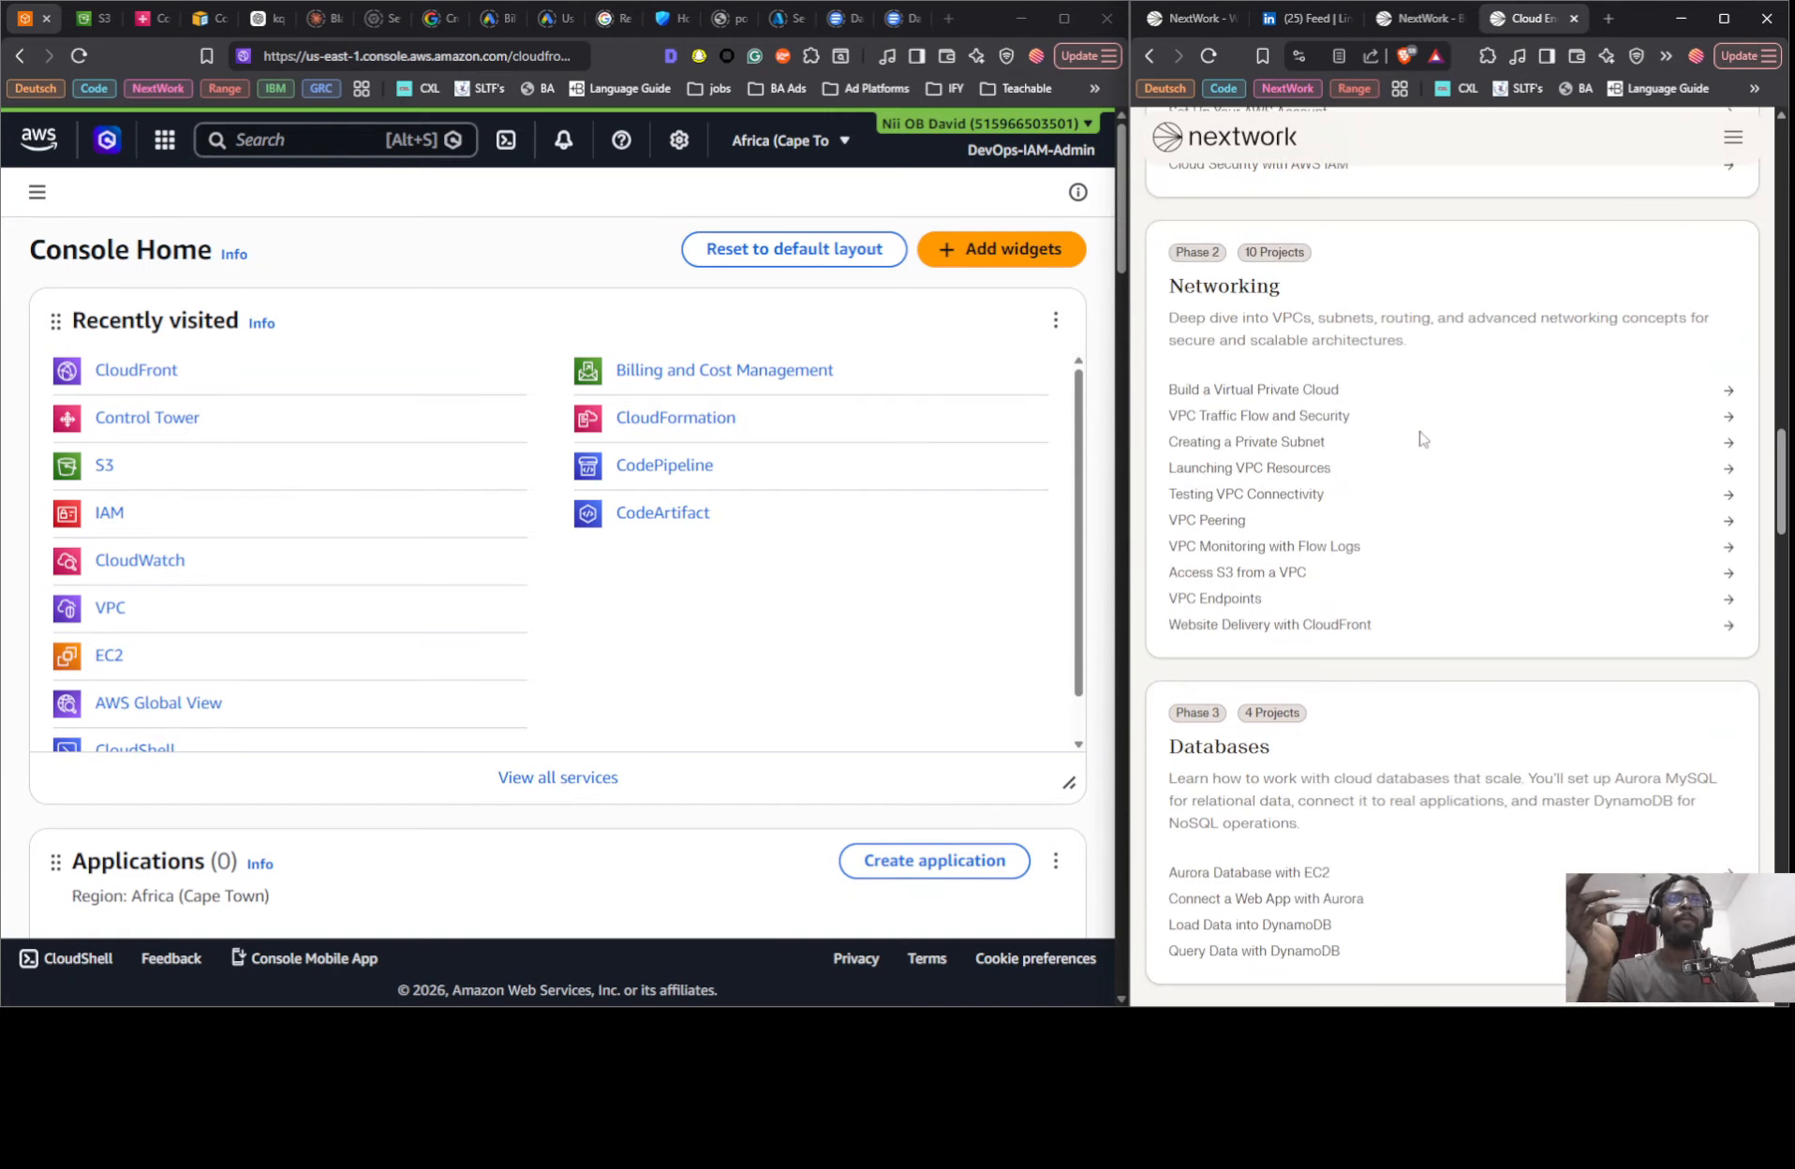
- Examine the roadmap phases from AWS Basics to Containers & Compute, along with the three-tier web app and CloudFront project pages
{"action": "scroll", "coordinate": [1422, 441], "scroll_direction": "up", "scroll_amount": 6}
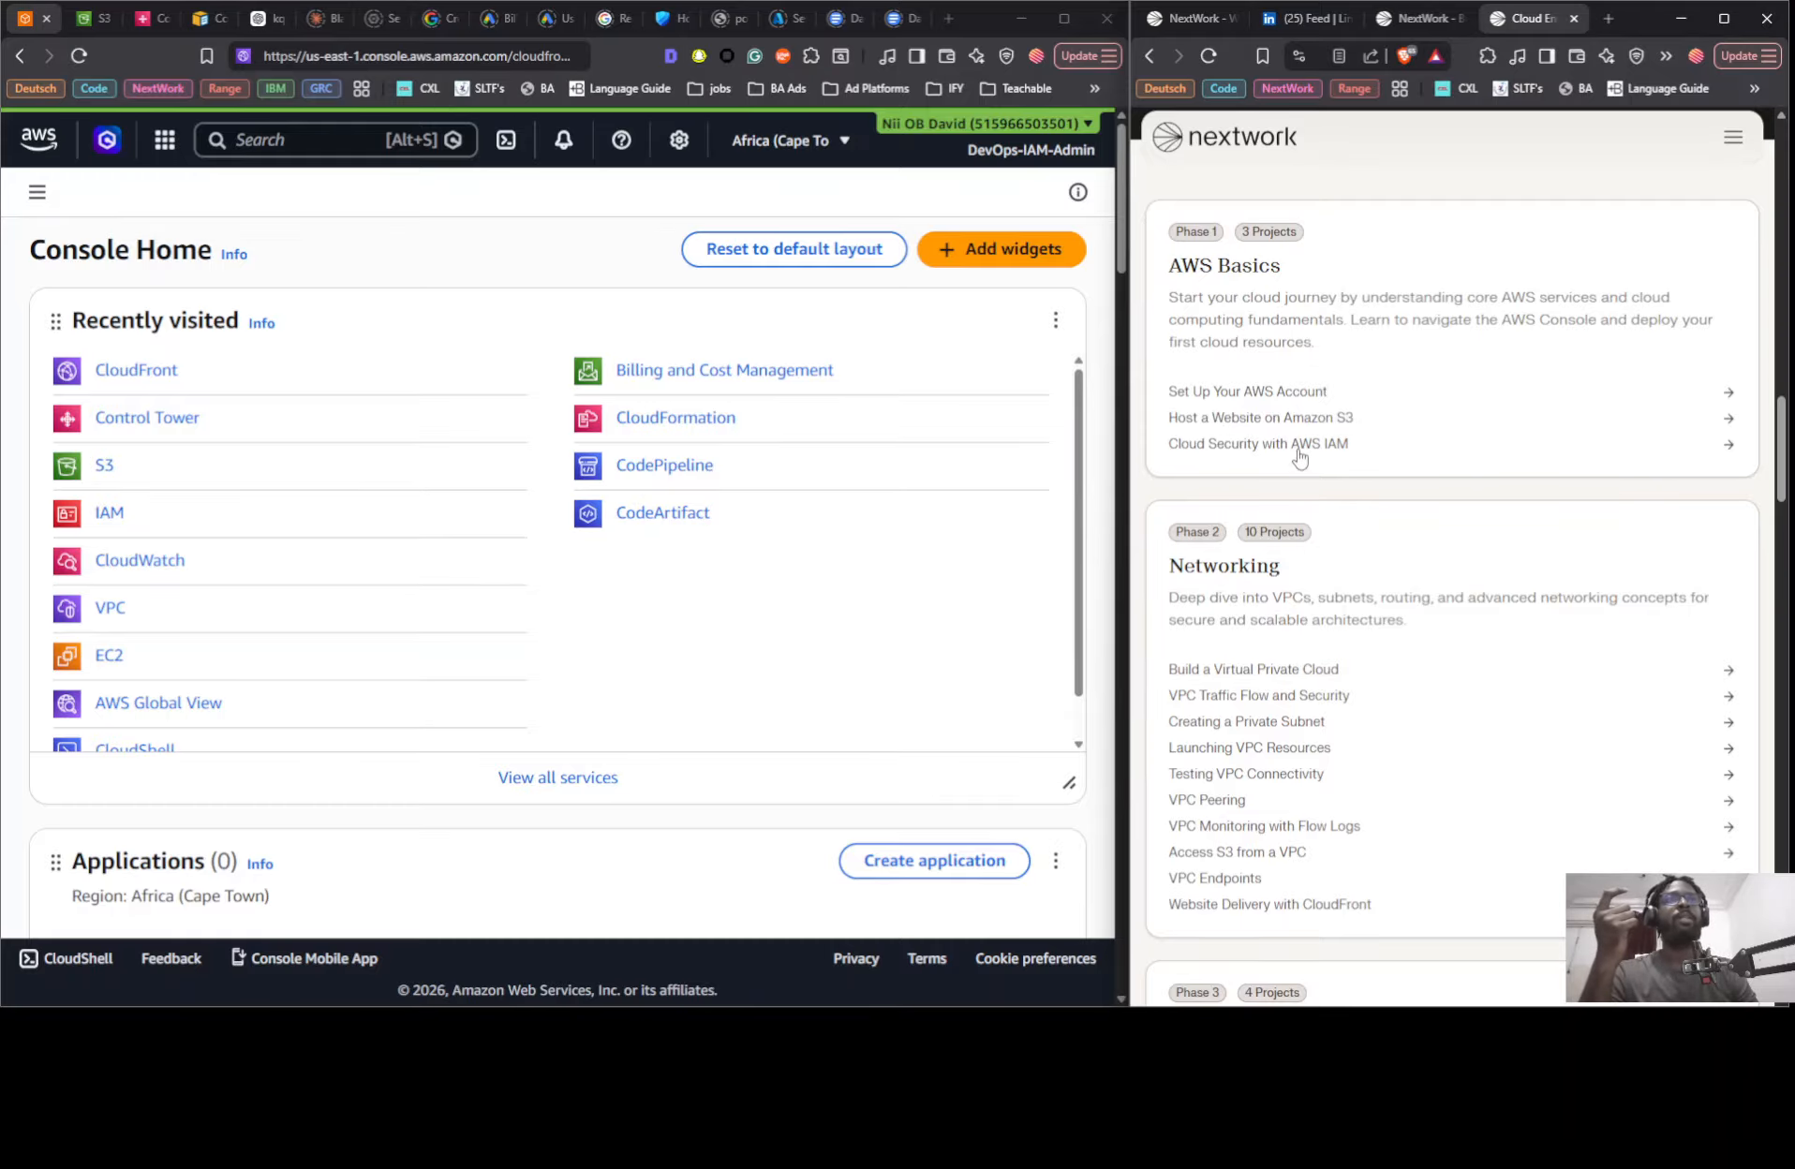
{"action": "scroll", "coordinate": [1348, 441], "scroll_direction": "down", "scroll_amount": 2}
{"action": "scroll", "coordinate": [1349, 427], "scroll_direction": "up", "scroll_amount": 3}
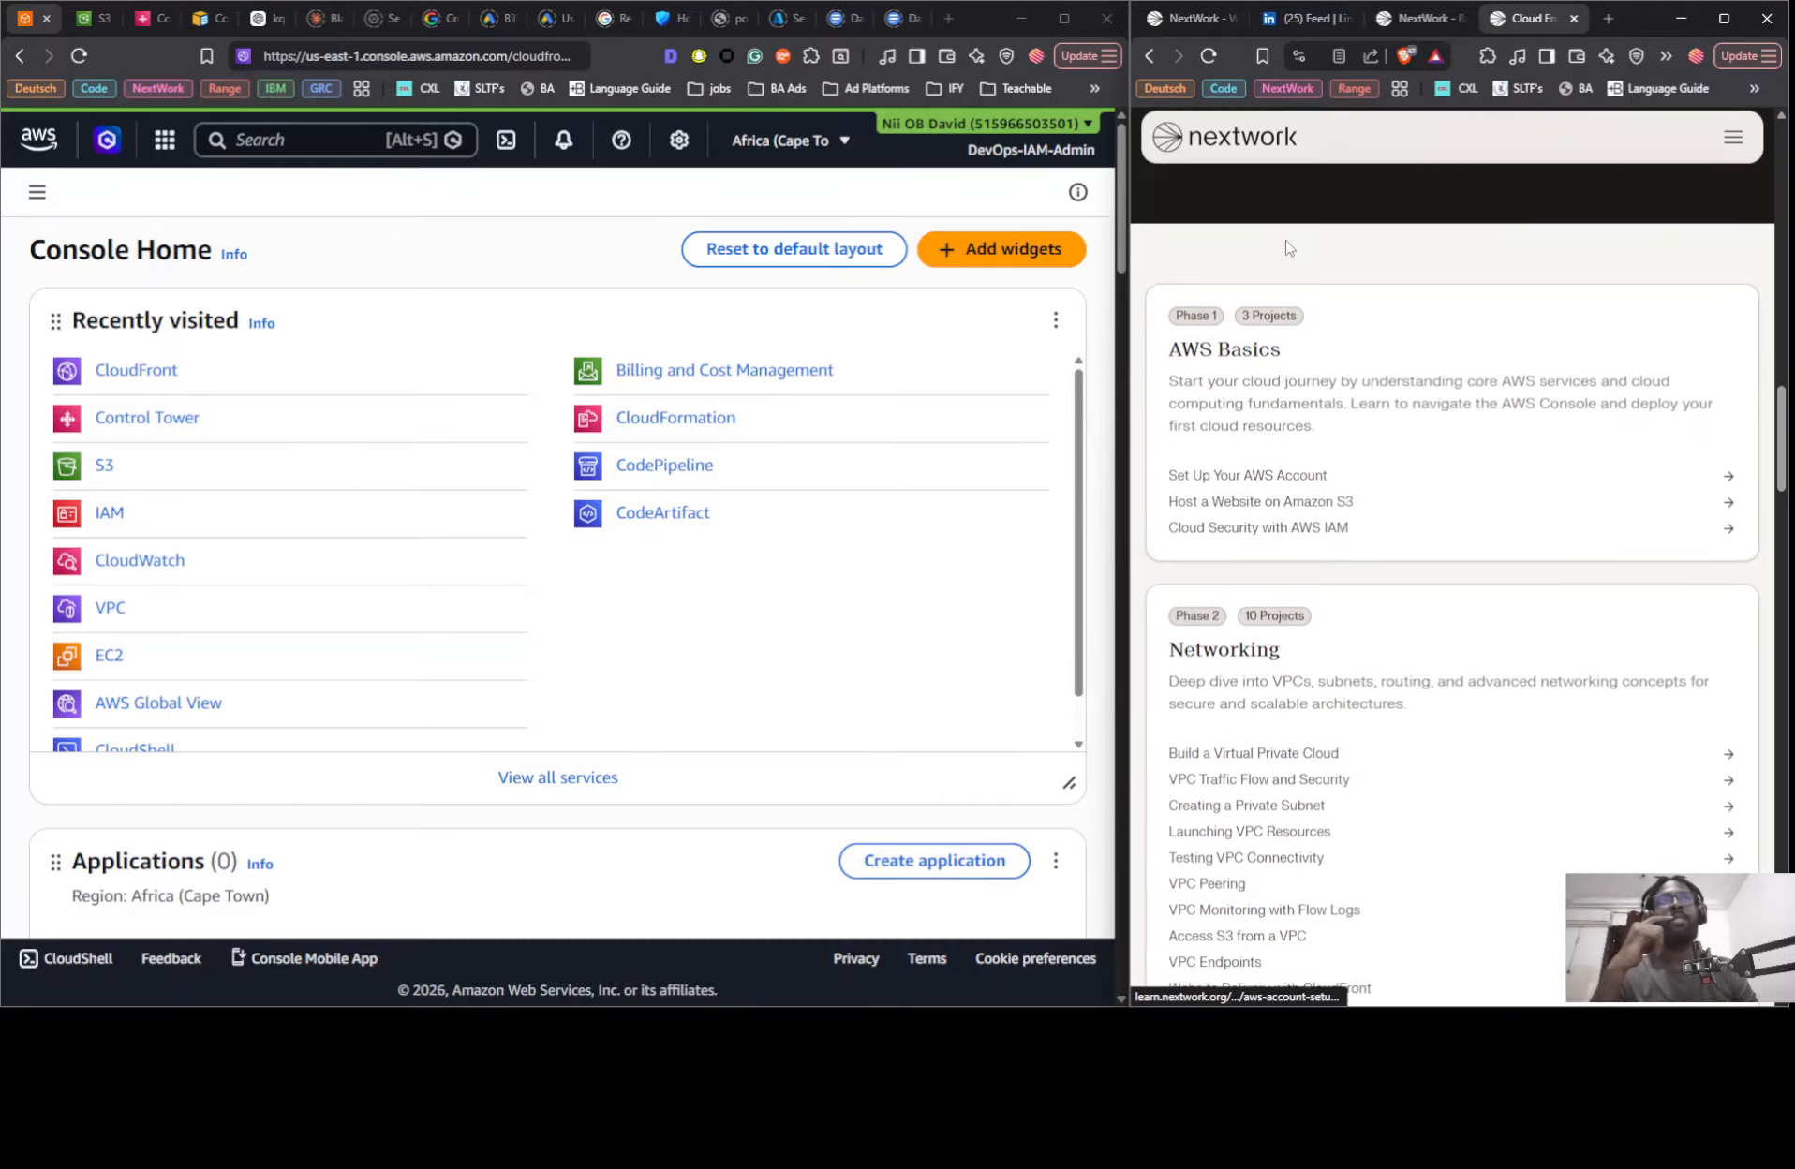
{"action": "scroll", "coordinate": [1269, 330], "scroll_direction": "down", "scroll_amount": 3}
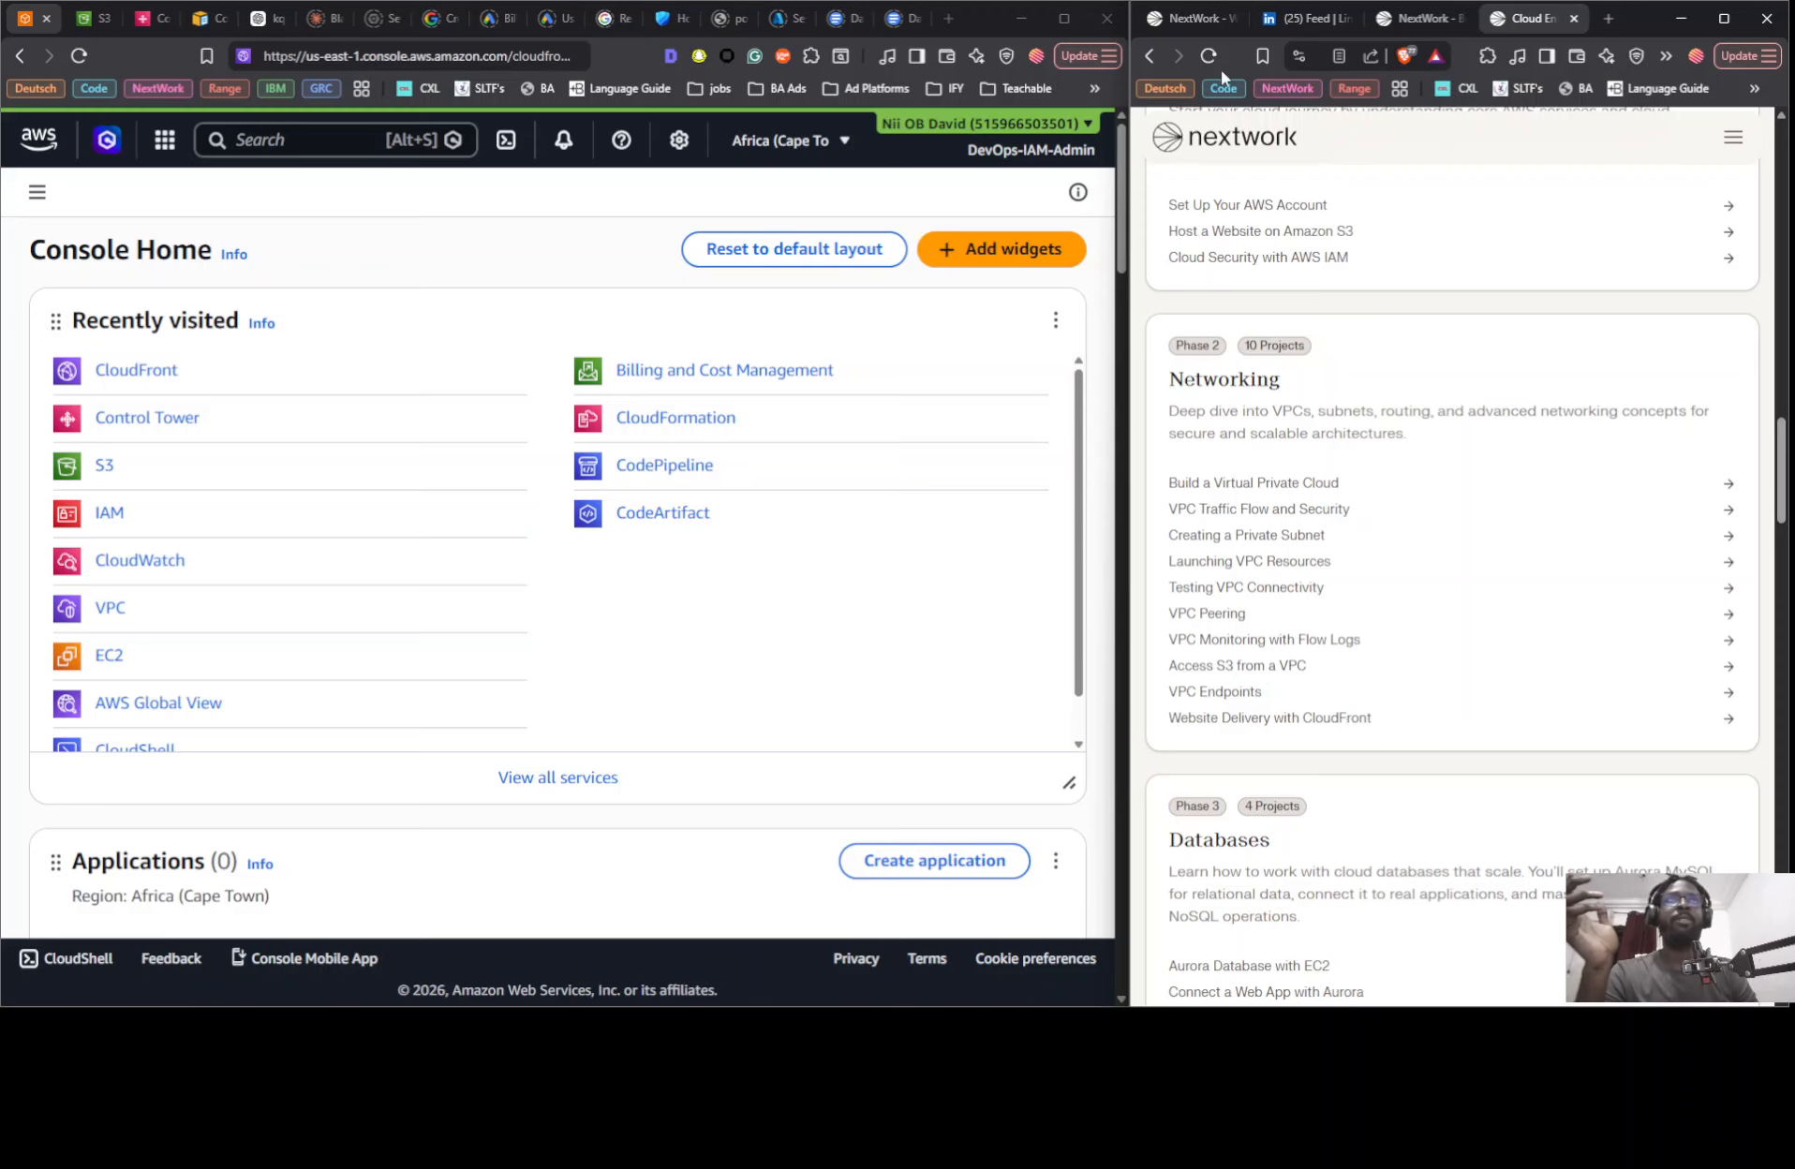
{"action": "left_click", "coordinate": [1410, 17]}
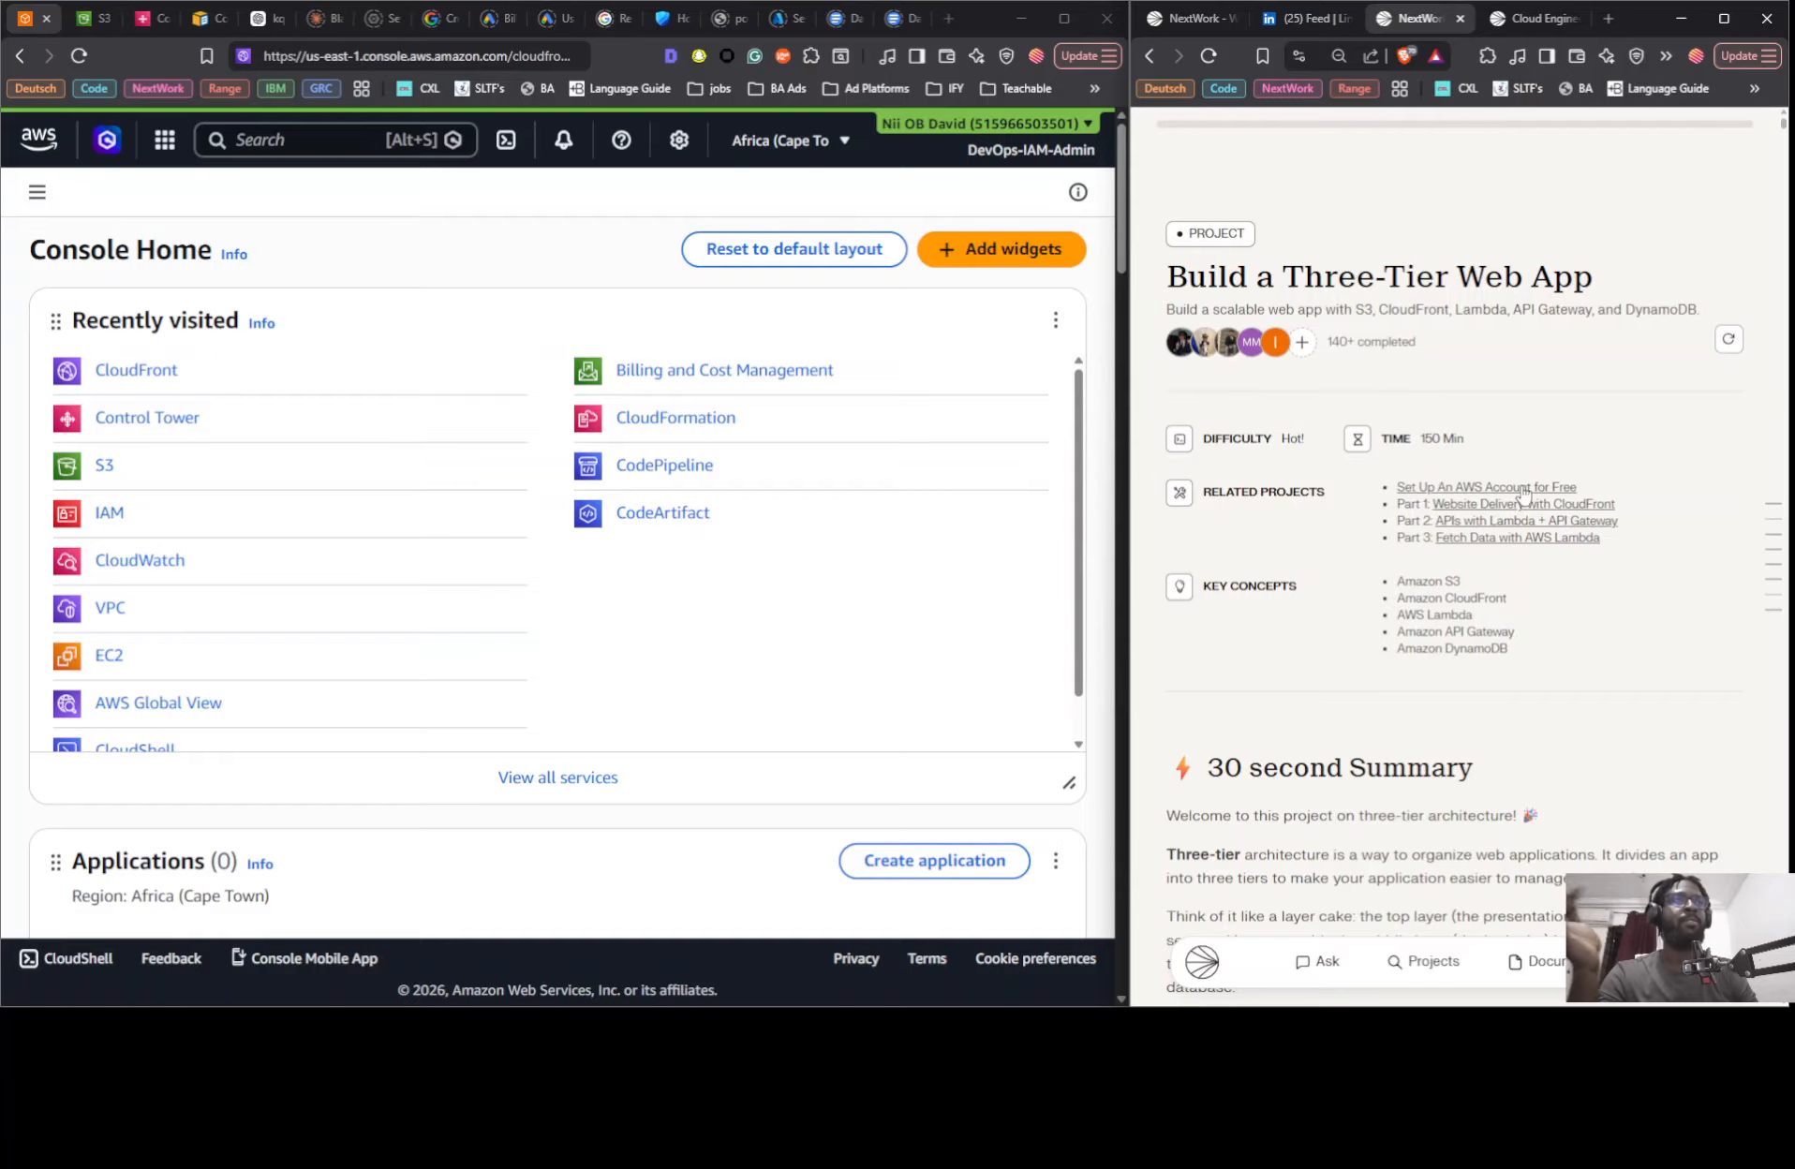
{"action": "left_click", "coordinate": [1518, 20]}
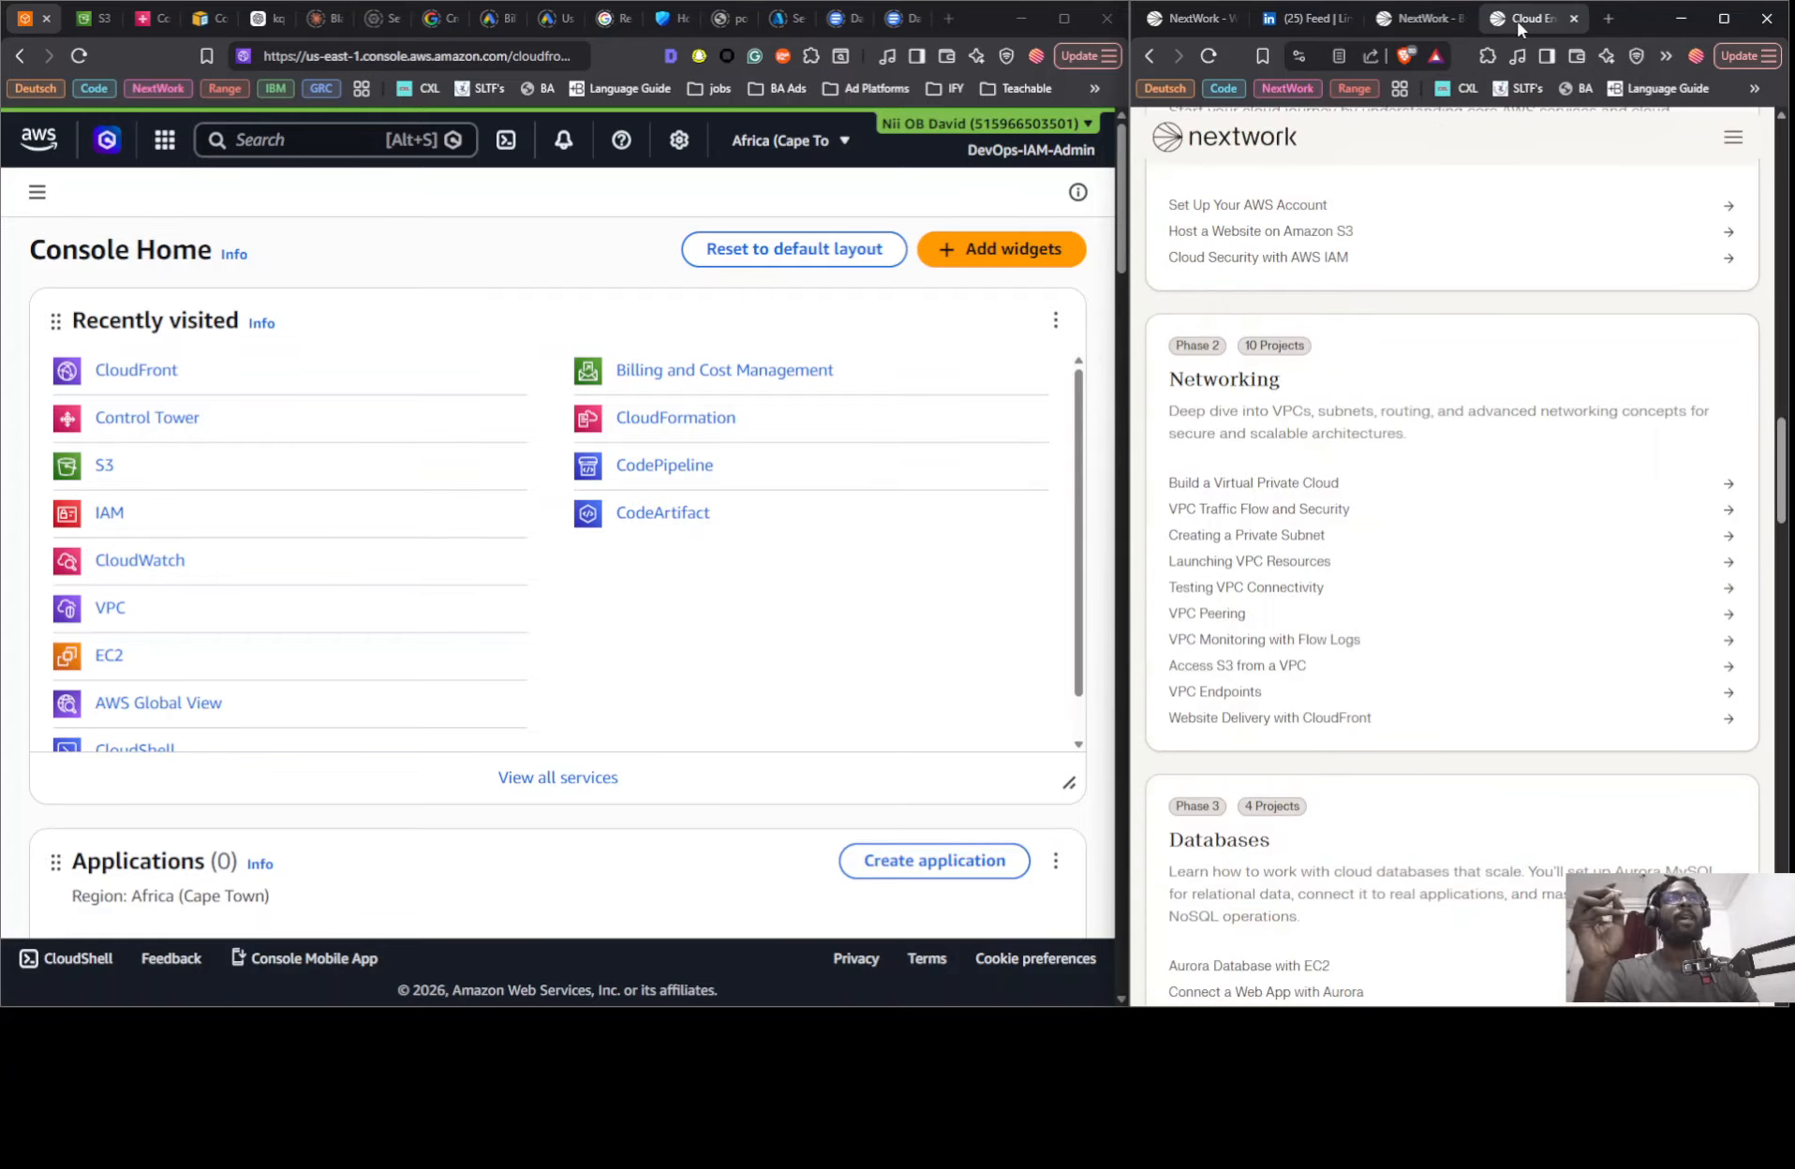
{"action": "scroll", "coordinate": [1303, 572], "scroll_direction": "down", "scroll_amount": 1}
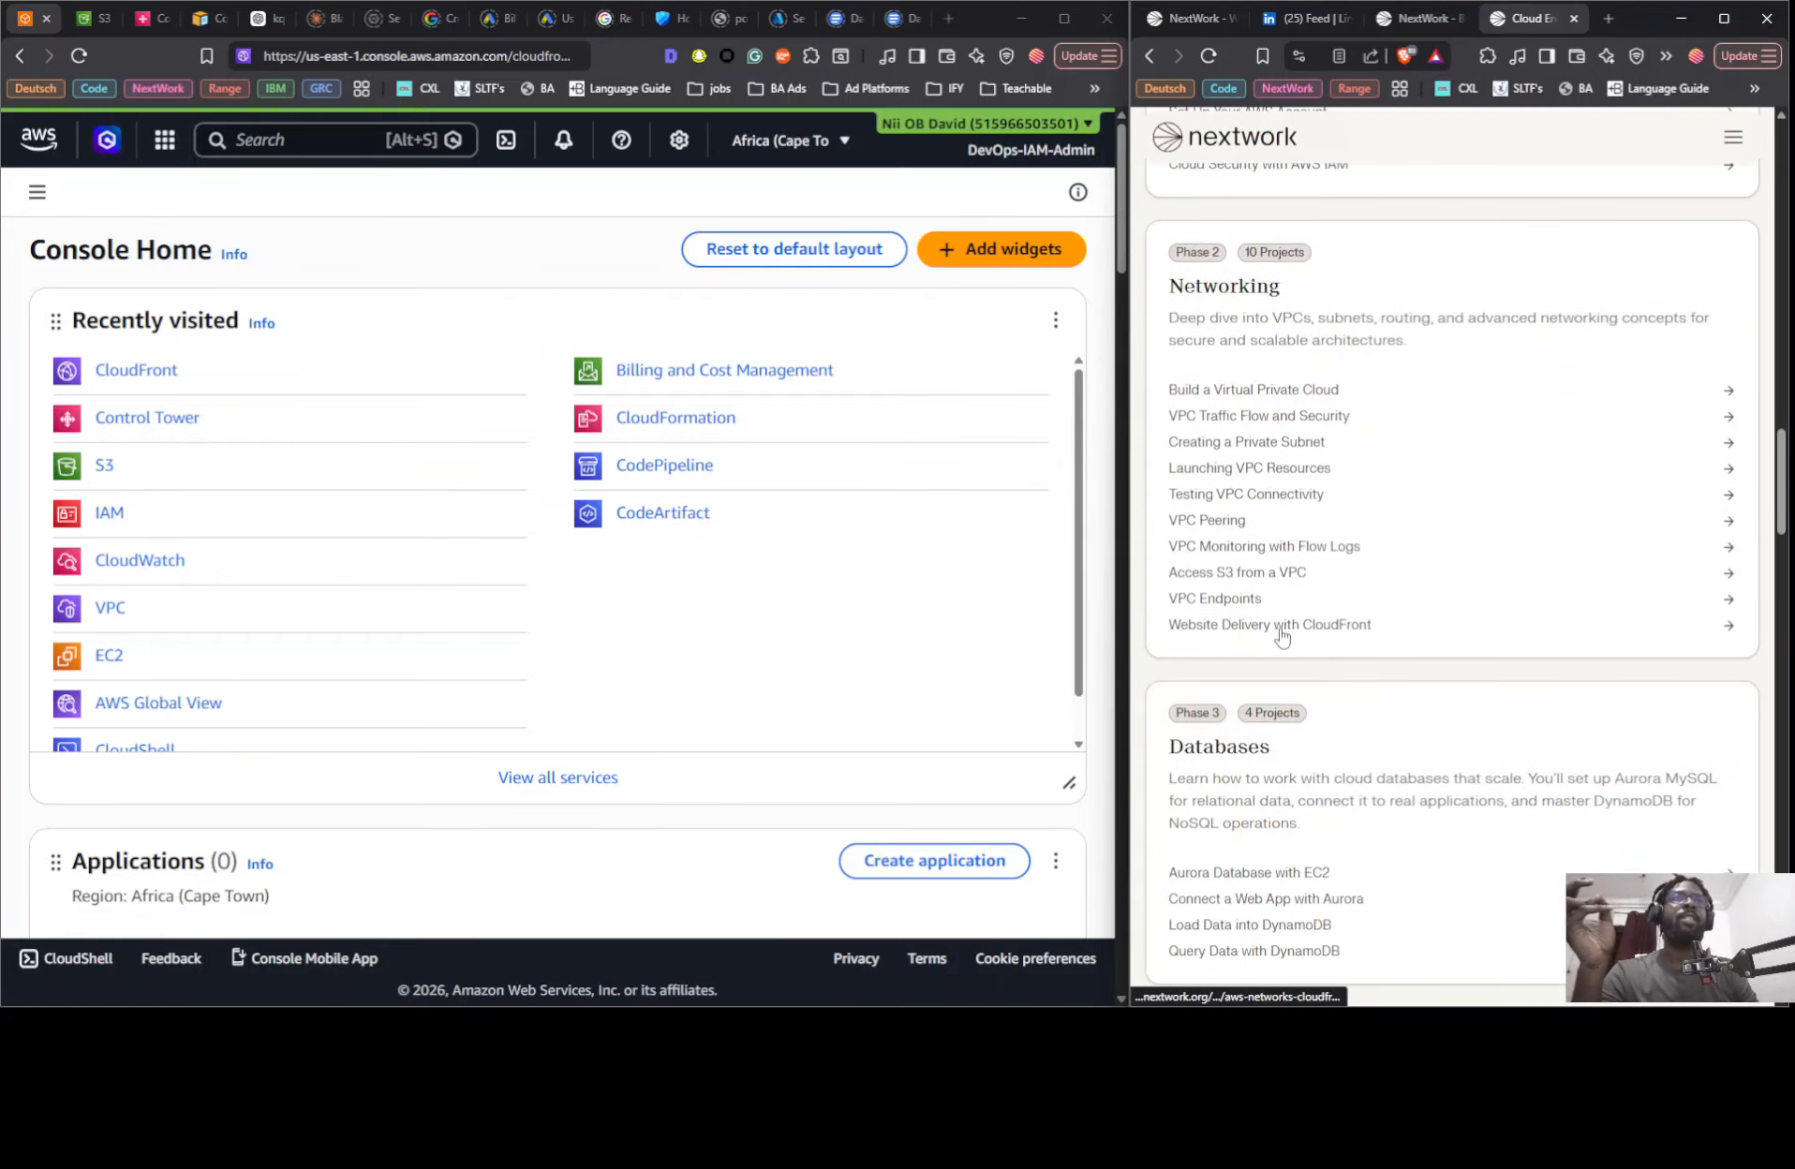
{"action": "scroll", "coordinate": [1289, 524], "scroll_direction": "down", "scroll_amount": 8}
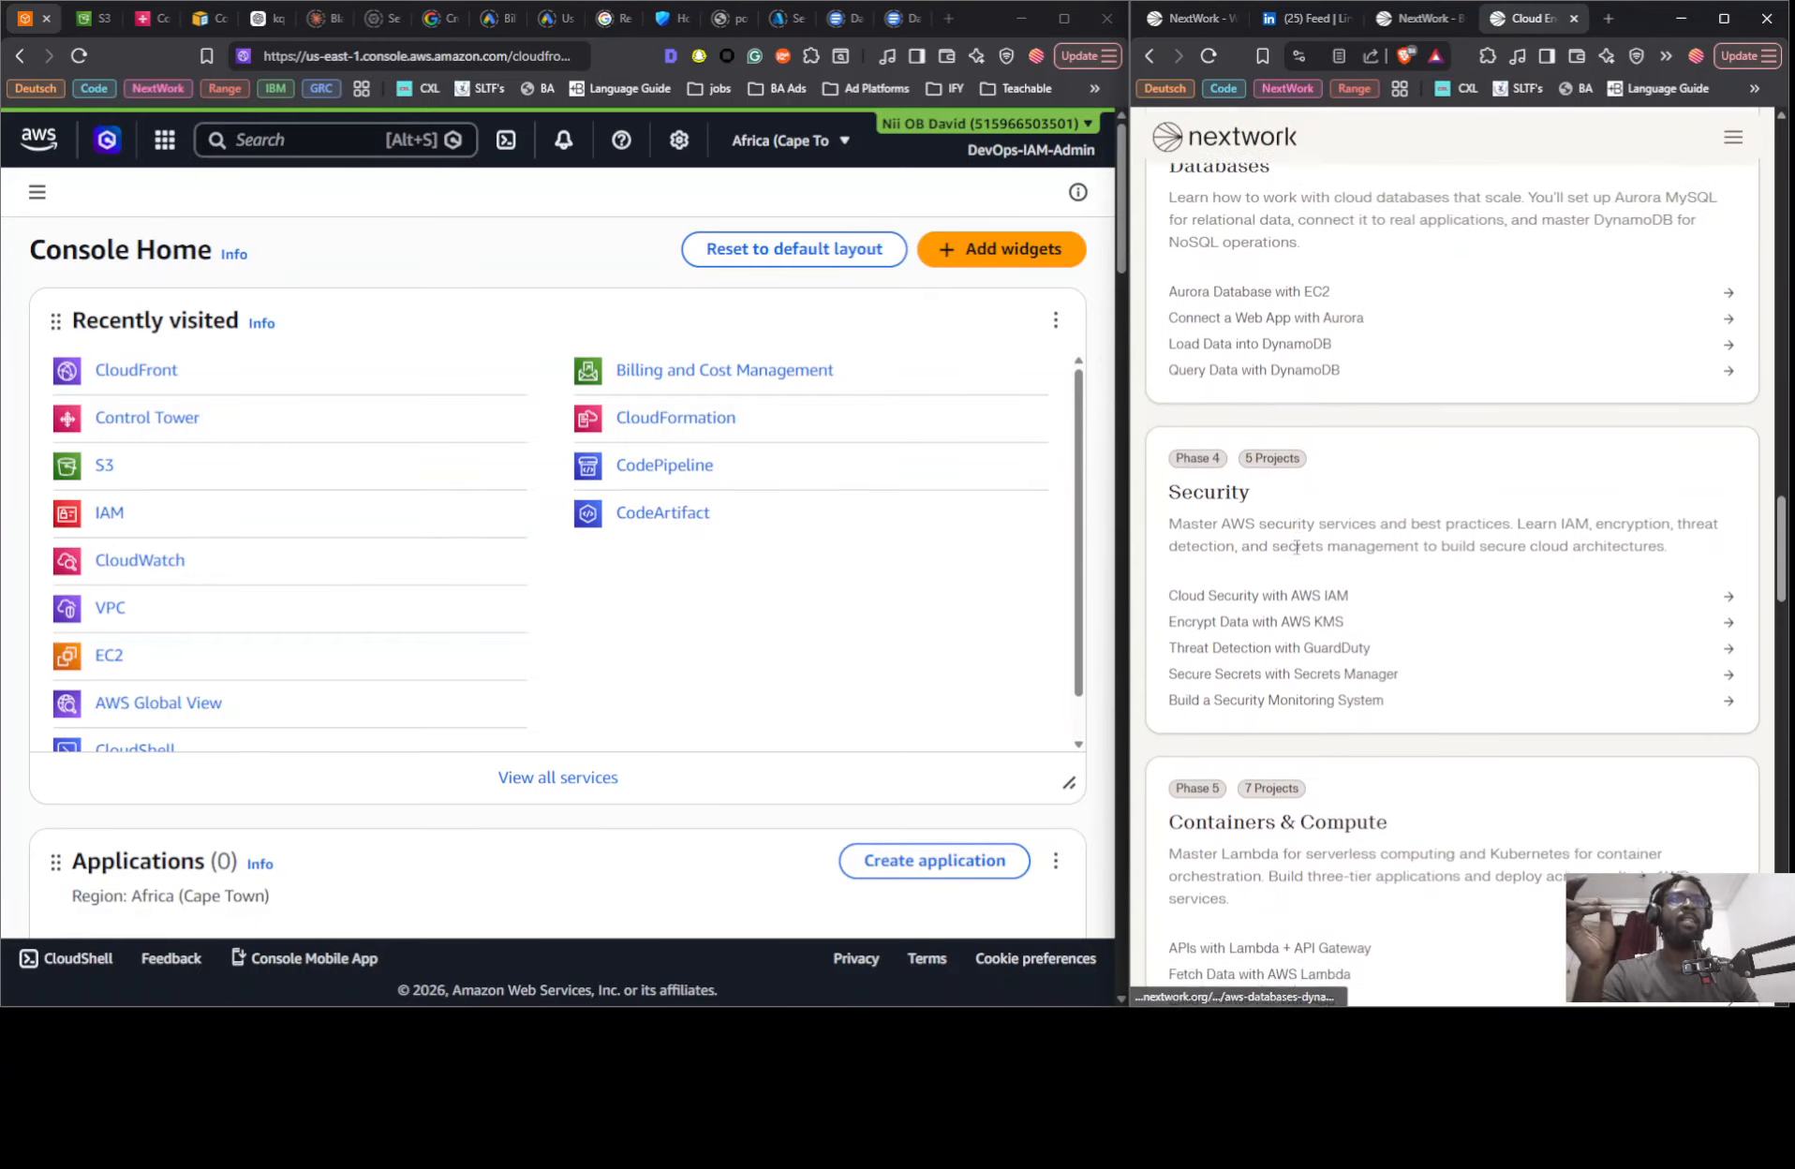
{"action": "scroll", "coordinate": [1289, 506], "scroll_direction": "down", "scroll_amount": 1}
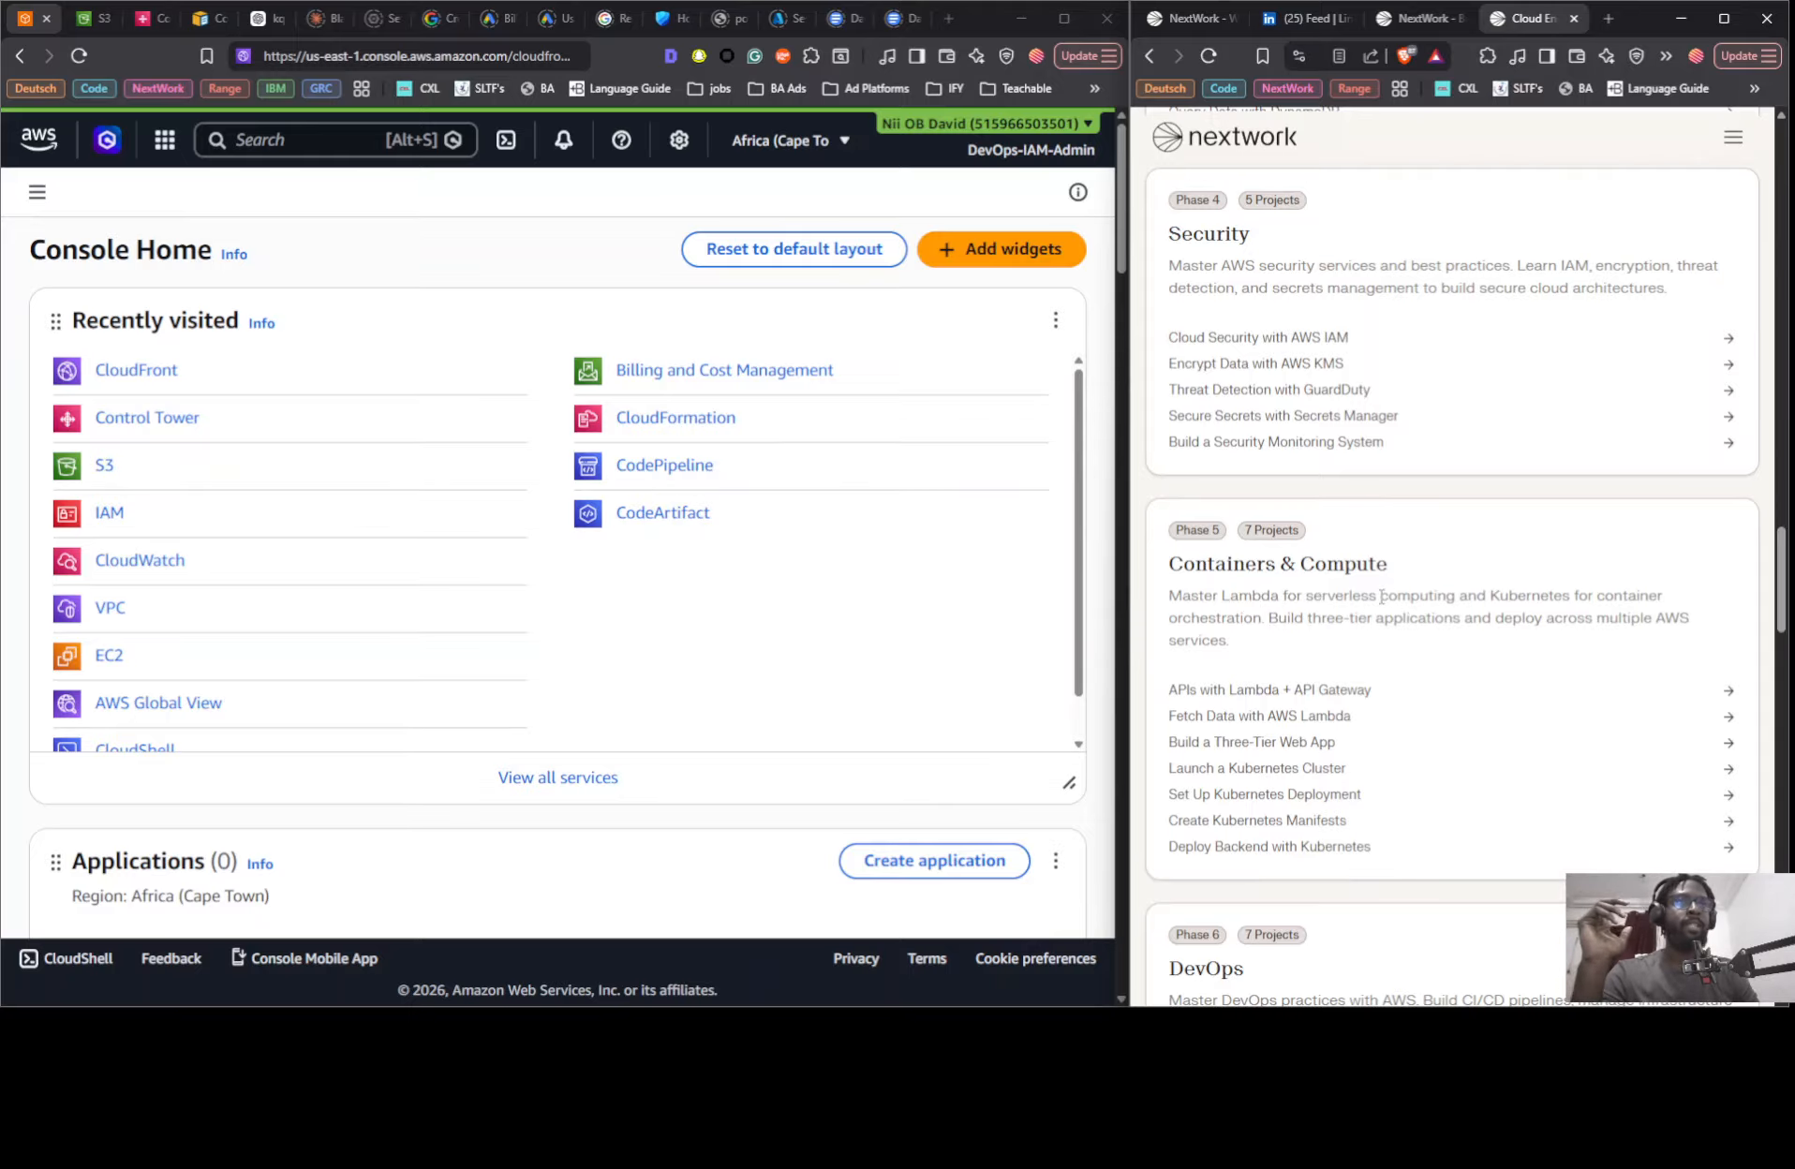
{"action": "scroll", "coordinate": [1373, 588], "scroll_direction": "up", "scroll_amount": 4}
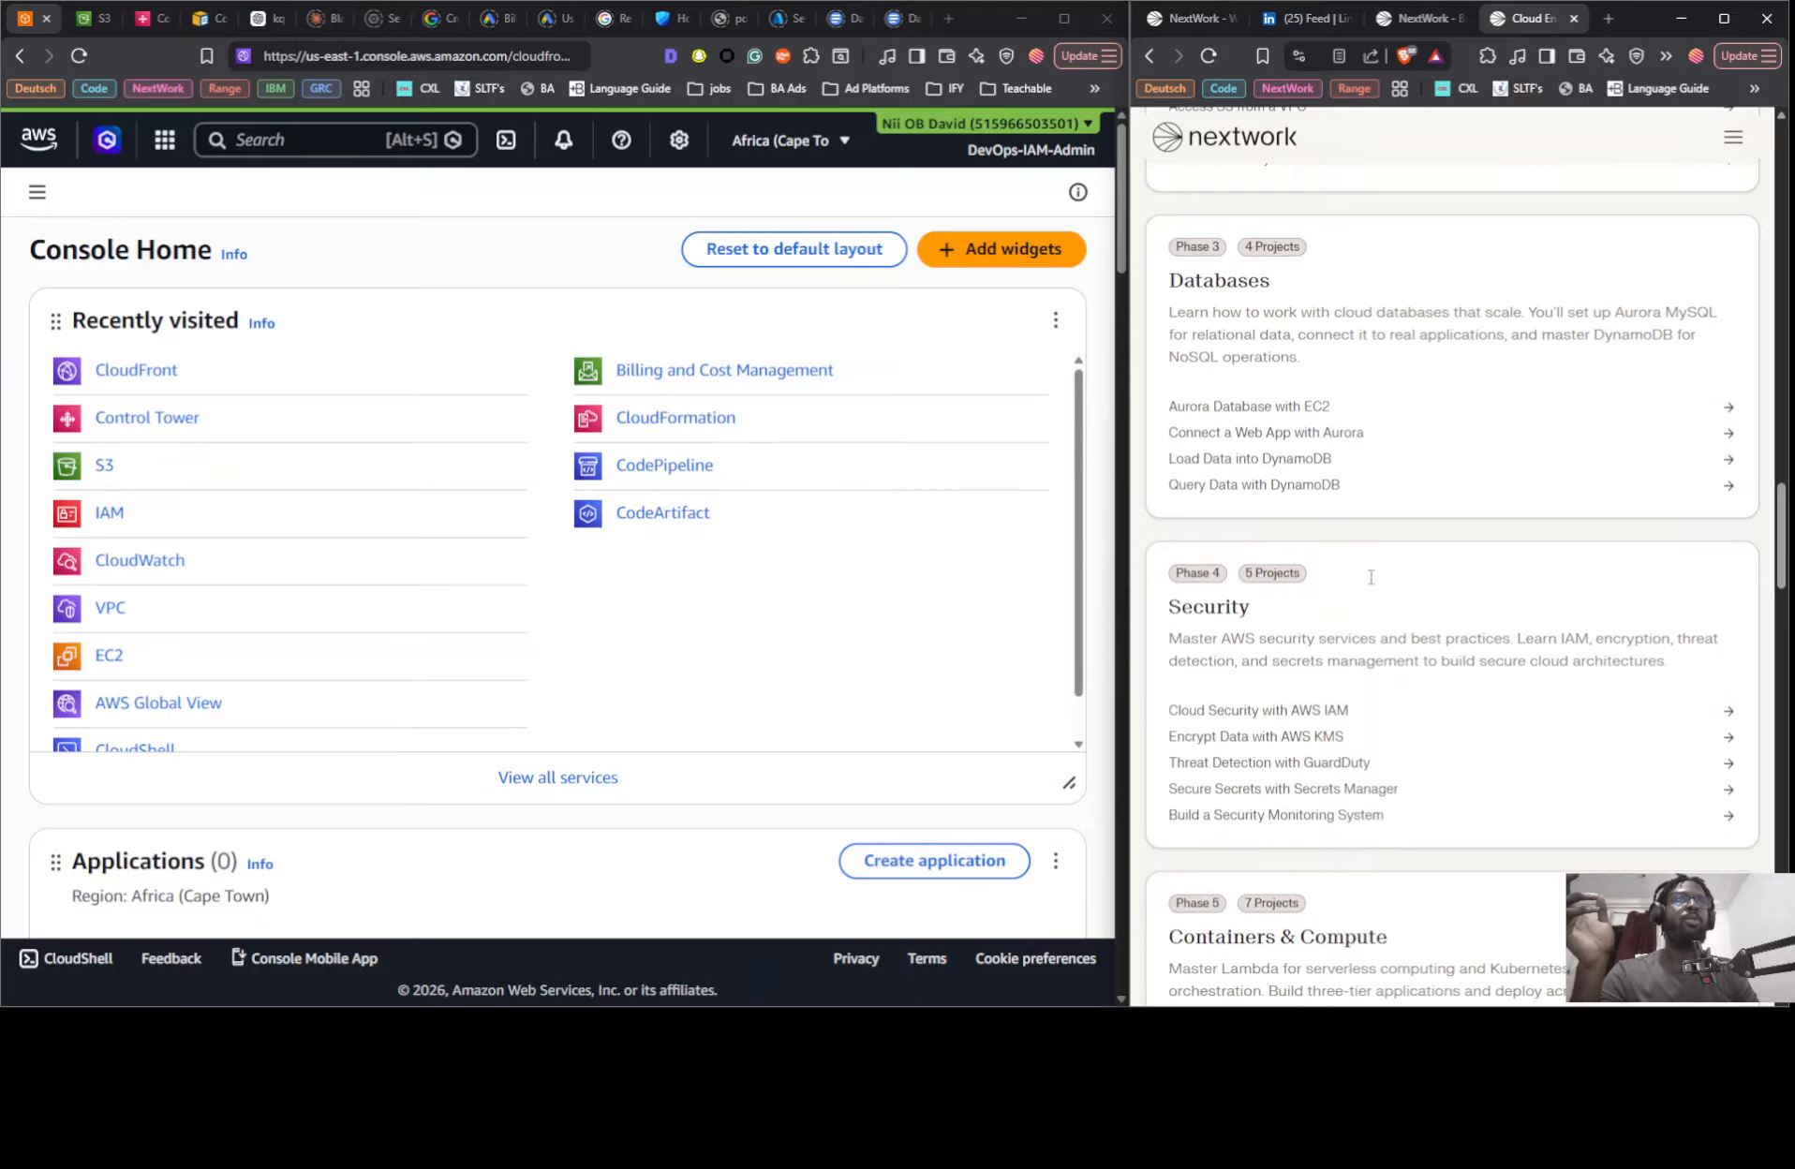
{"action": "scroll", "coordinate": [1340, 655], "scroll_direction": "down", "scroll_amount": 4}
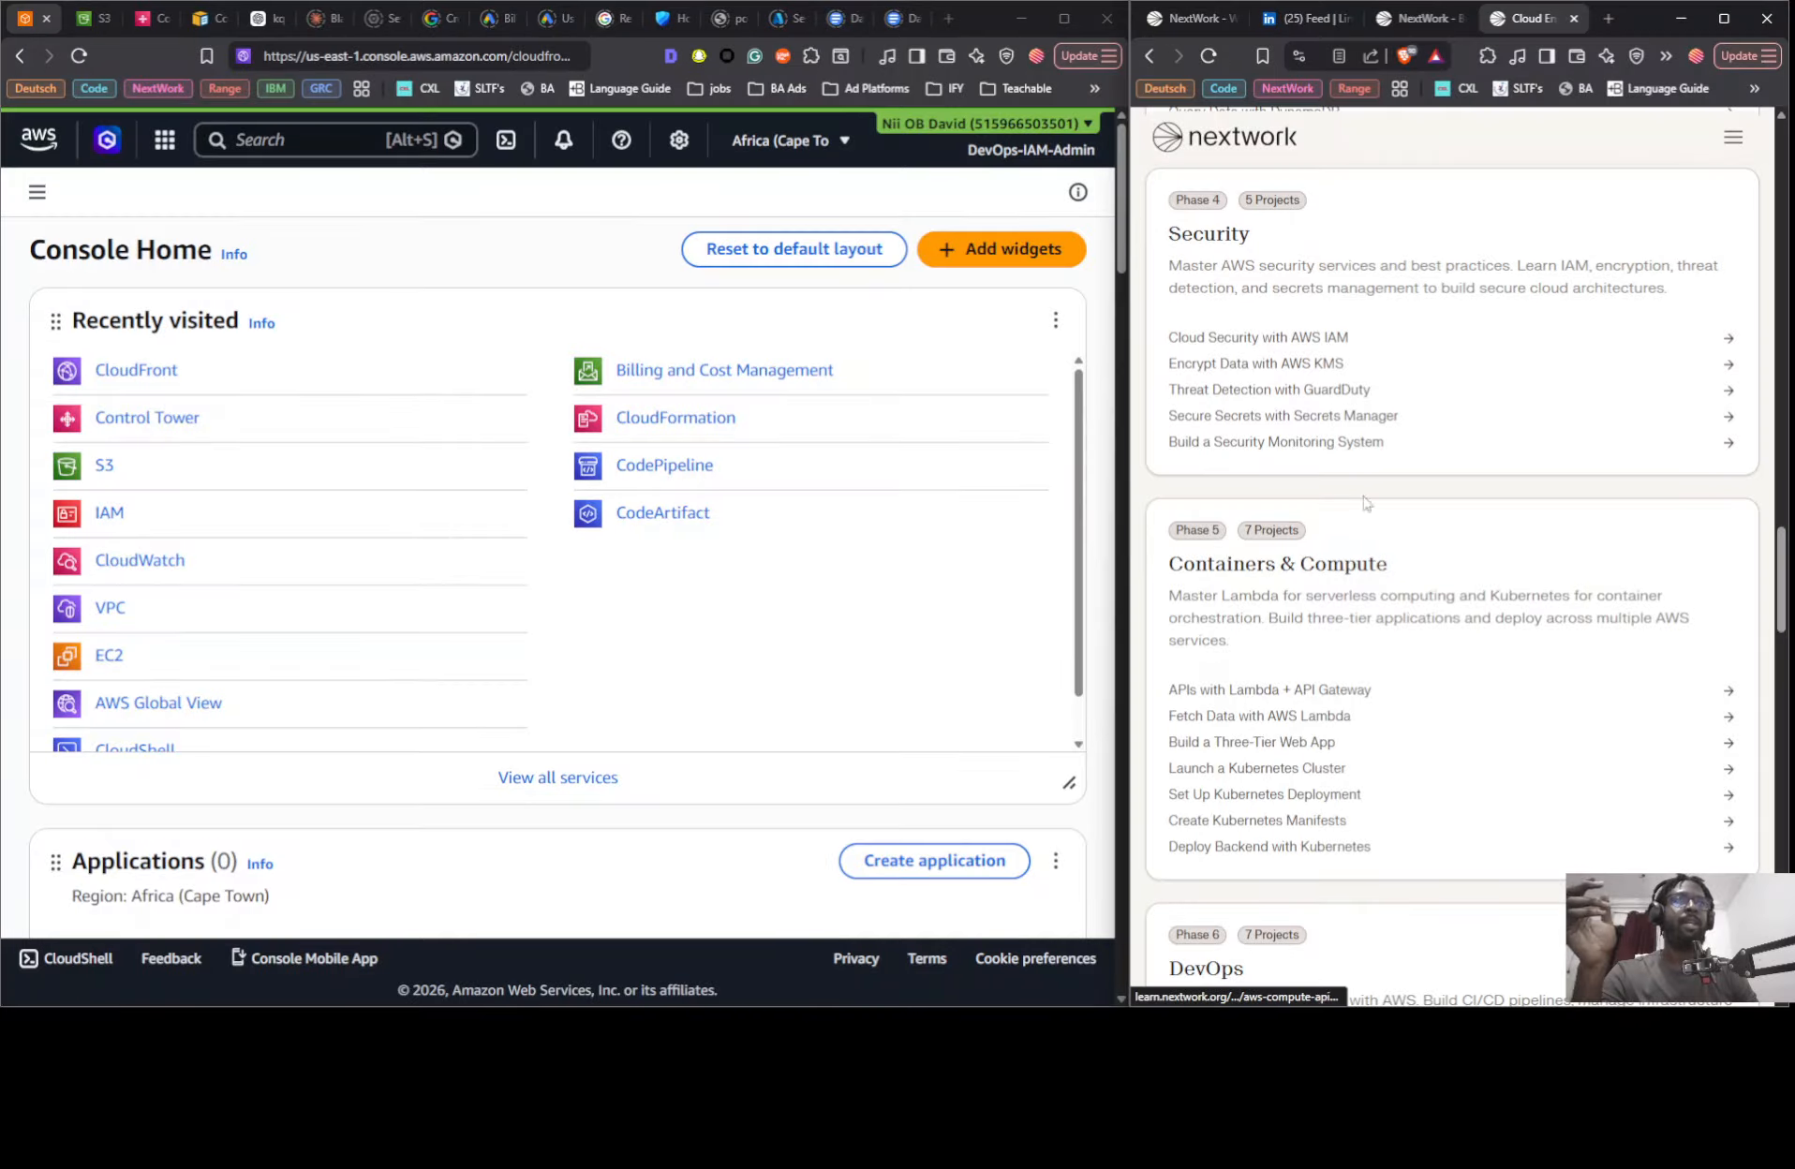
{"action": "left_click", "coordinate": [1206, 17]}
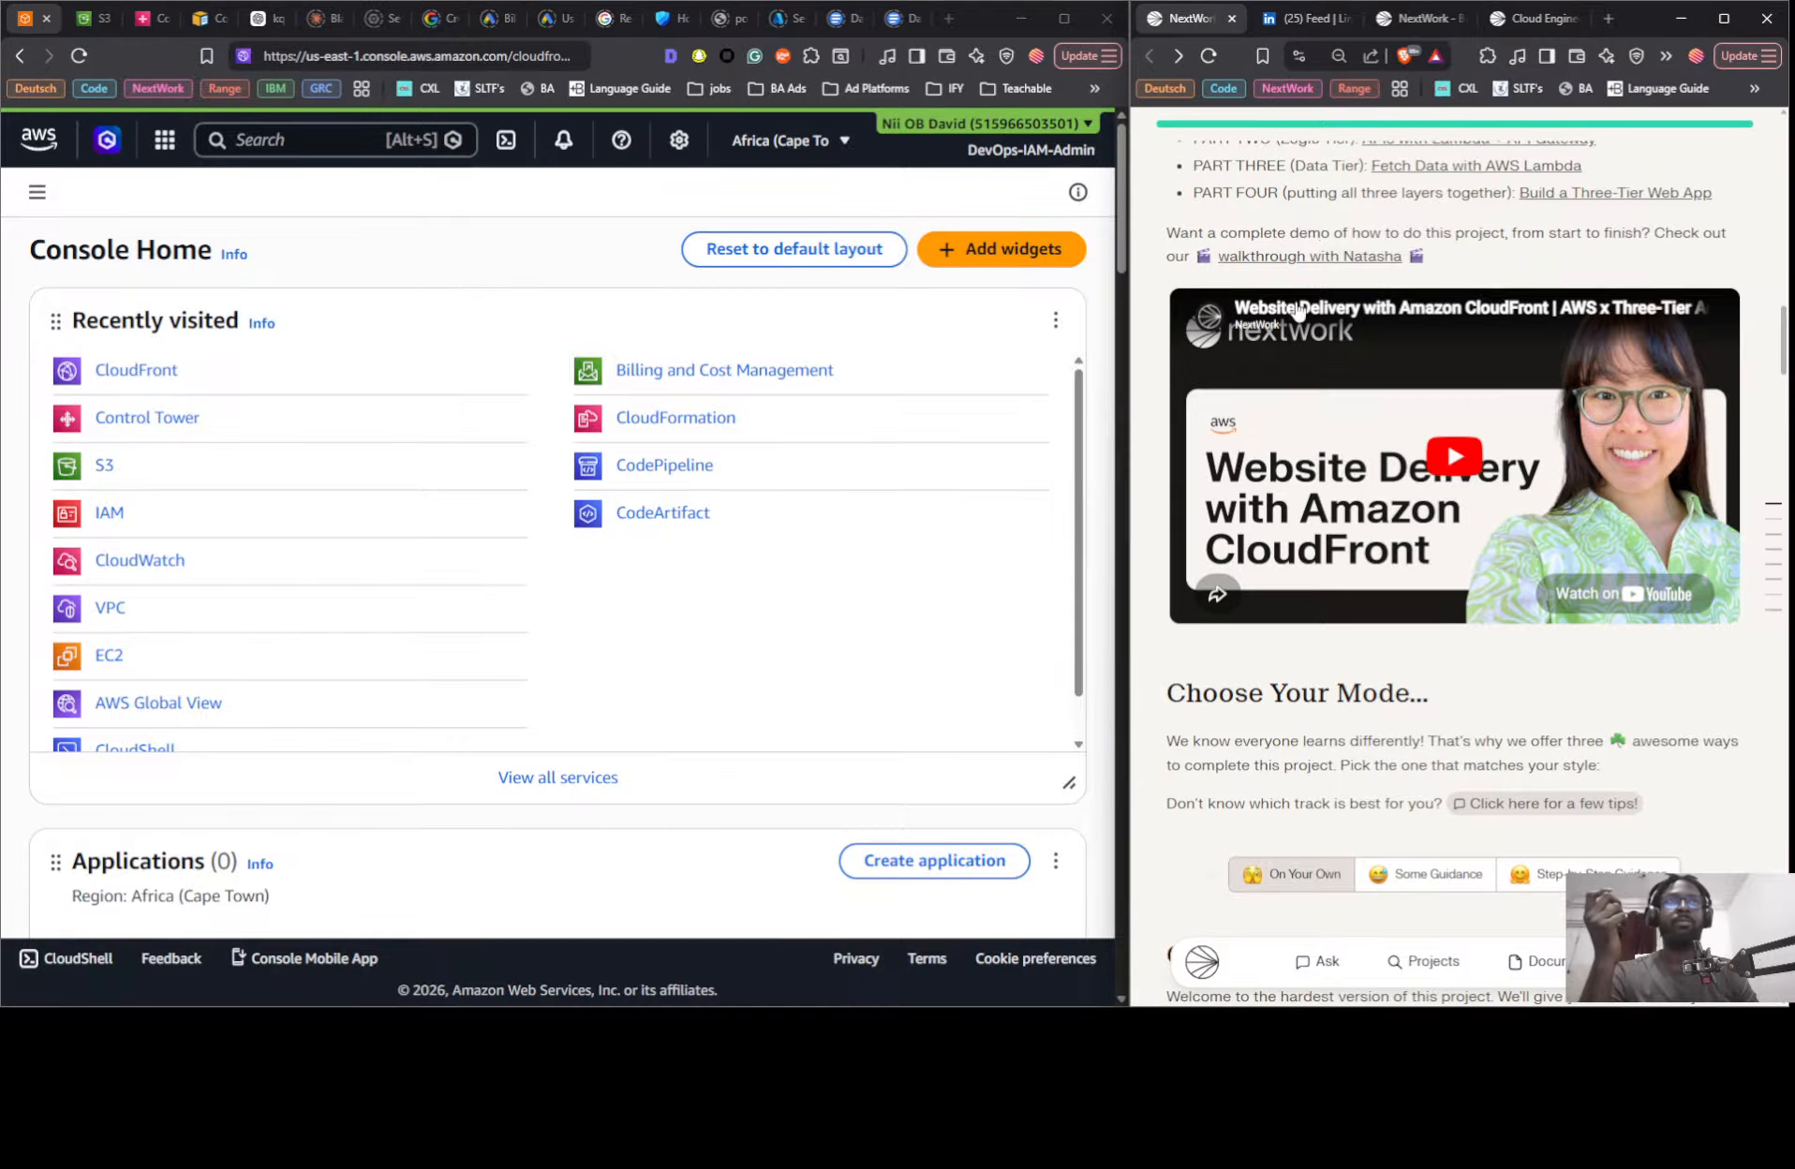
{"action": "left_click", "coordinate": [1559, 21]}
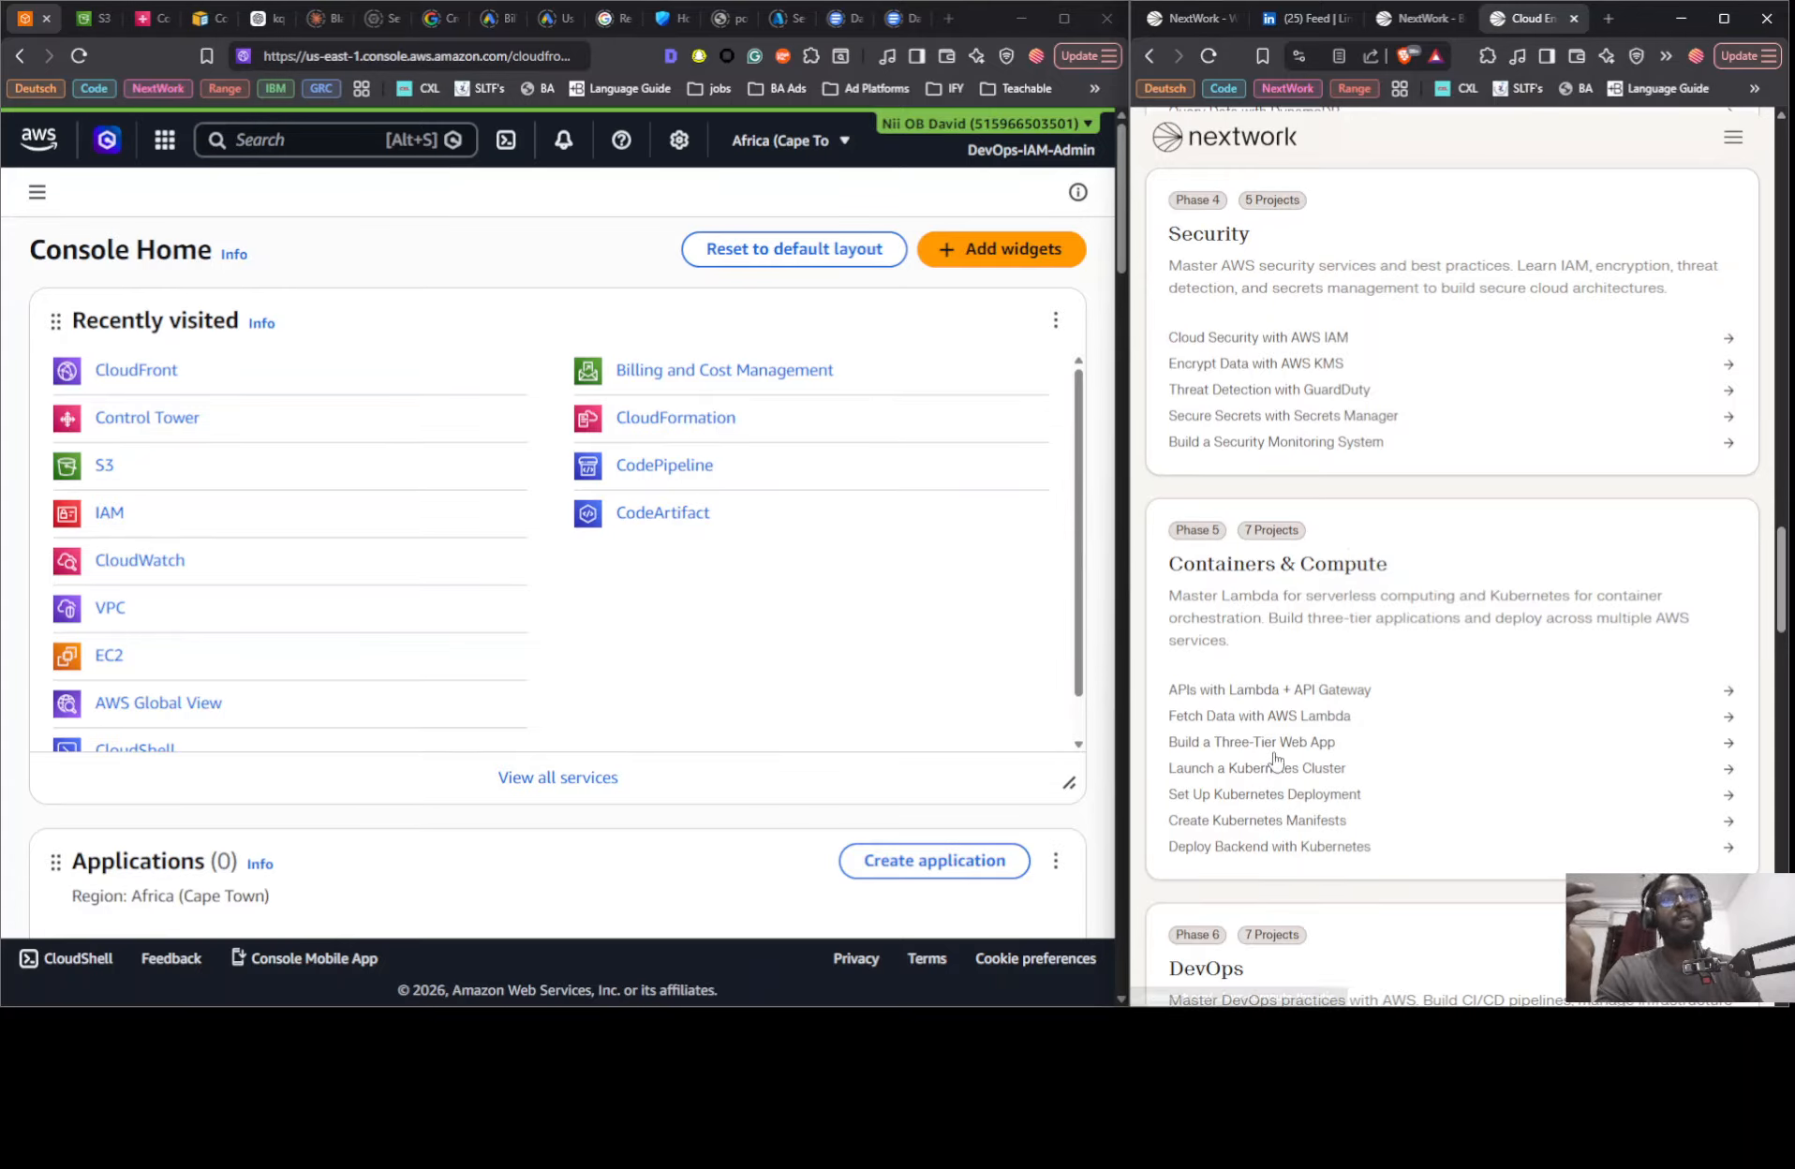
- Review the roadmap's projects from the Networking phase through Containers & Compute, DevOps and AI on Cloud
{"action": "scroll", "coordinate": [1307, 759], "scroll_direction": "up", "scroll_amount": 6}
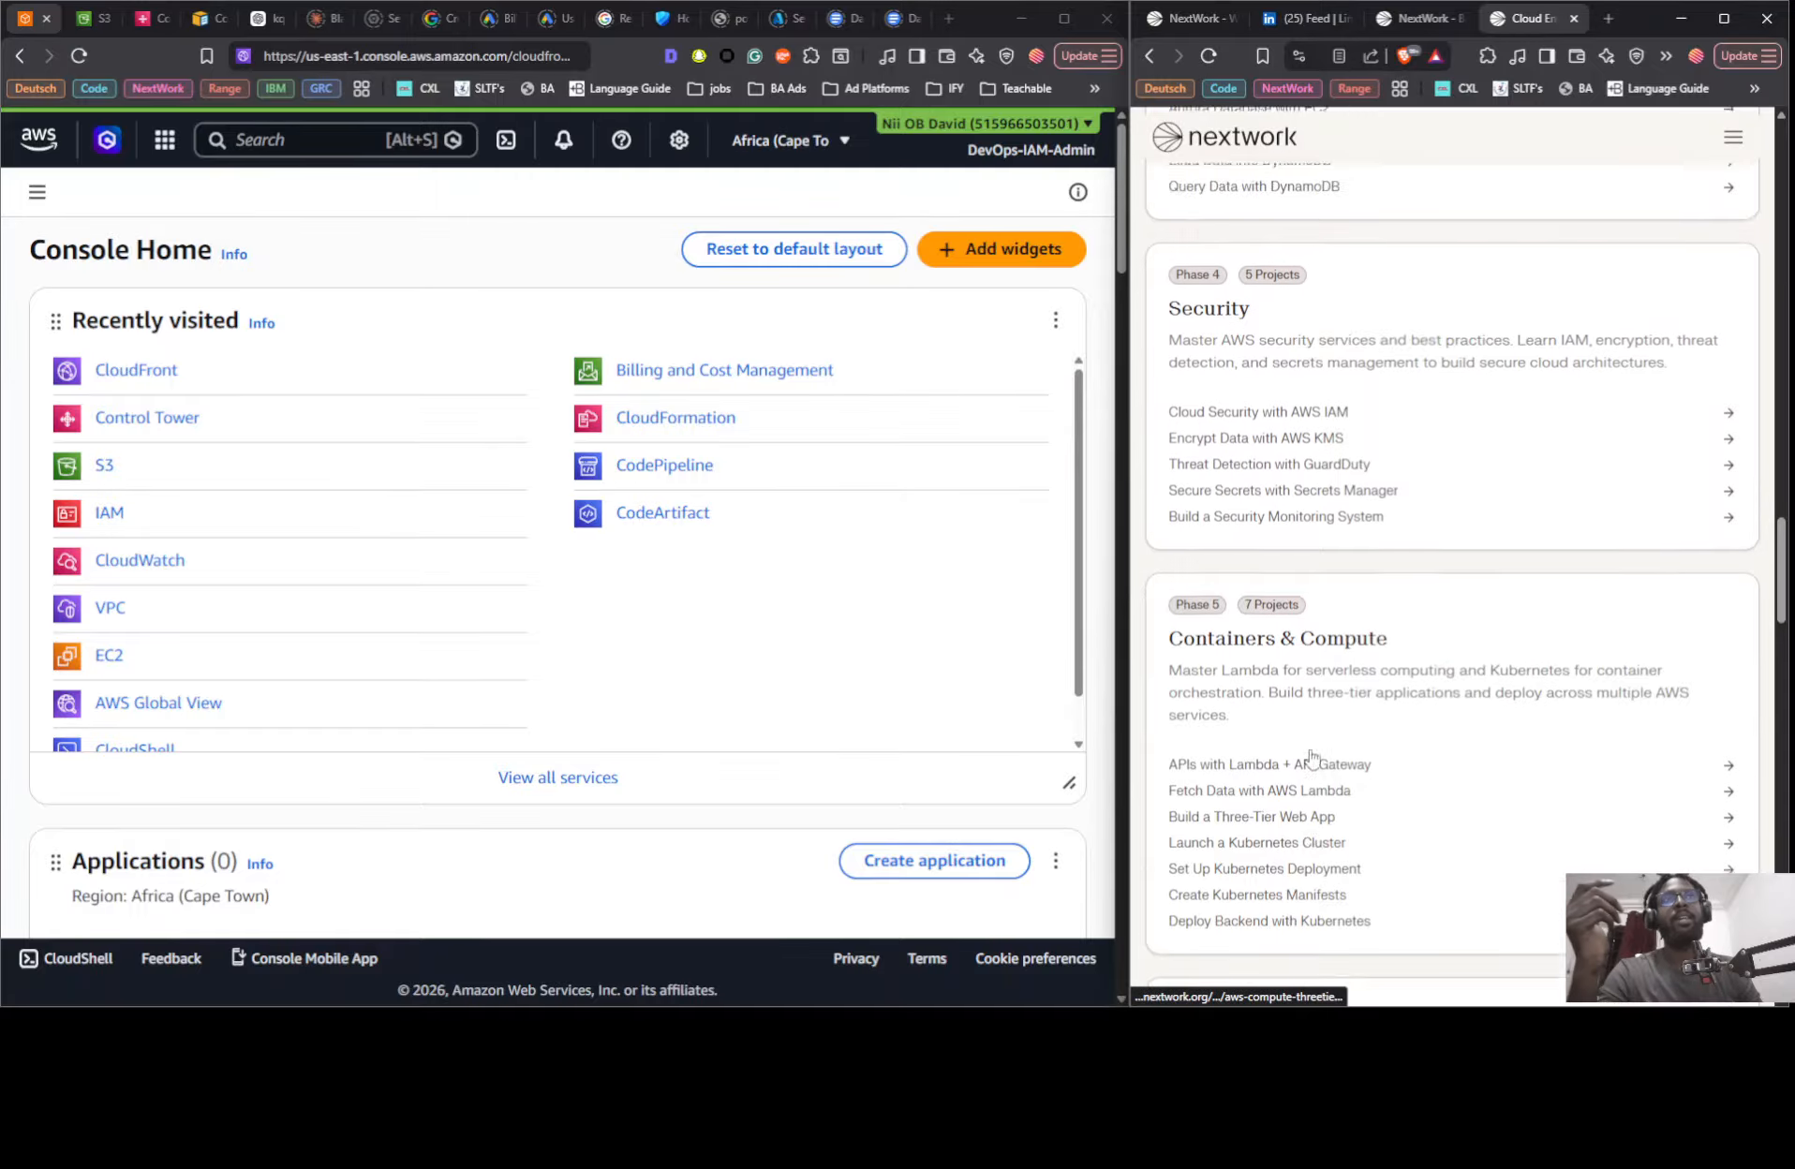
{"action": "scroll", "coordinate": [1311, 752], "scroll_direction": "up", "scroll_amount": 1}
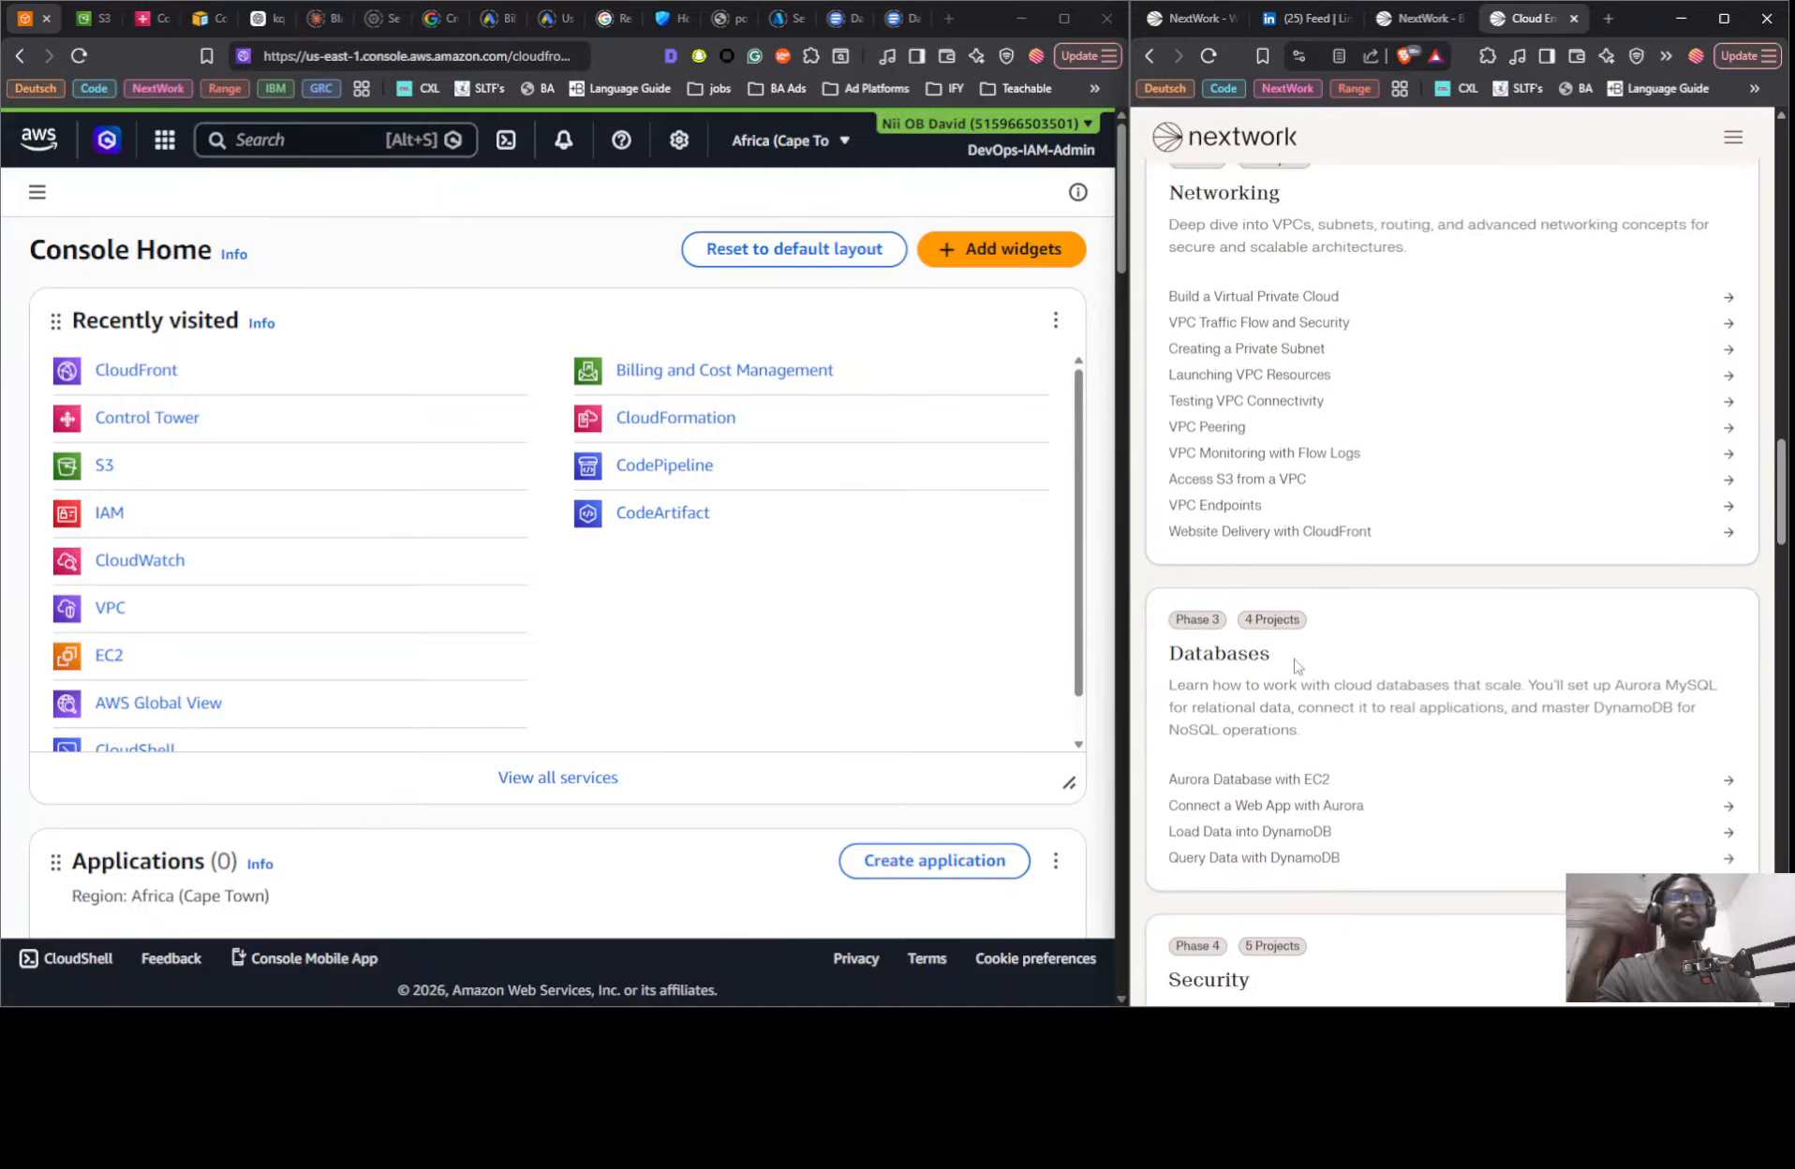
{"action": "scroll", "coordinate": [1291, 669], "scroll_direction": "up", "scroll_amount": 1}
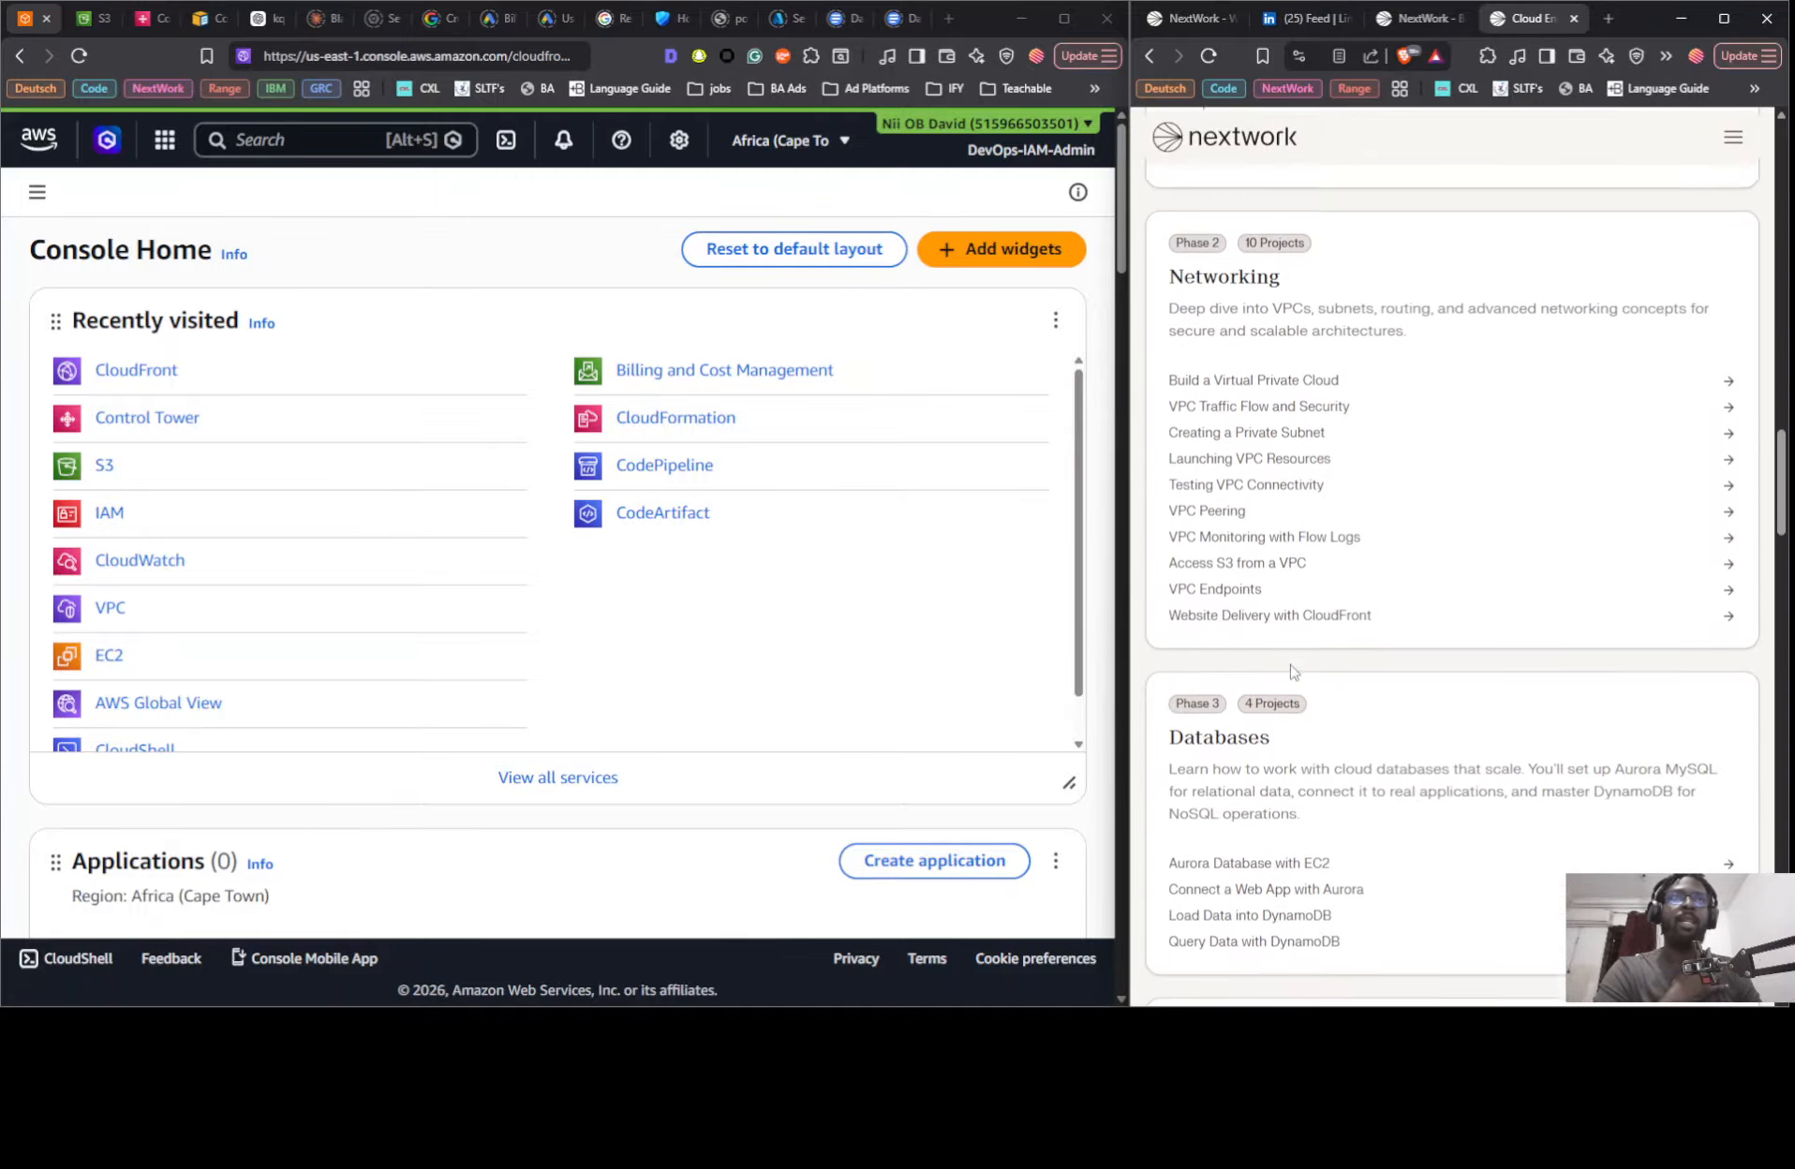
{"action": "scroll", "coordinate": [1291, 670], "scroll_direction": "down", "scroll_amount": 5}
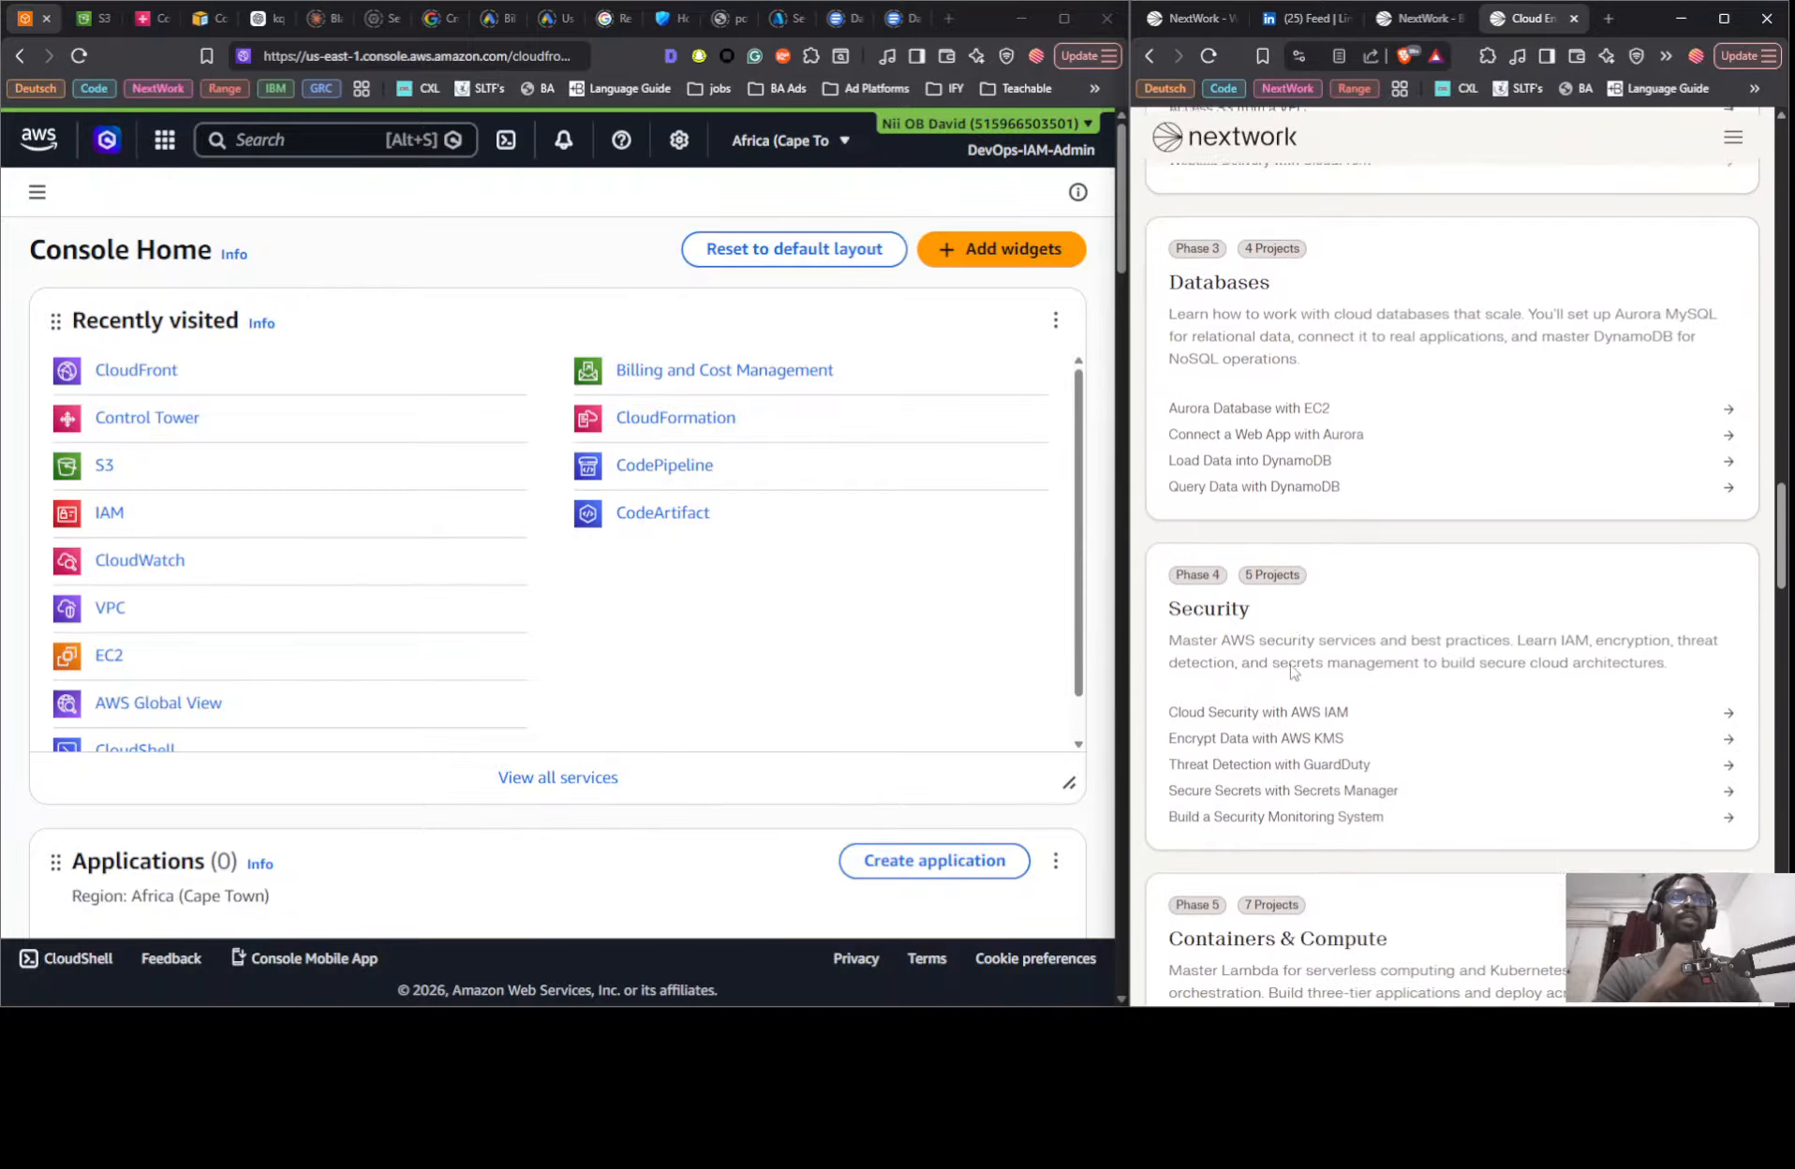
{"action": "scroll", "coordinate": [1290, 656], "scroll_direction": "down", "scroll_amount": 10}
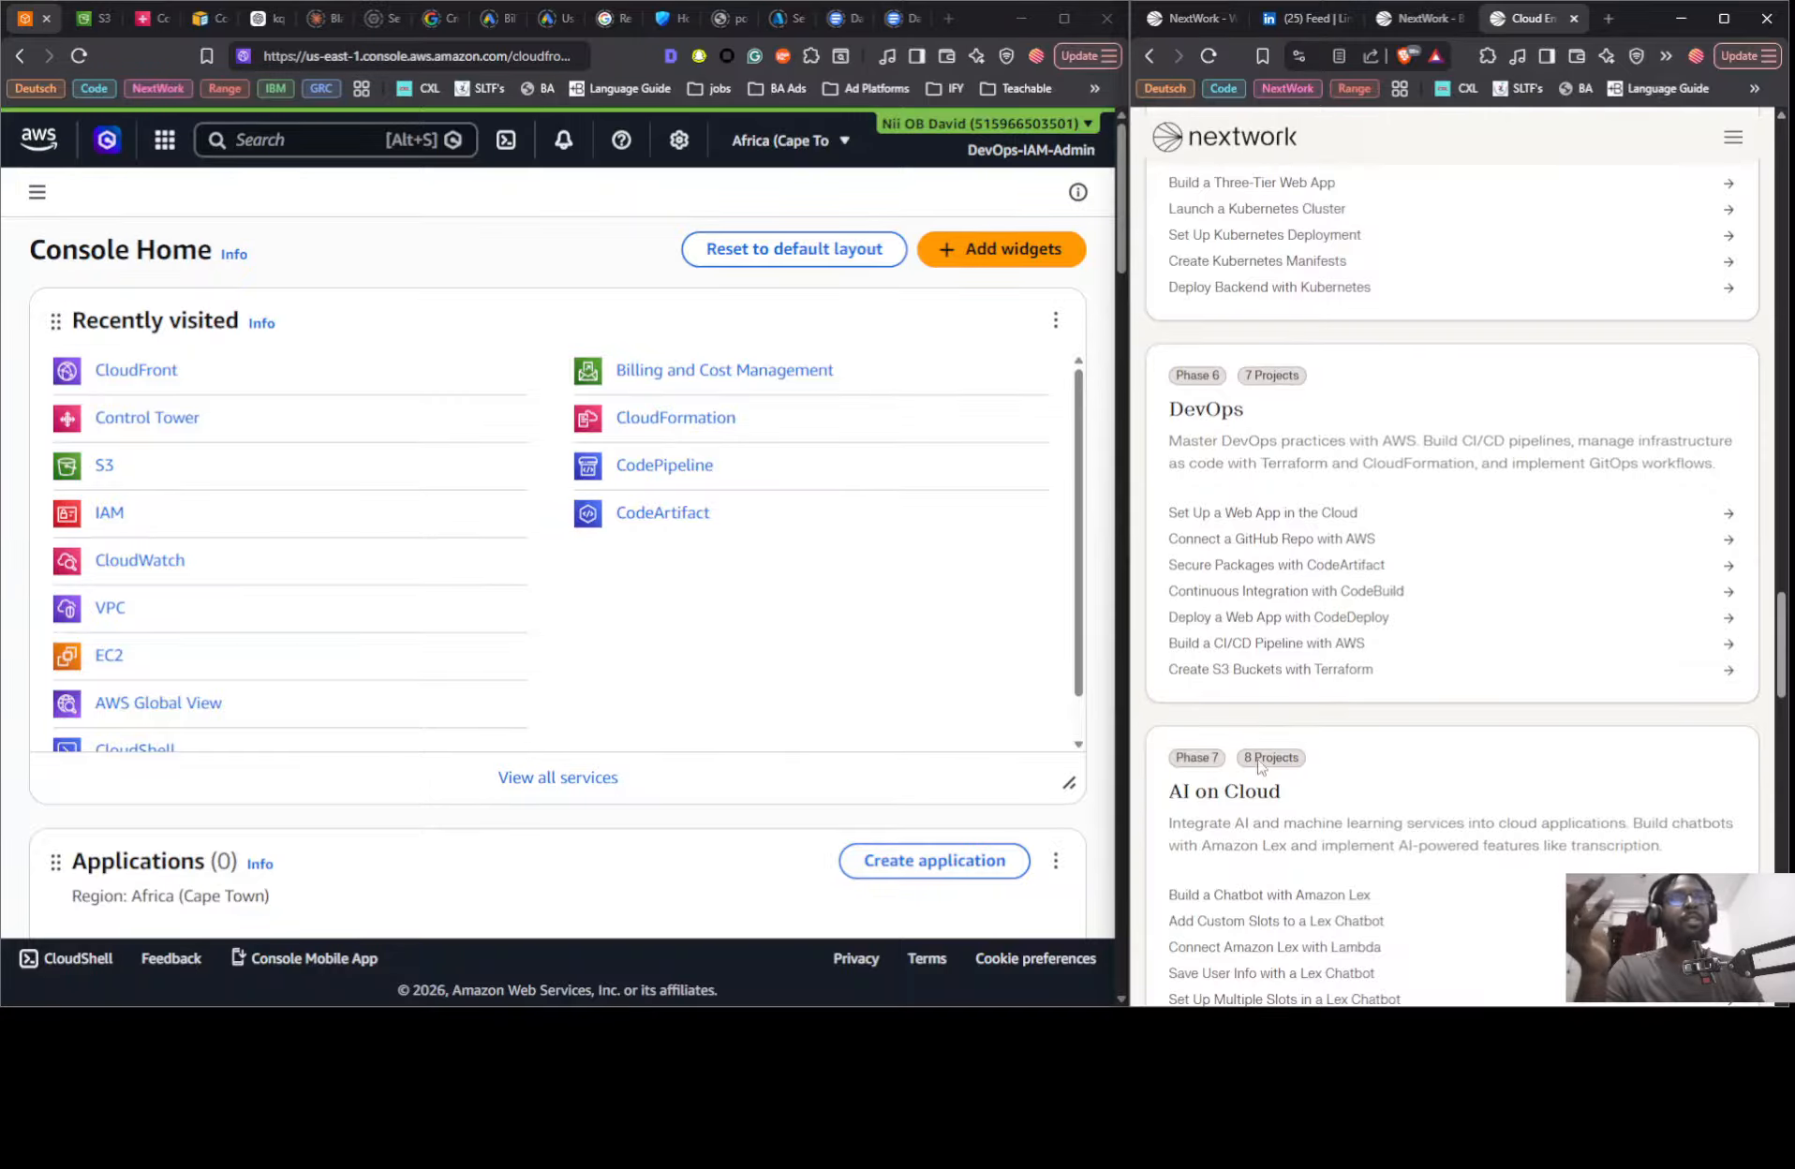
{"action": "scroll", "coordinate": [1233, 713], "scroll_direction": "down", "scroll_amount": 5}
{"action": "scroll", "coordinate": [1242, 692], "scroll_direction": "up", "scroll_amount": 6}
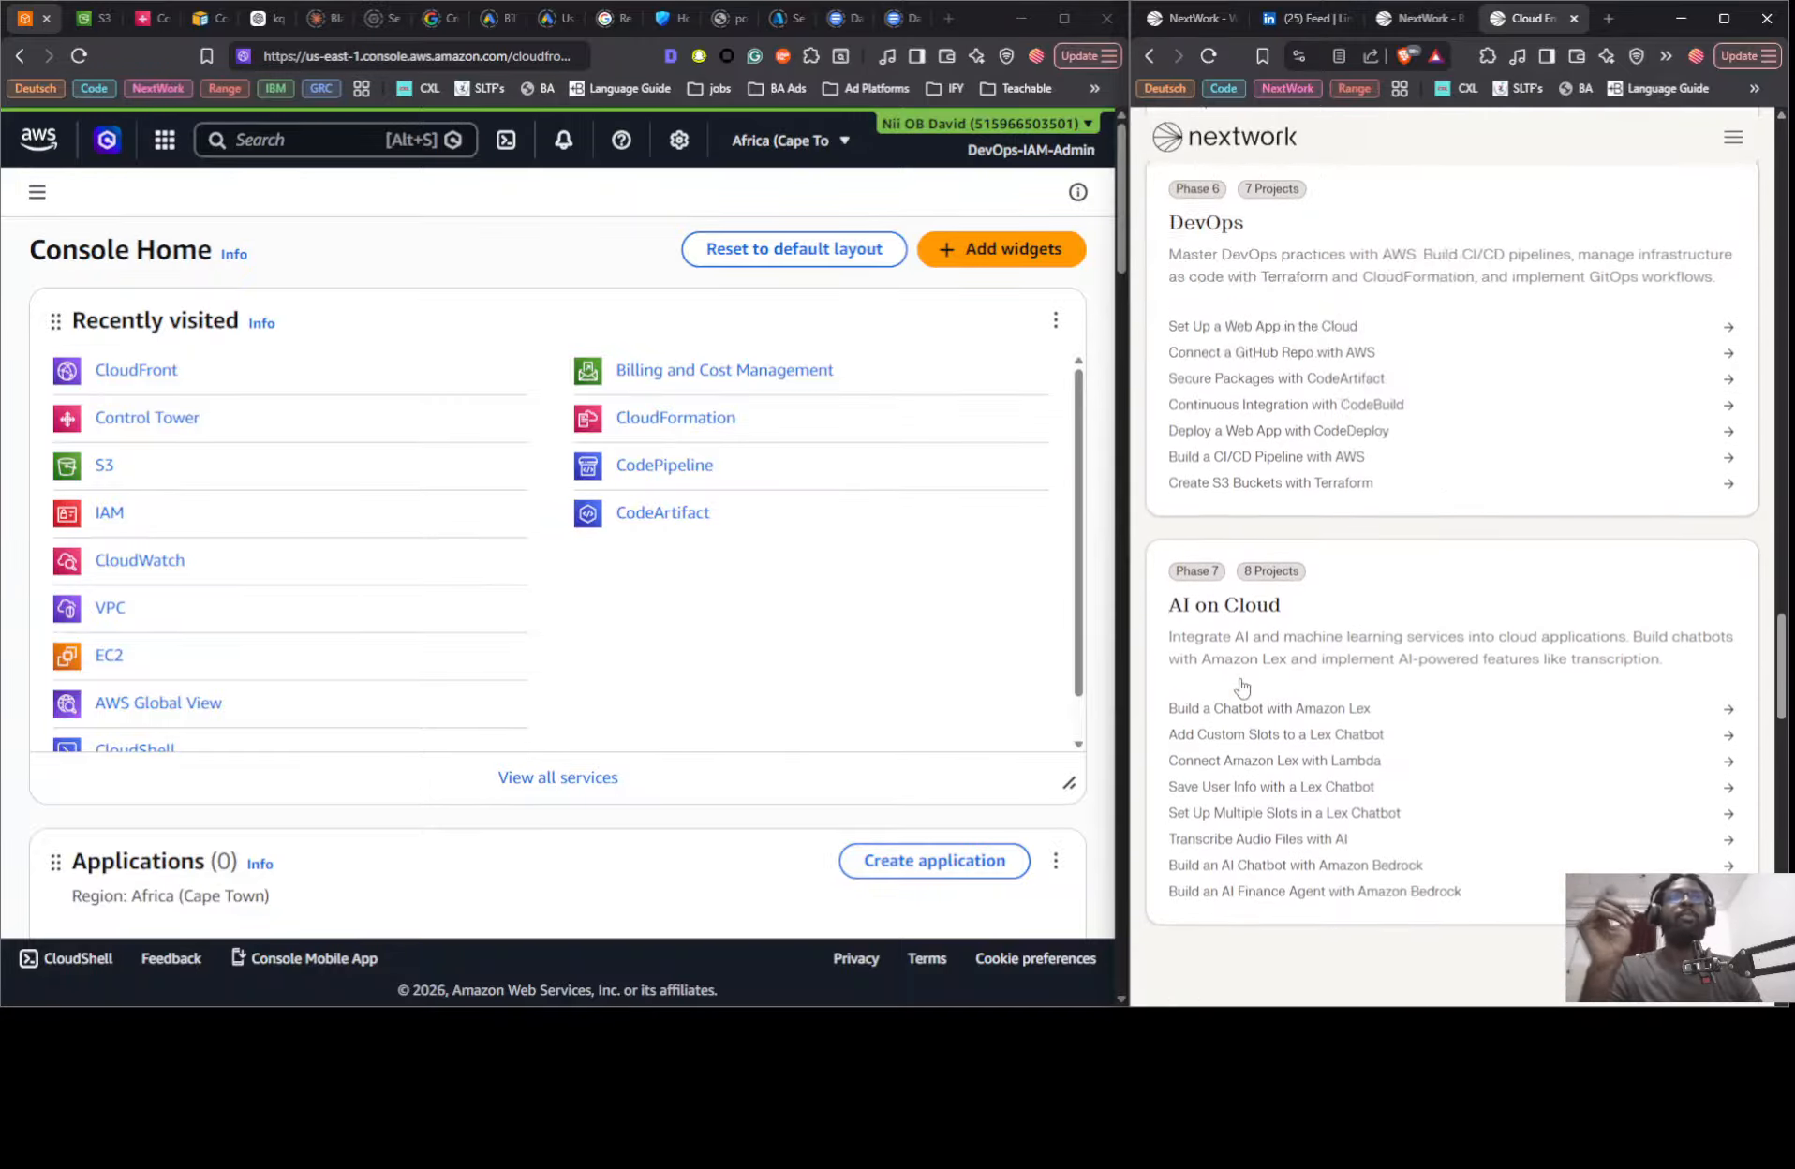
{"action": "scroll", "coordinate": [1242, 677], "scroll_direction": "up", "scroll_amount": 1}
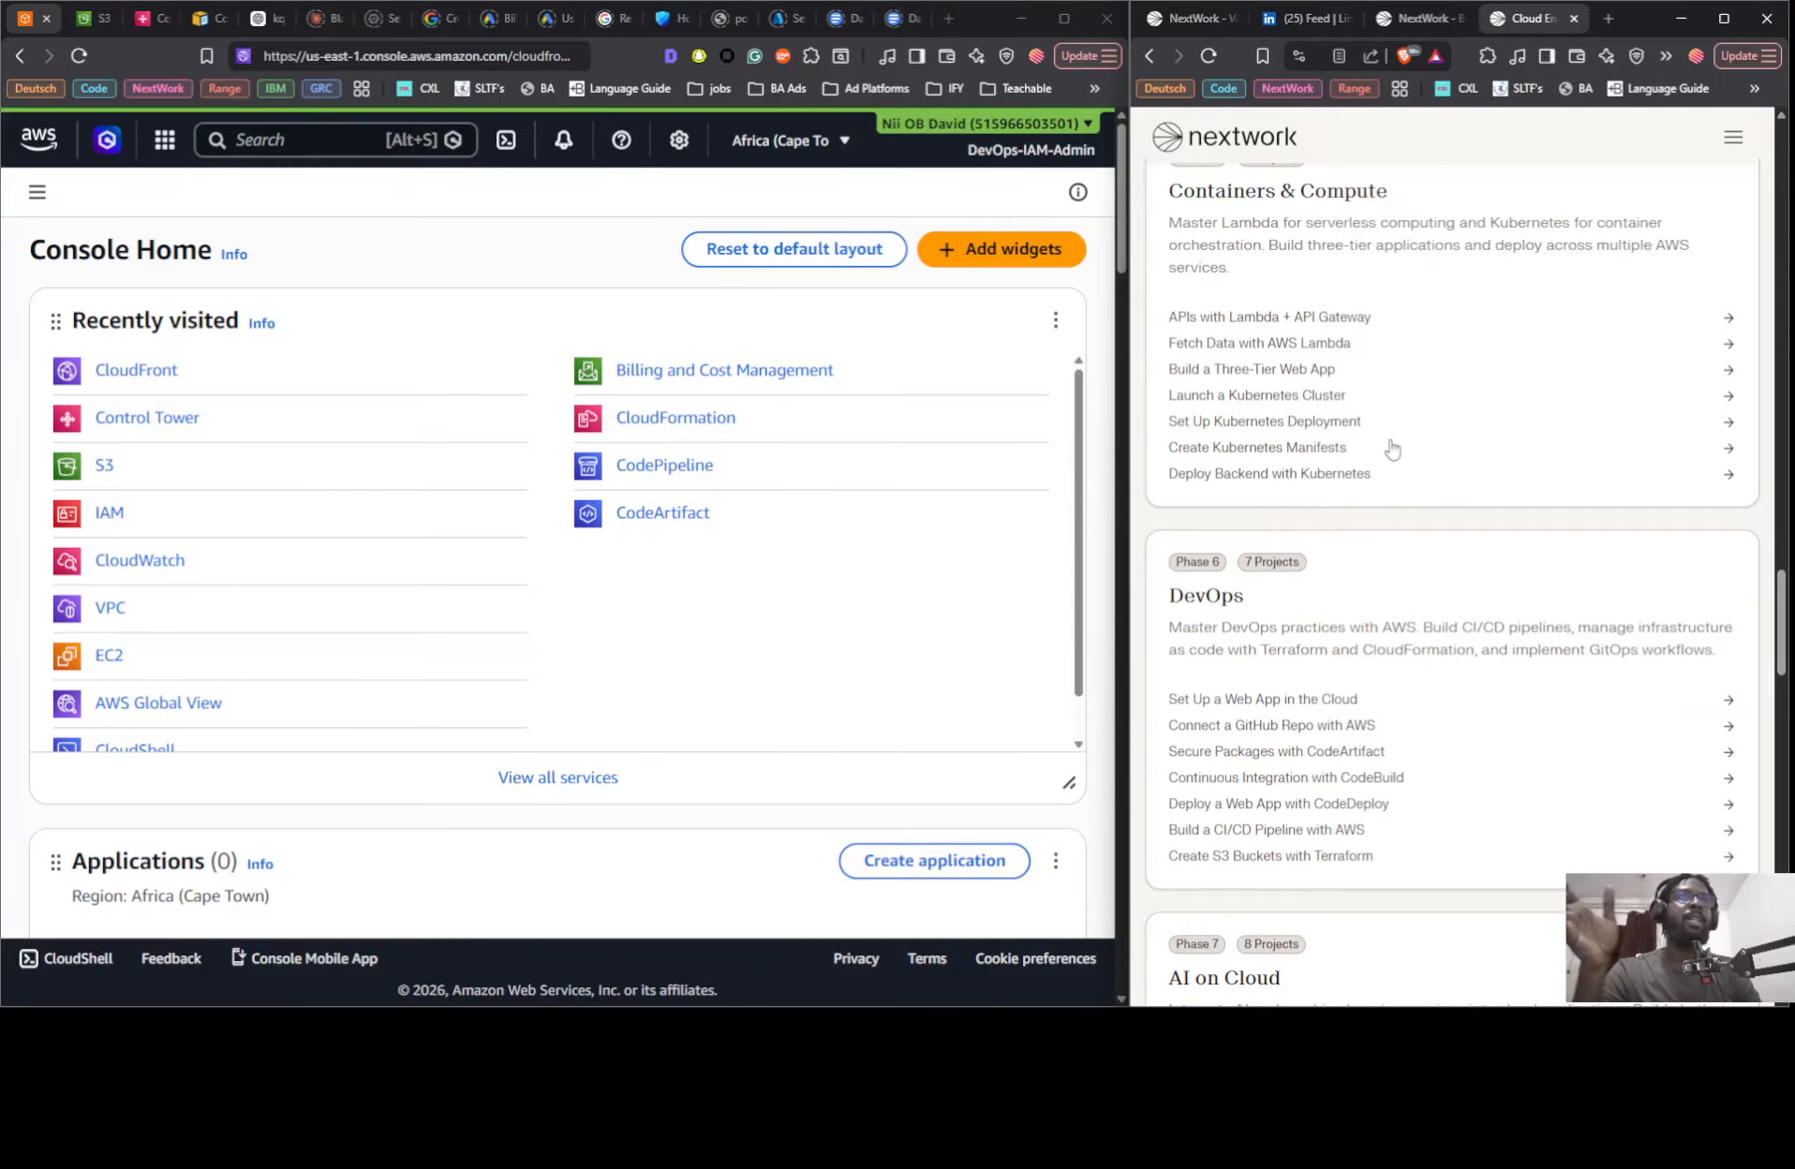
{"action": "scroll", "coordinate": [1392, 448], "scroll_direction": "up", "scroll_amount": 7}
{"action": "scroll", "coordinate": [1293, 473], "scroll_direction": "up", "scroll_amount": 5}
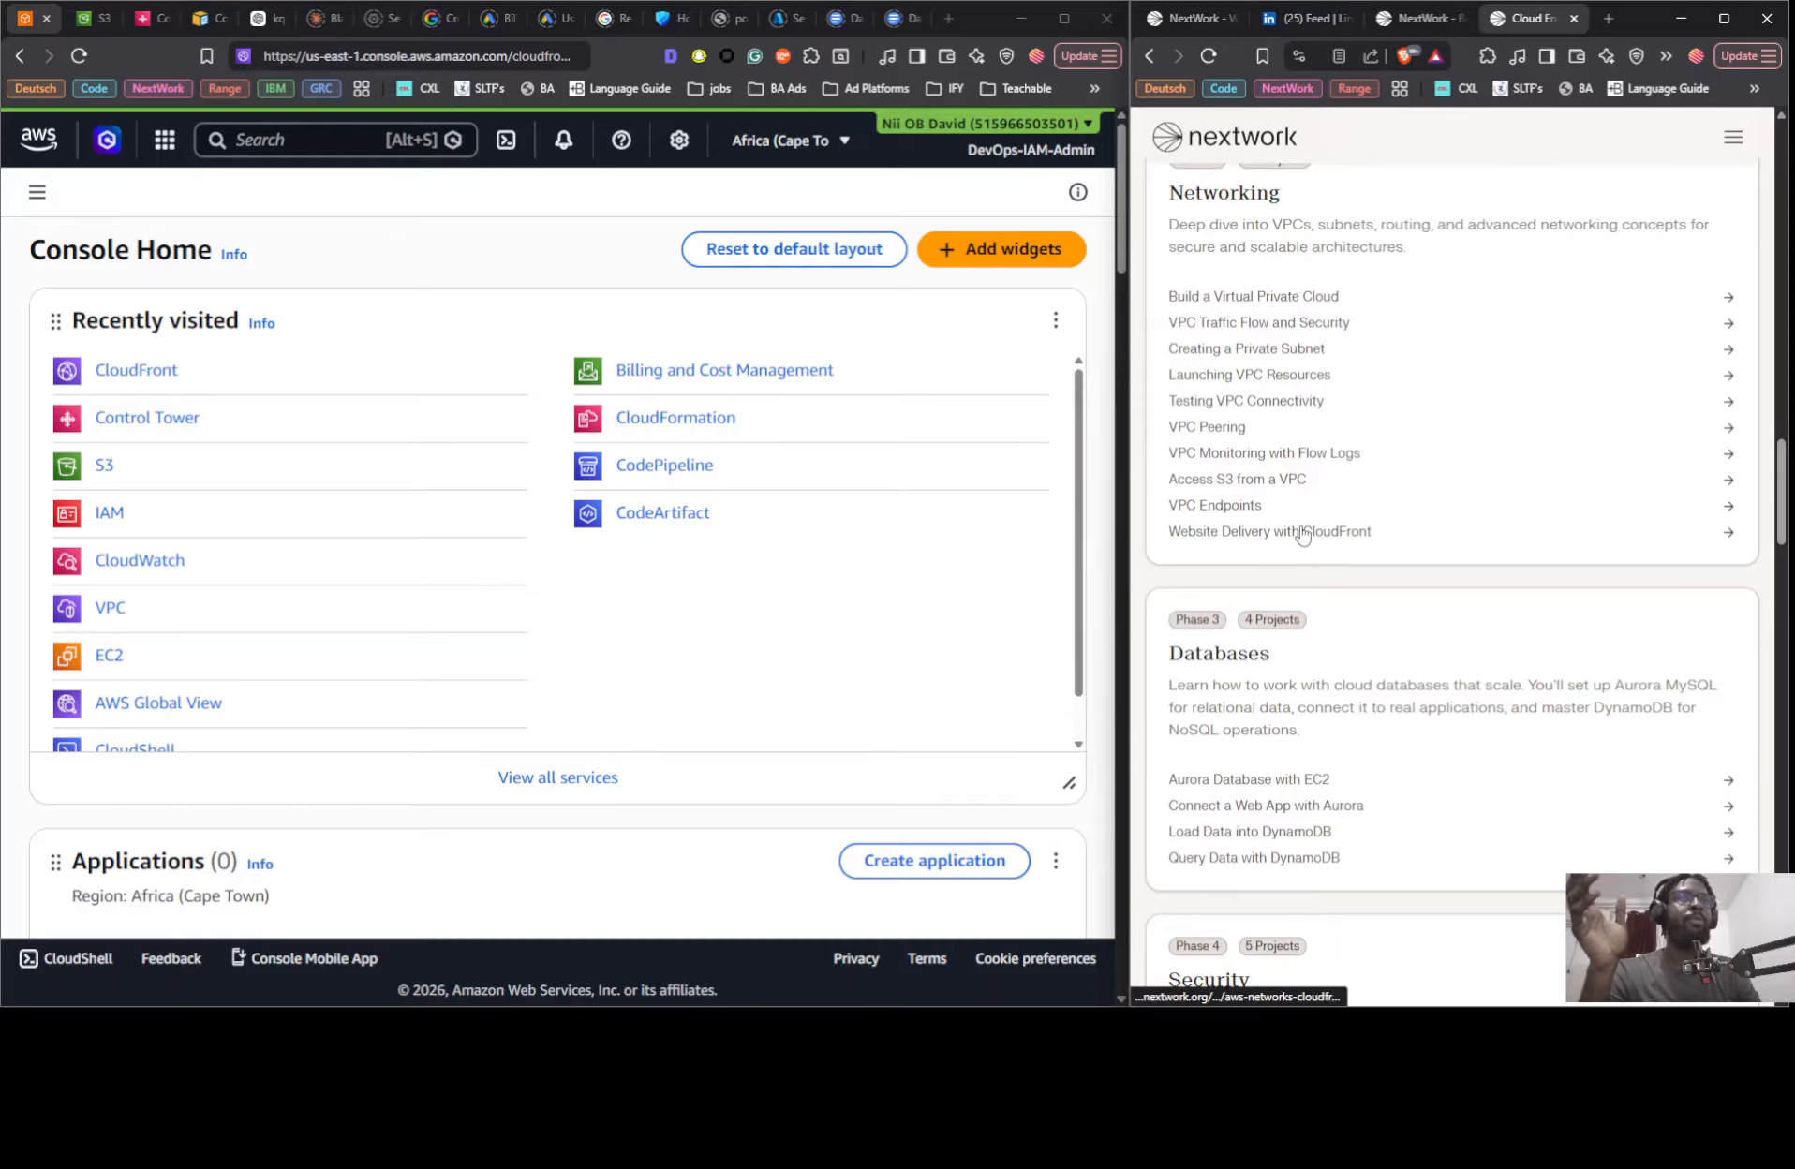
{"action": "scroll", "coordinate": [1312, 539], "scroll_direction": "down", "scroll_amount": 15}
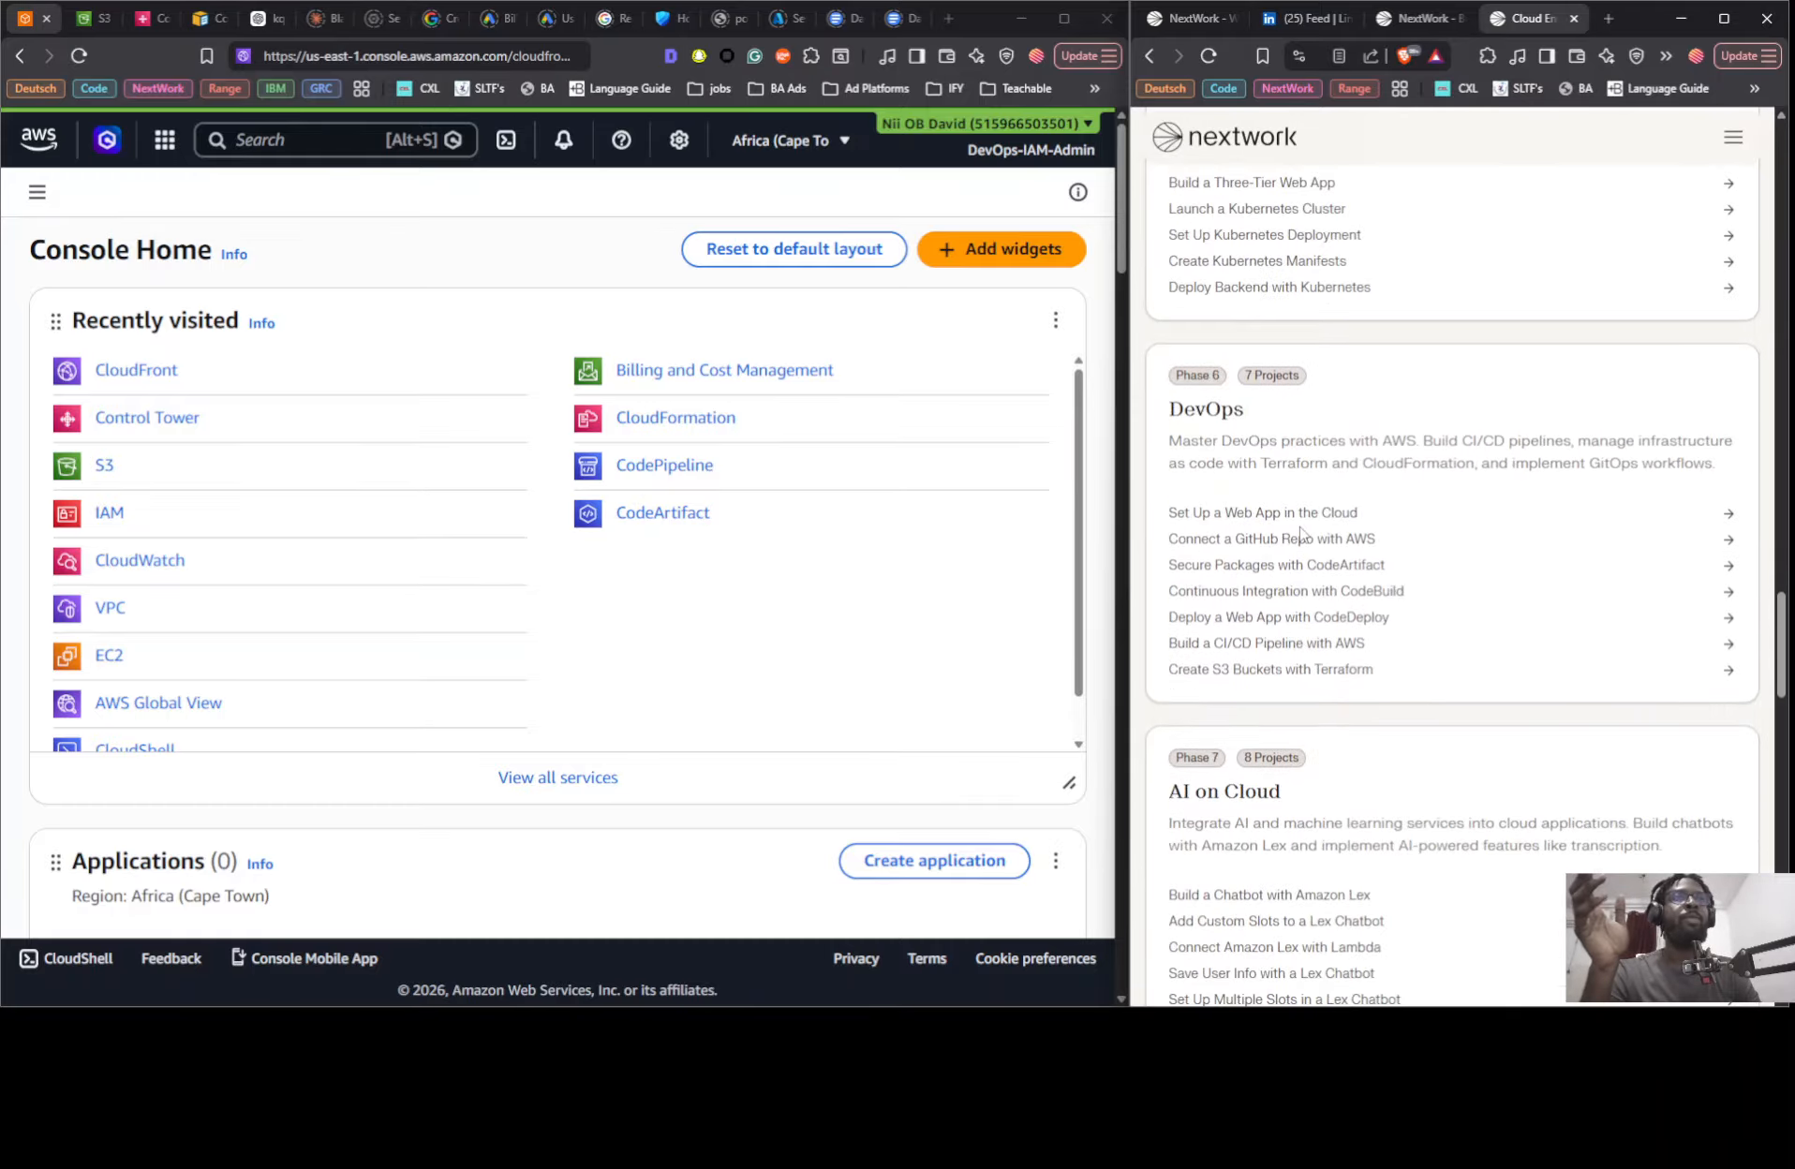
{"action": "scroll", "coordinate": [1288, 541], "scroll_direction": "down", "scroll_amount": 2}
{"action": "scroll", "coordinate": [1258, 580], "scroll_direction": "up", "scroll_amount": 5}
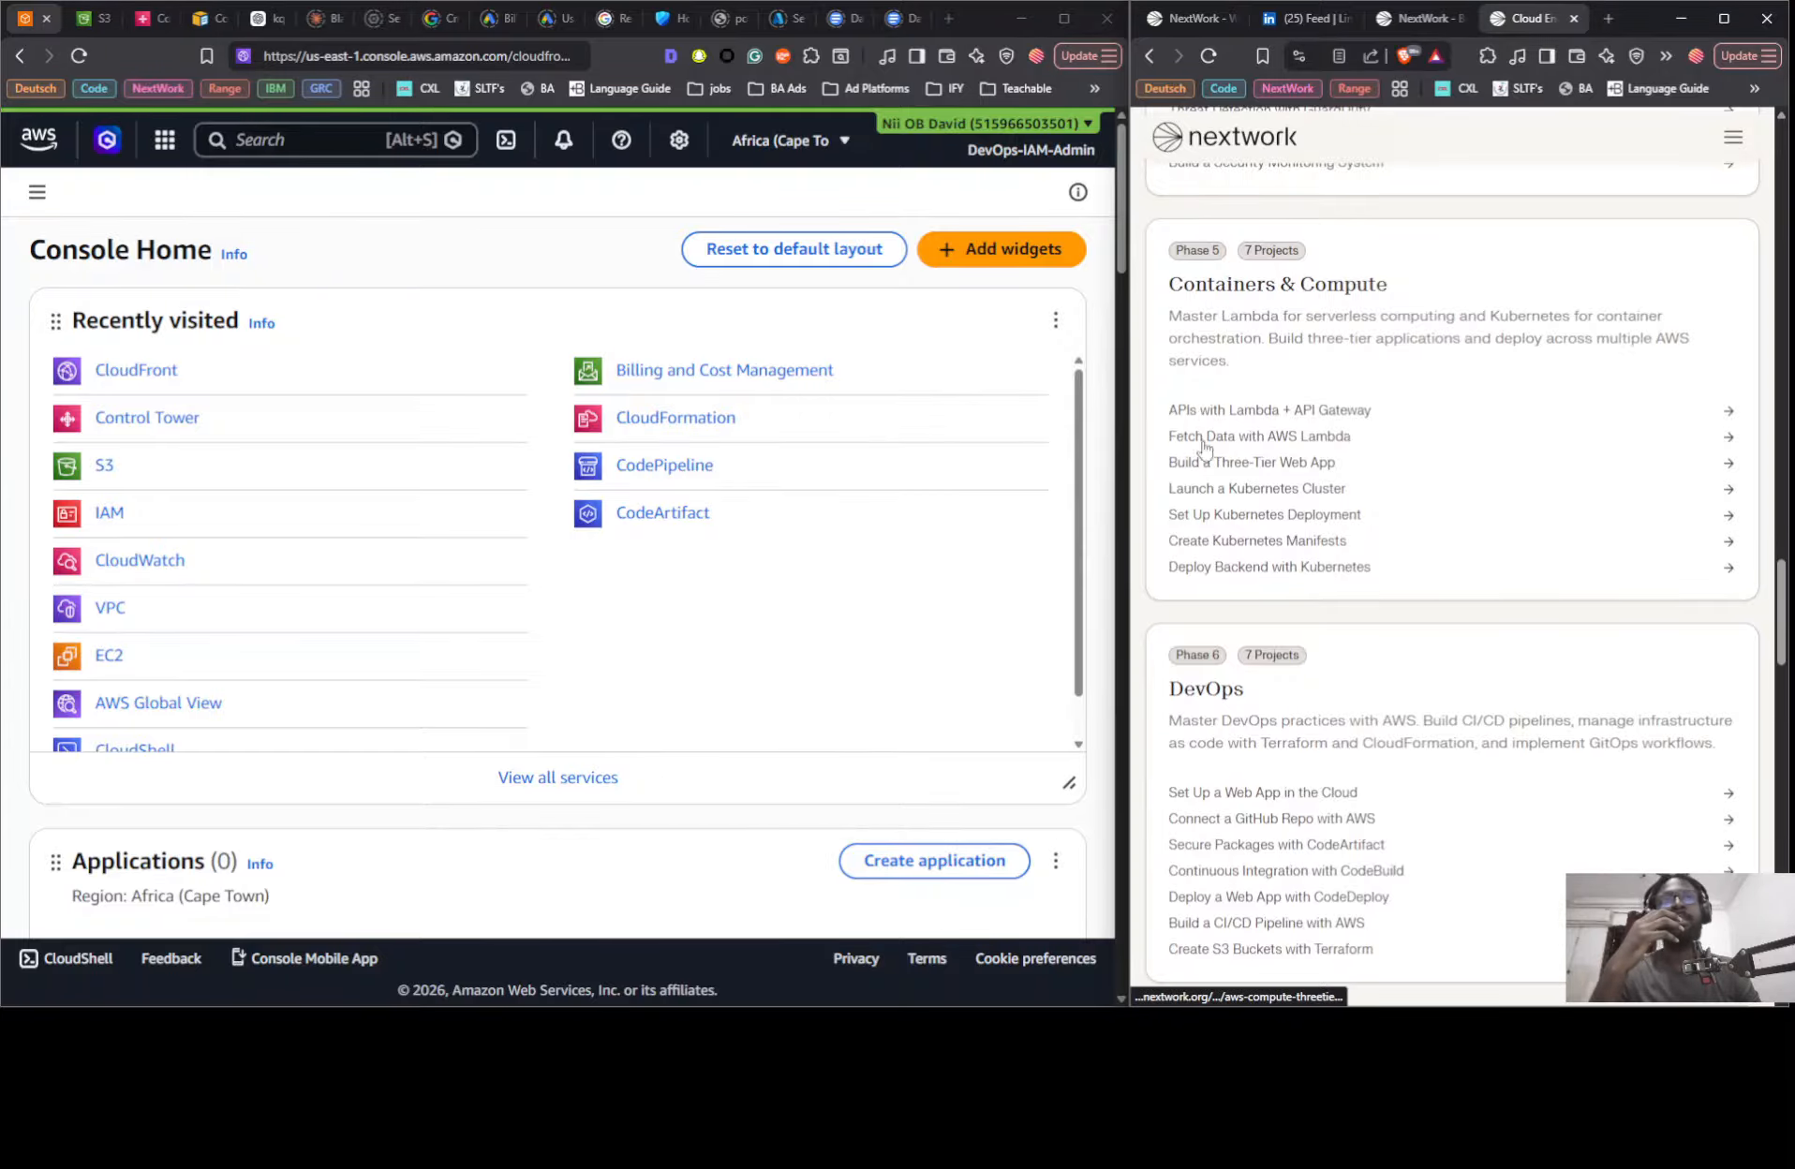
- Check the three-tier project overview and read the CloudFront website delivery guide's On Your Own mode through Step 1, Set Up an S3 Bucket
{"action": "left_click", "coordinate": [1417, 19]}
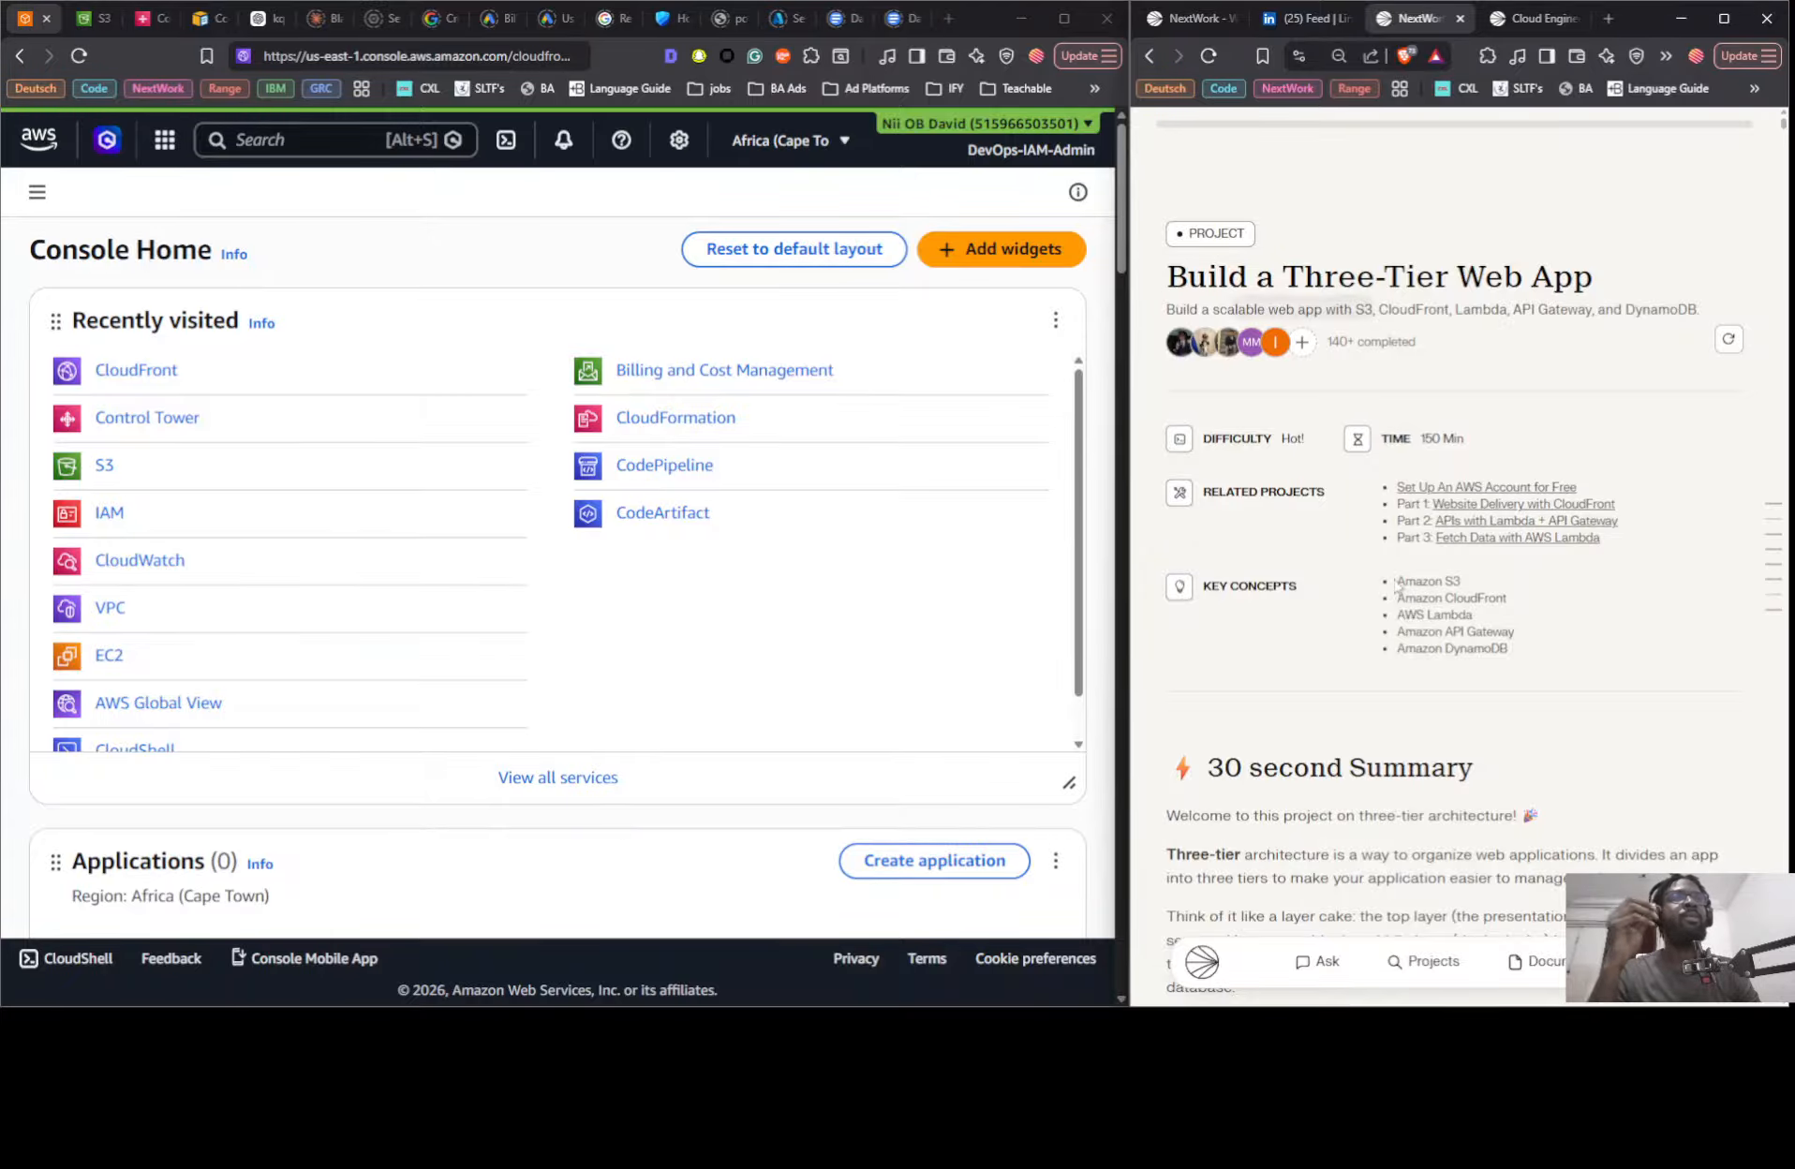
{"action": "left_click", "coordinate": [1188, 18]}
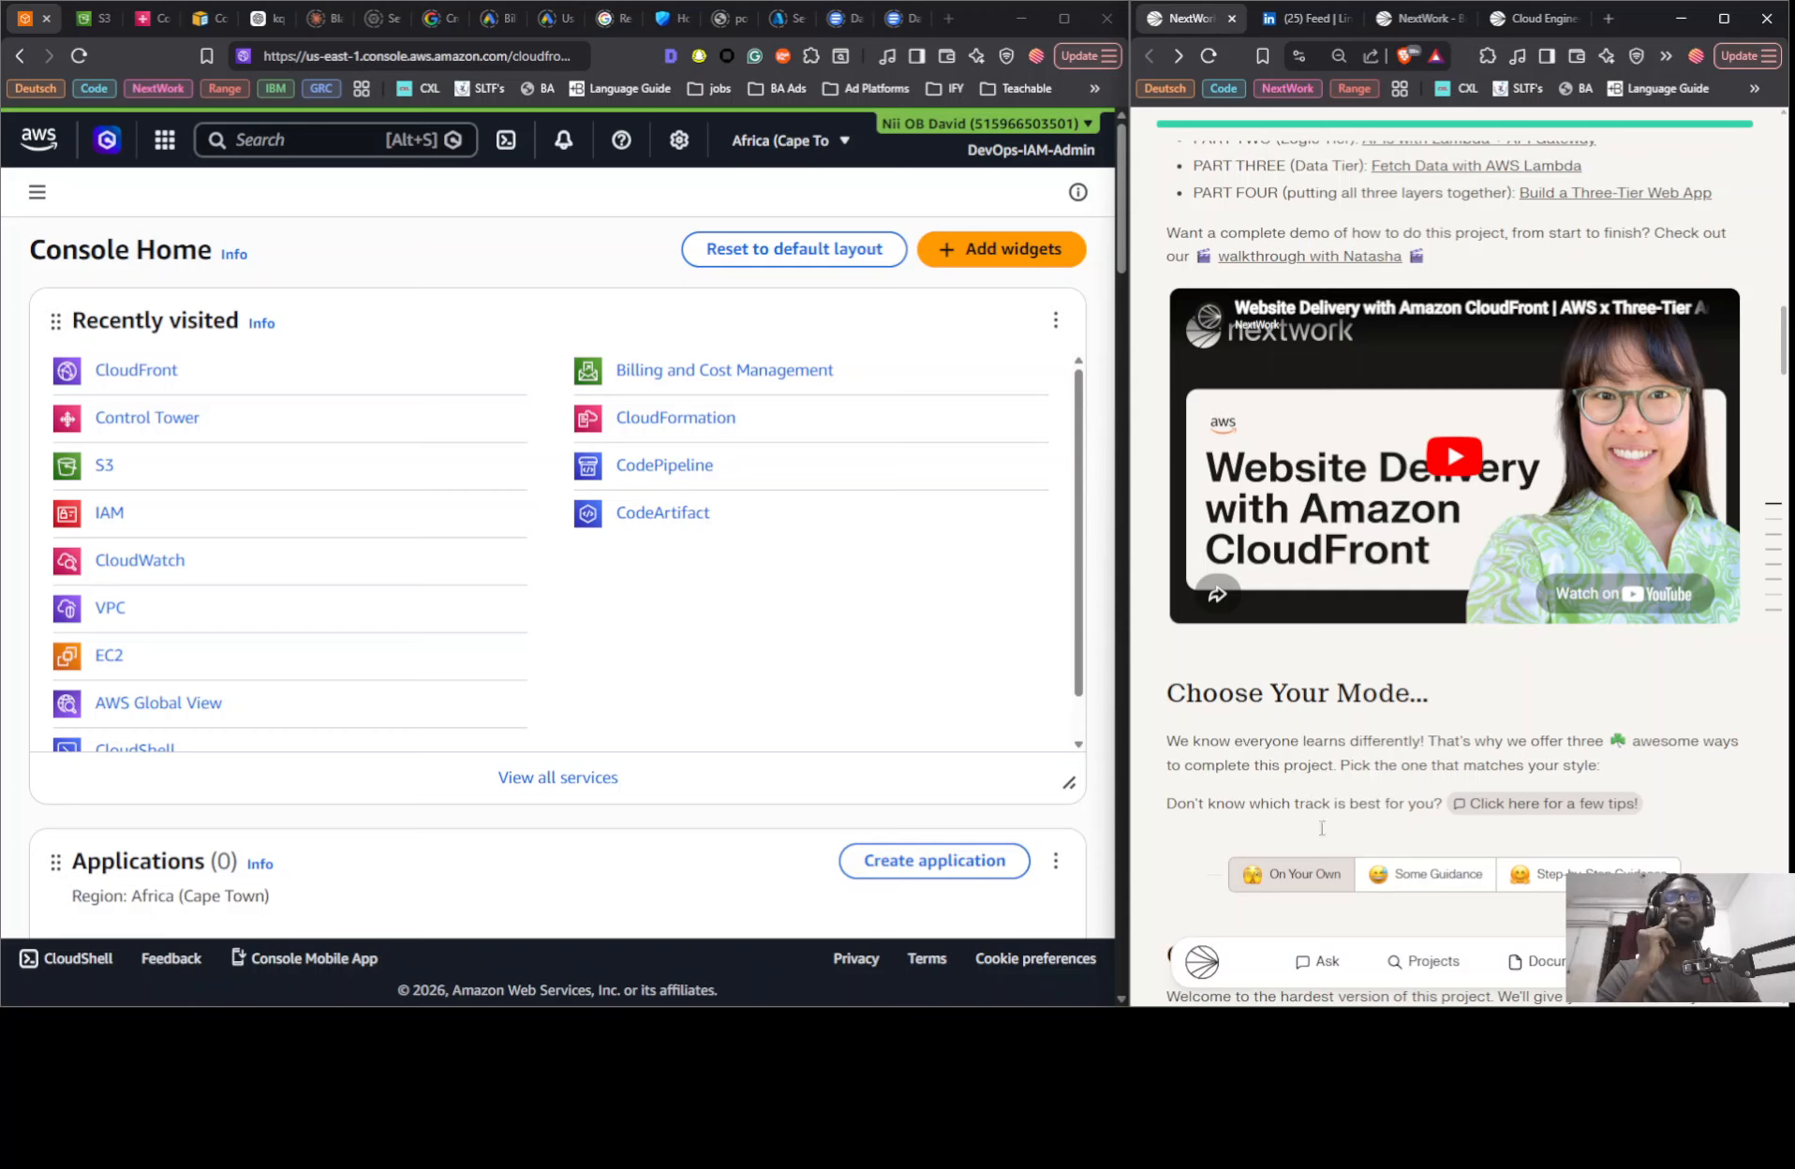
{"action": "scroll", "coordinate": [1322, 828], "scroll_direction": "down", "scroll_amount": 1}
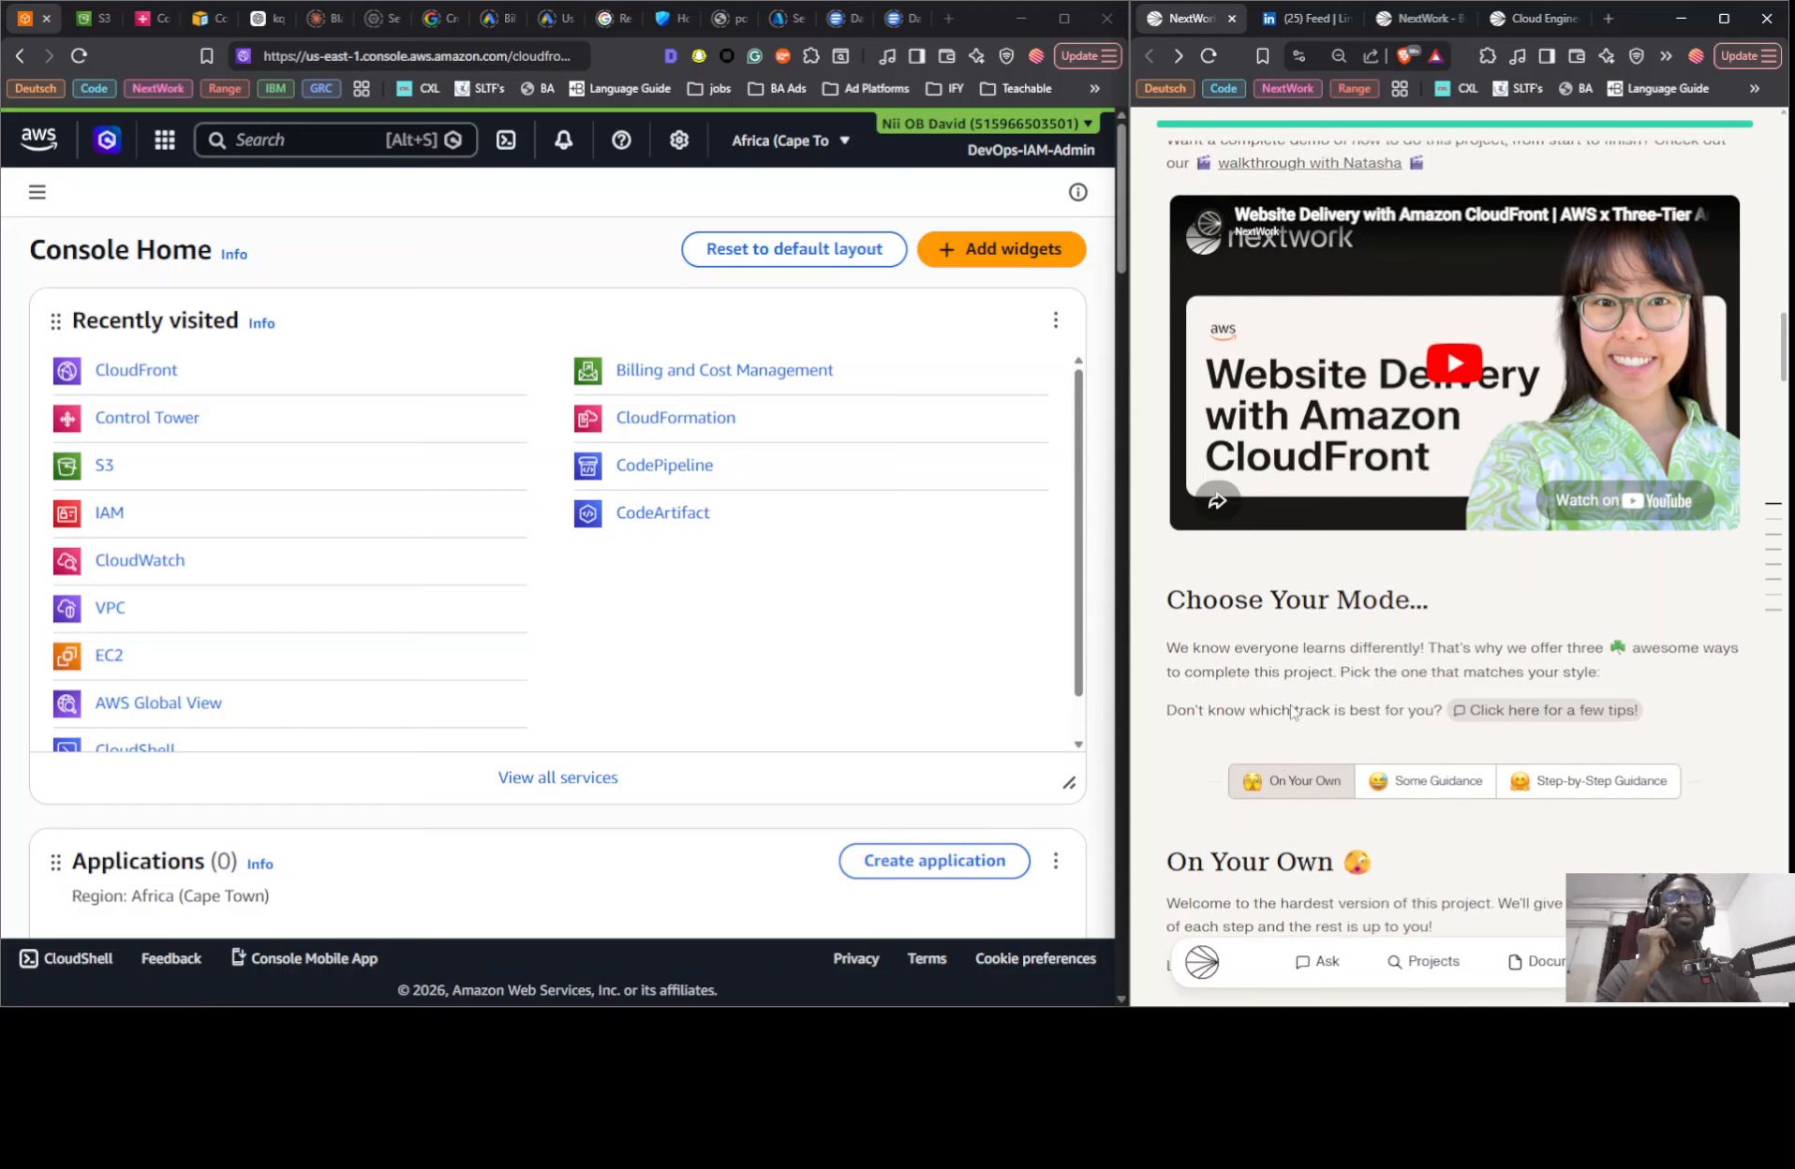
{"action": "scroll", "coordinate": [1292, 712], "scroll_direction": "down", "scroll_amount": 7}
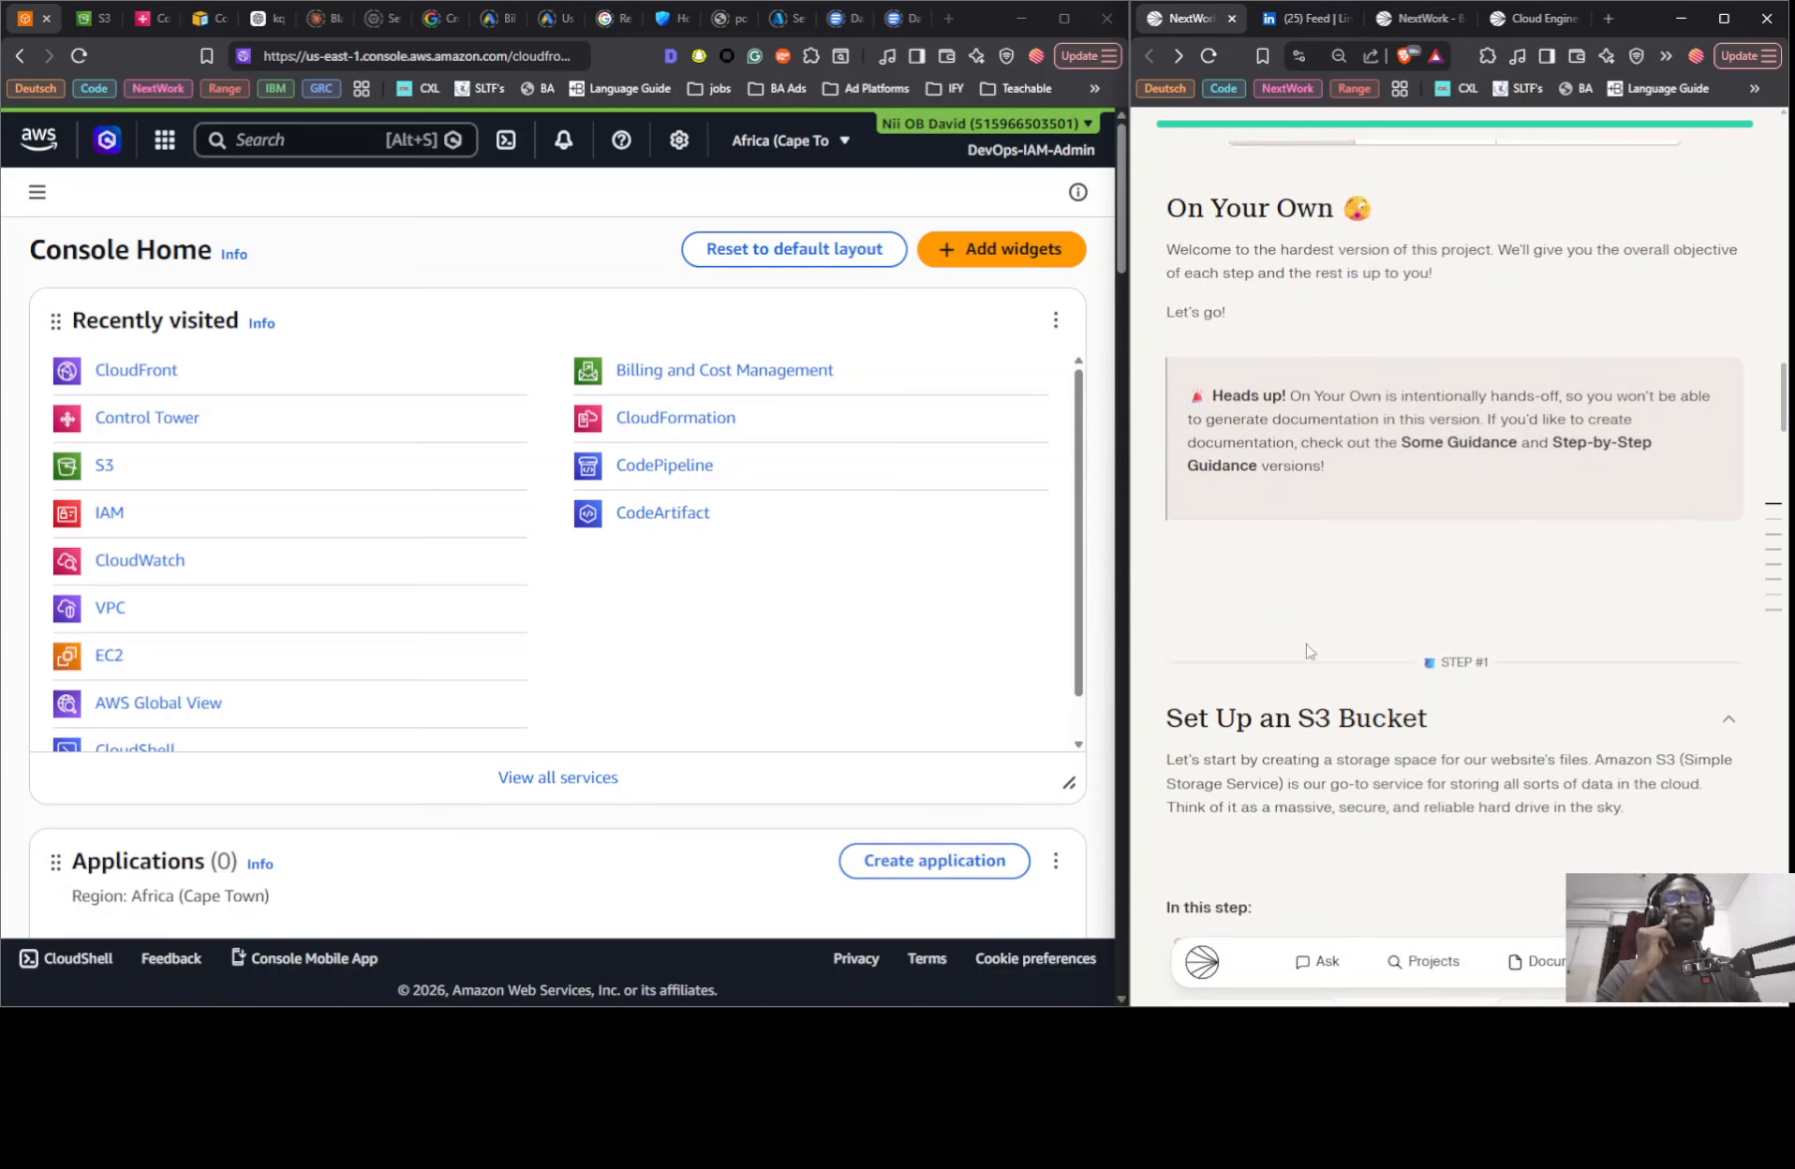
{"action": "scroll", "coordinate": [1310, 653], "scroll_direction": "down", "scroll_amount": 1}
{"action": "scroll", "coordinate": [1308, 653], "scroll_direction": "up", "scroll_amount": 4}
{"action": "scroll", "coordinate": [1306, 653], "scroll_direction": "down", "scroll_amount": 2}
{"action": "scroll", "coordinate": [1302, 651], "scroll_direction": "down", "scroll_amount": 2}
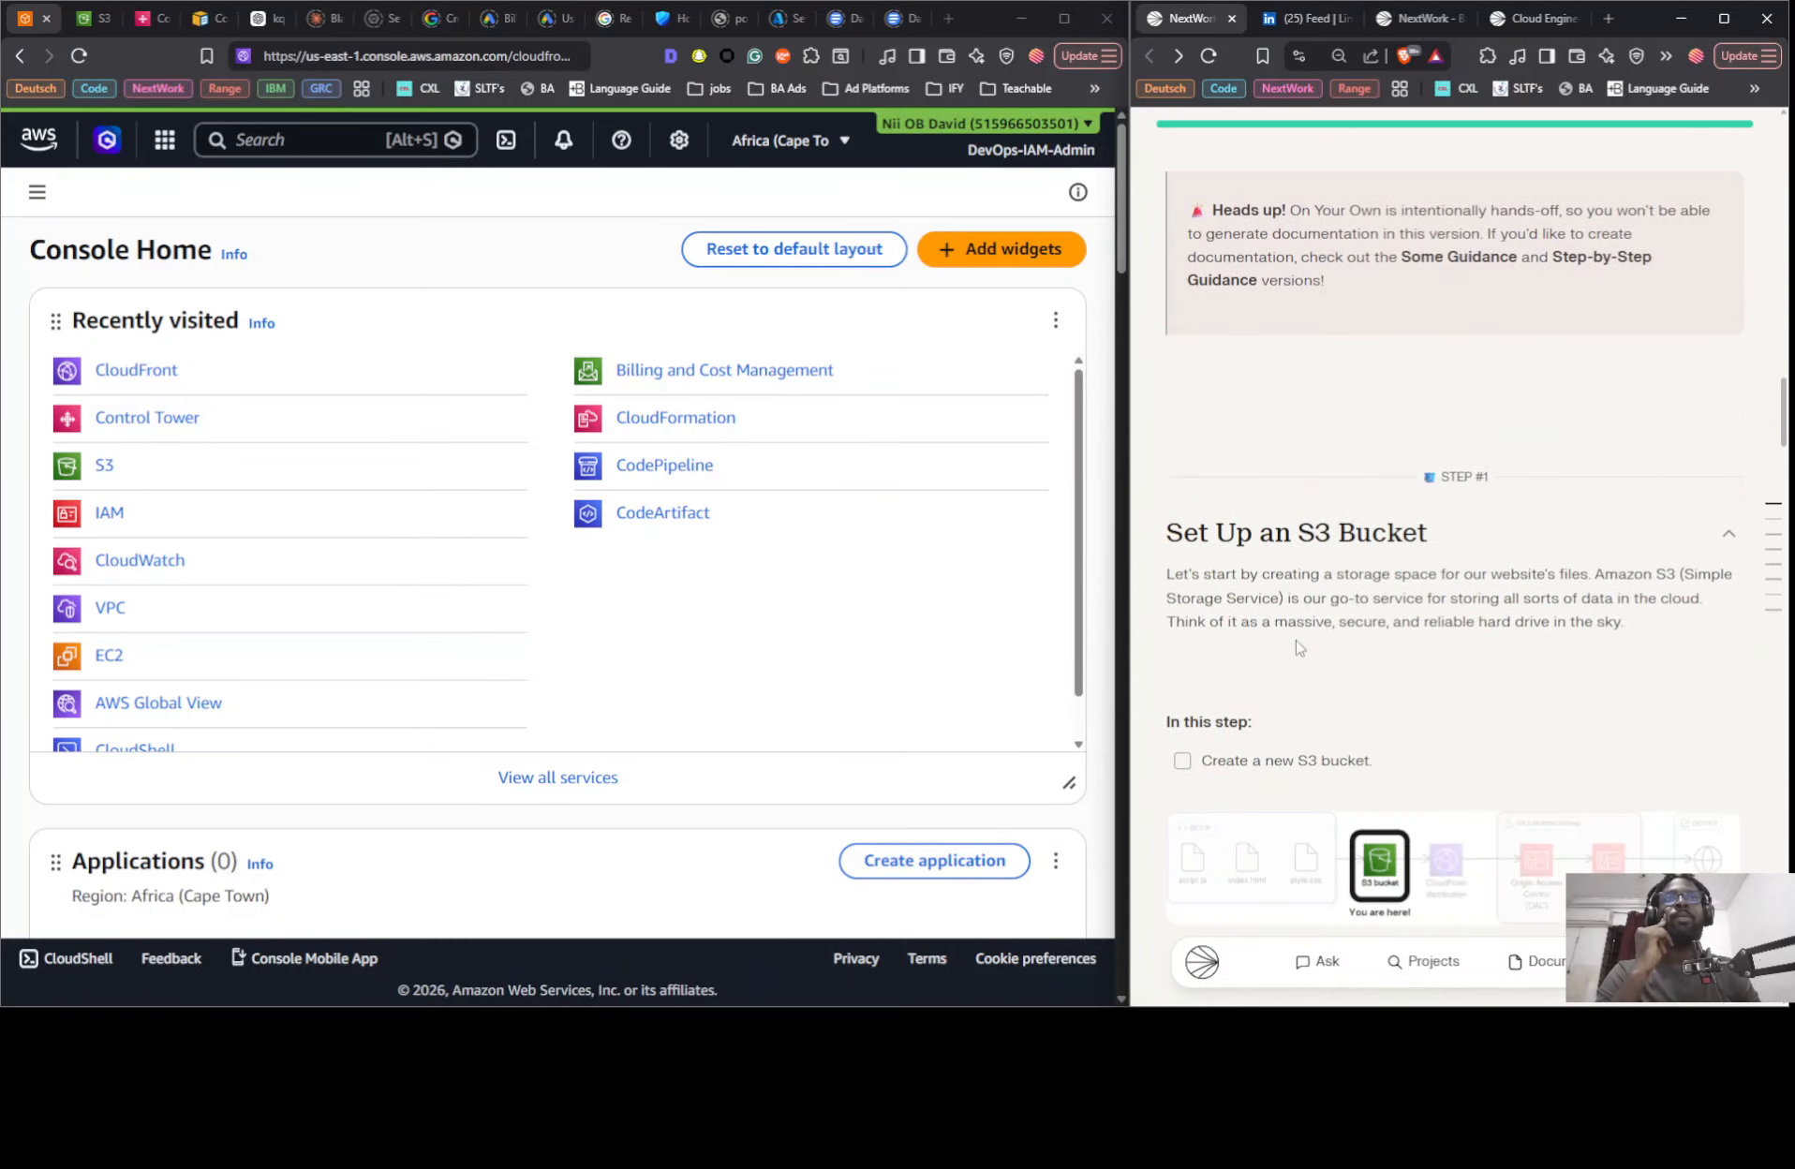
{"action": "scroll", "coordinate": [1311, 581], "scroll_direction": "down", "scroll_amount": 3}
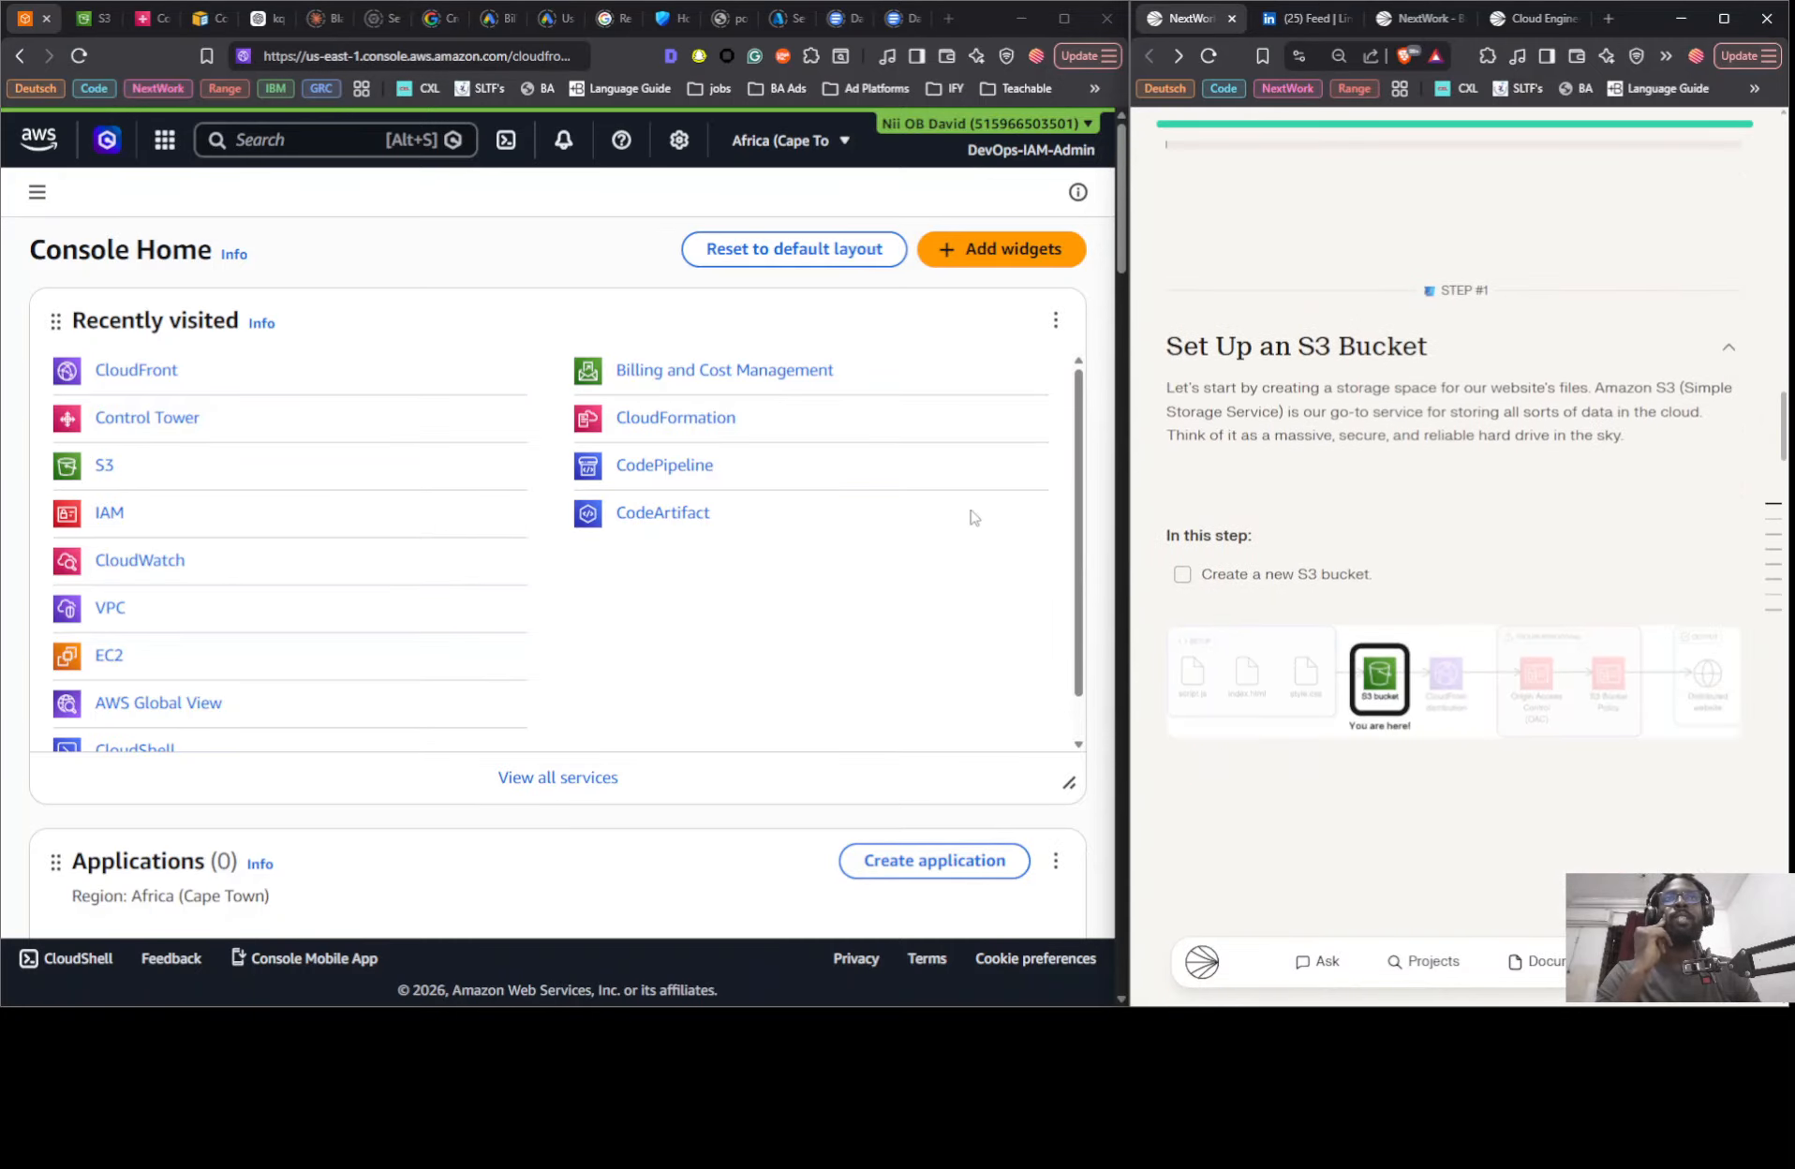
- Close the old S3 and Control Tower browser tabs and return to the AWS Console Home
{"action": "left_click", "coordinate": [85, 21]}
{"action": "left_click", "coordinate": [105, 19]}
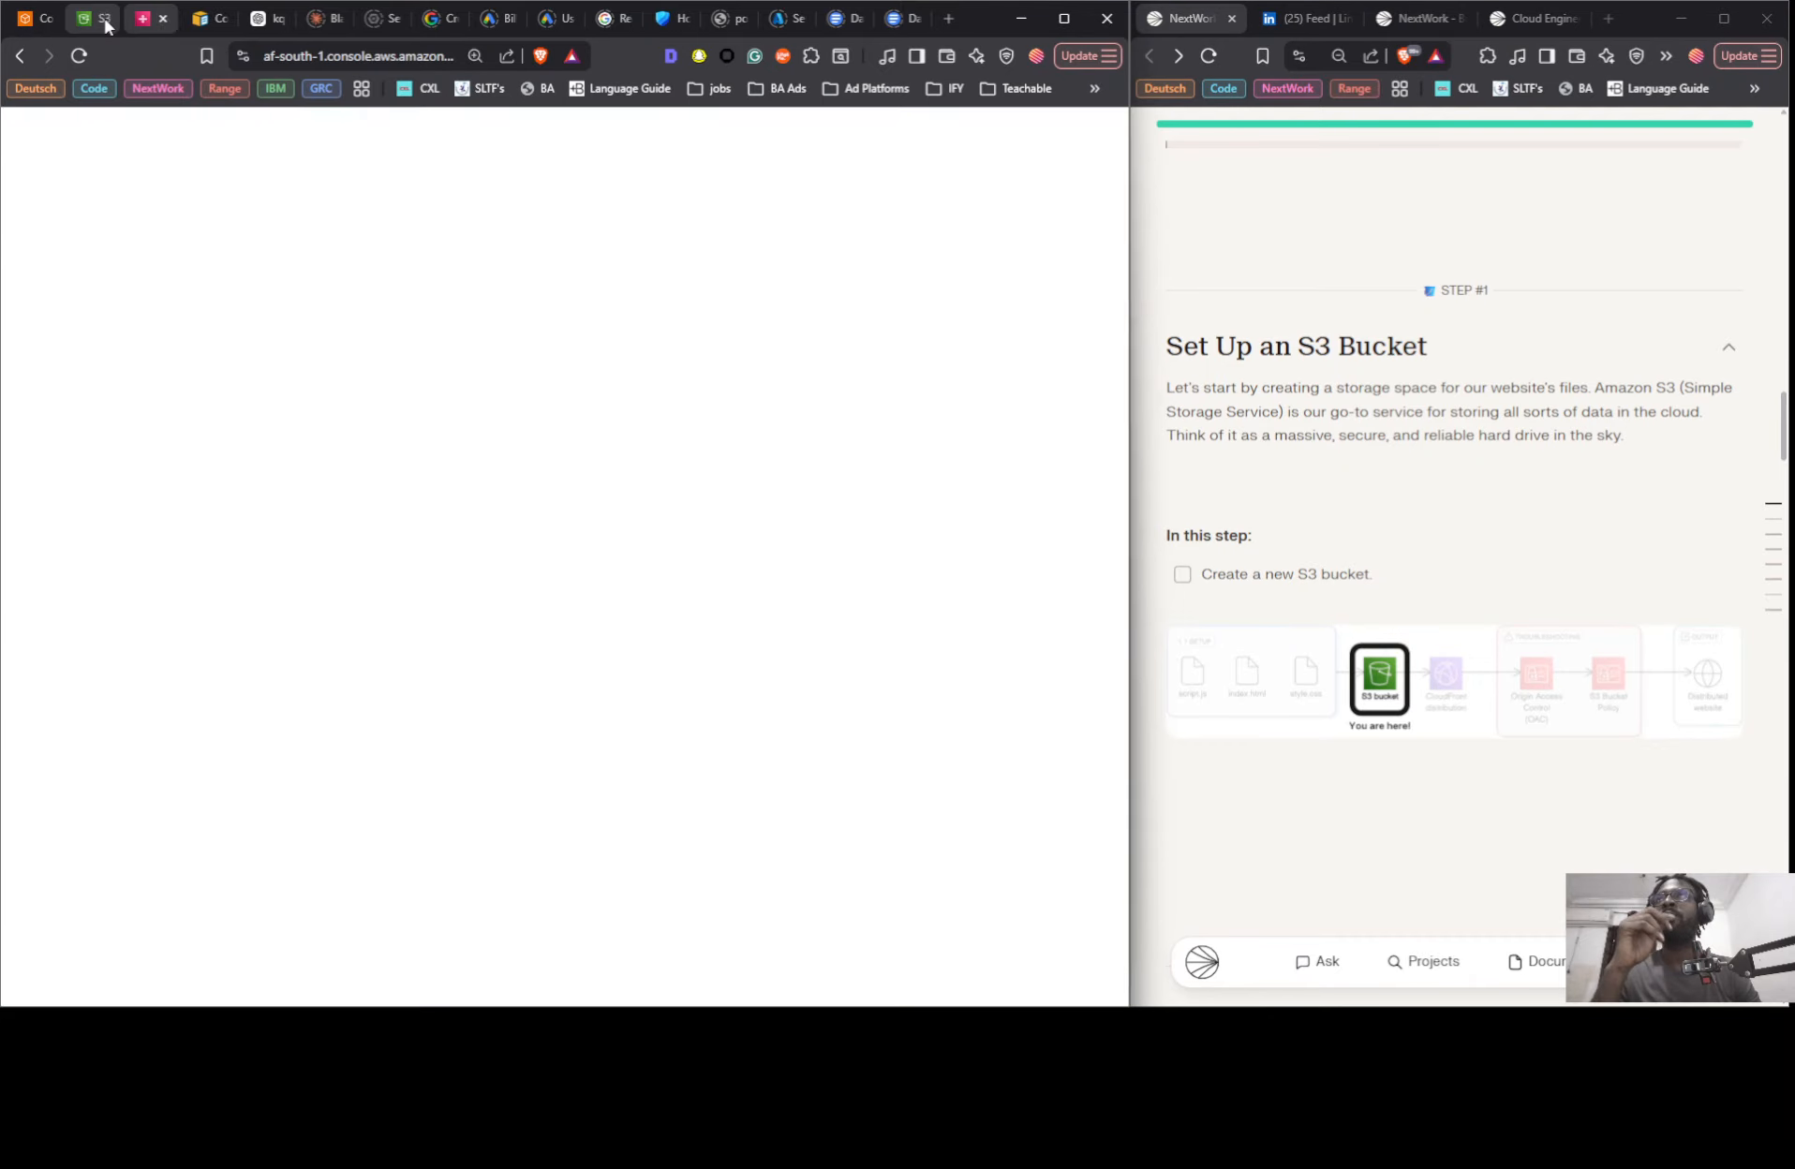
{"action": "left_click", "coordinate": [104, 18]}
{"action": "left_click", "coordinate": [21, 24]}
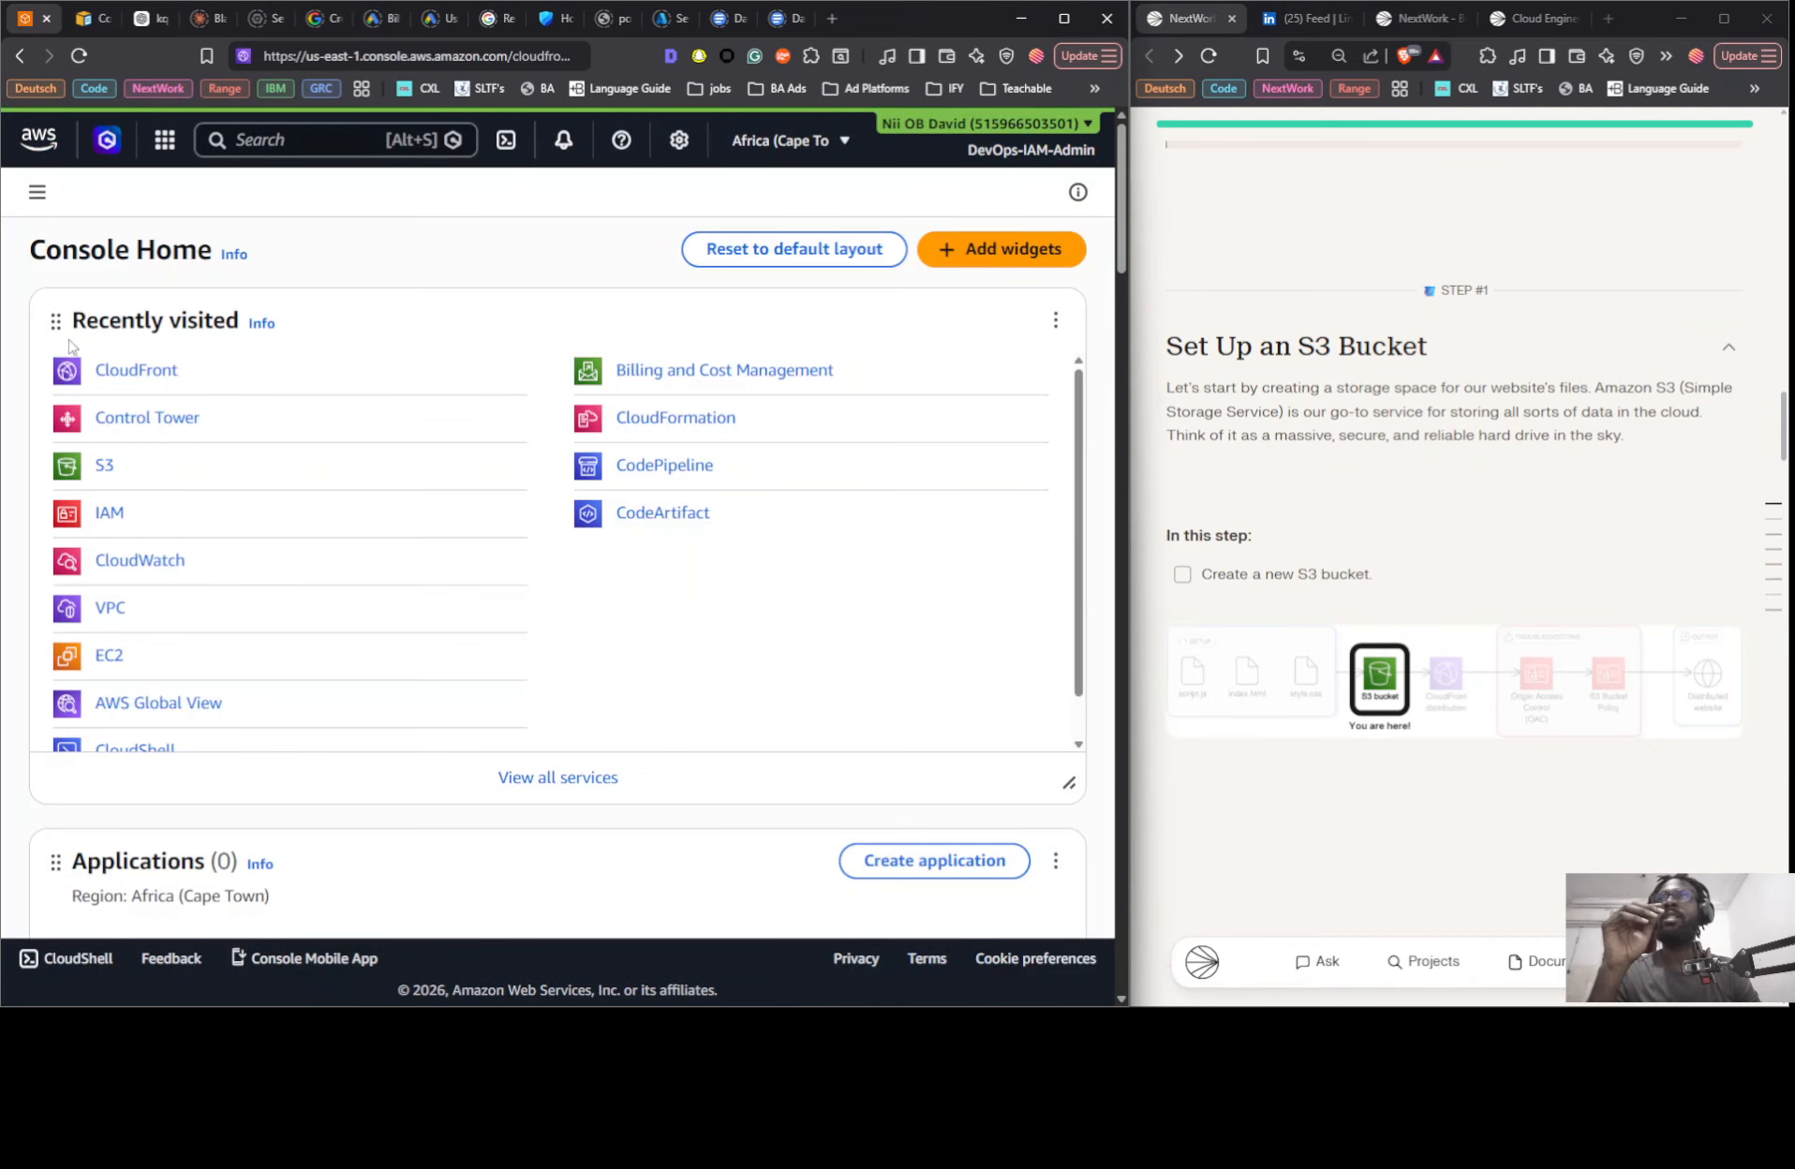
- Open the general purpose buckets list in Amazon S3
{"action": "left_click", "coordinate": [107, 468]}
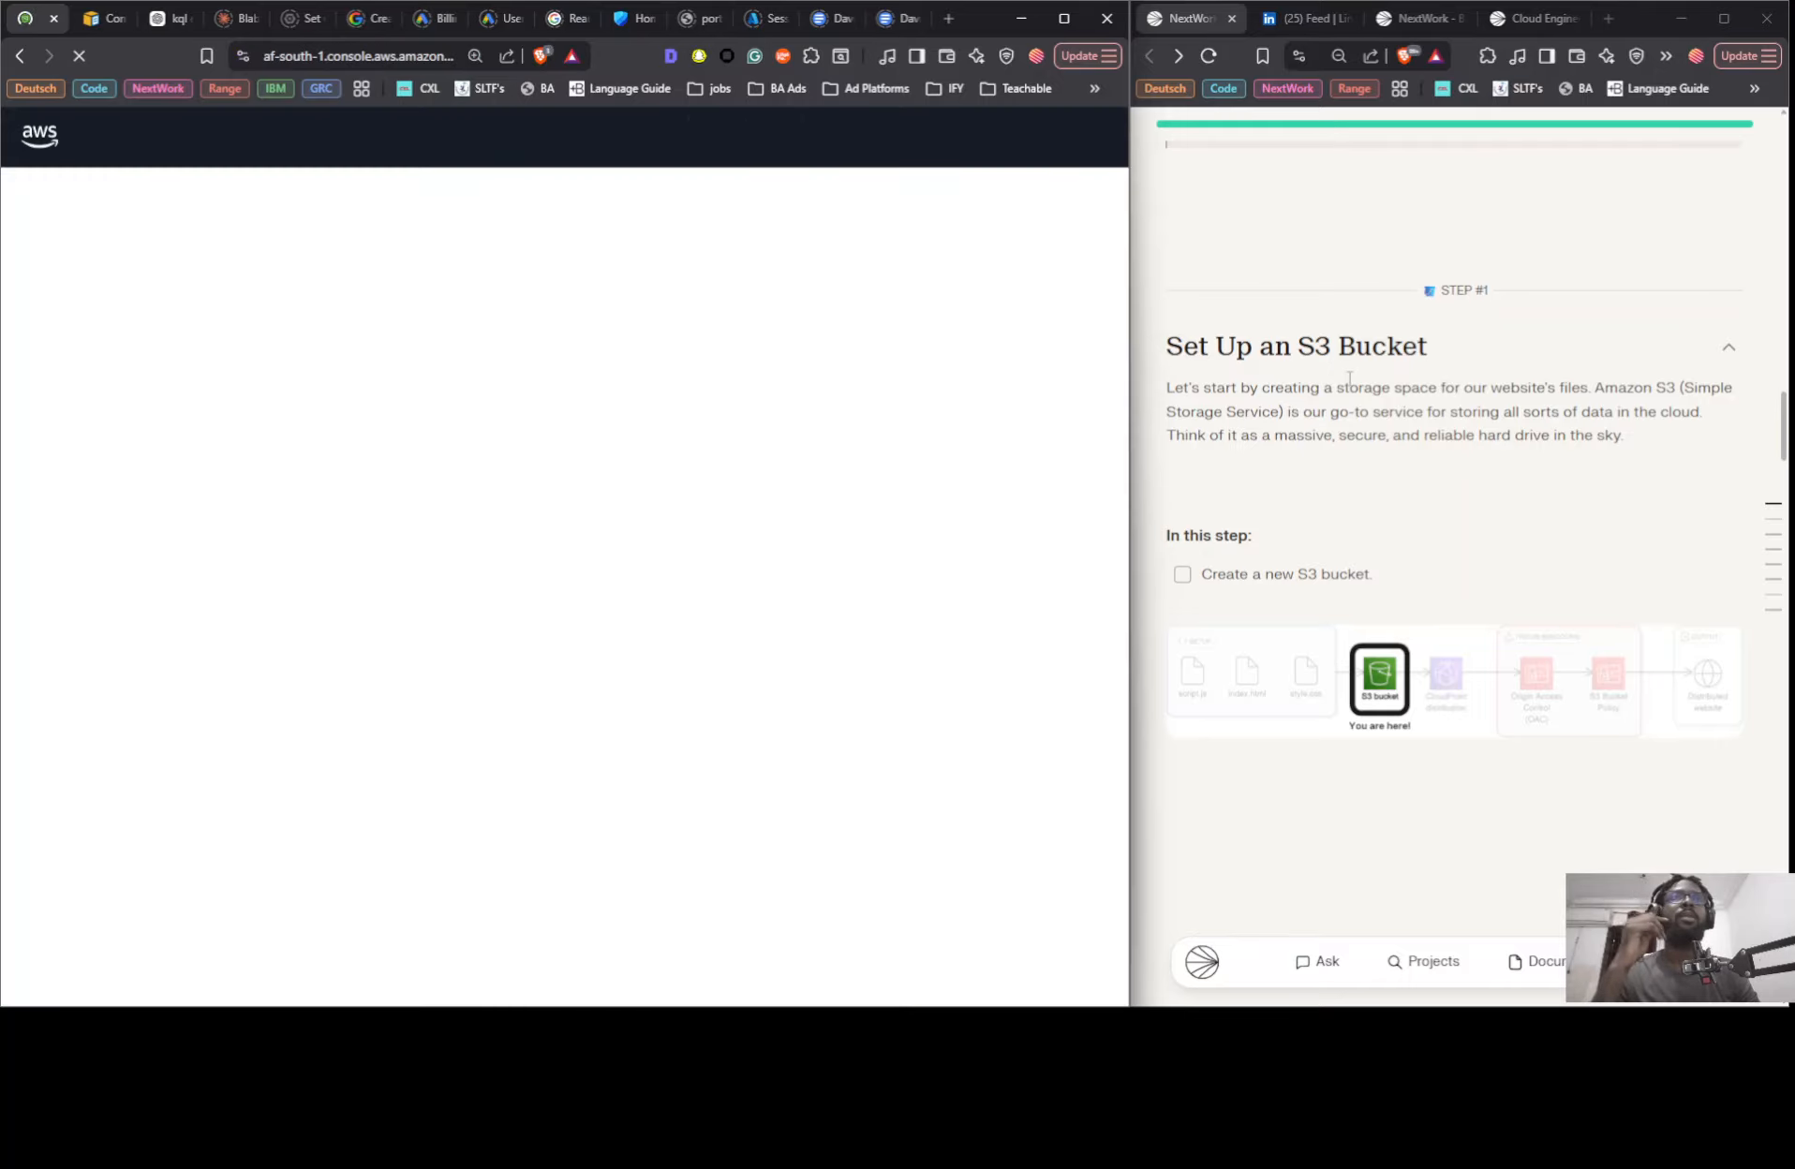
{"action": "scroll", "coordinate": [1349, 378], "scroll_direction": "down", "scroll_amount": 3}
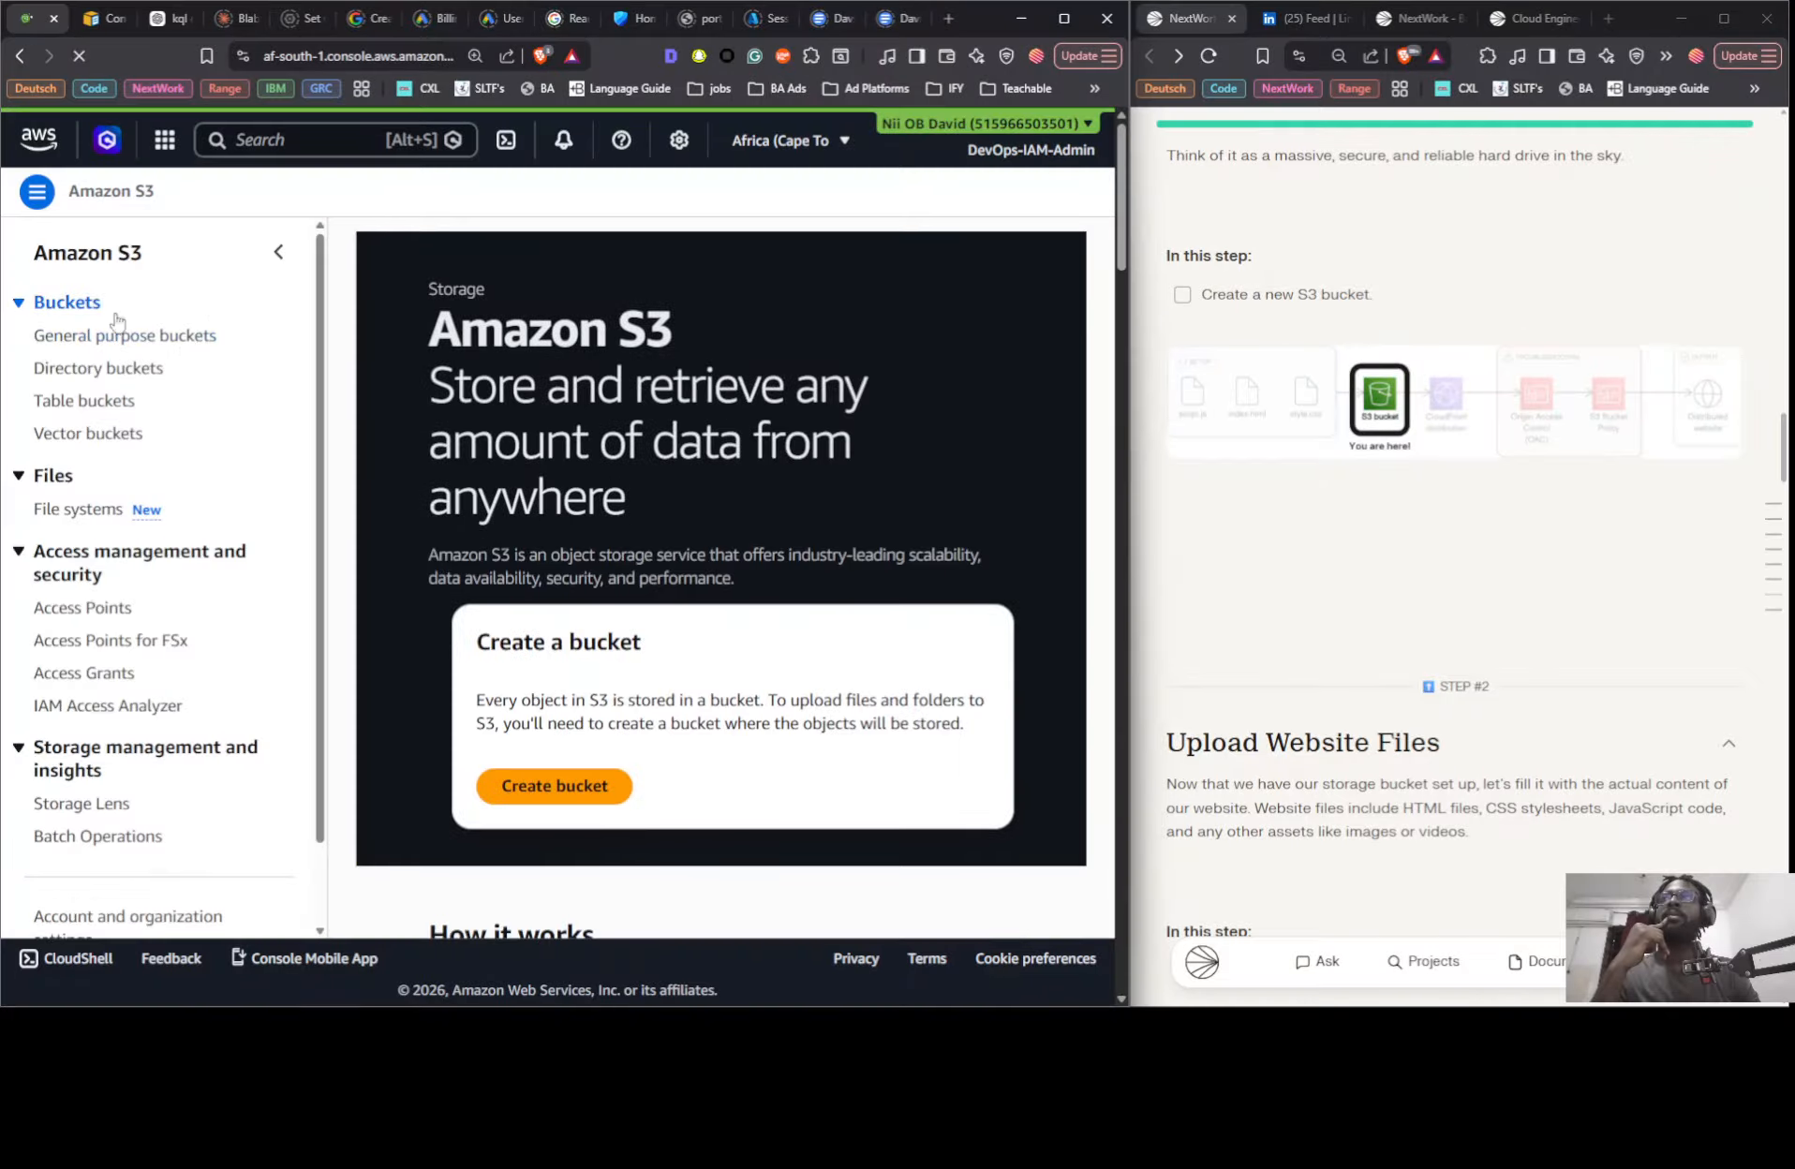
{"action": "left_click", "coordinate": [117, 336]}
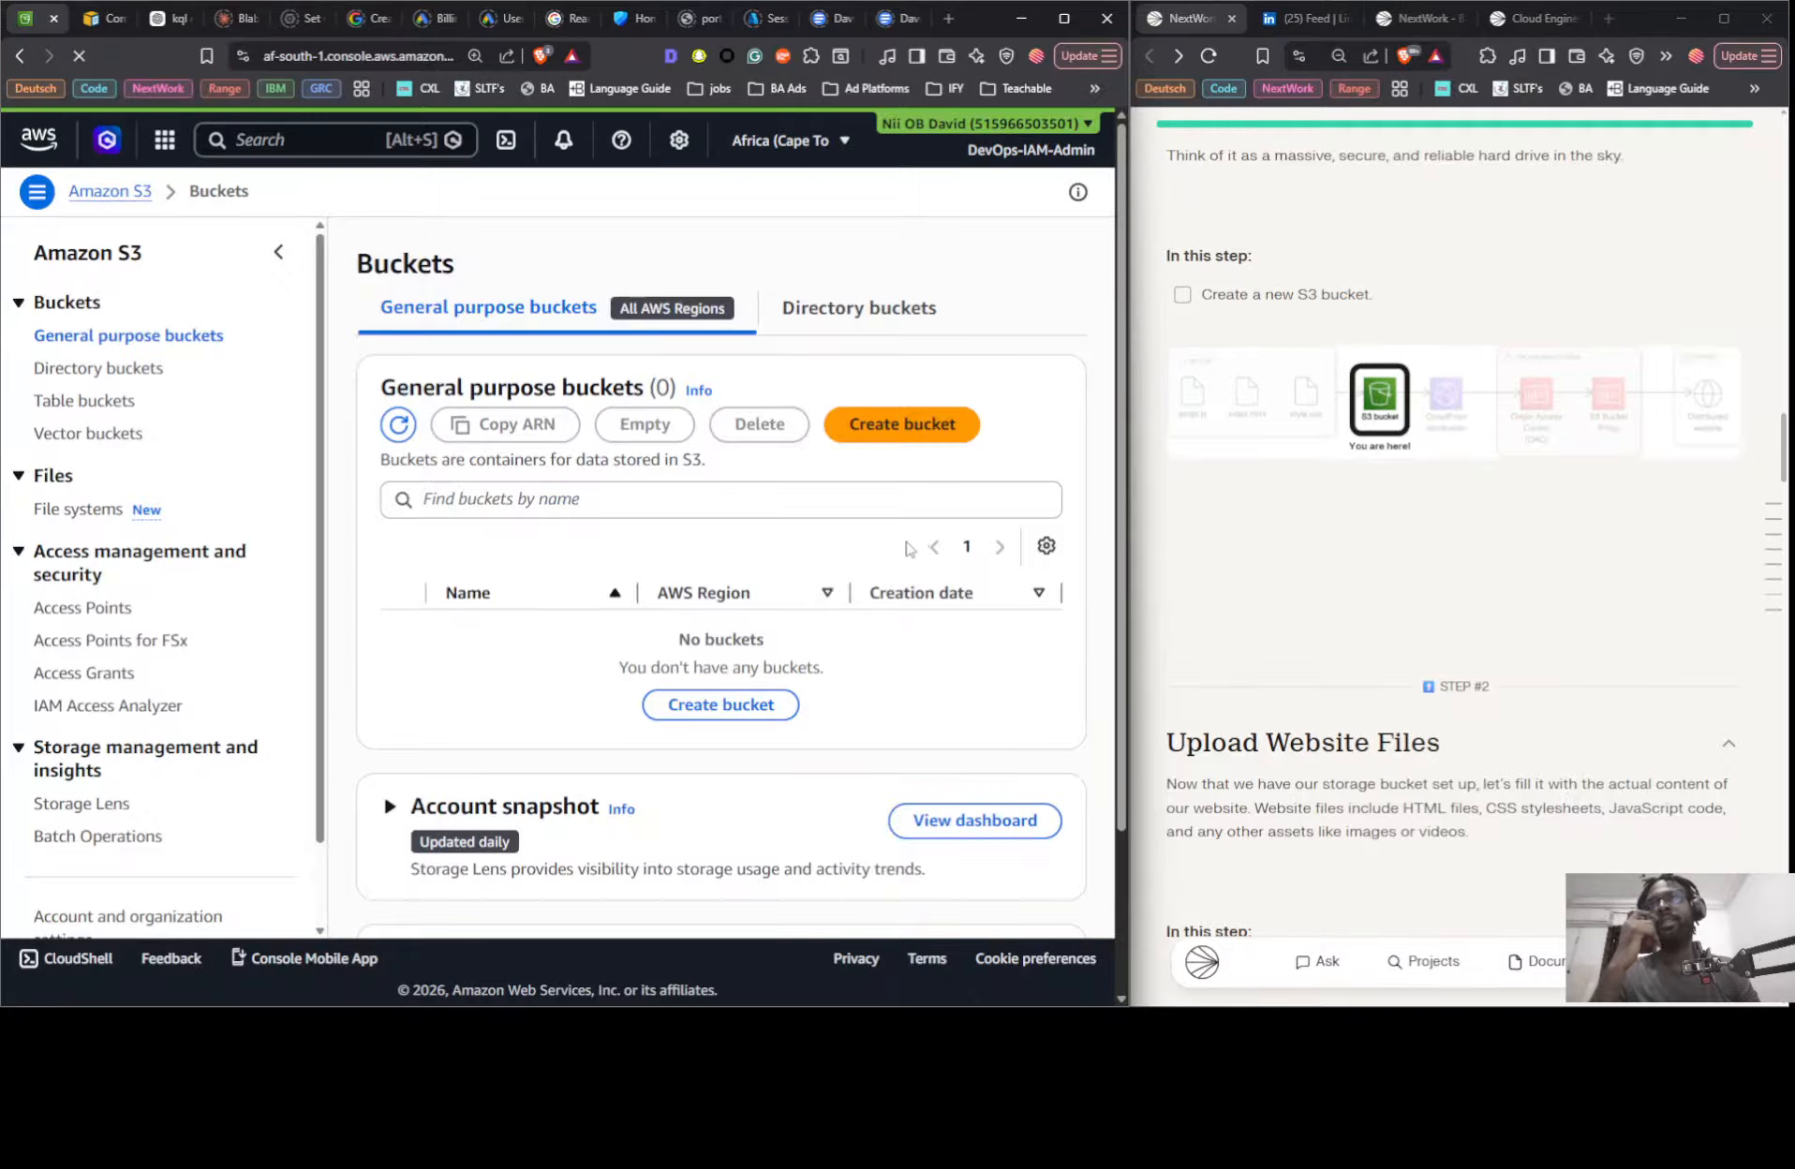
- Create a bucket named "nextwork-three-tier-" plus the owner's first name, in the global namespace with the default settings
{"action": "left_click", "coordinate": [750, 706]}
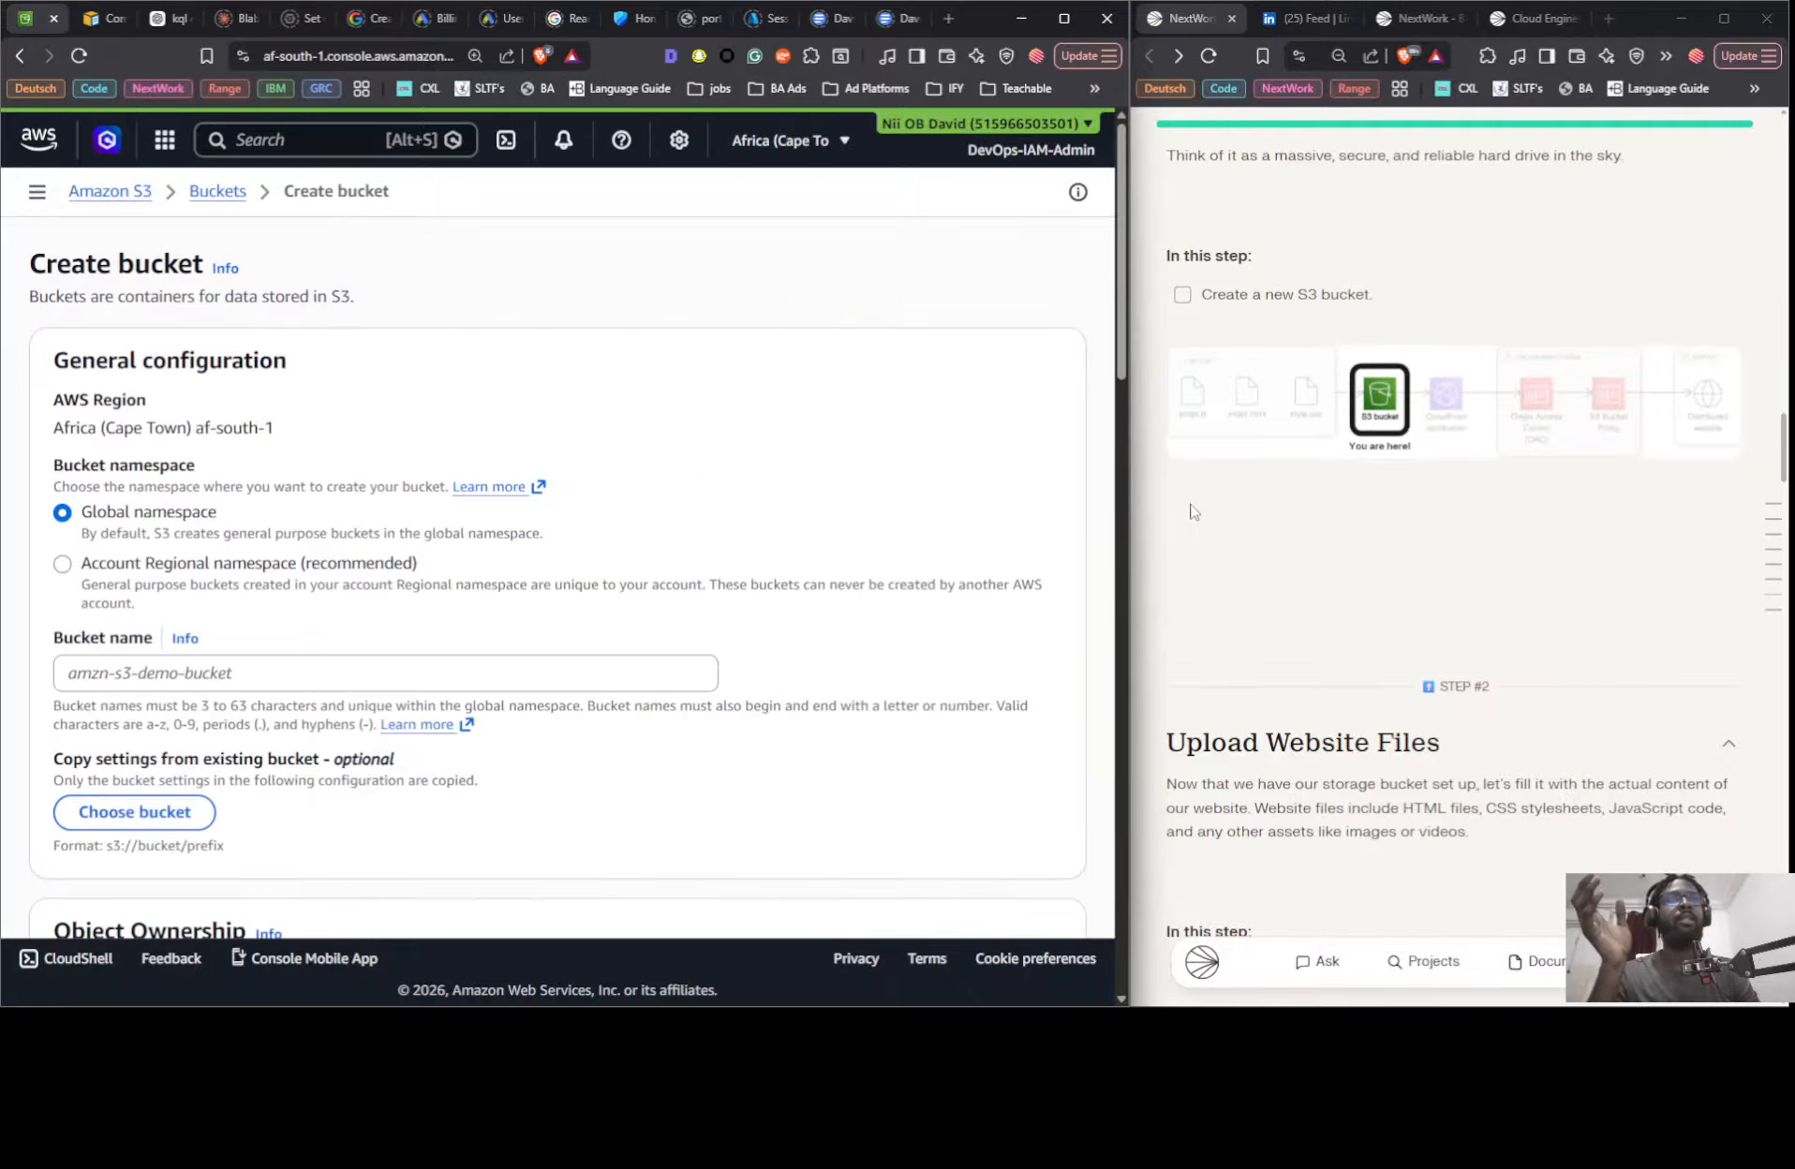
{"action": "left_click", "coordinate": [197, 671]}
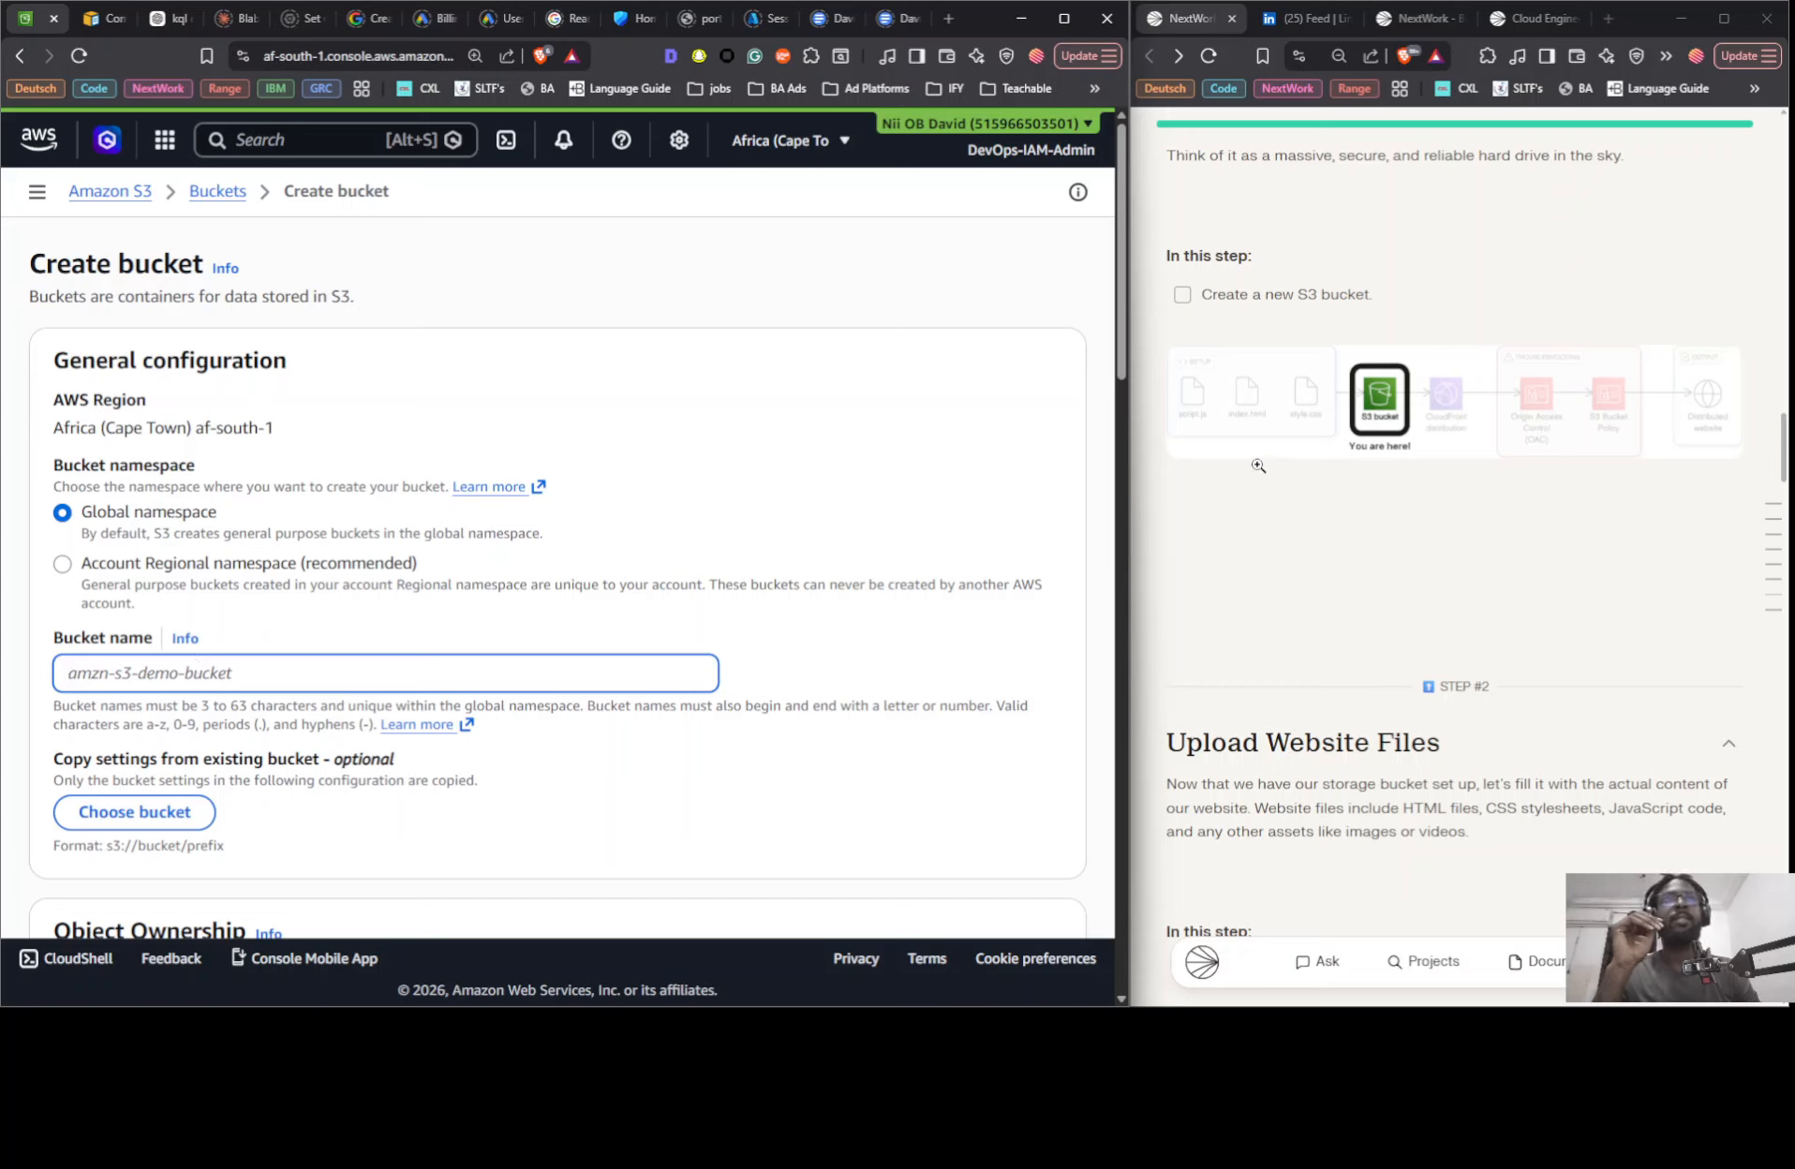
{"action": "scroll", "coordinate": [1258, 466], "scroll_direction": "up", "scroll_amount": 5}
{"action": "scroll", "coordinate": [1258, 471], "scroll_direction": "down", "scroll_amount": 4}
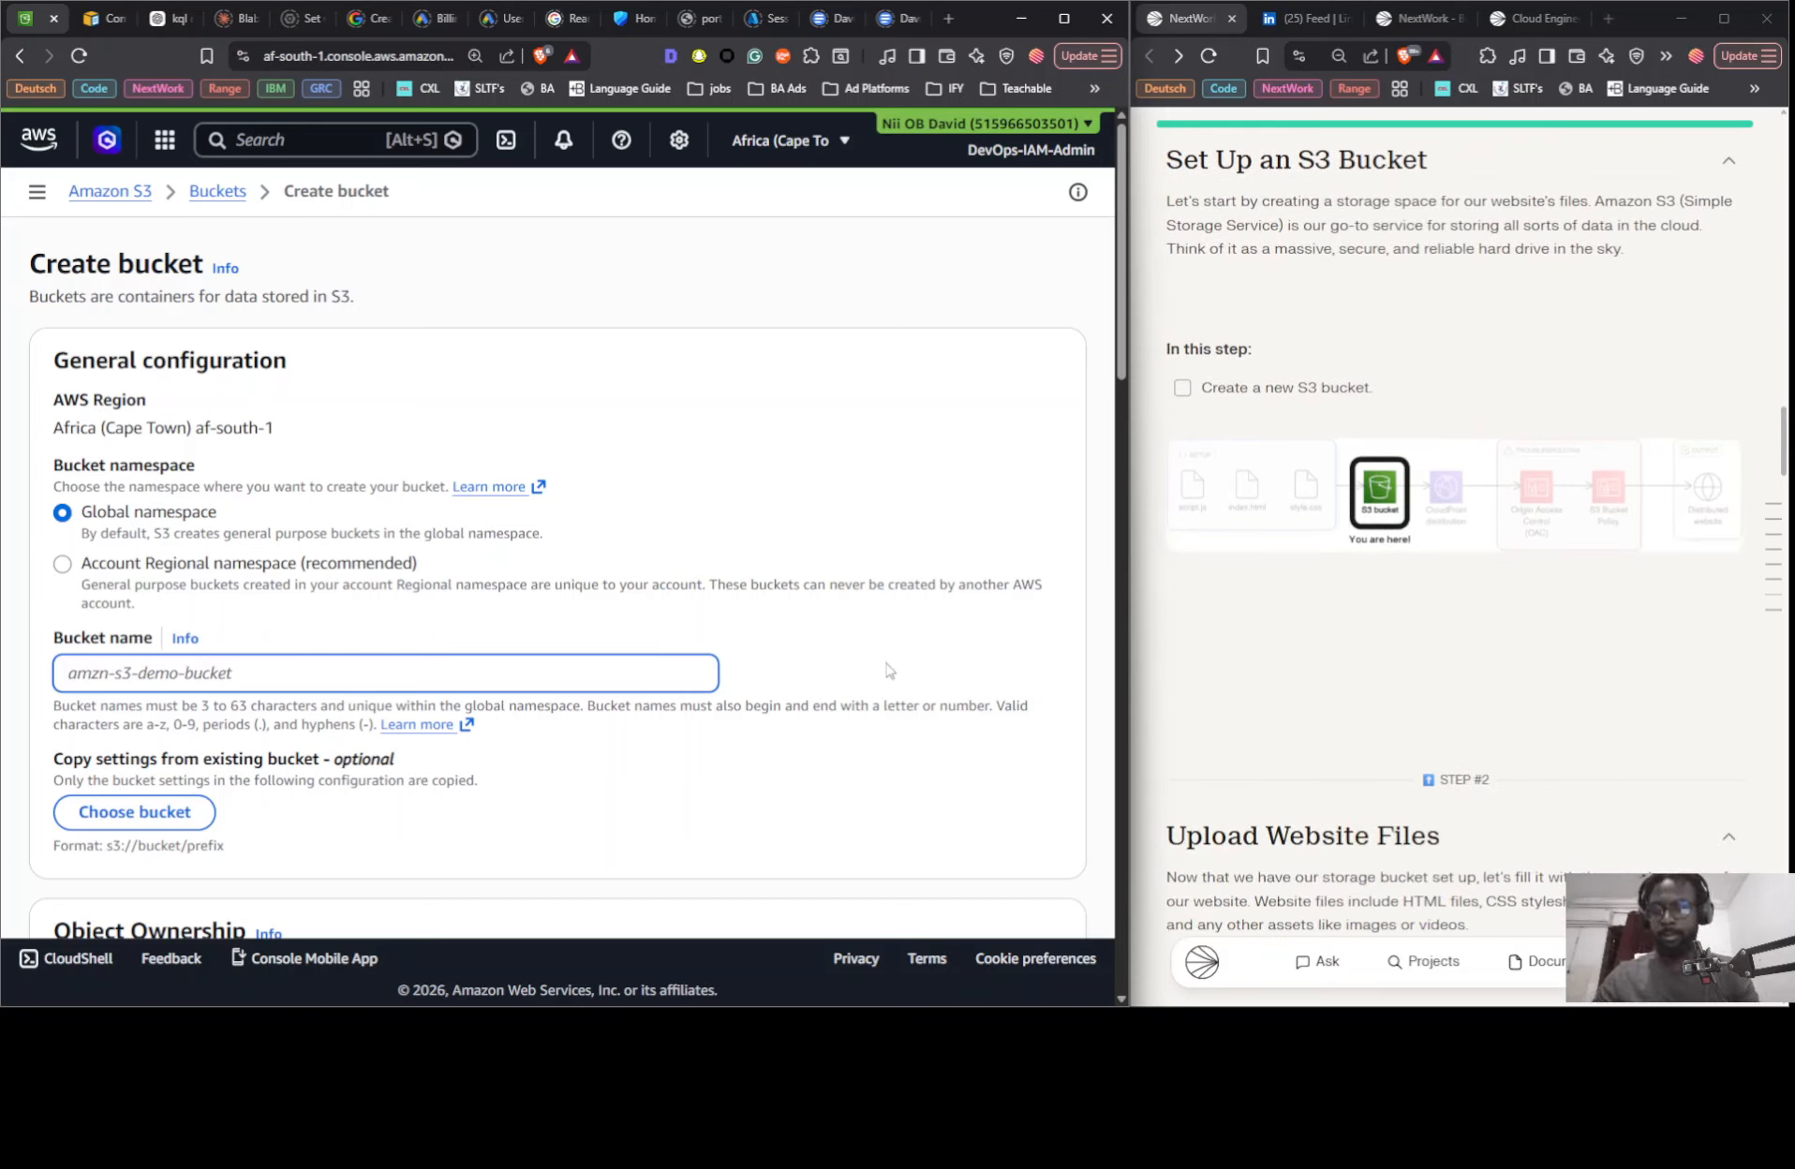
{"action": "type", "text": "nextwork"}
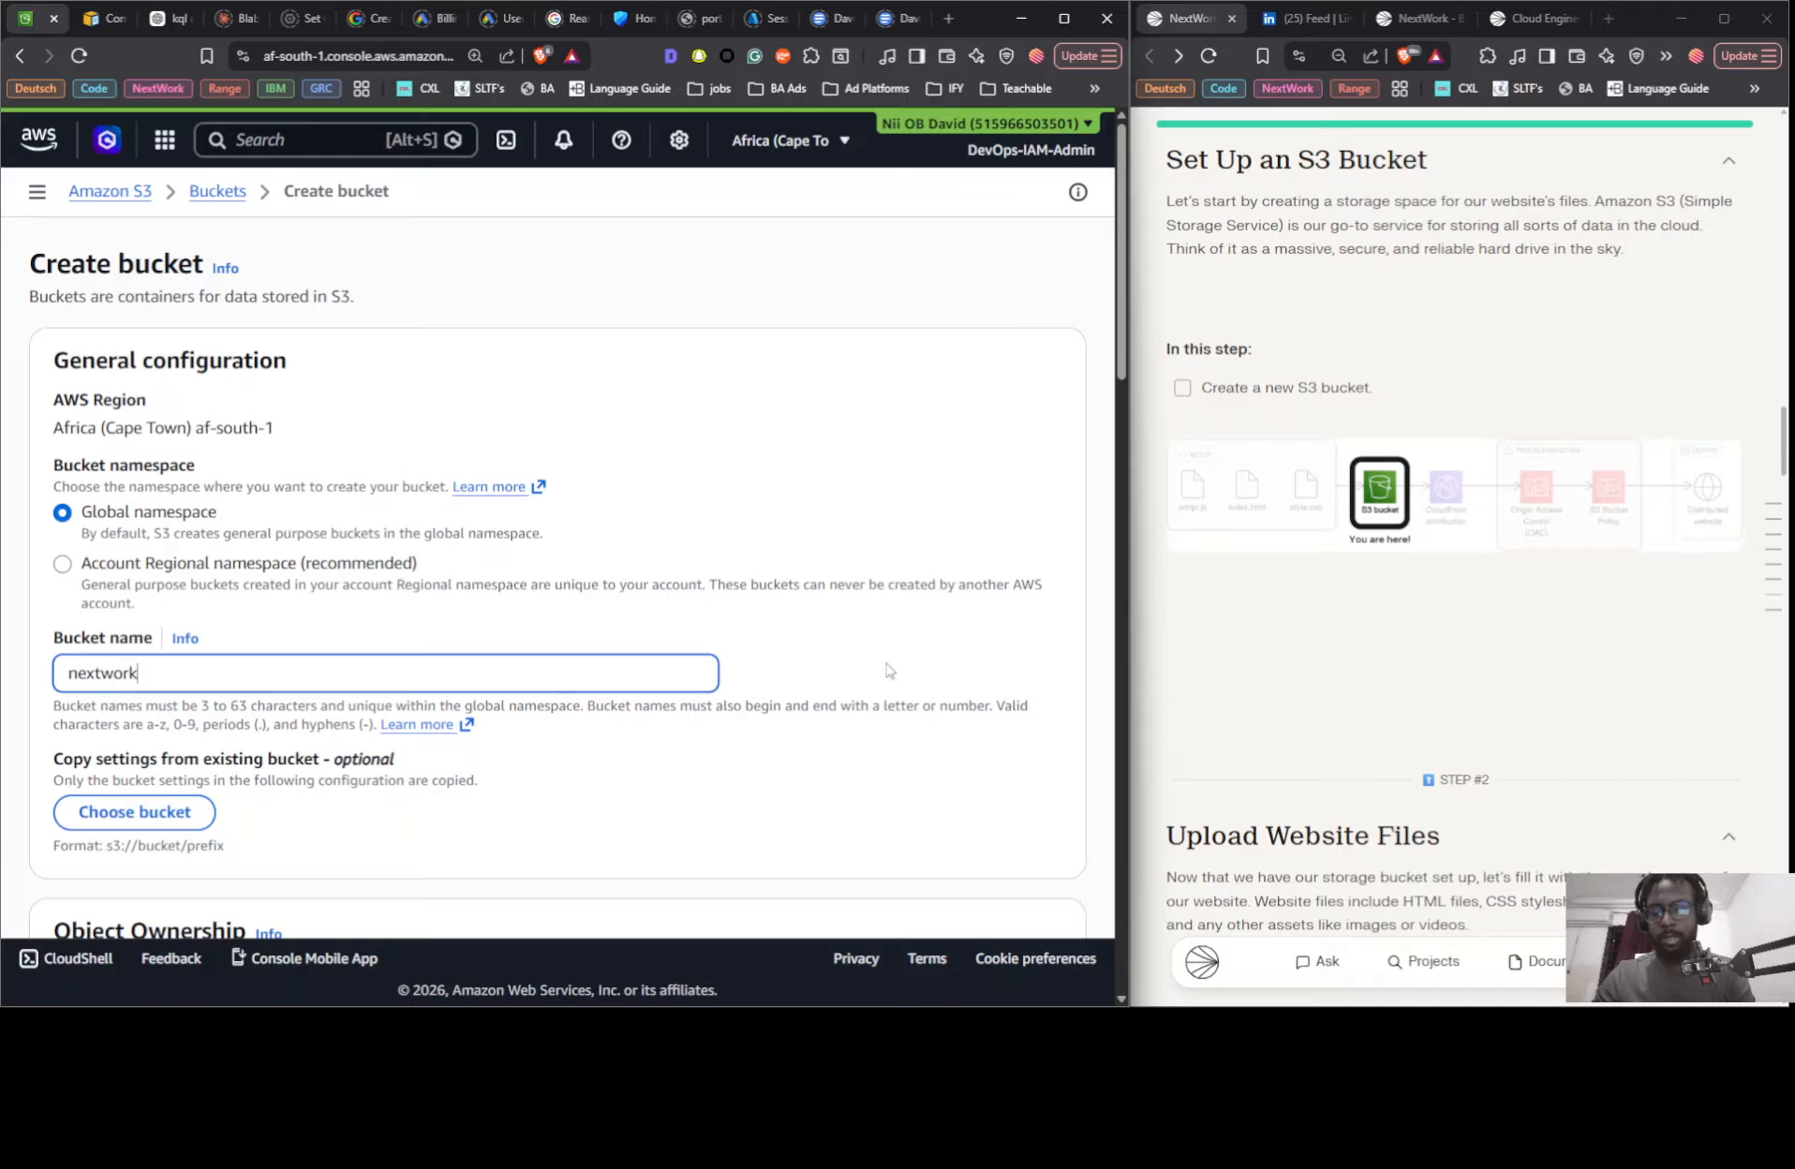
{"action": "type", "text": "-thr"}
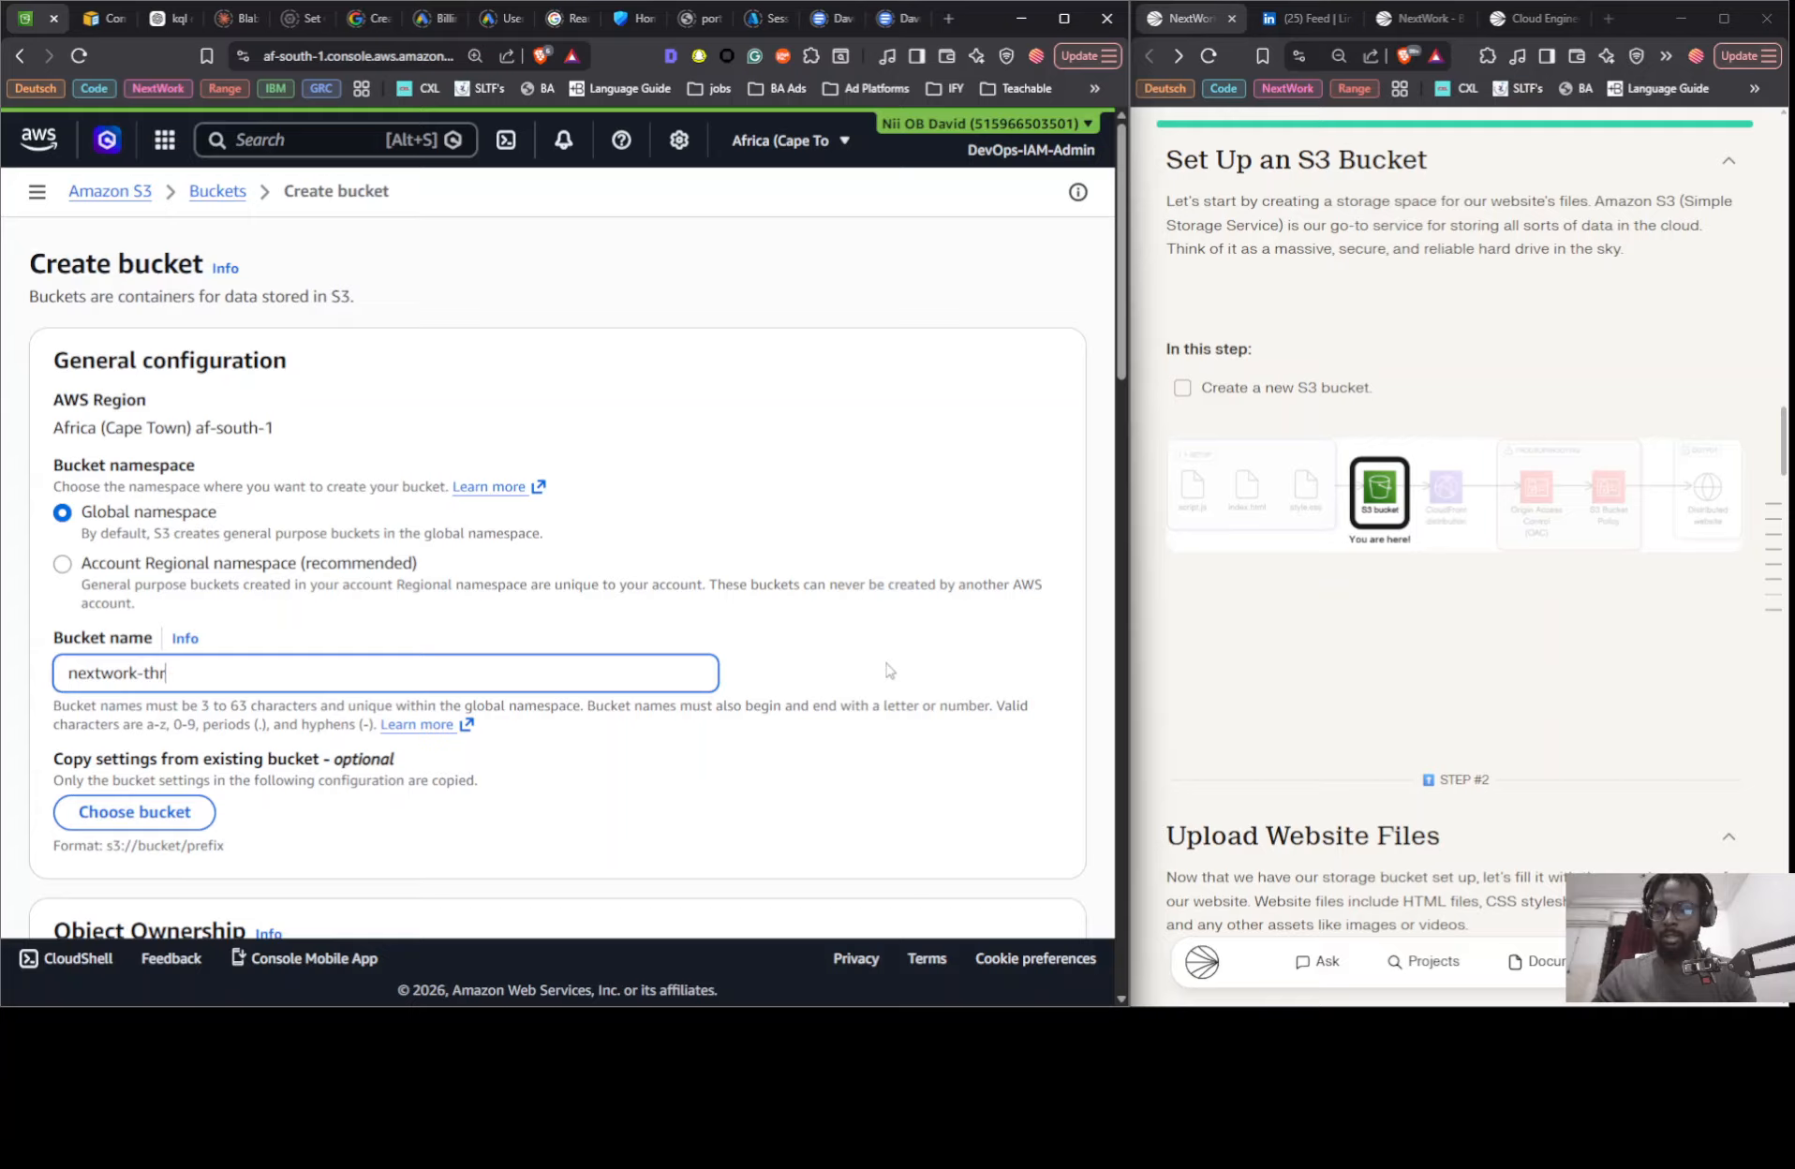
{"action": "type", "text": "ee-tier-nii"}
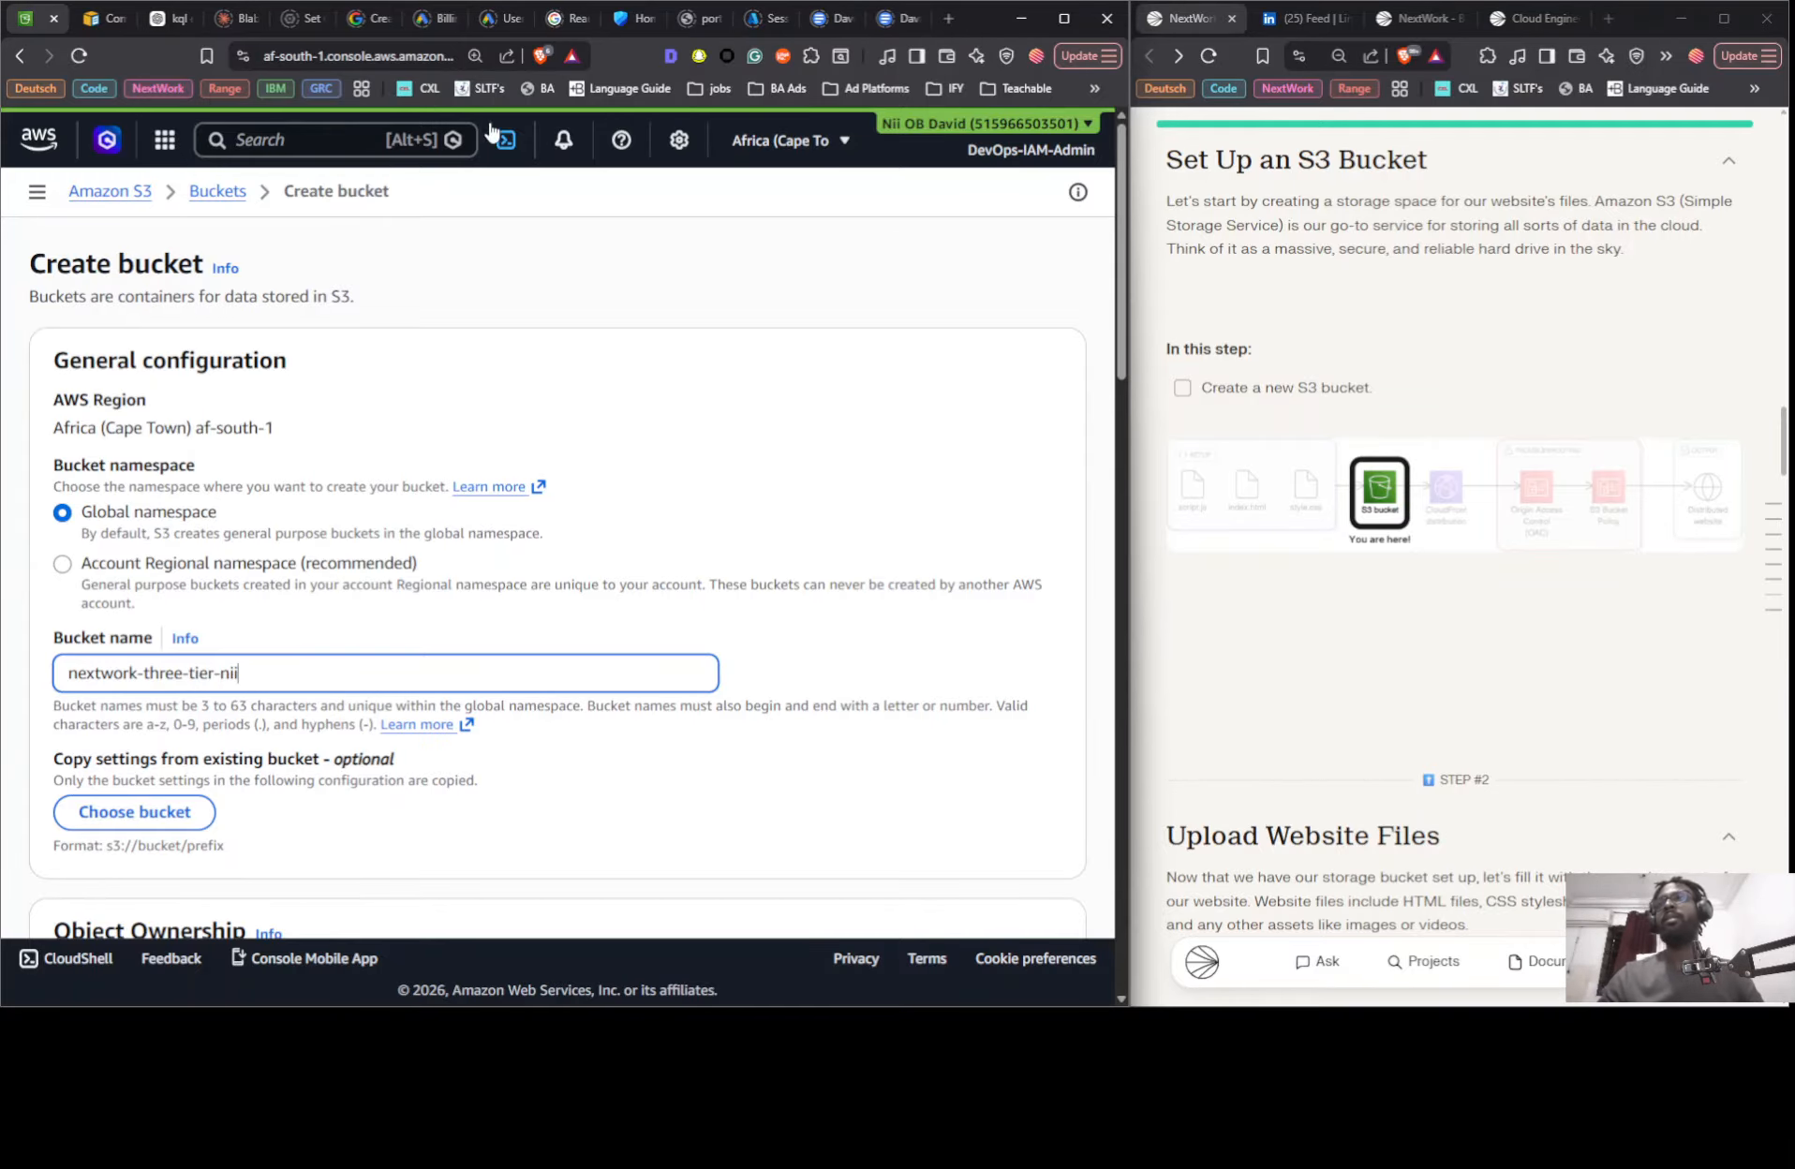
{"action": "scroll", "coordinate": [459, 441], "scroll_direction": "down", "scroll_amount": 5}
{"action": "scroll", "coordinate": [442, 488], "scroll_direction": "down", "scroll_amount": 15}
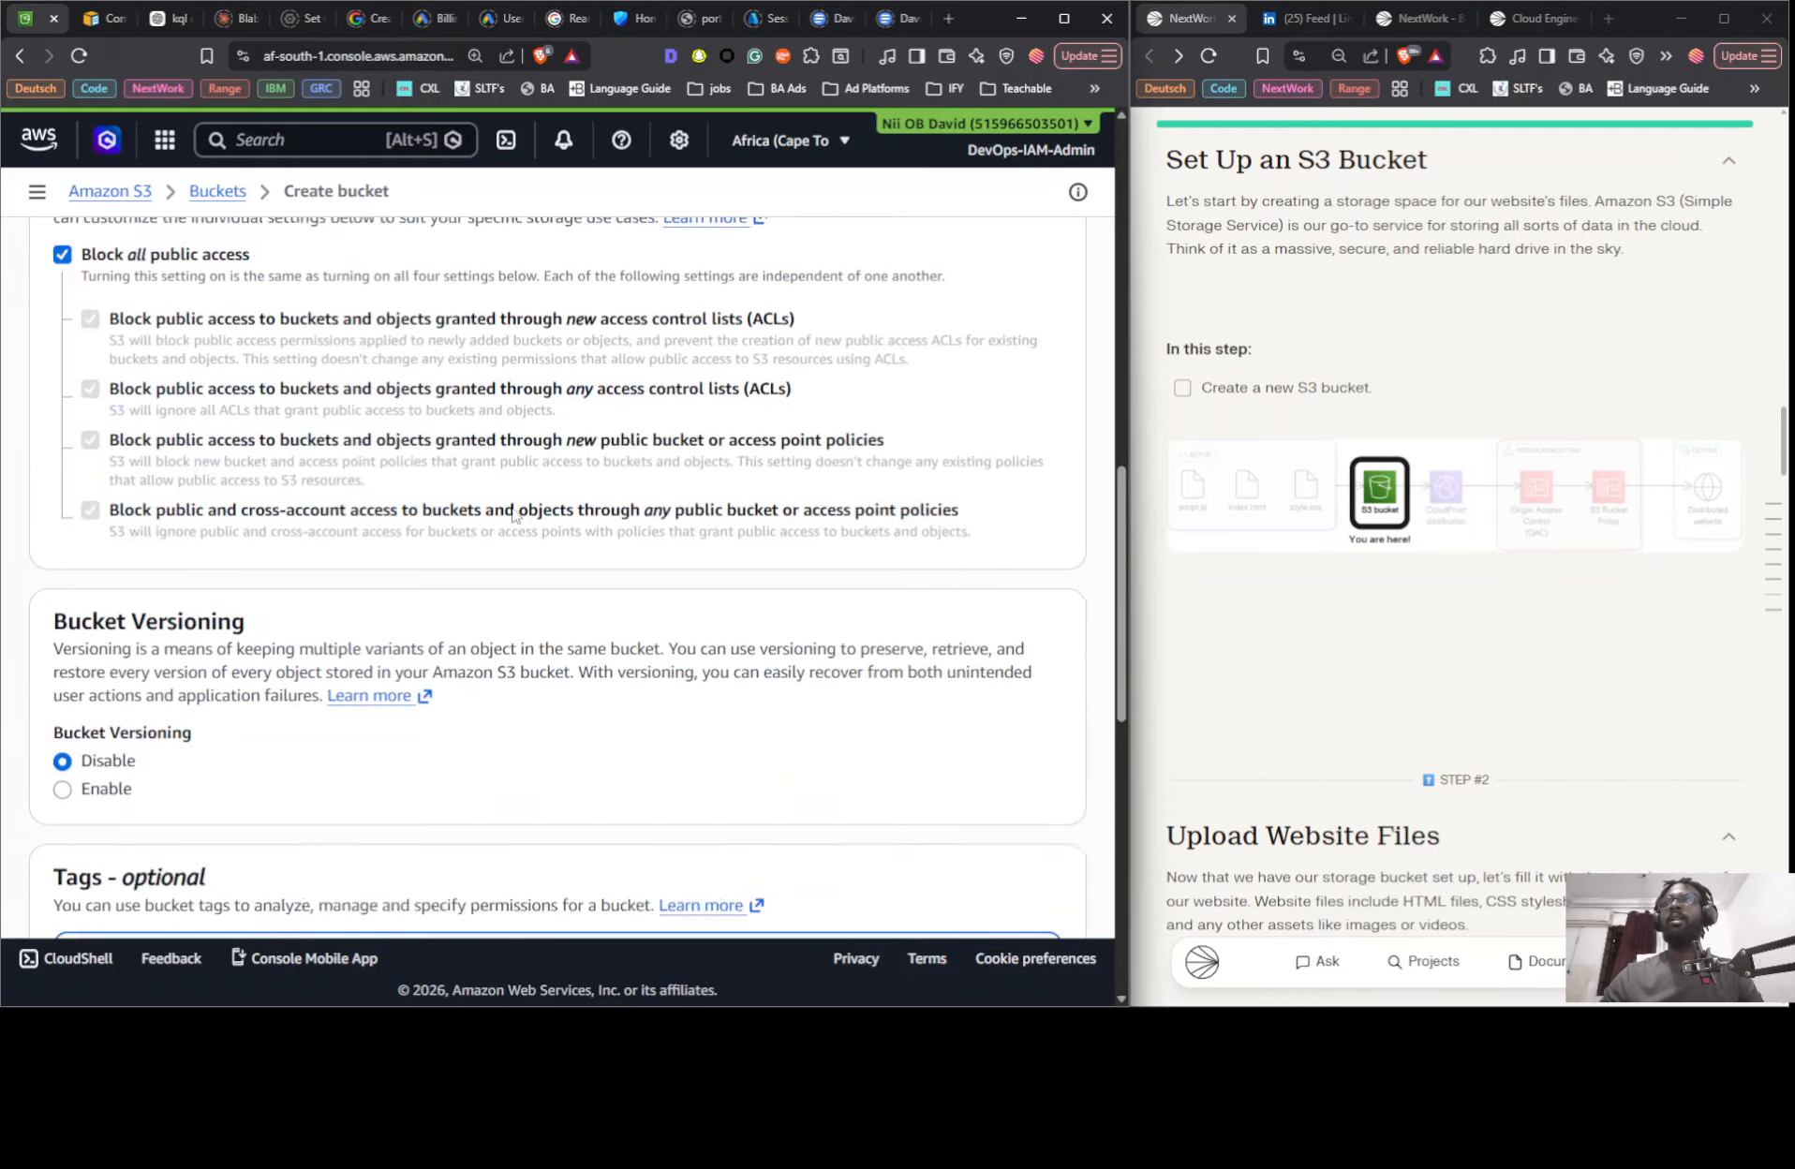
{"action": "left_click", "coordinate": [965, 876]}
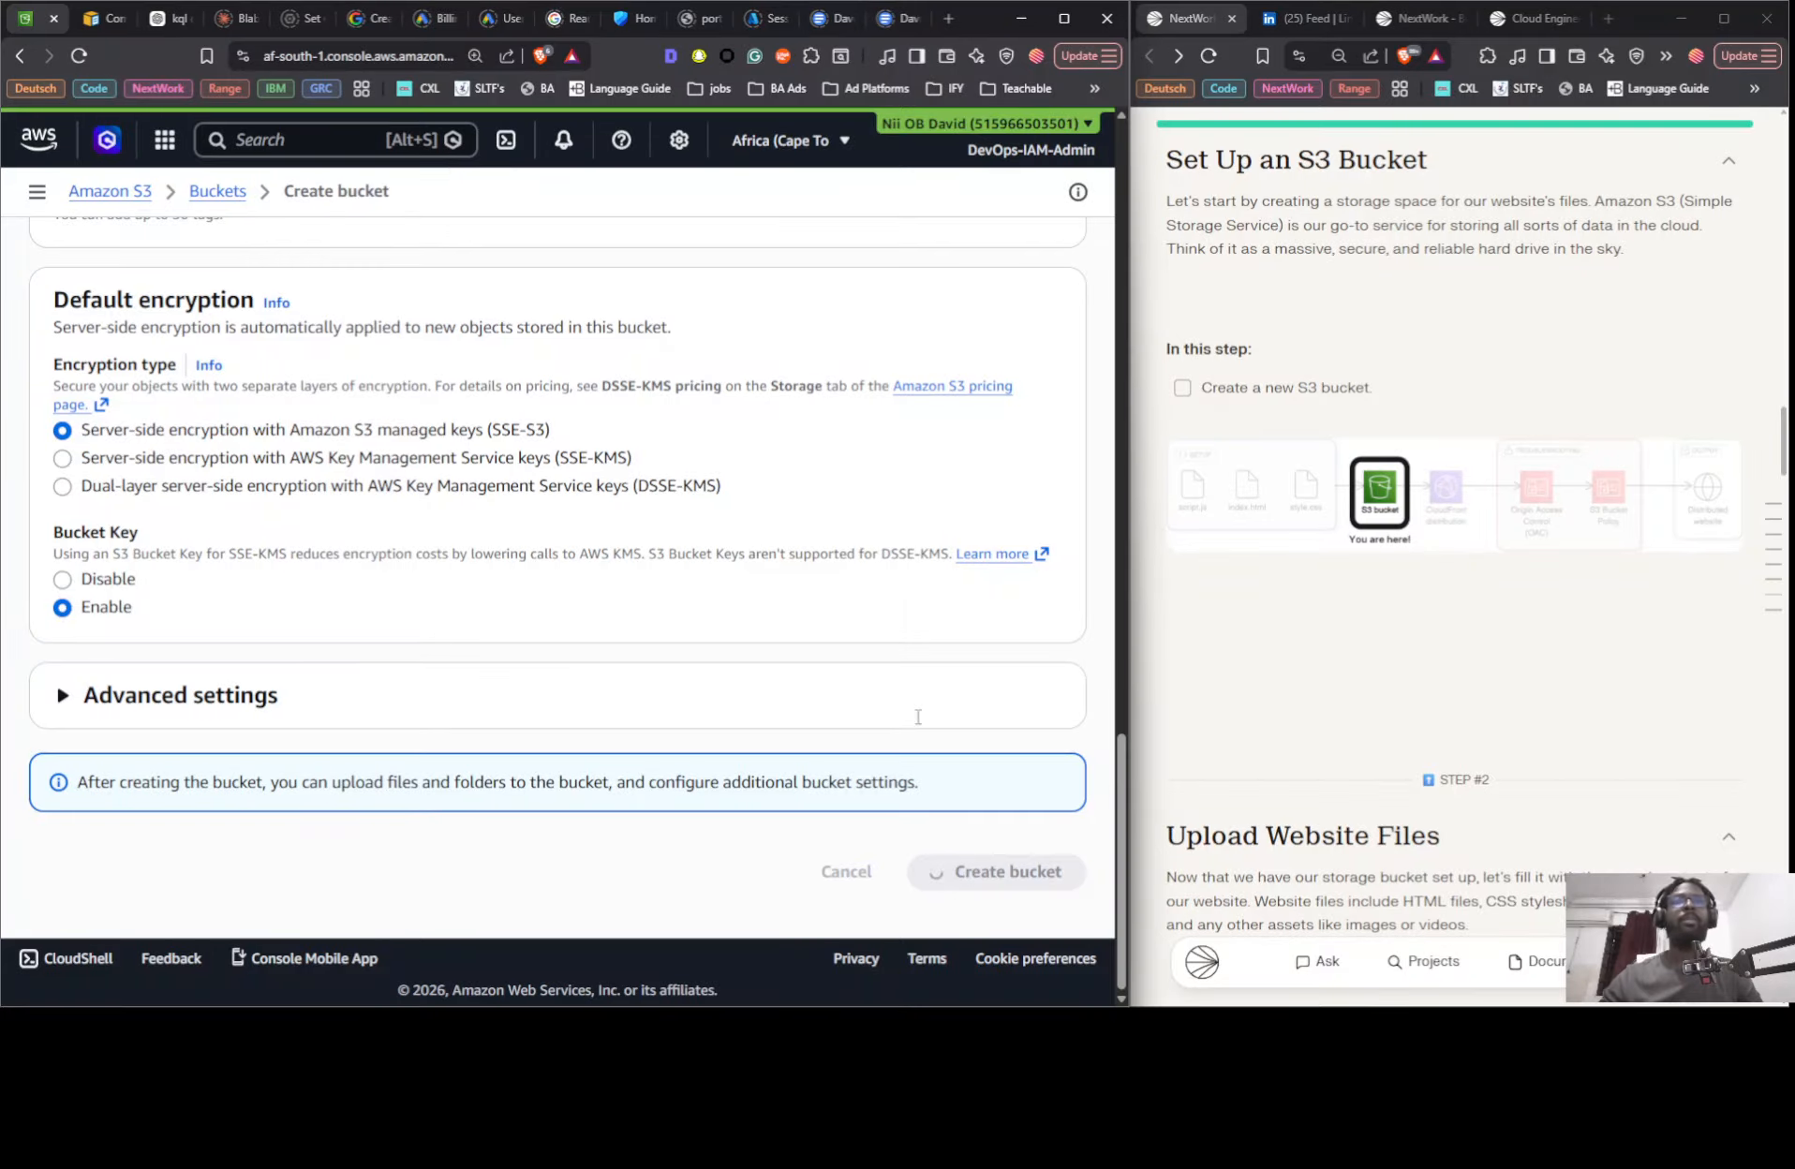
- Read the guide's Step 2, Upload Website Files, and inspect its diagram enlarged
{"action": "scroll", "coordinate": [1267, 585], "scroll_direction": "down", "scroll_amount": 5}
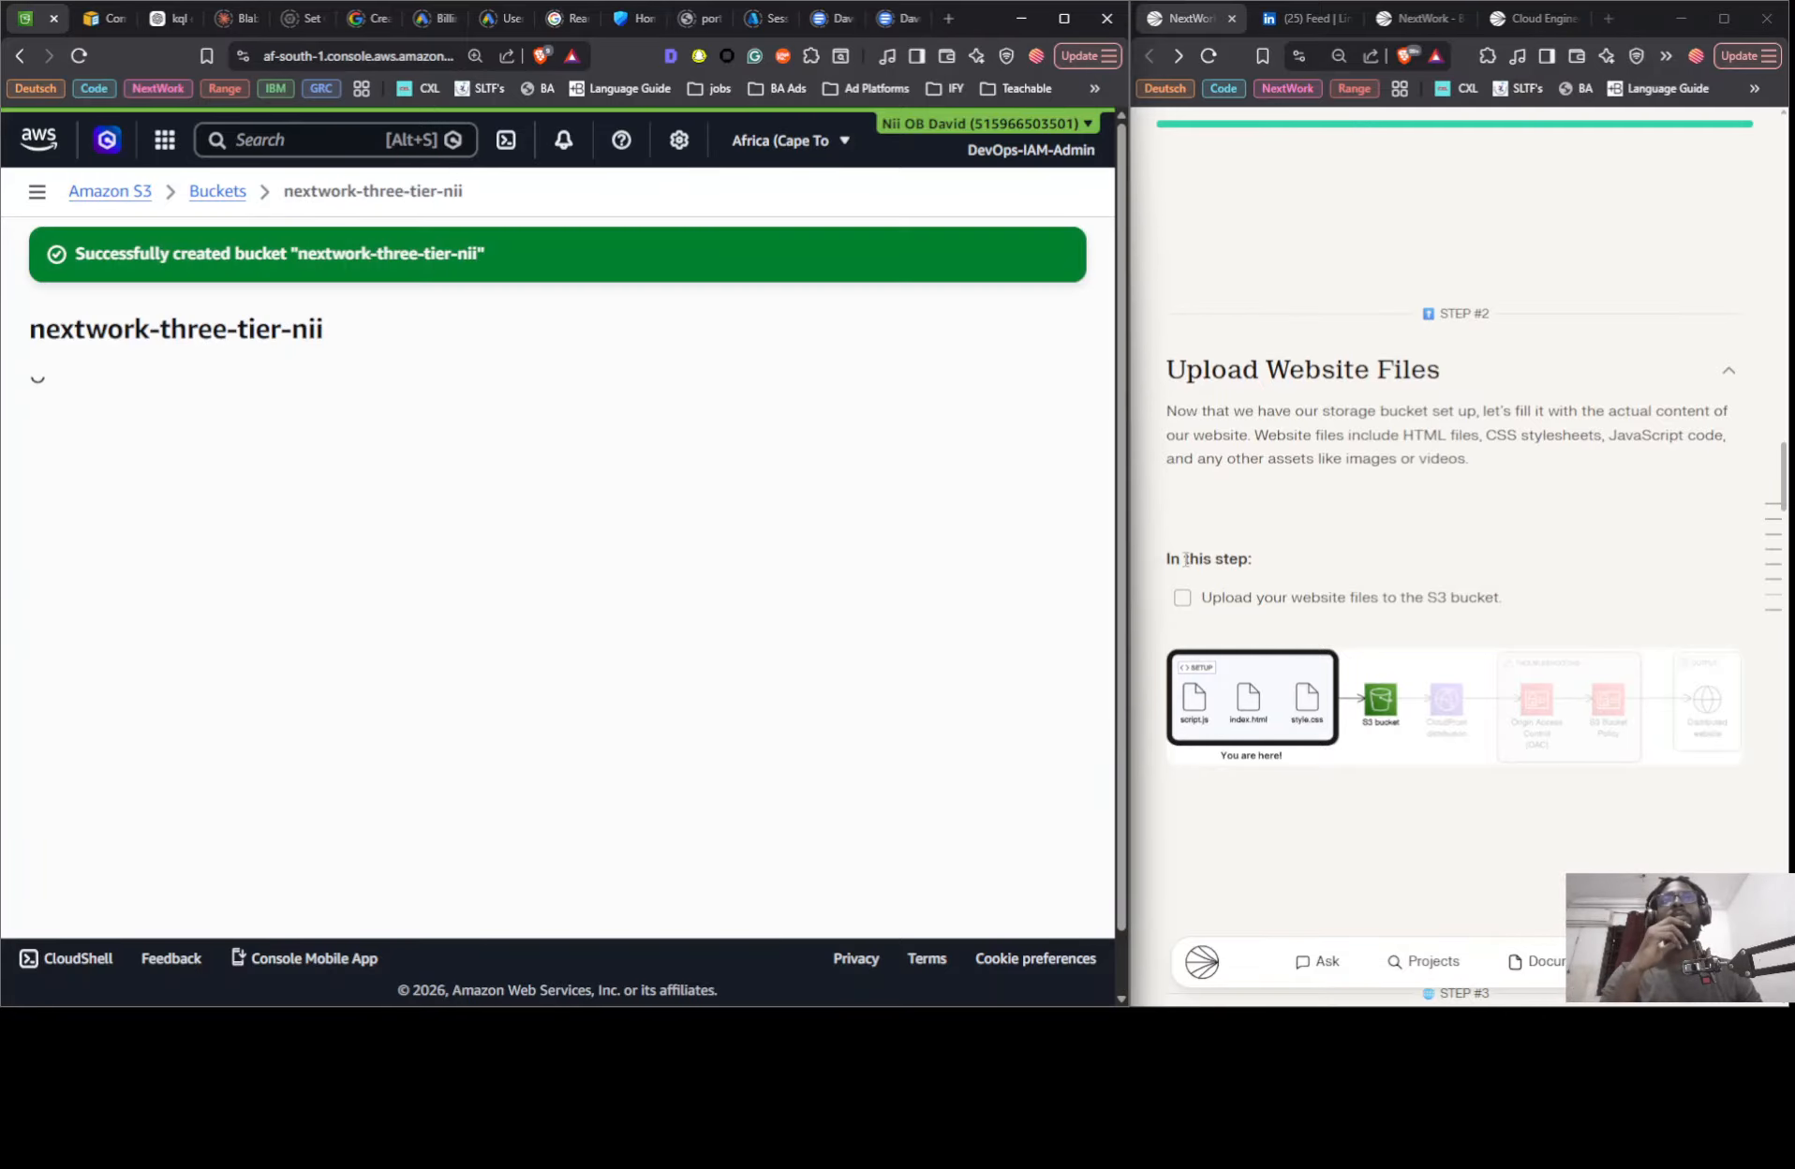
{"action": "scroll", "coordinate": [1185, 559], "scroll_direction": "down", "scroll_amount": 3}
{"action": "left_click", "coordinate": [1251, 453]}
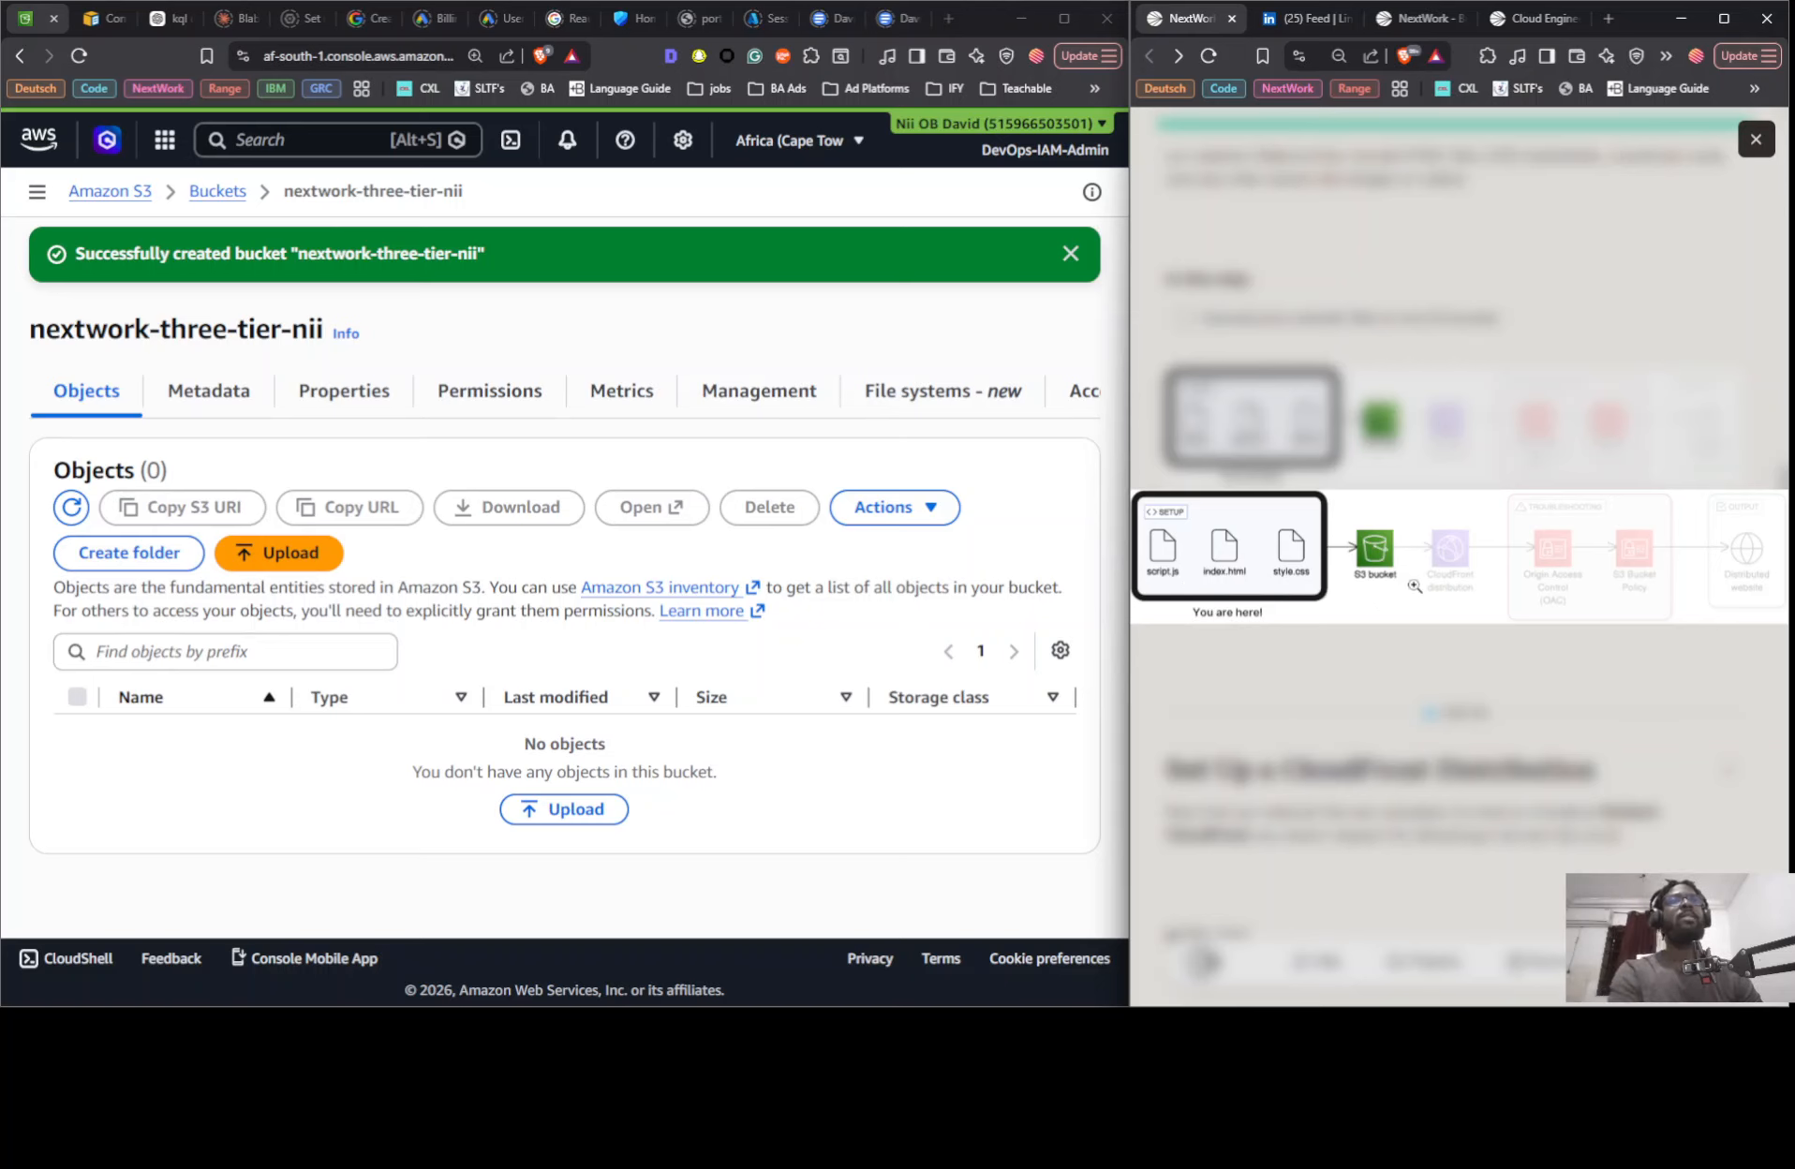
{"action": "left_click", "coordinate": [1478, 291]}
- Examine the enlarged Three-Tier Architecture Series diagram and the roadmap's AWS Basics and Networking projects, then return to the guide's Step 1
{"action": "scroll", "coordinate": [1461, 309], "scroll_direction": "up", "scroll_amount": 10}
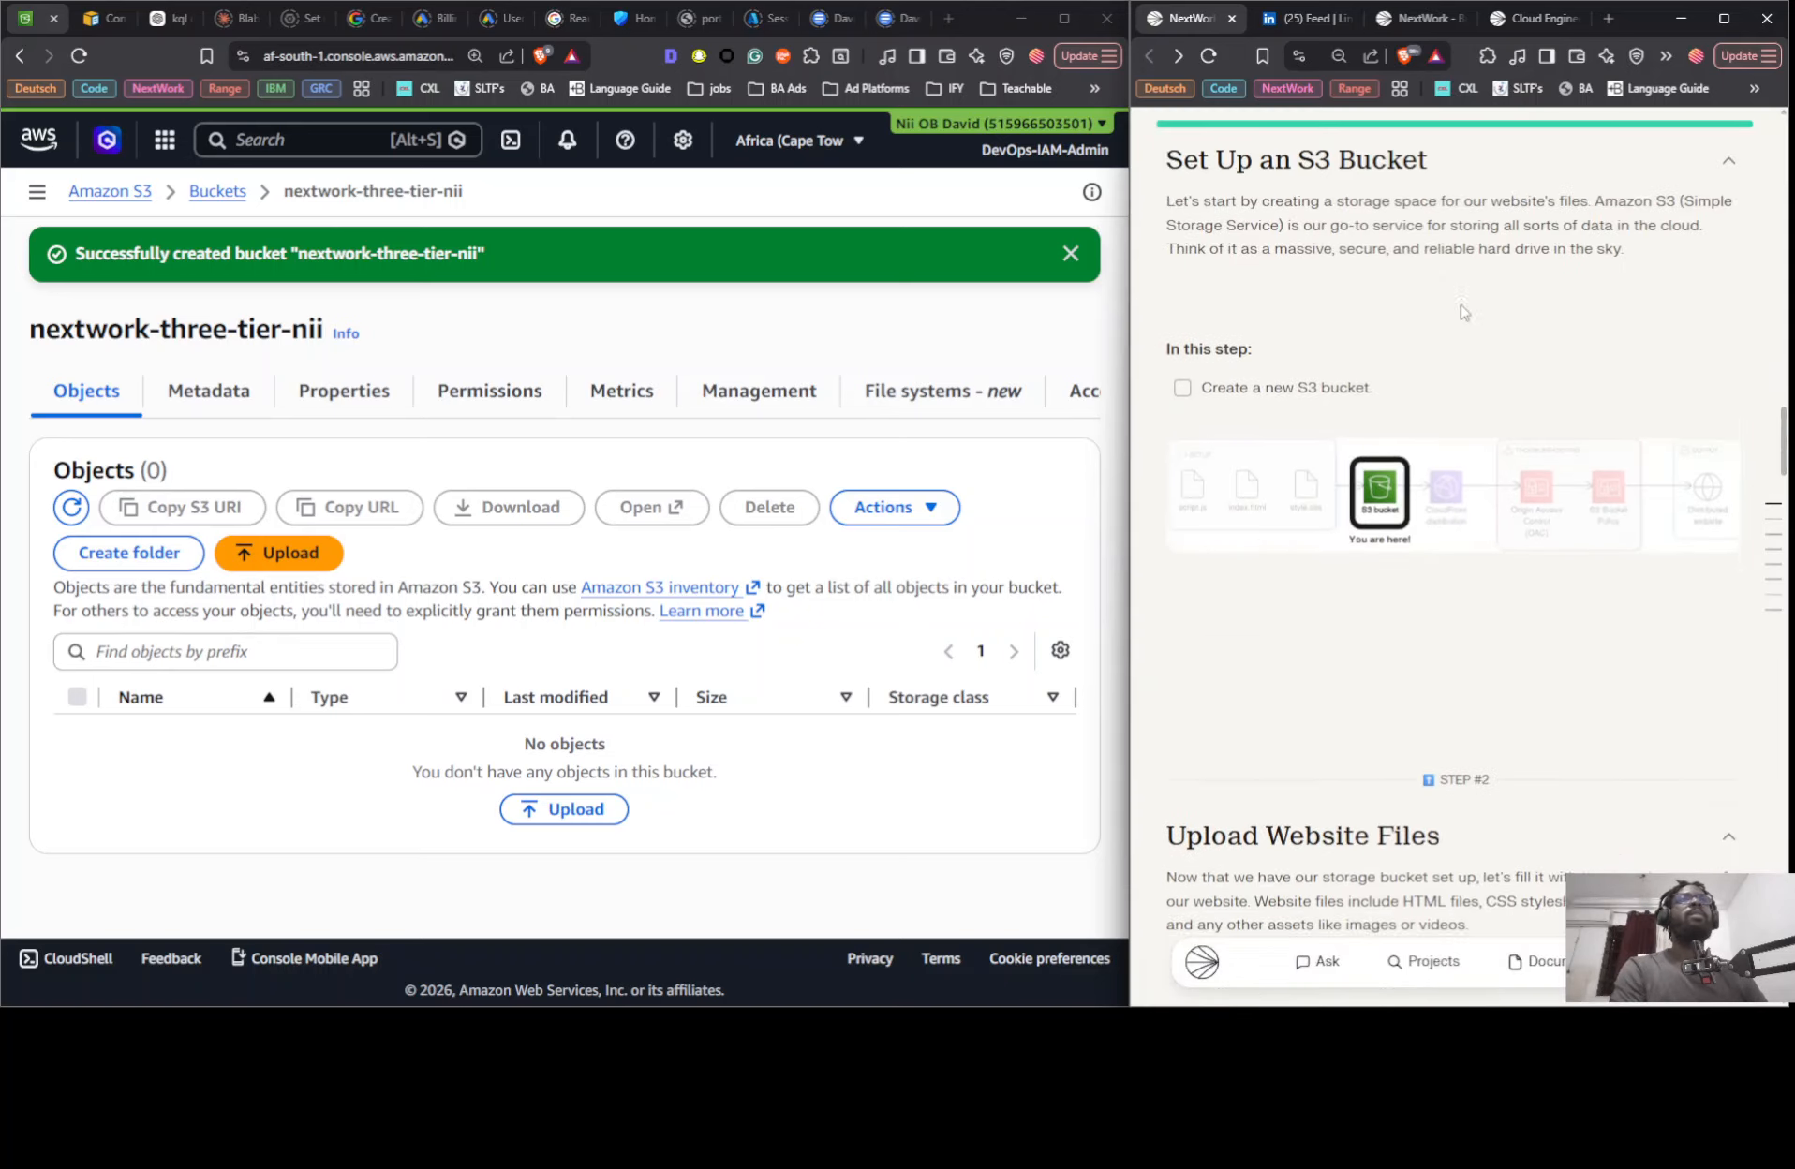
{"action": "scroll", "coordinate": [1460, 320], "scroll_direction": "up", "scroll_amount": 15}
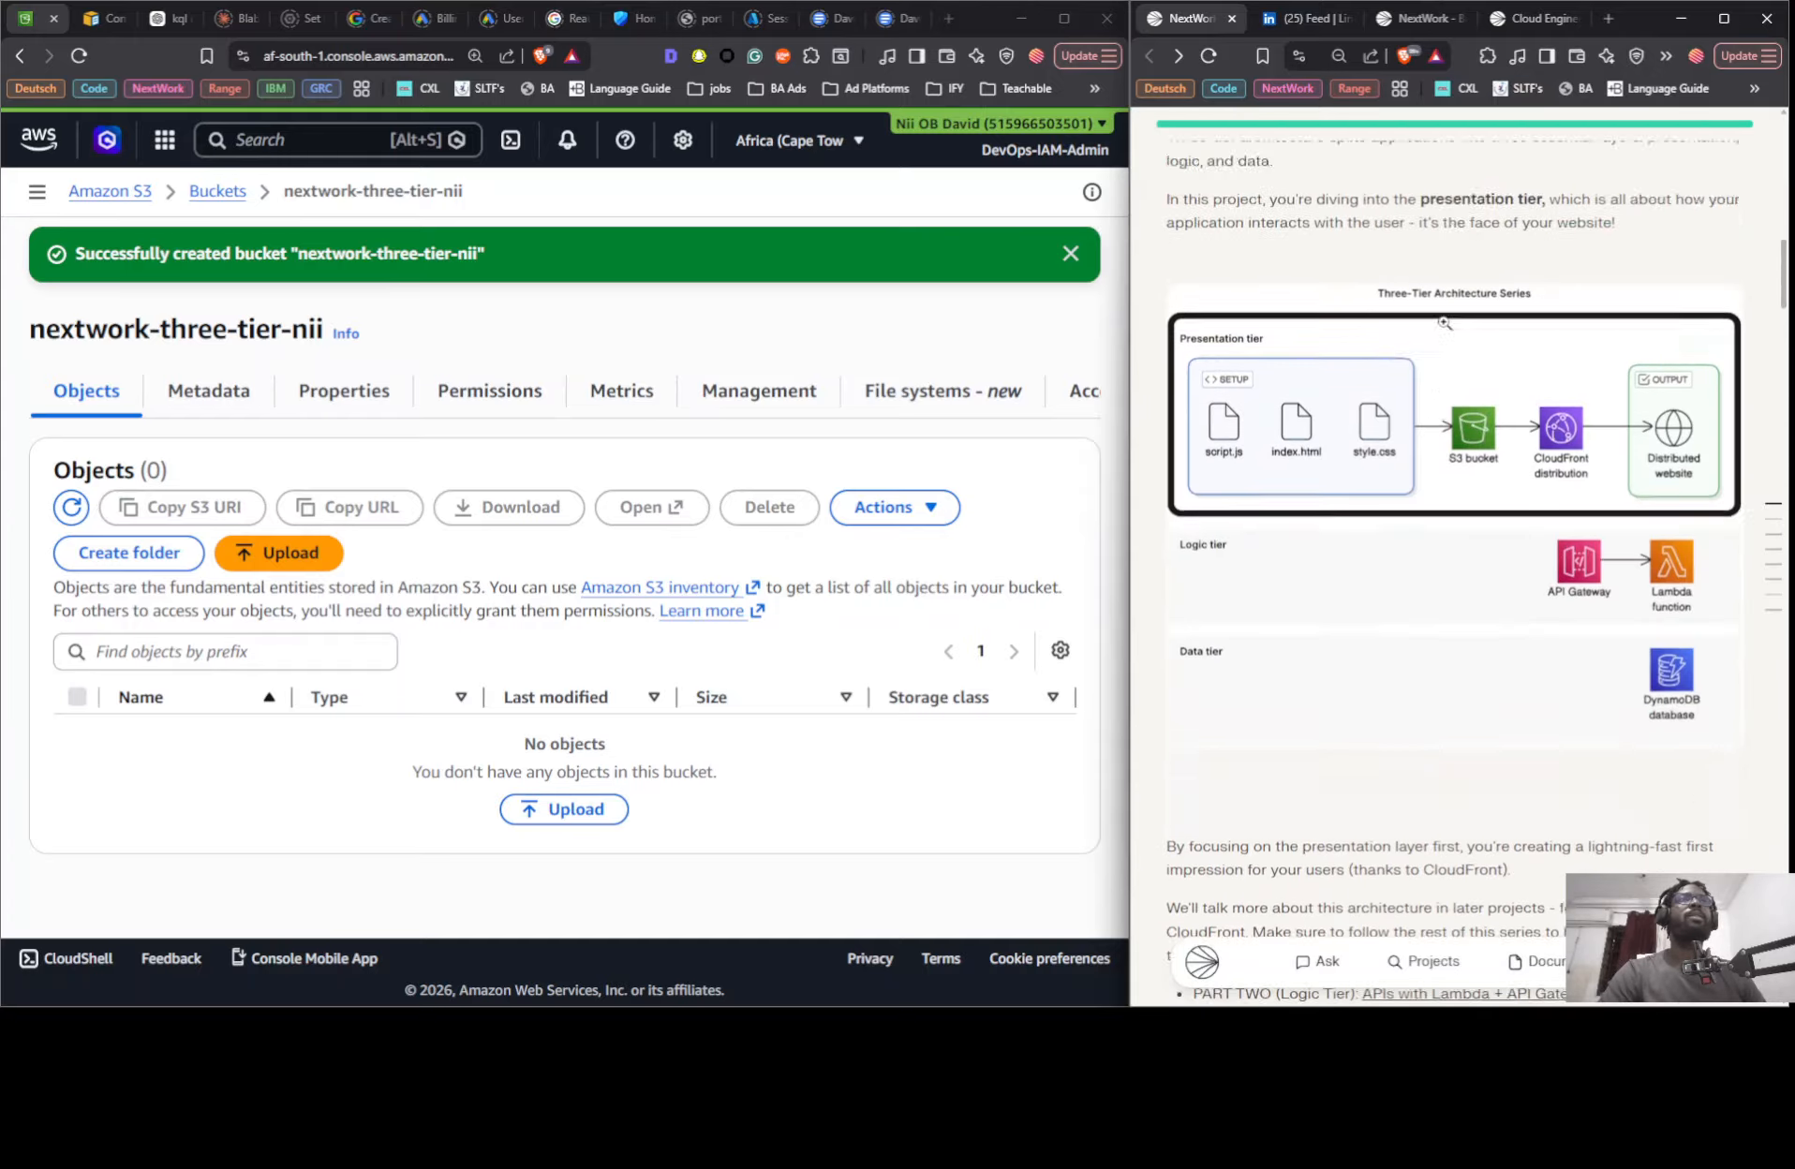
{"action": "left_click", "coordinate": [1461, 387]}
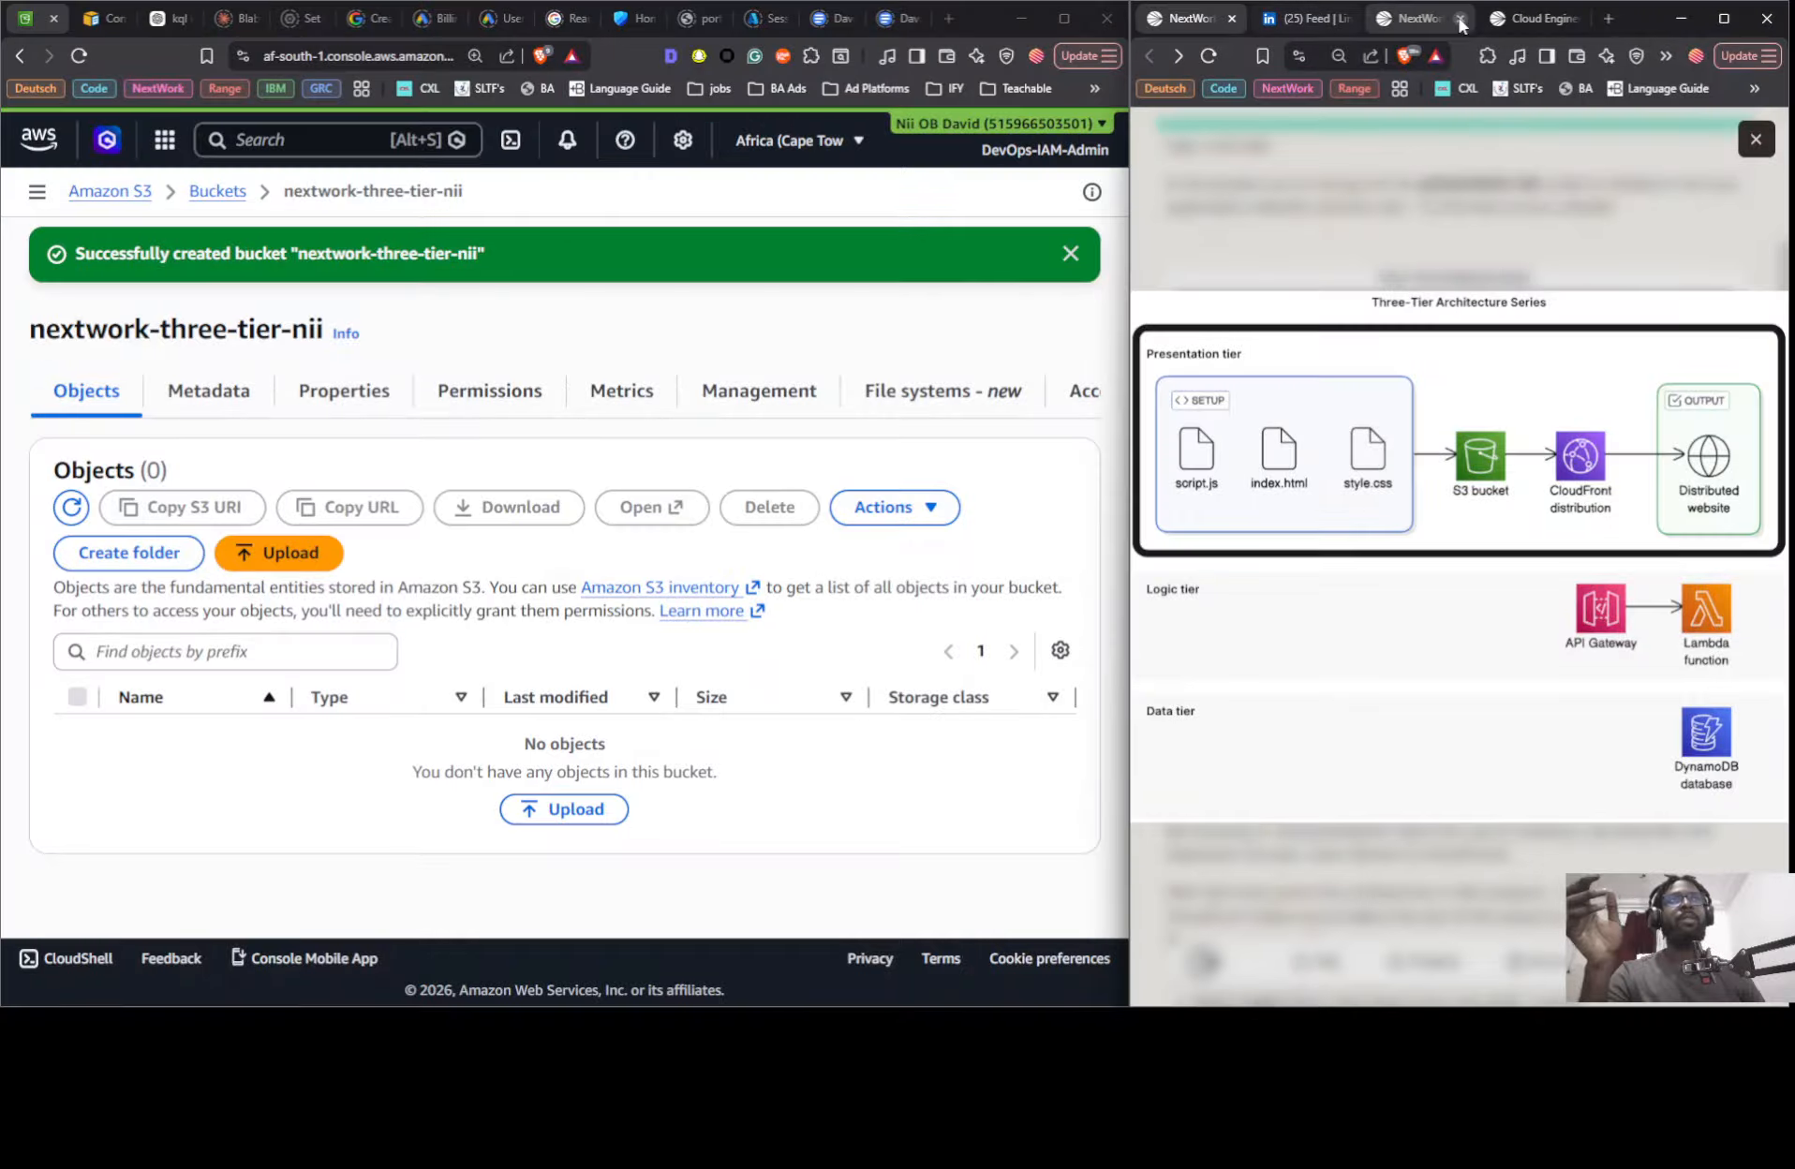
{"action": "left_click", "coordinate": [1493, 21]}
{"action": "scroll", "coordinate": [1385, 437], "scroll_direction": "up", "scroll_amount": 15}
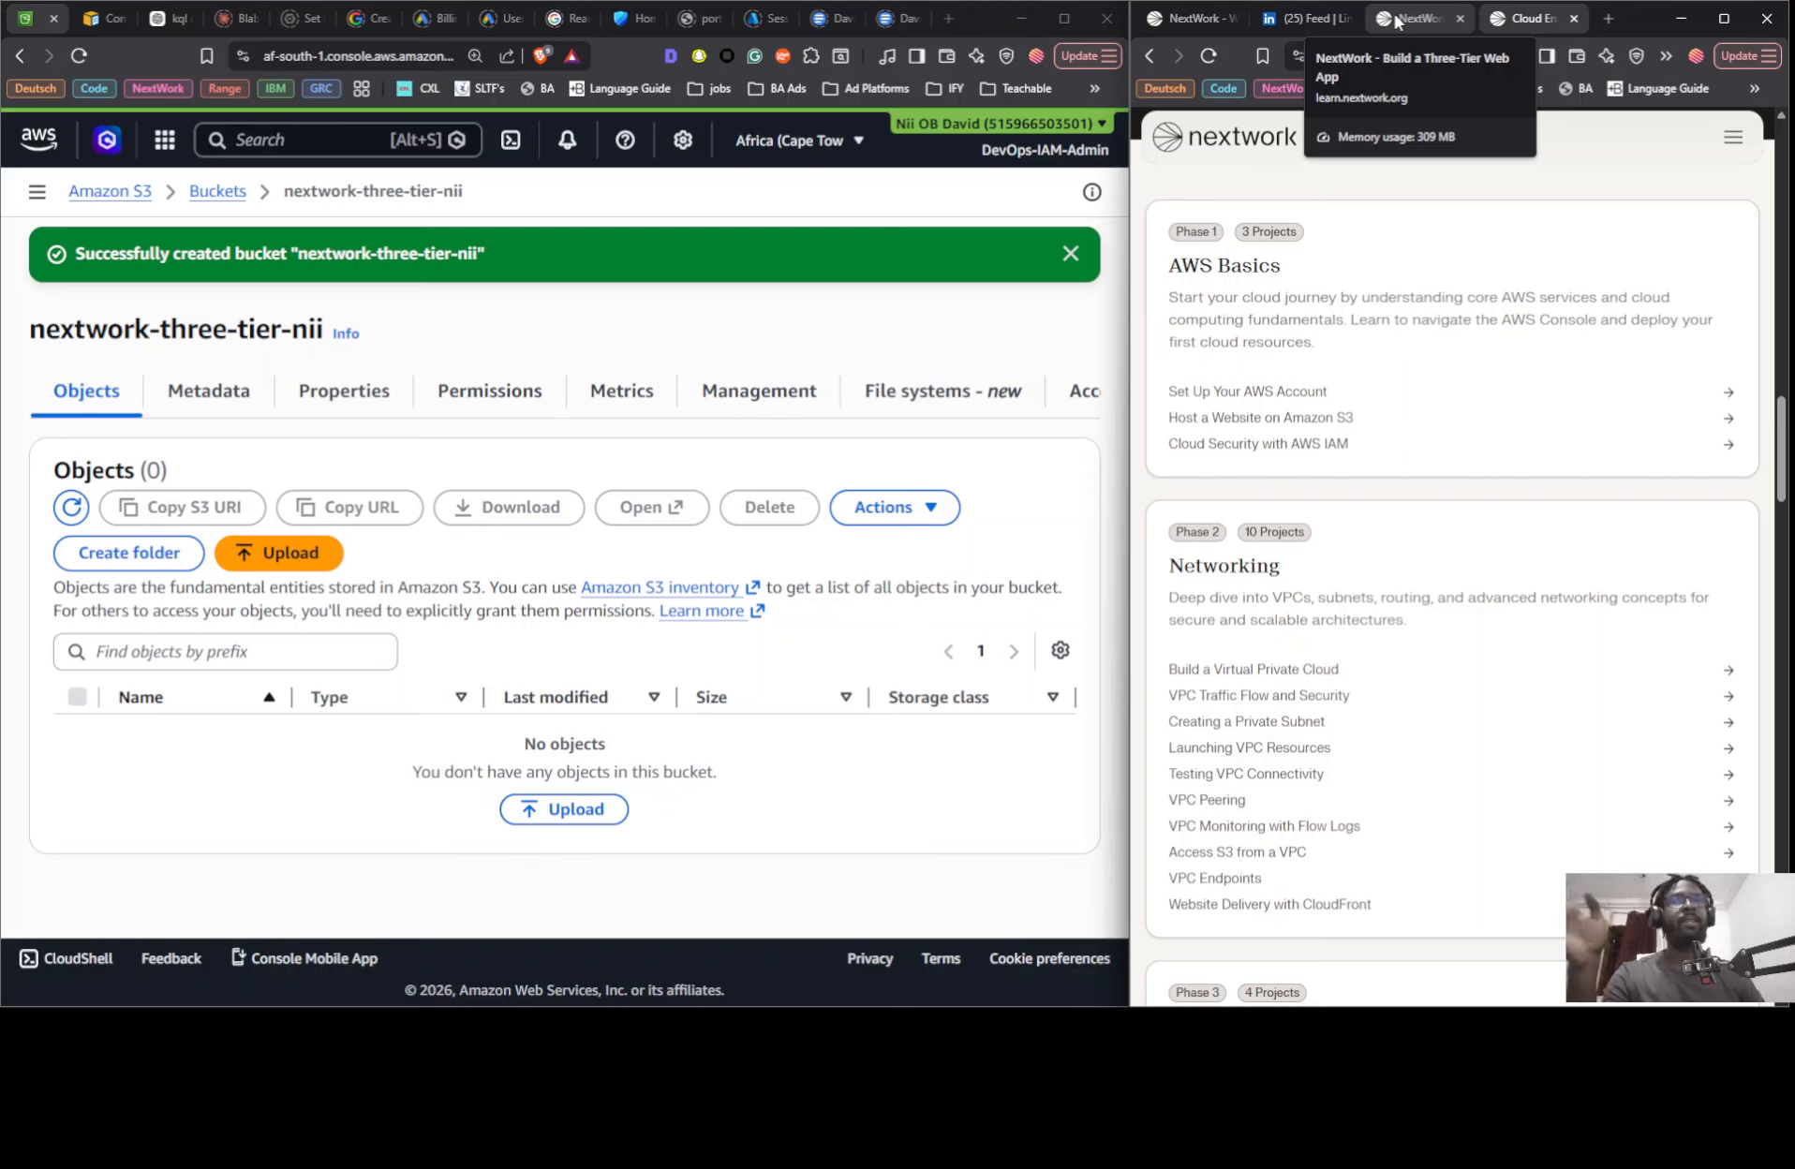
{"action": "left_click", "coordinate": [1197, 18]}
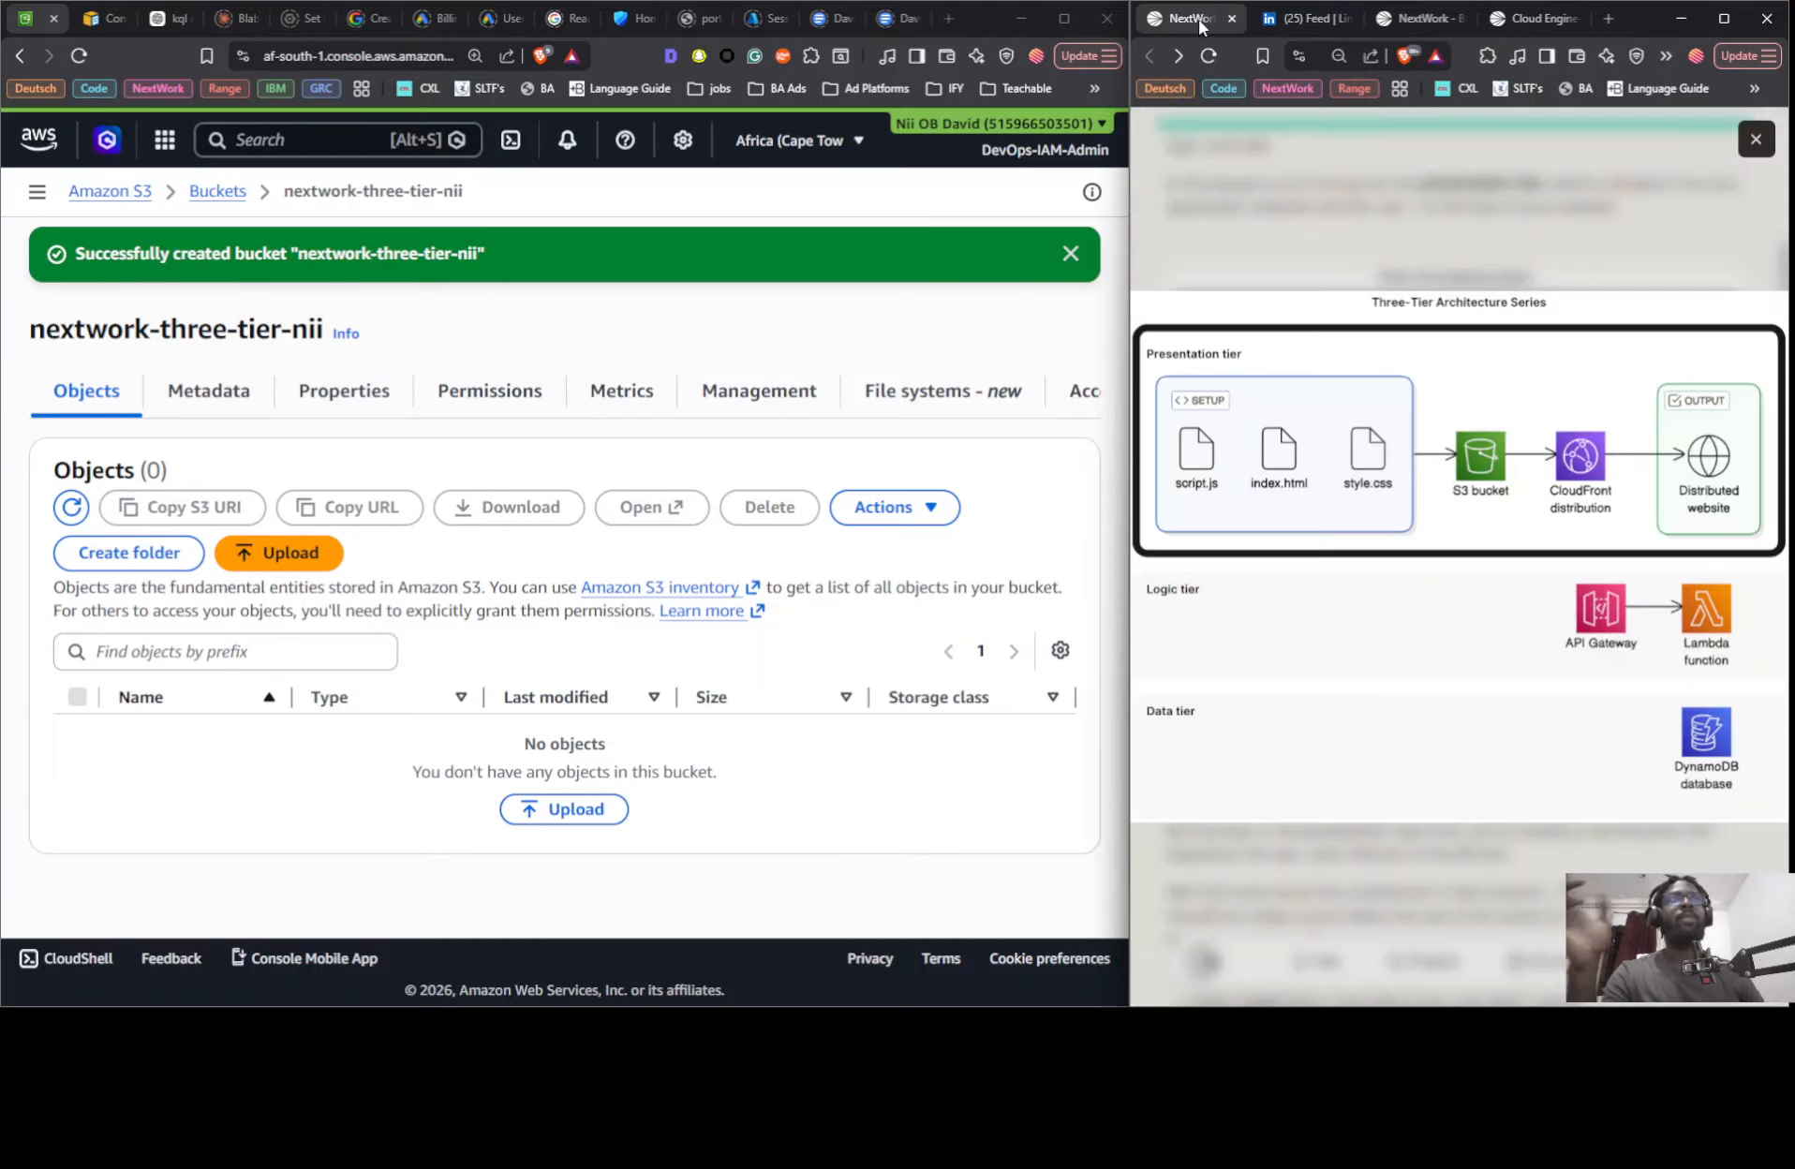
{"action": "left_click", "coordinate": [1318, 251]}
{"action": "scroll", "coordinate": [1396, 478], "scroll_direction": "down", "scroll_amount": 10}
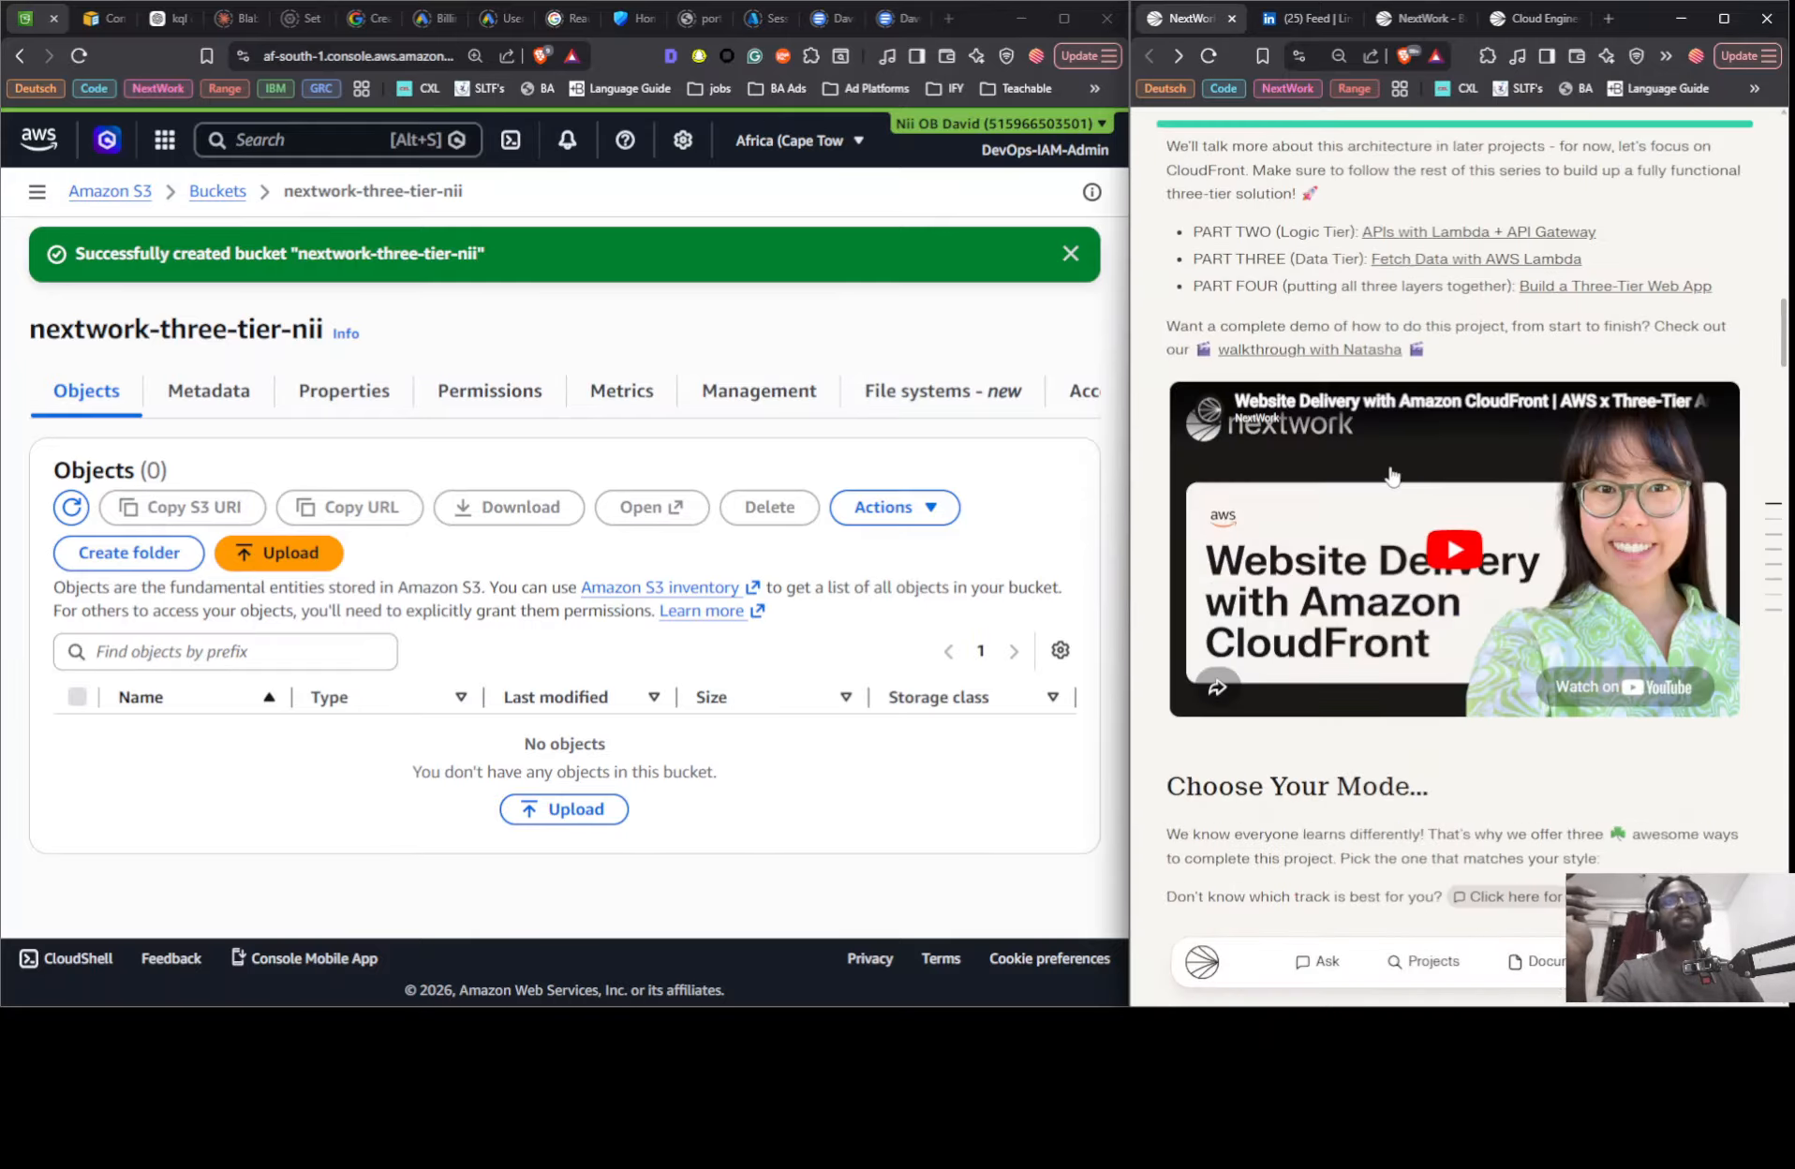
{"action": "scroll", "coordinate": [1388, 483], "scroll_direction": "down", "scroll_amount": 6}
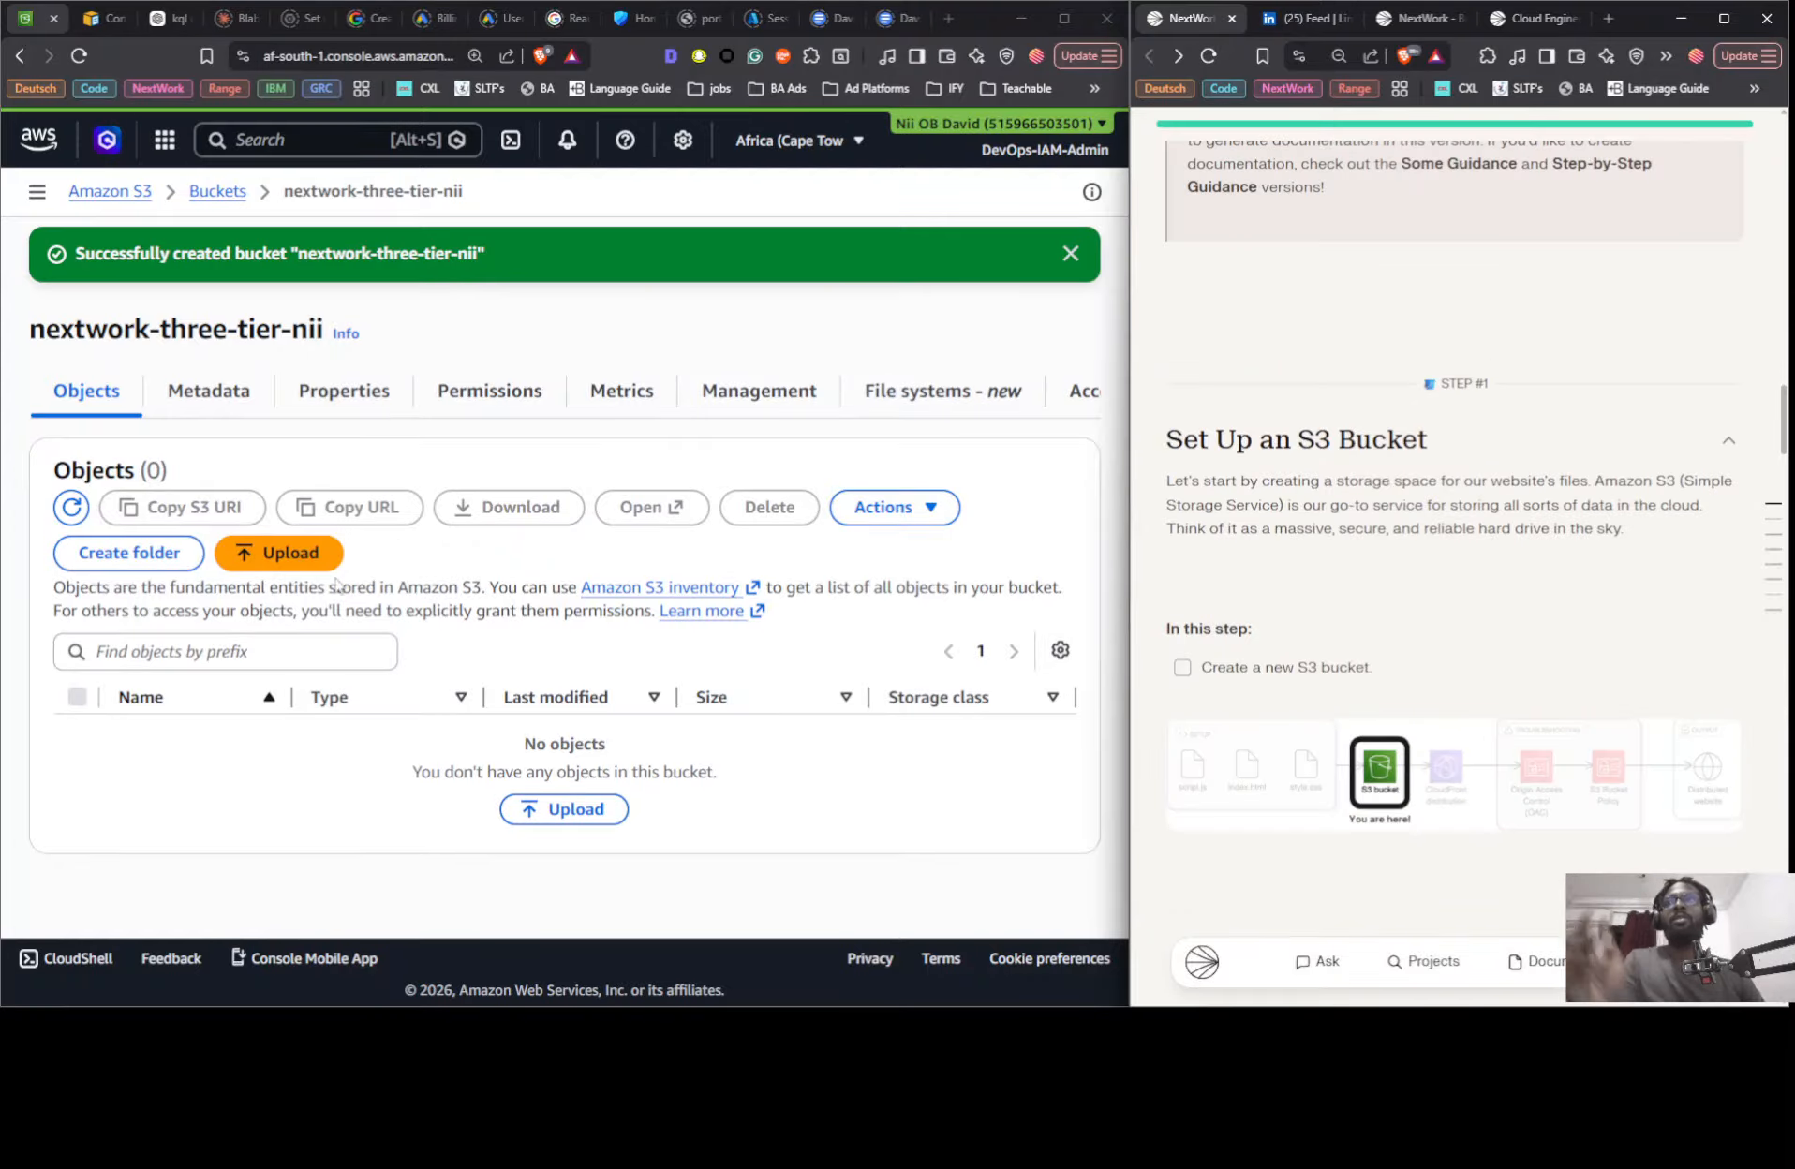
- Upload script.js, style.css and index.html from the Downloads > nextwrk > NextWork folder to the new bucket
{"action": "left_click", "coordinate": [310, 561]}
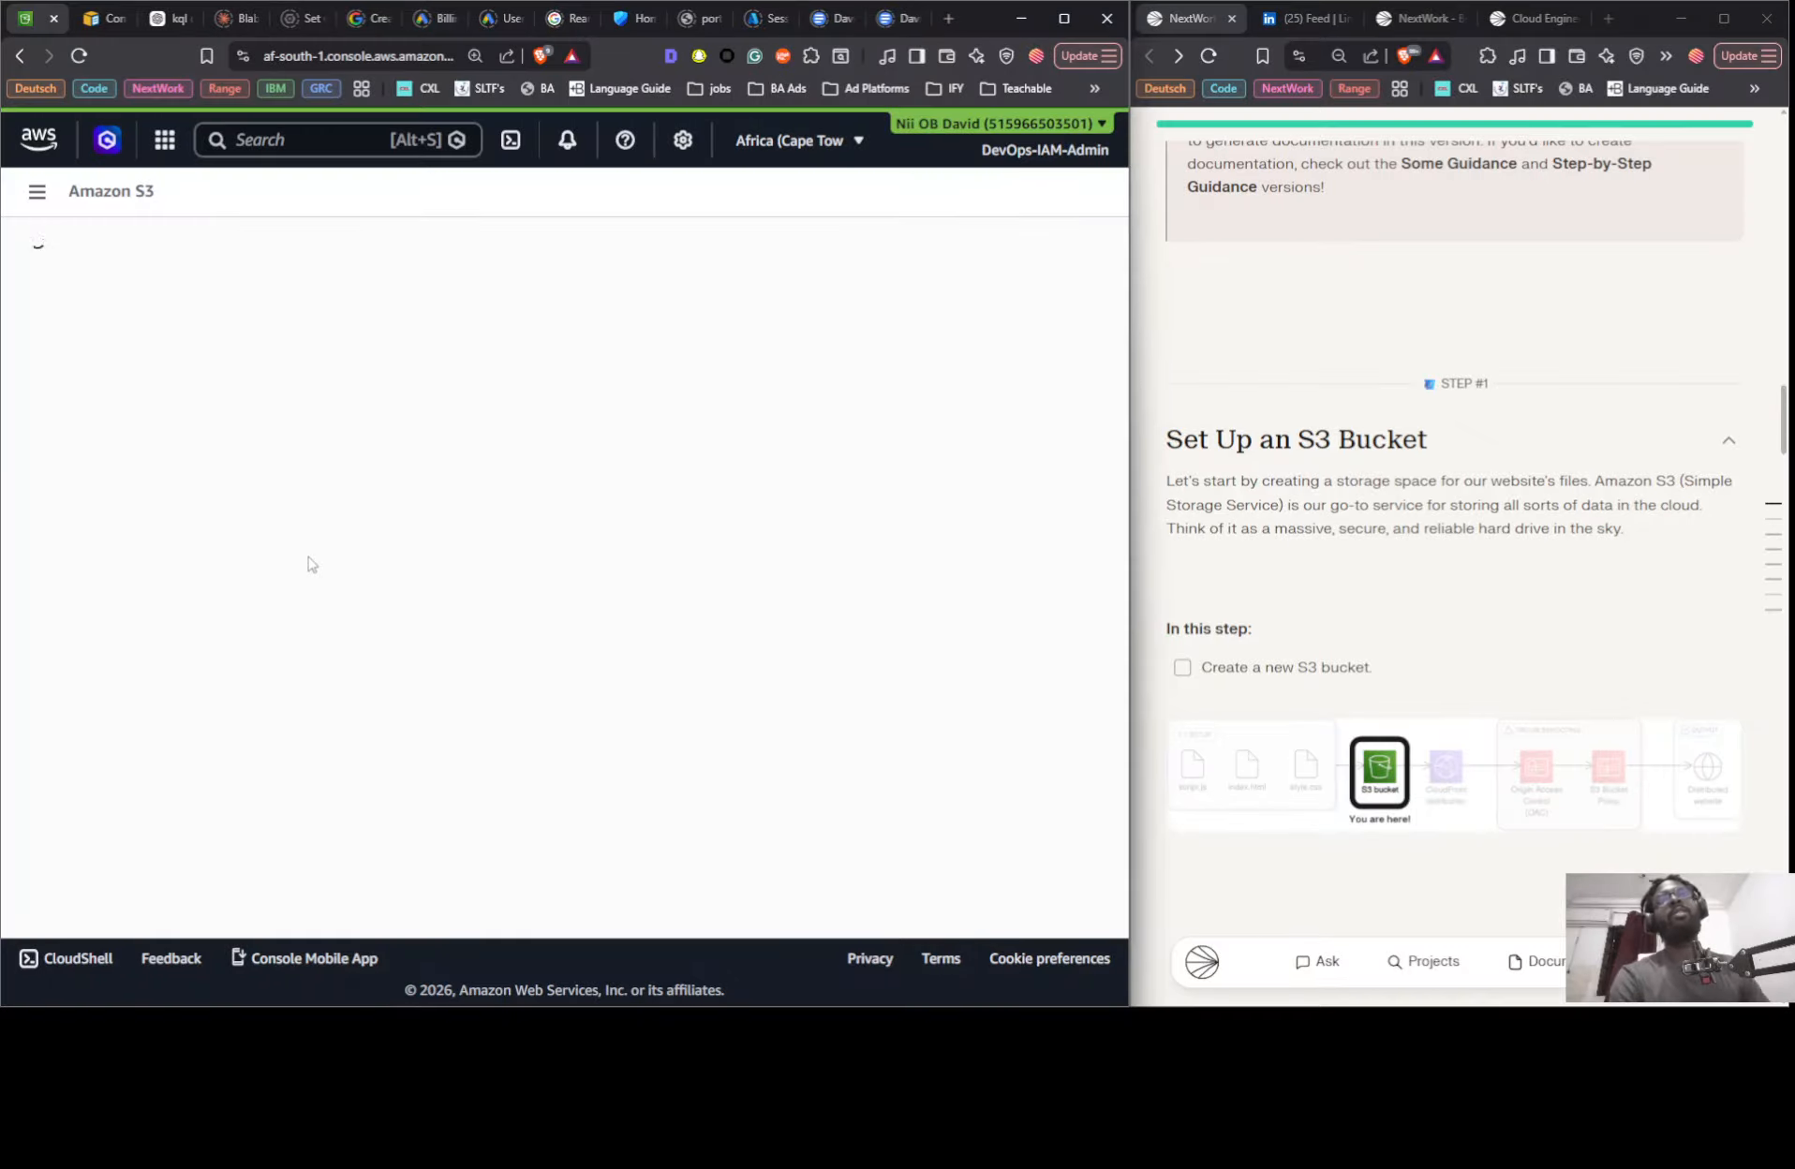
{"action": "left_click", "coordinate": [853, 486]}
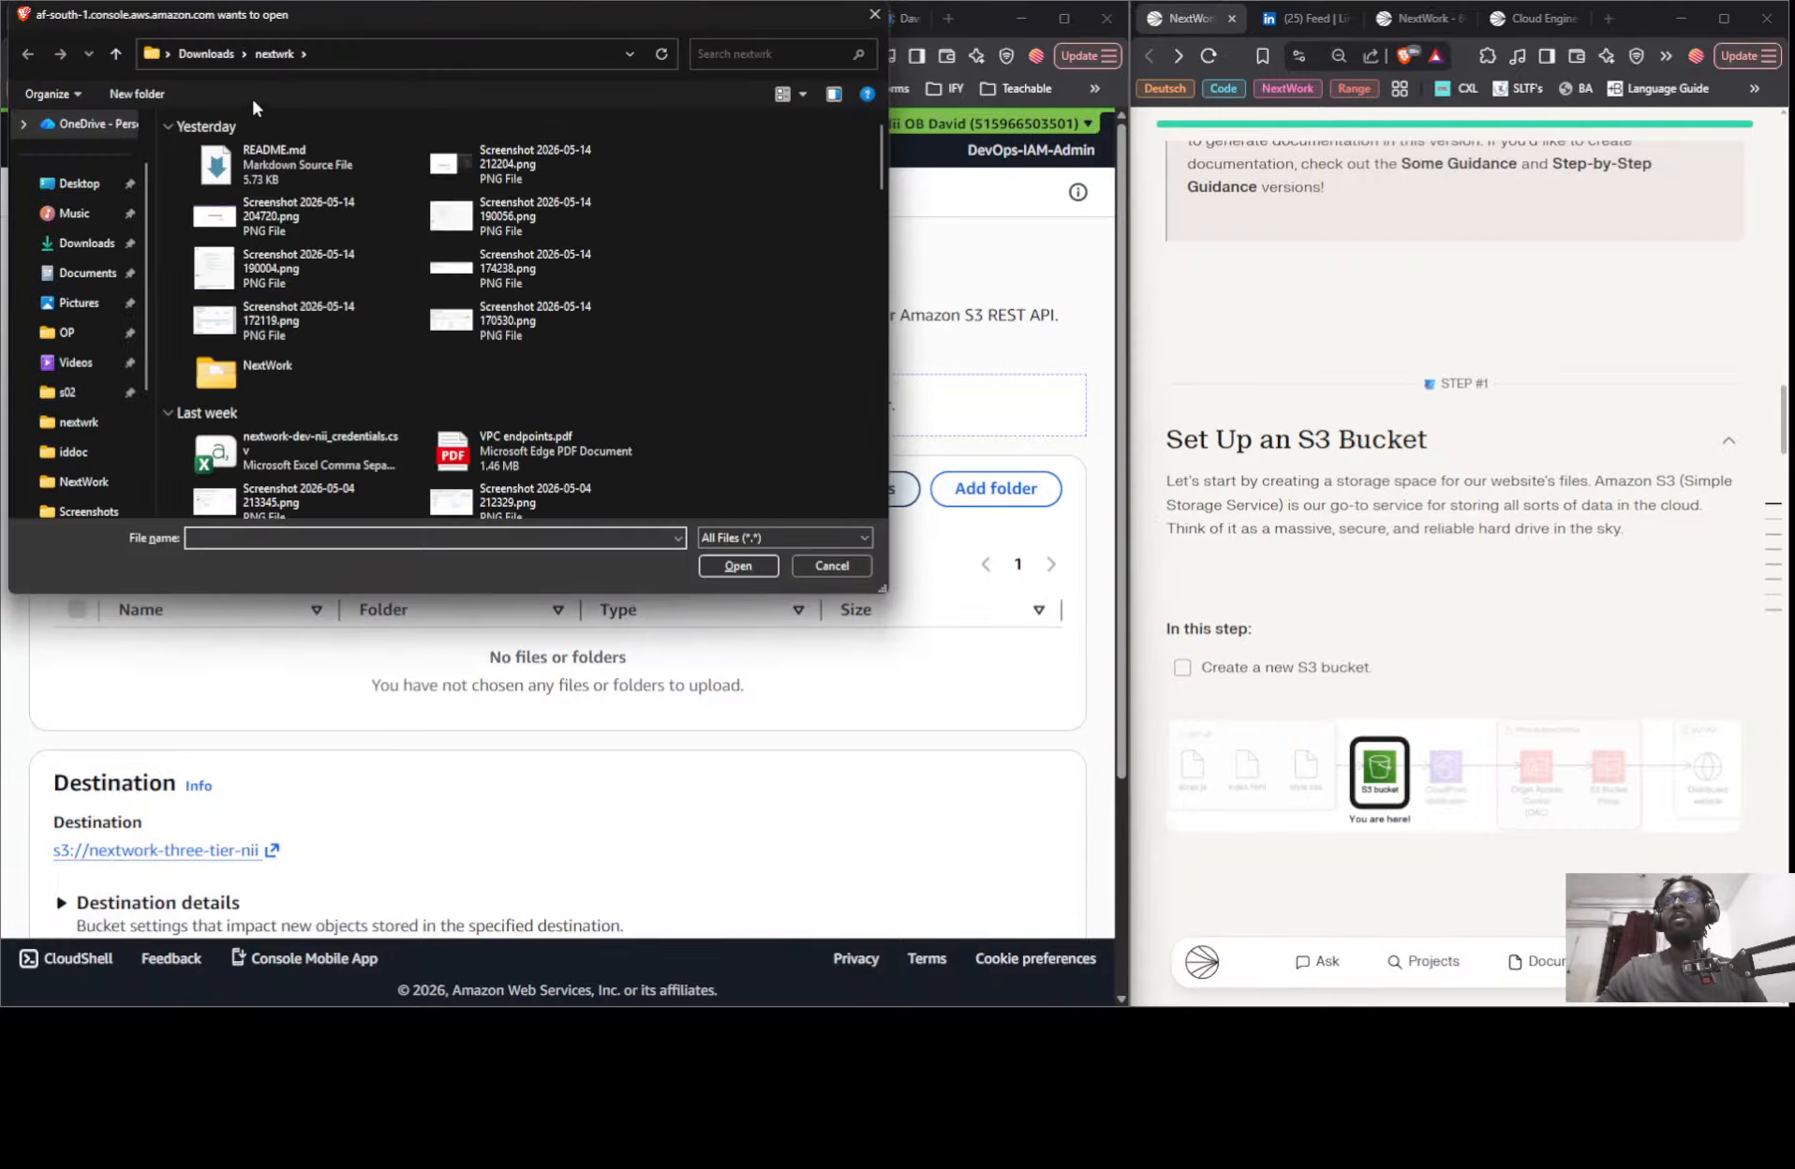
{"action": "double_click", "coordinate": [295, 366]}
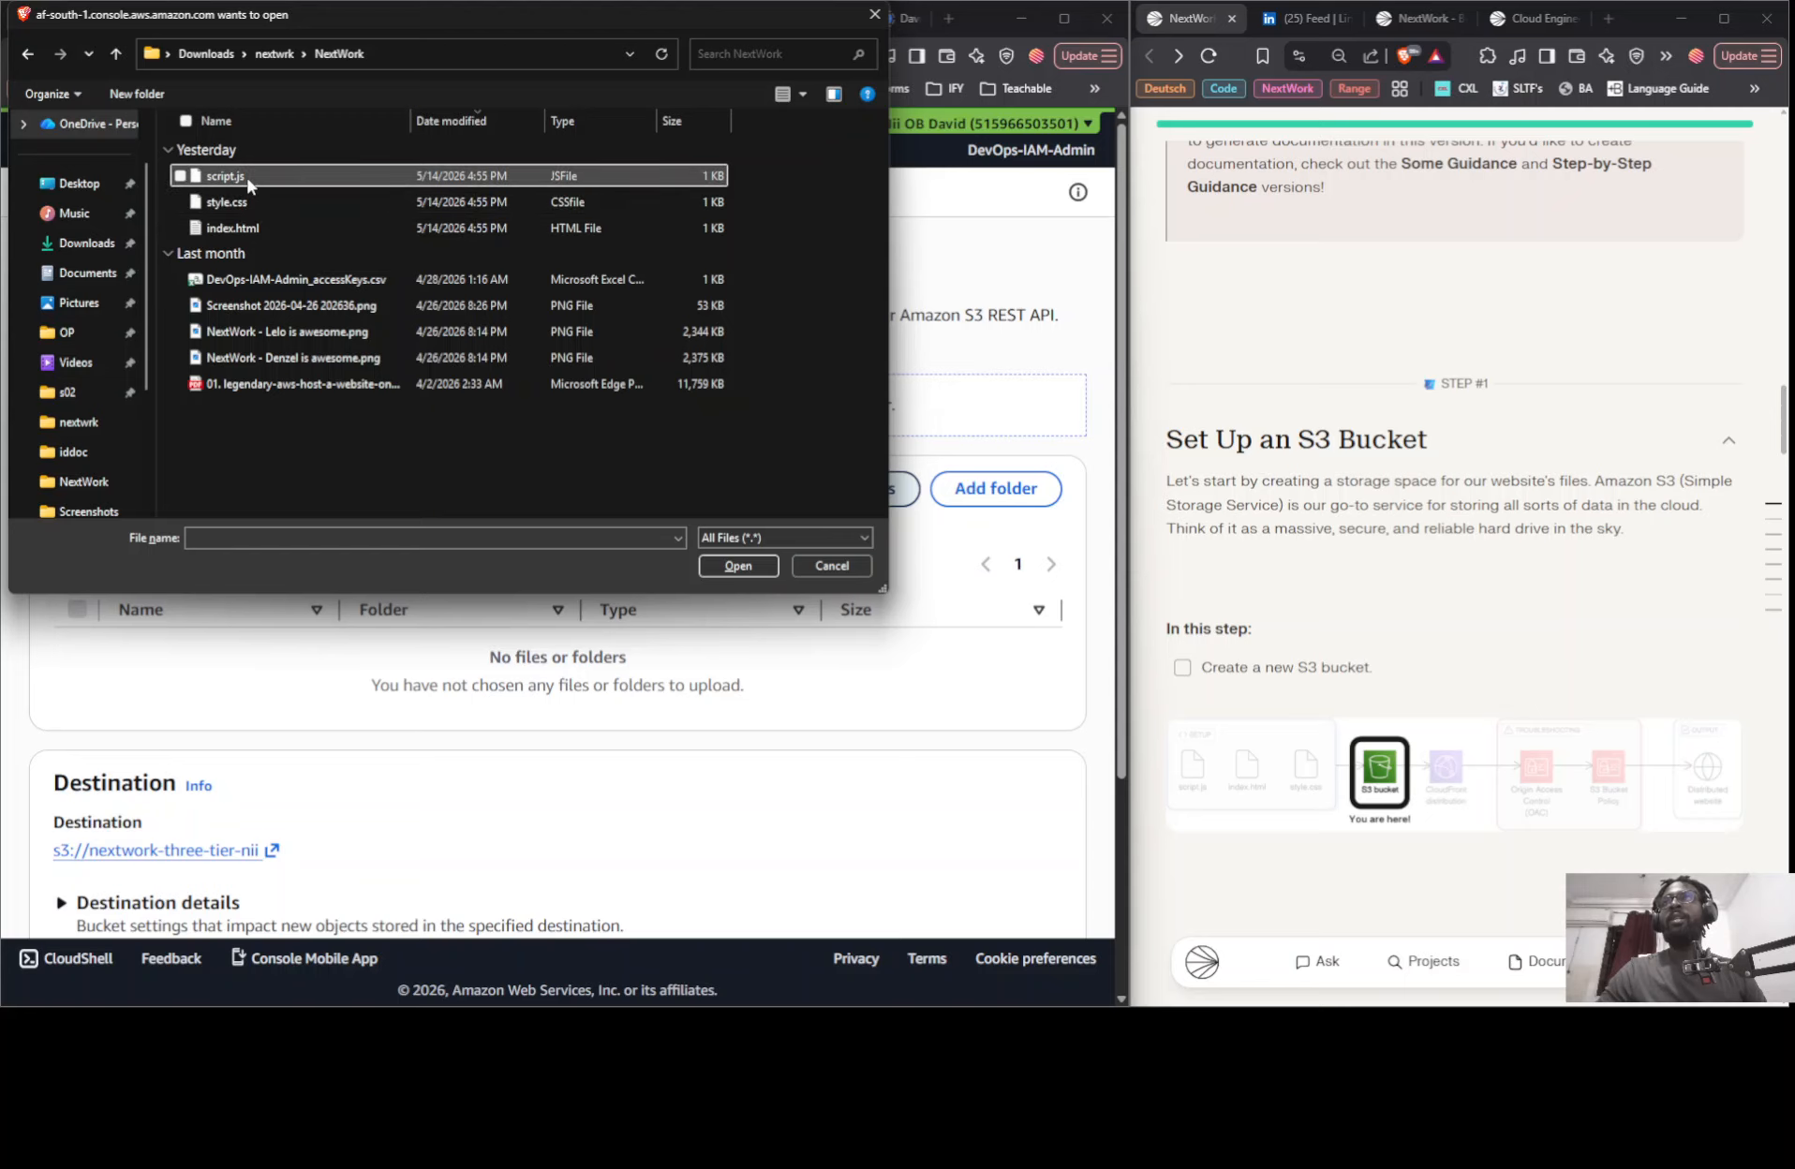
{"action": "left_click", "coordinate": [290, 251]}
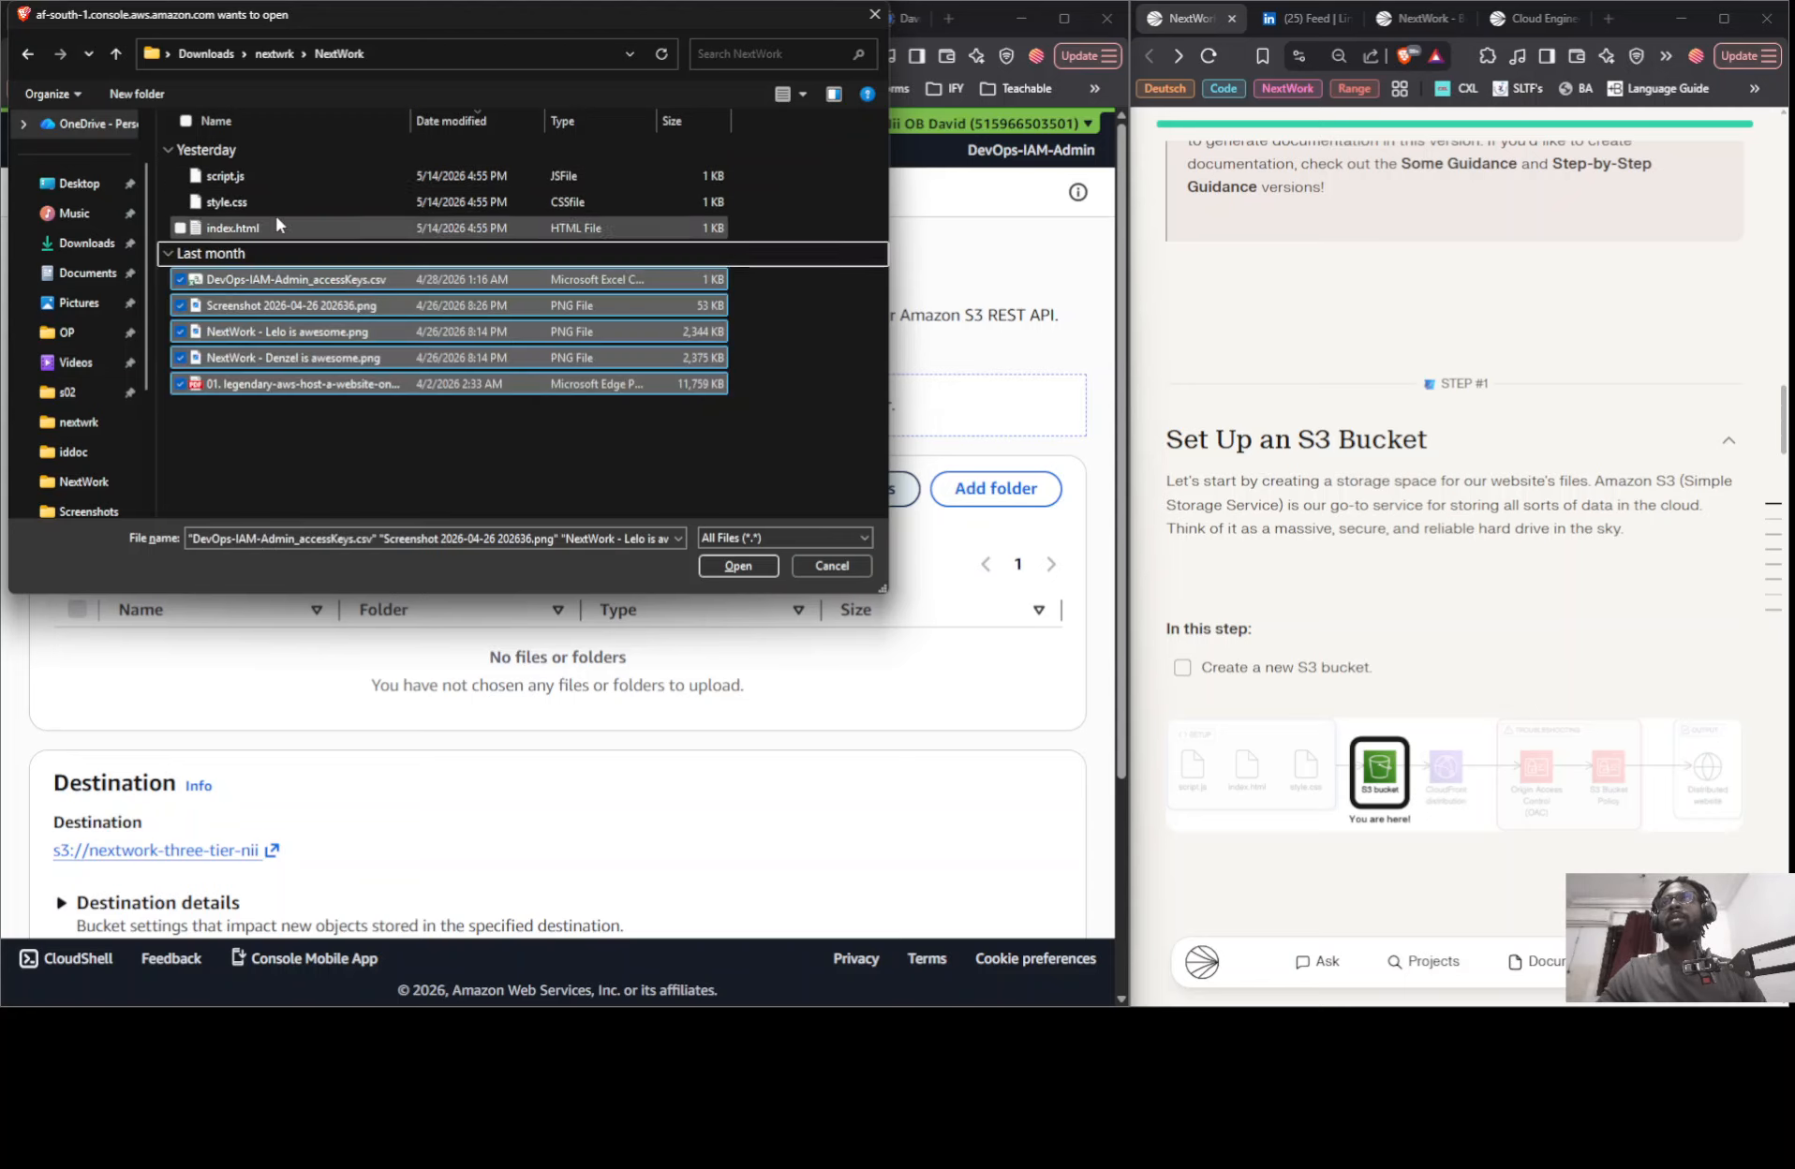
{"action": "left_click", "coordinate": [847, 336]}
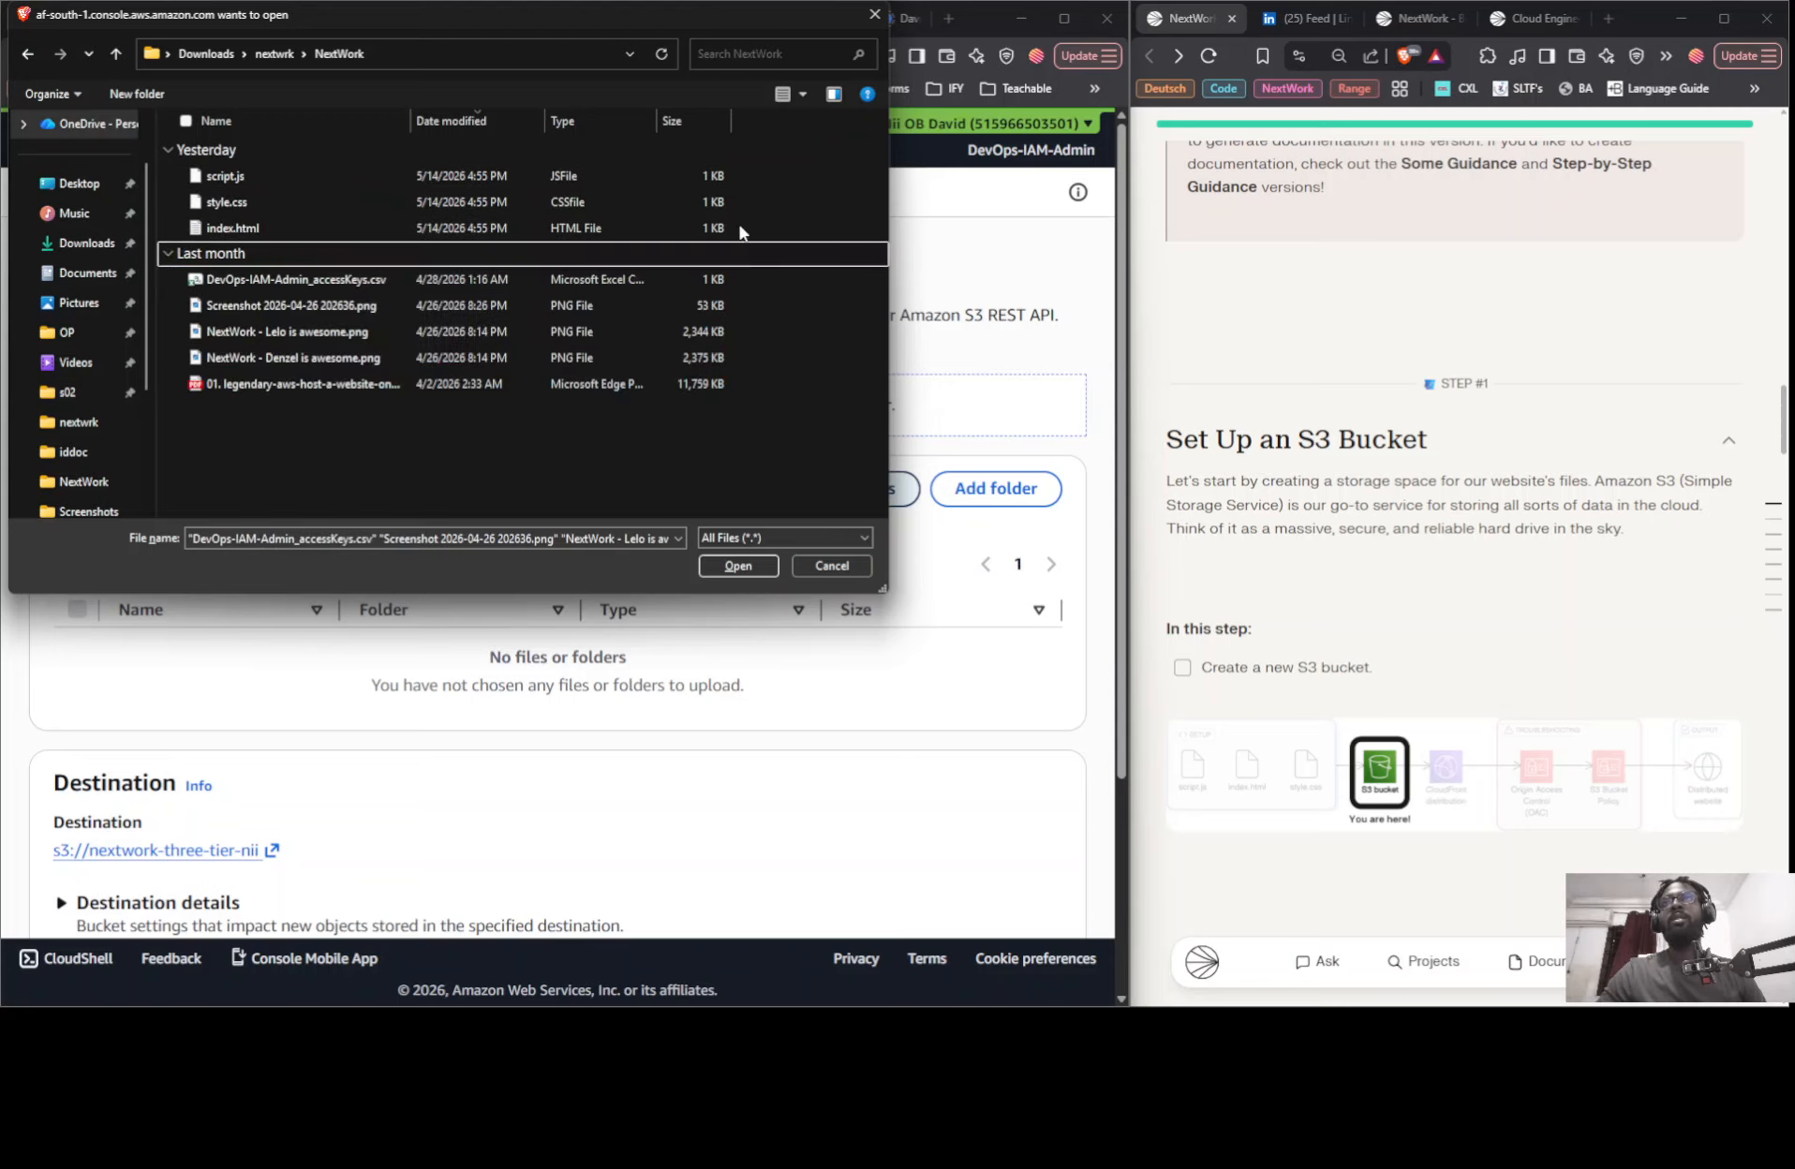
{"action": "left_click", "coordinate": [646, 153]}
{"action": "left_click", "coordinate": [749, 564]}
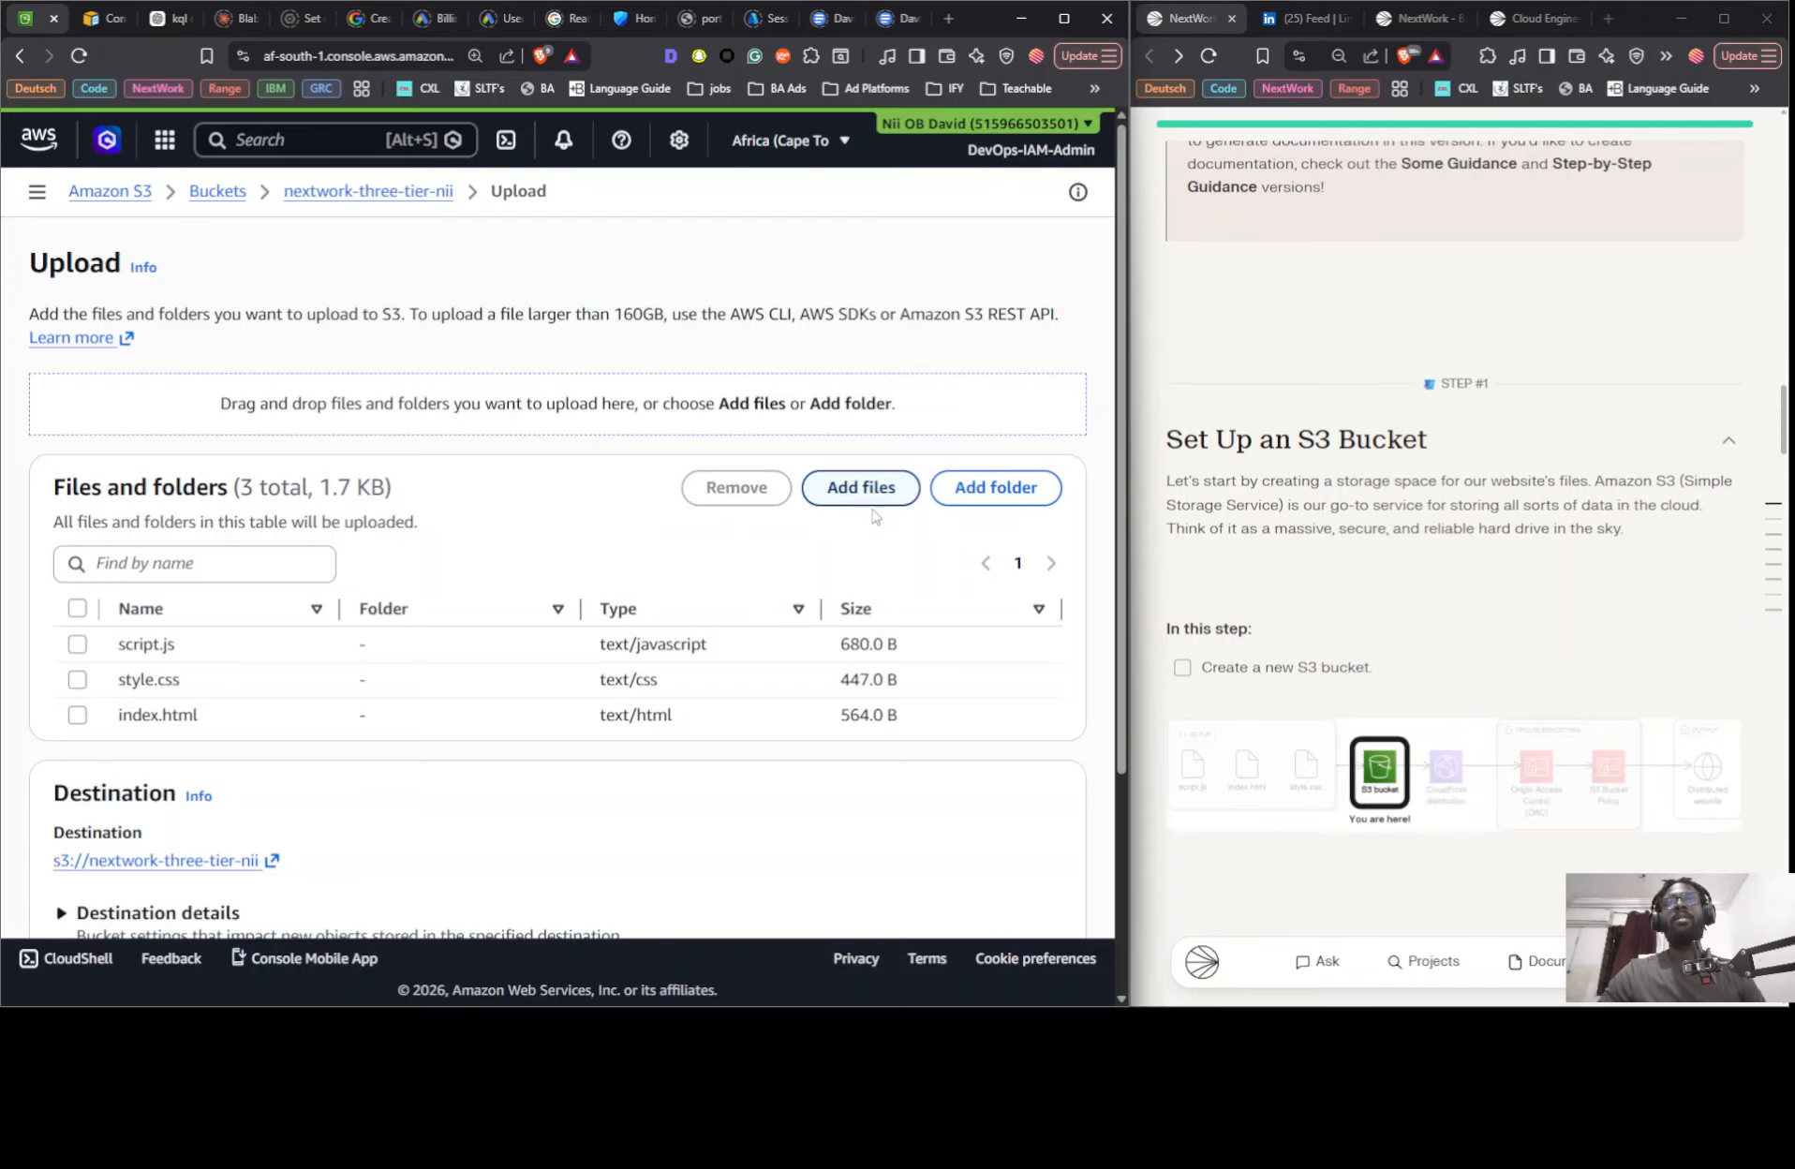
{"action": "scroll", "coordinate": [1030, 892], "scroll_direction": "down", "scroll_amount": 3}
{"action": "left_click", "coordinate": [1030, 873]}
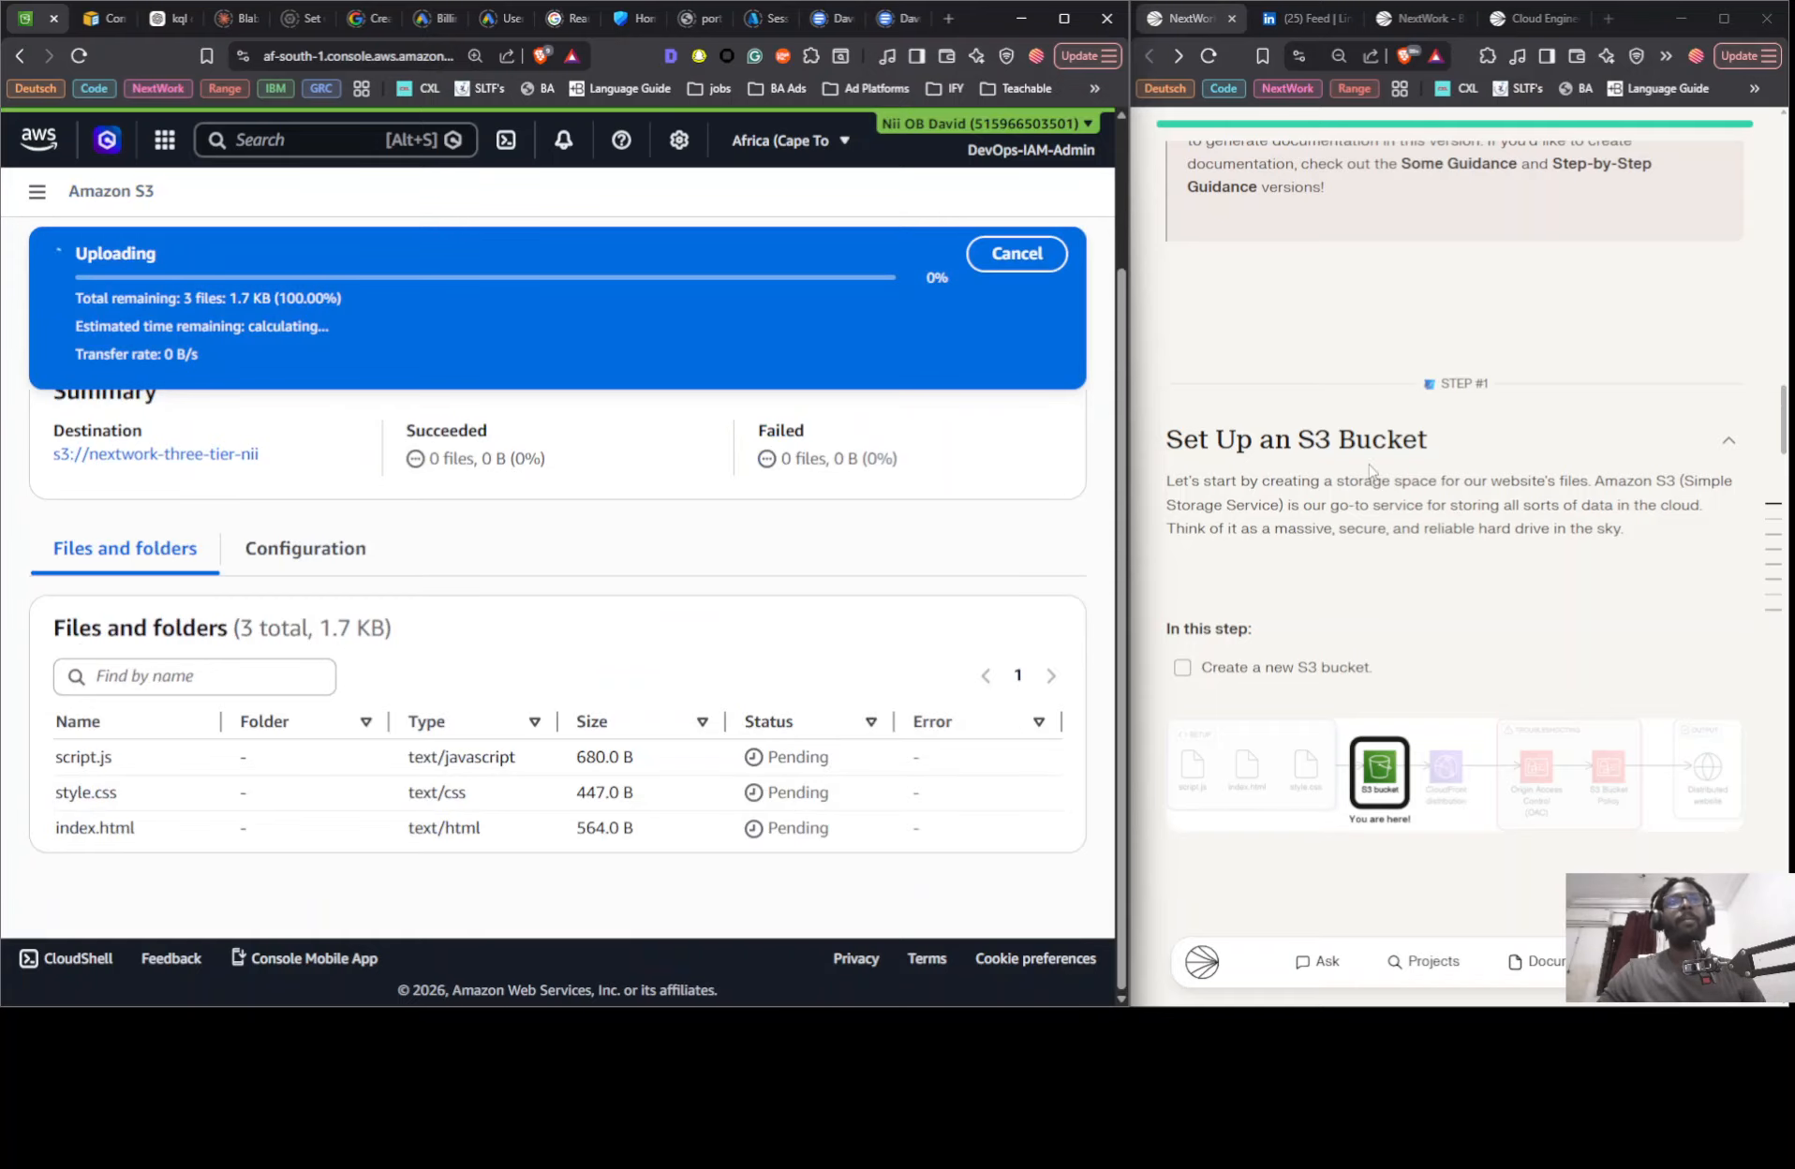
- Check the guide's Step 3, Set Up a CloudFront Distribution, and open the CloudFront service in a new browser tab
{"action": "scroll", "coordinate": [1370, 467], "scroll_direction": "down", "scroll_amount": 10}
{"action": "scroll", "coordinate": [1370, 467], "scroll_direction": "down", "scroll_amount": 7}
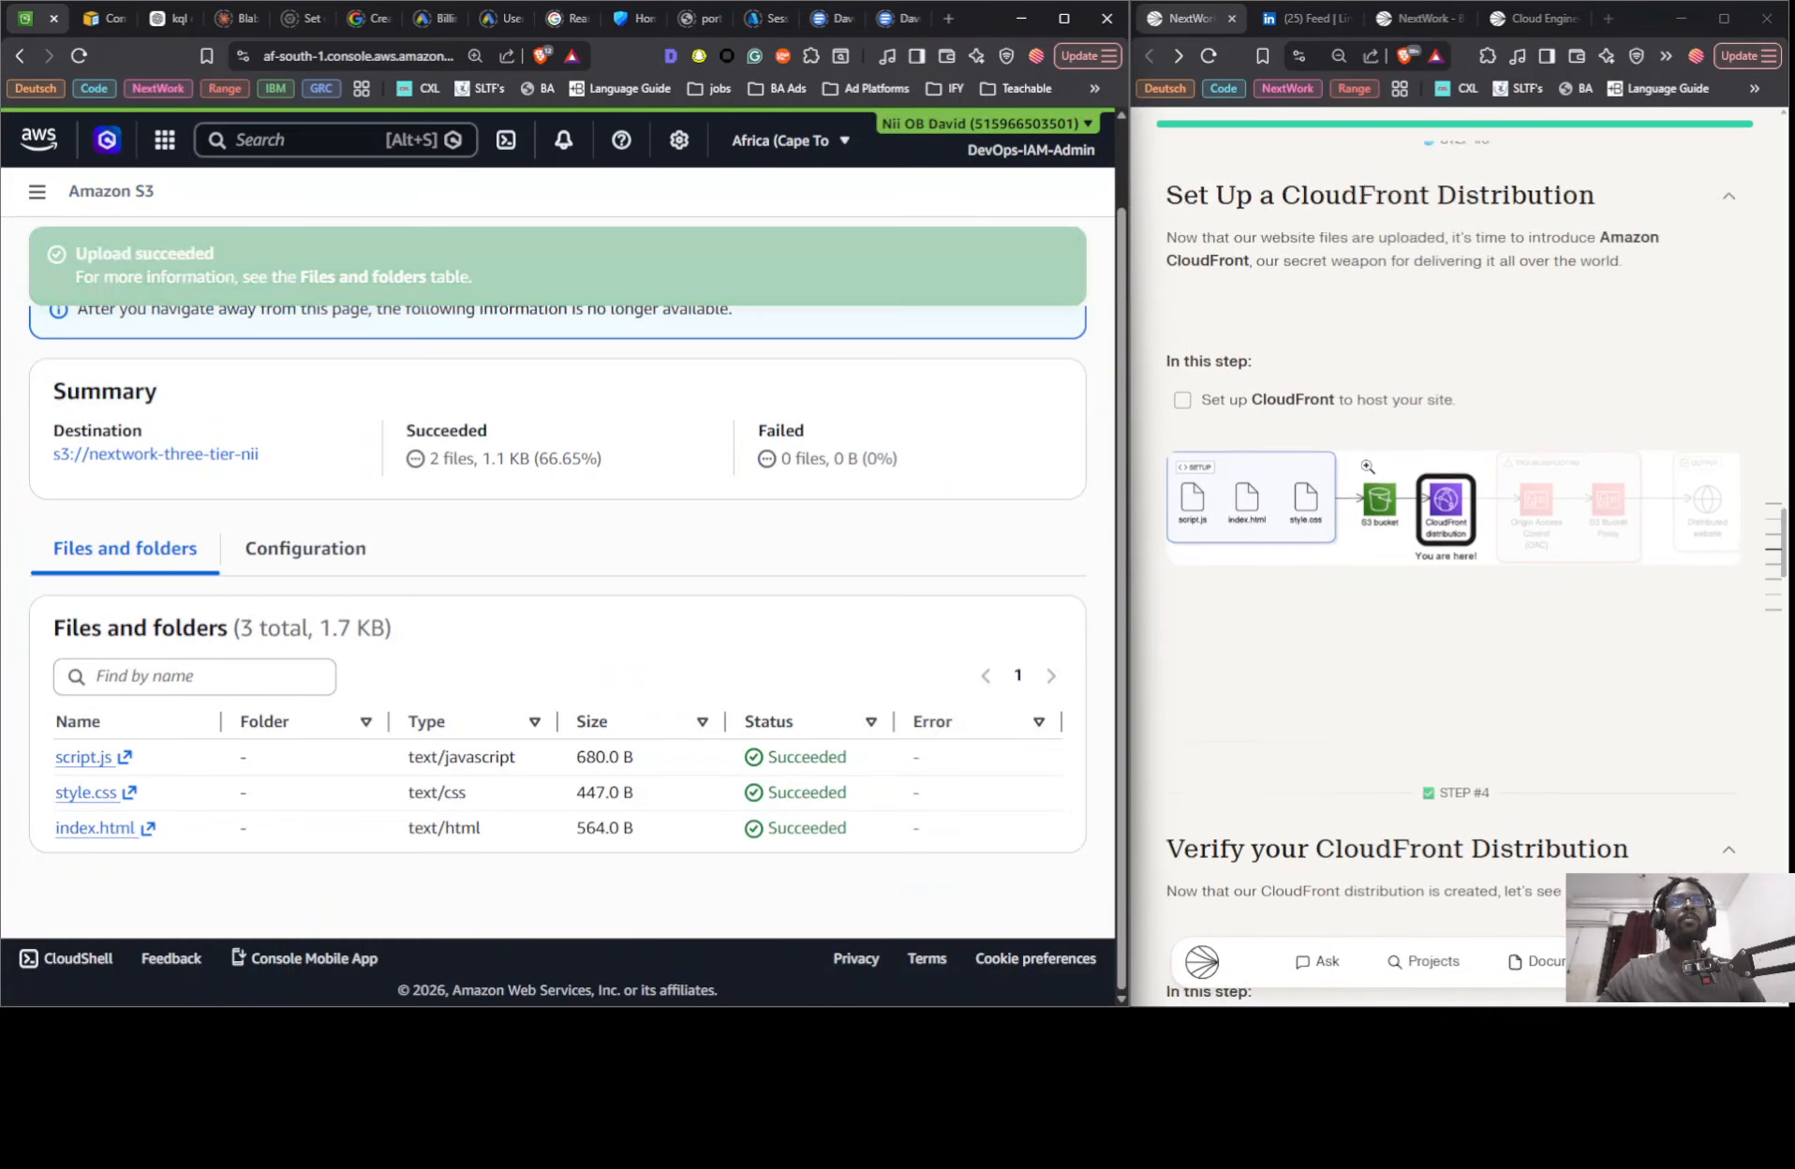
{"action": "scroll", "coordinate": [1218, 428], "scroll_direction": "up", "scroll_amount": 2}
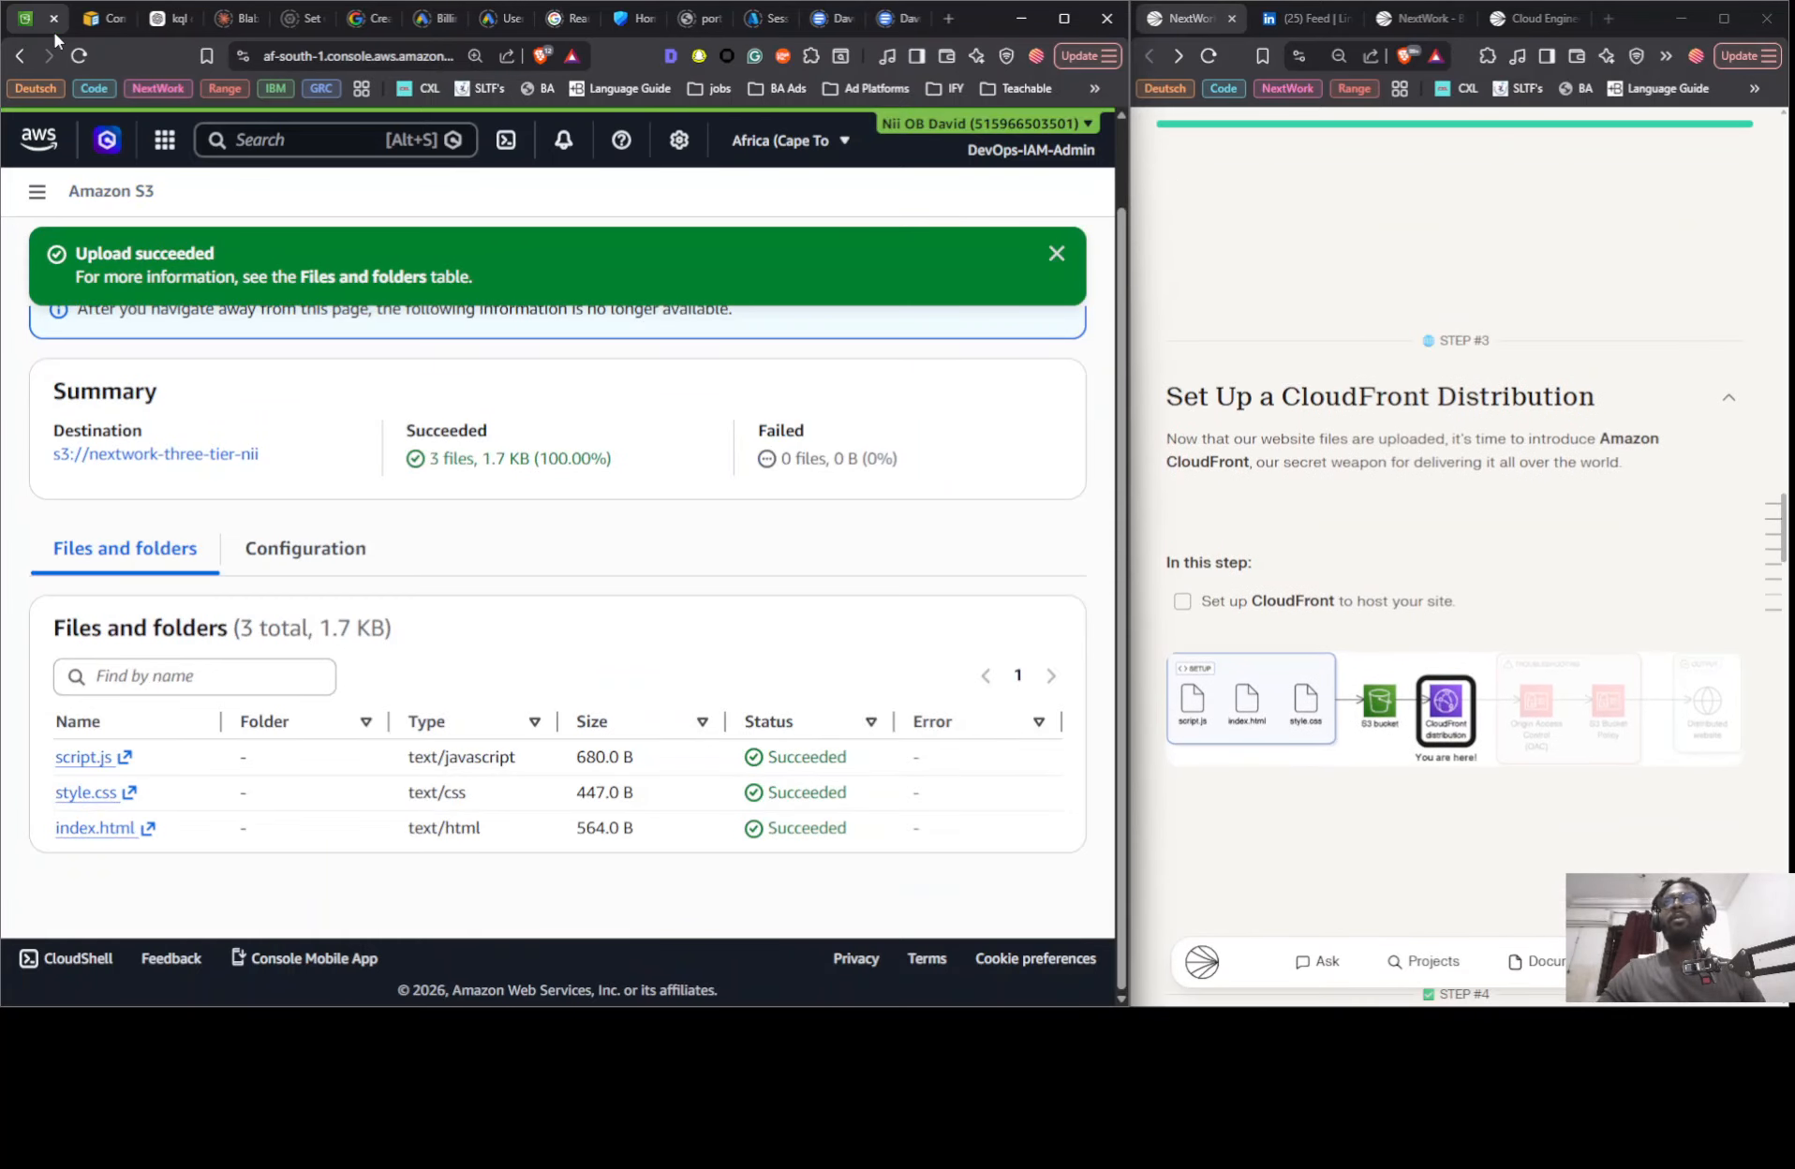
{"action": "left_click", "coordinate": [164, 139]}
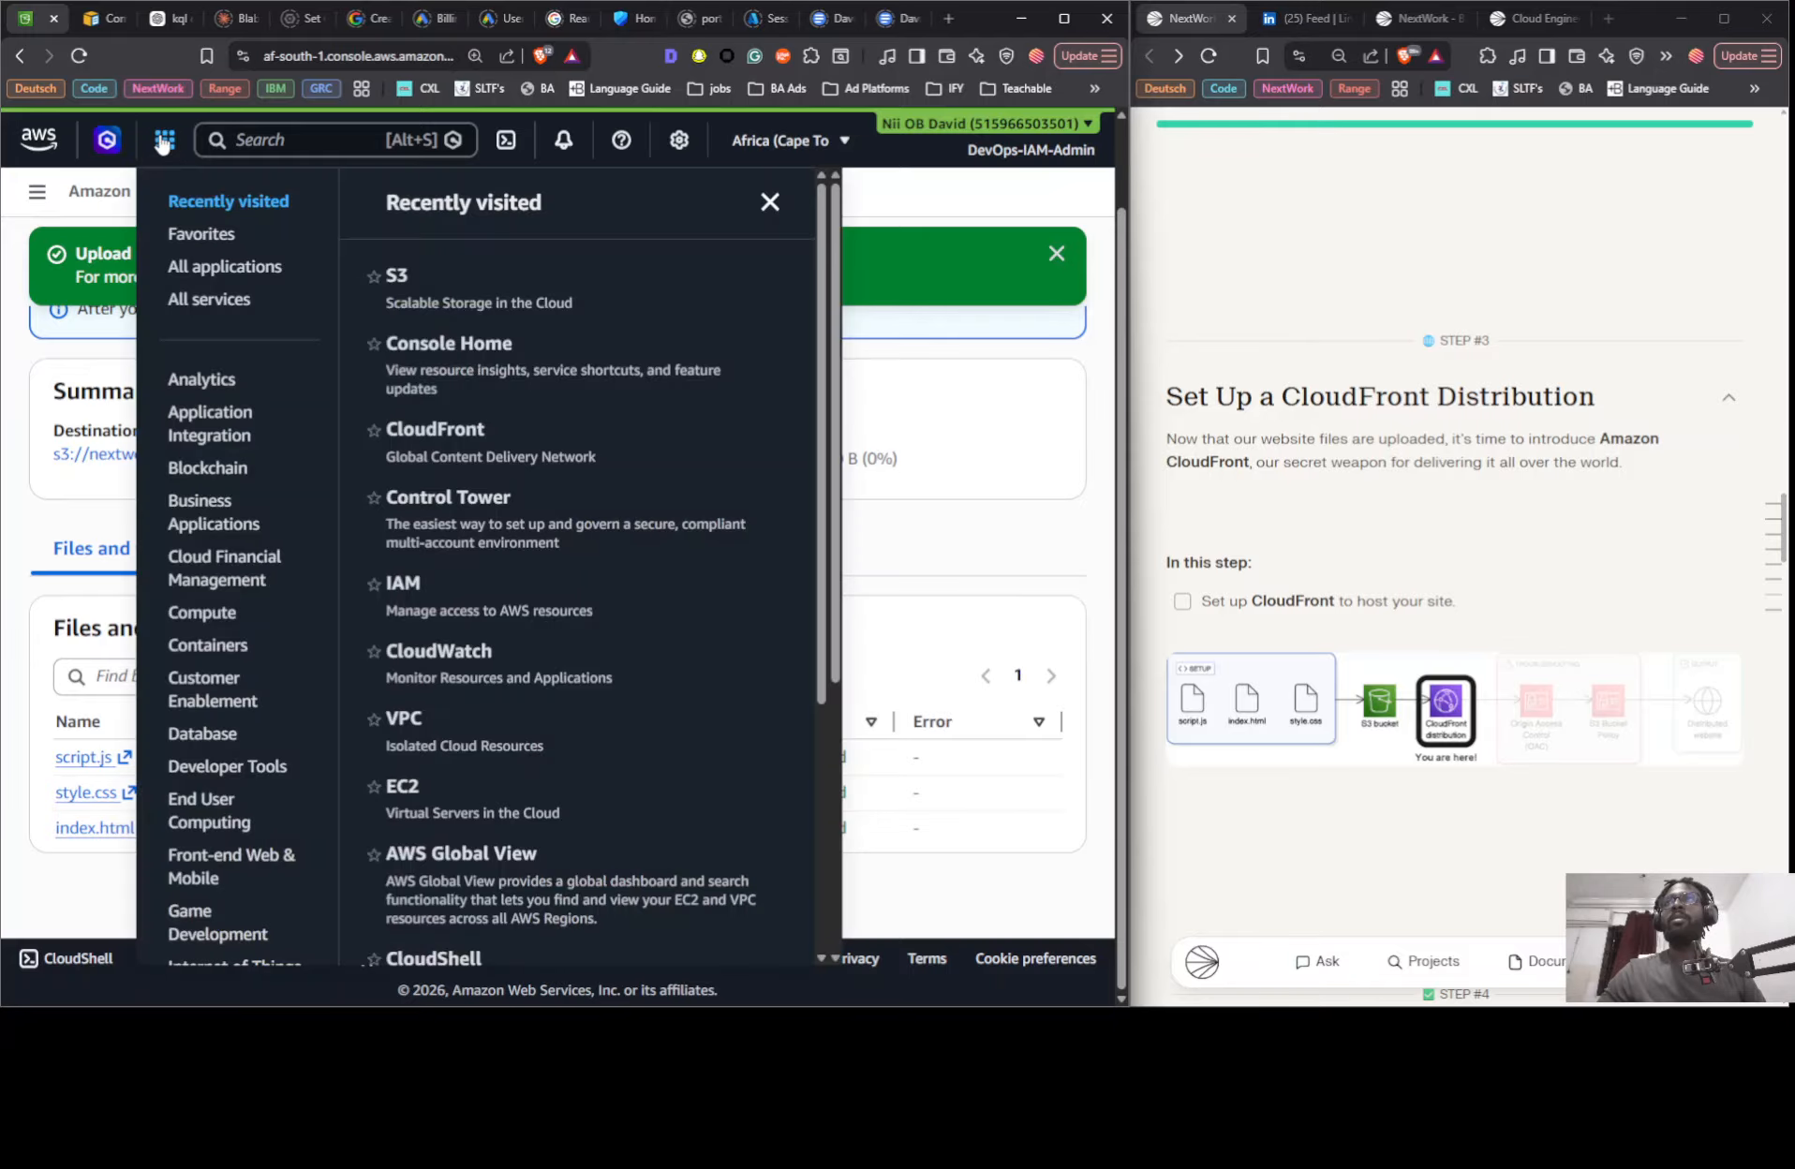
{"action": "right_click", "coordinate": [451, 433]}
{"action": "left_click", "coordinate": [511, 442]}
- Dismiss the services list and close the S3 upload status page
{"action": "left_click", "coordinate": [1042, 418]}
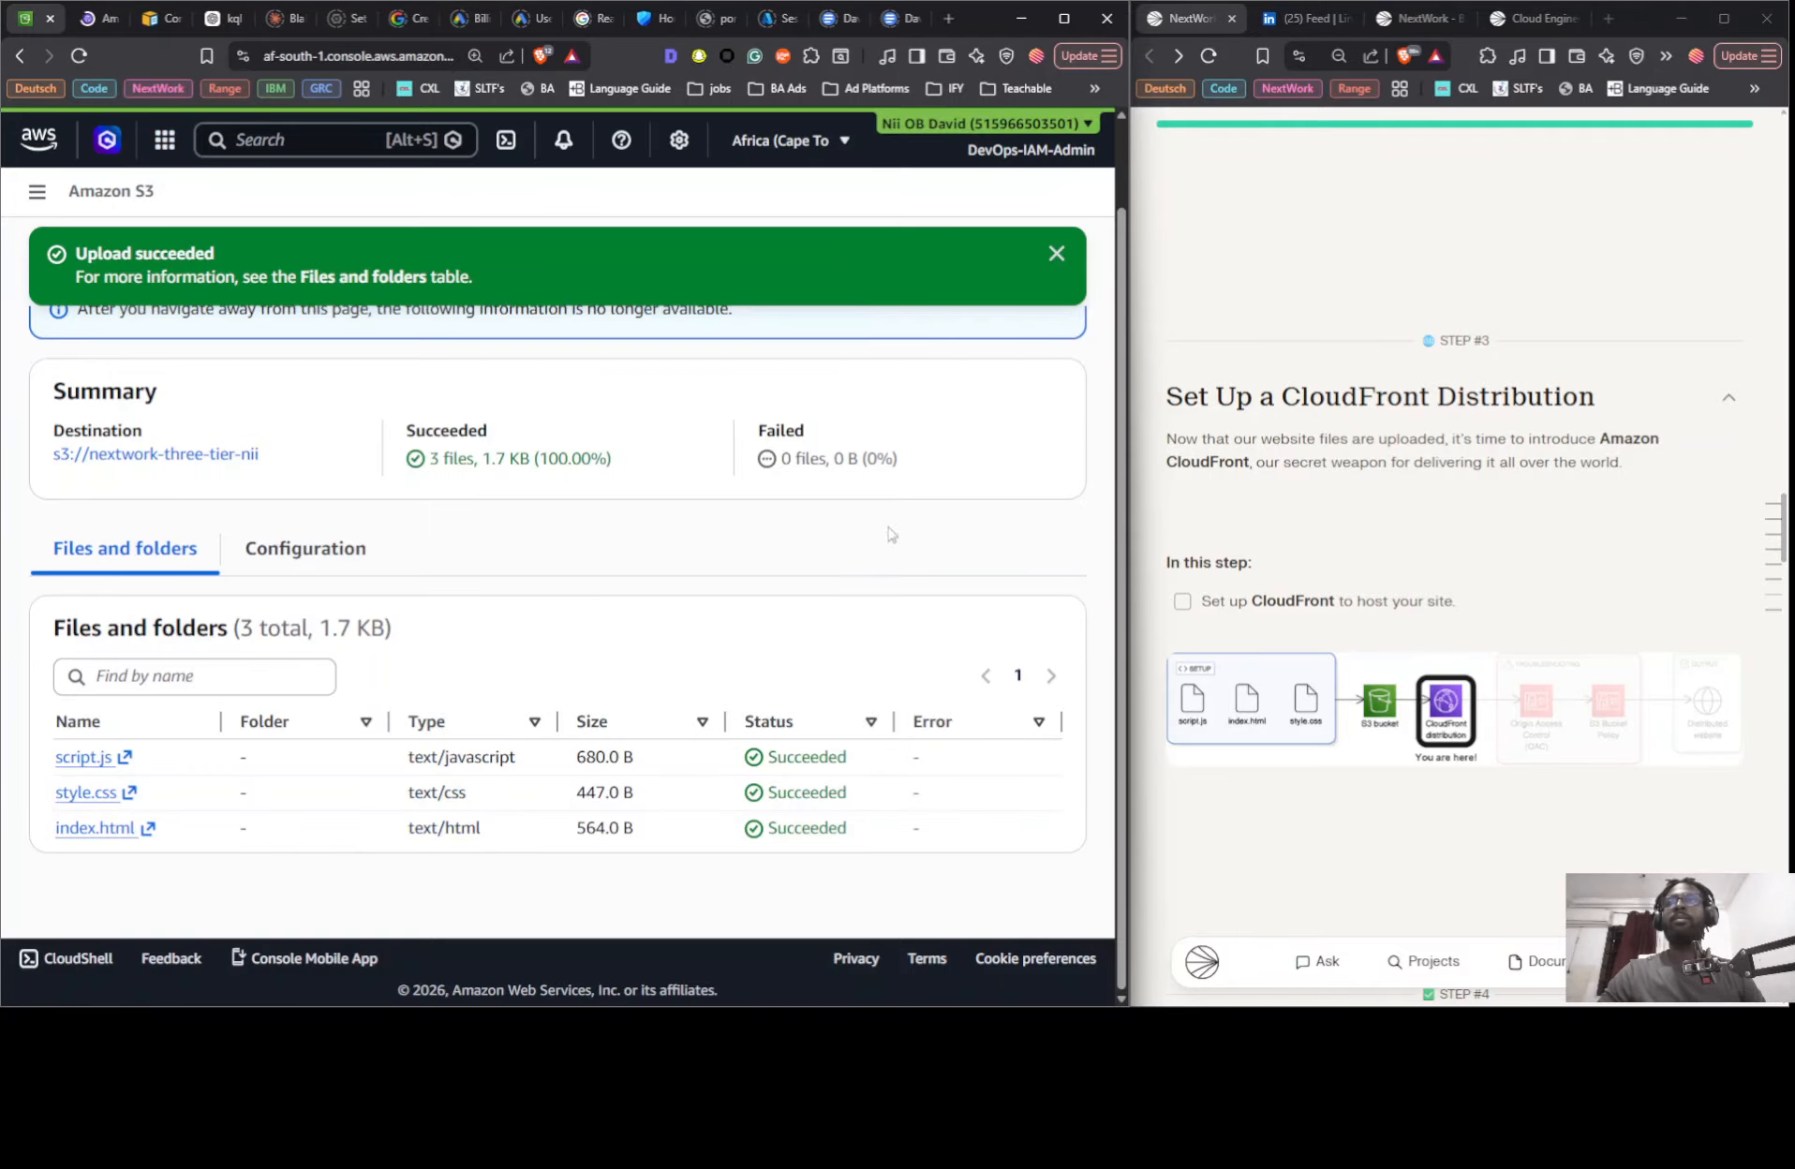
{"action": "scroll", "coordinate": [553, 444], "scroll_direction": "up", "scroll_amount": 1}
{"action": "left_click", "coordinate": [1028, 341]}
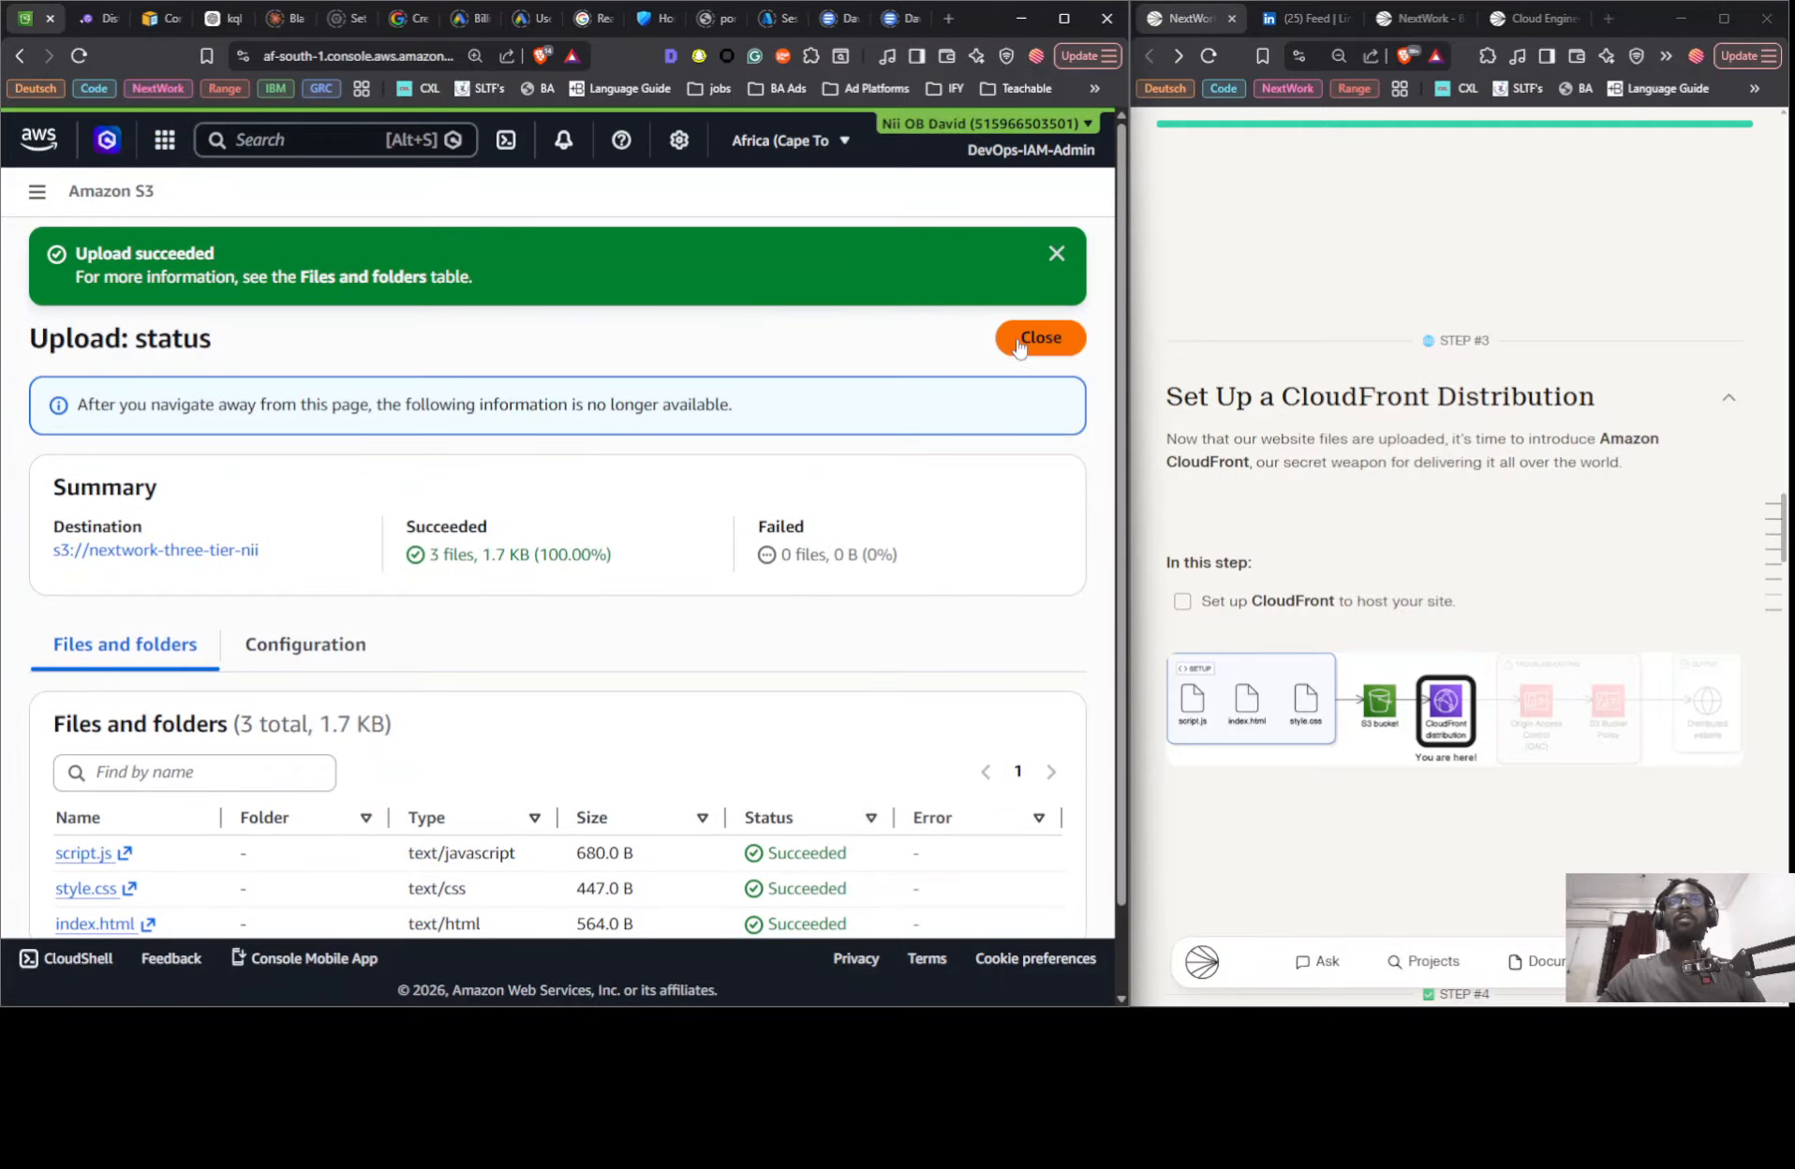
- Start creating a new CloudFront distribution and choose the Free plan
{"action": "left_click", "coordinate": [103, 18]}
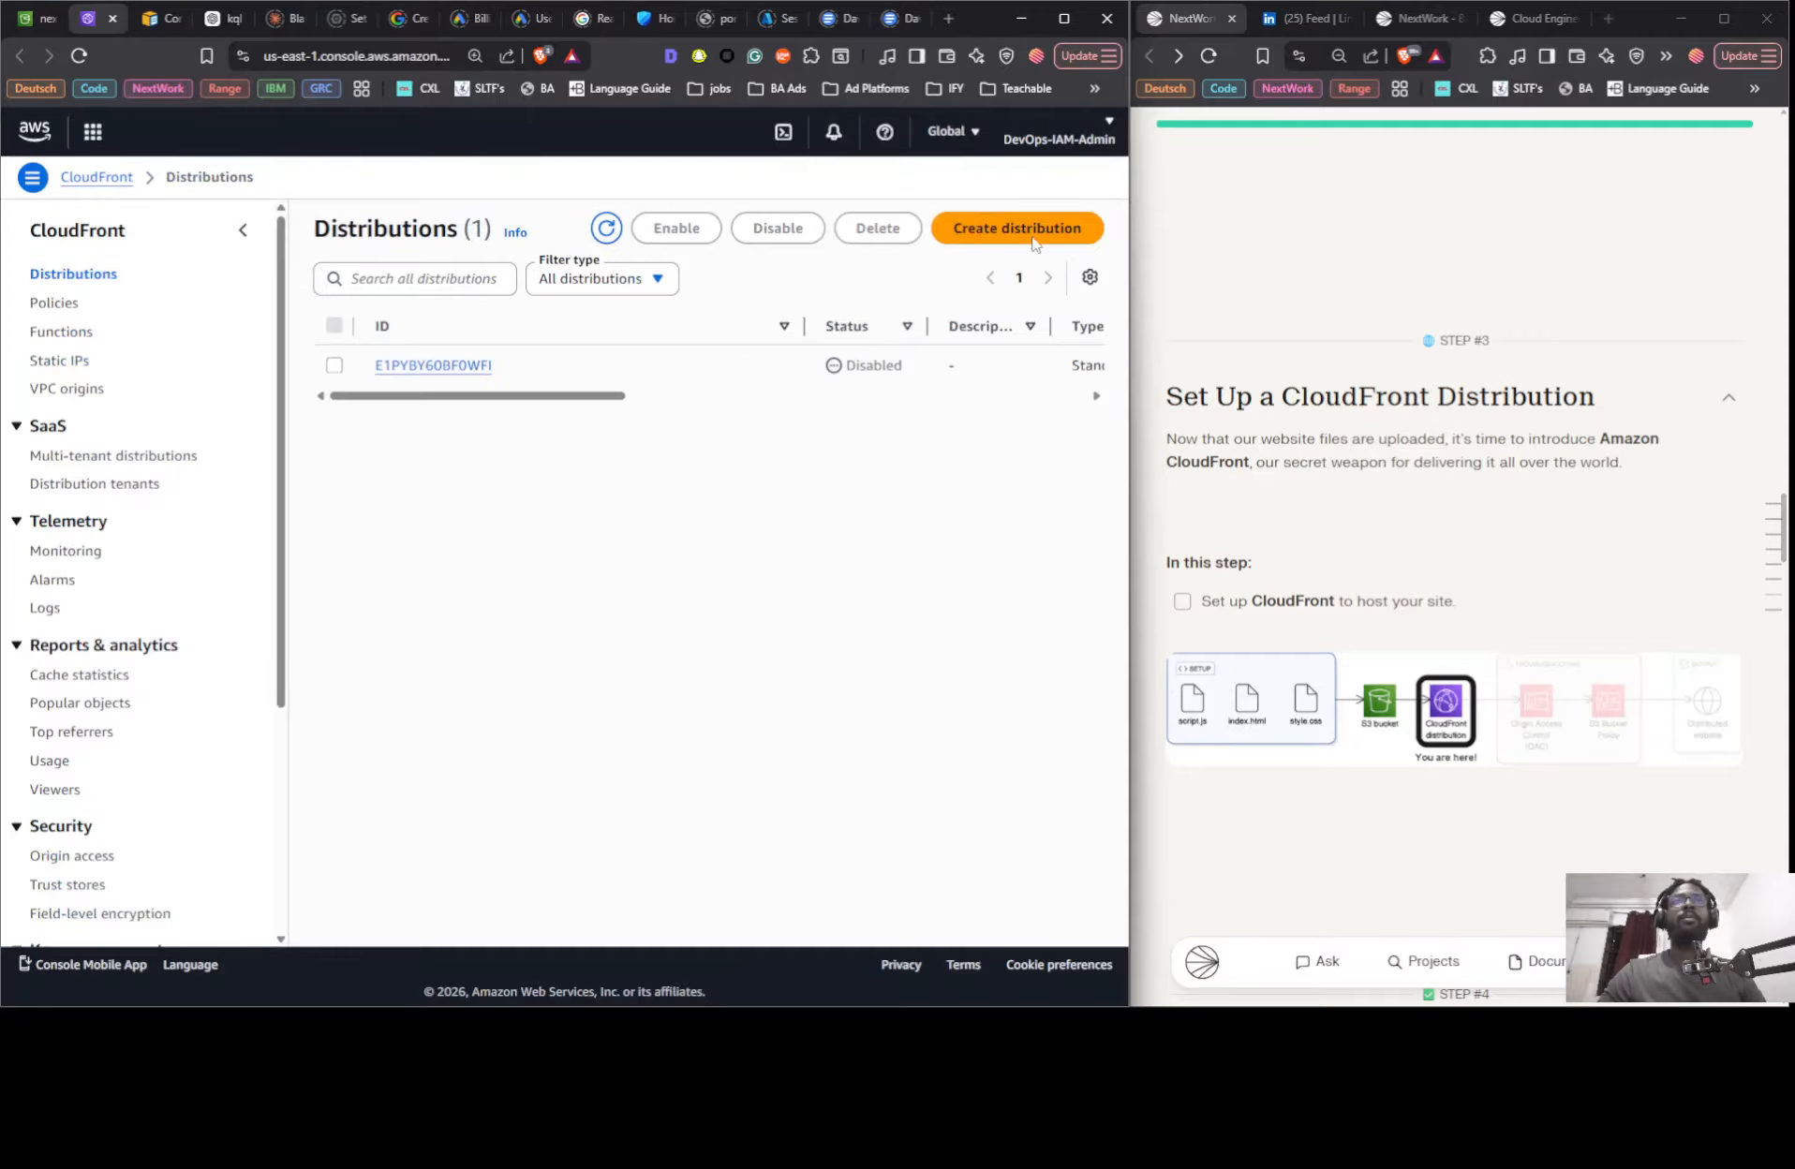
{"action": "left_click", "coordinate": [1003, 238]}
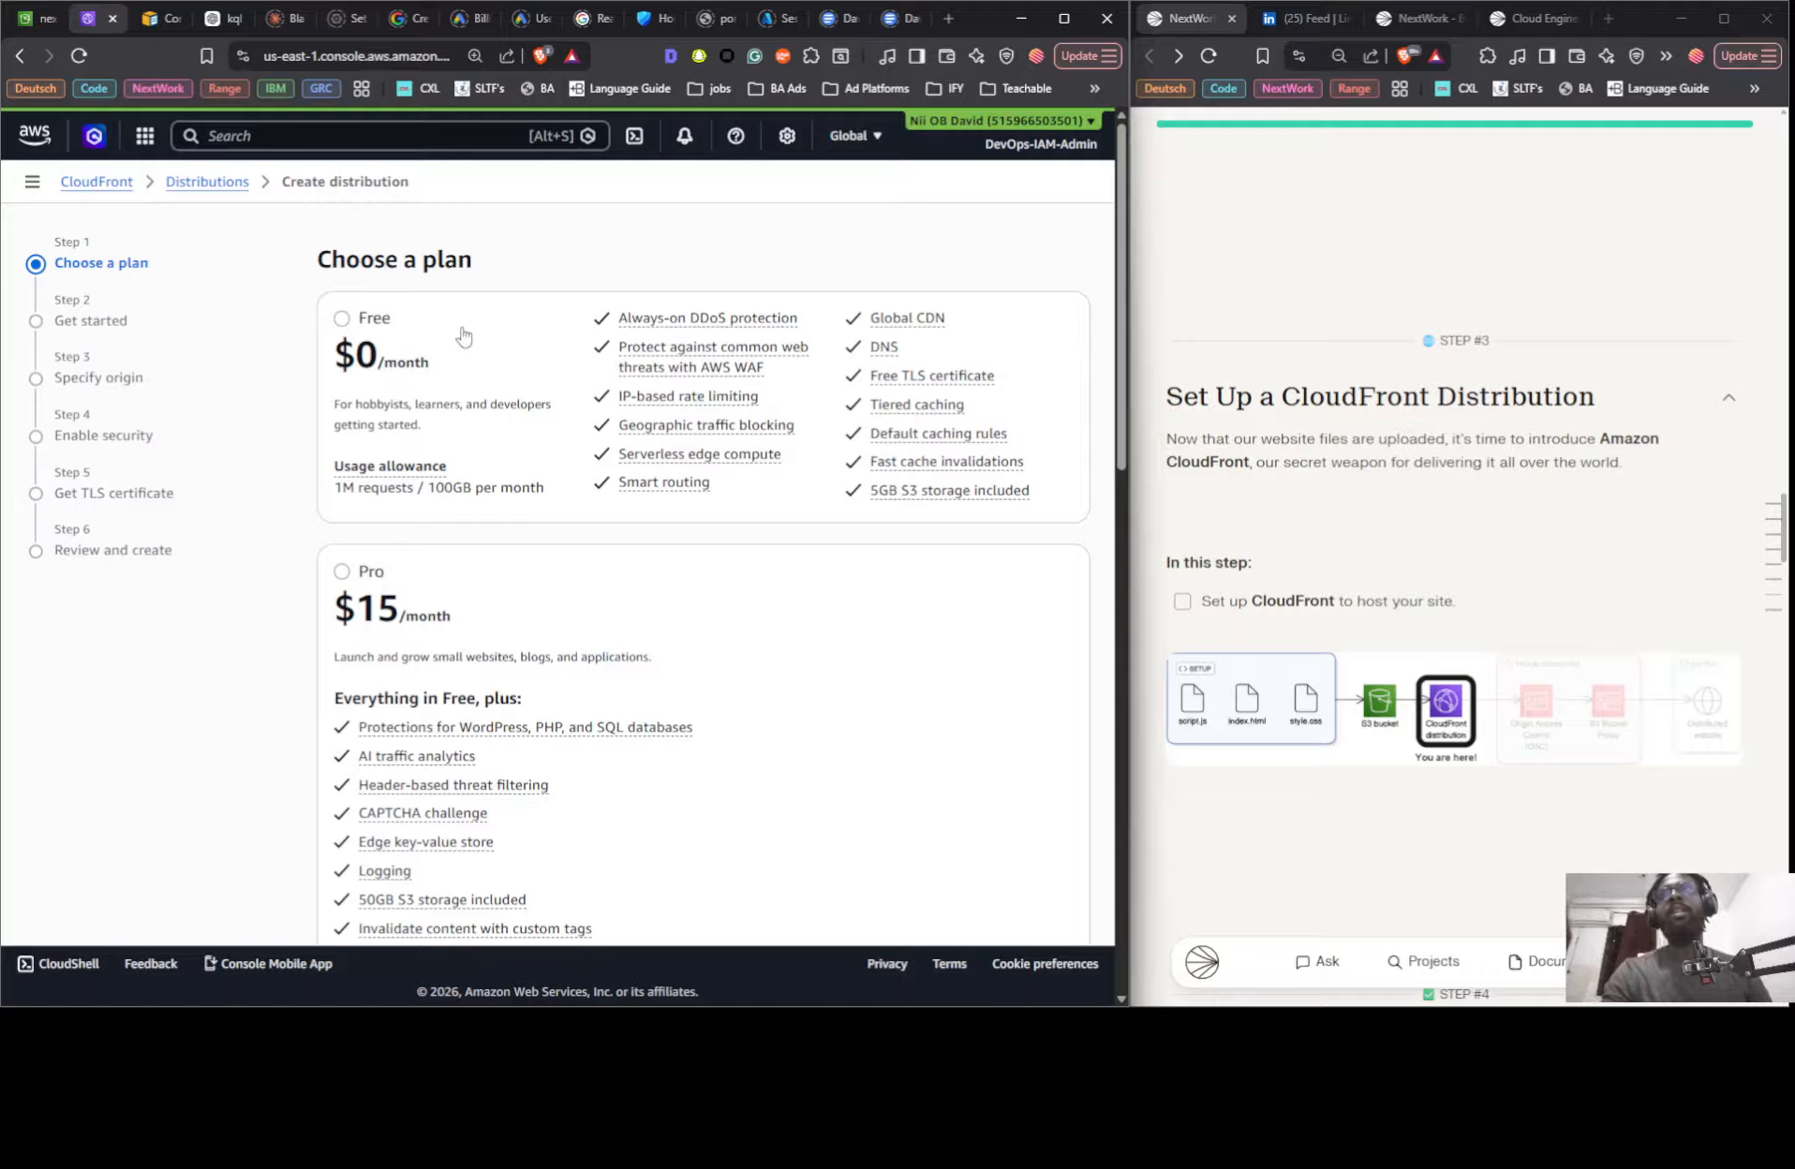
{"action": "left_click", "coordinate": [379, 325]}
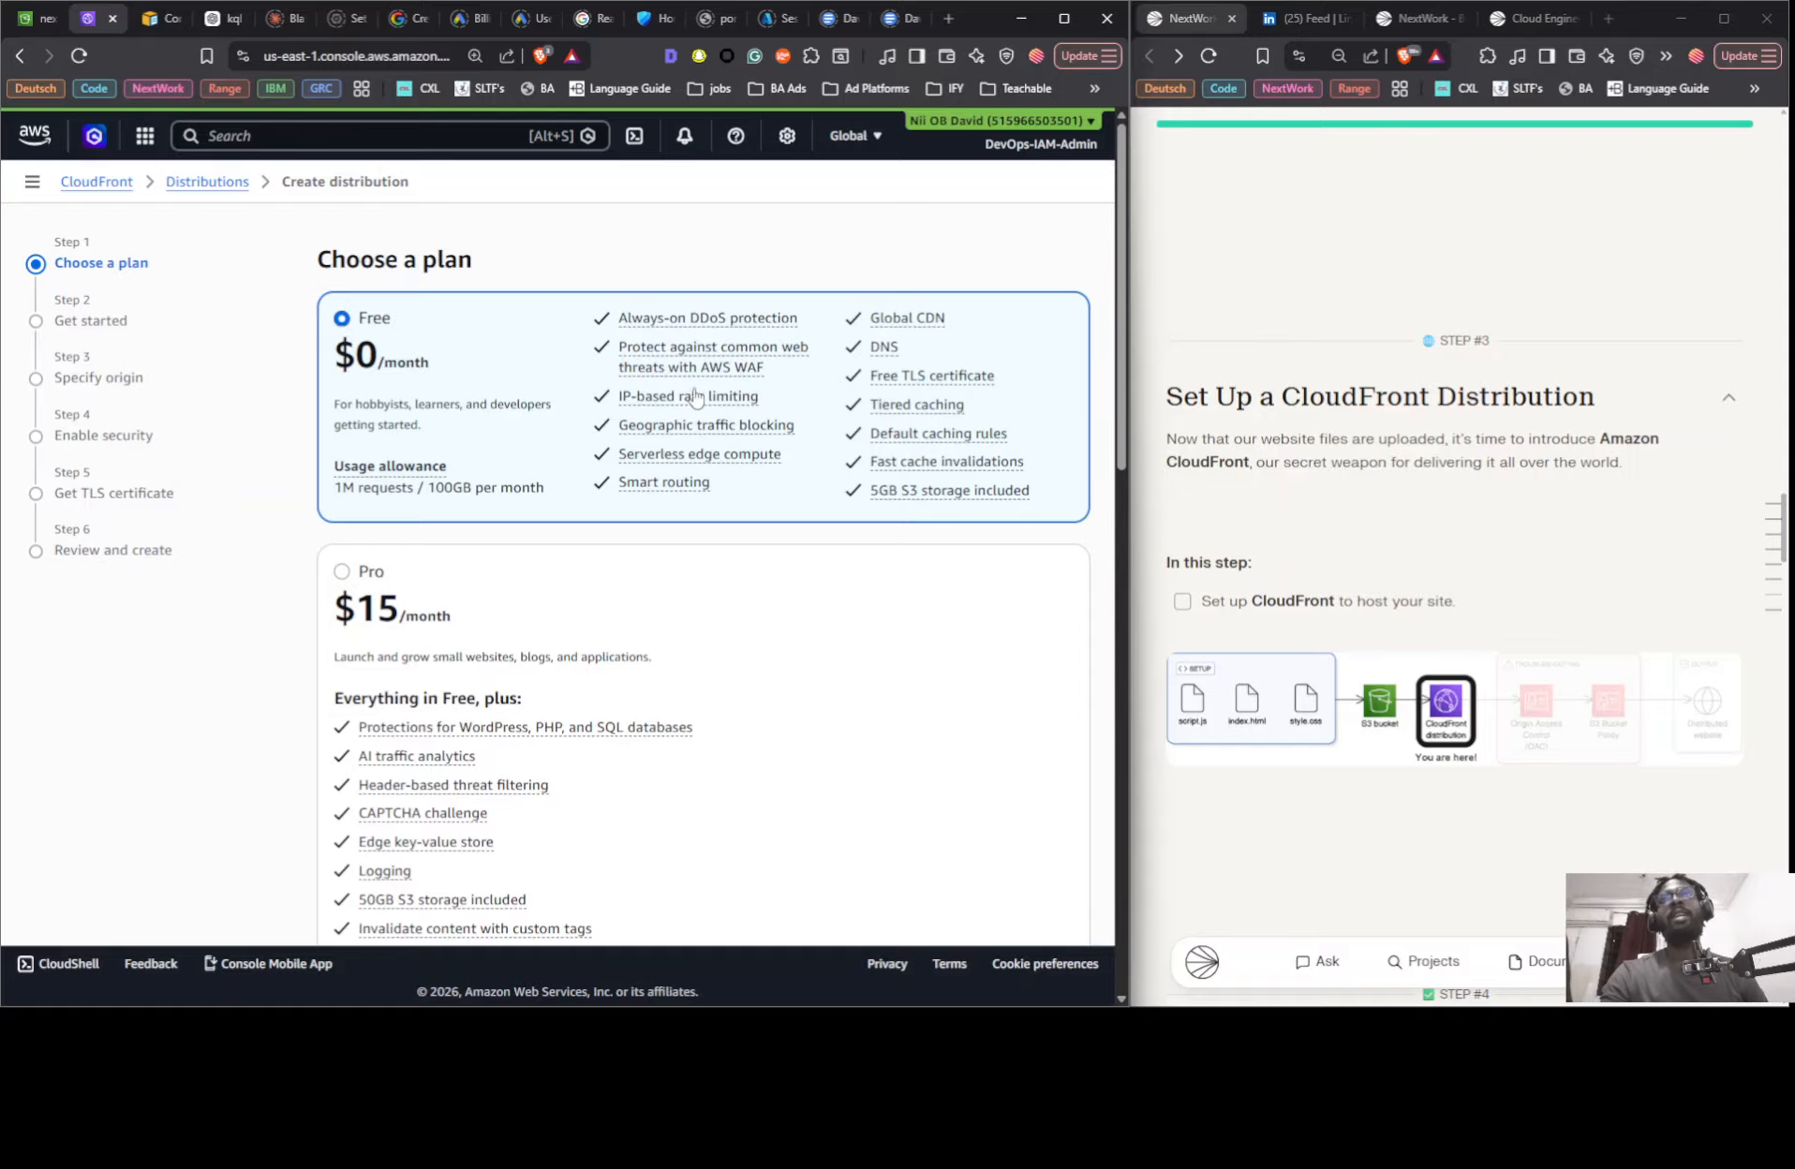
{"action": "scroll", "coordinate": [721, 412], "scroll_direction": "down", "scroll_amount": 12}
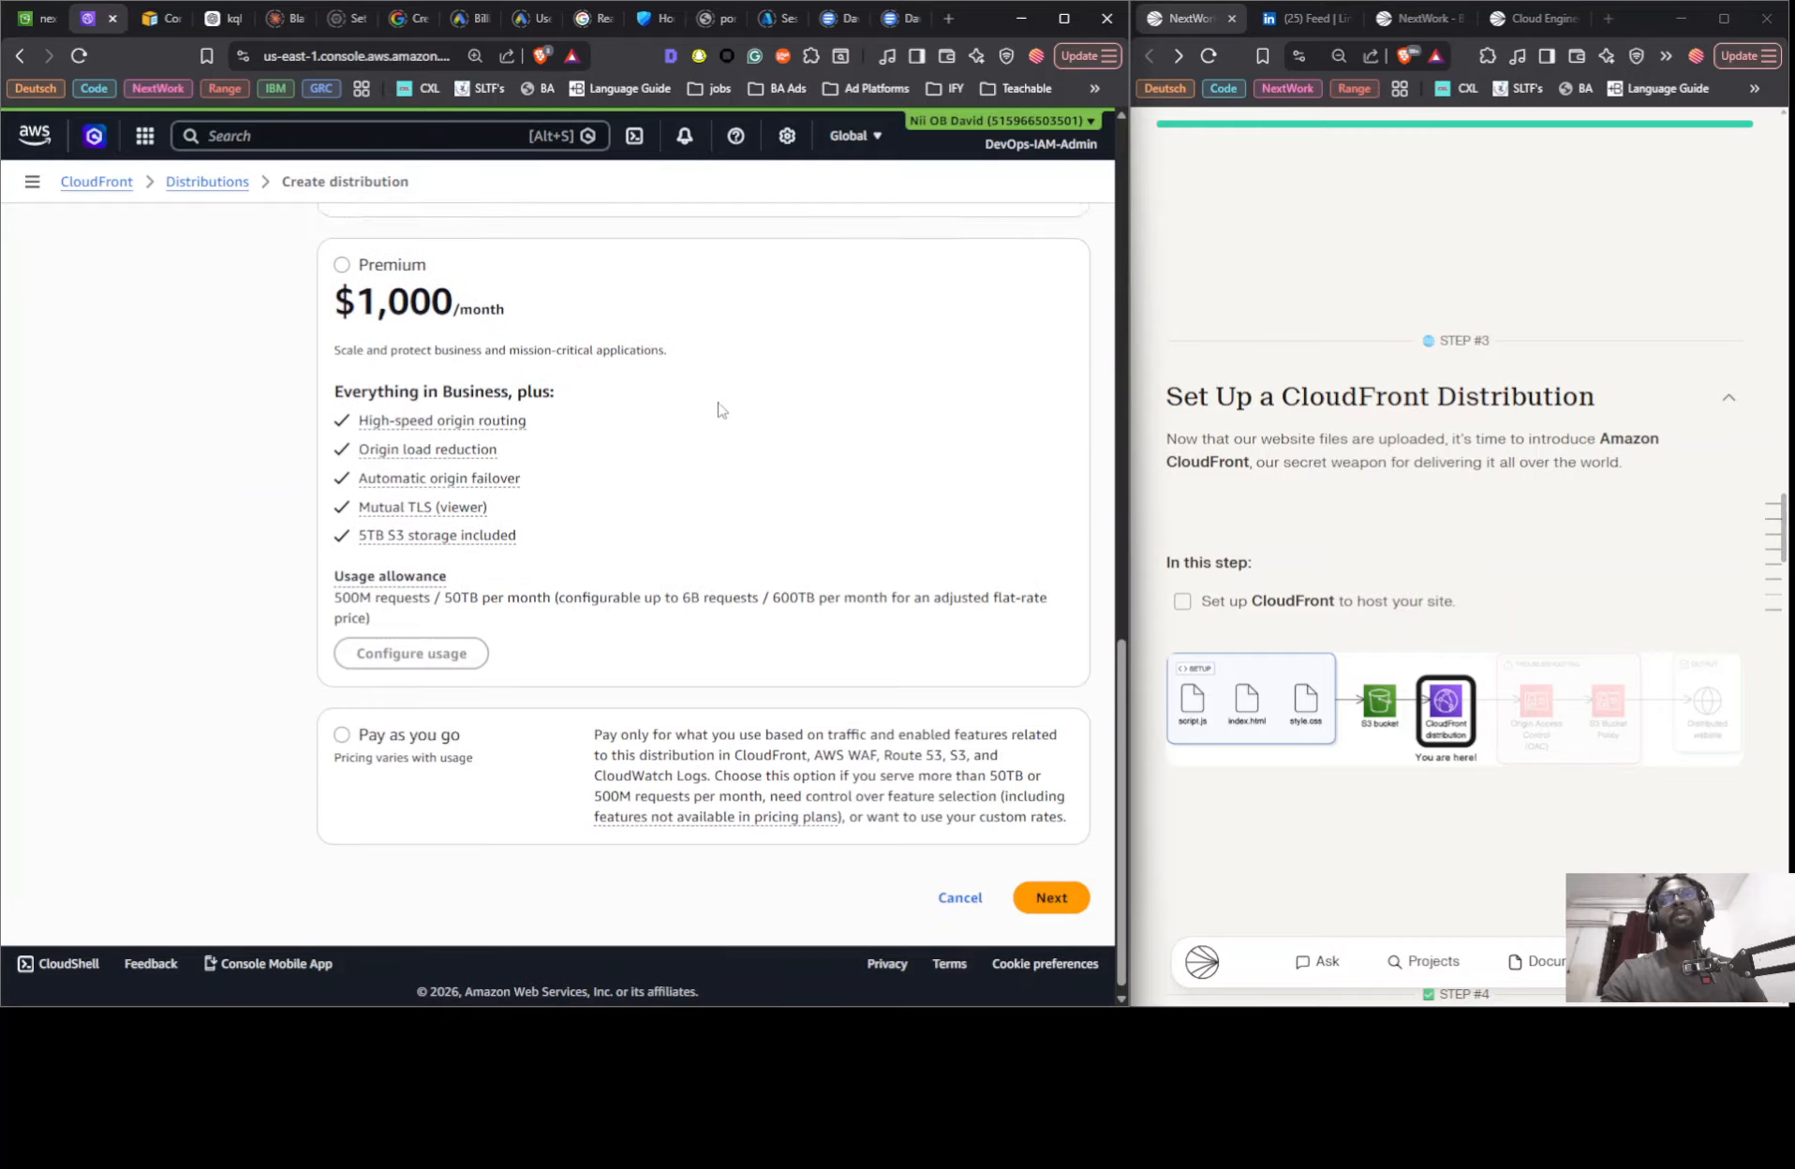
{"action": "left_click", "coordinate": [1051, 888]}
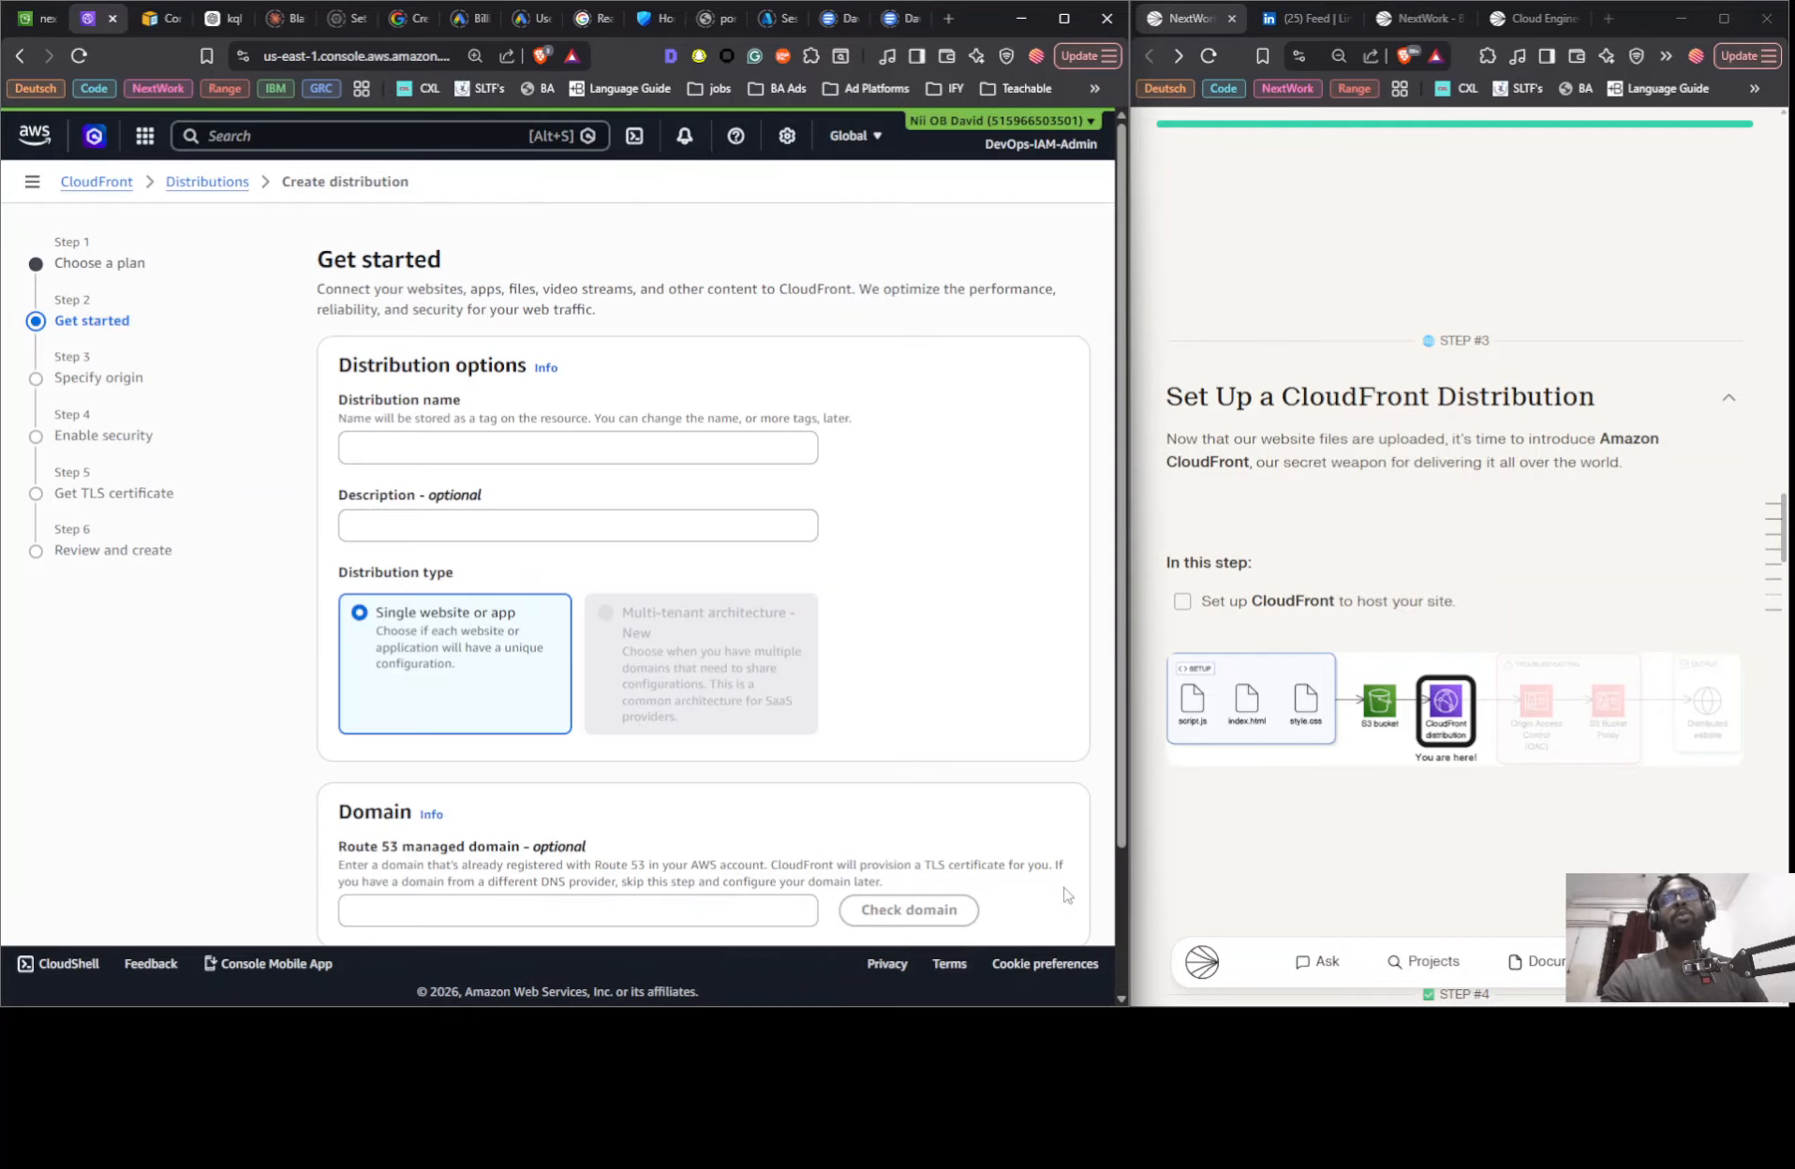
- Name the distribution nextwork-three-tier-nii-123, keep the single website or app type and continue to the origin settings
{"action": "left_click", "coordinate": [497, 440]}
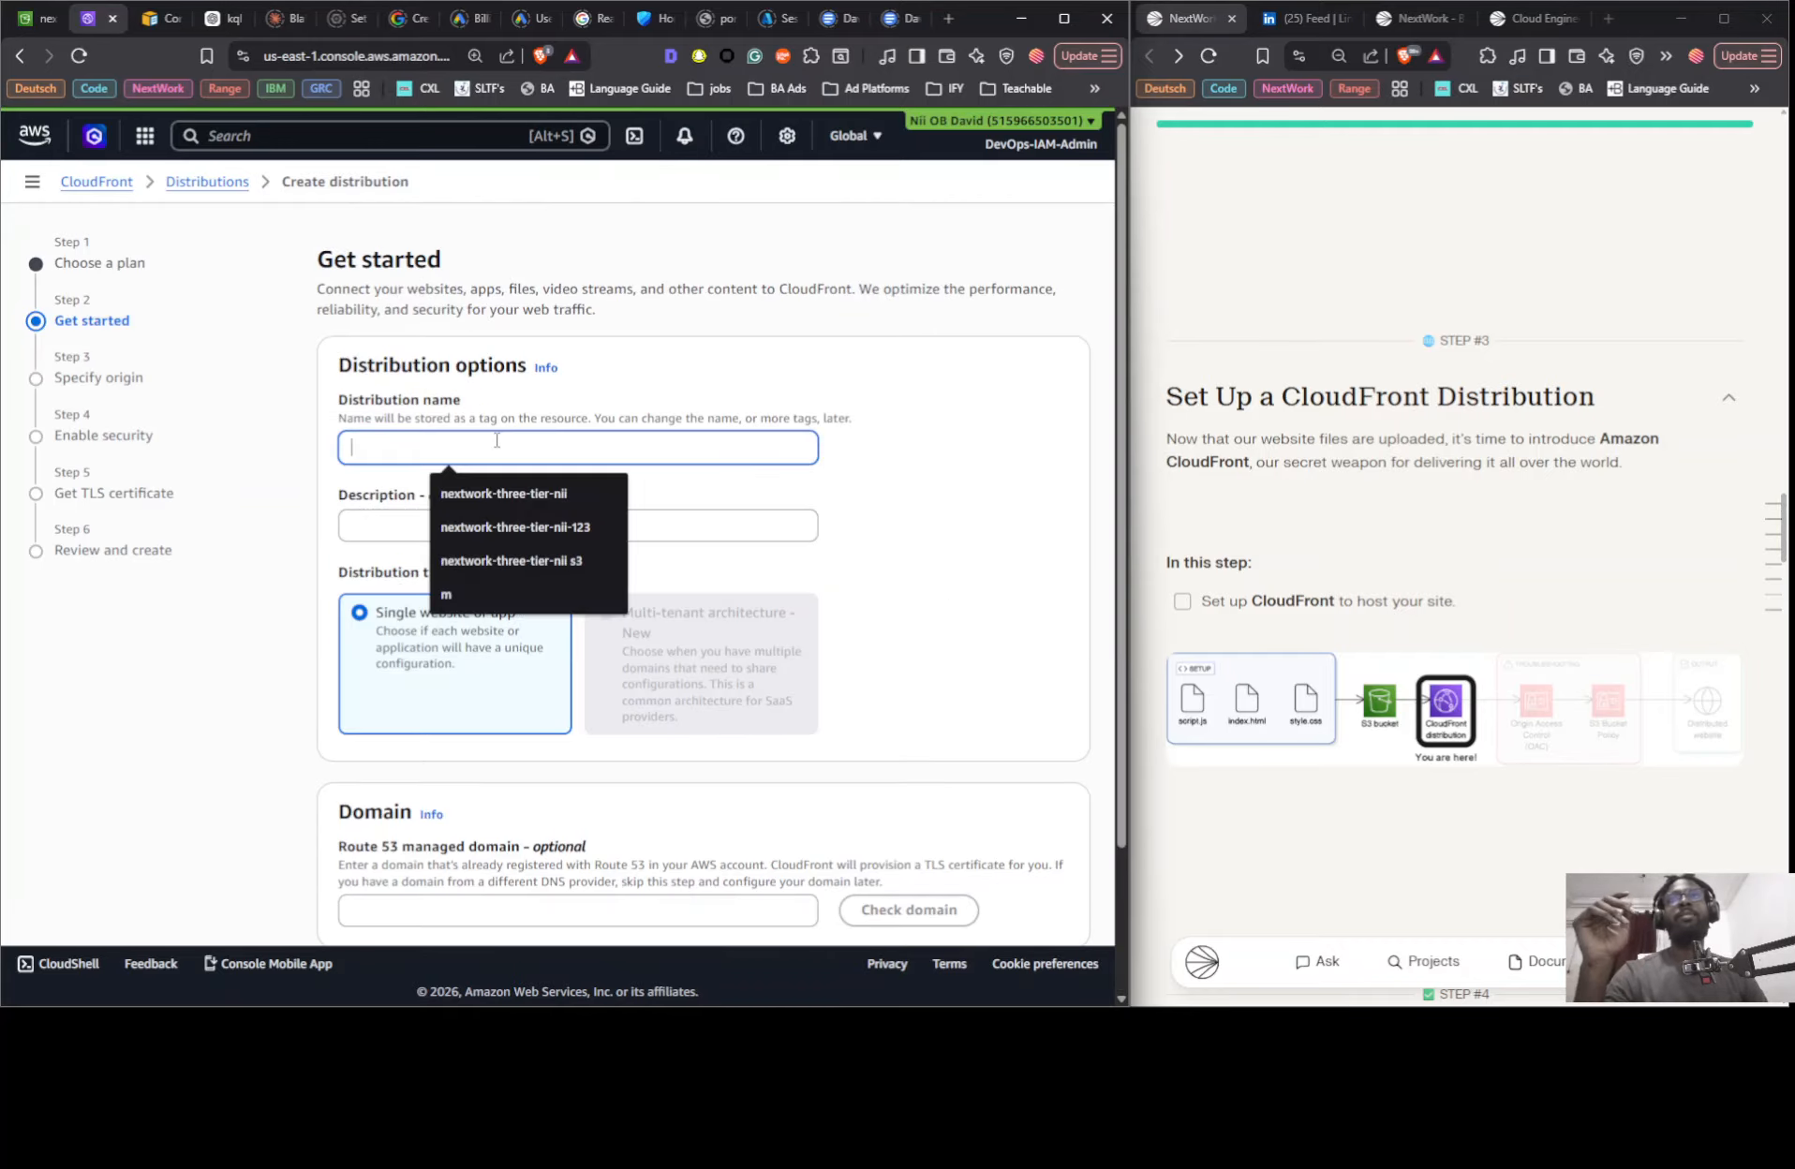
{"action": "left_click", "coordinate": [525, 520]}
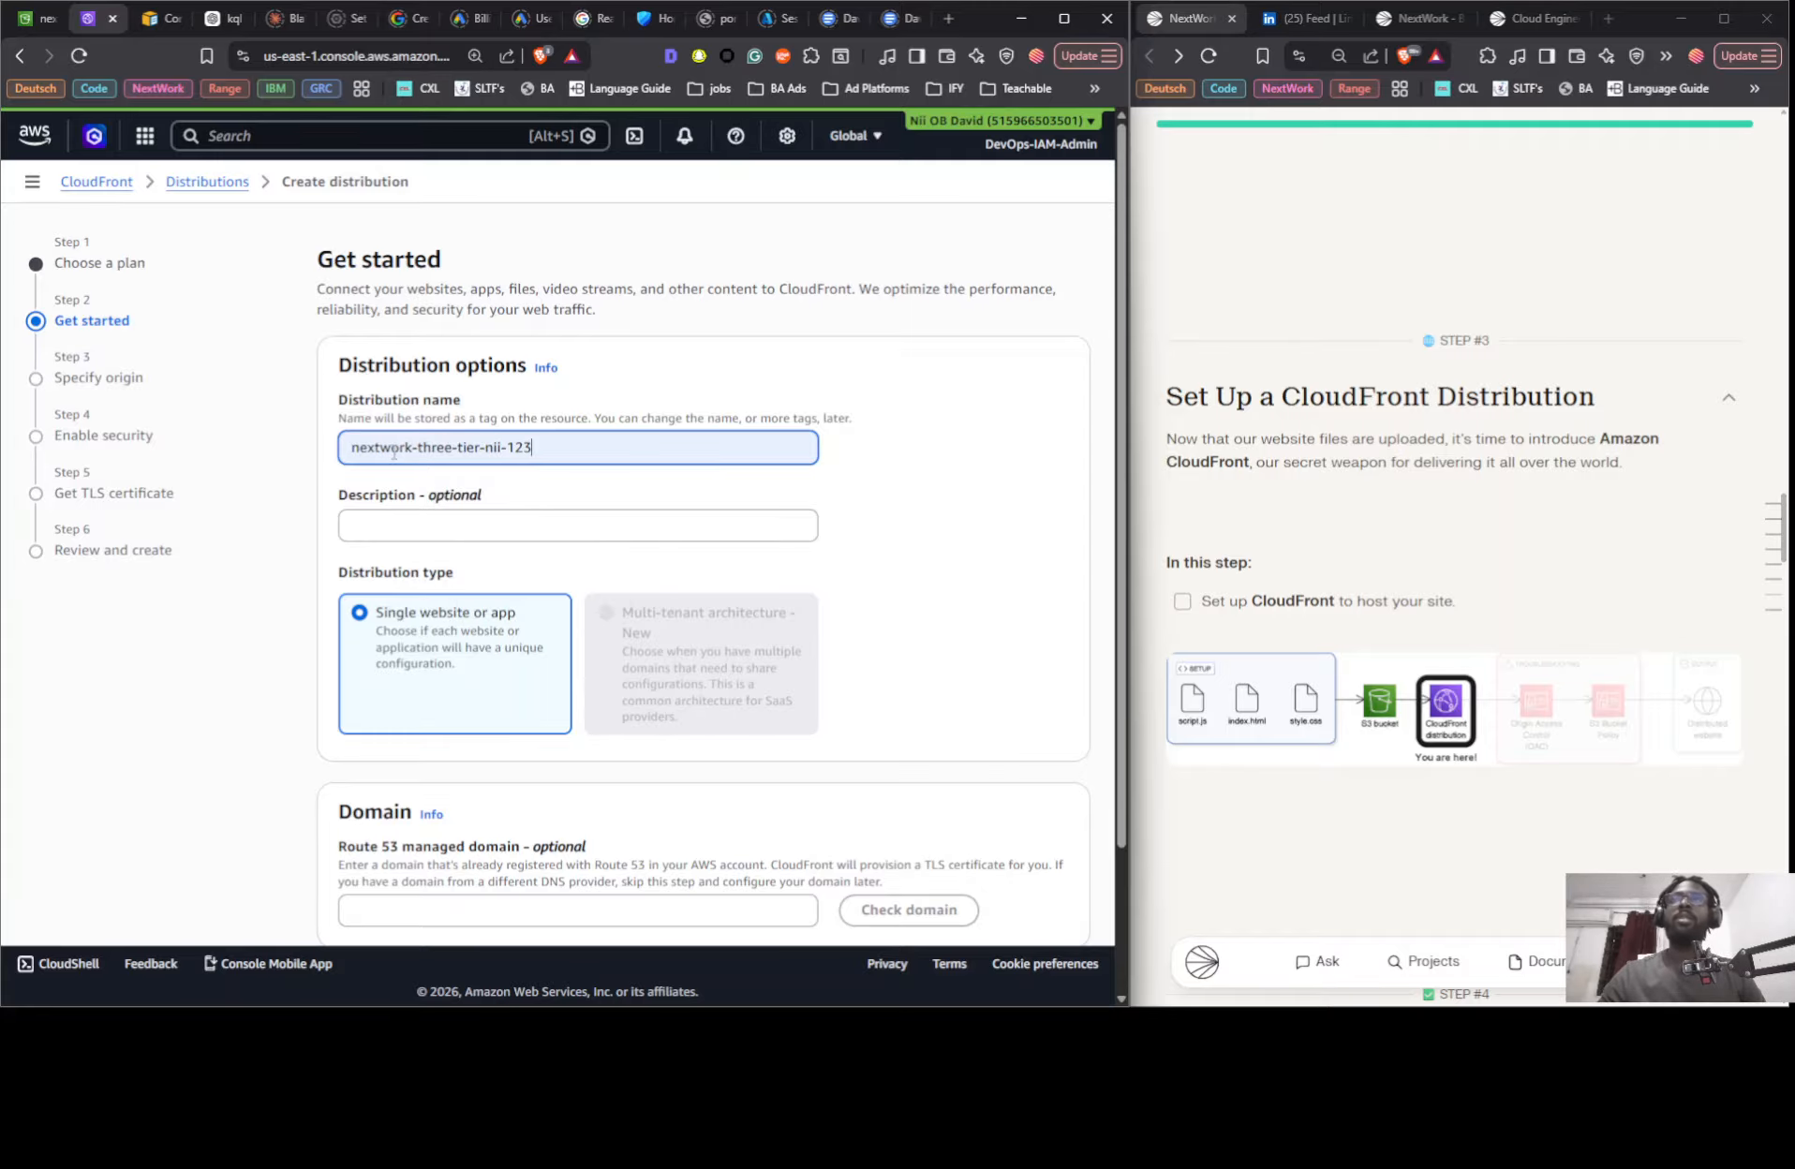
{"action": "scroll", "coordinate": [517, 514], "scroll_direction": "down", "scroll_amount": 2}
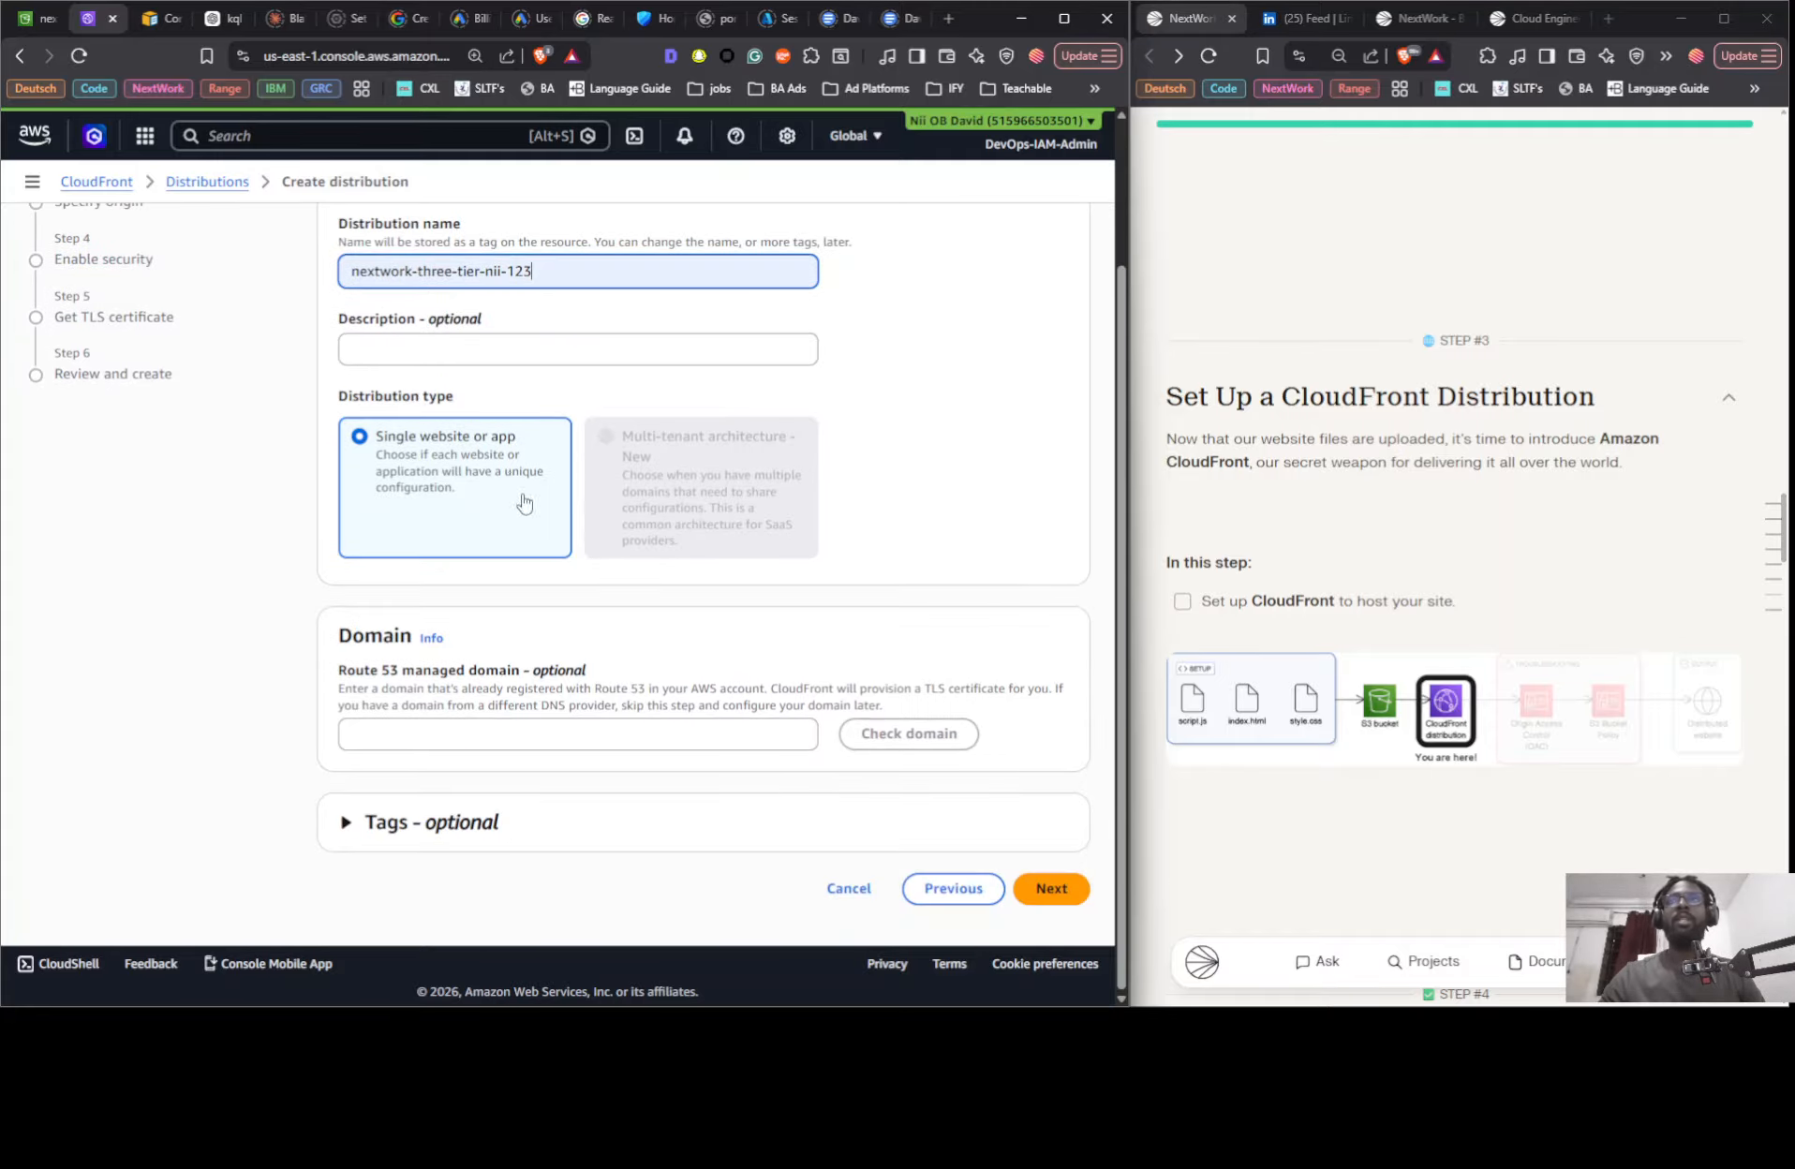
{"action": "left_click", "coordinate": [1042, 908]}
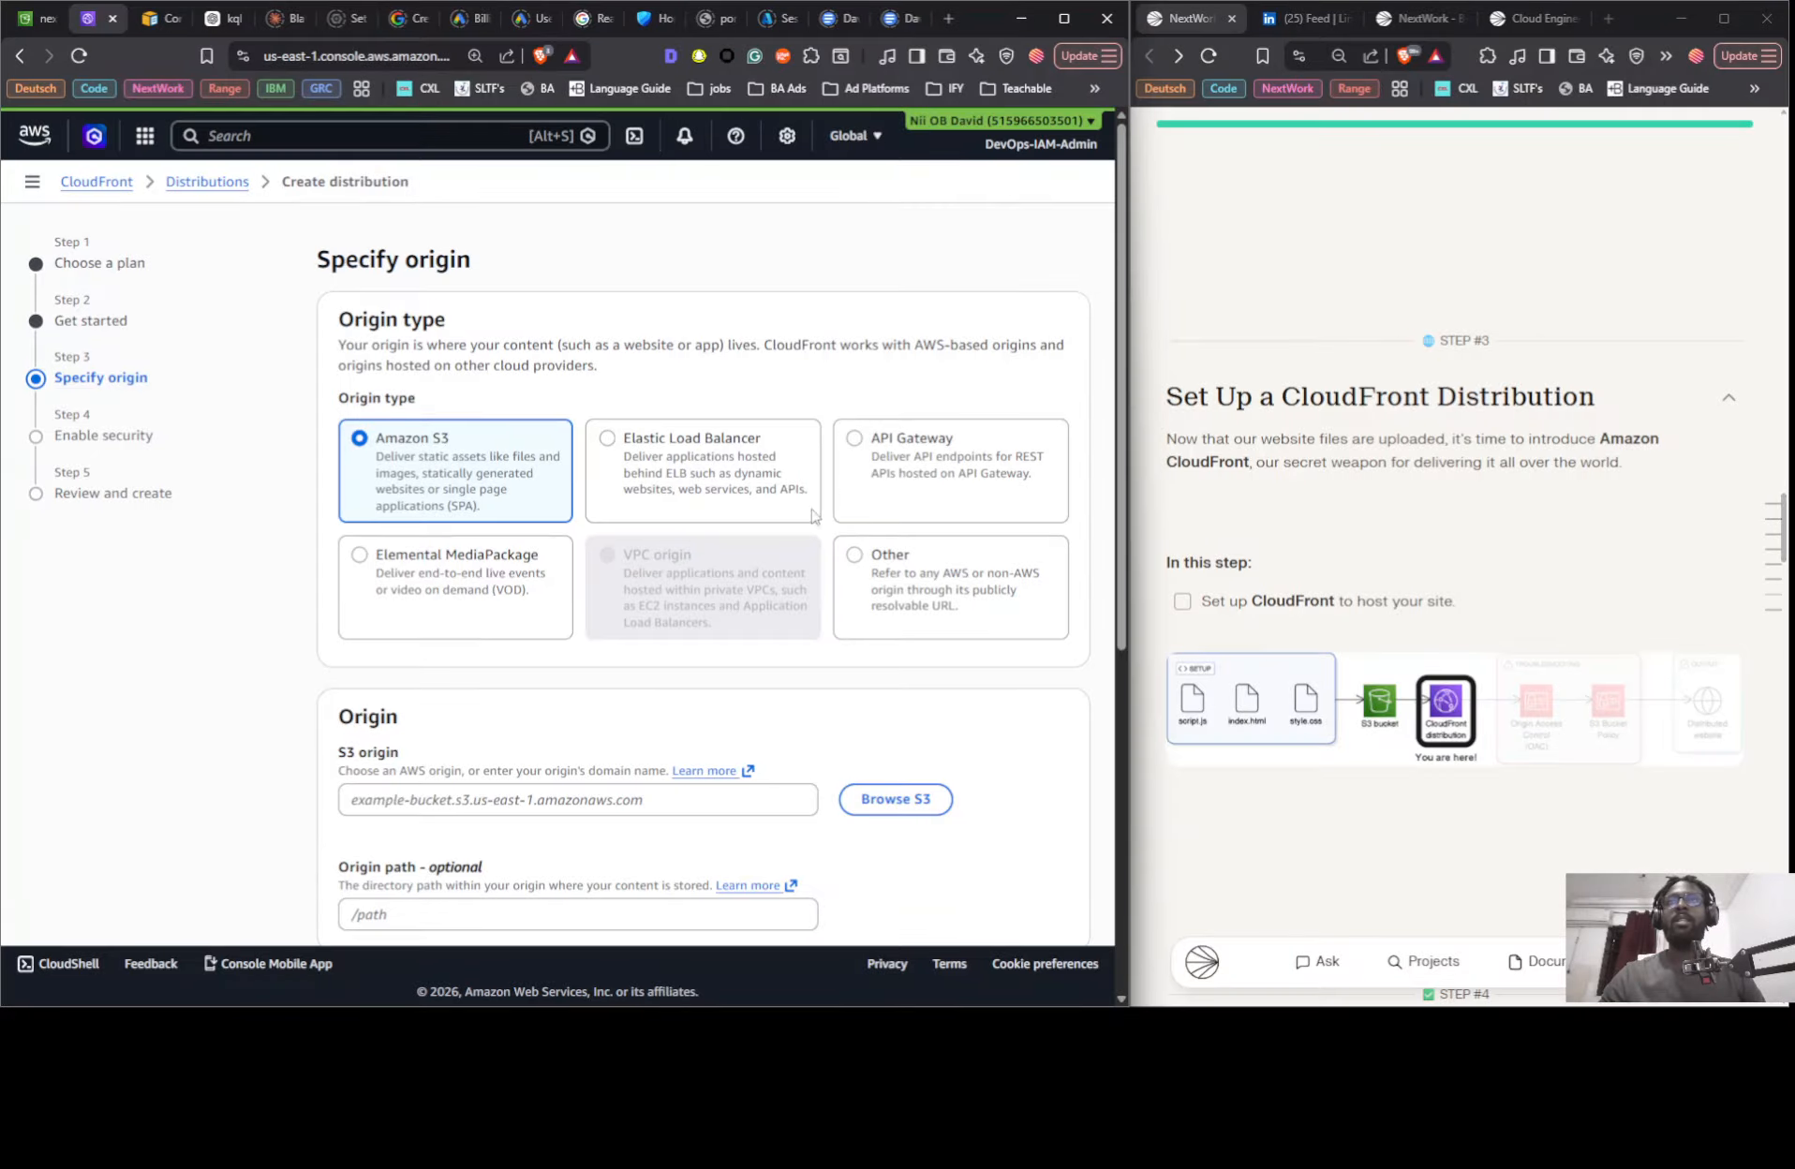
- Choose the S3 bucket nextwork-three-tier-nii as the origin, keeping private bucket access and the recommended origin and cache settings
{"action": "scroll", "coordinate": [806, 507], "scroll_direction": "down", "scroll_amount": 5}
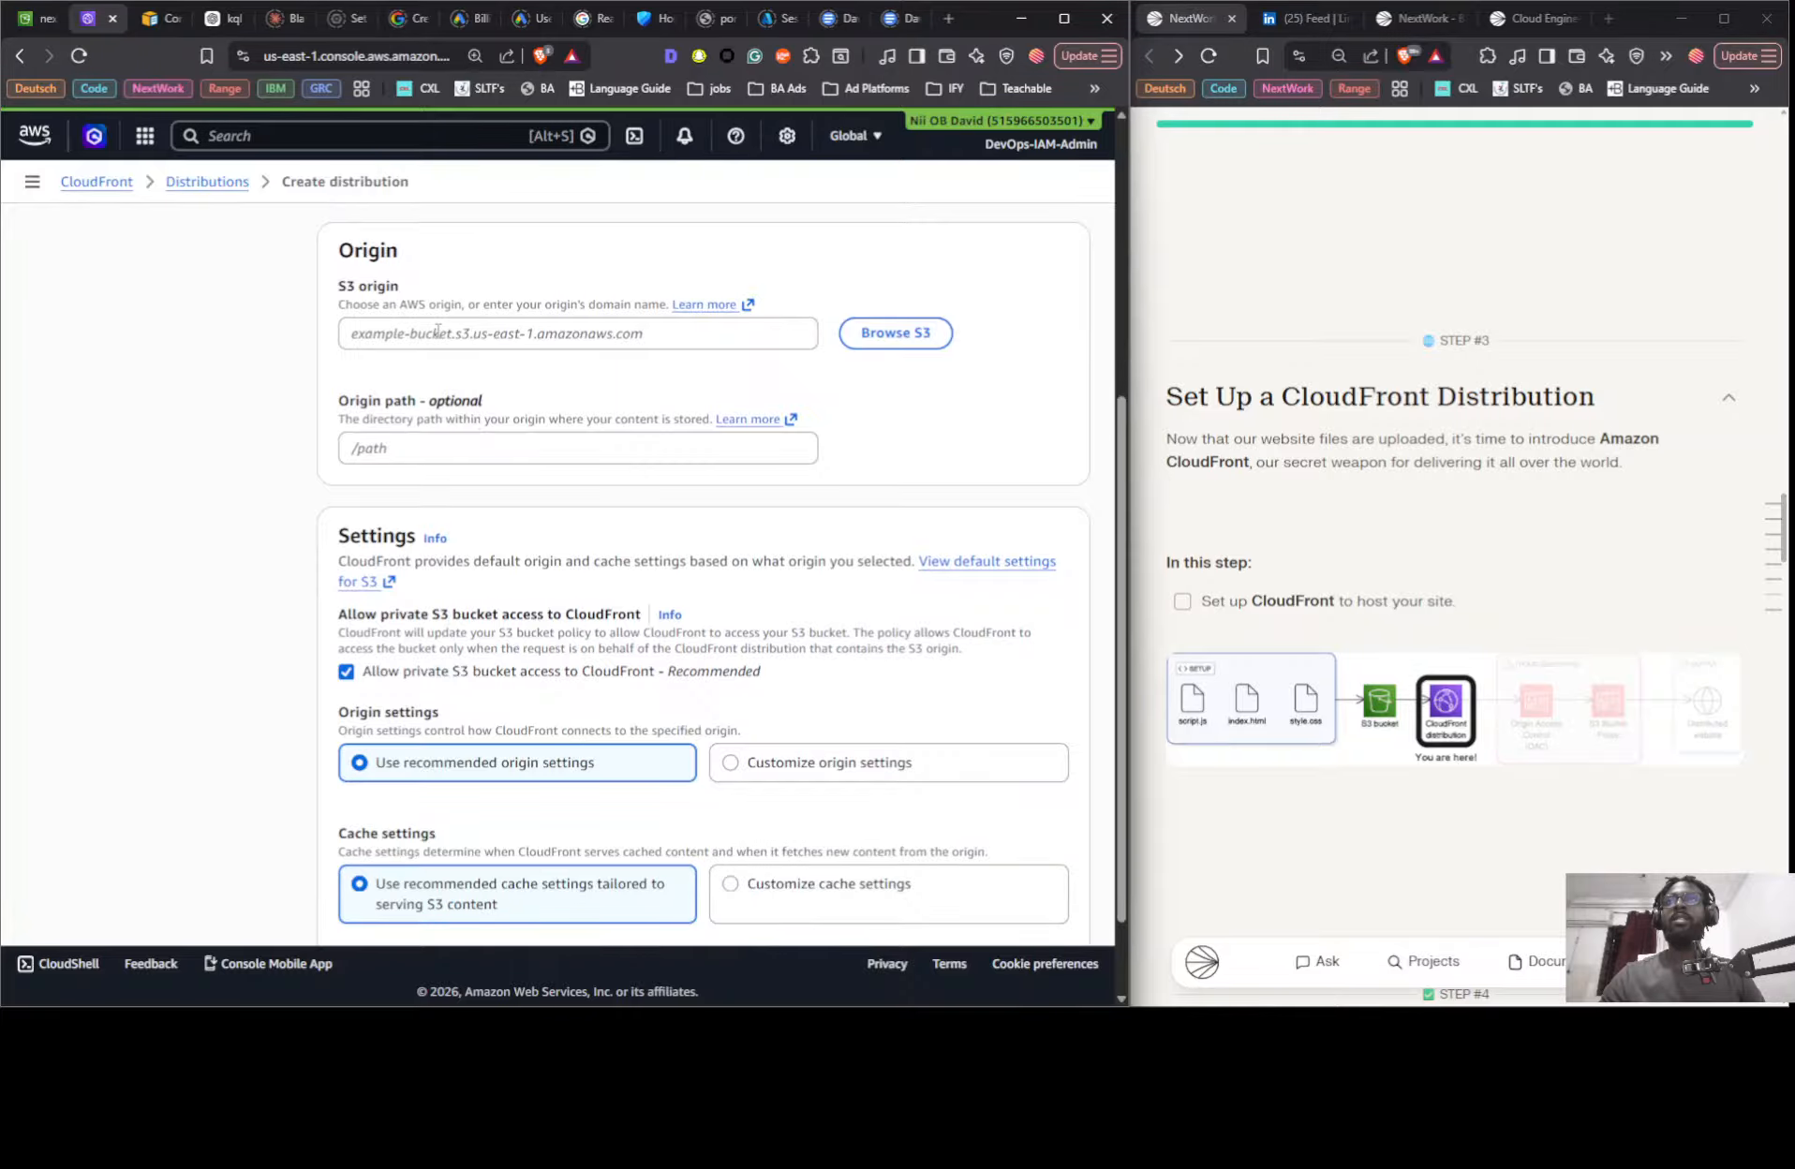
{"action": "left_click", "coordinate": [634, 328]}
{"action": "left_click", "coordinate": [895, 334]}
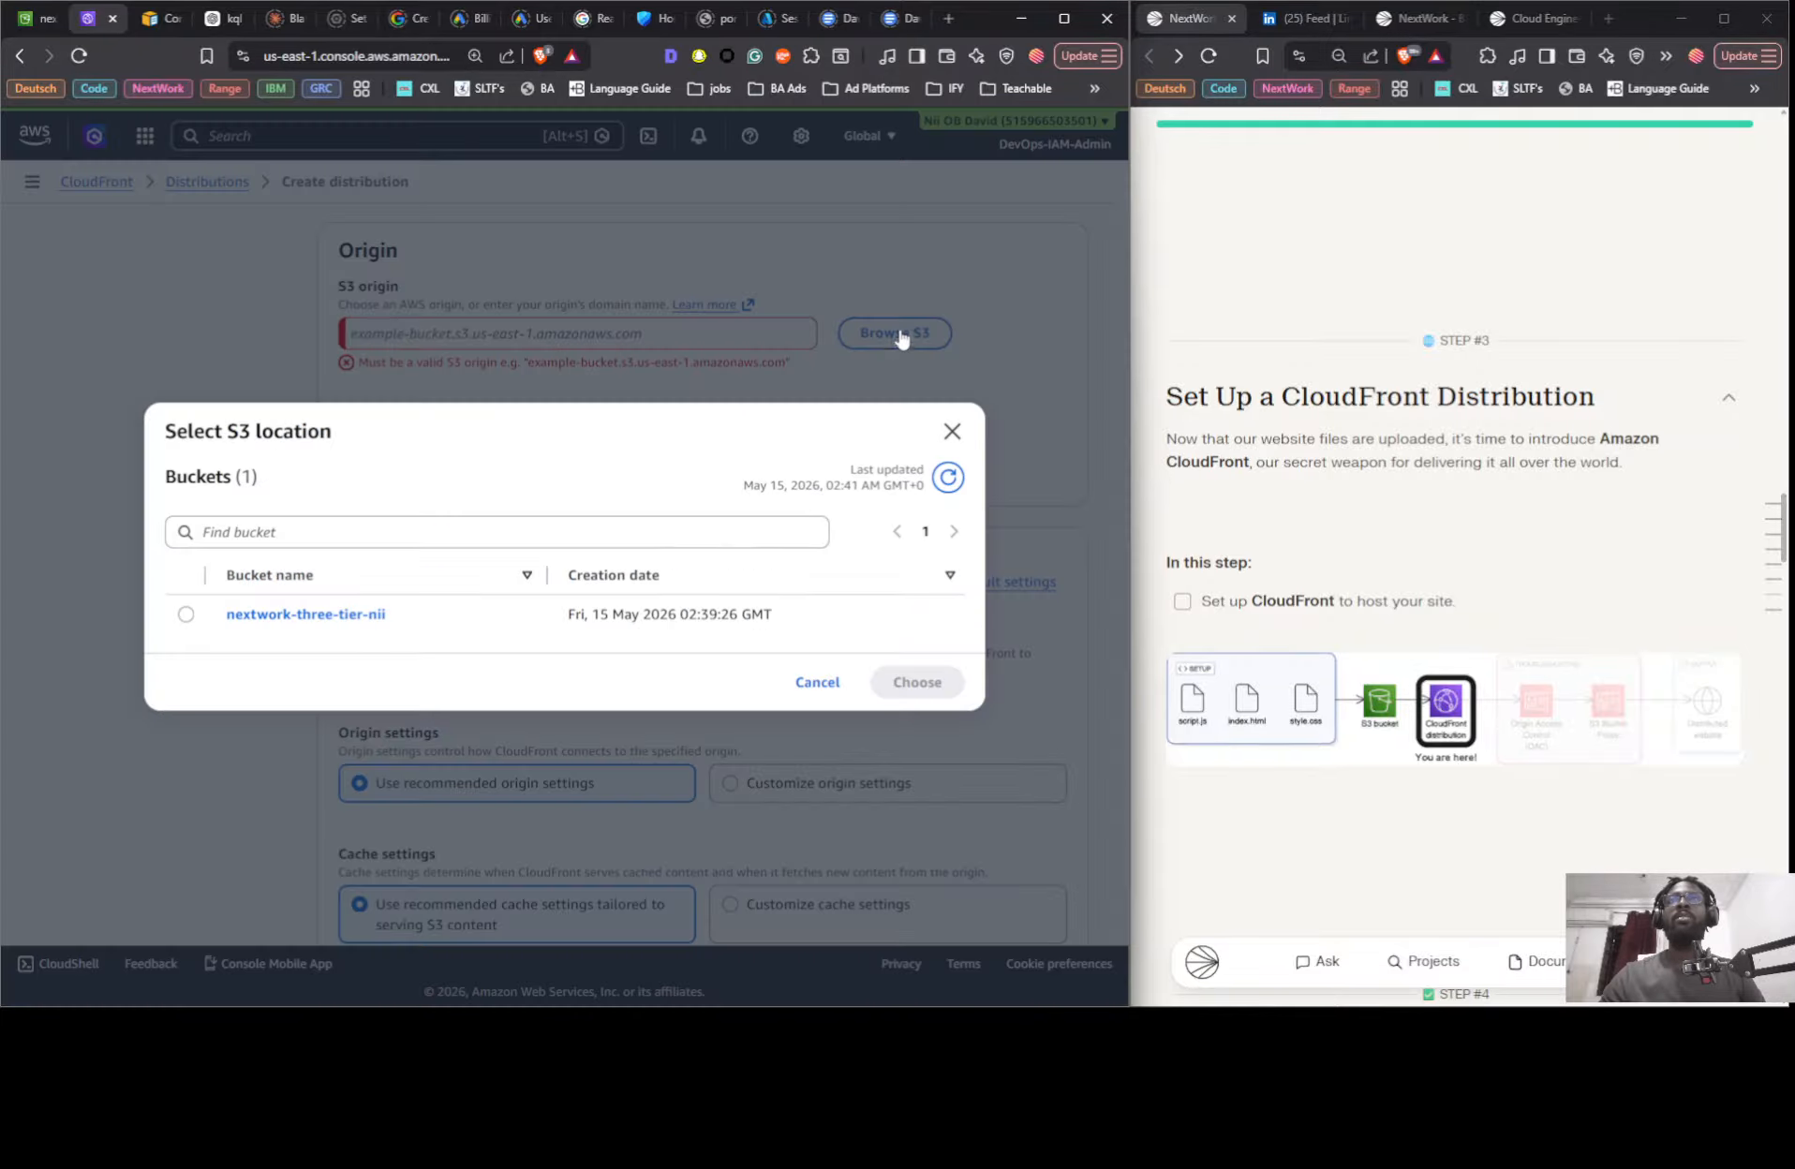
{"action": "left_click", "coordinate": [186, 615]}
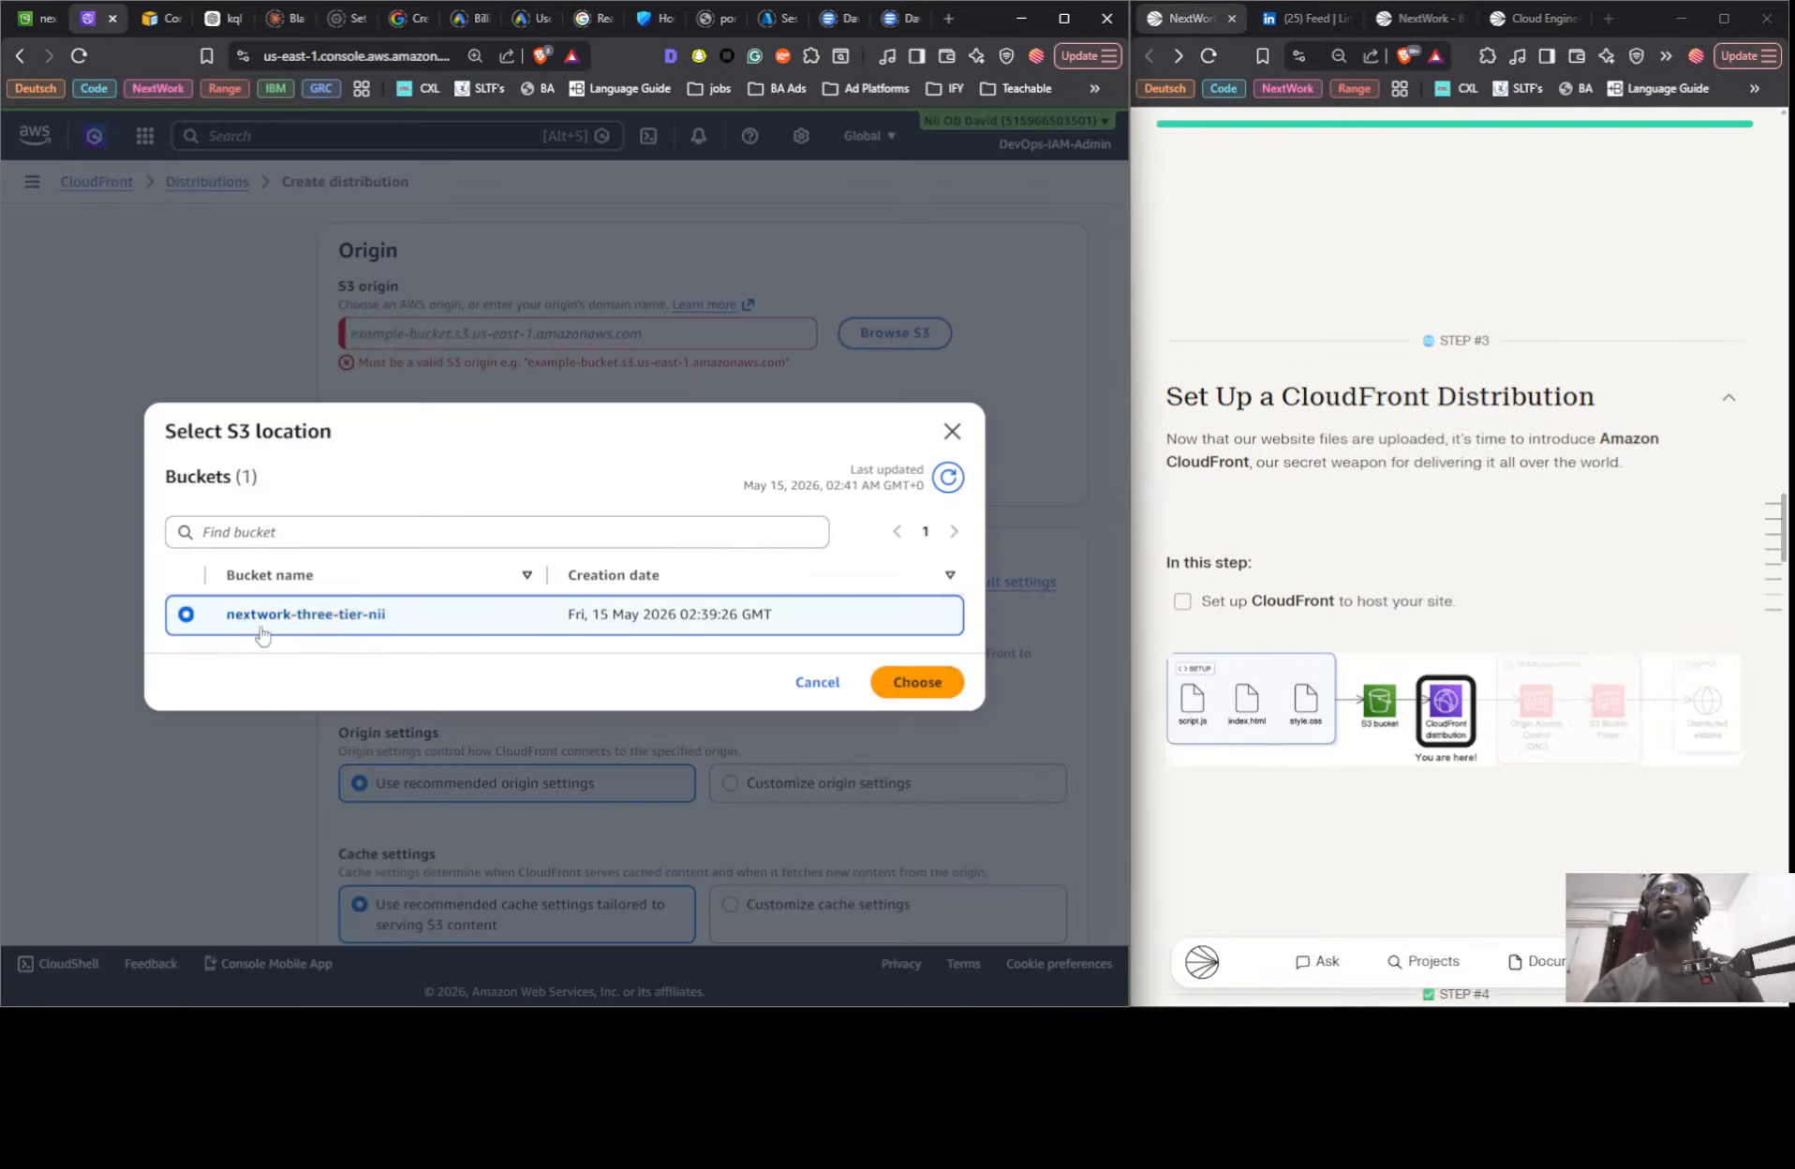
{"action": "left_click", "coordinate": [907, 682]}
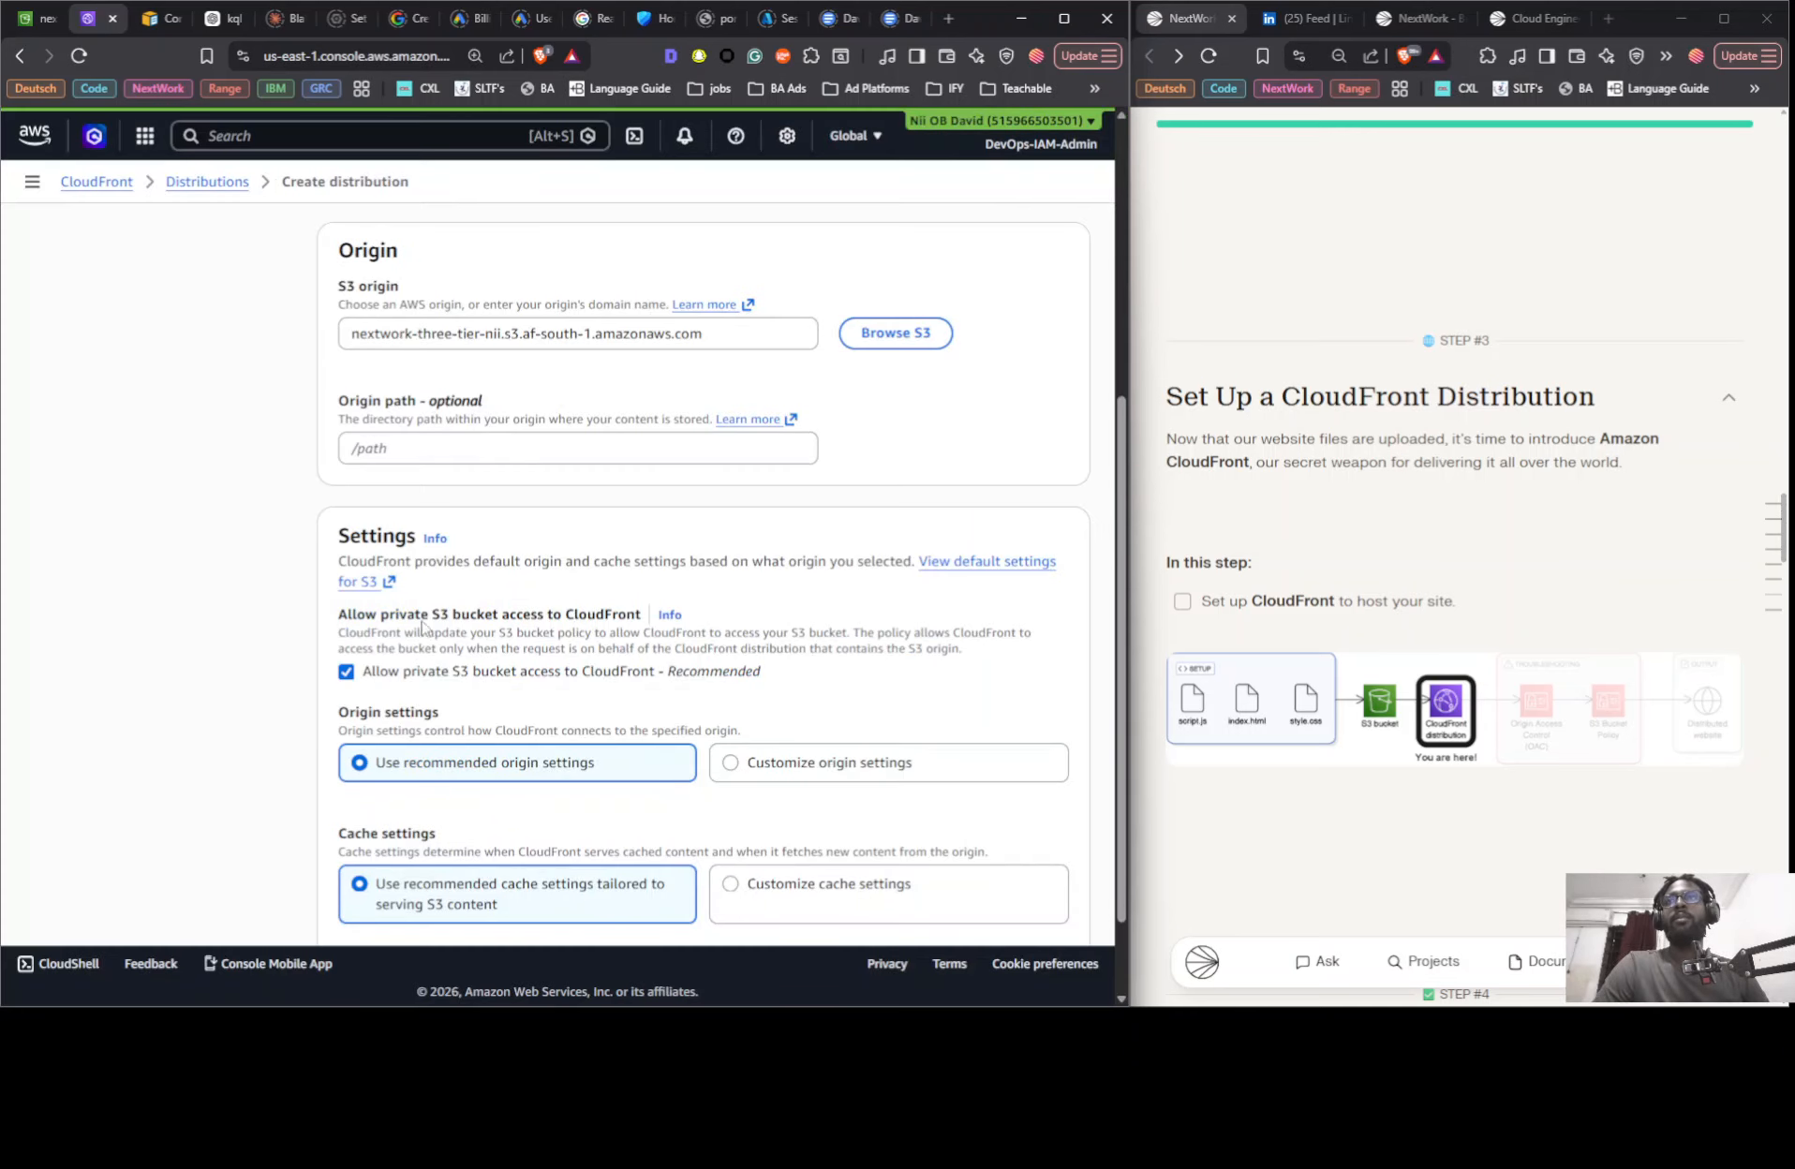
{"action": "scroll", "coordinate": [422, 628], "scroll_direction": "down", "scroll_amount": 1}
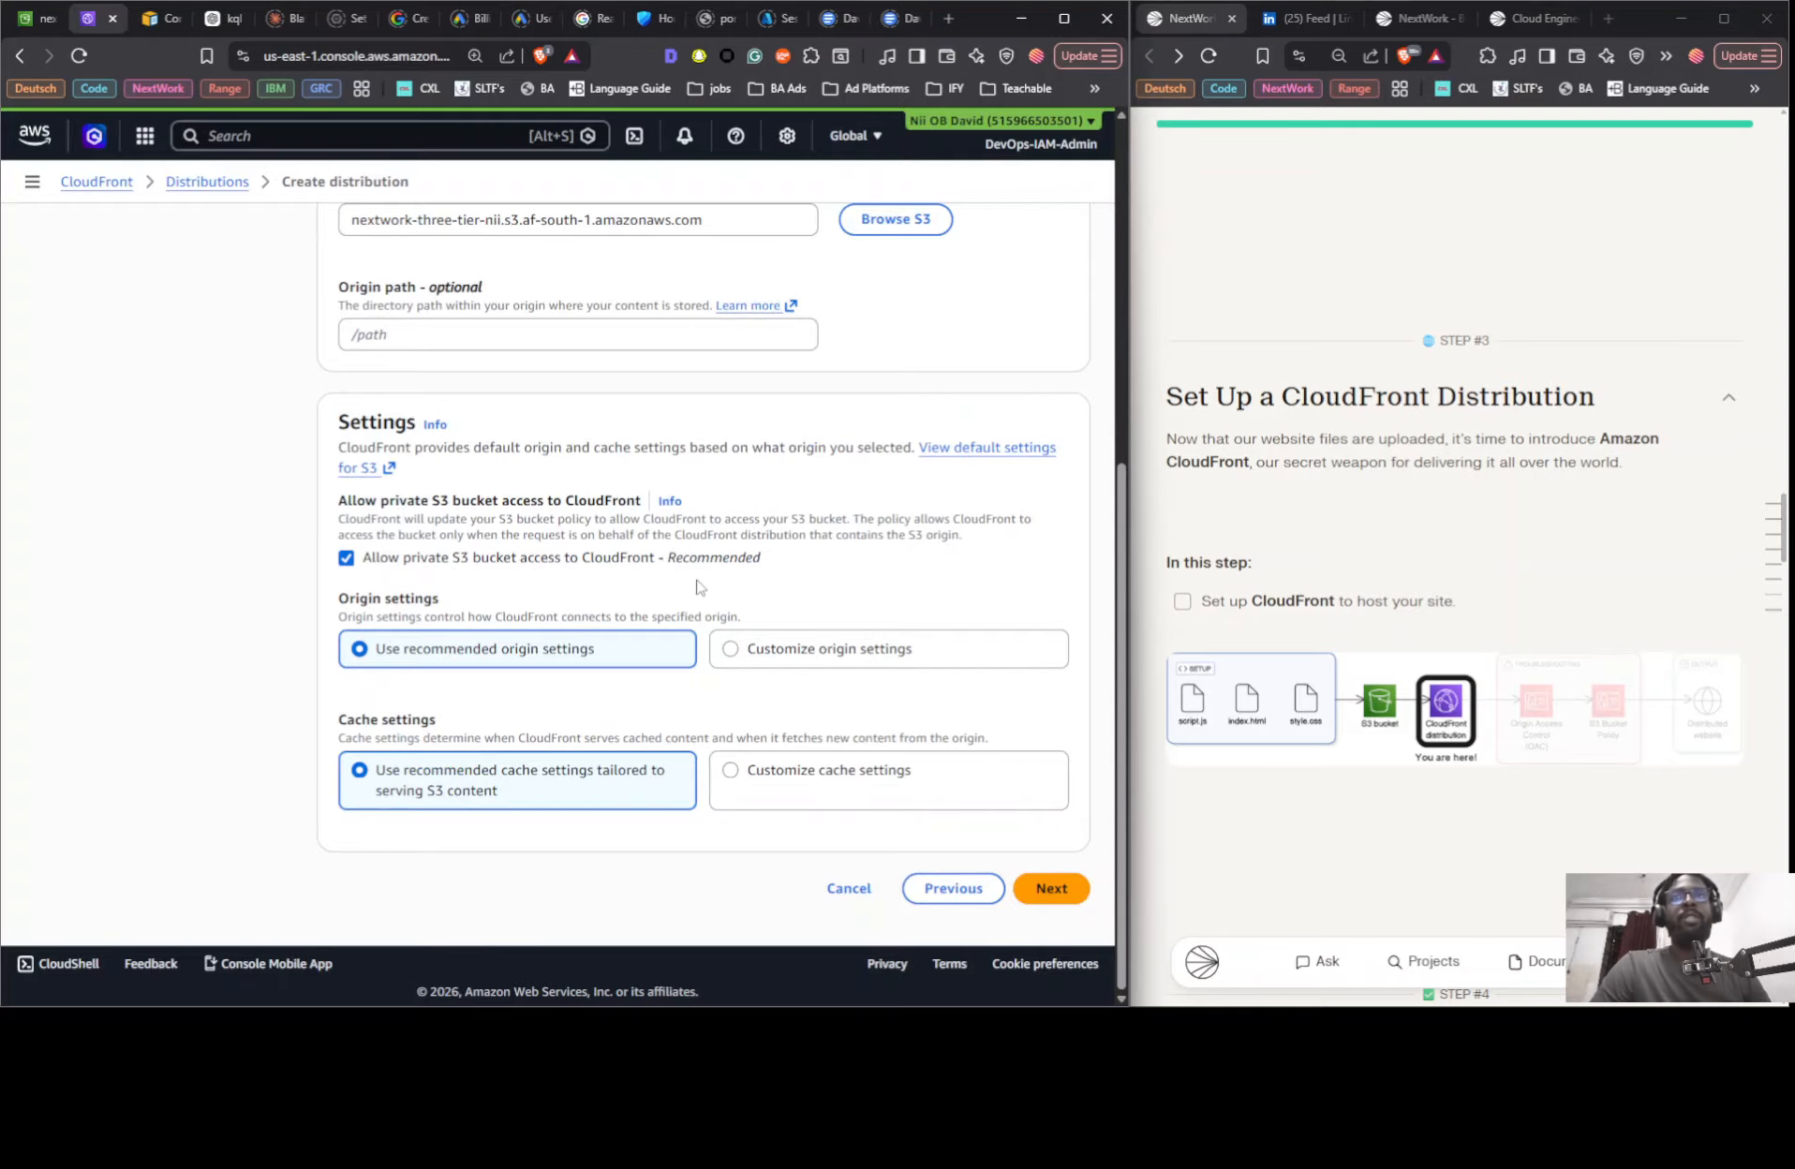
{"action": "left_click", "coordinate": [1051, 888]}
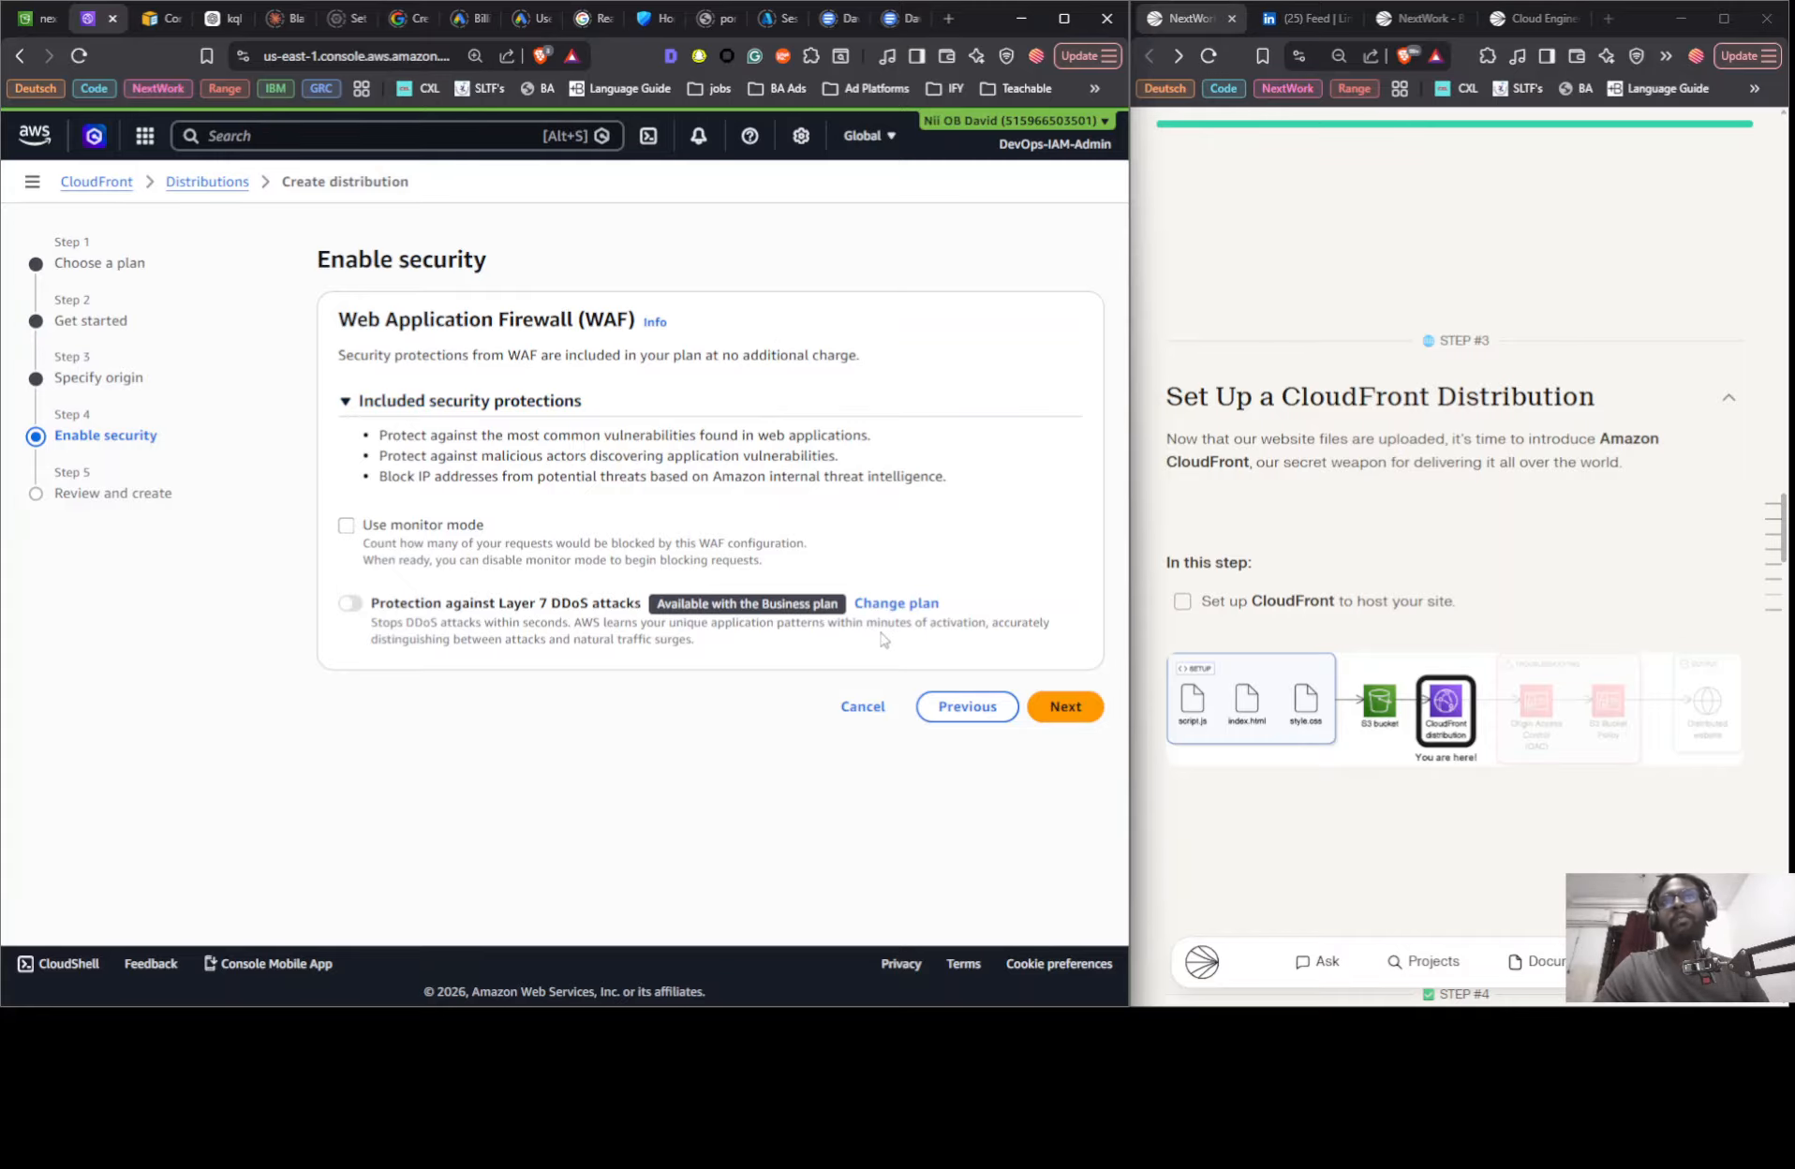
- Accept the default WAF security protections, review the configuration and create the distribution
{"action": "left_click", "coordinate": [1045, 701]}
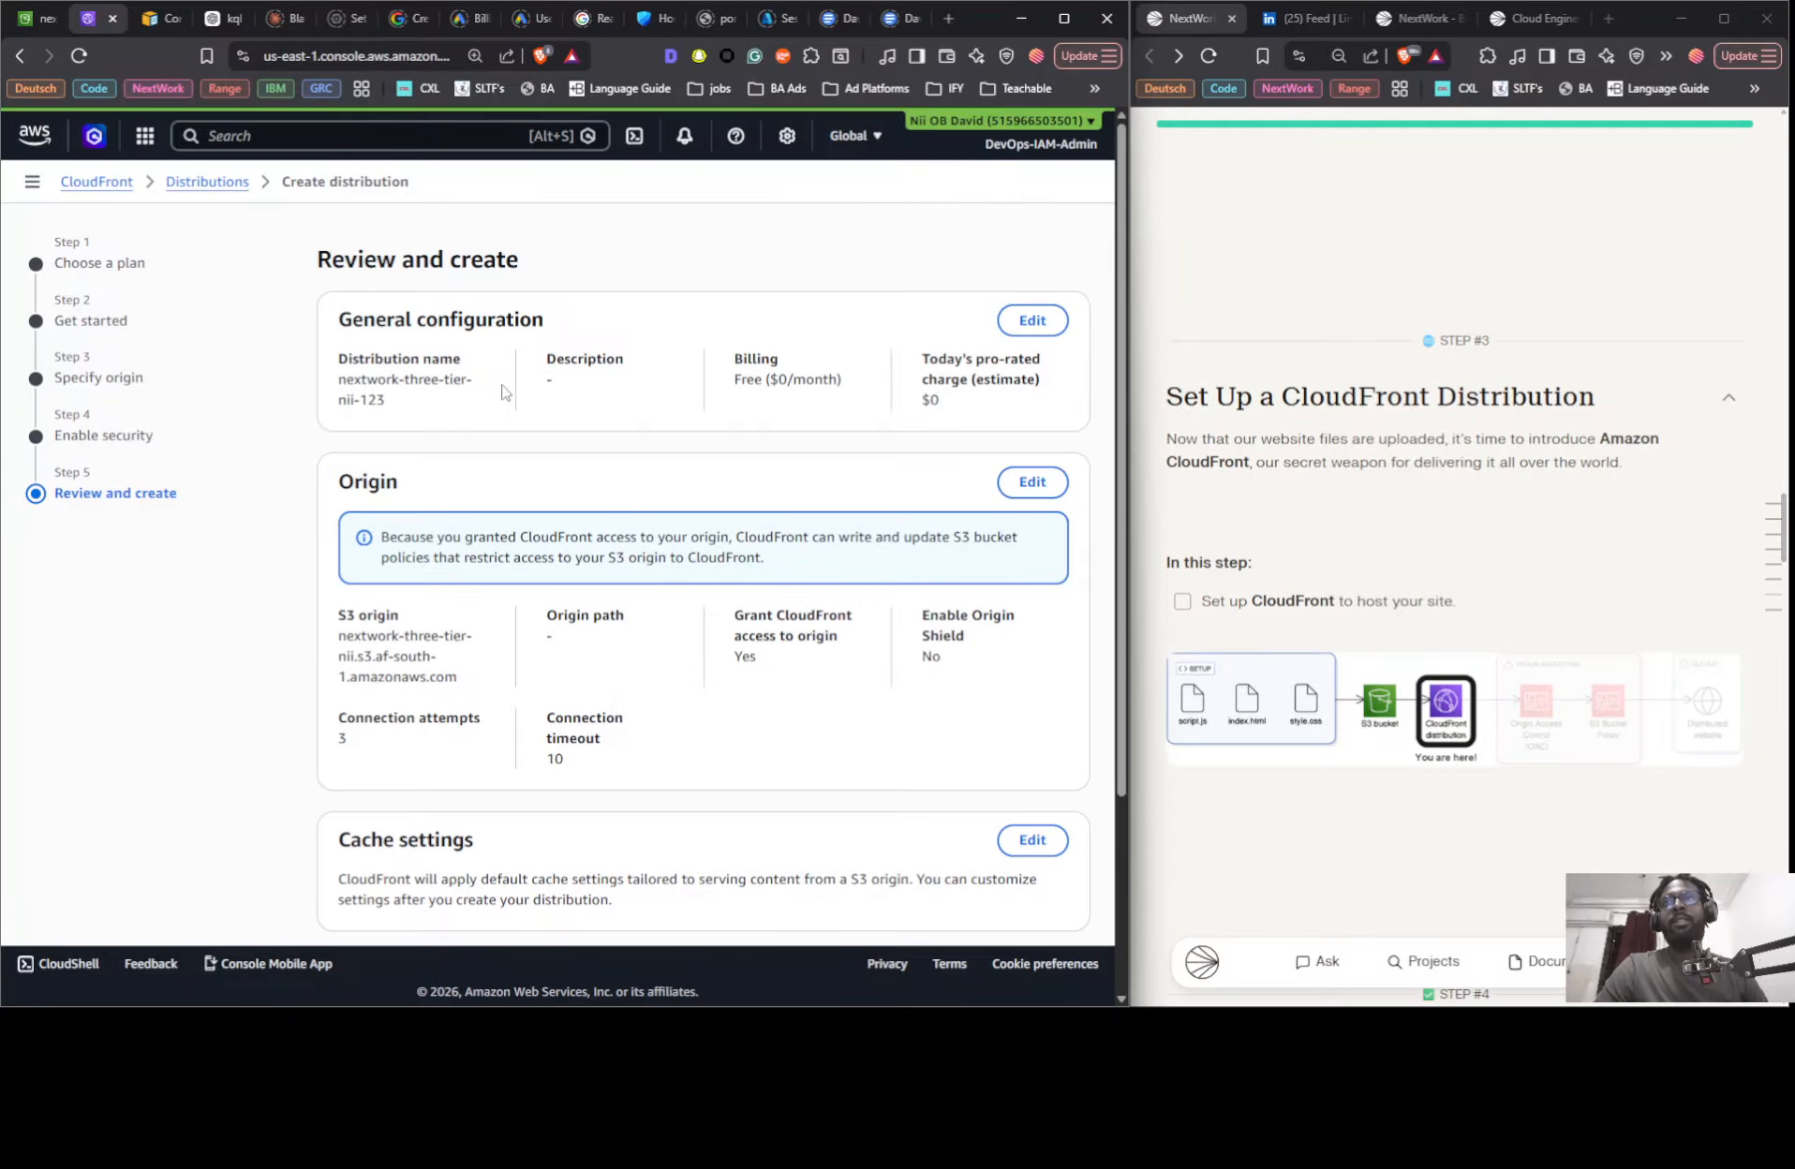
{"action": "scroll", "coordinate": [482, 377], "scroll_direction": "down", "scroll_amount": 1}
{"action": "scroll", "coordinate": [640, 337], "scroll_direction": "down", "scroll_amount": 2}
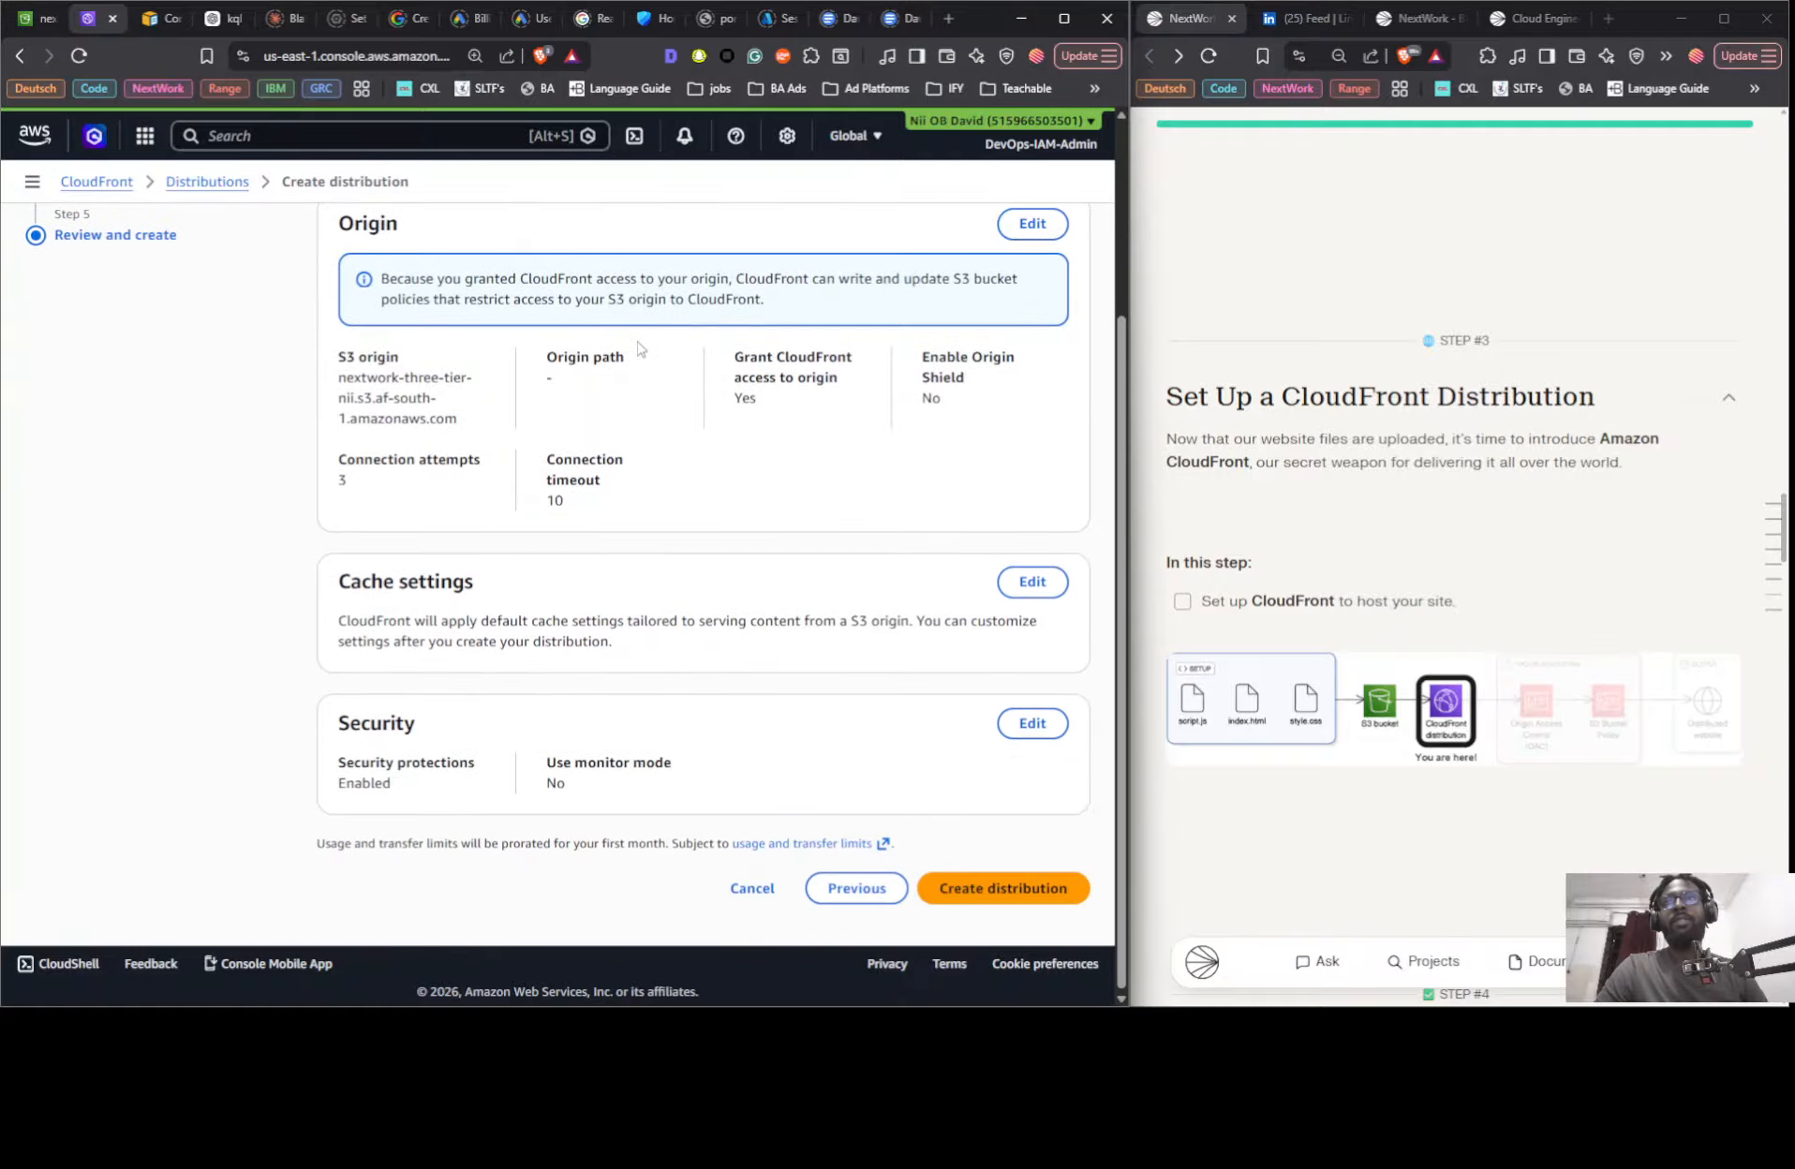
{"action": "scroll", "coordinate": [638, 369], "scroll_direction": "up", "scroll_amount": 3}
{"action": "scroll", "coordinate": [581, 384], "scroll_direction": "down", "scroll_amount": 3}
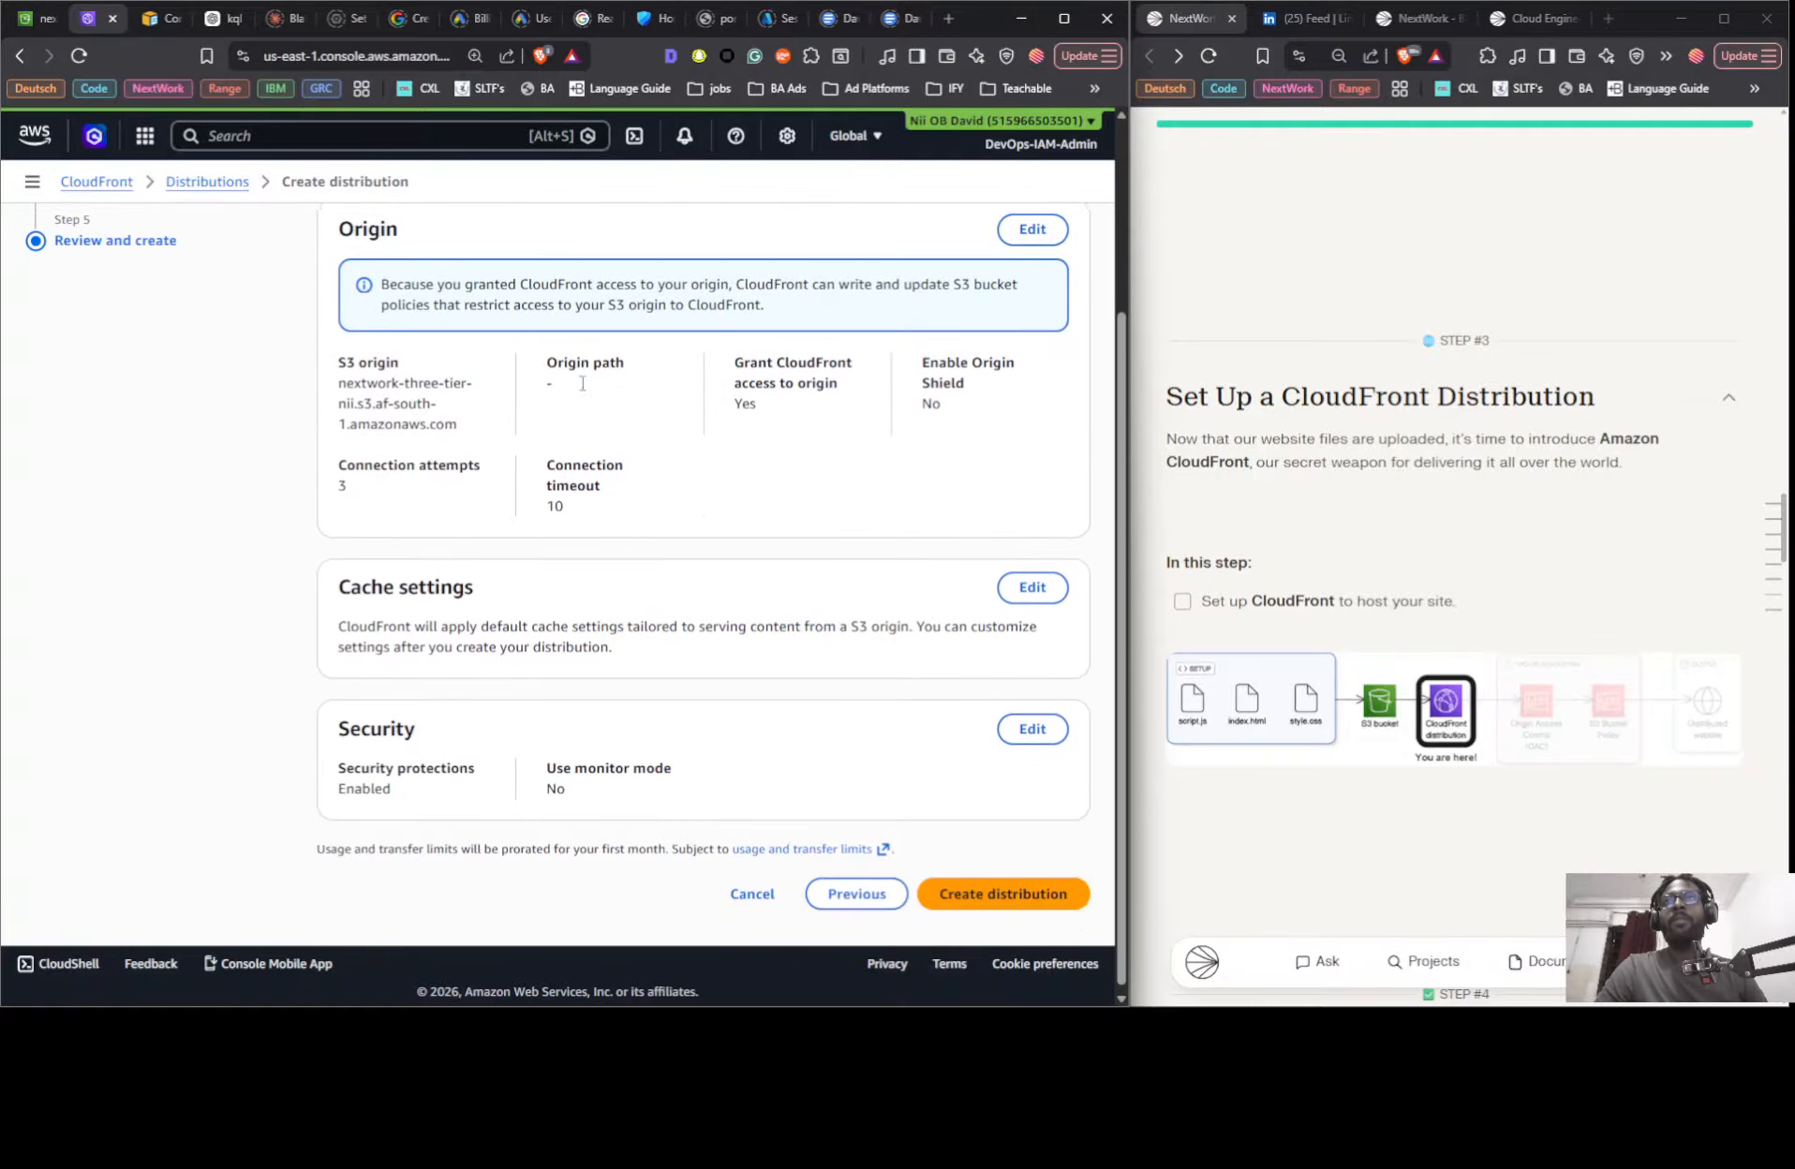
{"action": "left_click", "coordinate": [964, 902]}
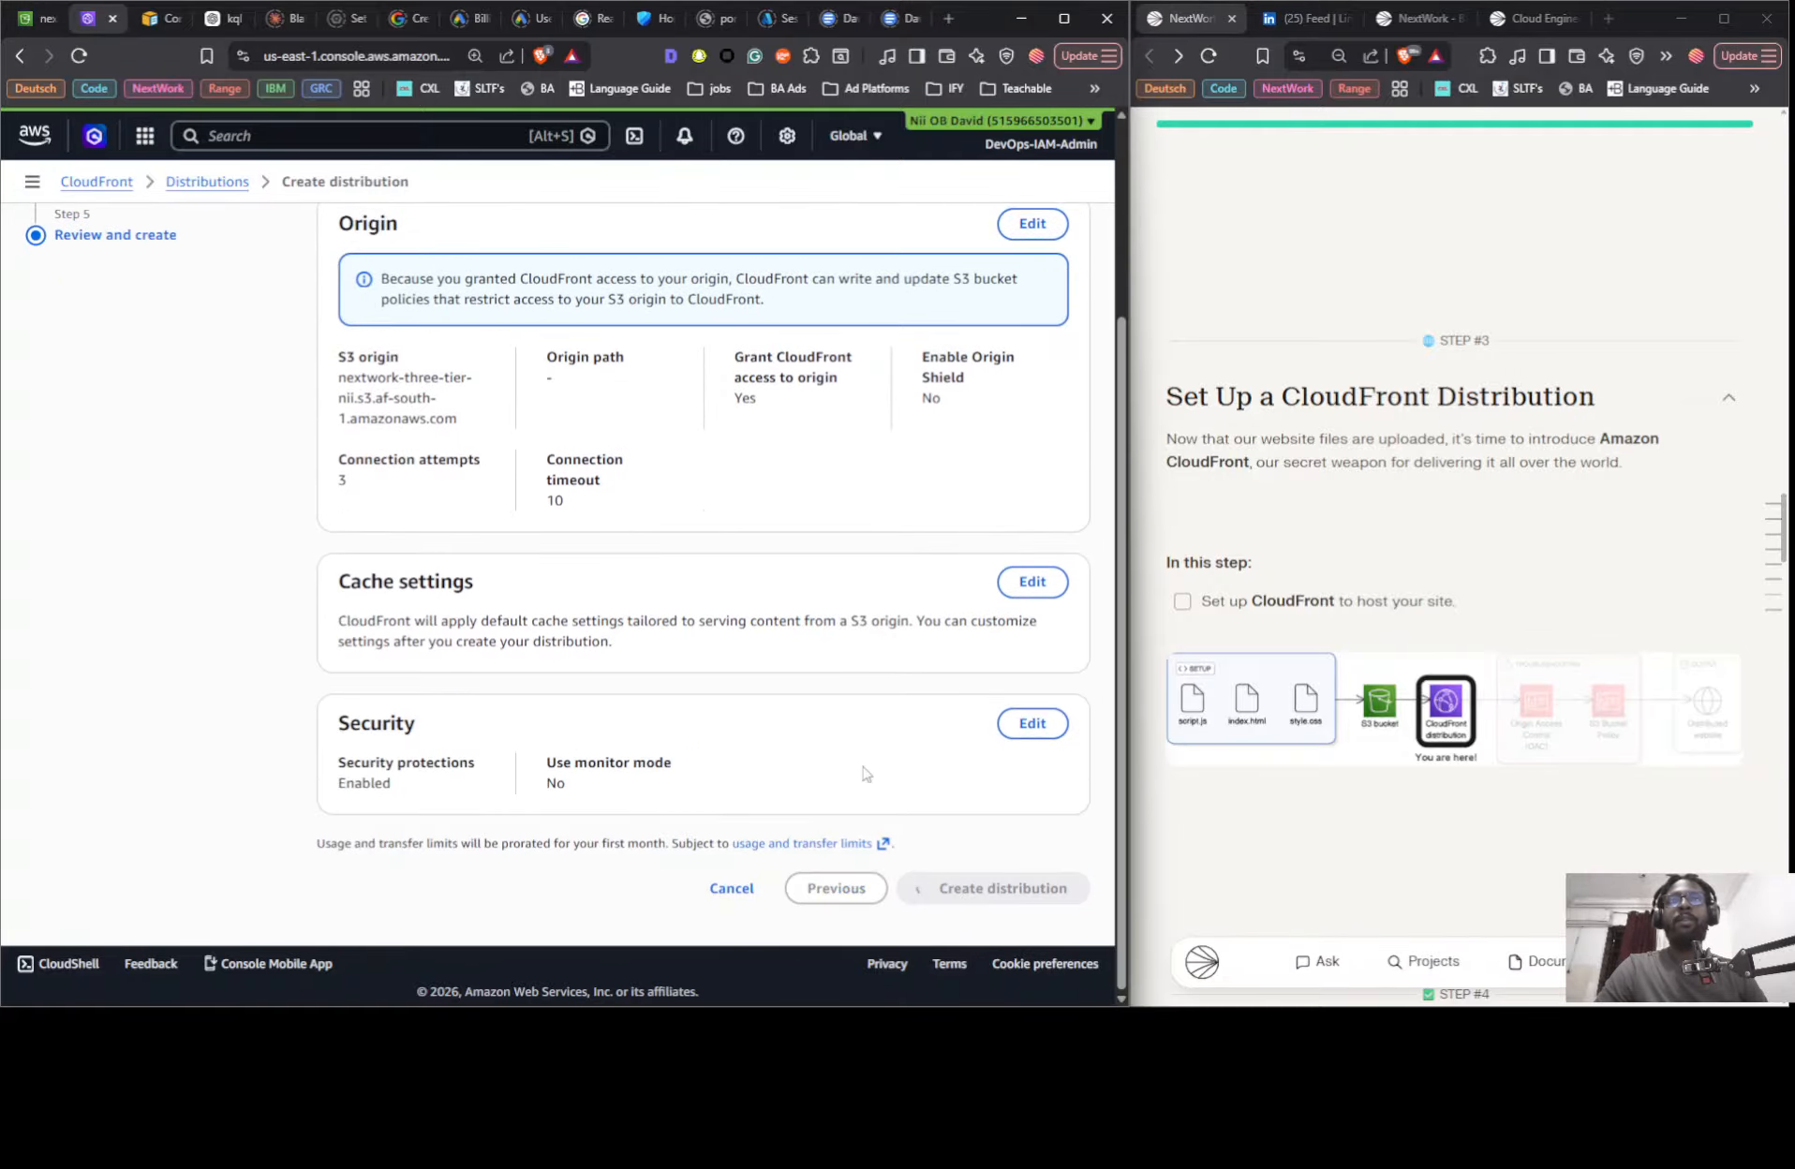
- Check the guide's Step 4, open the distribution's domain name in a new browser tab and reload the site
{"action": "scroll", "coordinate": [1397, 493], "scroll_direction": "down", "scroll_amount": 8}
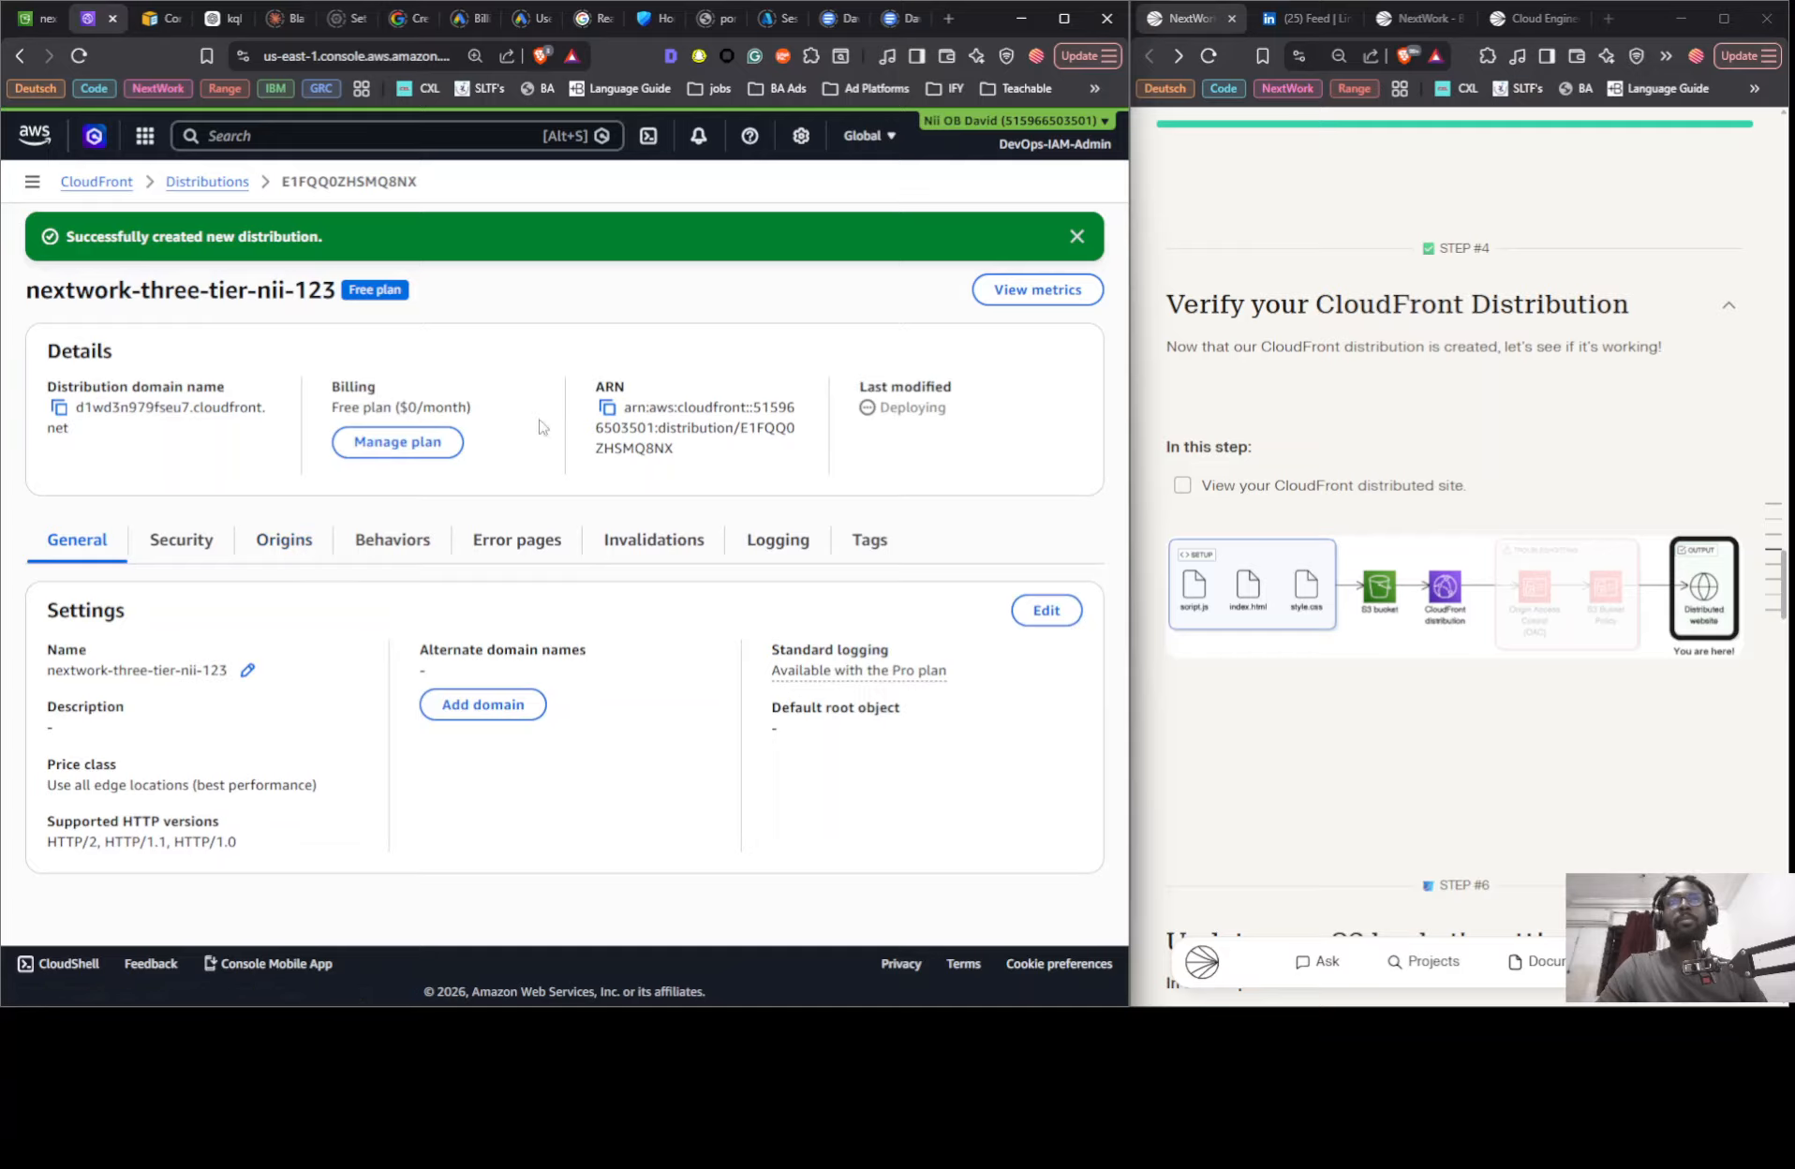
{"action": "left_click_drag", "start_coordinate": [79, 408], "coordinate": [98, 436]}
{"action": "right_click", "coordinate": [97, 412]}
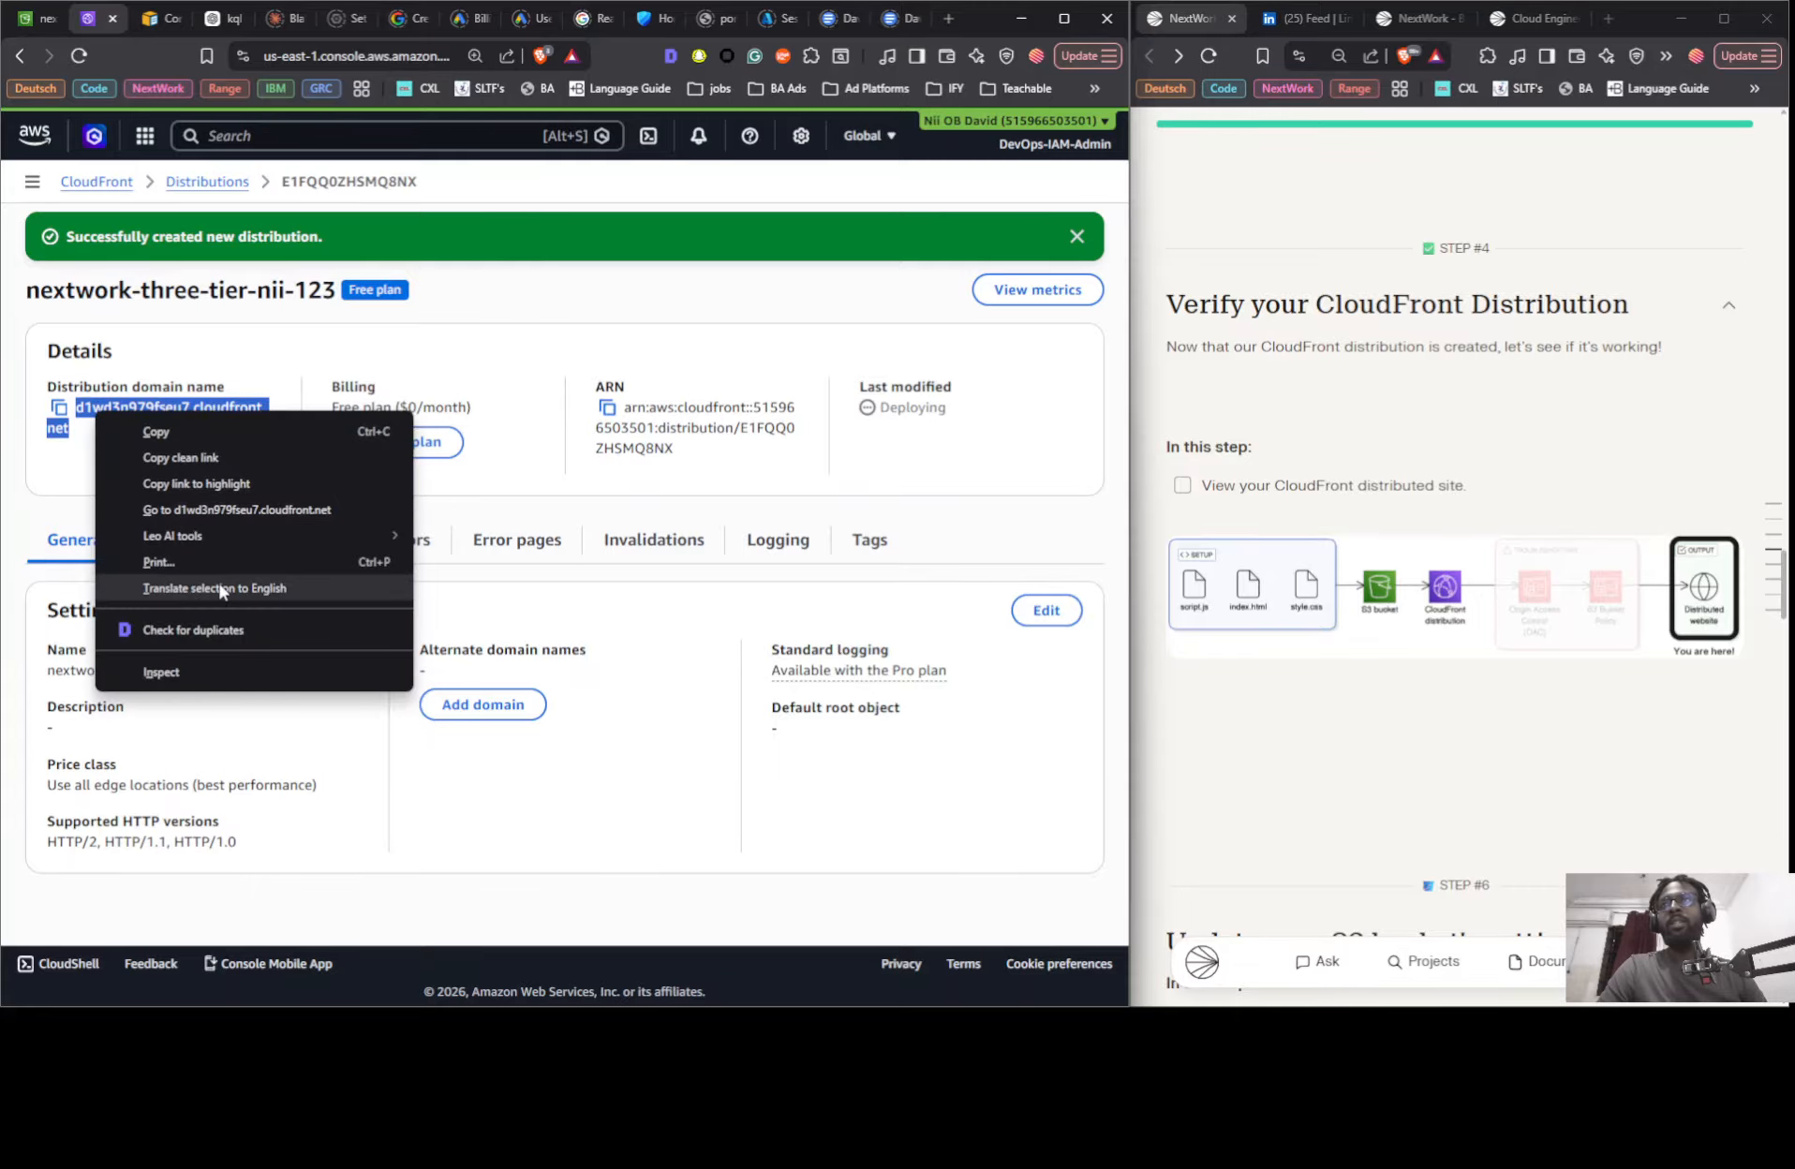
{"action": "left_click", "coordinate": [211, 511]}
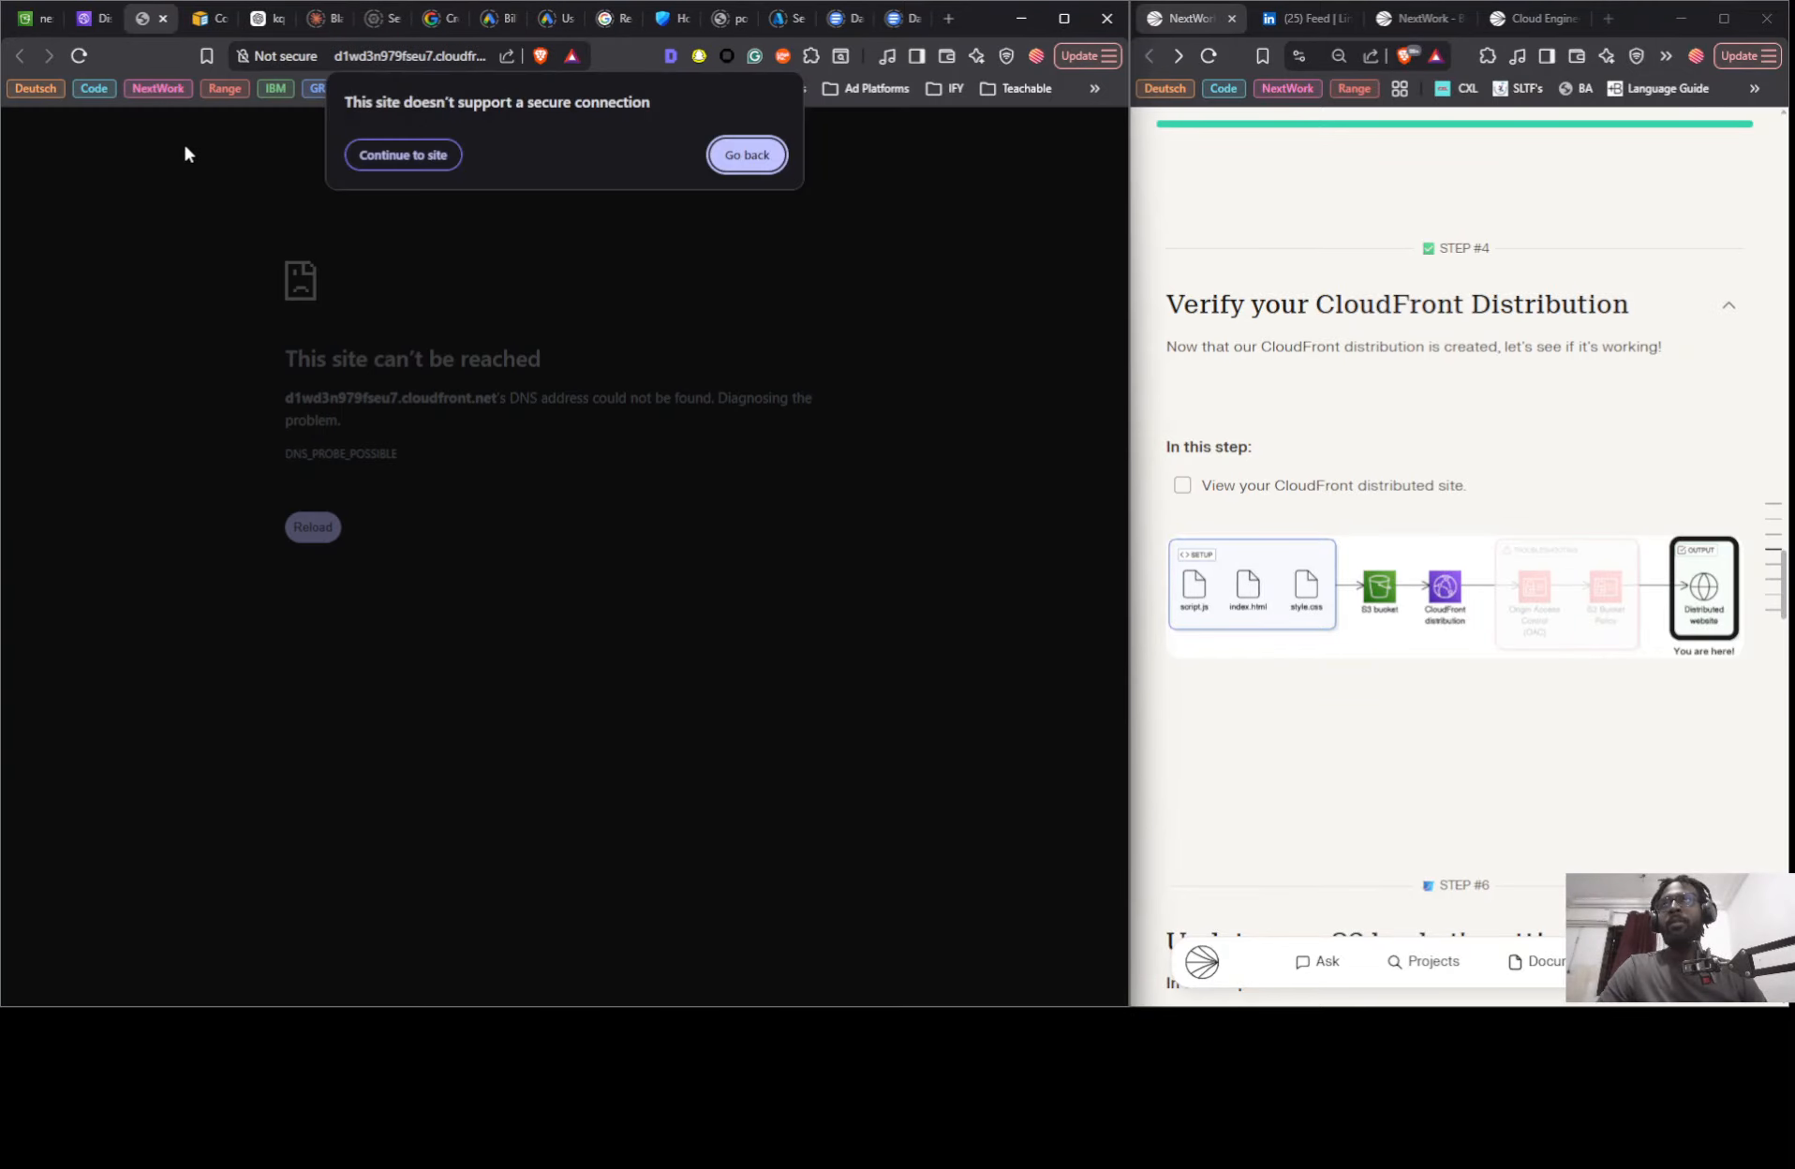
{"action": "left_click", "coordinate": [361, 154]}
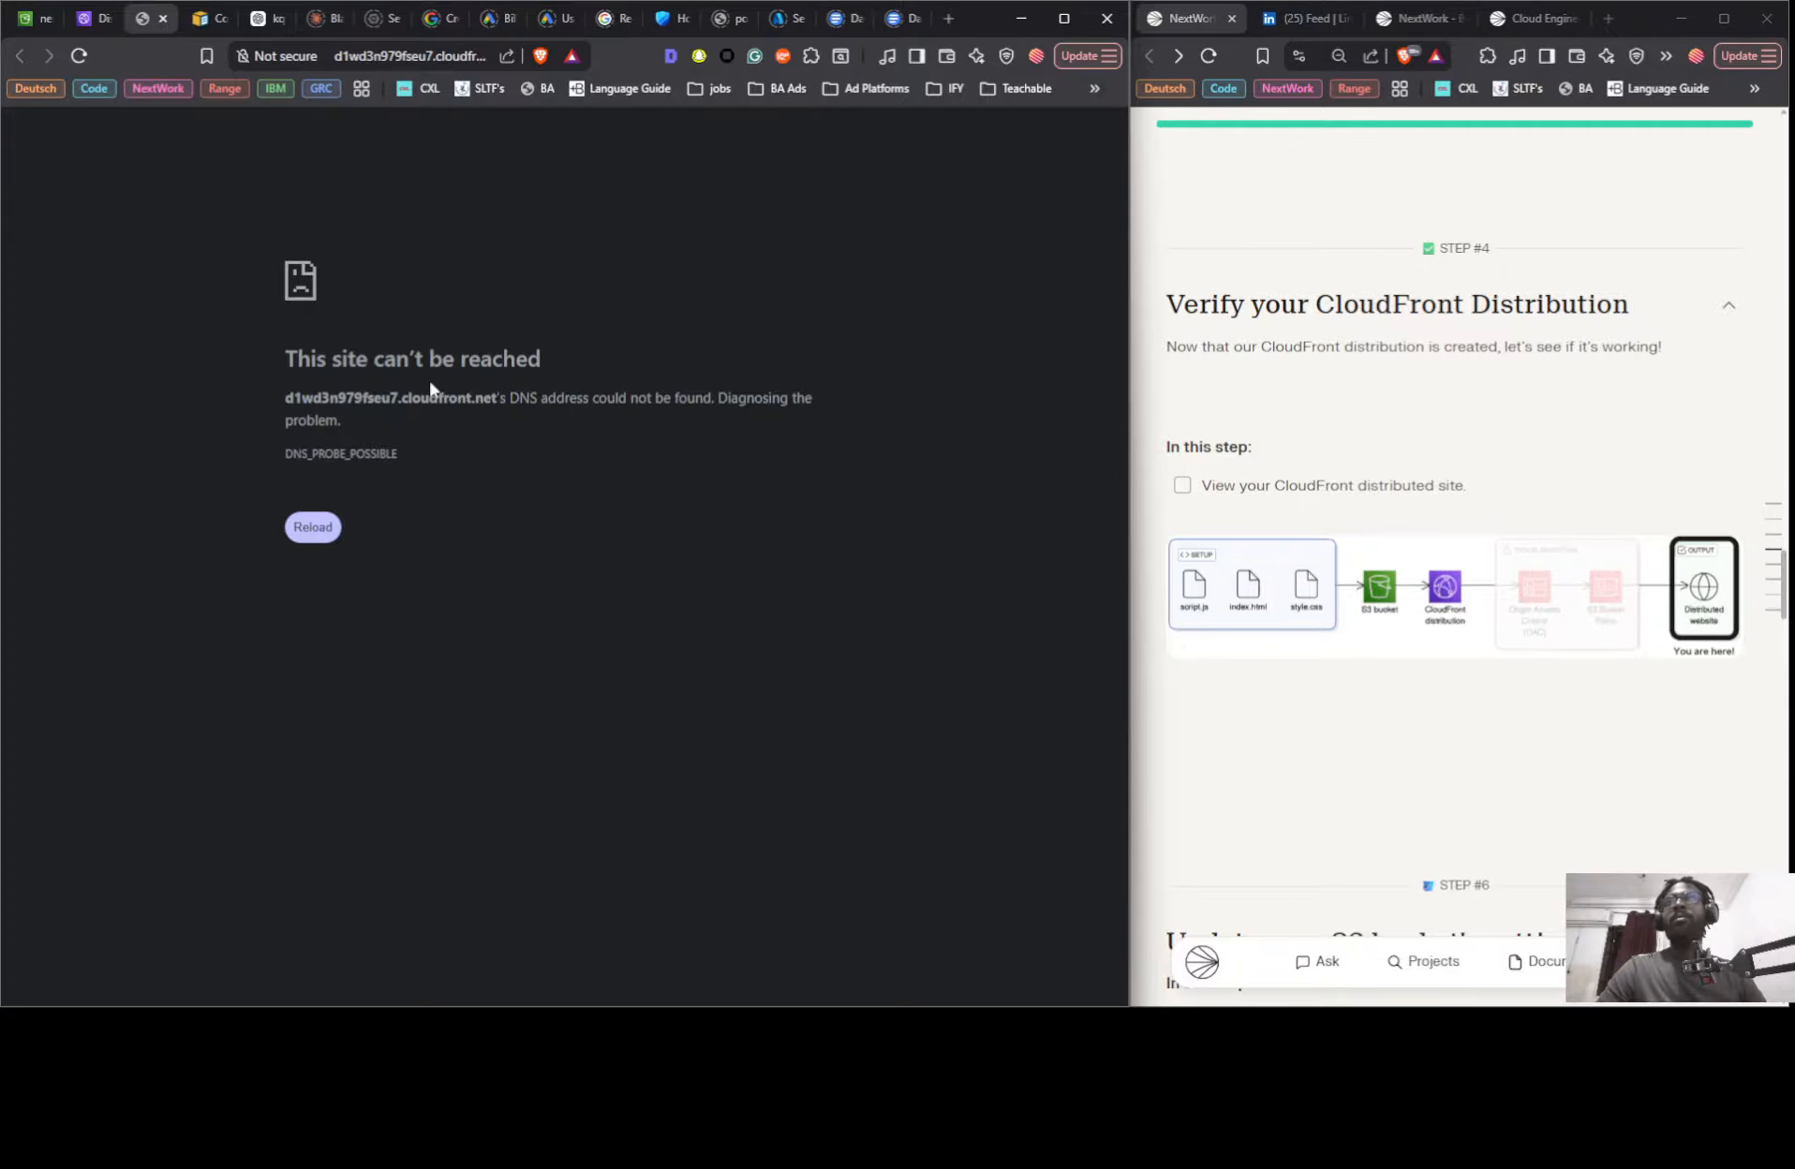
{"action": "left_click", "coordinate": [295, 530]}
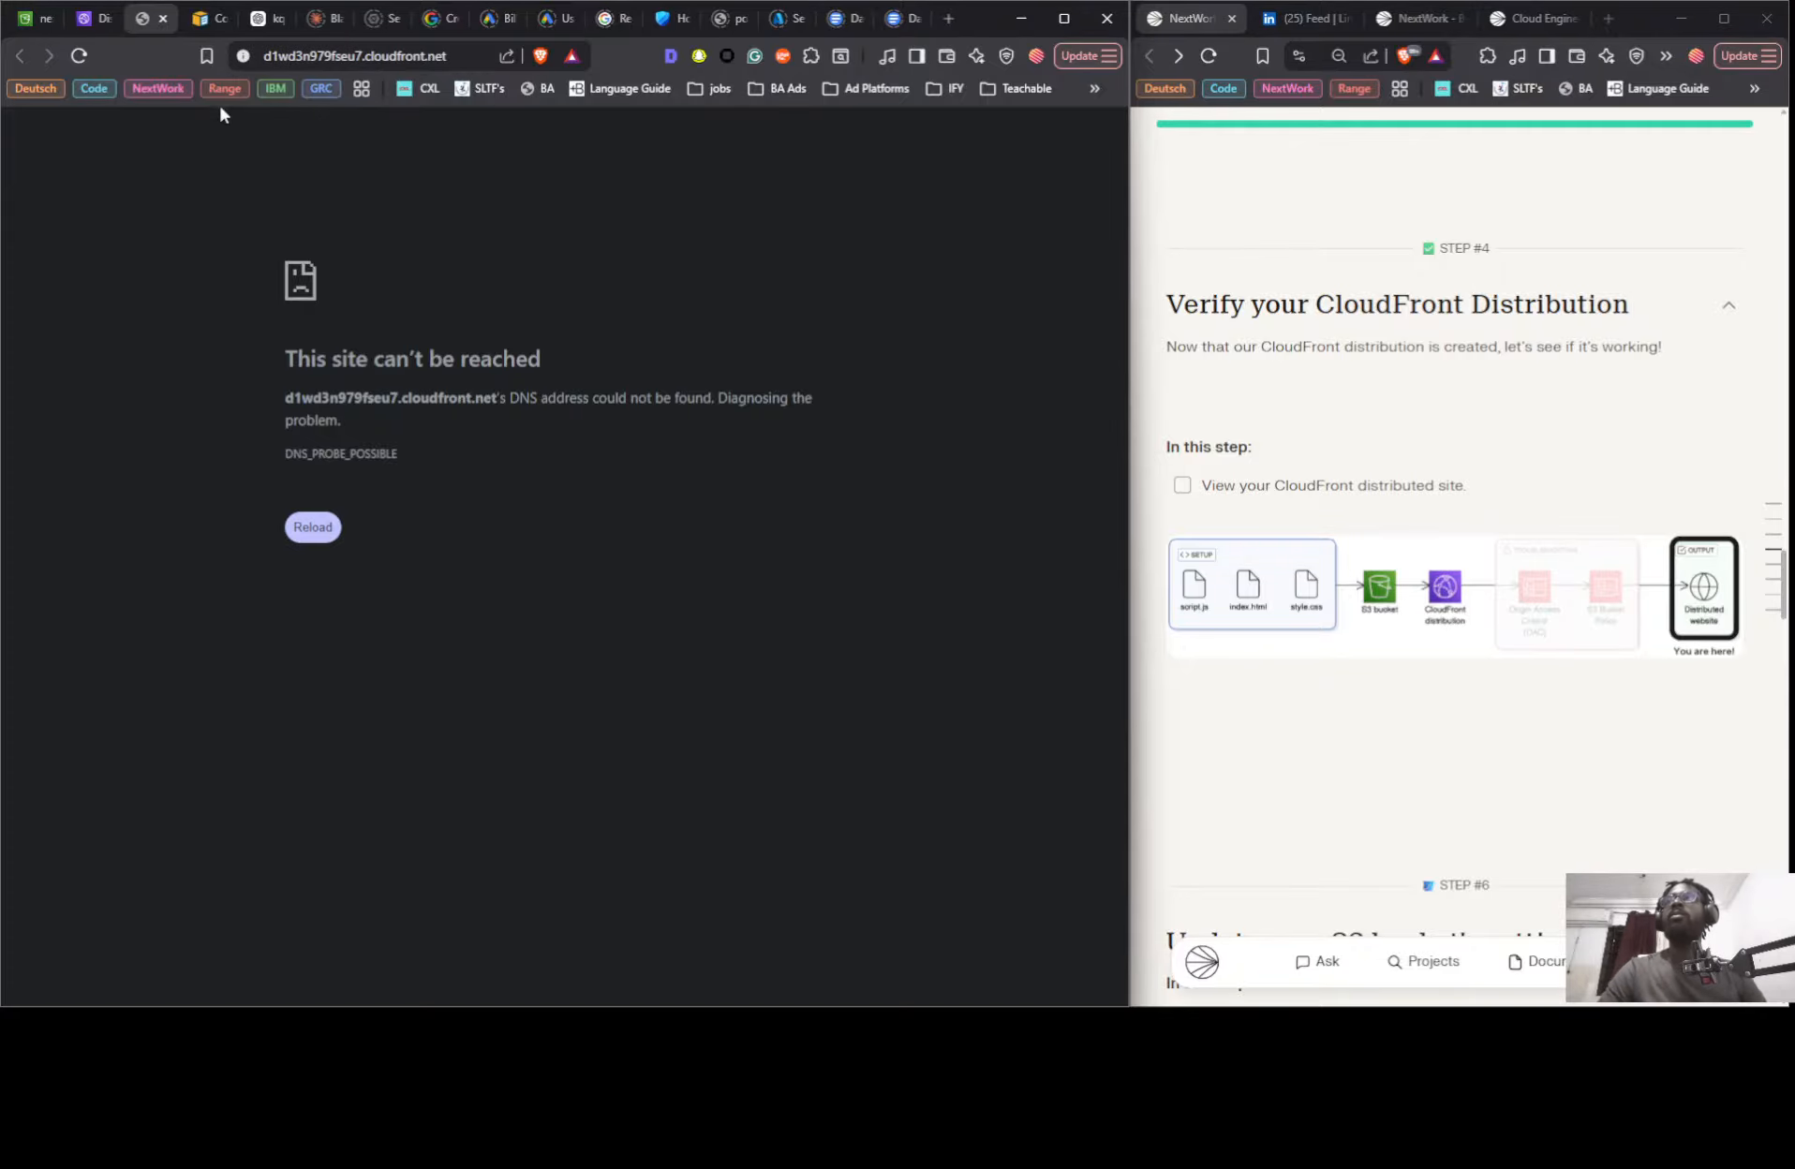
- Return to the distribution, glance at the guide's Step 6, and open its S3 origin for editing
{"action": "left_click", "coordinate": [94, 18]}
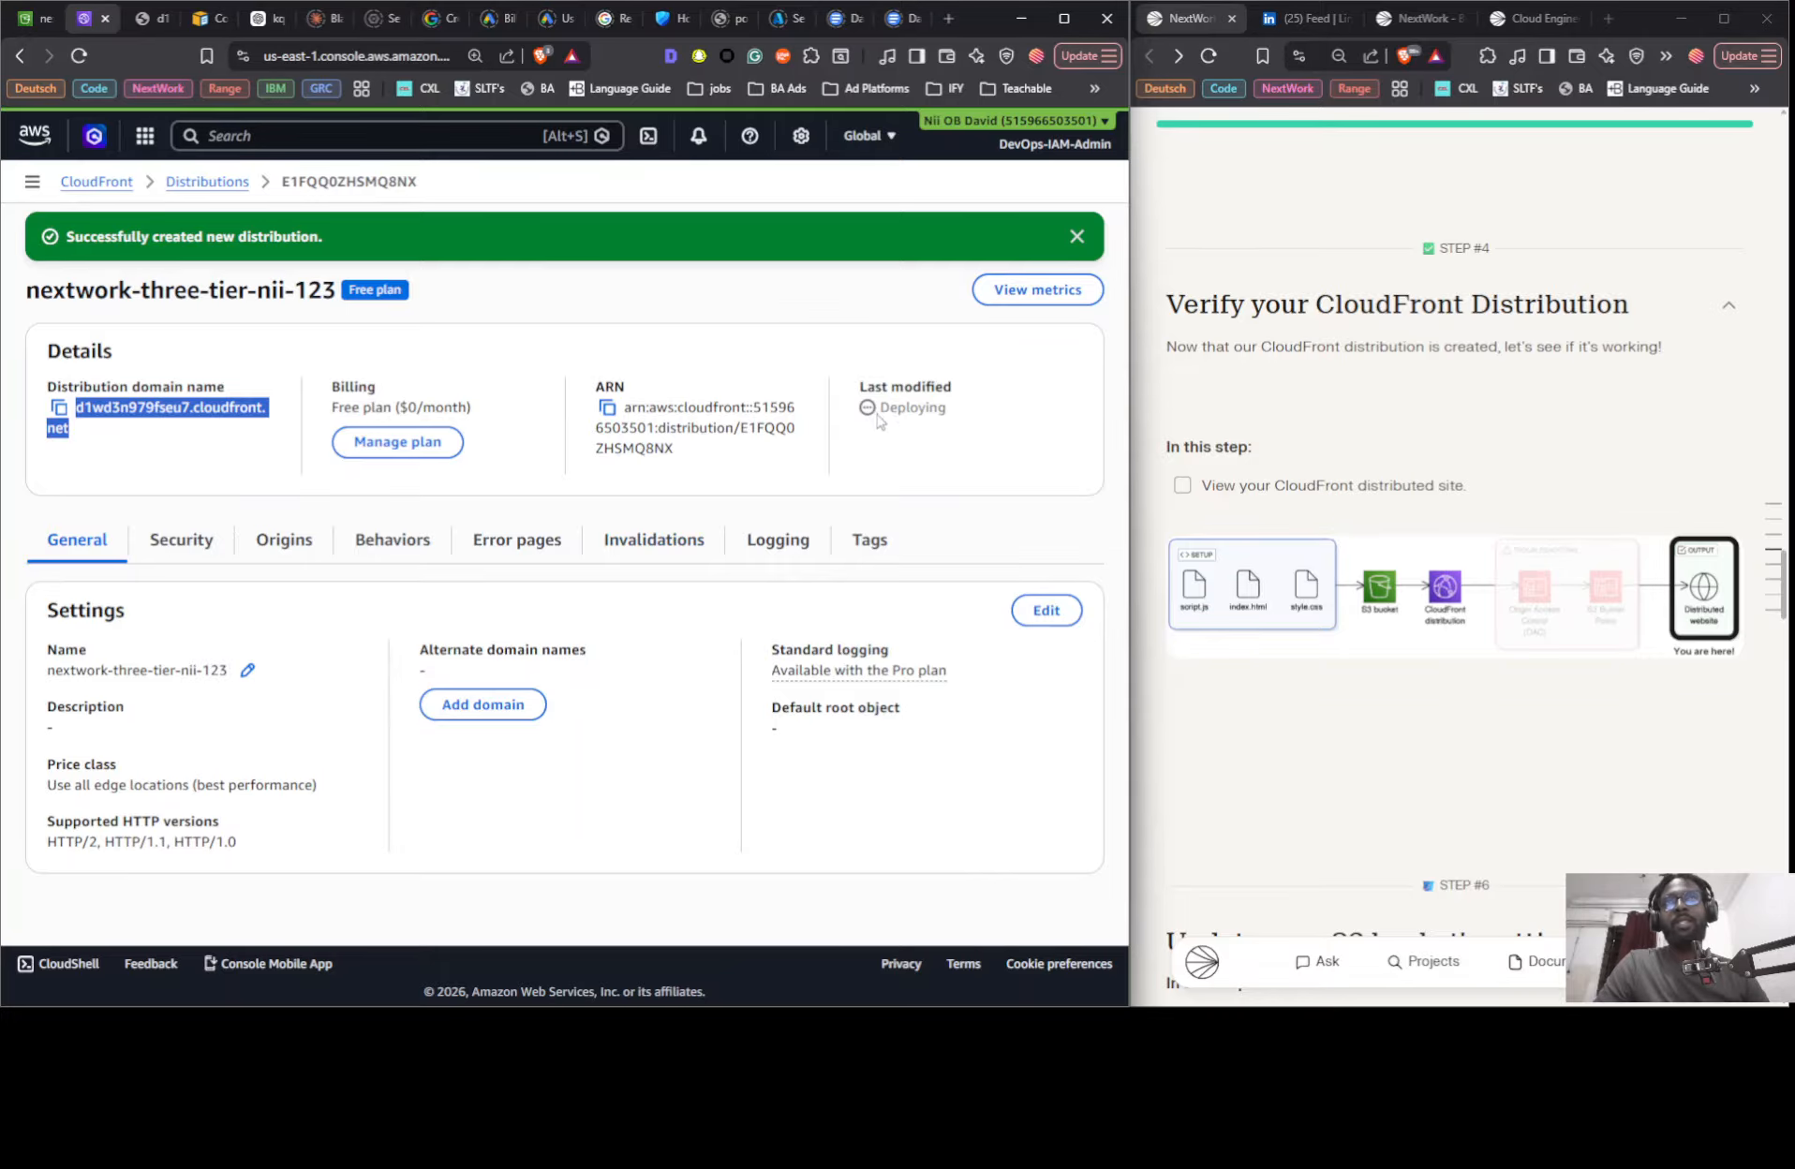
{"action": "scroll", "coordinate": [1431, 484], "scroll_direction": "down", "scroll_amount": 4}
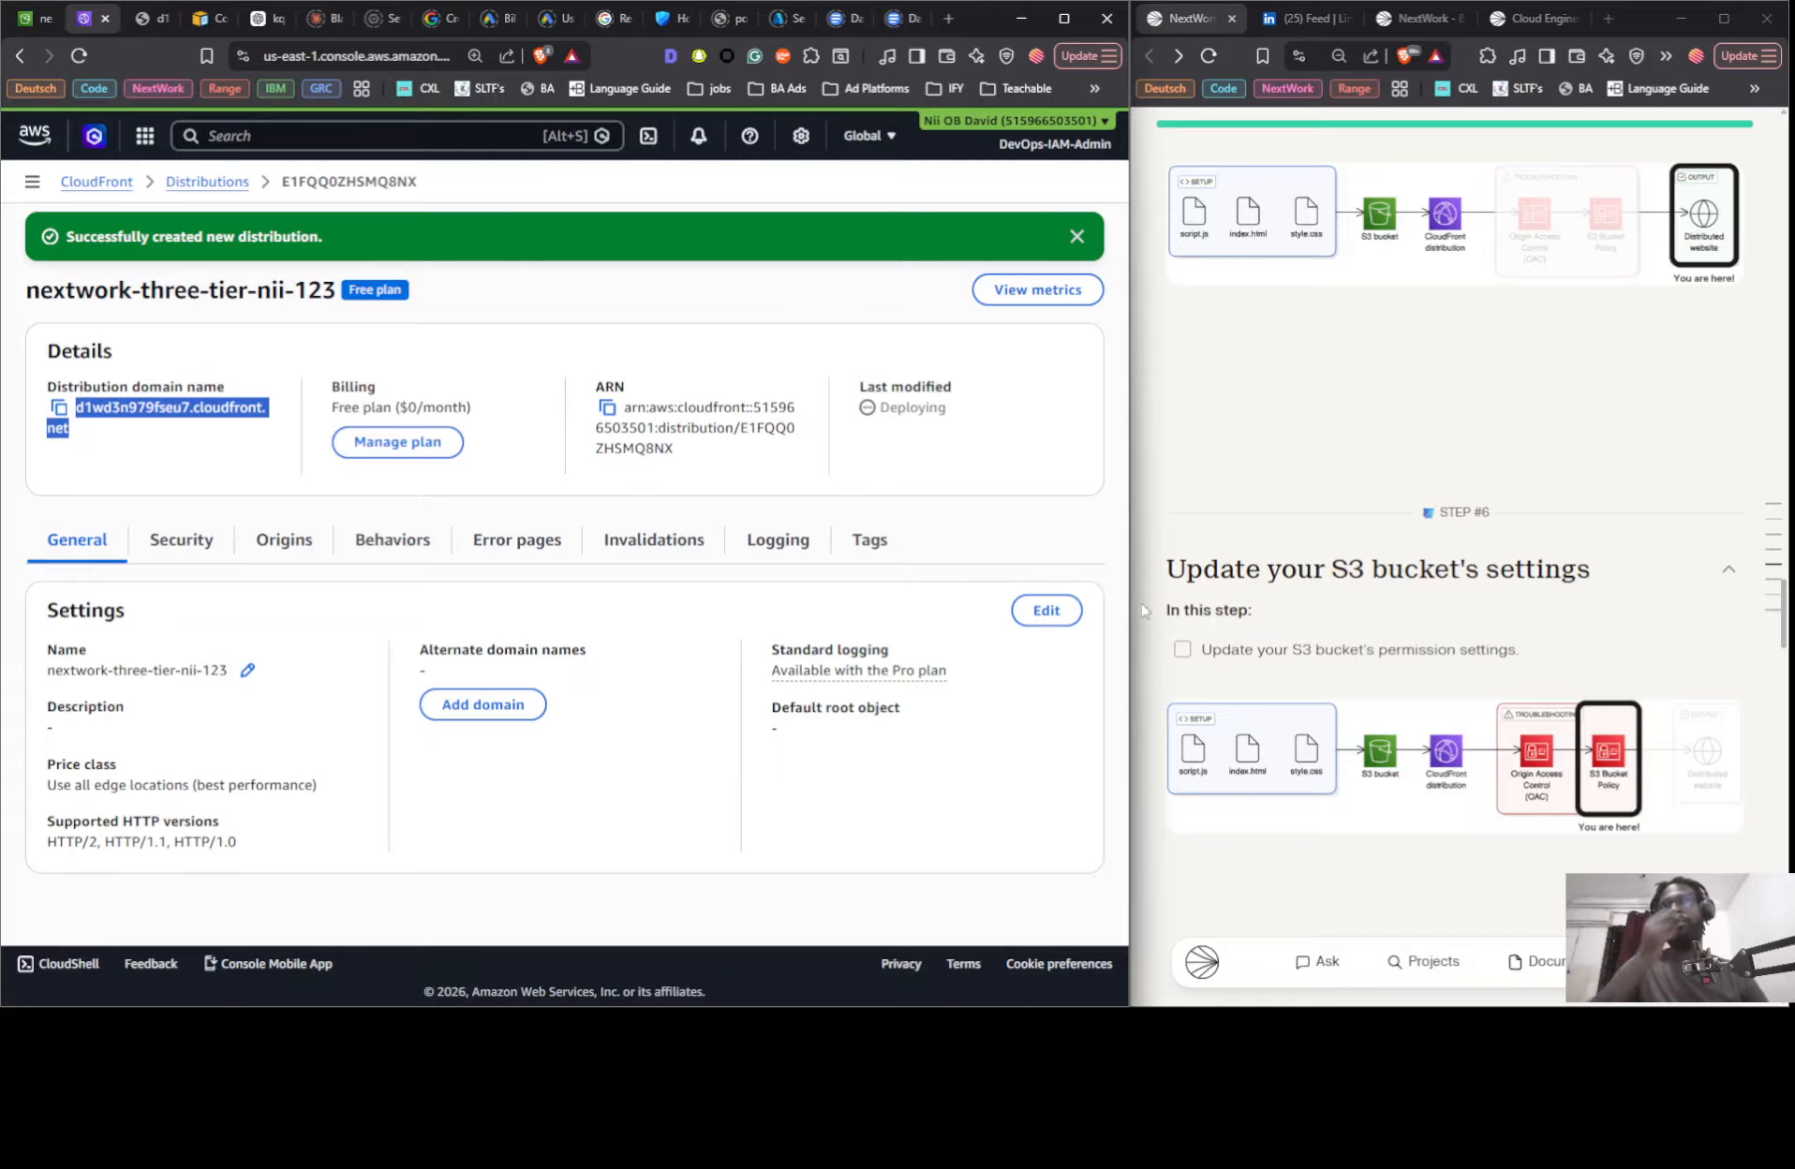
{"action": "scroll", "coordinate": [1263, 466], "scroll_direction": "up", "scroll_amount": 3}
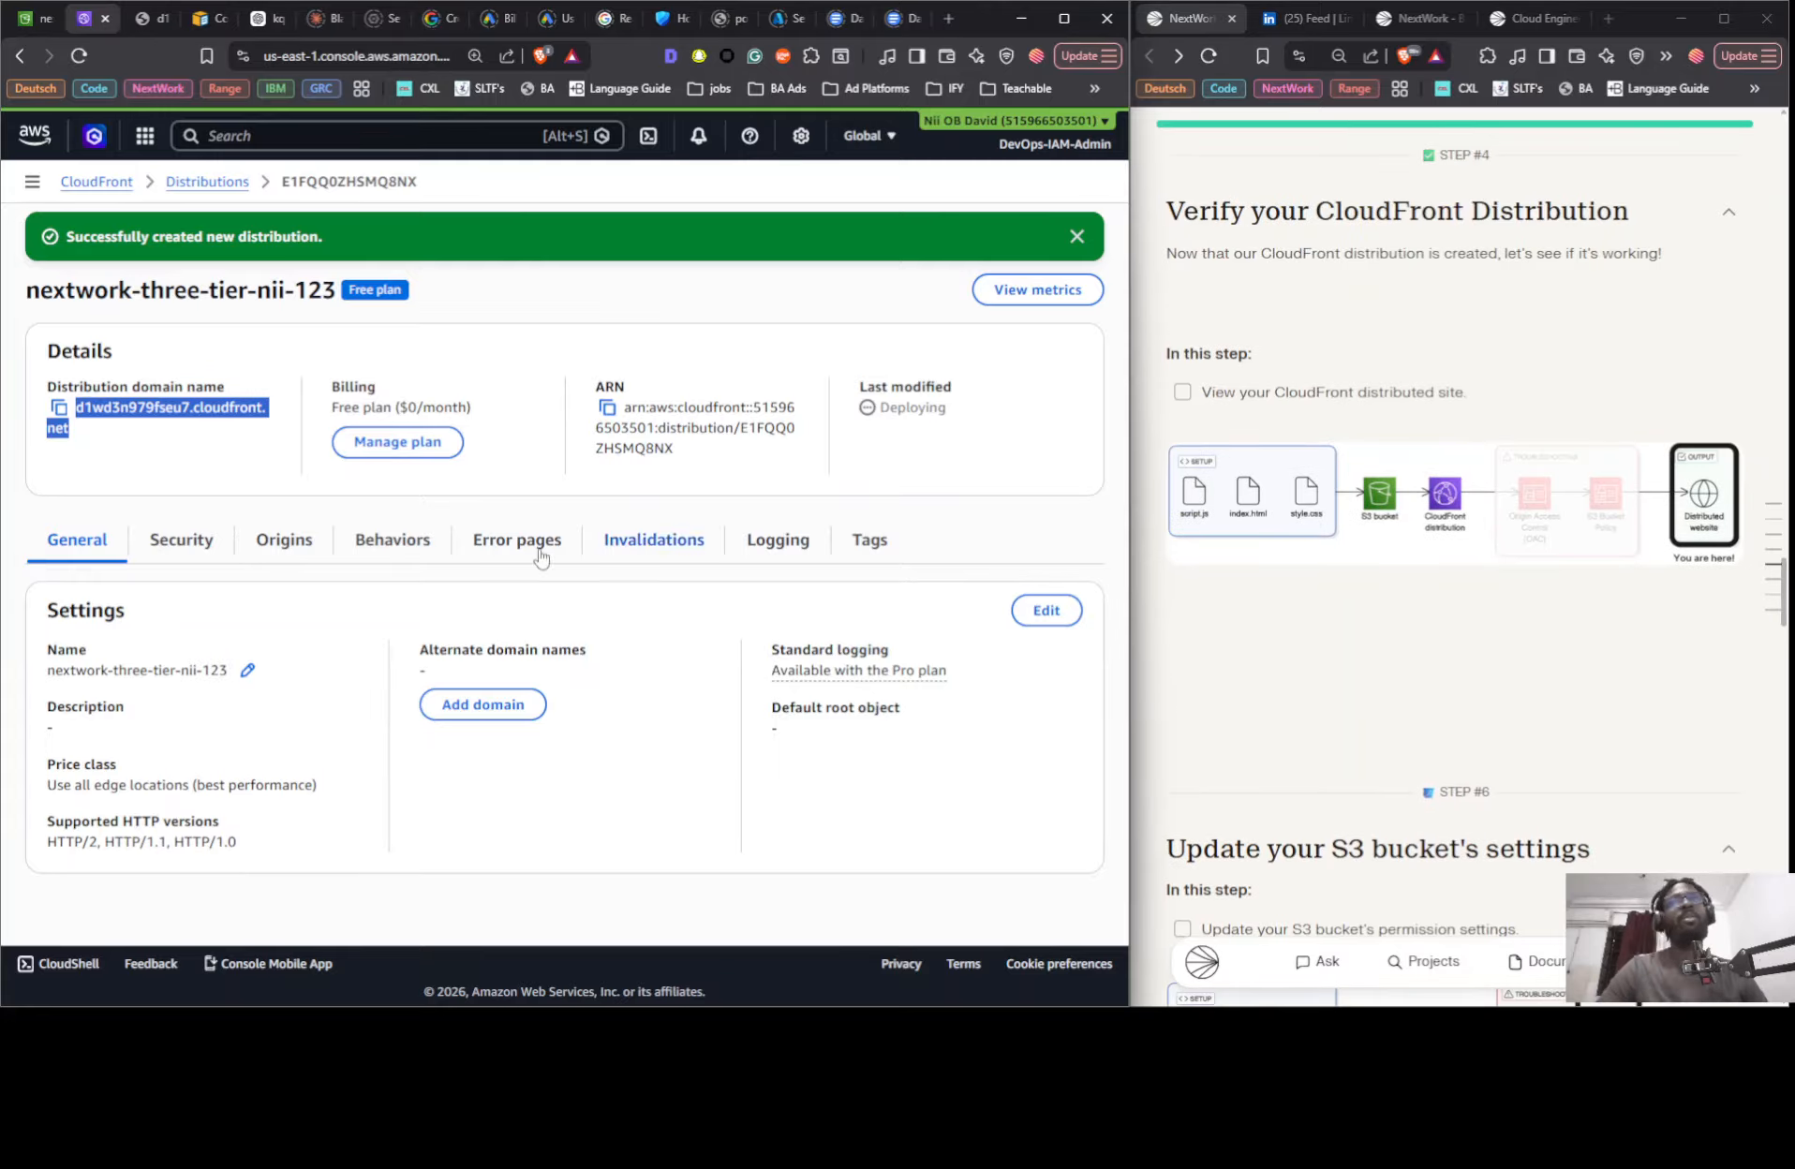
{"action": "left_click", "coordinate": [304, 549]}
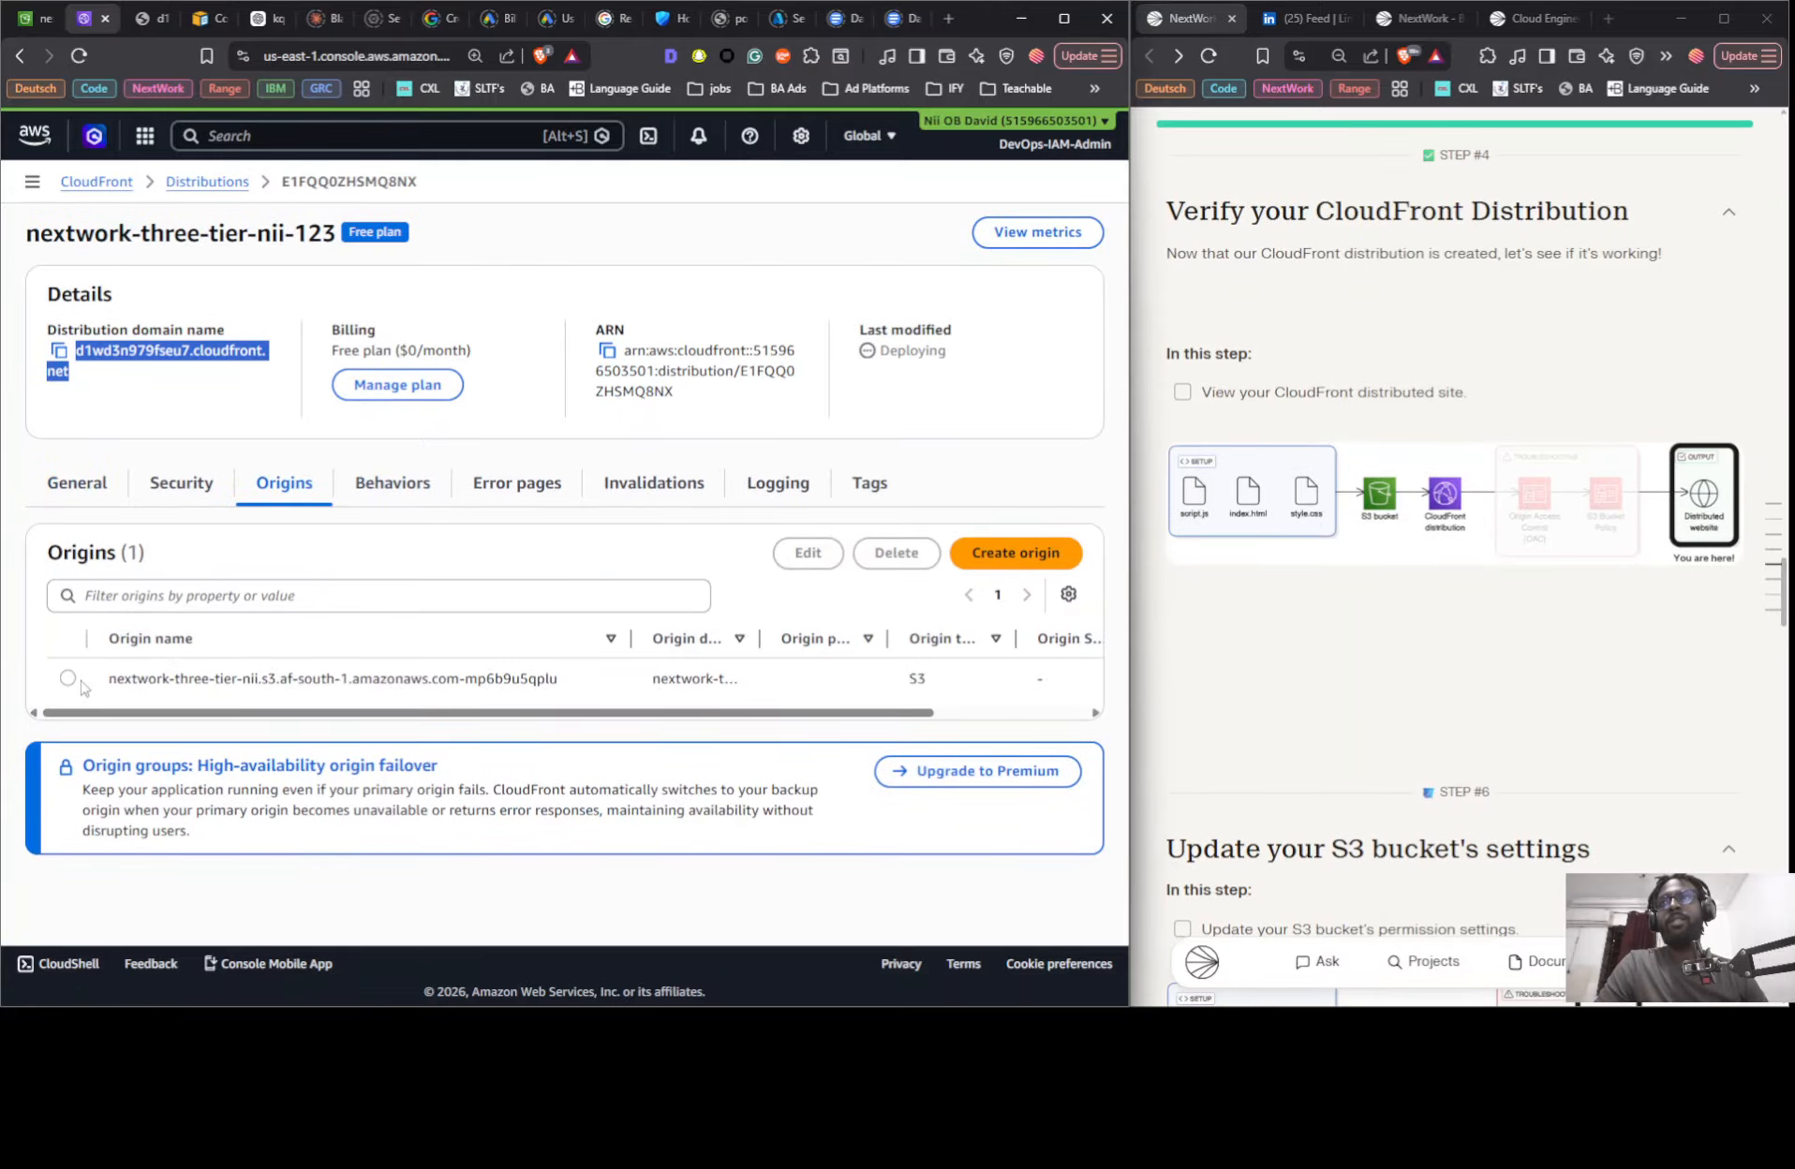
{"action": "left_click", "coordinate": [67, 679]}
{"action": "left_click", "coordinate": [813, 556]}
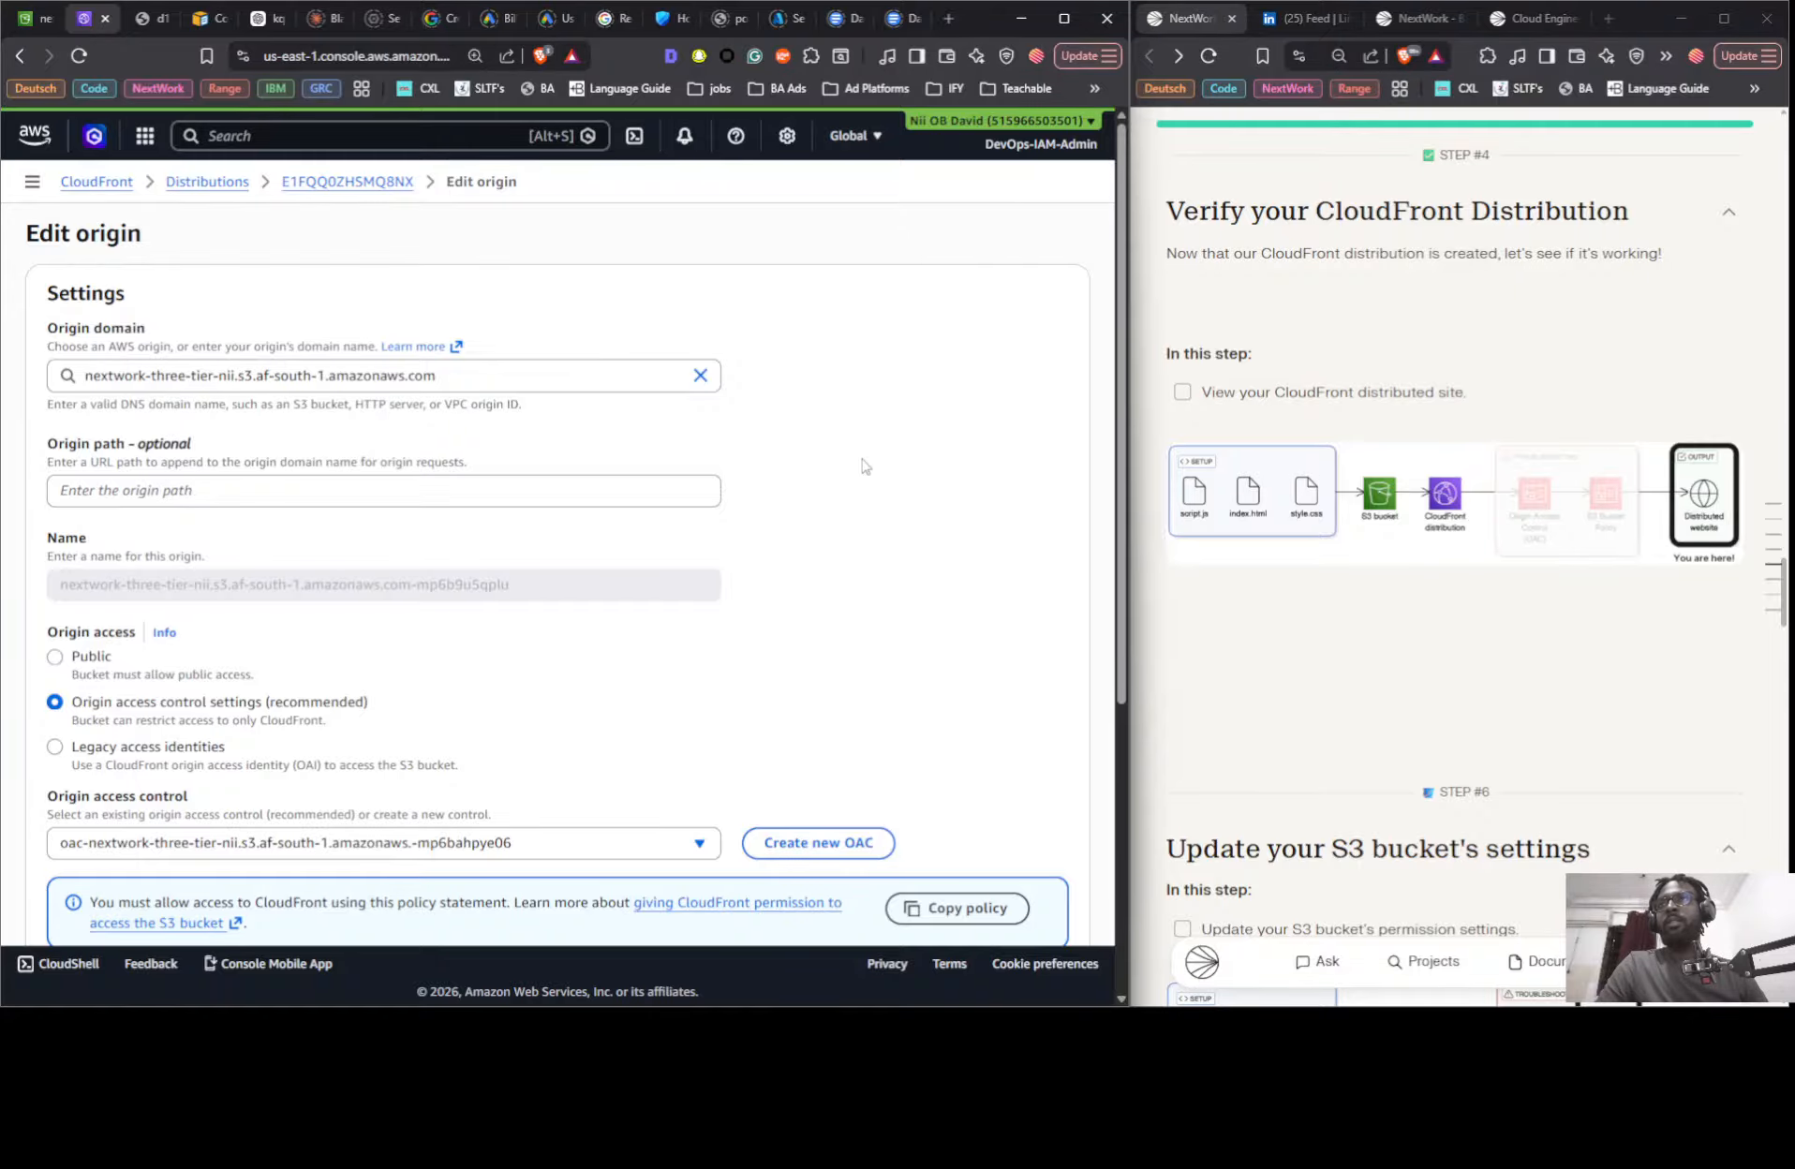
- Check the origin access control choices, copy the bucket policy statement, and open the documentation on giving CloudFront permission to the bucket
{"action": "scroll", "coordinate": [479, 495], "scroll_direction": "down", "scroll_amount": 2}
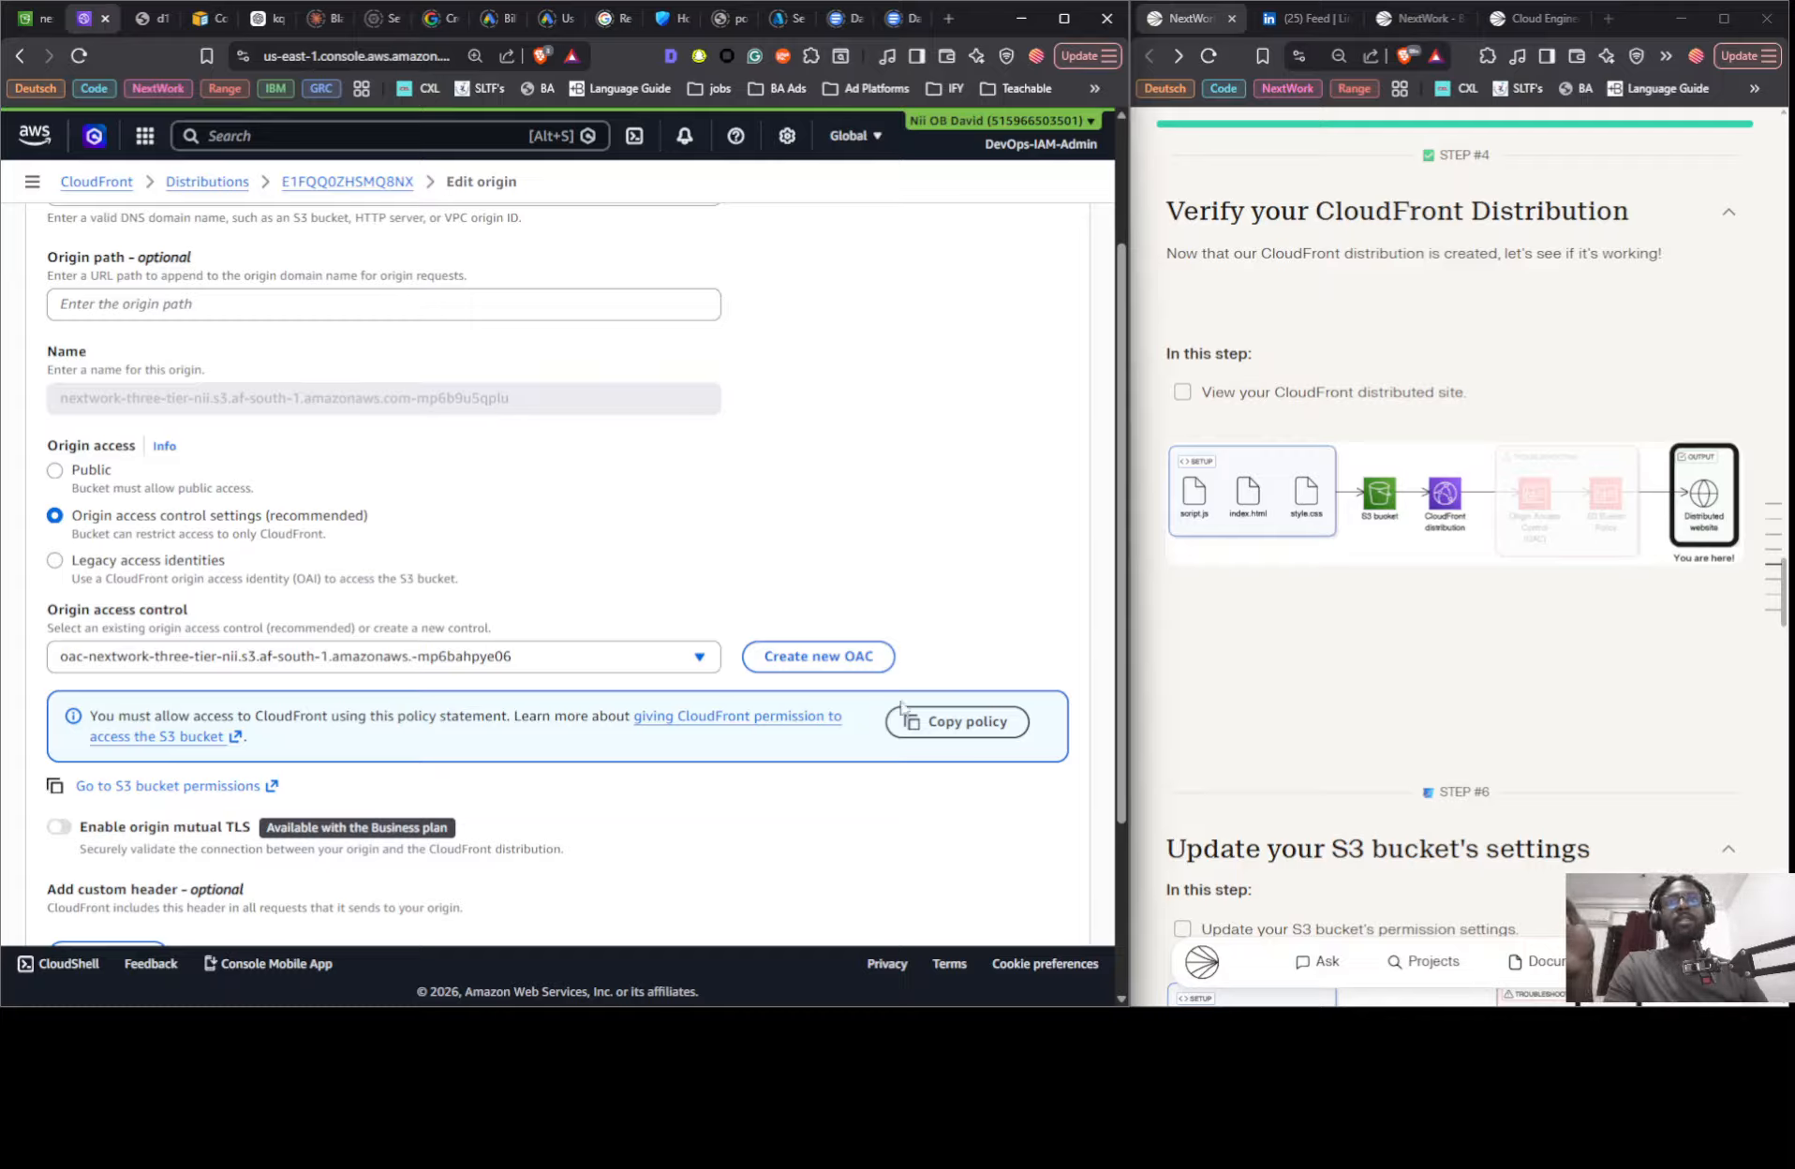
{"action": "left_click", "coordinate": [938, 734]}
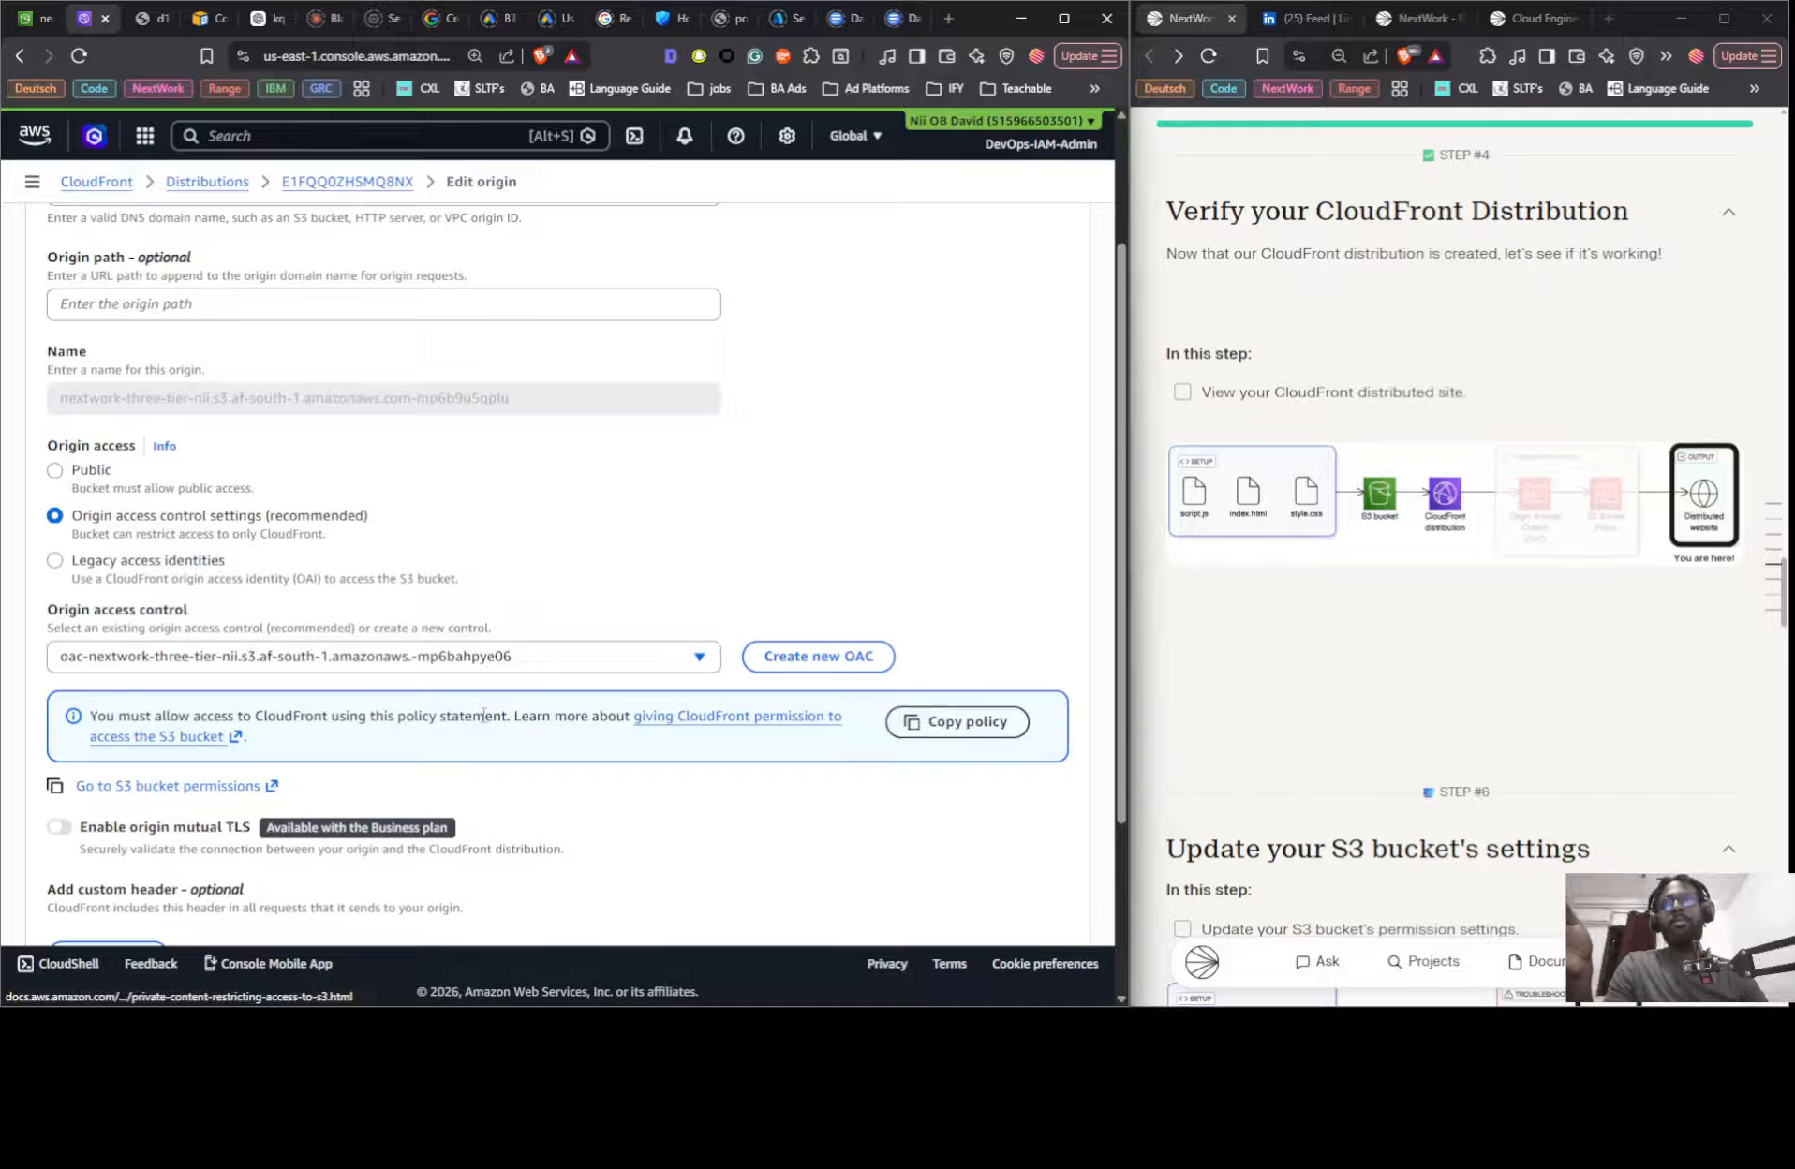
{"action": "left_click", "coordinate": [695, 659]}
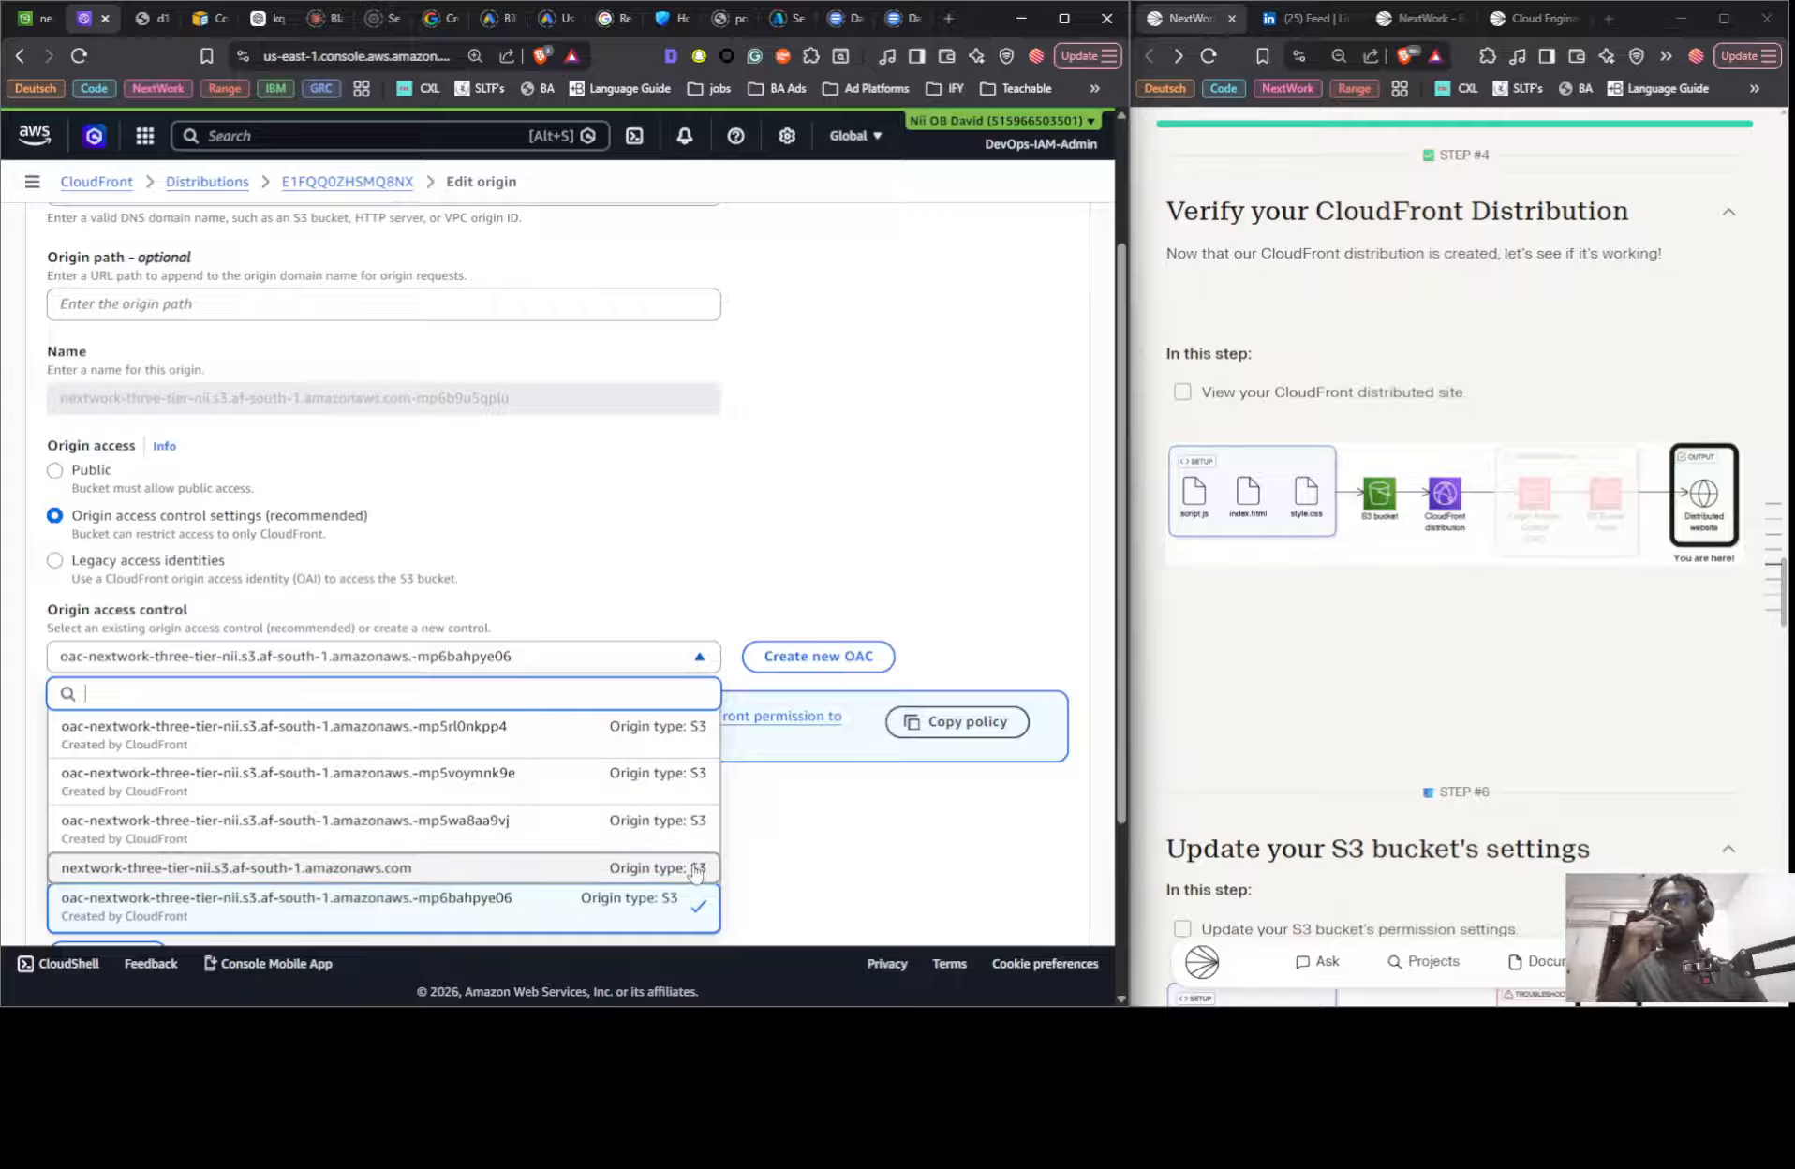
{"action": "left_click", "coordinate": [803, 848]}
{"action": "scroll", "coordinate": [697, 529], "scroll_direction": "down", "scroll_amount": 3}
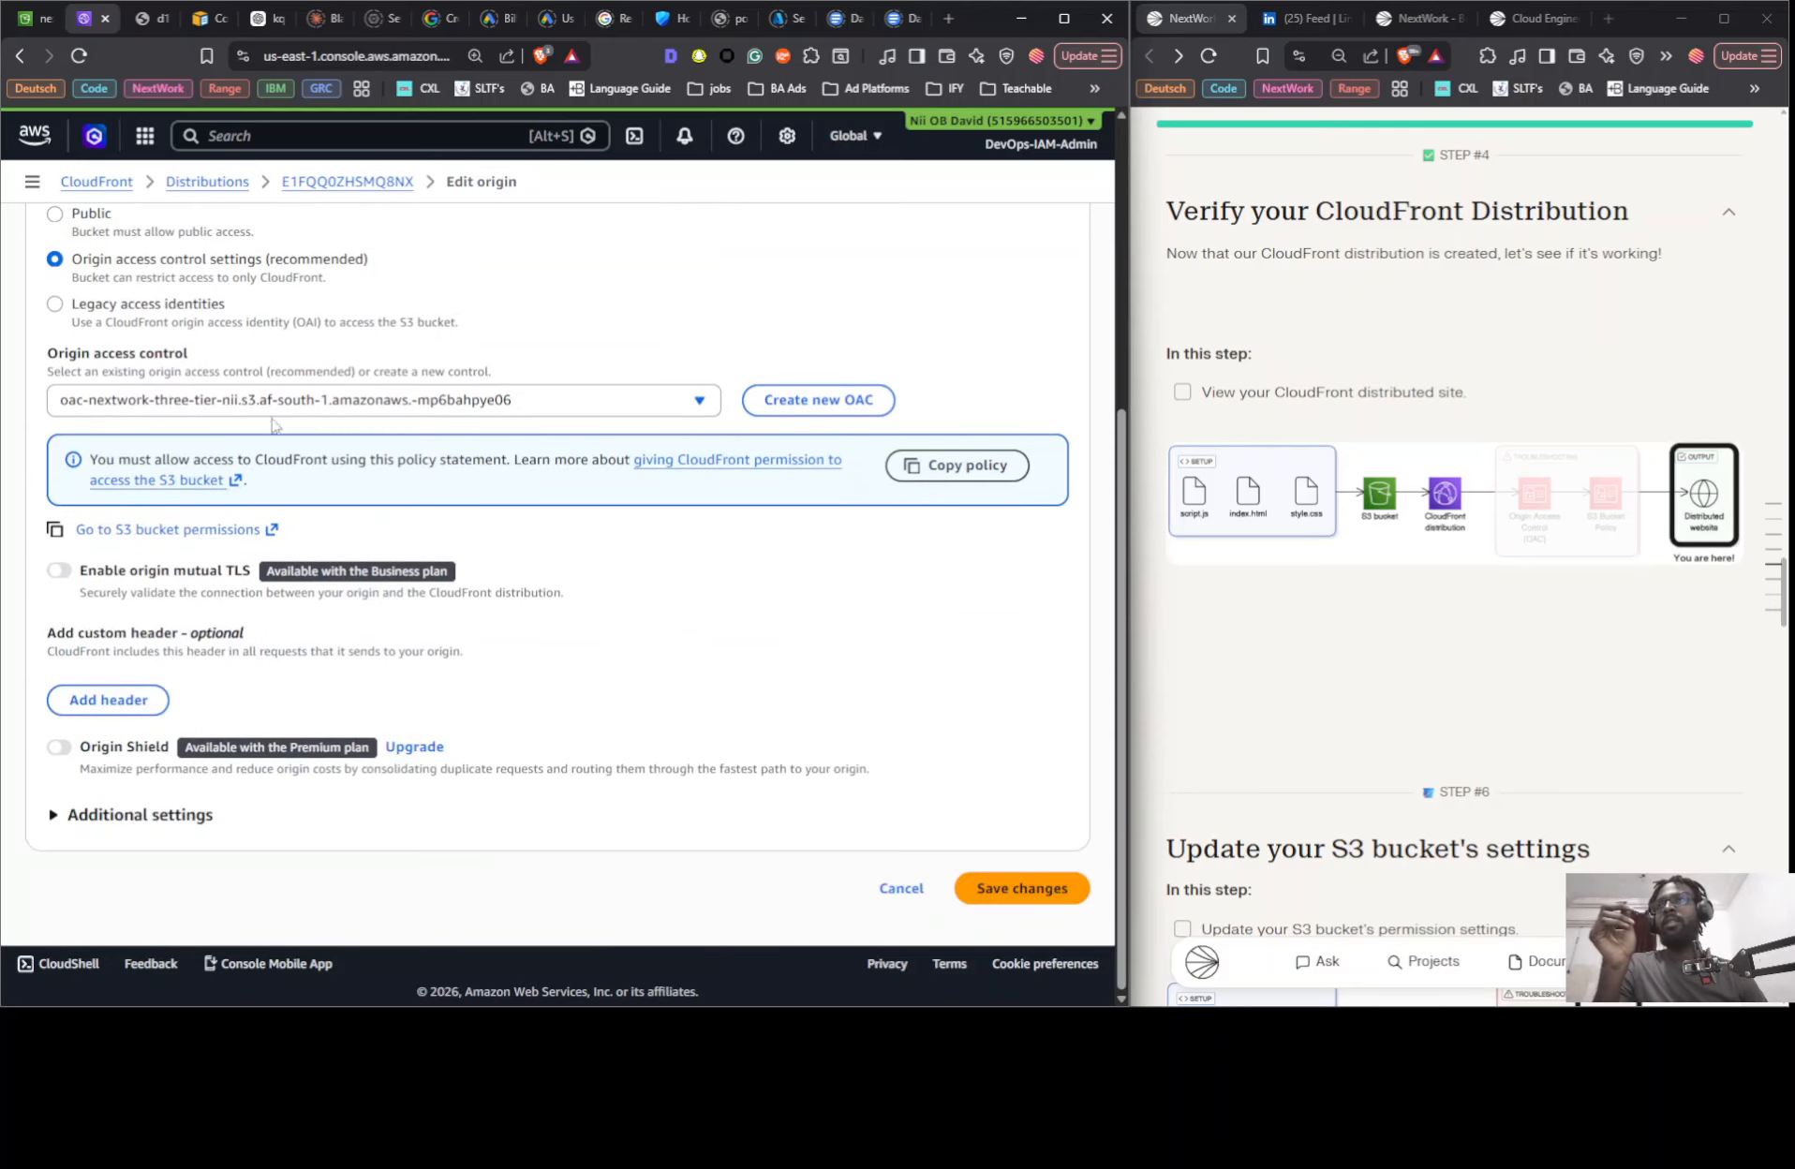
{"action": "left_click", "coordinate": [957, 465]}
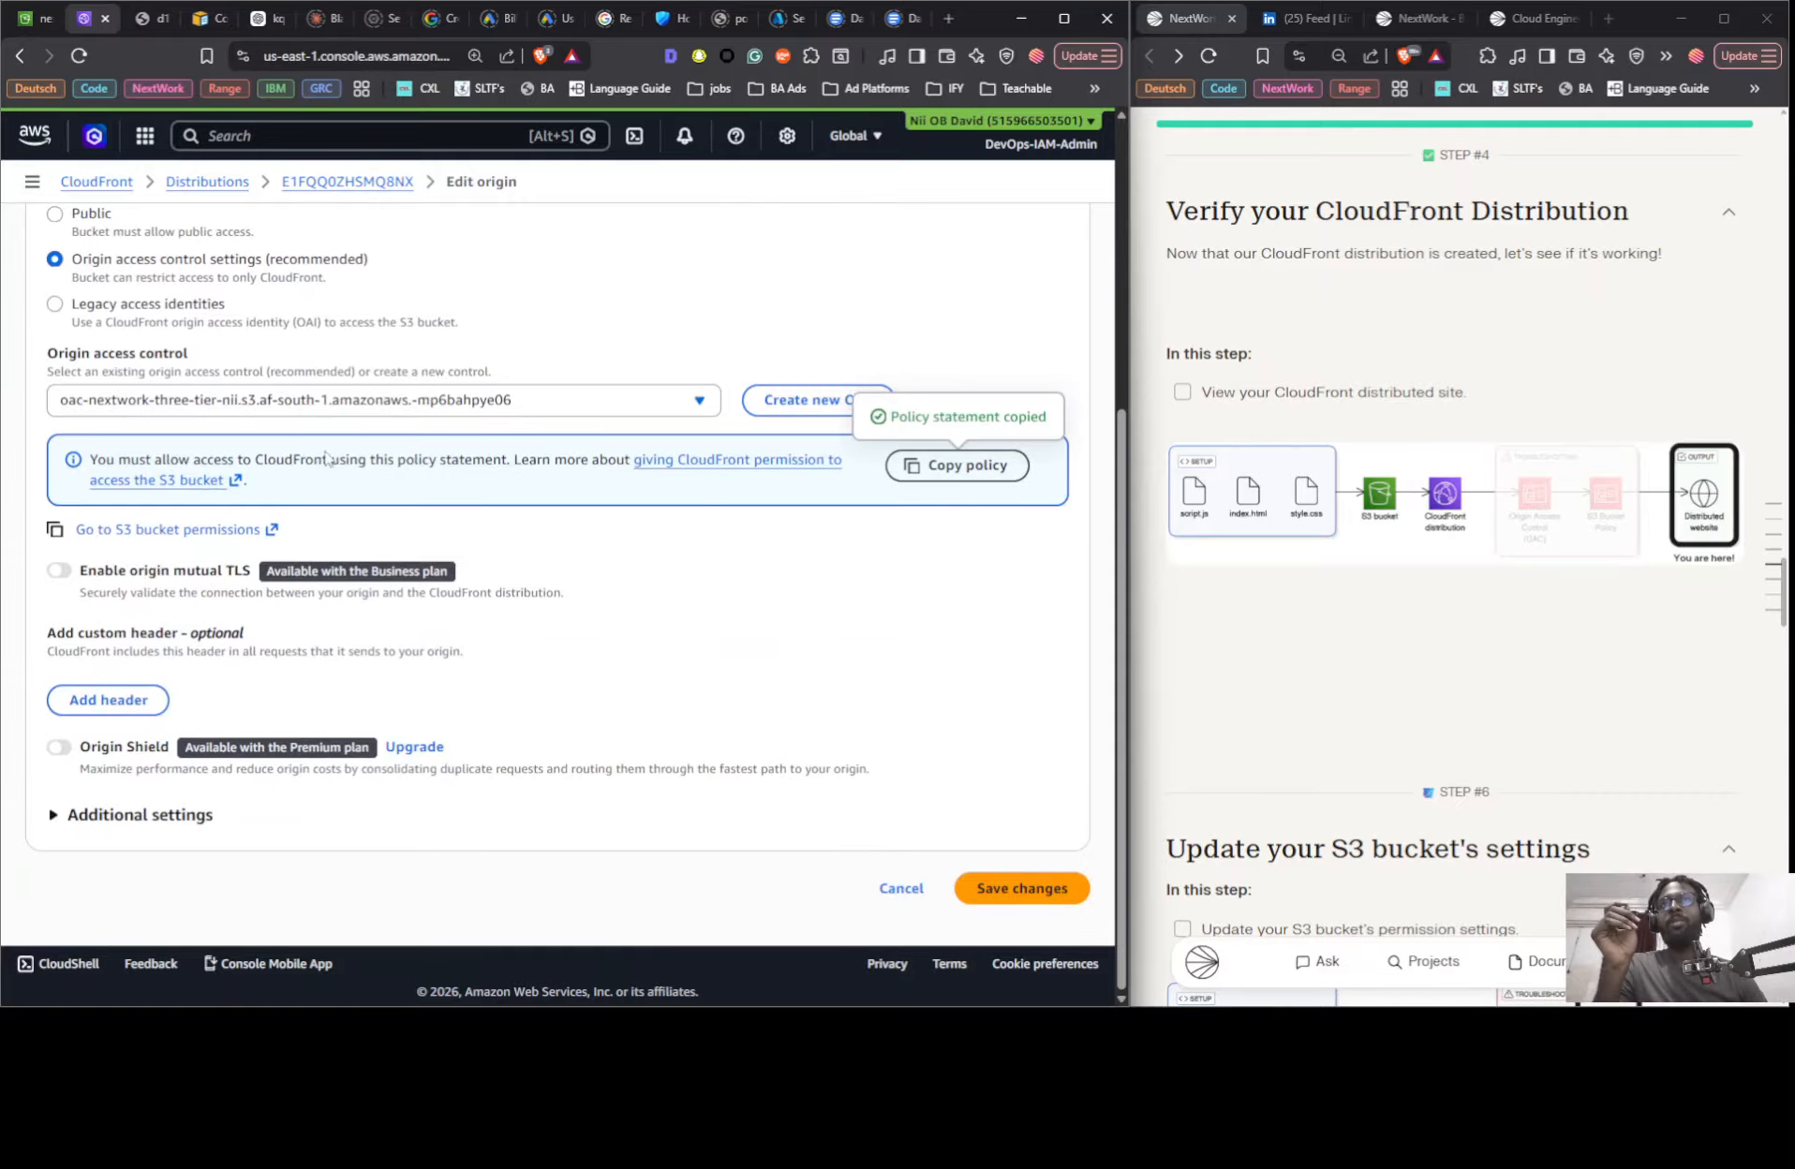
{"action": "left_click", "coordinate": [156, 482]}
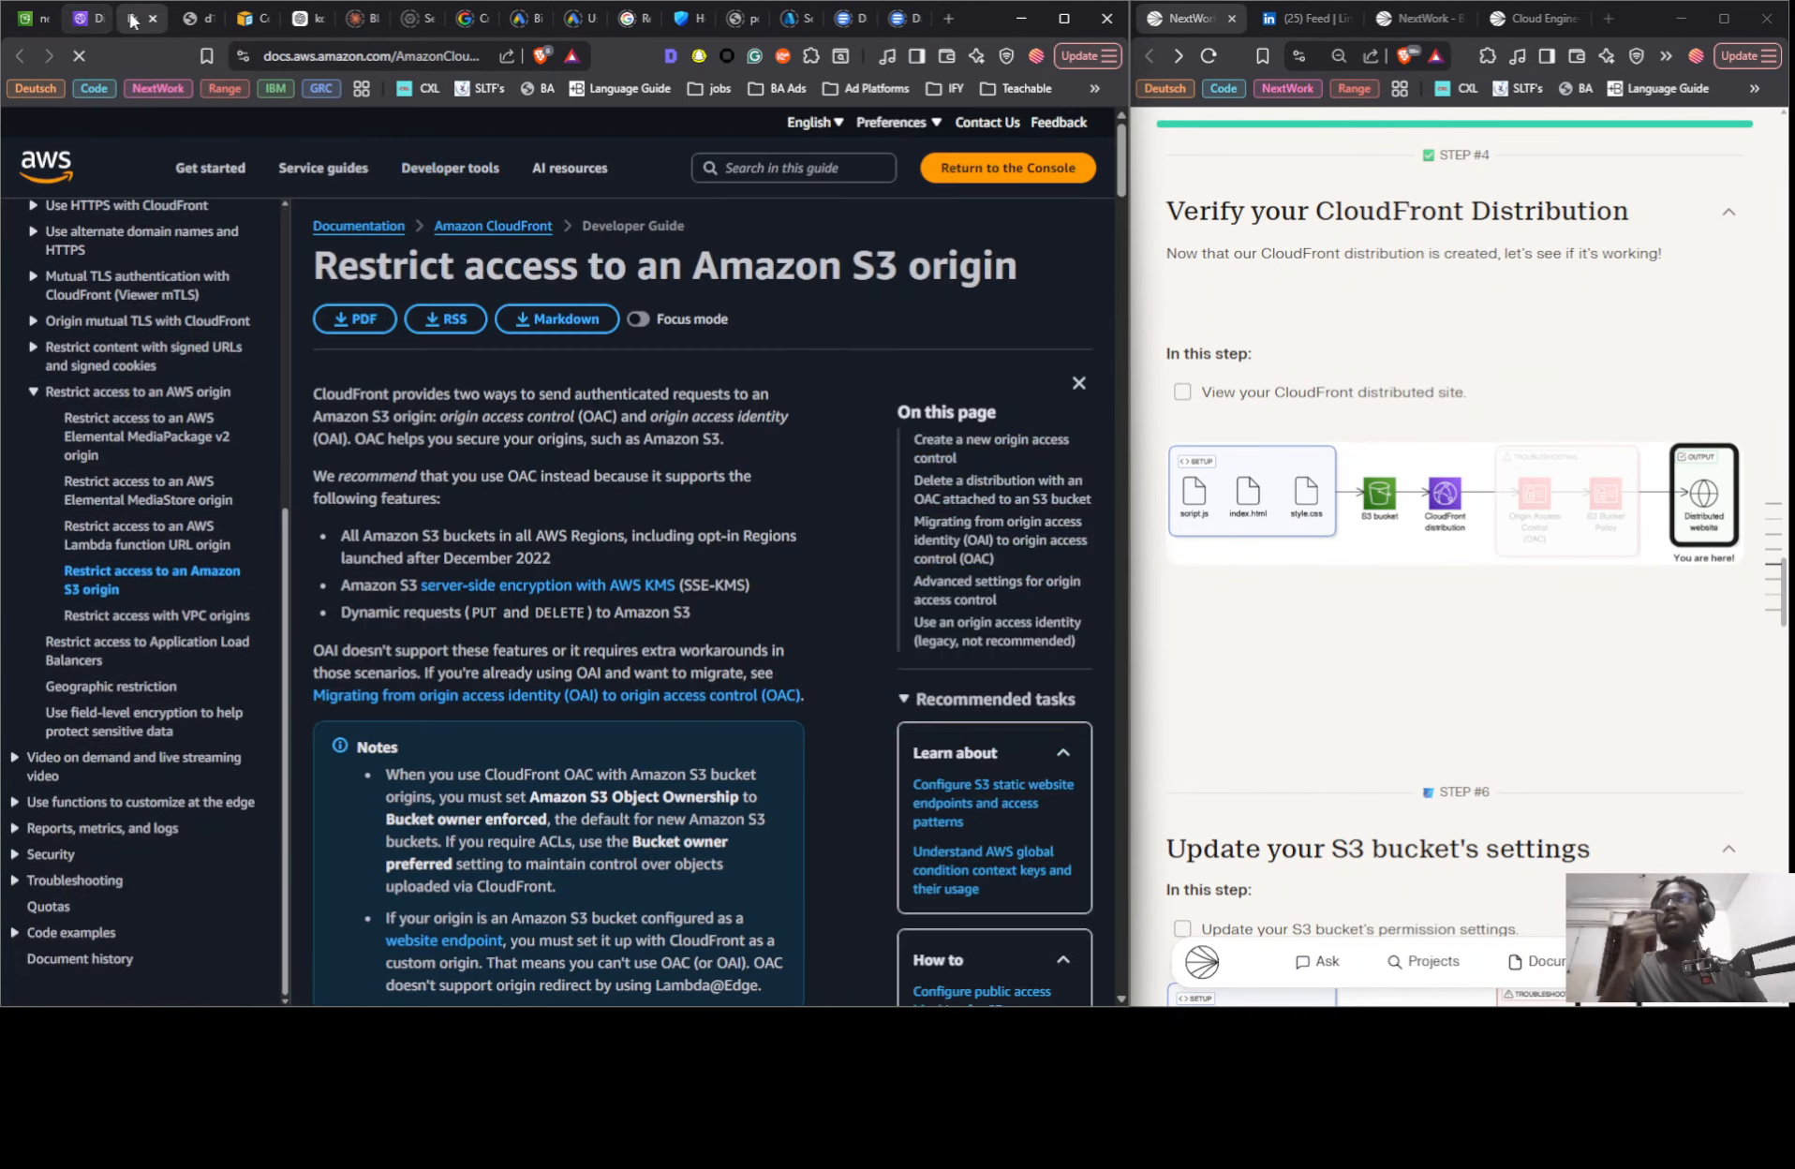
- Close the documentation, open the S3 bucket from the origin's permissions link, and save the origin changes
{"action": "left_click", "coordinate": [151, 19]}
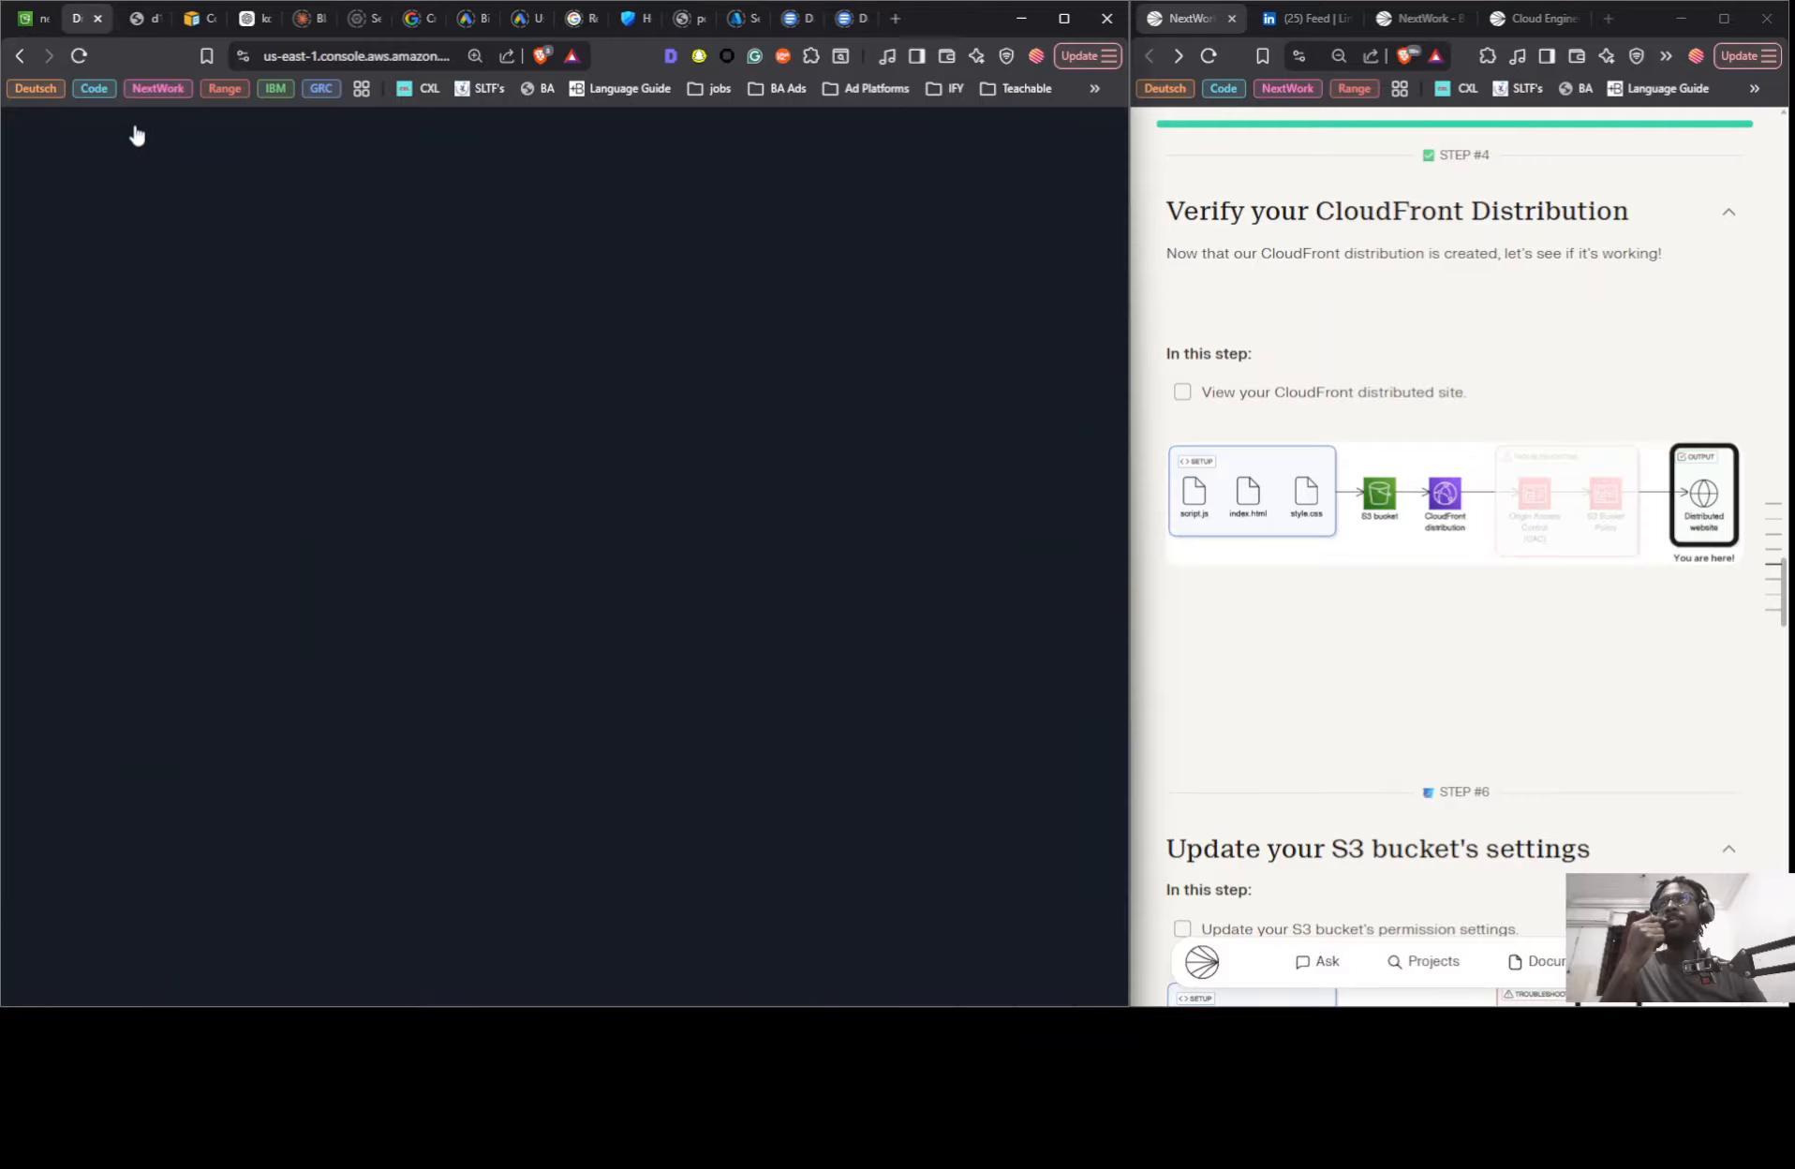
{"action": "left_click", "coordinate": [175, 533]}
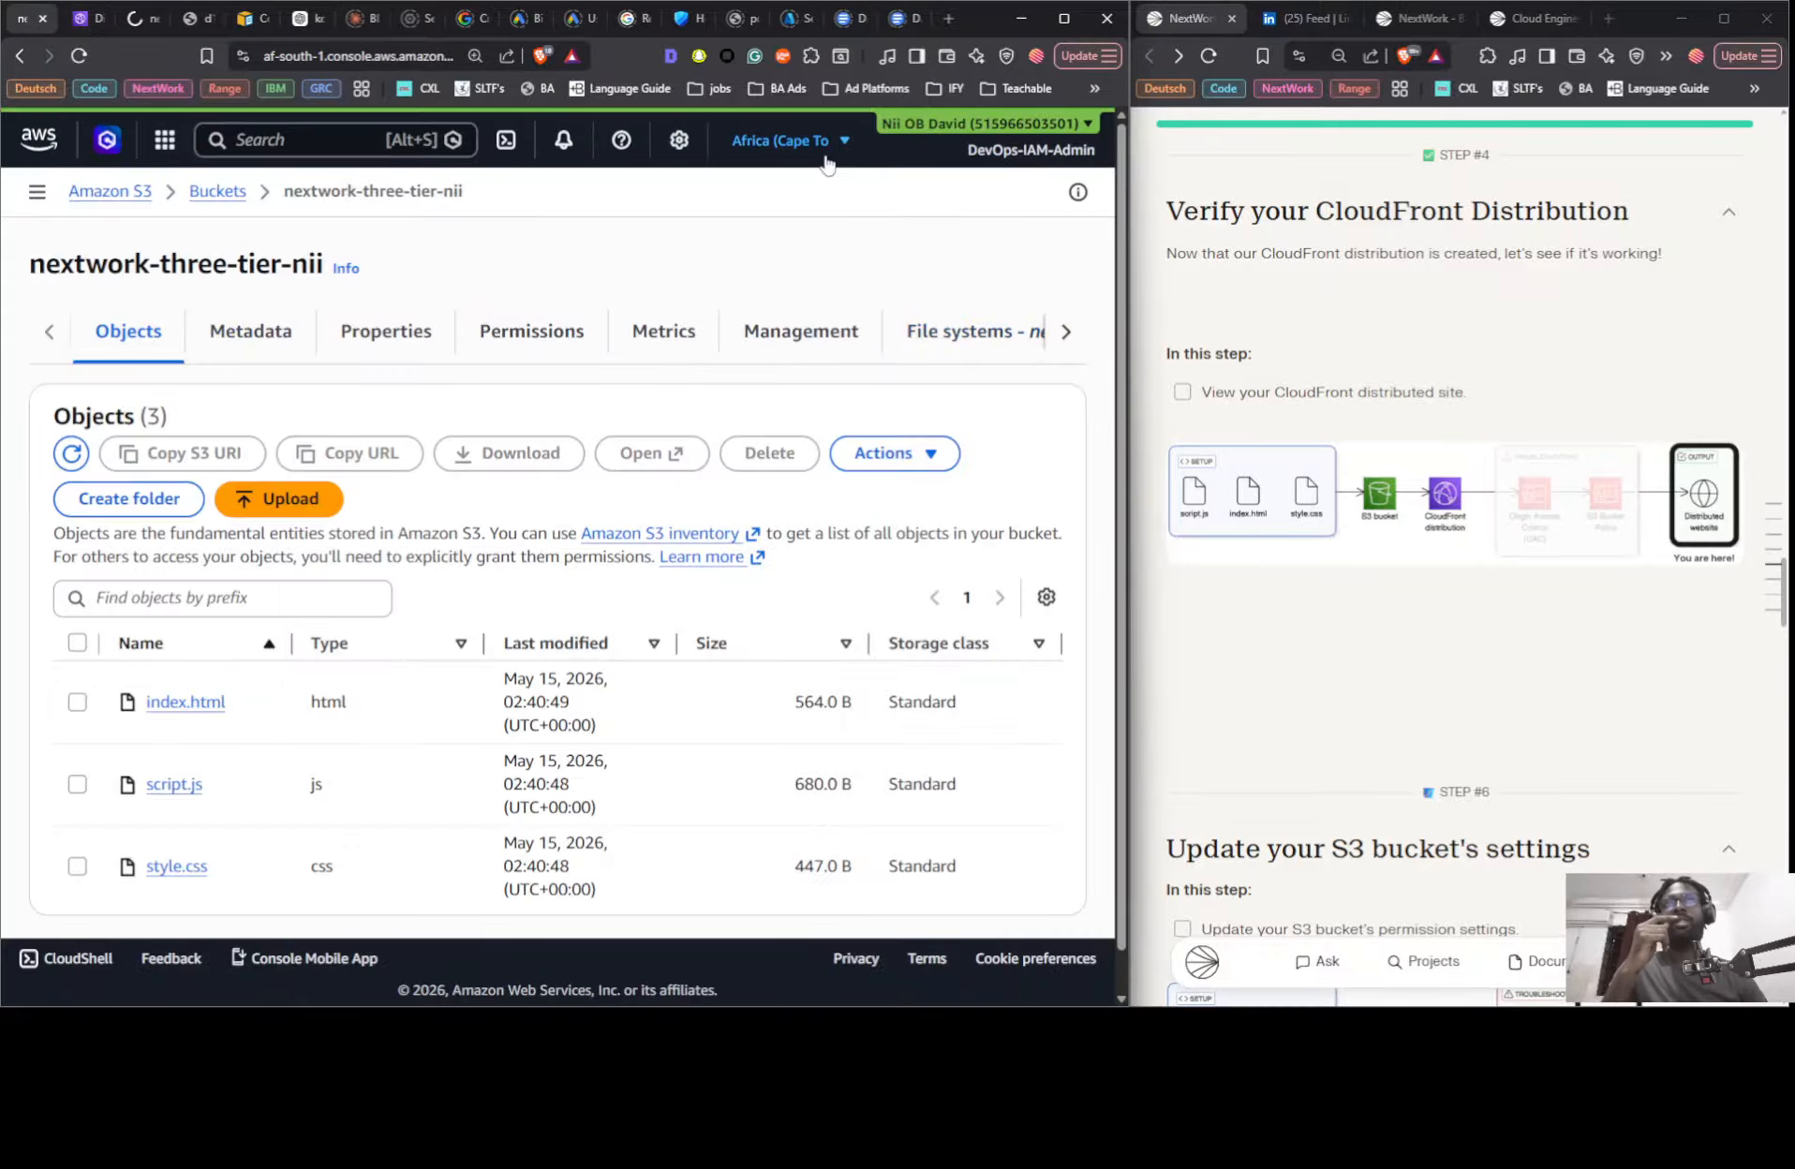
{"action": "left_click", "coordinate": [75, 21]}
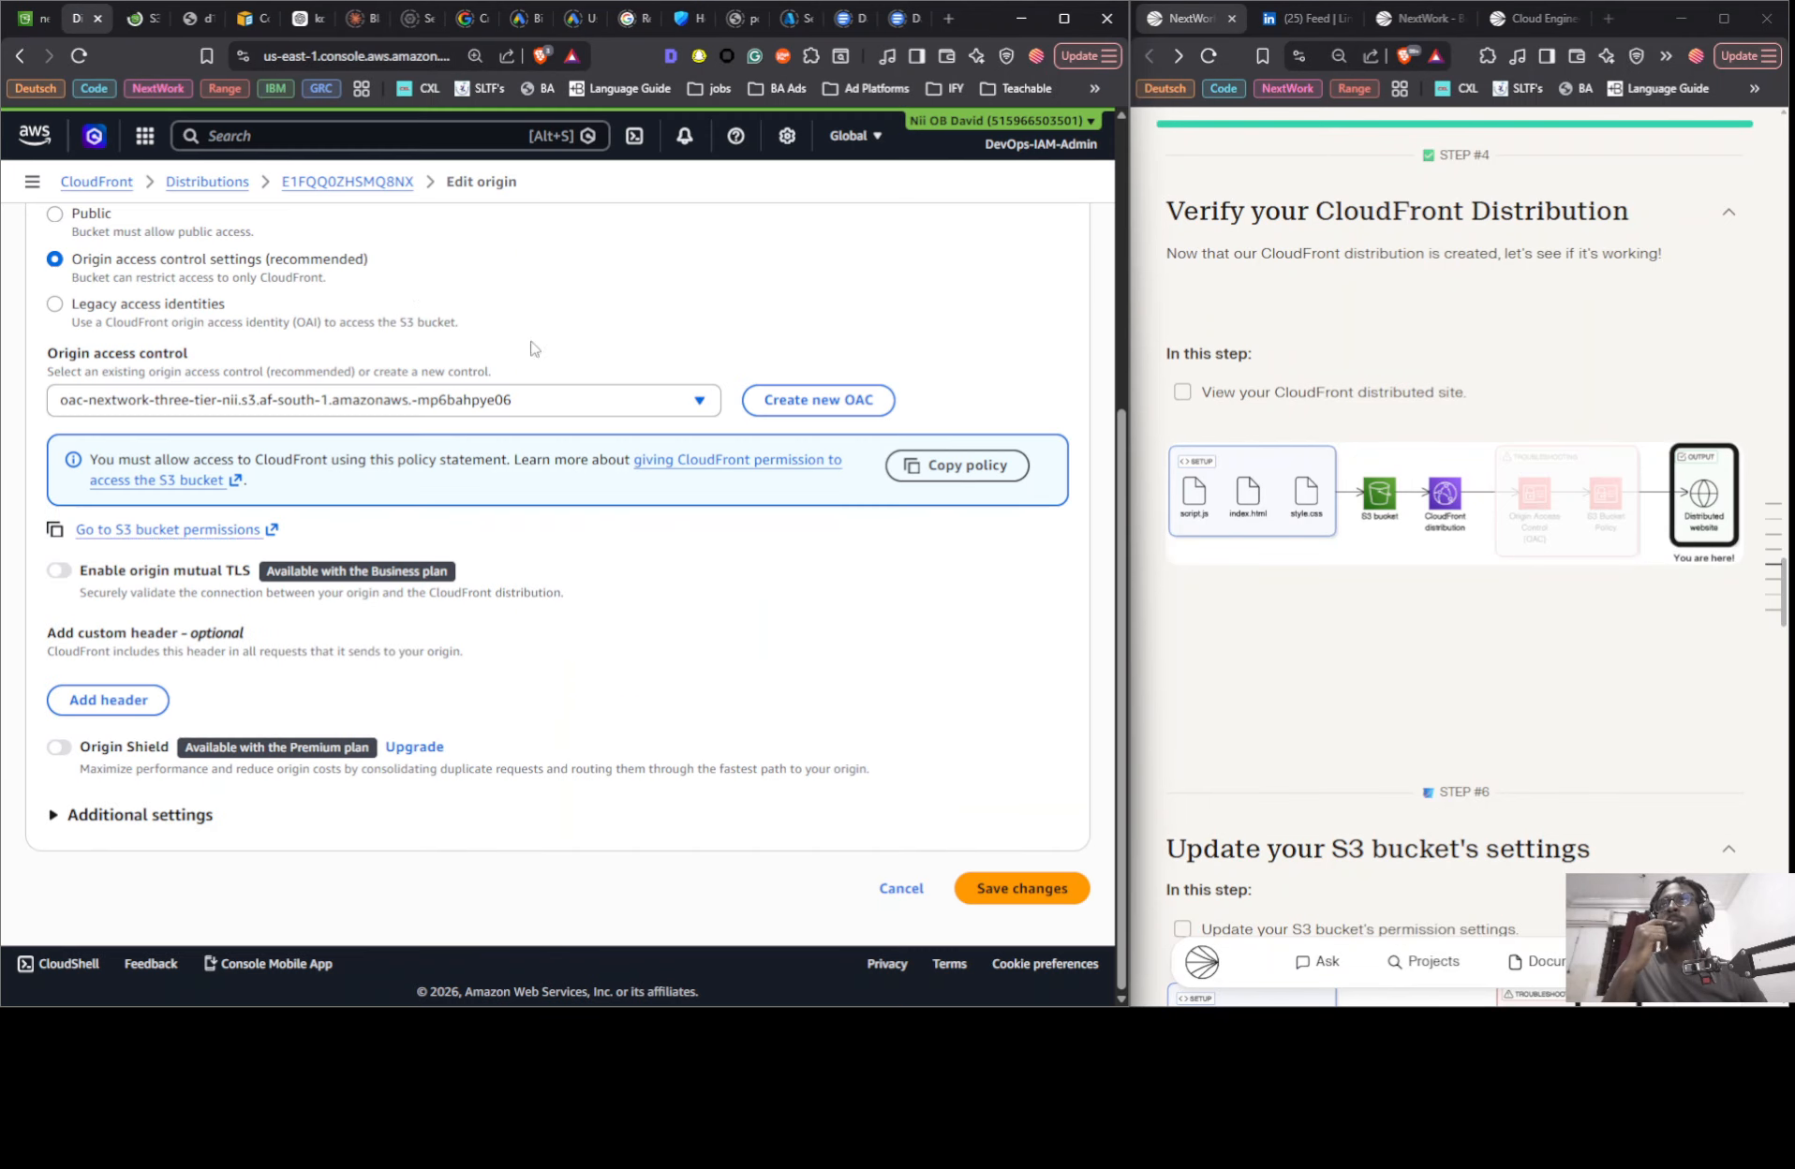
{"action": "scroll", "coordinate": [562, 384], "scroll_direction": "up", "scroll_amount": 5}
{"action": "scroll", "coordinate": [593, 416], "scroll_direction": "down", "scroll_amount": 5}
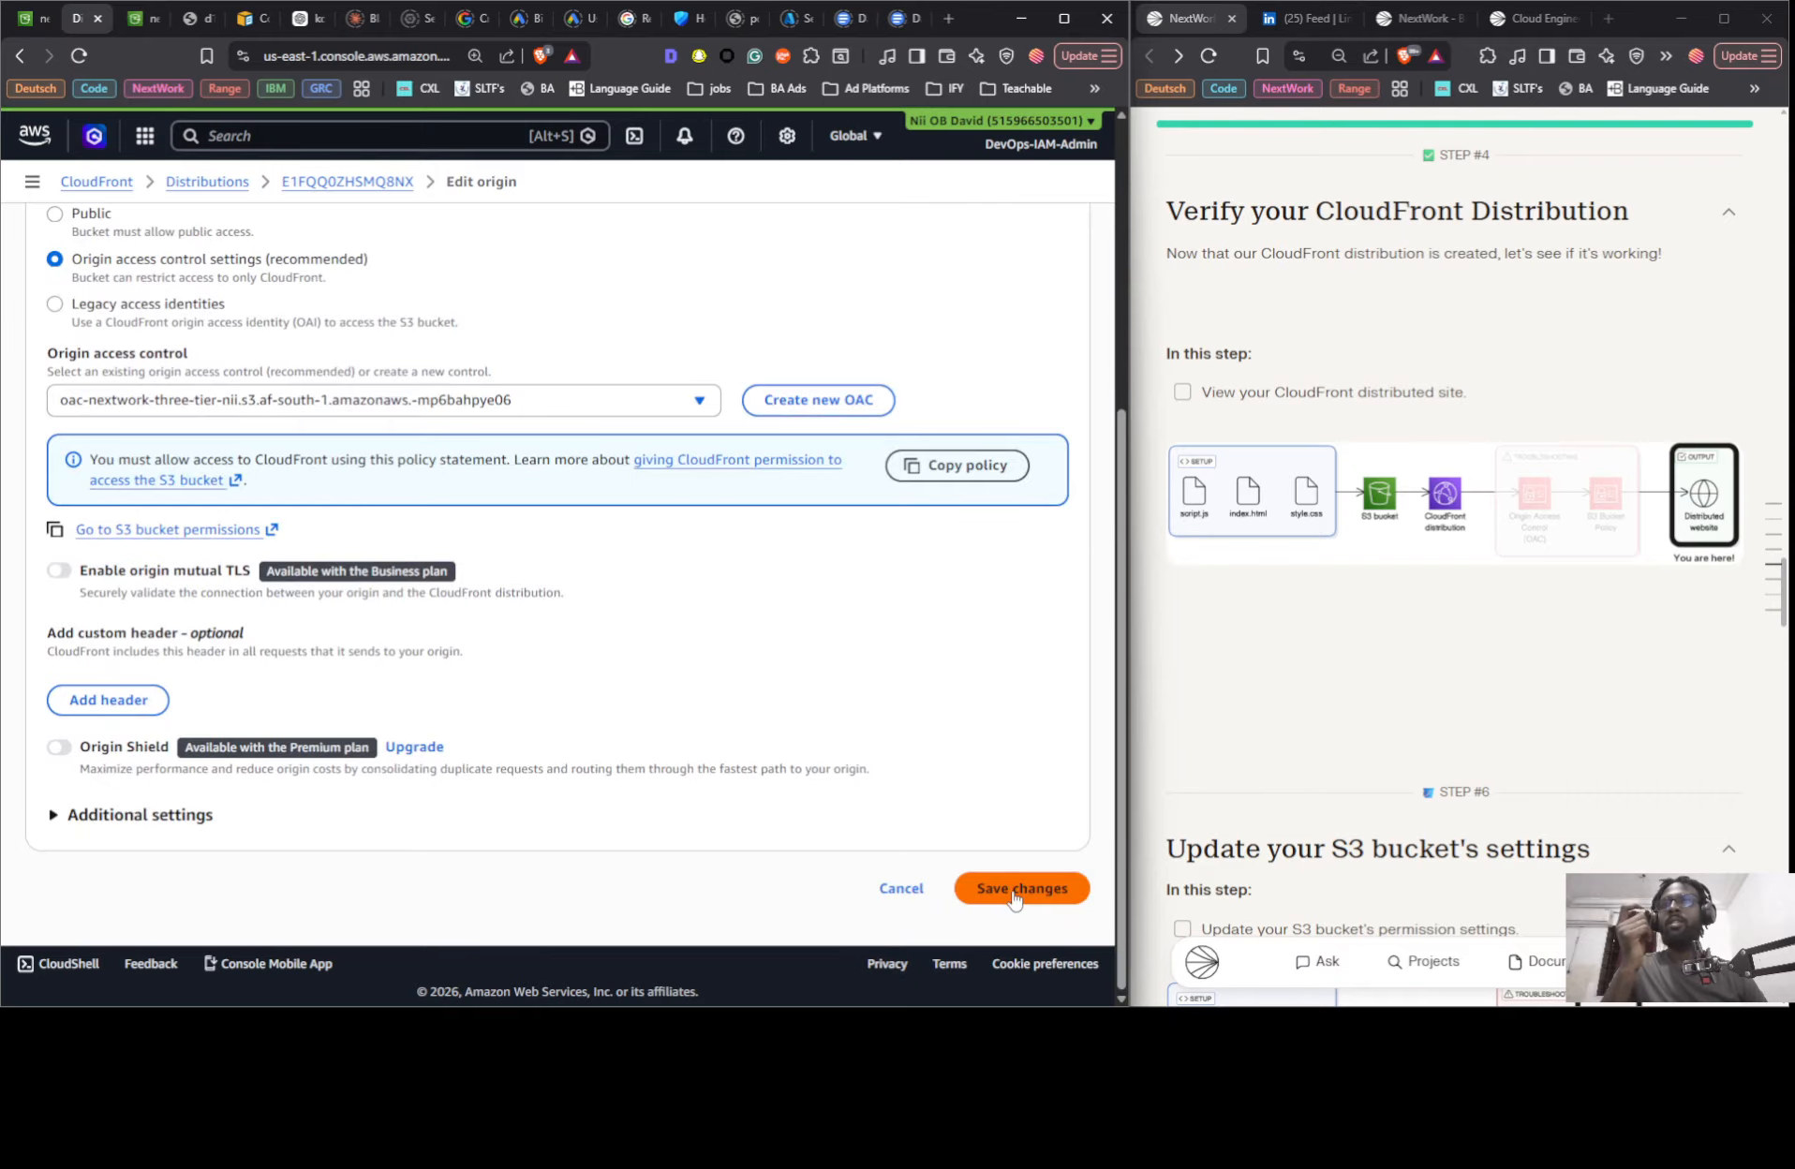
{"action": "left_click", "coordinate": [1014, 898]}
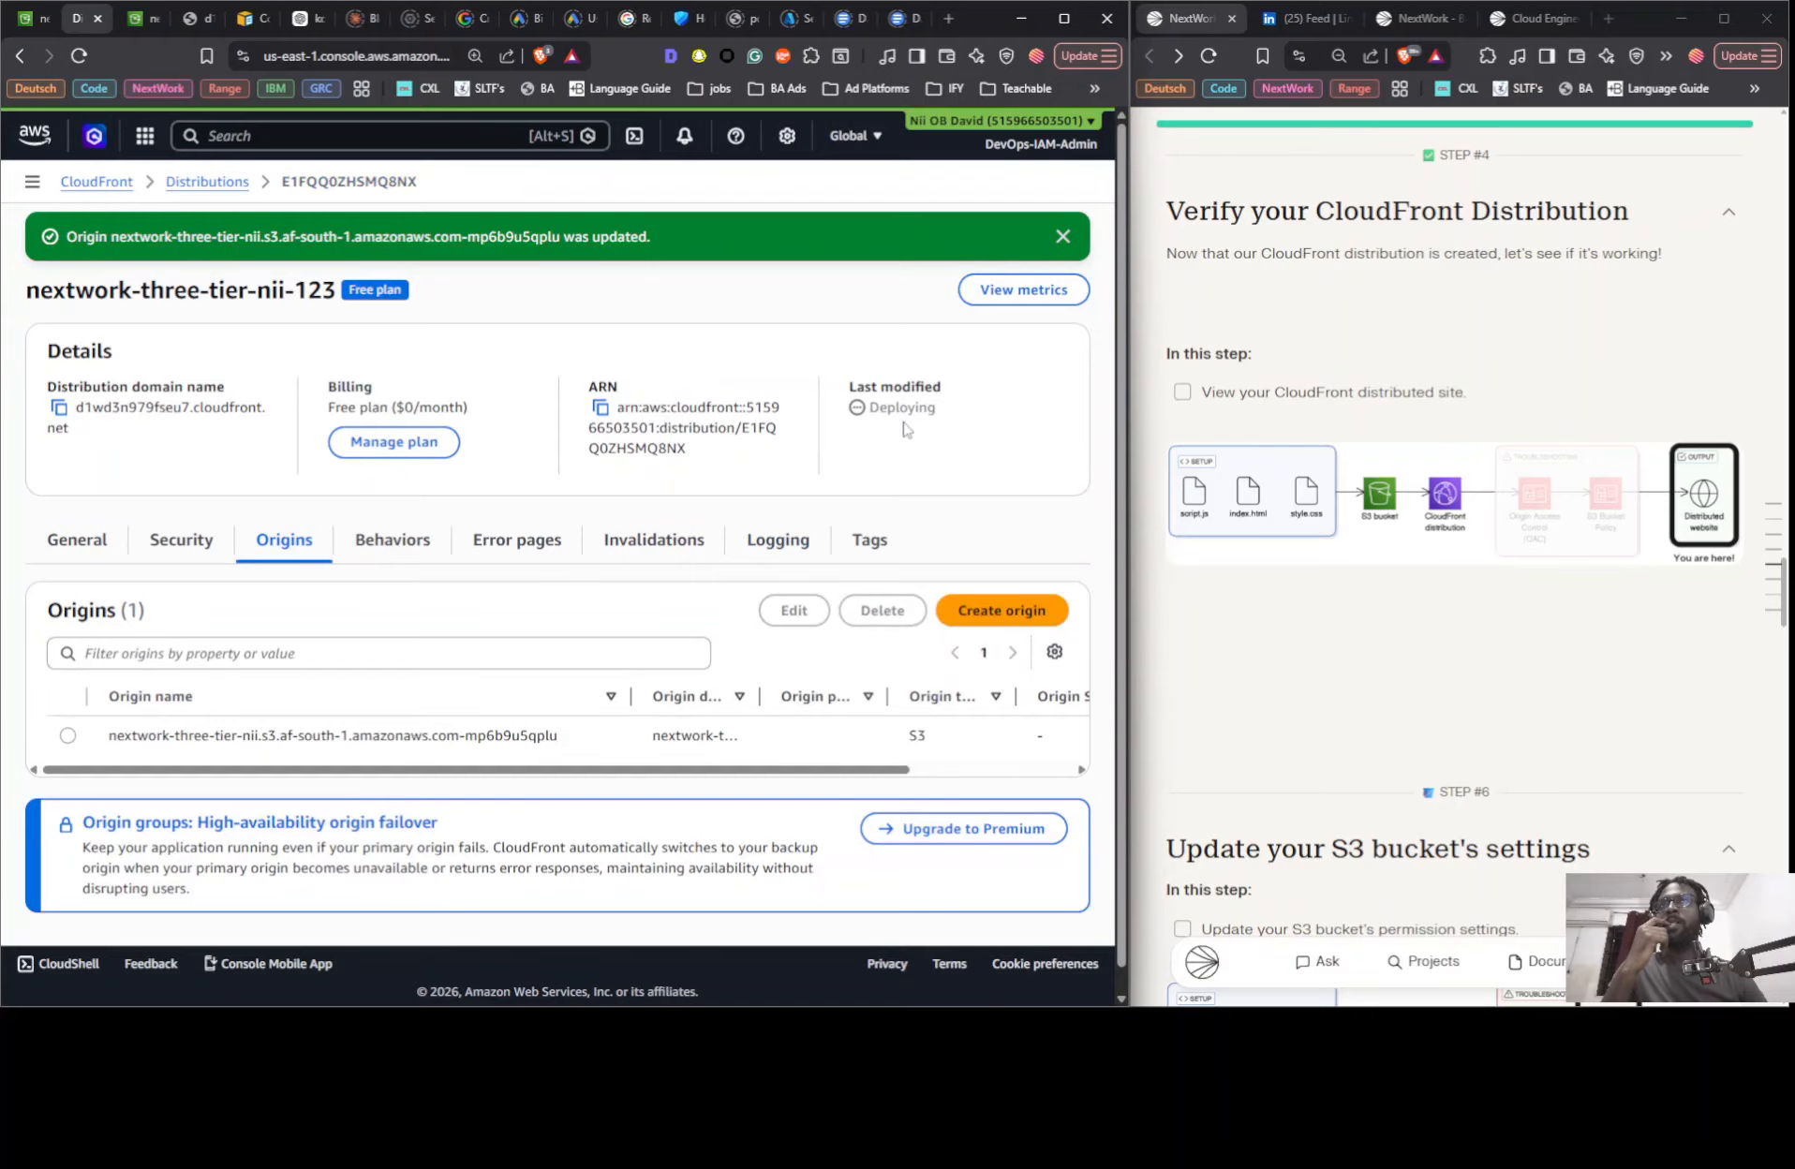
- Go to the nextwork-three-tier-nii bucket's permissions and open its bucket policy for editing
{"action": "left_click", "coordinate": [126, 21]}
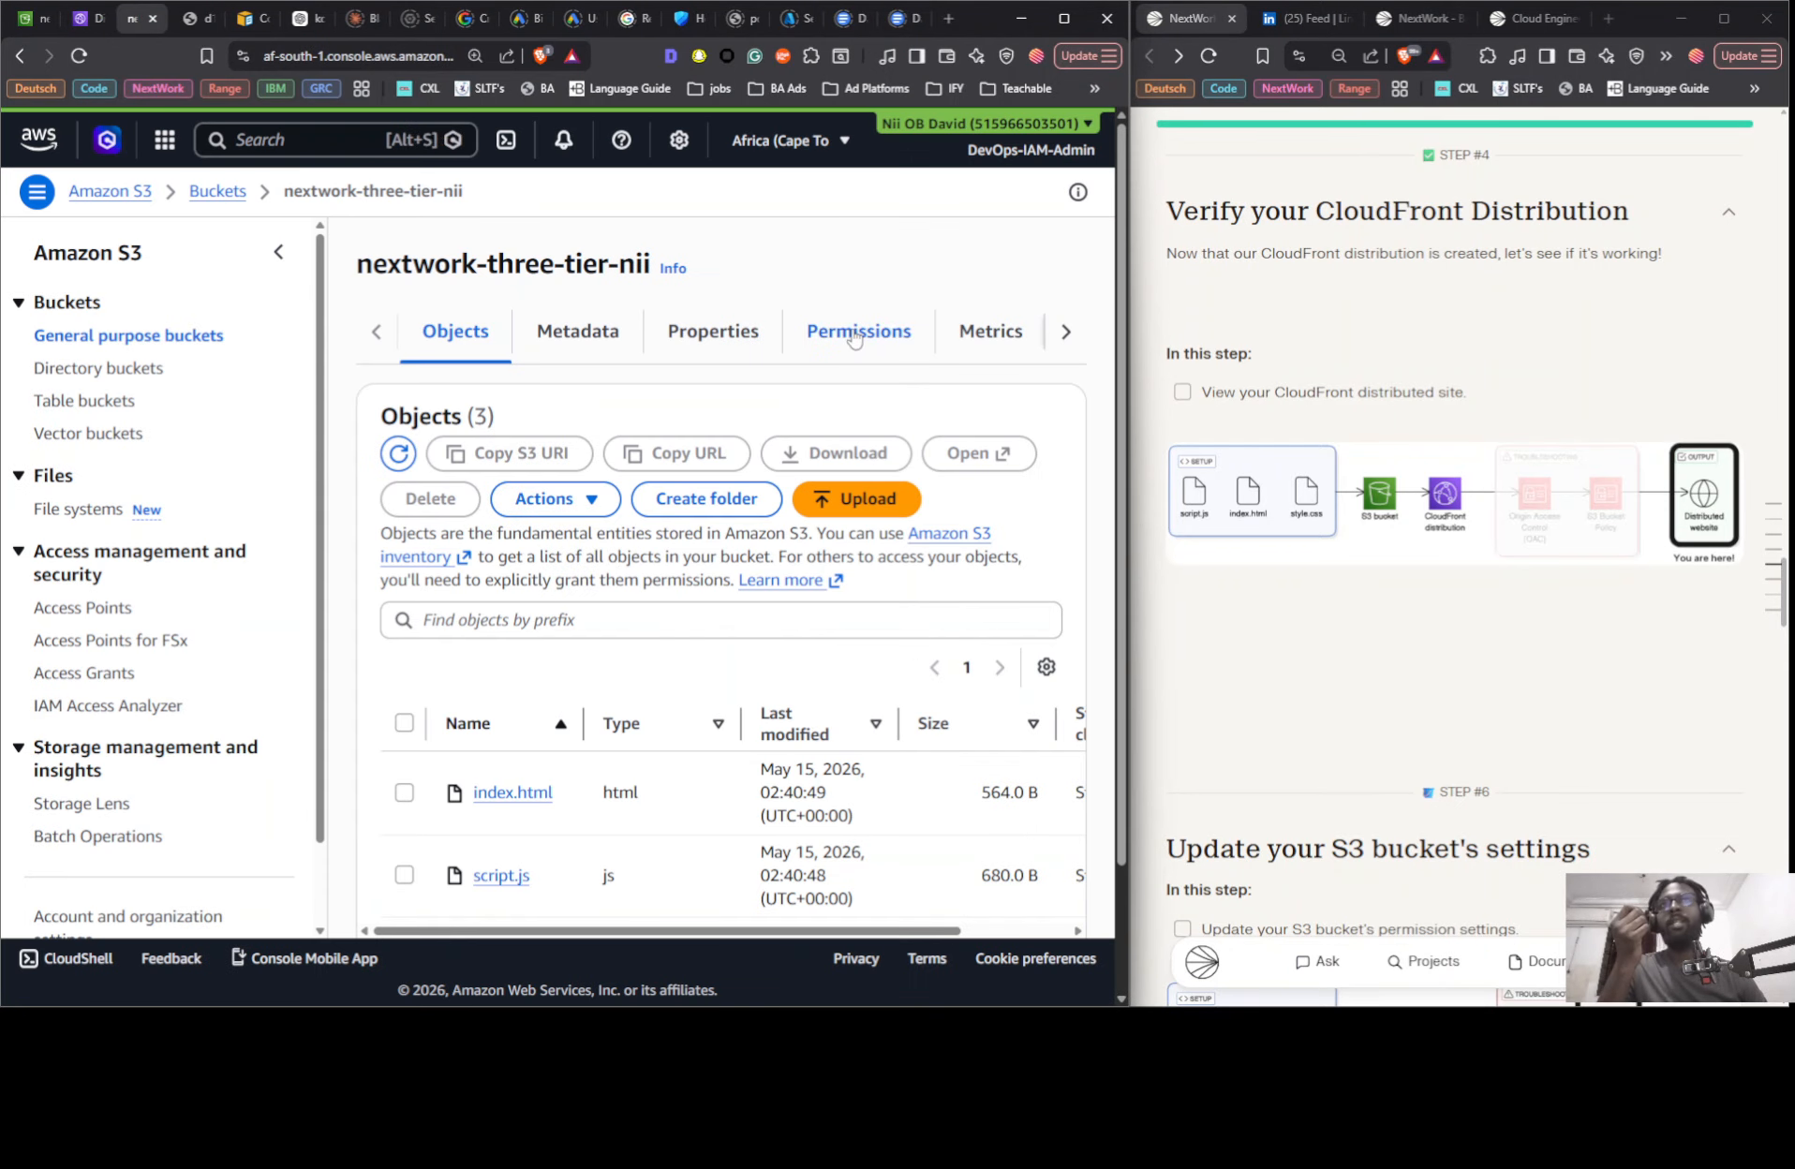
{"action": "left_click", "coordinate": [279, 251]}
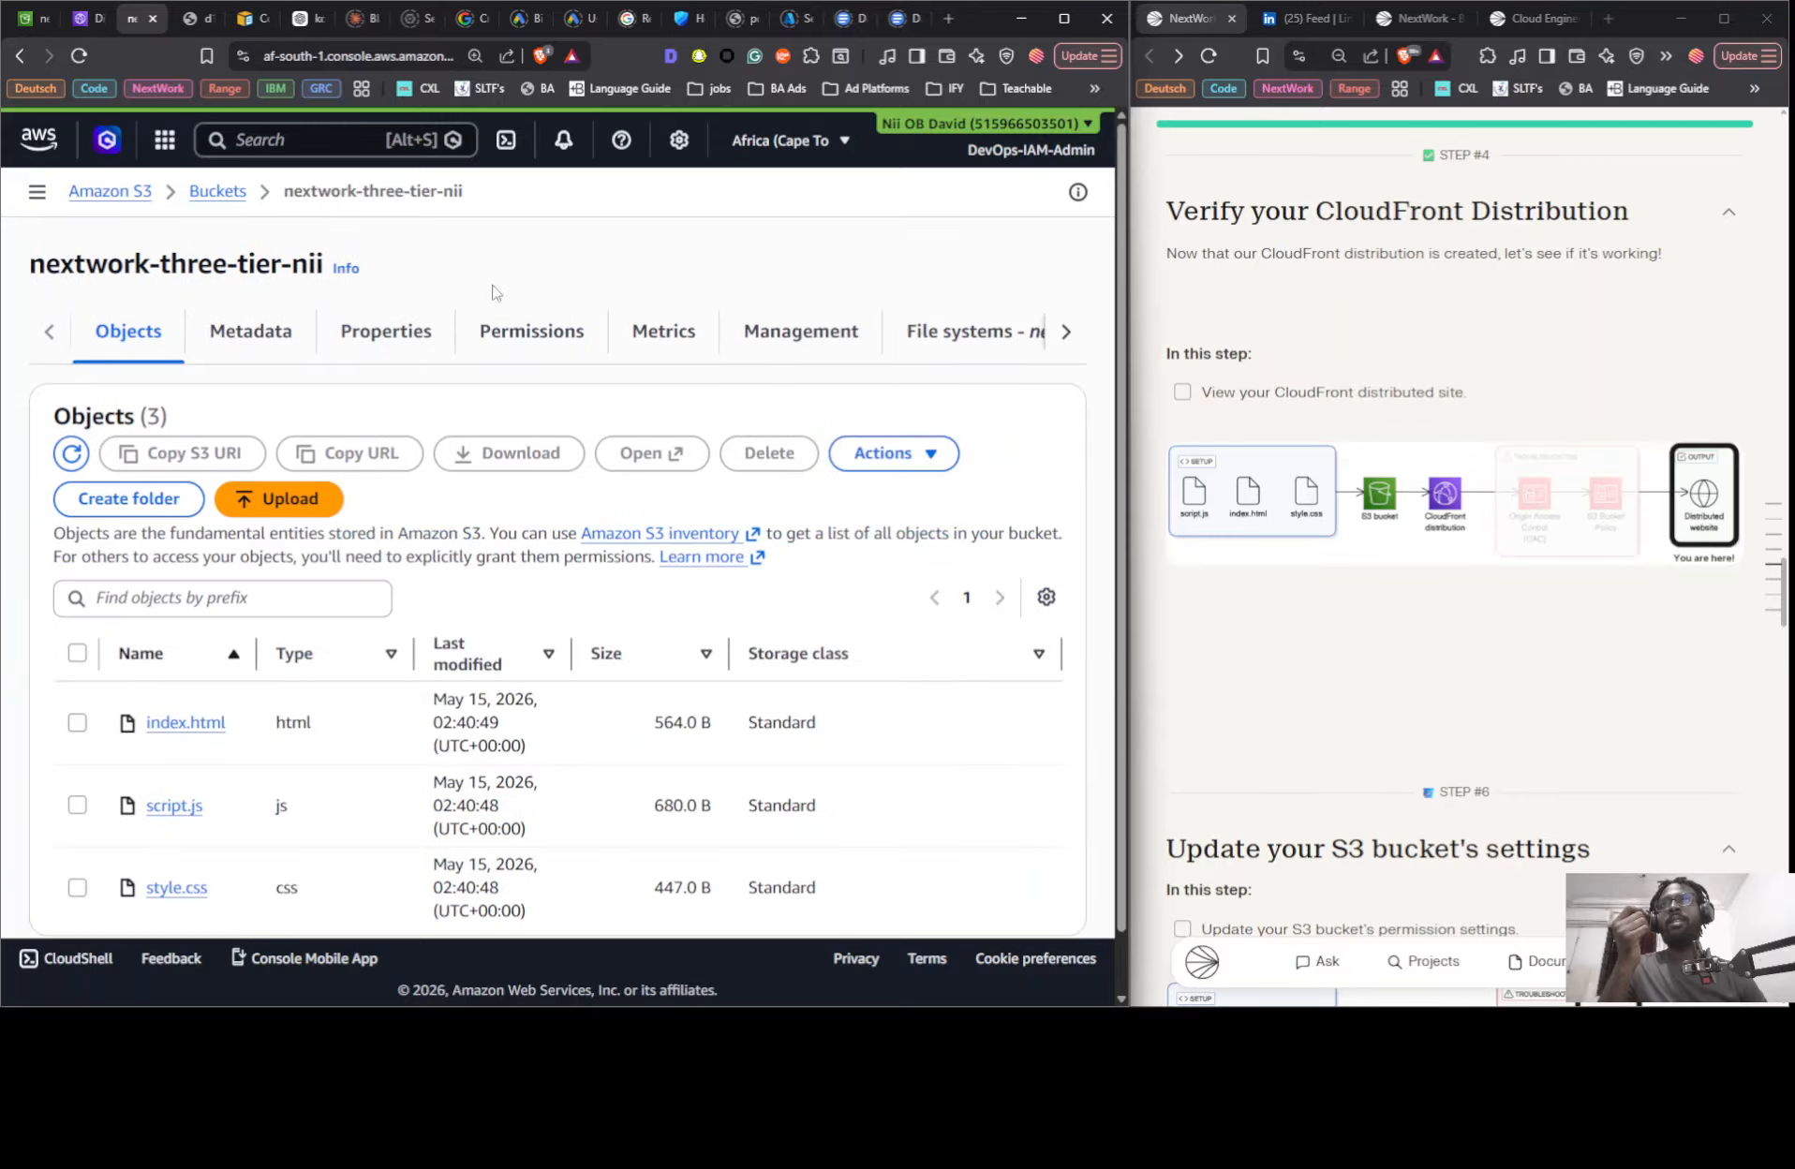
{"action": "left_click", "coordinate": [537, 335]}
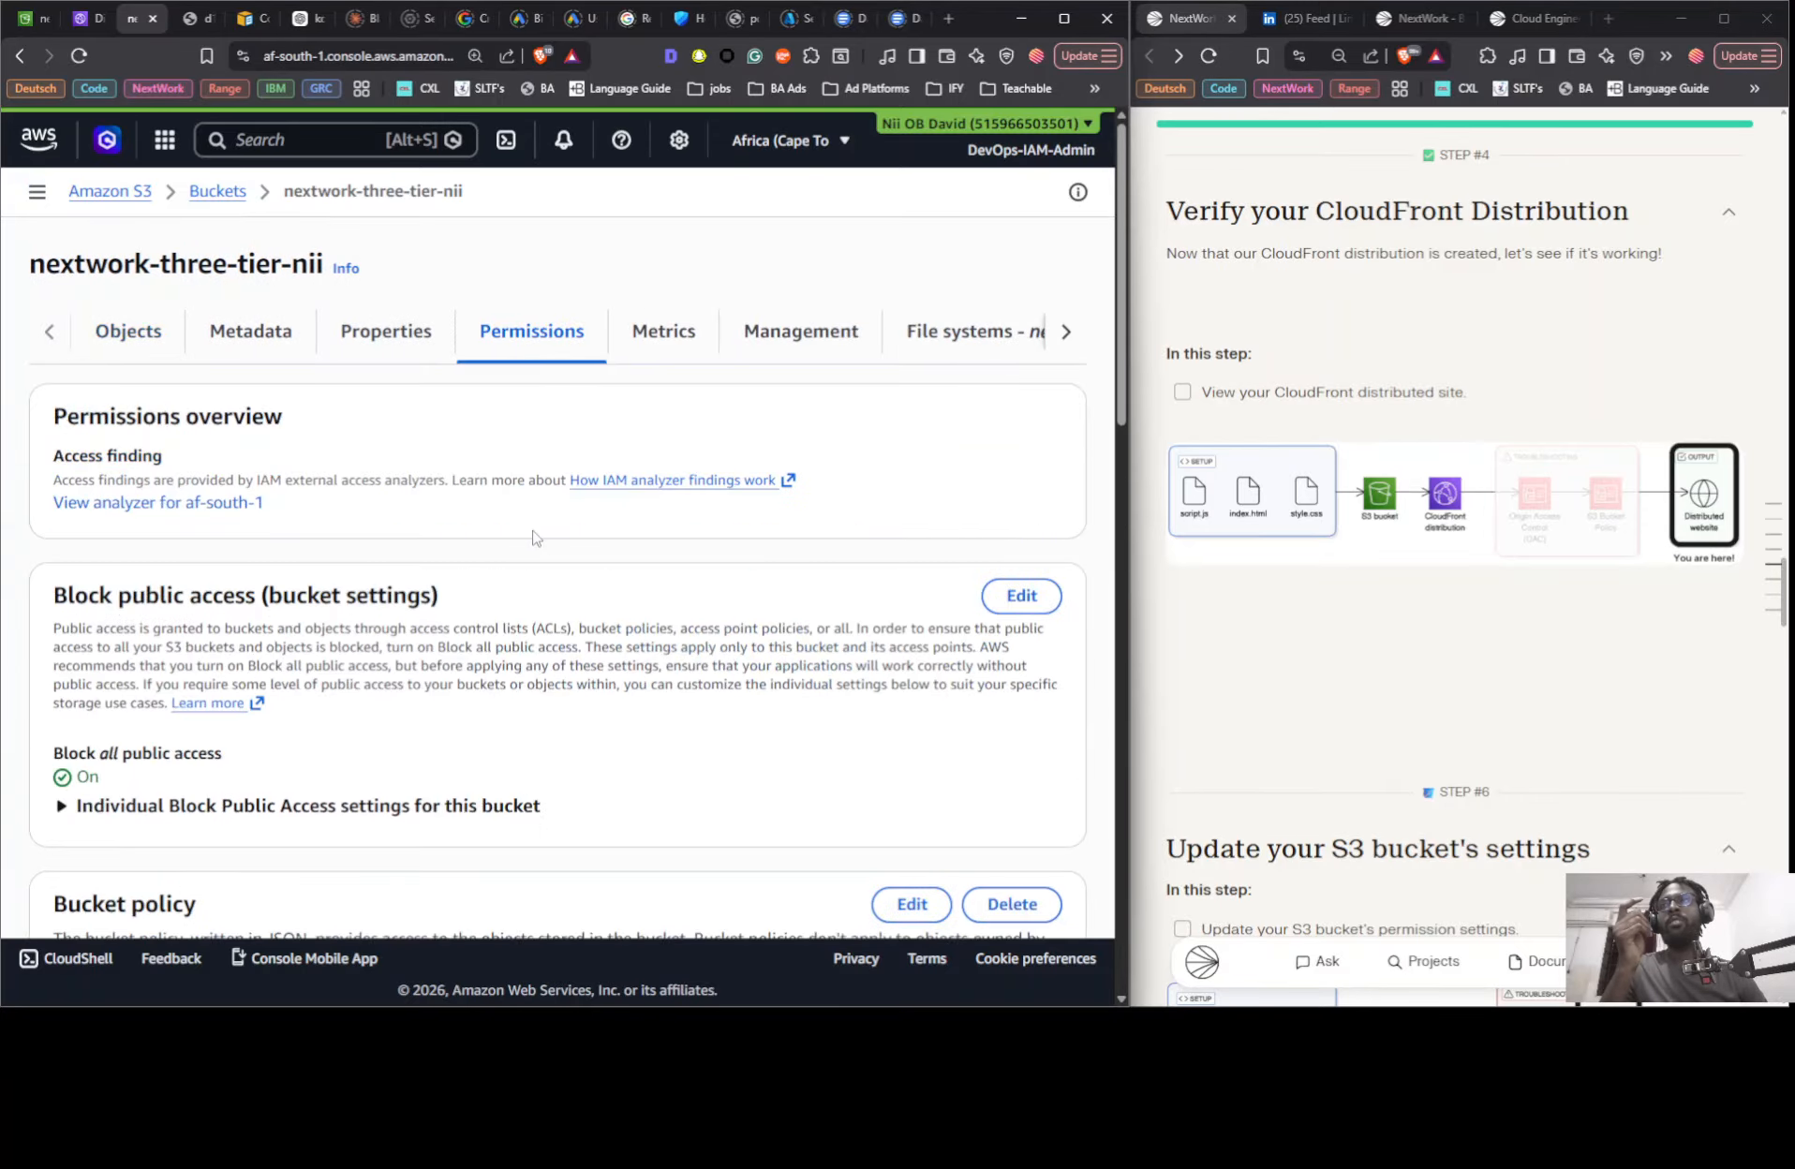
{"action": "scroll", "coordinate": [556, 505], "scroll_direction": "down", "scroll_amount": 4}
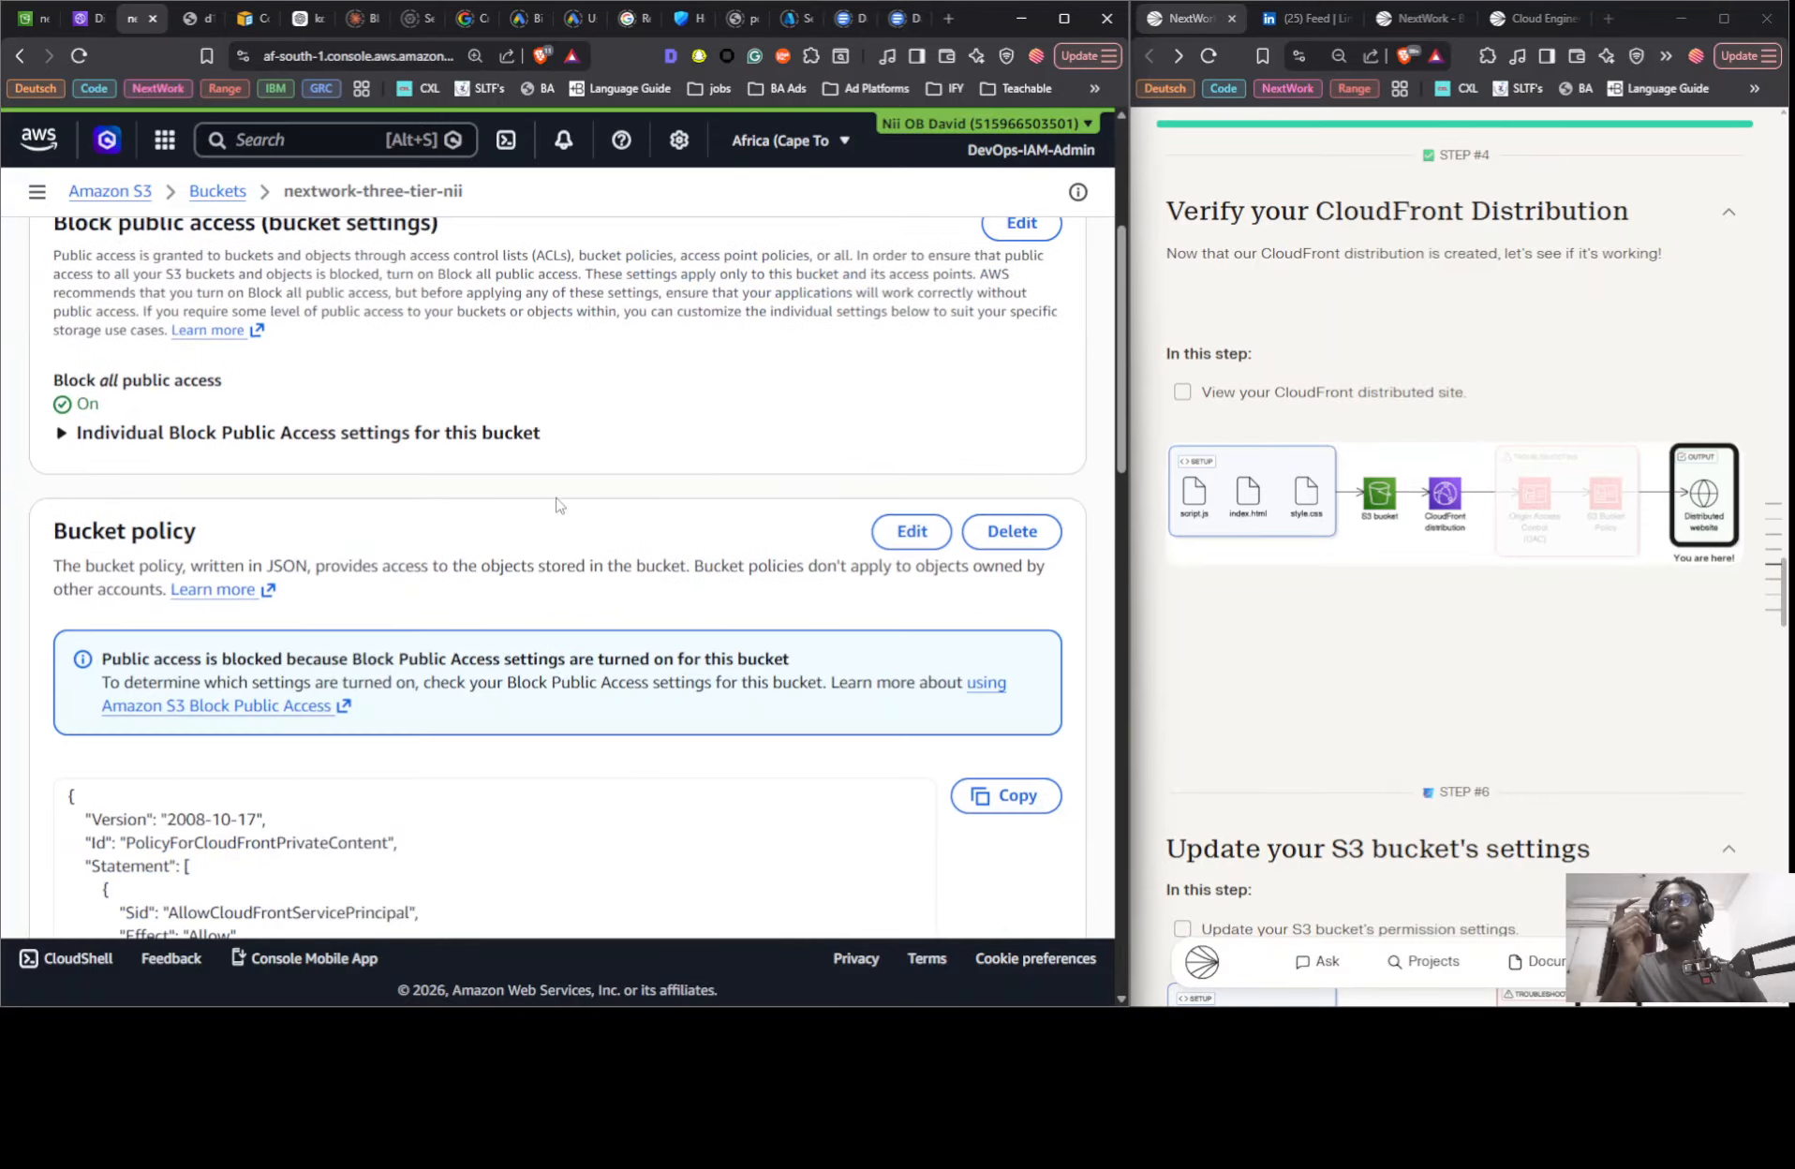
{"action": "left_click", "coordinate": [913, 532]}
- Replace the entire bucket policy with the policy statement copied from CloudFront and save the changes
{"action": "scroll", "coordinate": [773, 561], "scroll_direction": "down", "scroll_amount": 4}
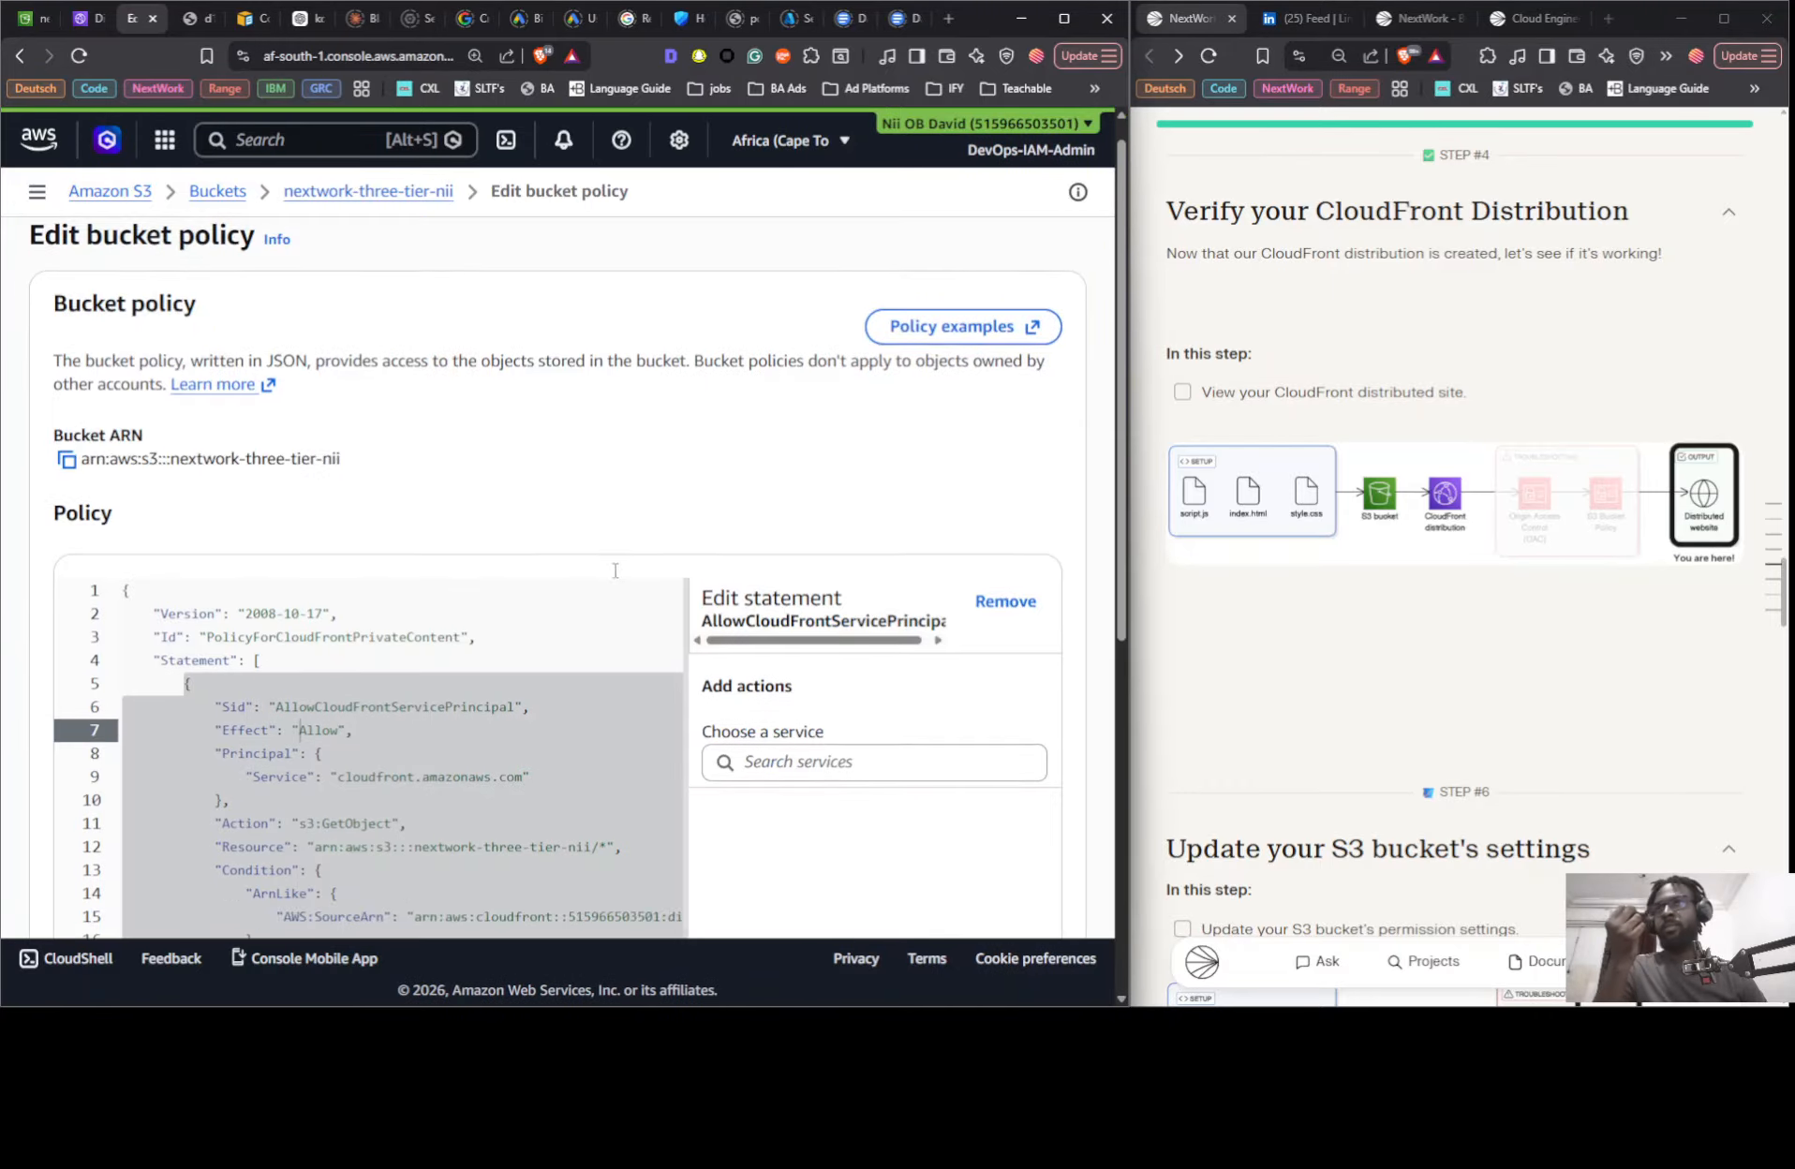
{"action": "left_click", "coordinate": [367, 596]}
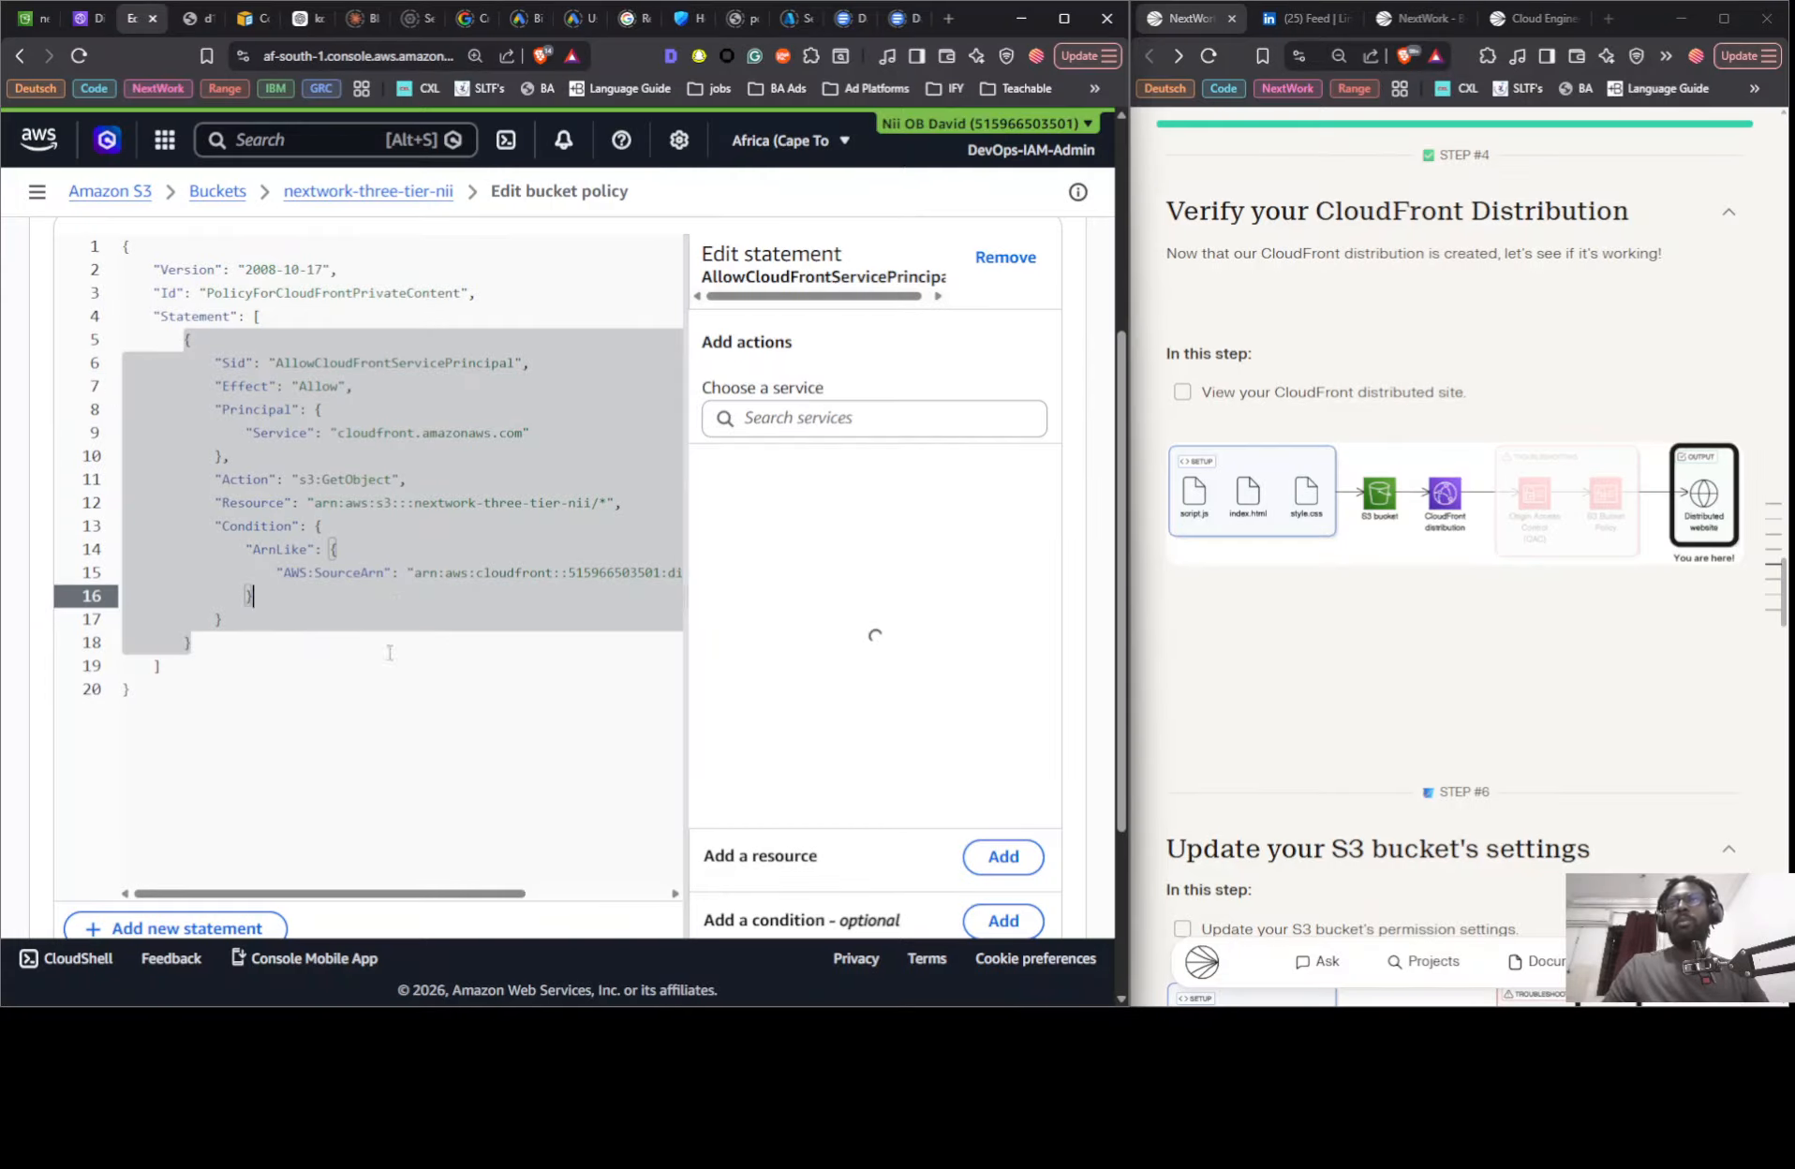
{"action": "key", "text": "ctrl+a"}
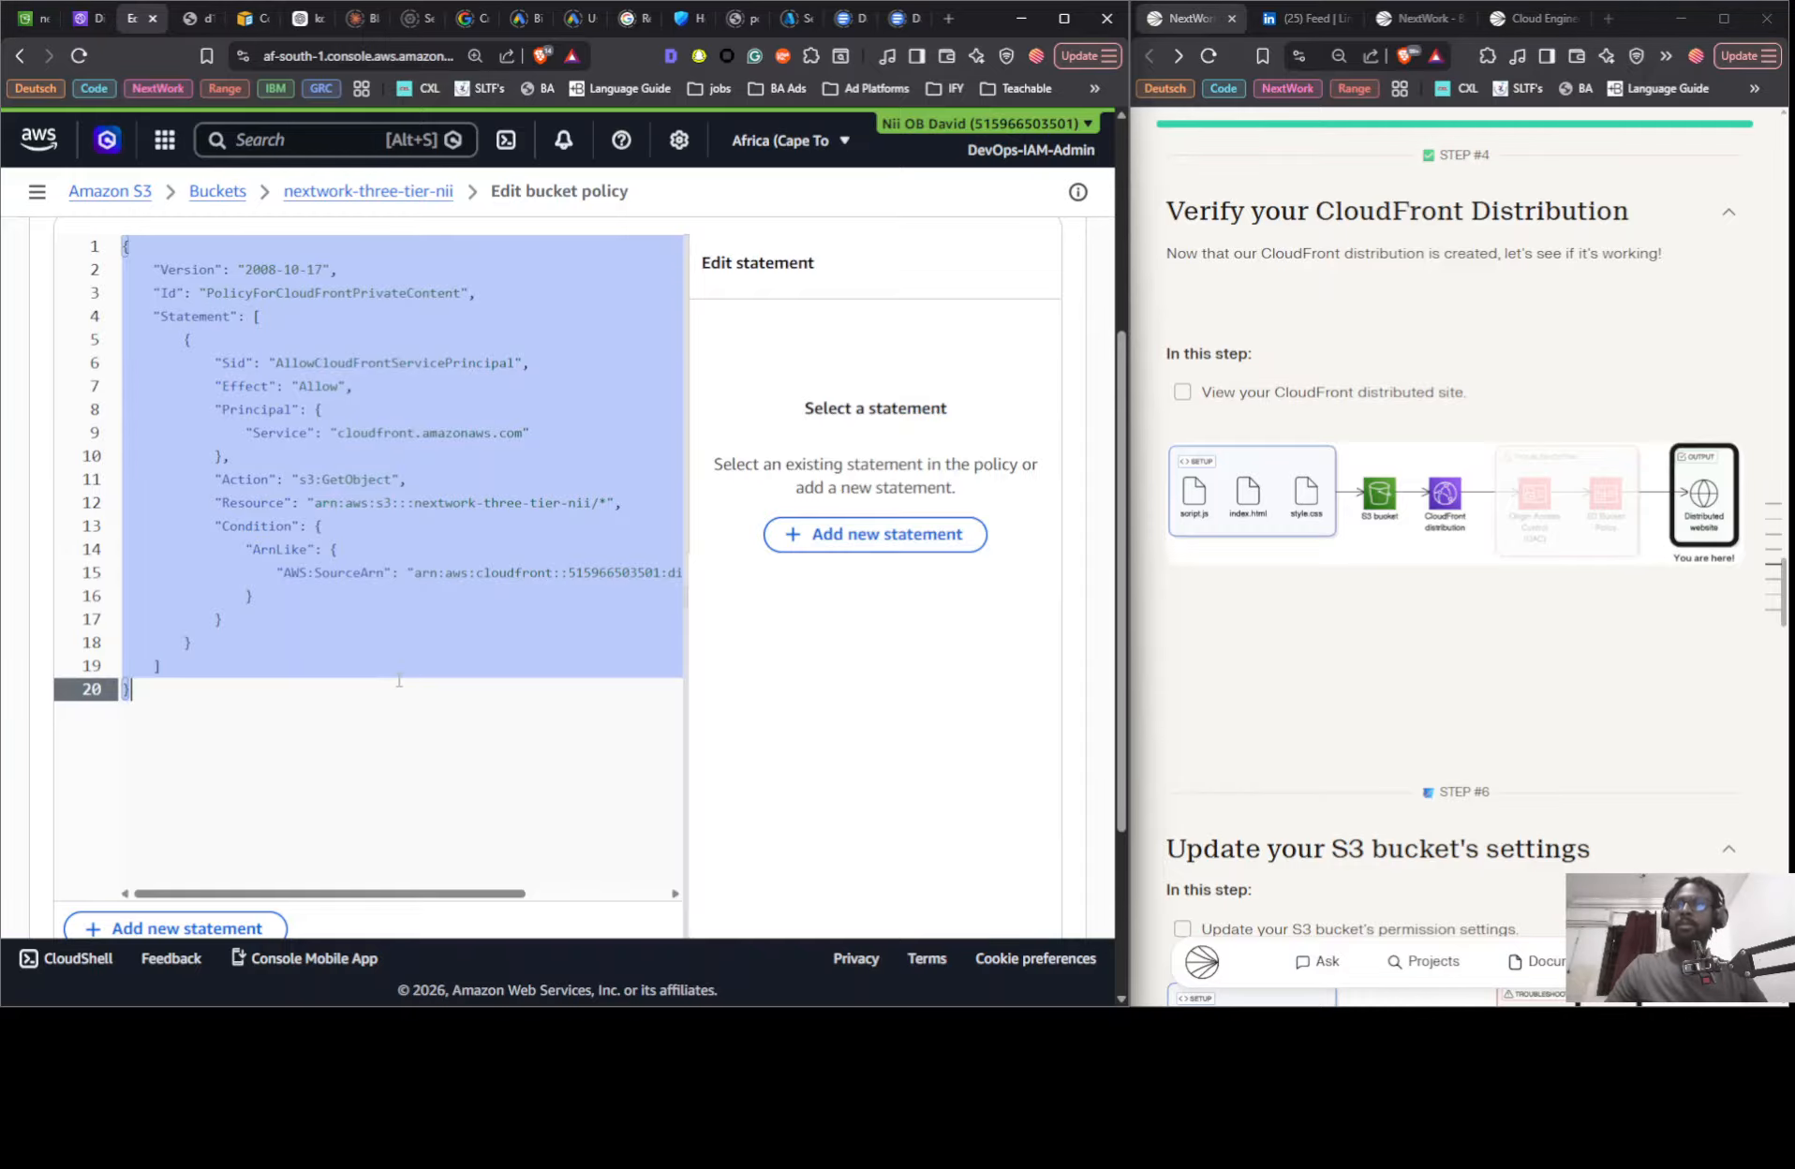
{"action": "key", "text": "ctrl+v"}
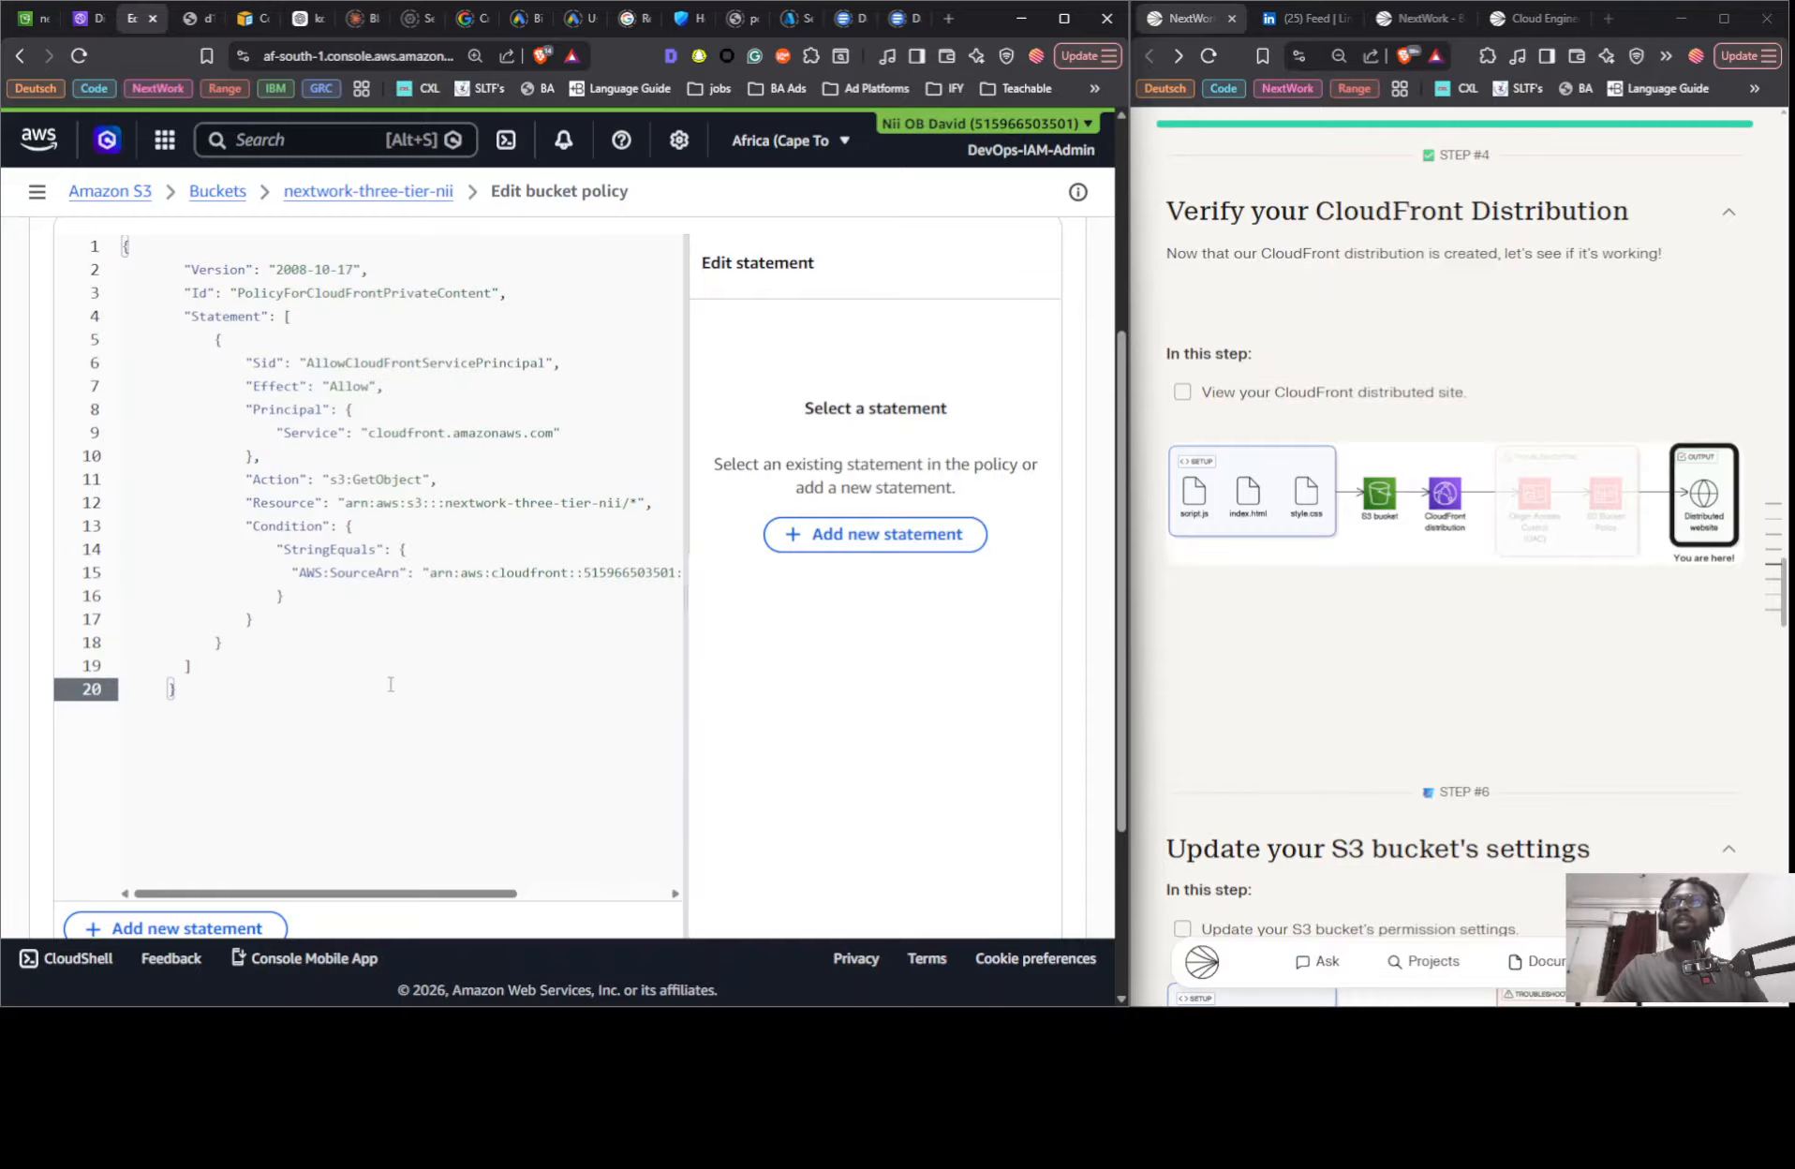
{"action": "scroll", "coordinate": [391, 685], "scroll_direction": "up", "scroll_amount": 1}
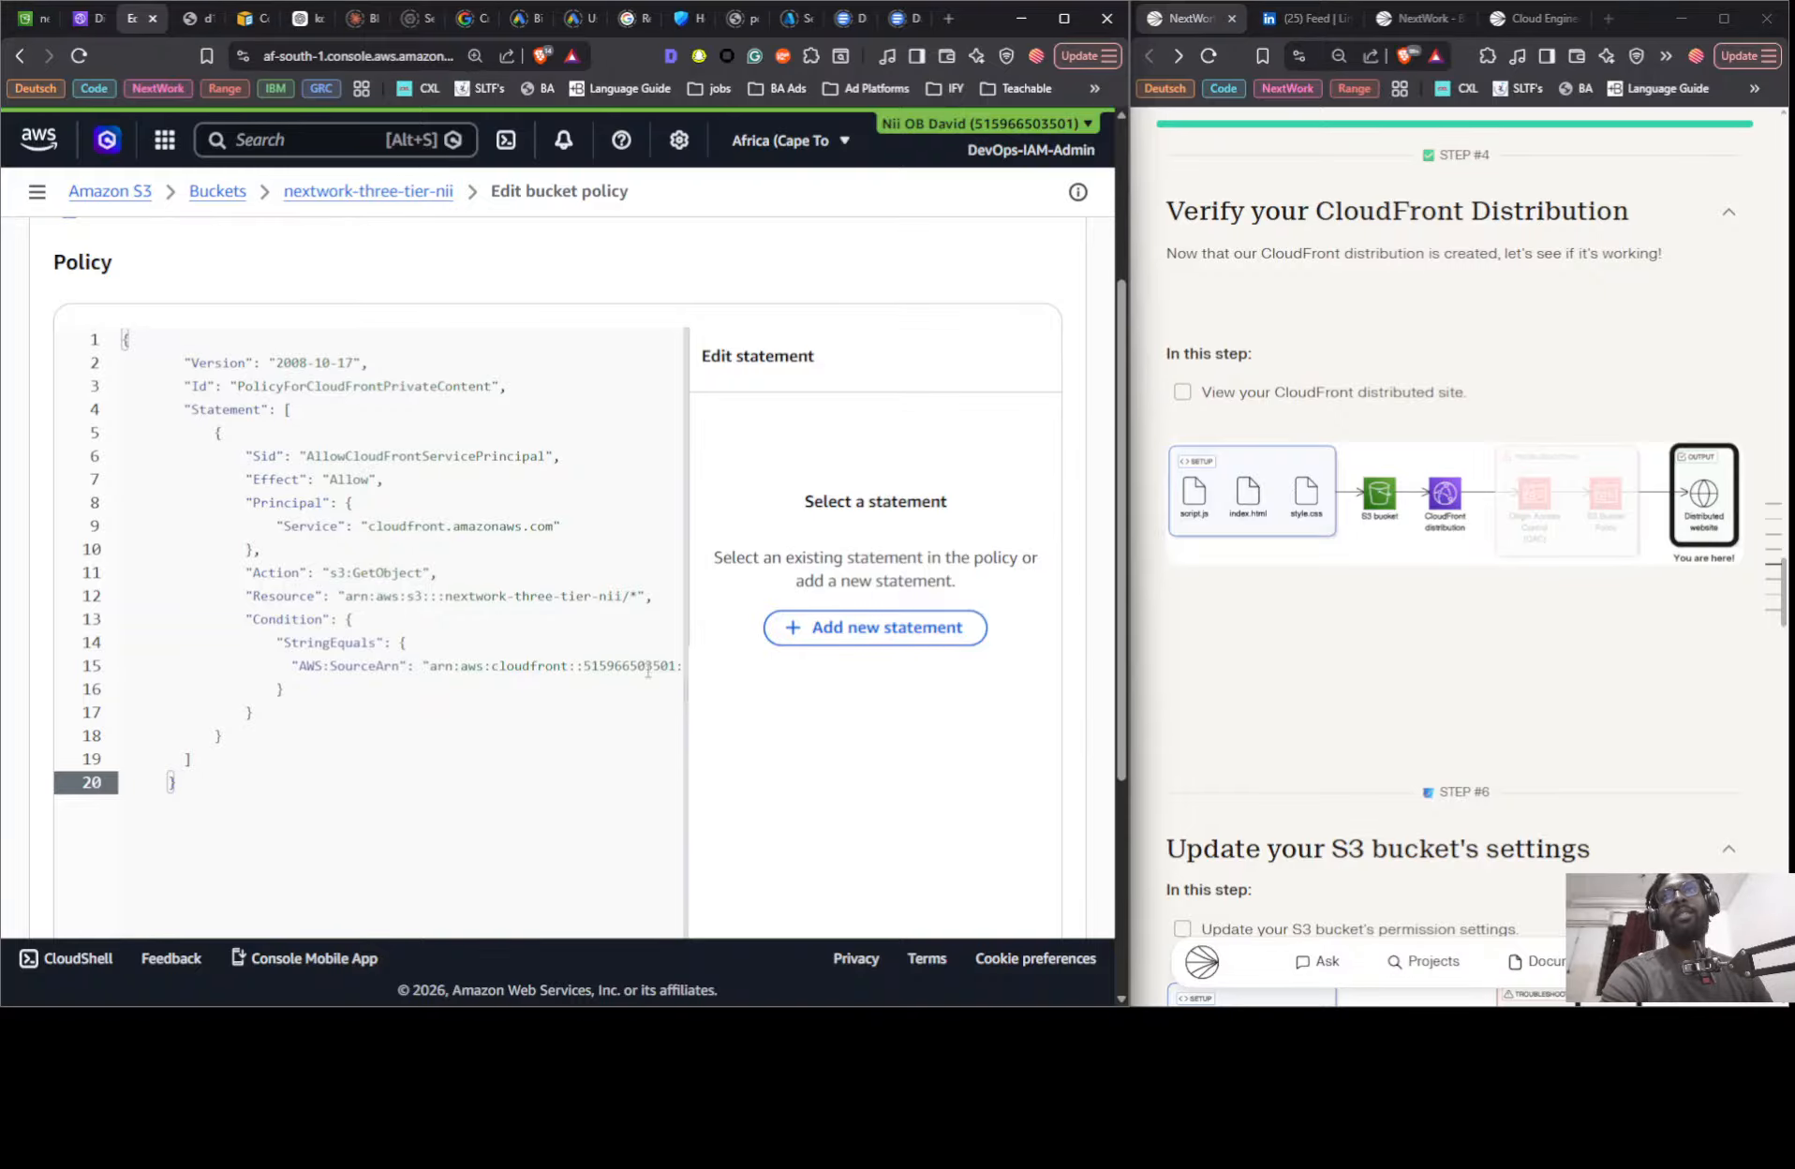
{"action": "scroll", "coordinate": [549, 603], "scroll_direction": "down", "scroll_amount": 4}
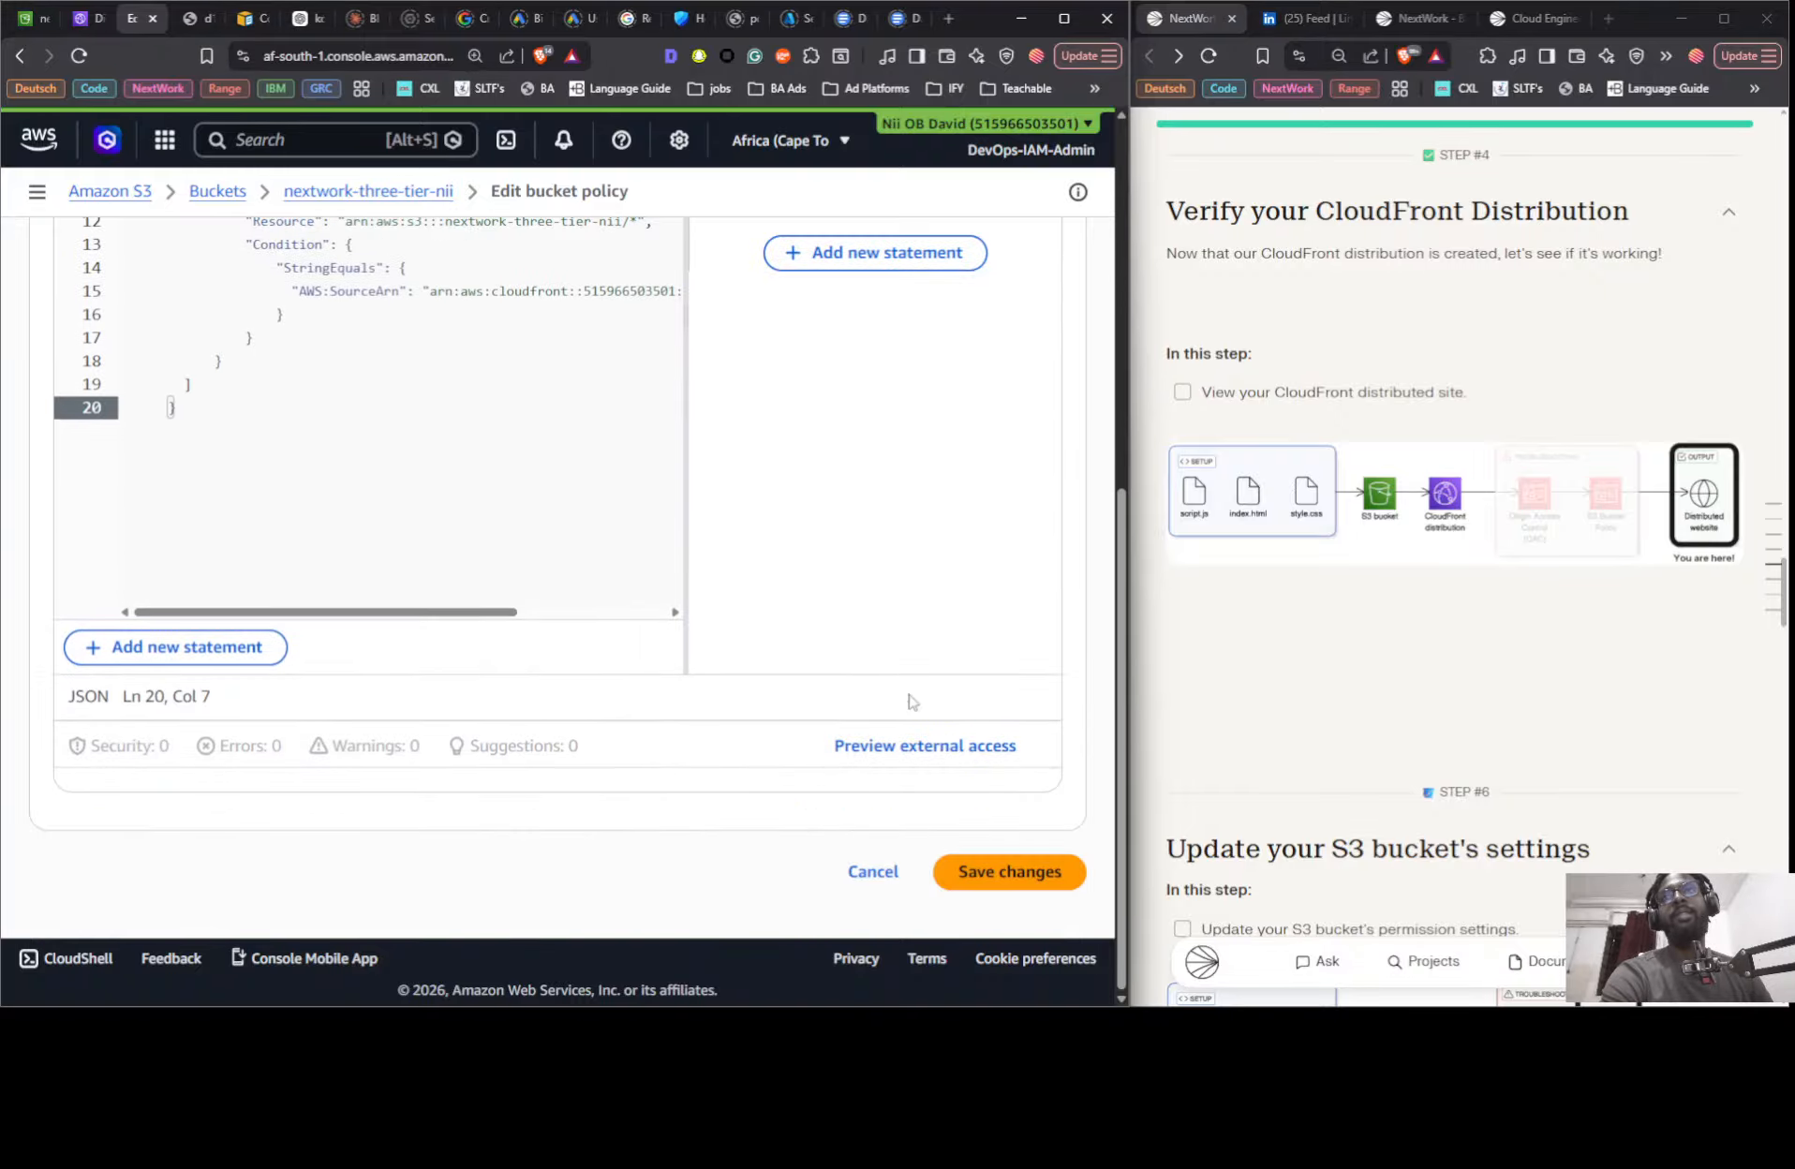
{"action": "left_click", "coordinate": [998, 873]}
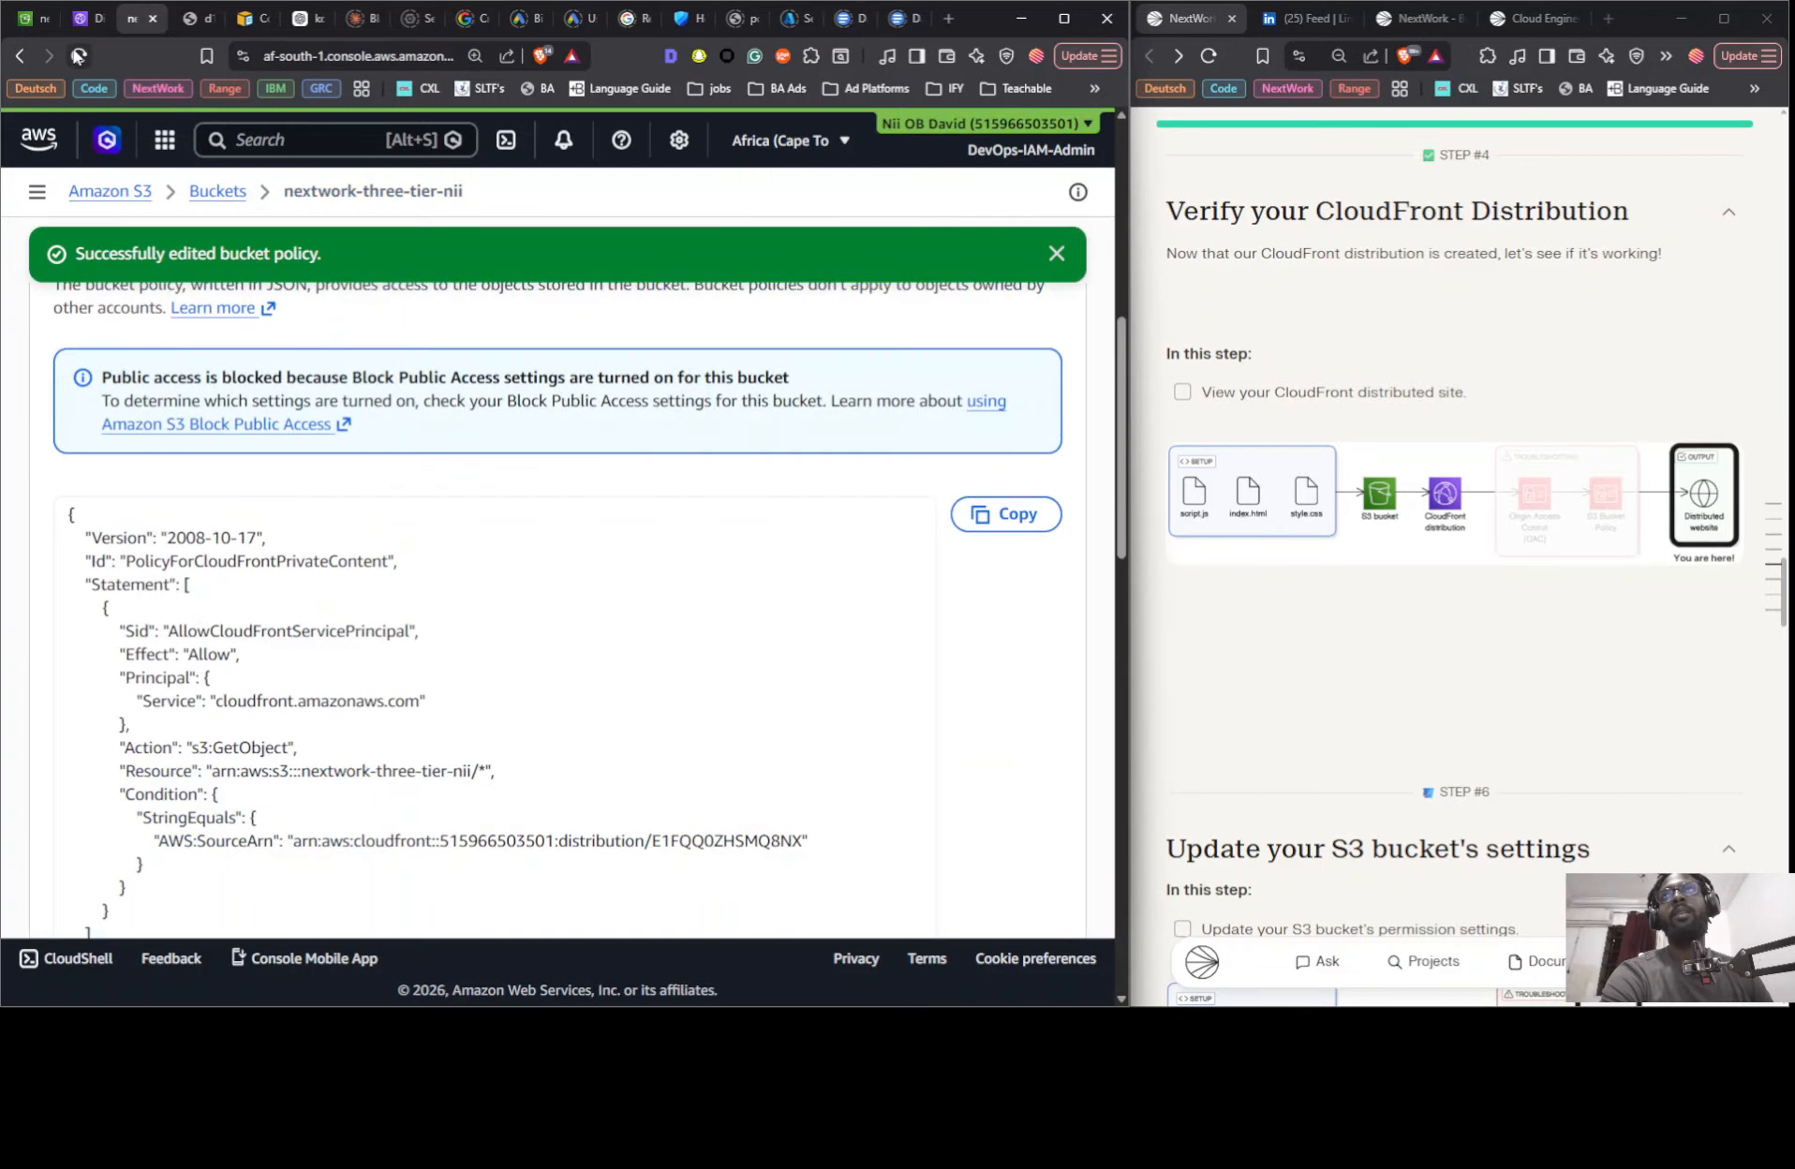
- Check the distribution's details and origins, and reload the site at its CloudFront domain
{"action": "left_click", "coordinate": [82, 17]}
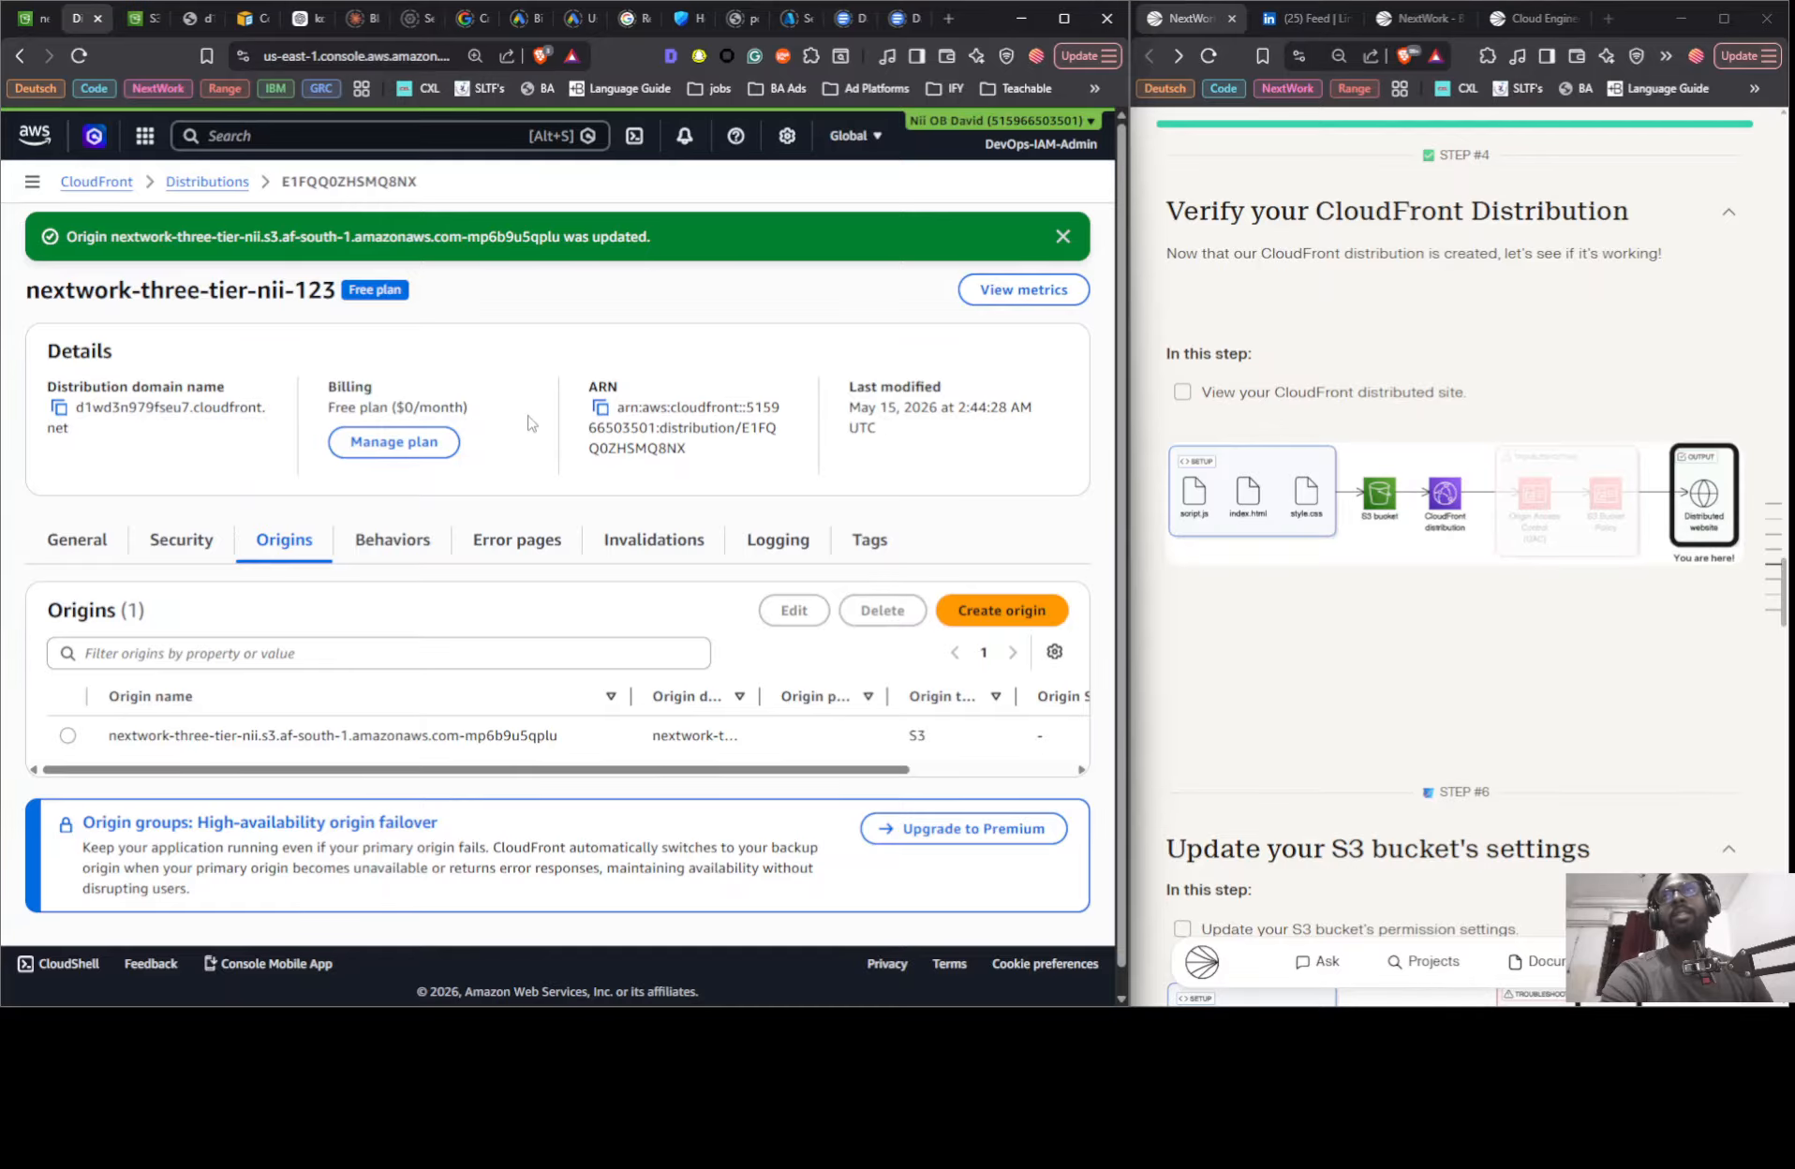
{"action": "scroll", "coordinate": [527, 423], "scroll_direction": "down", "scroll_amount": 1}
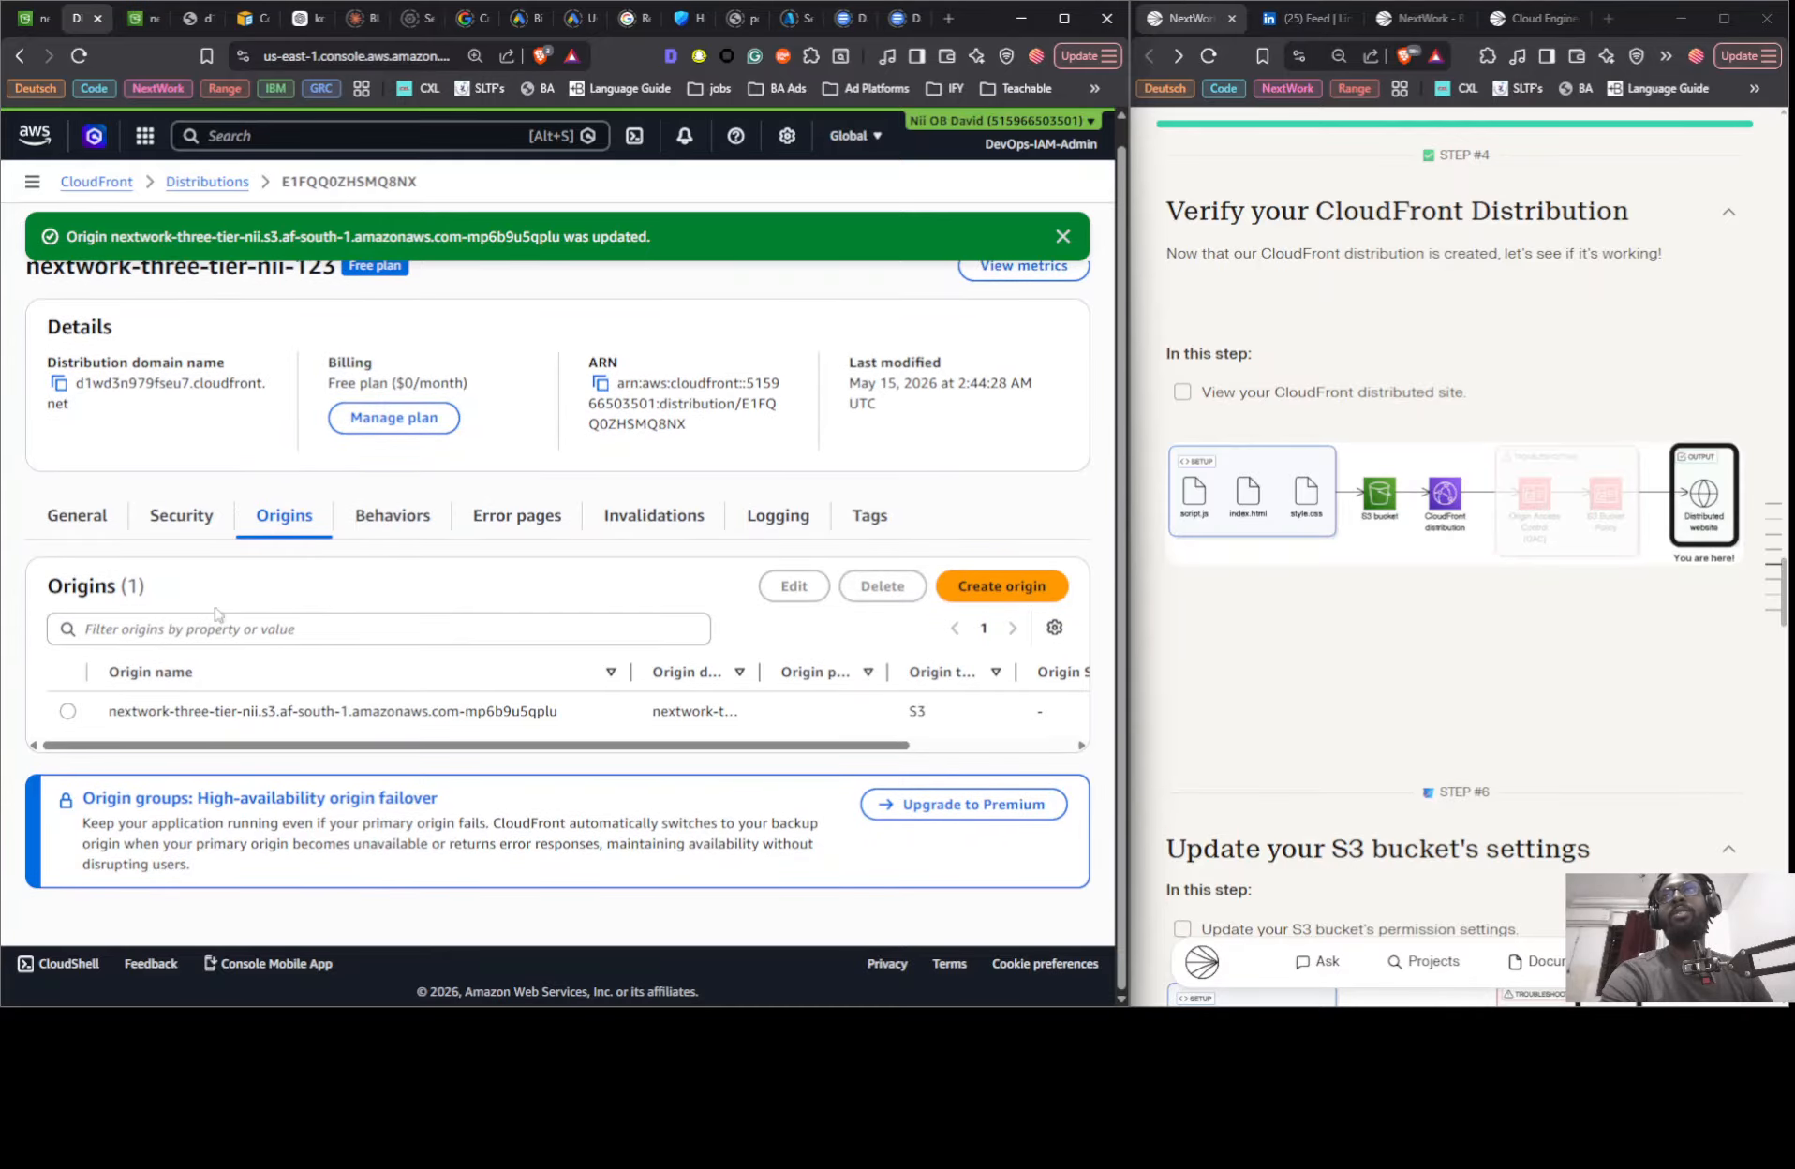
{"action": "left_click", "coordinate": [190, 19]}
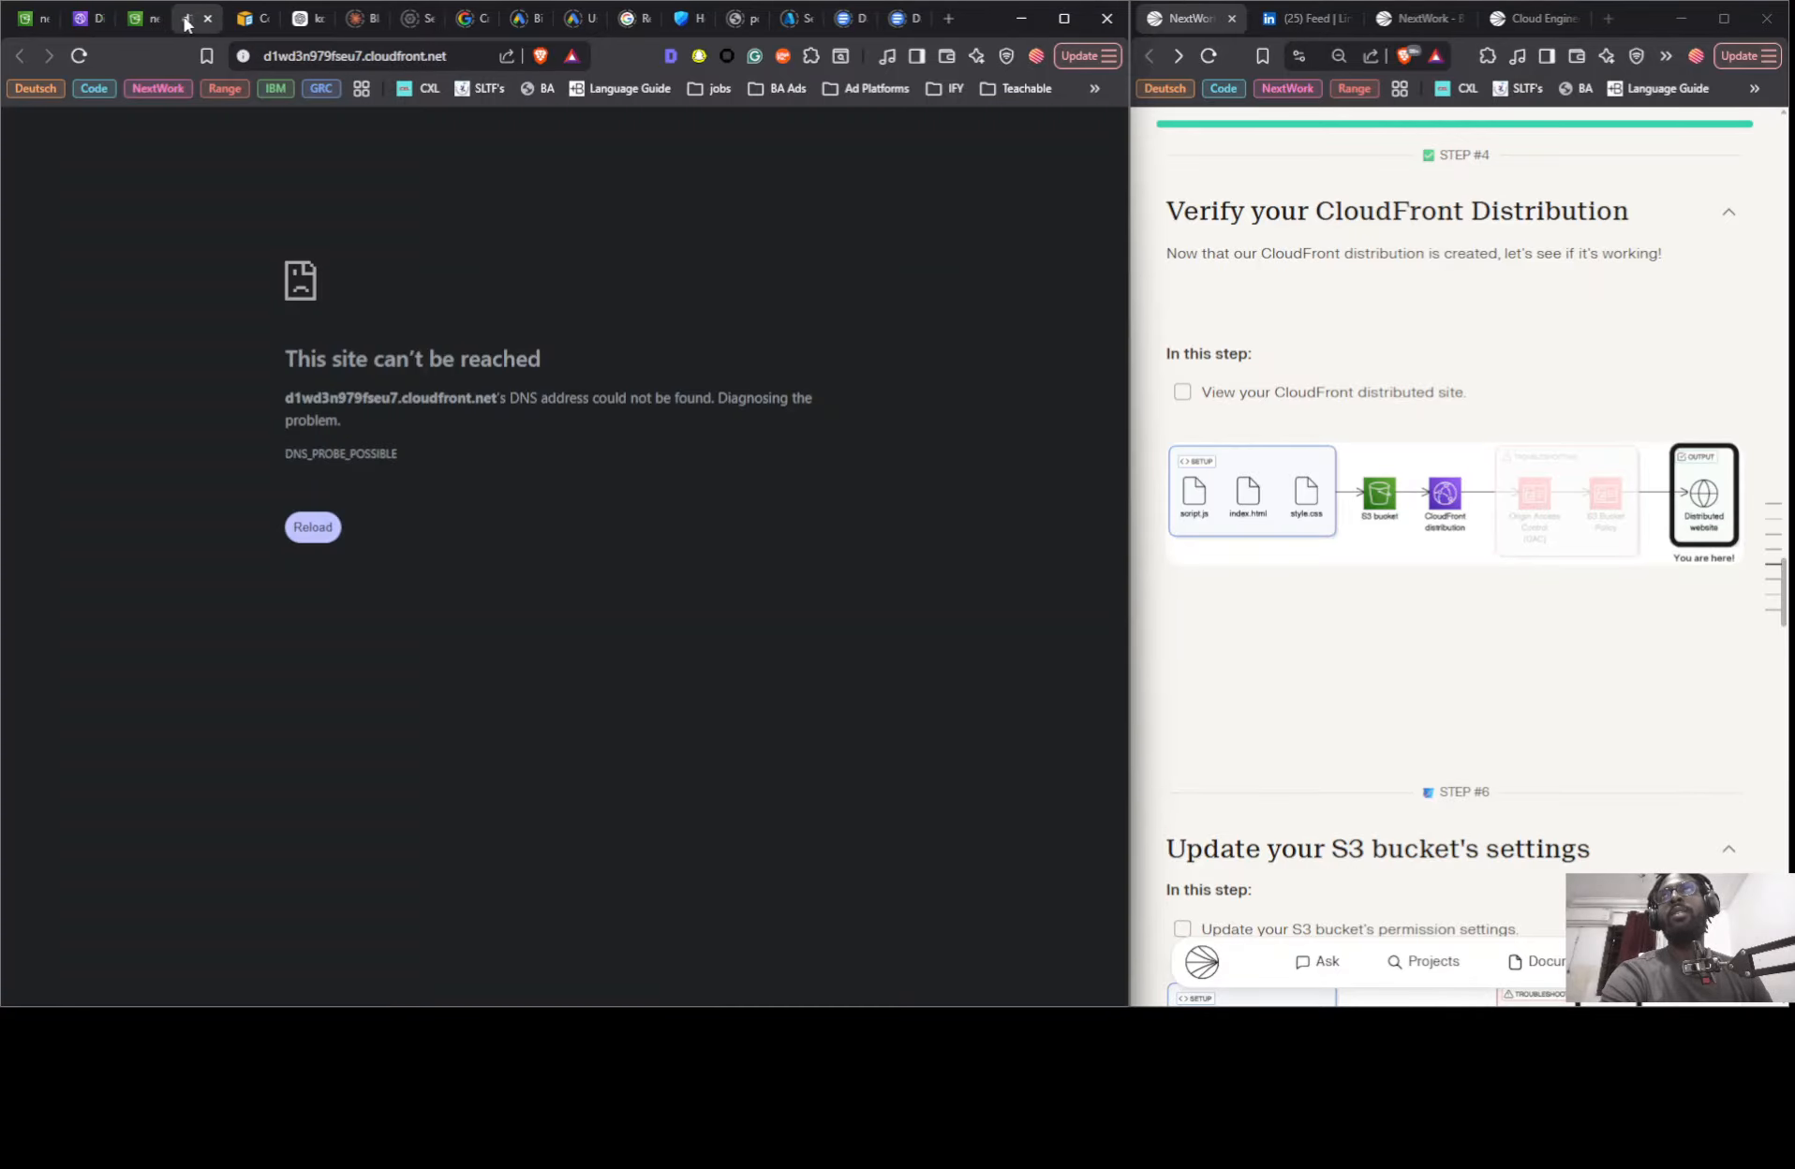
{"action": "left_click", "coordinate": [80, 56]}
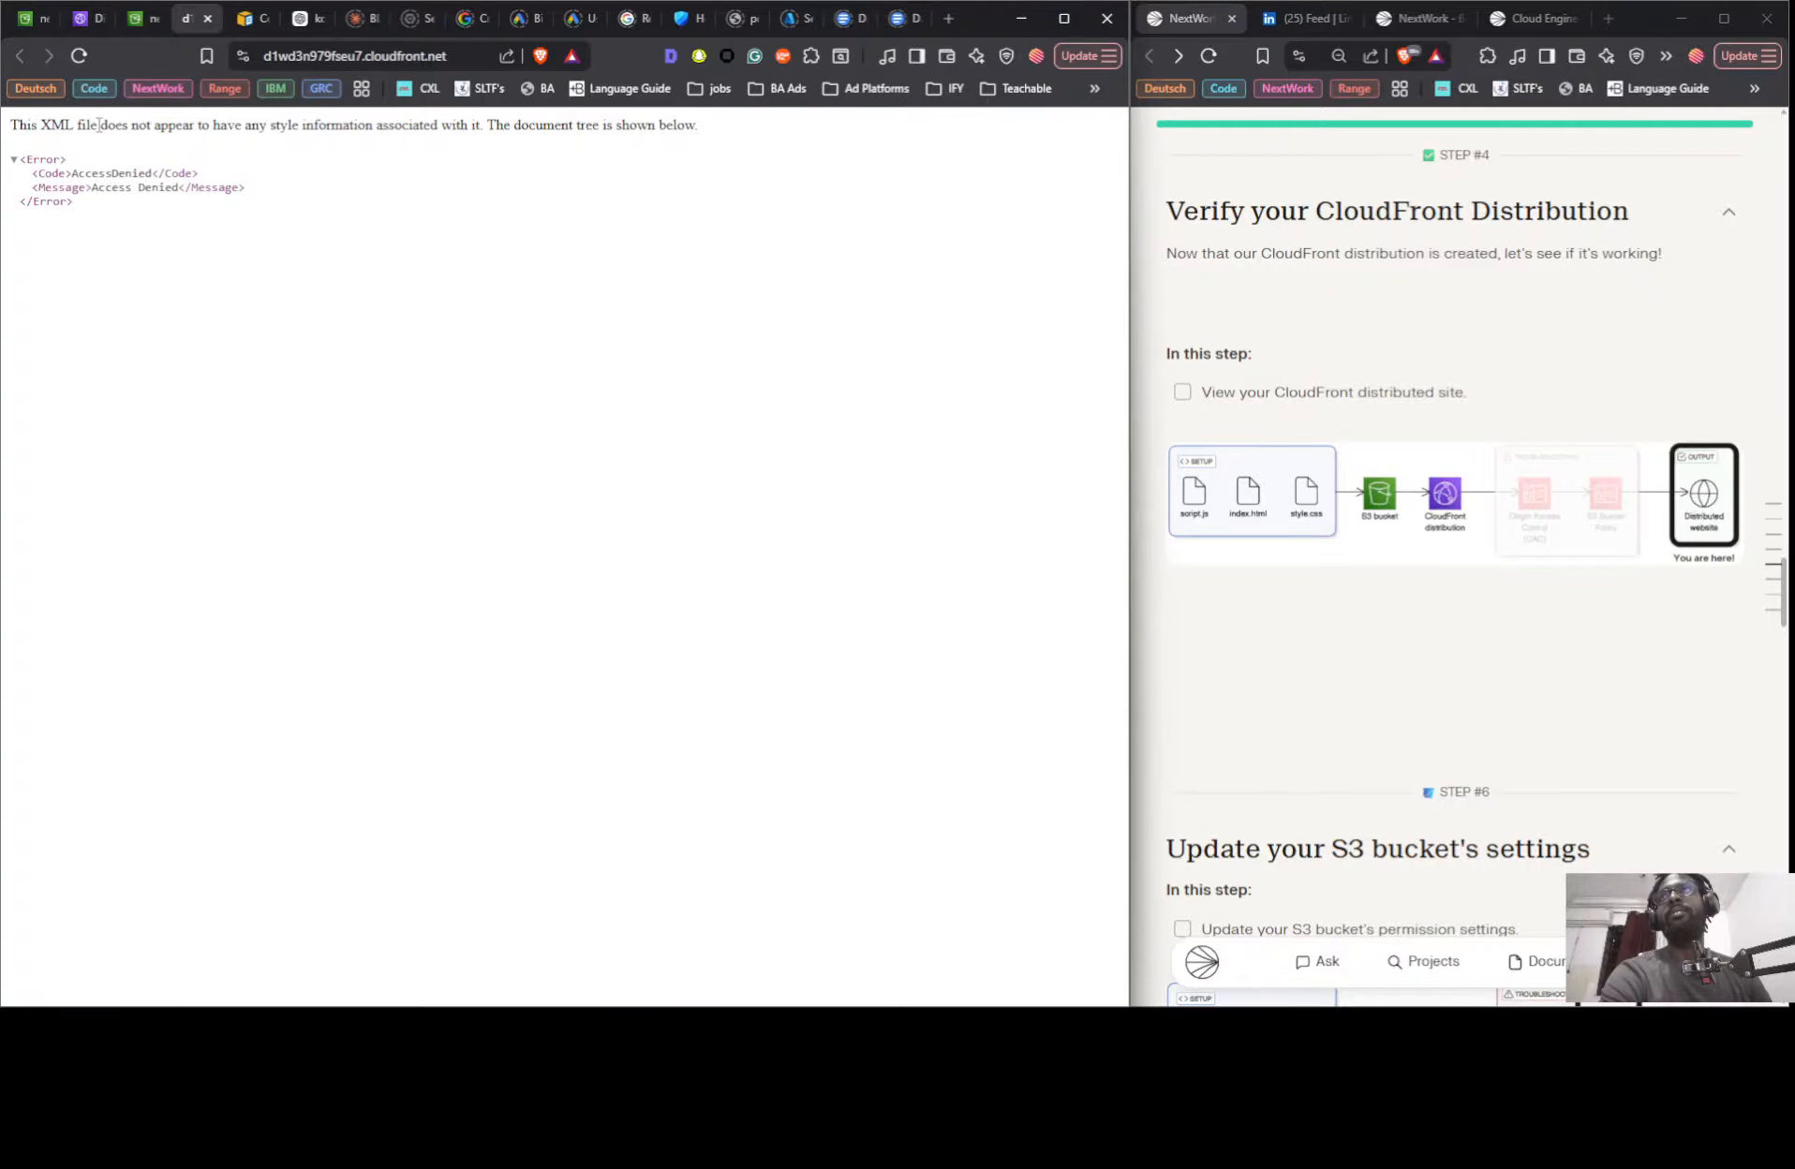
- Review the bucket's public access settings and saved policy, glancing at the CloudFront site for comparison
{"action": "left_click", "coordinate": [82, 19]}
{"action": "left_click", "coordinate": [150, 17]}
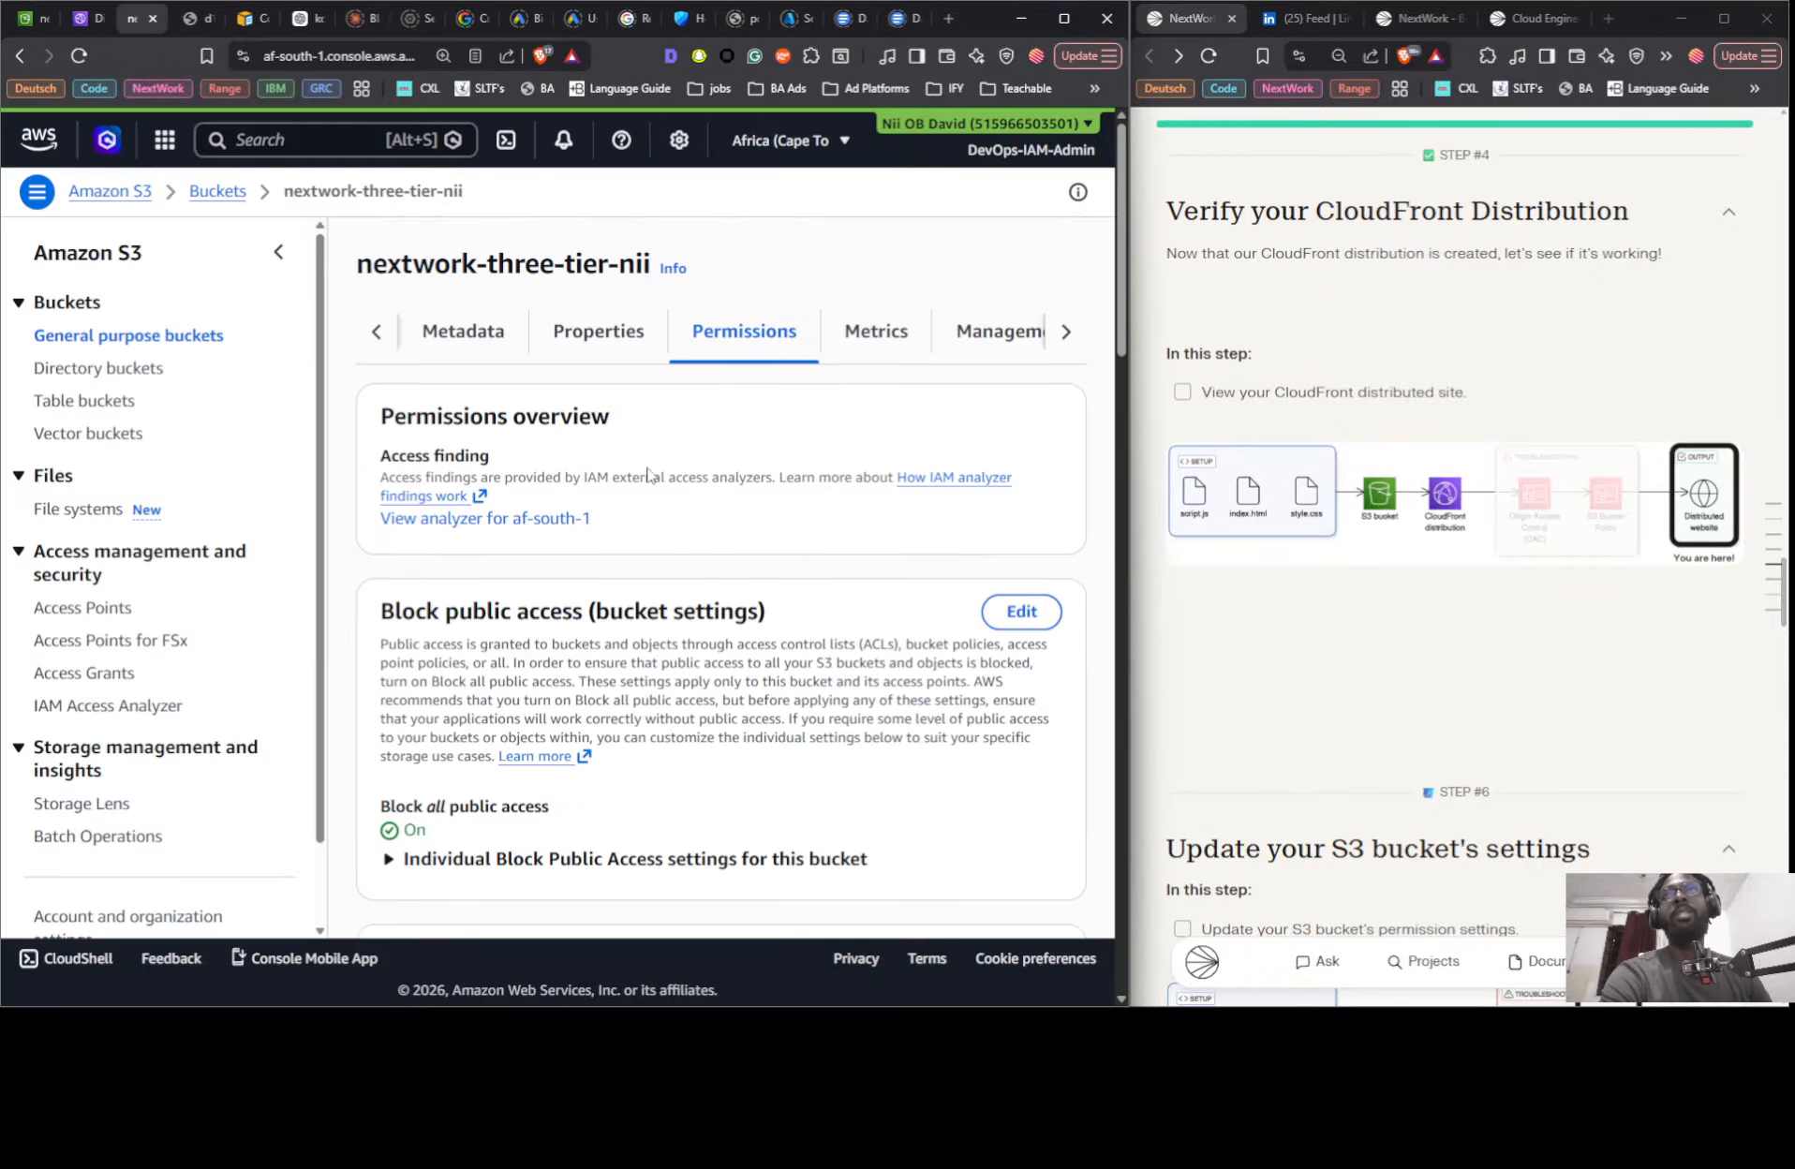
{"action": "left_click", "coordinate": [279, 253]}
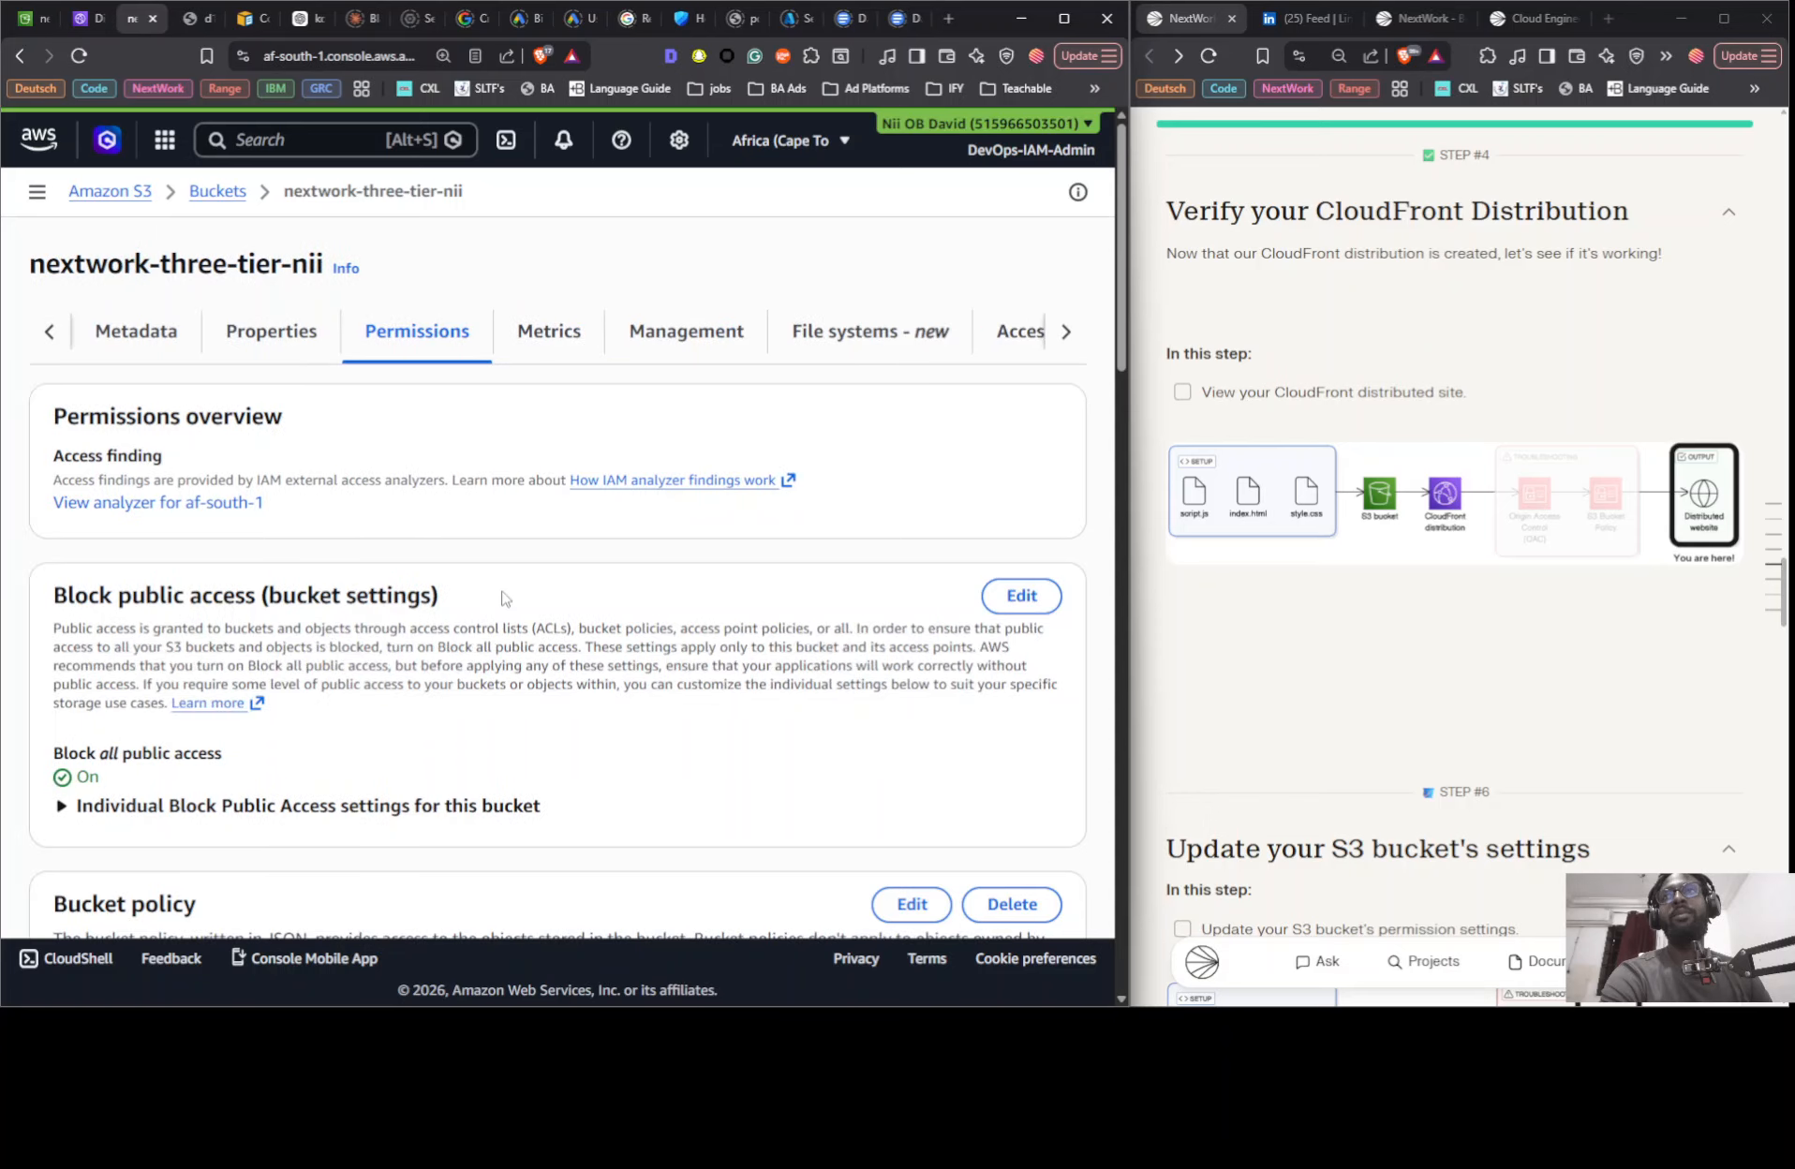
{"action": "scroll", "coordinate": [504, 597], "scroll_direction": "down", "scroll_amount": 5}
{"action": "scroll", "coordinate": [393, 712], "scroll_direction": "down", "scroll_amount": 3}
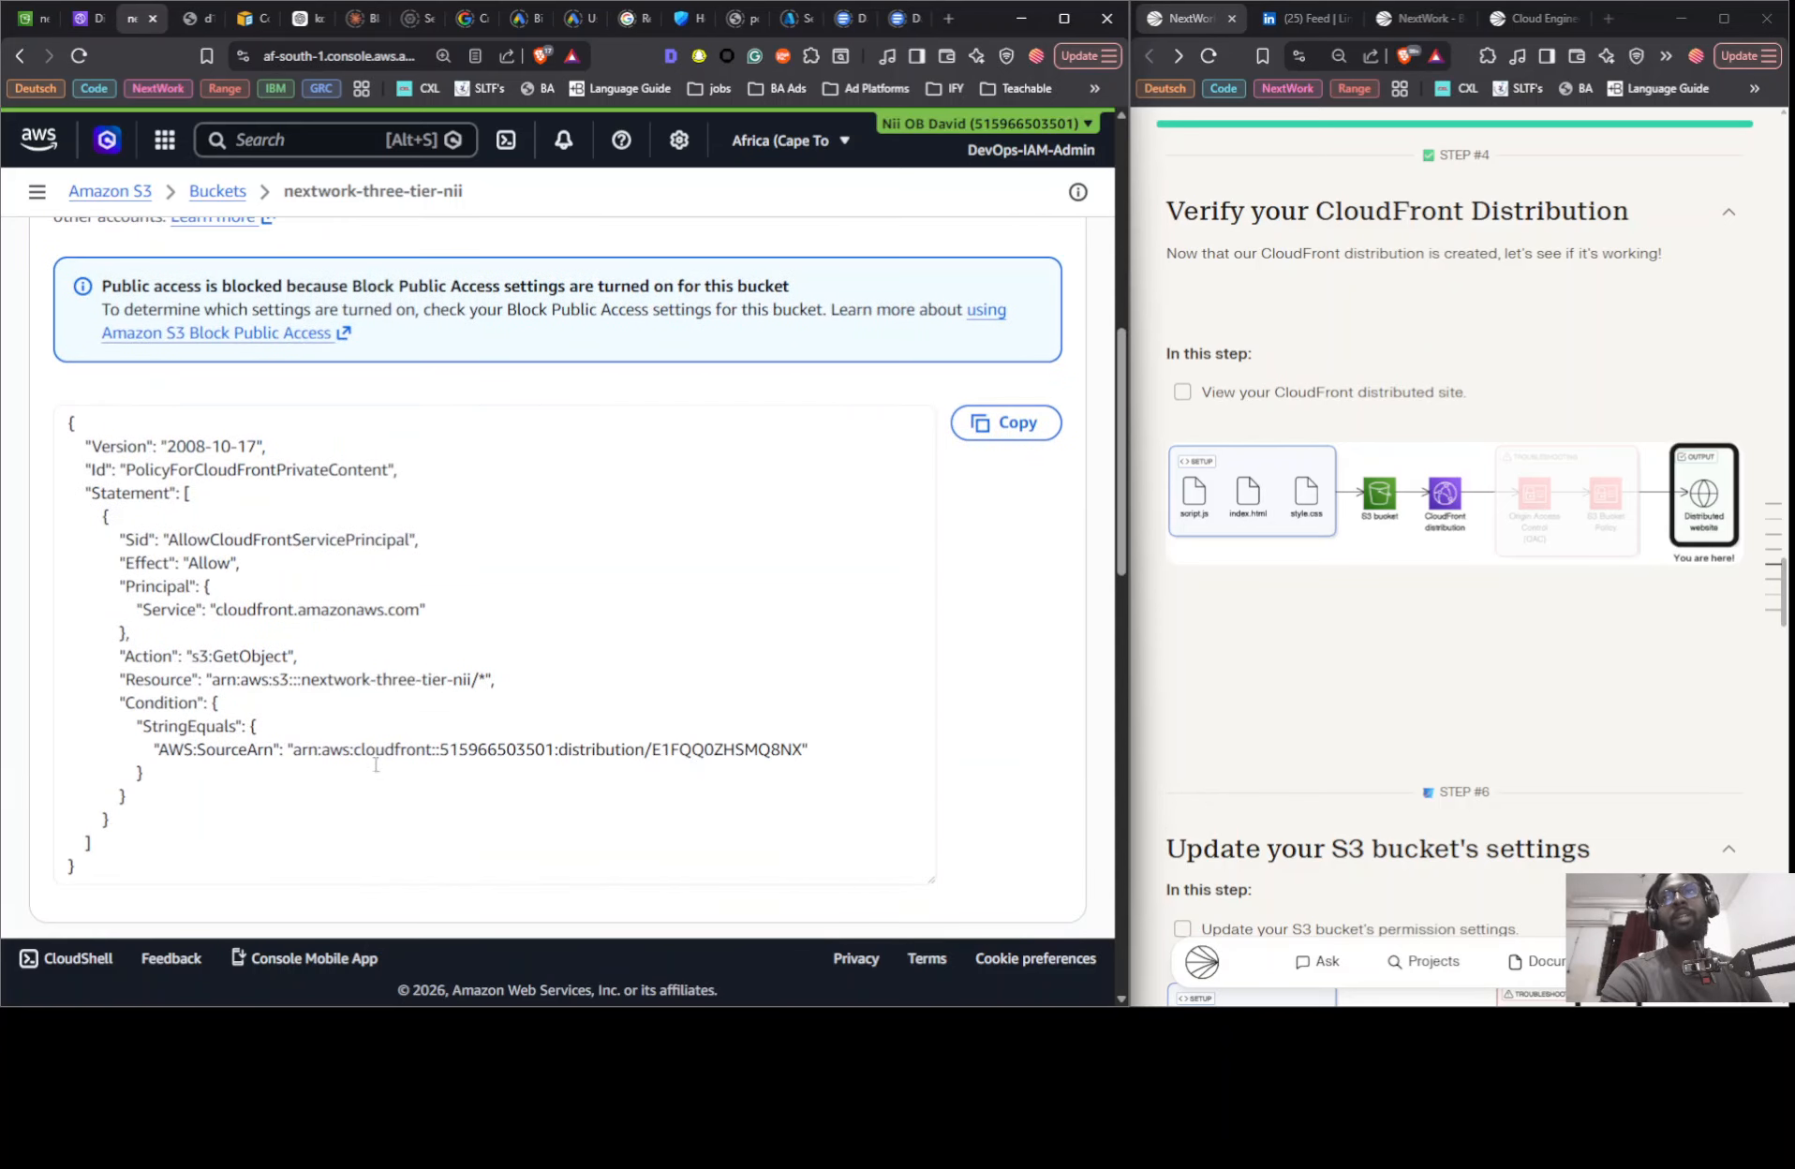
{"action": "left_click", "coordinate": [188, 20]}
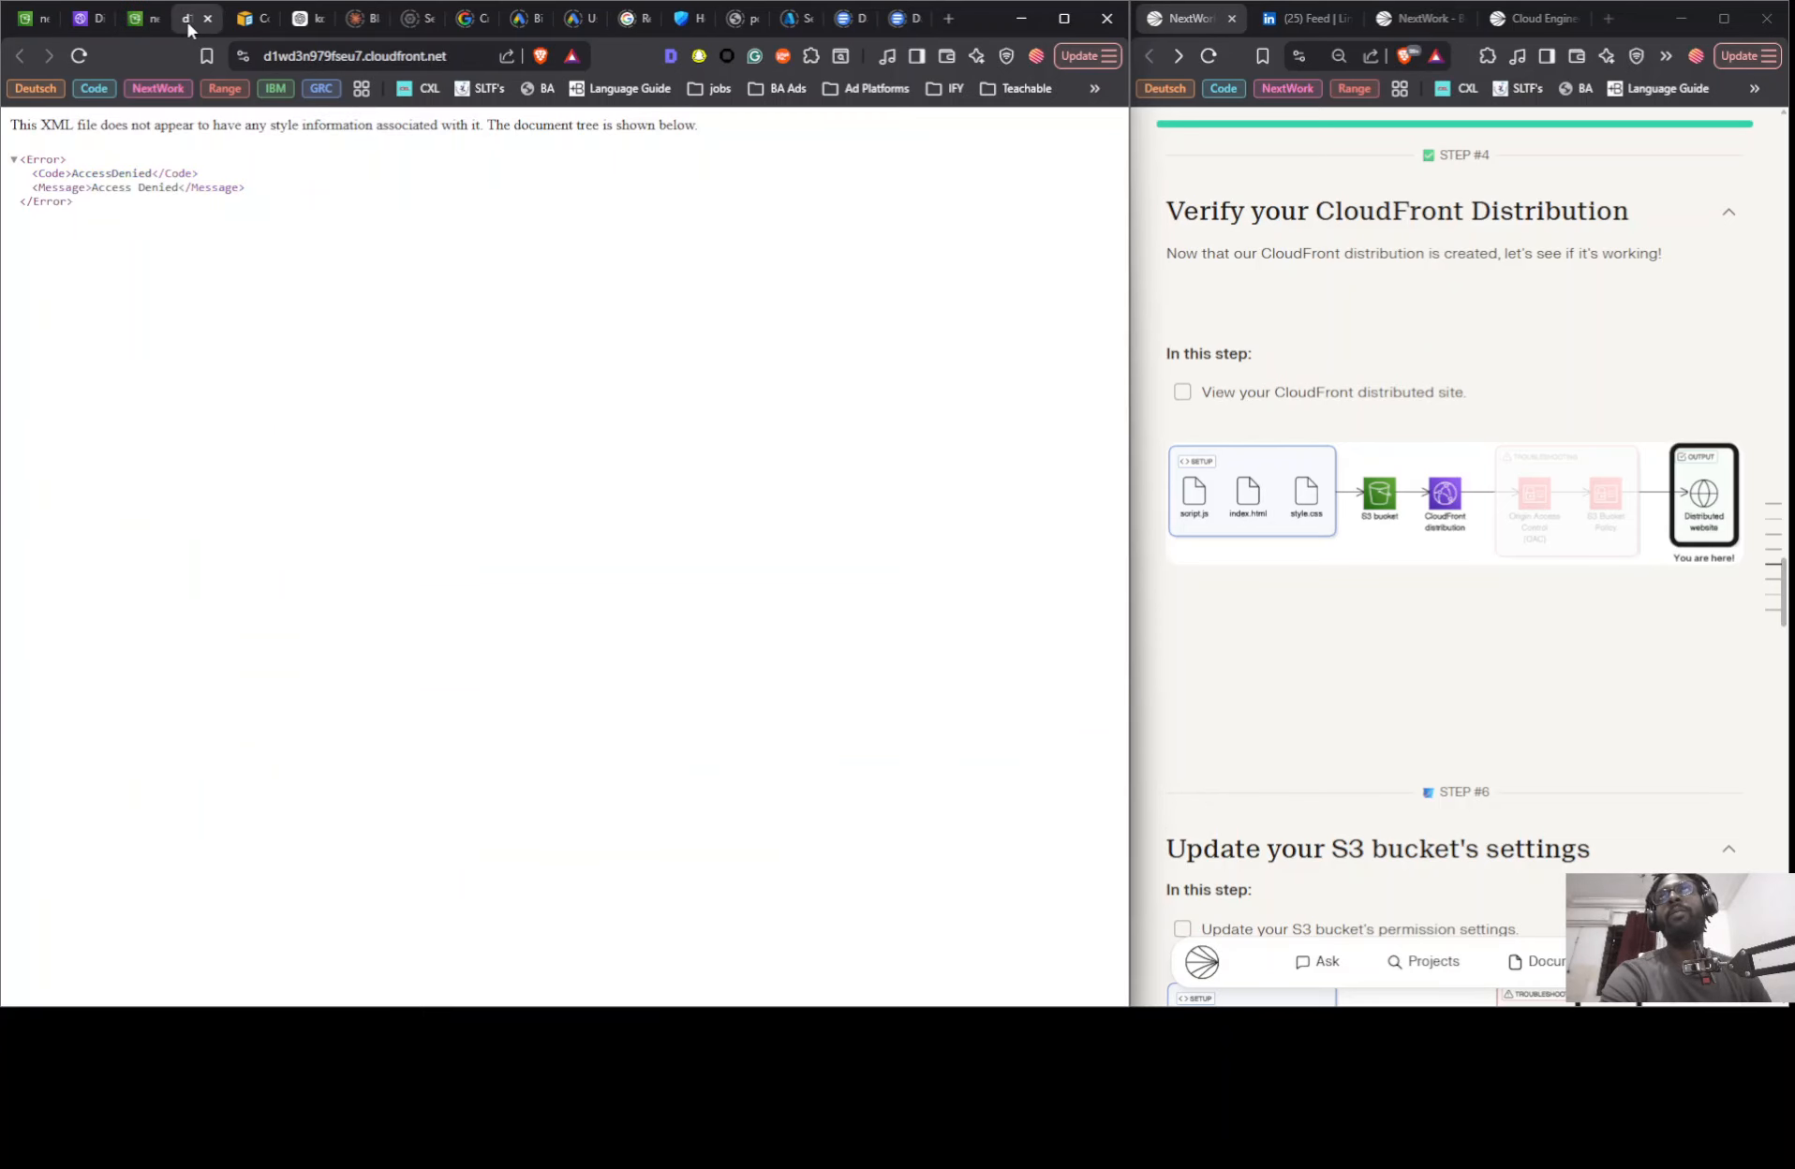
{"action": "left_click", "coordinate": [136, 21]}
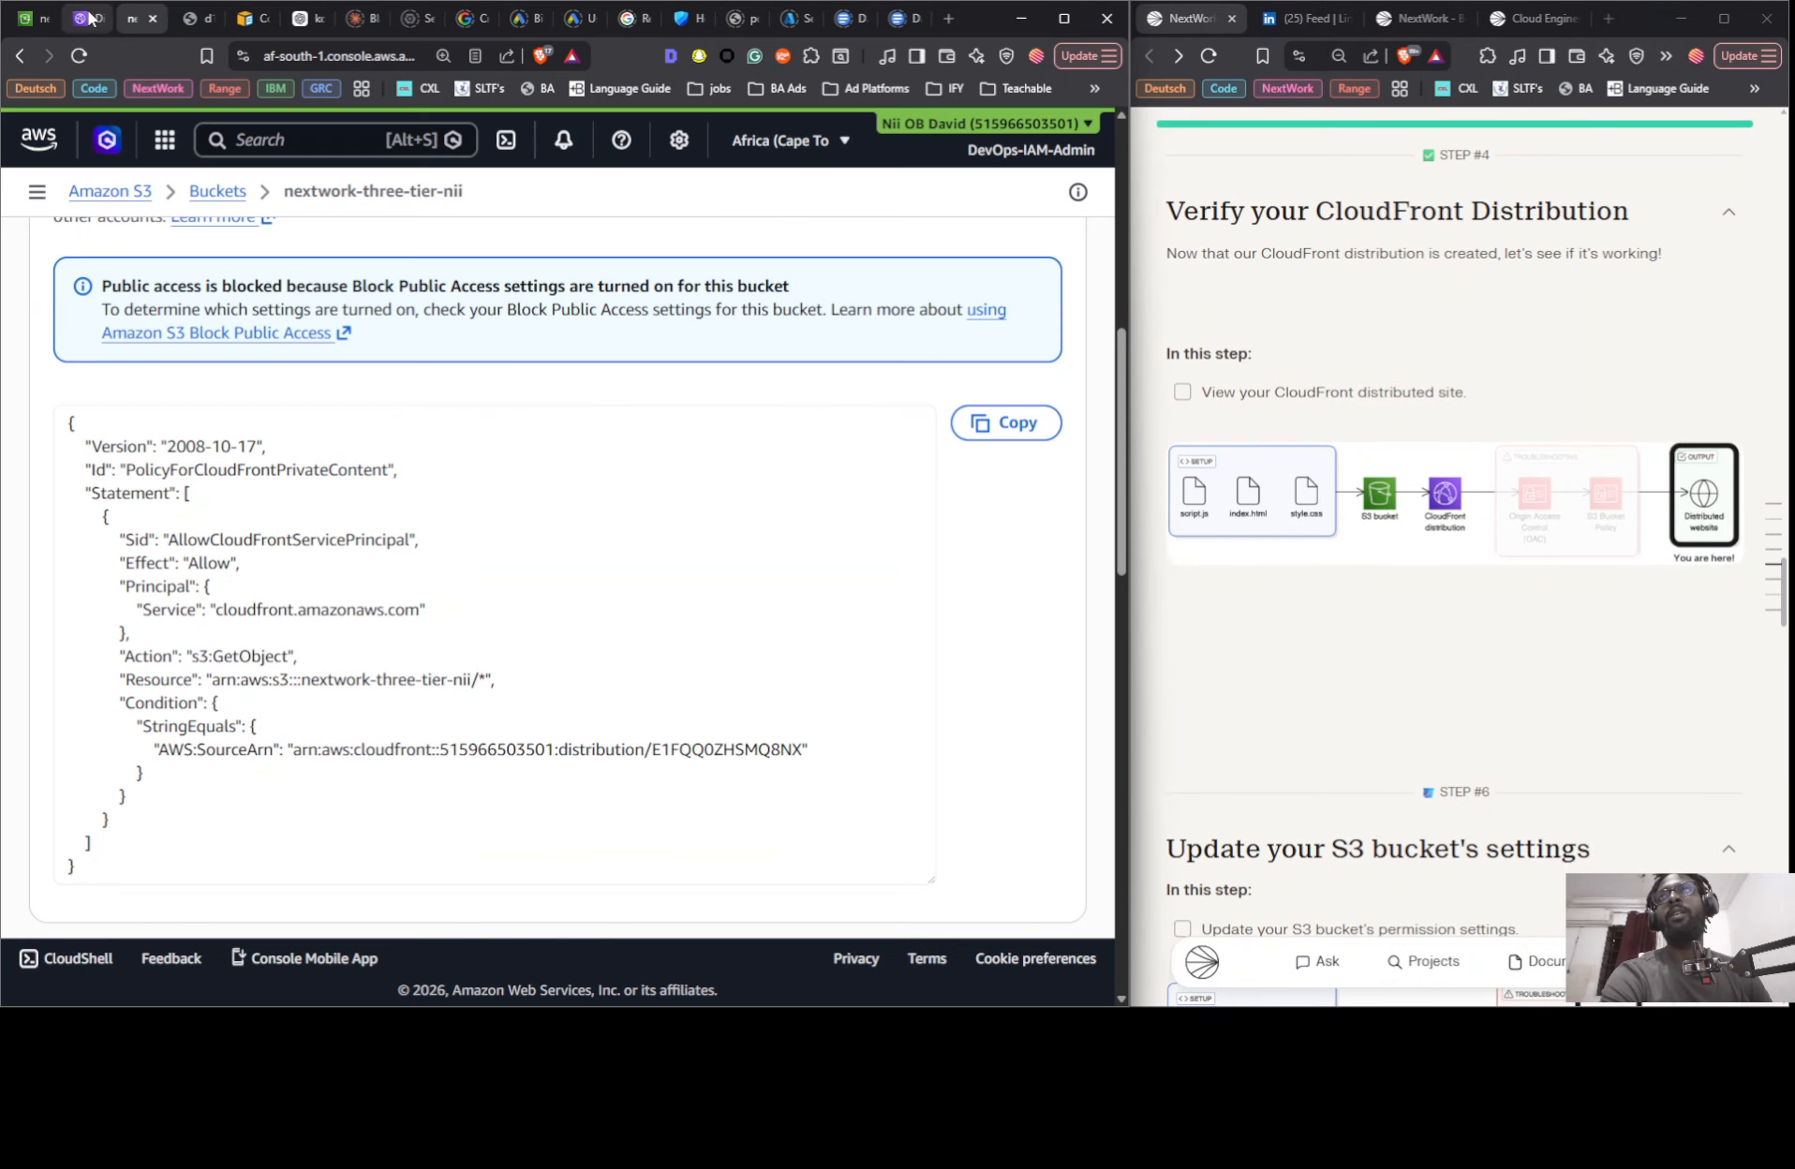
- Set the CloudFront distribution's default root object to index.html in its general settings and save
{"action": "left_click", "coordinate": [87, 18]}
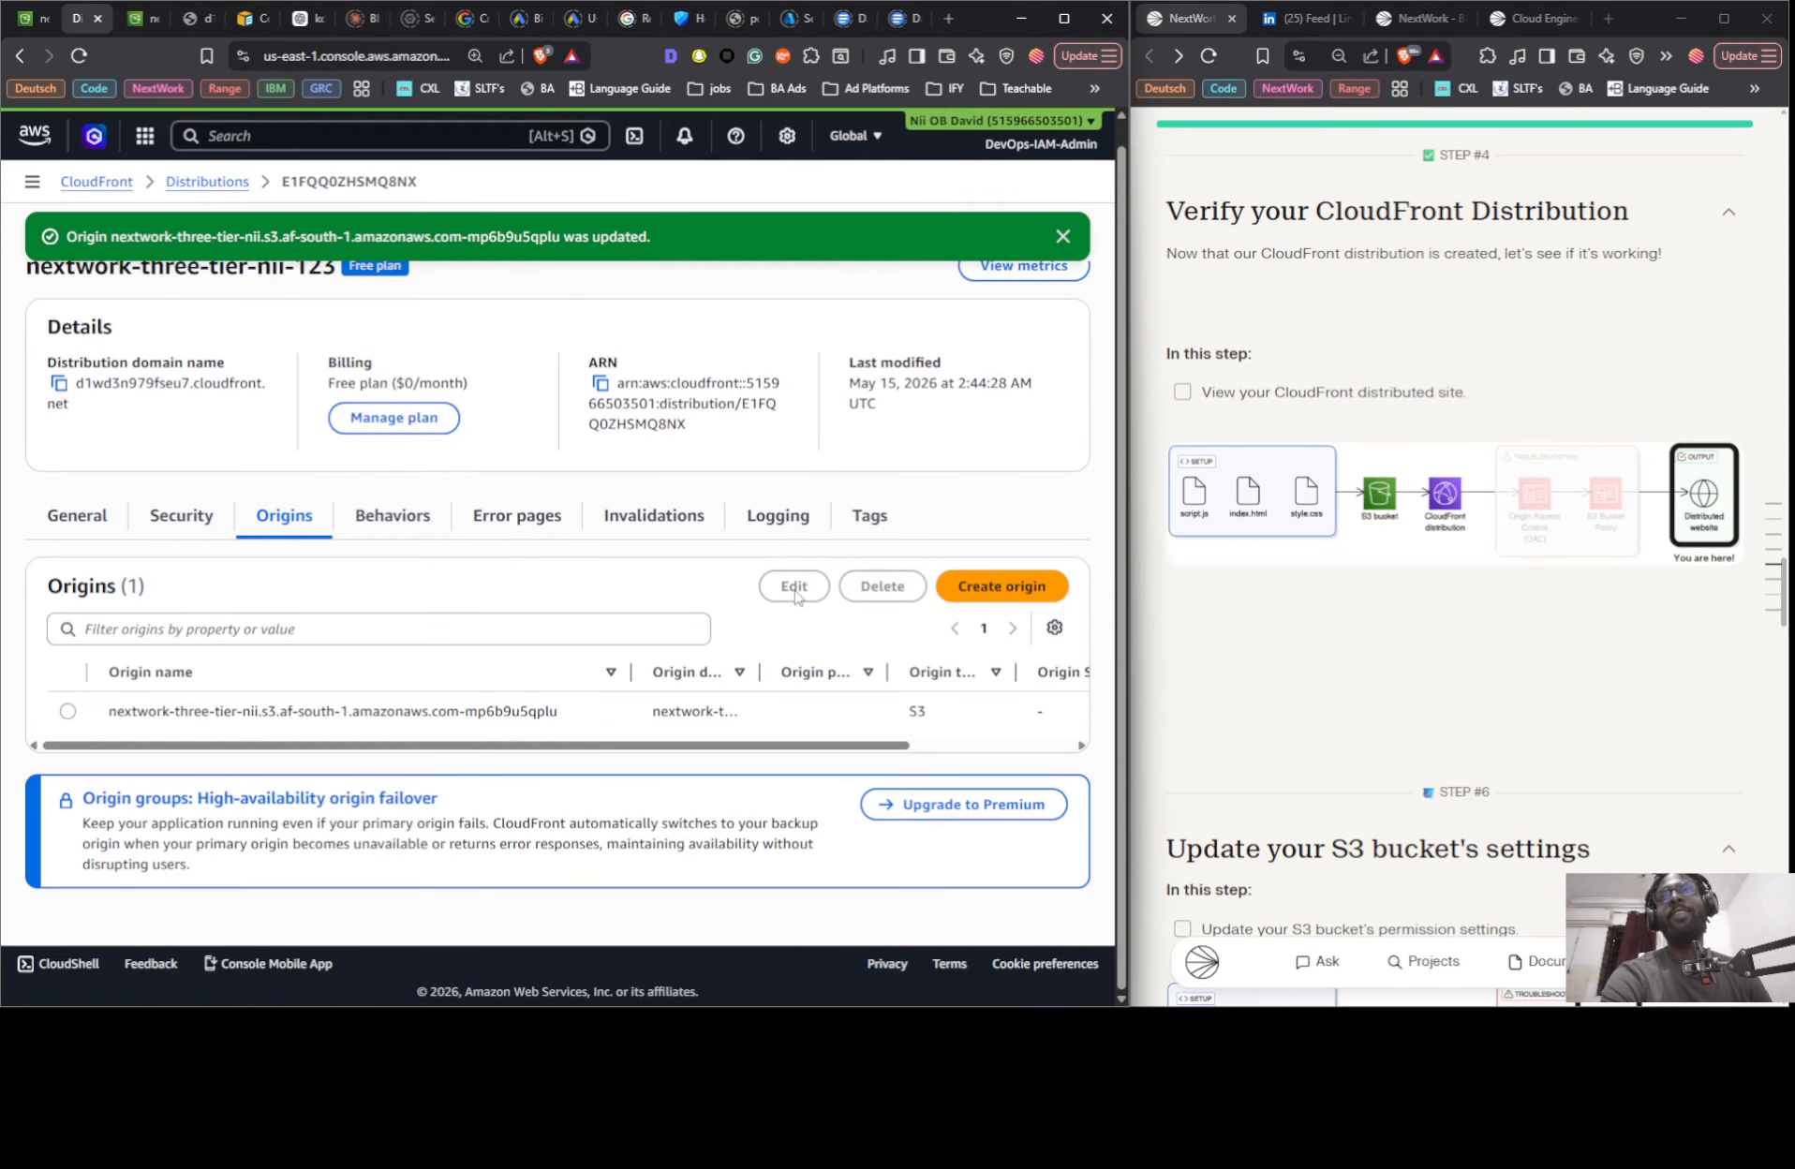
{"action": "left_click", "coordinate": [79, 515]}
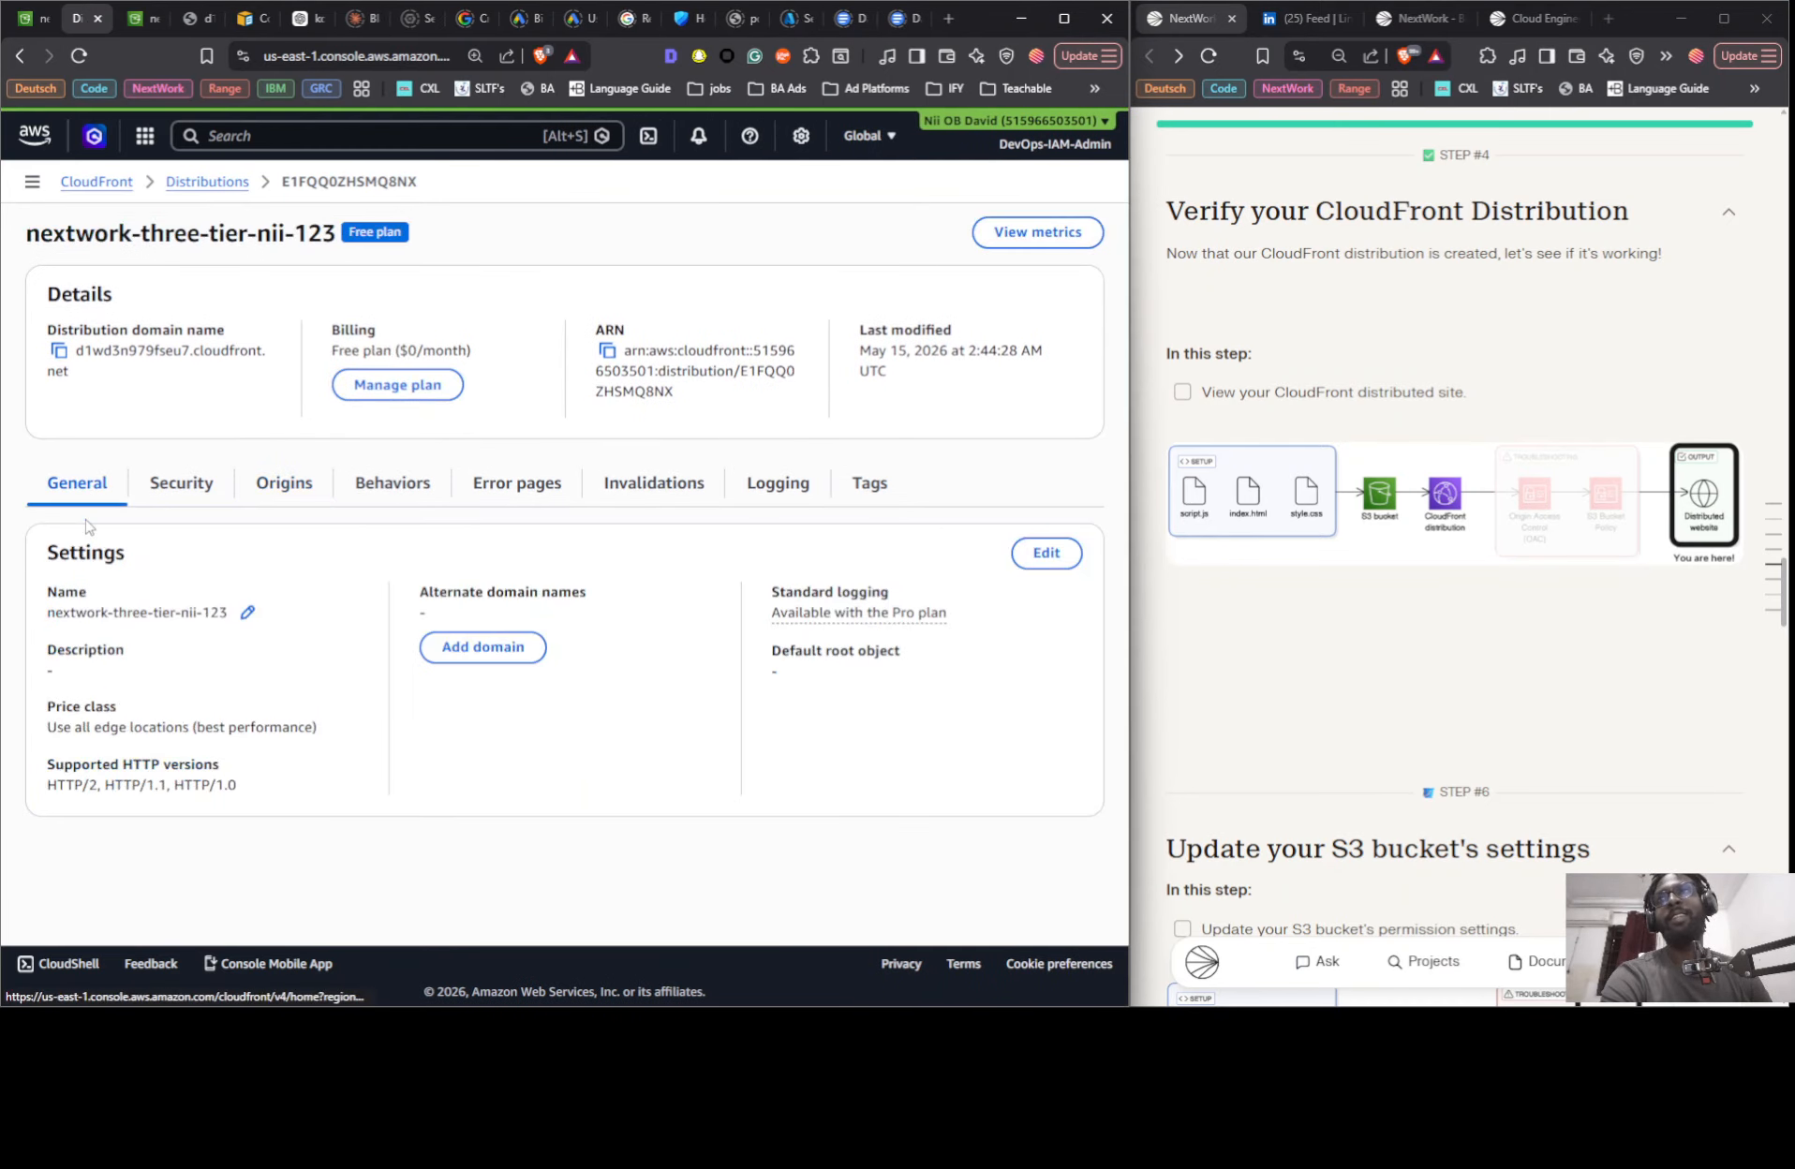
{"action": "left_click", "coordinate": [1046, 554]}
{"action": "scroll", "coordinate": [297, 541], "scroll_direction": "down", "scroll_amount": 2}
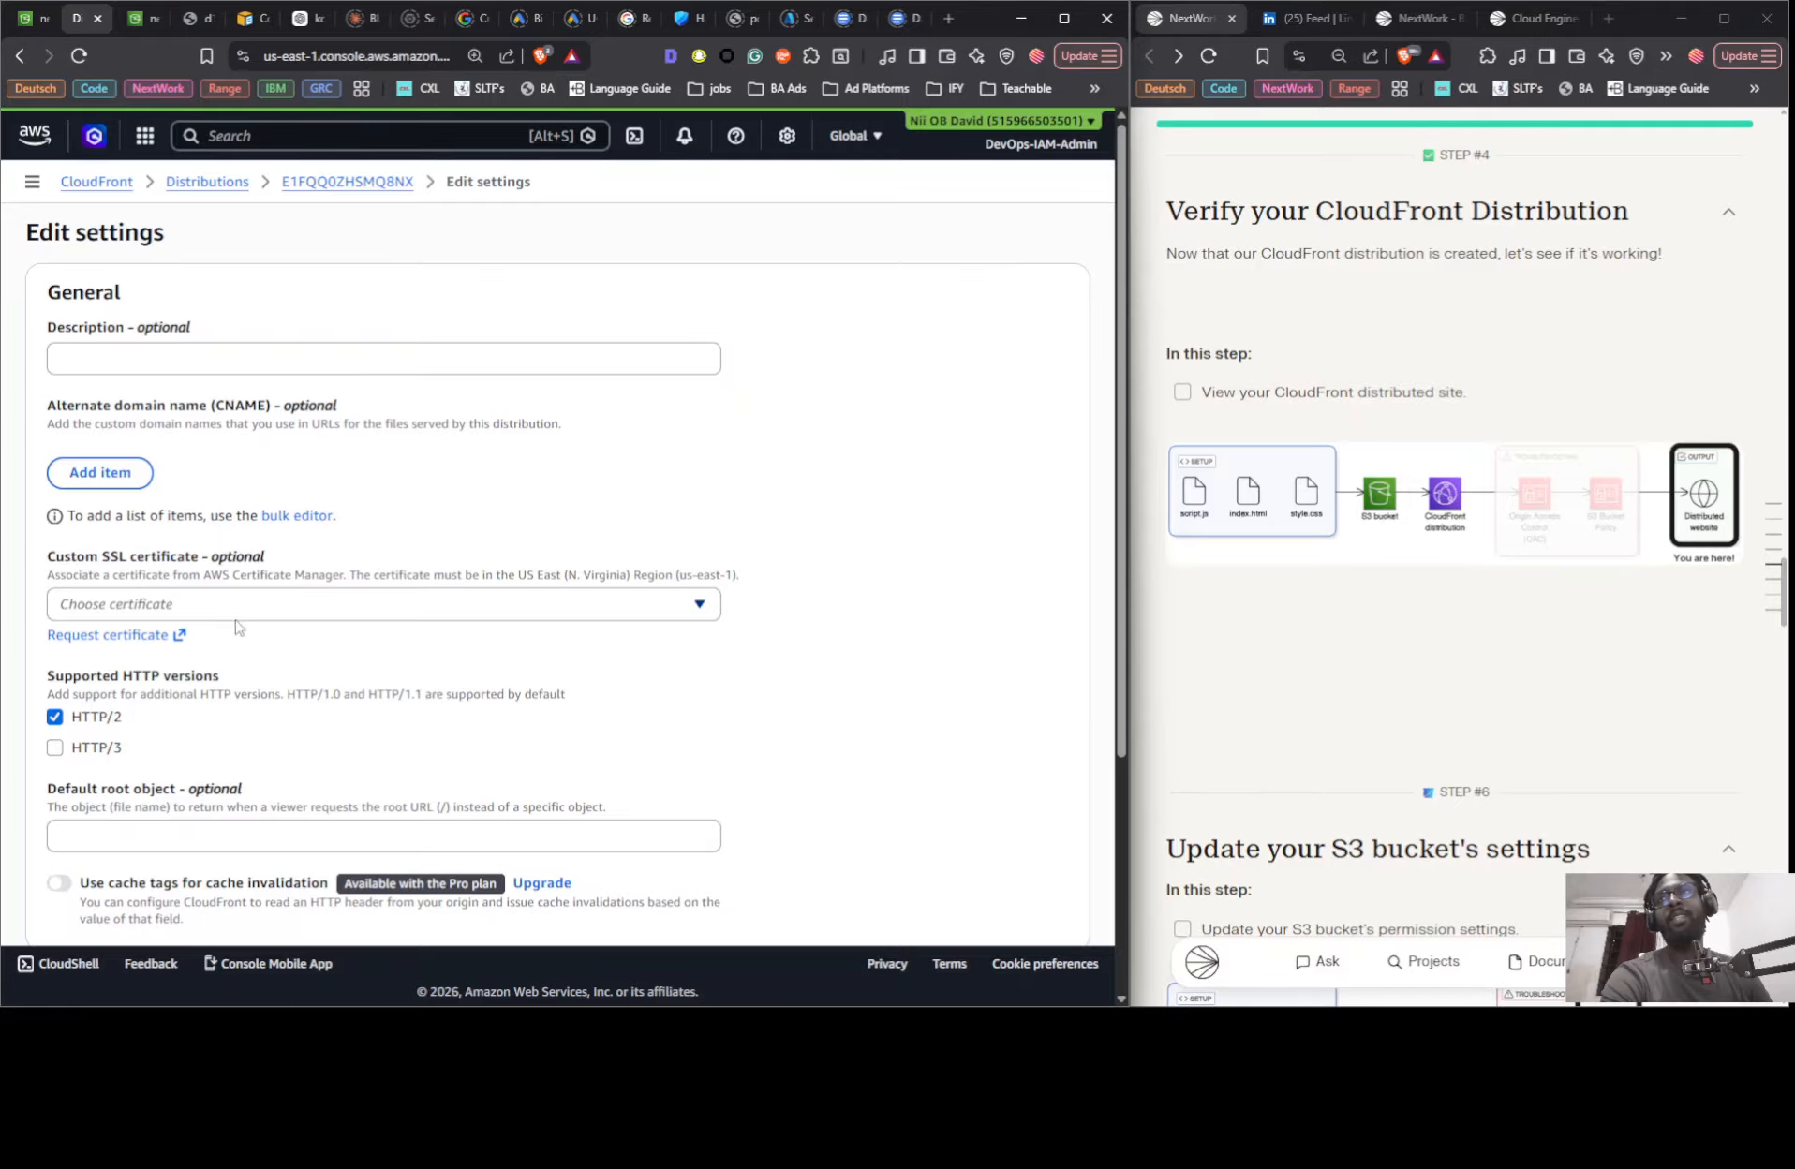
{"action": "left_click", "coordinate": [181, 656]}
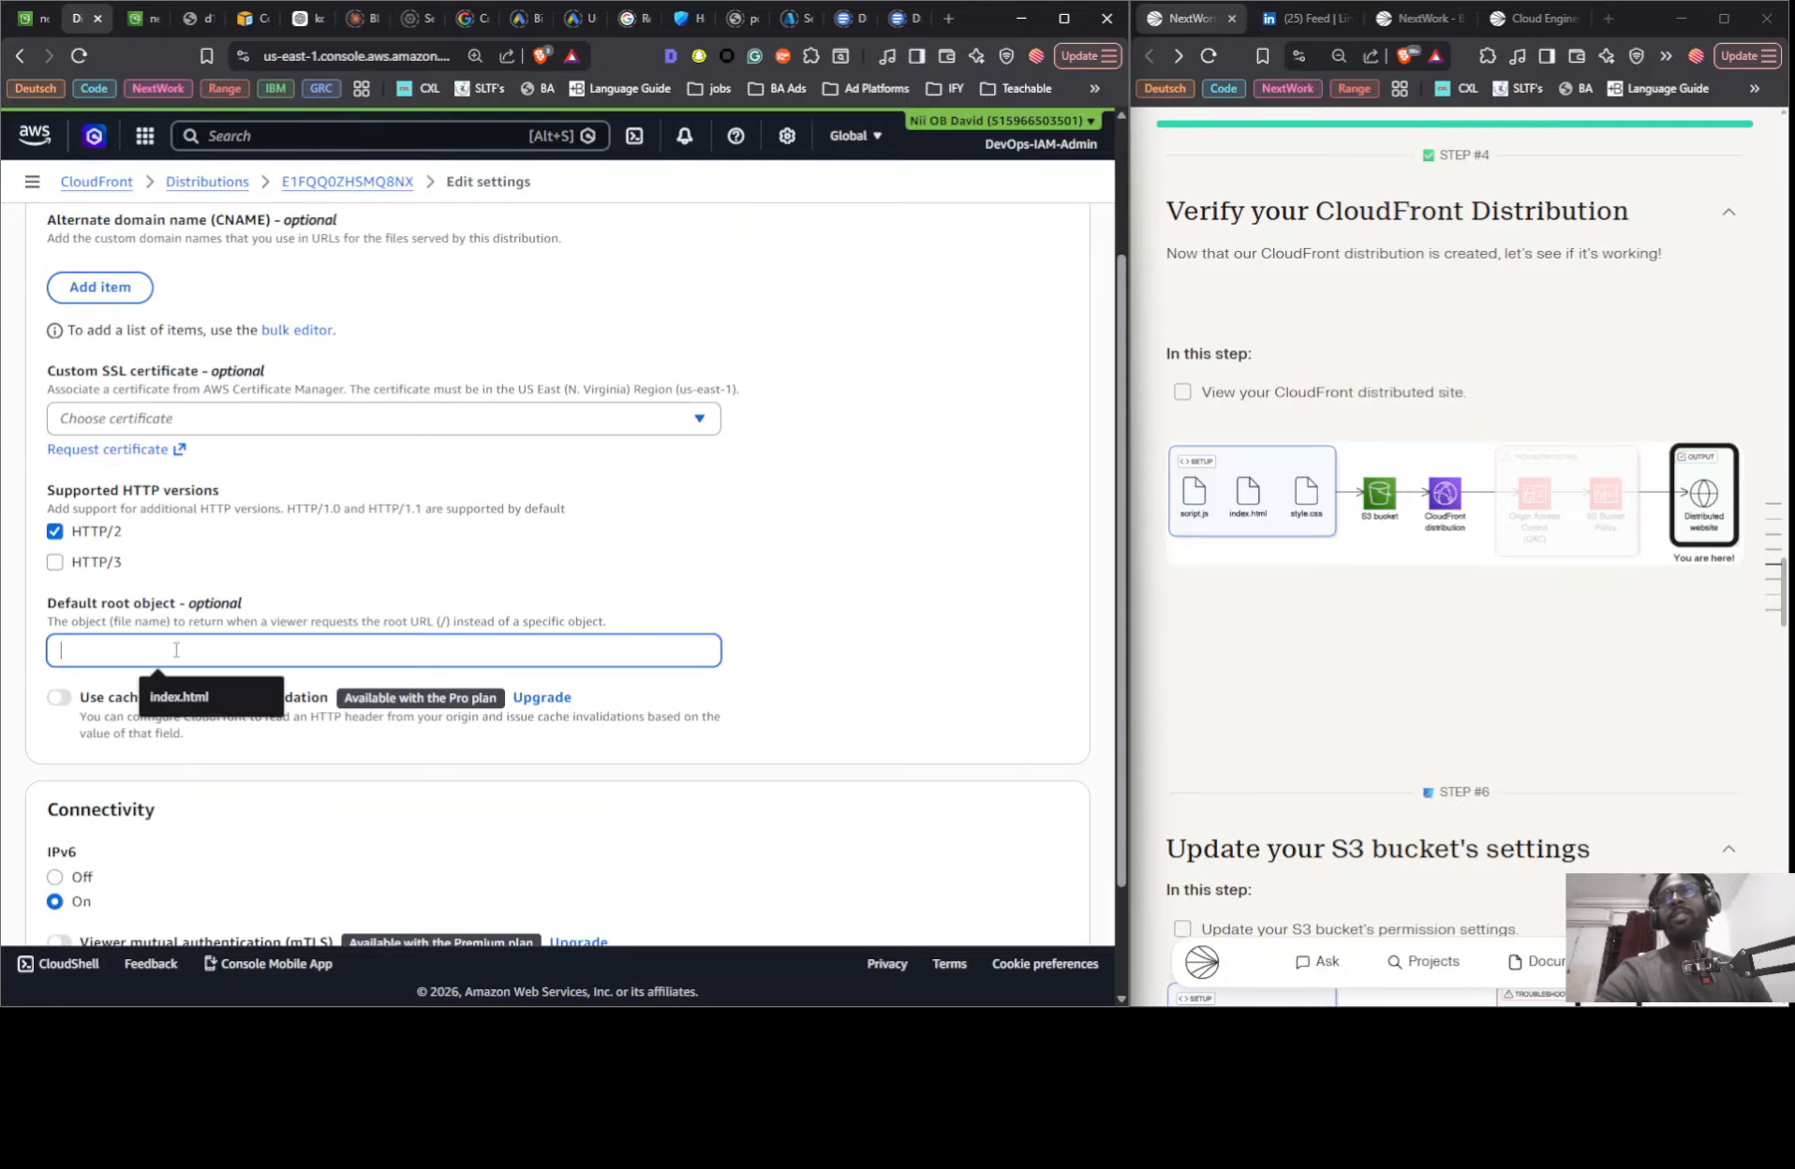
{"action": "left_click", "coordinate": [178, 697]}
{"action": "scroll", "coordinate": [759, 663], "scroll_direction": "down", "scroll_amount": 2}
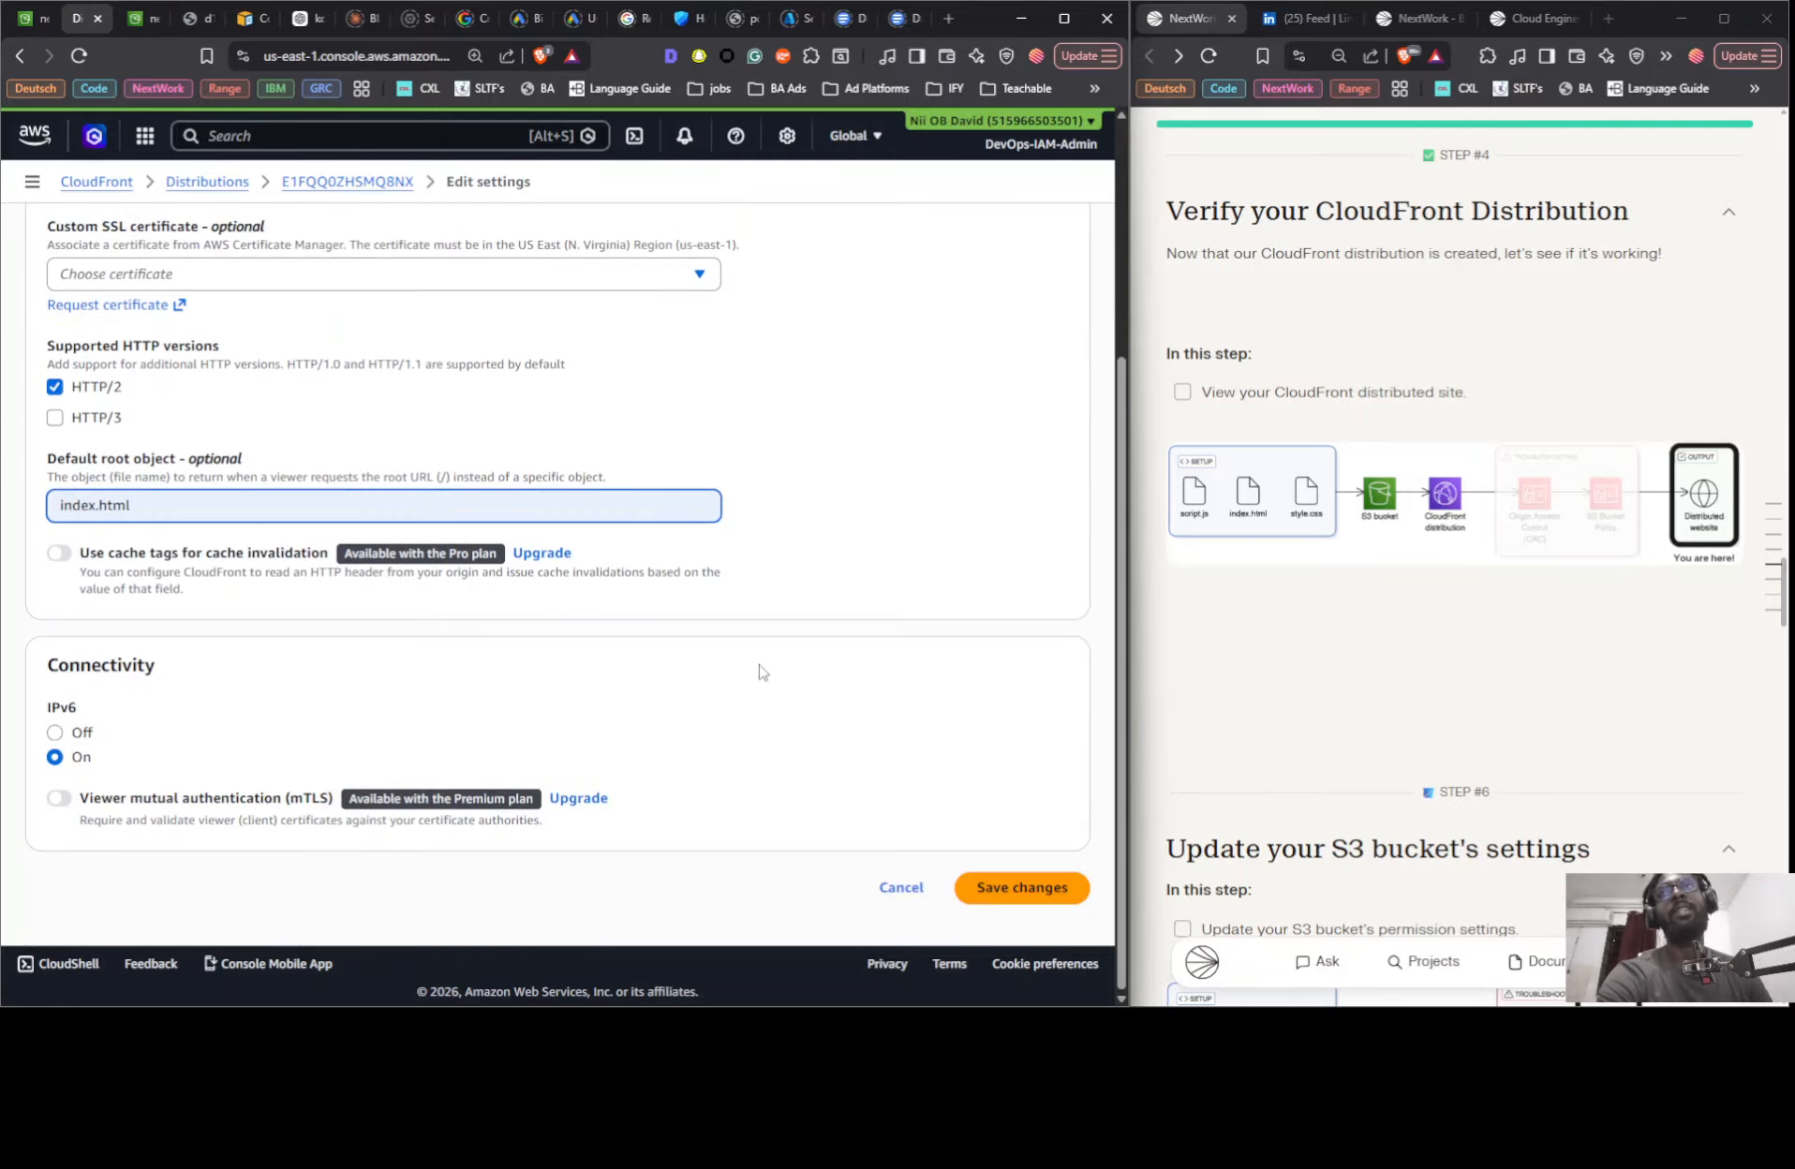
{"action": "left_click", "coordinate": [1003, 895]}
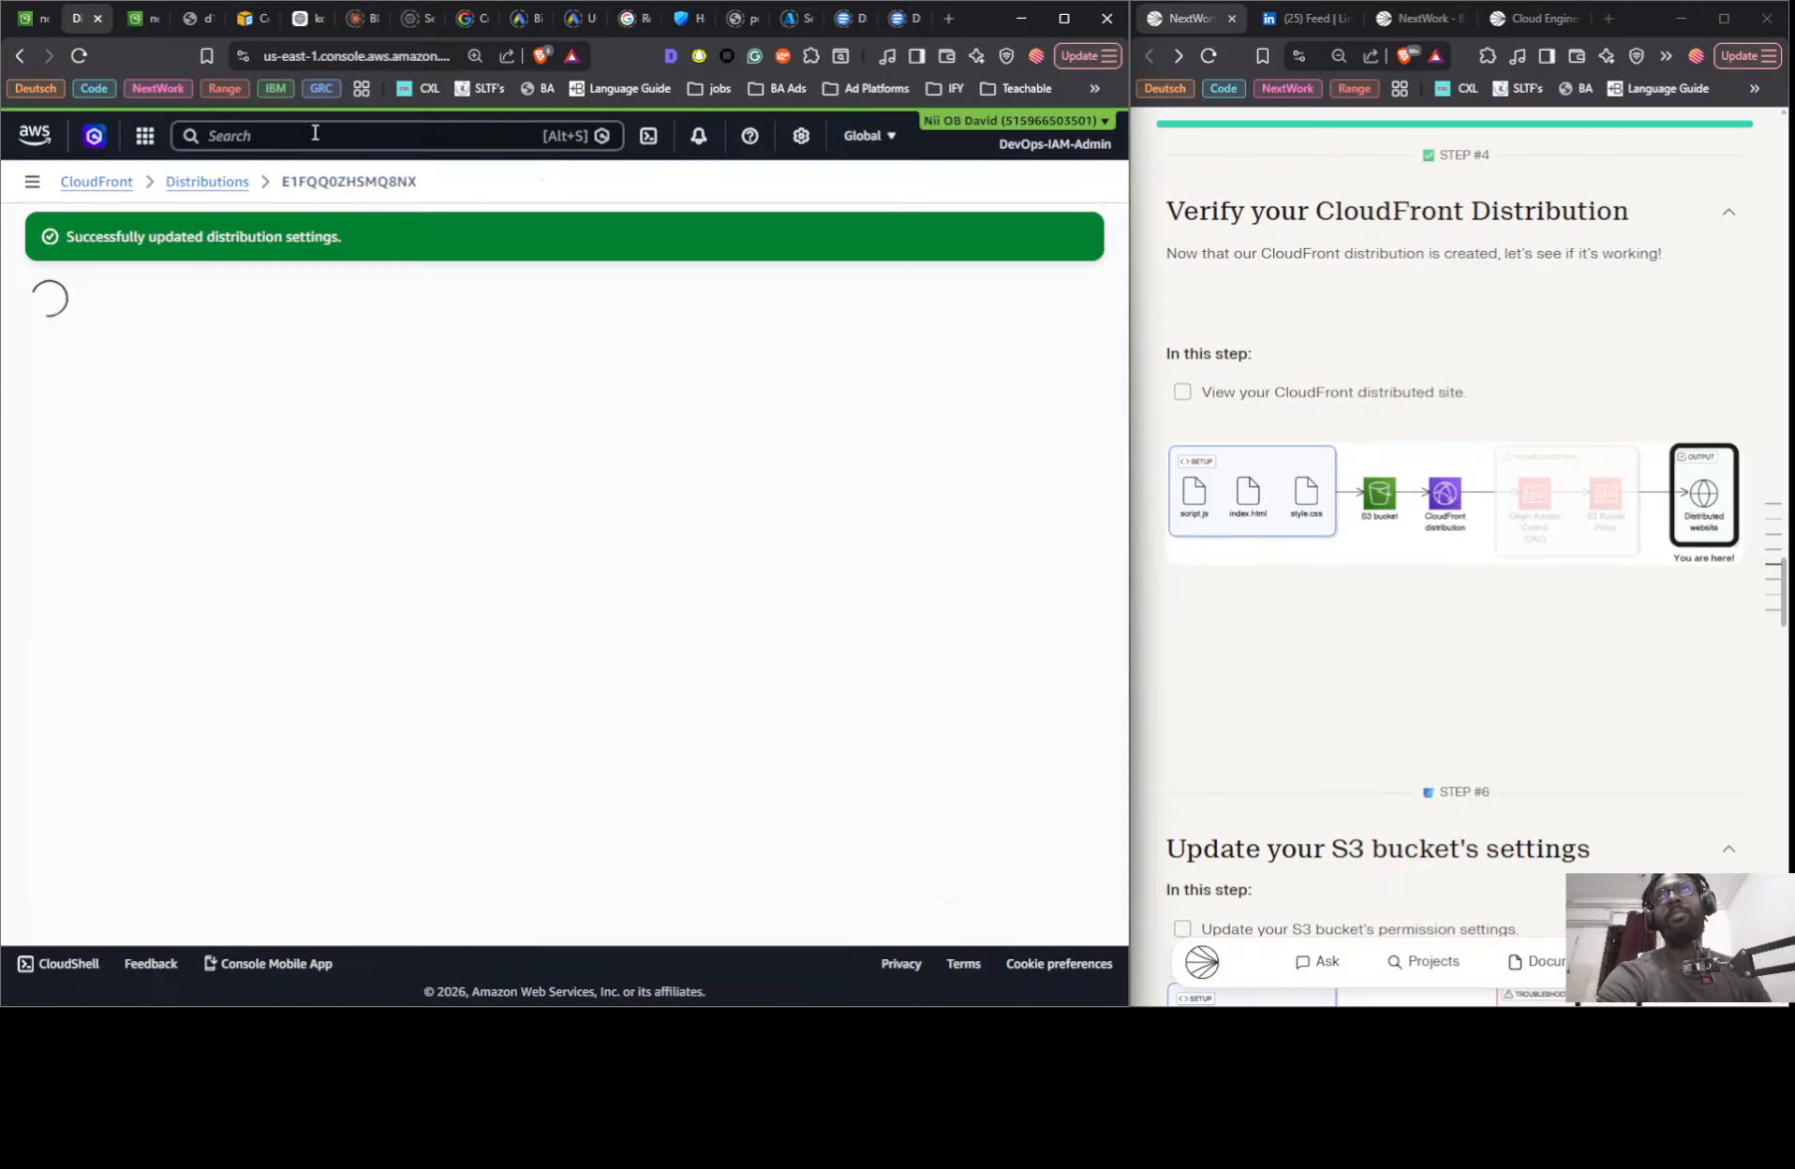
- Reload the CloudFront site until the updated distribution is served, and enlarge the page for viewing
{"action": "left_click", "coordinate": [183, 17]}
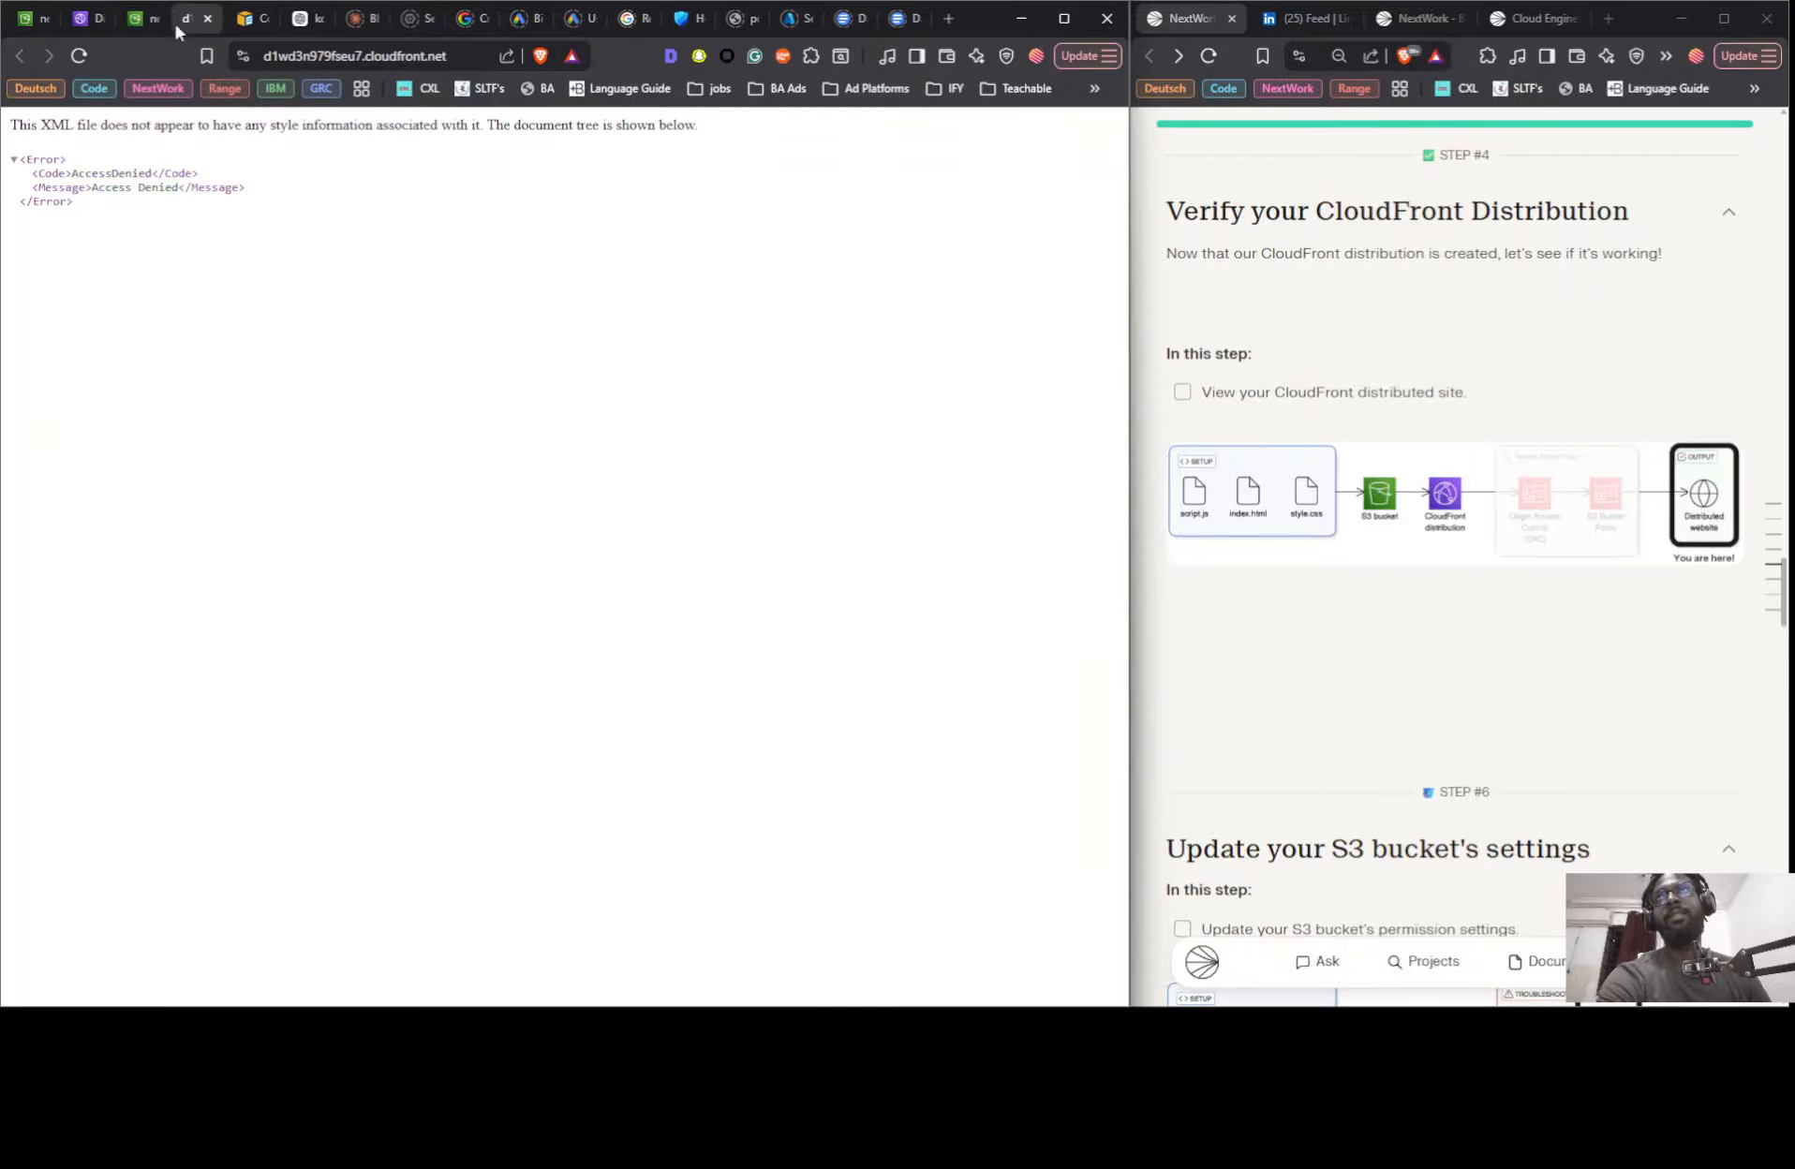
{"action": "left_click", "coordinate": [74, 60]}
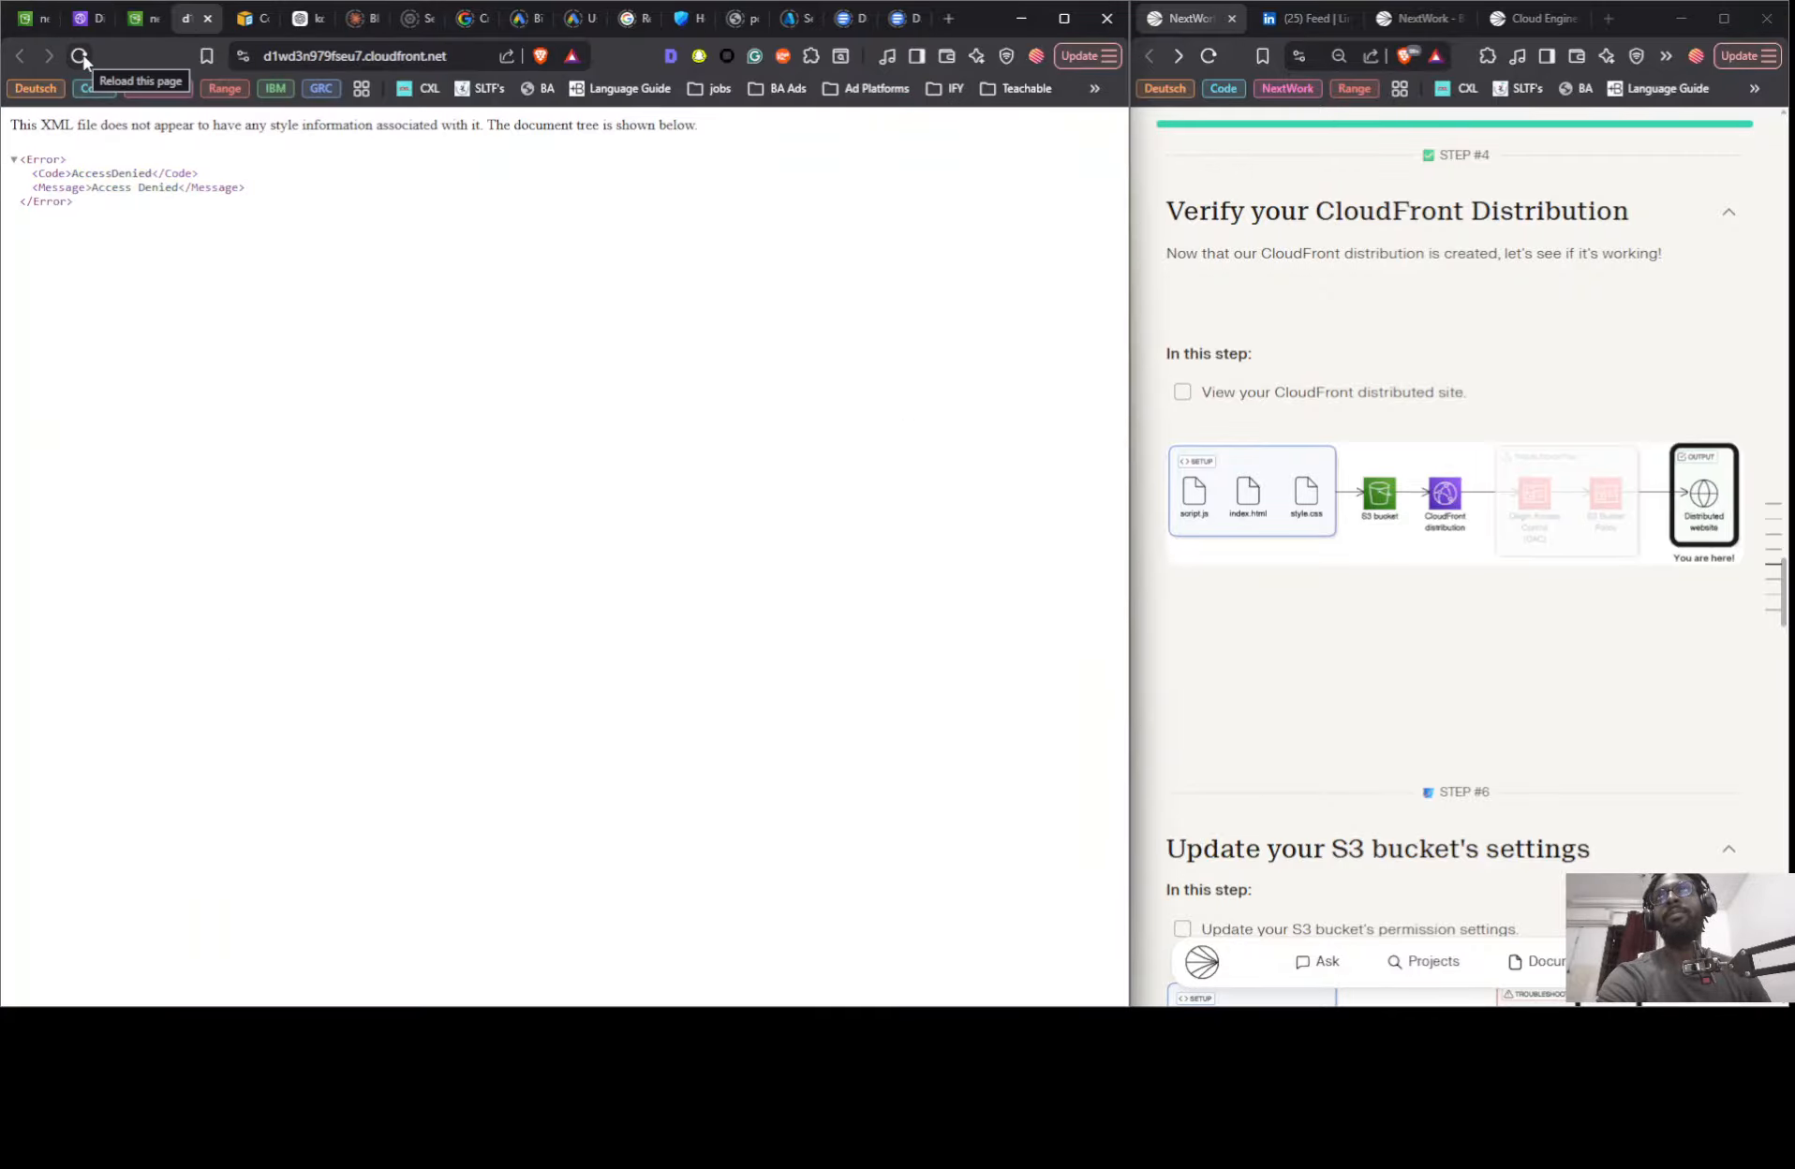
{"action": "left_click", "coordinate": [81, 57]}
{"action": "left_click", "coordinate": [83, 57]}
{"action": "left_click", "coordinate": [82, 57]}
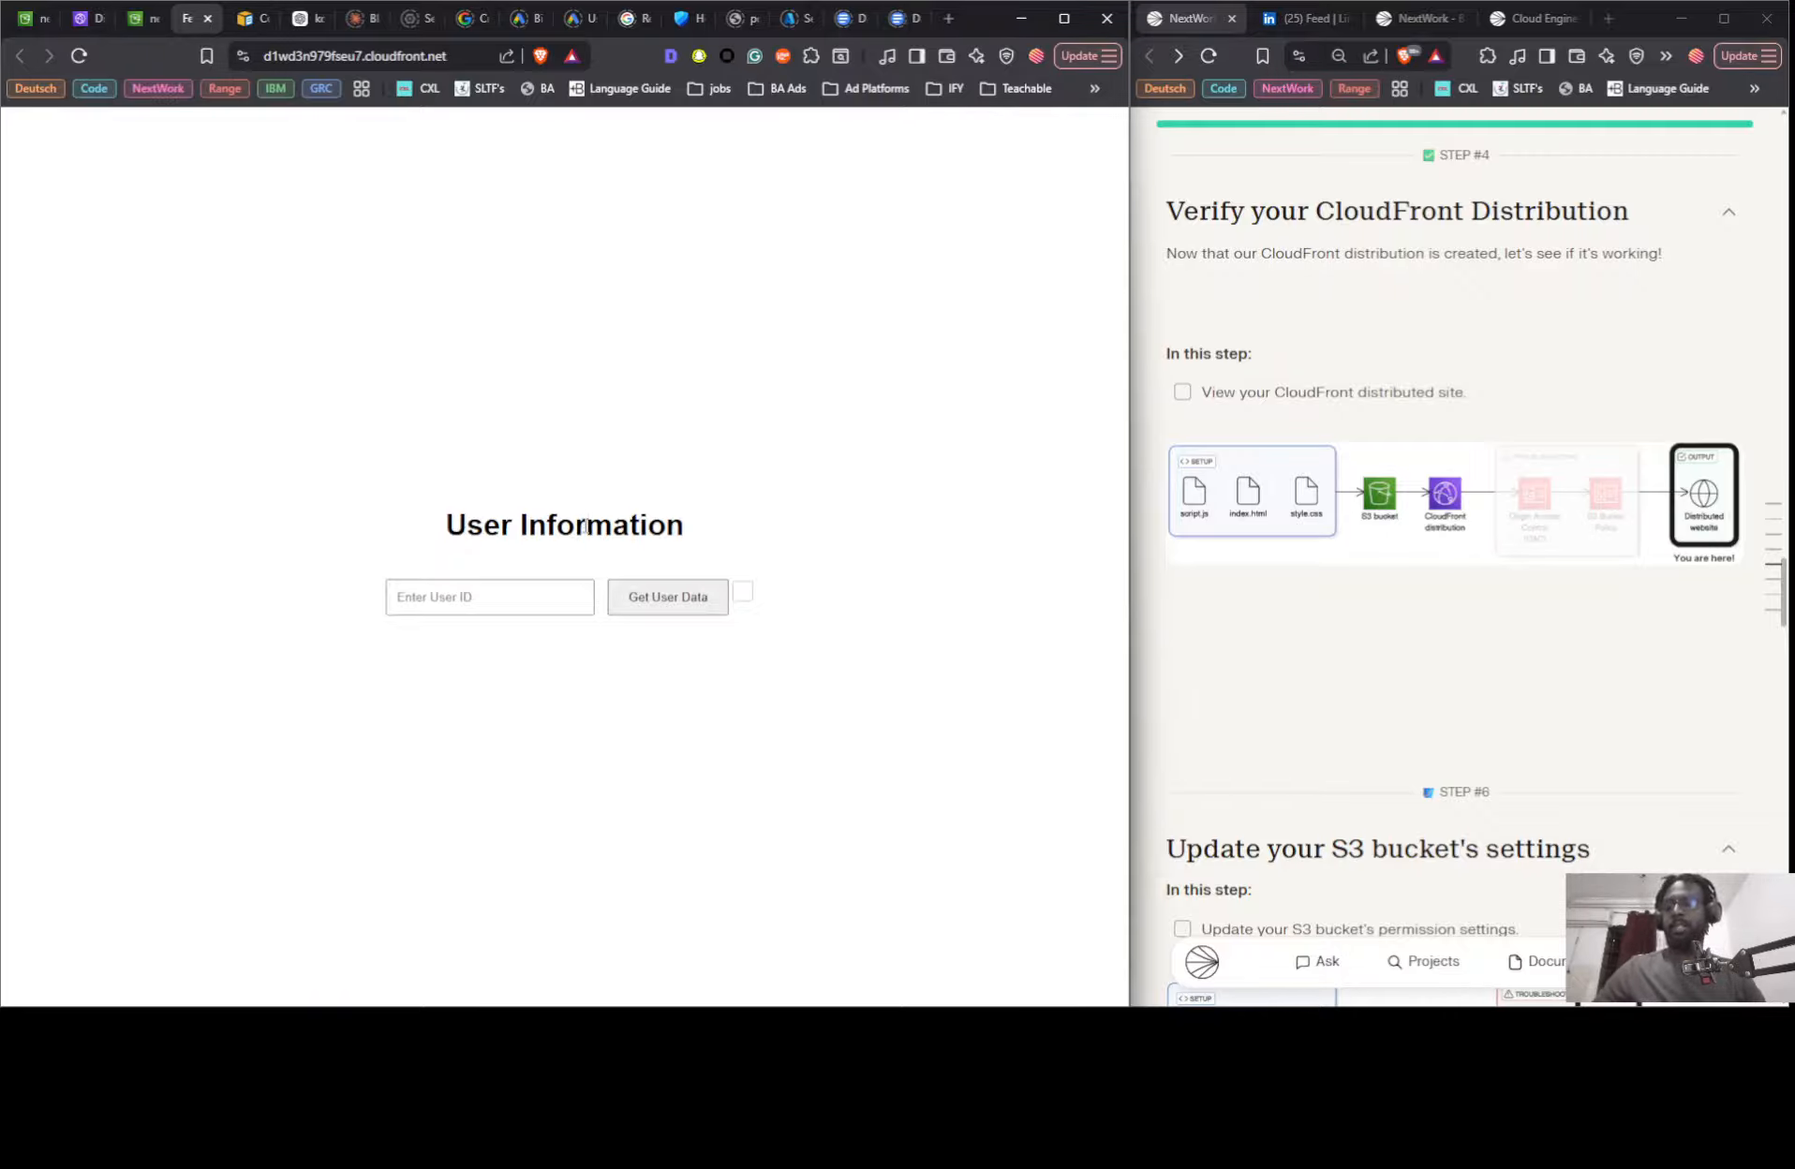
{"action": "scroll", "coordinate": [573, 526], "scroll_direction": "up", "scroll_amount": 3}
{"action": "scroll", "coordinate": [585, 527], "scroll_direction": "up", "scroll_amount": 2}
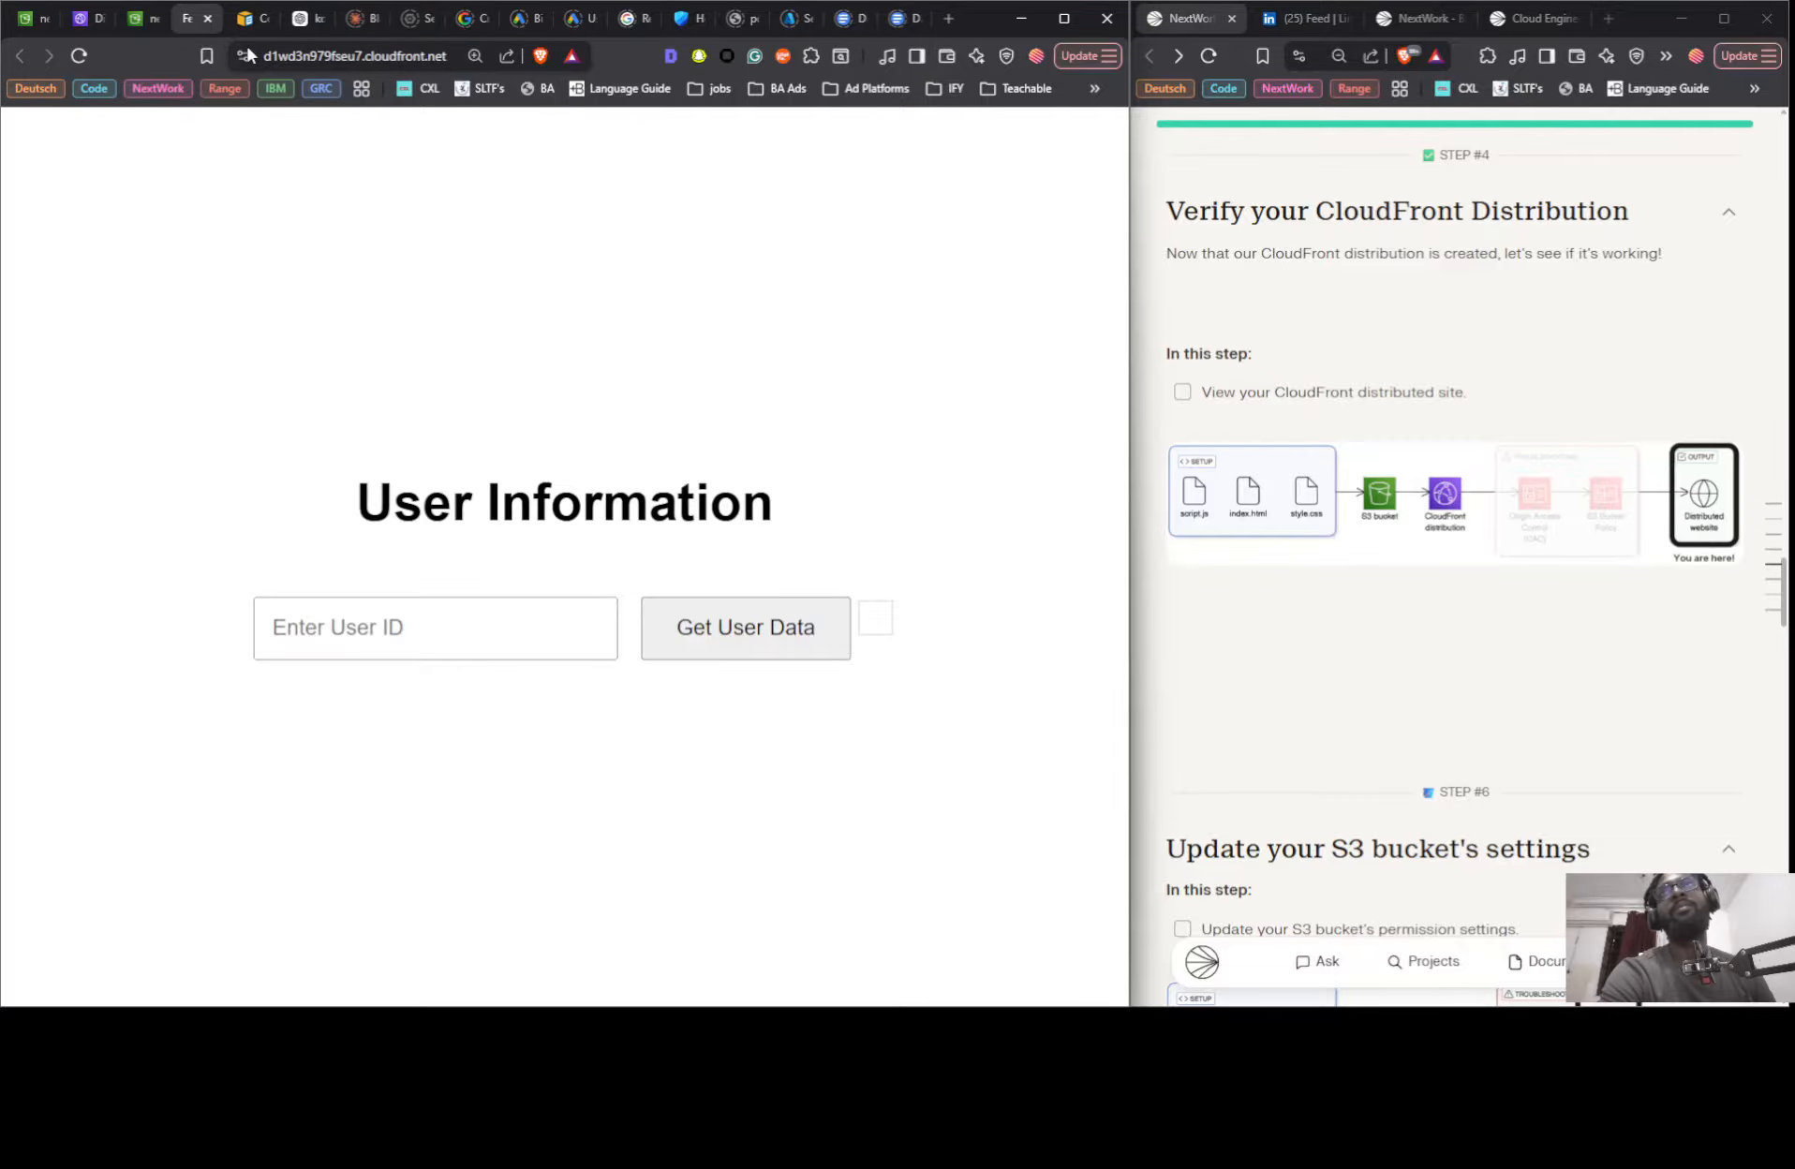
- Test the CloudFront site's user lookup with an empty User ID and dismiss the alert
{"action": "left_click", "coordinate": [521, 630]}
{"action": "left_click", "coordinate": [726, 650]}
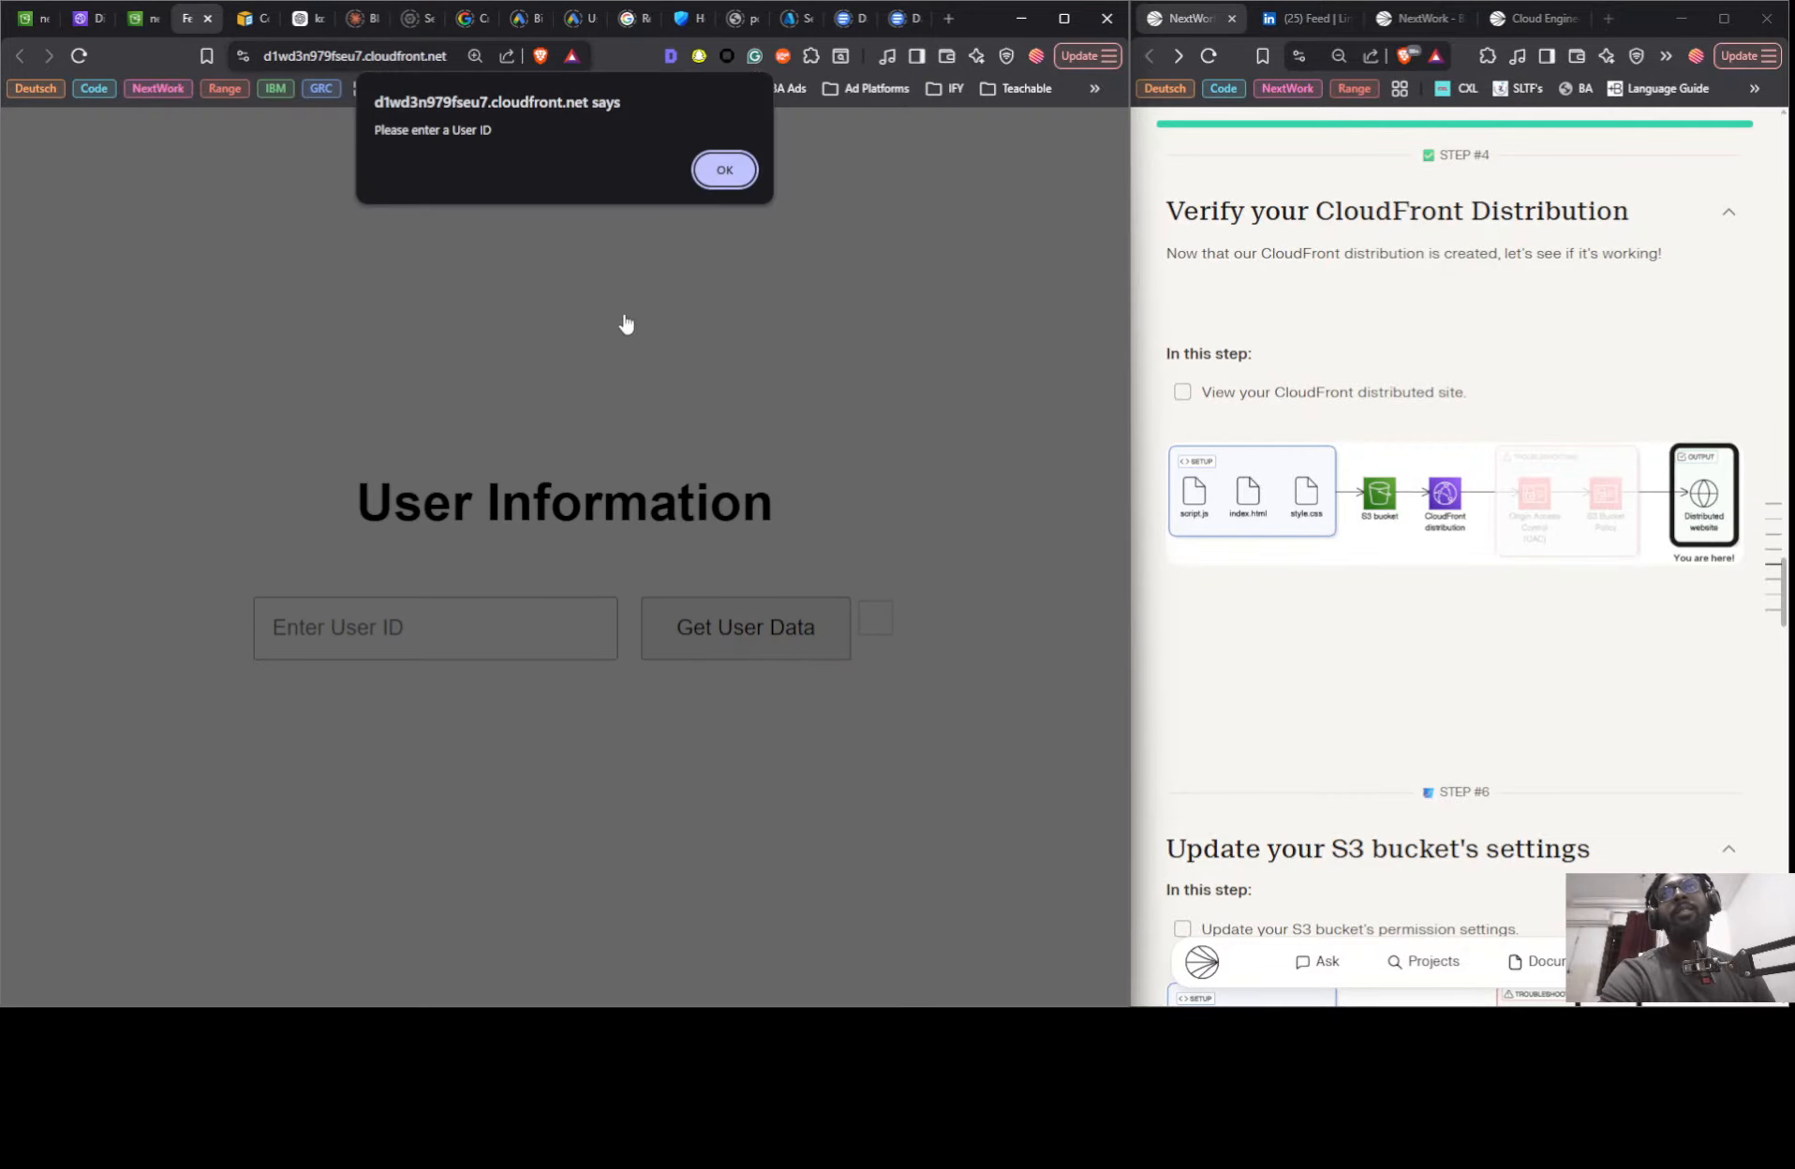
{"action": "left_click", "coordinate": [726, 169]}
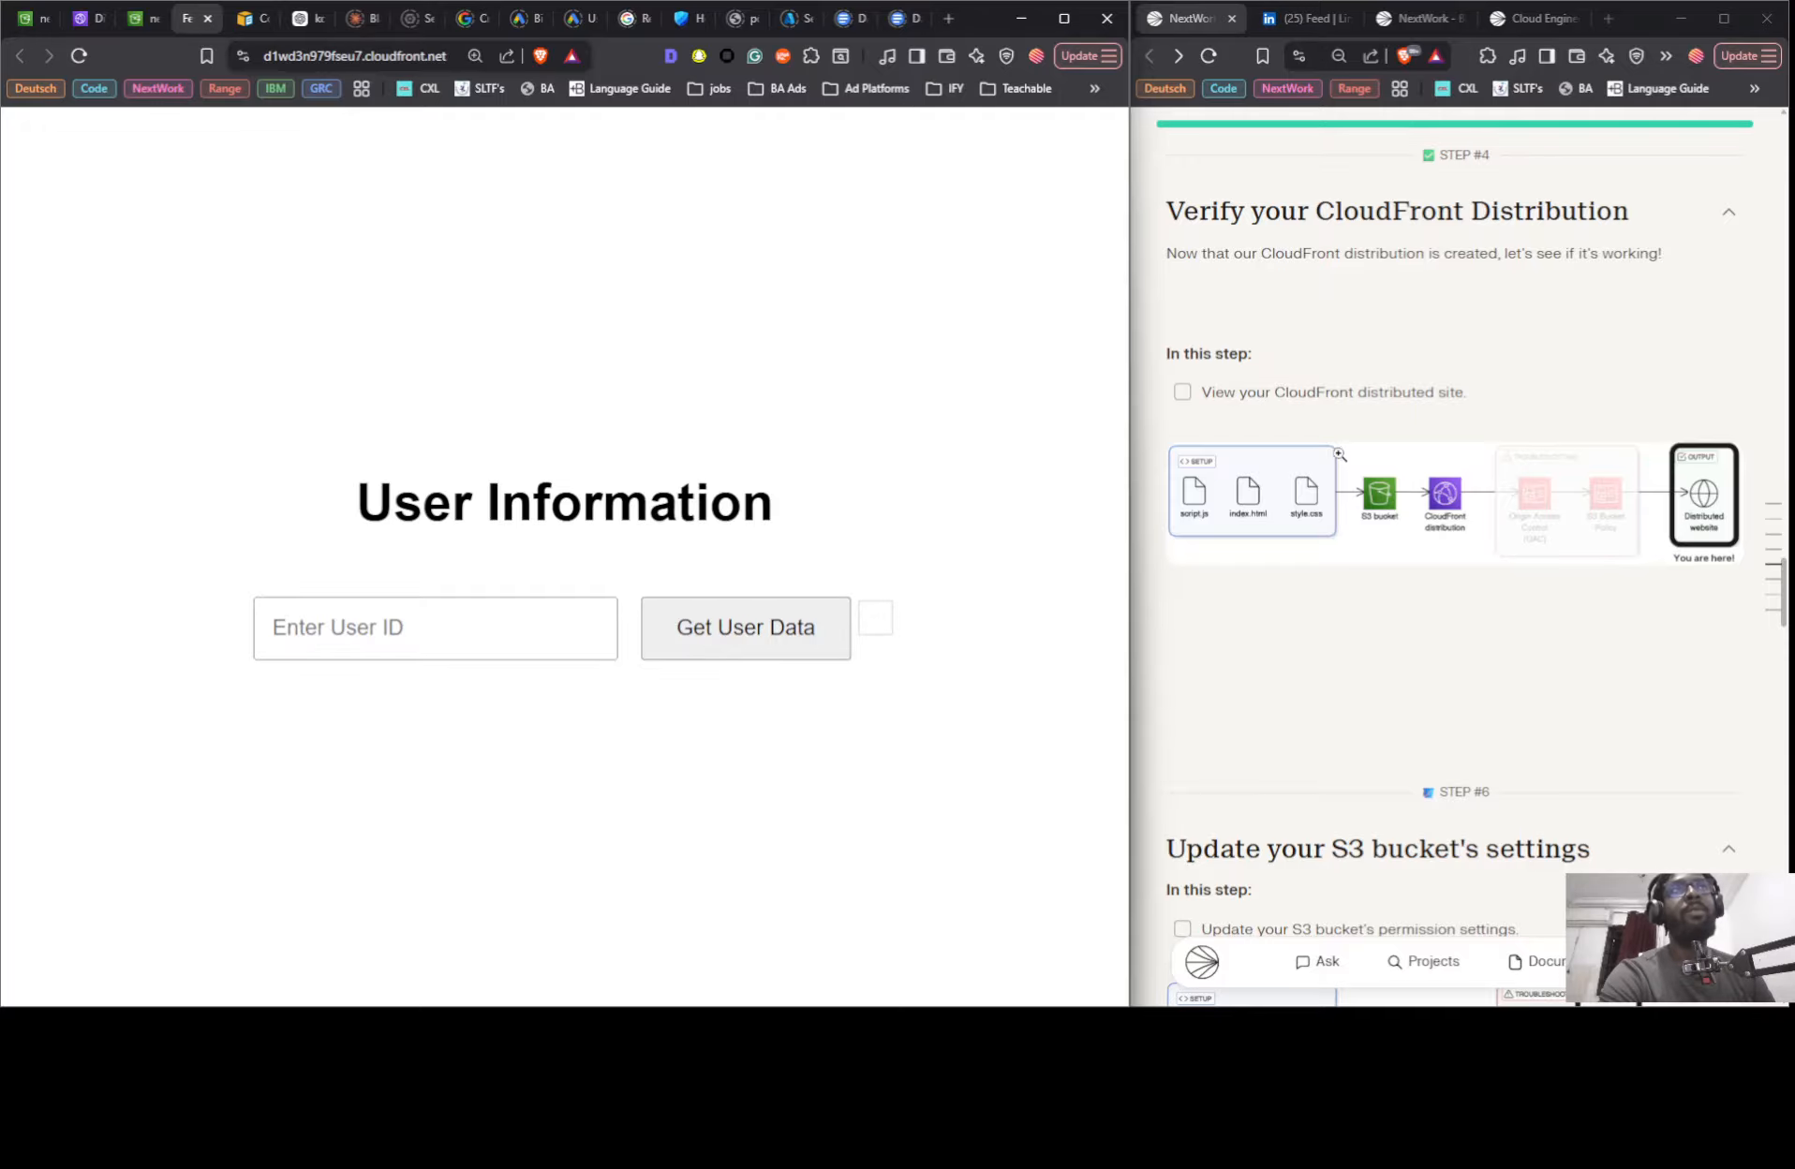
- Read the remaining project instructions, from verifying the distribution through the secret mission to deleting the resources
{"action": "scroll", "coordinate": [1340, 454], "scroll_direction": "down", "scroll_amount": 1}
{"action": "scroll", "coordinate": [1387, 355], "scroll_direction": "up", "scroll_amount": 3}
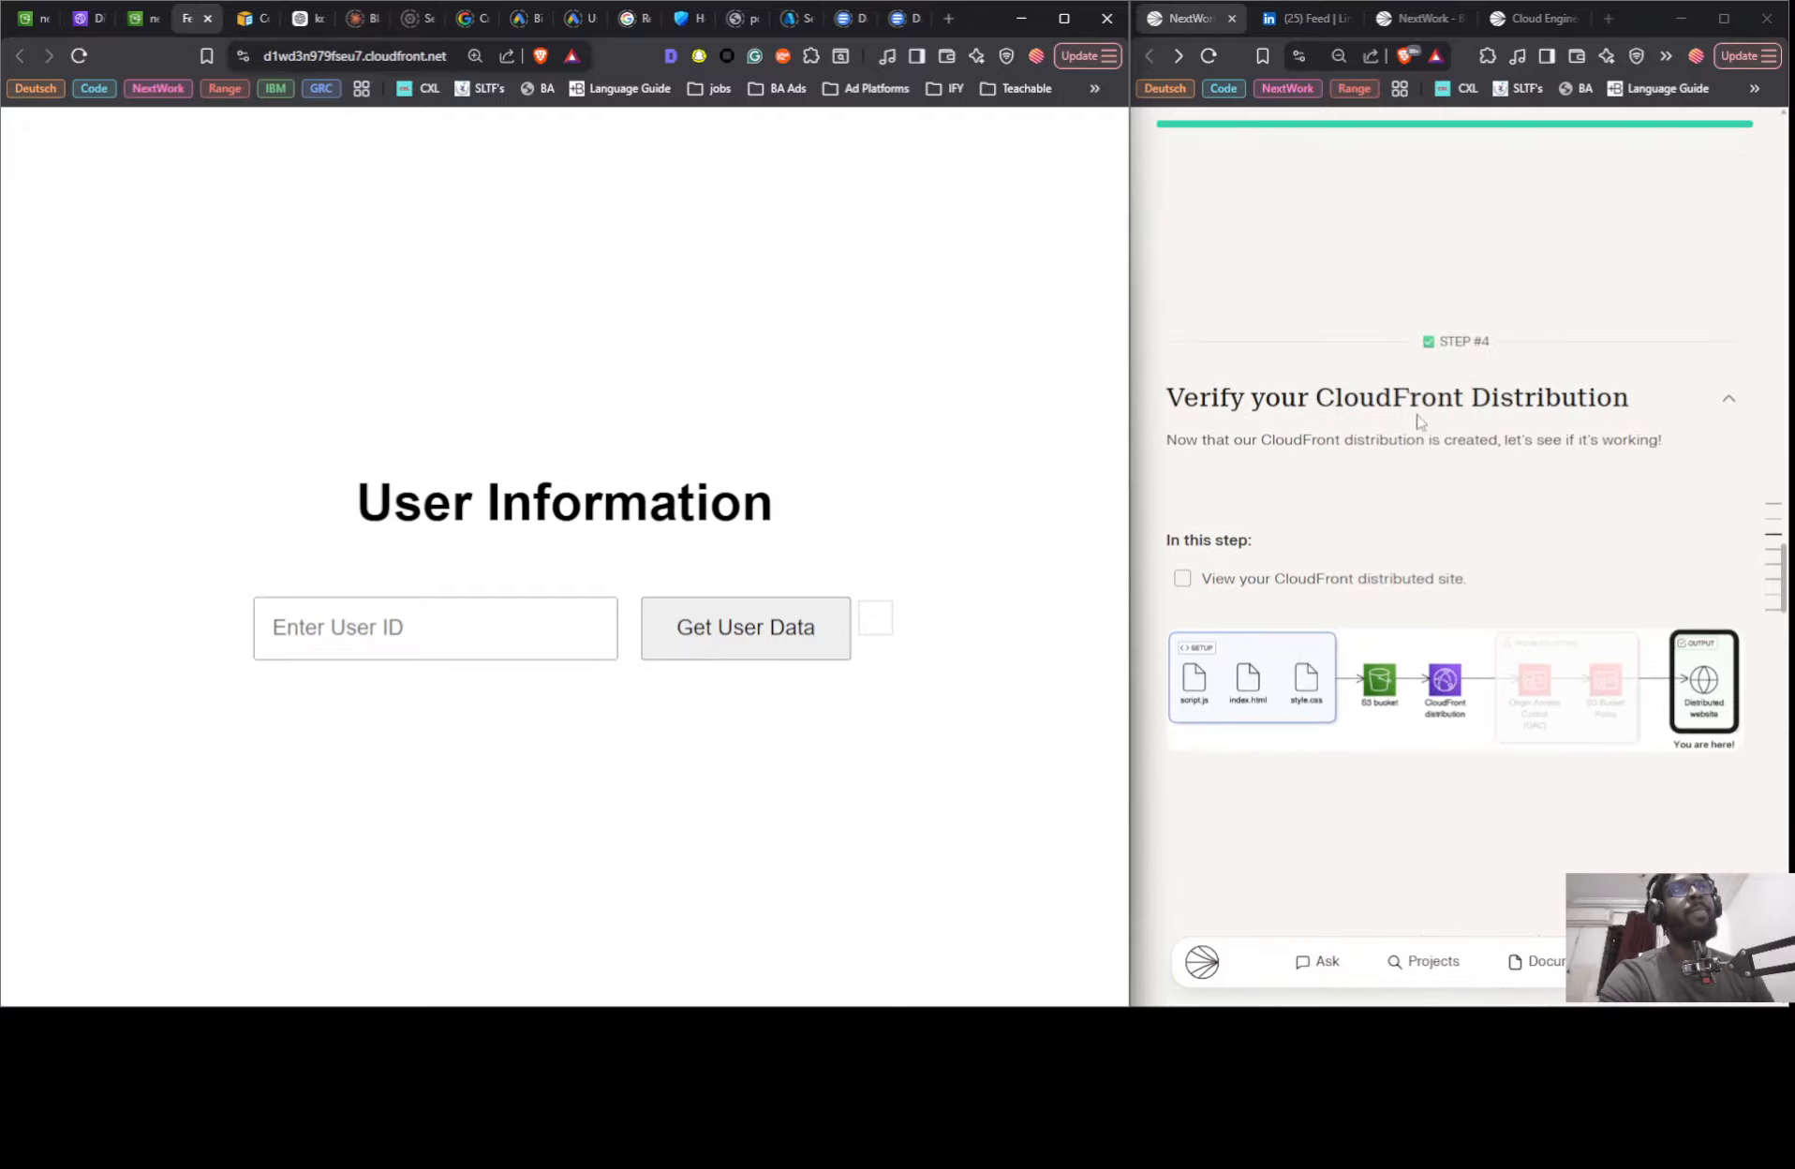
{"action": "scroll", "coordinate": [1419, 417], "scroll_direction": "down", "scroll_amount": 2}
{"action": "scroll", "coordinate": [1463, 421], "scroll_direction": "down", "scroll_amount": 3}
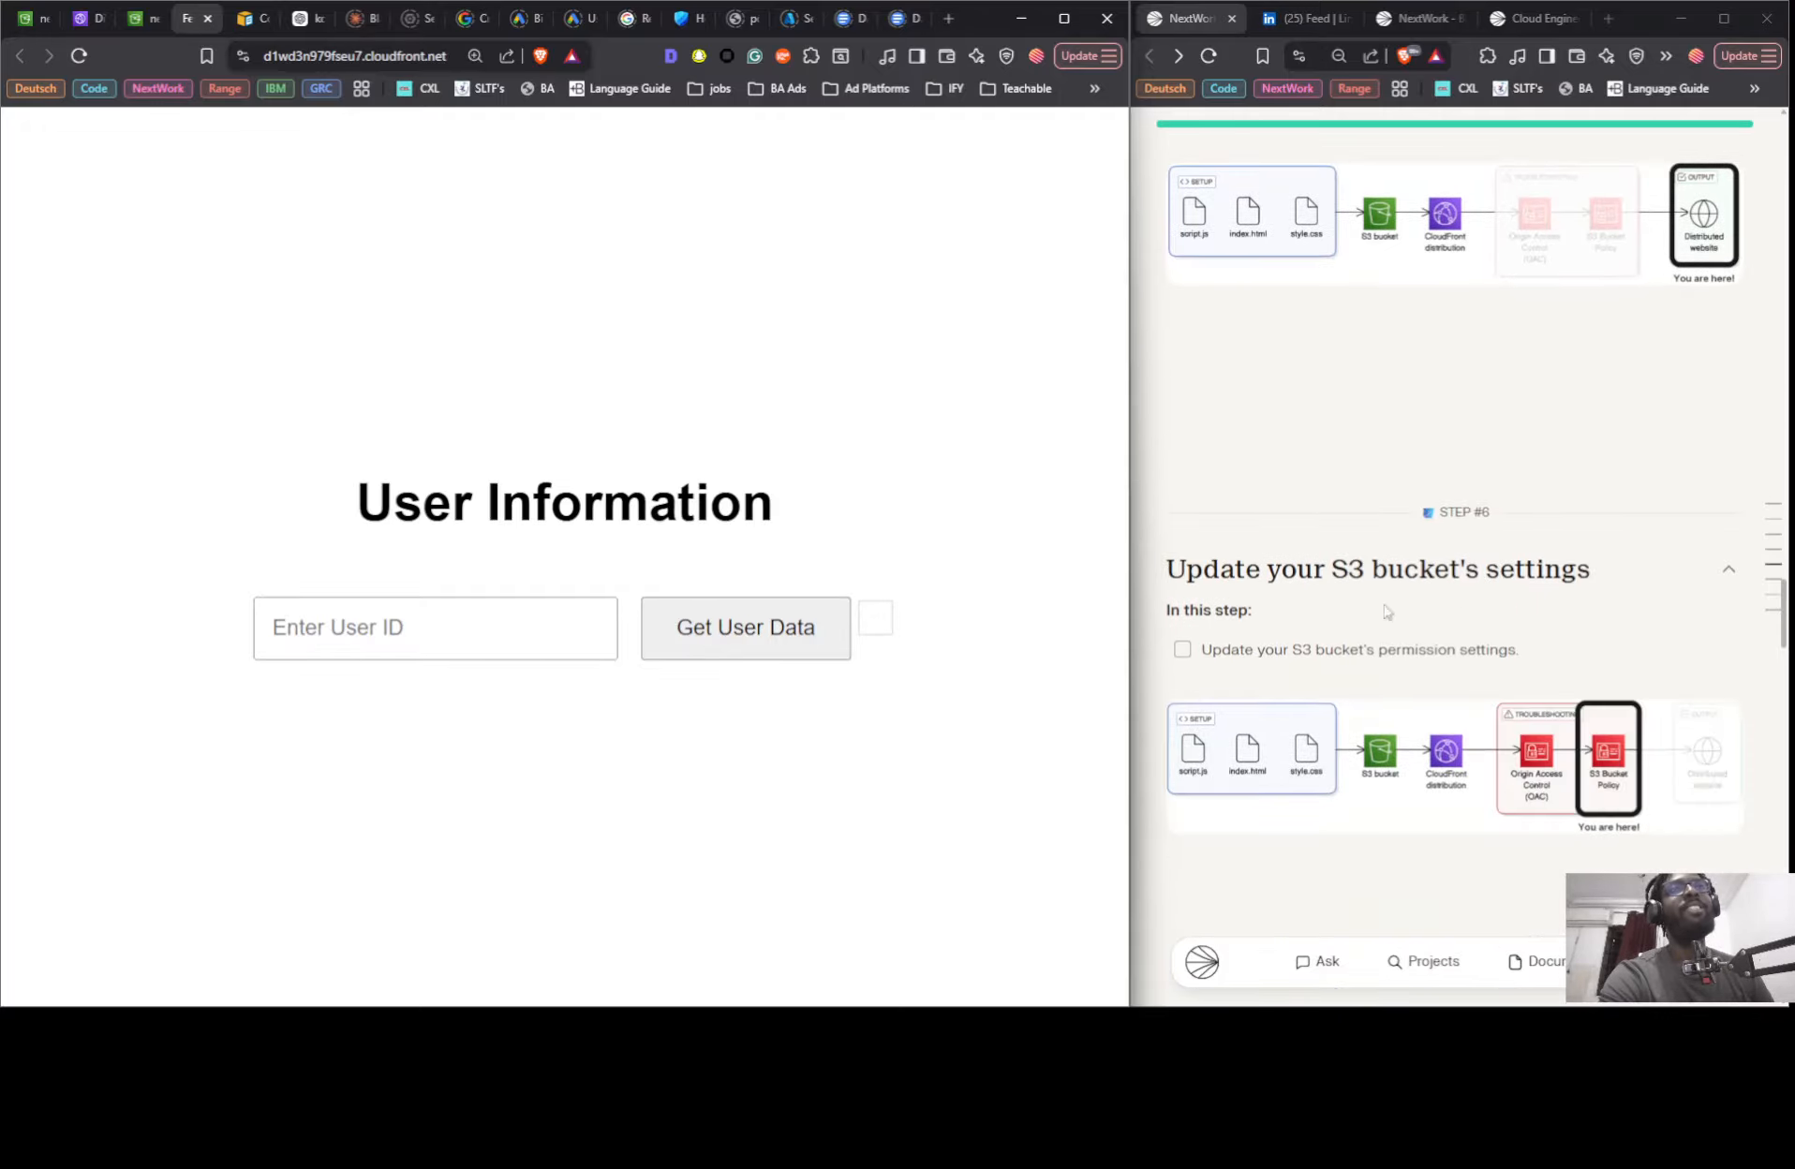
{"action": "scroll", "coordinate": [1367, 596], "scroll_direction": "down", "scroll_amount": 3}
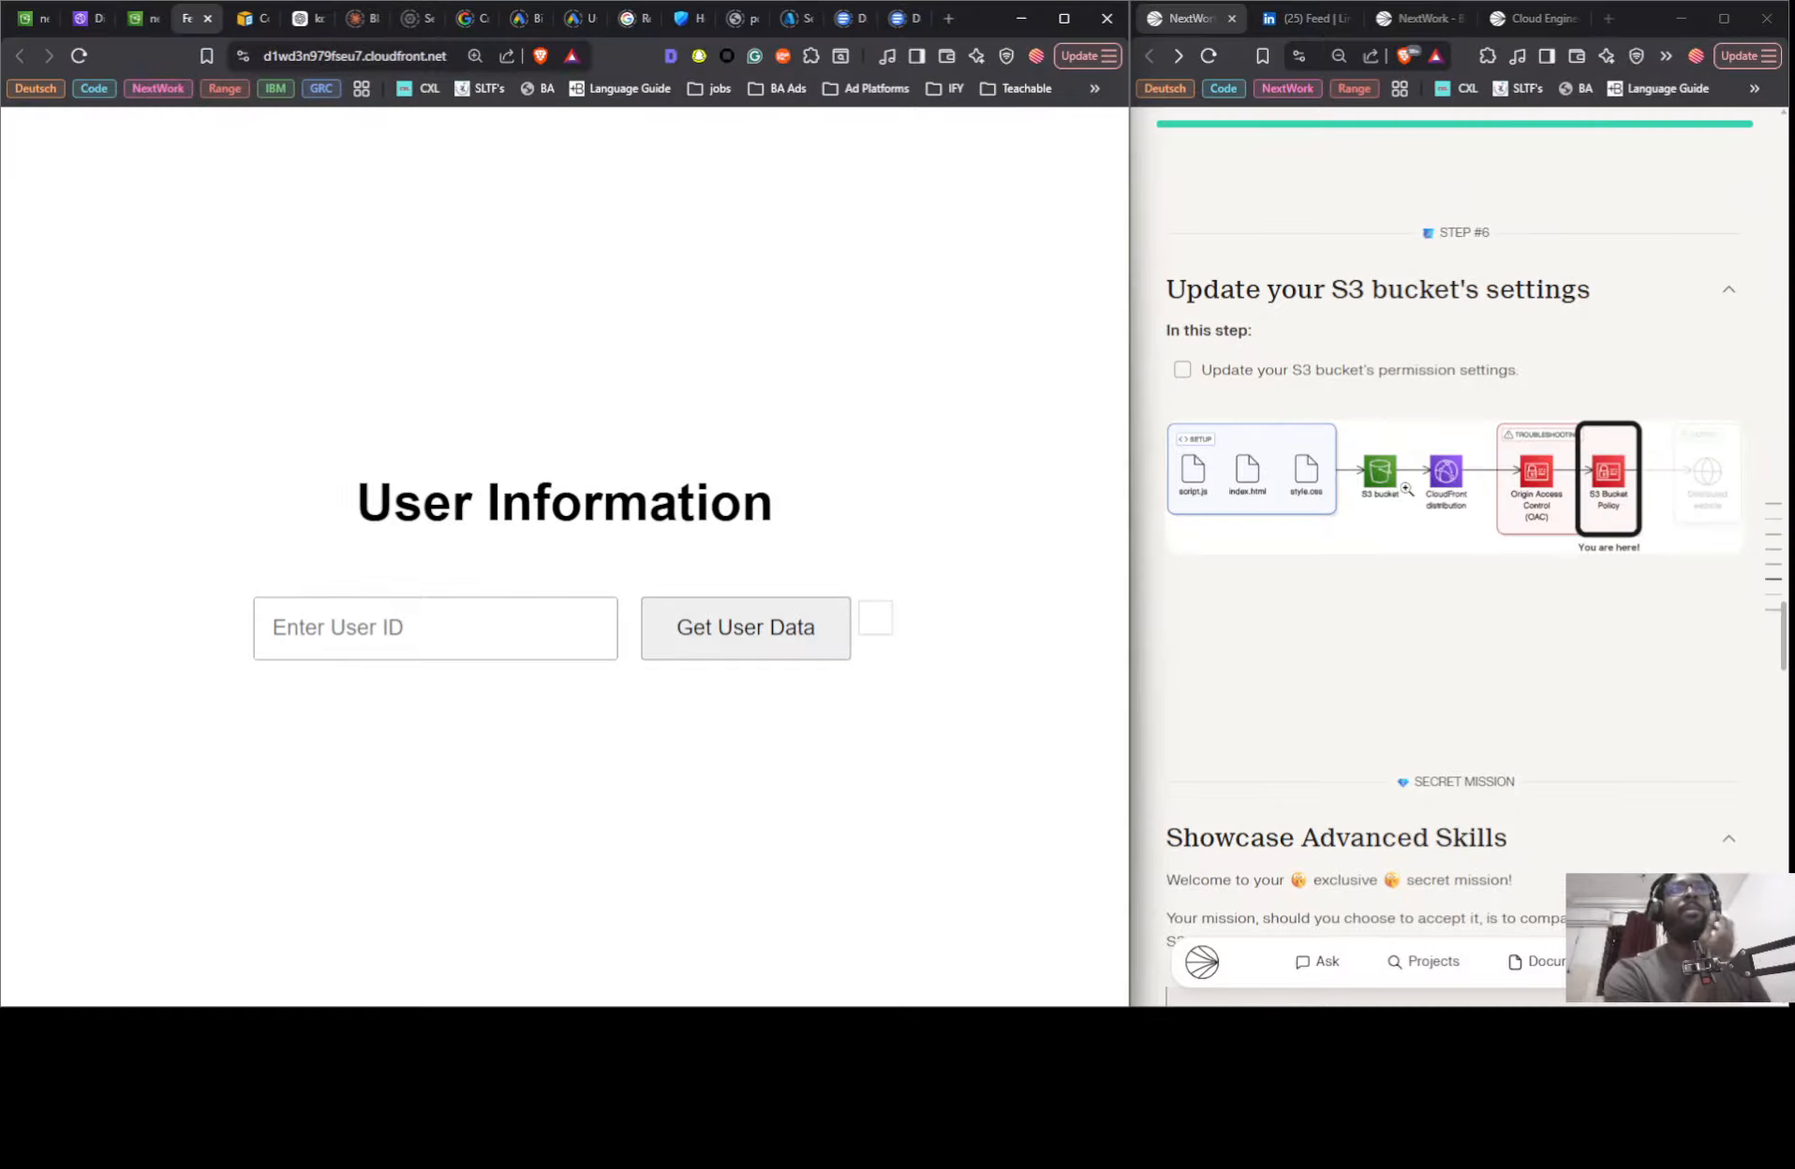
{"action": "scroll", "coordinate": [1410, 524], "scroll_direction": "down", "scroll_amount": 6}
{"action": "scroll", "coordinate": [1405, 534], "scroll_direction": "down", "scroll_amount": 5}
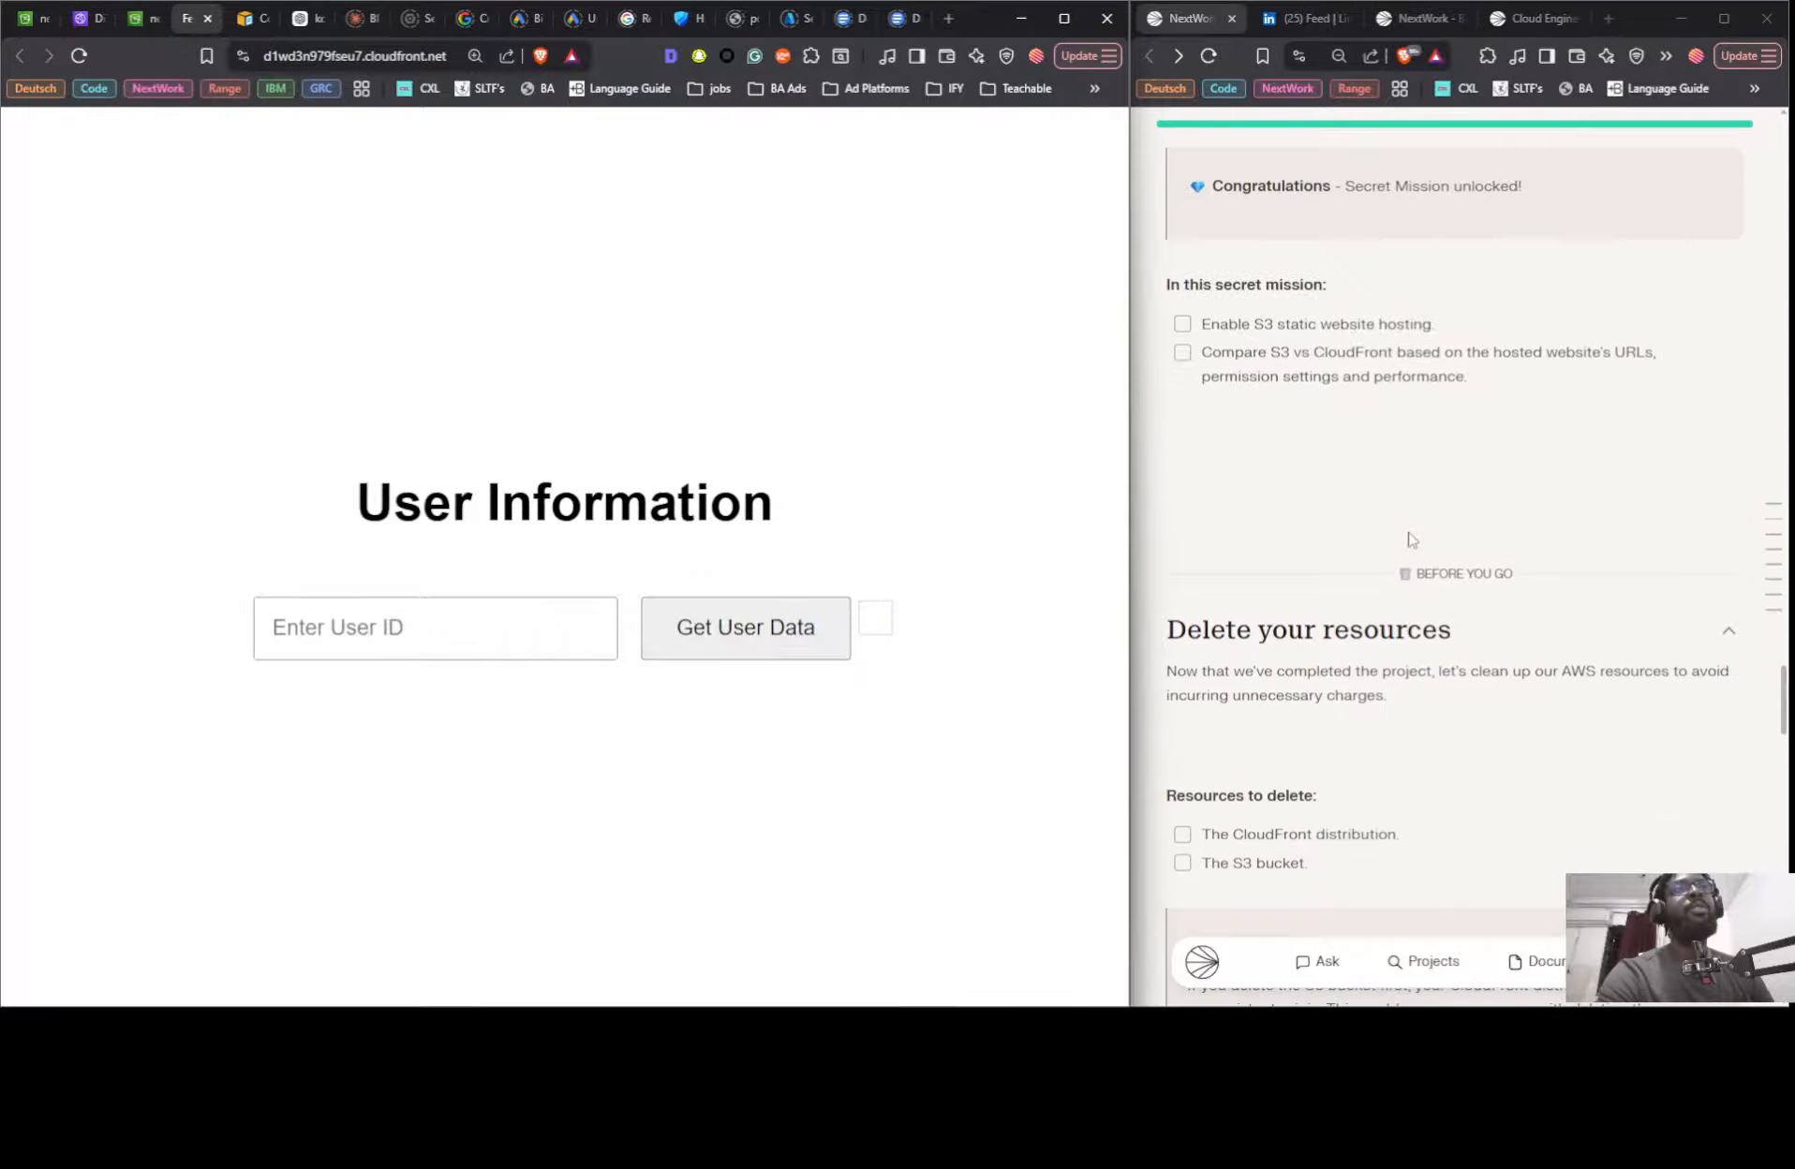
{"action": "scroll", "coordinate": [1386, 543], "scroll_direction": "up", "scroll_amount": 4}
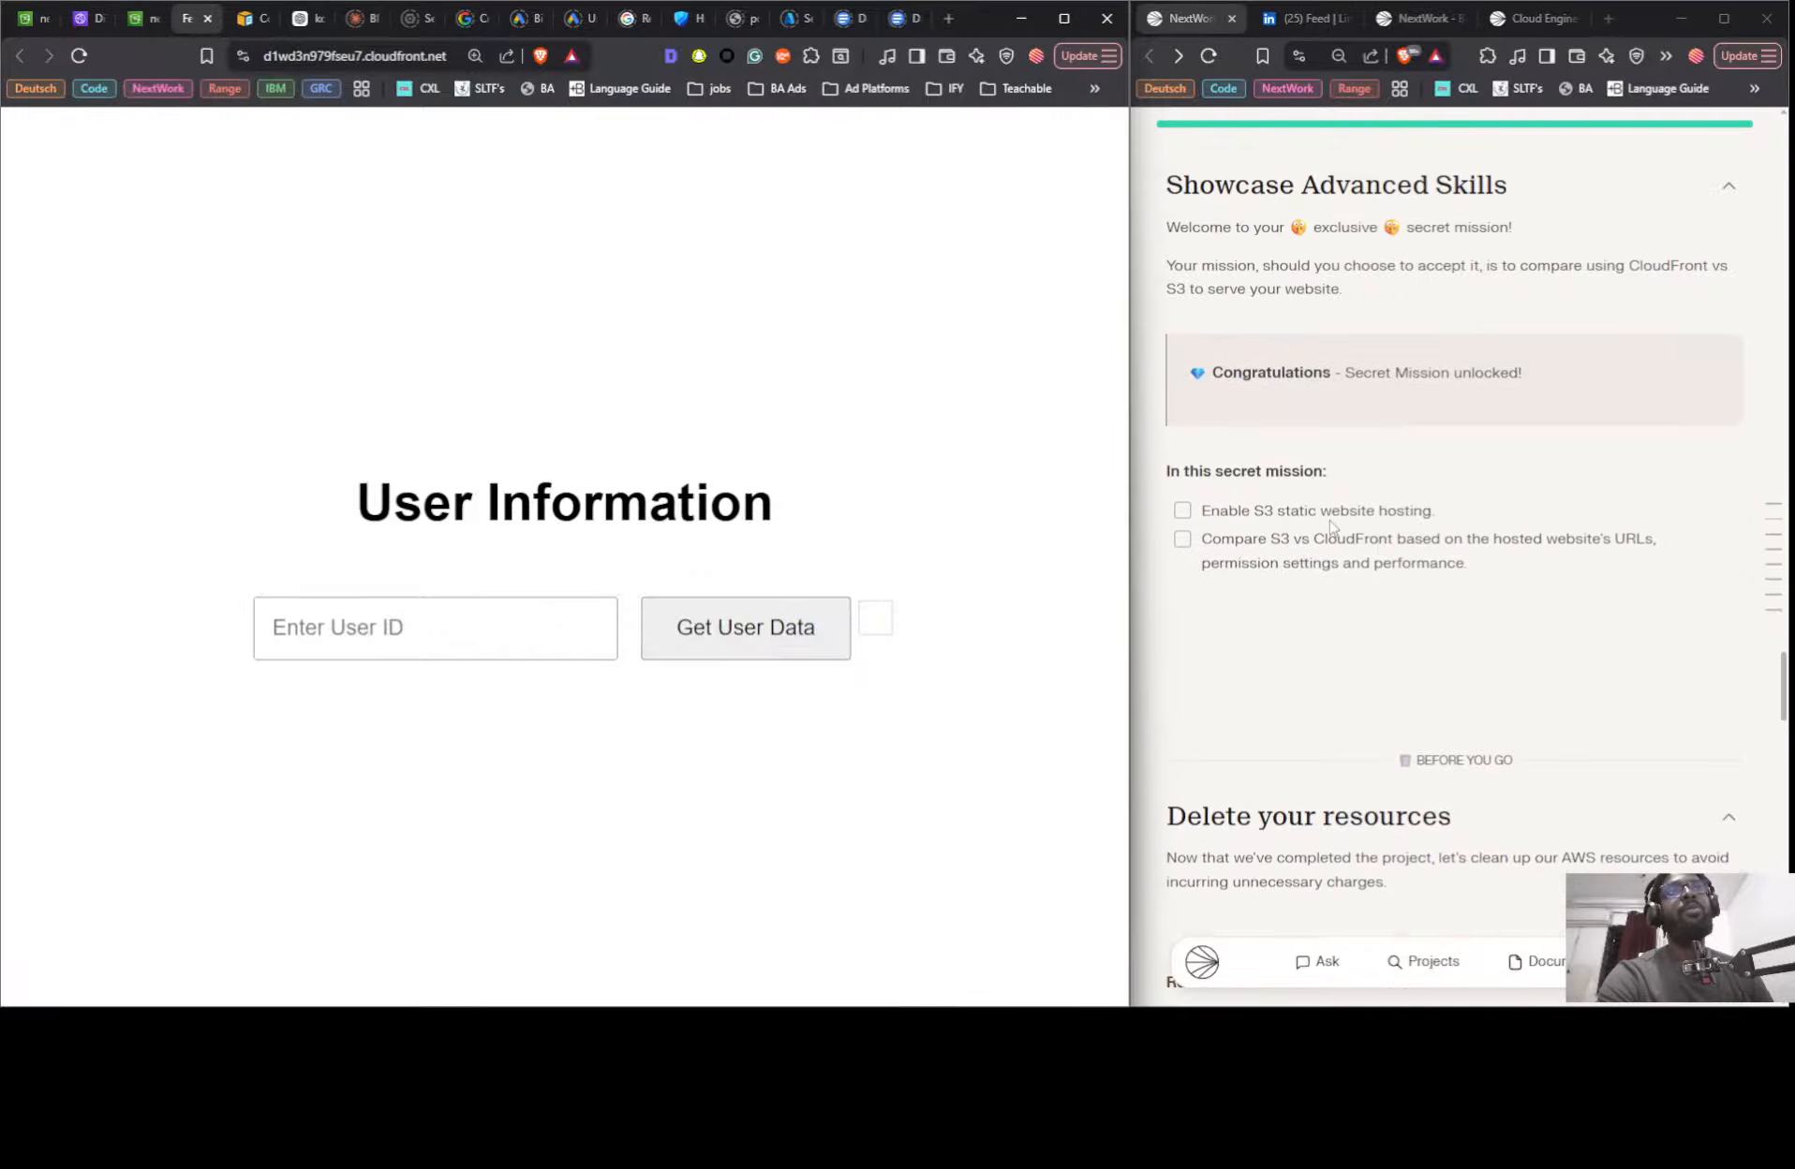
- Review the saved bucket policy of nextwork-three-tier-nii
{"action": "left_click", "coordinate": [128, 20]}
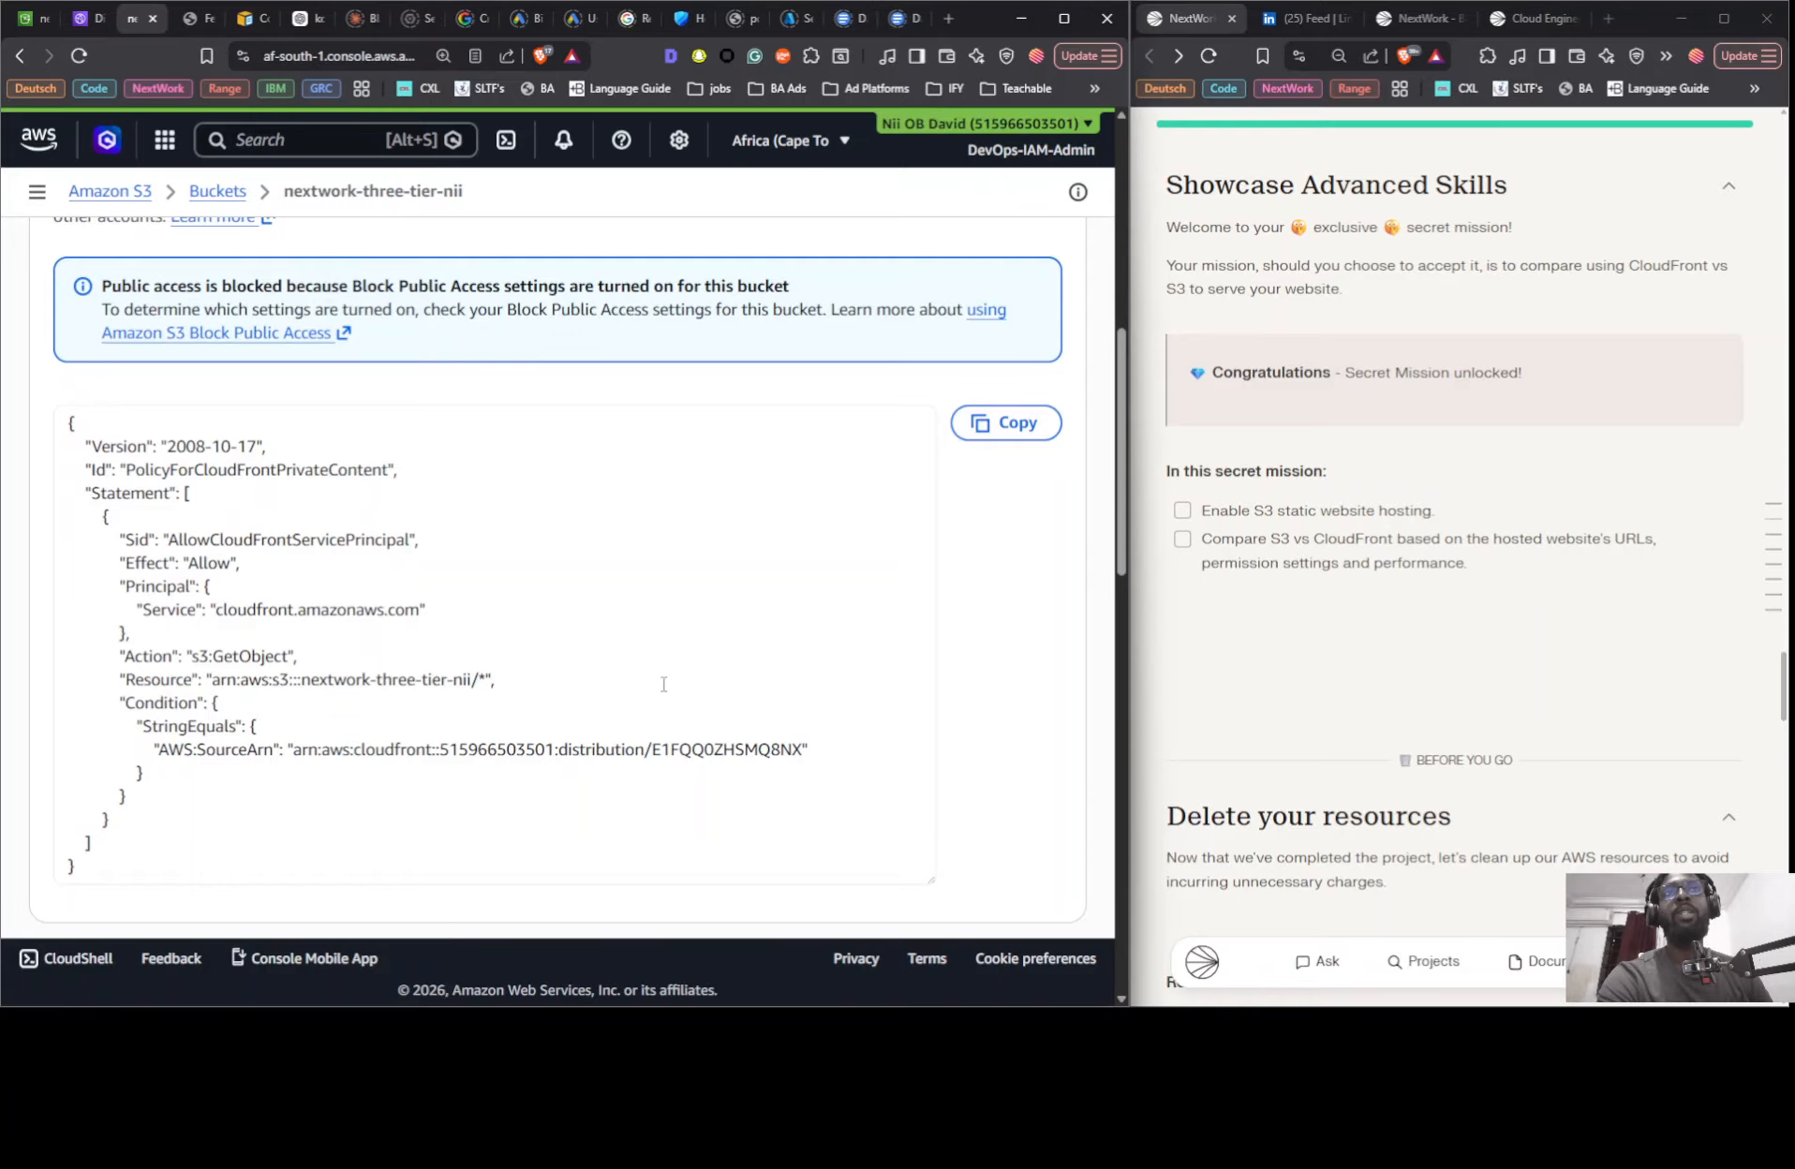
{"action": "scroll", "coordinate": [664, 684], "scroll_direction": "down", "scroll_amount": 2}
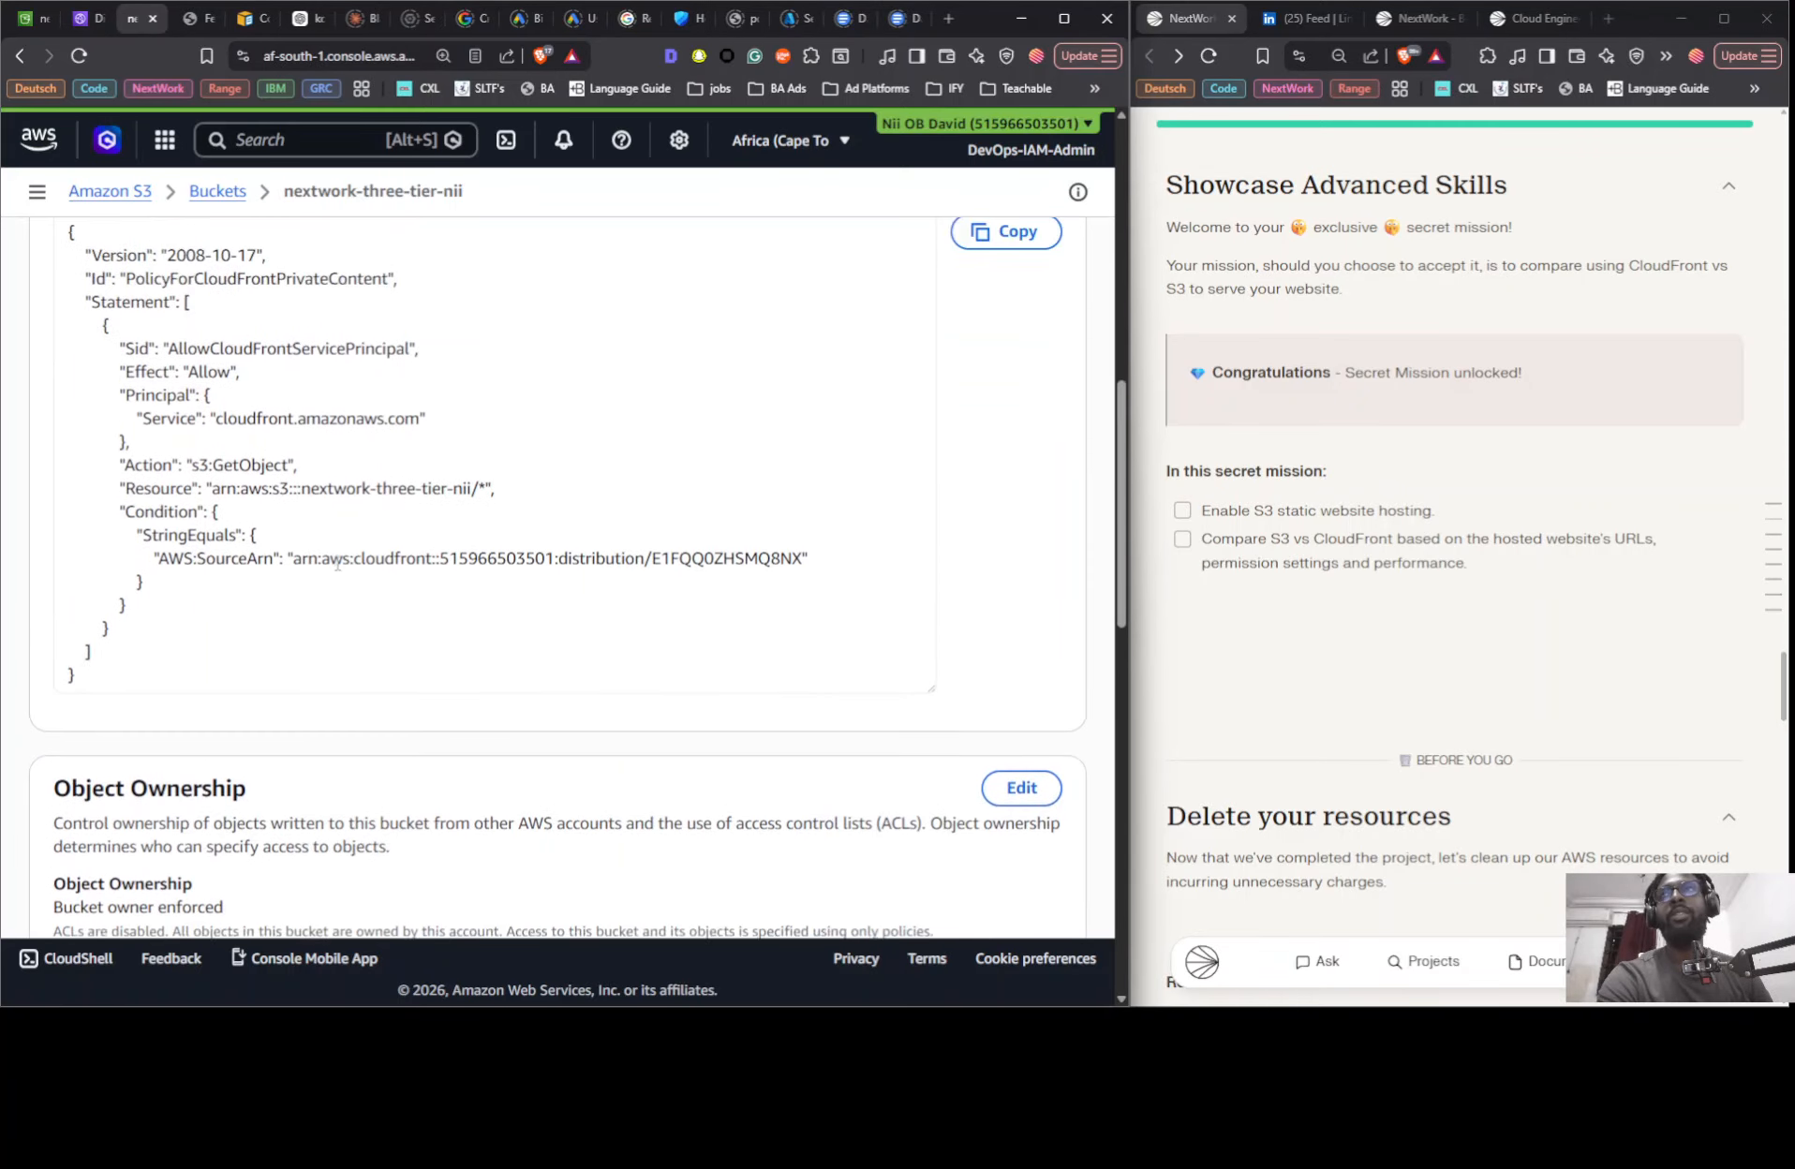
{"action": "scroll", "coordinate": [337, 564], "scroll_direction": "up", "scroll_amount": 4}
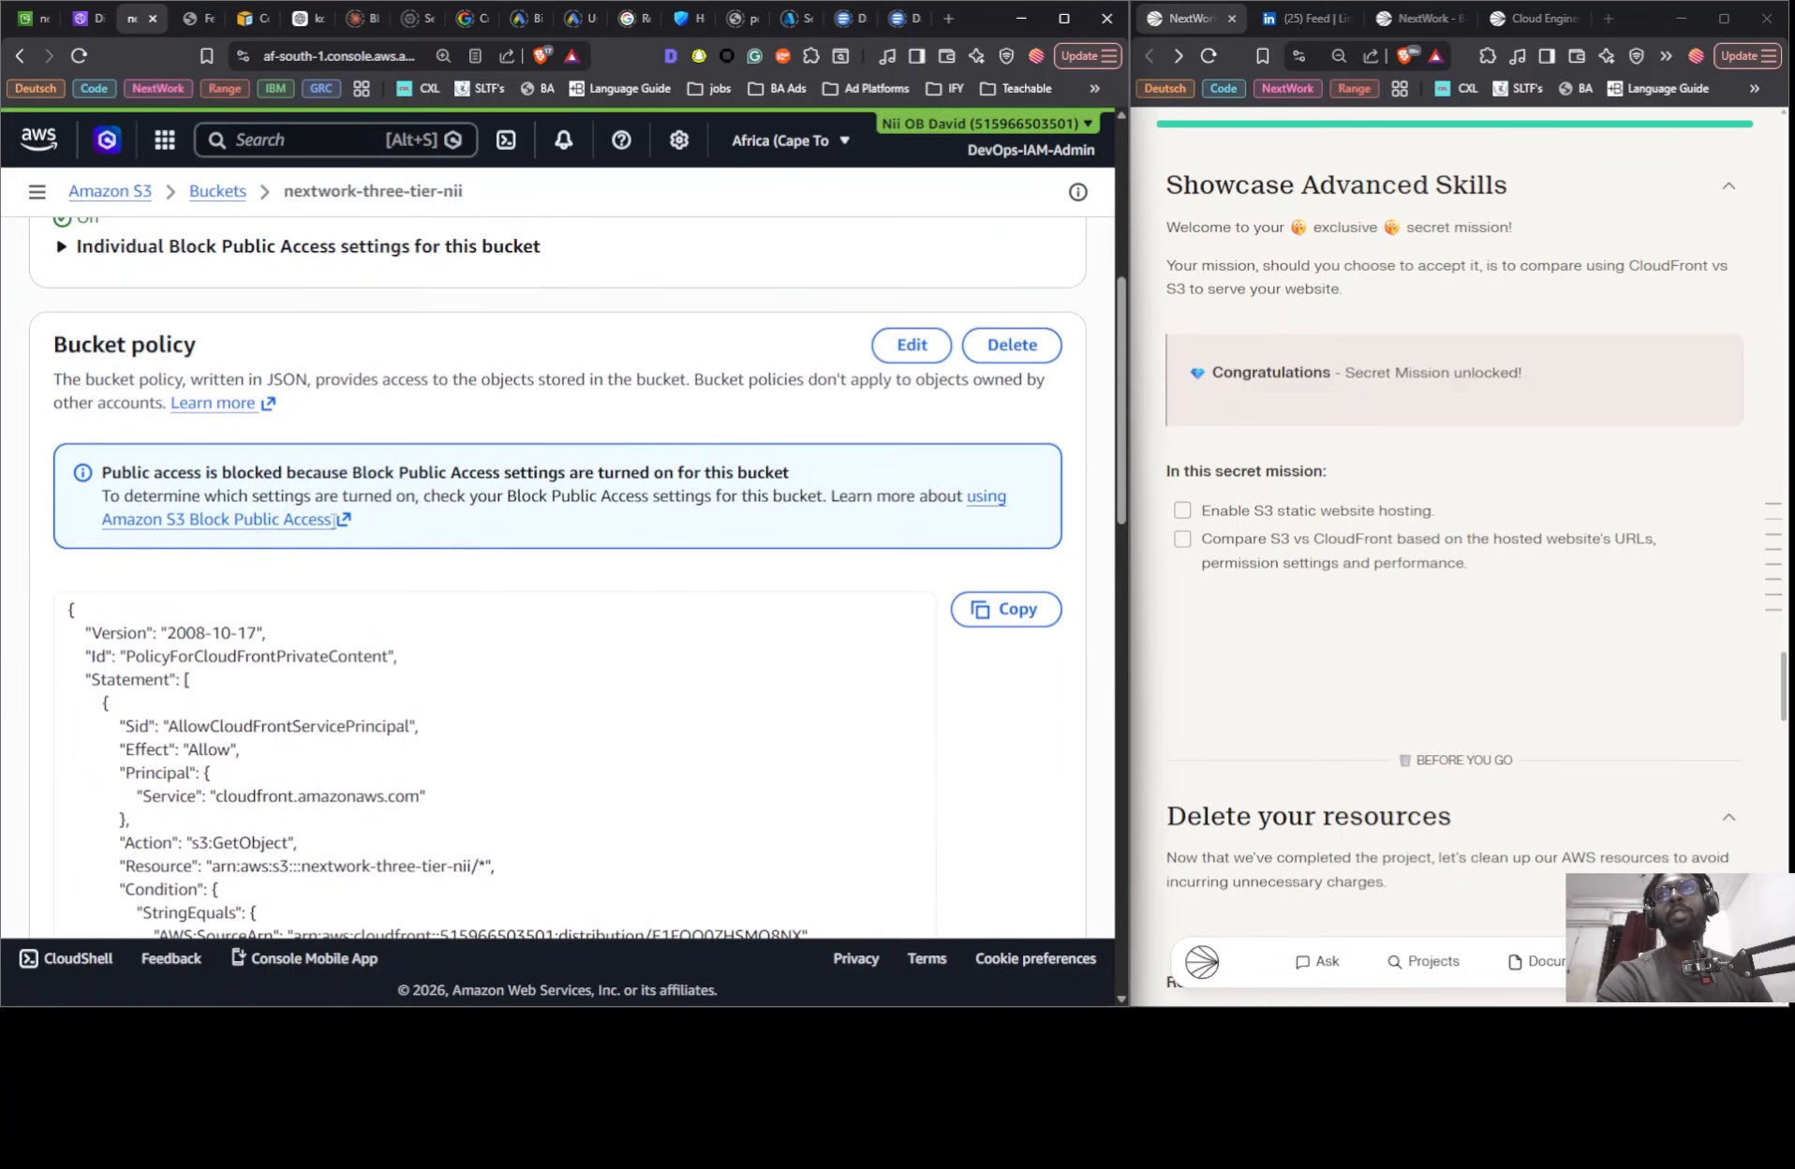
- Return to the track selection in the NextWork guide and switch it to Some Guidance
{"action": "scroll", "coordinate": [1461, 639], "scroll_direction": "down", "scroll_amount": 1}
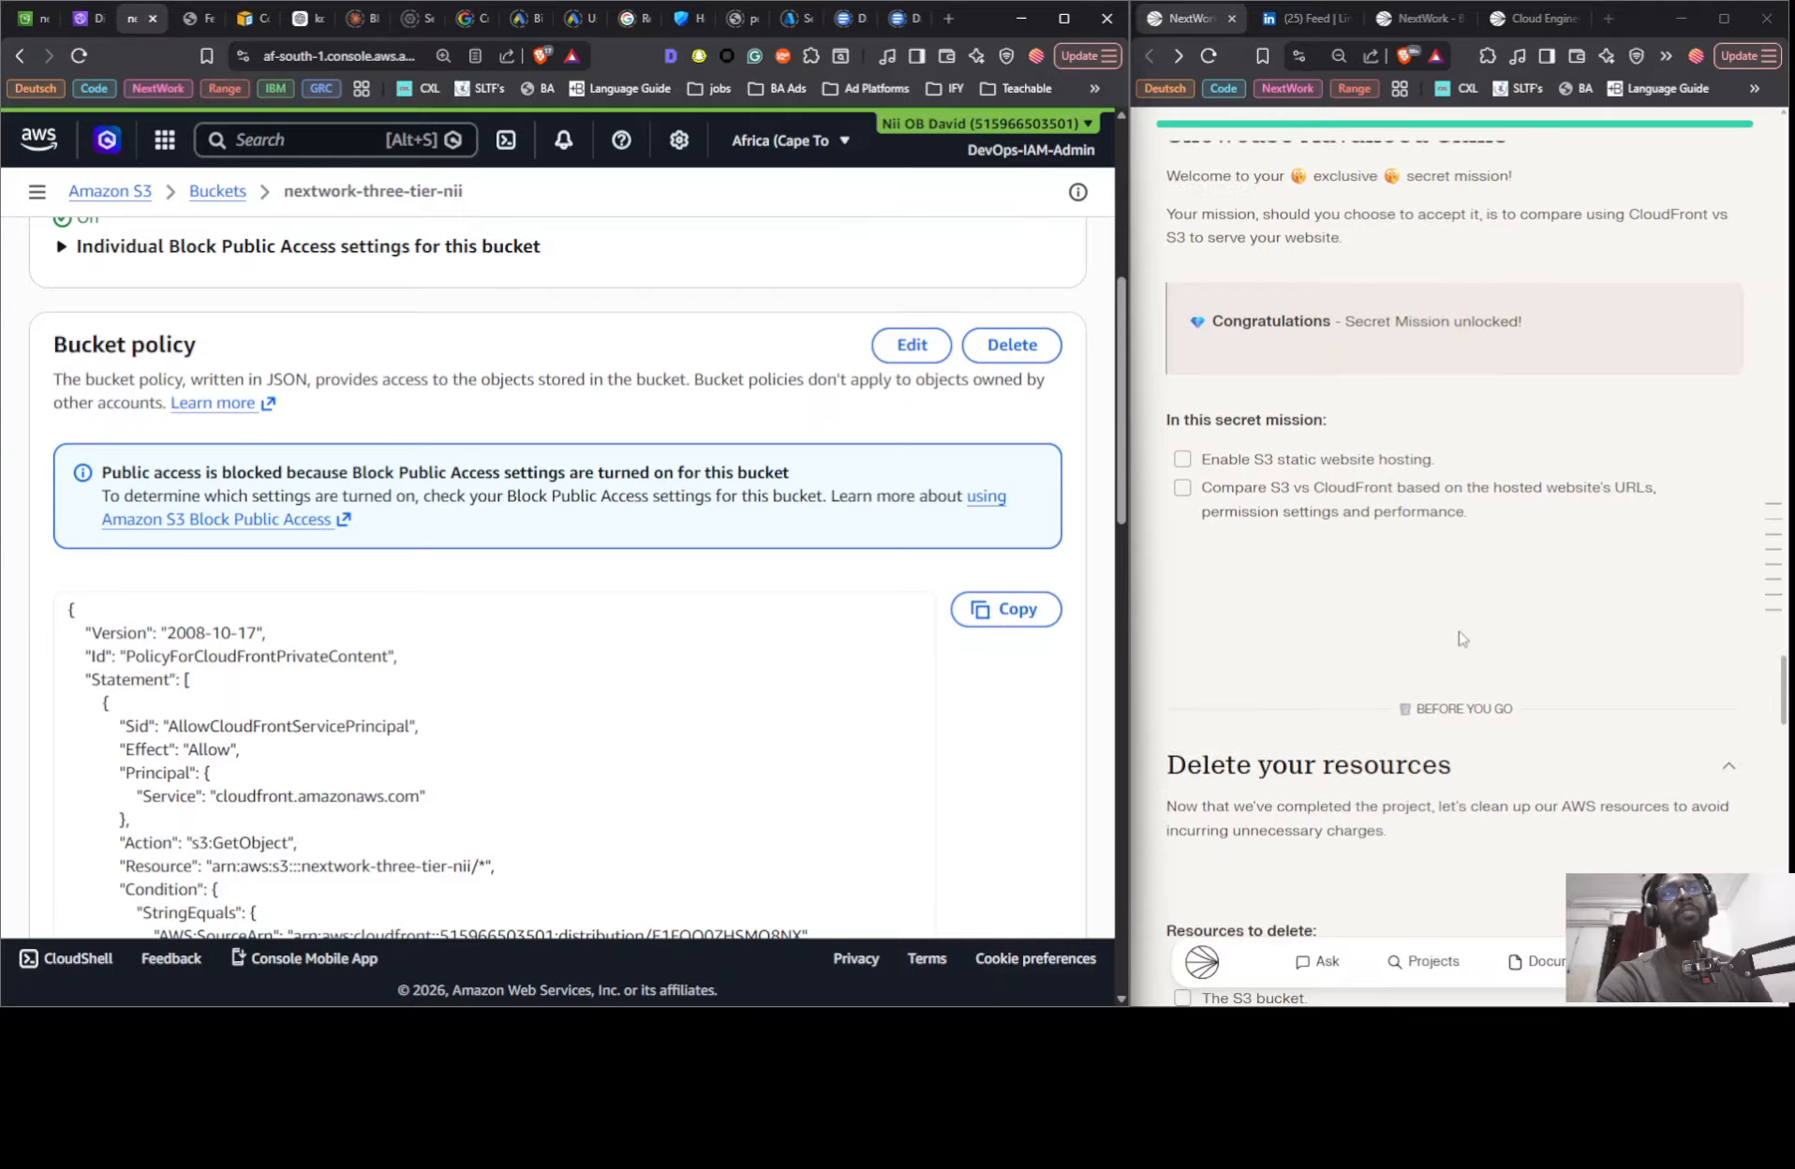
{"action": "left_click", "coordinate": [1772, 506]}
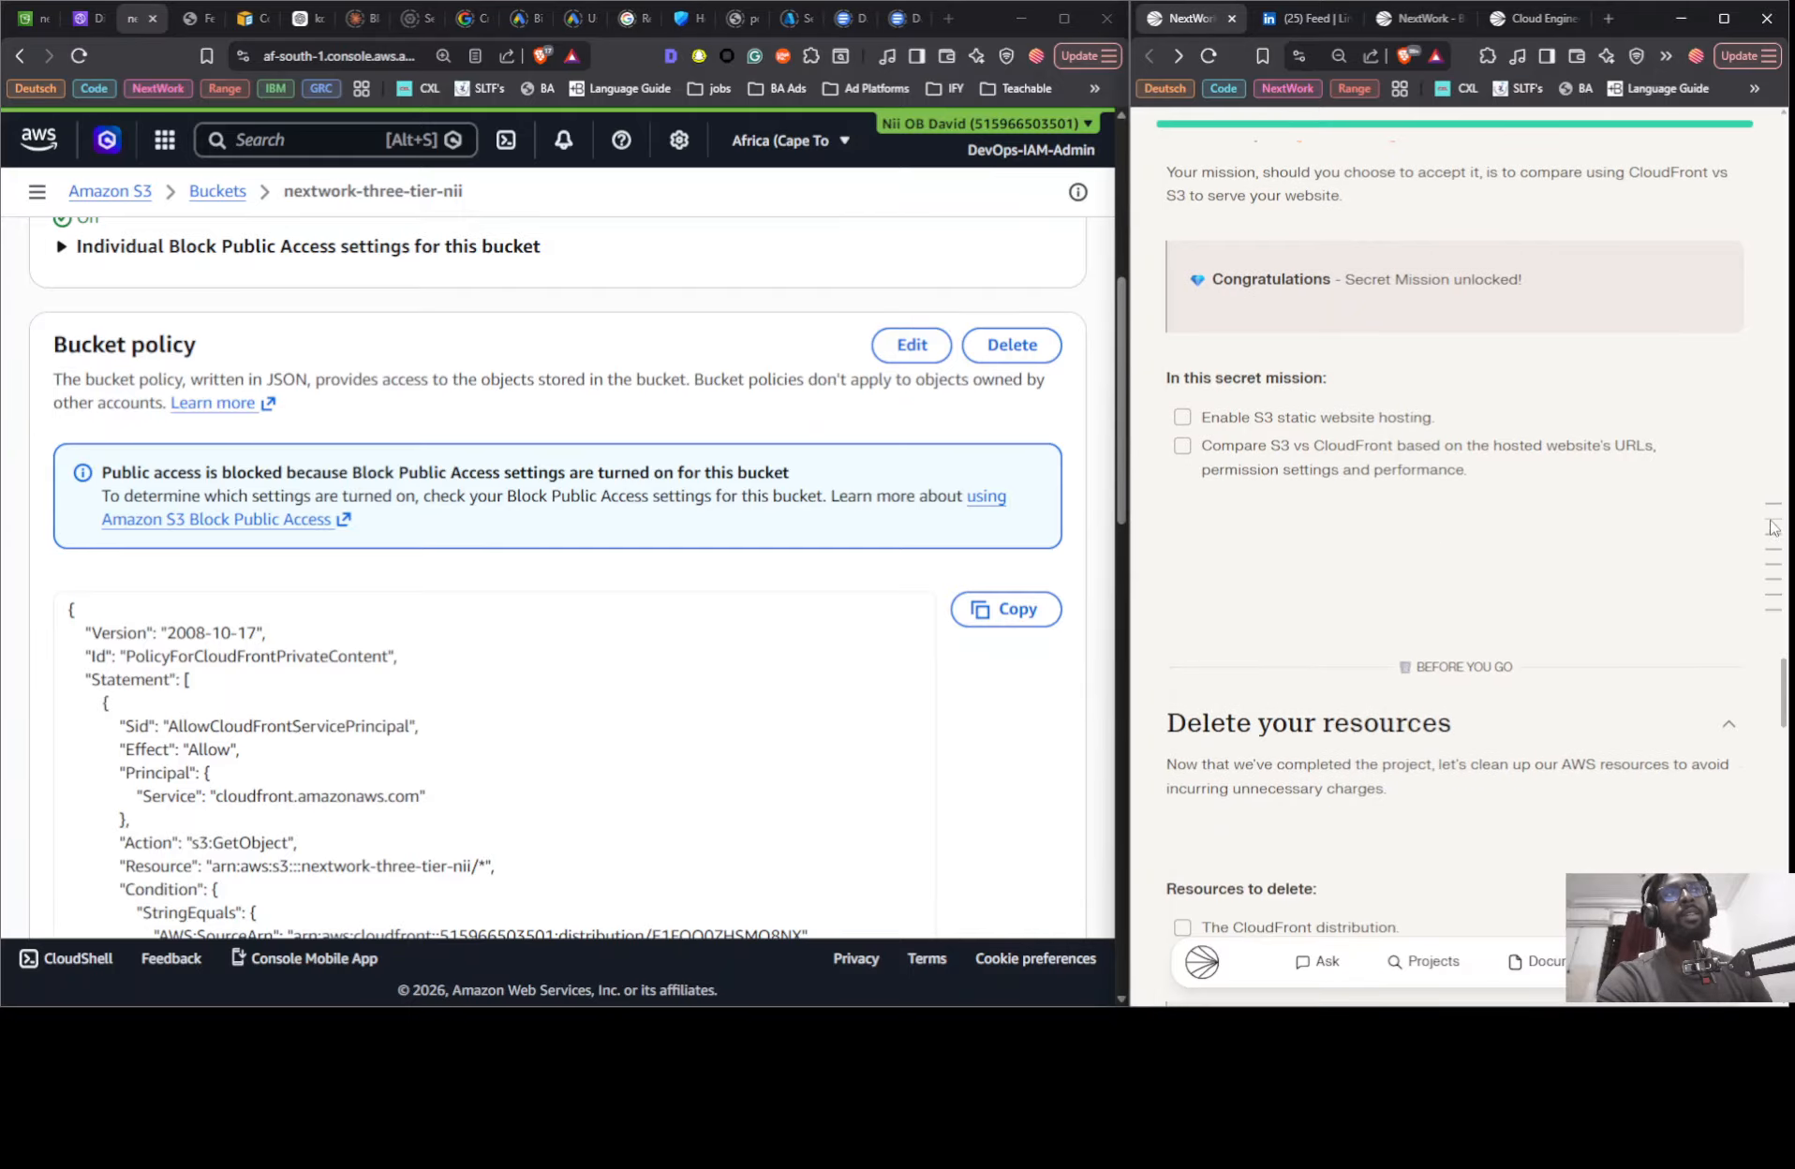
{"action": "left_click", "coordinate": [1771, 522]}
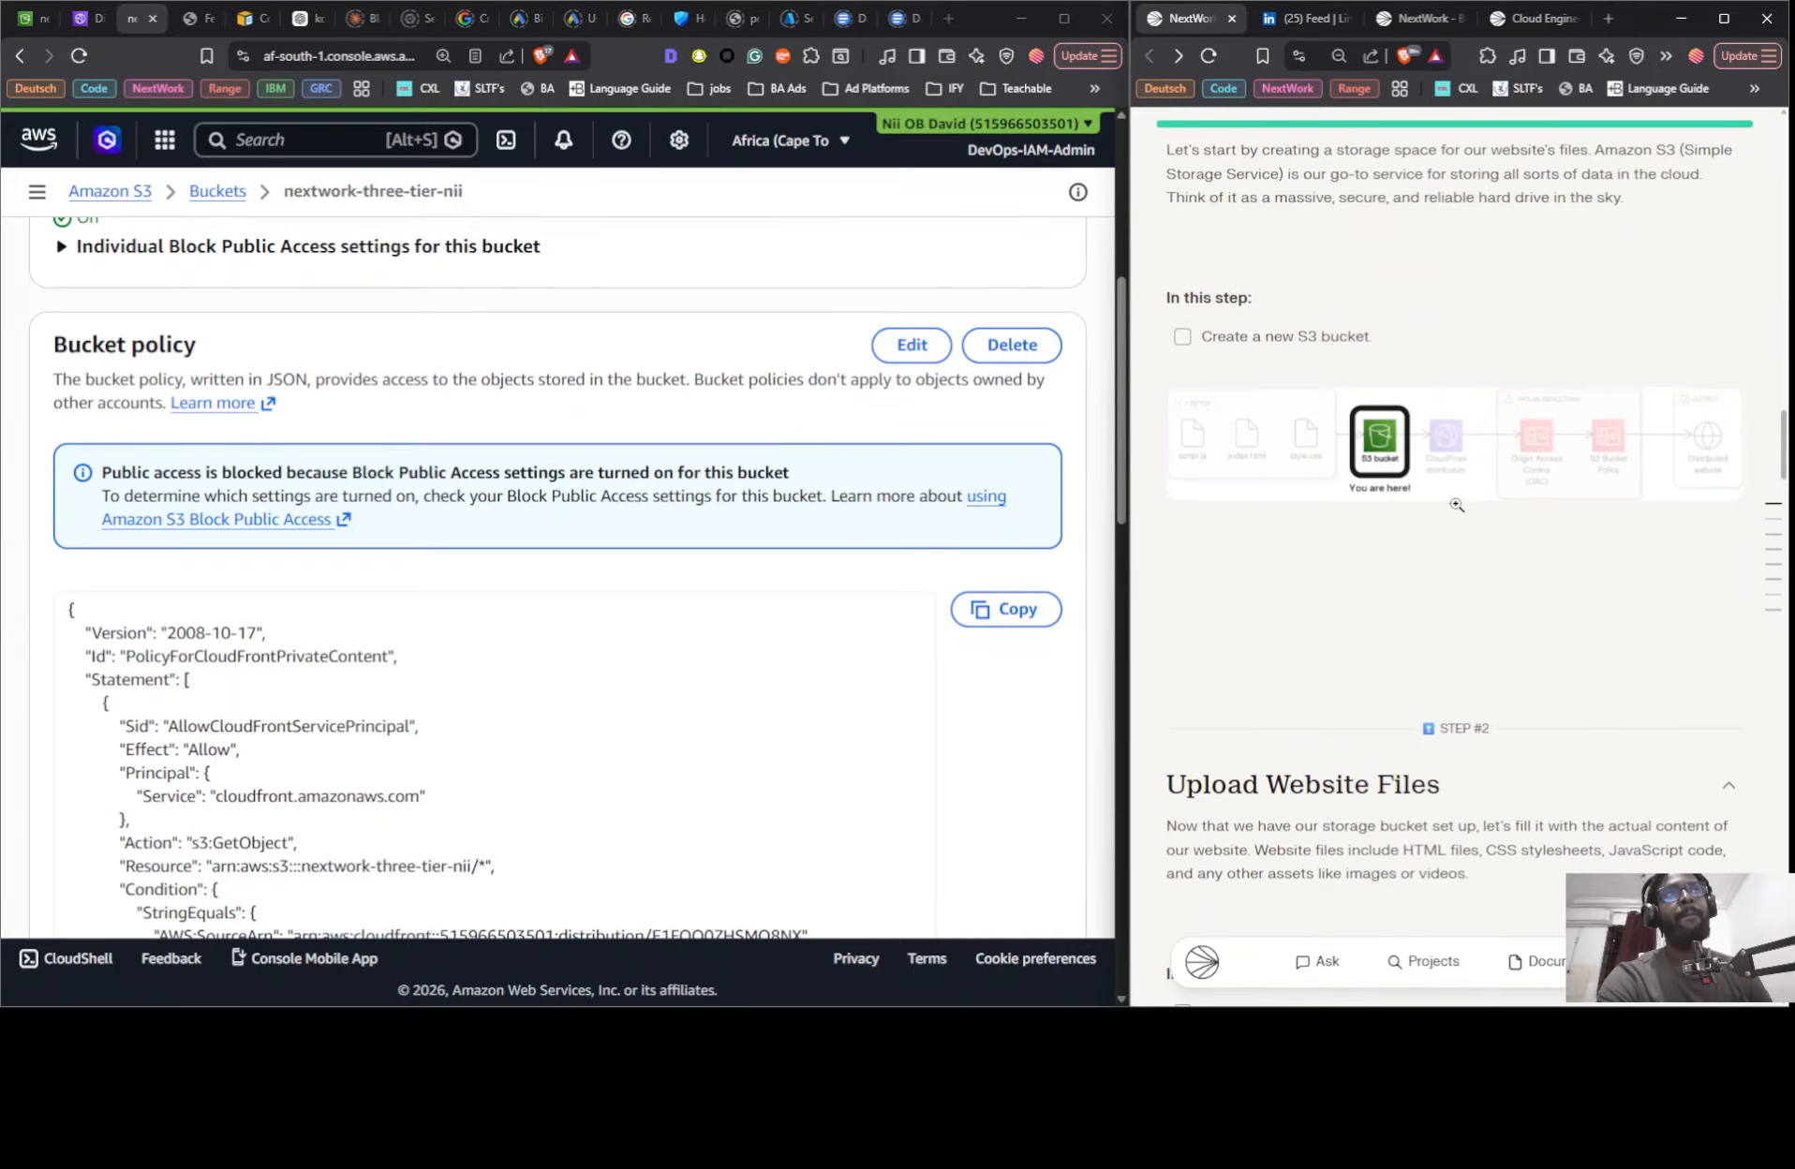
{"action": "scroll", "coordinate": [1457, 505], "scroll_direction": "up", "scroll_amount": 8}
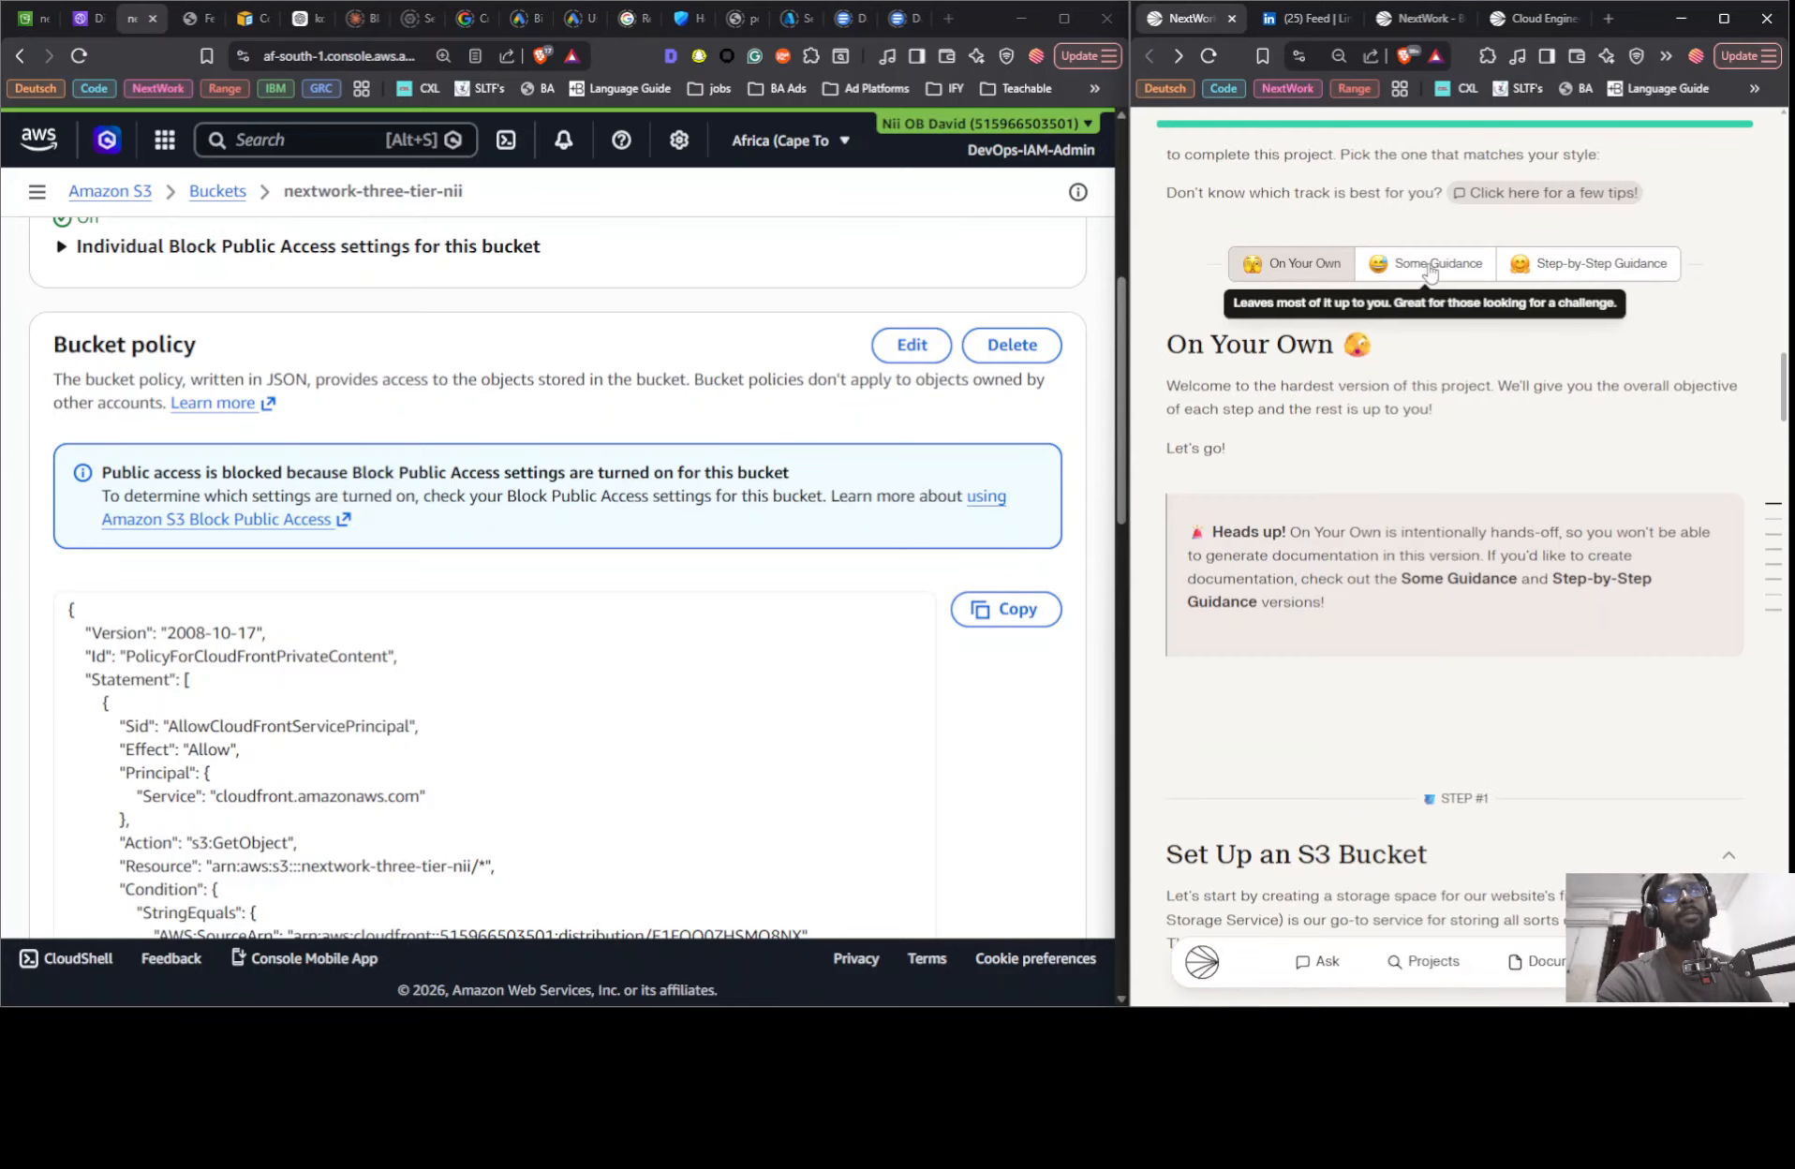
{"action": "left_click", "coordinate": [1429, 268]}
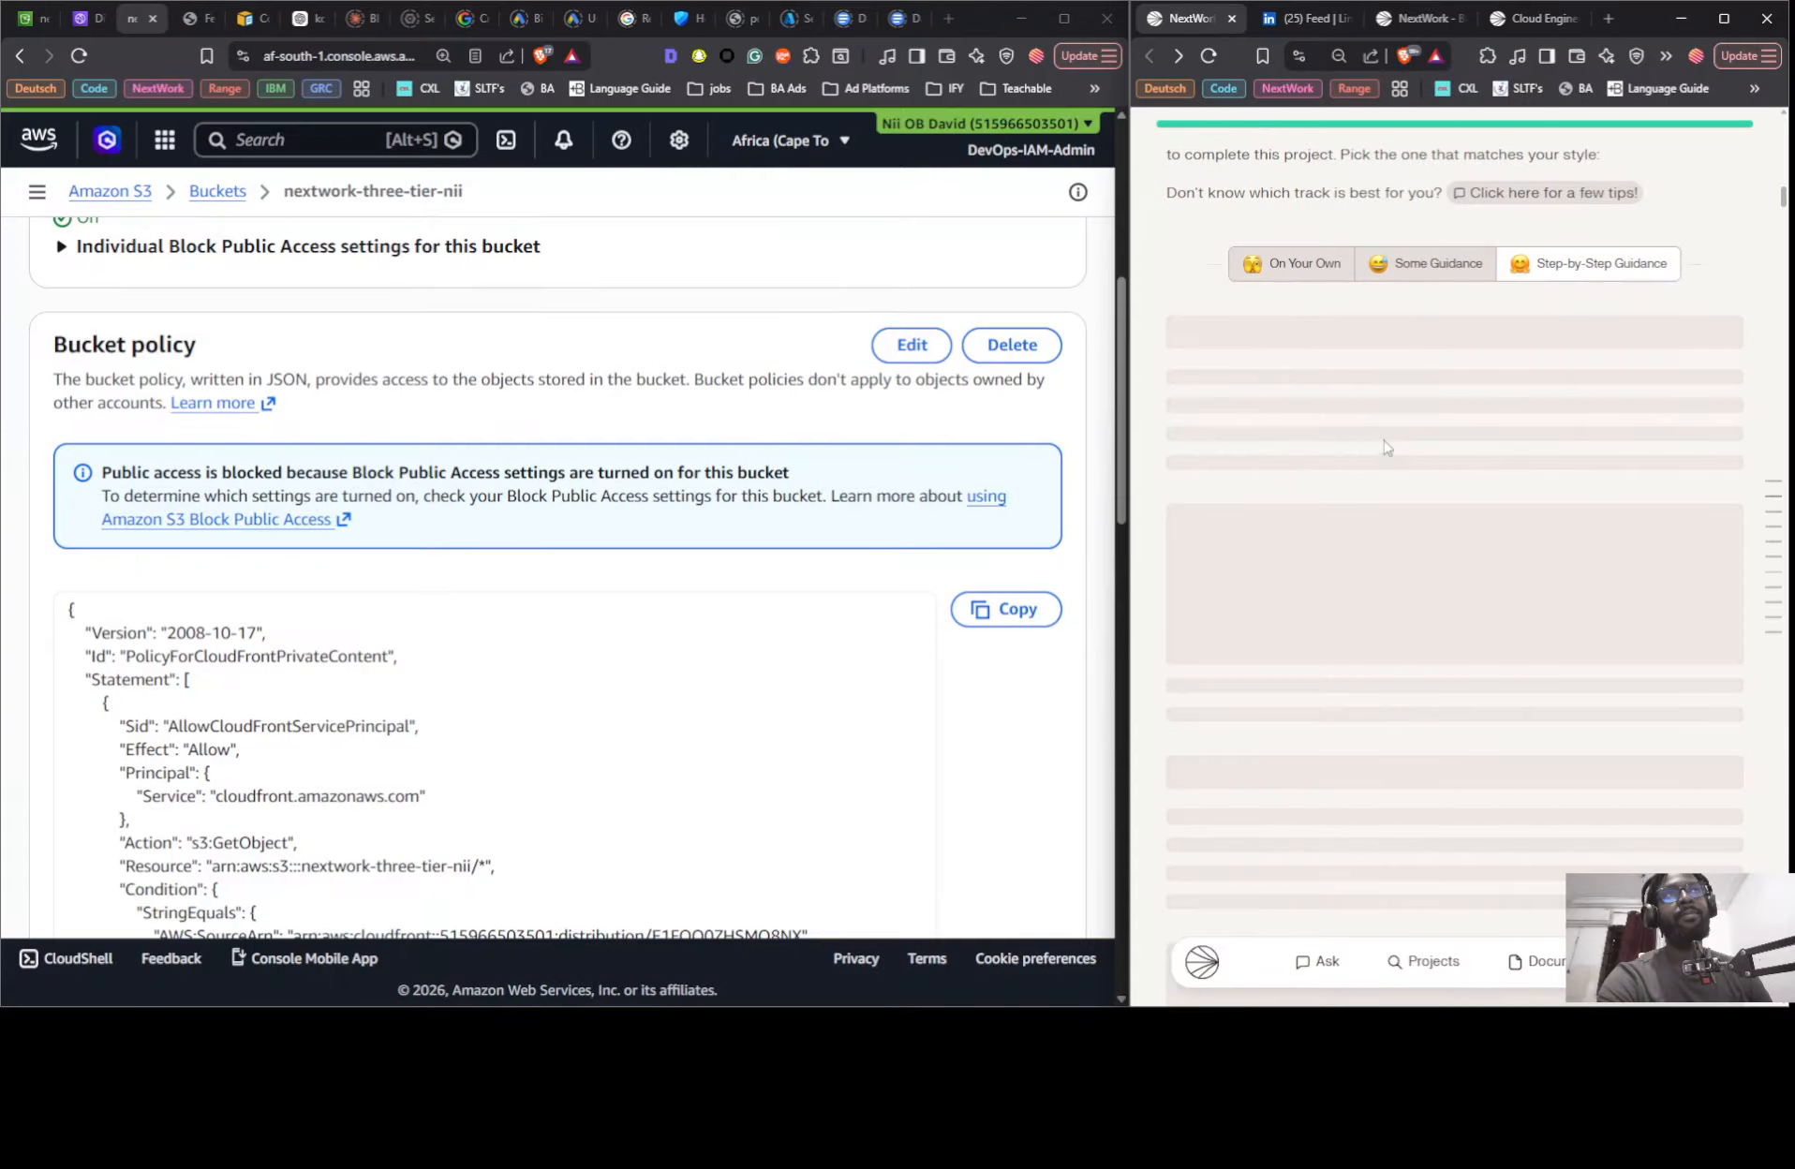
- Skim the Some Guidance instructions from bucket creation through the CloudFront settings to the Secret Mission section
{"action": "scroll", "coordinate": [1368, 459], "scroll_direction": "down", "scroll_amount": 15}
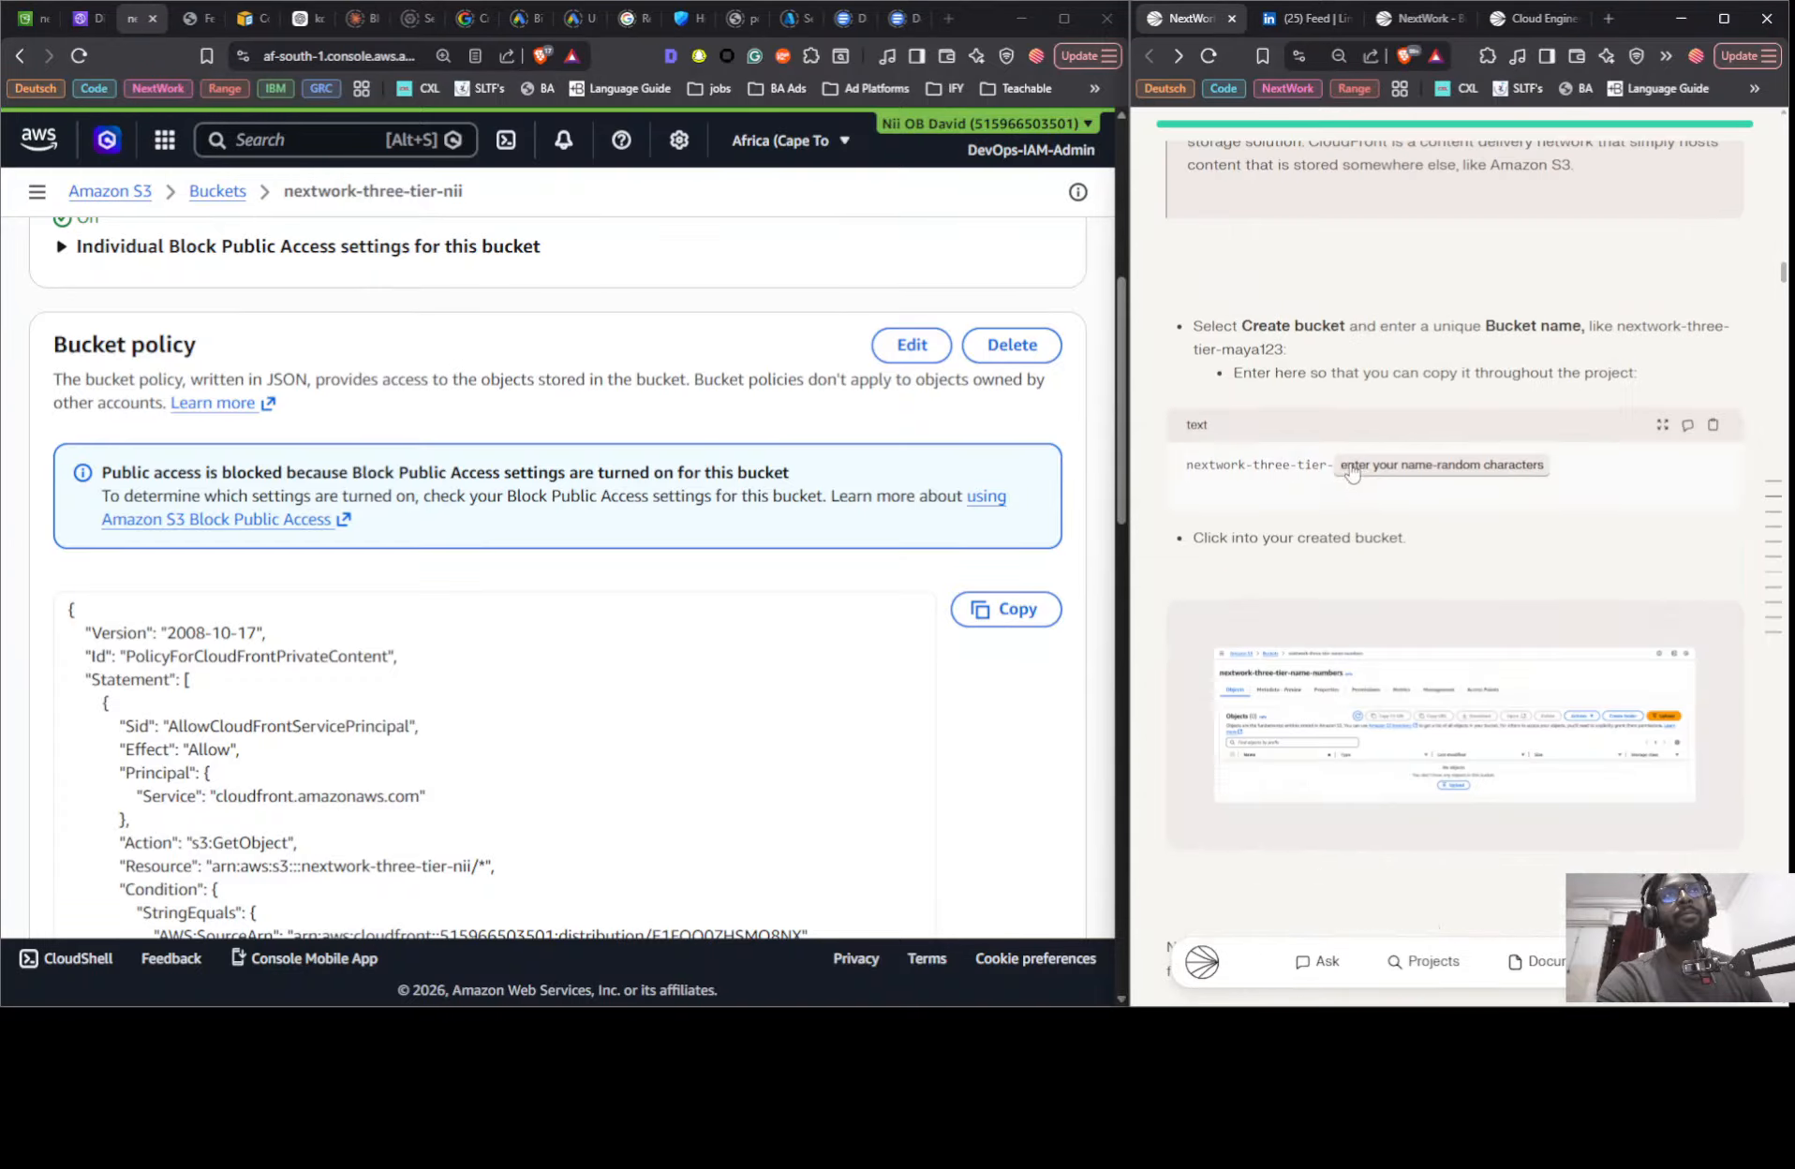
{"action": "scroll", "coordinate": [1351, 473], "scroll_direction": "down", "scroll_amount": 15}
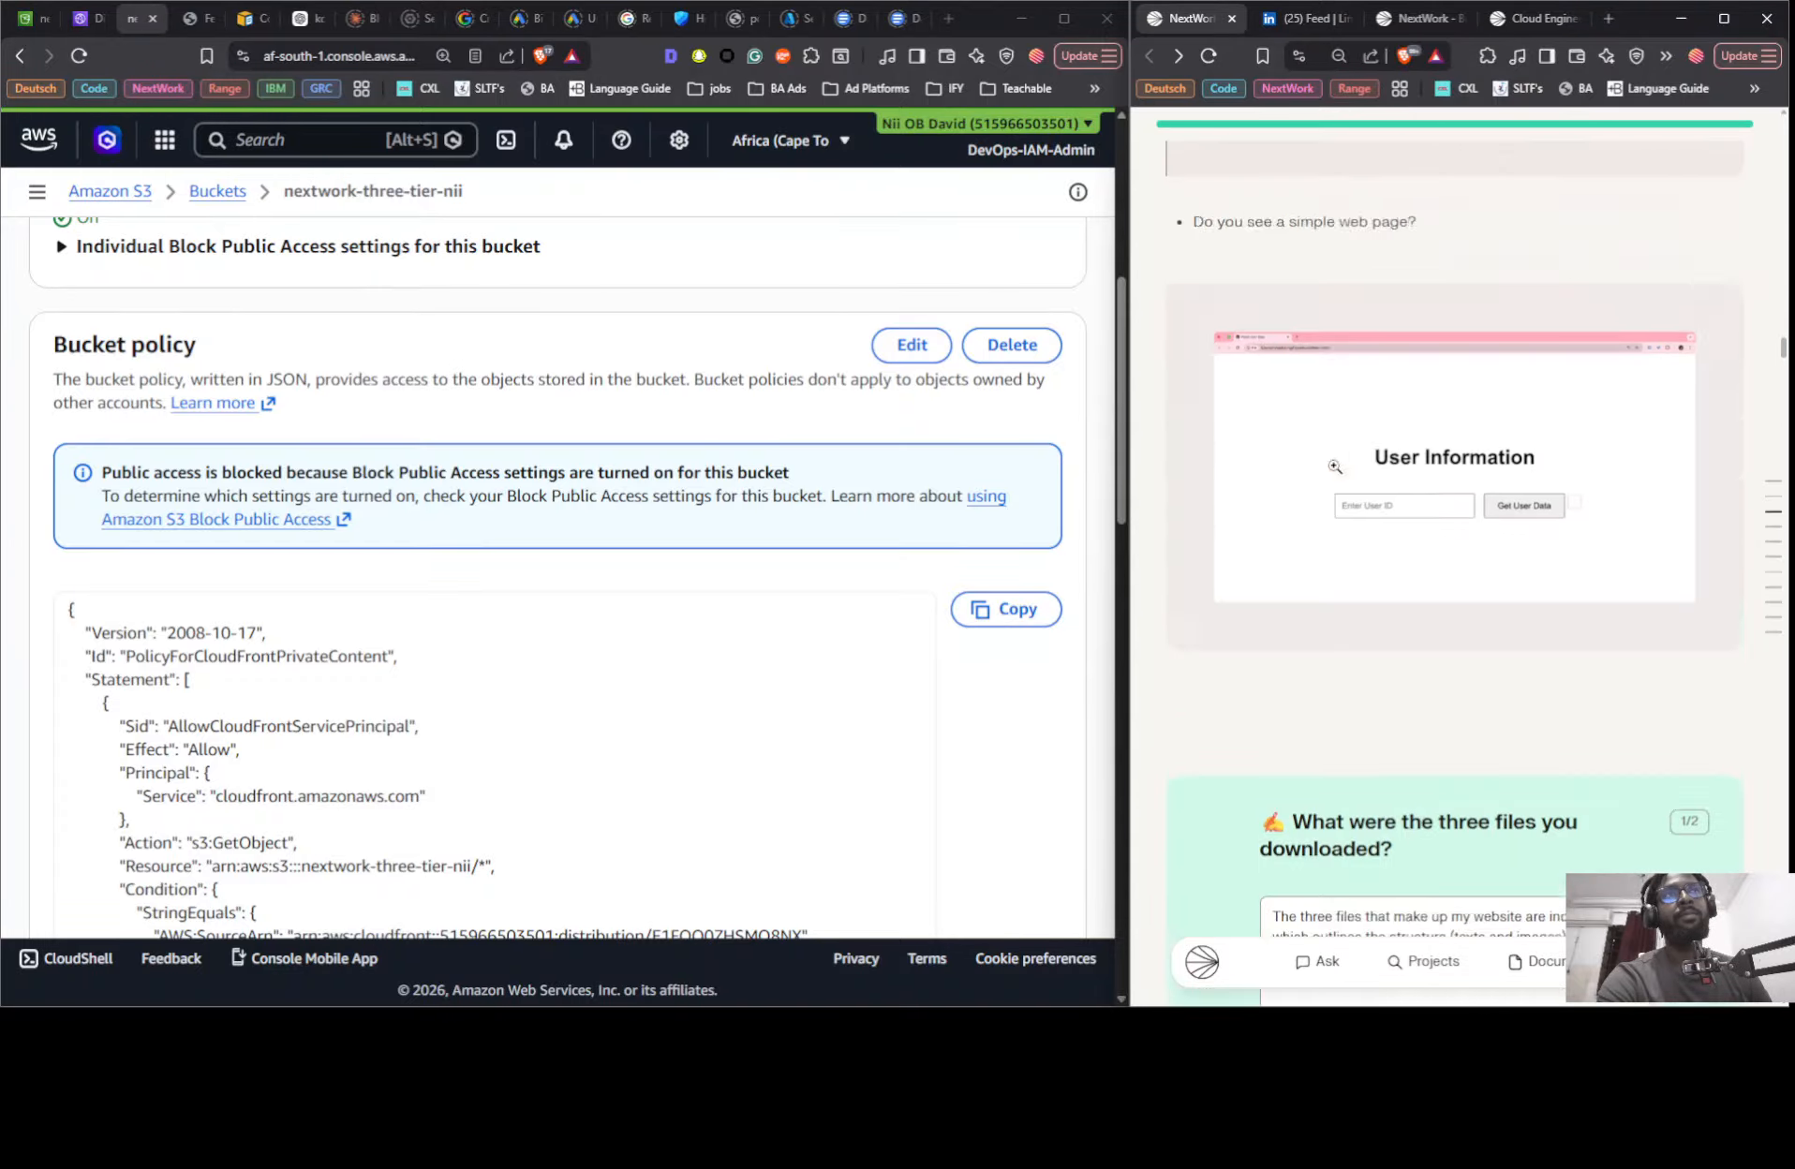
{"action": "scroll", "coordinate": [1335, 465], "scroll_direction": "down", "scroll_amount": 12}
{"action": "scroll", "coordinate": [1335, 471], "scroll_direction": "up", "scroll_amount": 7}
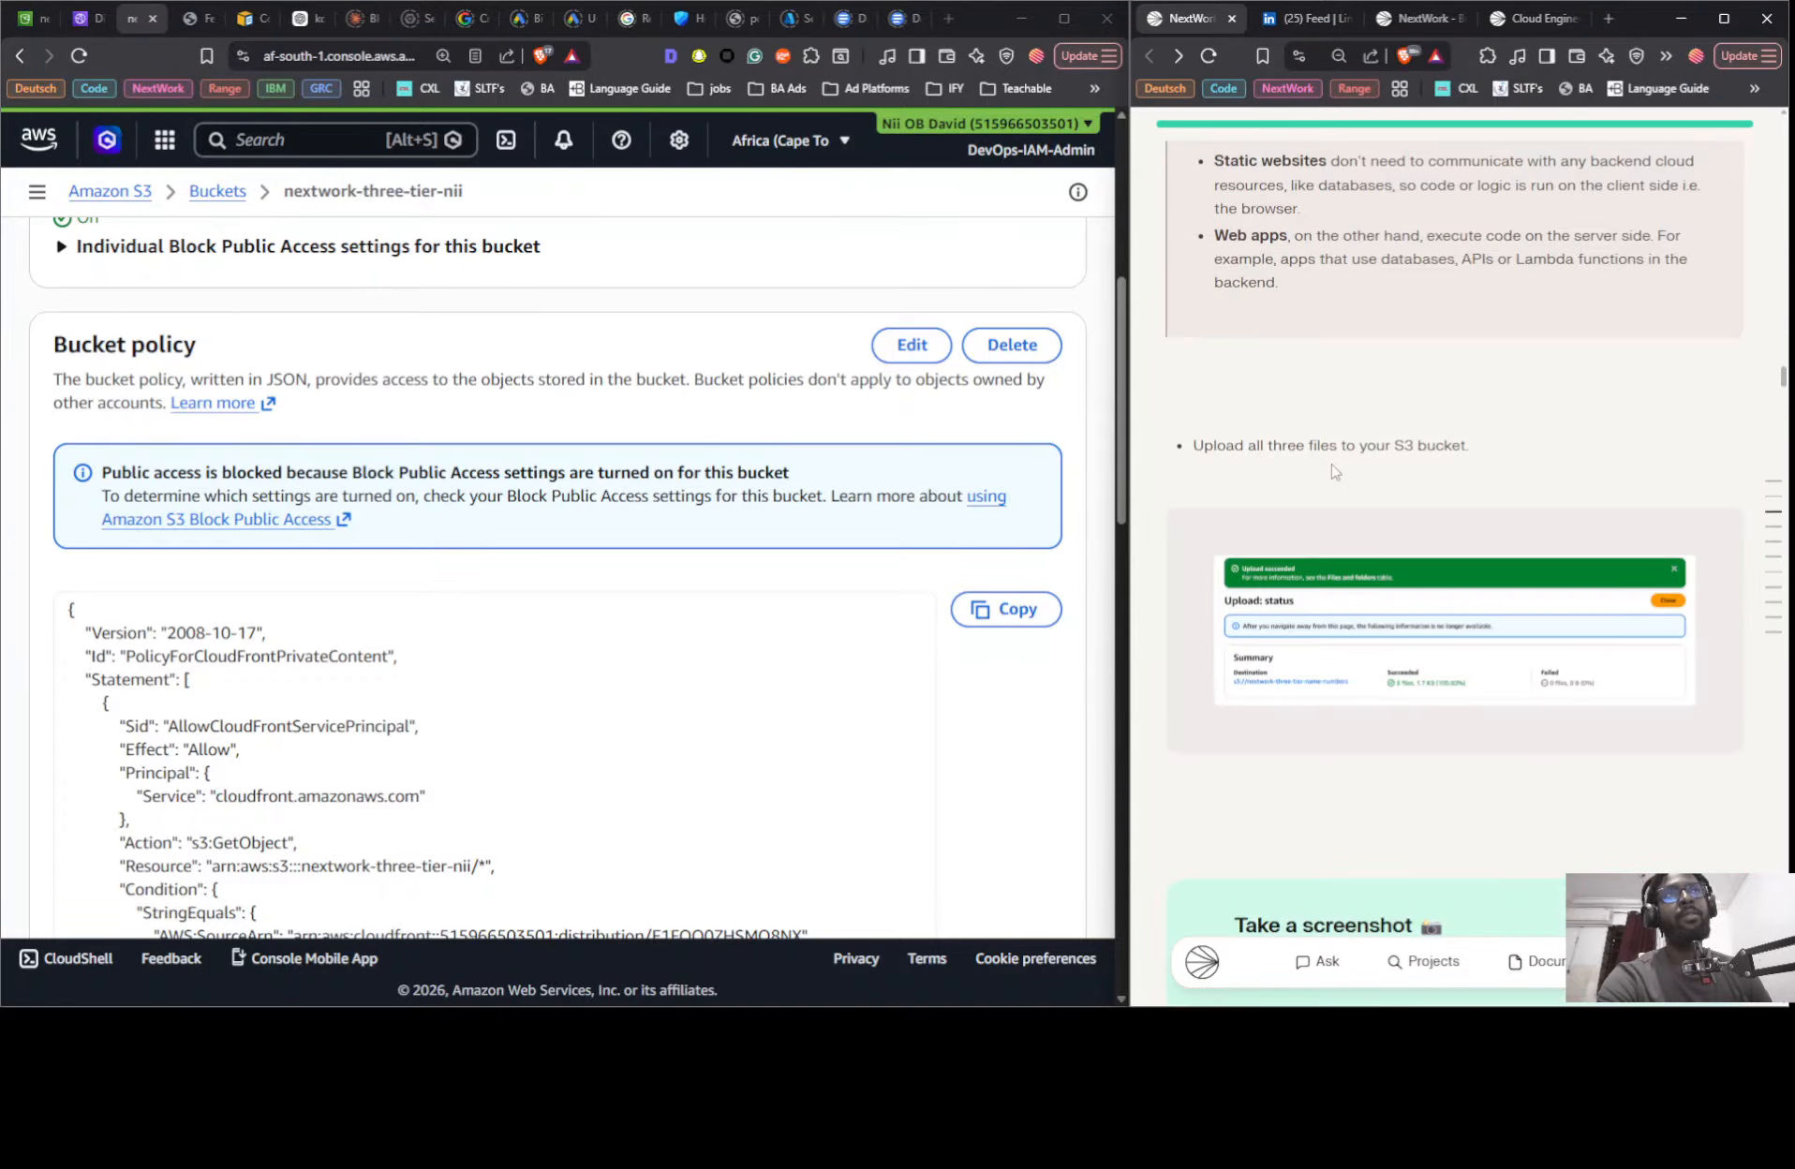
{"action": "scroll", "coordinate": [1335, 475], "scroll_direction": "down", "scroll_amount": 12}
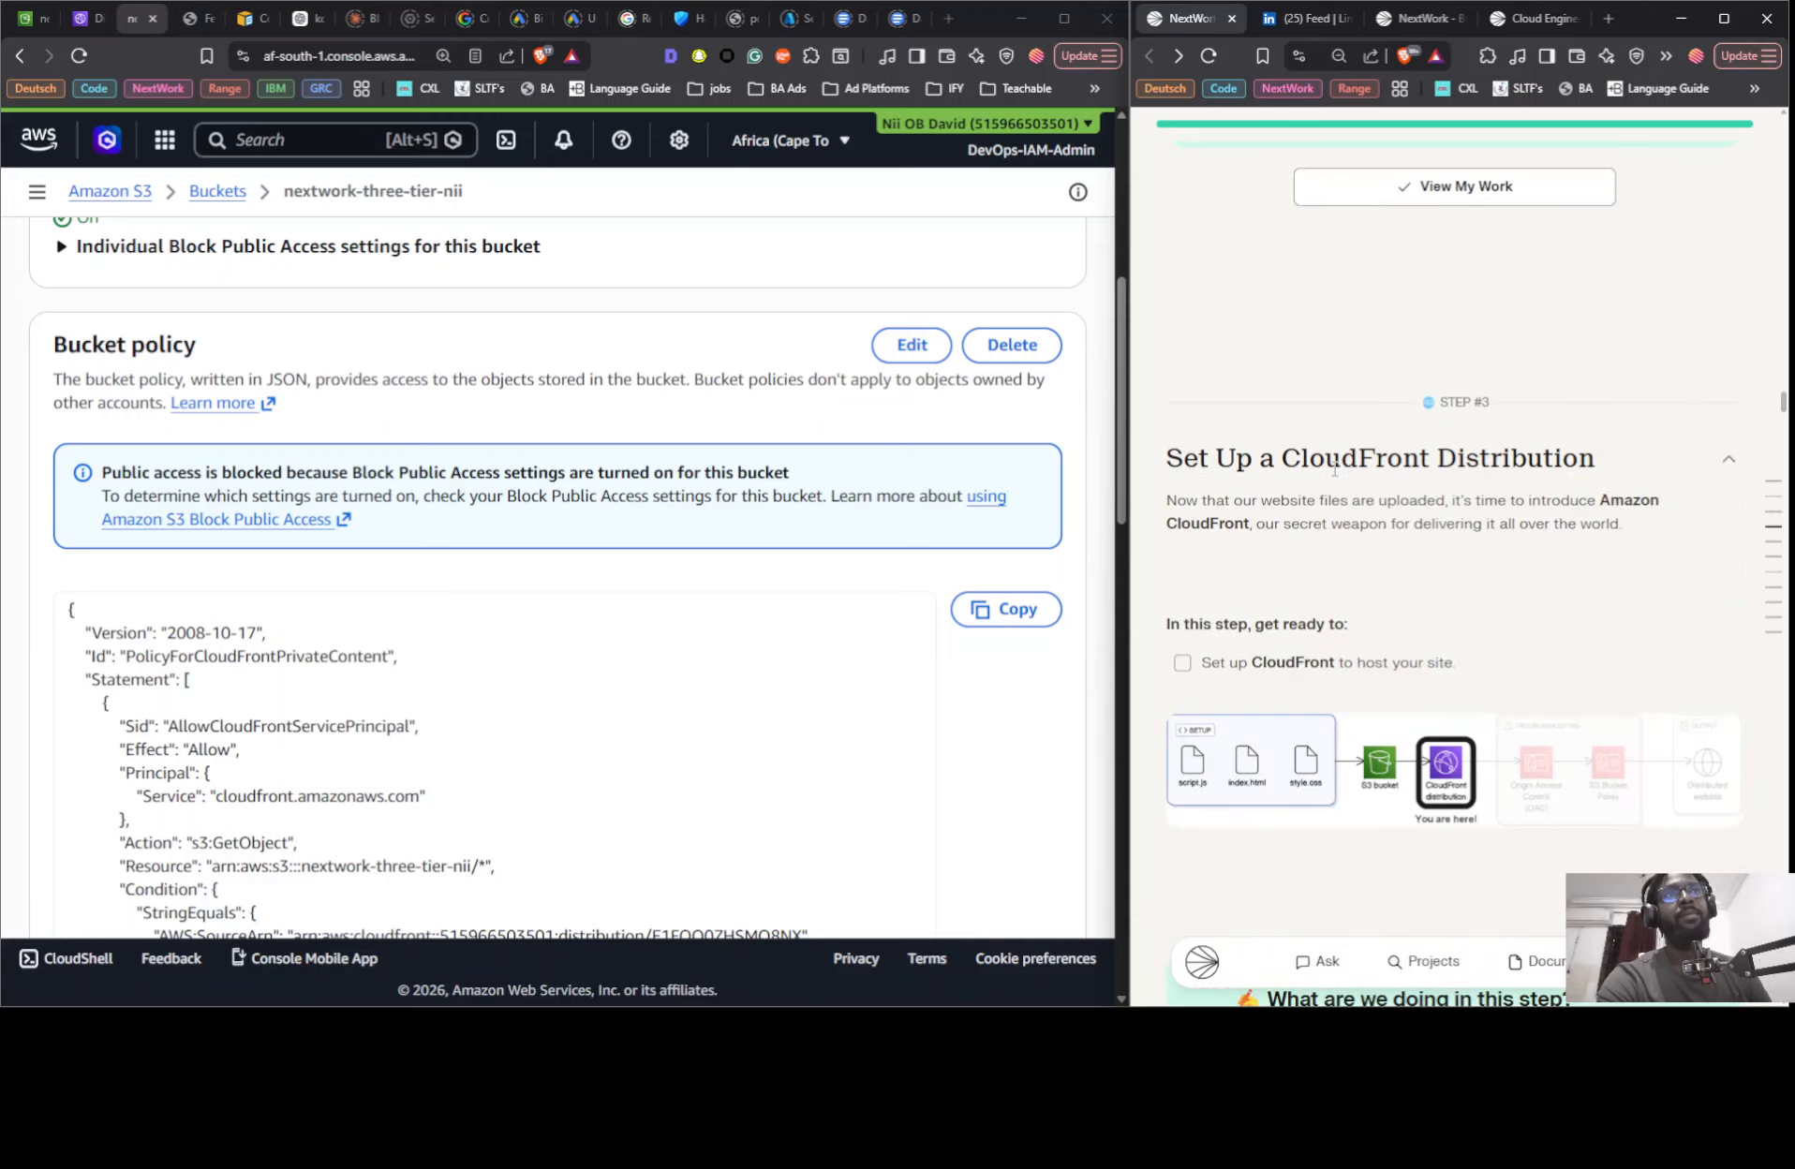
{"action": "scroll", "coordinate": [1335, 475], "scroll_direction": "down", "scroll_amount": 14}
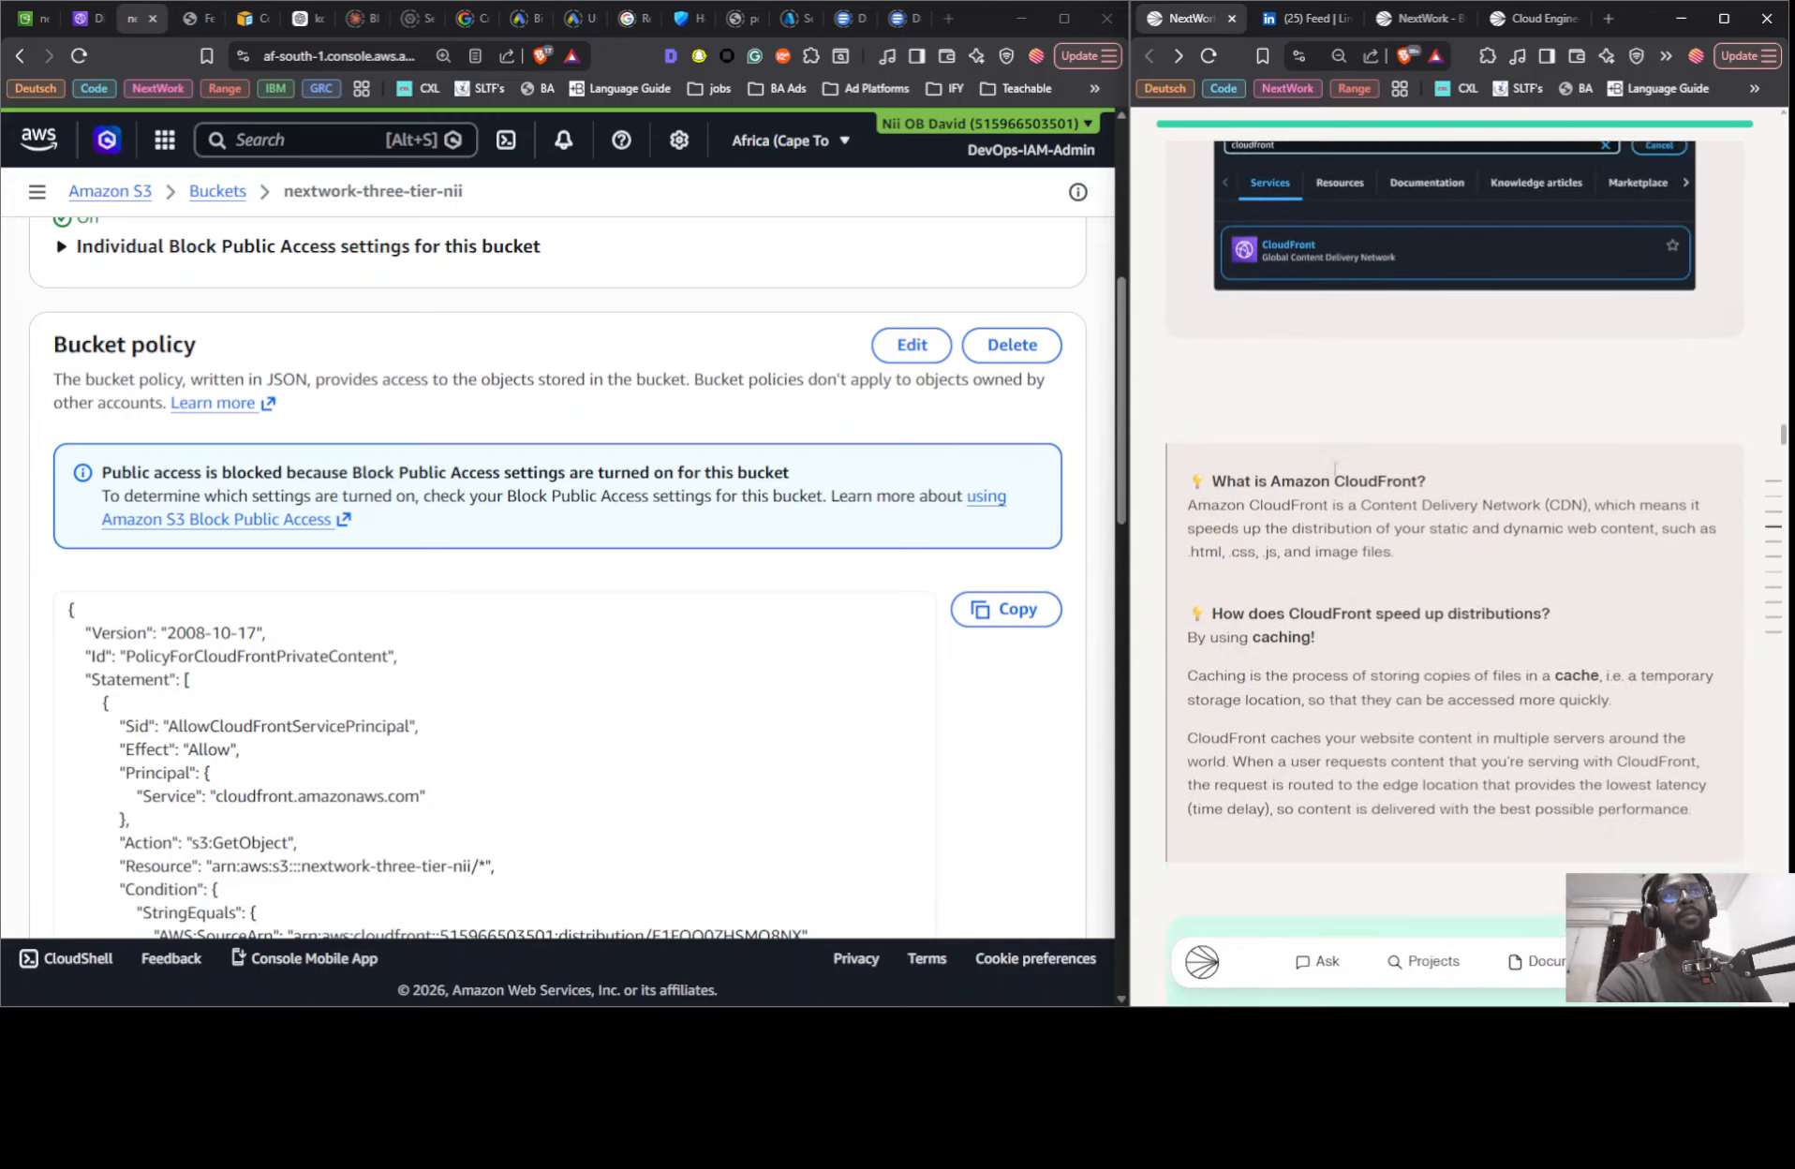
{"action": "scroll", "coordinate": [1335, 475], "scroll_direction": "down", "scroll_amount": 14}
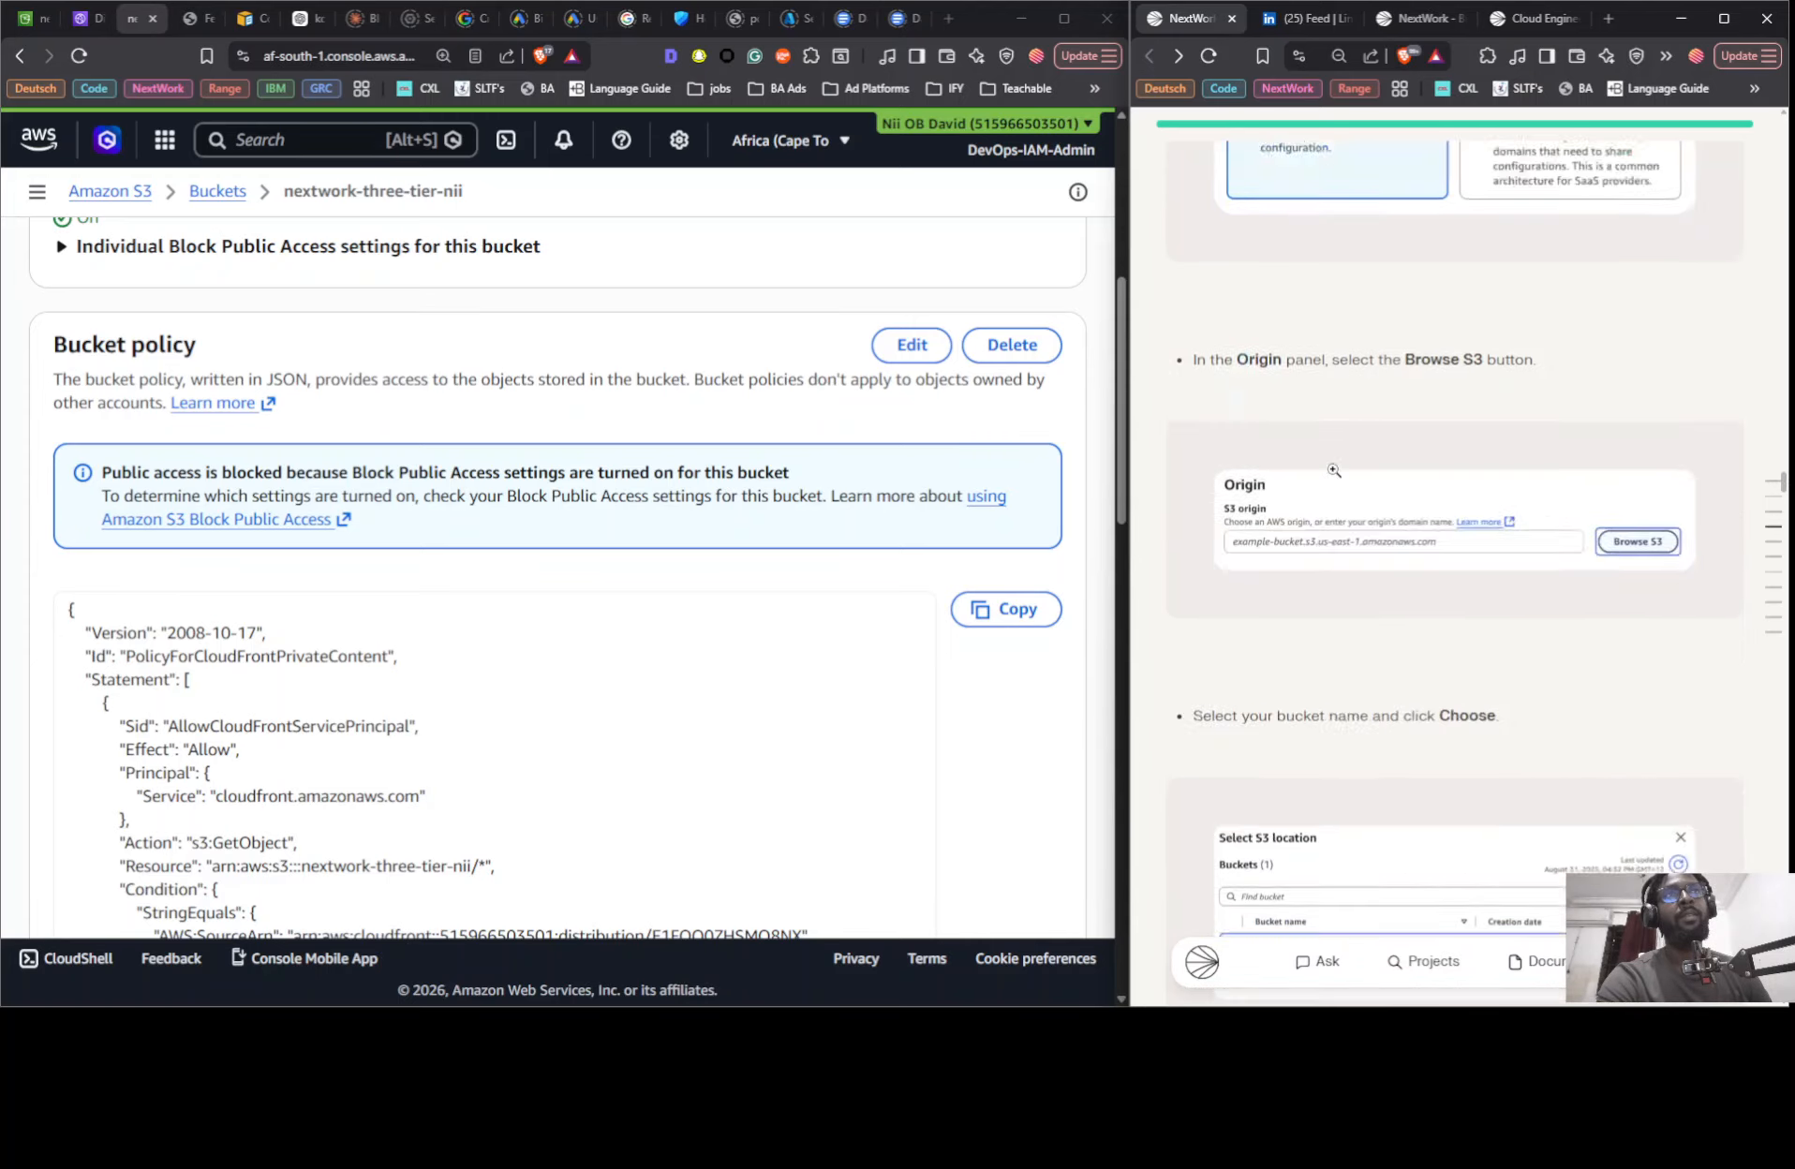
{"action": "scroll", "coordinate": [1334, 476], "scroll_direction": "down", "scroll_amount": 4}
{"action": "scroll", "coordinate": [1332, 472], "scroll_direction": "up", "scroll_amount": 3}
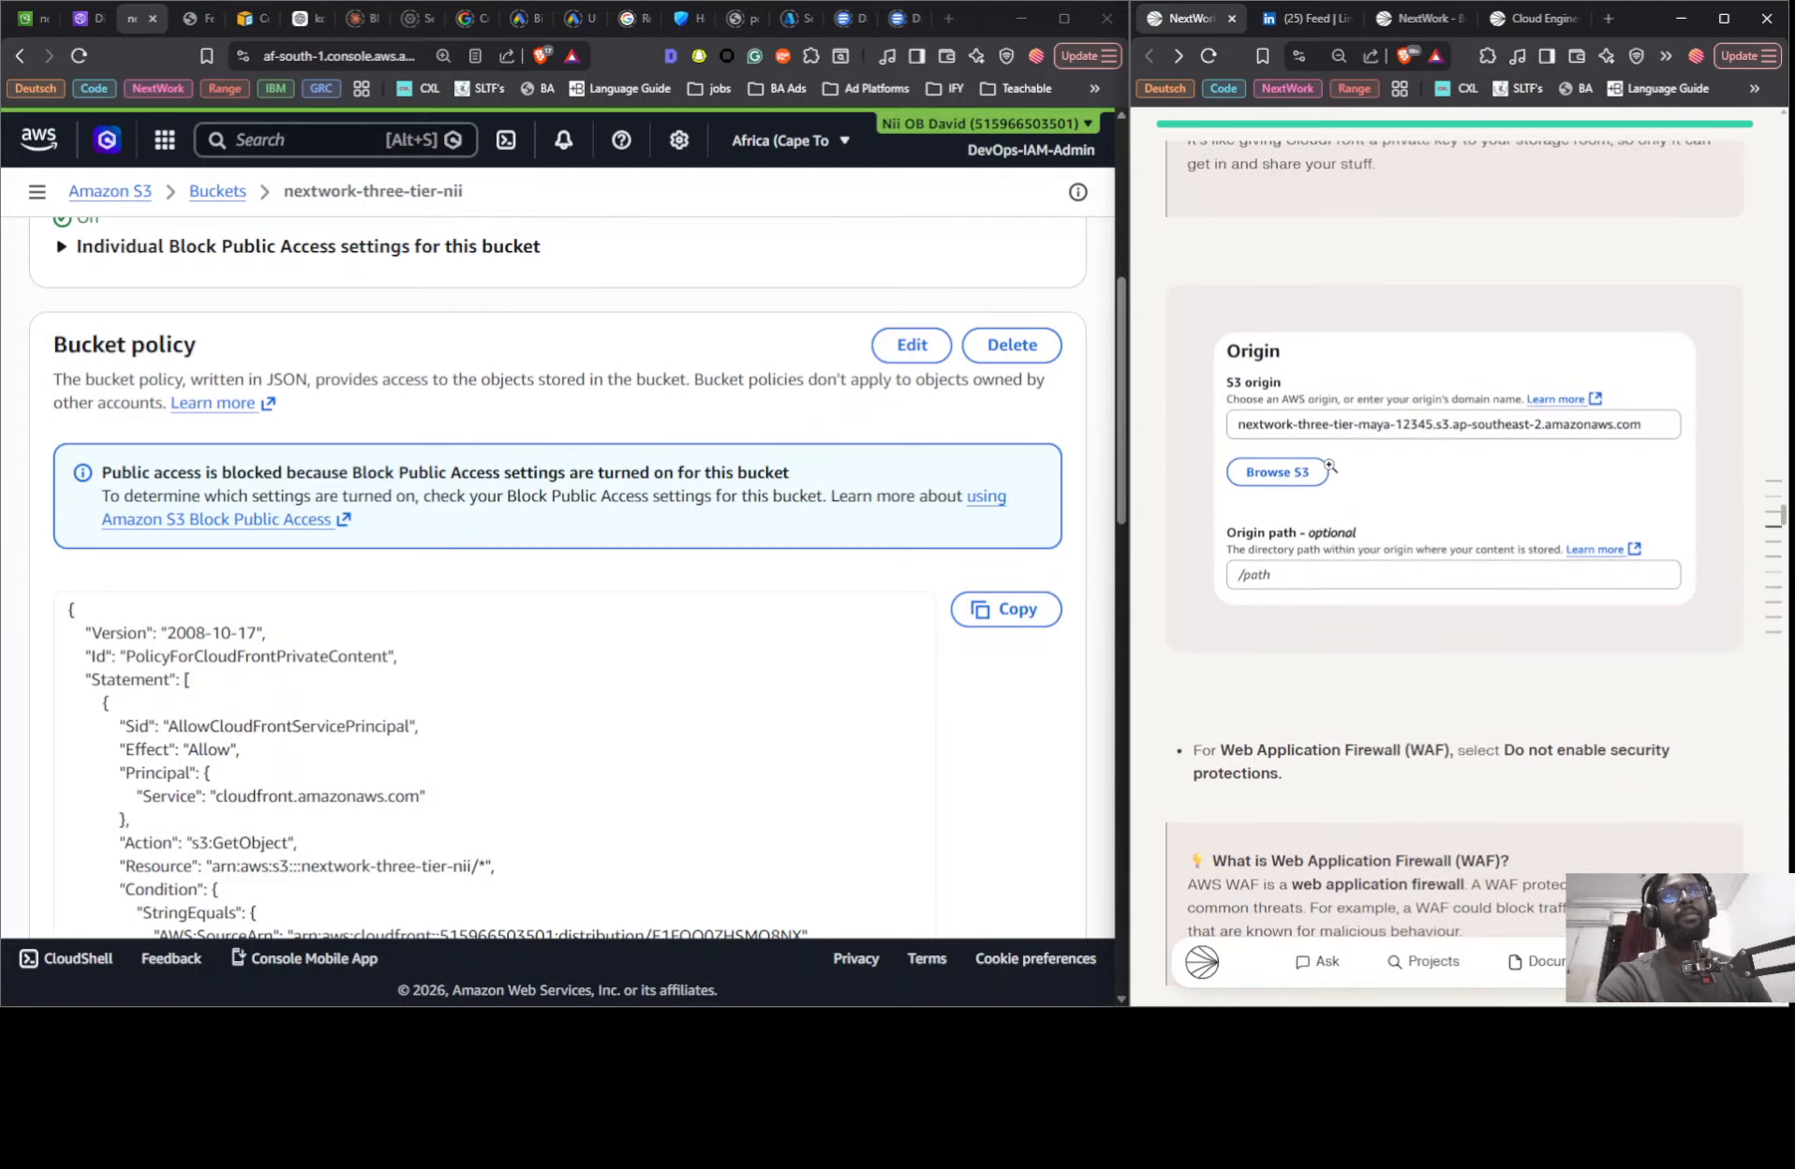
{"action": "scroll", "coordinate": [1328, 466], "scroll_direction": "down", "scroll_amount": 4}
{"action": "scroll", "coordinate": [1328, 466], "scroll_direction": "up", "scroll_amount": 5}
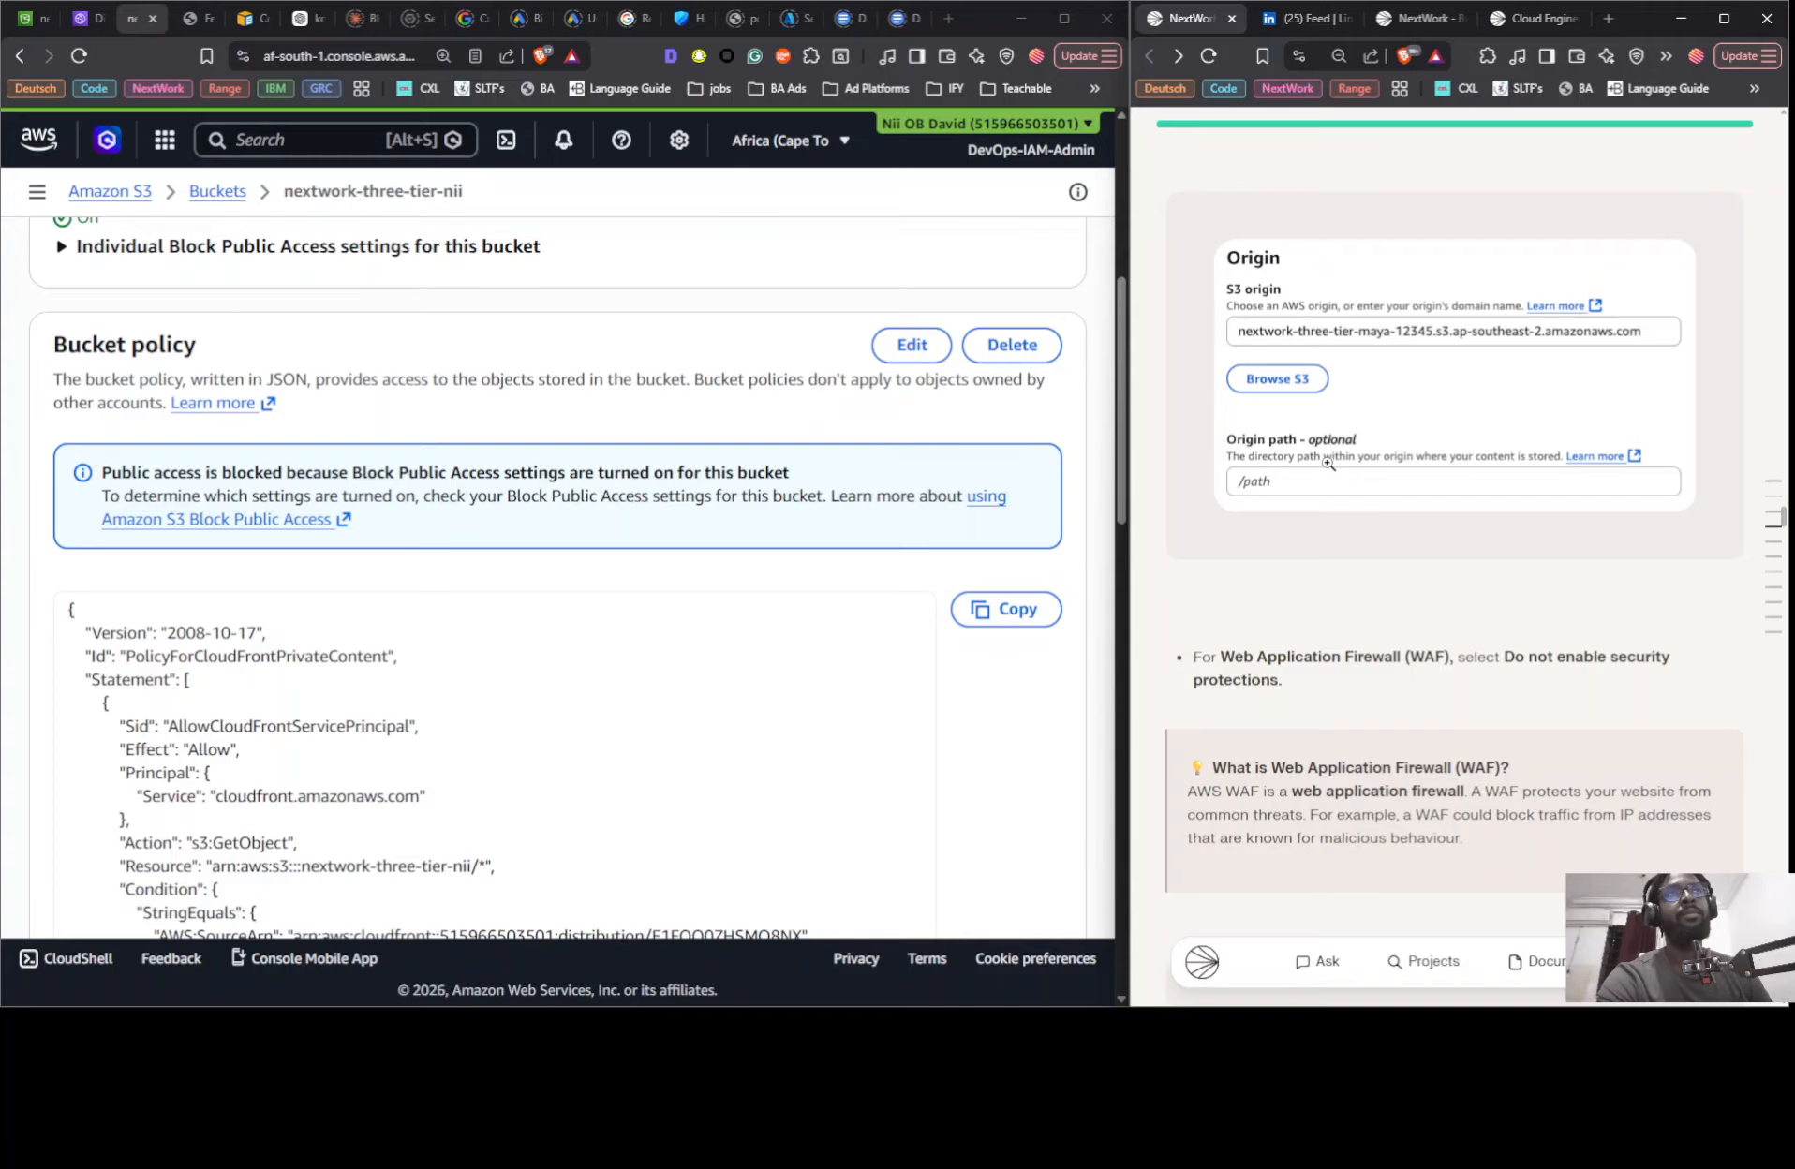
{"action": "scroll", "coordinate": [1328, 463], "scroll_direction": "down", "scroll_amount": 15}
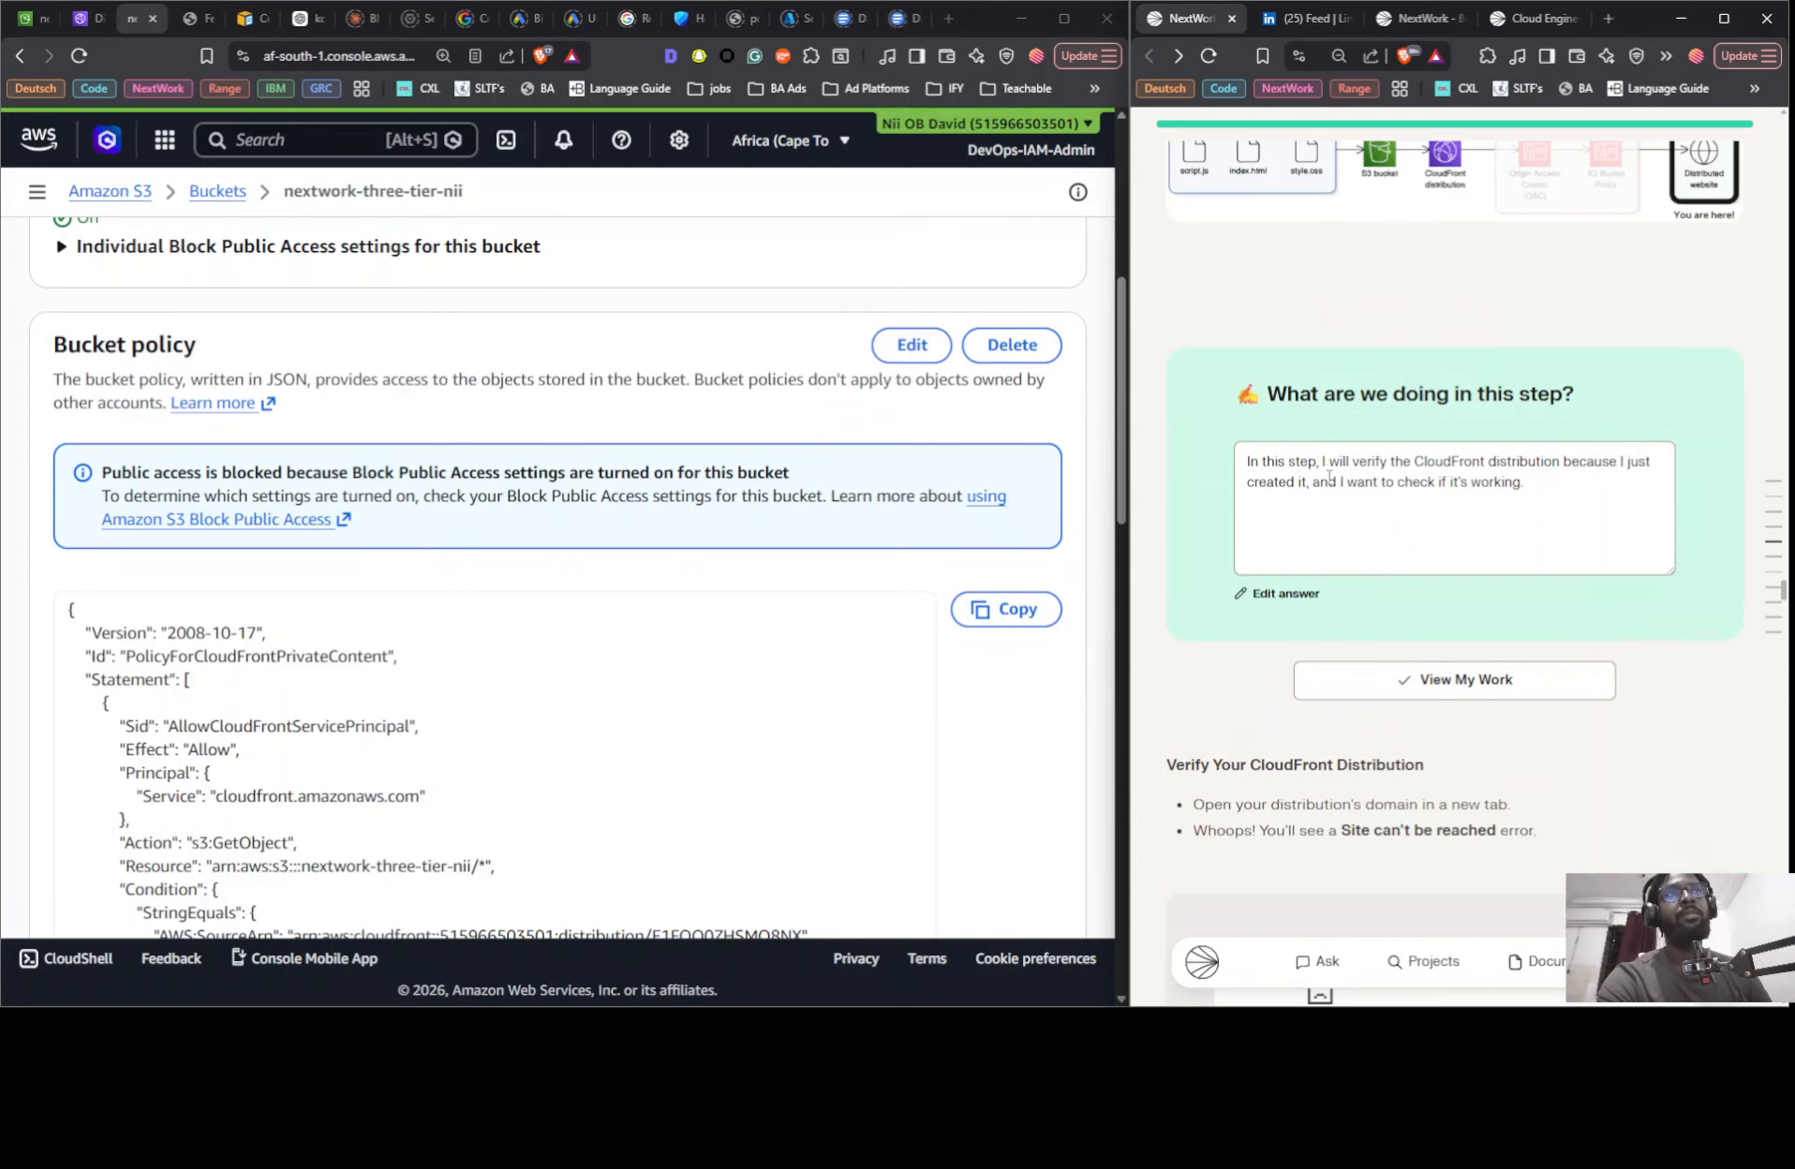
{"action": "scroll", "coordinate": [1326, 483], "scroll_direction": "down", "scroll_amount": 15}
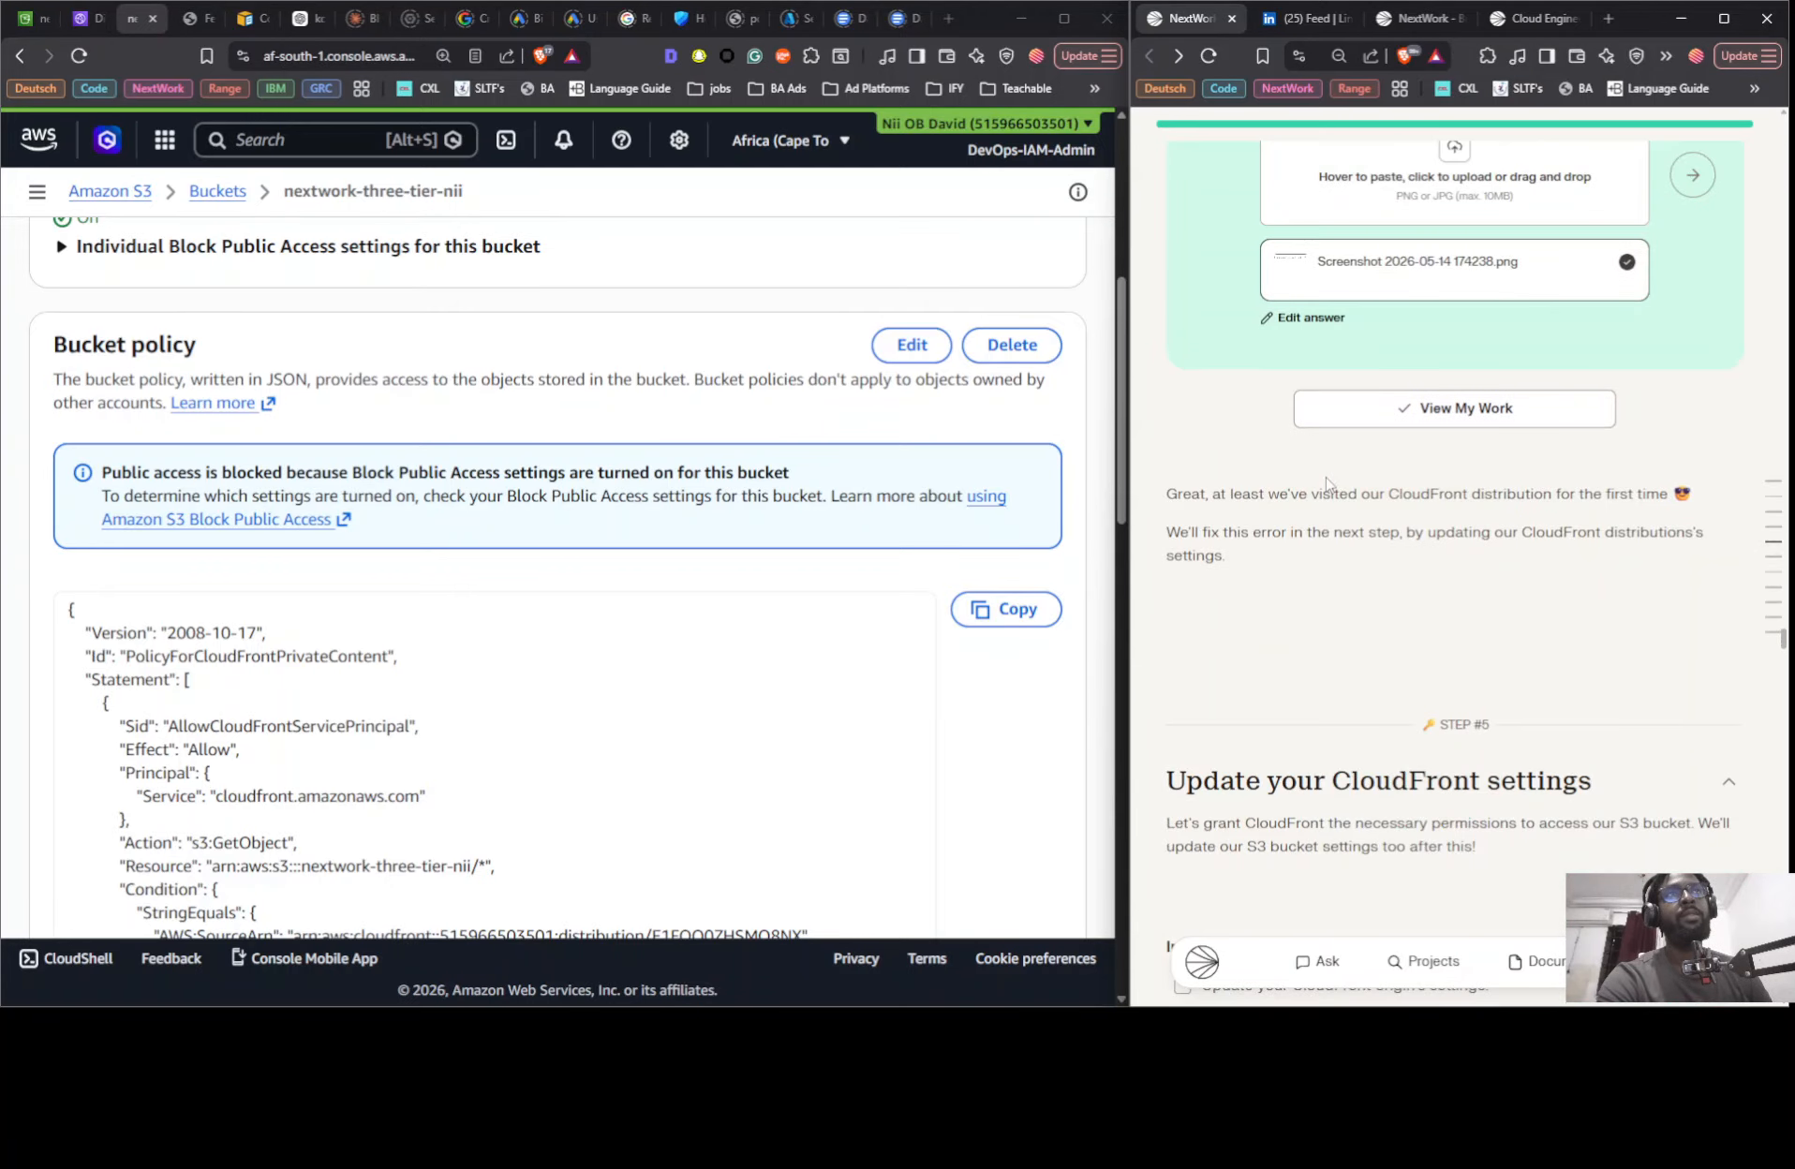
{"action": "scroll", "coordinate": [1326, 477], "scroll_direction": "down", "scroll_amount": 20}
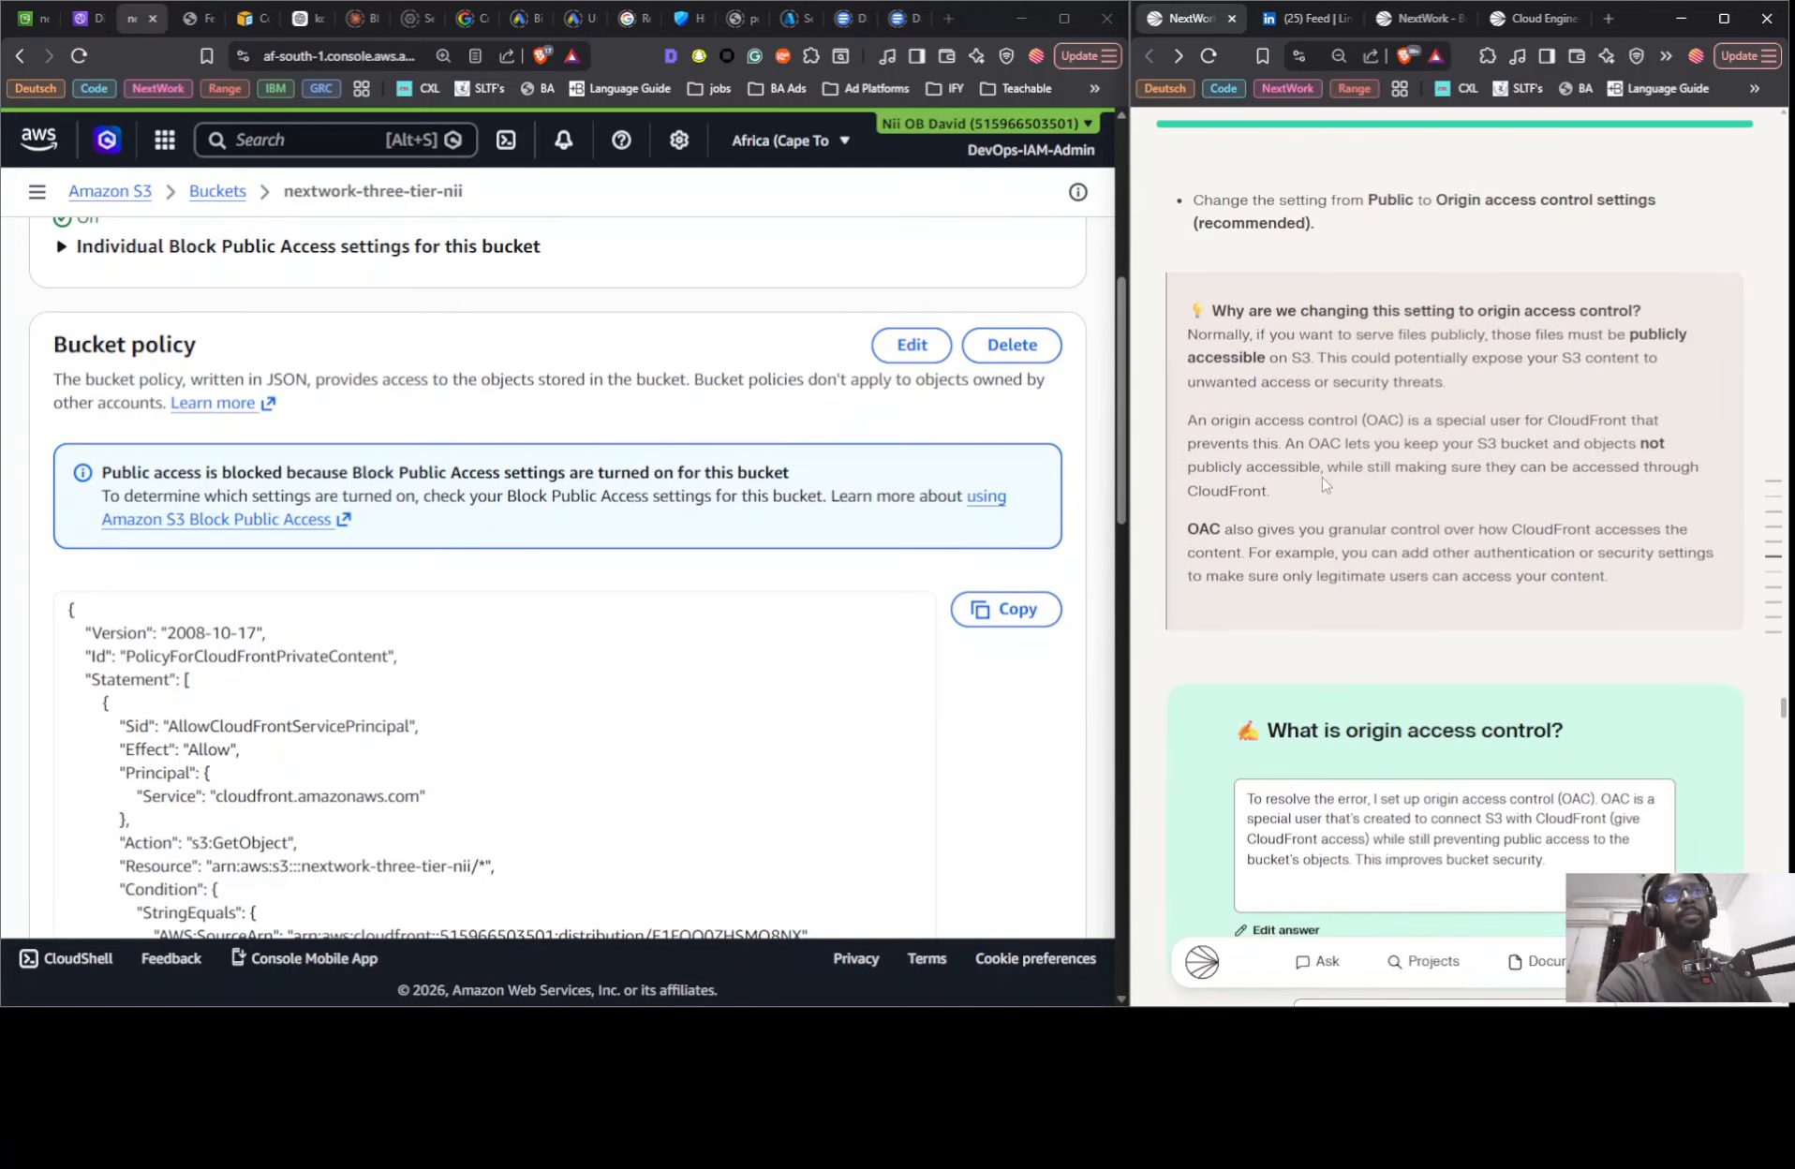
{"action": "scroll", "coordinate": [1334, 468], "scroll_direction": "up", "scroll_amount": 10}
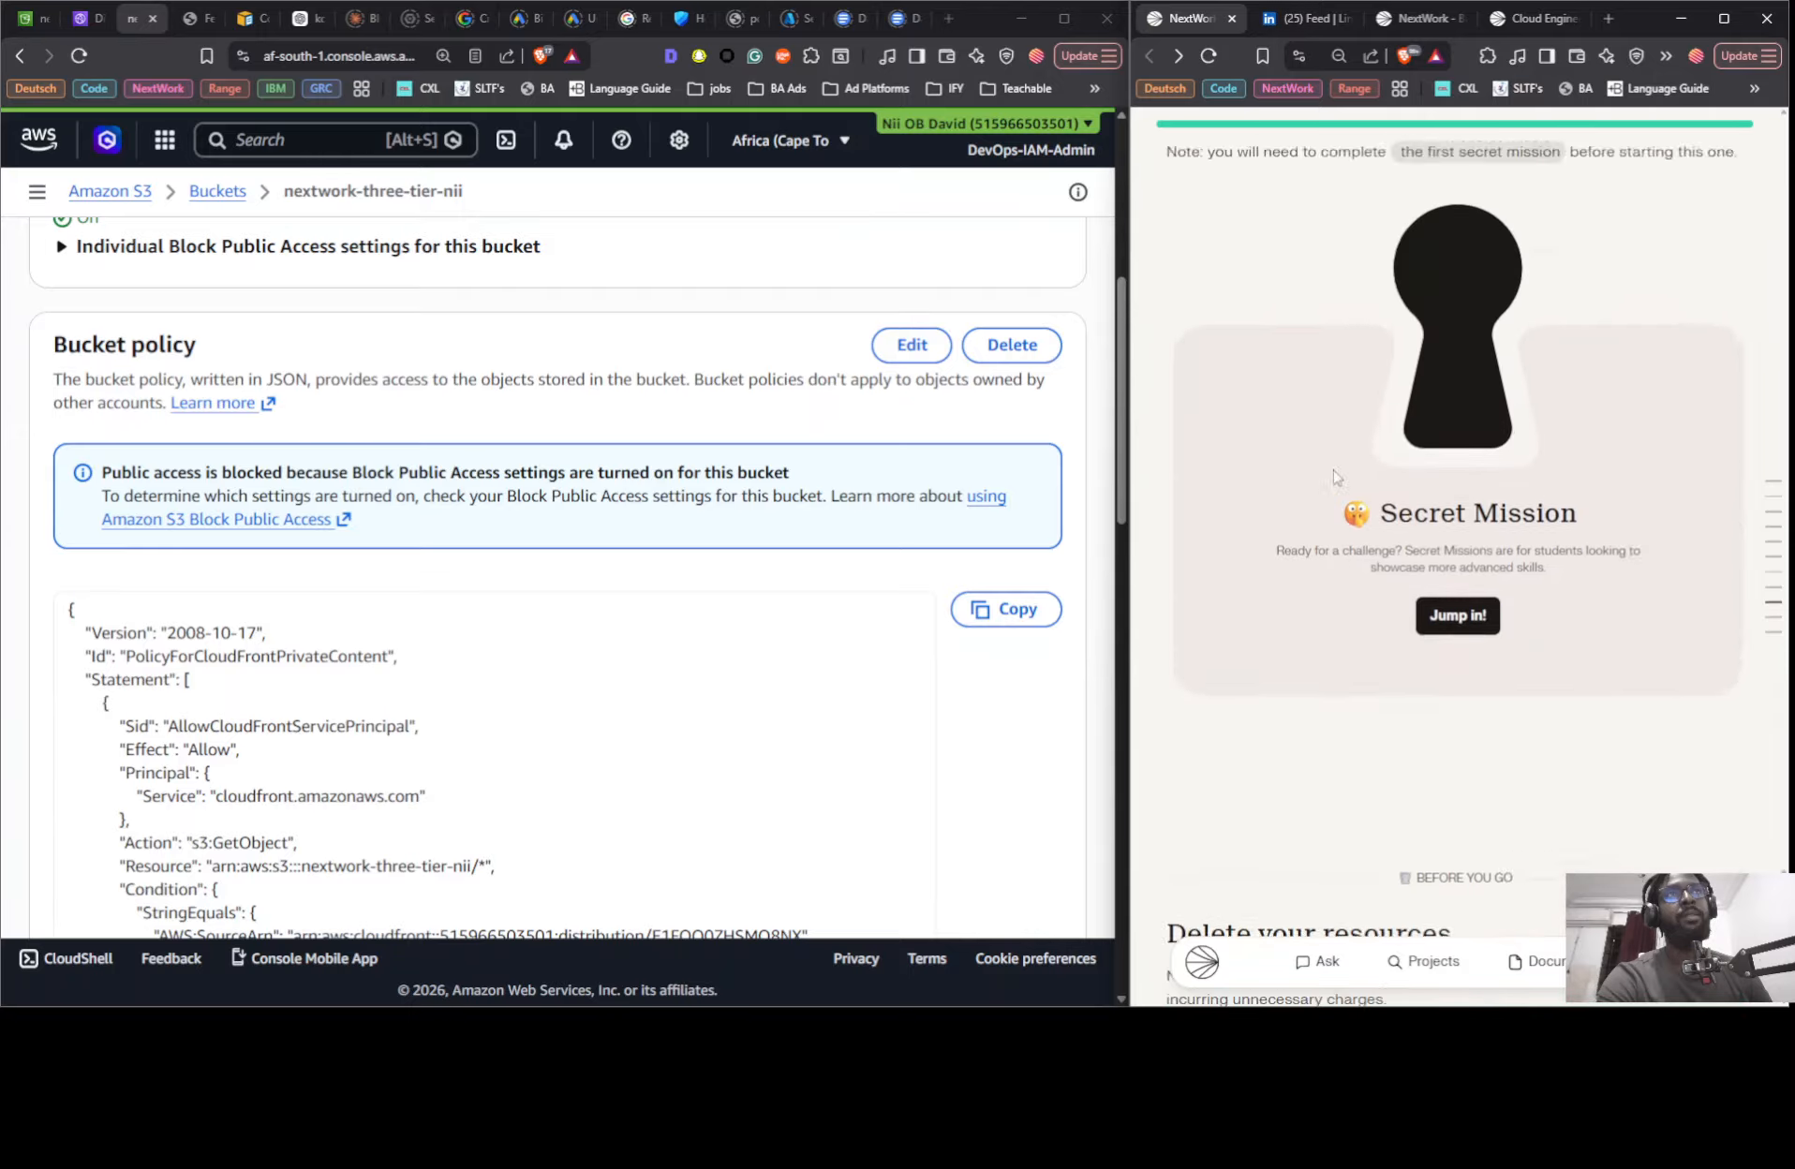
- Open the Secret Mission and copy its PublicReadGetObject statement for the S3 bucket policy
{"action": "scroll", "coordinate": [1408, 543], "scroll_direction": "down", "scroll_amount": 4}
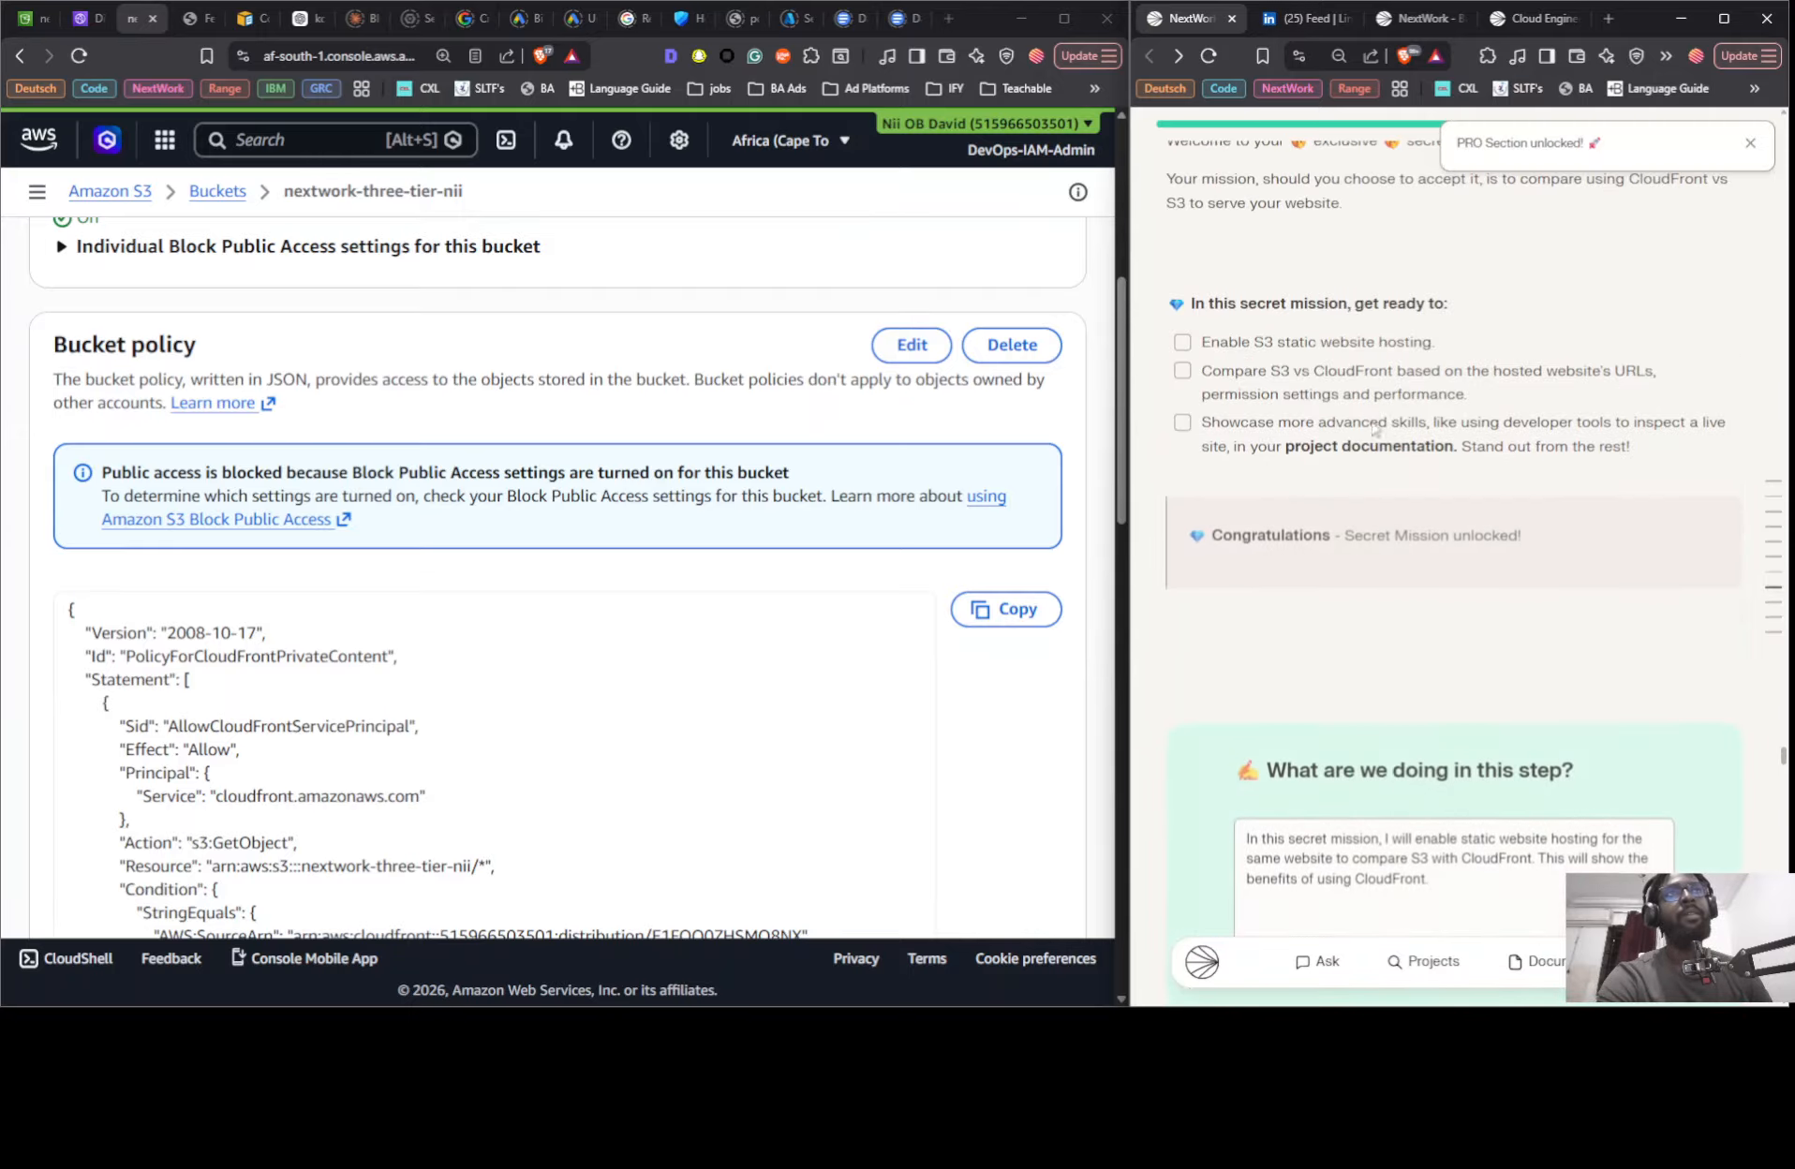
{"action": "scroll", "coordinate": [1351, 373], "scroll_direction": "up", "scroll_amount": 4}
{"action": "scroll", "coordinate": [1351, 372], "scroll_direction": "down", "scroll_amount": 15}
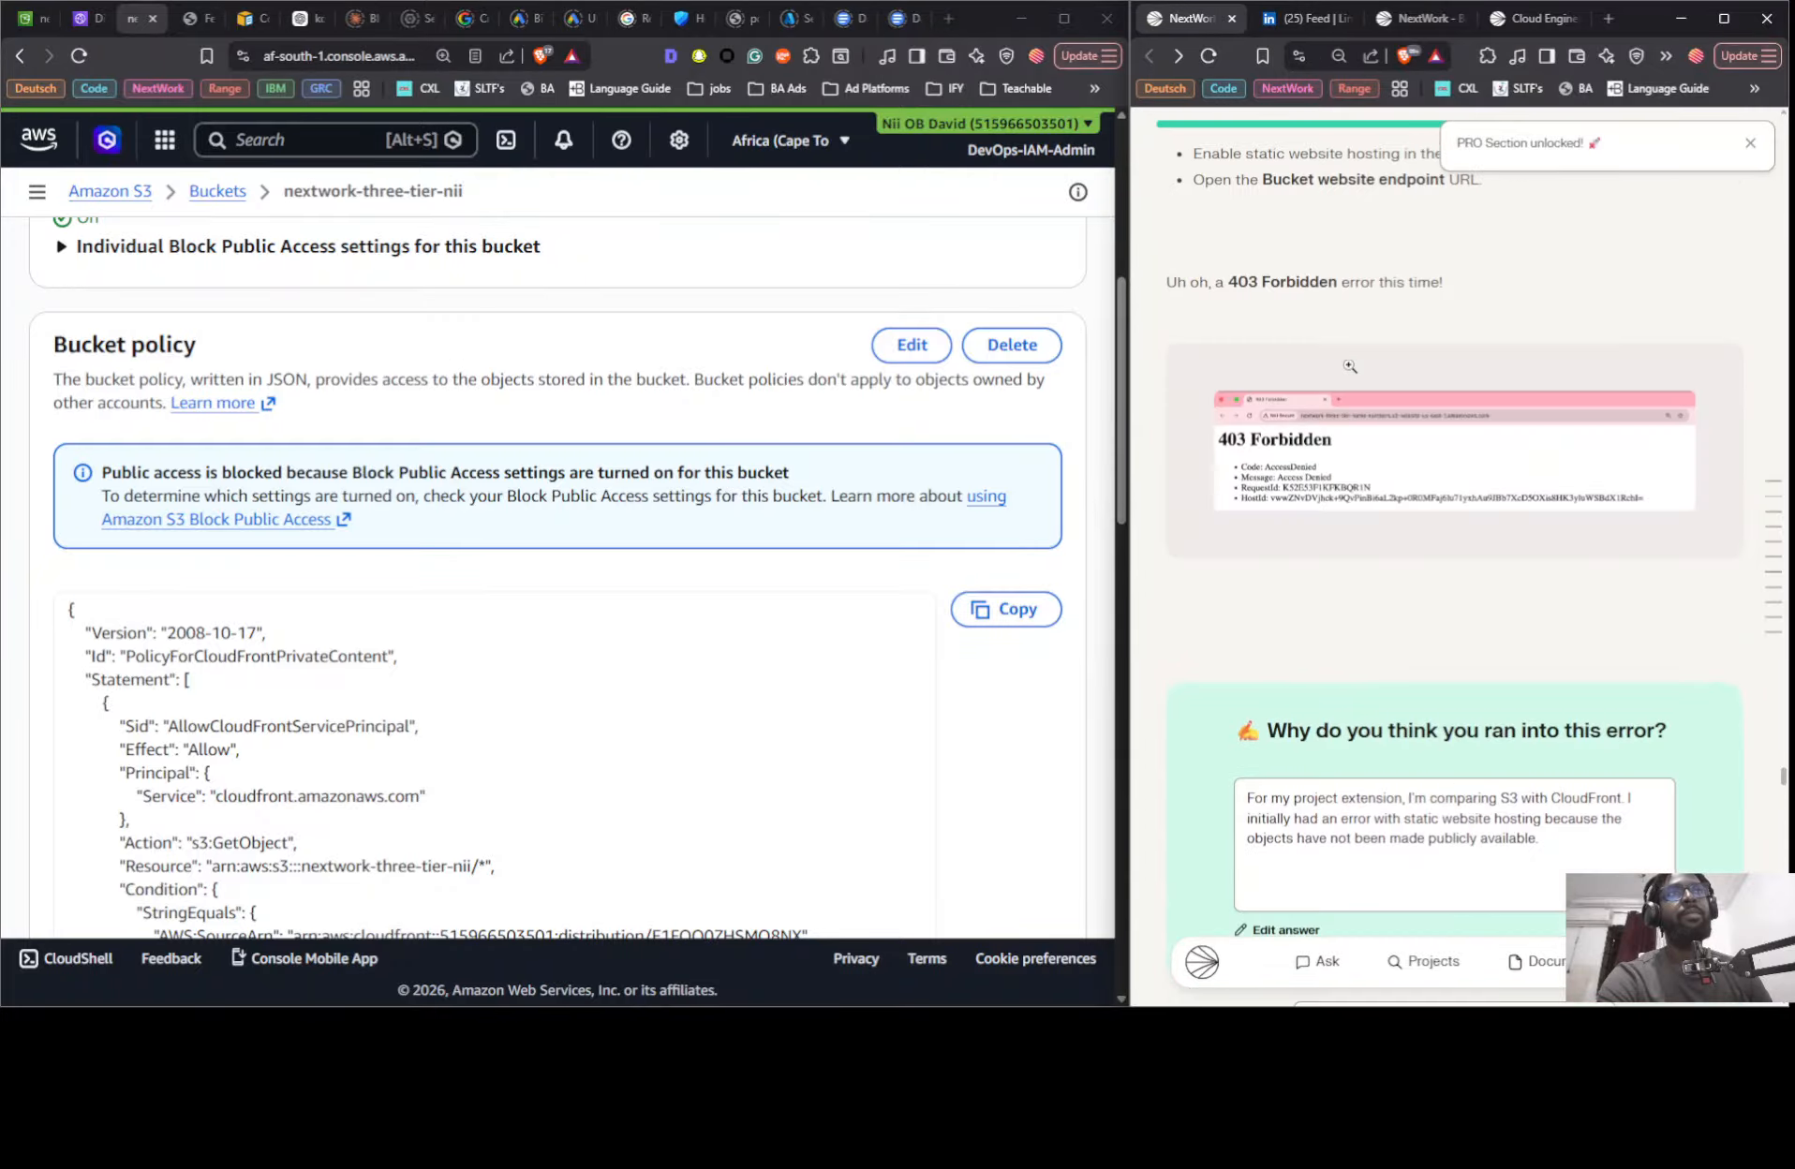
{"action": "scroll", "coordinate": [1351, 373], "scroll_direction": "down", "scroll_amount": 10}
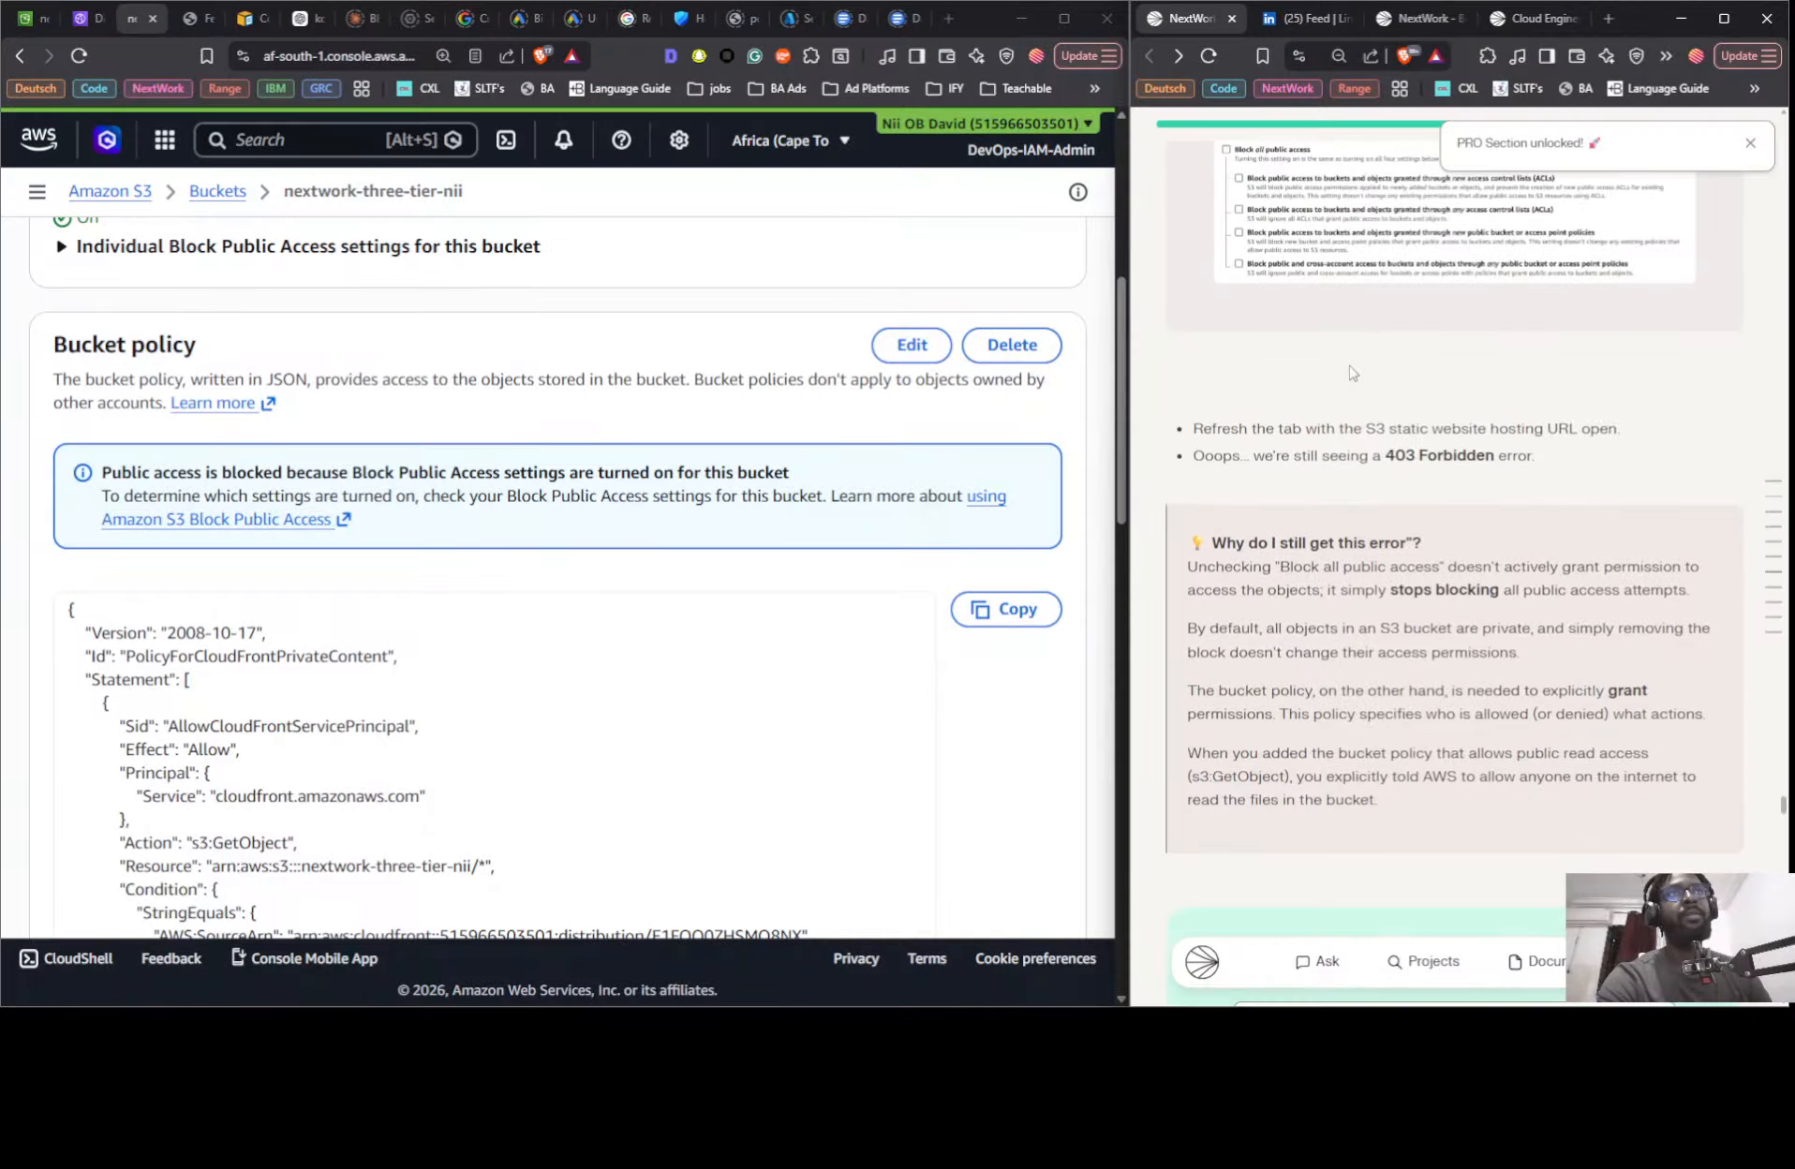
{"action": "scroll", "coordinate": [1352, 373], "scroll_direction": "down", "scroll_amount": 15}
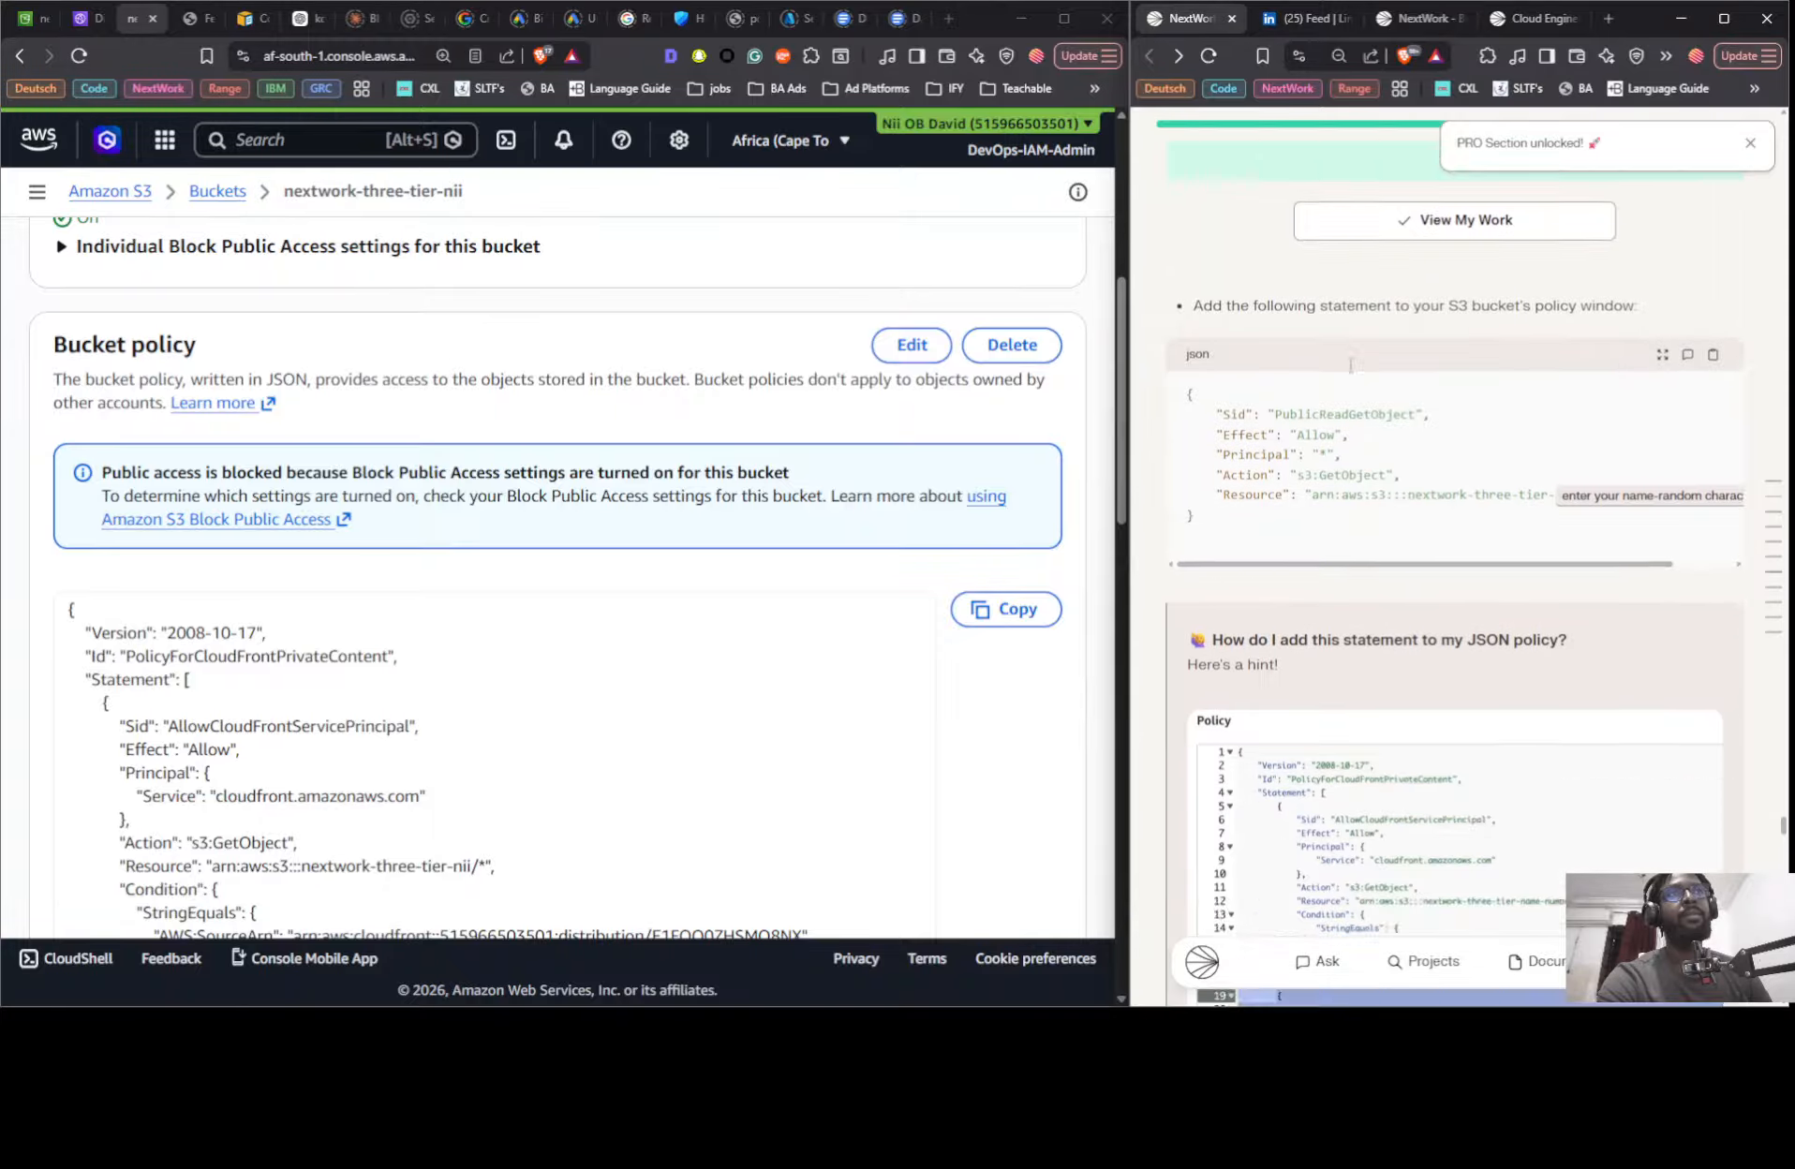
{"action": "scroll", "coordinate": [1476, 298], "scroll_direction": "up", "scroll_amount": 3}
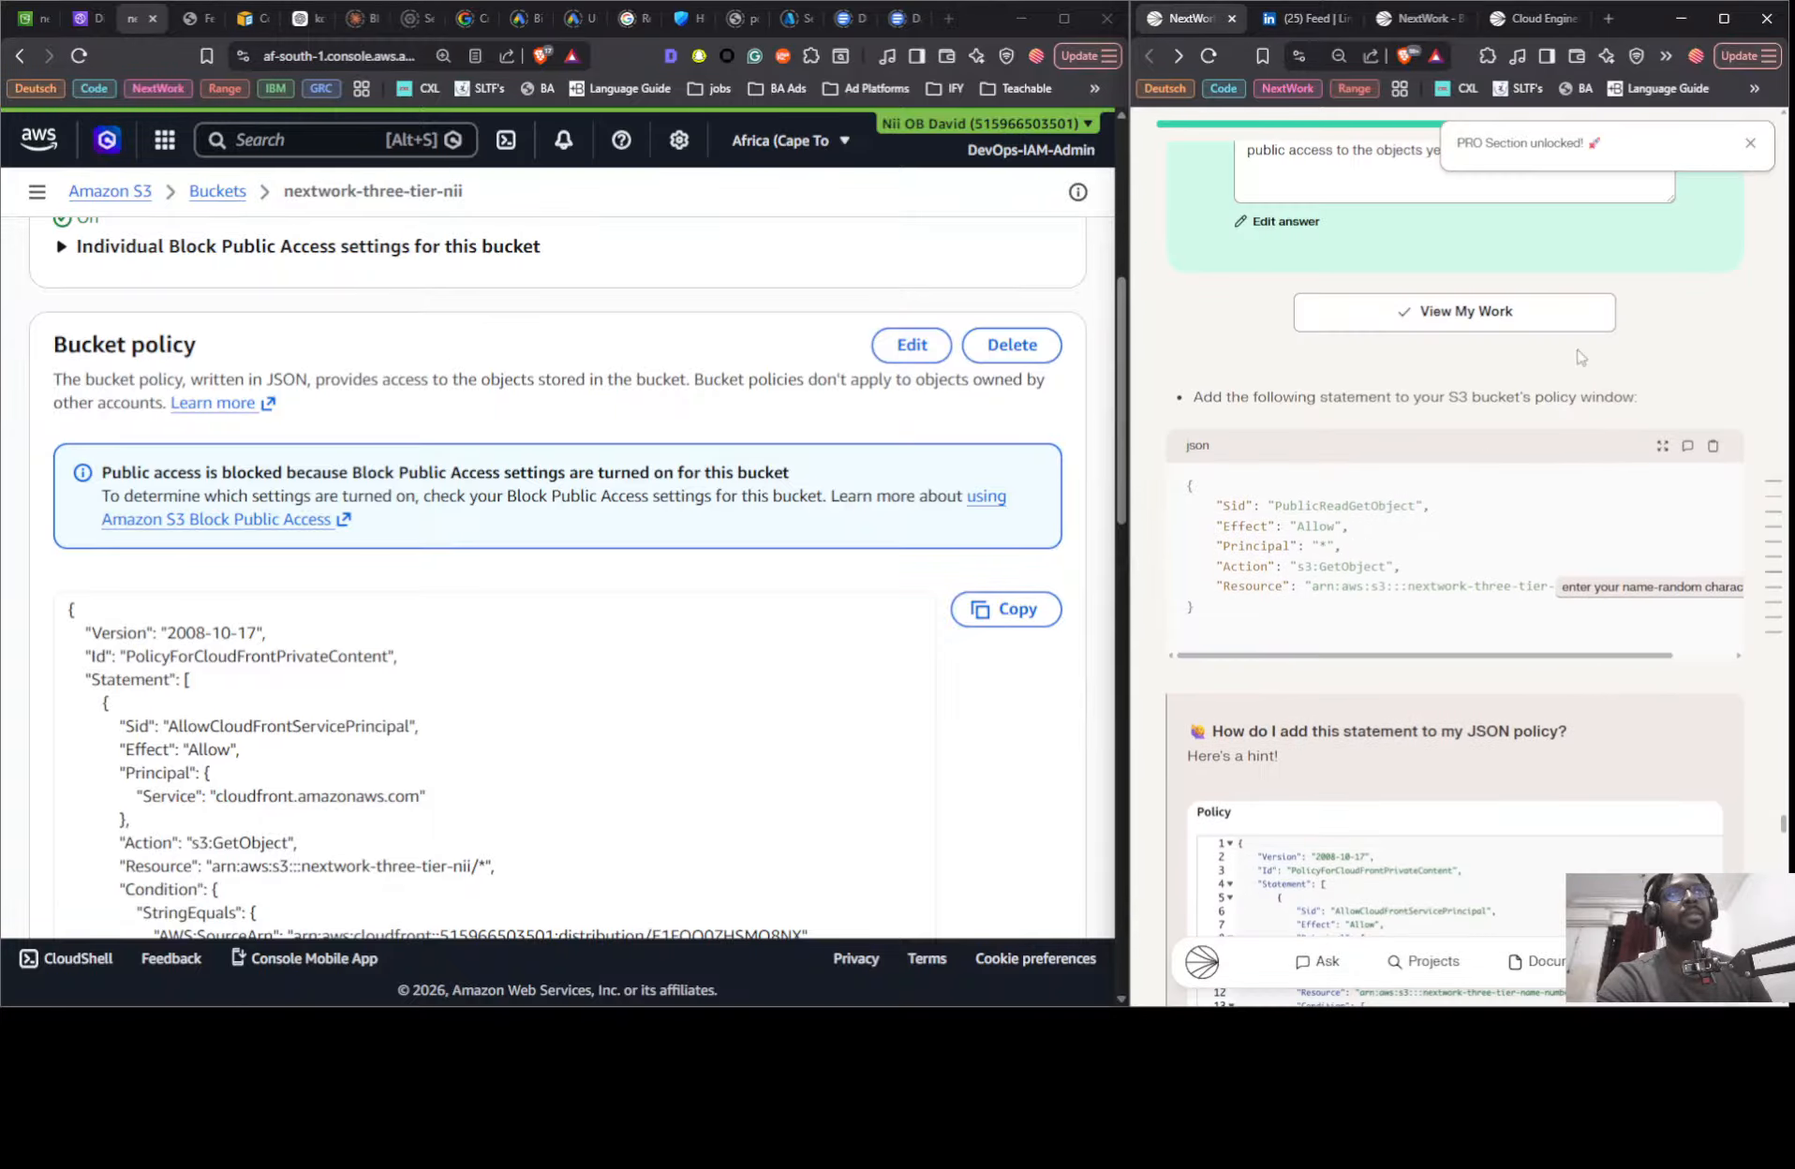
{"action": "left_click", "coordinate": [1711, 449]}
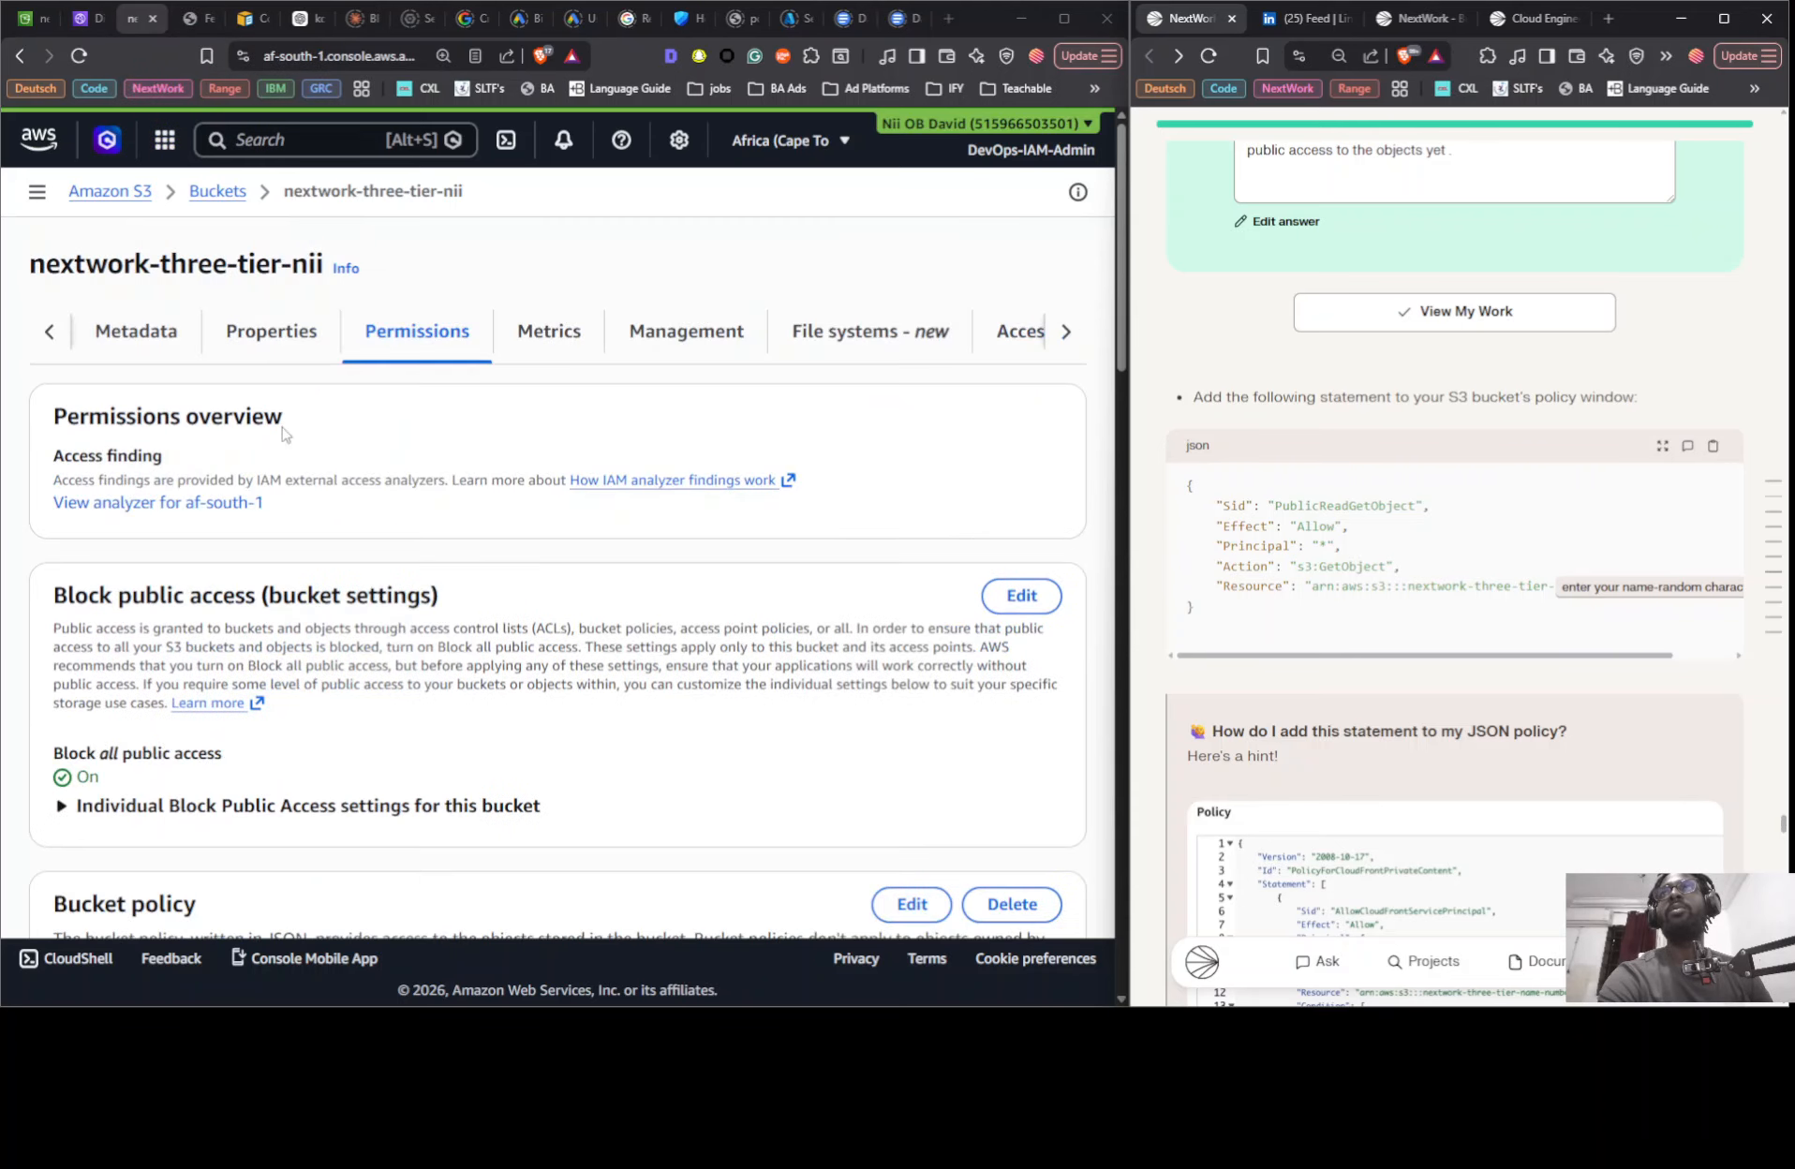
- Enable static website hosting in the properties of the nextwork-three-tier-nii bucket, with Host a static website as the hosting type
{"action": "scroll", "coordinate": [271, 394], "scroll_direction": "up", "scroll_amount": 5}
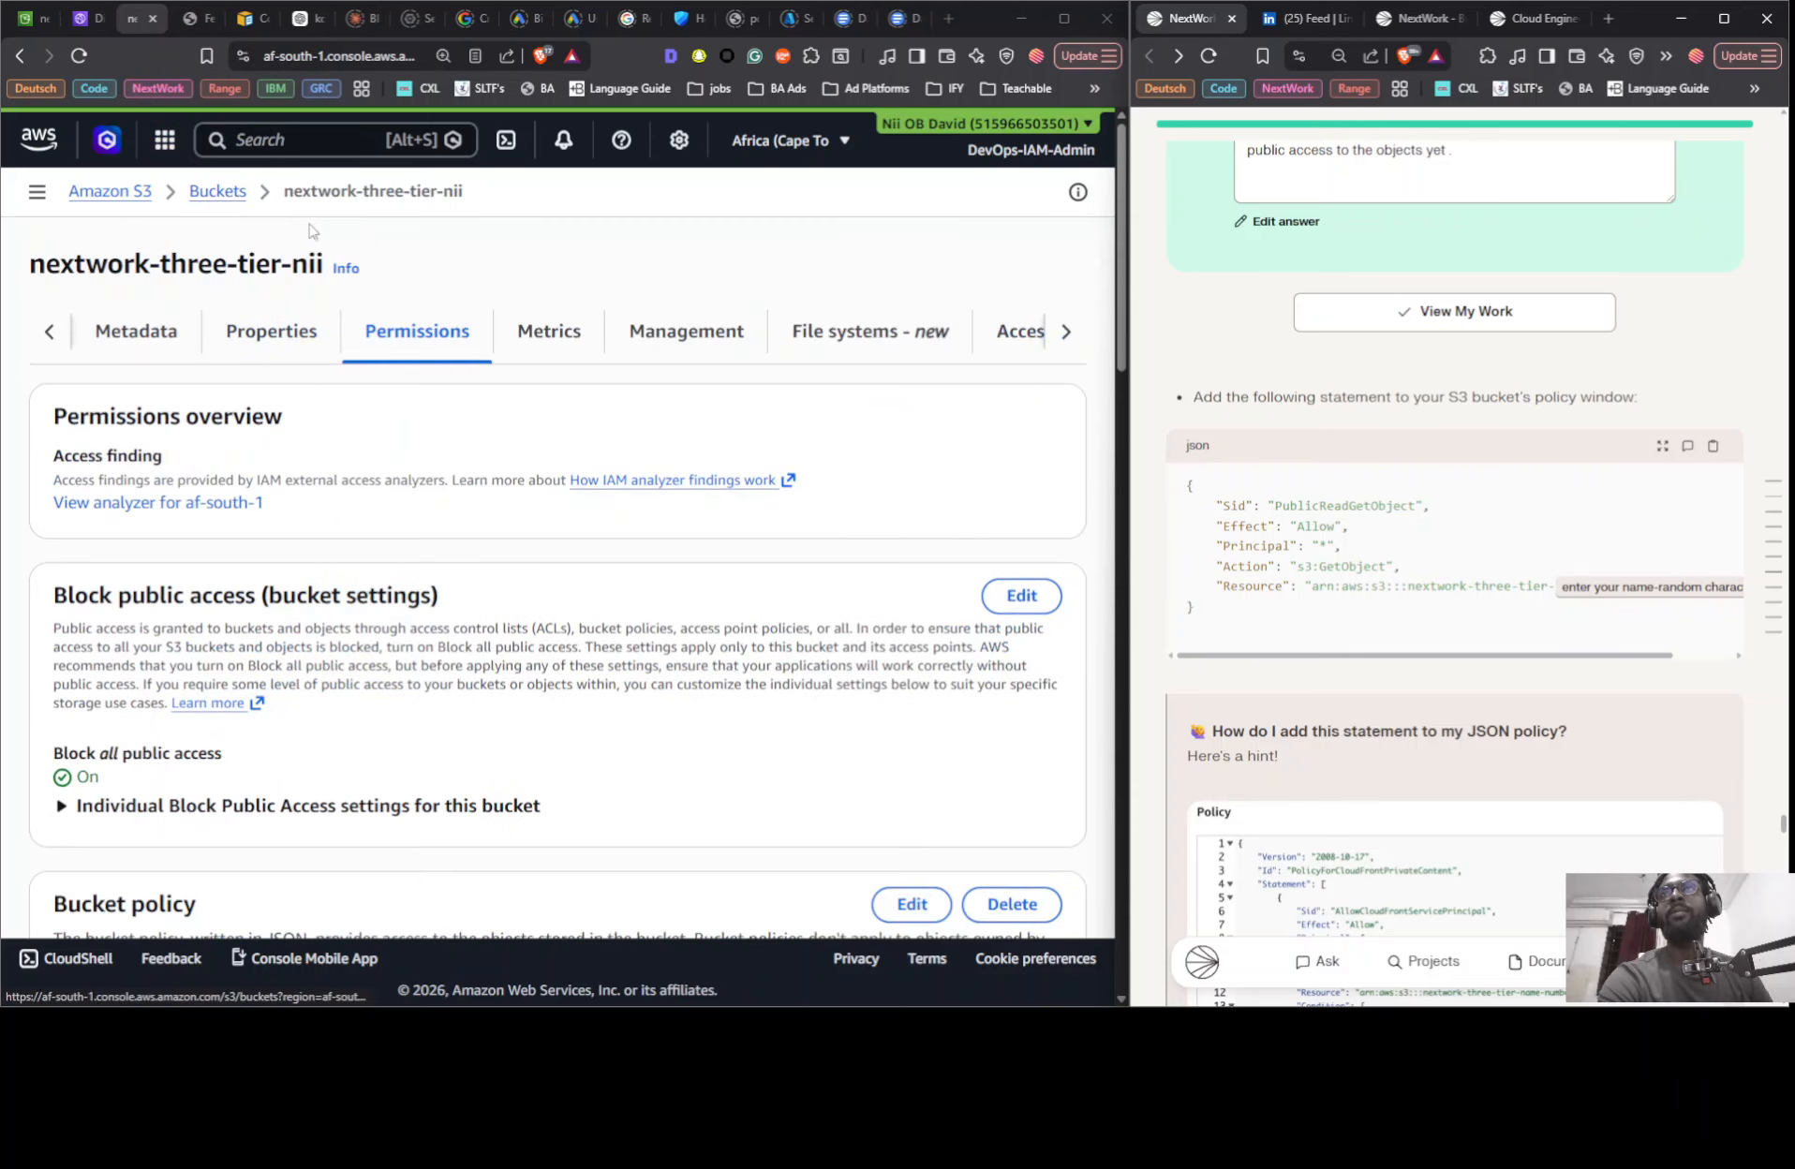
{"action": "scroll", "coordinate": [574, 385], "scroll_direction": "down", "scroll_amount": 3}
{"action": "scroll", "coordinate": [495, 506], "scroll_direction": "up", "scroll_amount": 3}
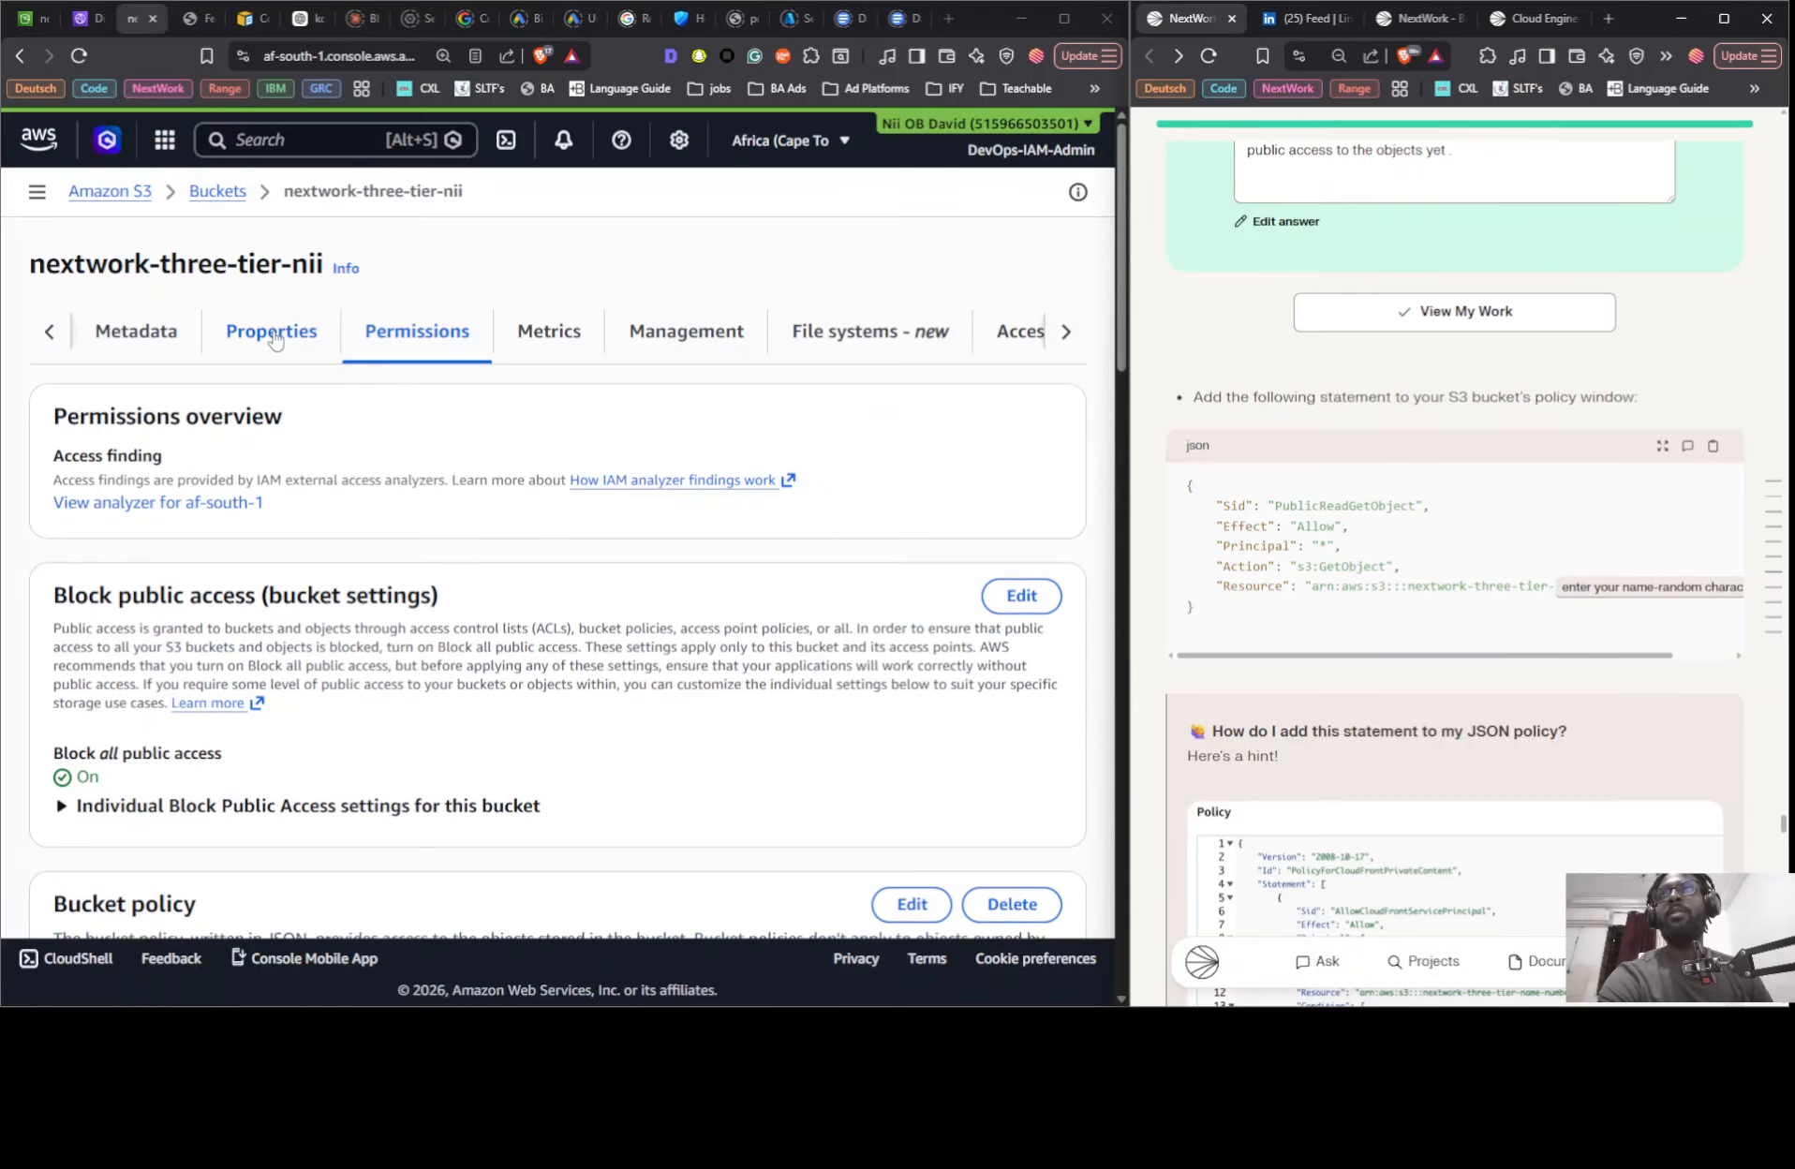
{"action": "scroll", "coordinate": [499, 520], "scroll_direction": "down", "scroll_amount": 20}
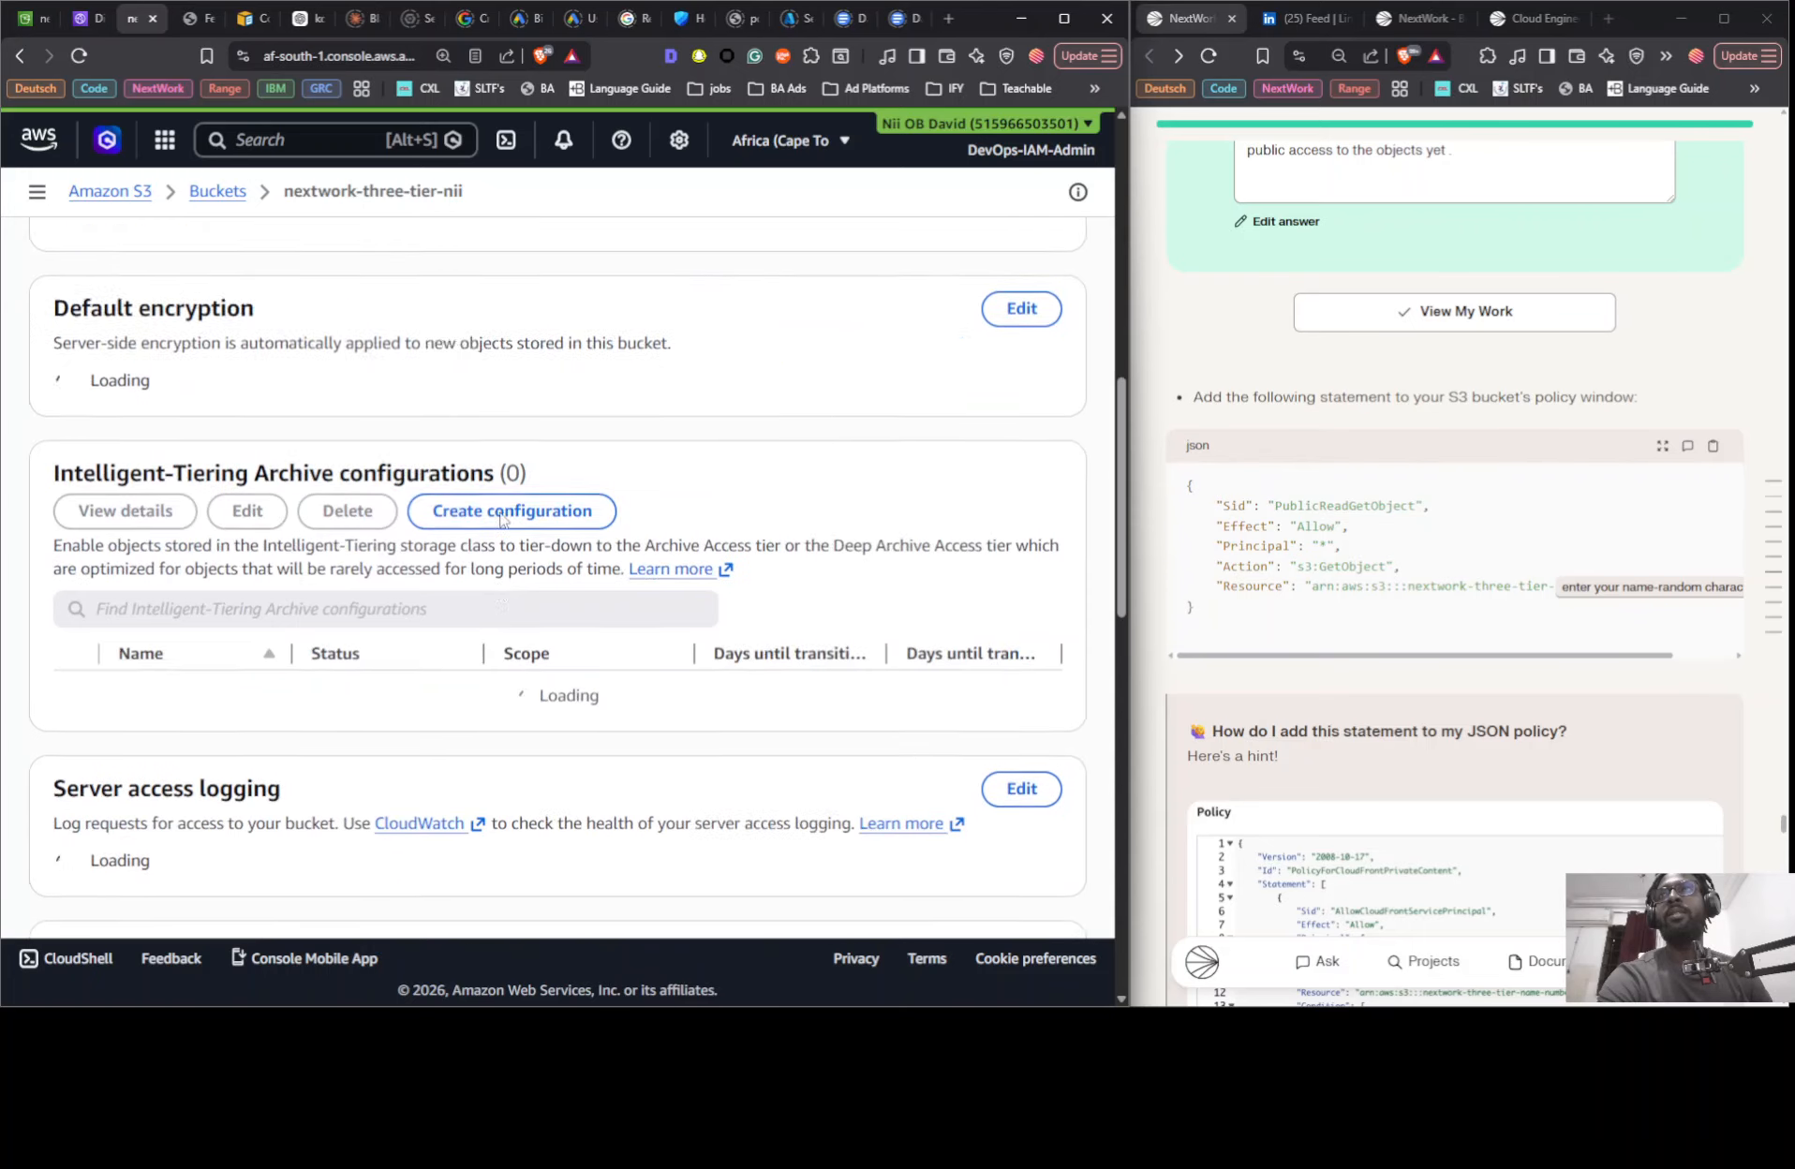
{"action": "scroll", "coordinate": [488, 524], "scroll_direction": "down", "scroll_amount": 8}
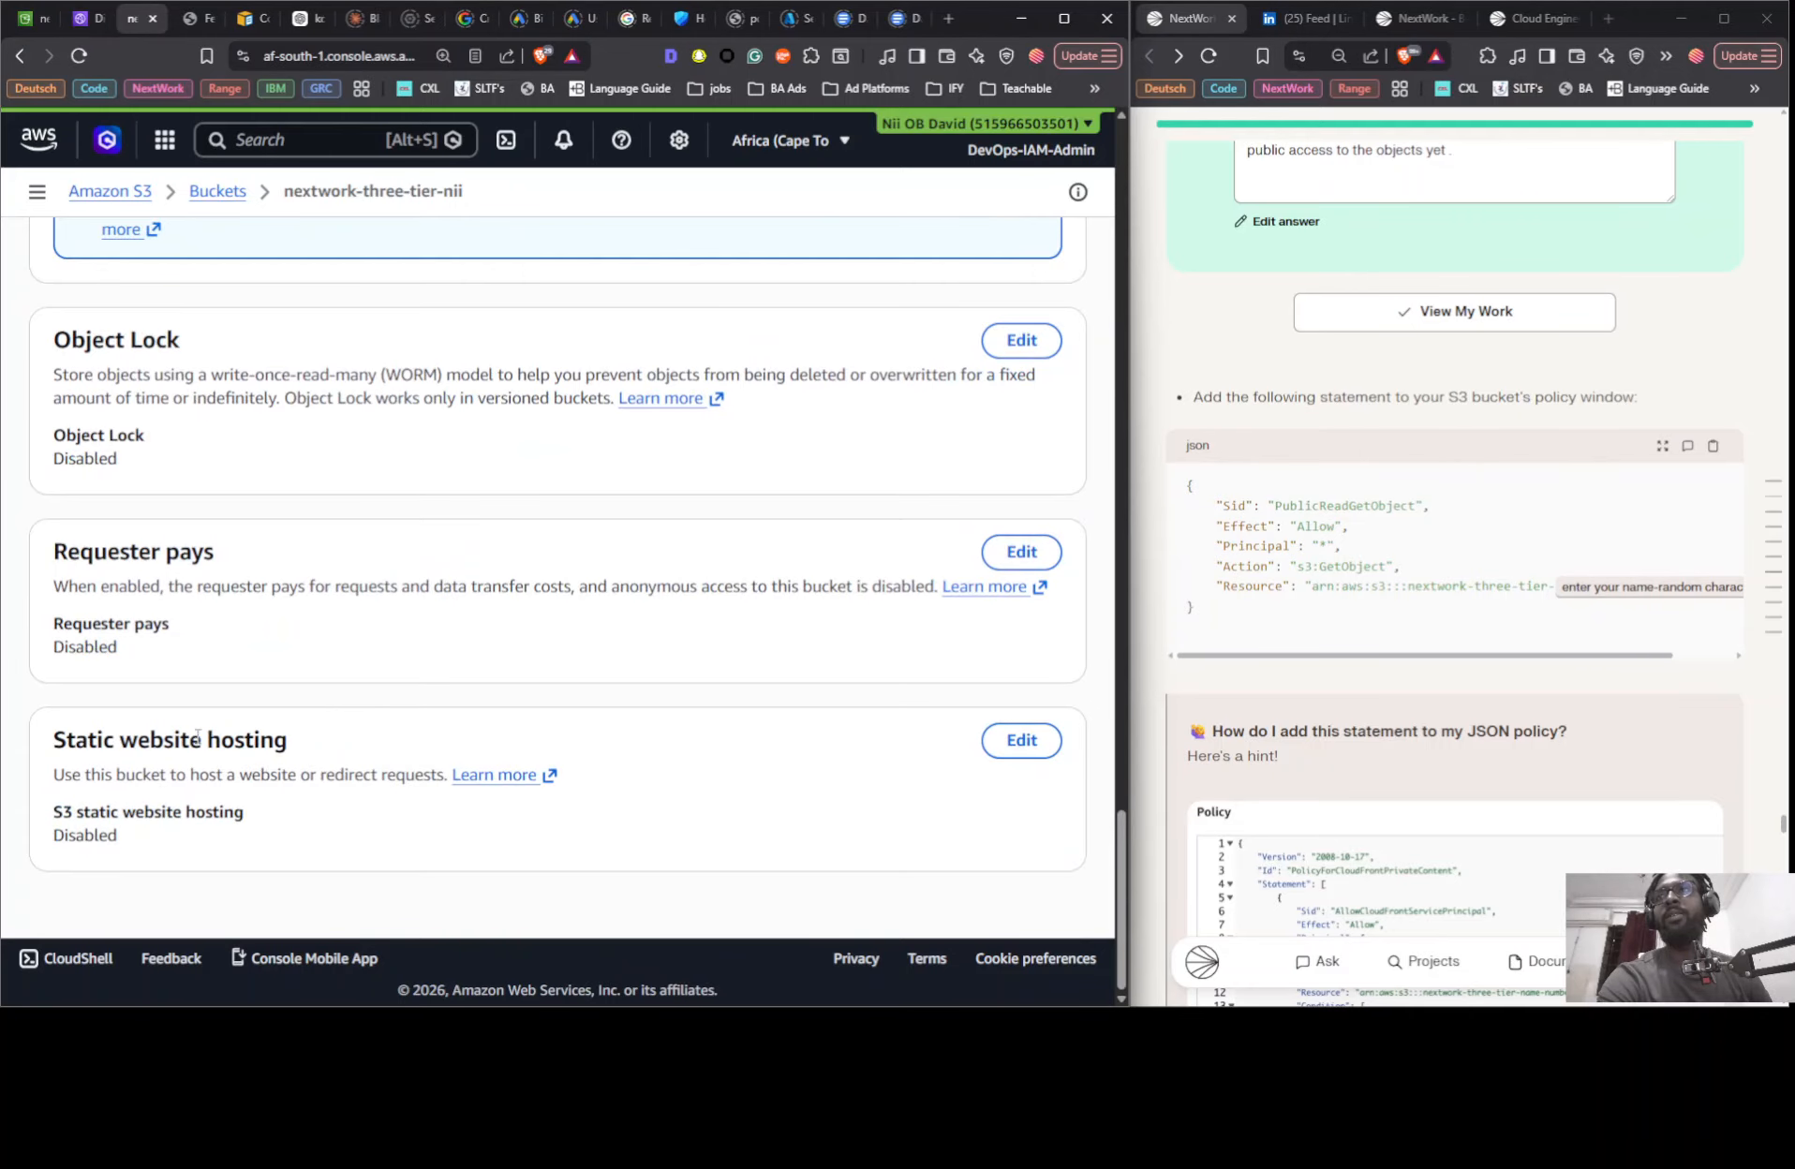
{"action": "left_click", "coordinate": [1002, 746]}
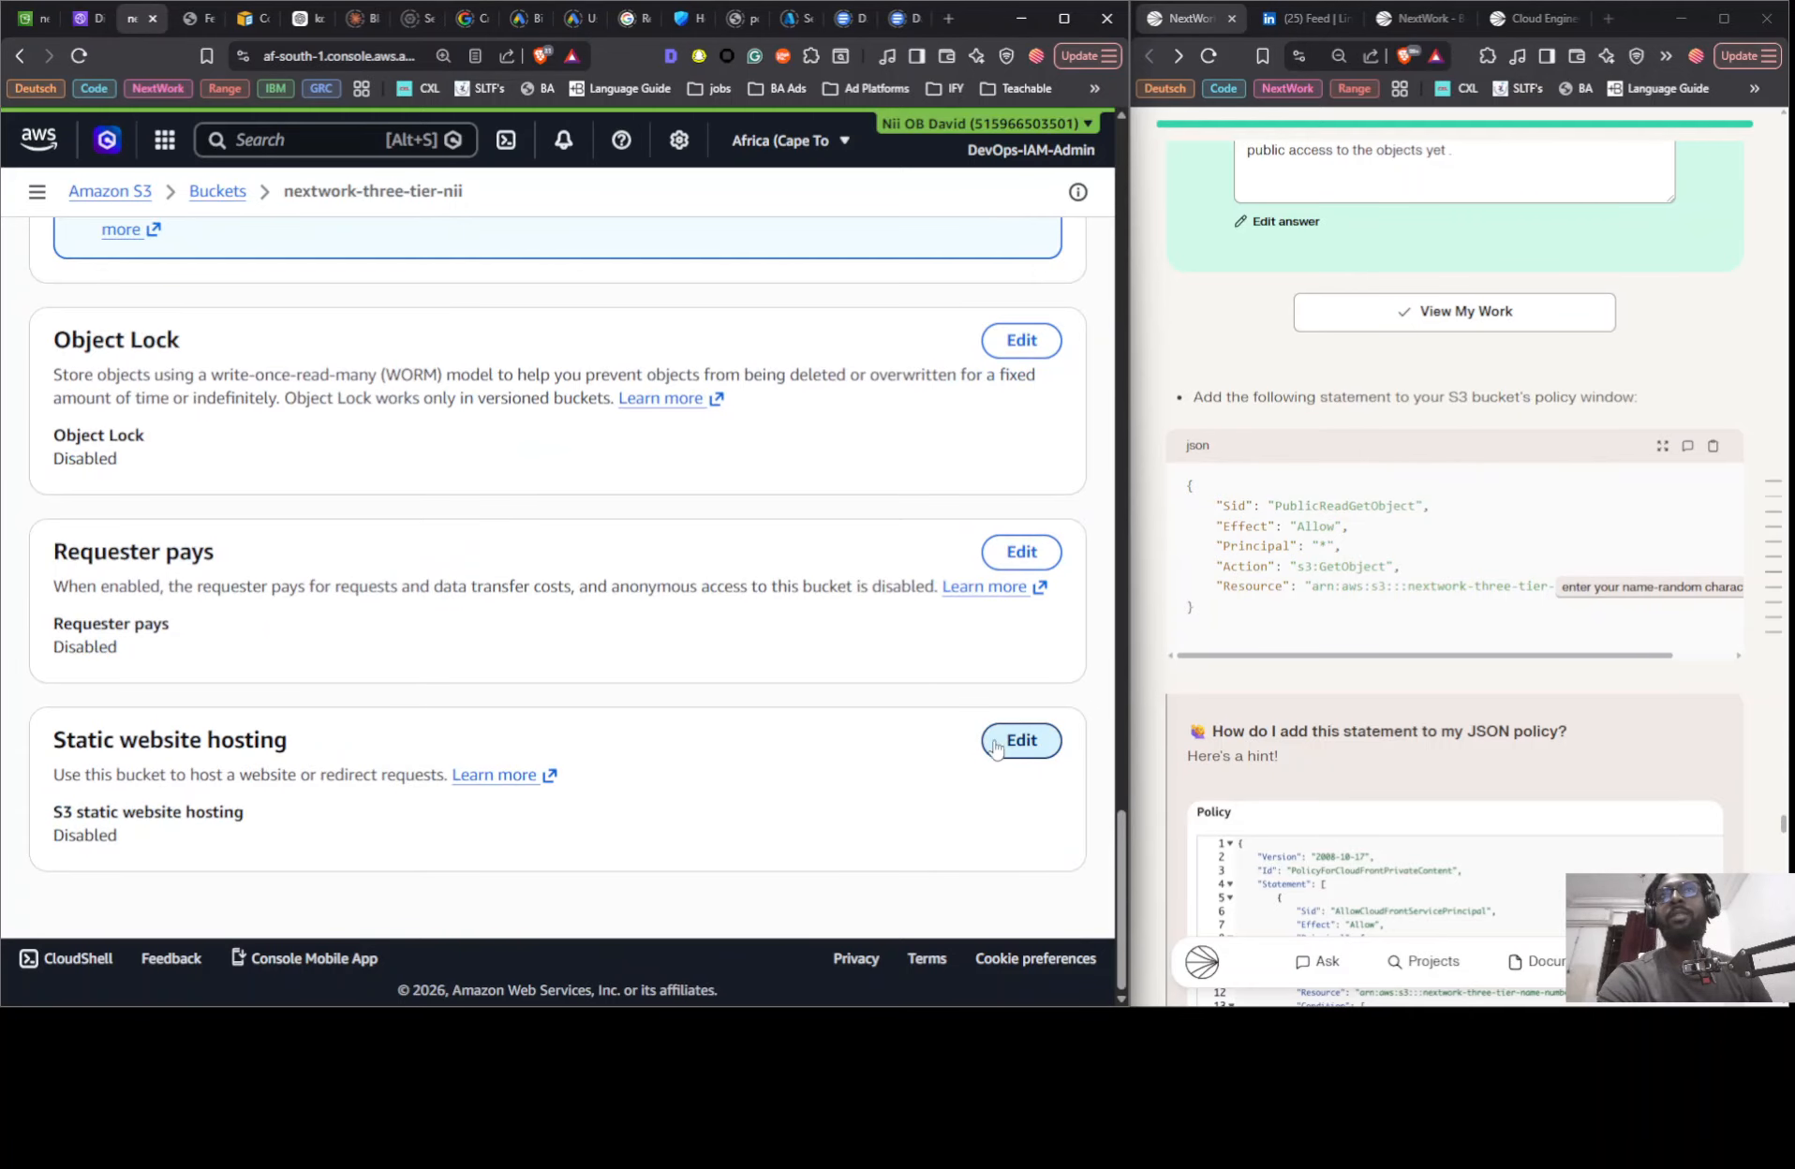
{"action": "left_click", "coordinate": [105, 454]}
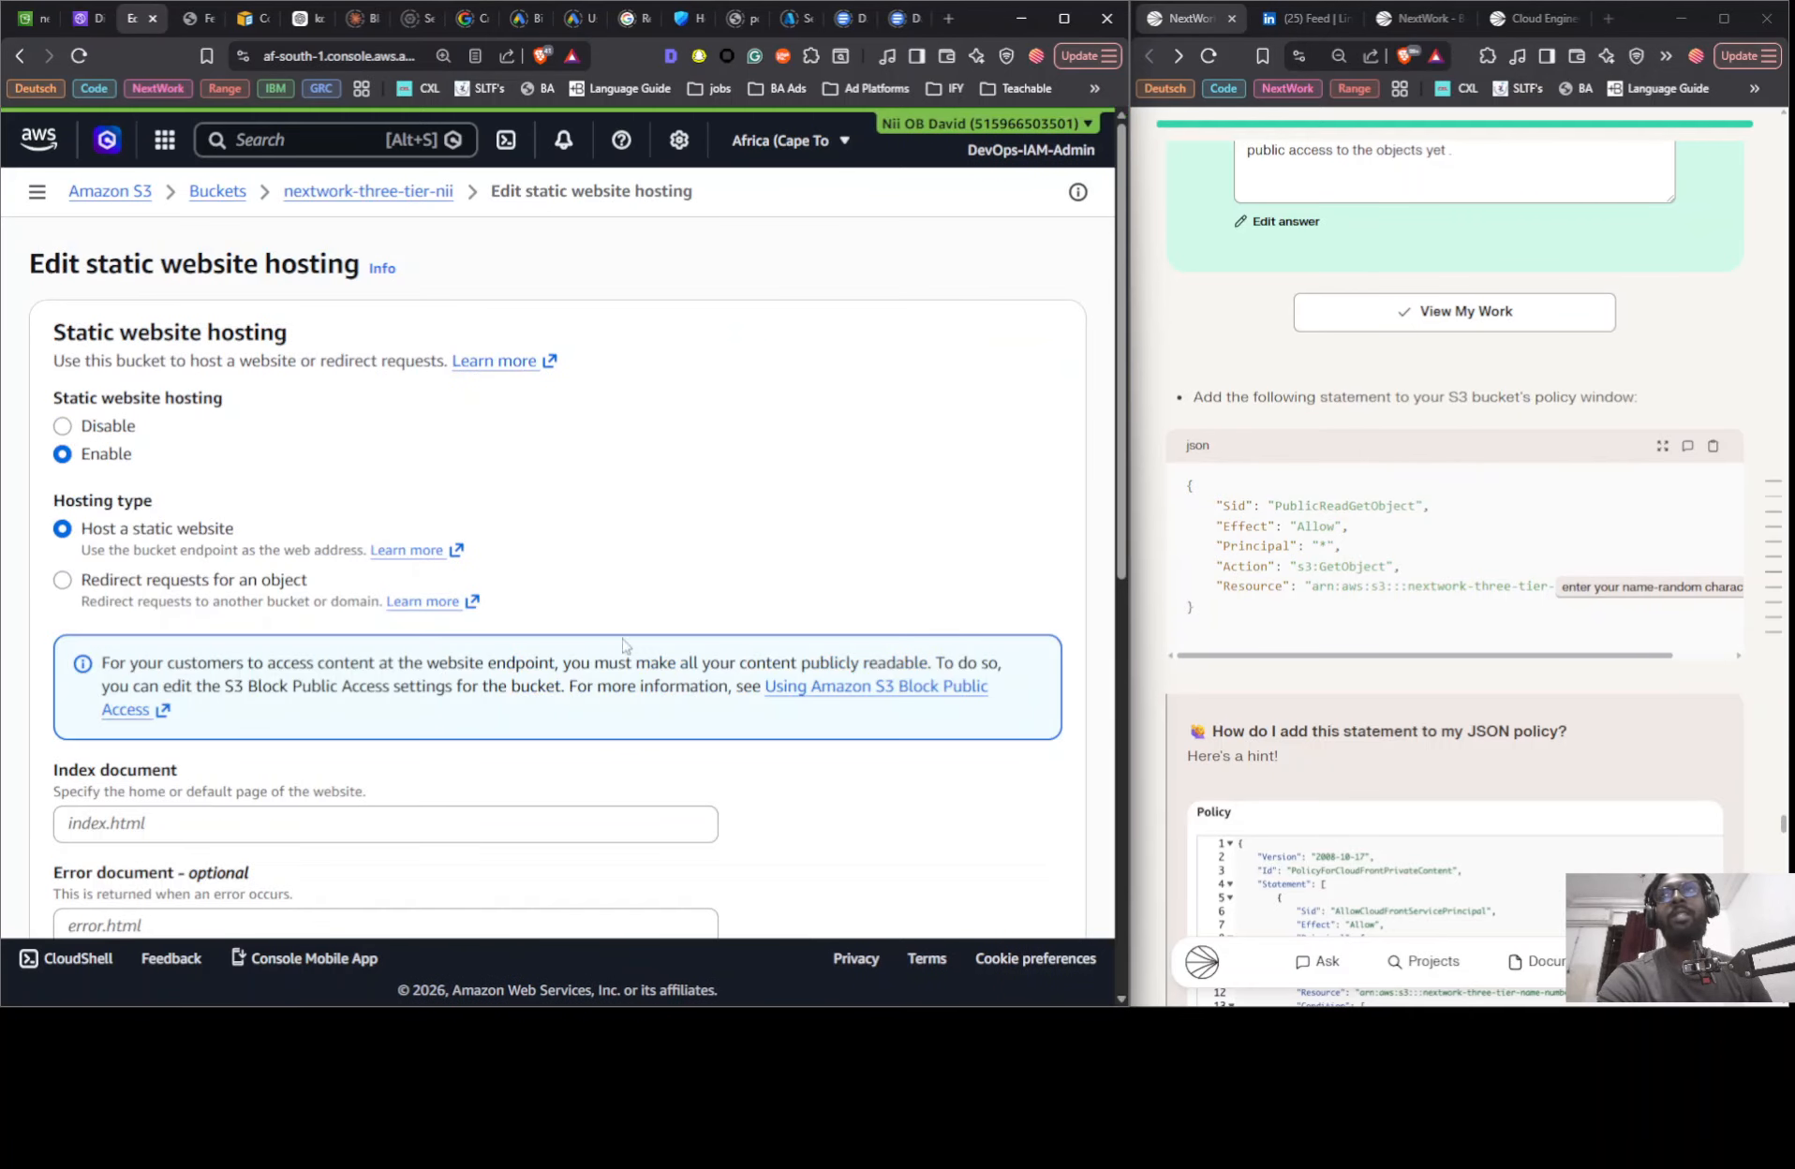
- Set the index document to index.html and save the static website hosting settings
{"action": "scroll", "coordinate": [593, 599], "scroll_direction": "down", "scroll_amount": 4}
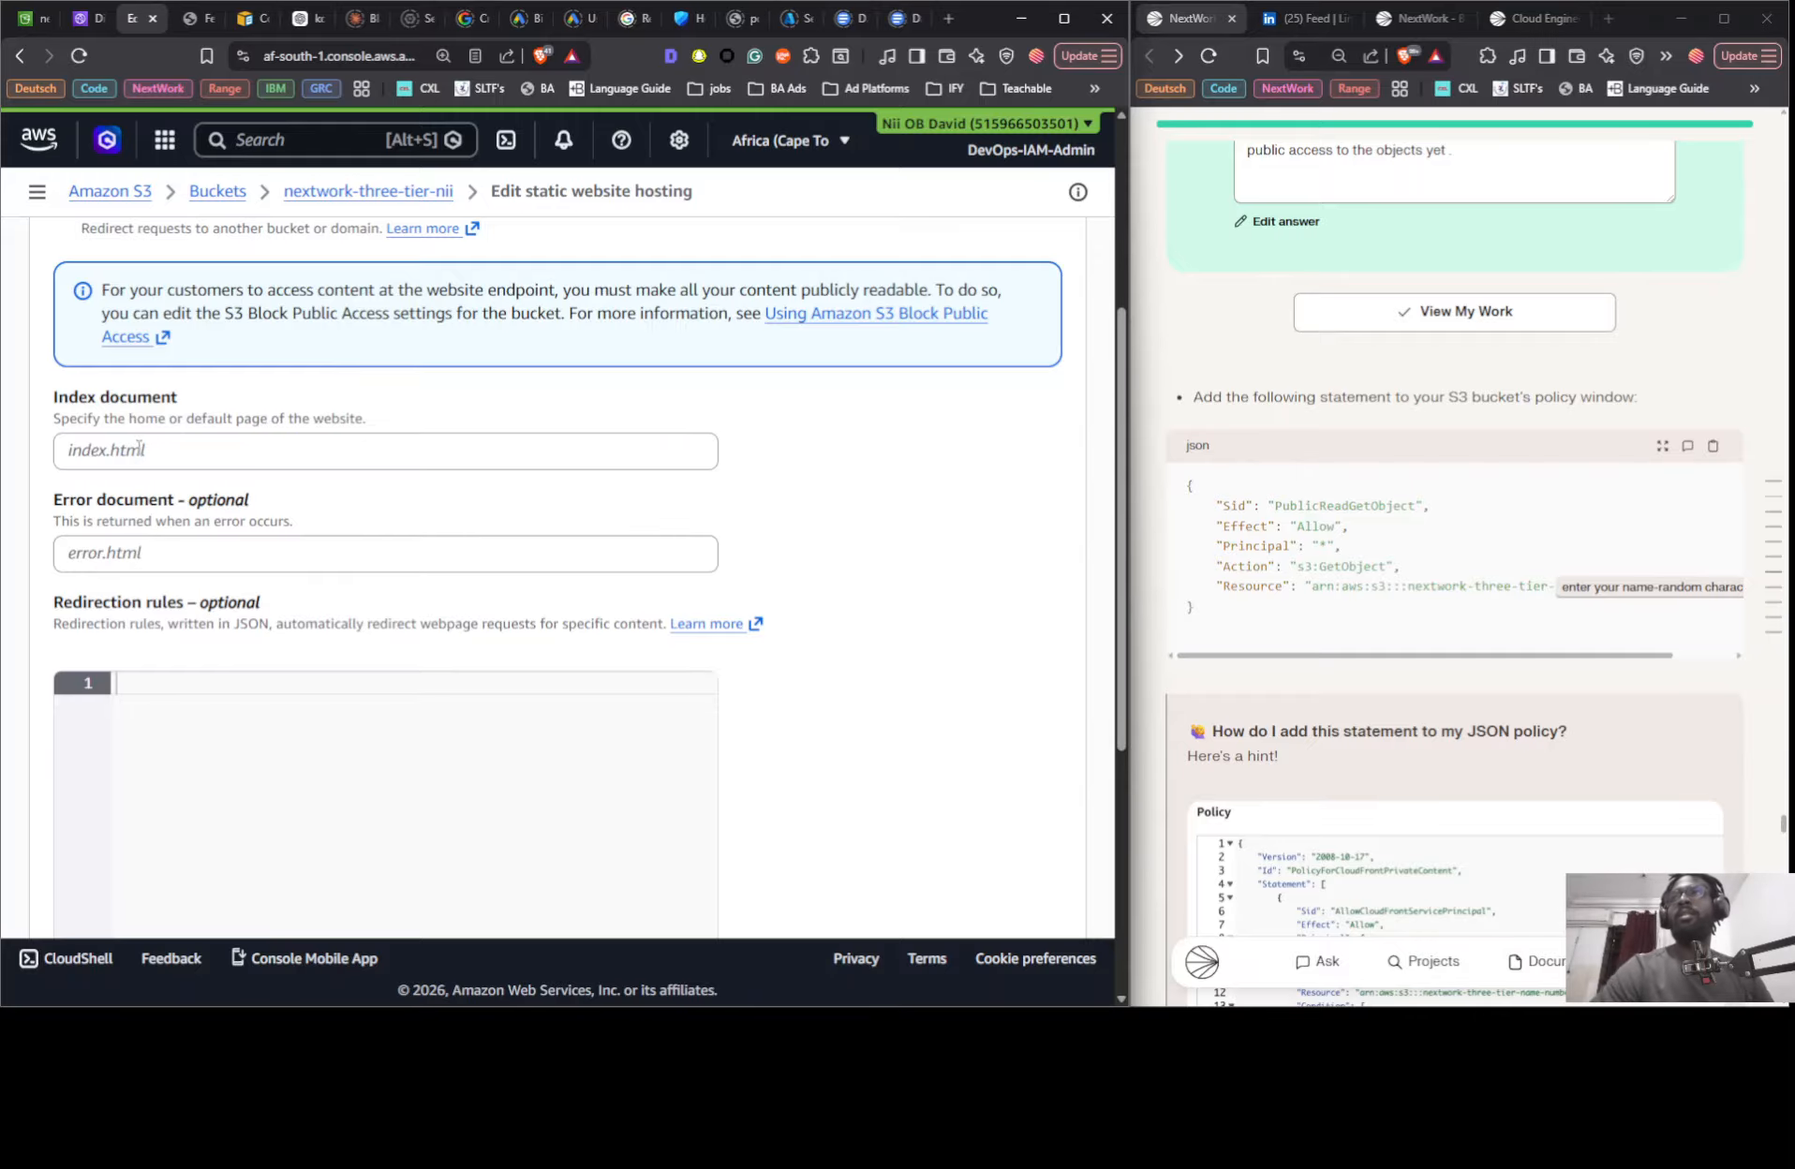
{"action": "scroll", "coordinate": [505, 461], "scroll_direction": "down", "scroll_amount": 4}
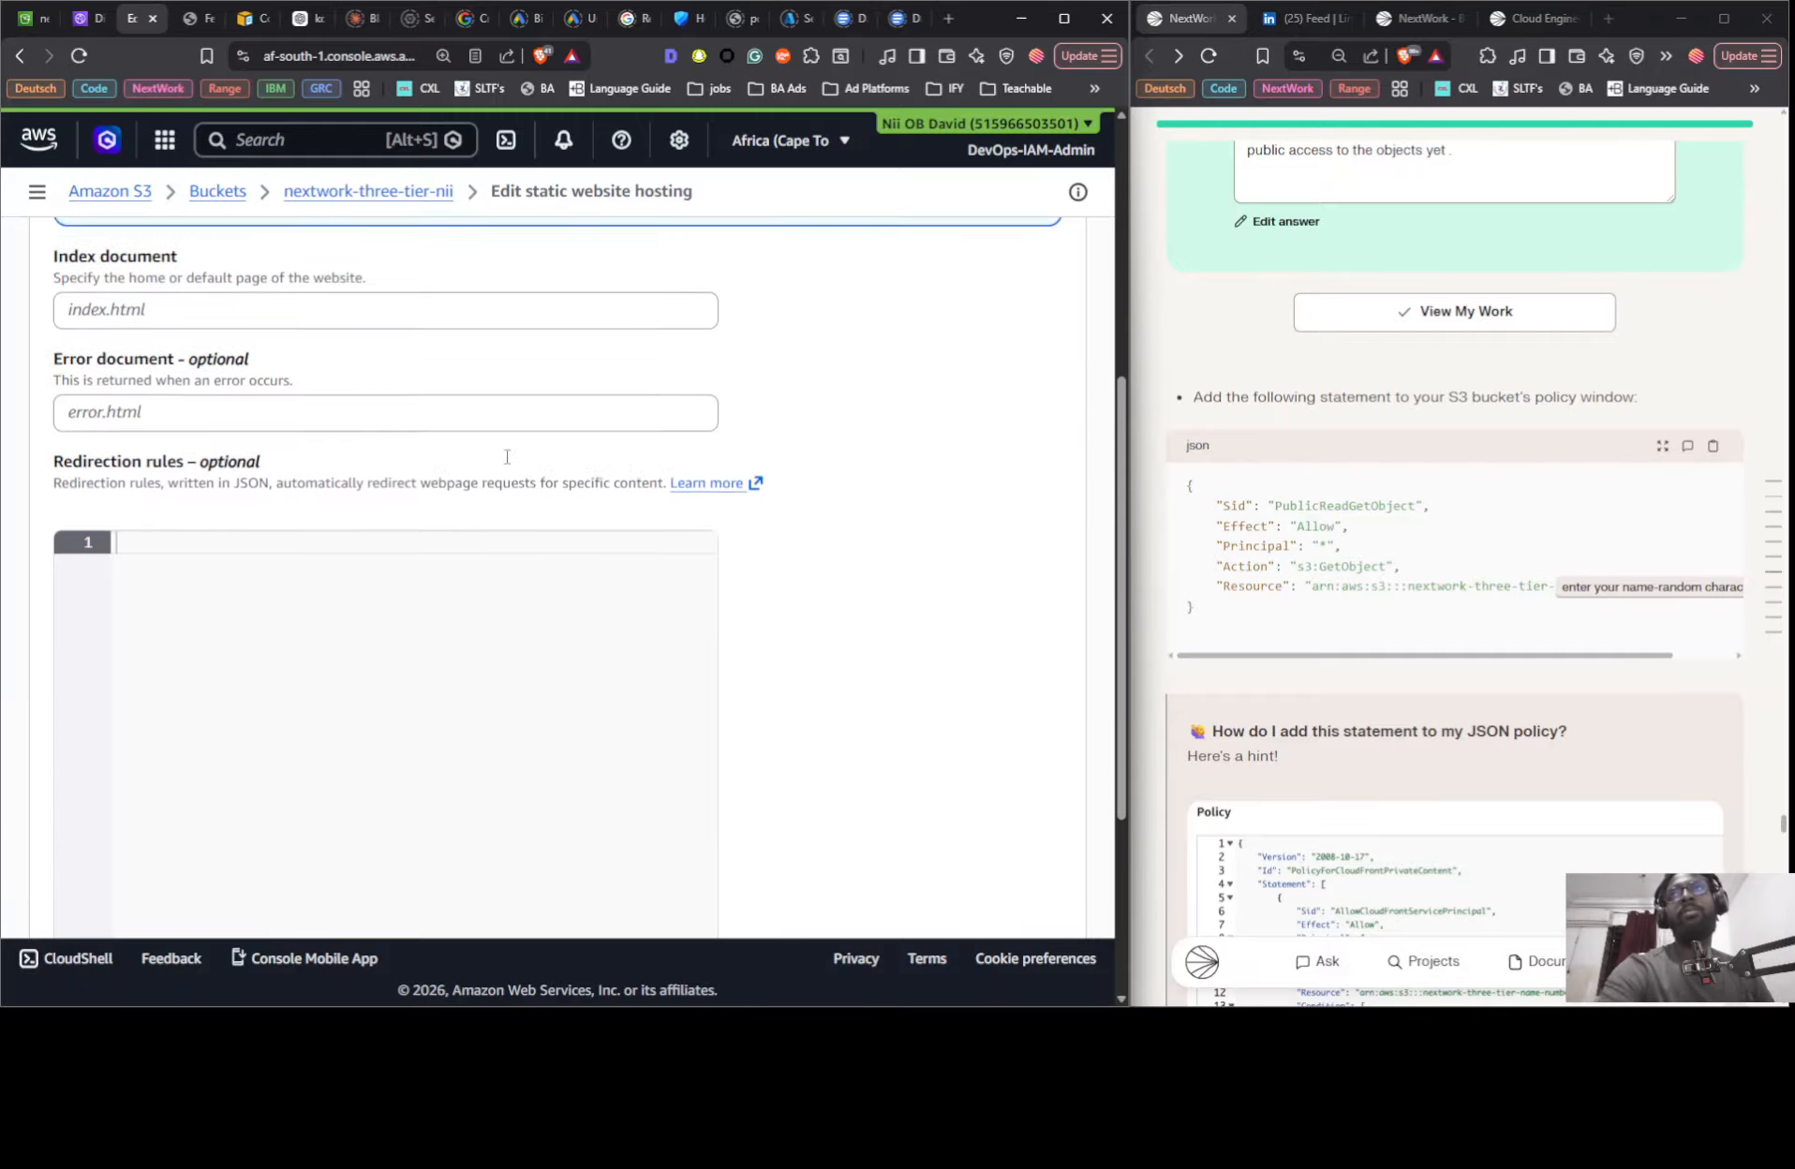
{"action": "scroll", "coordinate": [246, 506], "scroll_direction": "up", "scroll_amount": 5}
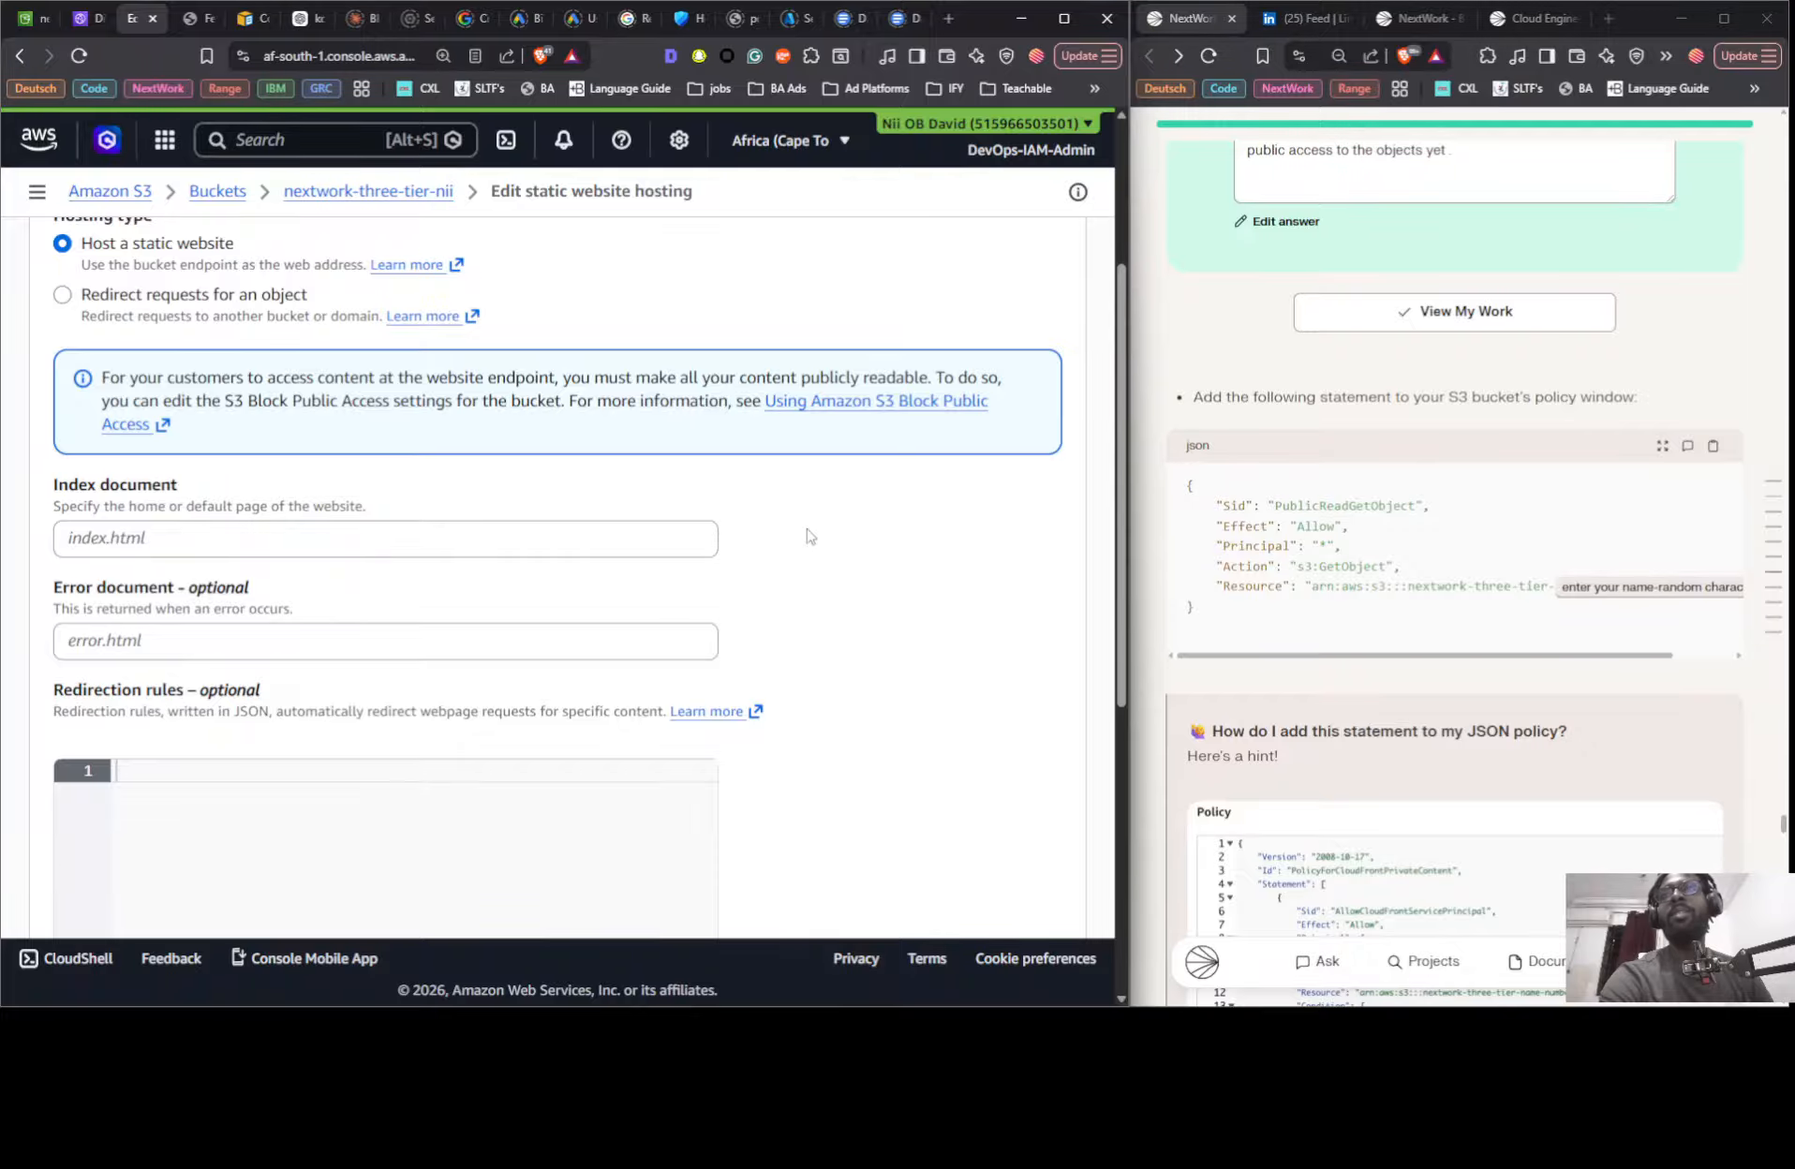
{"action": "scroll", "coordinate": [806, 534], "scroll_direction": "down", "scroll_amount": 6}
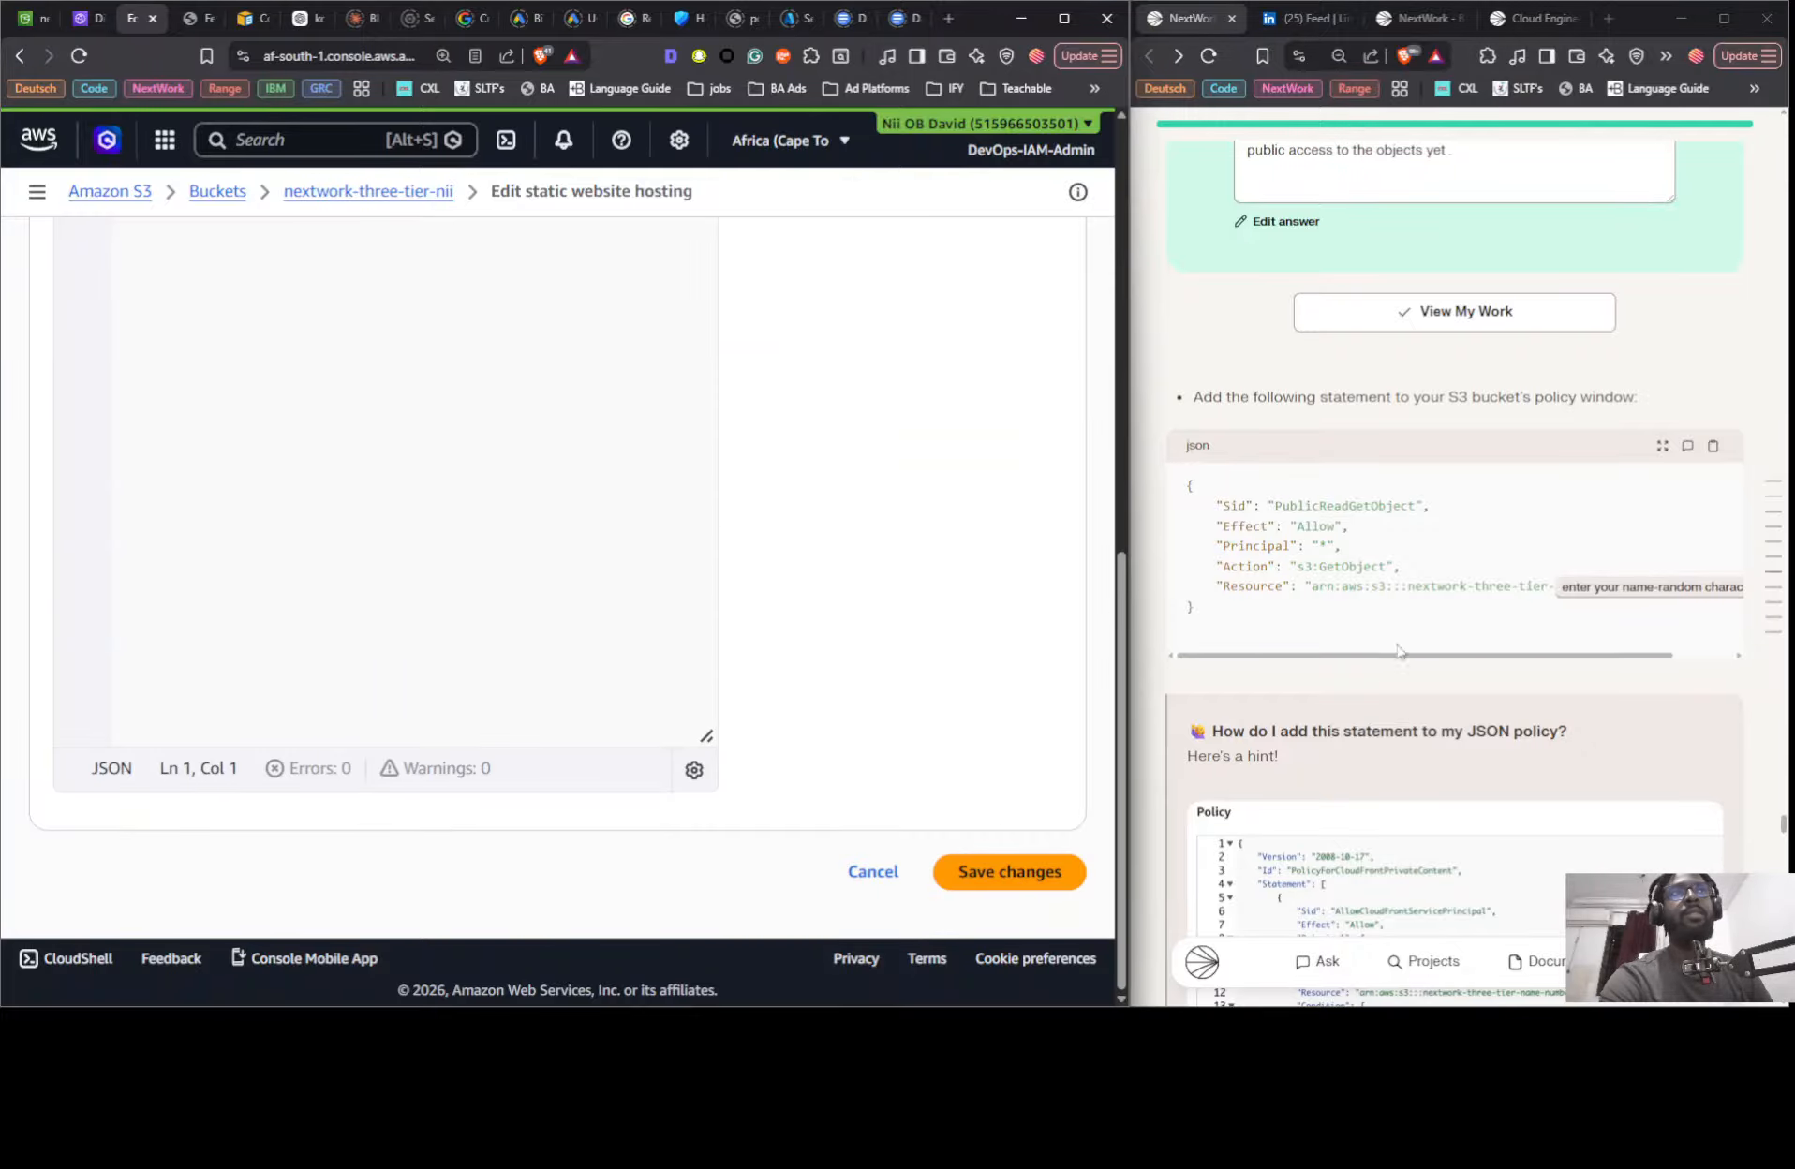
{"action": "left_click", "coordinate": [965, 871]}
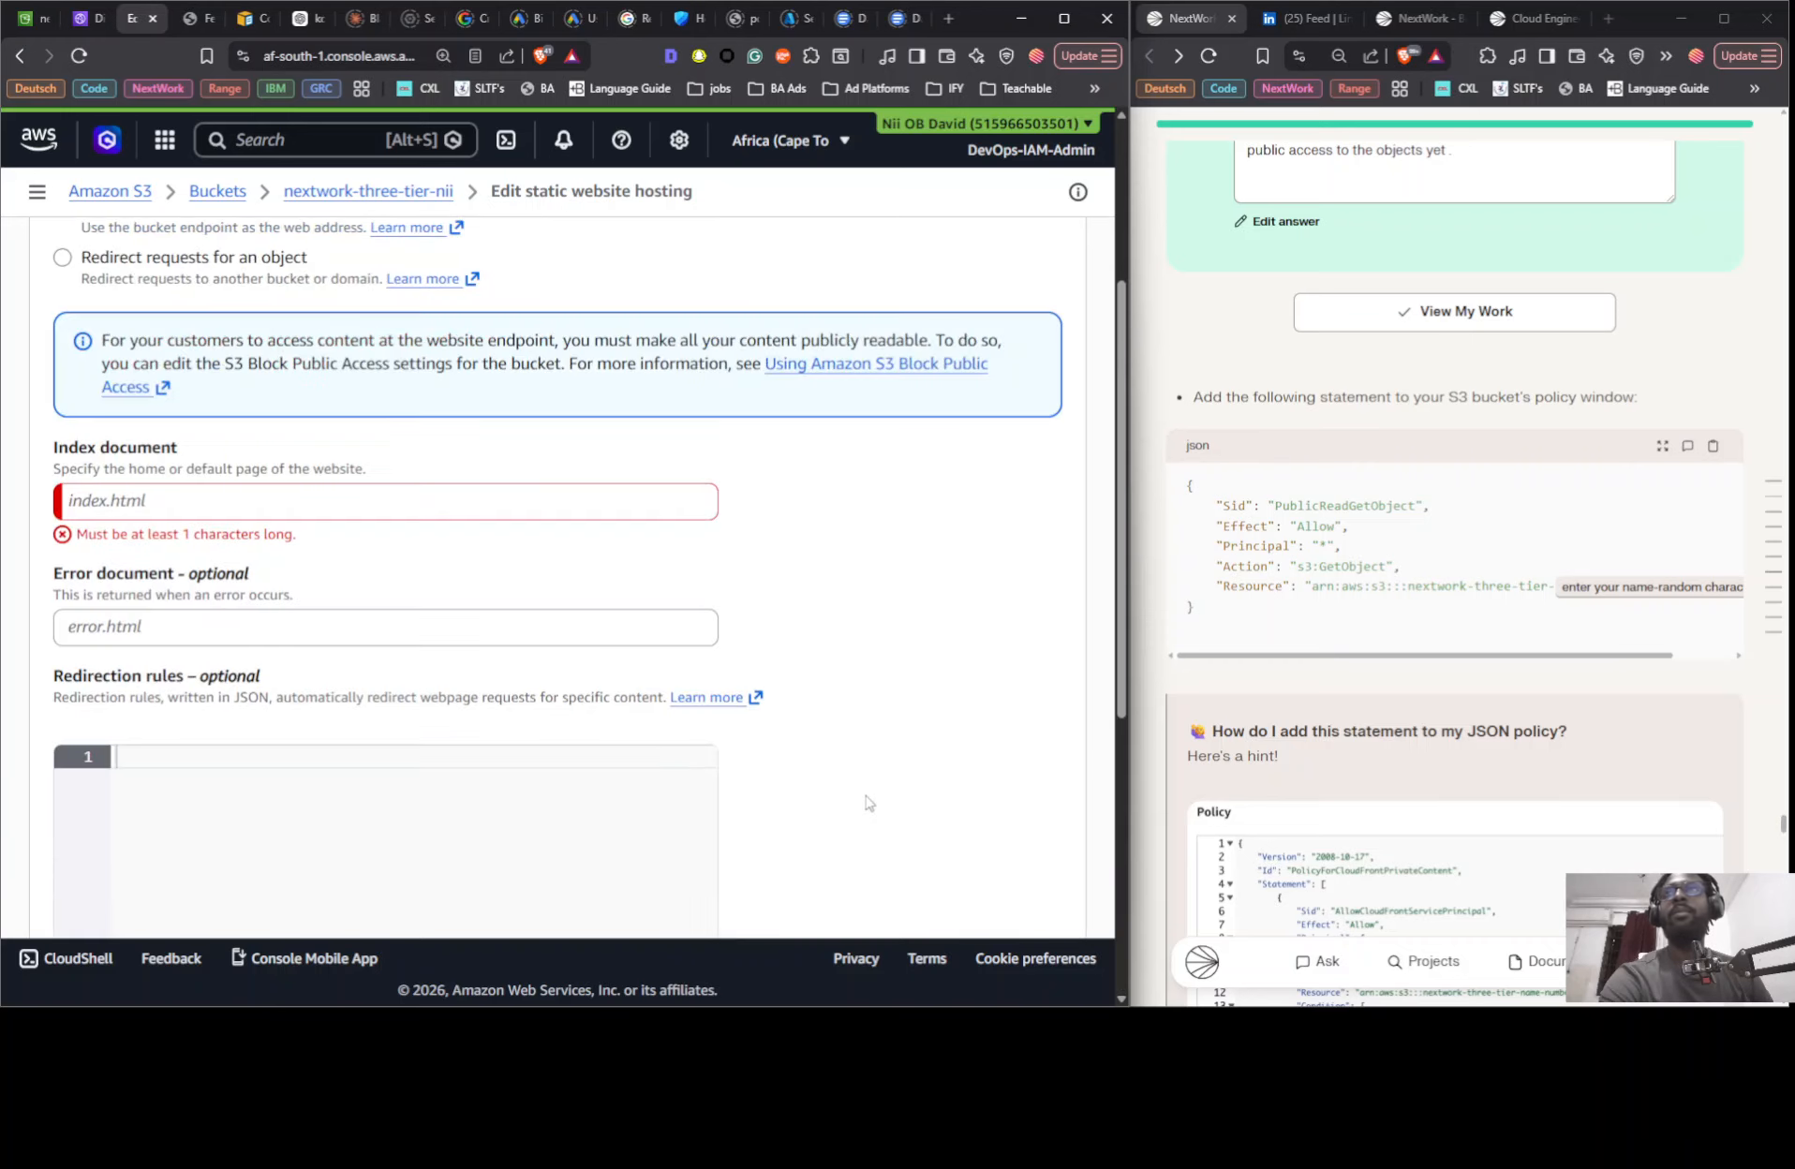
{"action": "left_click", "coordinate": [218, 507]}
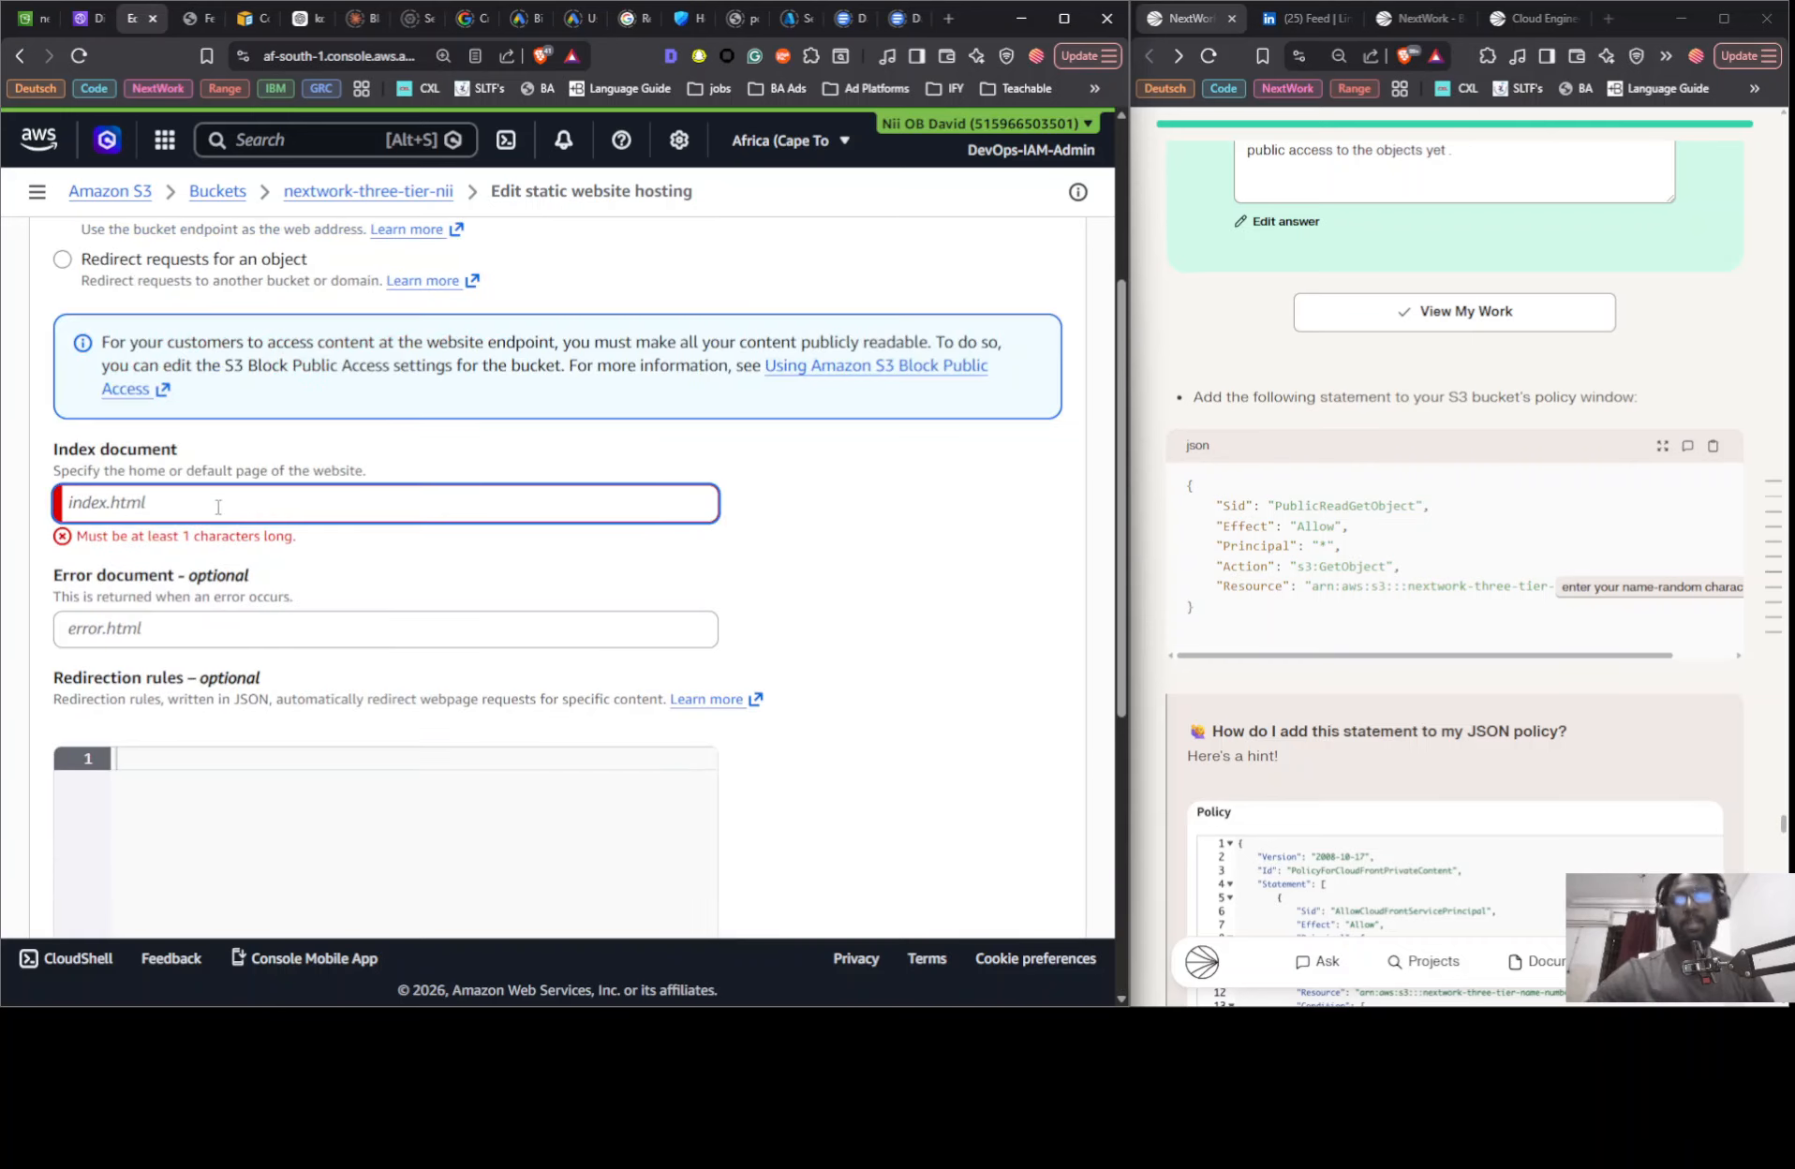
{"action": "type", "text": "index.html"}
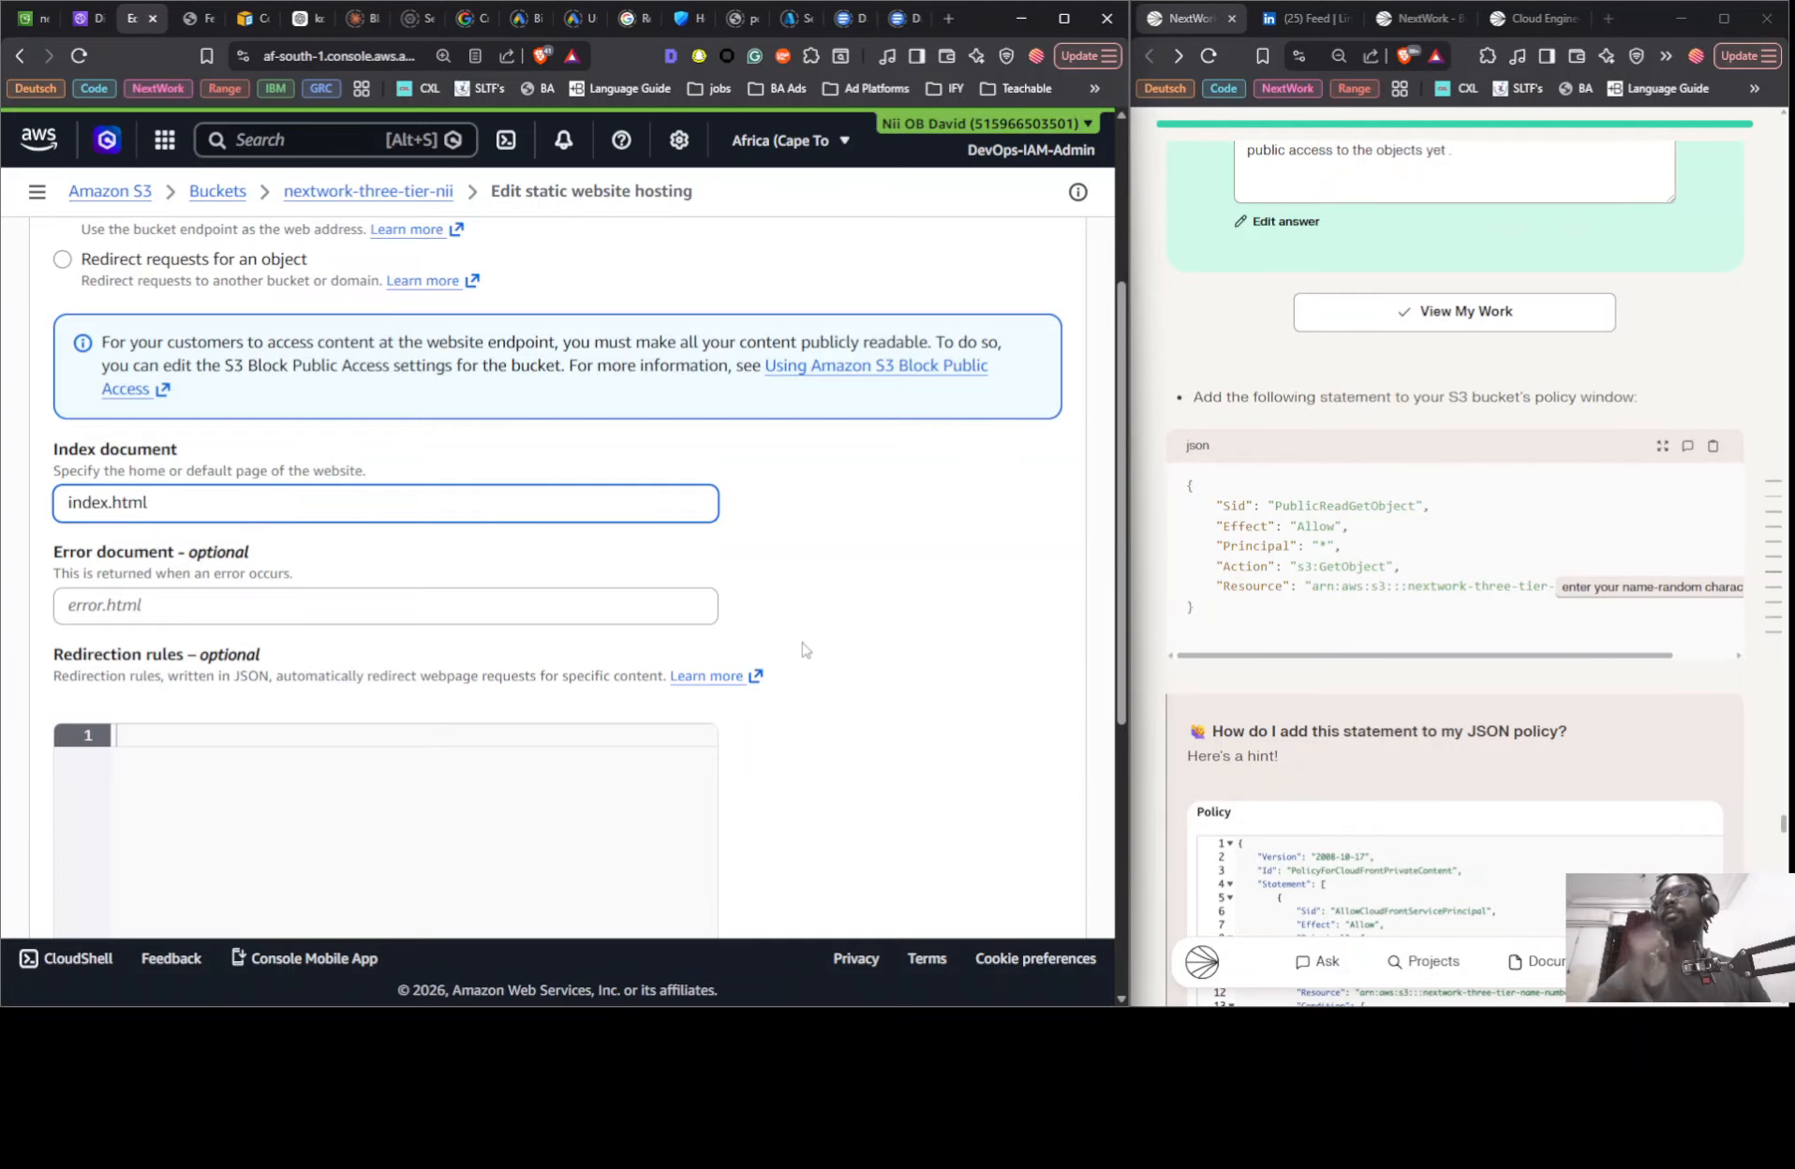
{"action": "scroll", "coordinate": [834, 647], "scroll_direction": "down", "scroll_amount": 5}
{"action": "left_click", "coordinate": [961, 876]}
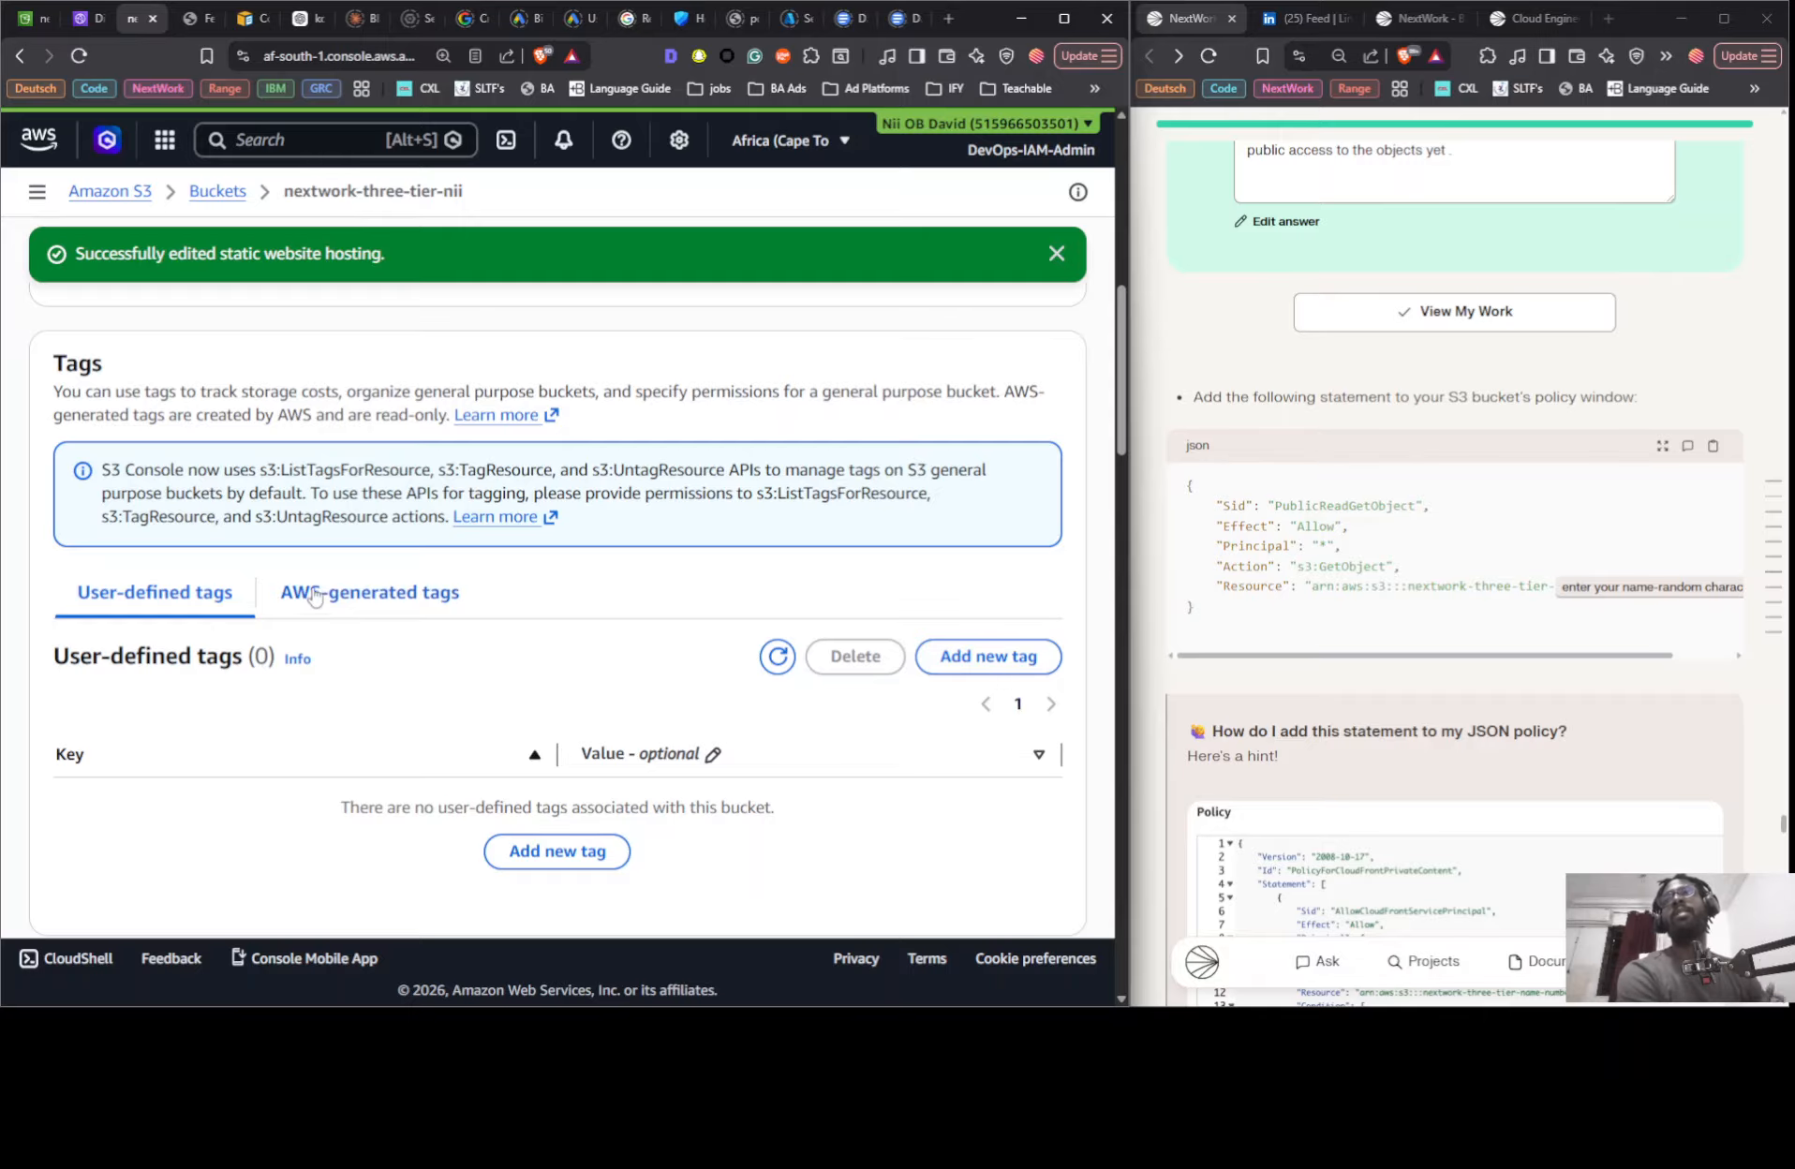
- Open the bucket website endpoint listed under Static website hosting to test the S3-hosted site
{"action": "scroll", "coordinate": [314, 595], "scroll_direction": "up", "scroll_amount": 9}
{"action": "scroll", "coordinate": [328, 586], "scroll_direction": "down", "scroll_amount": 5}
{"action": "scroll", "coordinate": [325, 563], "scroll_direction": "down", "scroll_amount": 20}
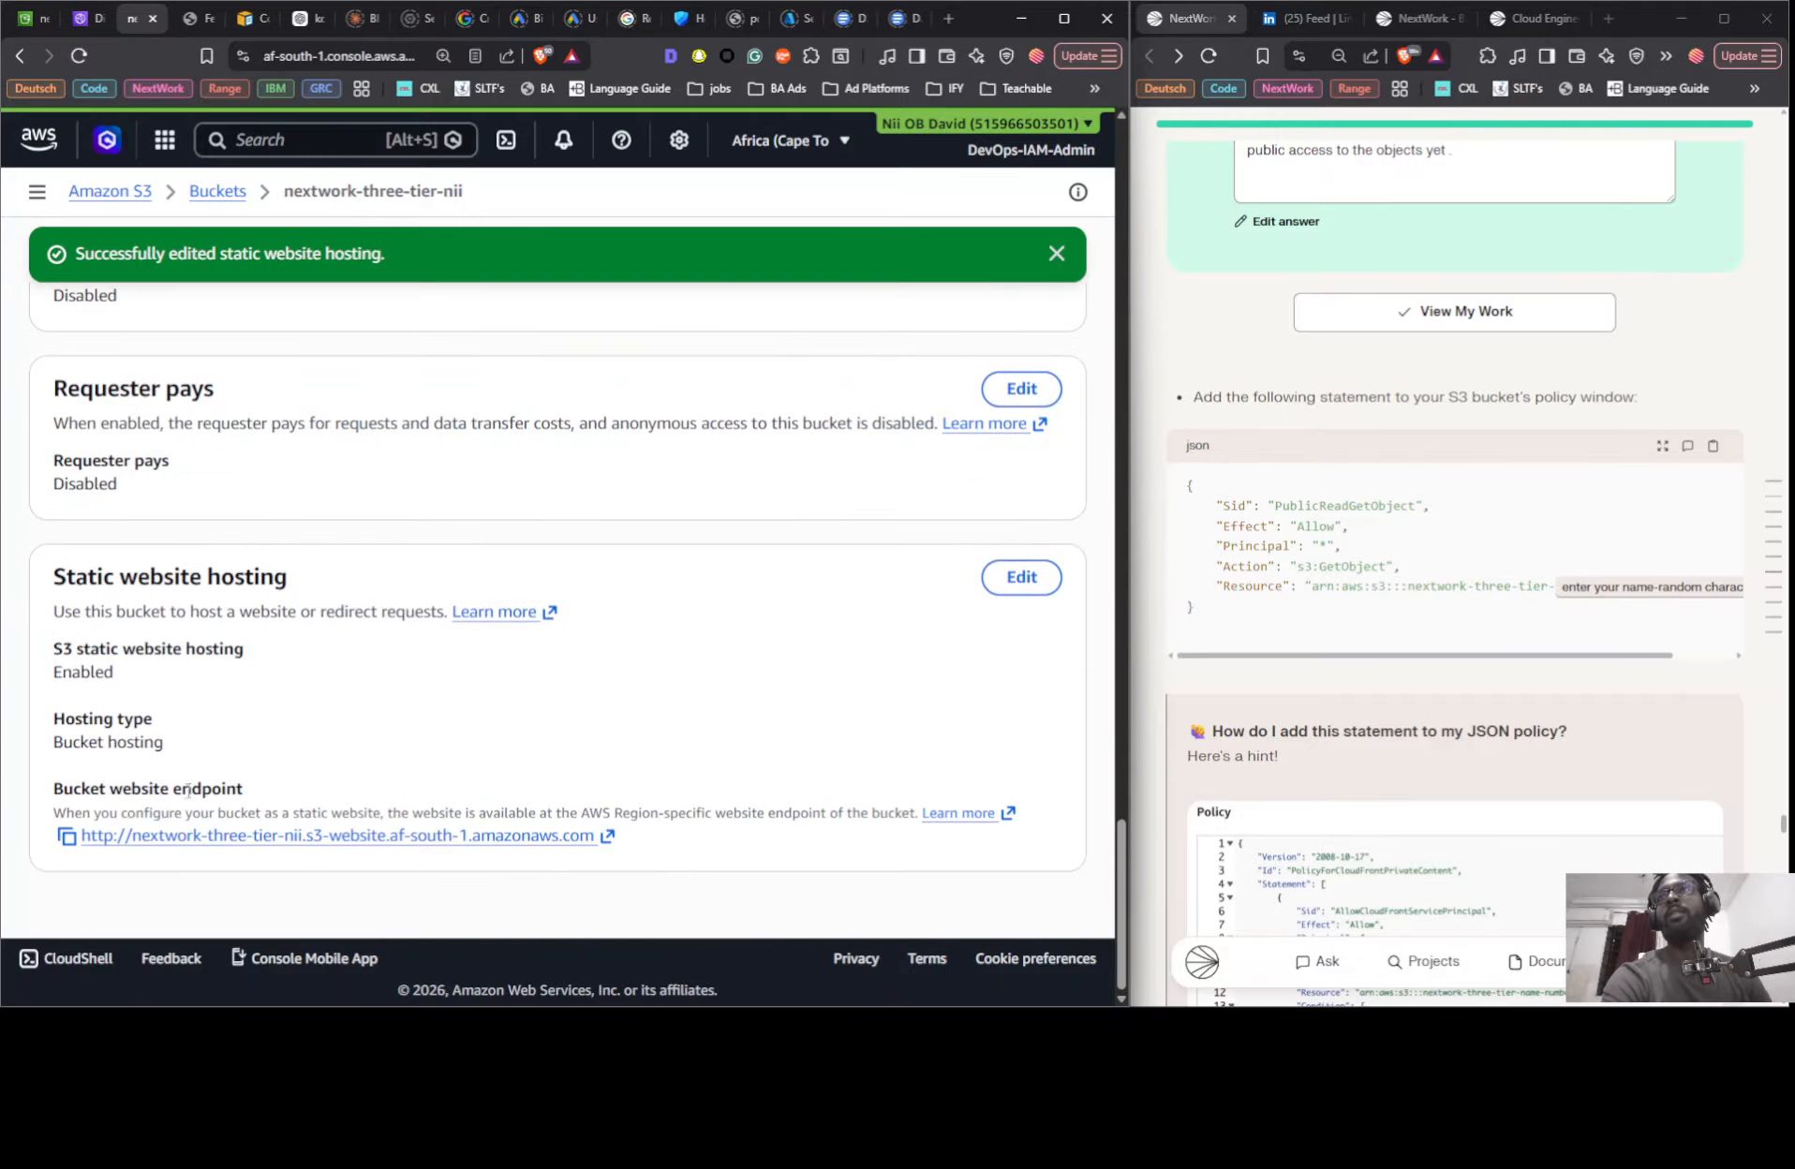
{"action": "left_click", "coordinate": [176, 847]}
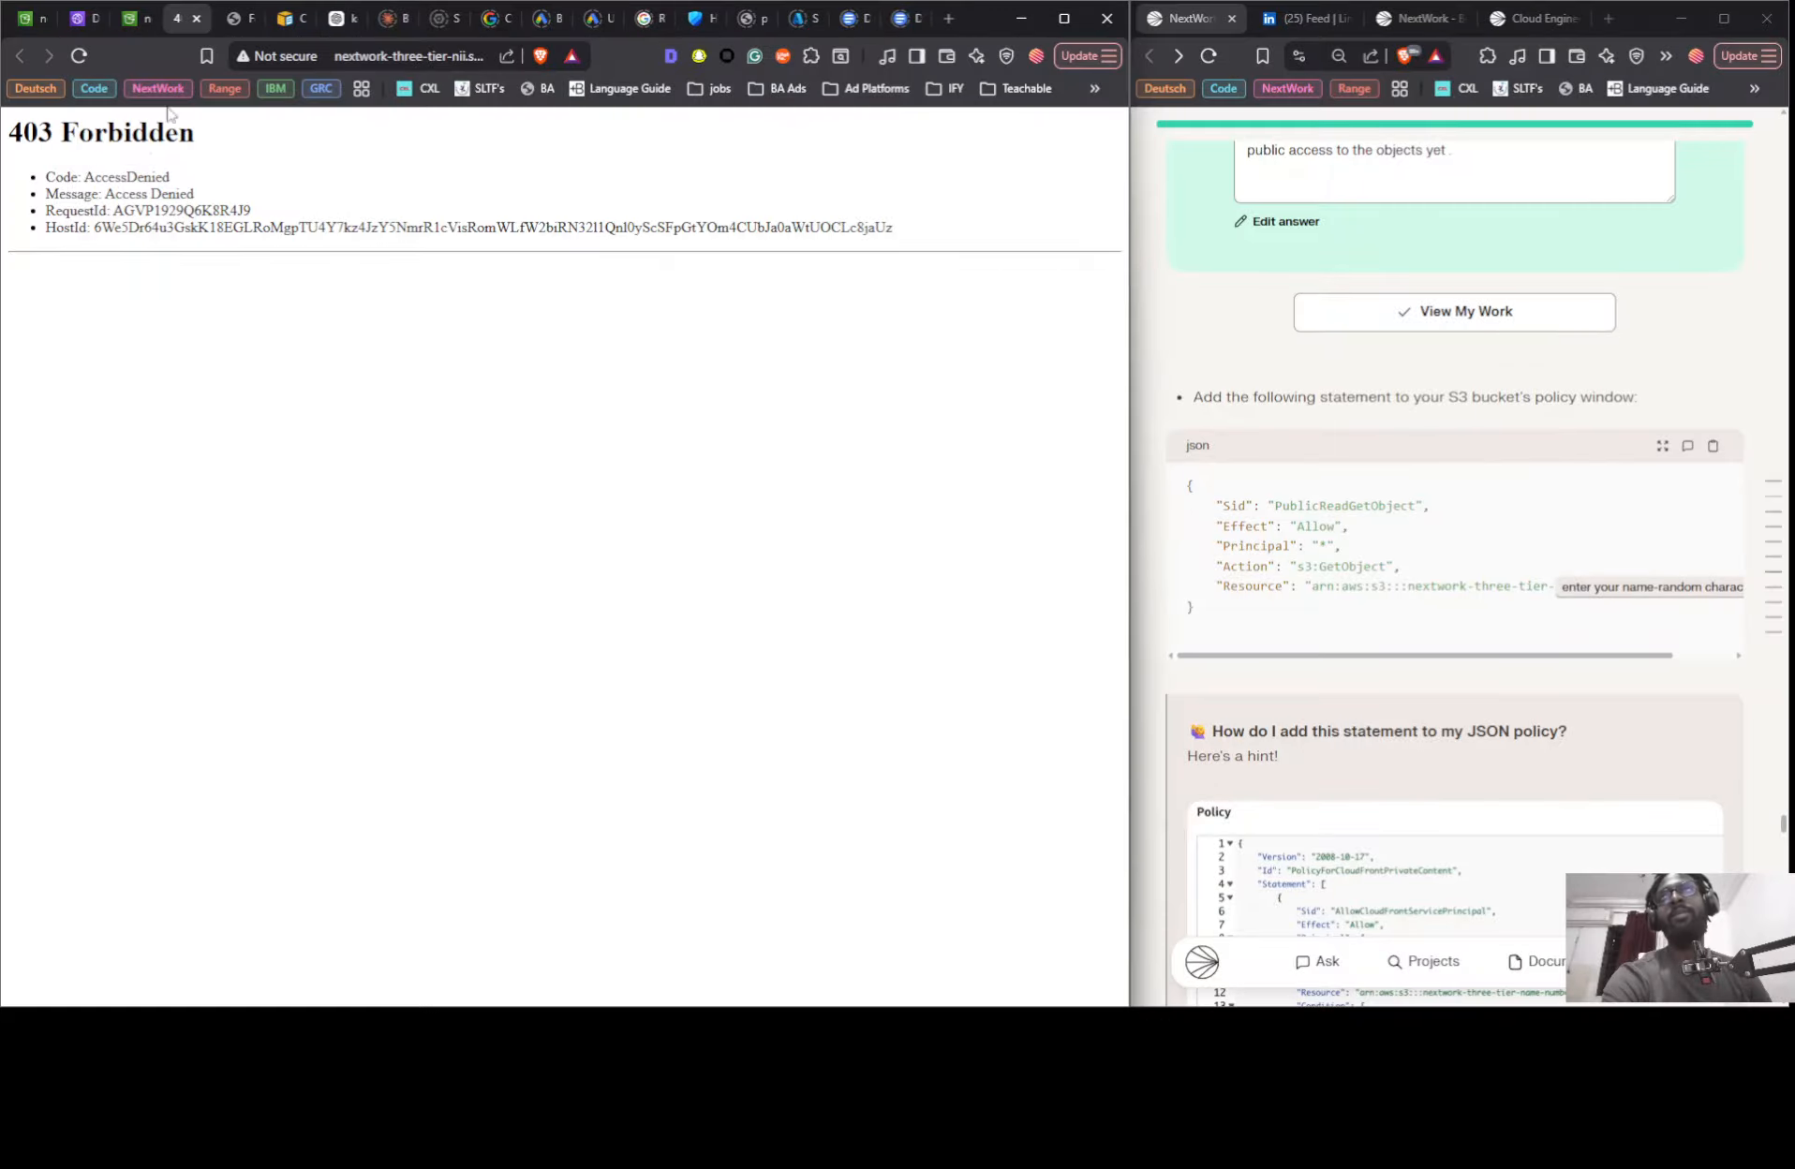
- Turn off Block all public access in the permissions of the nextwork-three-tier-nii bucket and submit the change
{"action": "left_click", "coordinate": [127, 20]}
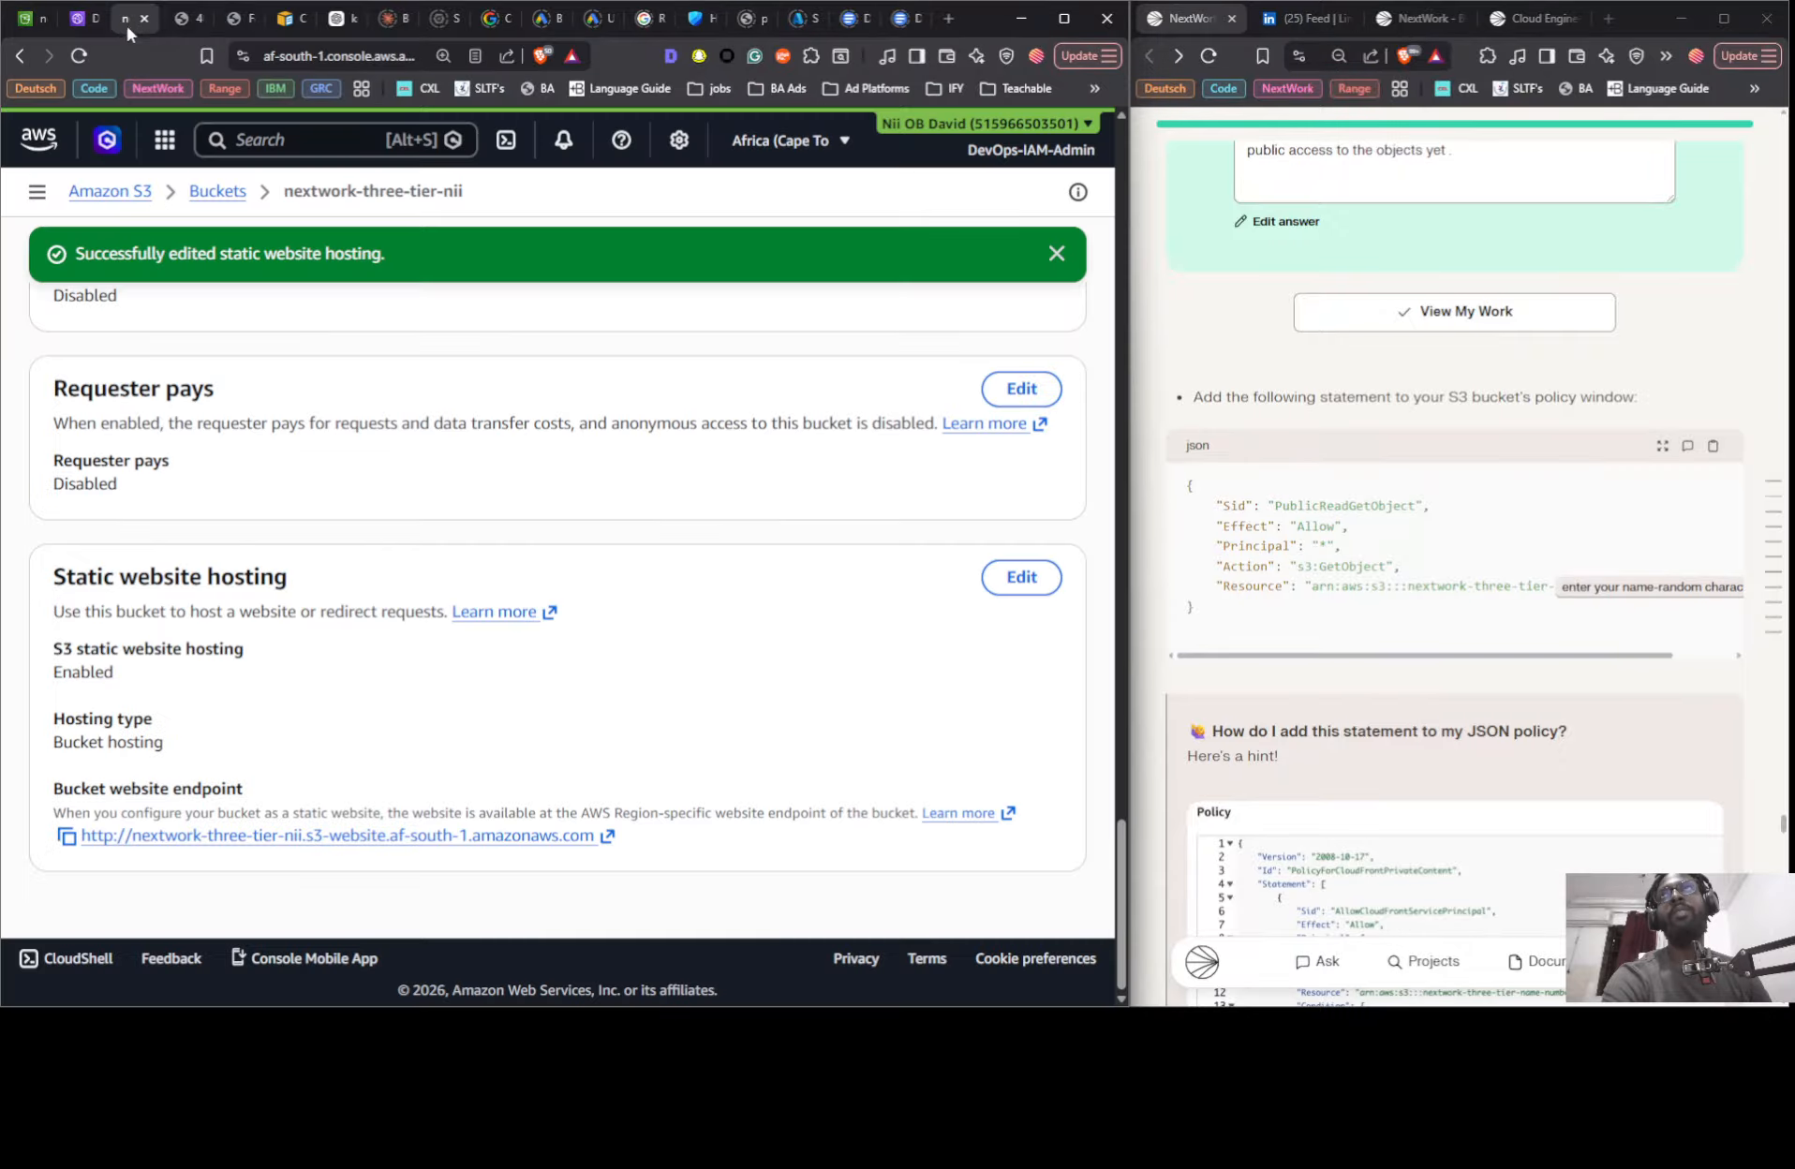
{"action": "scroll", "coordinate": [562, 580], "scroll_direction": "up", "scroll_amount": 15}
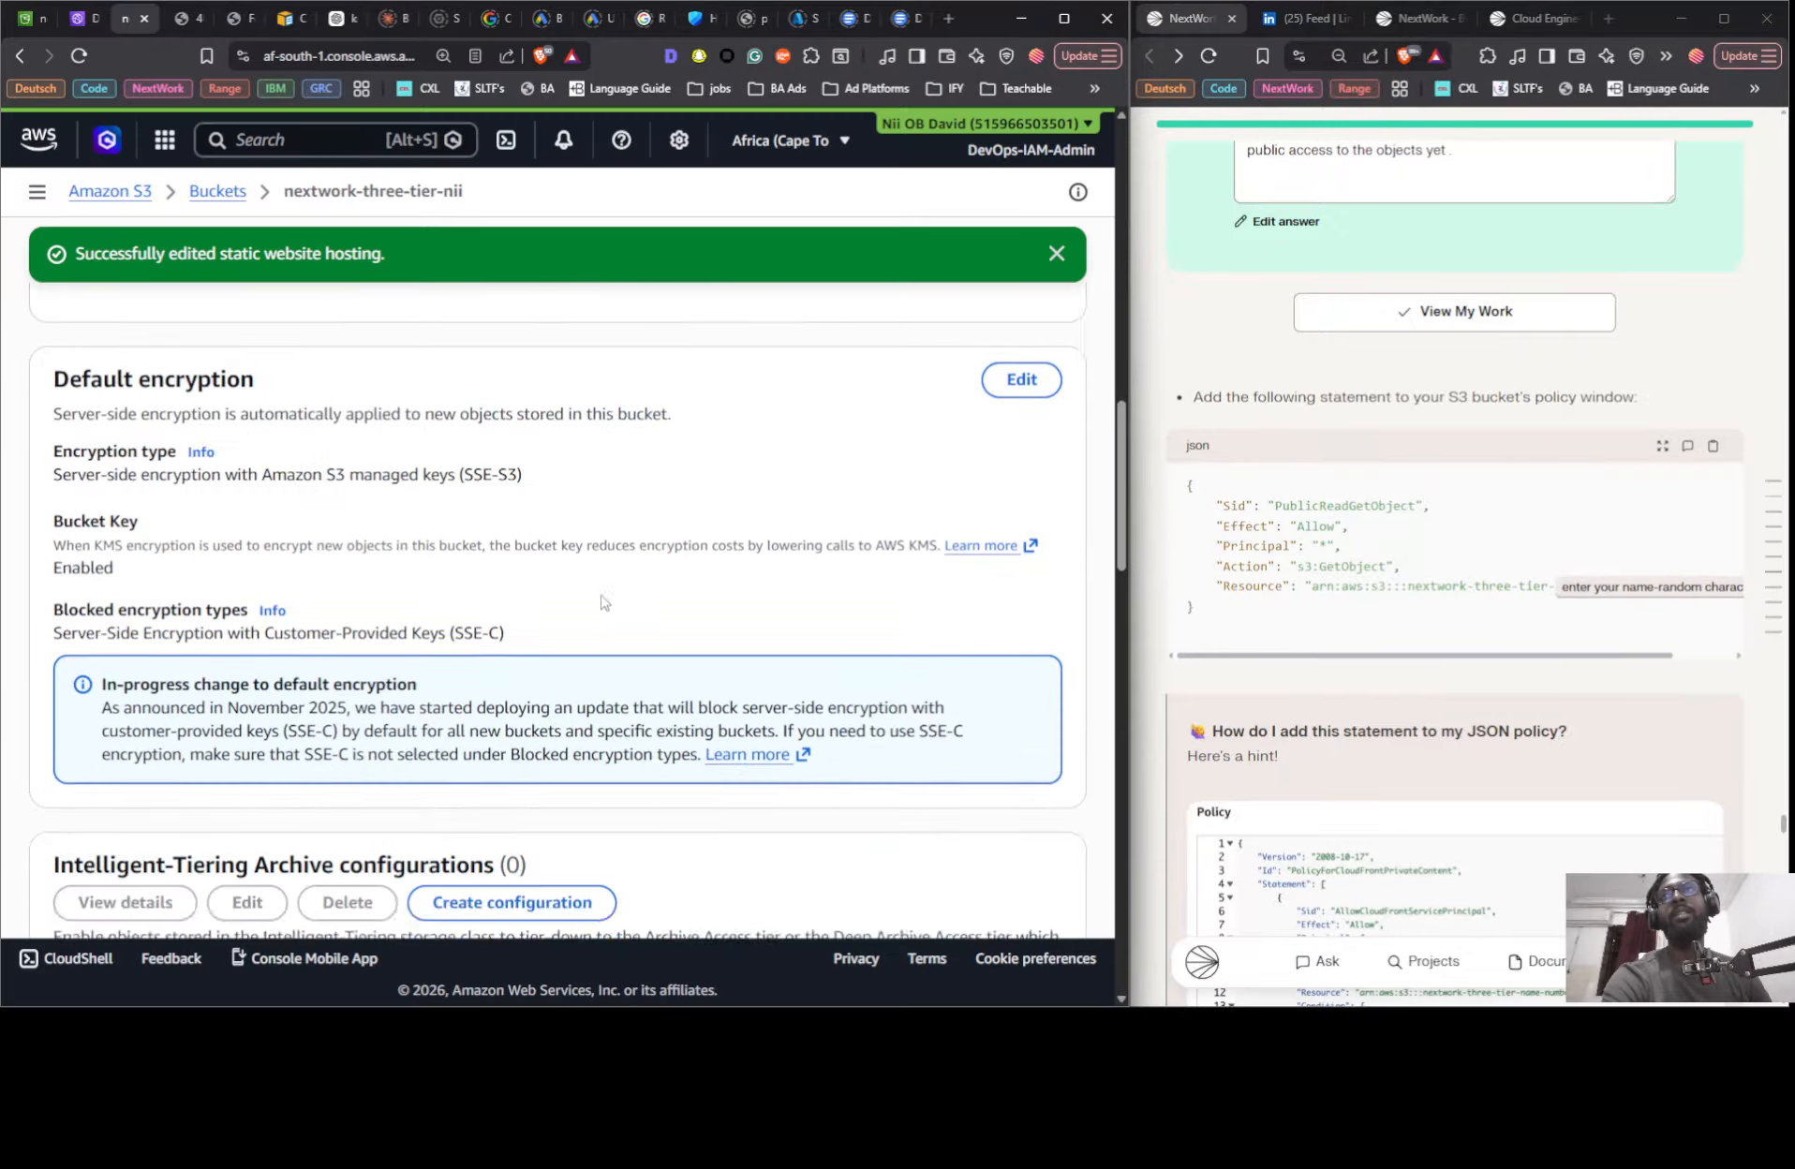
{"action": "scroll", "coordinate": [598, 575], "scroll_direction": "up", "scroll_amount": 10}
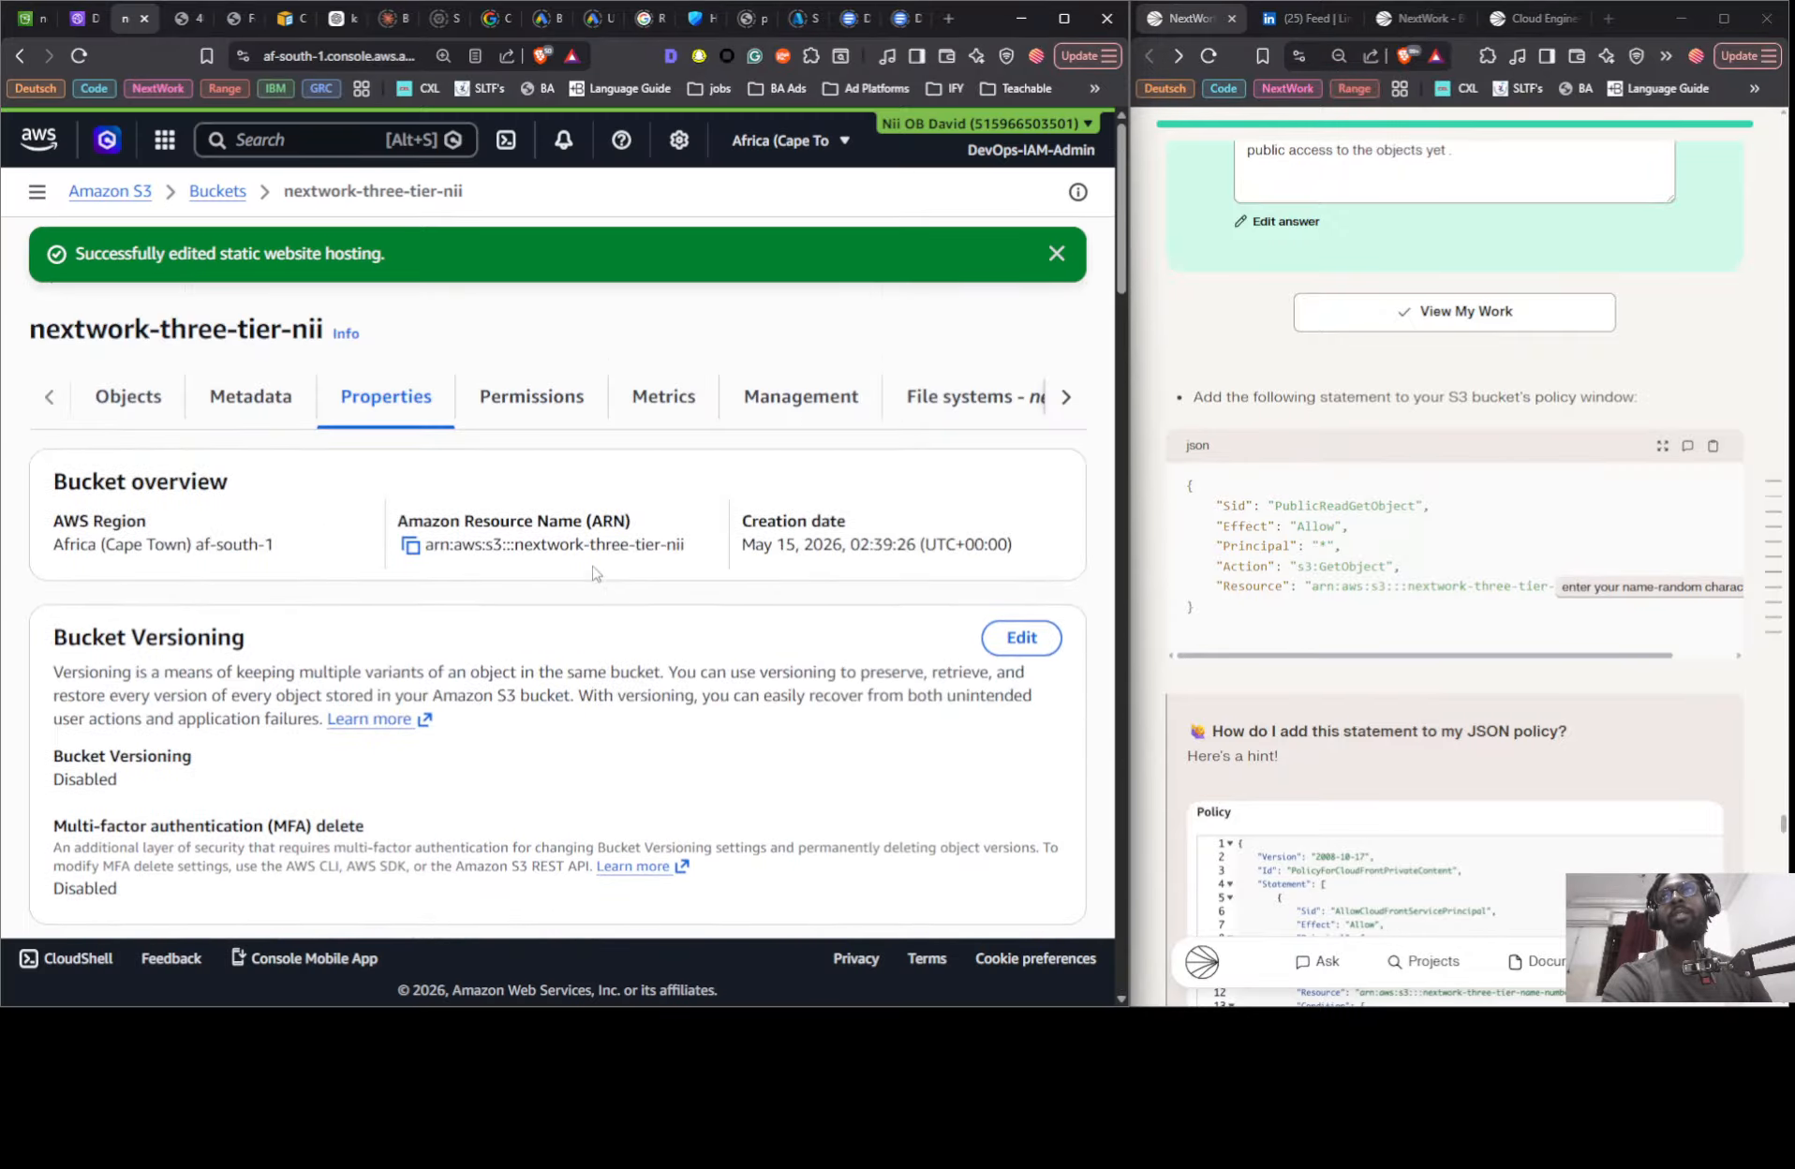
{"action": "left_click", "coordinate": [555, 398]}
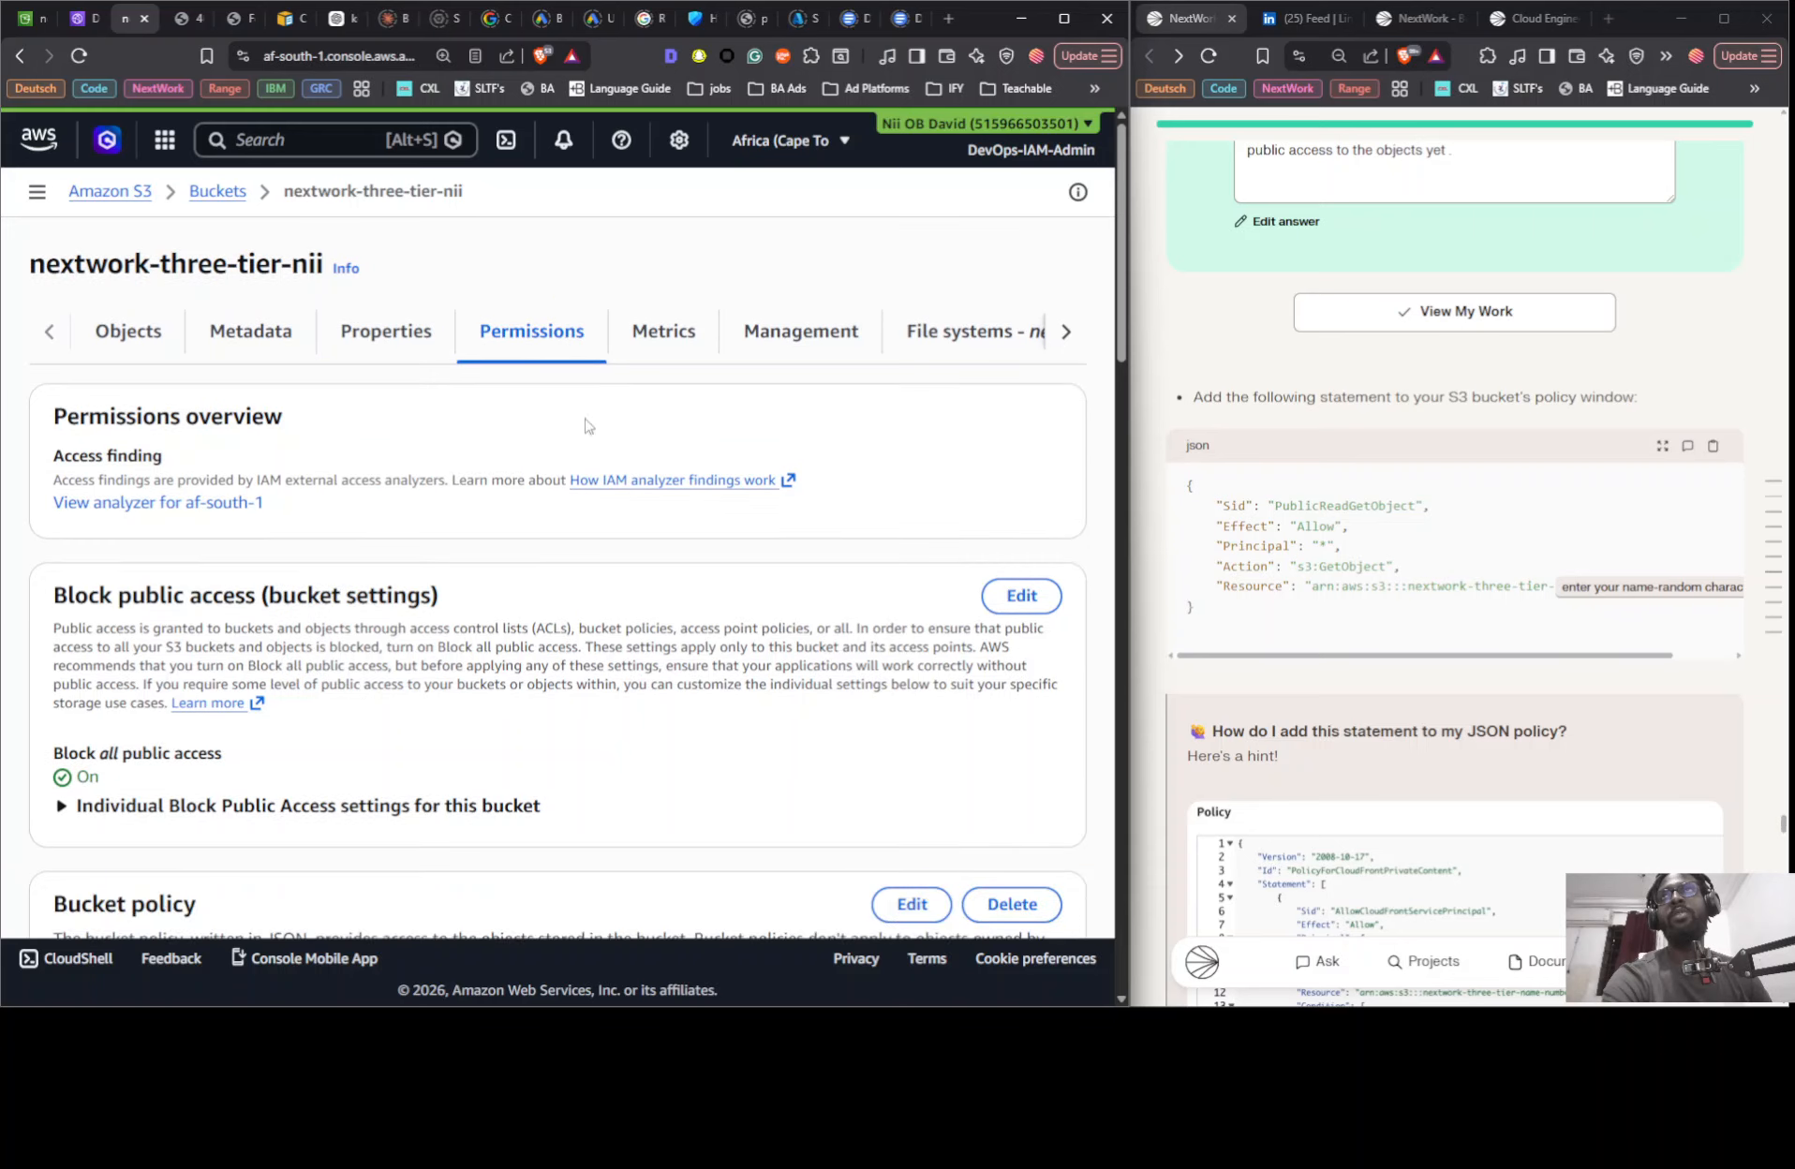
{"action": "scroll", "coordinate": [710, 531], "scroll_direction": "down", "scroll_amount": 4}
{"action": "scroll", "coordinate": [483, 415], "scroll_direction": "up", "scroll_amount": 2}
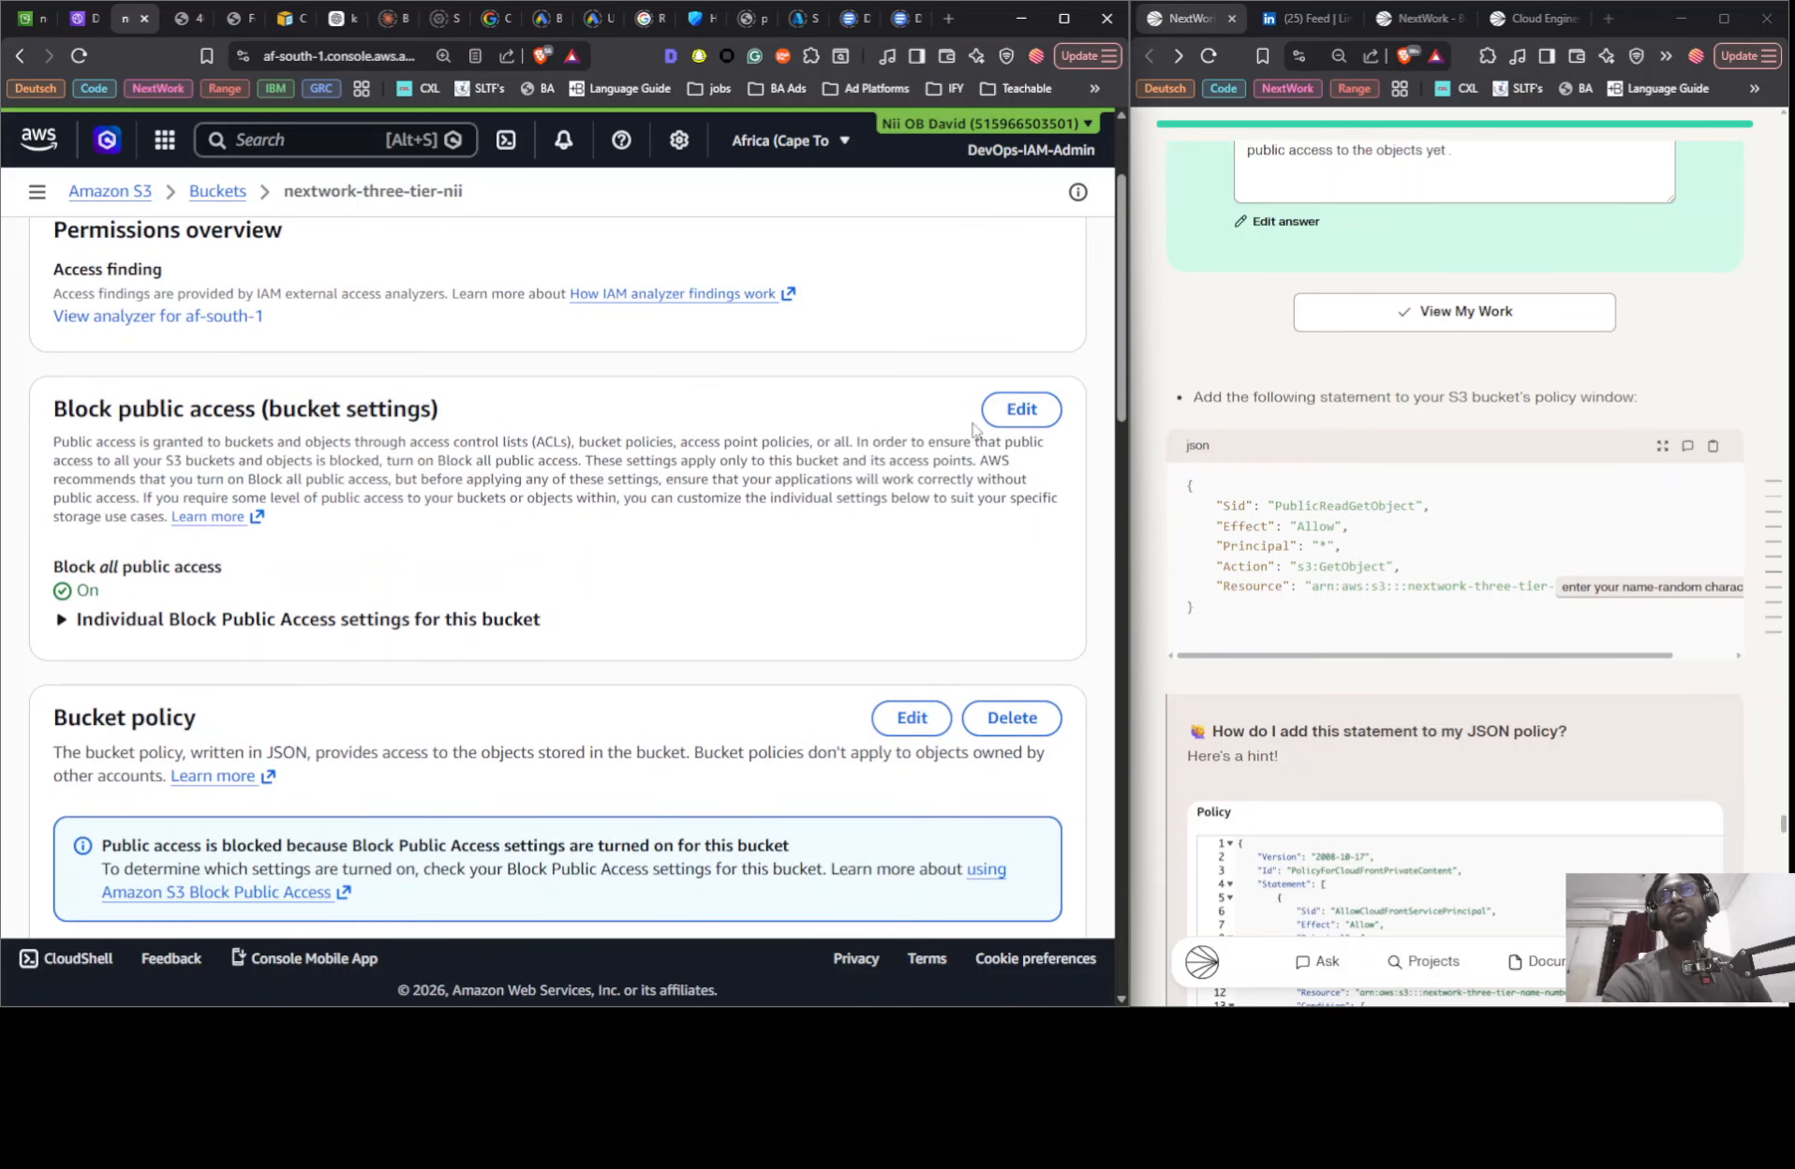
{"action": "scroll", "coordinate": [937, 393], "scroll_direction": "down", "scroll_amount": 5}
{"action": "scroll", "coordinate": [908, 429], "scroll_direction": "up", "scroll_amount": 3}
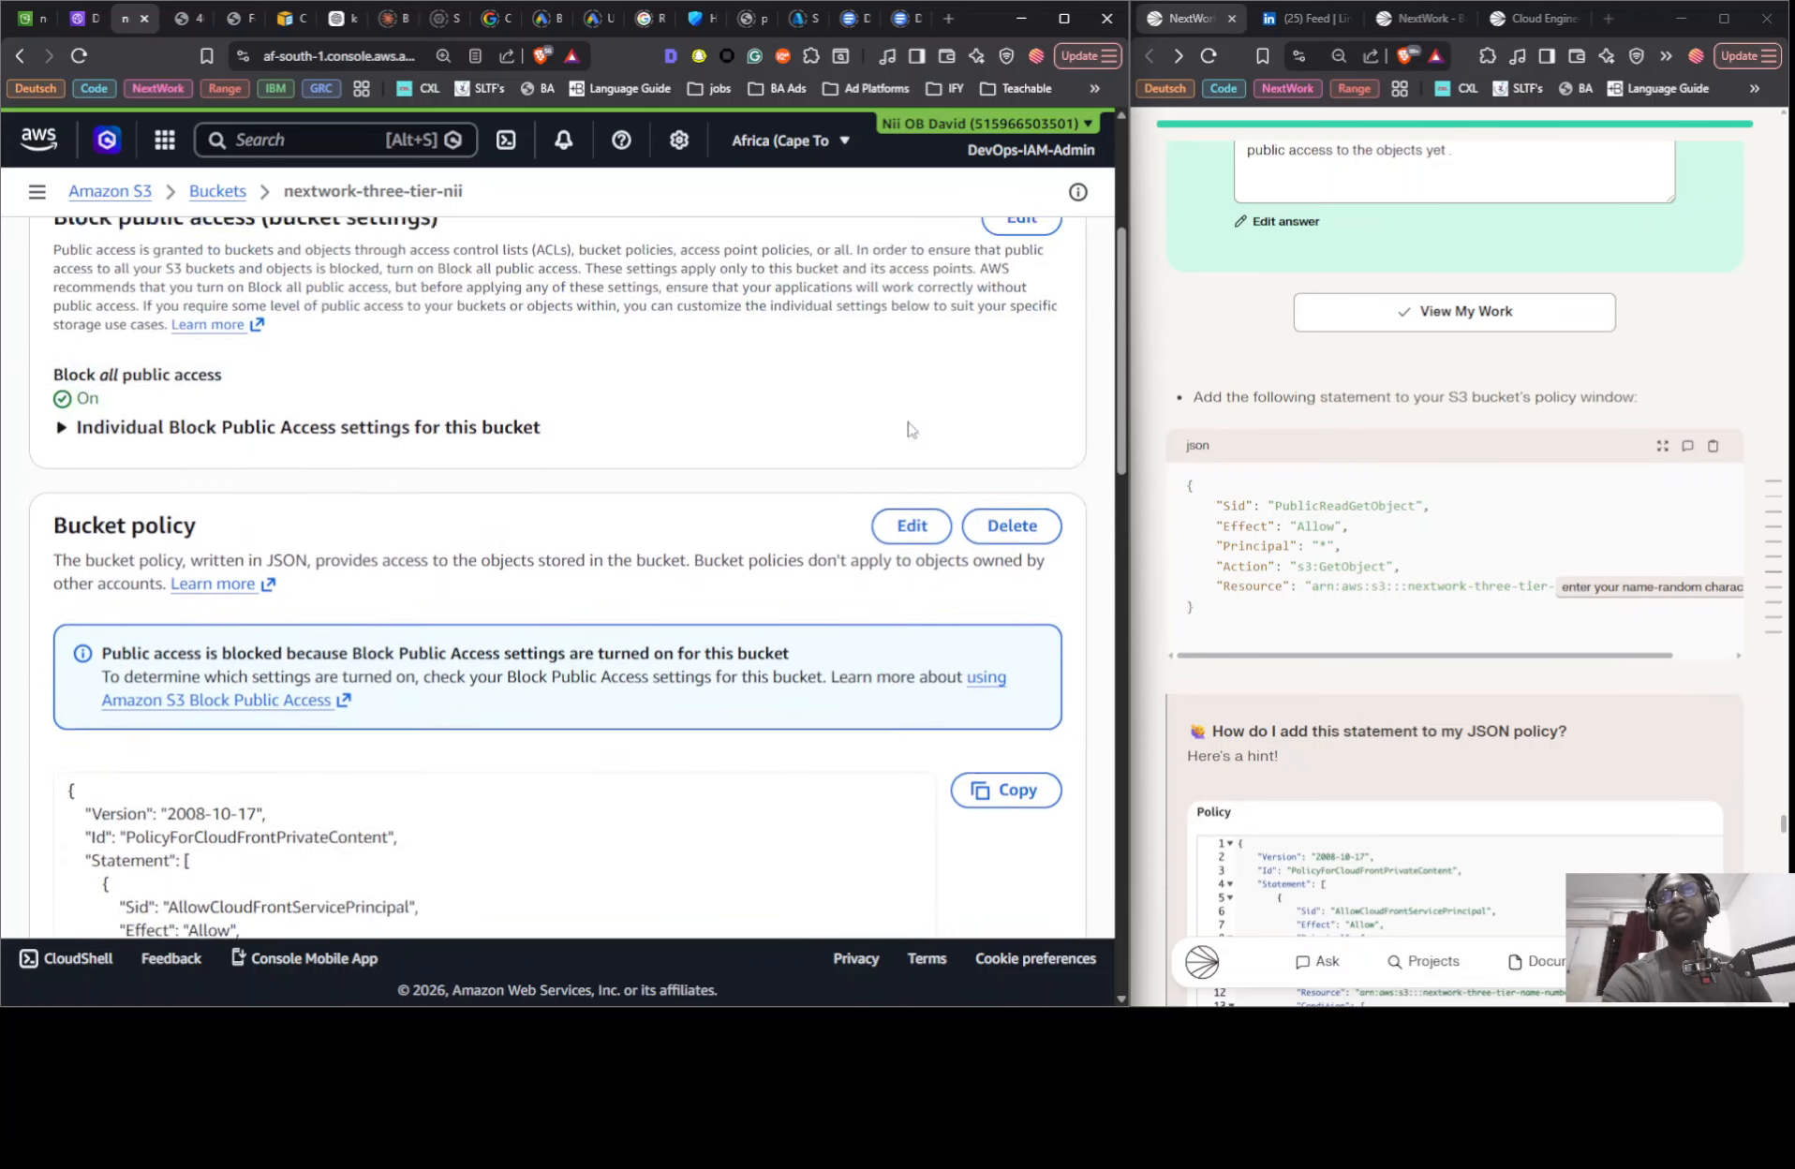
{"action": "scroll", "coordinate": [909, 429], "scroll_direction": "up", "scroll_amount": 2}
{"action": "left_click", "coordinate": [988, 410]}
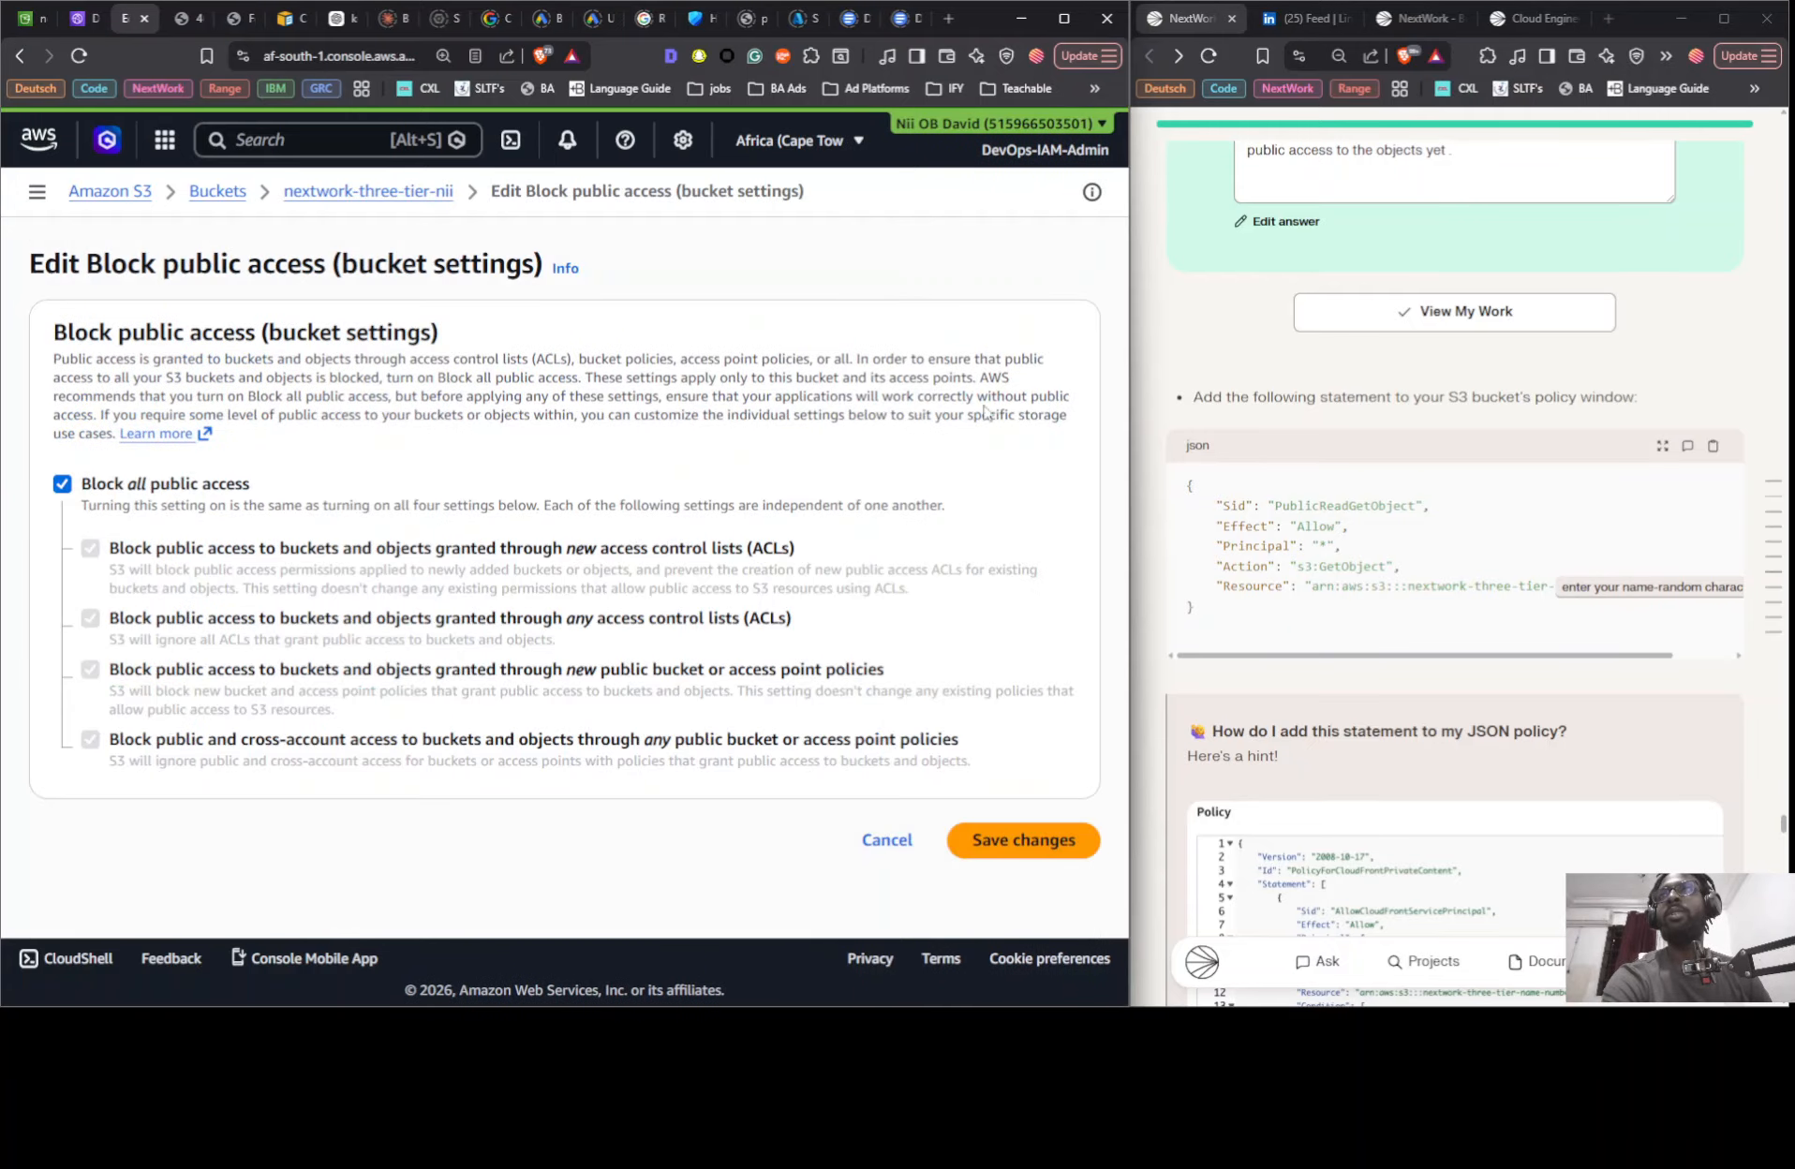
{"action": "left_click", "coordinate": [62, 484]}
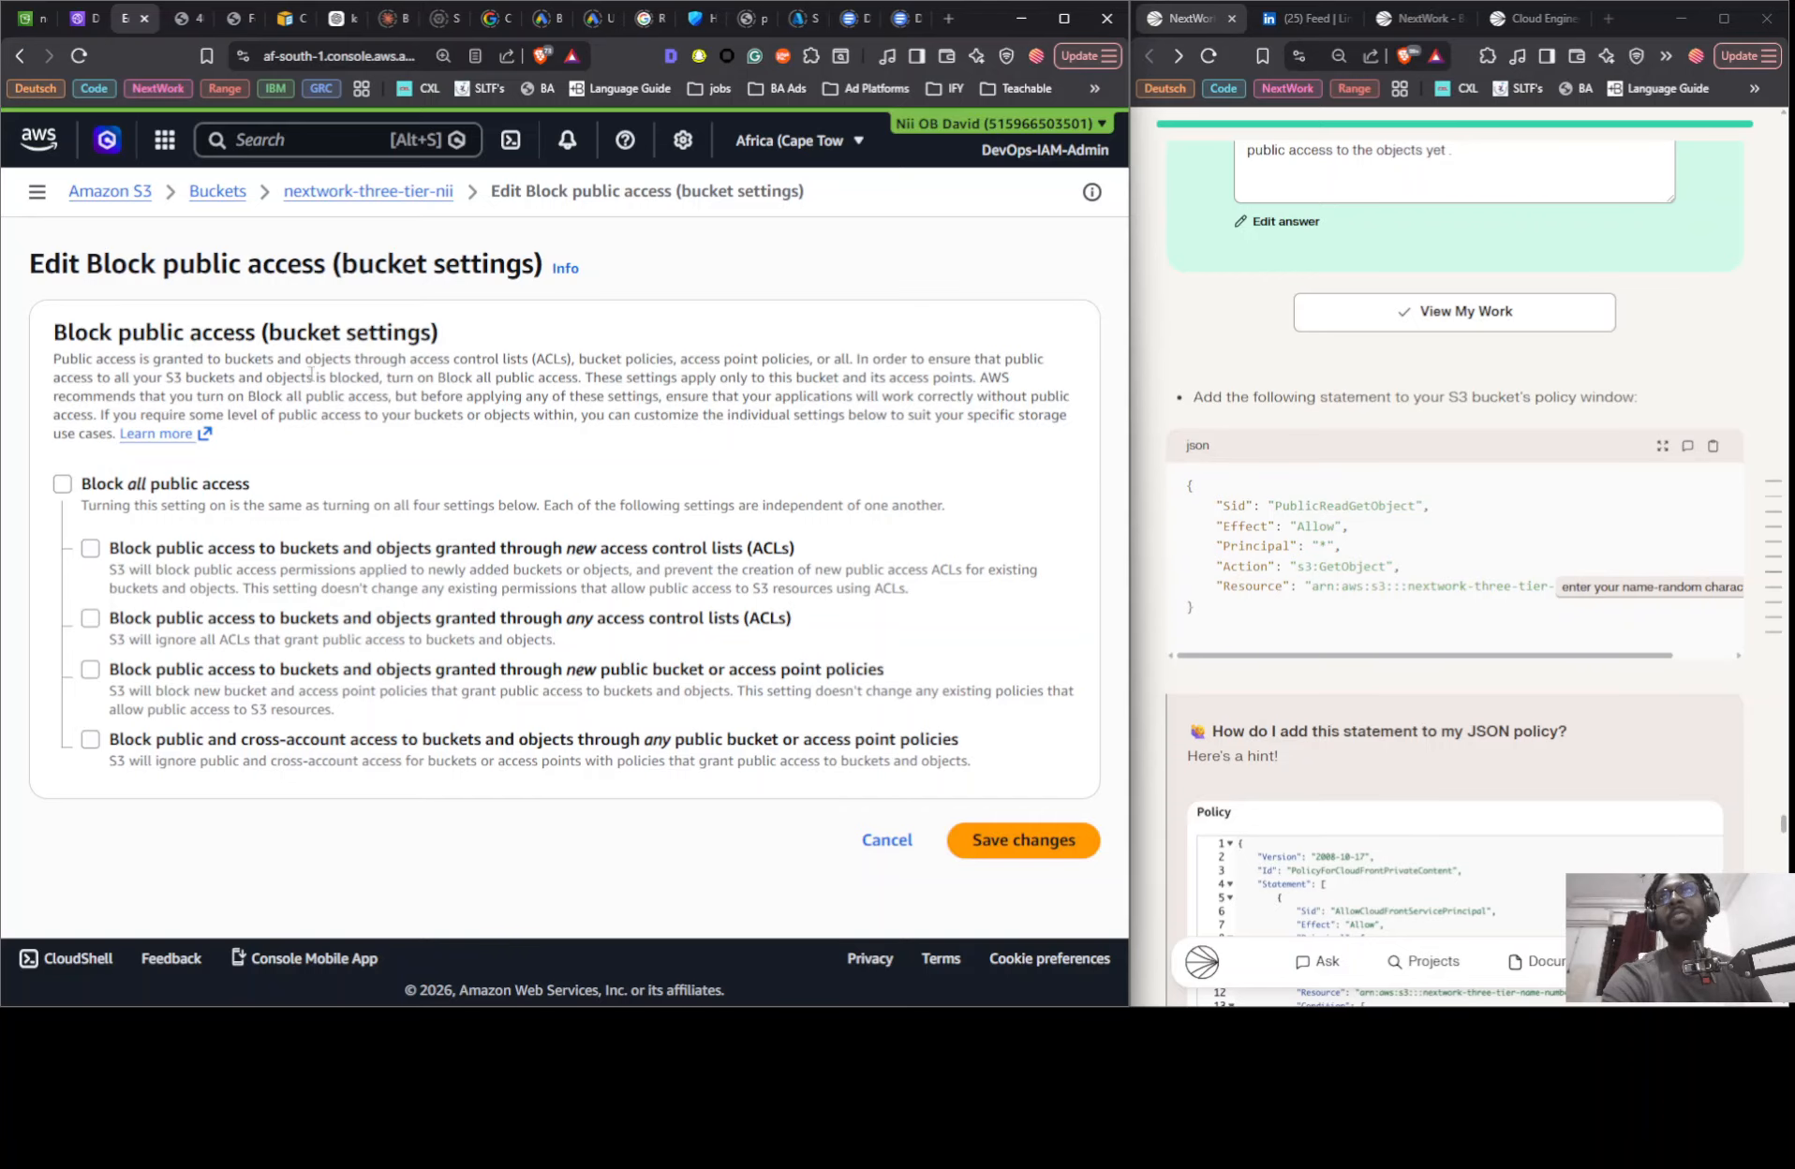
{"action": "left_click", "coordinate": [1041, 847]}
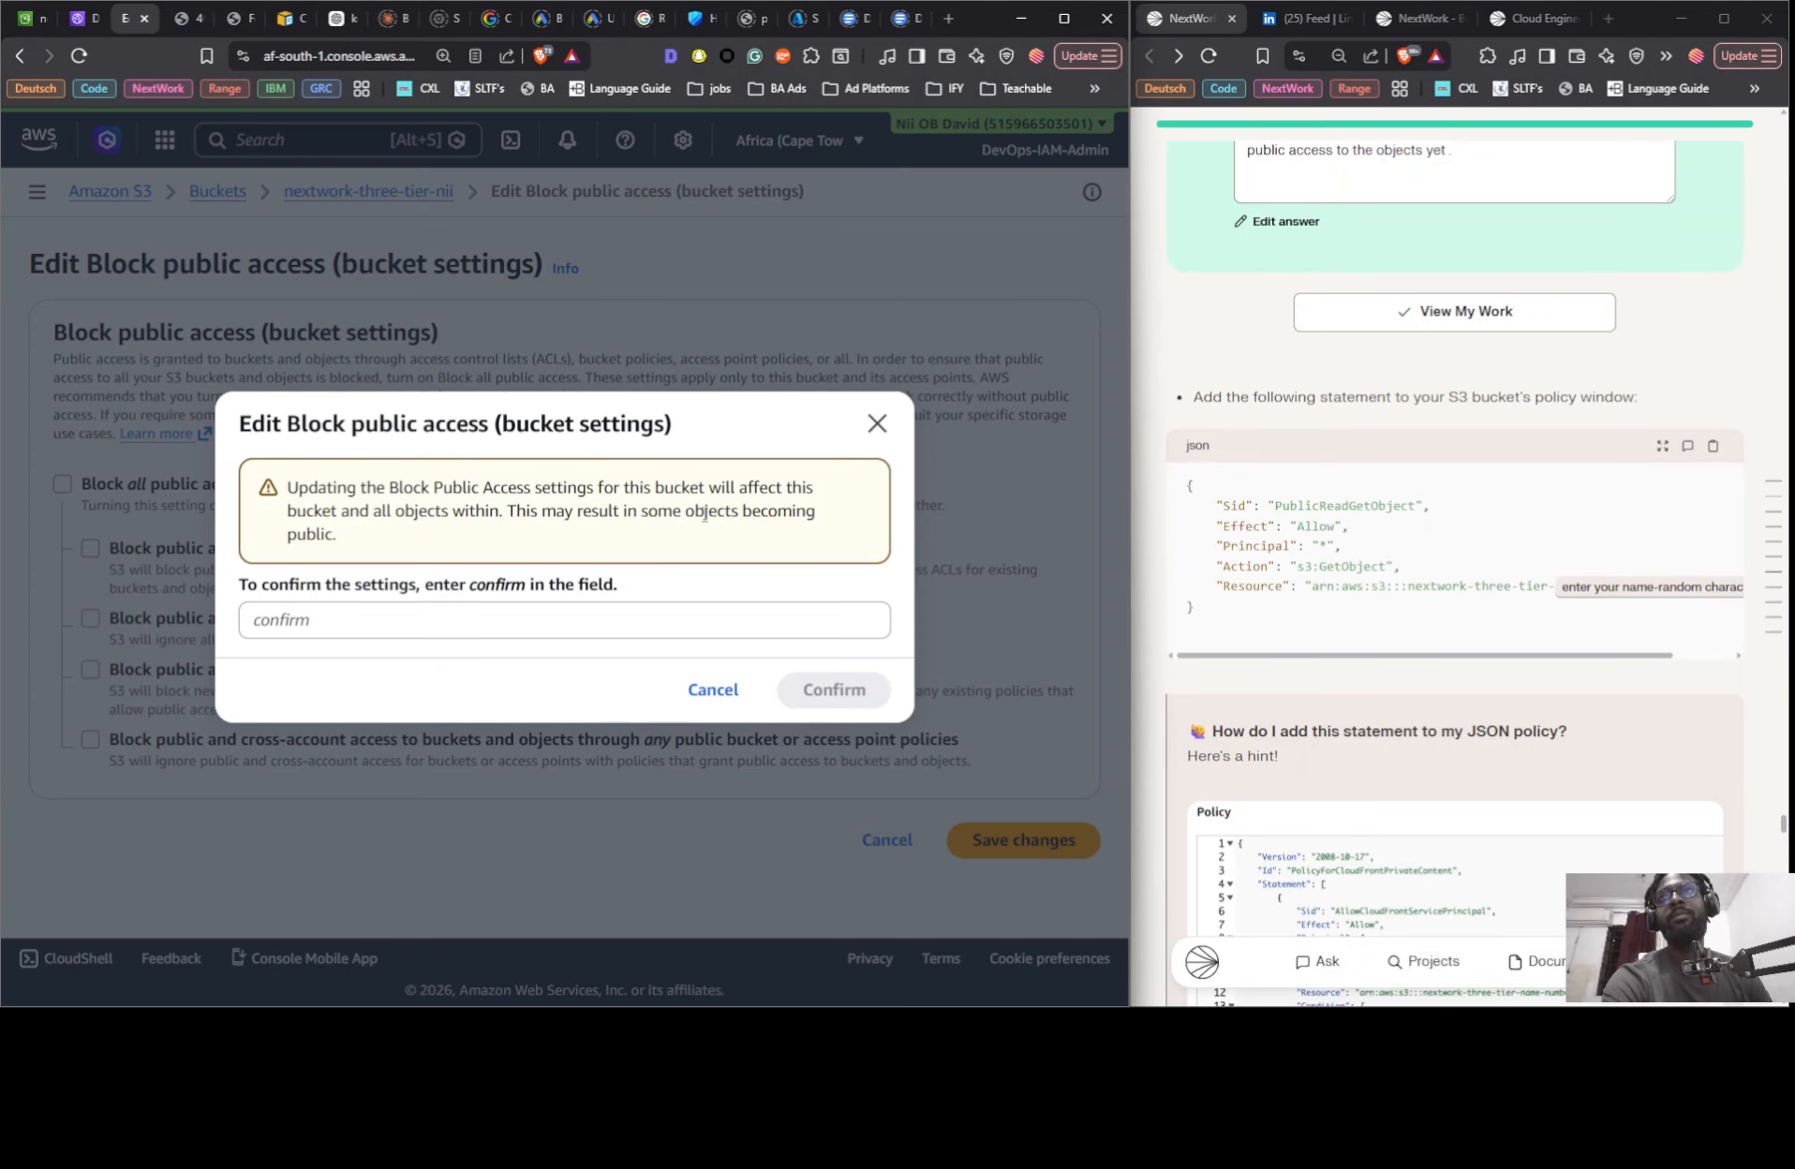
- Approve the Block public access change by entering confirm in the confirmation dialog
{"action": "triple_click", "coordinate": [488, 586]}
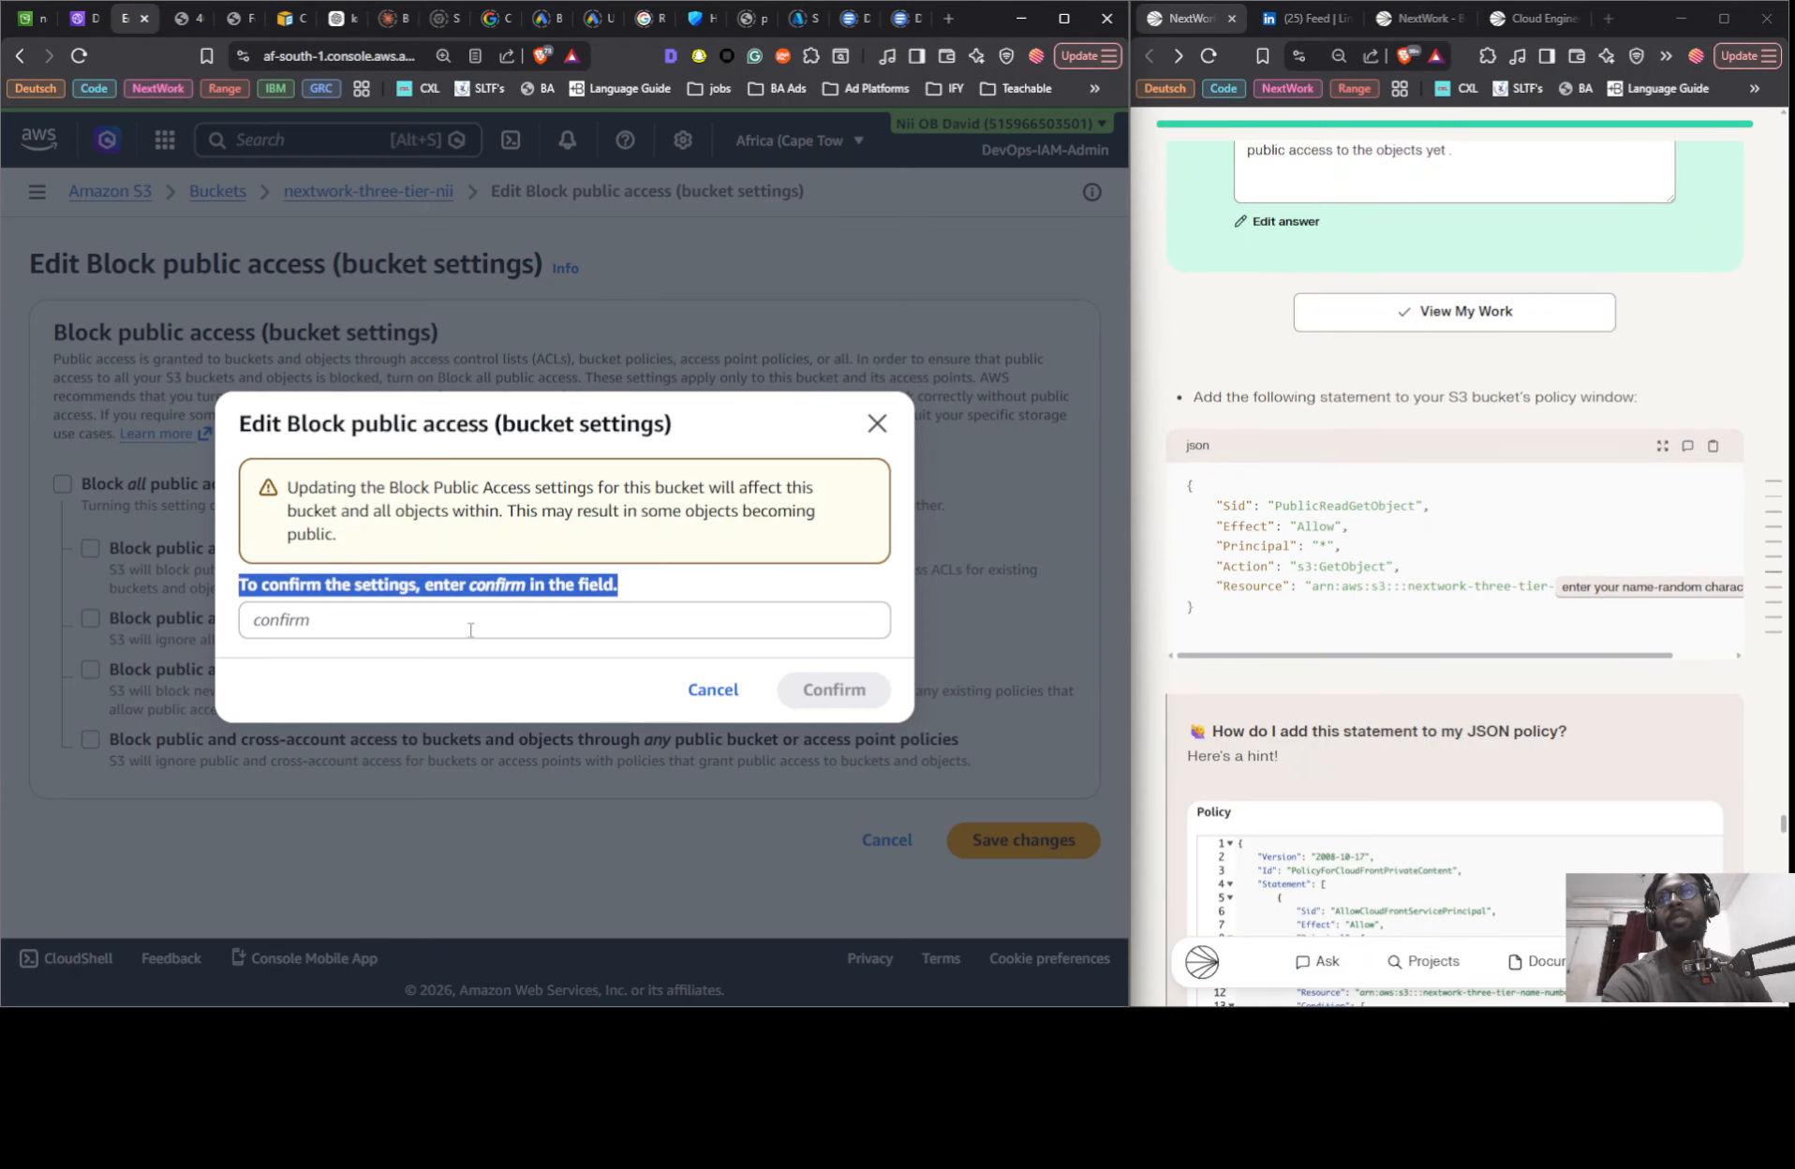
{"action": "double_click", "coordinate": [499, 586]}
{"action": "key", "text": "ctrl+c"}
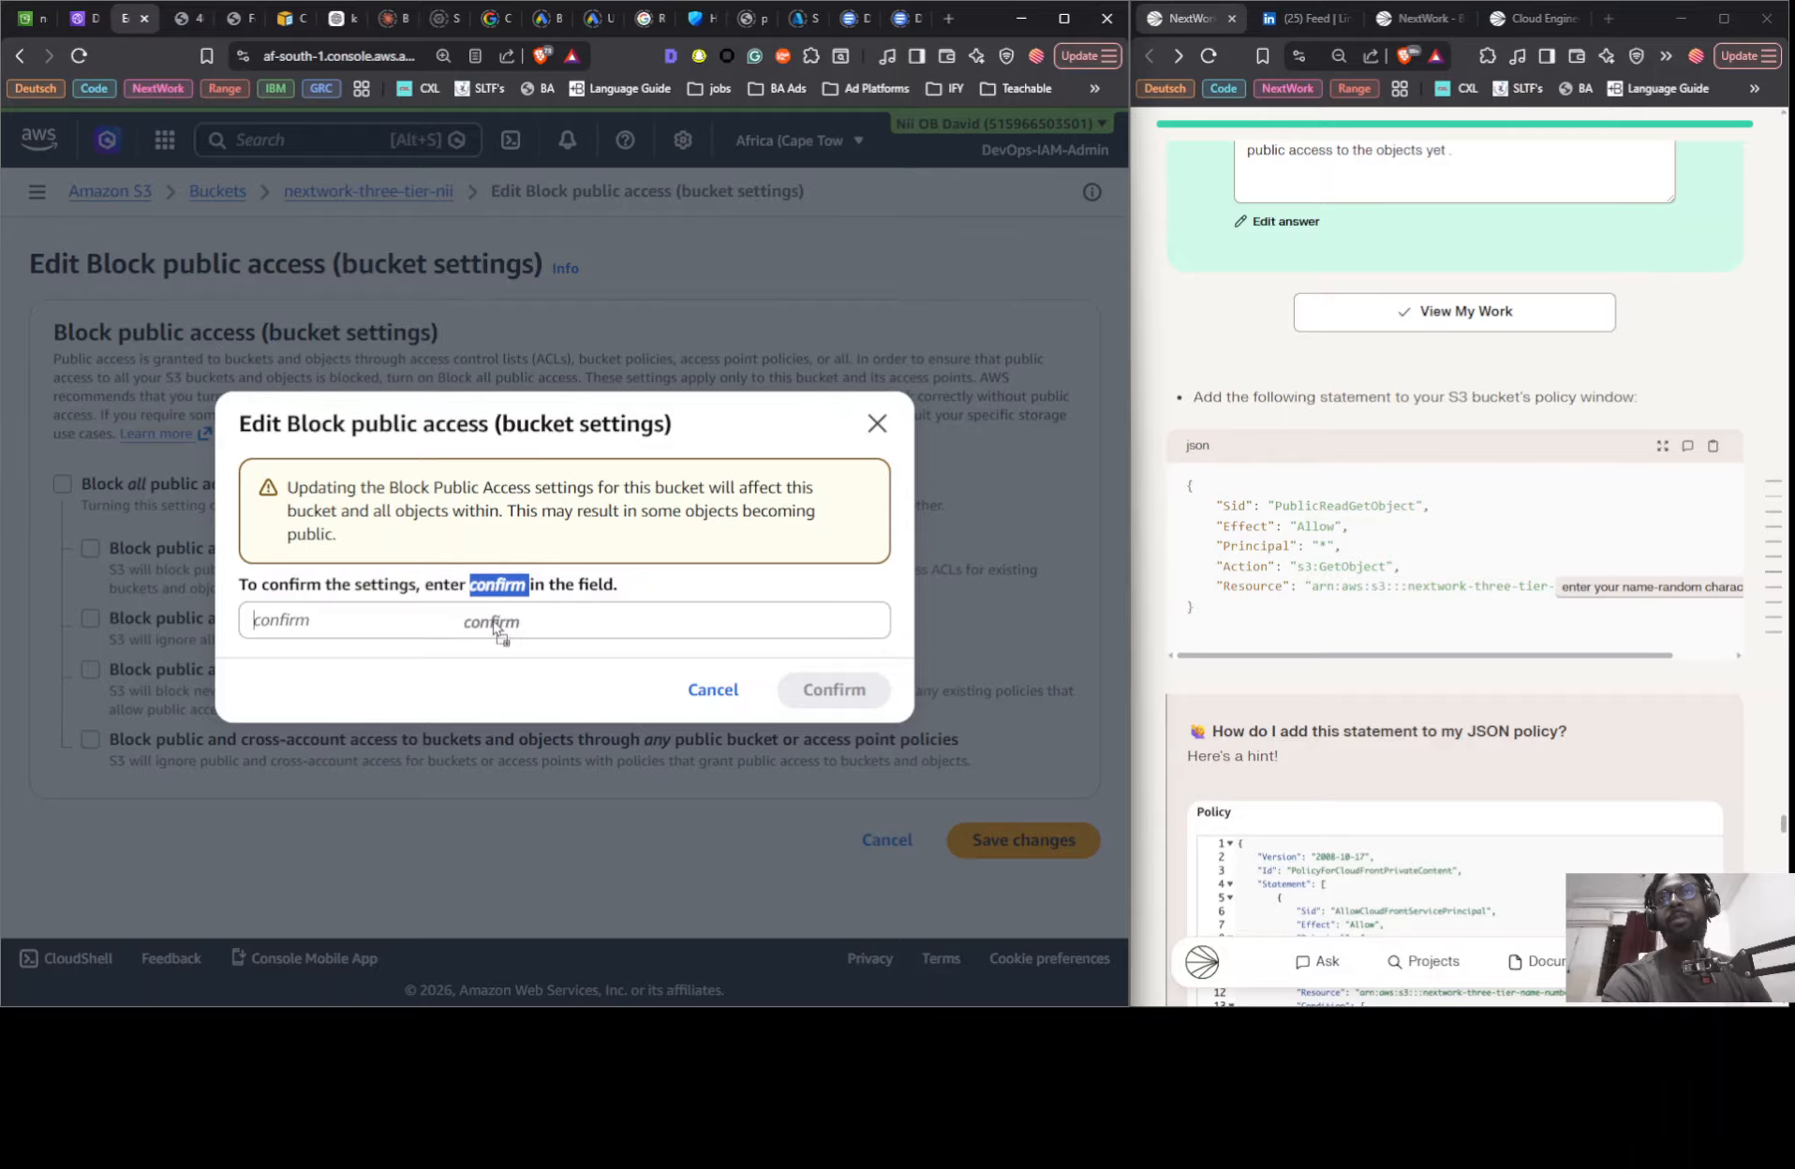
{"action": "left_click", "coordinate": [496, 620]}
{"action": "key", "text": "ctrl+v"}
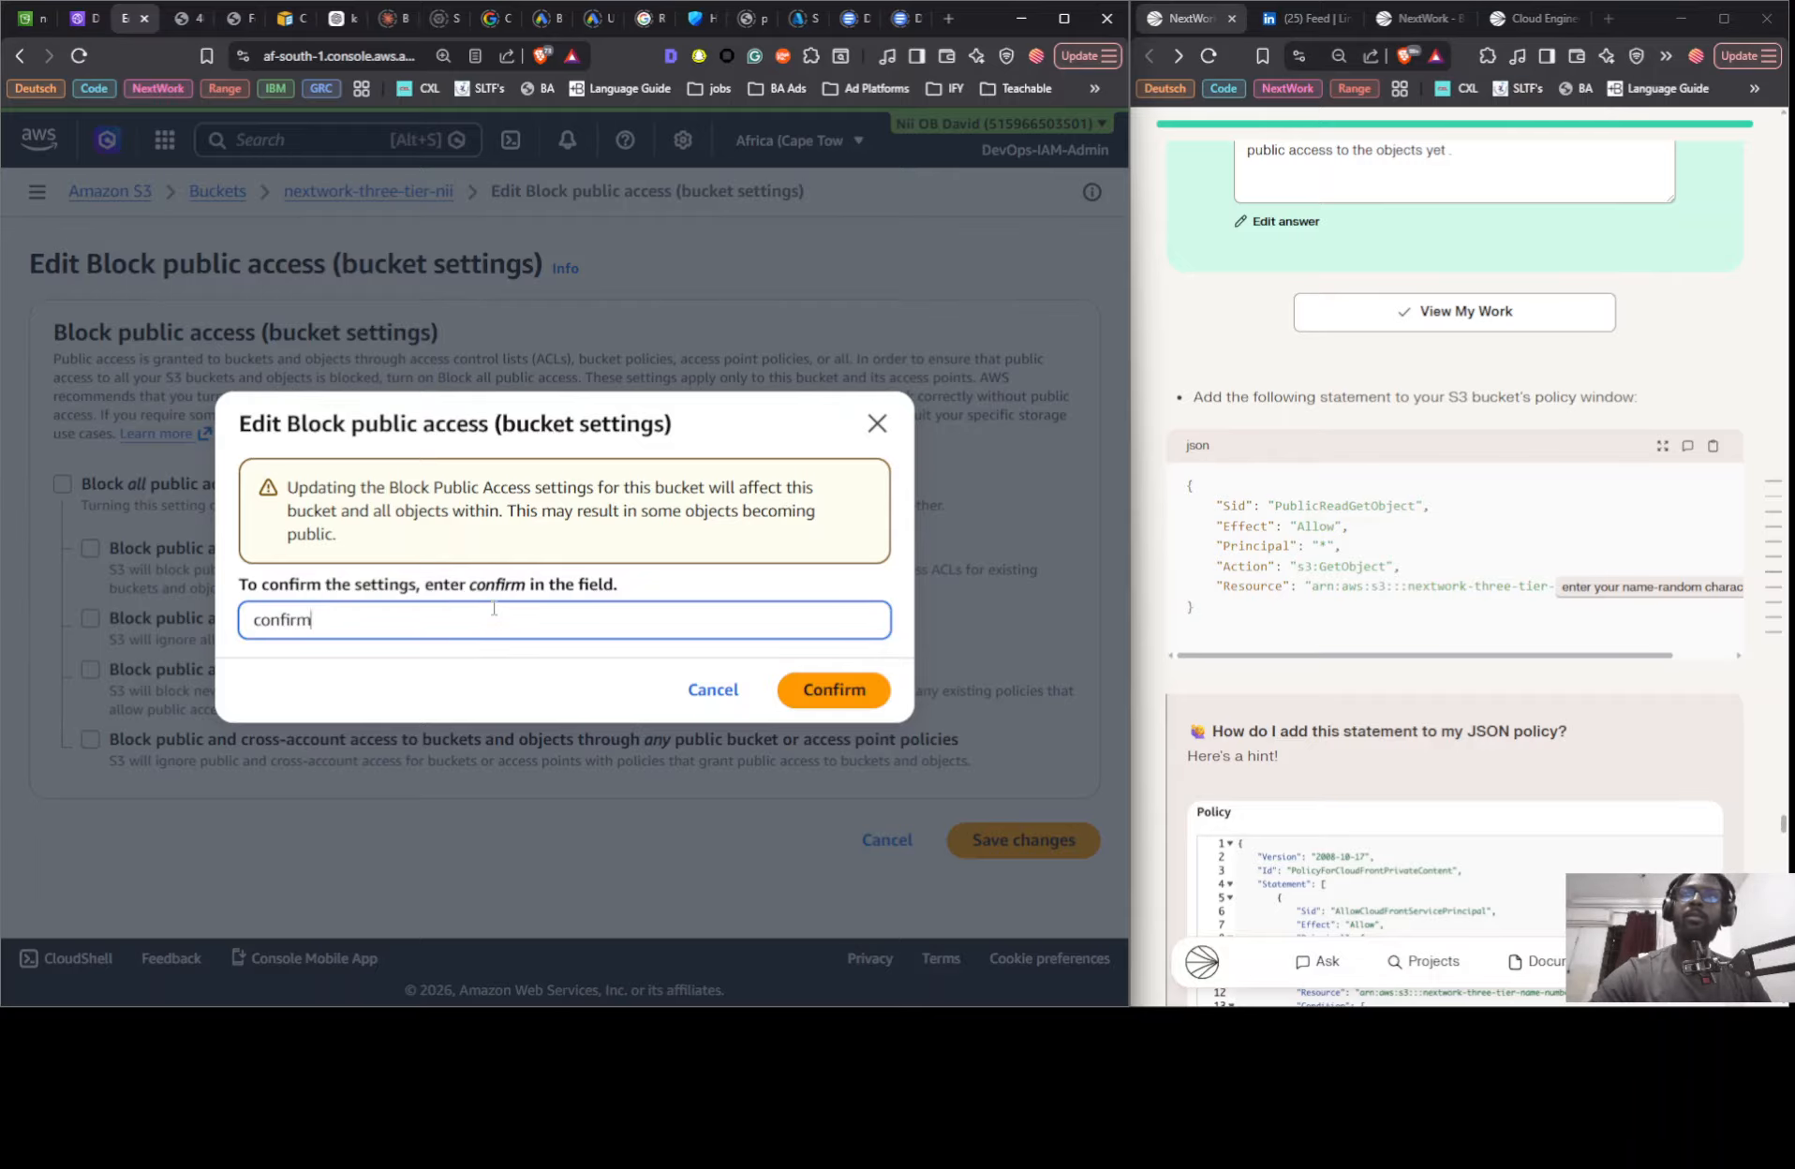
{"action": "left_click", "coordinate": [833, 692]}
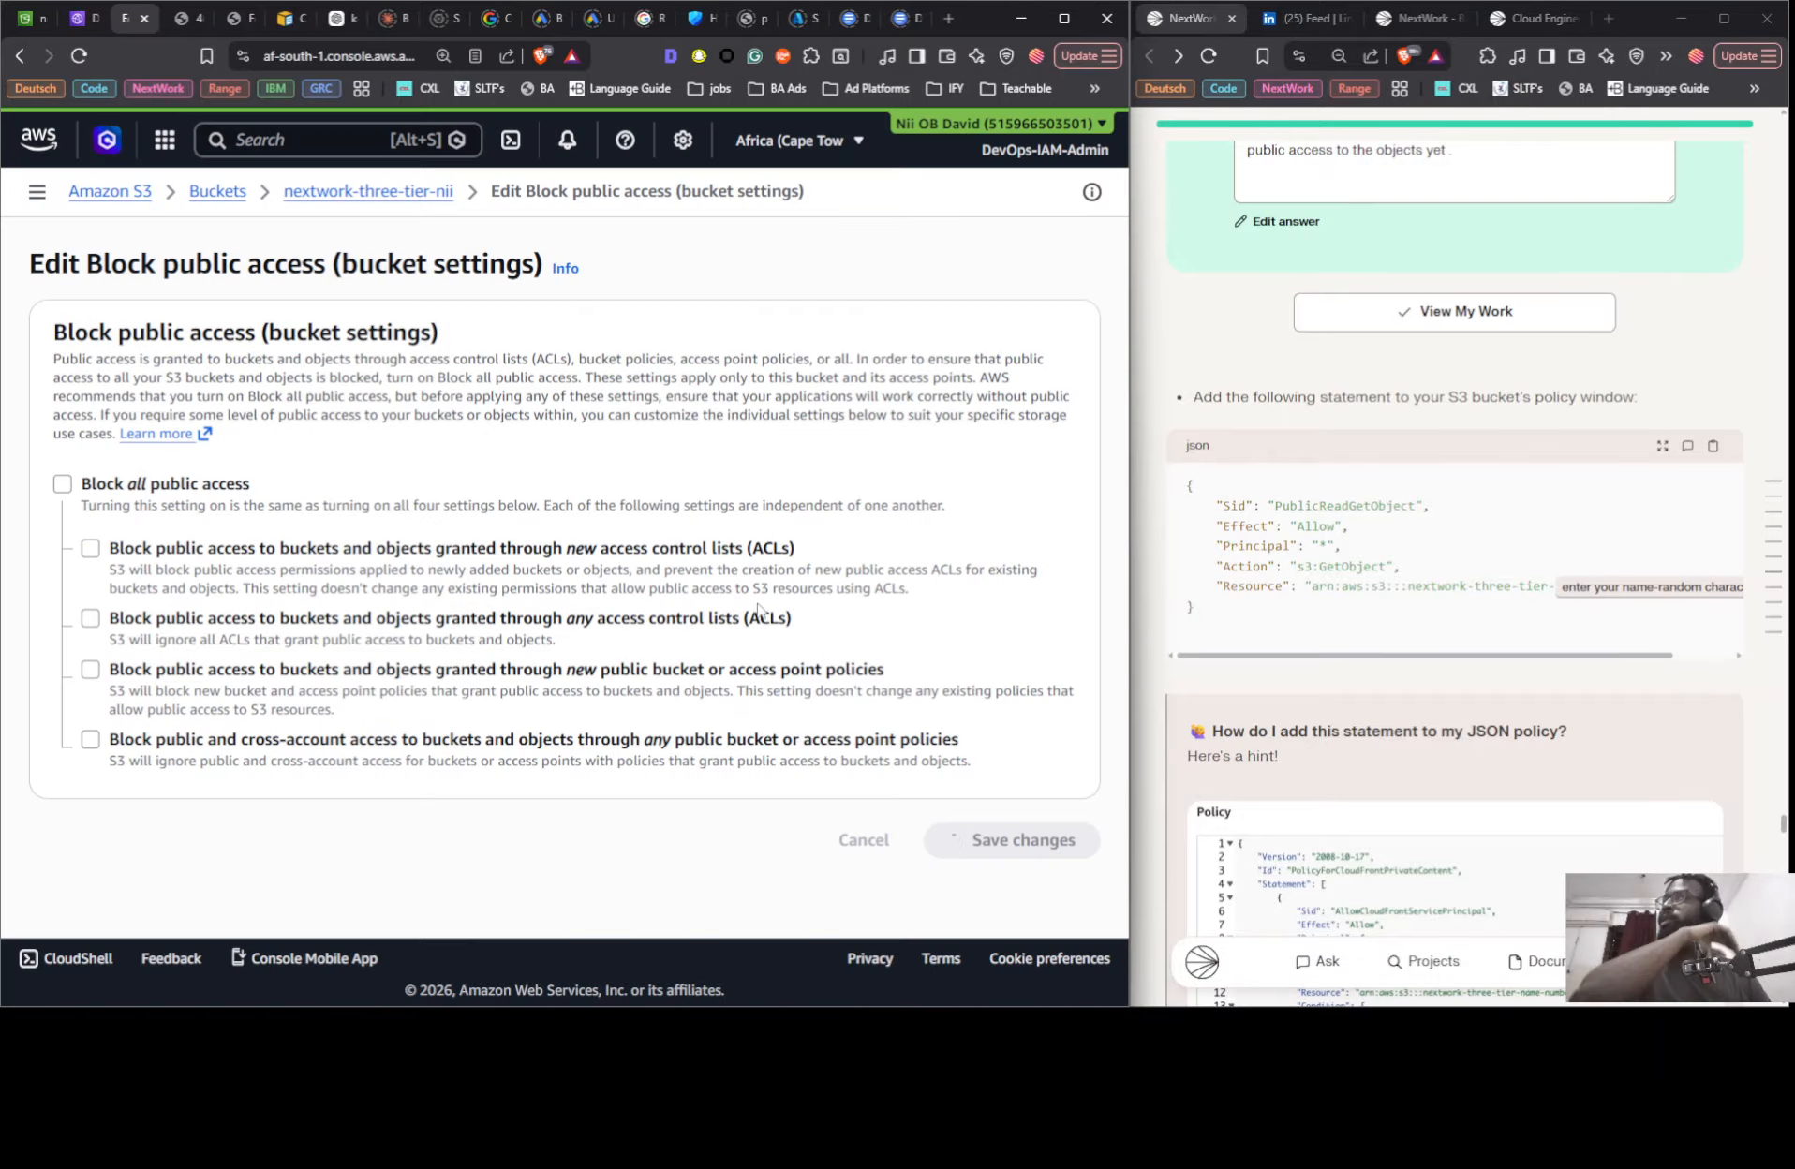
- Reload the bucket website endpoint page to recheck access, and return to the bucket's permissions
{"action": "left_click", "coordinate": [184, 18]}
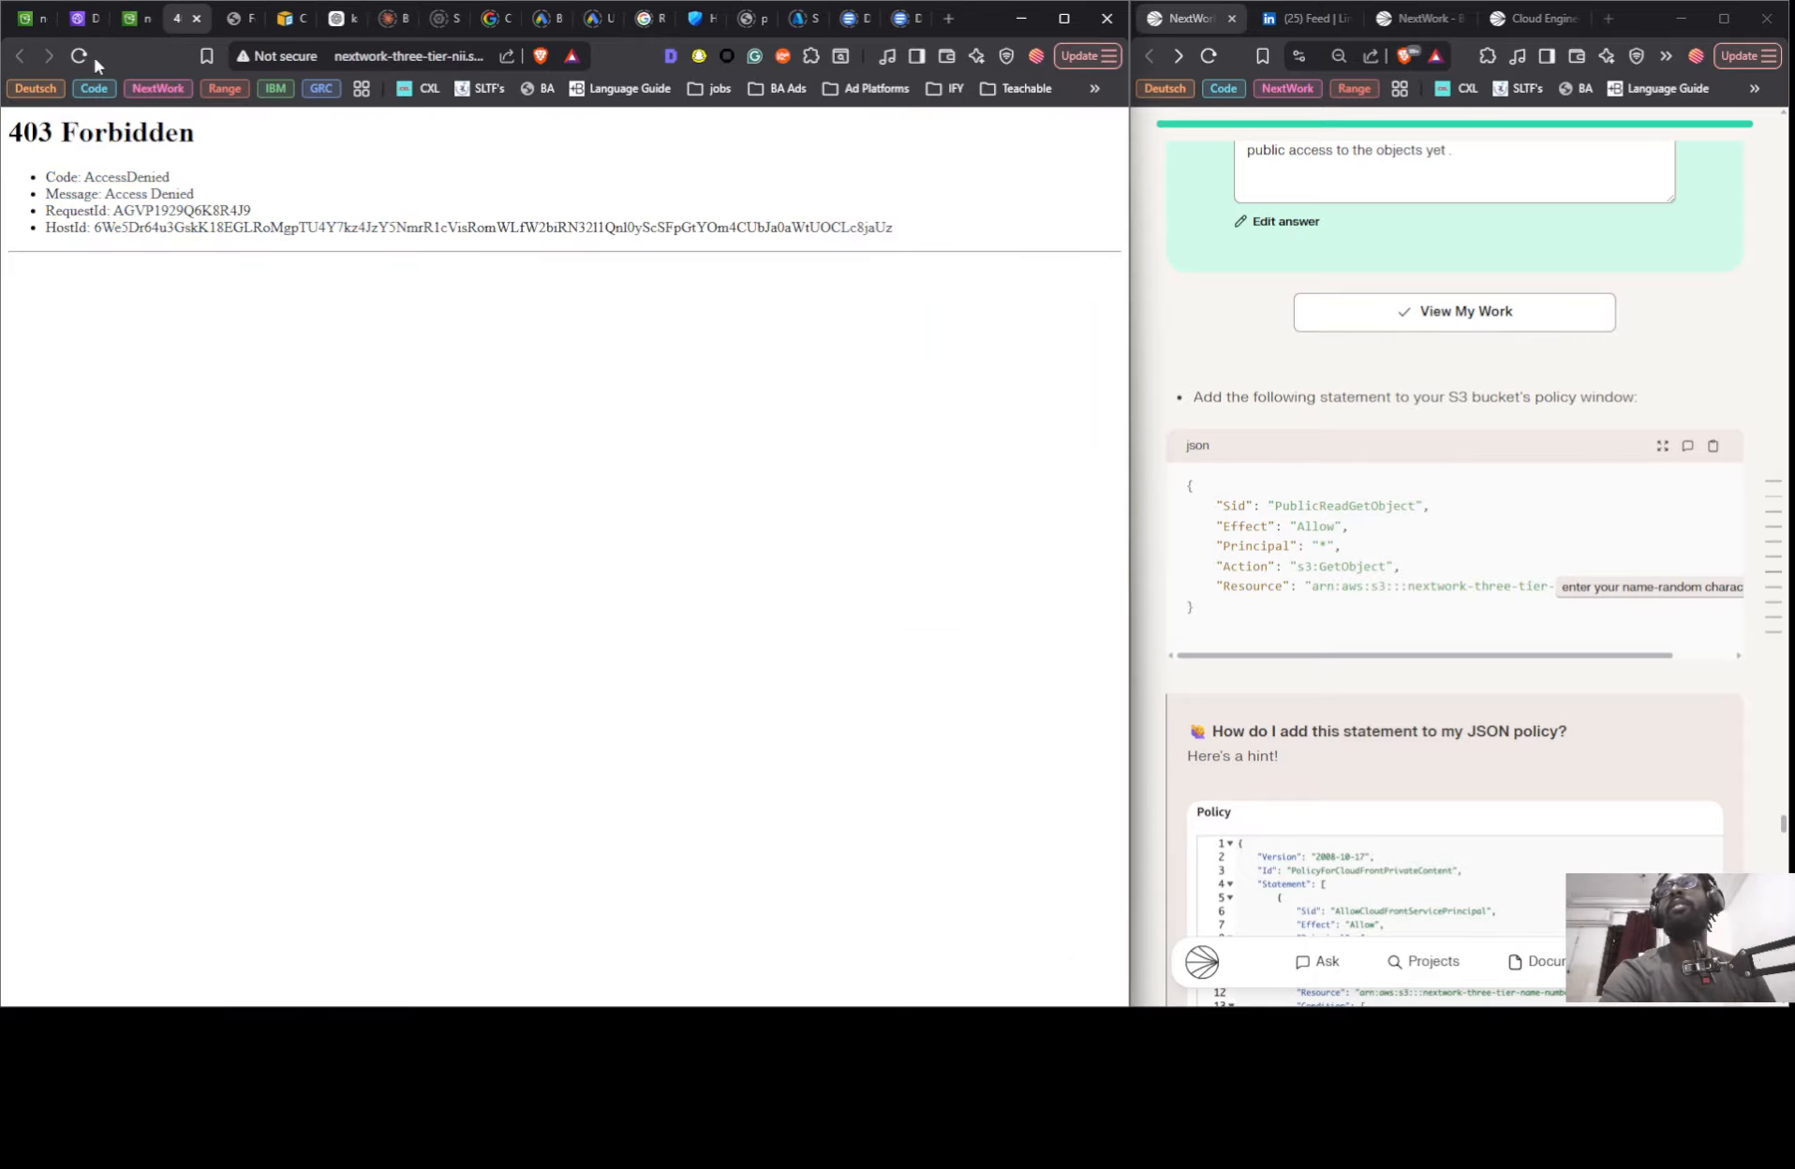
{"action": "left_click", "coordinate": [83, 57]}
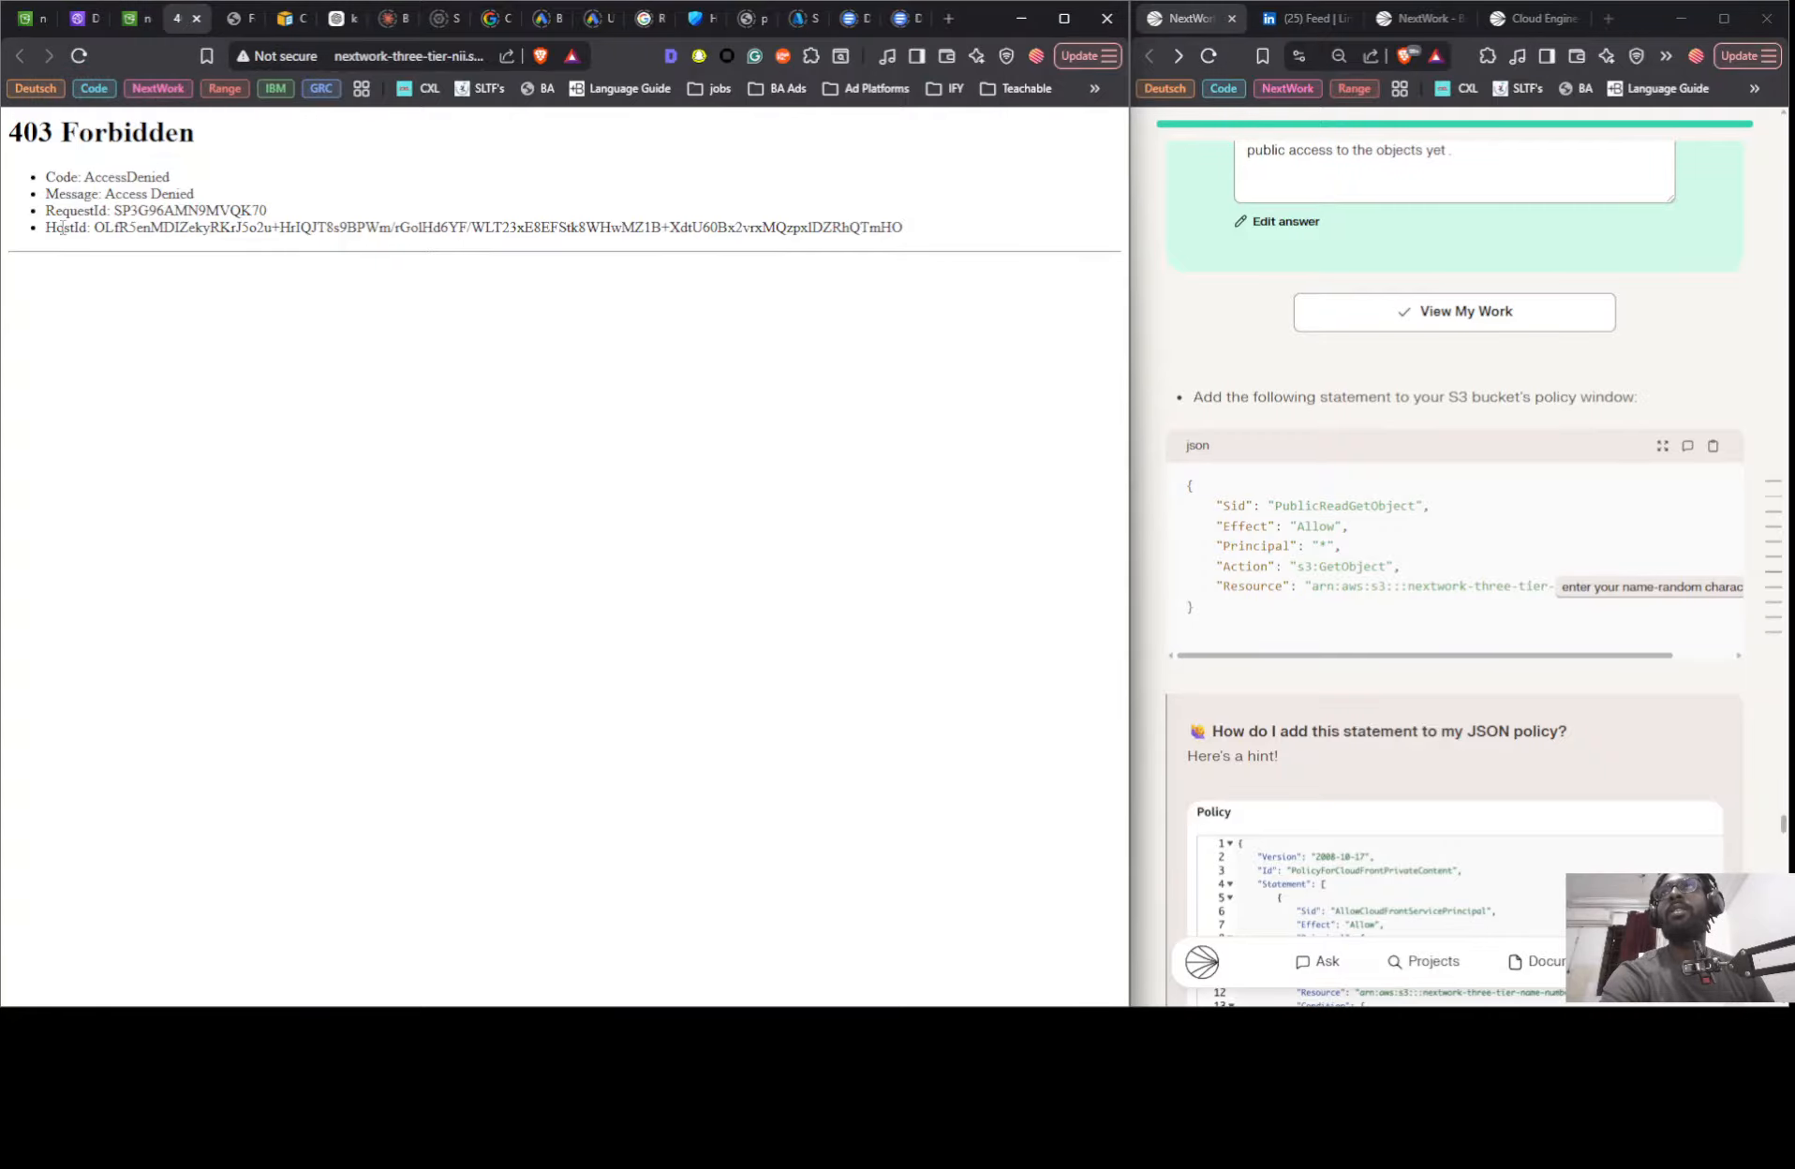
{"action": "left_click", "coordinate": [141, 29]}
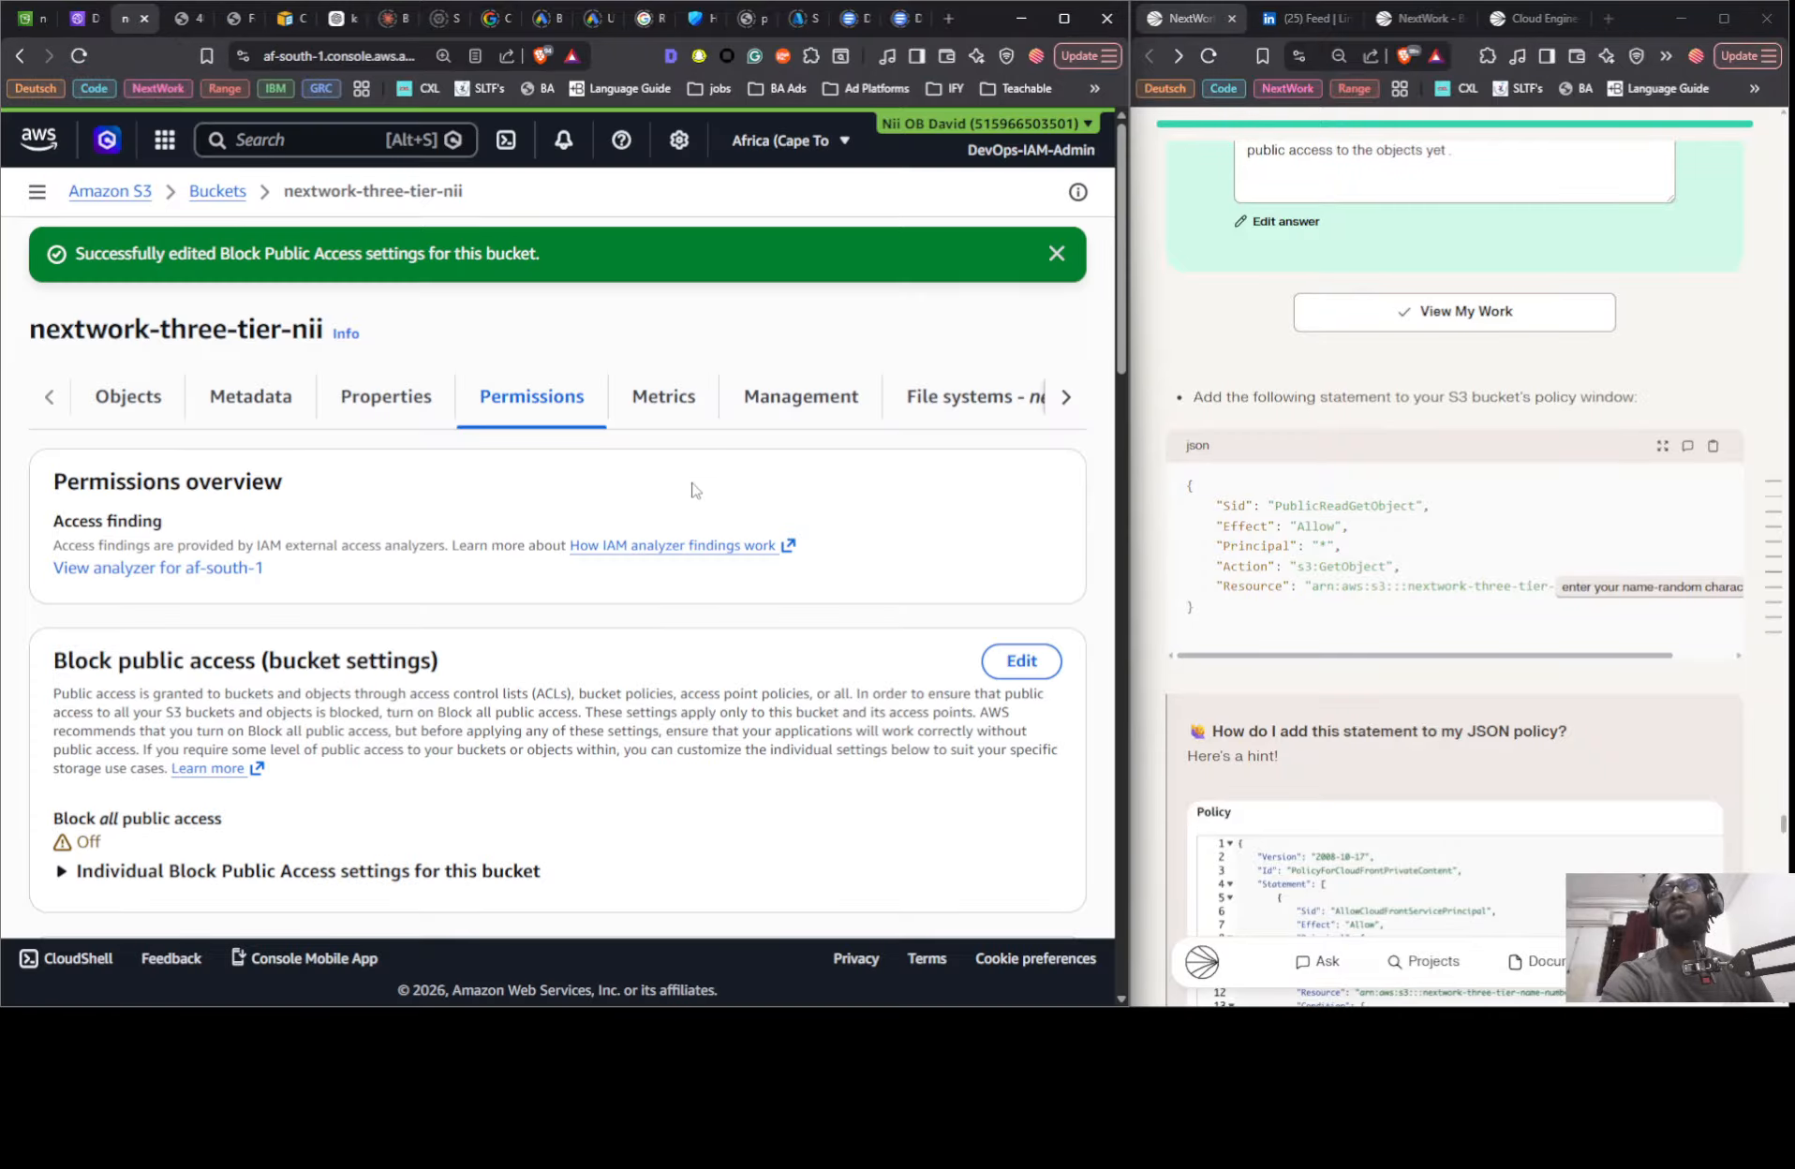
- Turn Block all public access back on for the nextwork-three-tier-nii bucket, approving the change by entering confirm
{"action": "left_click", "coordinate": [1021, 661]}
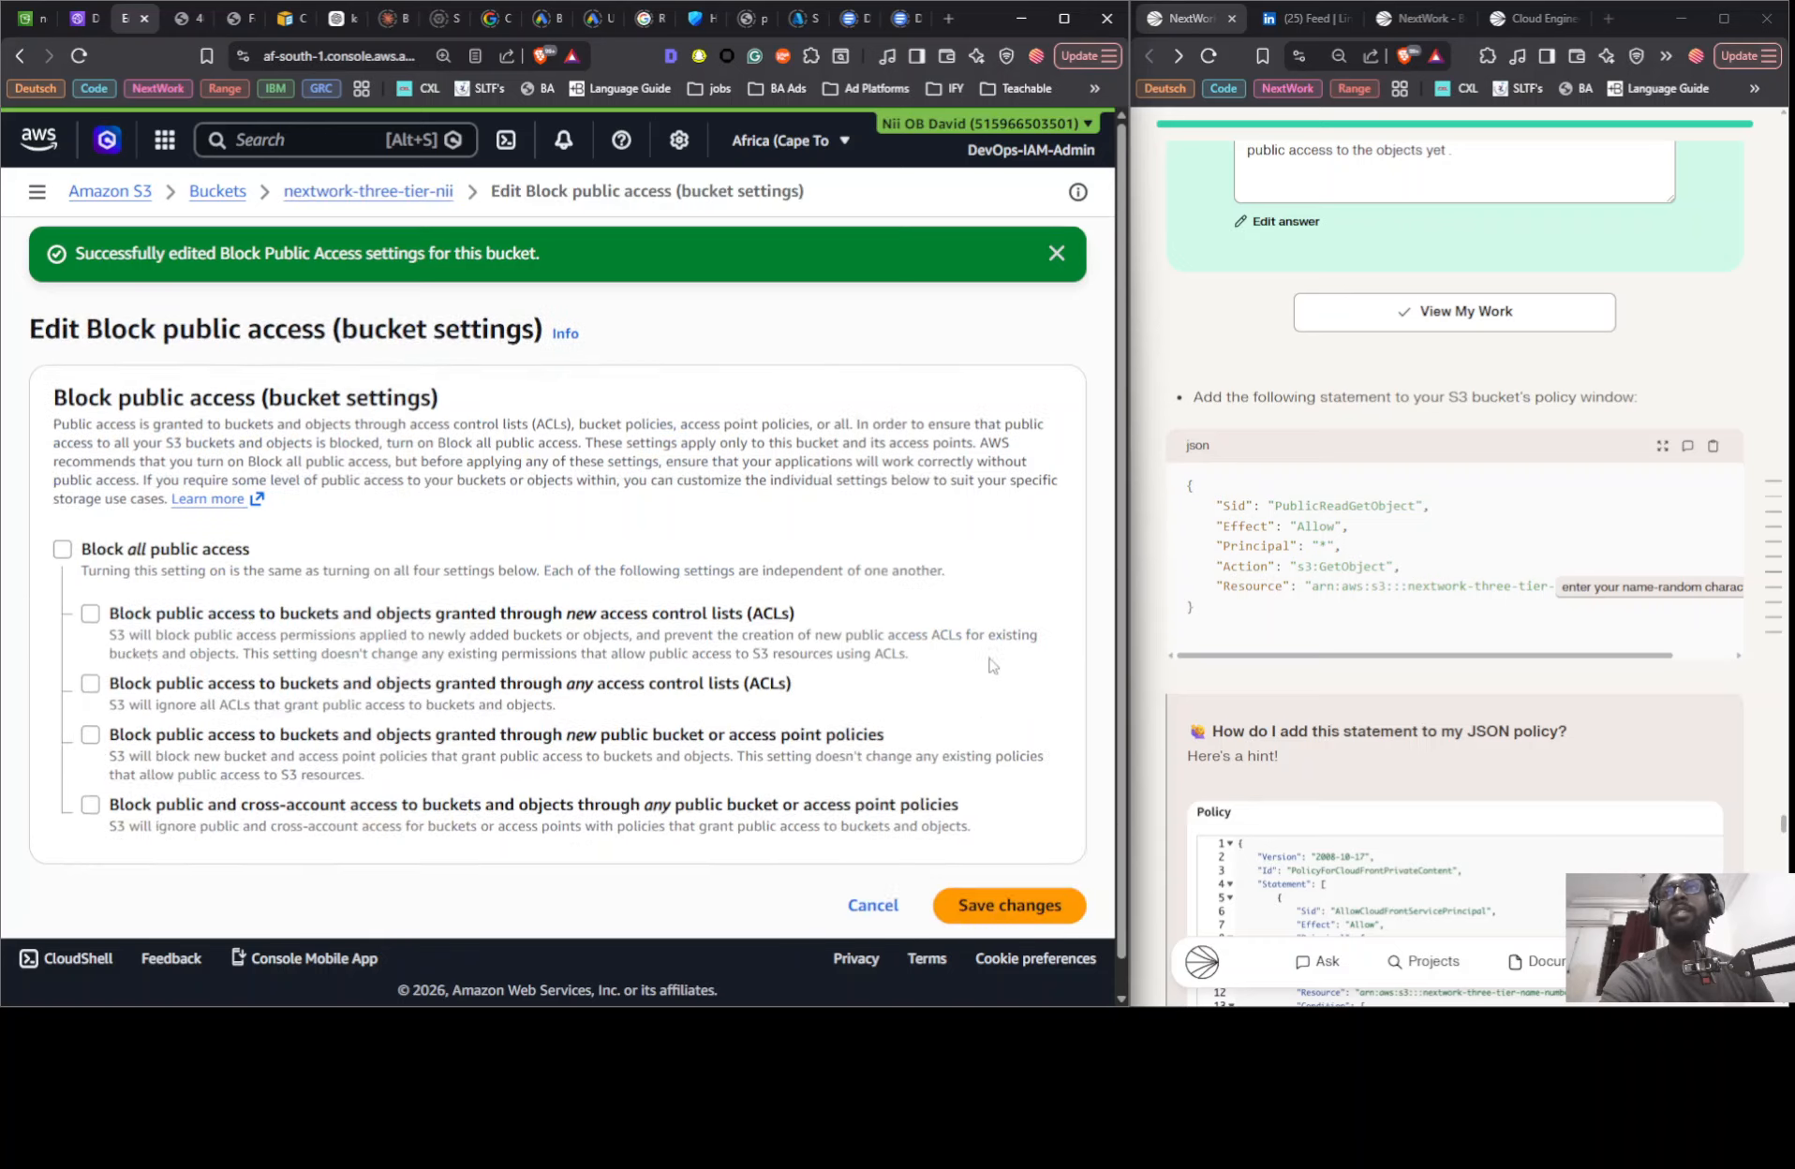
{"action": "left_click", "coordinate": [61, 481]}
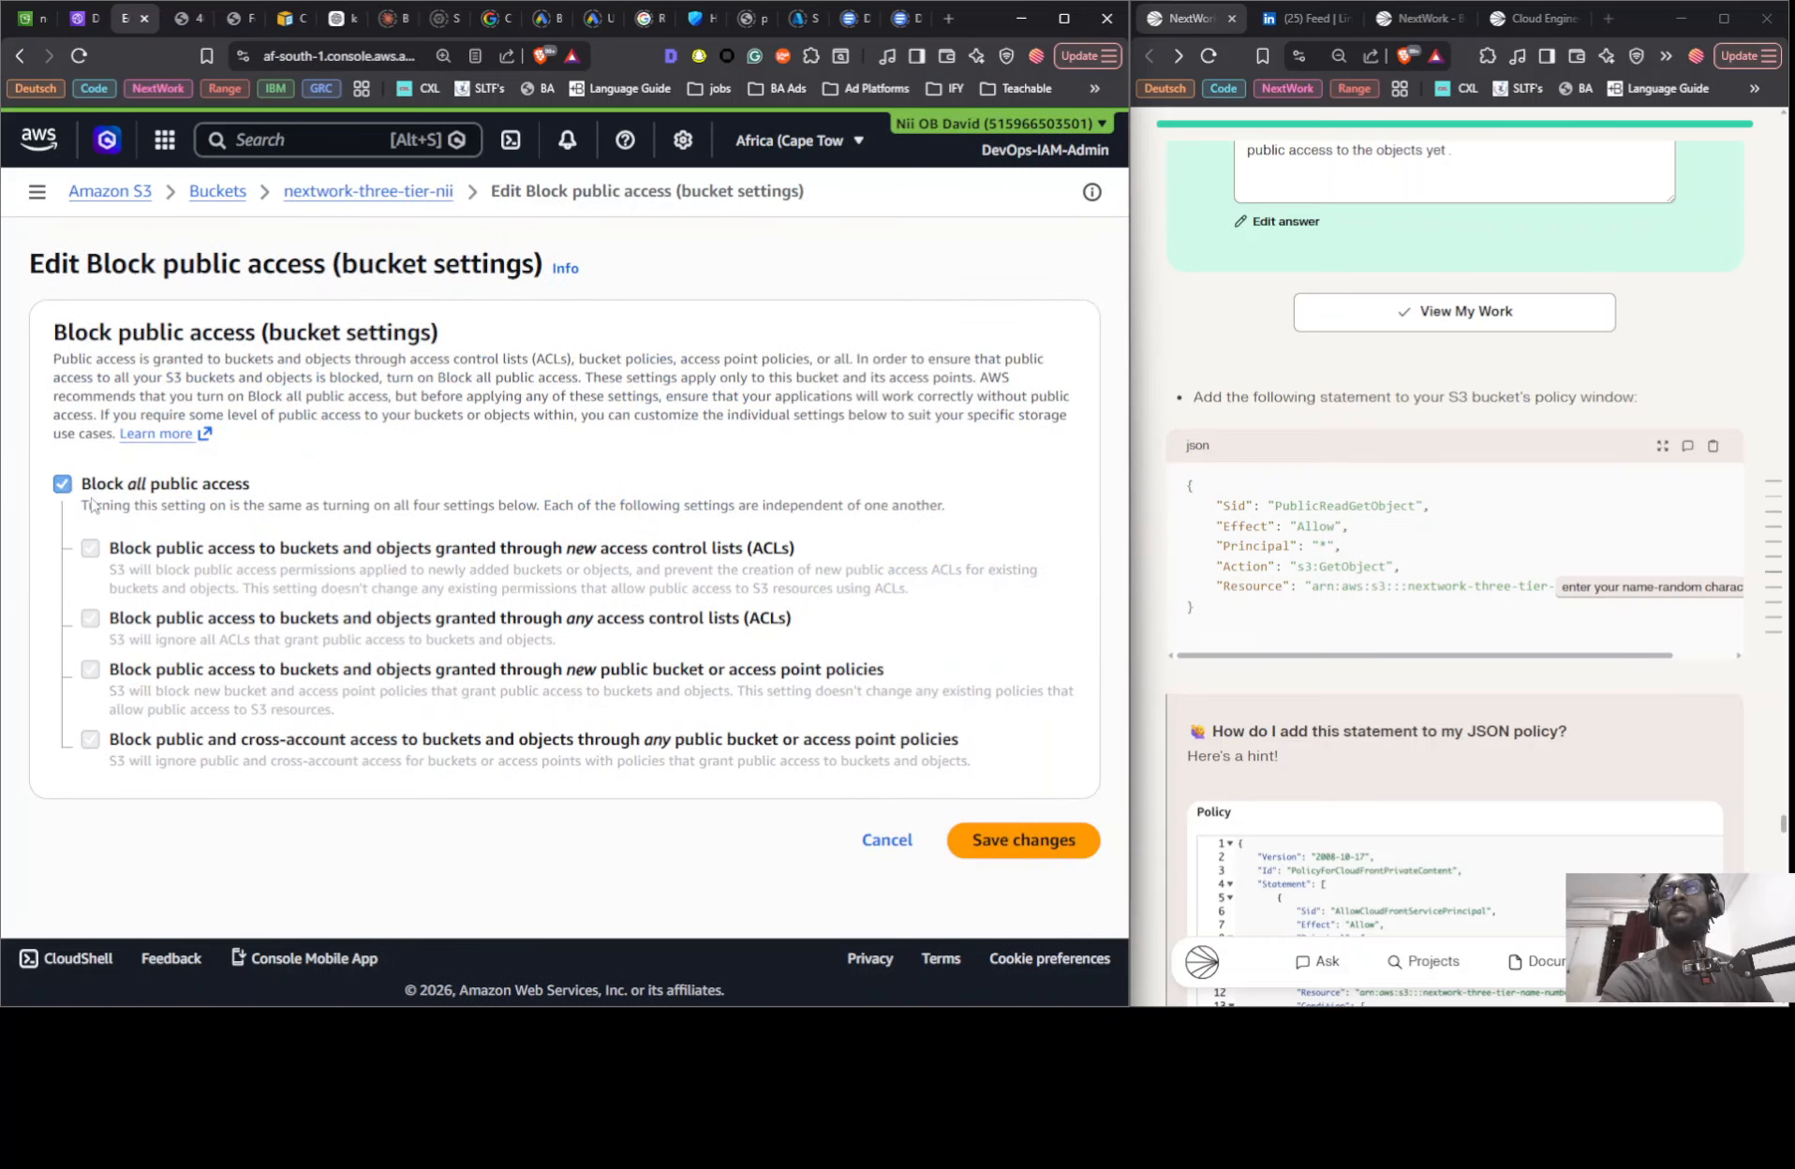
{"action": "left_click", "coordinate": [1003, 848]}
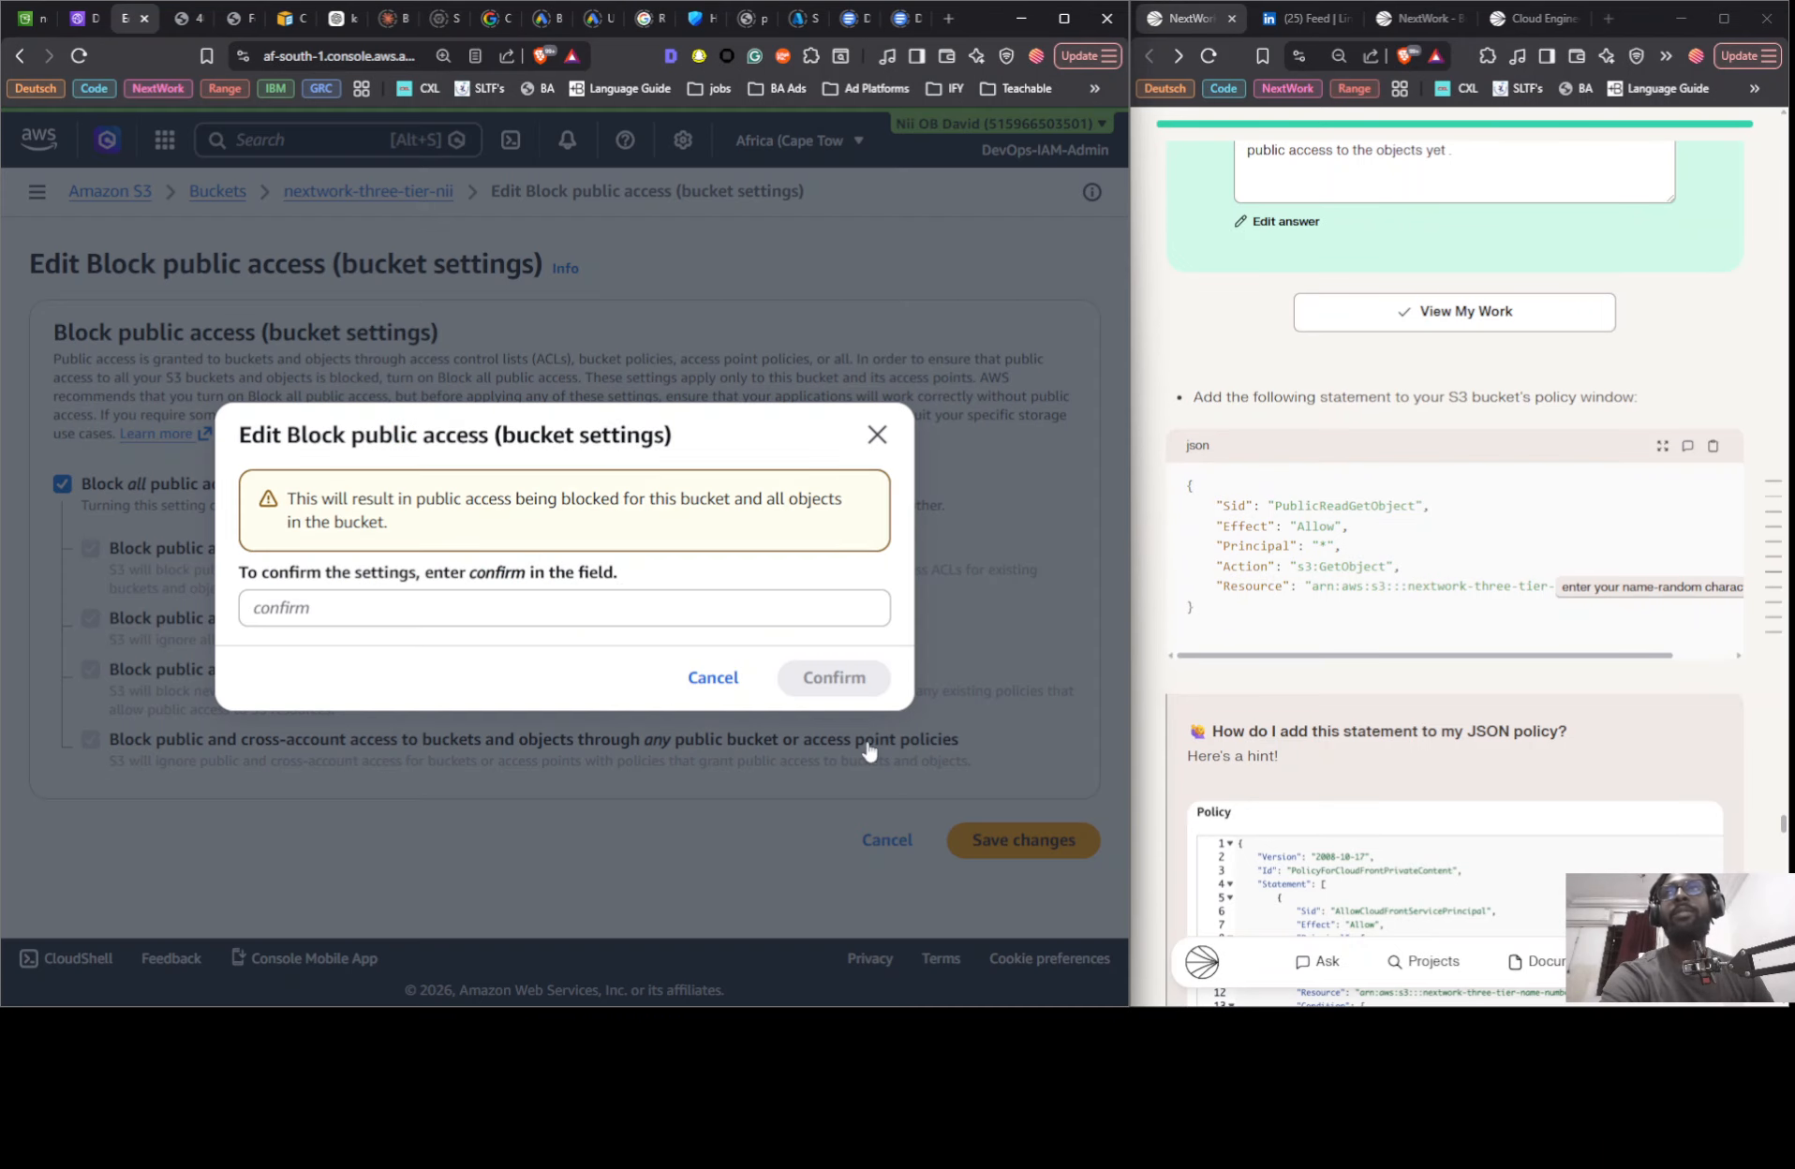
{"action": "double_click", "coordinate": [491, 573]}
{"action": "left_click_drag", "start_coordinate": [489, 574], "coordinate": [502, 618]}
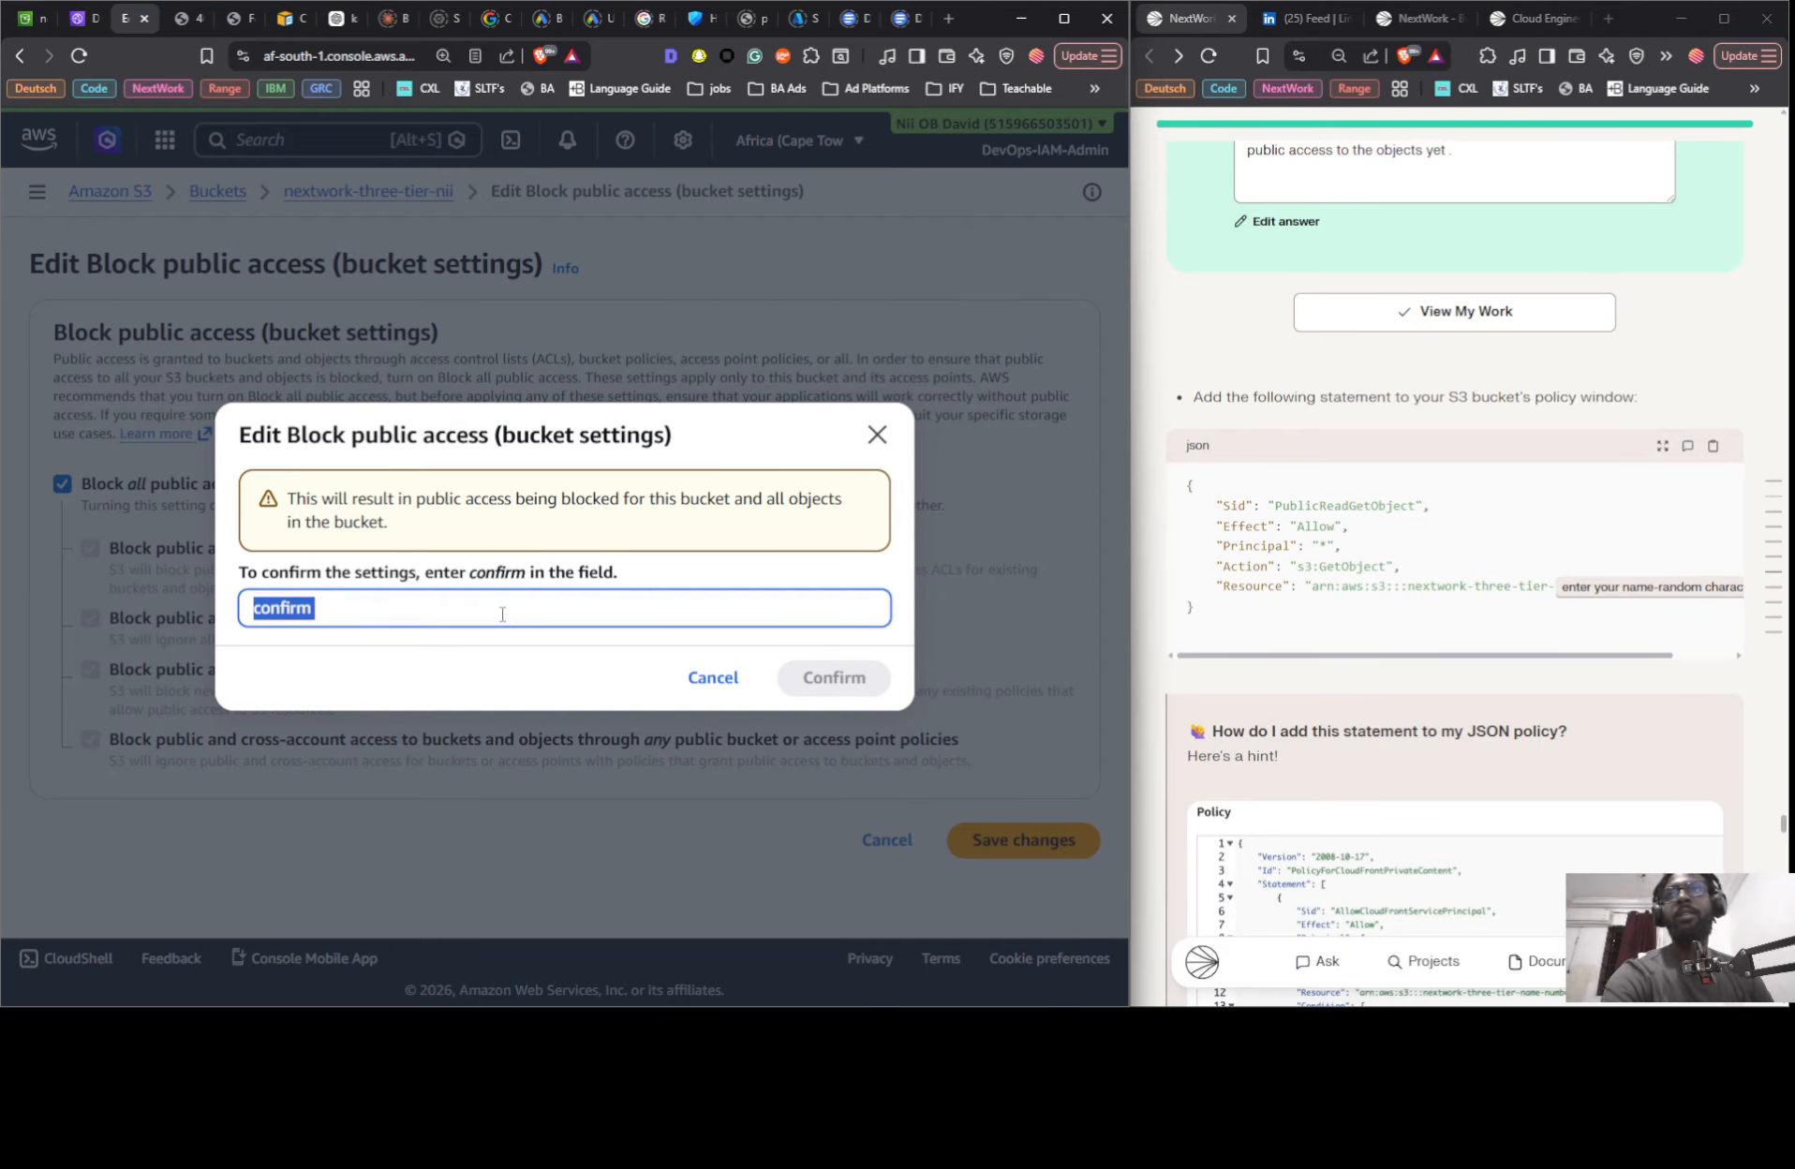
{"action": "left_click", "coordinate": [502, 612]}
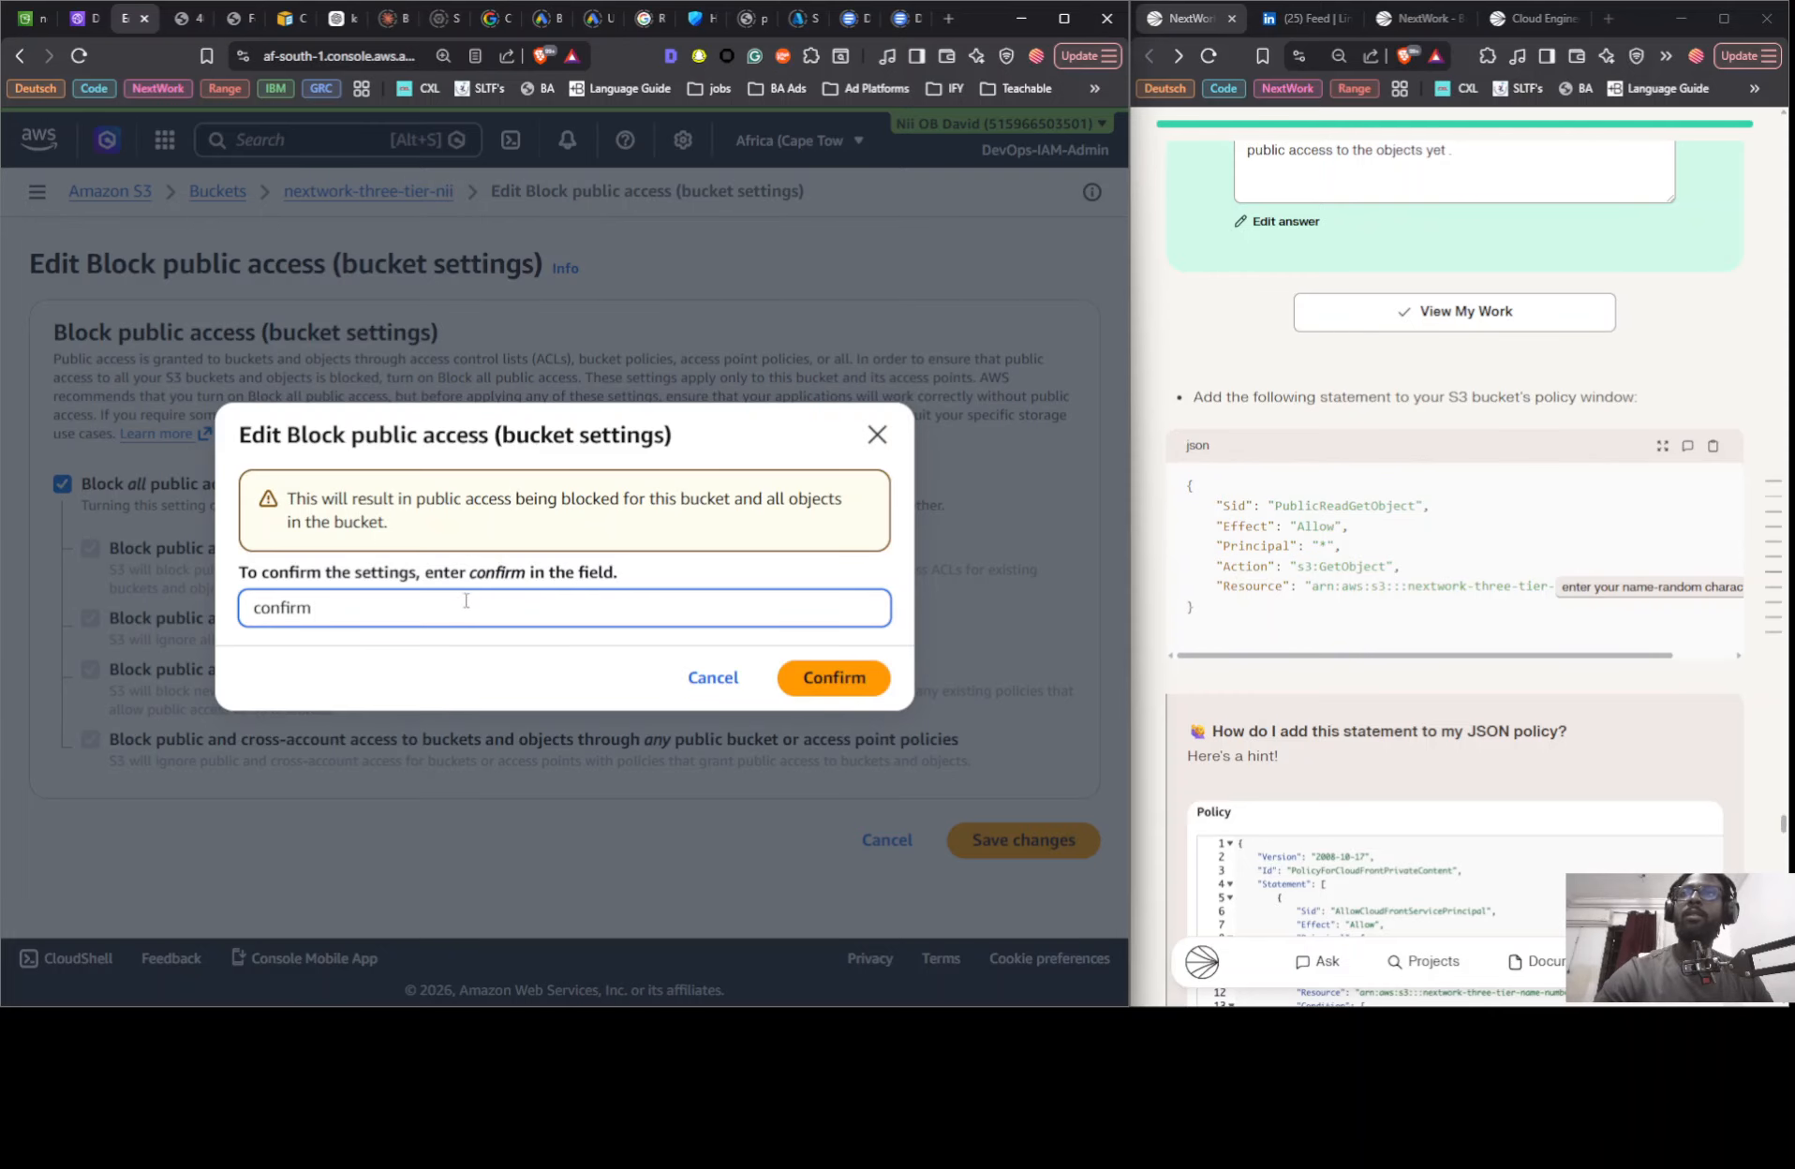
{"action": "left_click", "coordinate": [823, 675]}
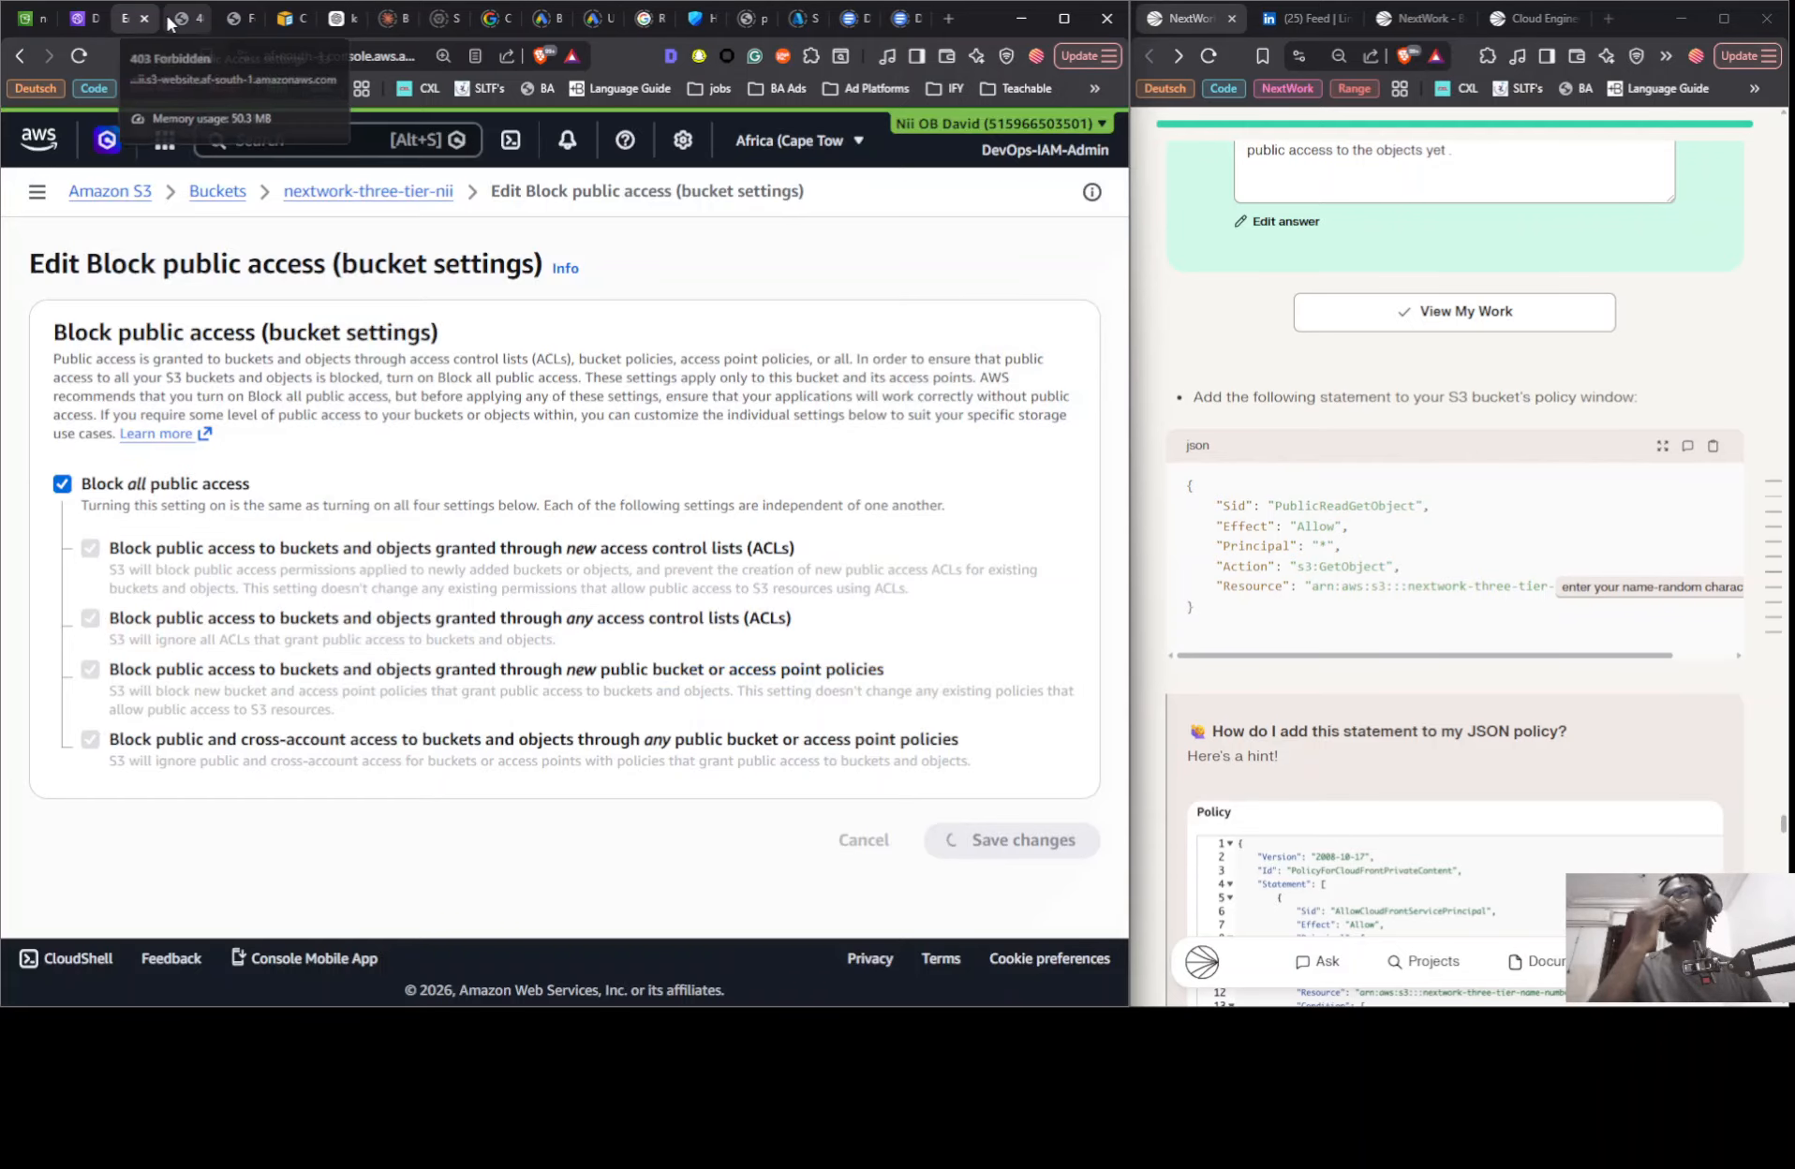
- Reload the bucket website endpoint page several times with public access blocked, and return to the bucket's permissions
{"action": "left_click", "coordinate": [181, 18]}
{"action": "left_click", "coordinate": [80, 57]}
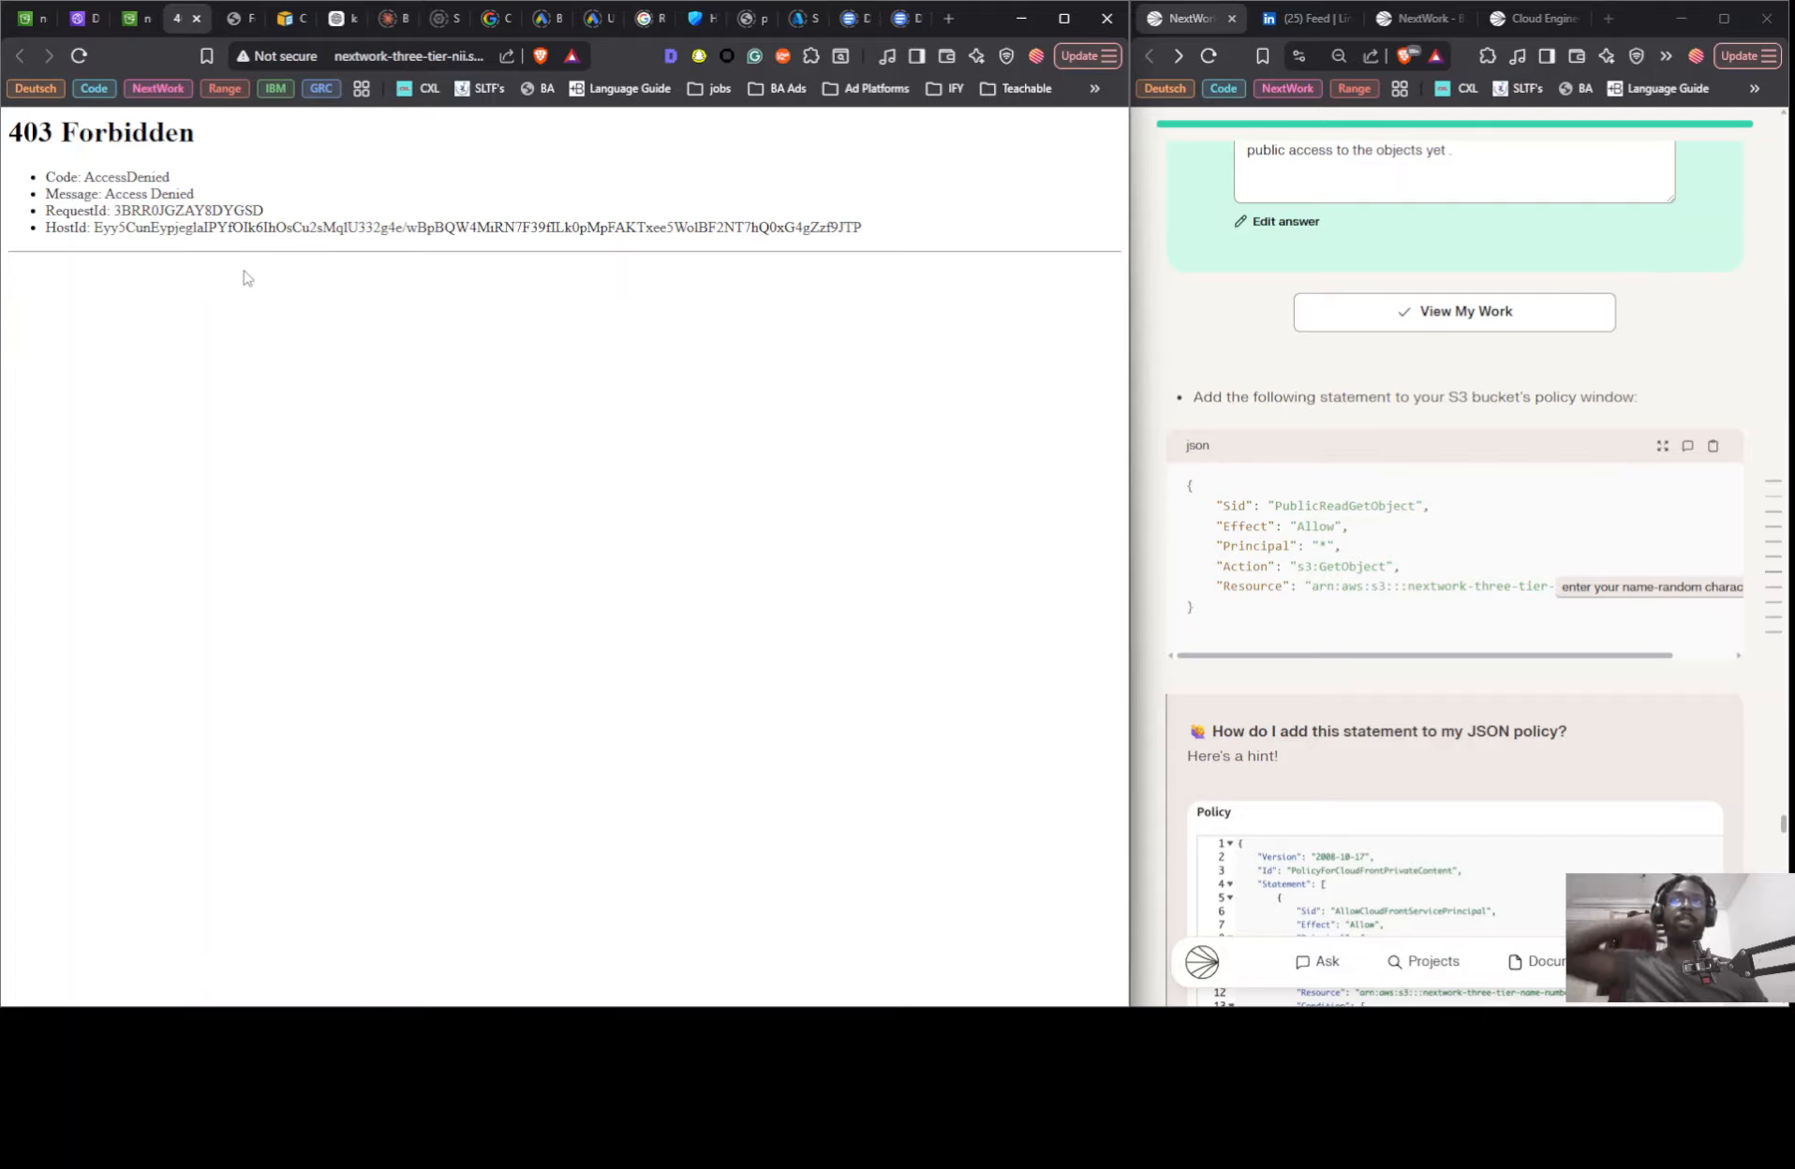
{"action": "left_click", "coordinate": [80, 57]}
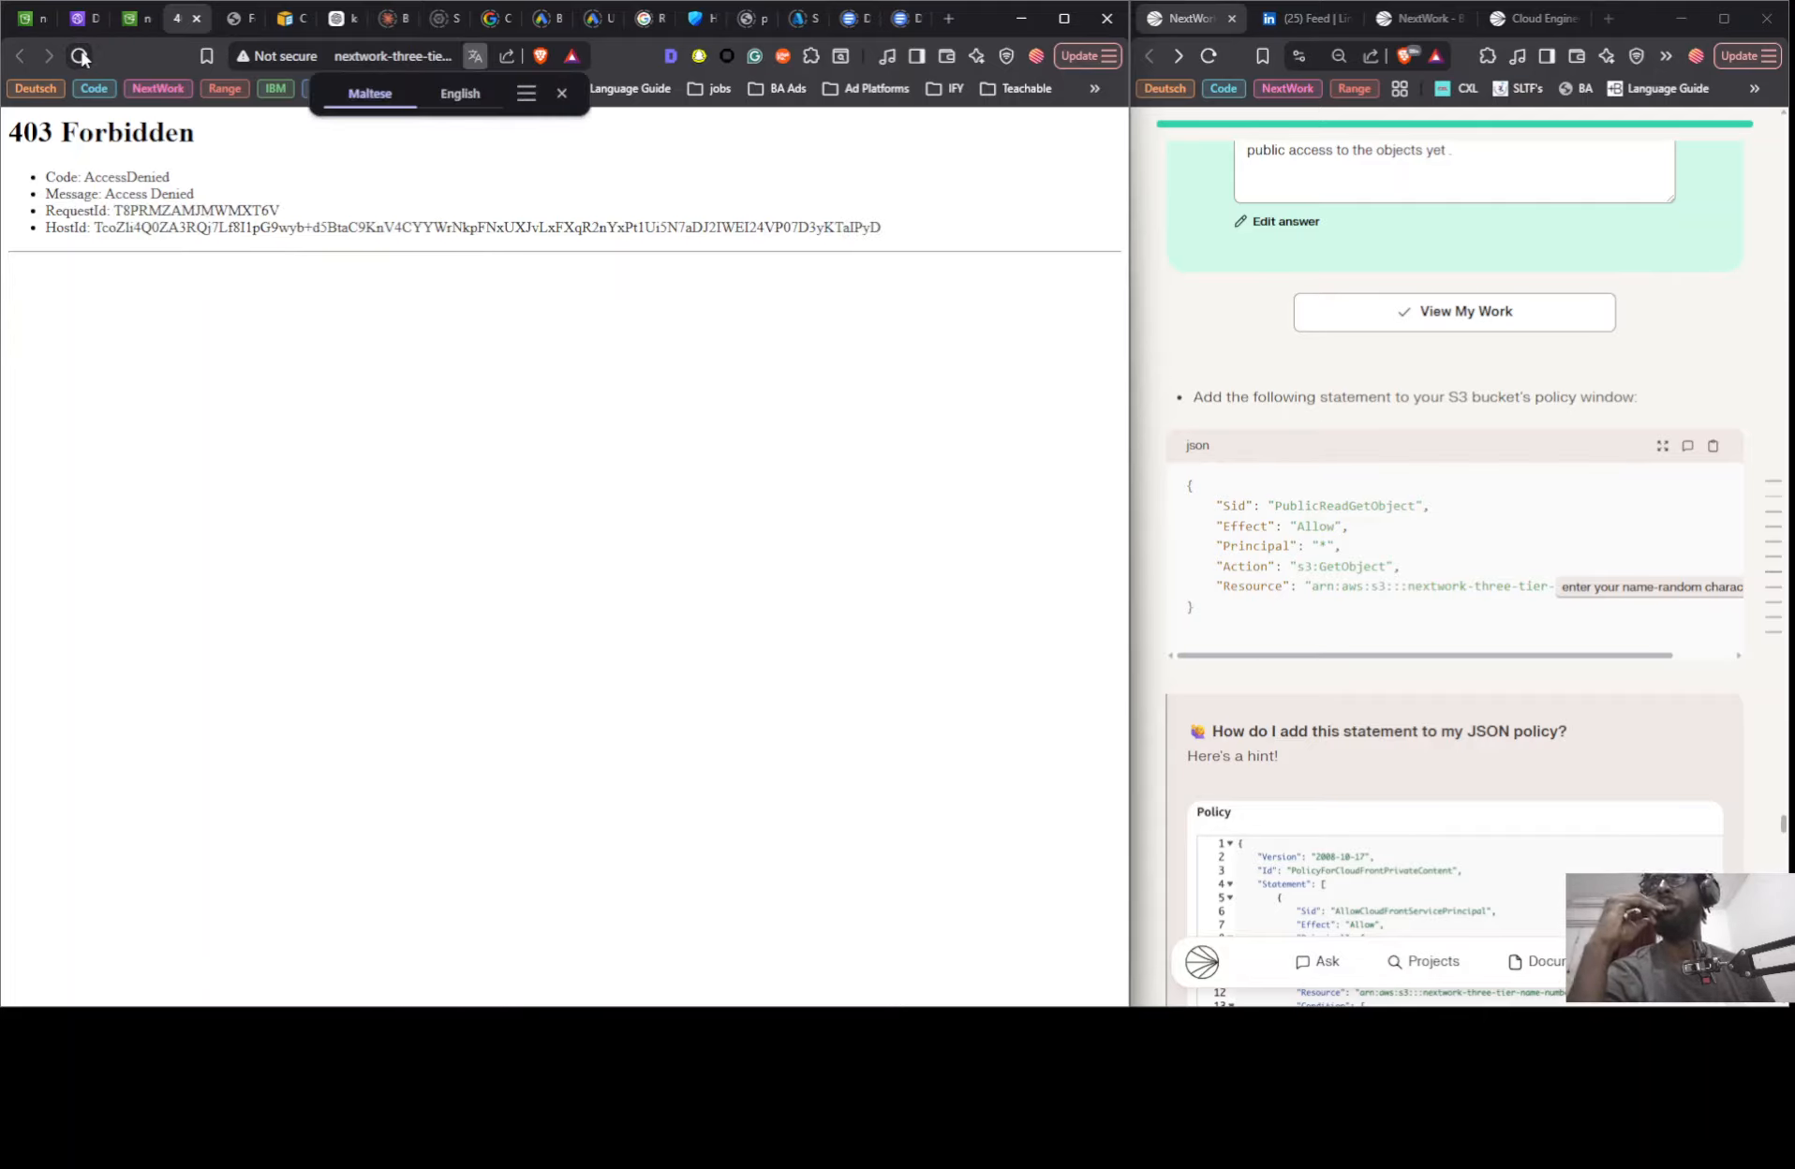
{"action": "left_click", "coordinate": [80, 57]}
{"action": "left_click", "coordinate": [79, 56]}
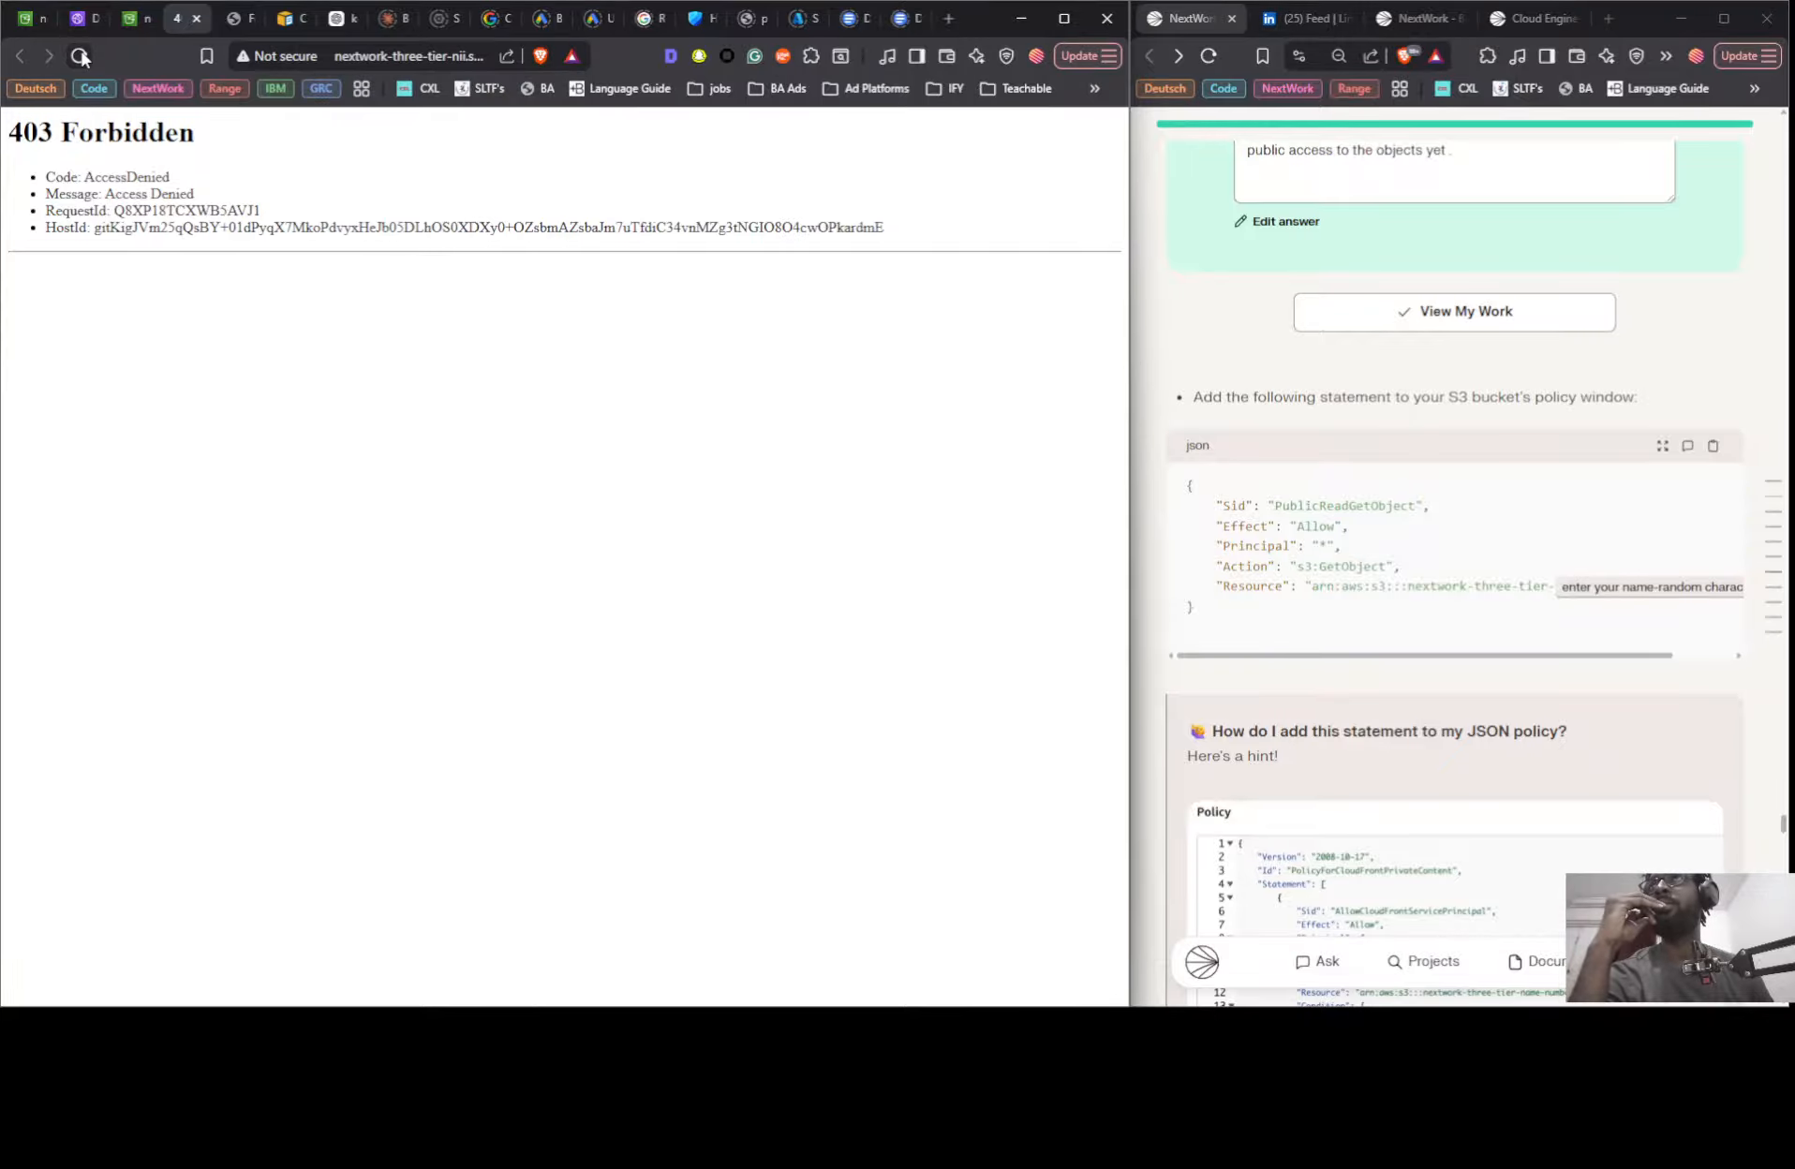
{"action": "left_click", "coordinate": [80, 57]}
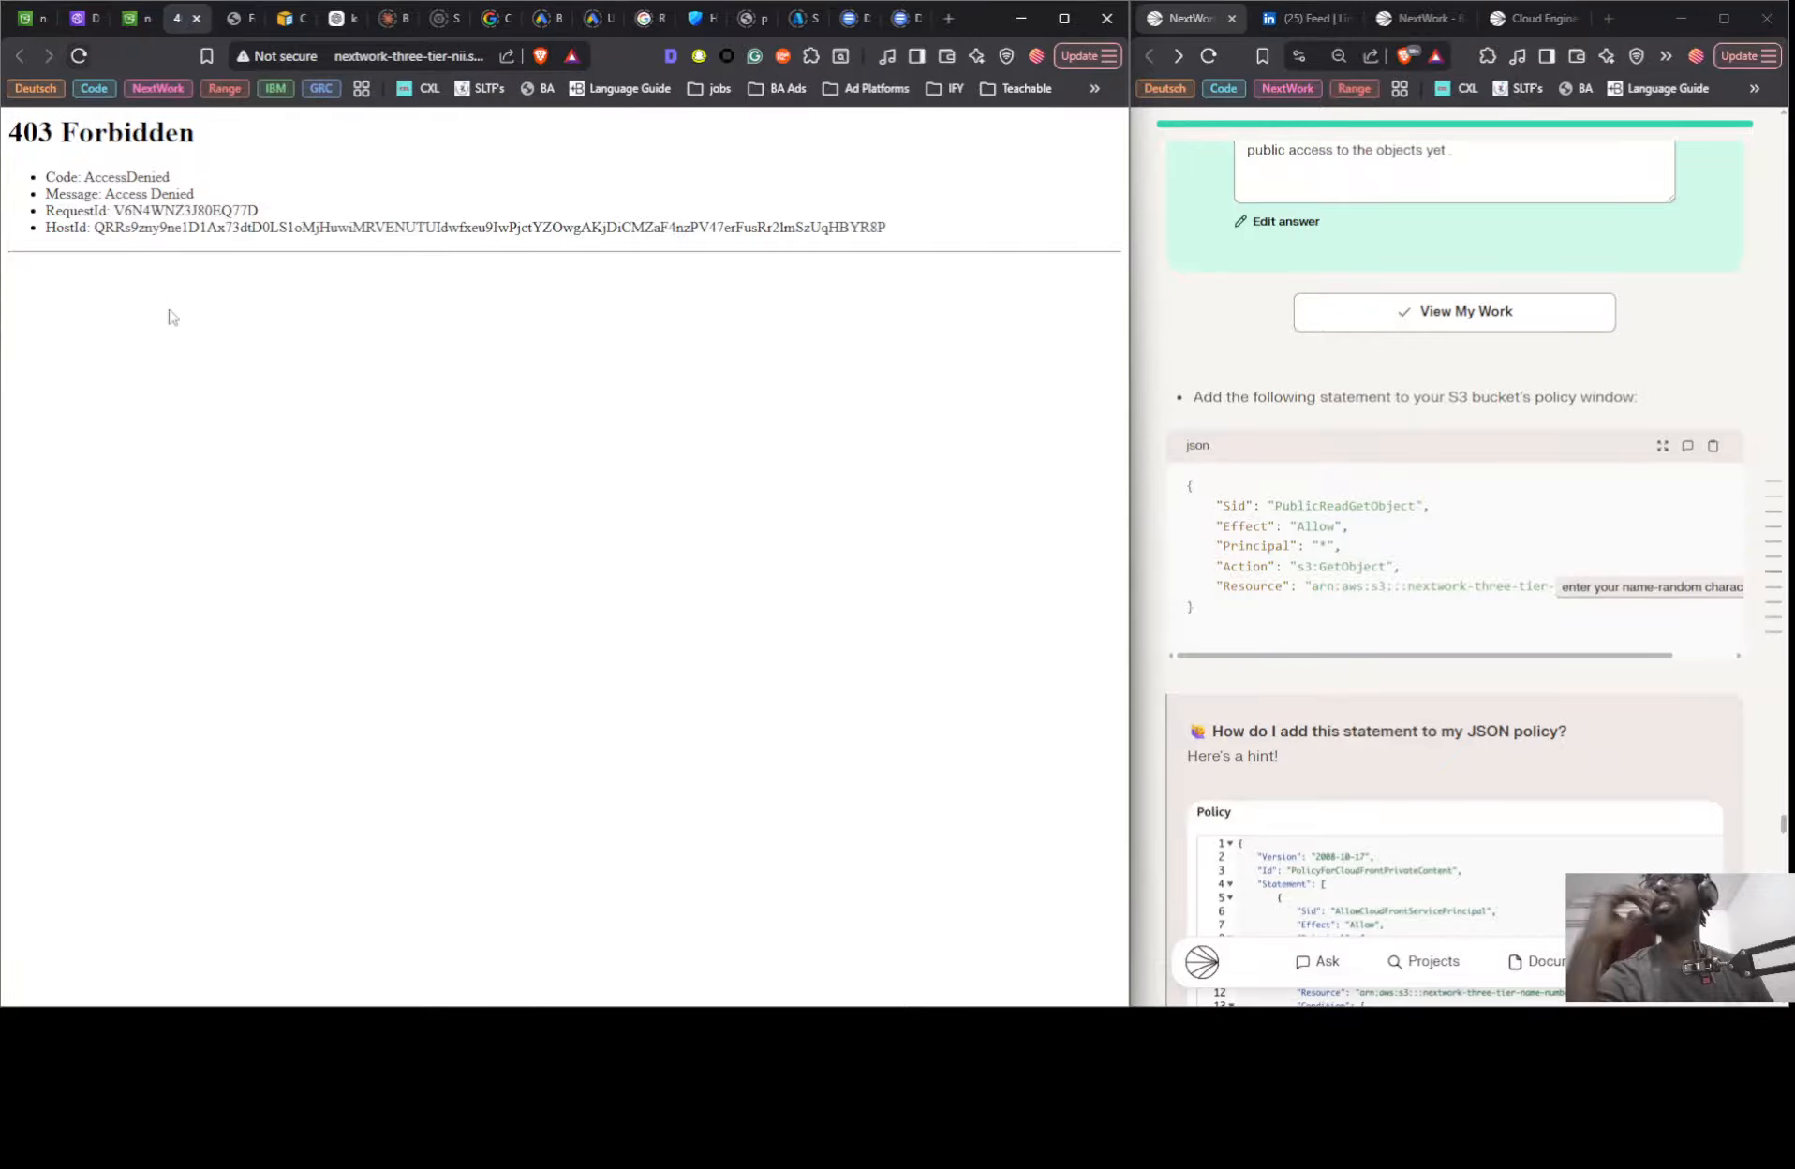
{"action": "left_click", "coordinate": [130, 20]}
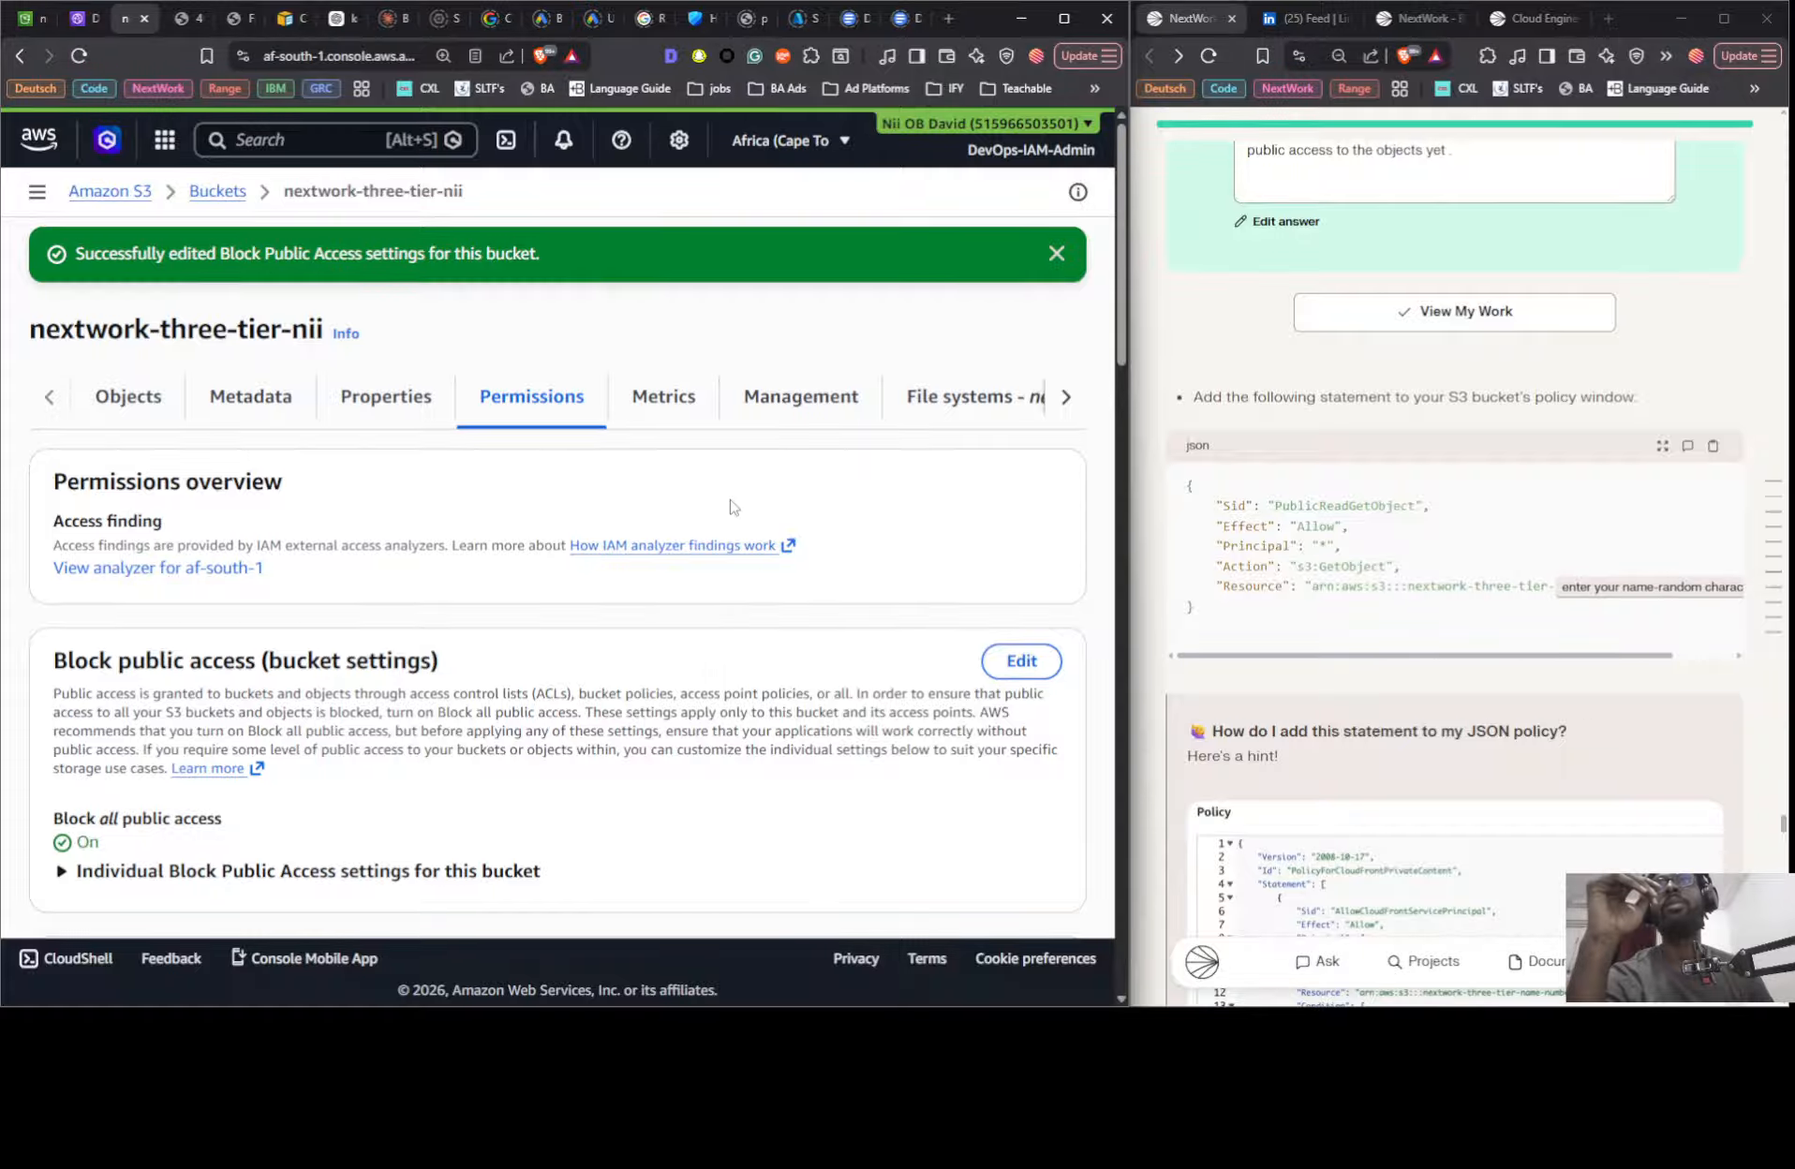
- Turn off Block all public access for the nextwork-three-tier-nii bucket again, approving the change by entering confirm
{"action": "left_click", "coordinate": [1021, 660]}
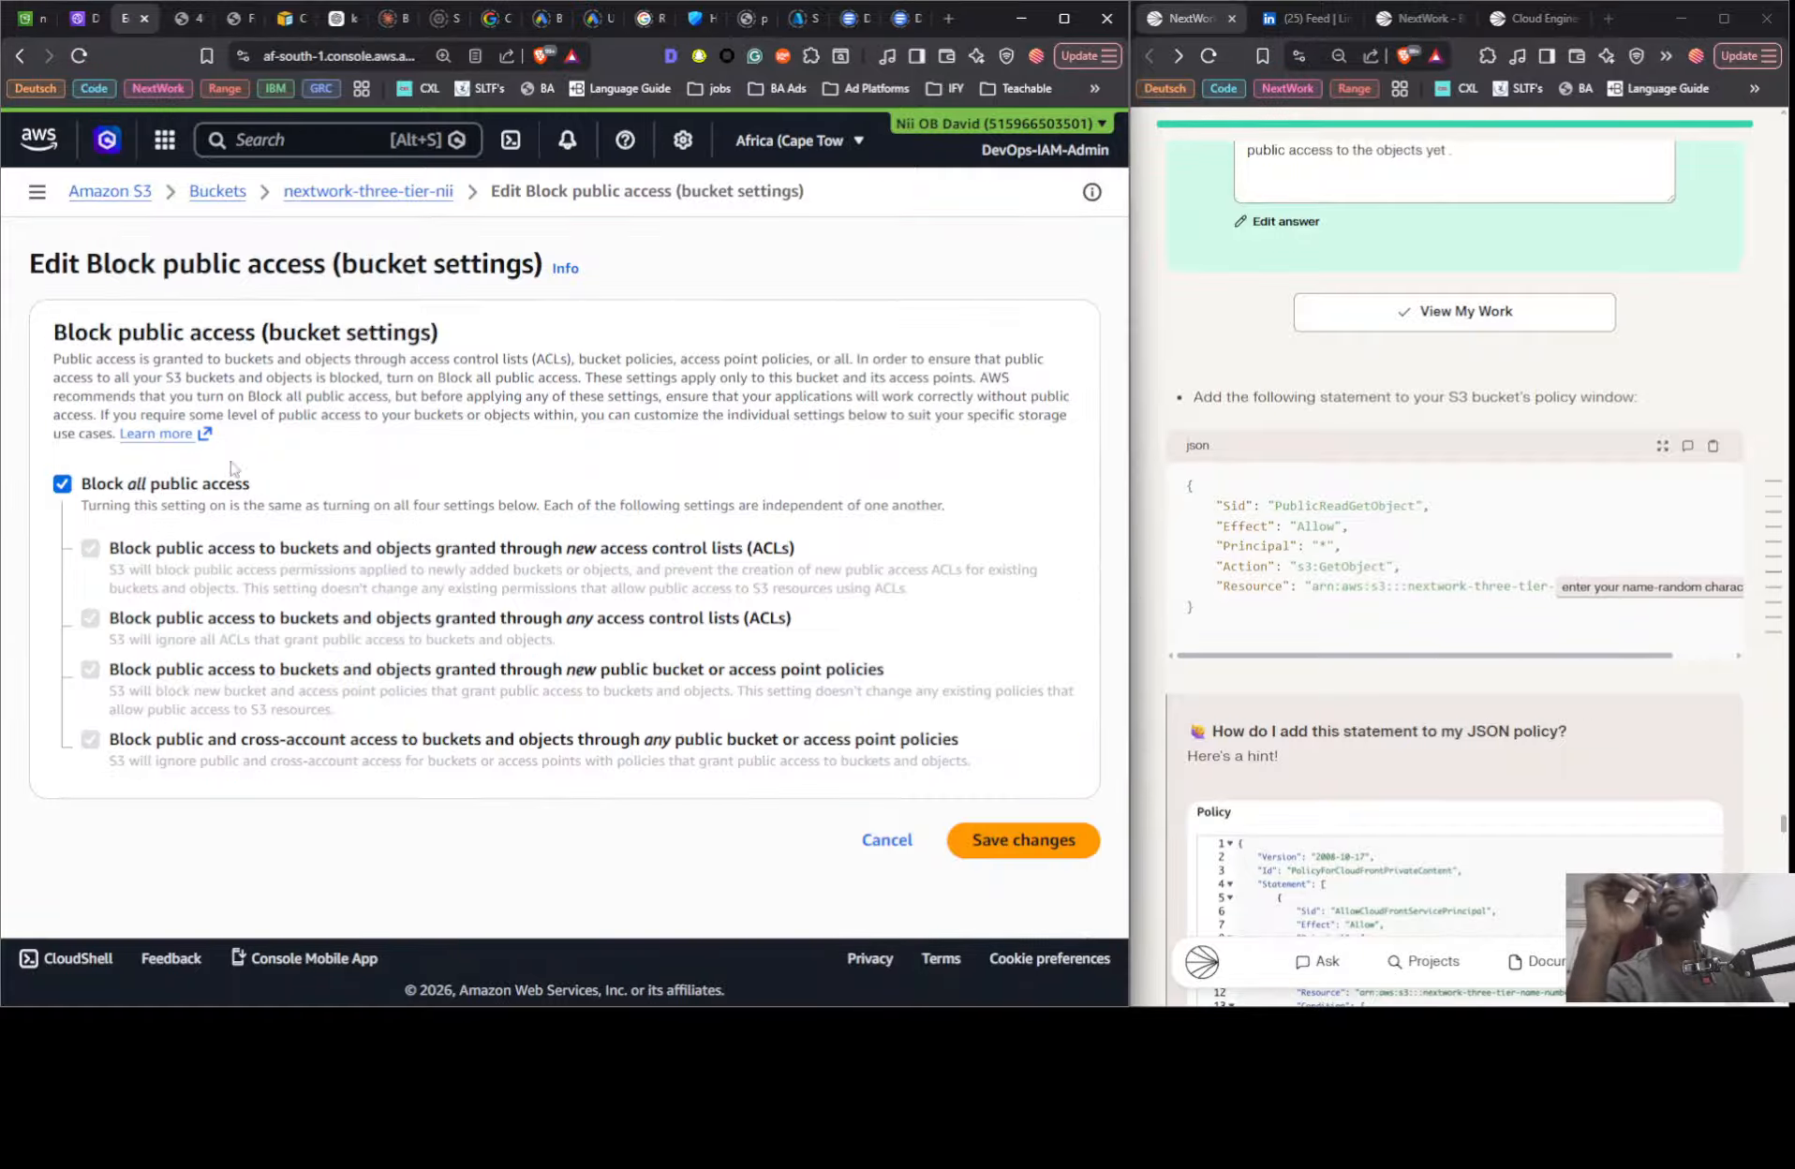
{"action": "left_click", "coordinate": [87, 491]}
{"action": "left_click", "coordinate": [987, 843]}
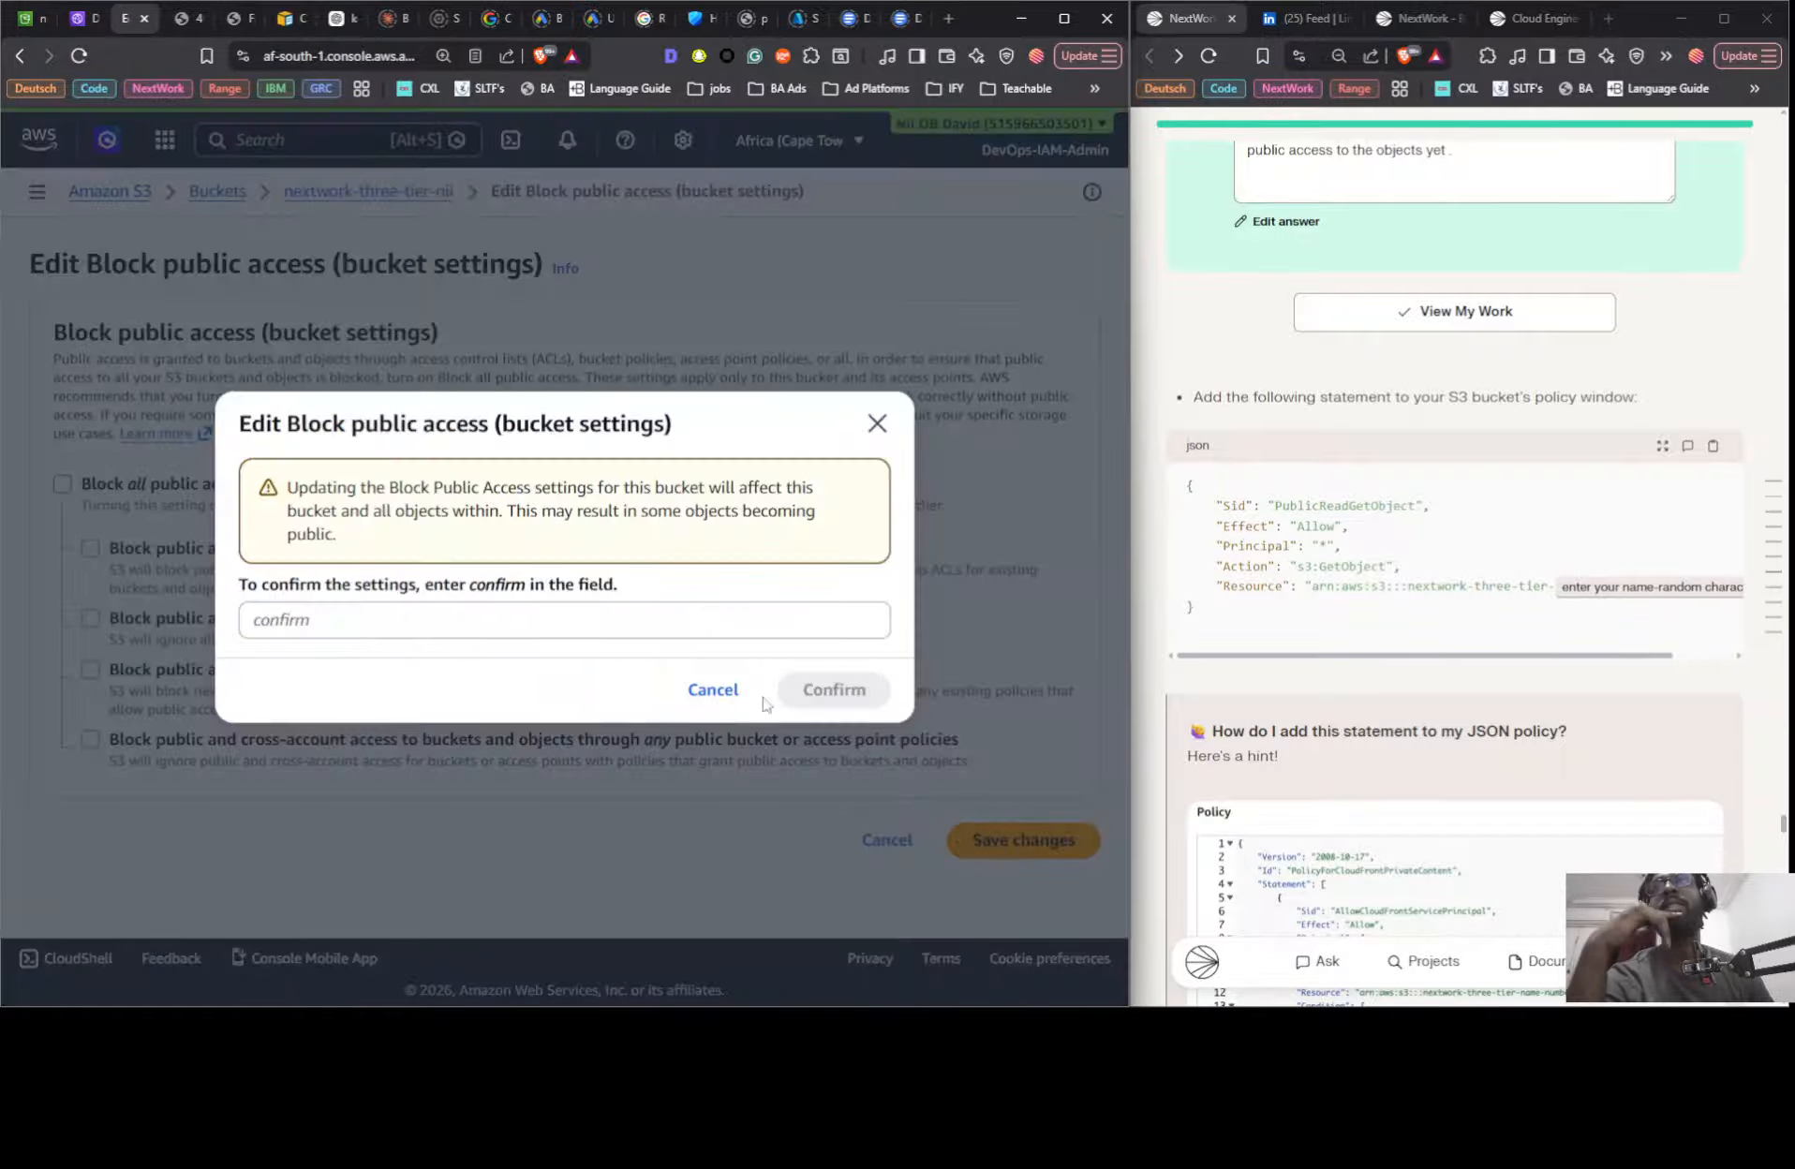
{"action": "double_click", "coordinate": [491, 586]}
{"action": "left_click_drag", "start_coordinate": [494, 592], "coordinate": [487, 620]}
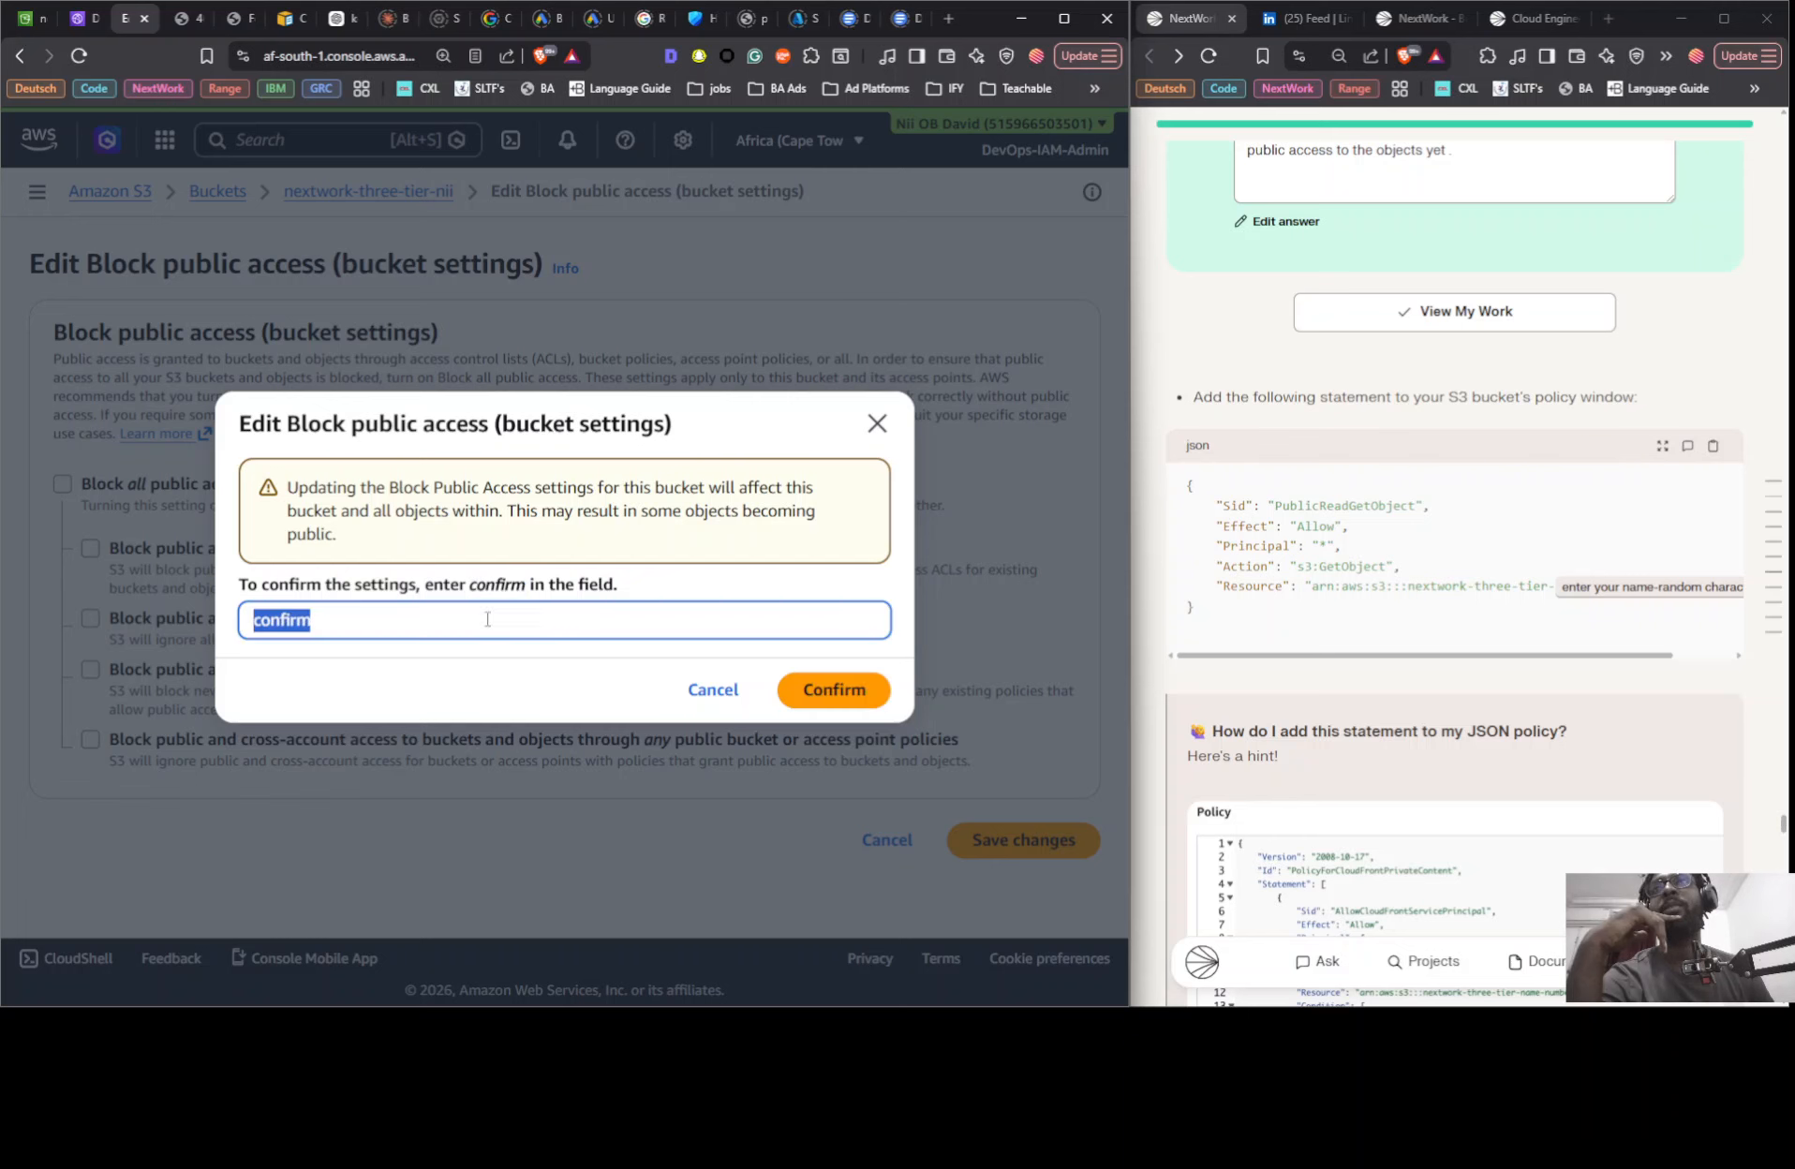
{"action": "left_click", "coordinate": [832, 690]}
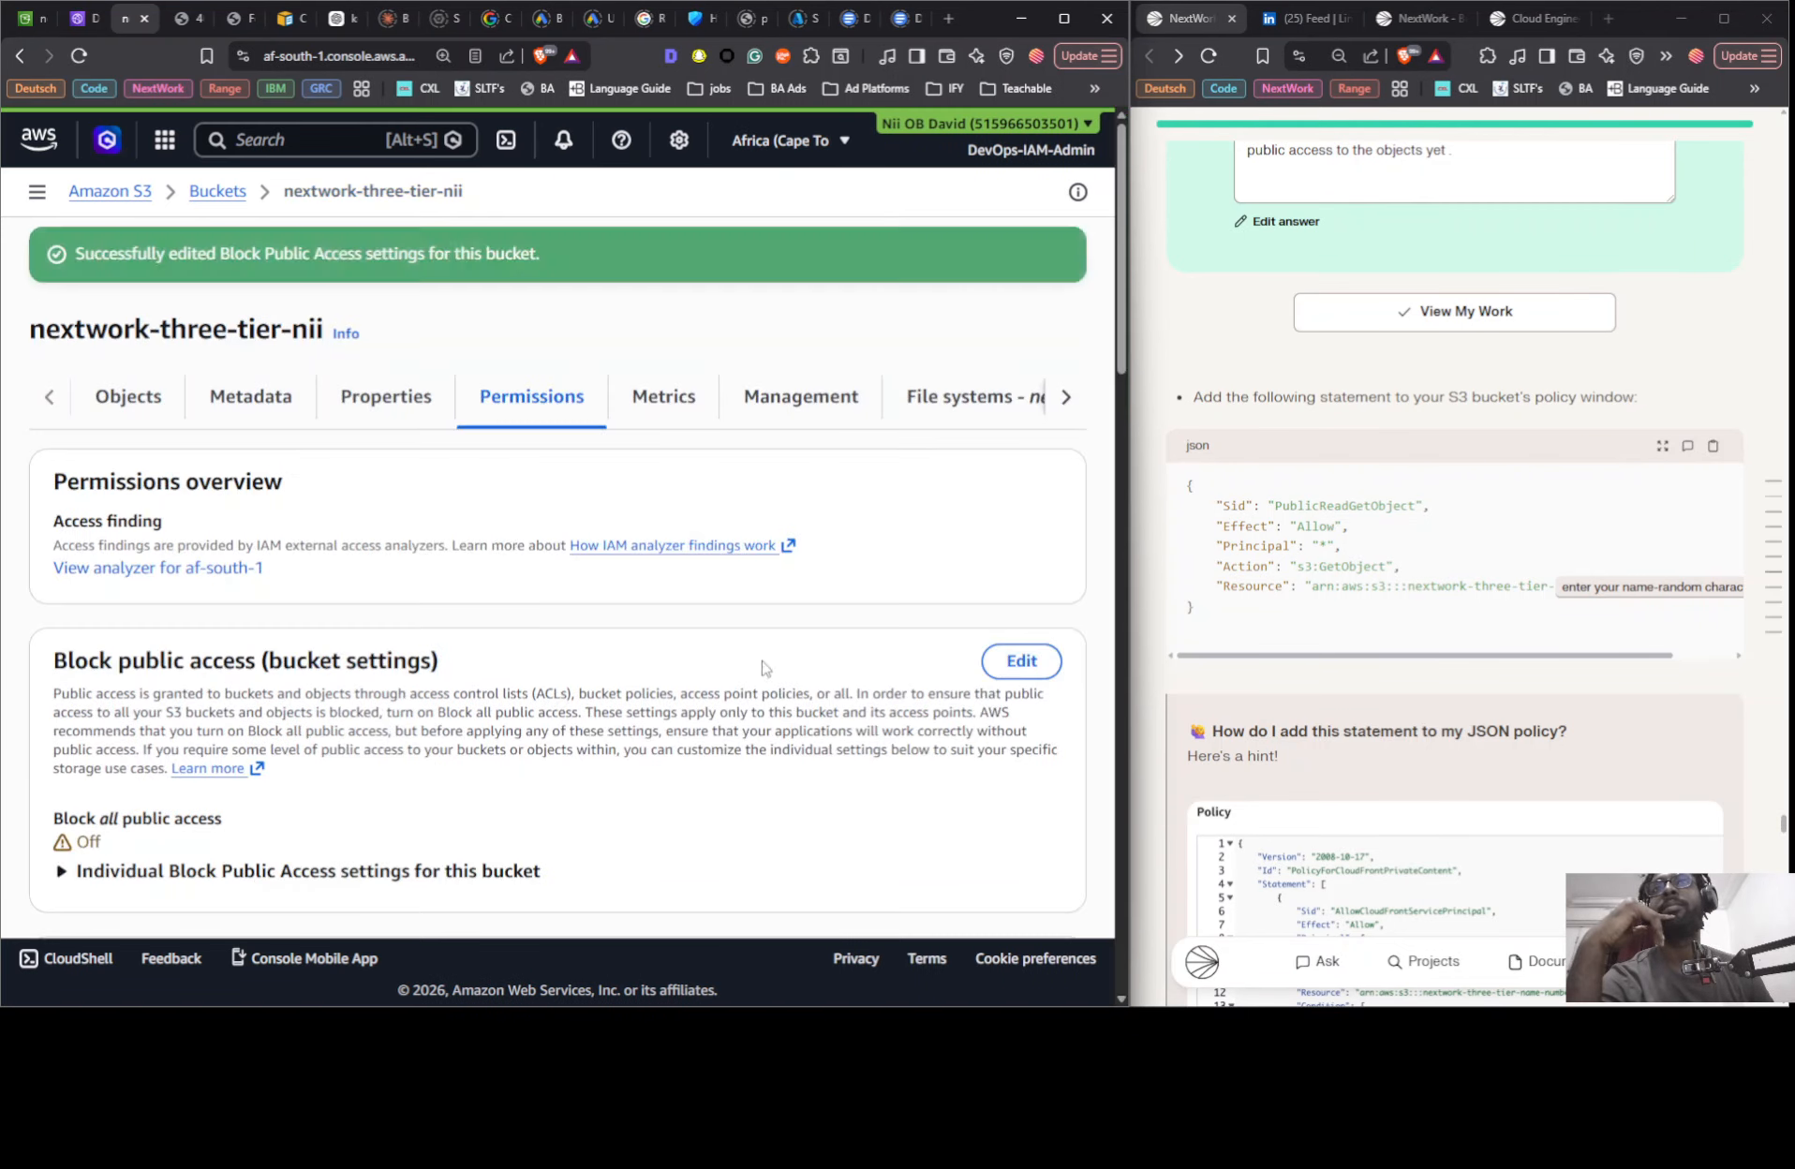
- Reload the bucket website endpoint page to test access with the block off, and go back to the bucket's permissions
{"action": "left_click", "coordinate": [175, 23]}
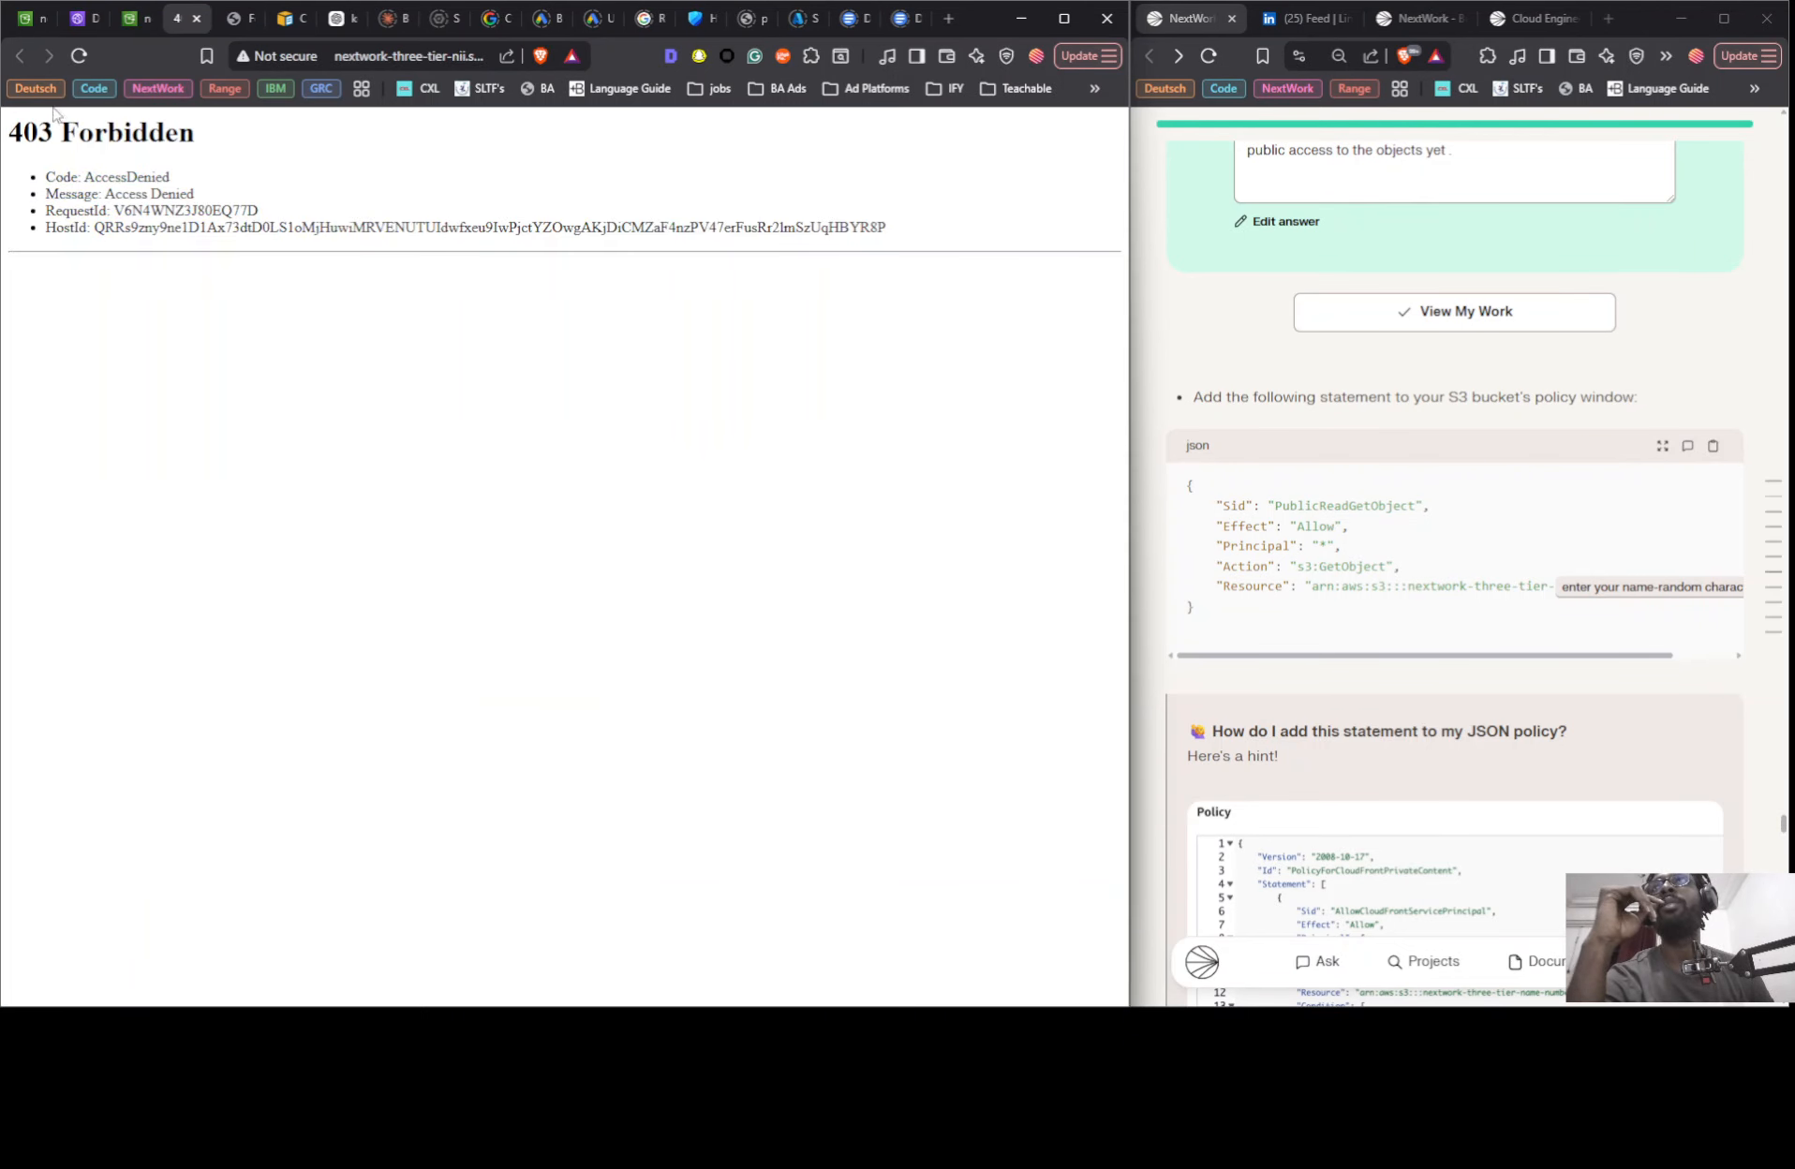
{"action": "left_click", "coordinate": [81, 56]}
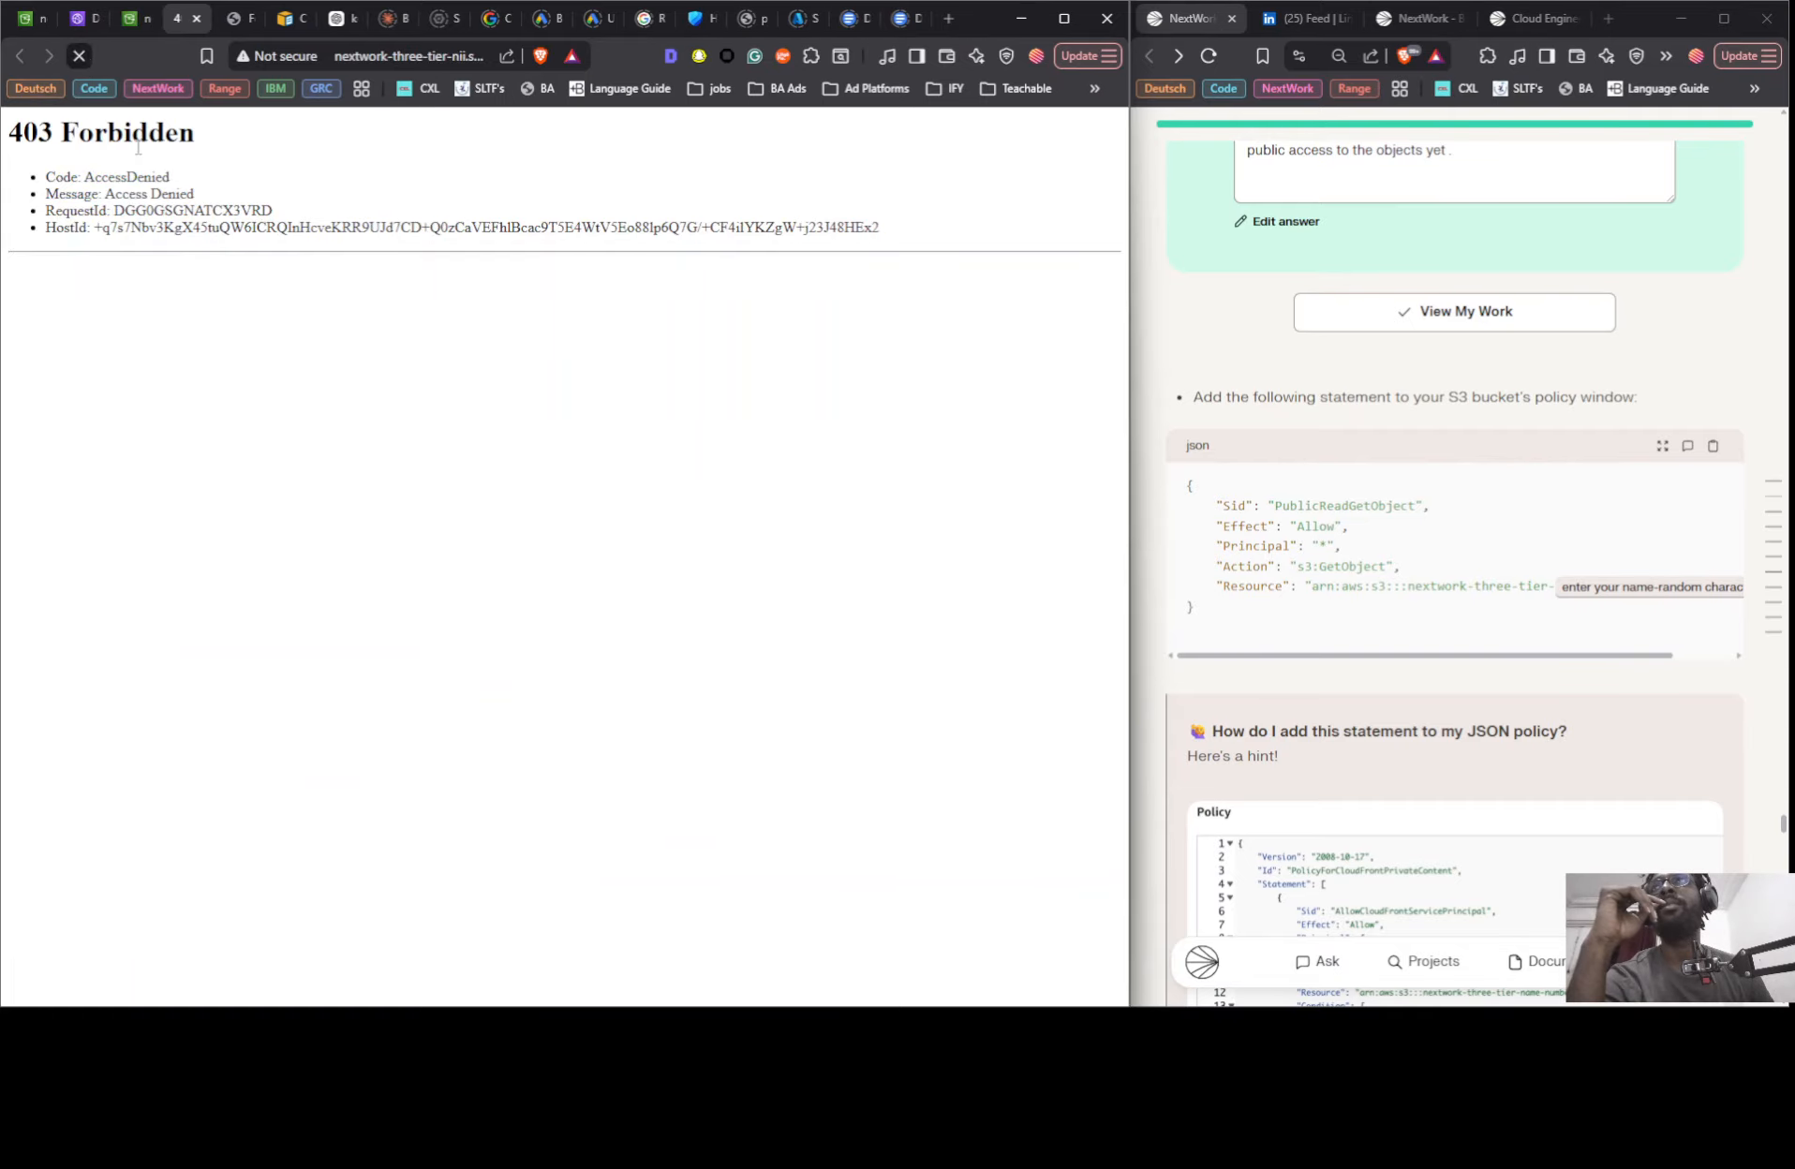
{"action": "left_click", "coordinate": [144, 33]}
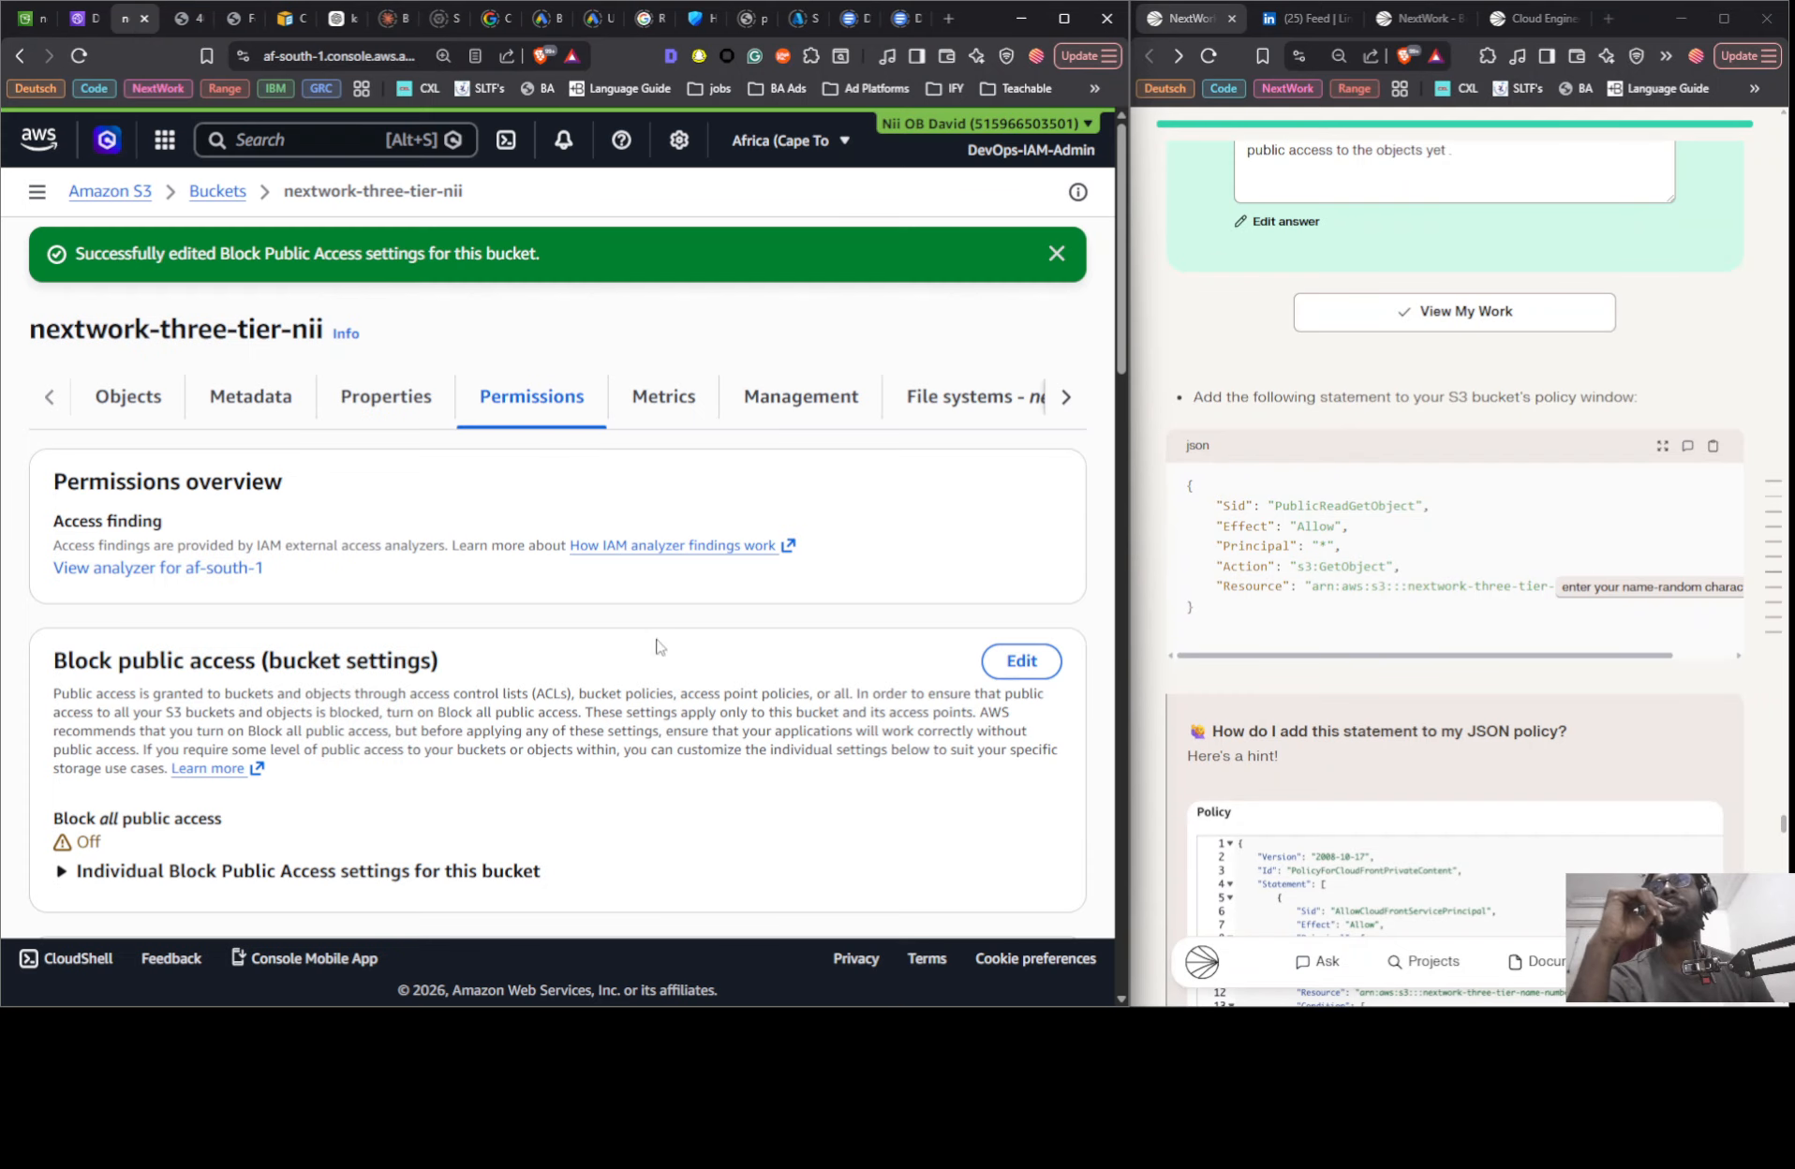
- Edit the bucket policy and paste the PublicReadGetObject statement after the AllowCloudFrontServicePrincipal statement, without a trailing blank line
{"action": "scroll", "coordinate": [658, 645], "scroll_direction": "down", "scroll_amount": 5}
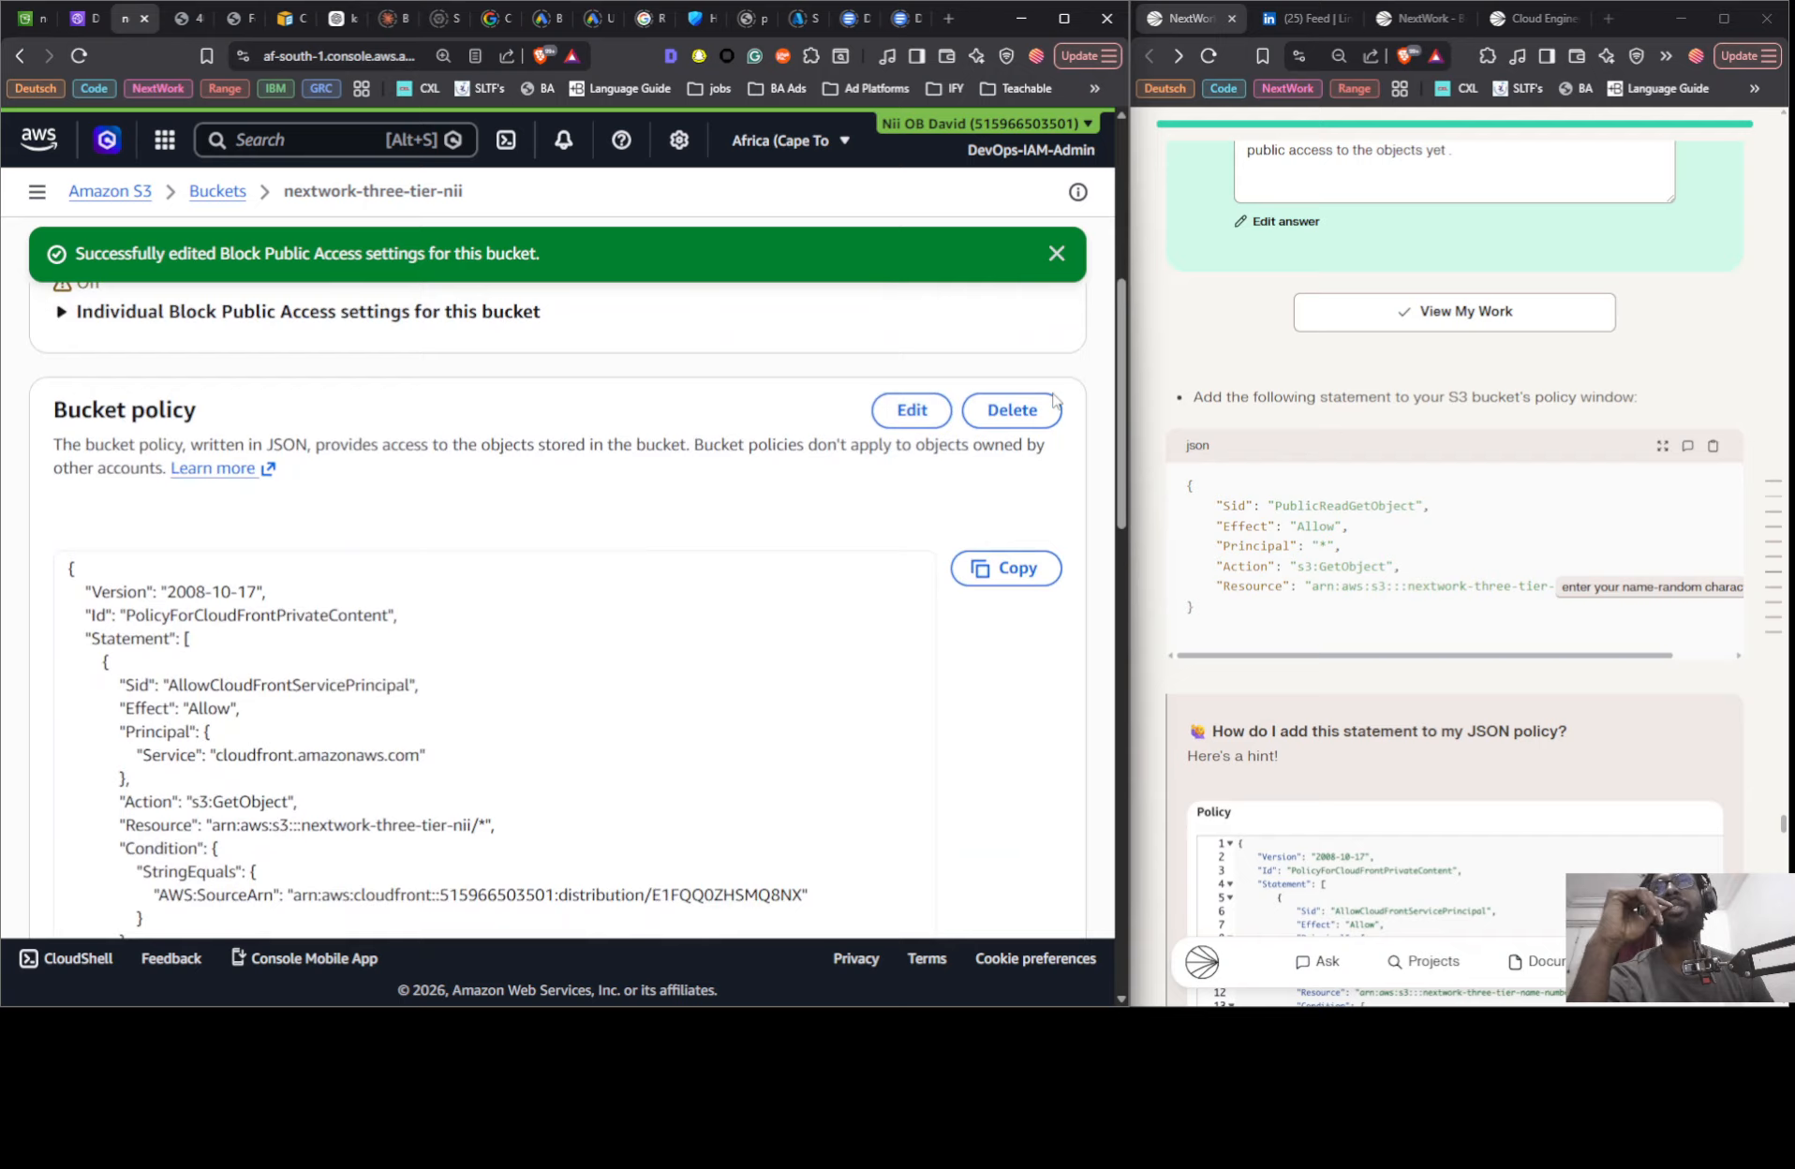
{"action": "left_click", "coordinate": [901, 415]}
{"action": "scroll", "coordinate": [569, 587], "scroll_direction": "down", "scroll_amount": 6}
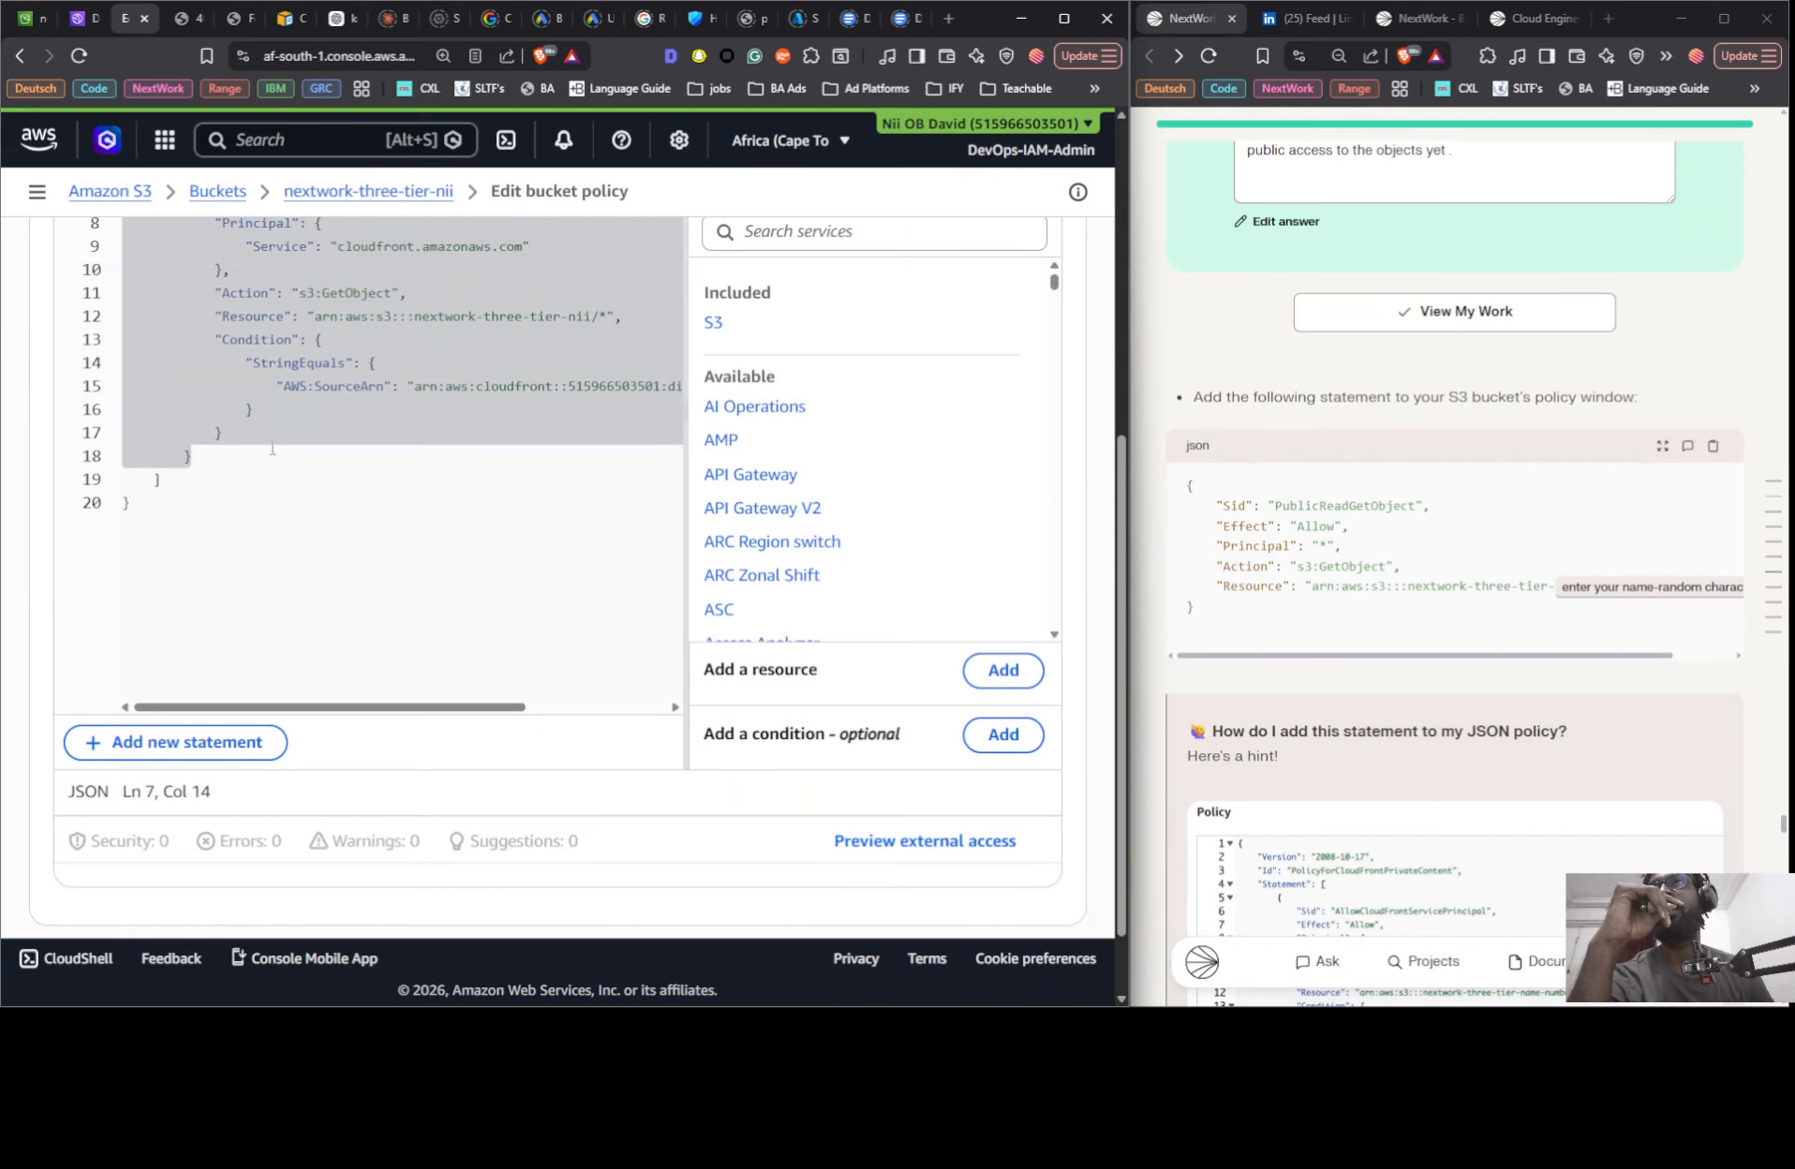
{"action": "left_click", "coordinate": [226, 459]}
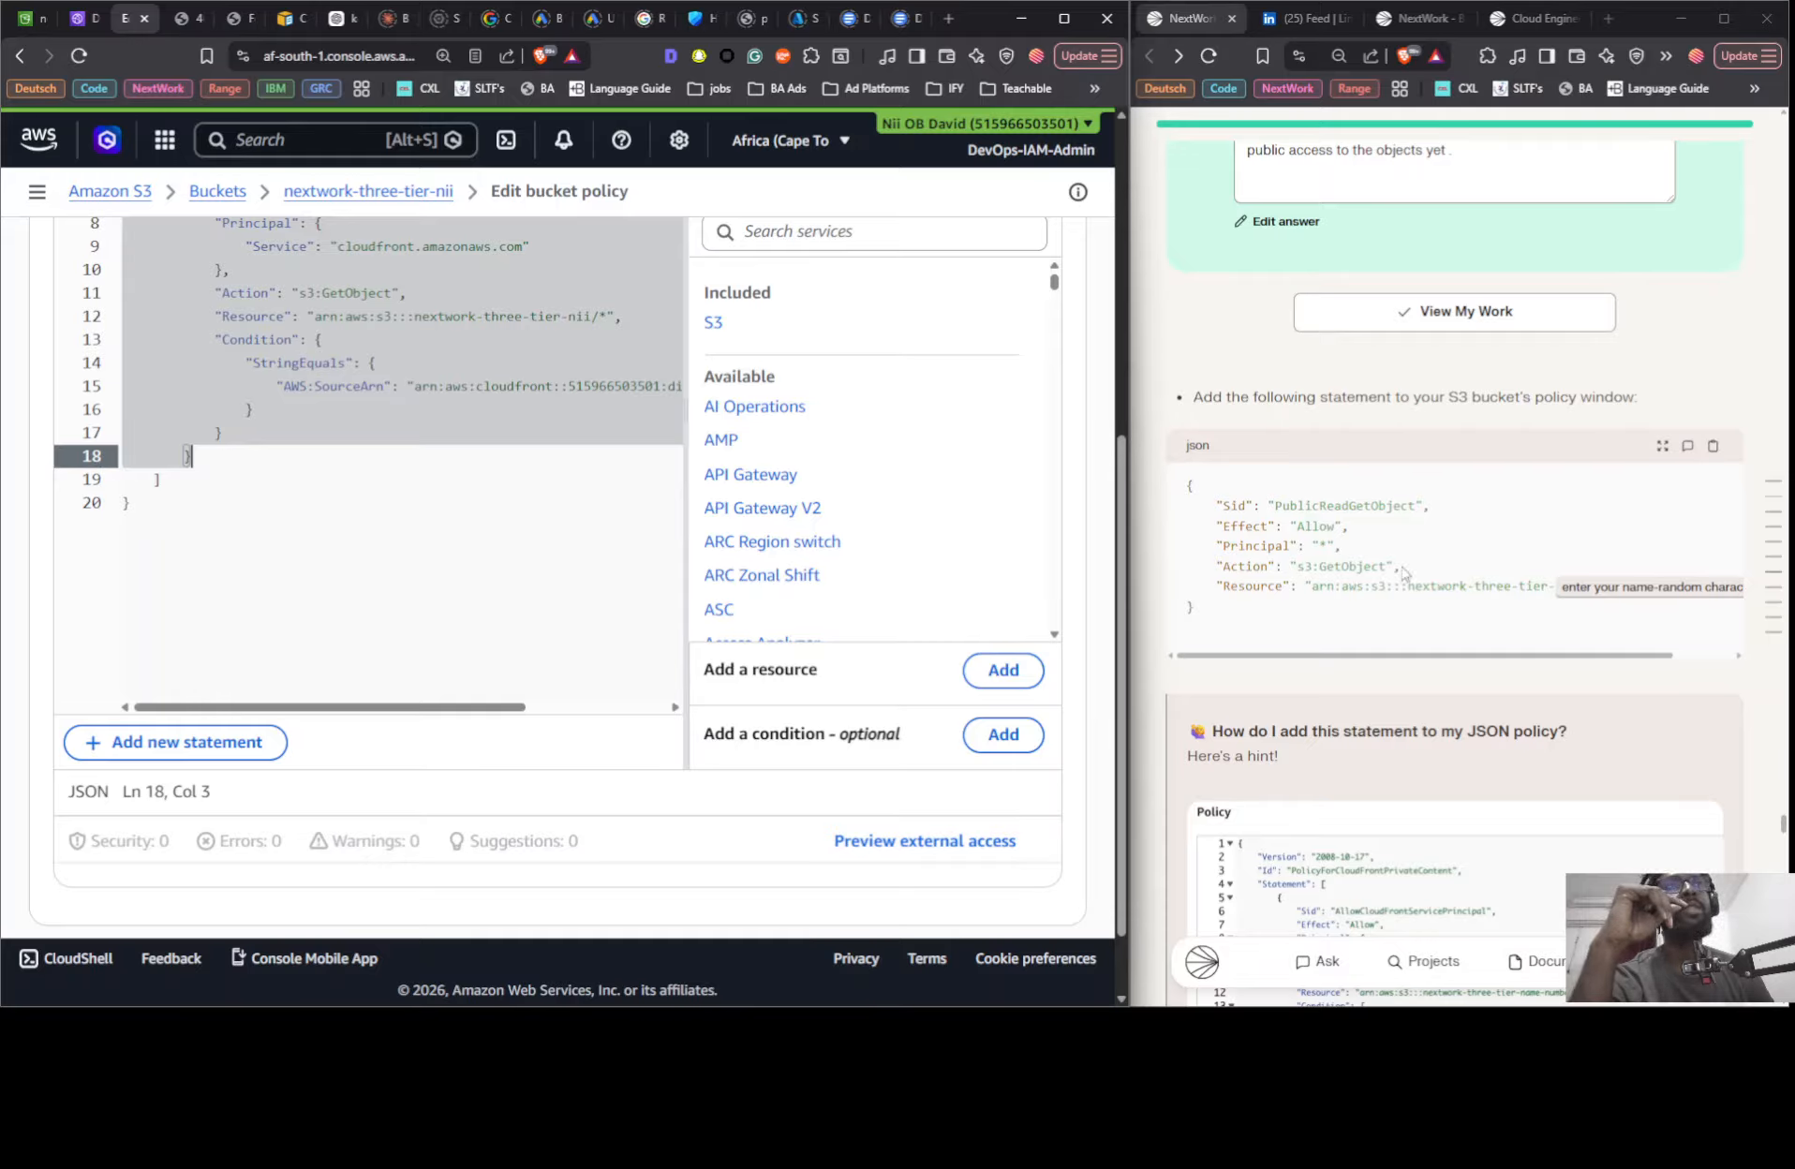
{"action": "key", "text": "Return"}
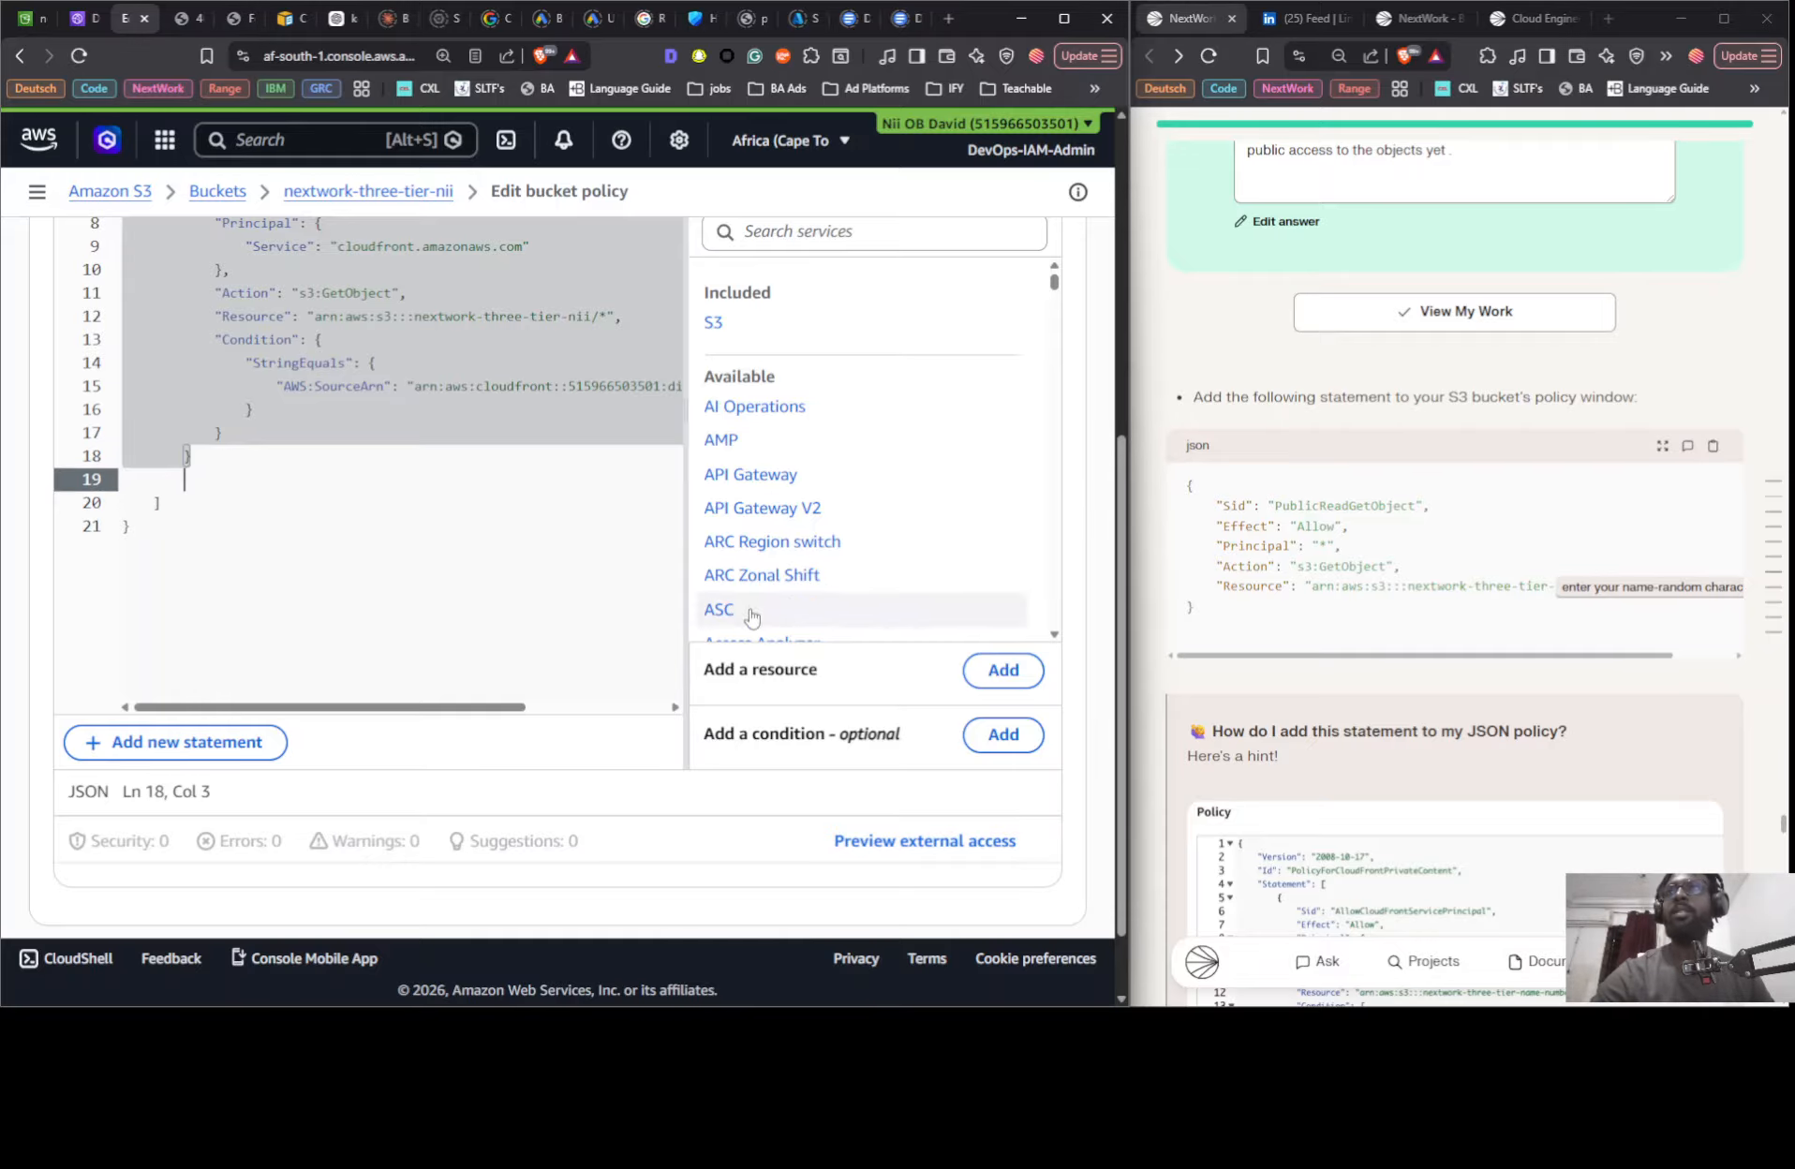
{"action": "key", "text": "ctrl+v"}
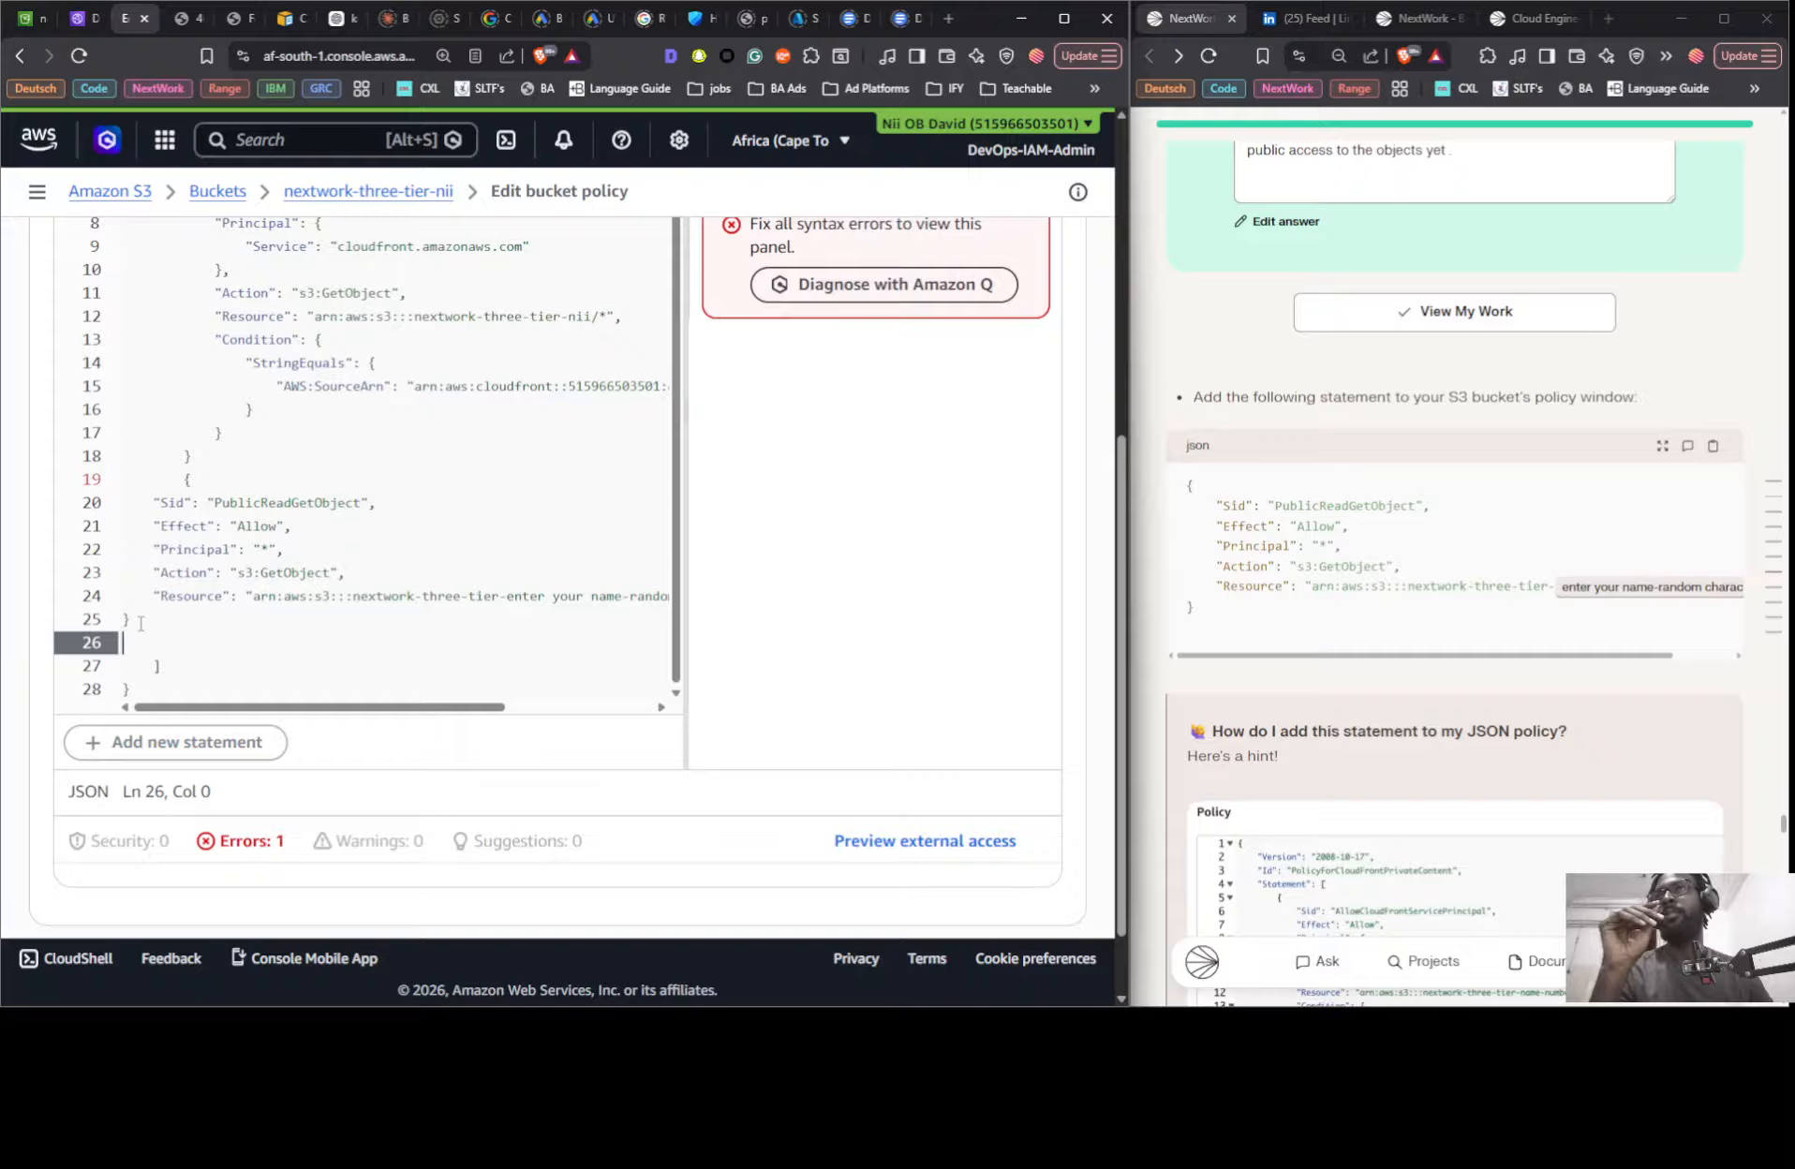
{"action": "key", "text": "BackSpace"}
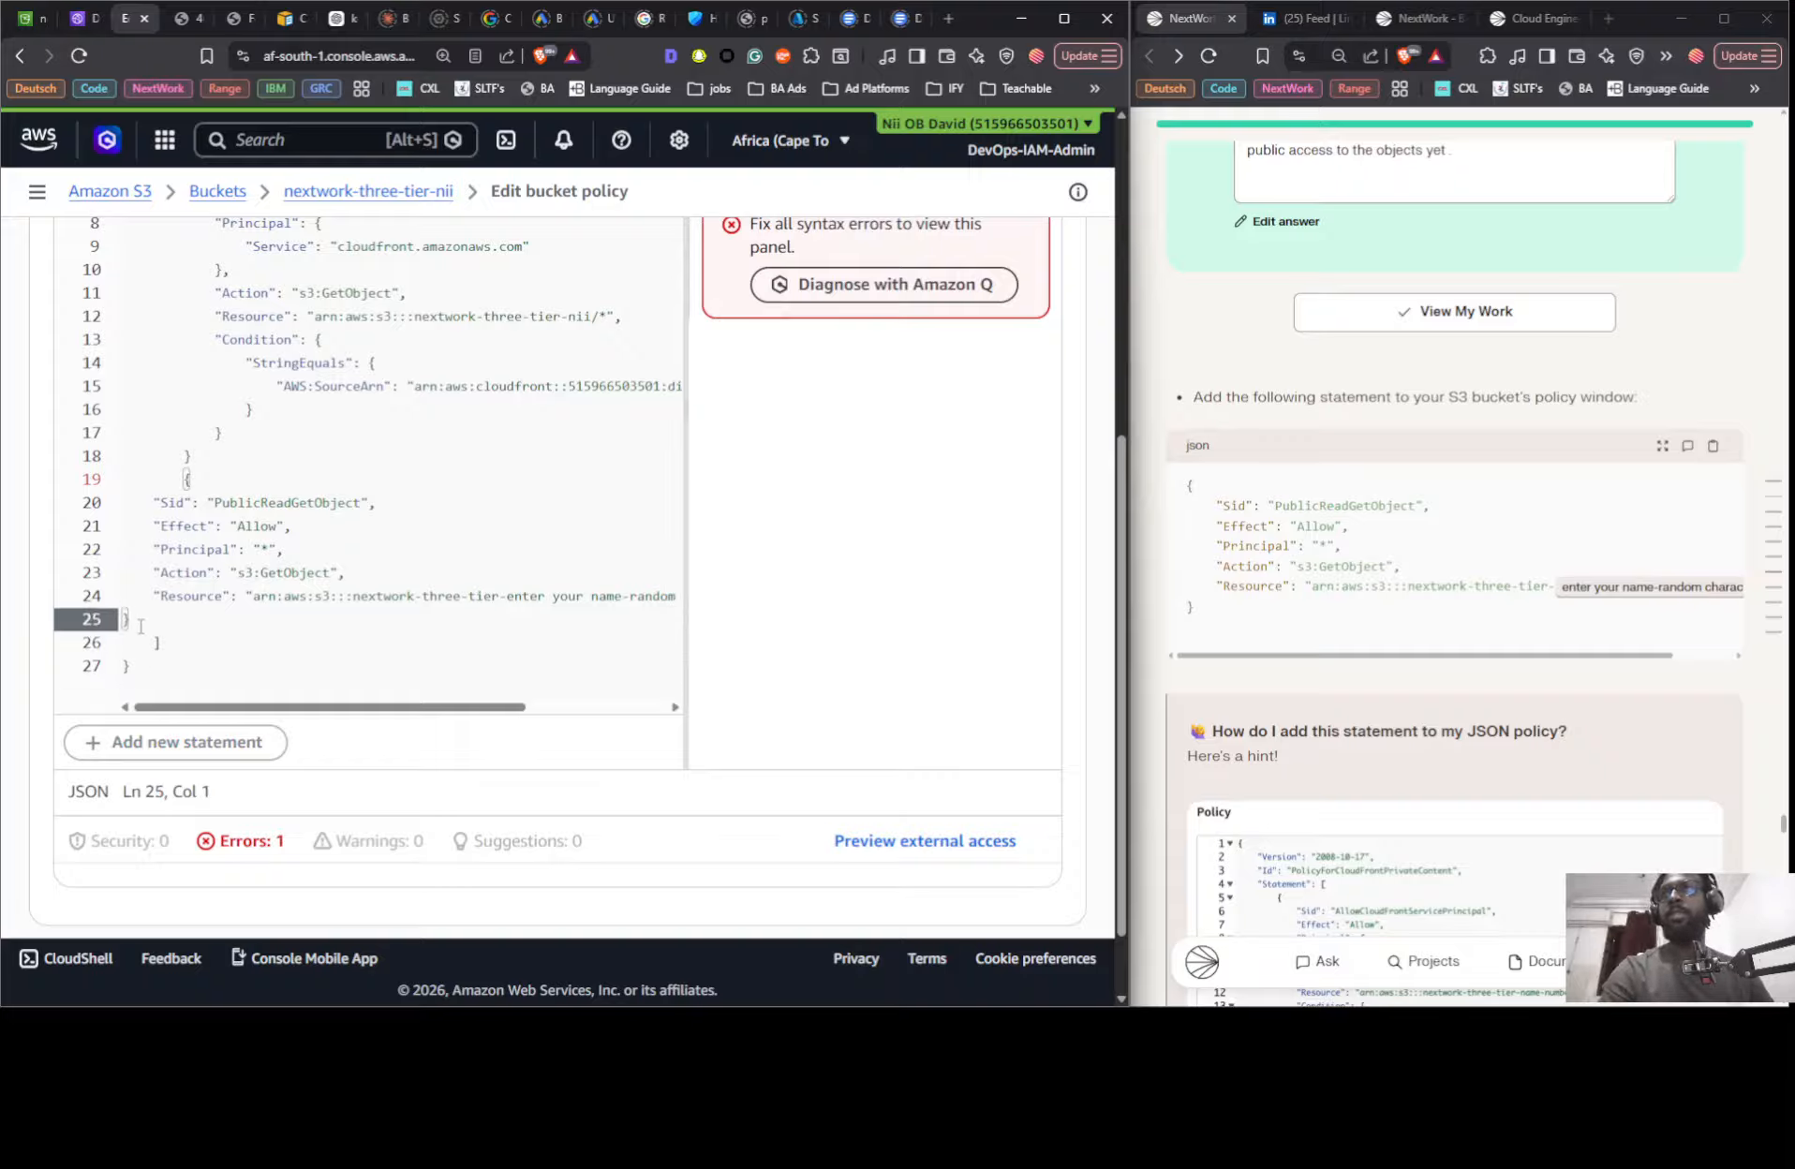
- Indent the PublicReadGetObject statement to match the existing one and separate the two statements with a comma
{"action": "left_click_drag", "start_coordinate": [140, 625], "coordinate": [131, 506]}
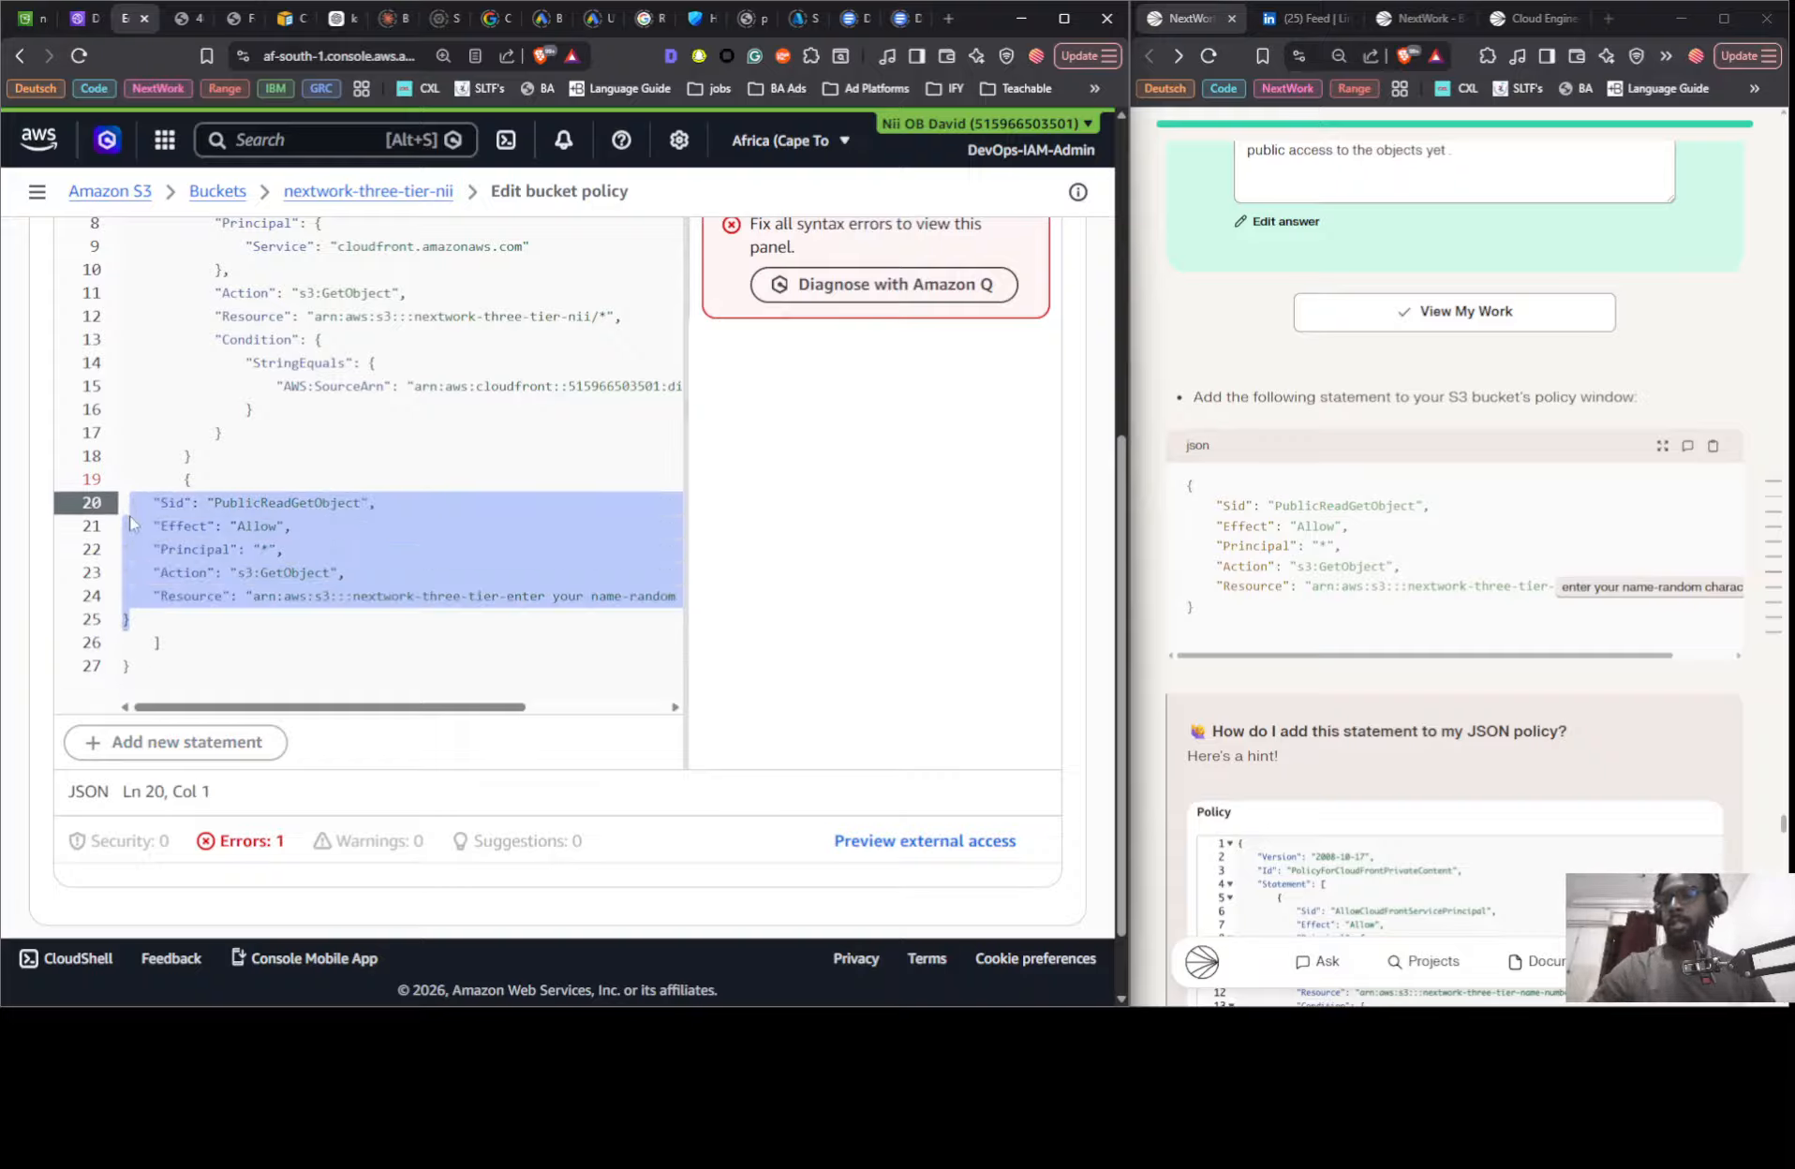
{"action": "key", "text": "Tab"}
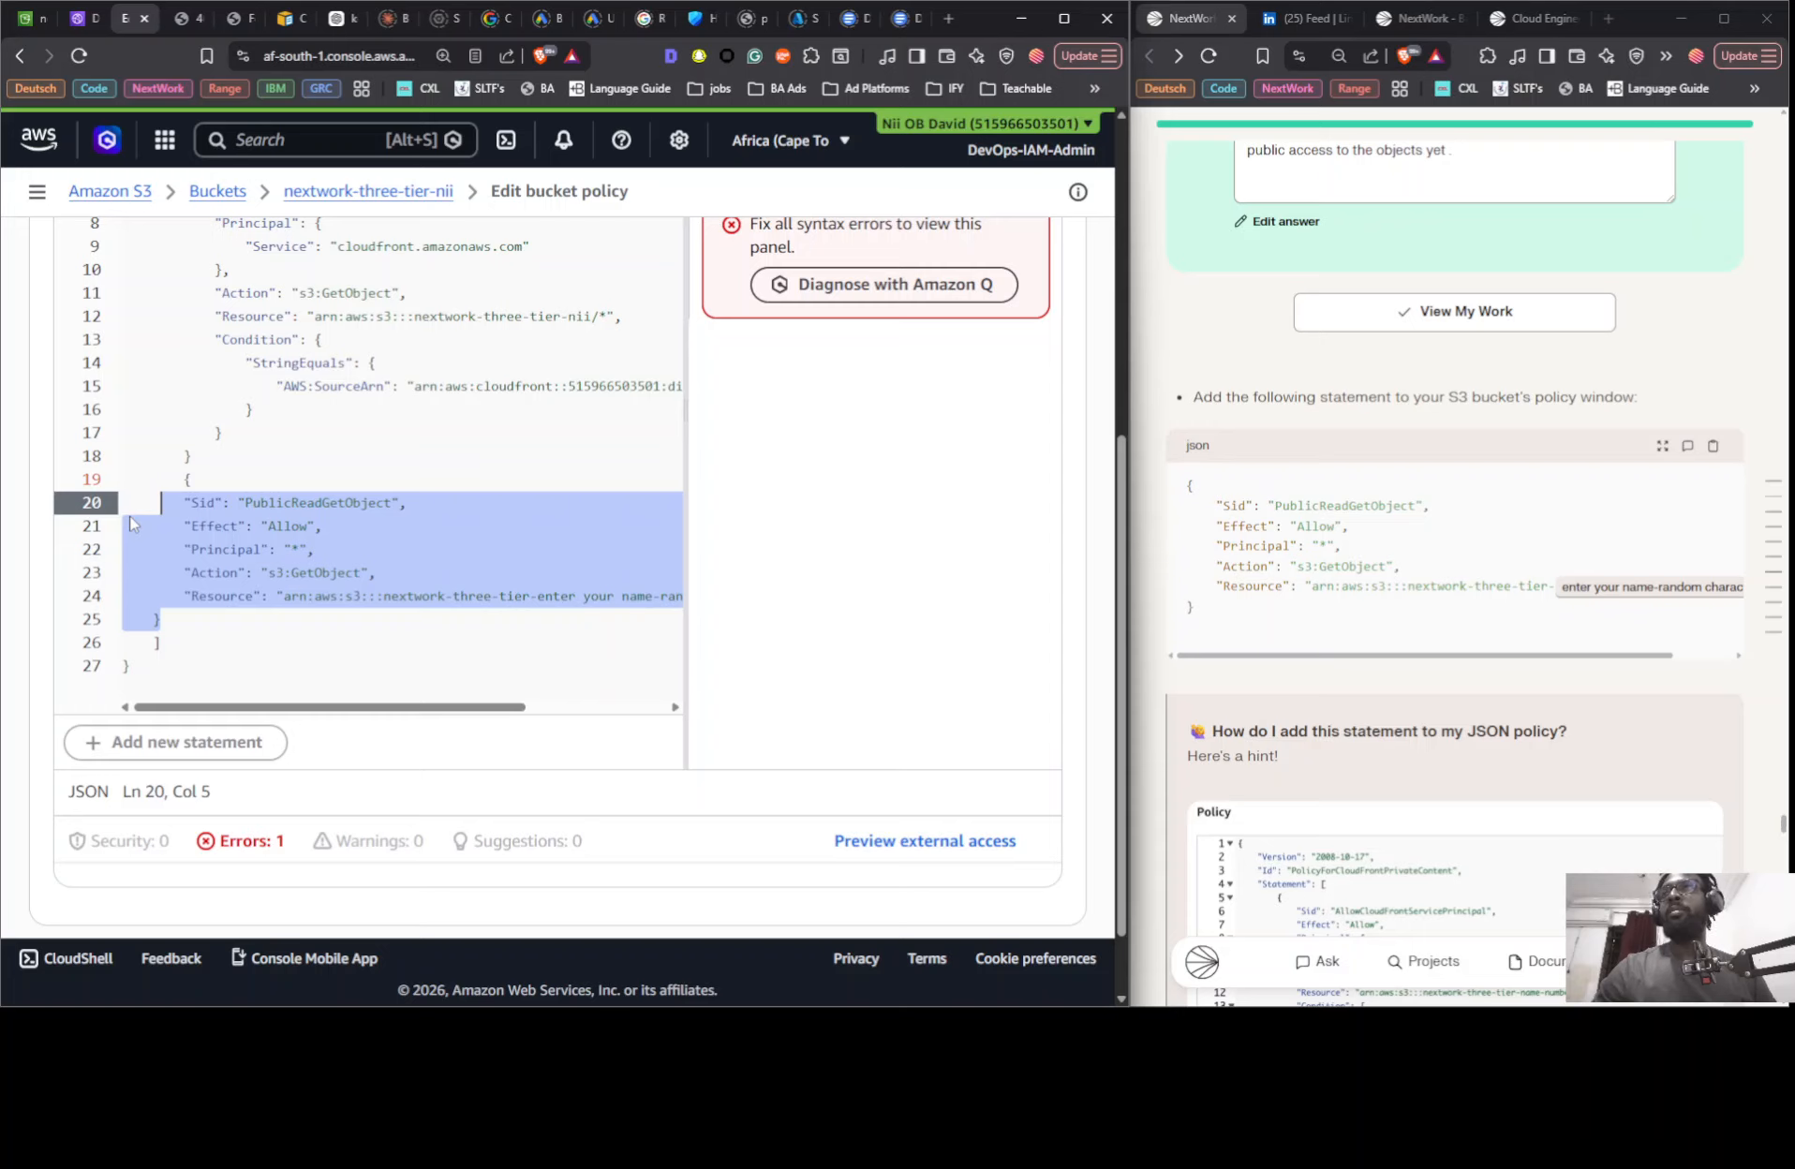
{"action": "key", "text": "Tab"}
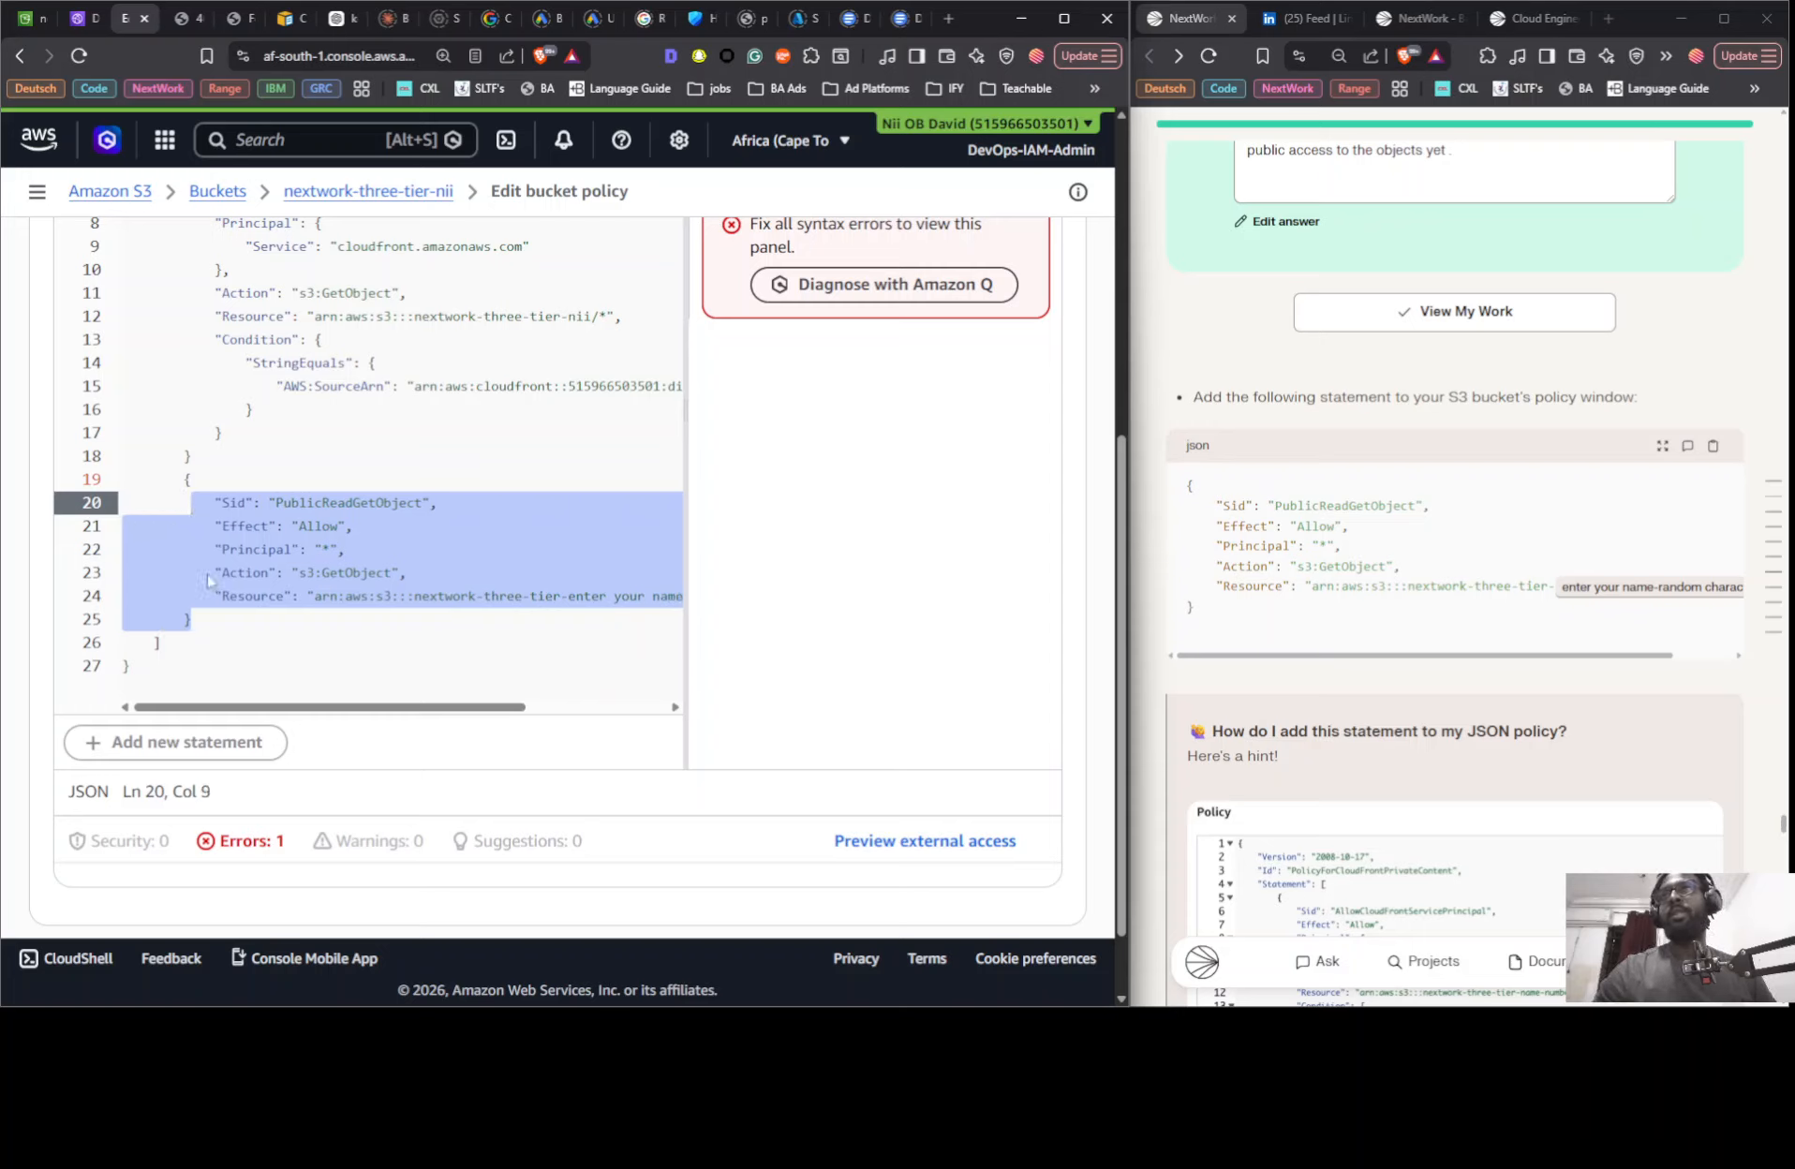
{"action": "left_click", "coordinate": [277, 670]}
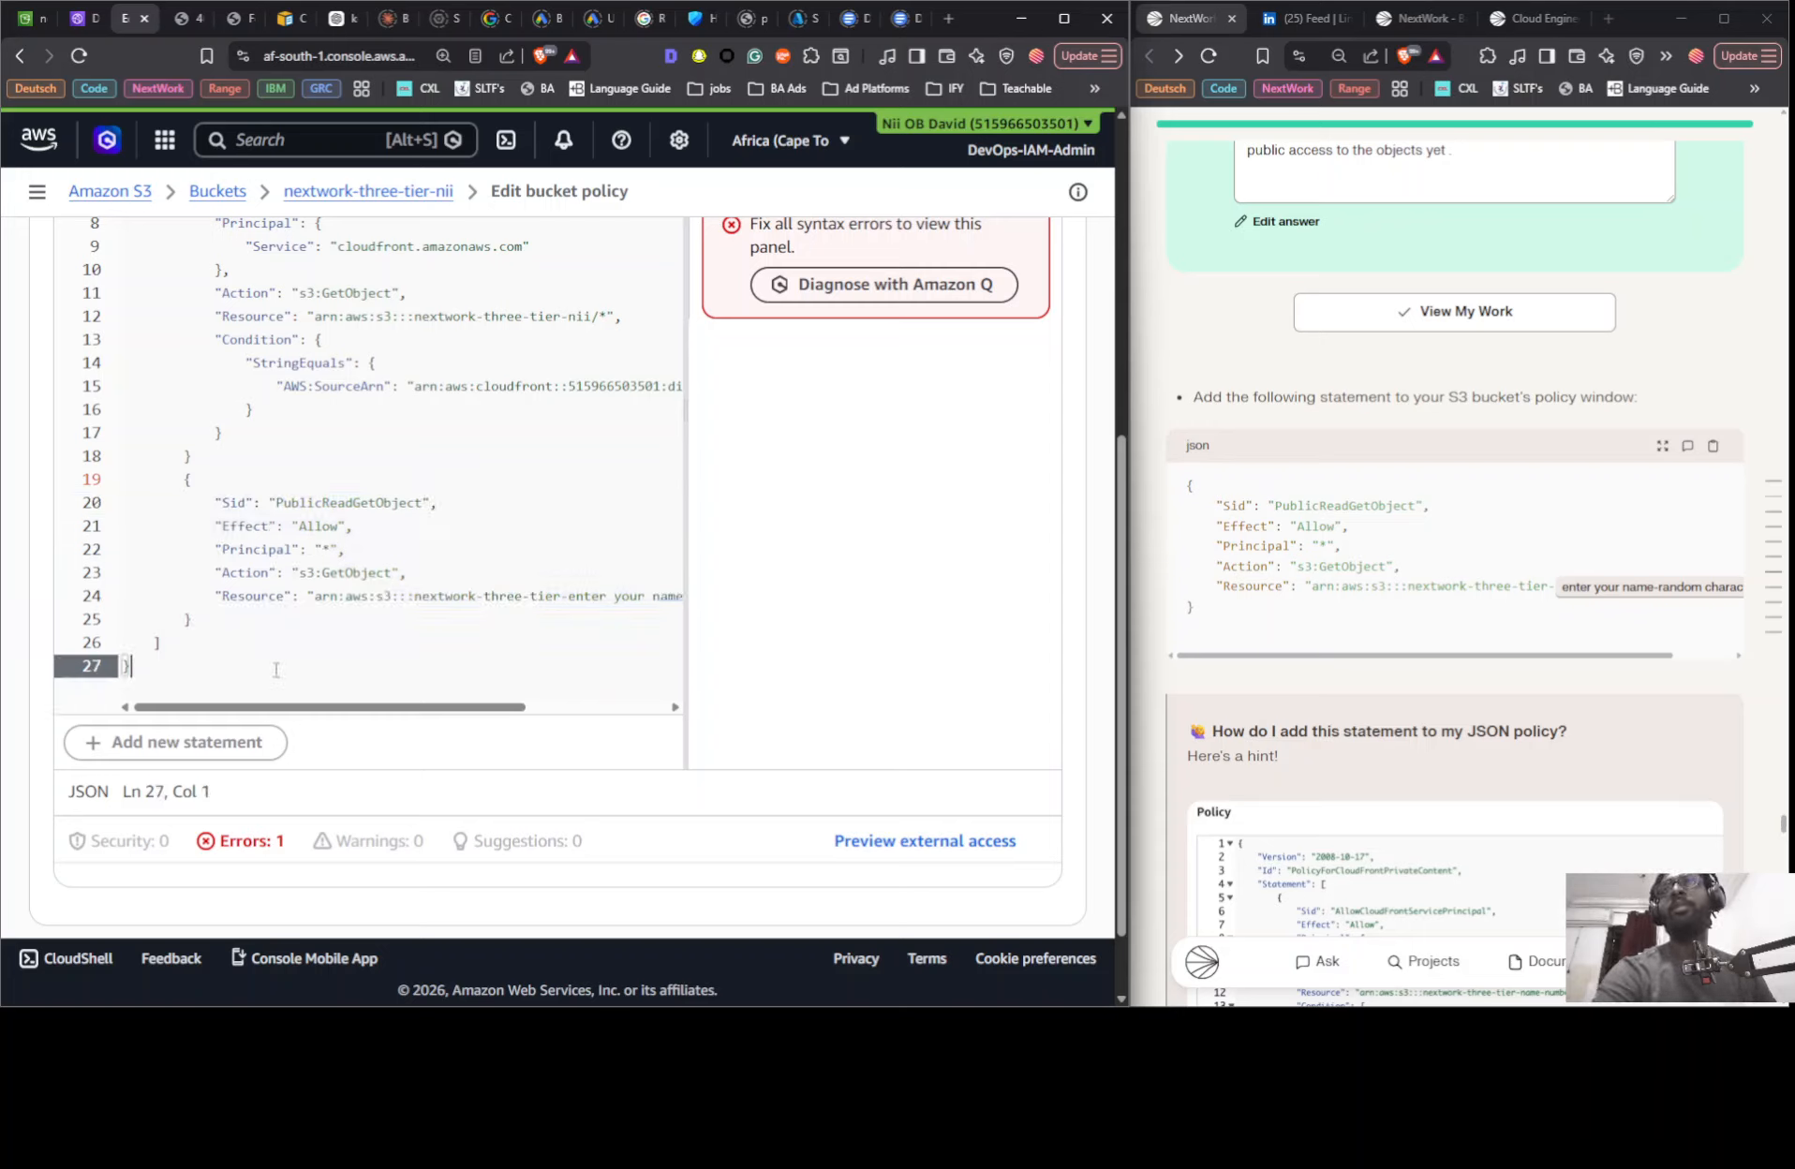
{"action": "scroll", "coordinate": [277, 670], "scroll_direction": "right", "scroll_amount": 1}
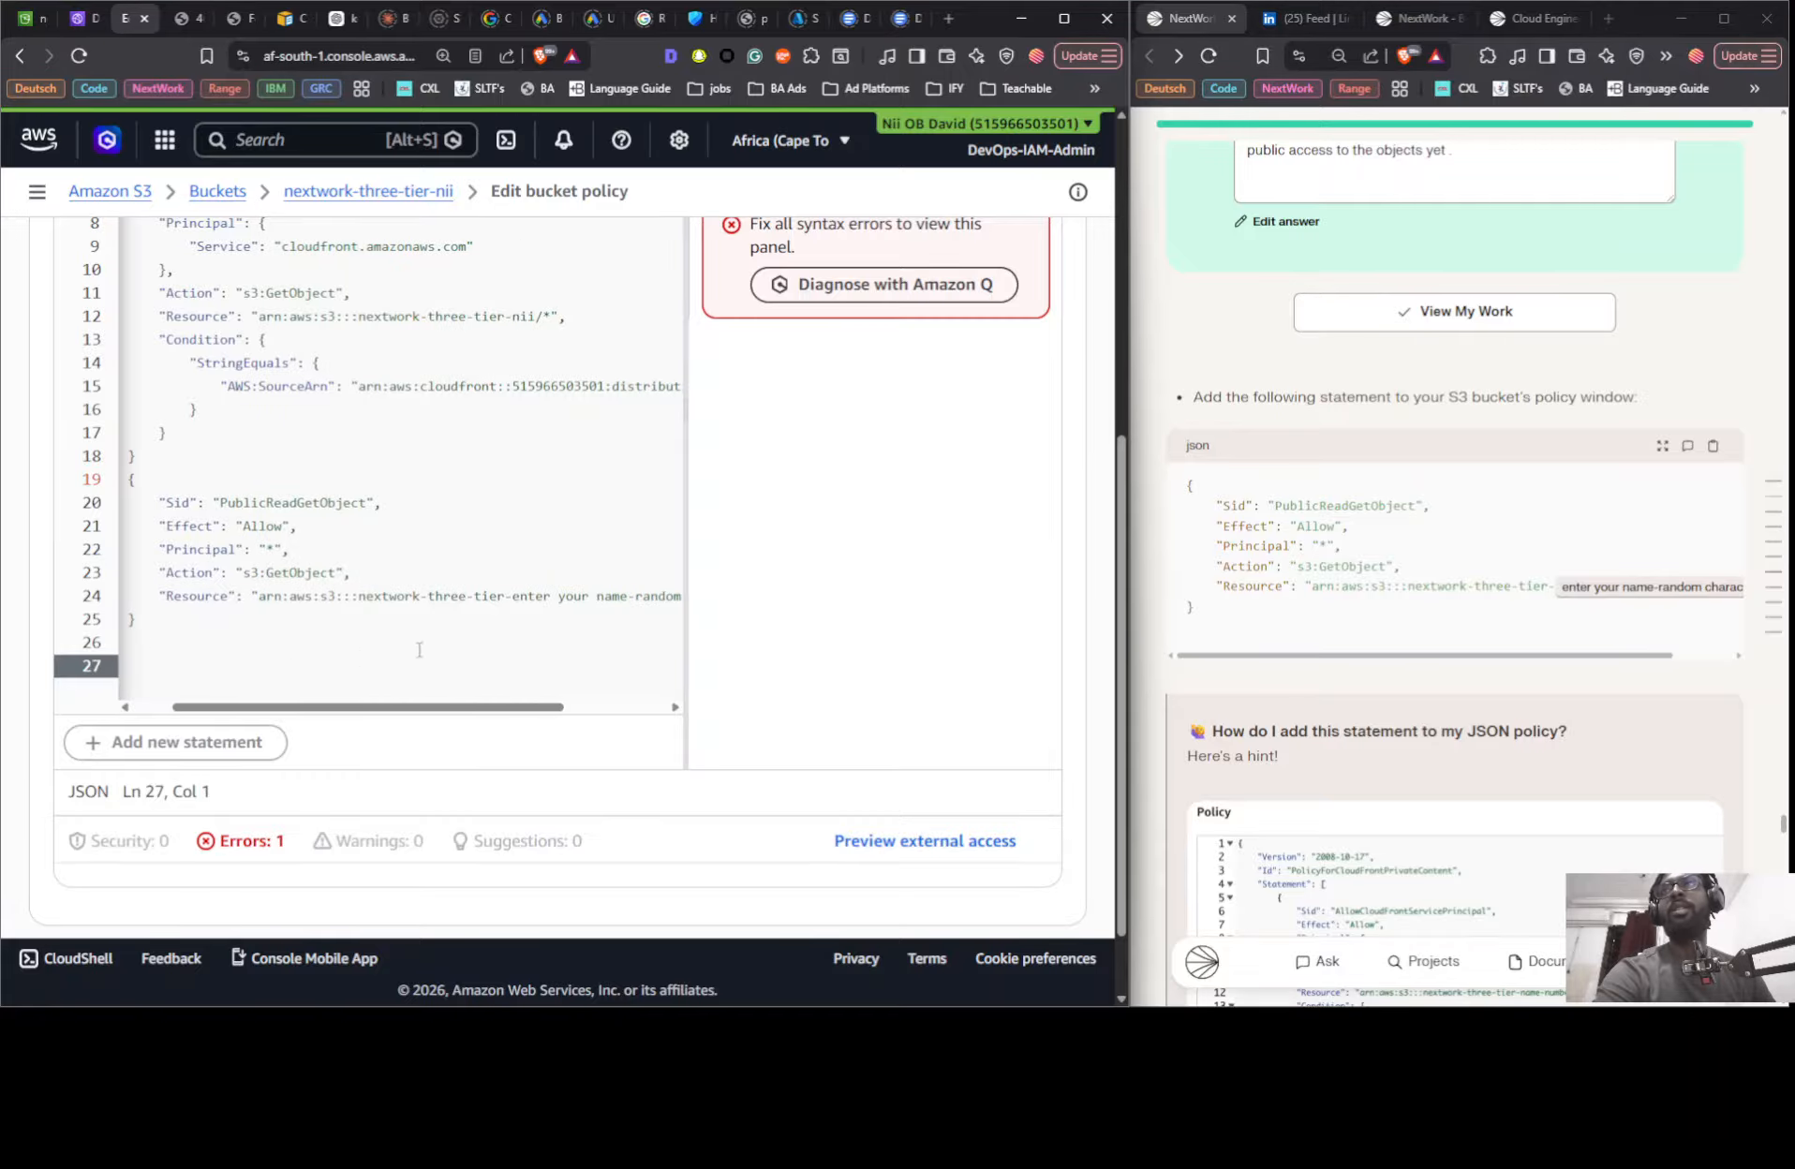
{"action": "key", "text": "Left"}
{"action": "left_click", "coordinate": [189, 457]}
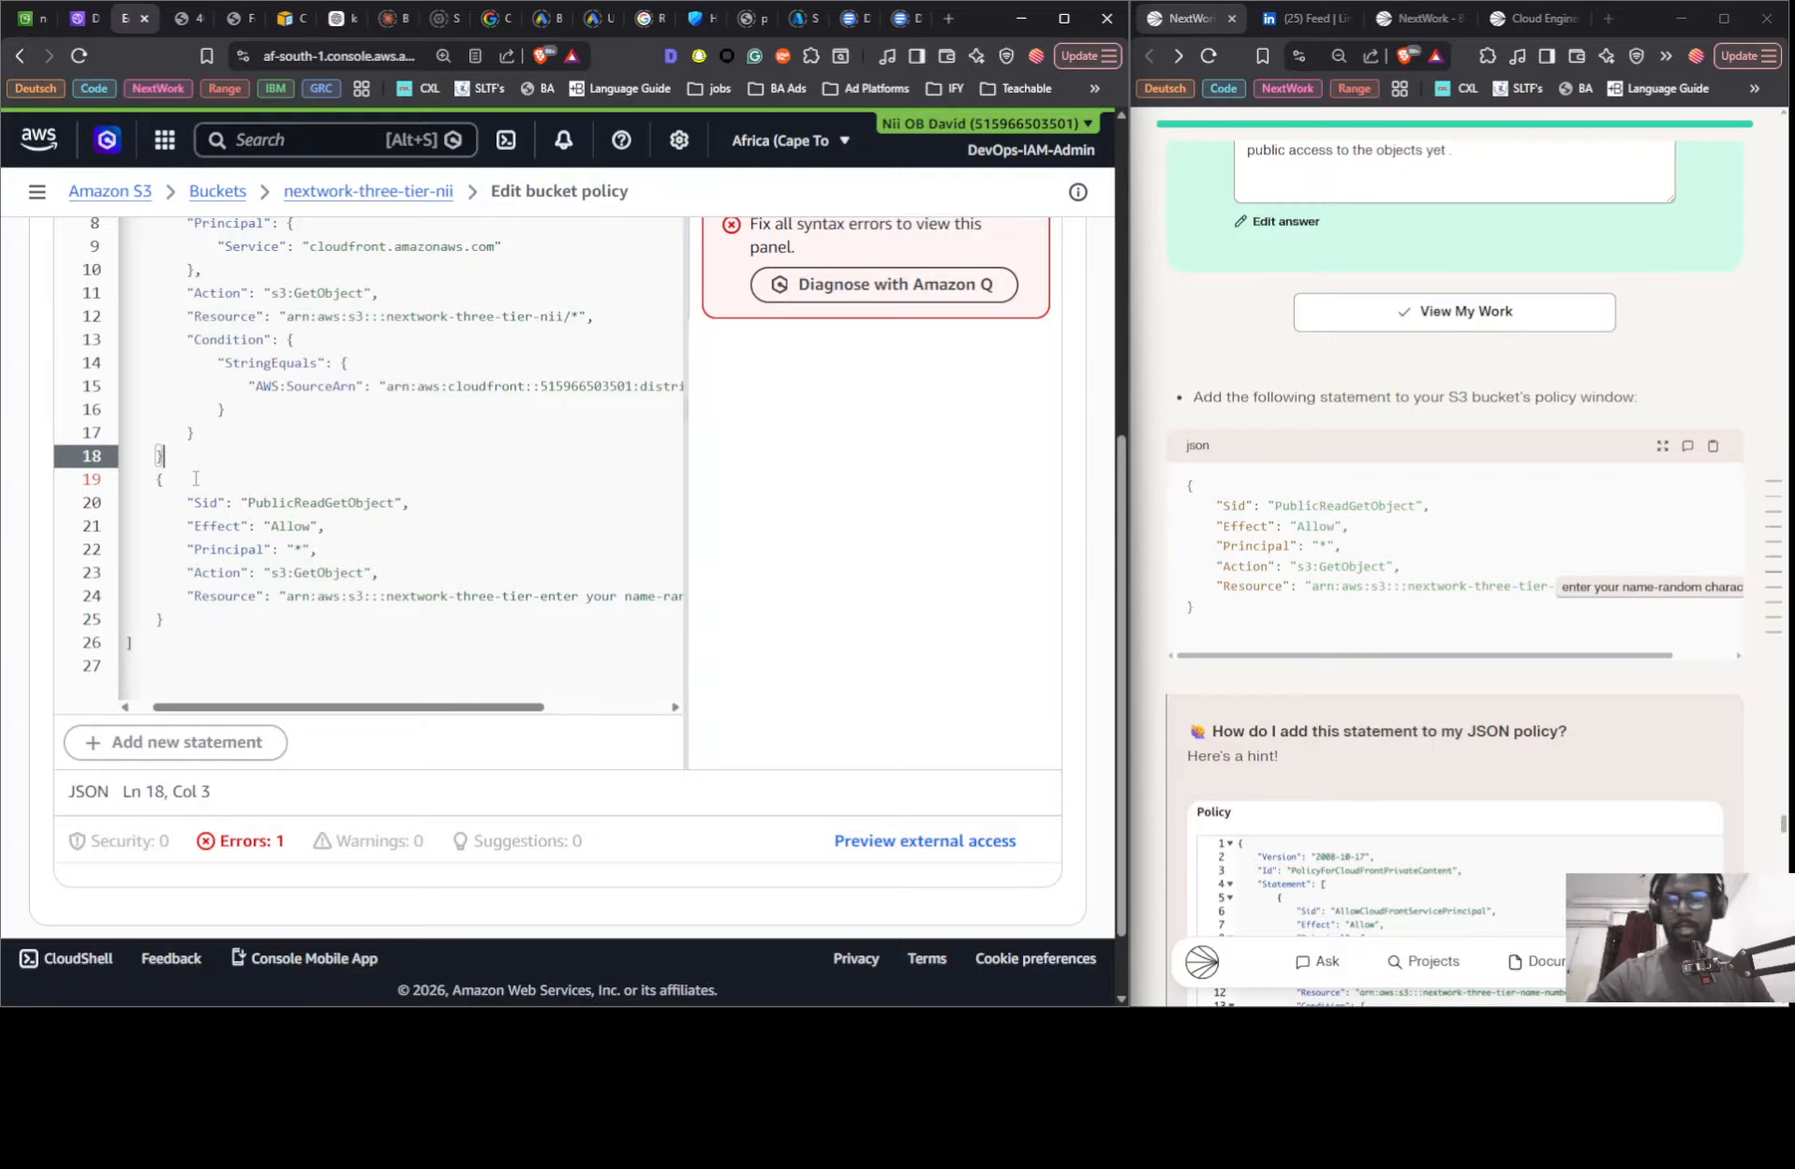
{"action": "type", "text": ","}
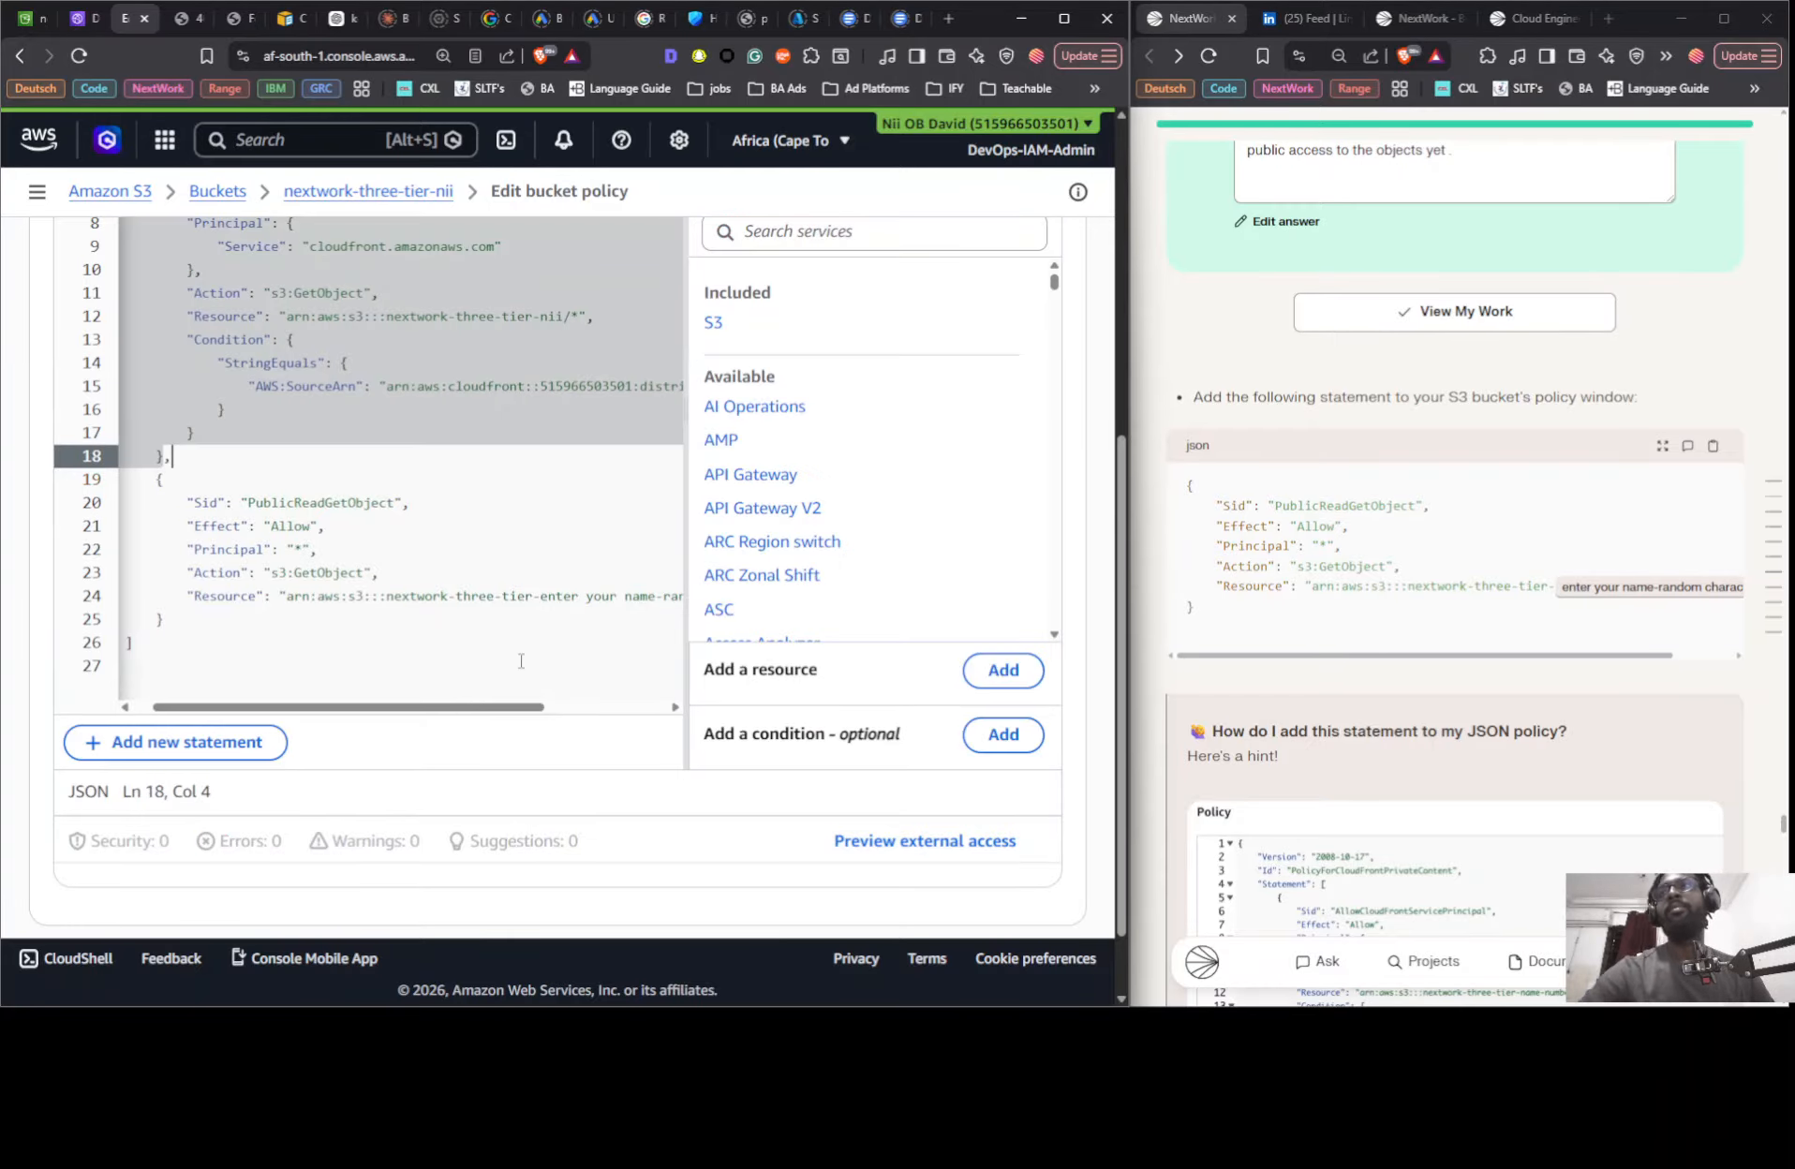
- Review both statements in the bucket policy and try to save the changes
{"action": "scroll", "coordinate": [632, 710], "scroll_direction": "down", "scroll_amount": 1}
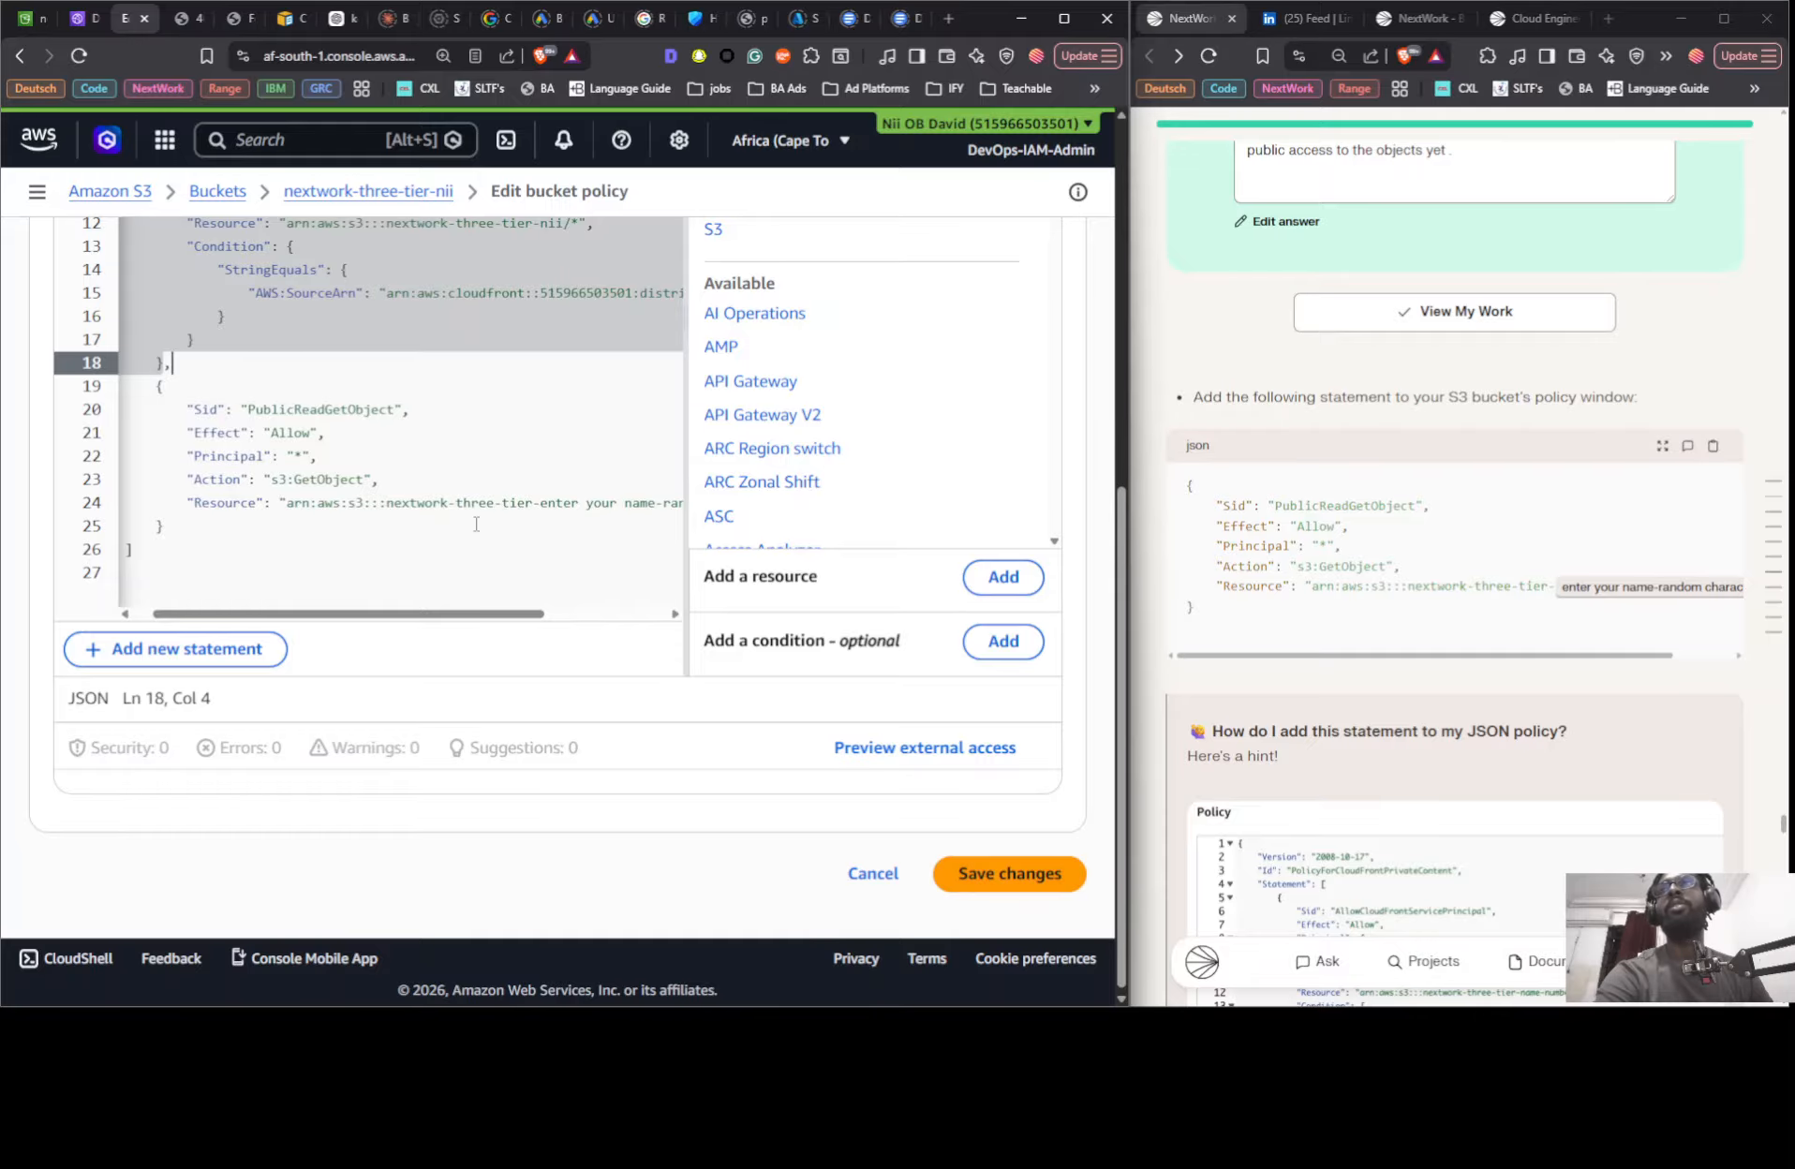
{"action": "scroll", "coordinate": [476, 524], "scroll_direction": "up", "scroll_amount": 2}
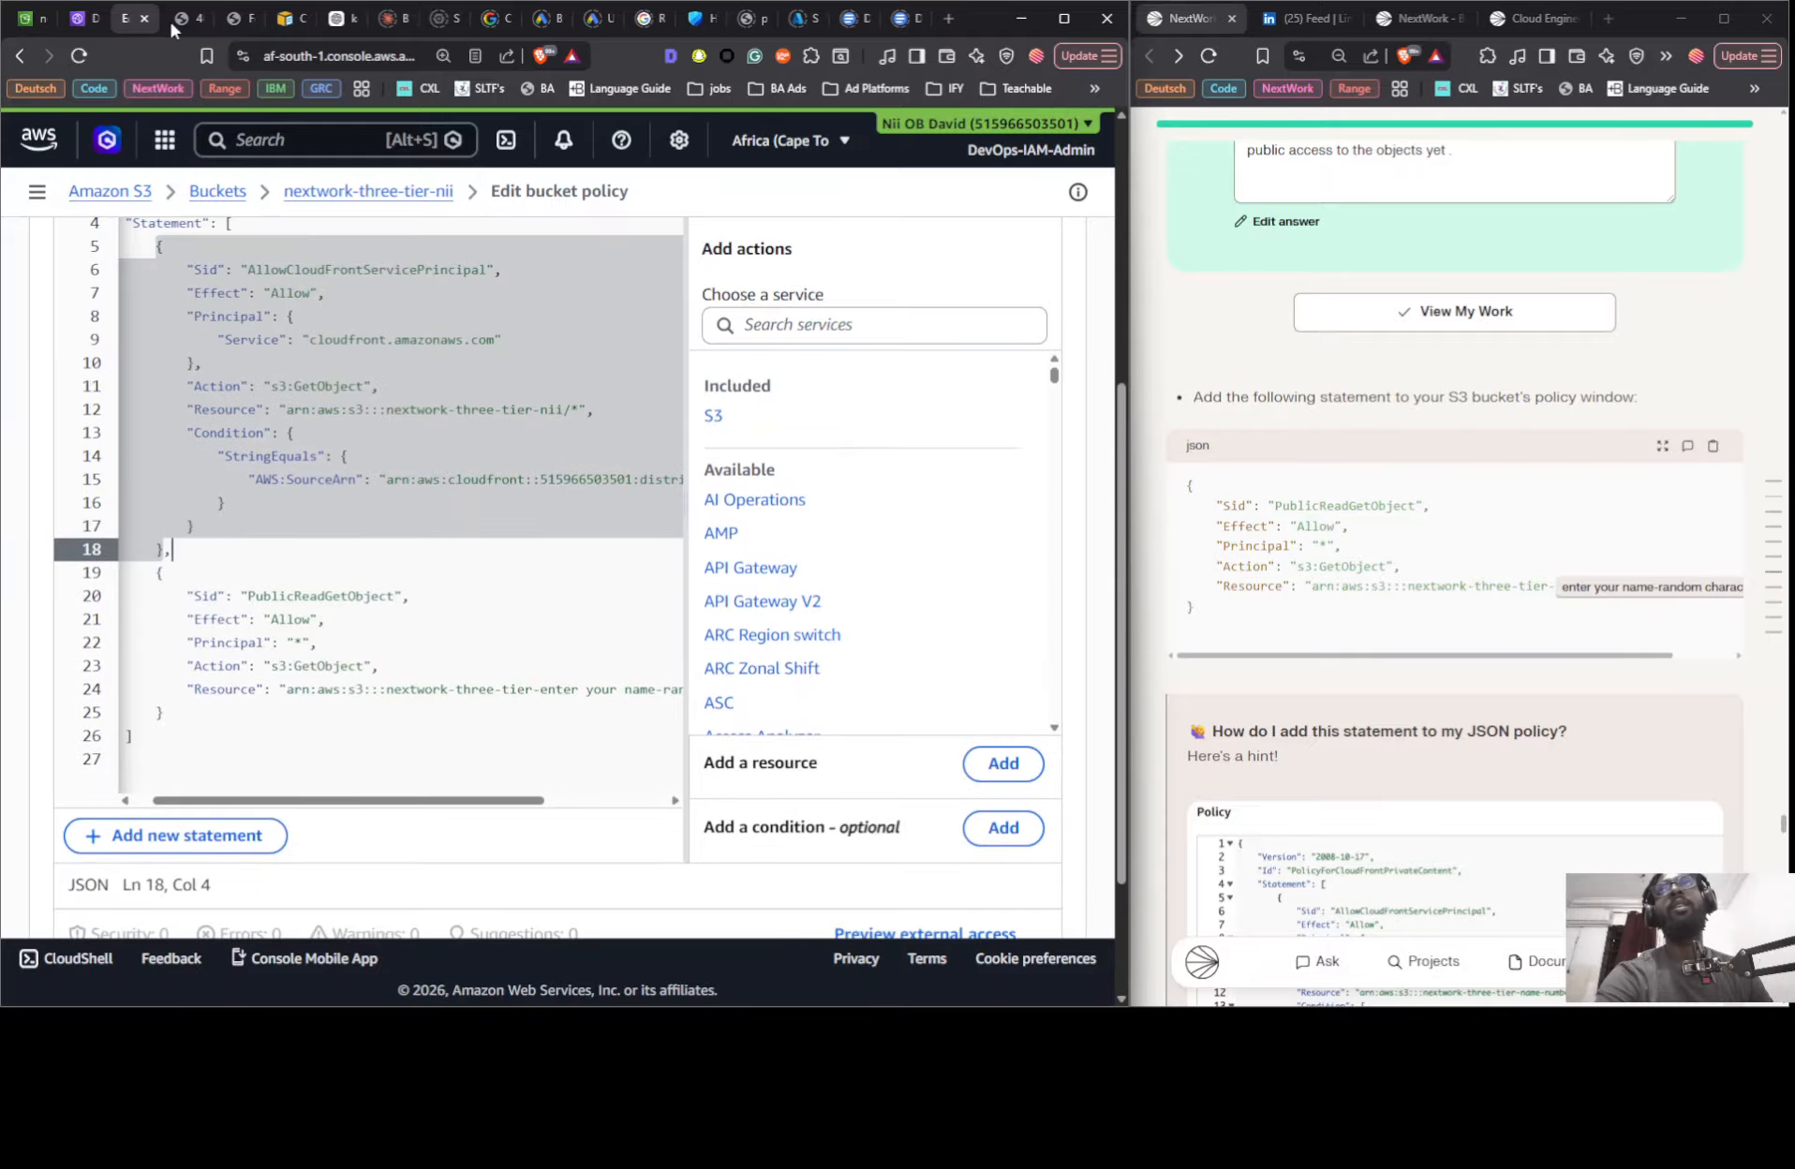
{"action": "scroll", "coordinate": [932, 816], "scroll_direction": "down", "scroll_amount": 2}
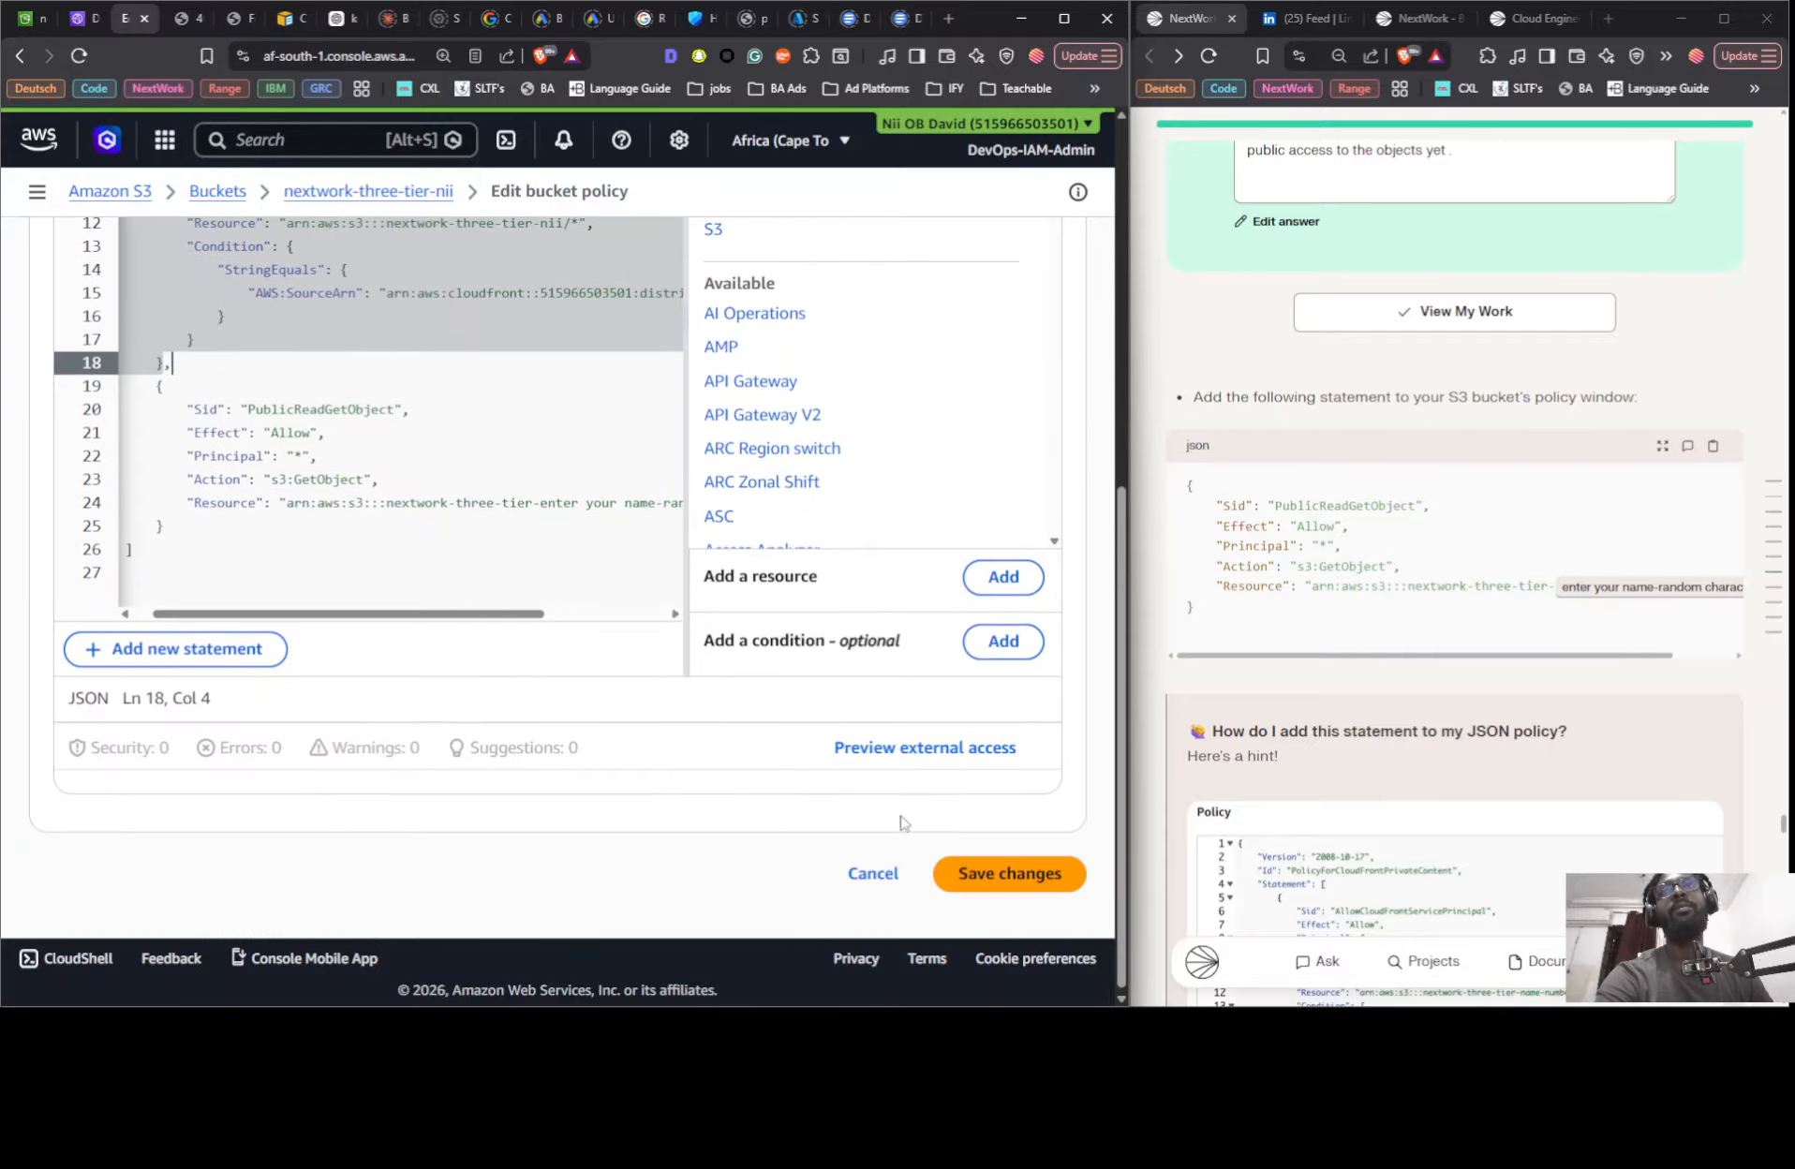
{"action": "left_click", "coordinate": [975, 888]}
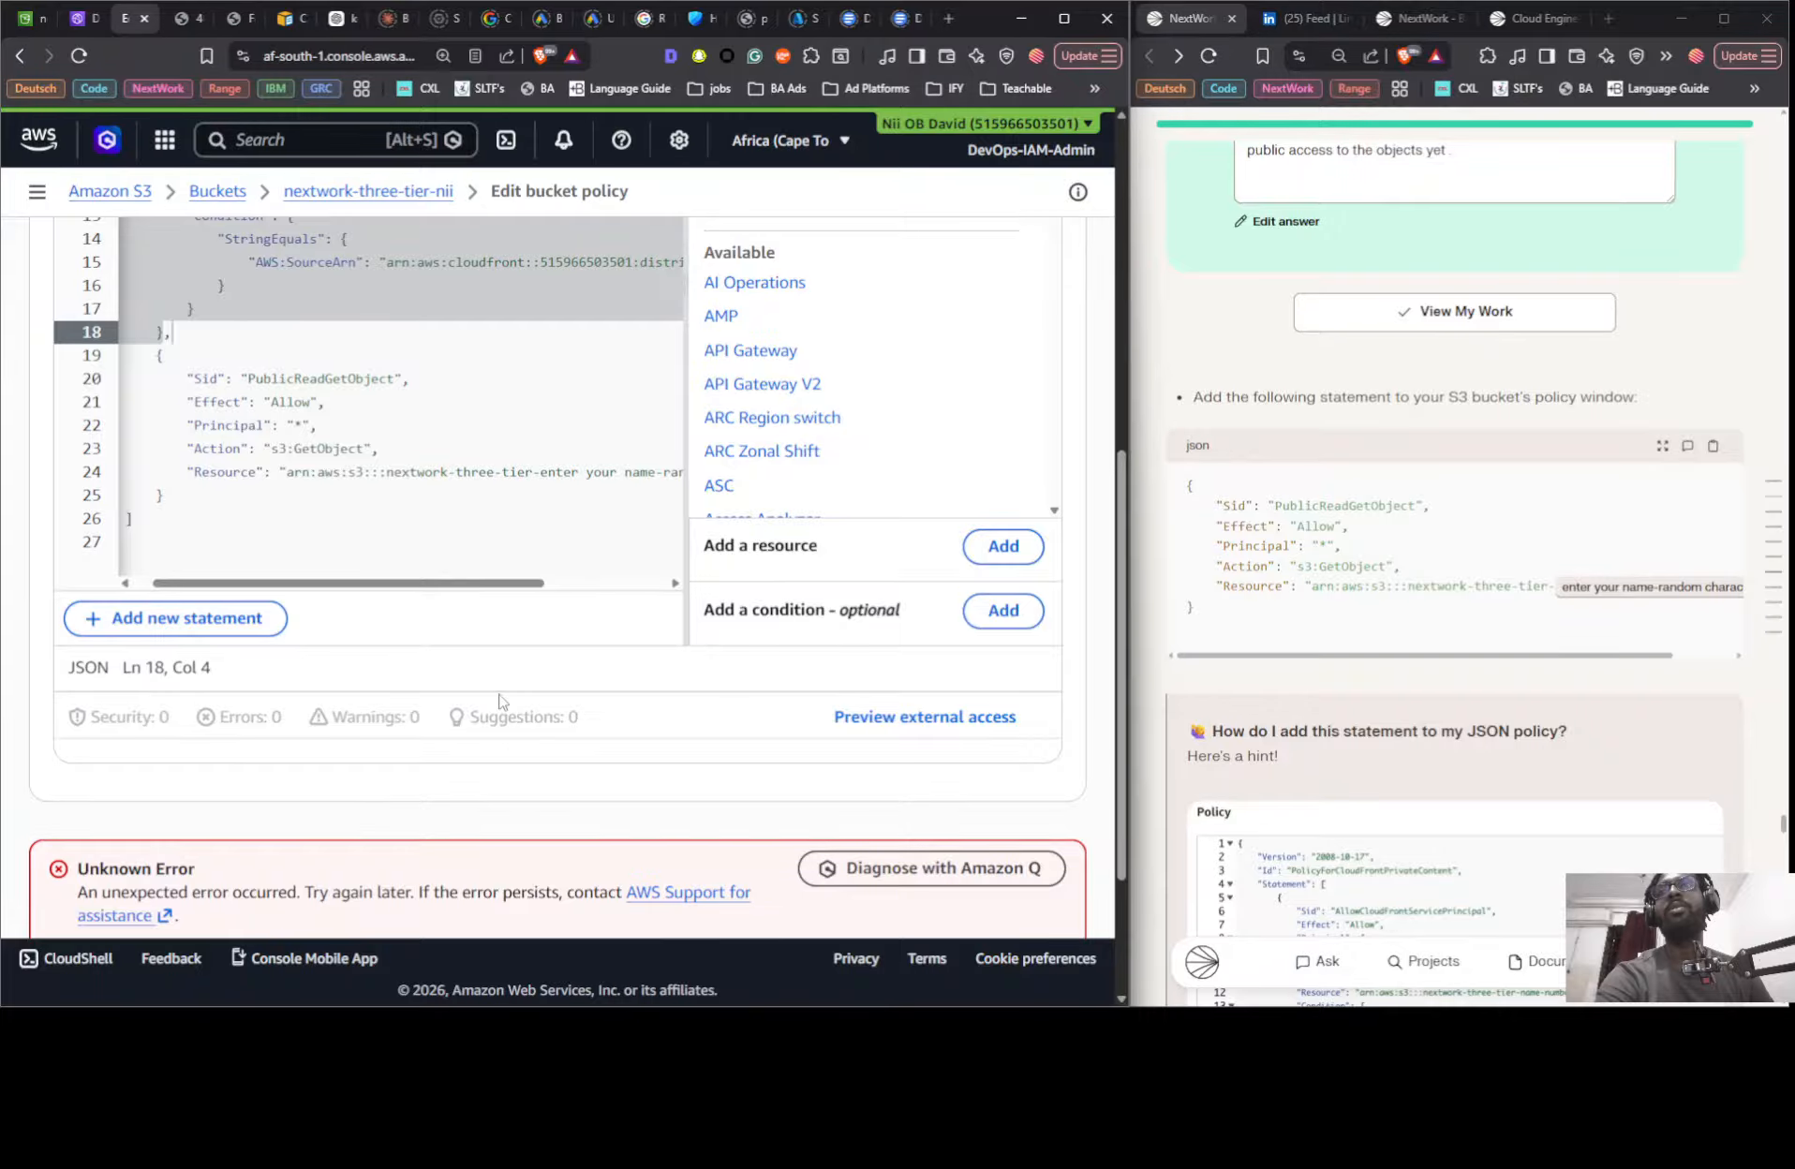
- Copy the bucket ARN and put it in place of the placeholder in PublicReadGetObject's Resource, keeping the /* suffix
{"action": "scroll", "coordinate": [514, 777], "scroll_direction": "up", "scroll_amount": 5}
{"action": "scroll", "coordinate": [521, 784], "scroll_direction": "down", "scroll_amount": 7}
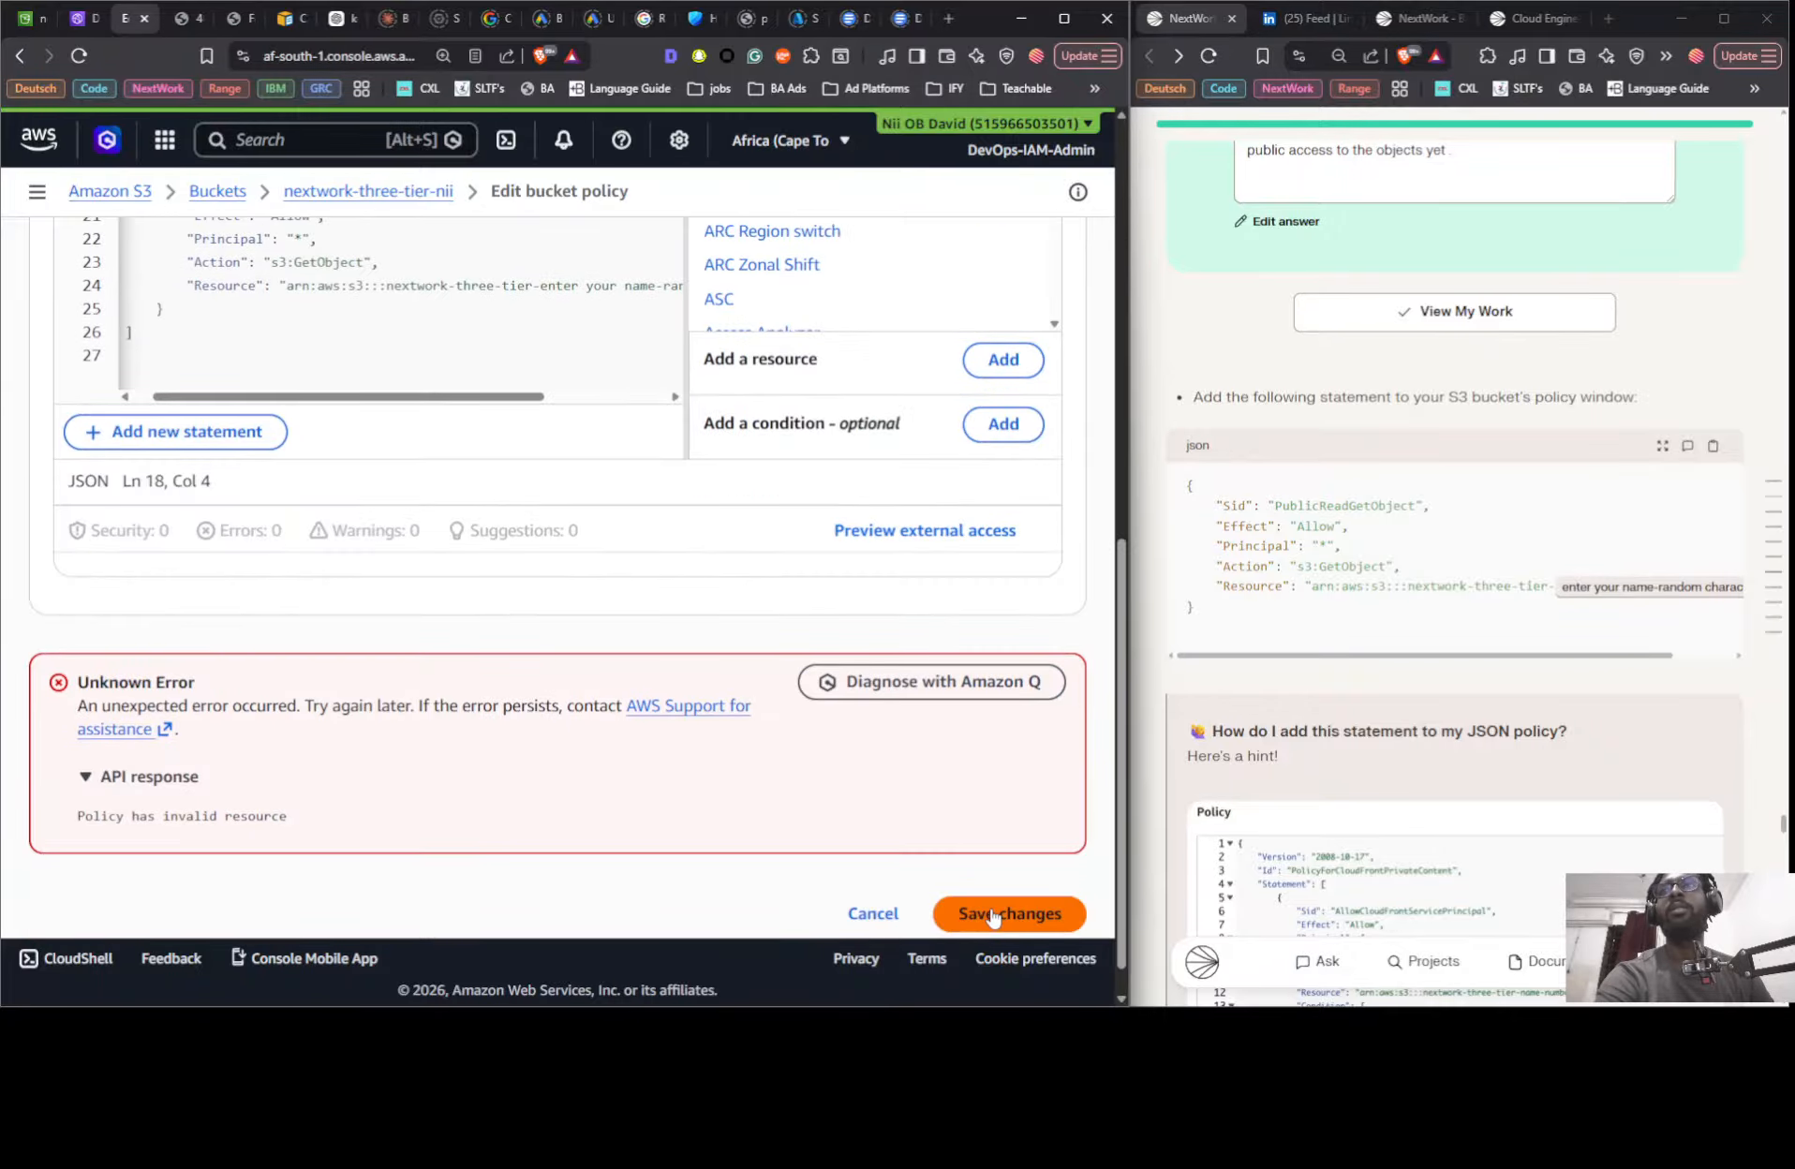
{"action": "scroll", "coordinate": [253, 790], "scroll_direction": "up", "scroll_amount": 1}
{"action": "left_click_drag", "start_coordinate": [352, 489], "coordinate": [473, 491]}
{"action": "scroll", "coordinate": [454, 496], "scroll_direction": "up", "scroll_amount": 7}
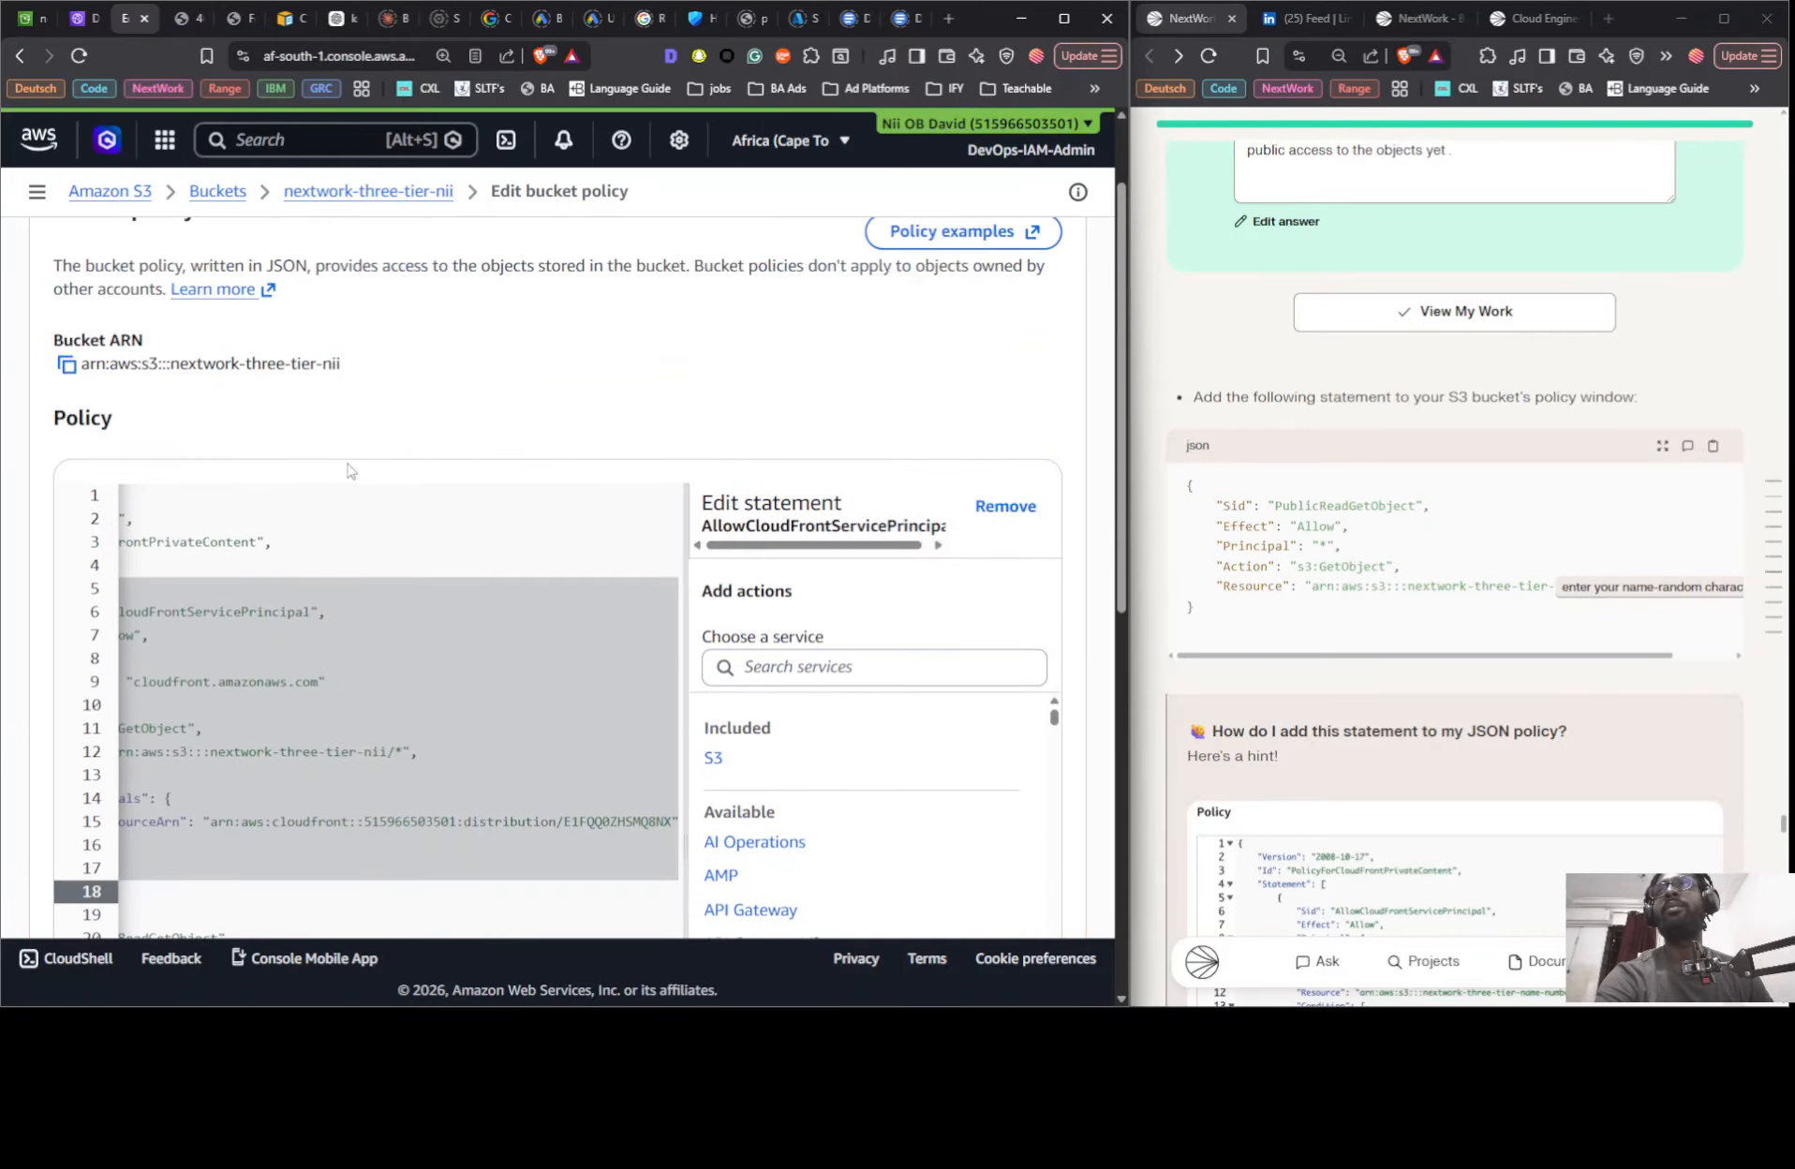
{"action": "left_click", "coordinate": [67, 366]}
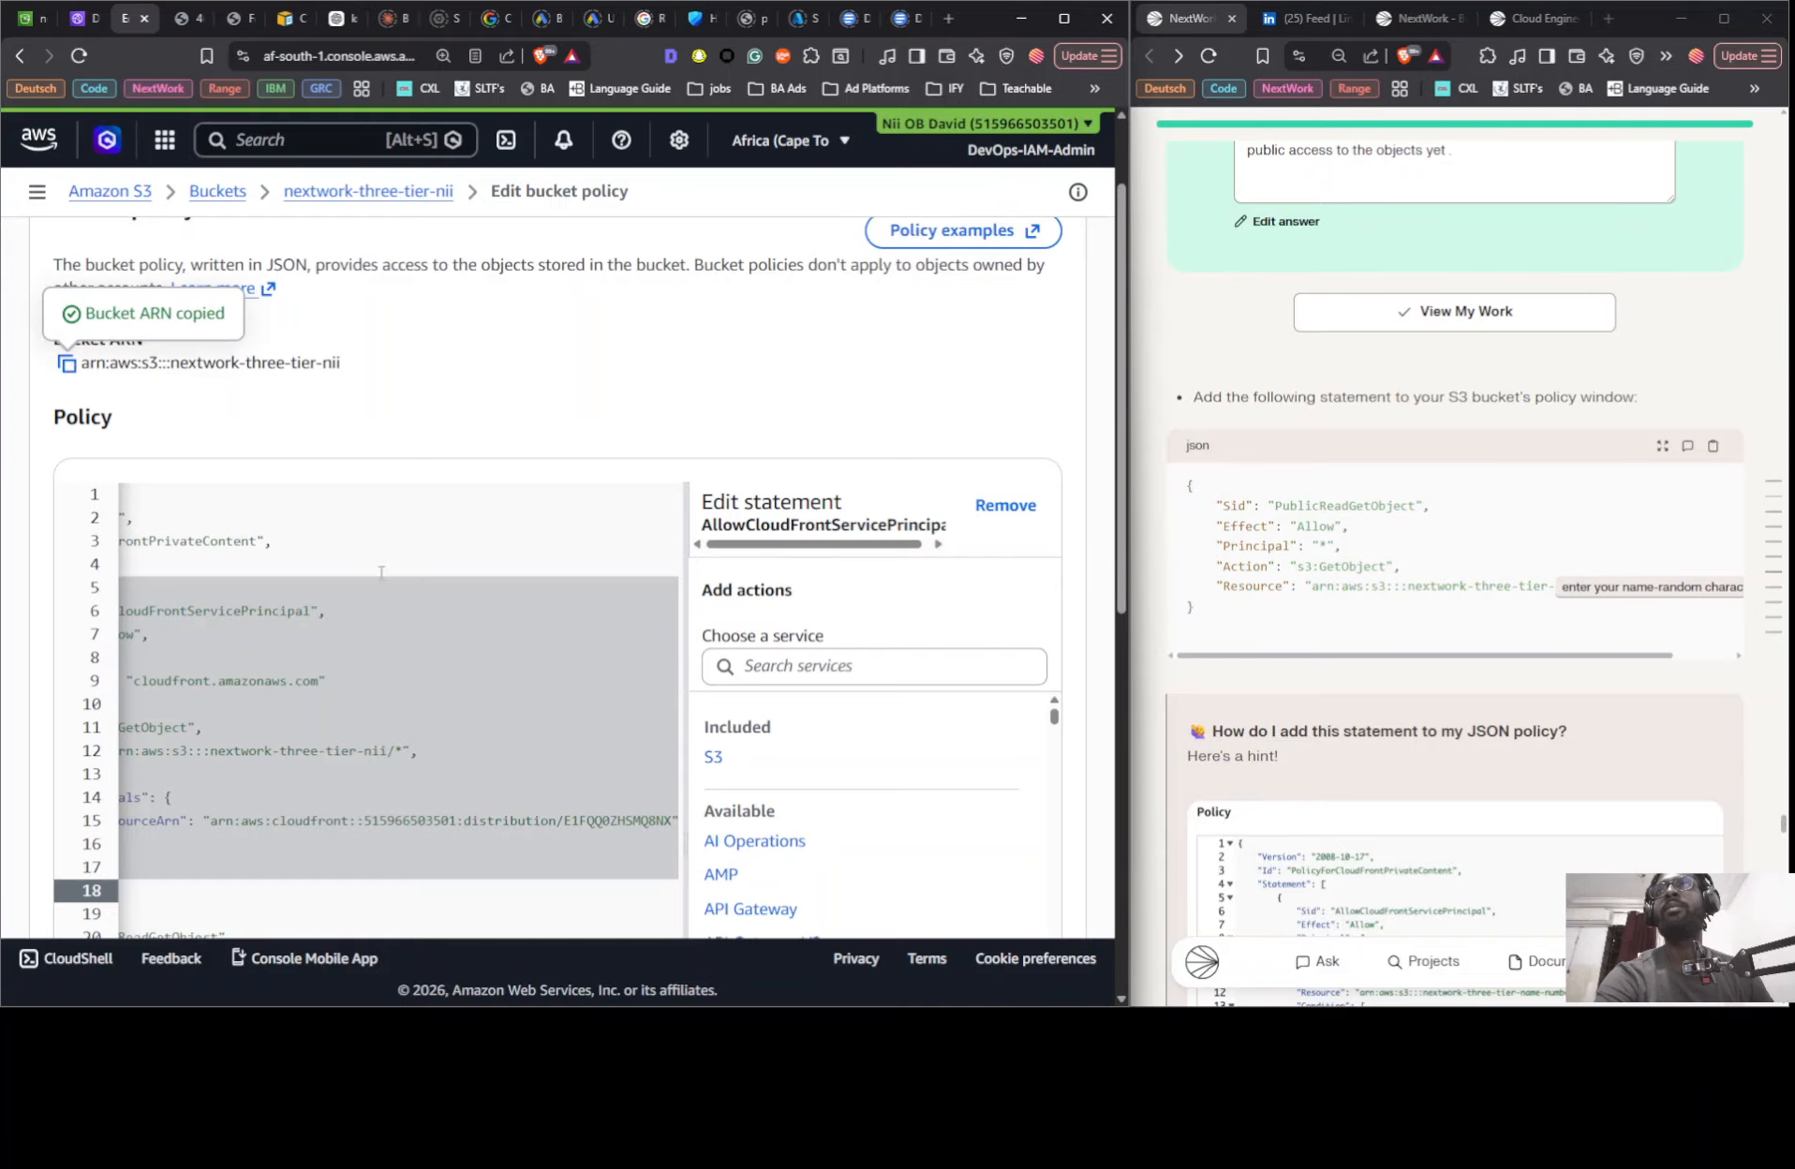
{"action": "scroll", "coordinate": [380, 581], "scroll_direction": "down", "scroll_amount": 7}
{"action": "left_click_drag", "start_coordinate": [345, 490], "coordinate": [279, 491]}
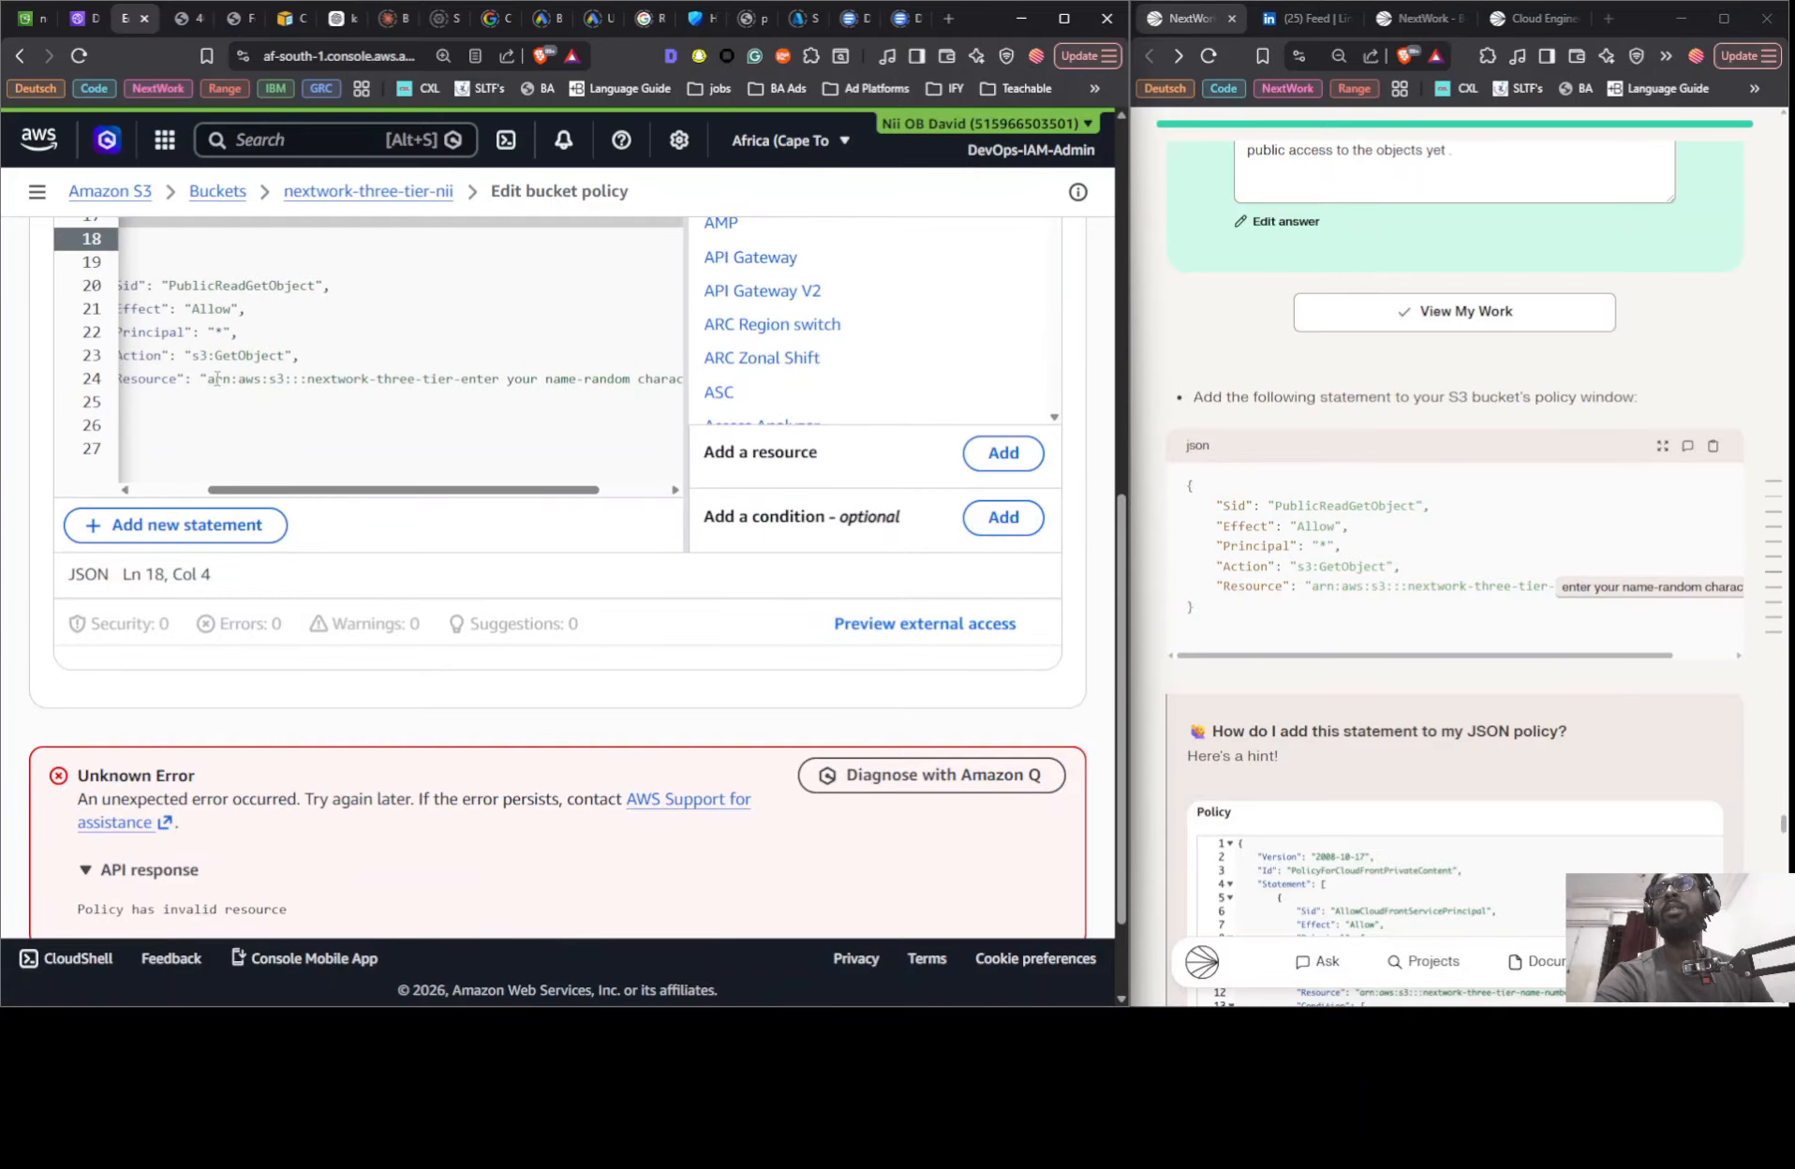
{"action": "left_click_drag", "start_coordinate": [208, 378], "coordinate": [638, 380]}
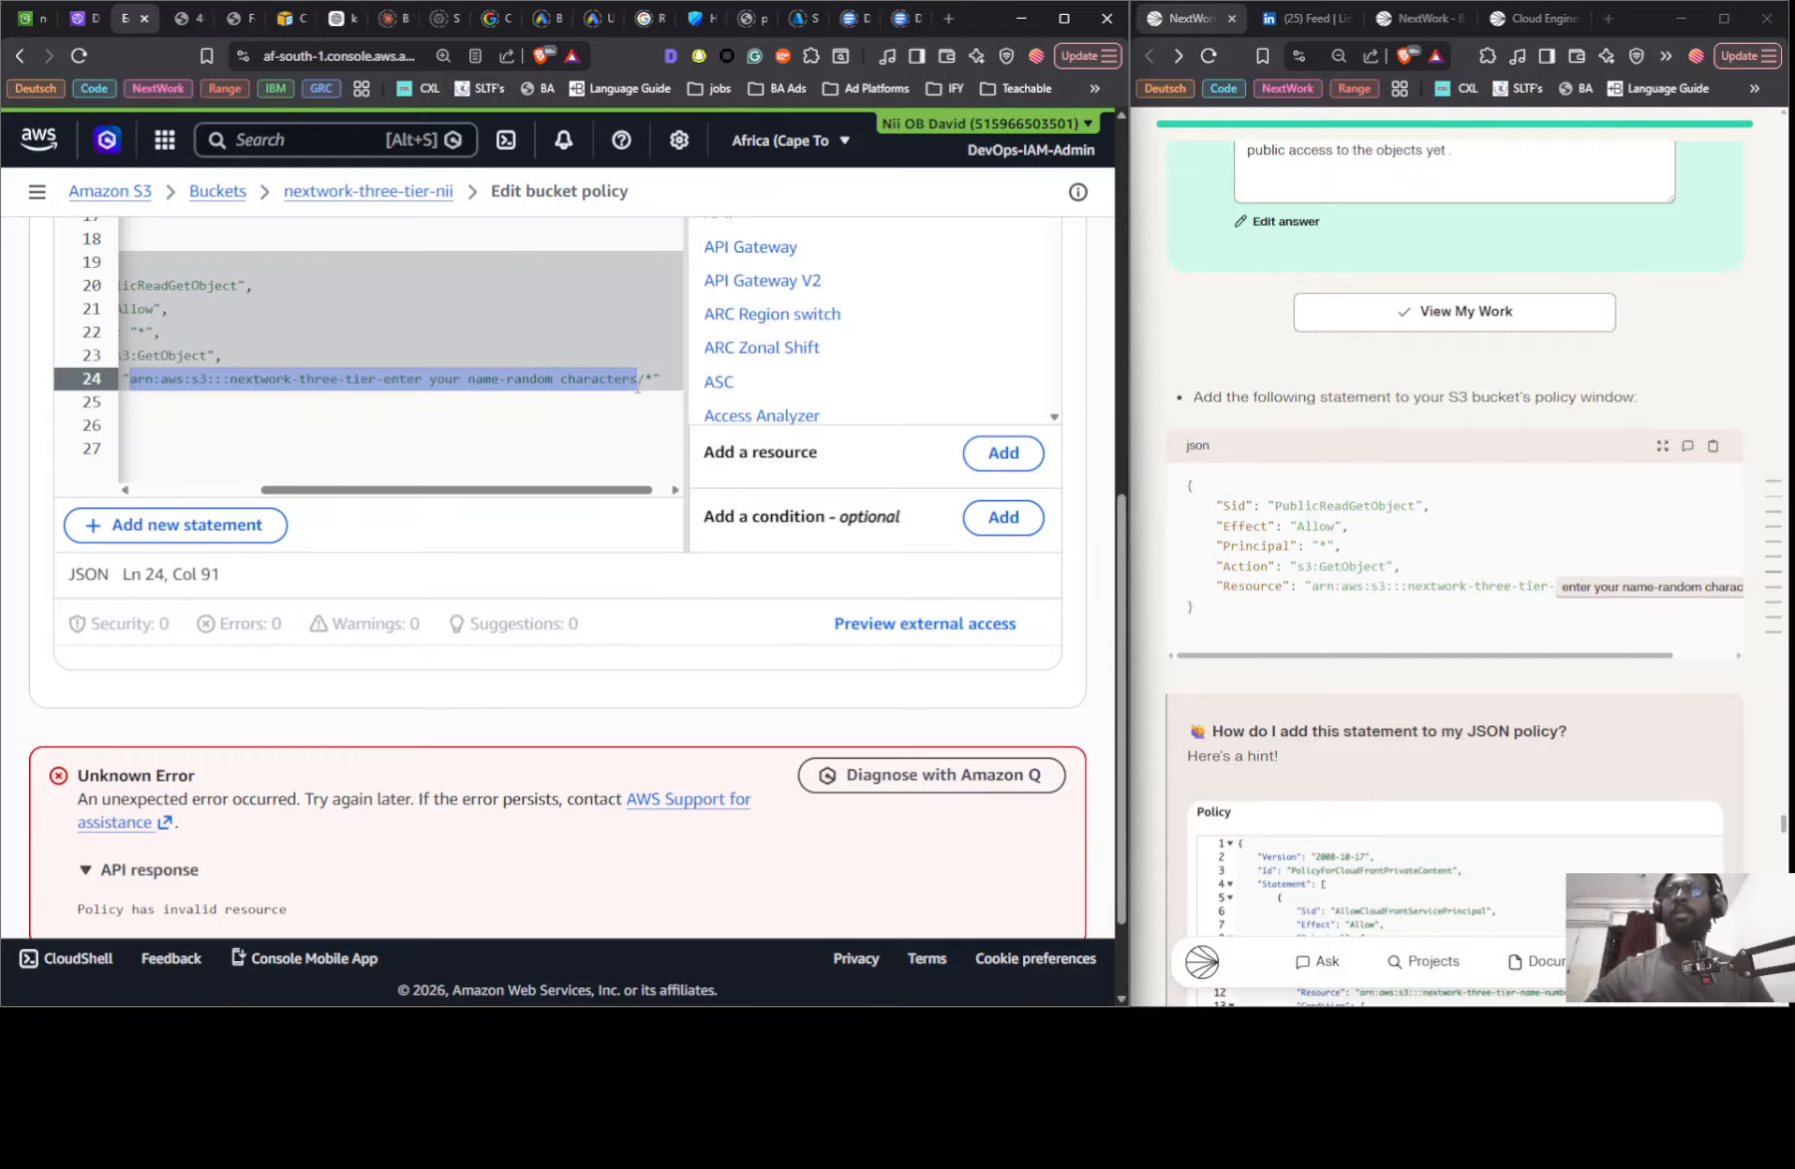
{"action": "key", "text": "ctrl+v"}
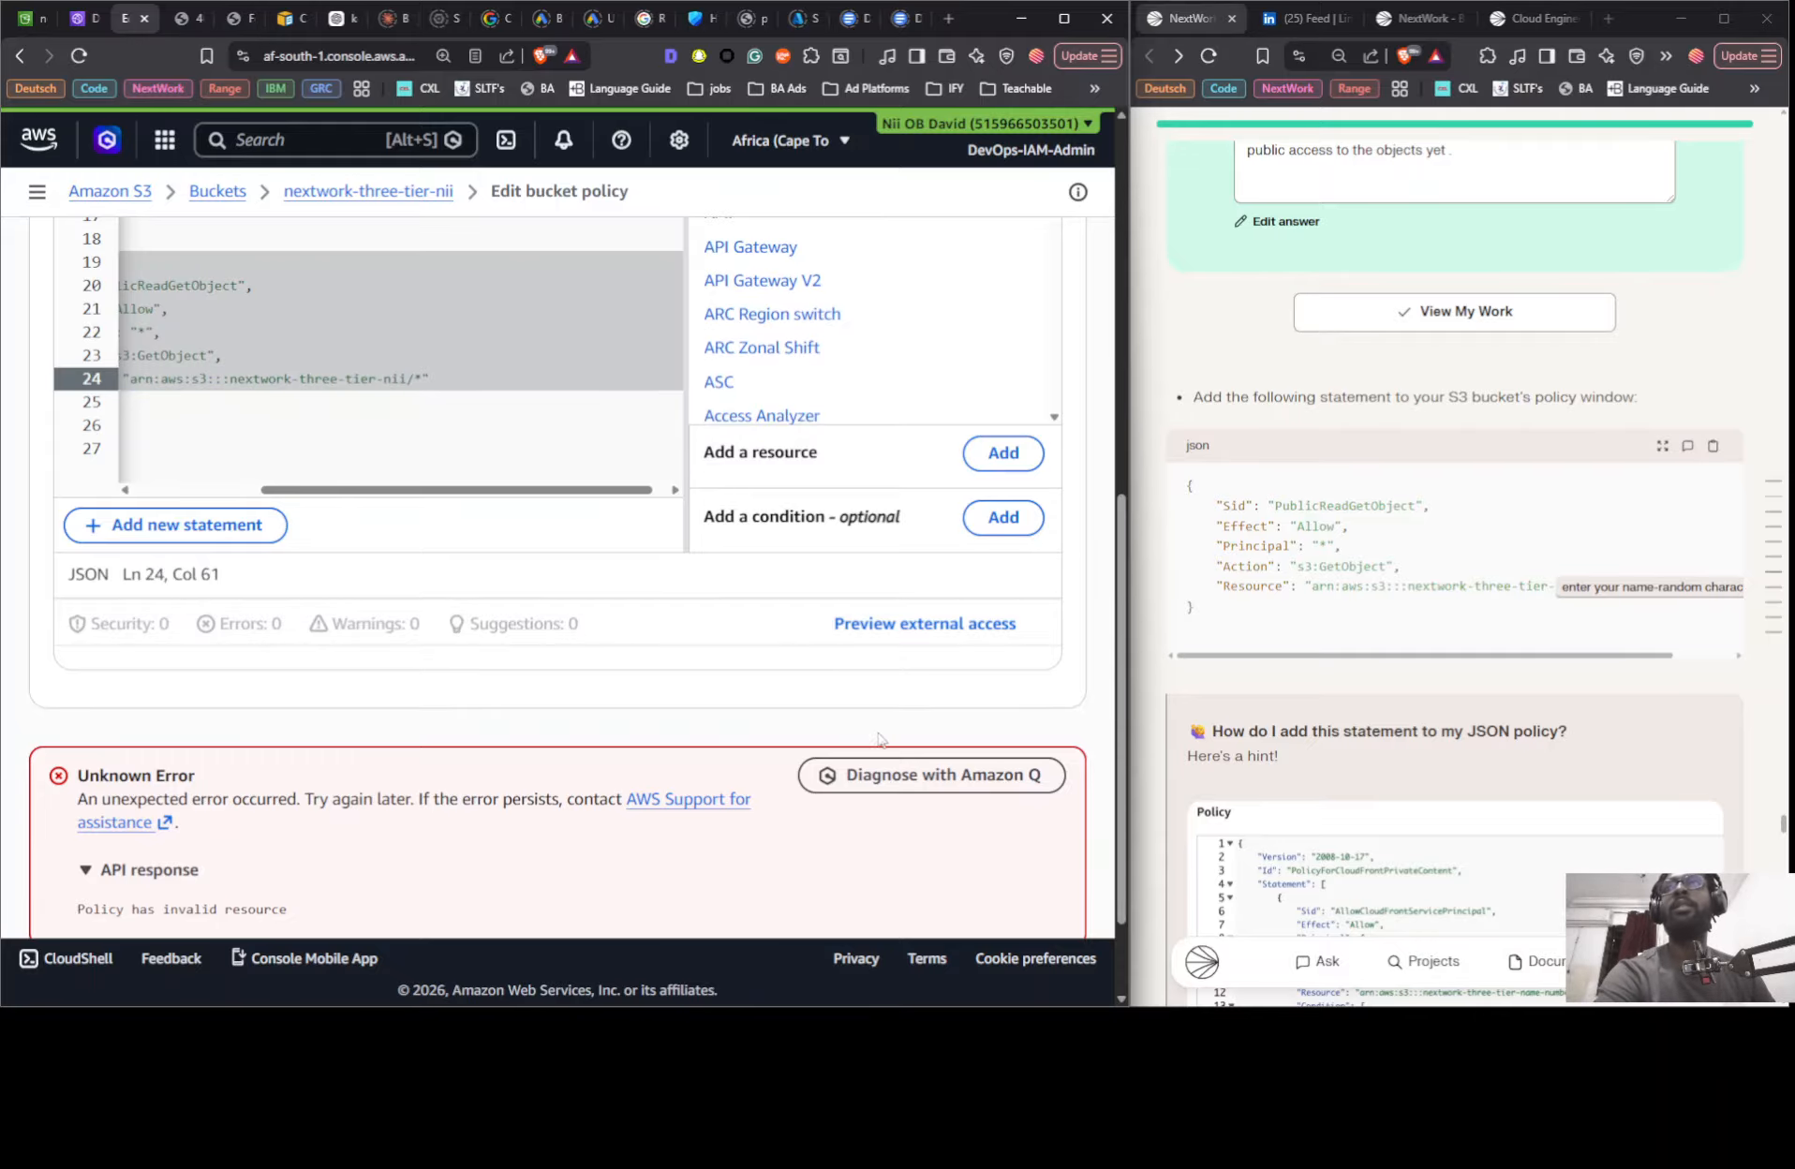
- Save the bucket policy changes and reload the bucket website endpoint page to test public access
{"action": "scroll", "coordinate": [589, 581], "scroll_direction": "up", "scroll_amount": 2}
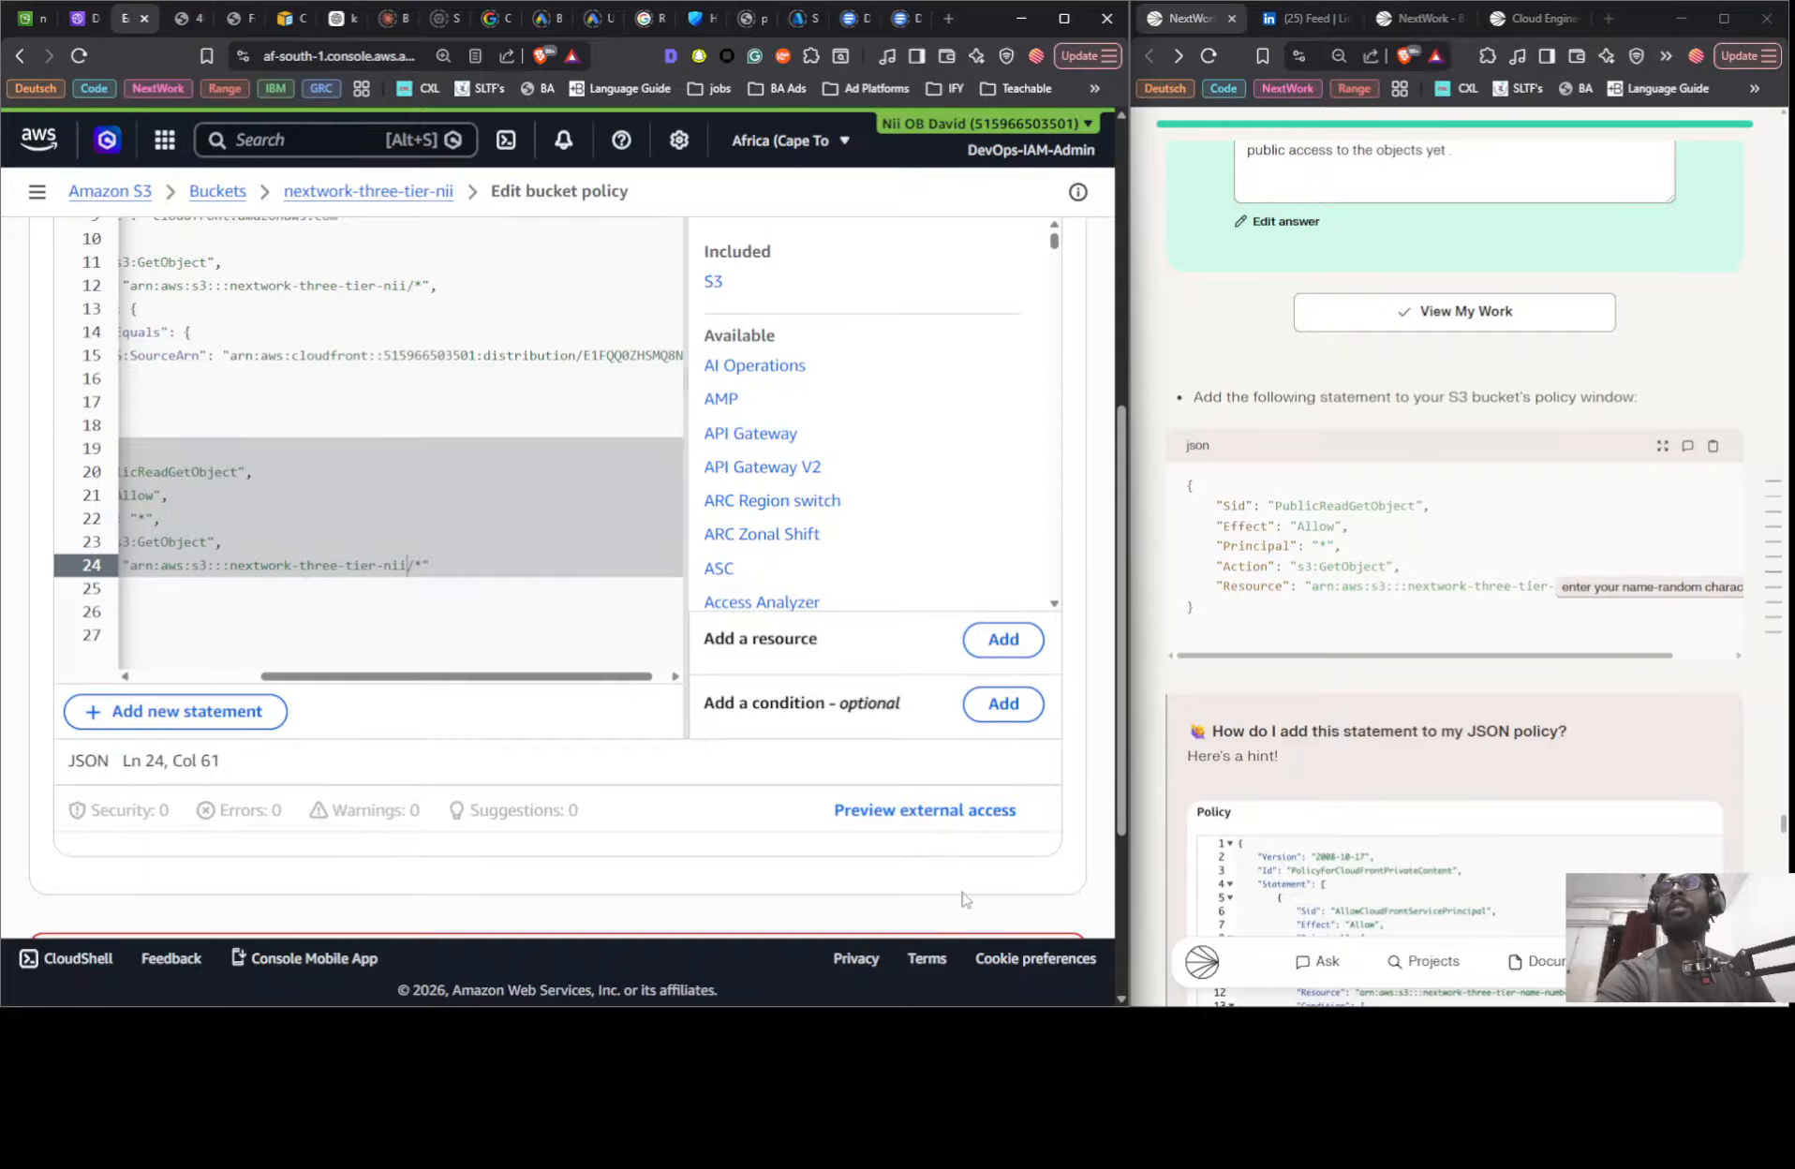
{"action": "scroll", "coordinate": [964, 900], "scroll_direction": "down", "scroll_amount": 2}
{"action": "left_click", "coordinate": [1003, 871]}
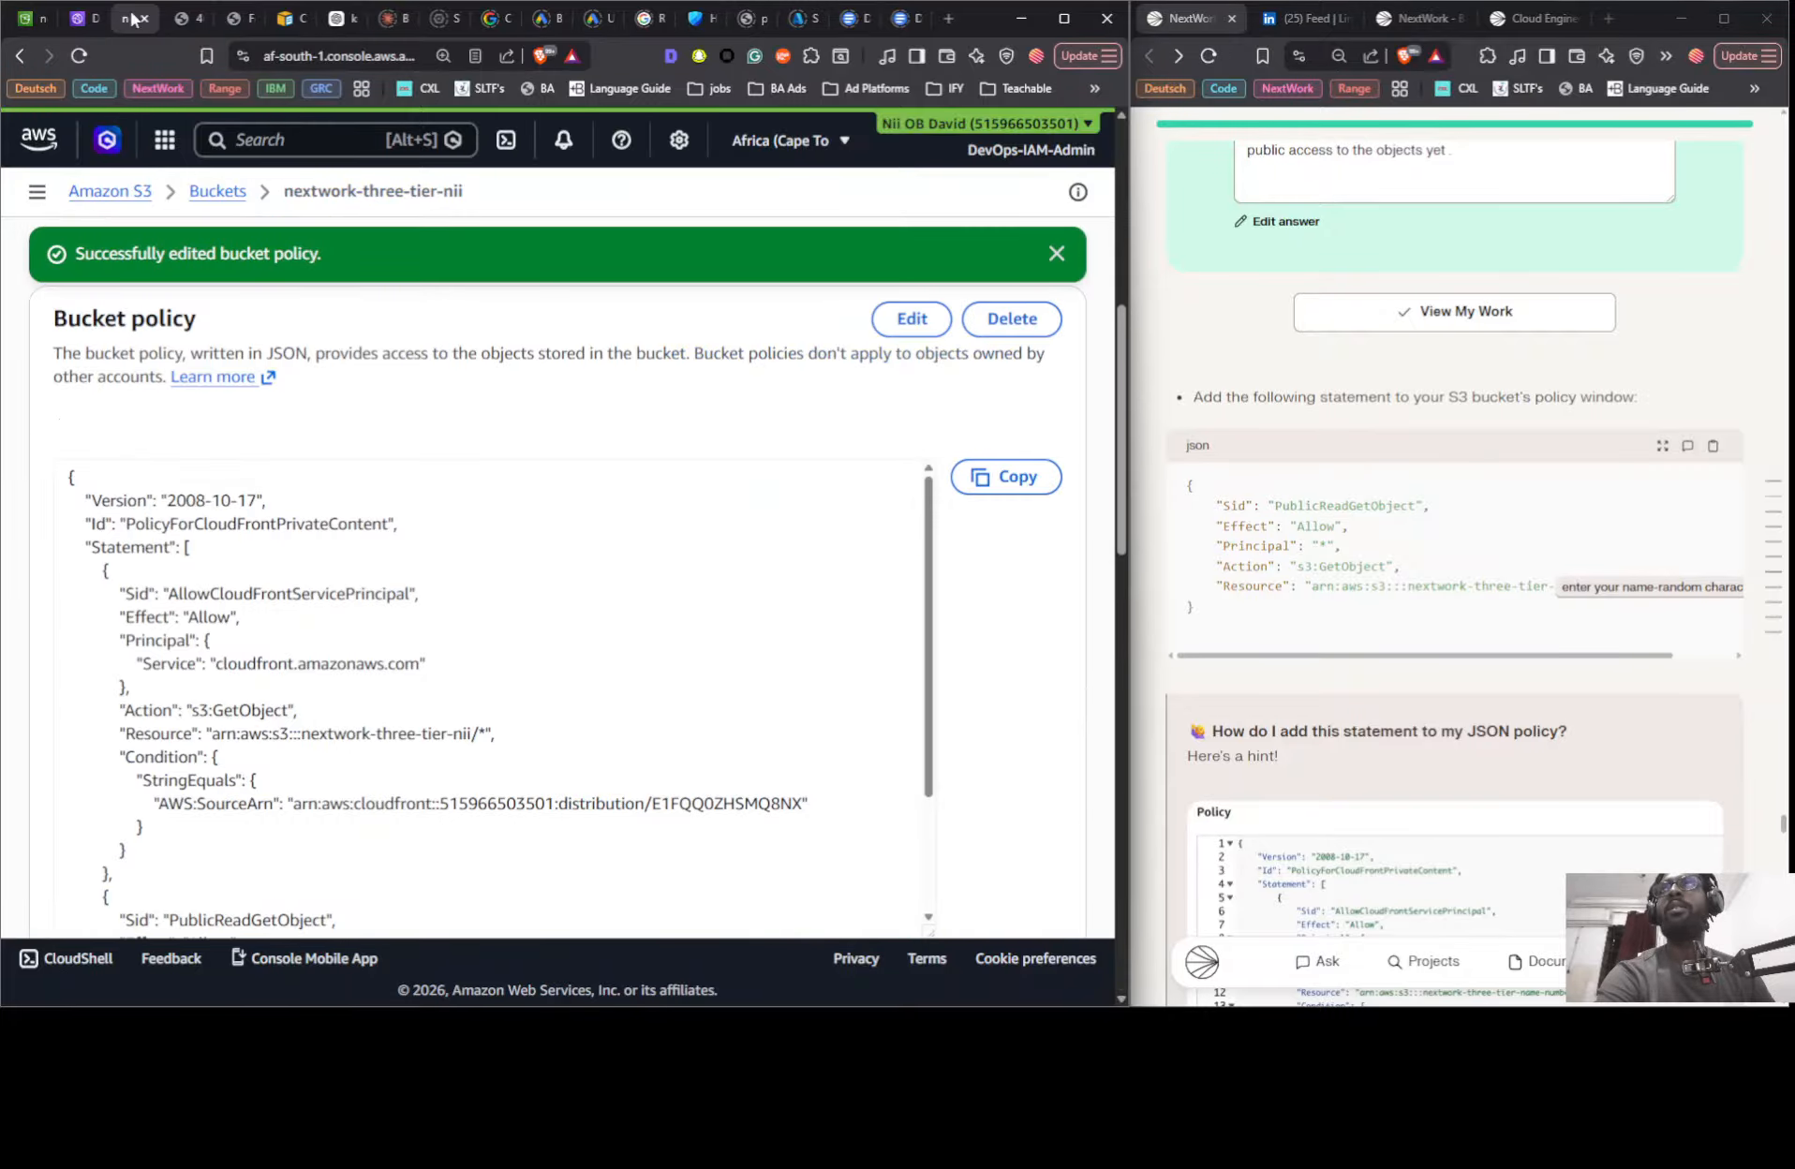
{"action": "left_click", "coordinate": [182, 18]}
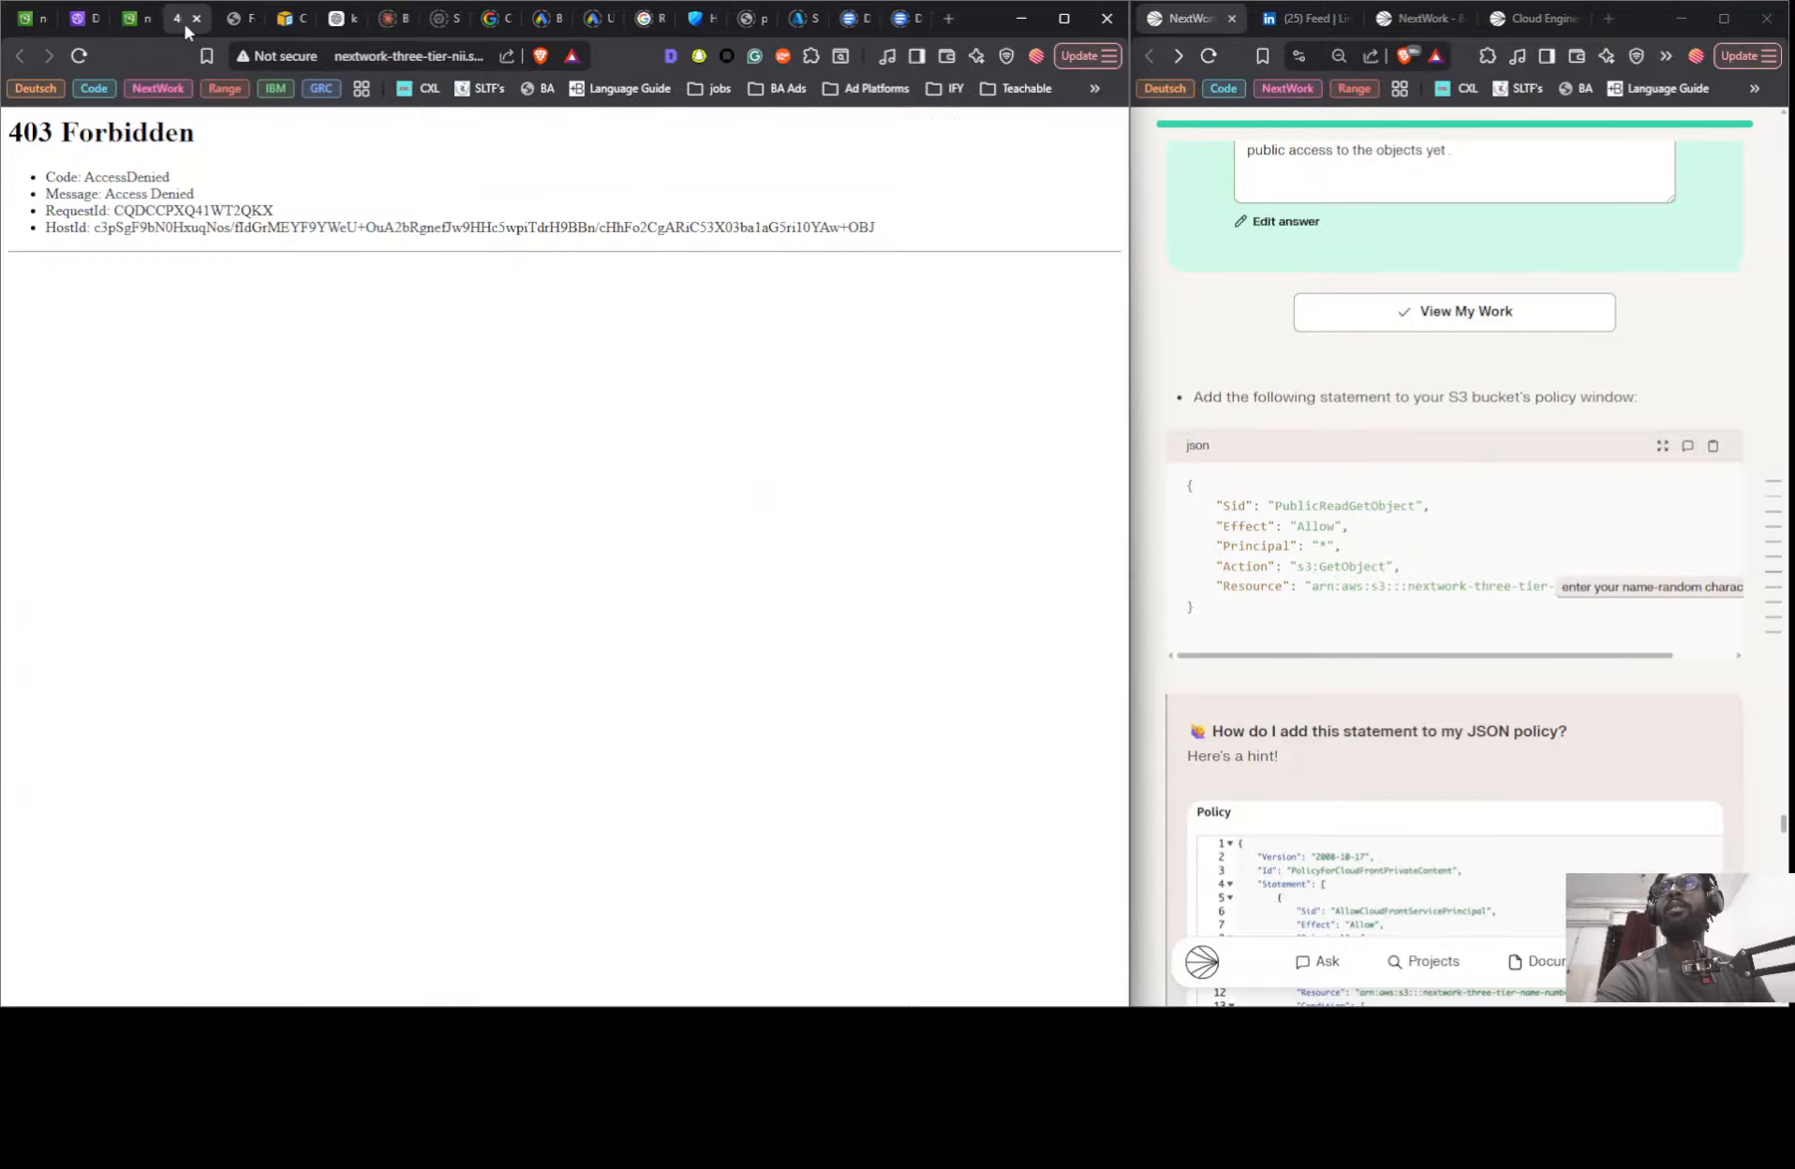
{"action": "left_click", "coordinate": [80, 56]}
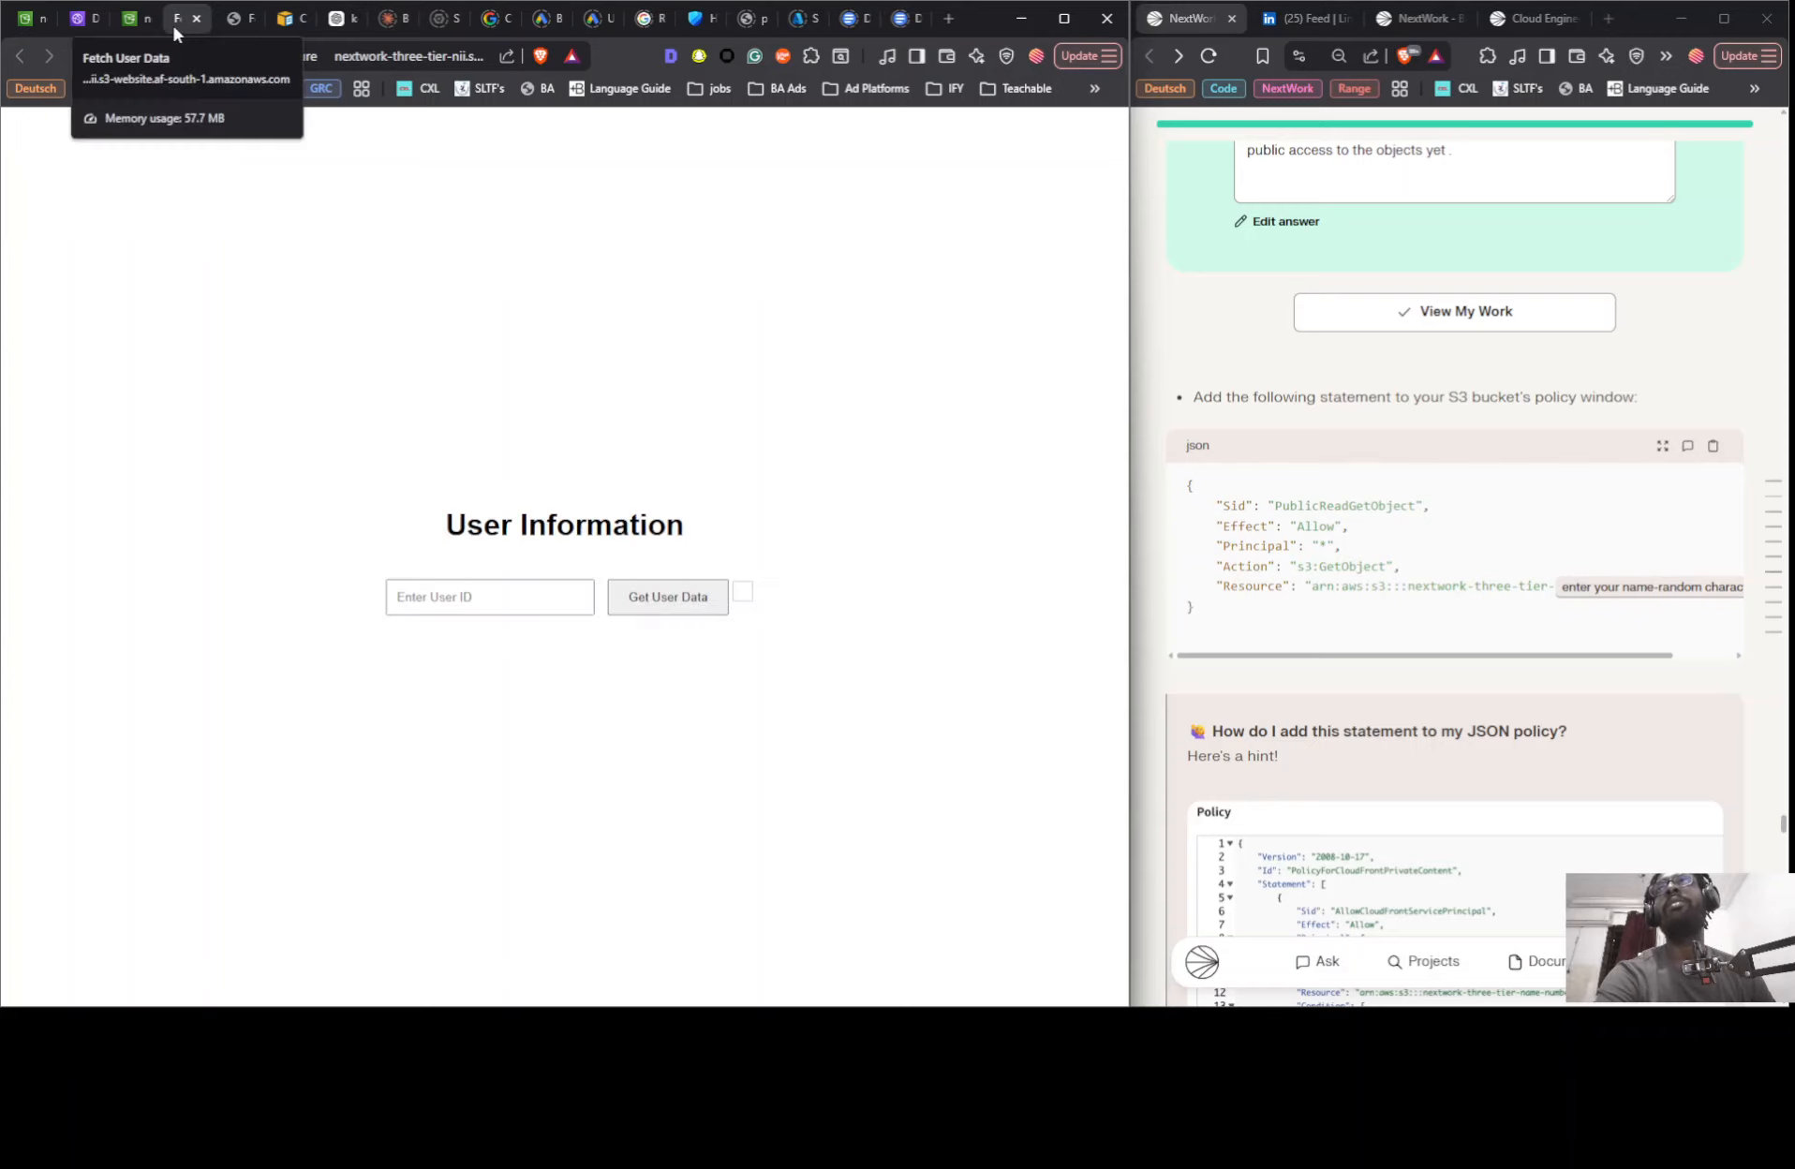
- Compare the CloudFront page with the S3 website page and examine the S3 endpoint's full address
{"action": "left_click", "coordinate": [226, 21]}
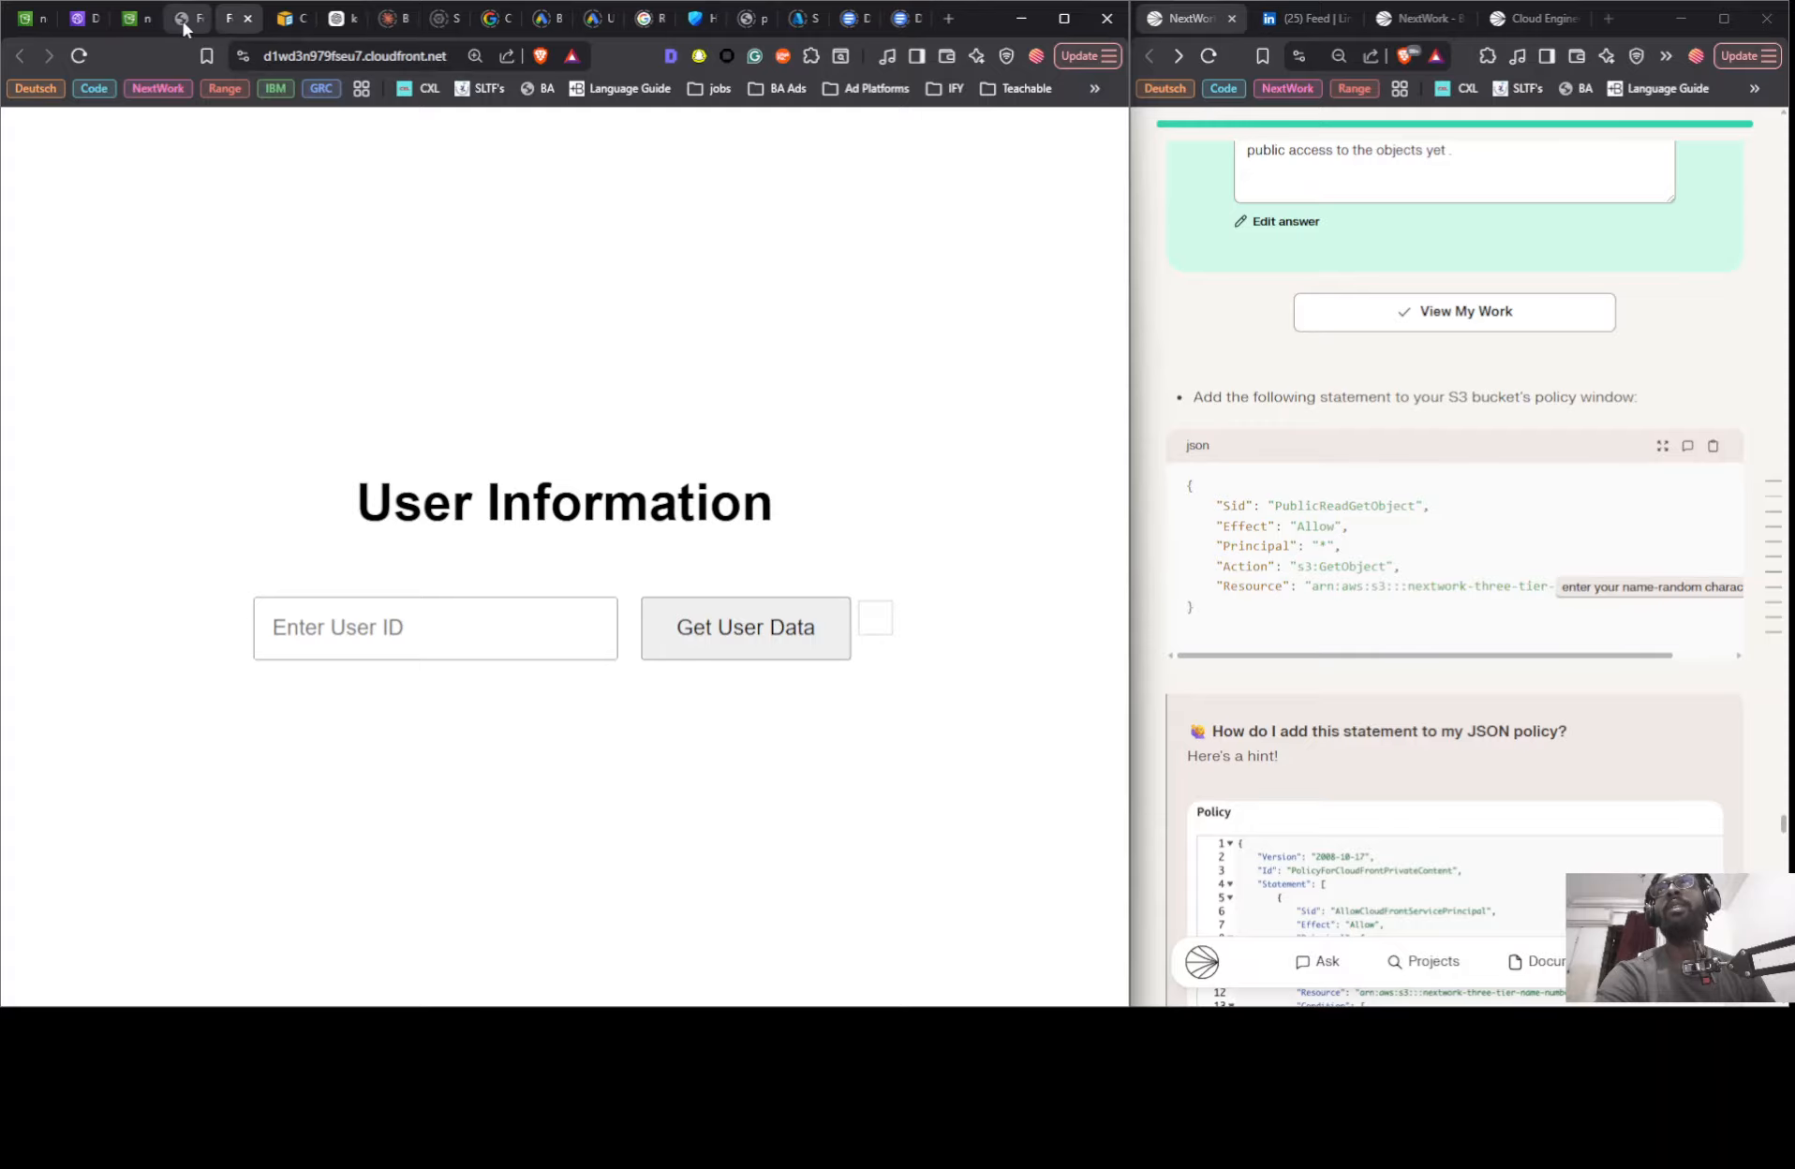
{"action": "left_click", "coordinate": [183, 21]}
{"action": "left_click", "coordinate": [407, 58]}
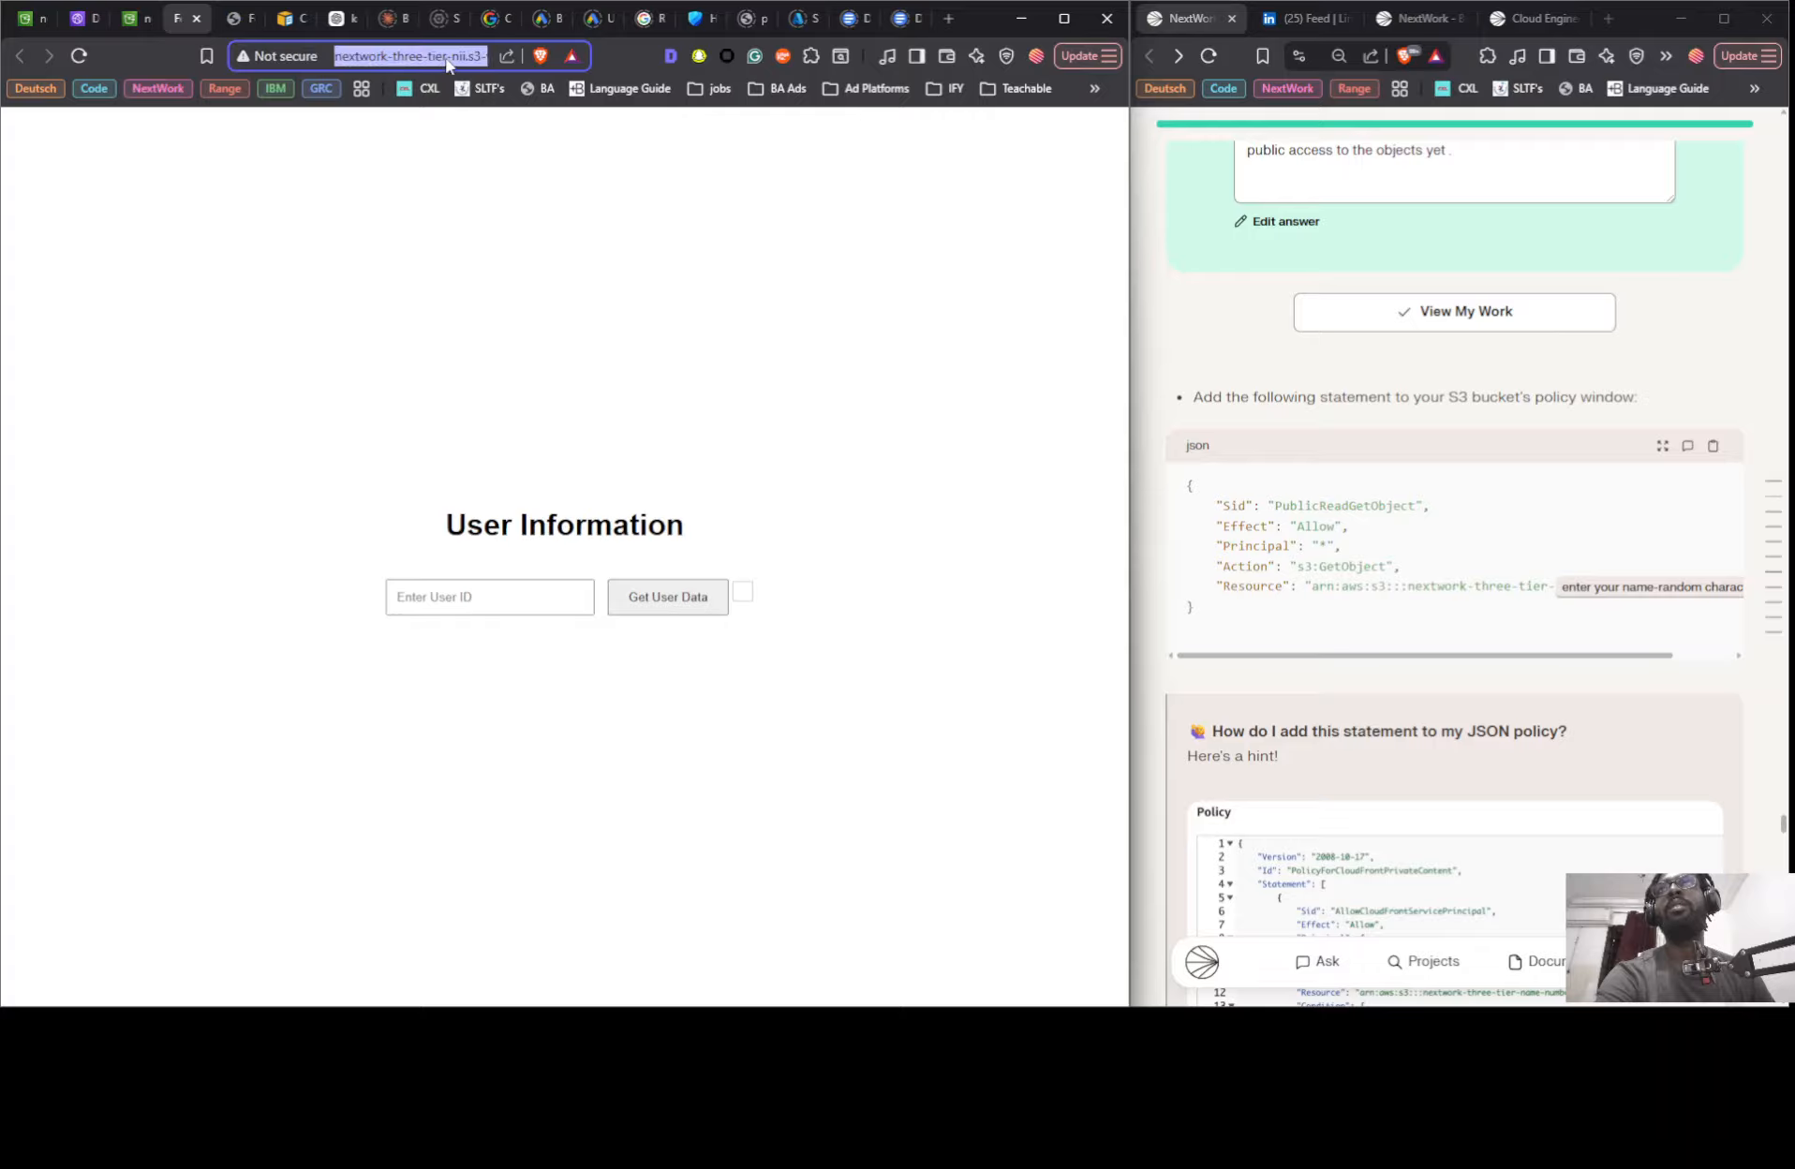
{"action": "key", "text": "Right"}
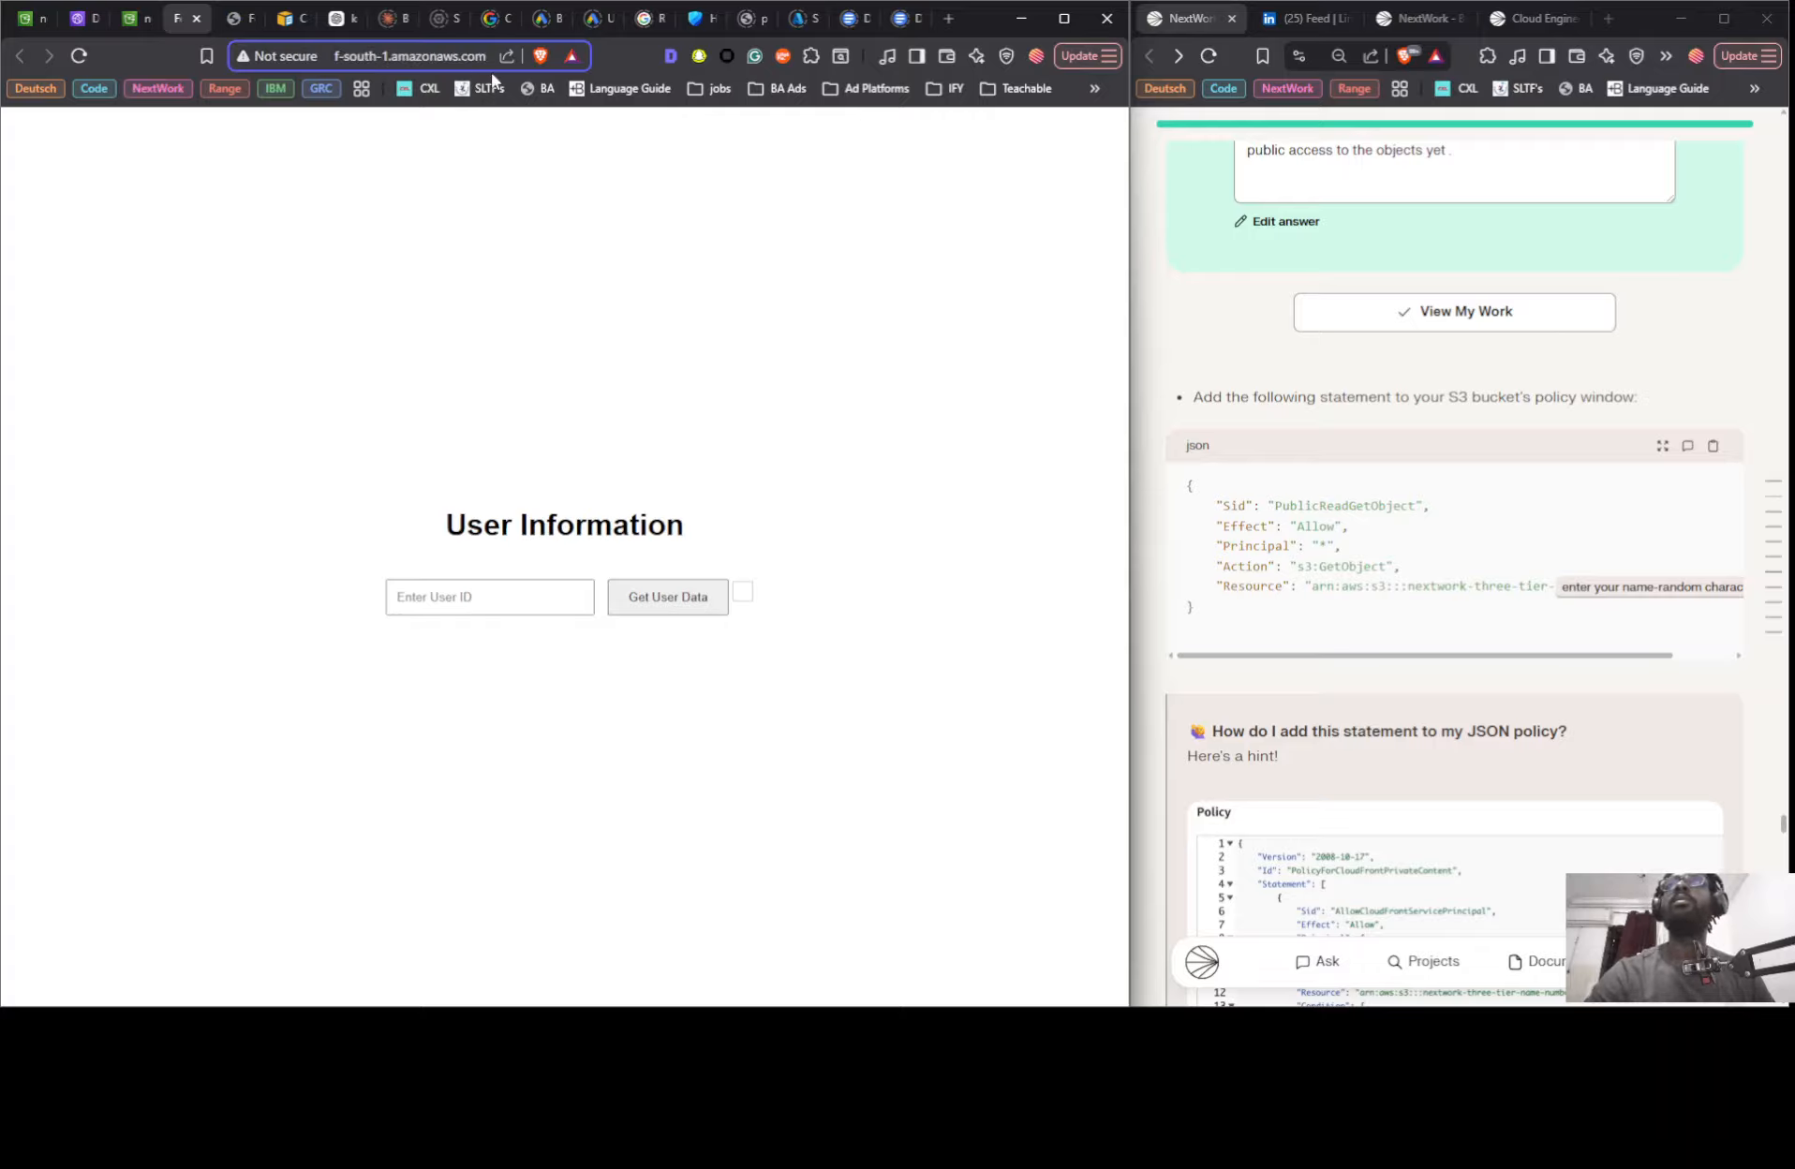
{"action": "key", "text": "Left"}
{"action": "key", "text": "Left"}
{"action": "key", "text": "Left"}
{"action": "key", "text": "Left"}
{"action": "key", "text": "Left"}
{"action": "key", "text": "Left"}
{"action": "key", "text": "Left"}
{"action": "key", "text": "Left"}
{"action": "key", "text": "Left"}
{"action": "key", "text": "Left"}
{"action": "key", "text": "Left"}
{"action": "key", "text": "Left"}
{"action": "key", "text": "Left"}
{"action": "key", "text": "Left"}
{"action": "key", "text": "Left"}
{"action": "key", "text": "Left"}
{"action": "key", "text": "Left"}
{"action": "key", "text": "Left"}
{"action": "key", "text": "Left"}
{"action": "key", "text": "Left"}
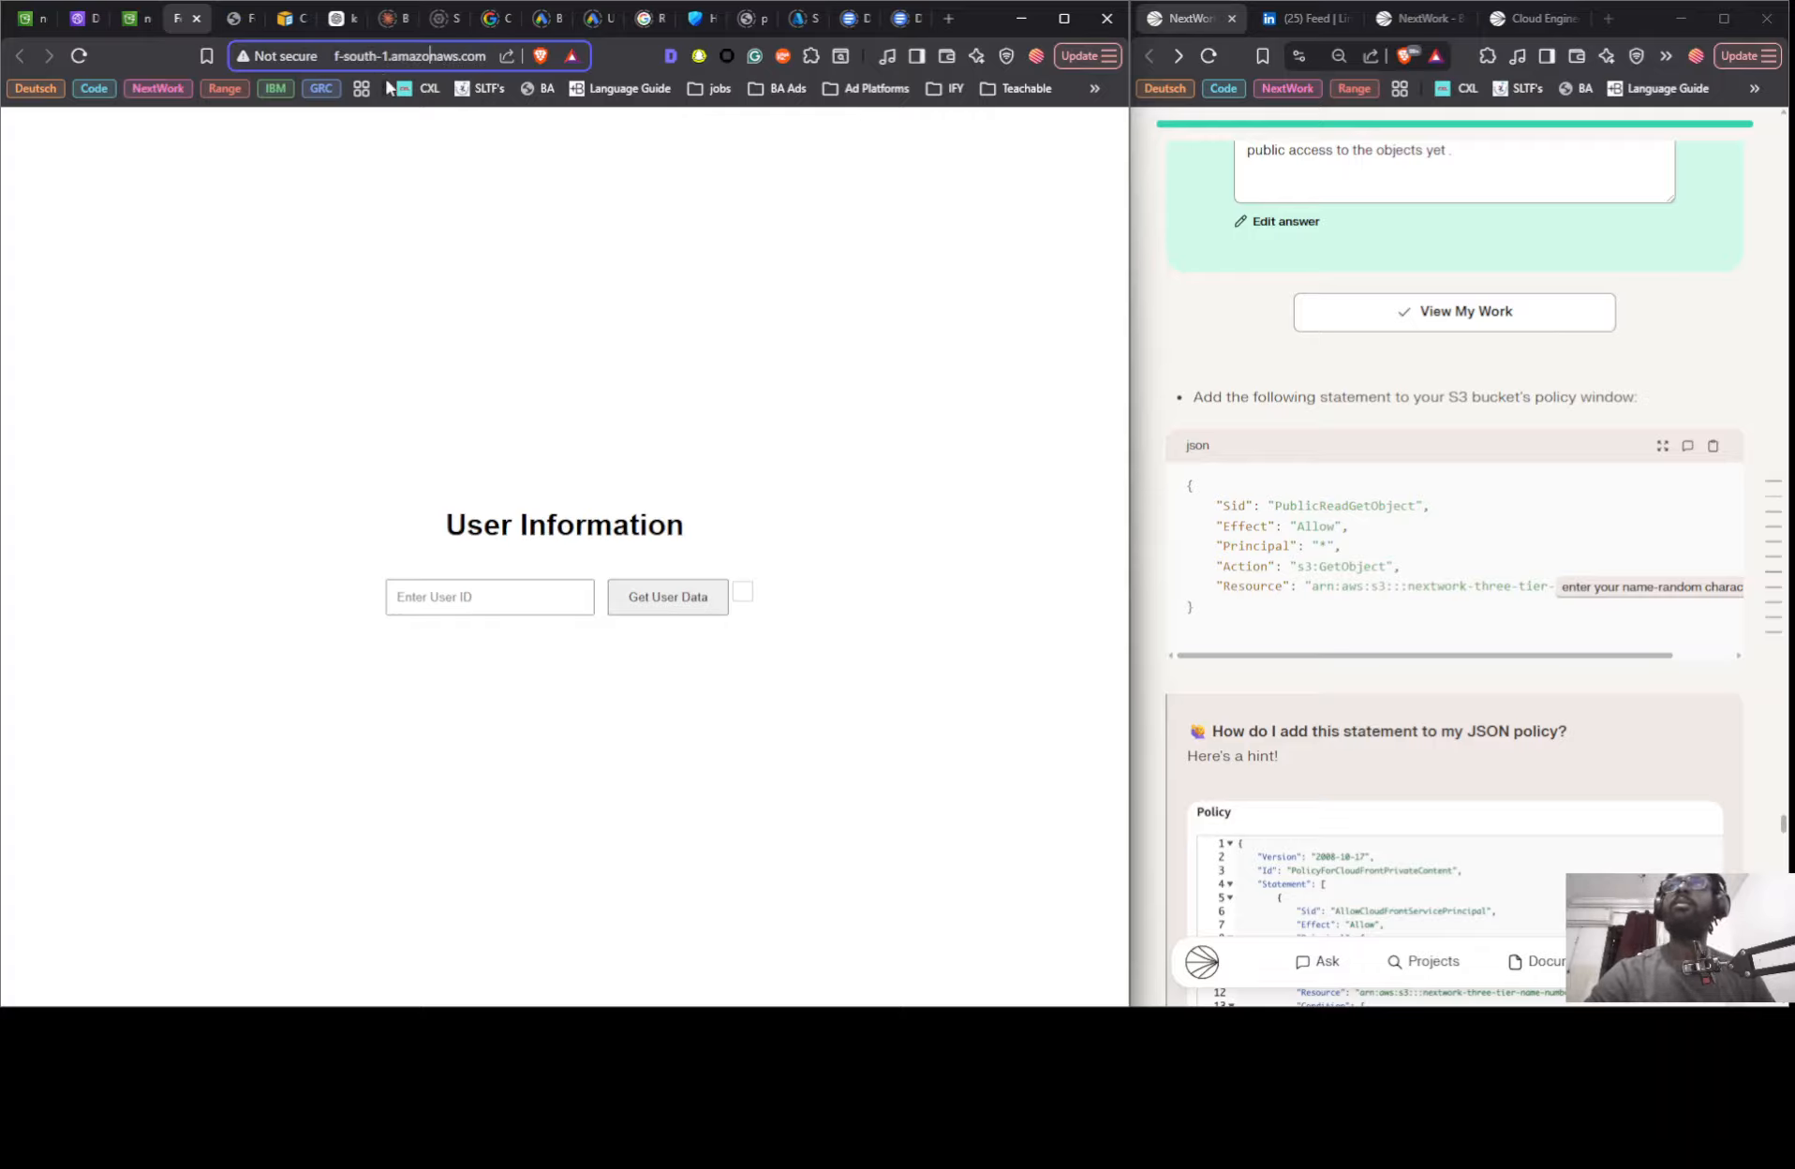
{"action": "key", "text": "Left"}
{"action": "key", "text": "Left"}
{"action": "key", "text": "Left"}
{"action": "key", "text": "Left"}
{"action": "key", "text": "Left"}
{"action": "key", "text": "Left"}
{"action": "key", "text": "Left"}
{"action": "key", "text": "Left"}
{"action": "key", "text": "Left"}
{"action": "key", "text": "Left"}
{"action": "key", "text": "Left"}
{"action": "key", "text": "Left"}
{"action": "key", "text": "Left"}
{"action": "key", "text": "Left"}
{"action": "key", "text": "Left"}
{"action": "key", "text": "Left"}
{"action": "key", "text": "Left"}
{"action": "key", "text": "Left"}
{"action": "key", "text": "Left"}
{"action": "key", "text": "Left"}
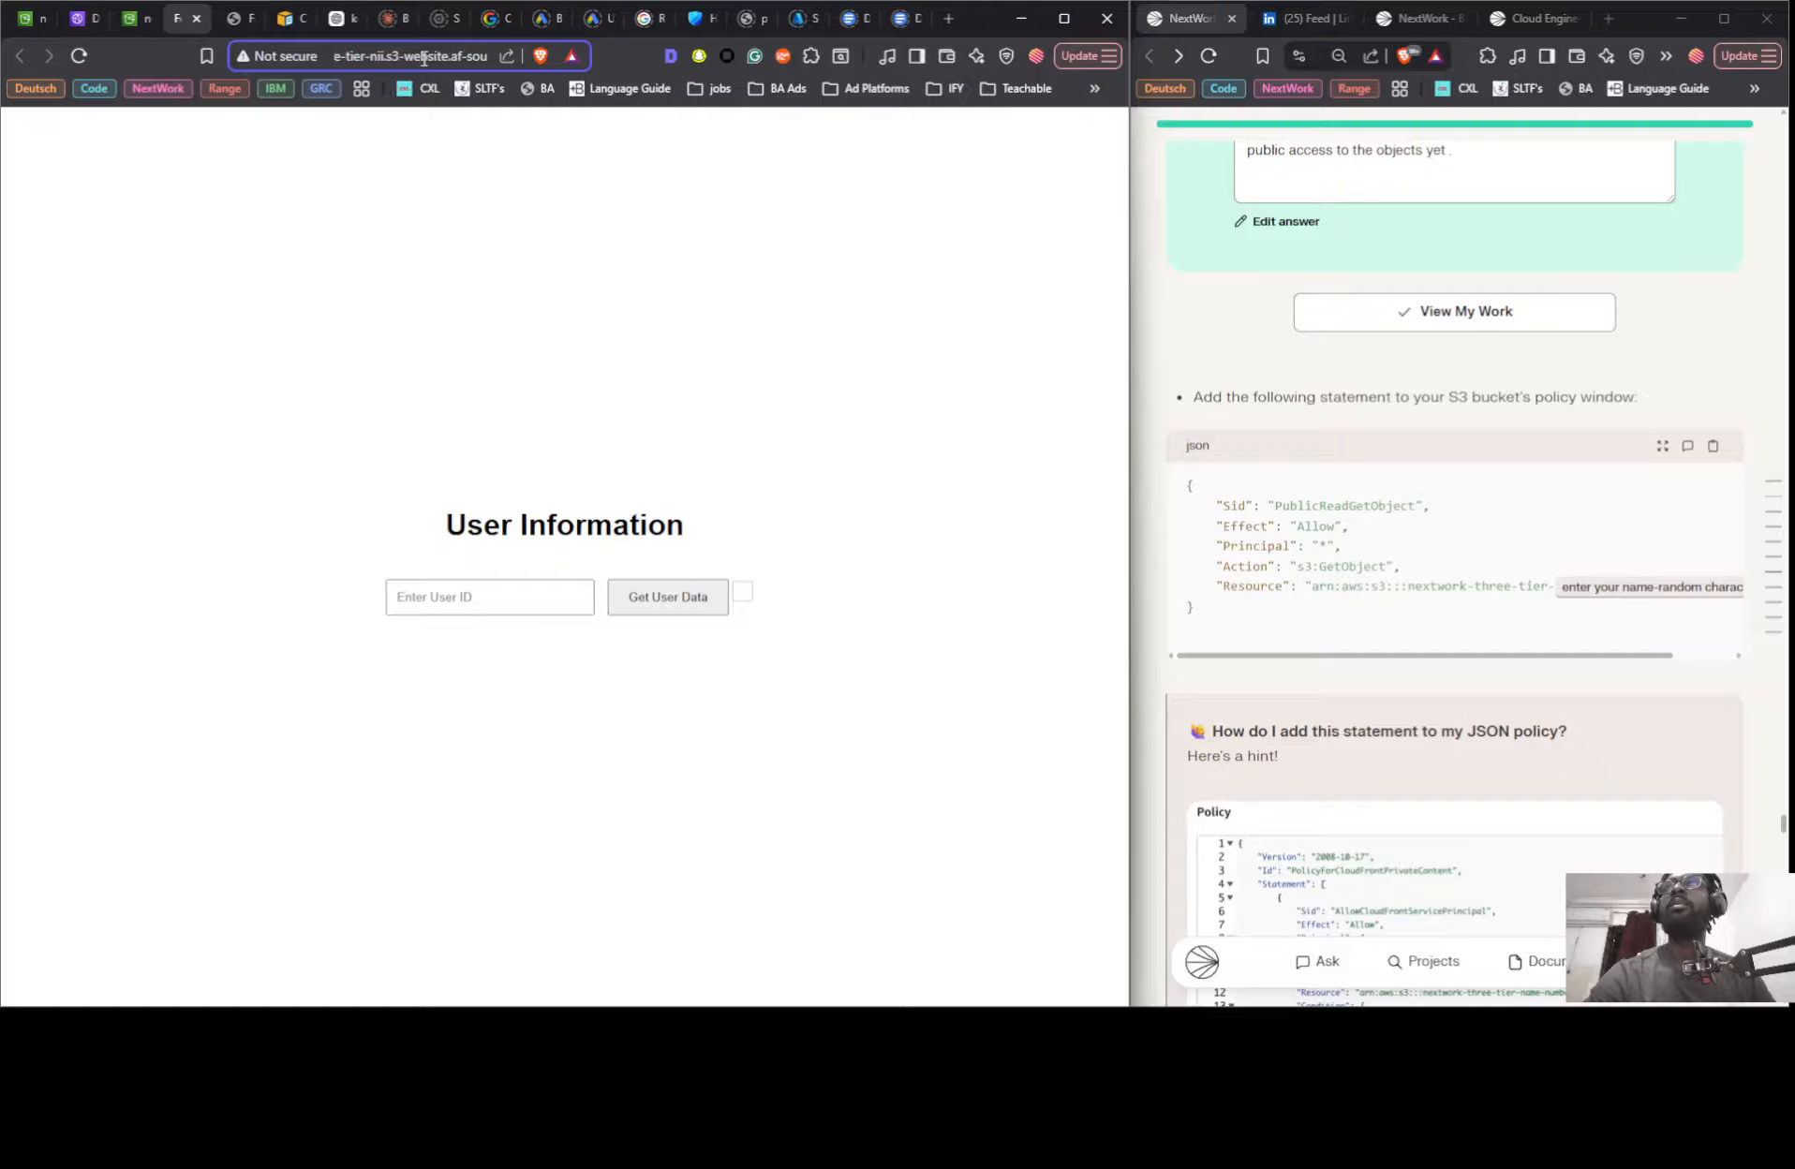
{"action": "key", "text": "Left"}
{"action": "key", "text": "Left"}
{"action": "key", "text": "Left"}
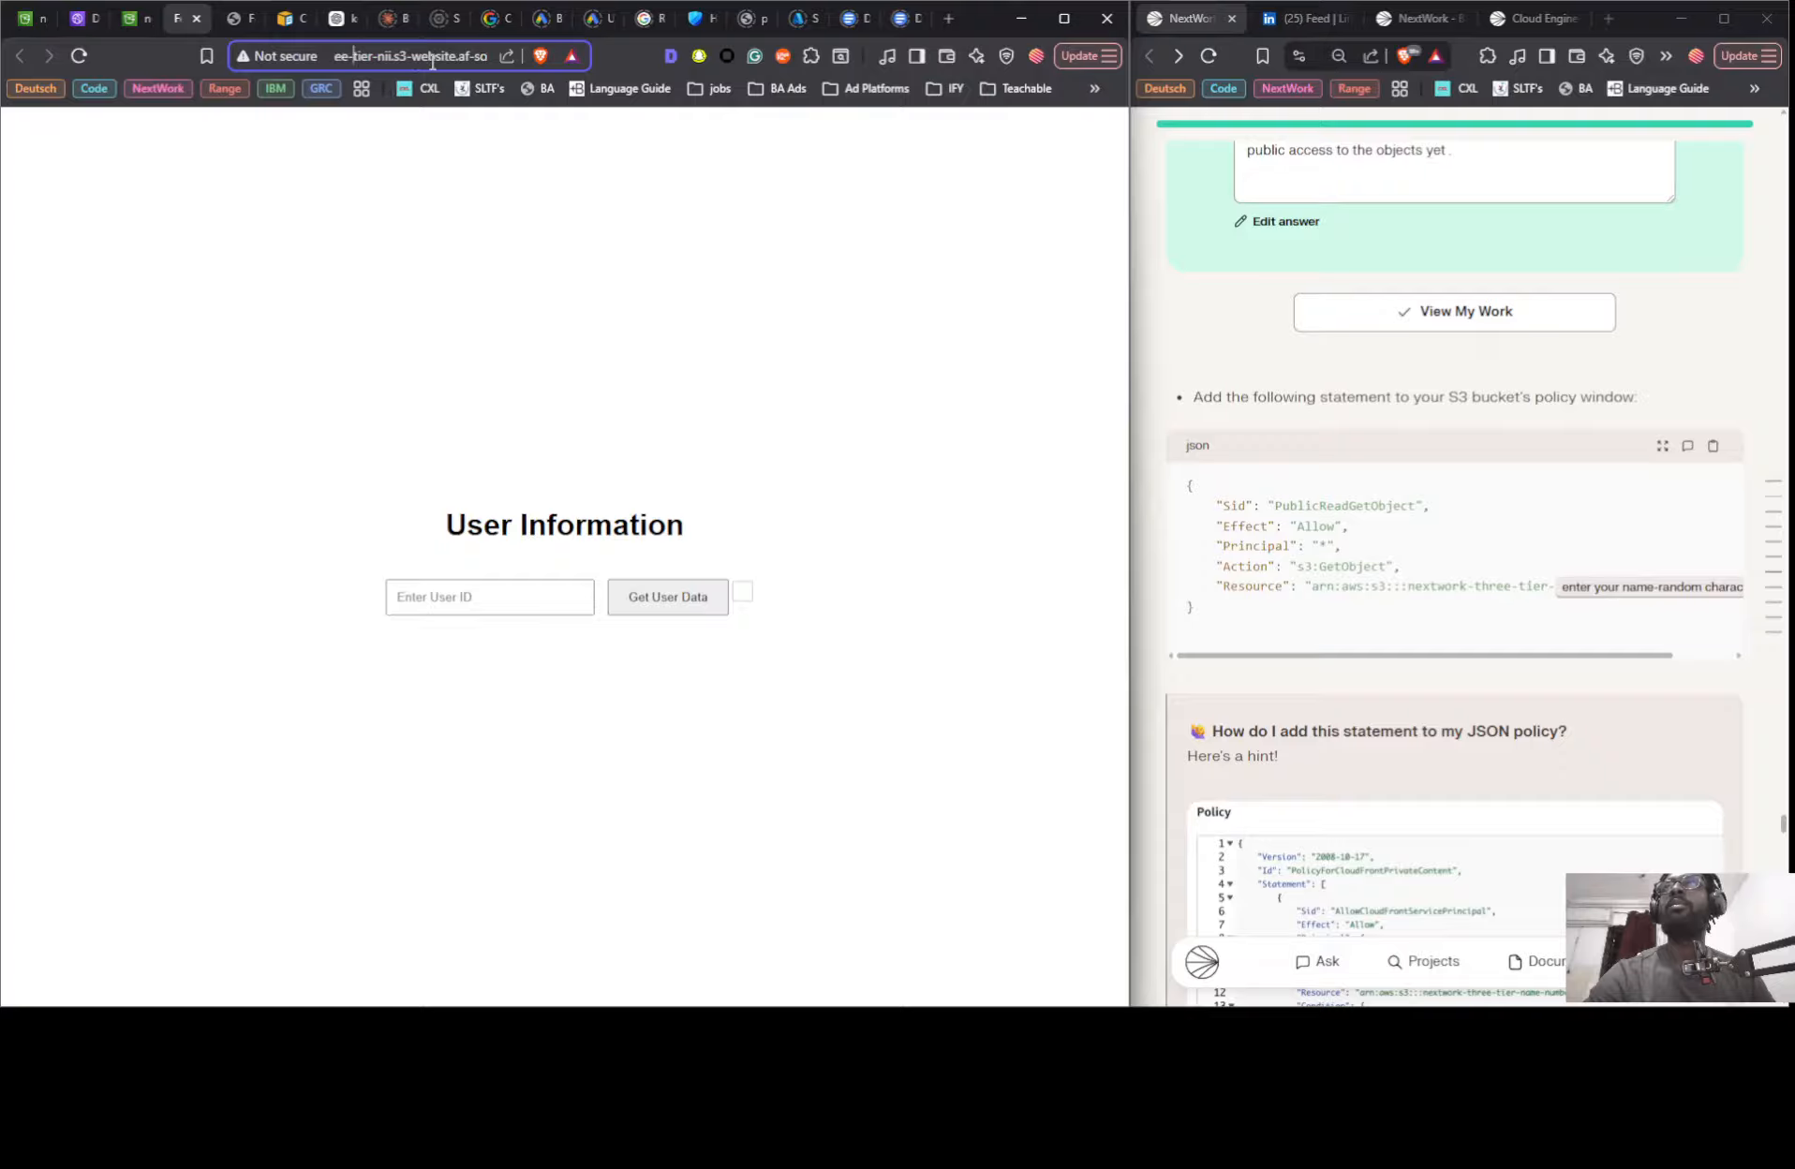
{"action": "key", "text": "Left"}
{"action": "key", "text": "Left"}
{"action": "key", "text": "Left"}
{"action": "key", "text": "Left"}
{"action": "key", "text": "Left"}
{"action": "key", "text": "Left"}
{"action": "key", "text": "Left"}
{"action": "key", "text": "Left"}
{"action": "key", "text": "Left"}
{"action": "key", "text": "Left"}
{"action": "key", "text": "Left"}
{"action": "key", "text": "Left"}
{"action": "key", "text": "Left"}
{"action": "key", "text": "Left"}
{"action": "key", "text": "Left"}
{"action": "key", "text": "Left"}
{"action": "key", "text": "Left"}
{"action": "key", "text": "Left"}
{"action": "key", "text": "Left"}
{"action": "key", "text": "Left"}
{"action": "key", "text": "Right"}
{"action": "key", "text": "Right"}
{"action": "key", "text": "Right"}
{"action": "key", "text": "Right"}
{"action": "key", "text": "Right"}
{"action": "key", "text": "Right"}
{"action": "key", "text": "Right"}
{"action": "key", "text": "Right"}
{"action": "key", "text": "Right"}
{"action": "key", "text": "Right"}
{"action": "key", "text": "Right"}
{"action": "key", "text": "Right"}
{"action": "key", "text": "Right"}
{"action": "key", "text": "Right"}
{"action": "key", "text": "Right"}
{"action": "key", "text": "Right"}
{"action": "key", "text": "Right"}
{"action": "key", "text": "Right"}
{"action": "key", "text": "Right"}
{"action": "key", "text": "Right"}
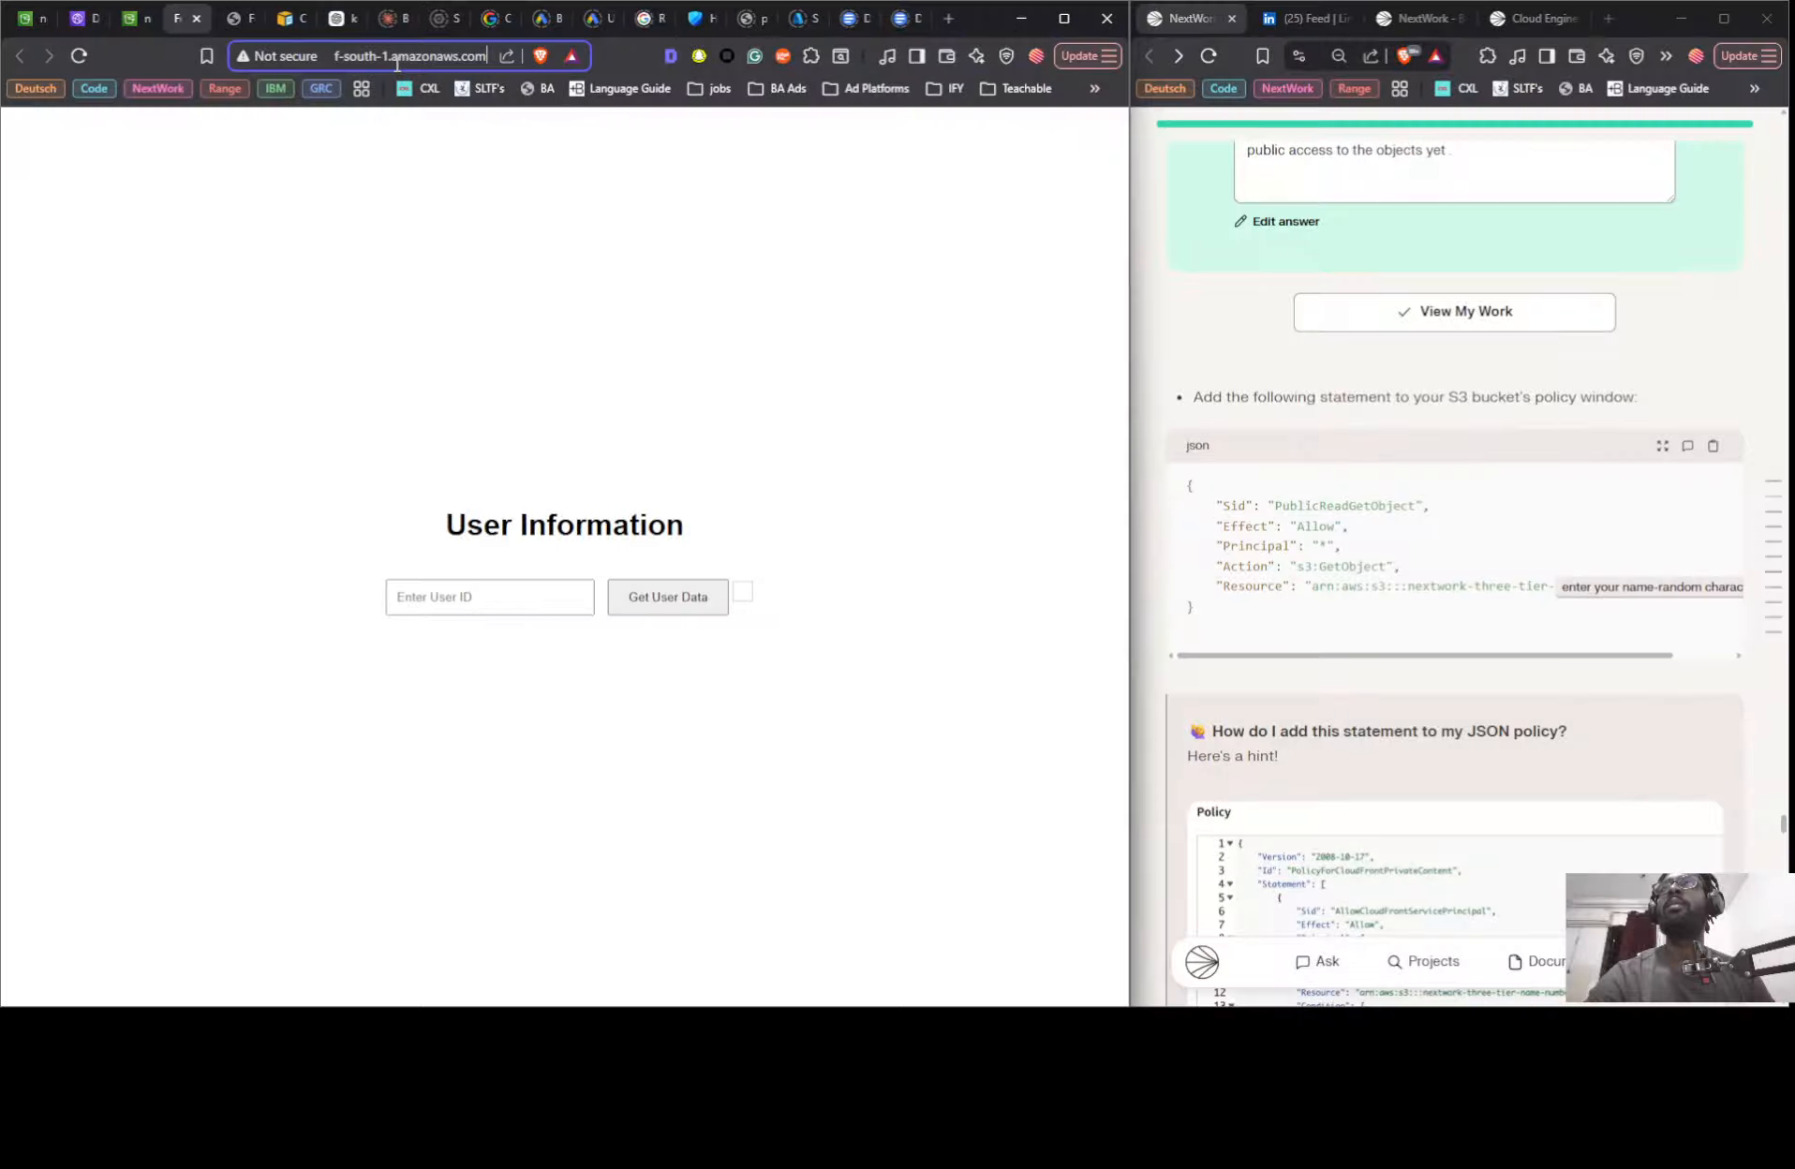
- Check the Static website hosting endpoint in the bucket's properties and revisit the S3 and CloudFront versions of the site
{"action": "left_click", "coordinate": [133, 26]}
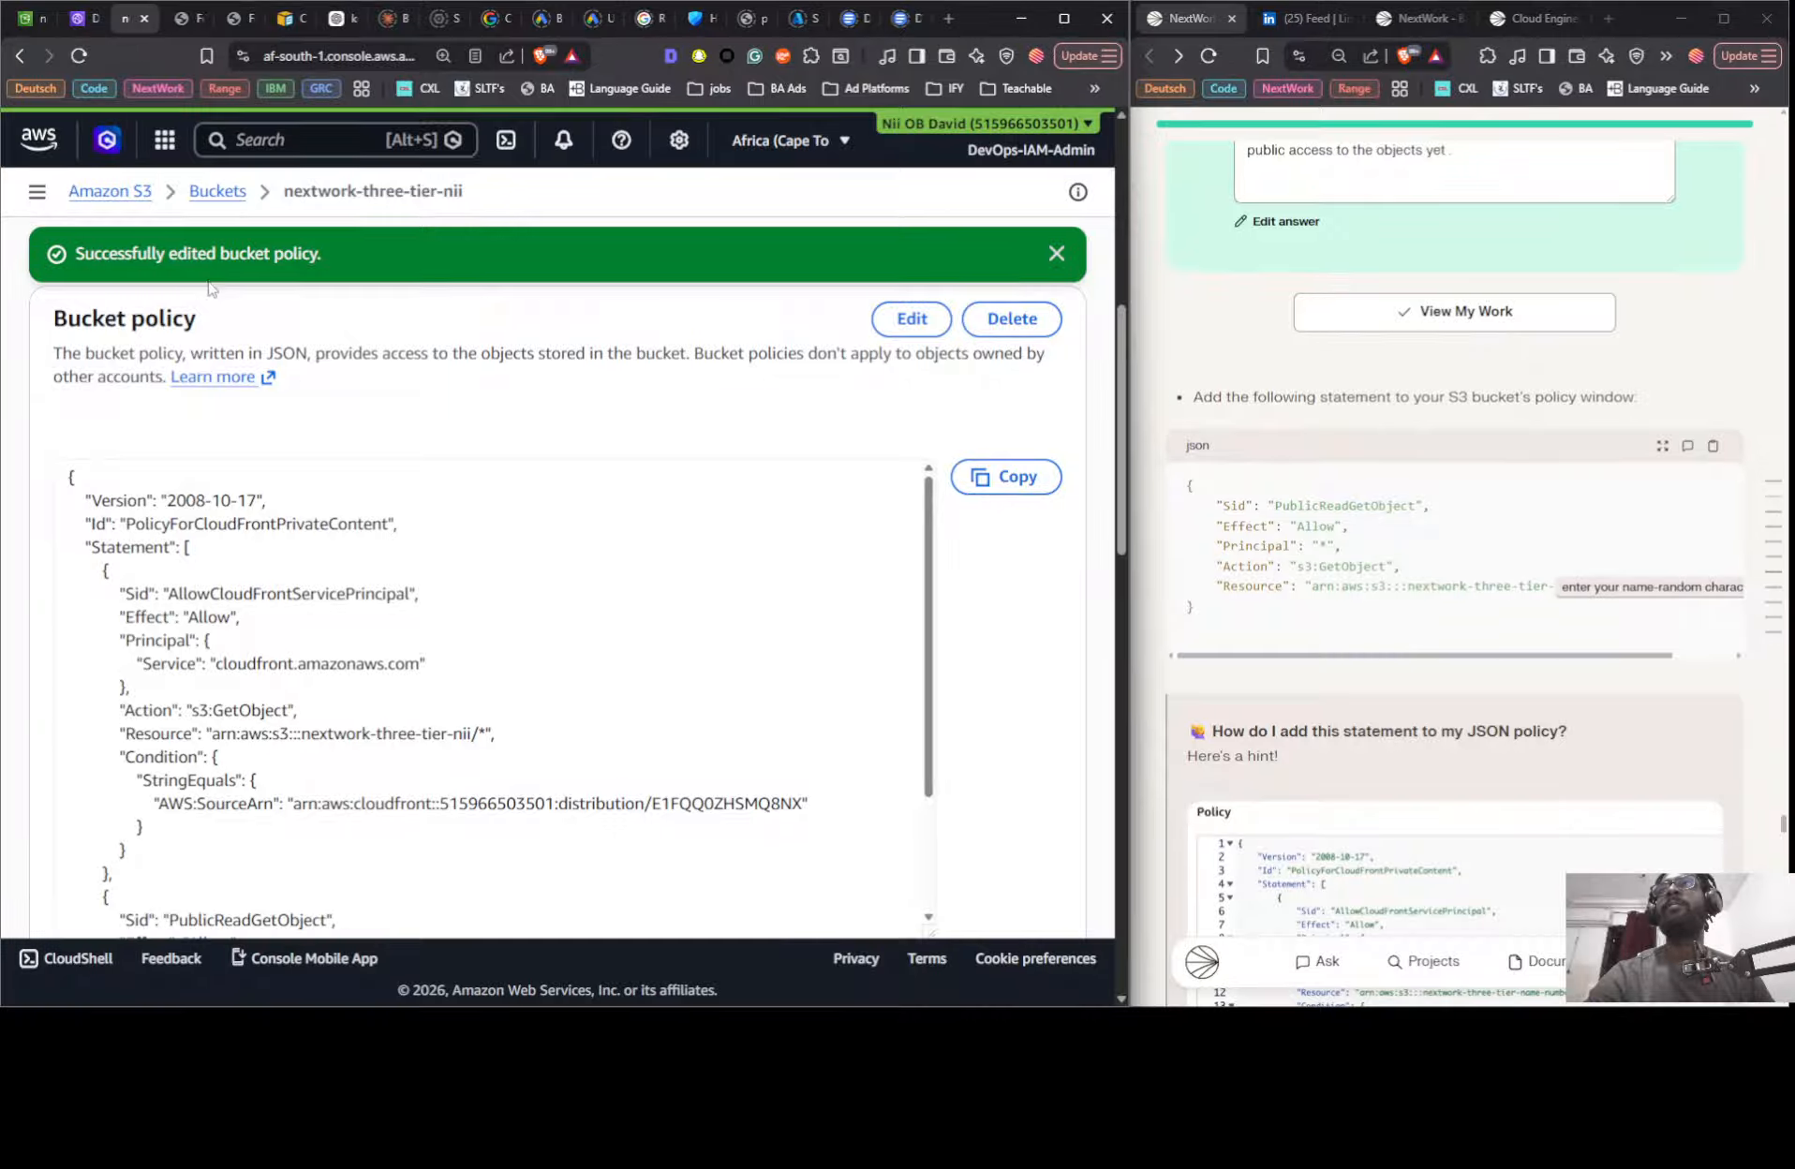
{"action": "scroll", "coordinate": [714, 460], "scroll_direction": "down", "scroll_amount": 10}
{"action": "scroll", "coordinate": [713, 461], "scroll_direction": "down", "scroll_amount": 5}
{"action": "scroll", "coordinate": [665, 516], "scroll_direction": "up", "scroll_amount": 15}
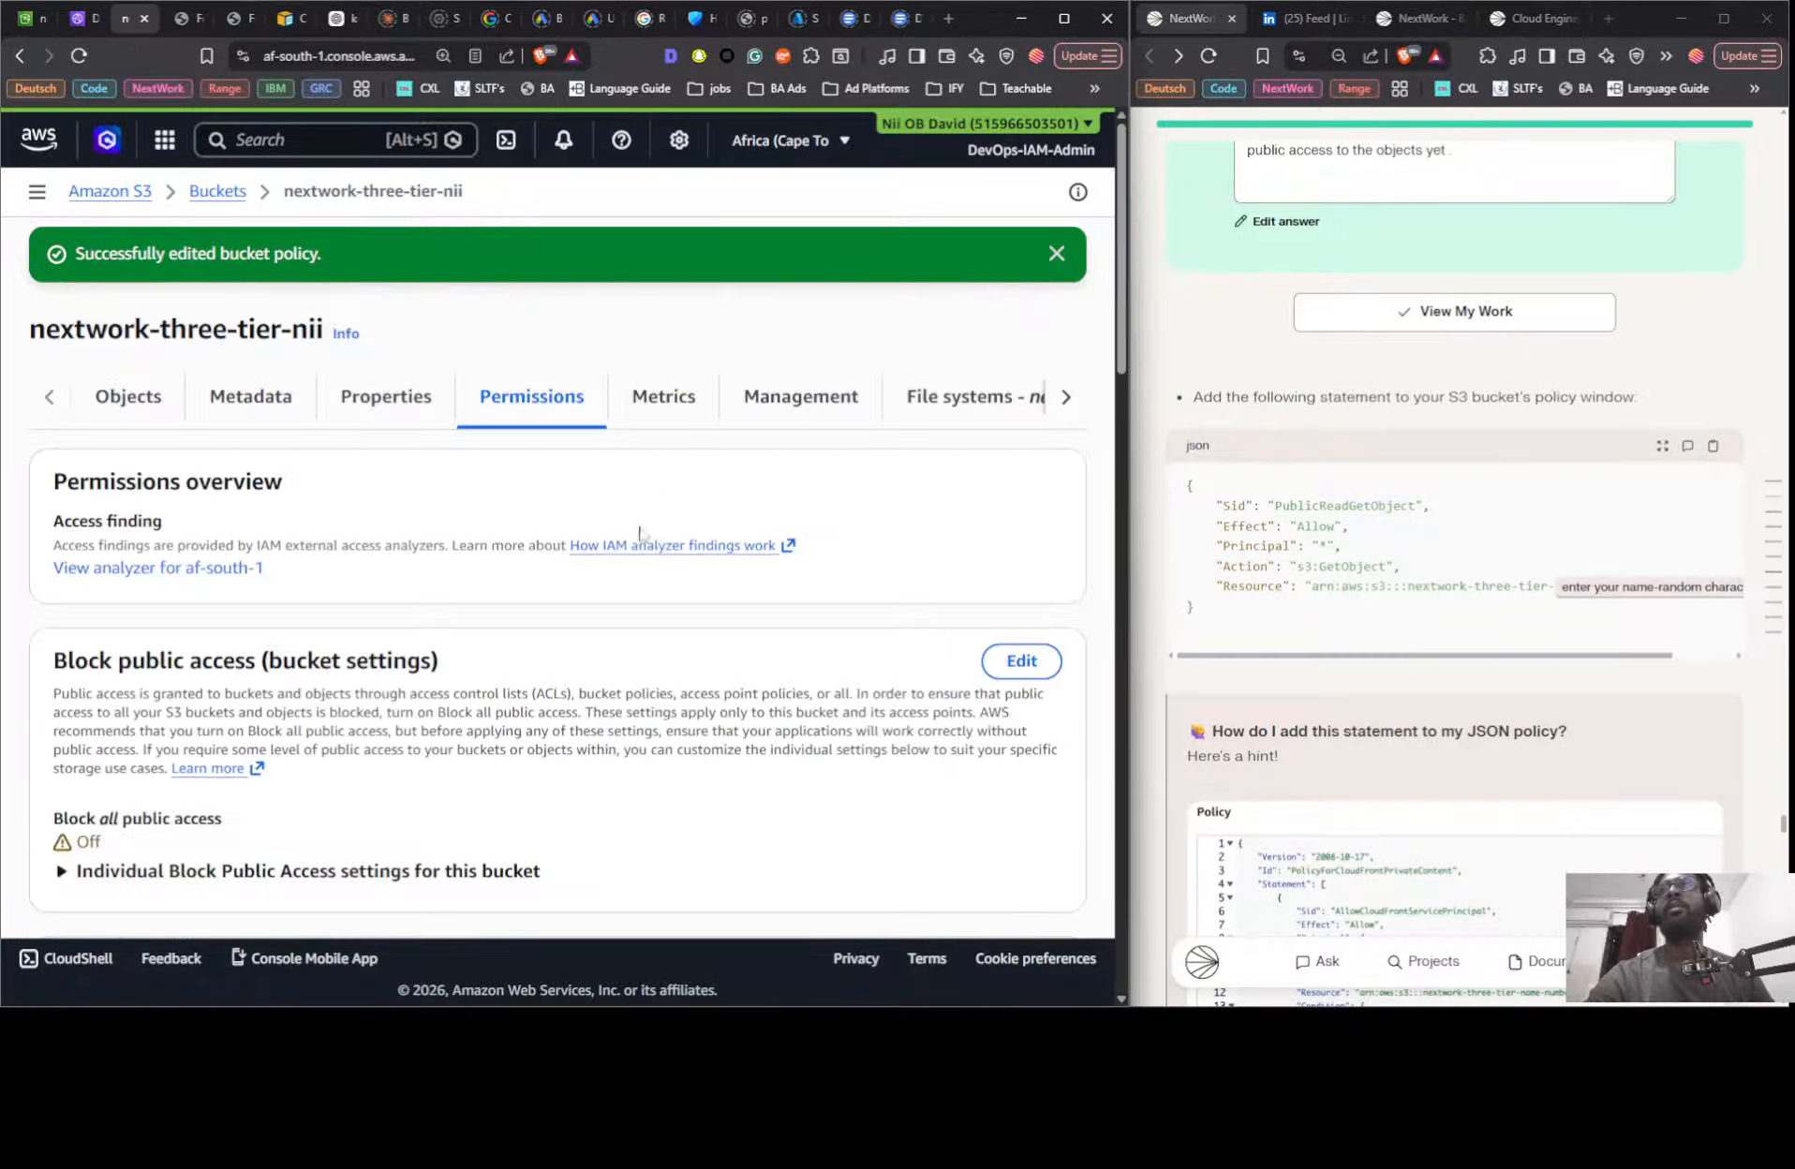
{"action": "left_click", "coordinate": [423, 412]}
{"action": "scroll", "coordinate": [569, 665], "scroll_direction": "down", "scroll_amount": 15}
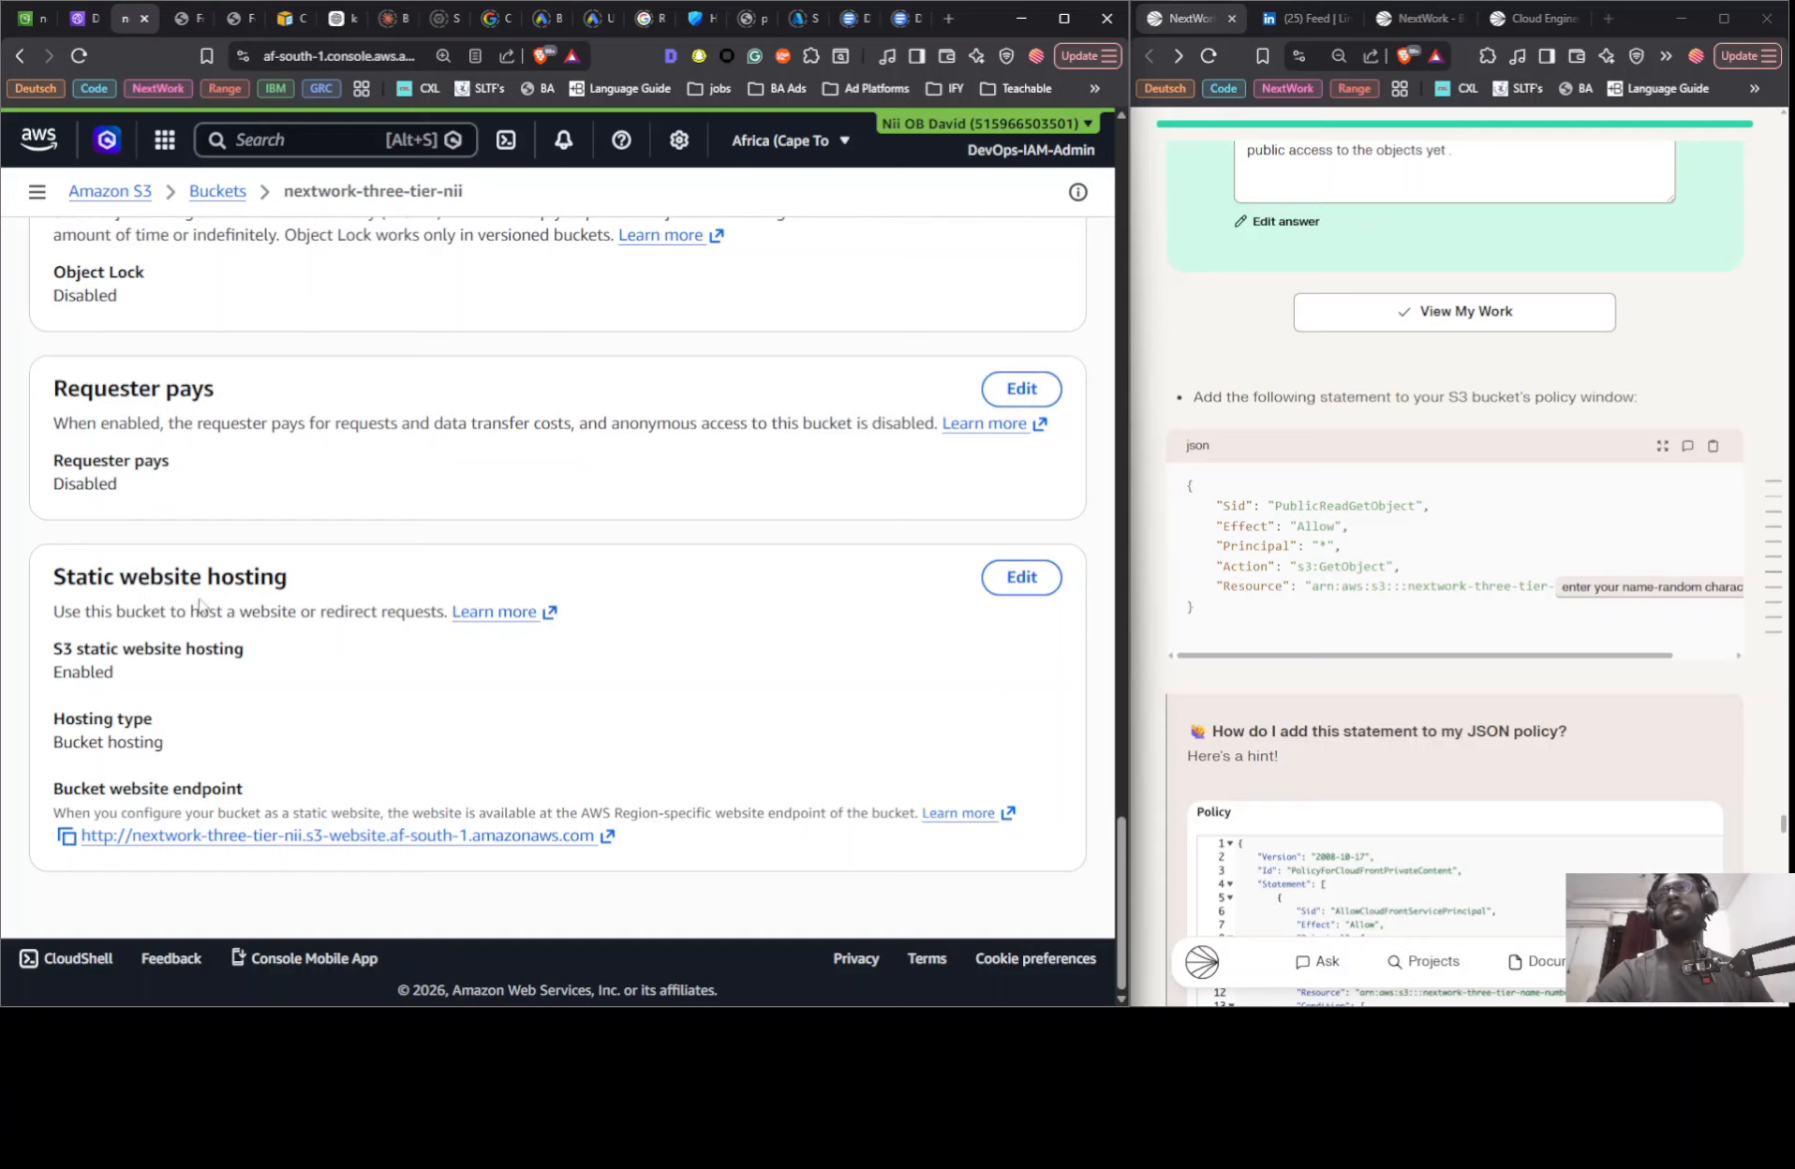
{"action": "left_click", "coordinate": [197, 19]}
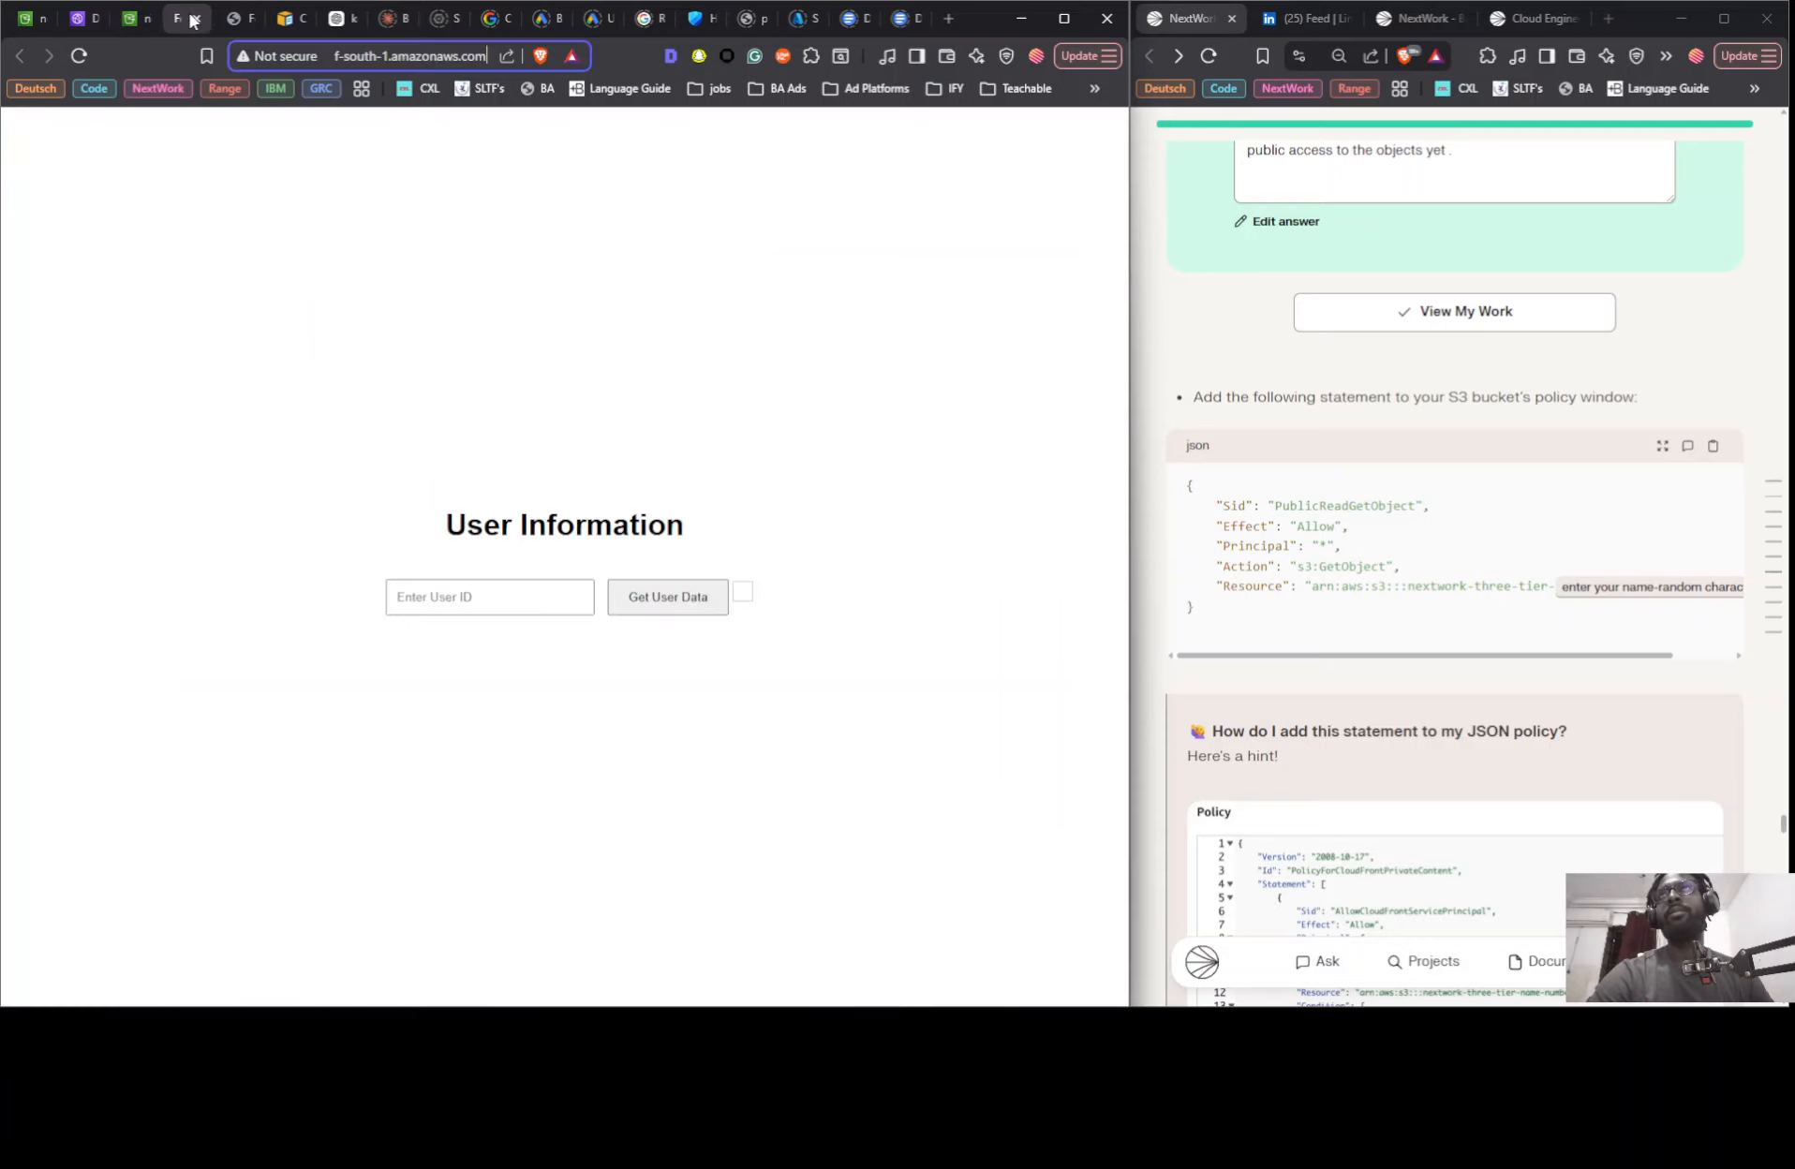
{"action": "left_click", "coordinate": [233, 26]}
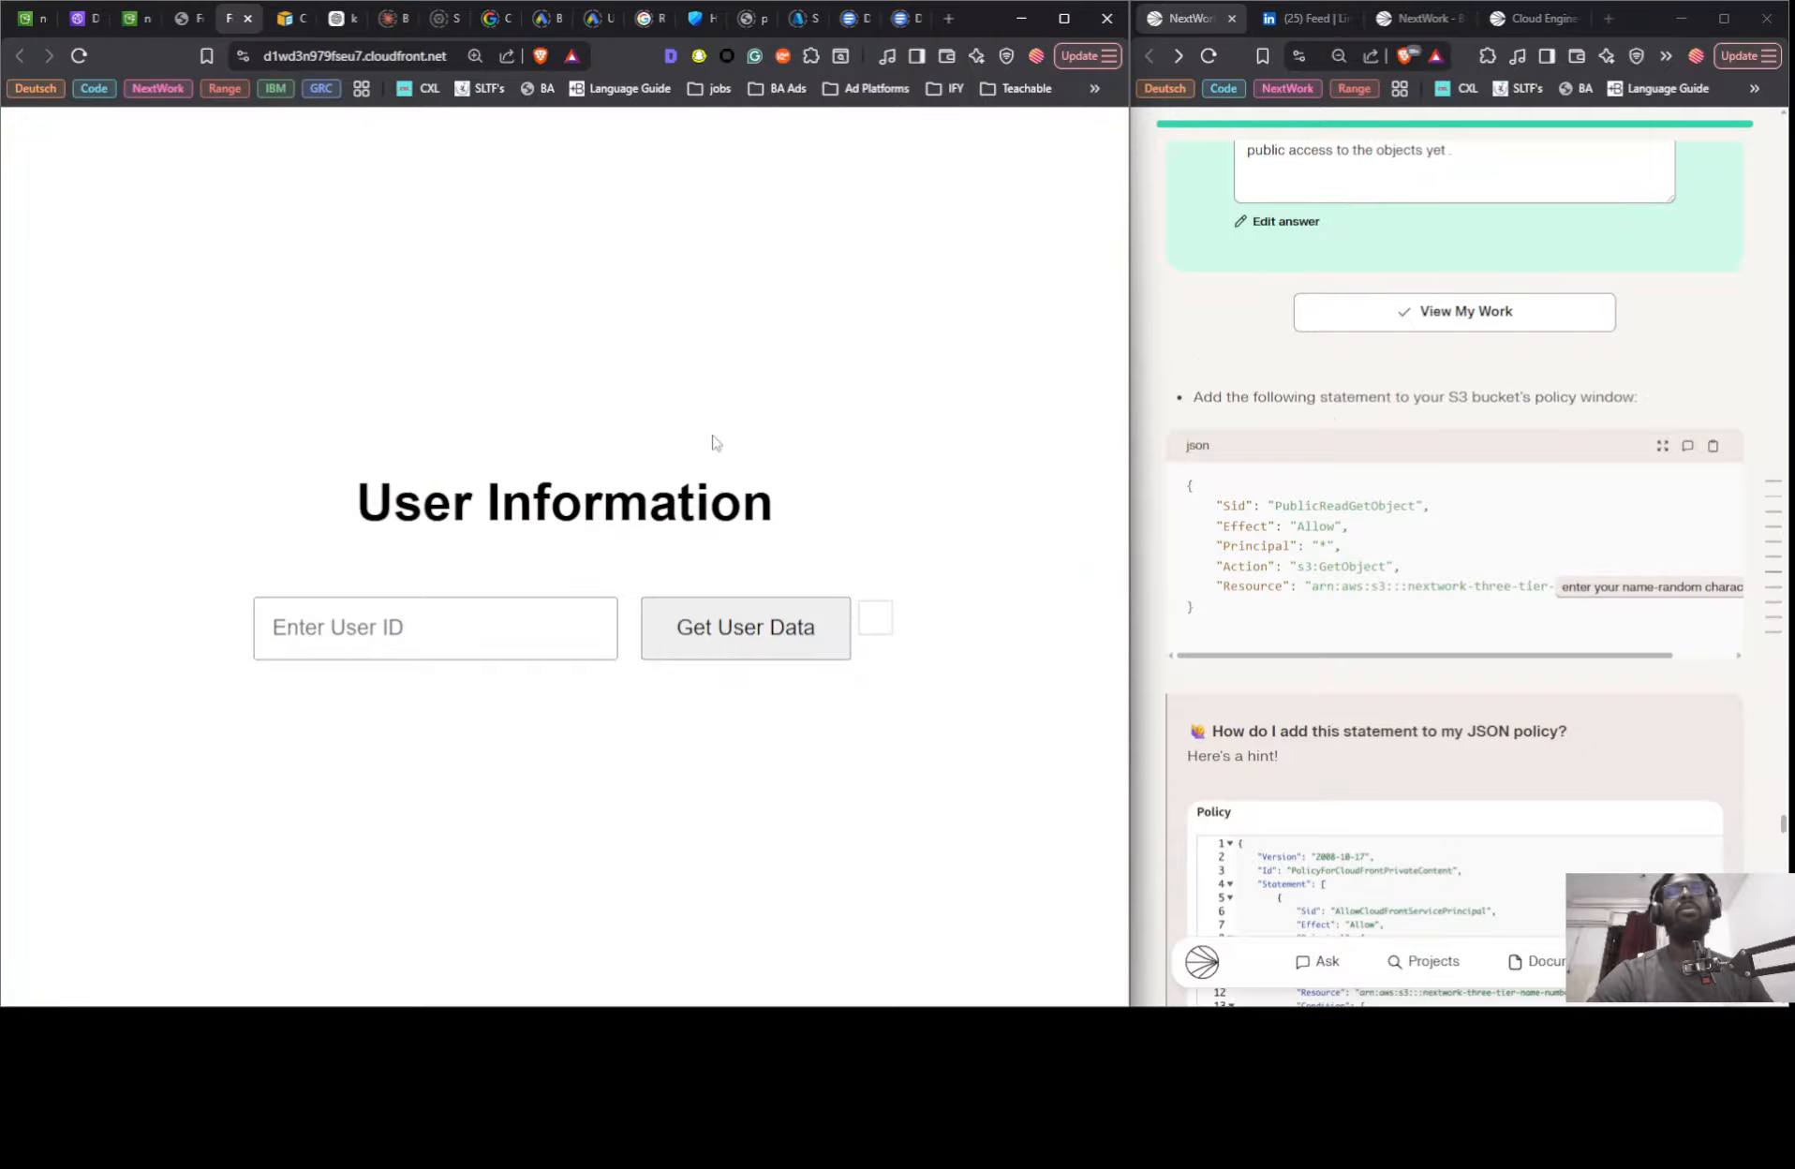
- Find the Compare Performance Times extra in the NextWork guide and jump into its secret mission
{"action": "scroll", "coordinate": [1464, 377], "scroll_direction": "down", "scroll_amount": 15}
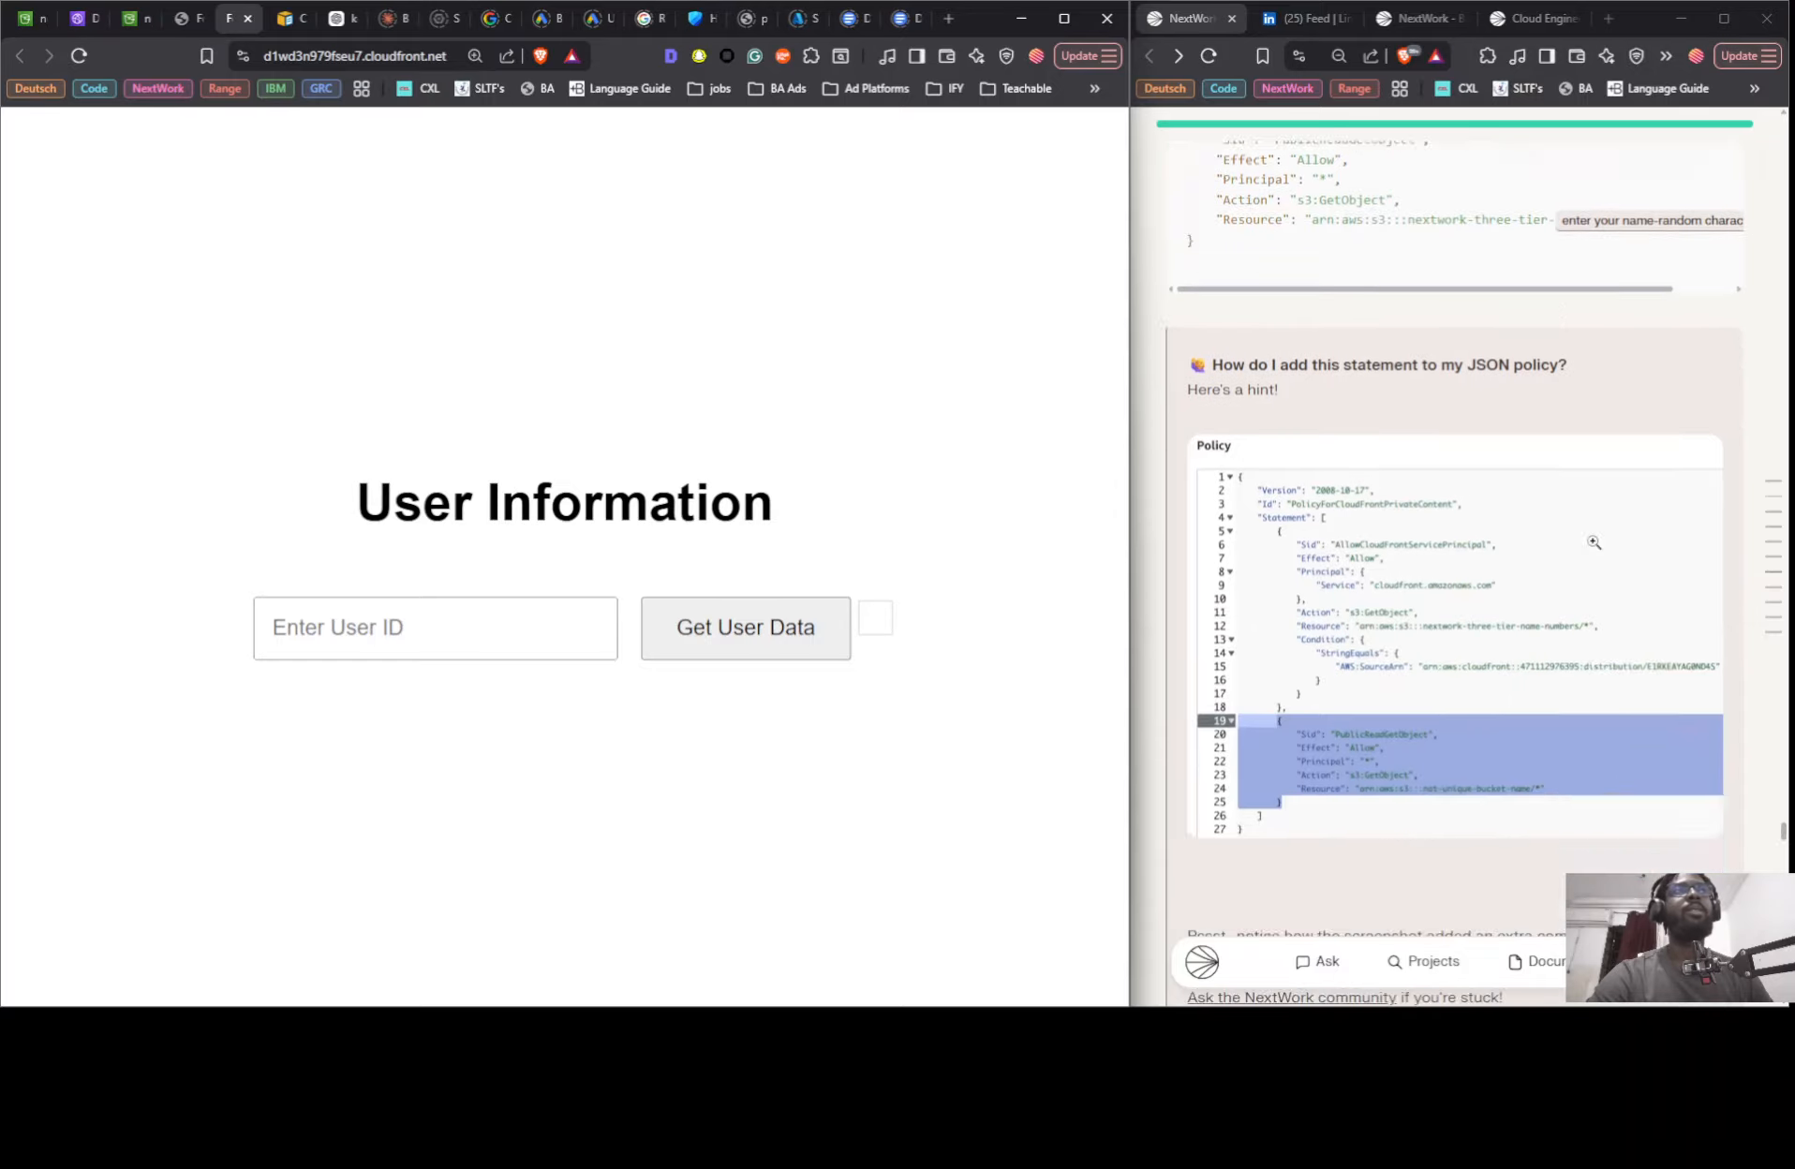
{"action": "scroll", "coordinate": [1581, 659], "scroll_direction": "down", "scroll_amount": 20}
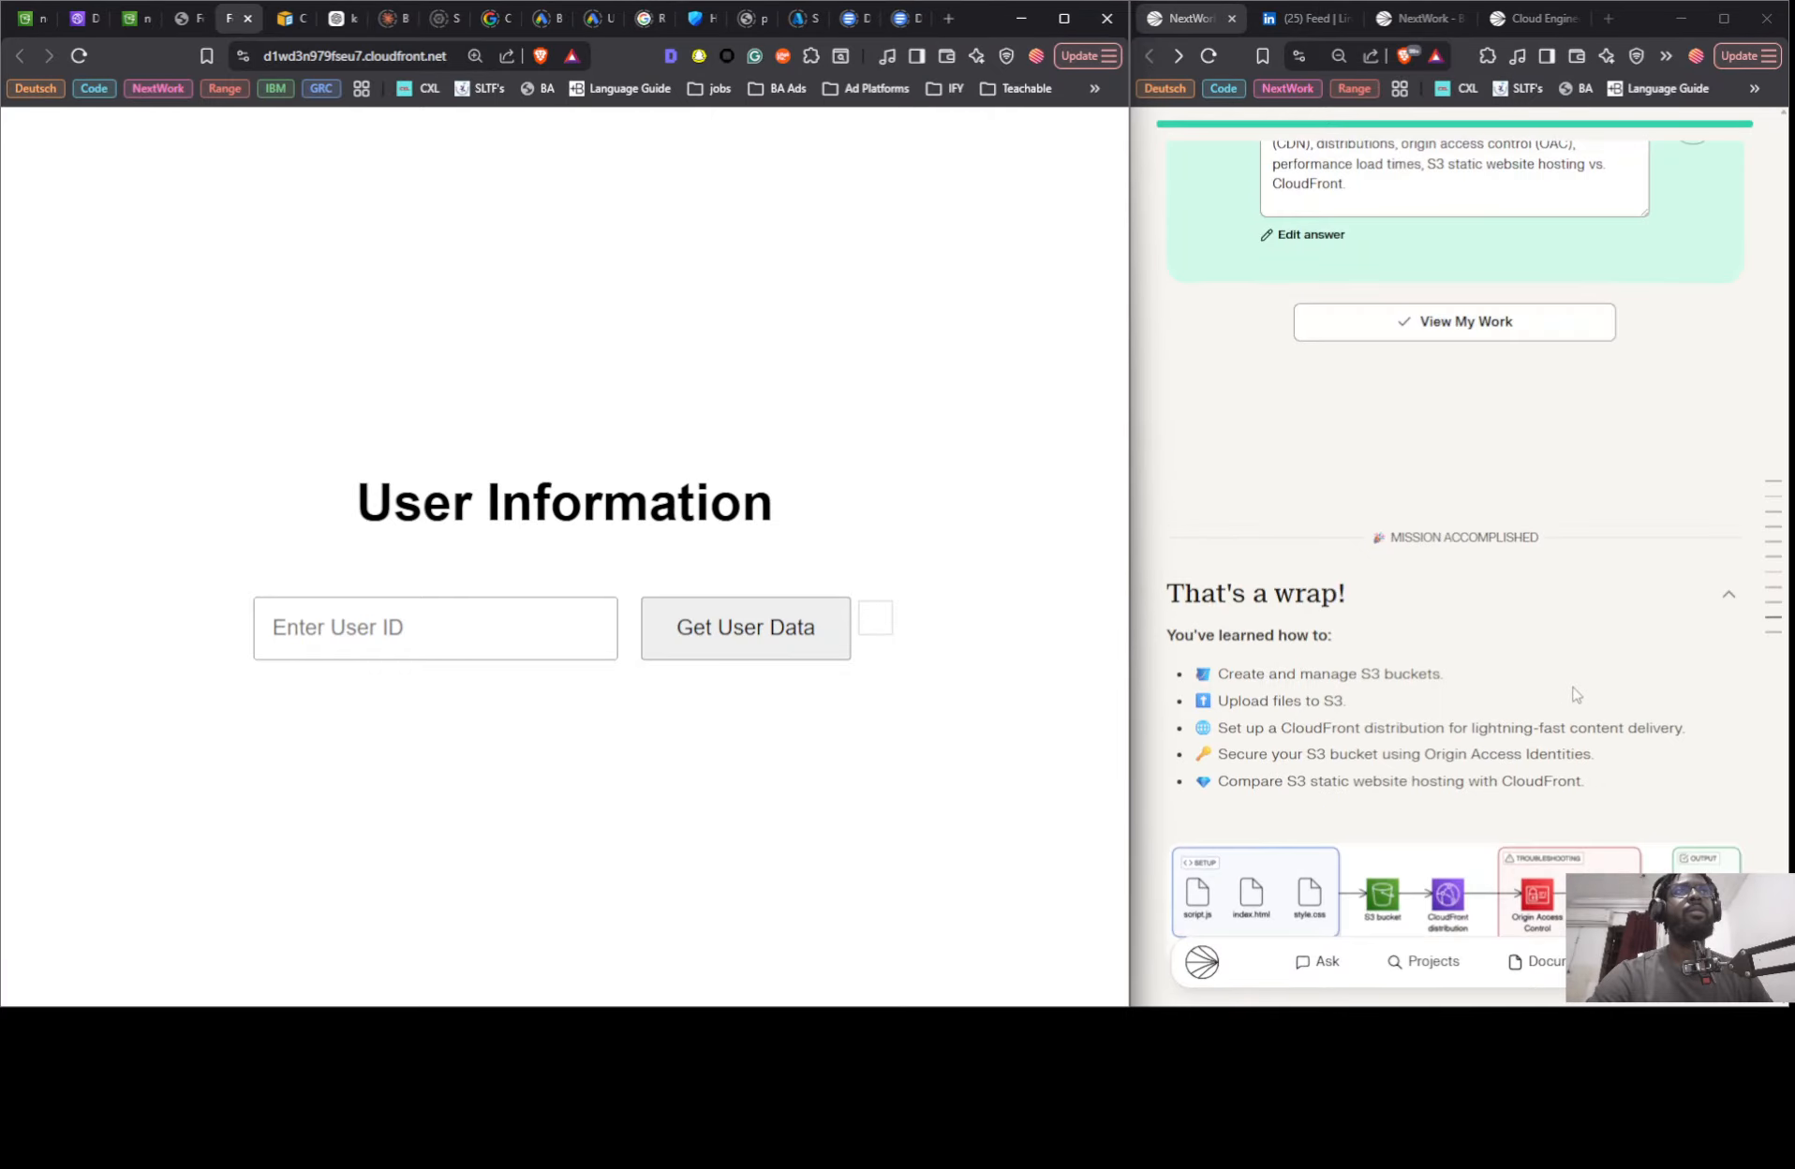
{"action": "scroll", "coordinate": [1572, 685], "scroll_direction": "up", "scroll_amount": 5}
{"action": "scroll", "coordinate": [1572, 685], "scroll_direction": "up", "scroll_amount": 10}
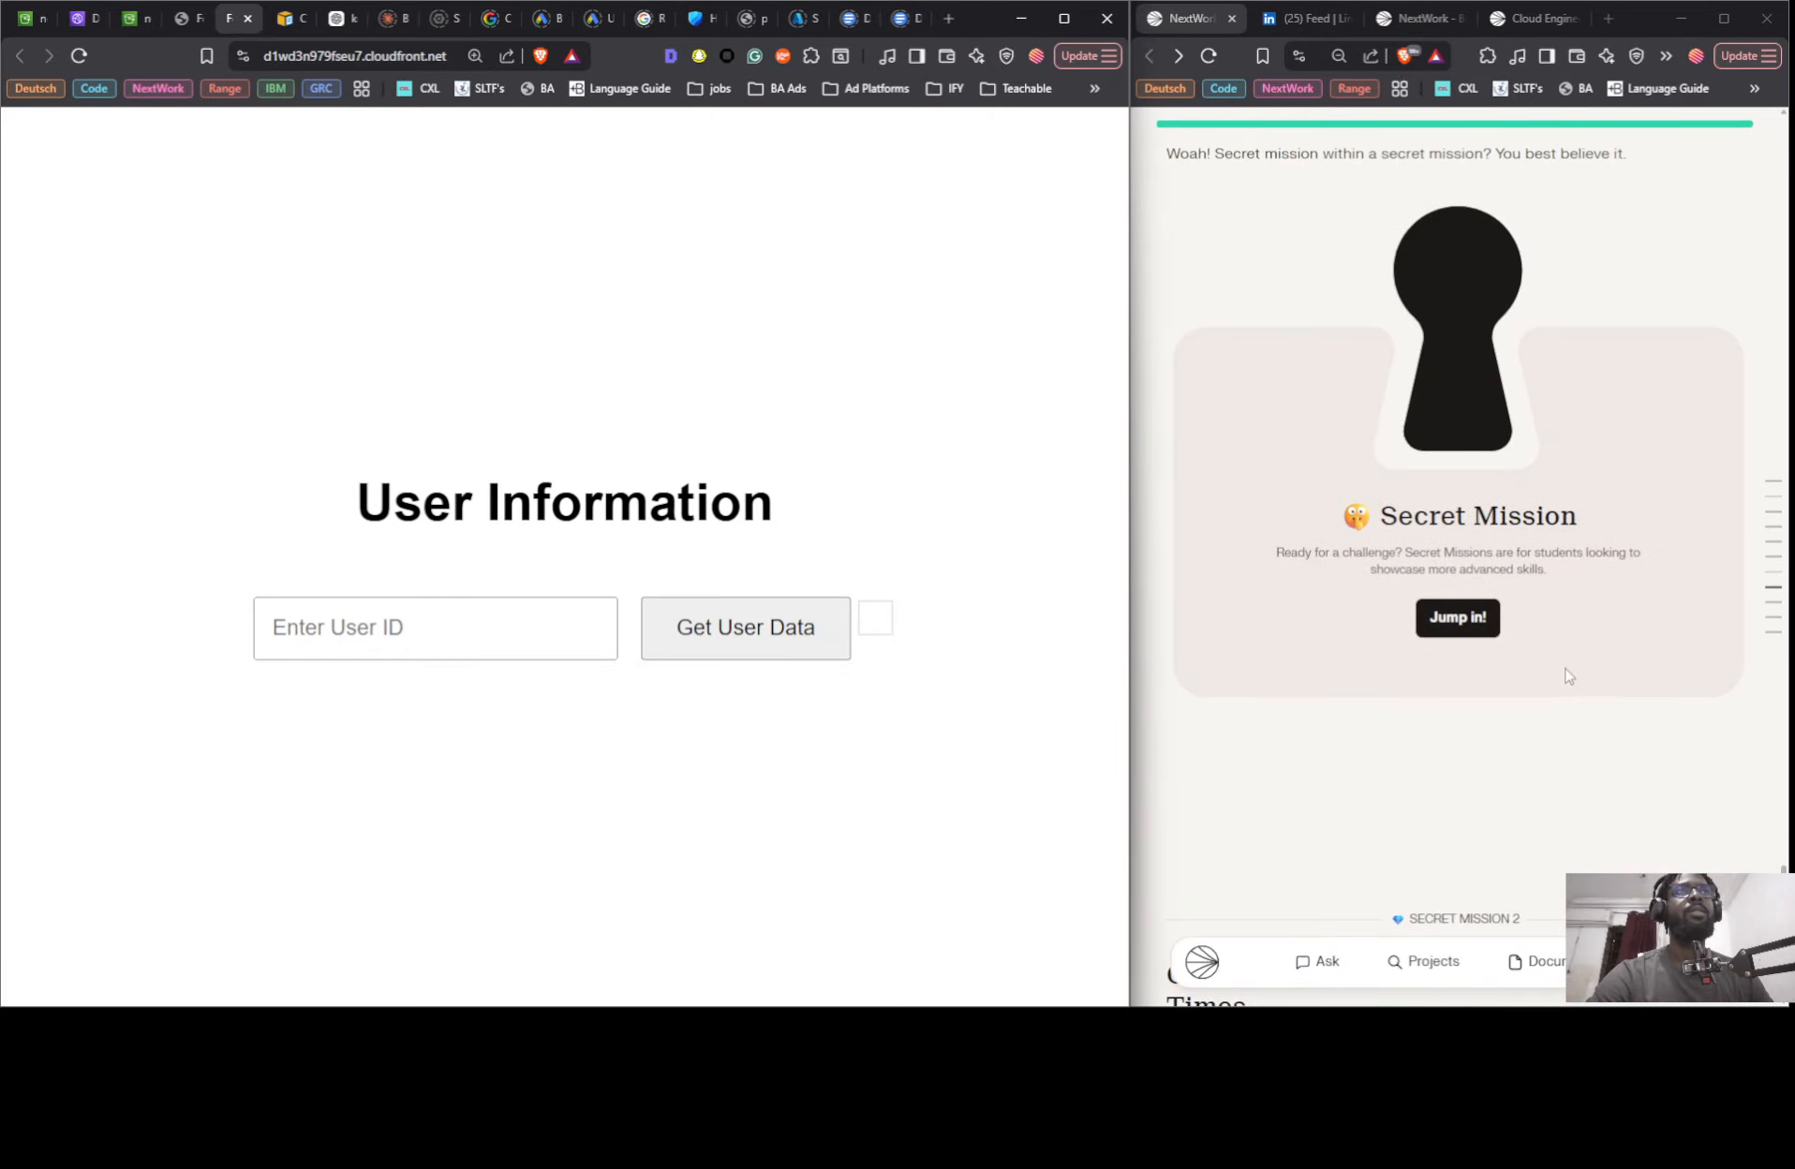
{"action": "left_click", "coordinate": [1467, 896]}
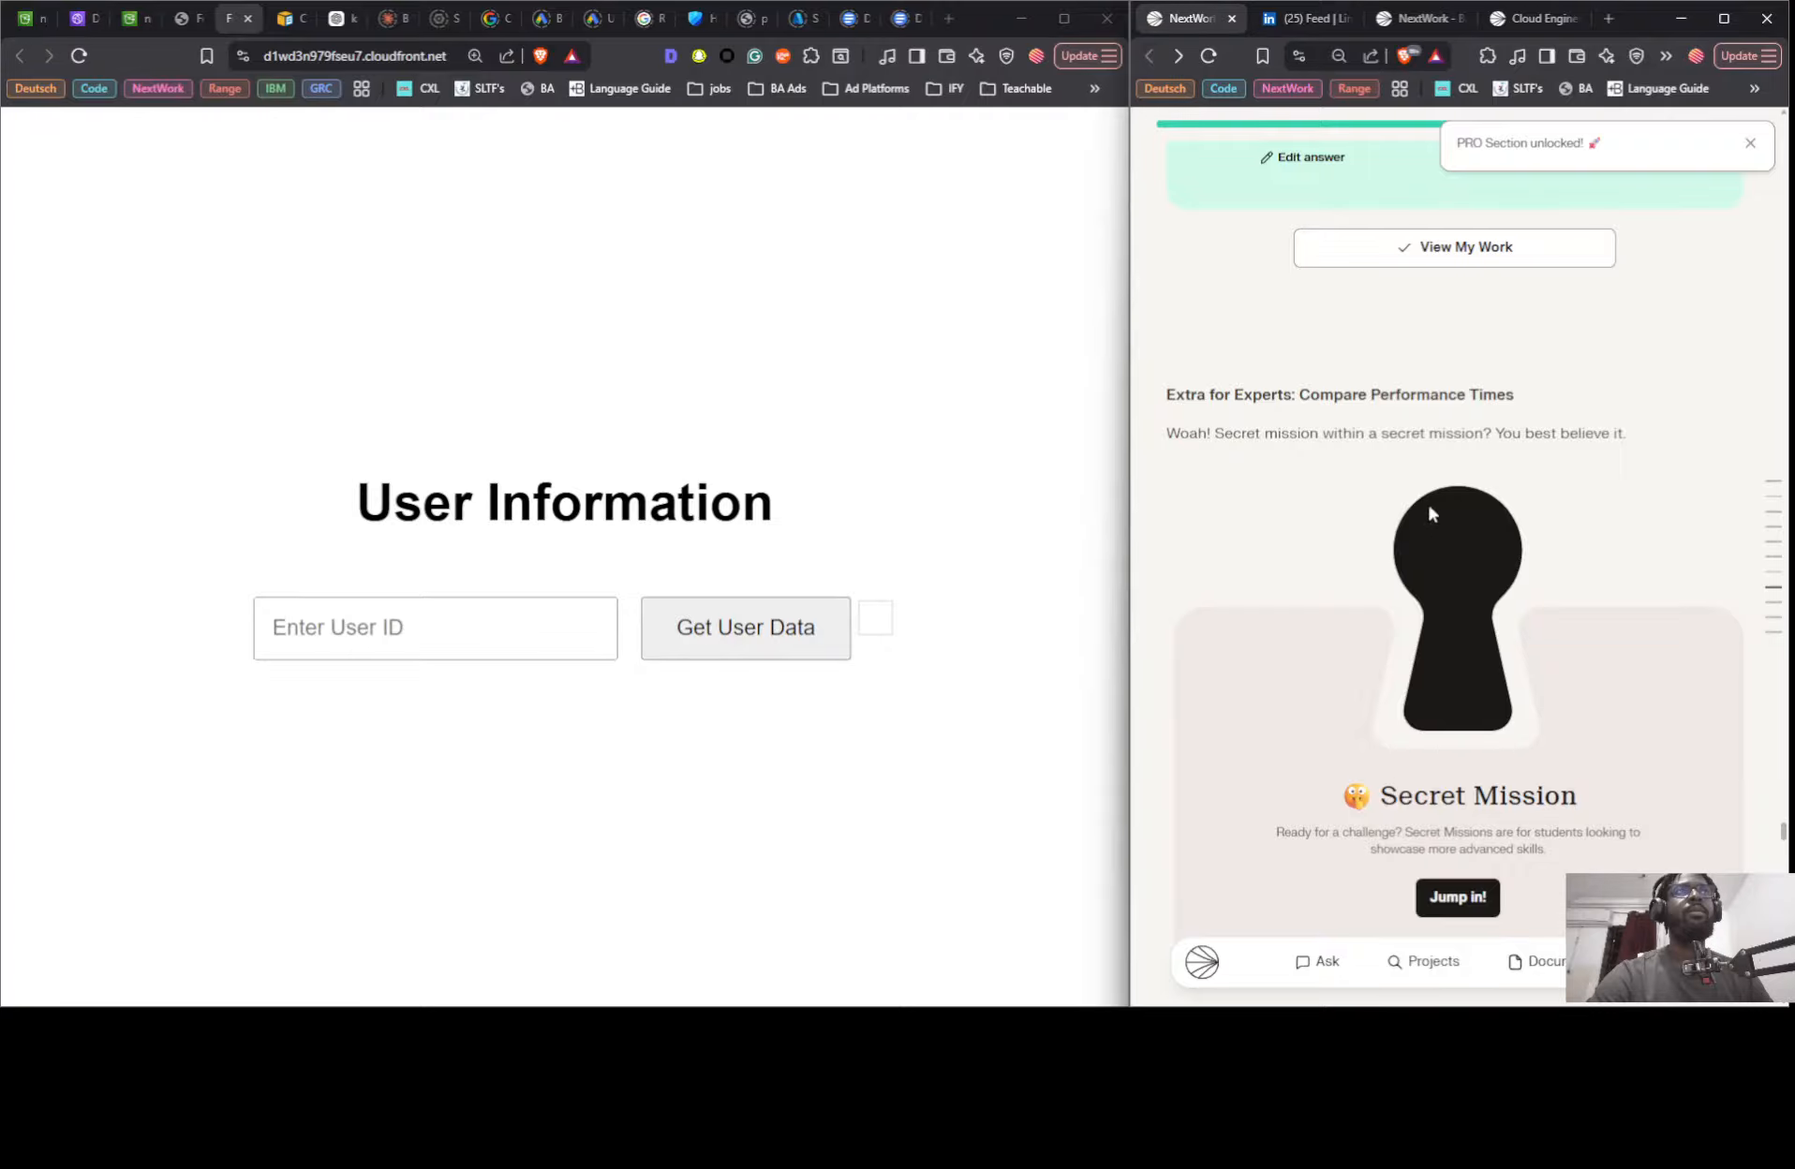
{"action": "scroll", "coordinate": [1379, 455], "scroll_direction": "down", "scroll_amount": 5}
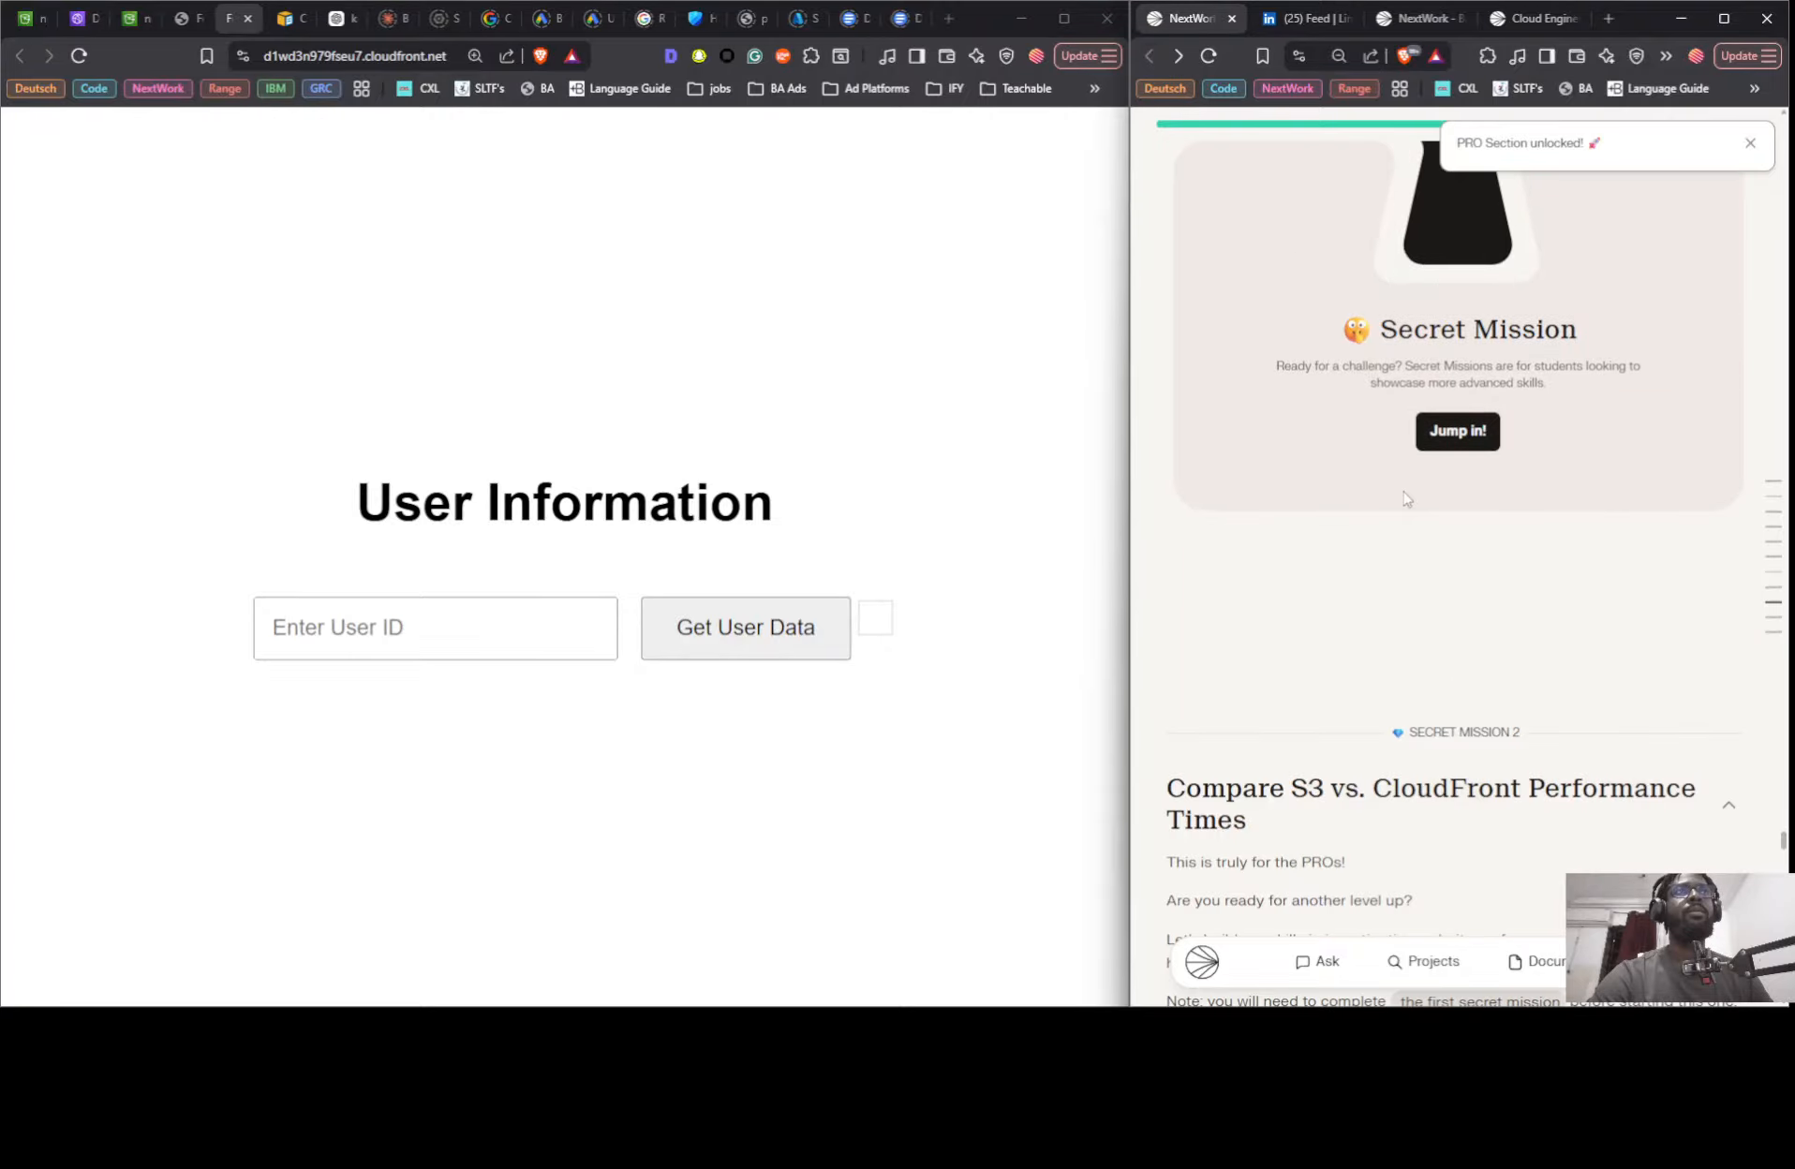
{"action": "left_click", "coordinate": [1439, 440]}
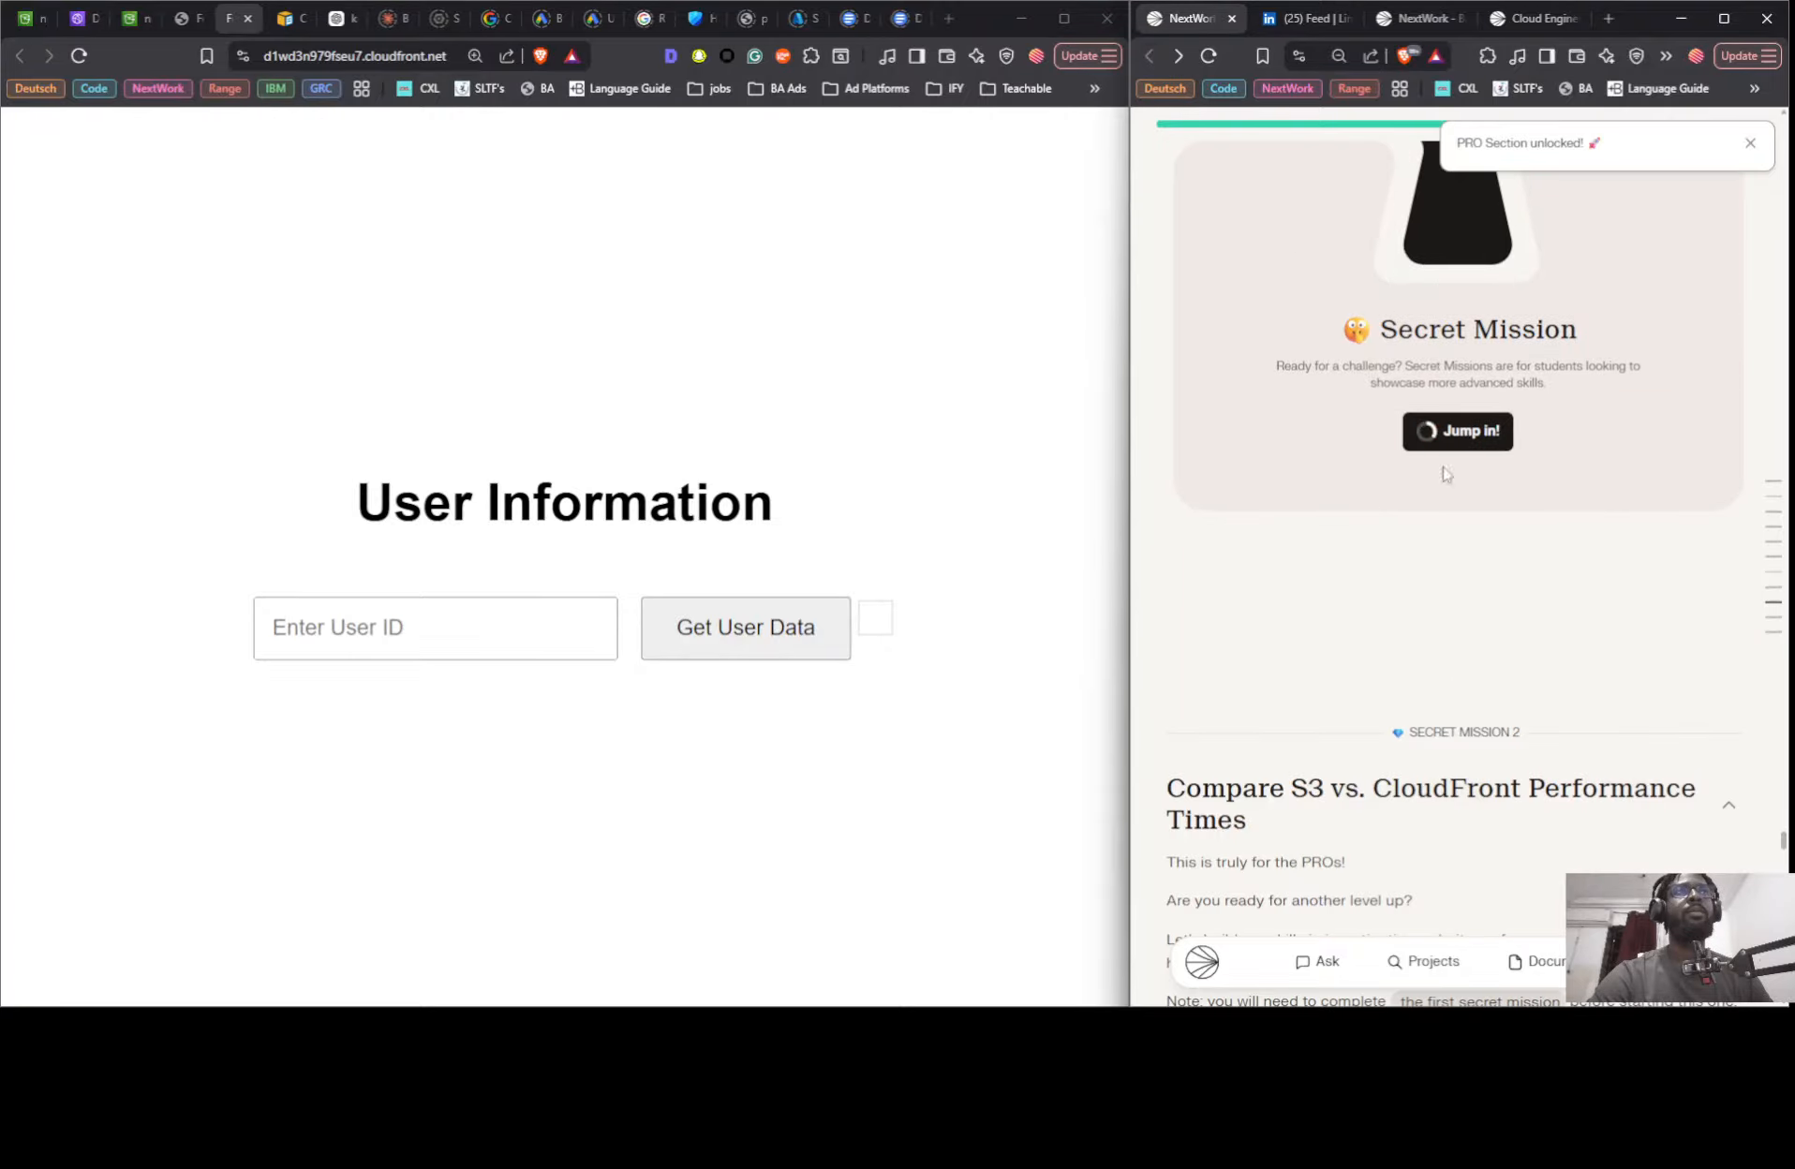
- Read through the Compare S3 vs. CloudFront Performance Times mission, including the load time tasks and explanations
{"action": "scroll", "coordinate": [1433, 590], "scroll_direction": "down", "scroll_amount": 14}
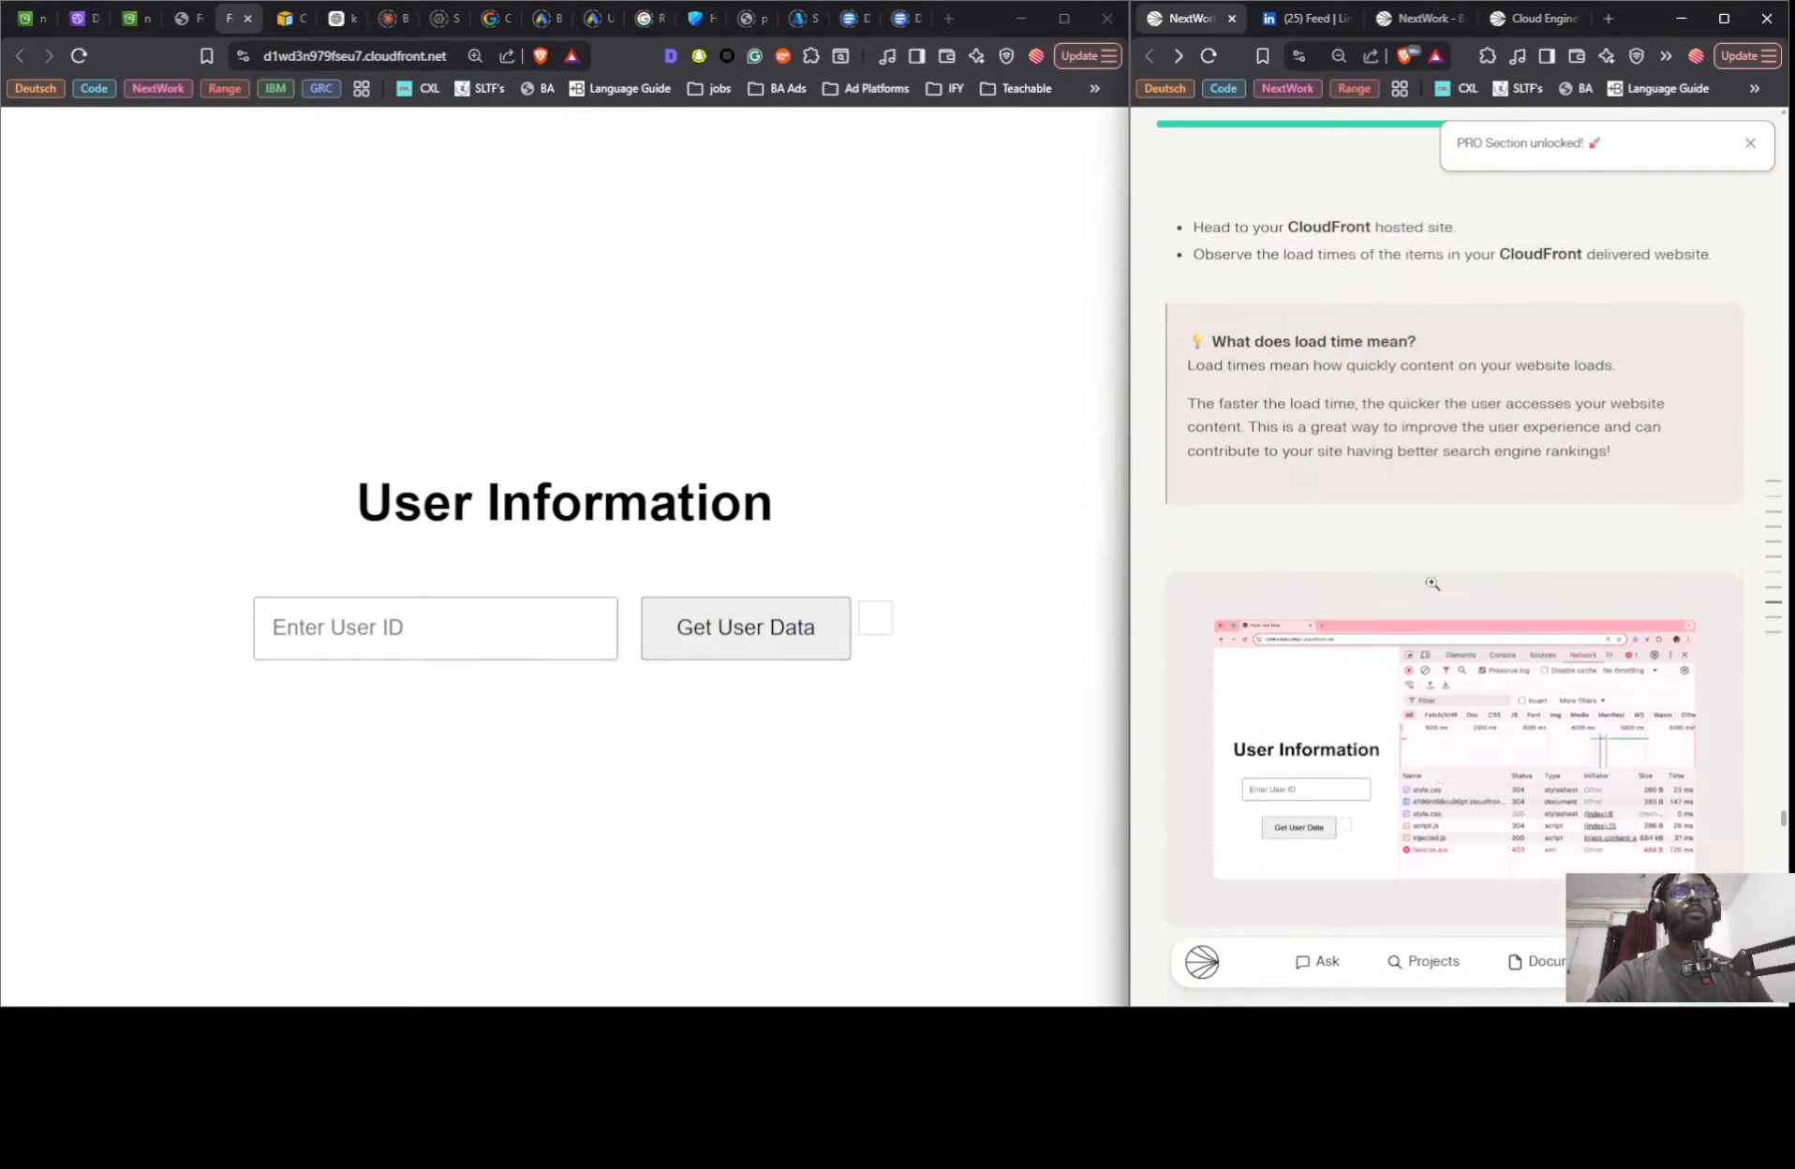
{"action": "scroll", "coordinate": [1431, 588], "scroll_direction": "down", "scroll_amount": 7}
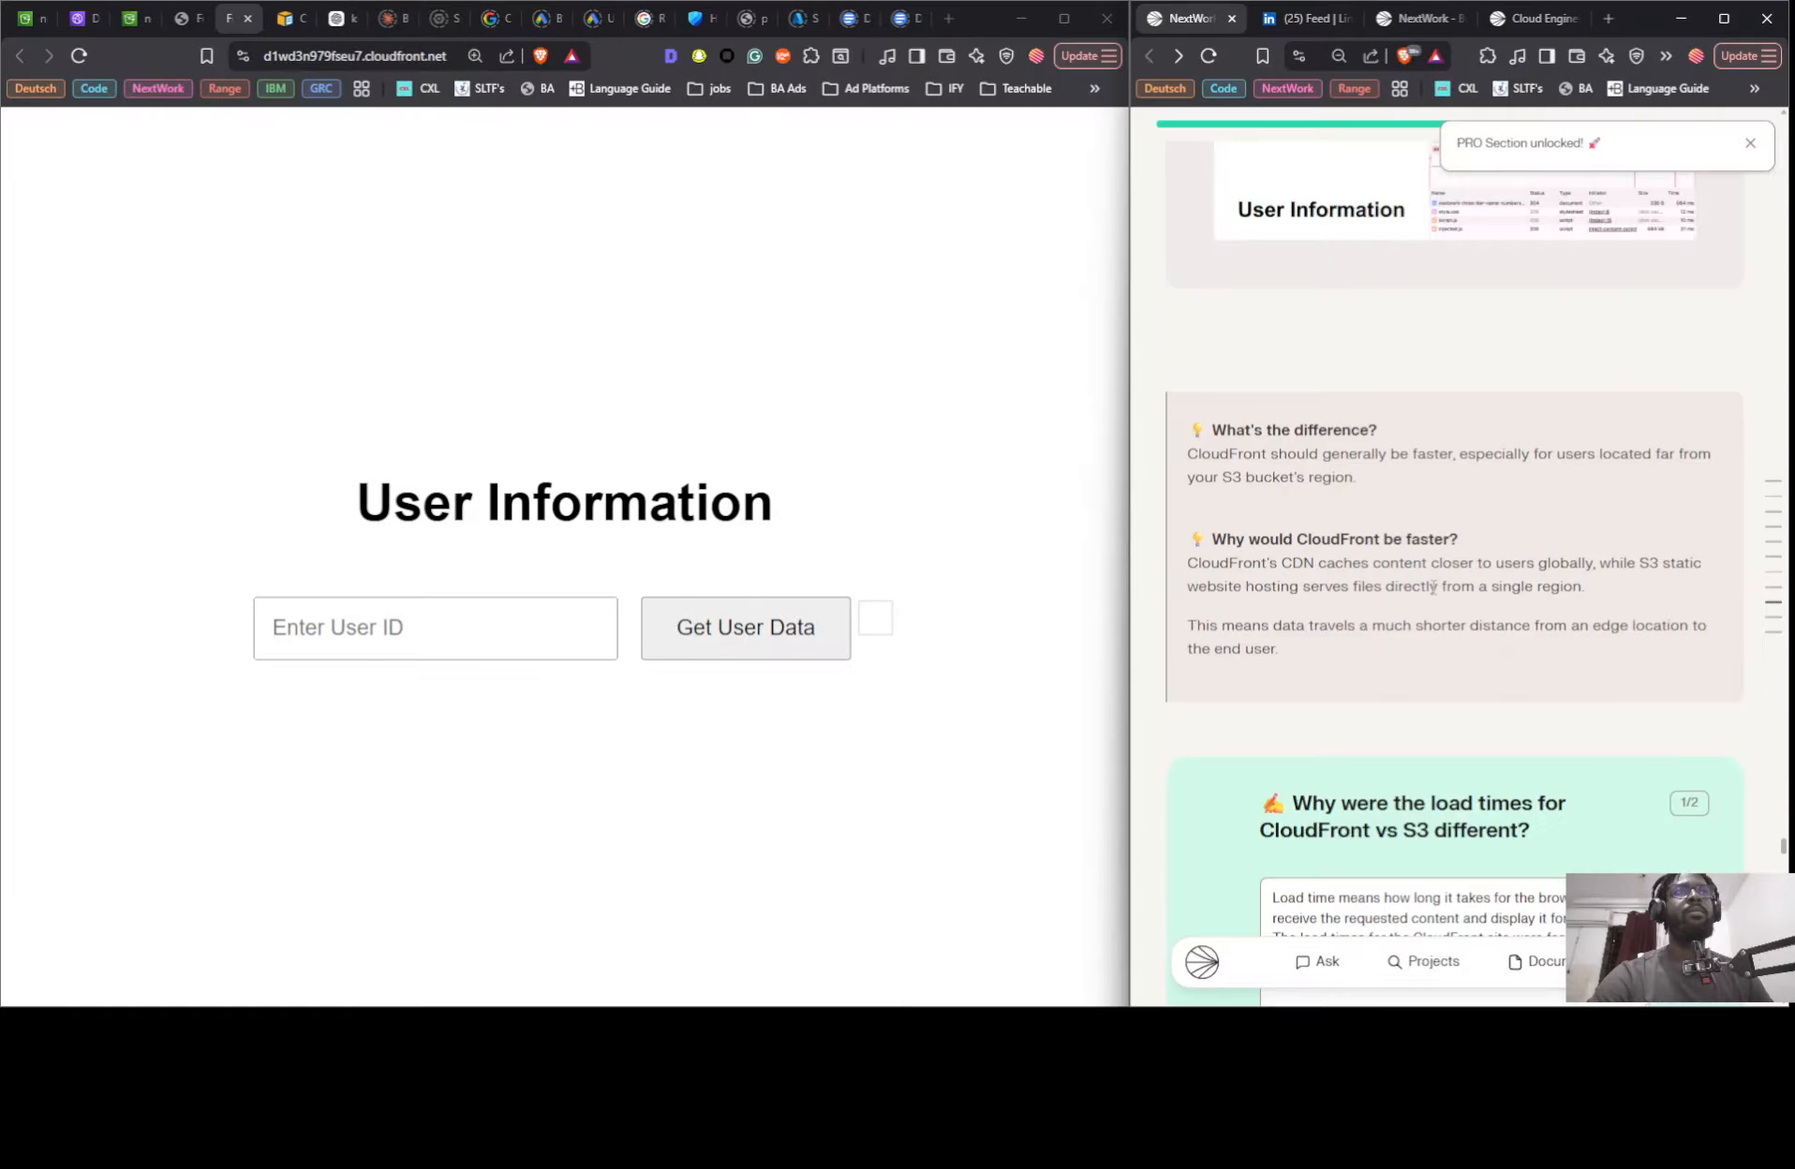
{"action": "scroll", "coordinate": [1430, 589], "scroll_direction": "up", "scroll_amount": 13}
{"action": "scroll", "coordinate": [1430, 591], "scroll_direction": "down", "scroll_amount": 8}
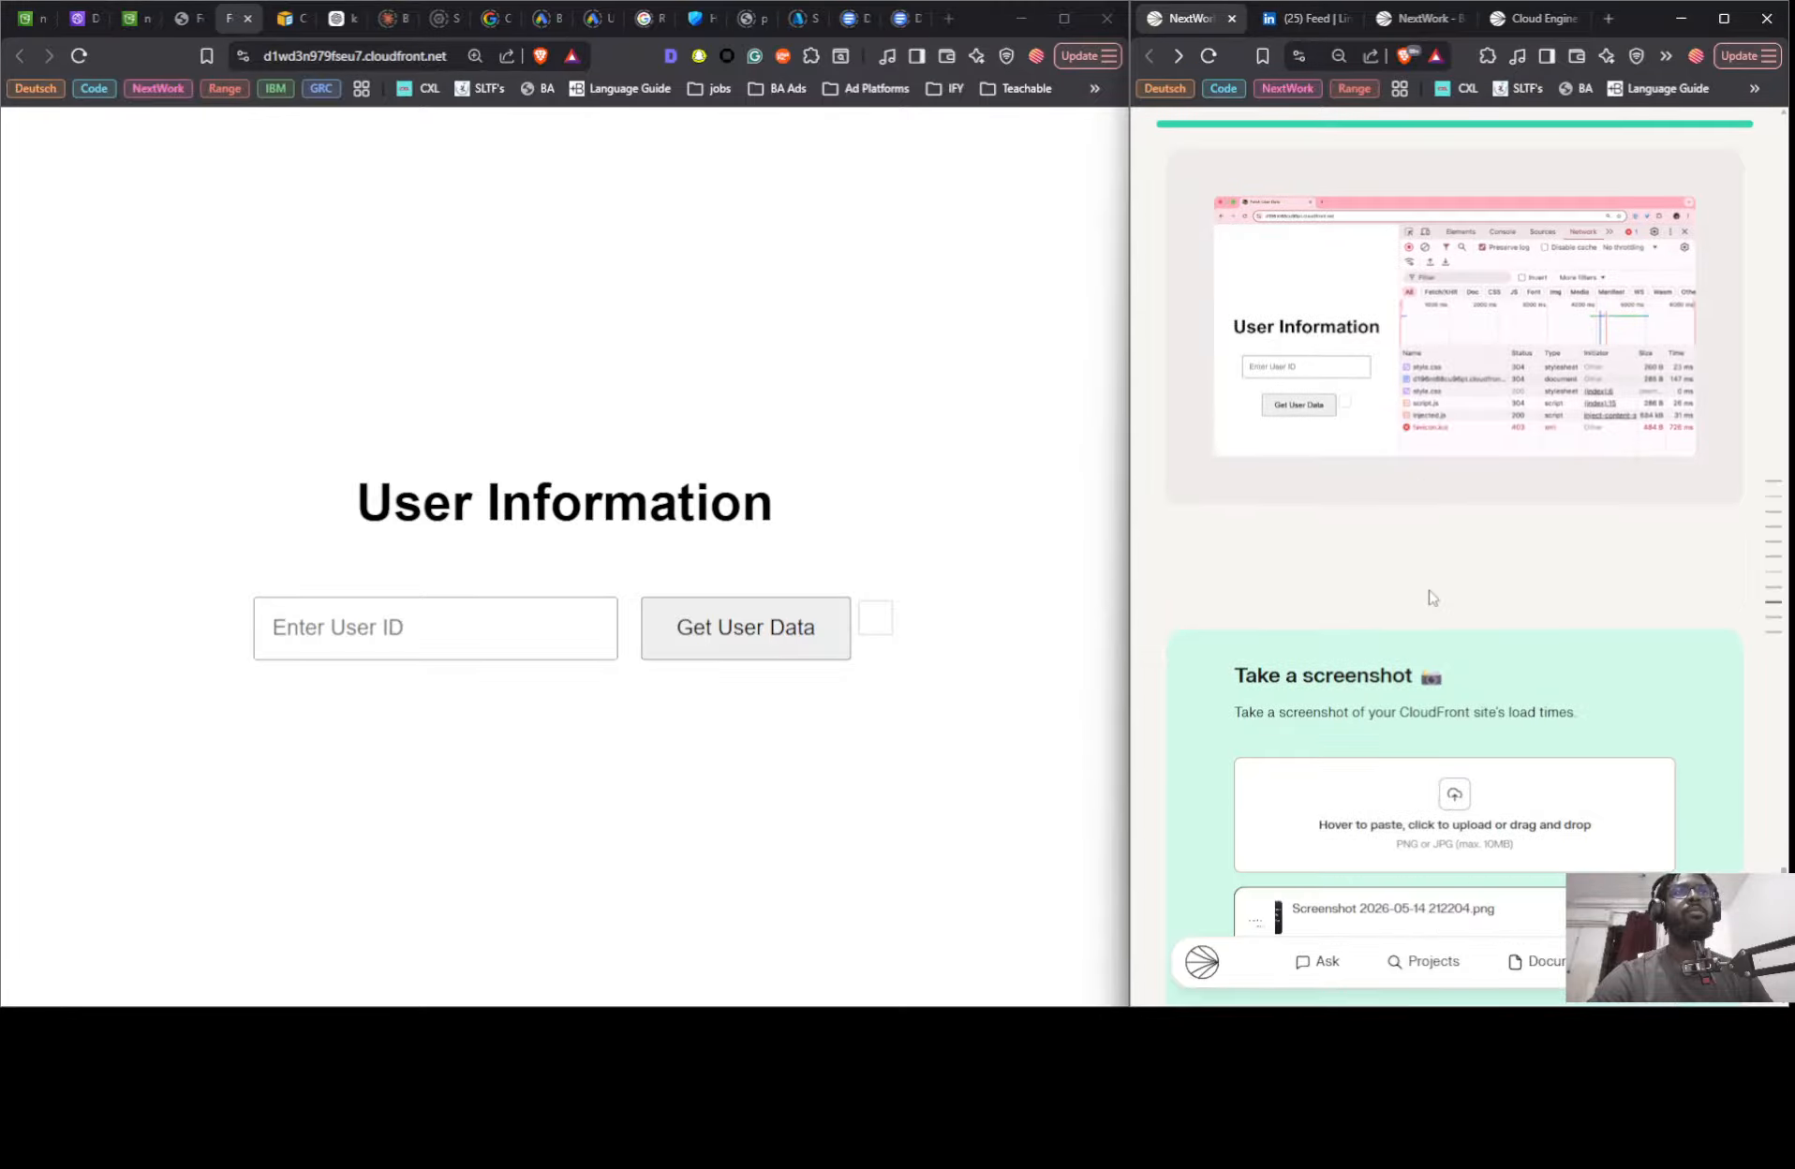
{"action": "scroll", "coordinate": [1433, 599], "scroll_direction": "up", "scroll_amount": 10}
{"action": "scroll", "coordinate": [1448, 684], "scroll_direction": "down", "scroll_amount": 17}
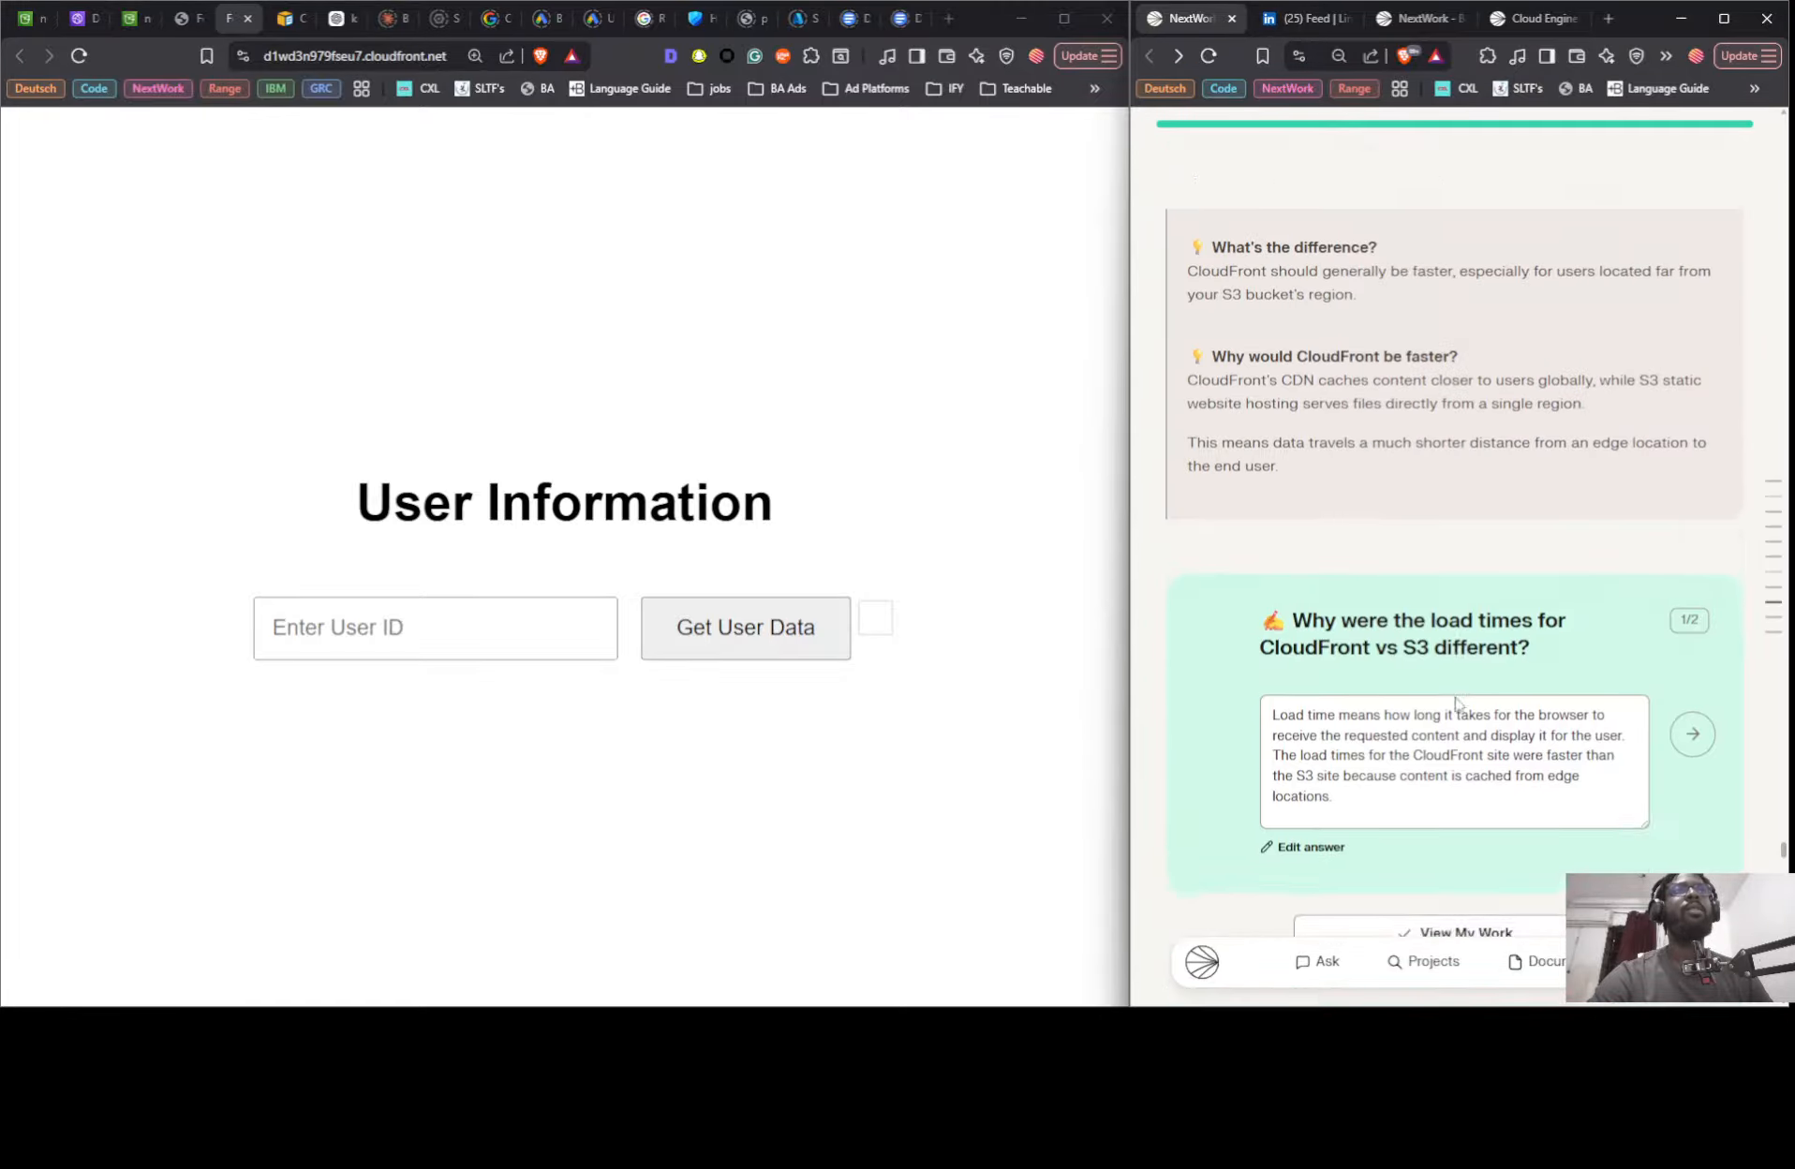
{"action": "scroll", "coordinate": [1450, 702], "scroll_direction": "up", "scroll_amount": 7}
{"action": "scroll", "coordinate": [1445, 702], "scroll_direction": "down", "scroll_amount": 4}
{"action": "scroll", "coordinate": [1329, 568], "scroll_direction": "down", "scroll_amount": 12}
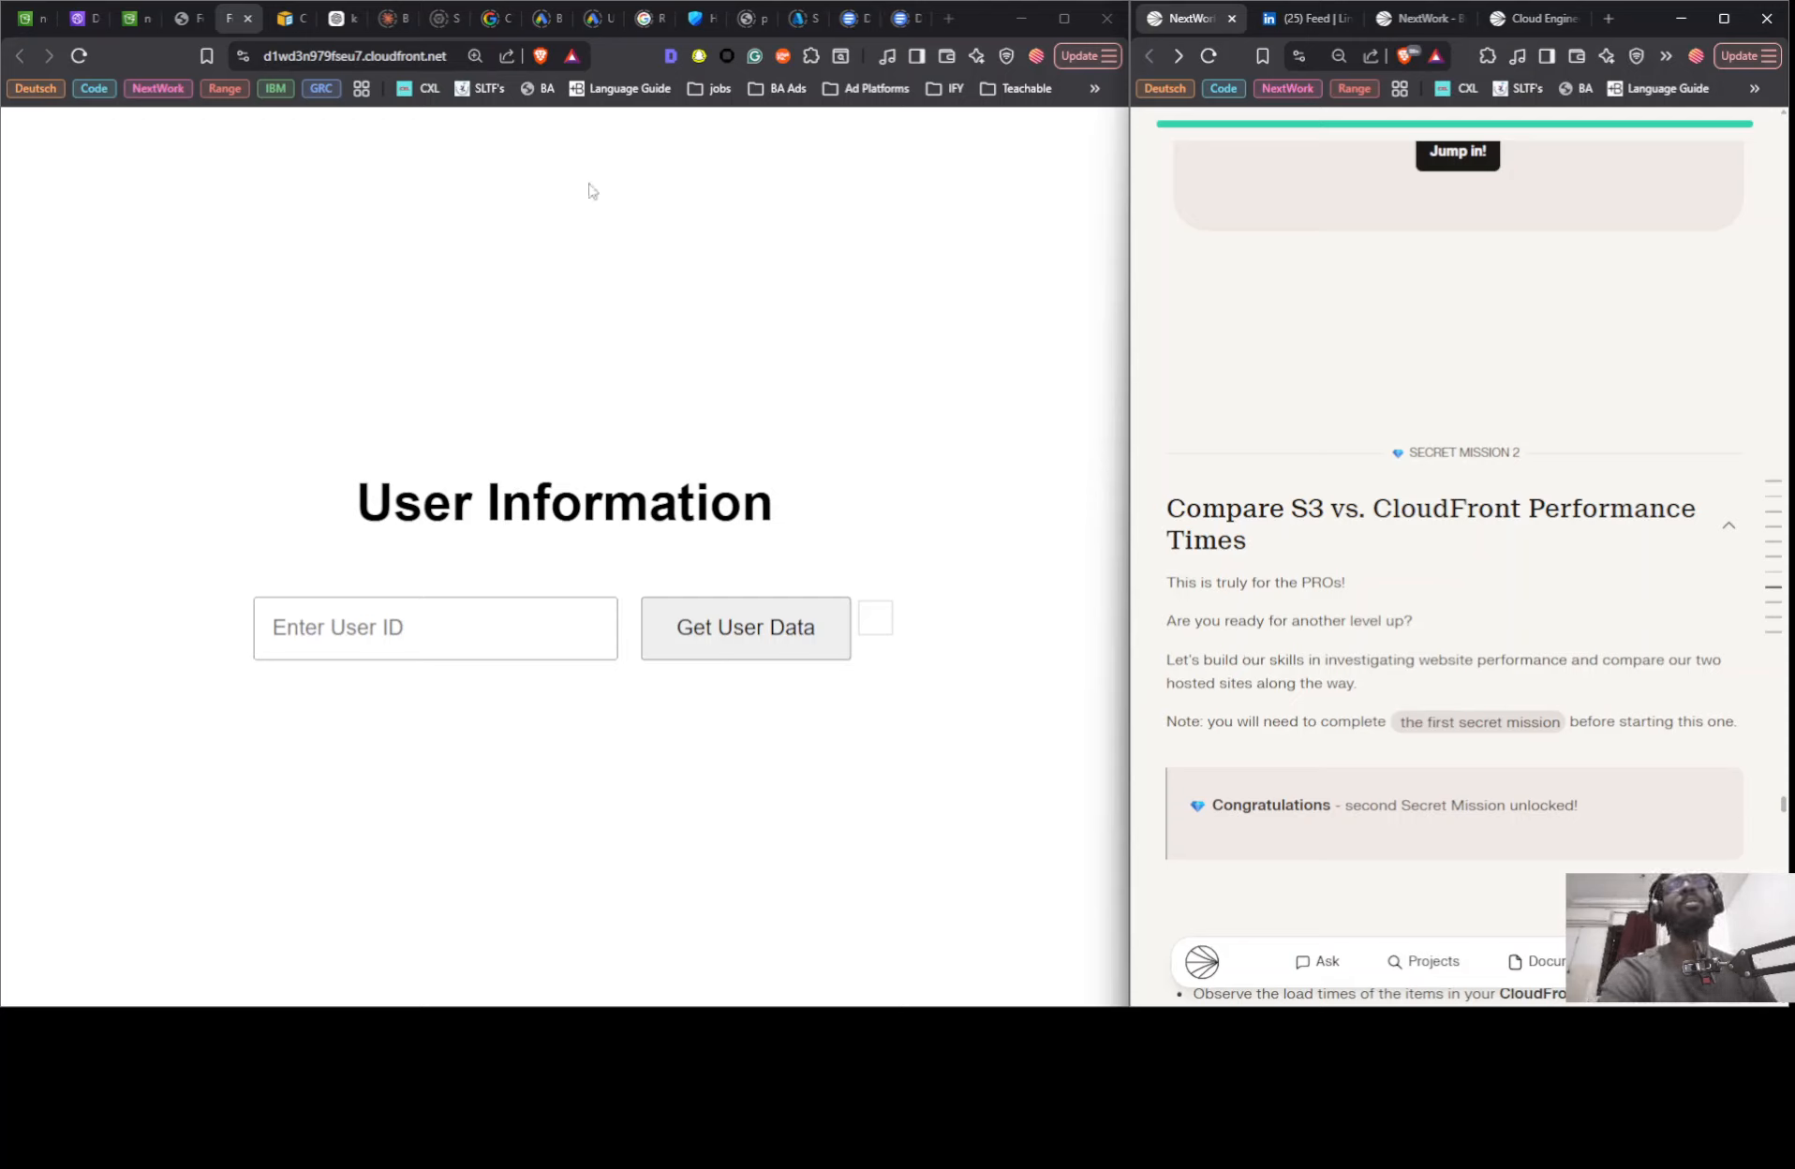
- Open the developer tools' Network view on both the CloudFront page and the S3 website page
{"action": "left_click", "coordinate": [997, 178]}
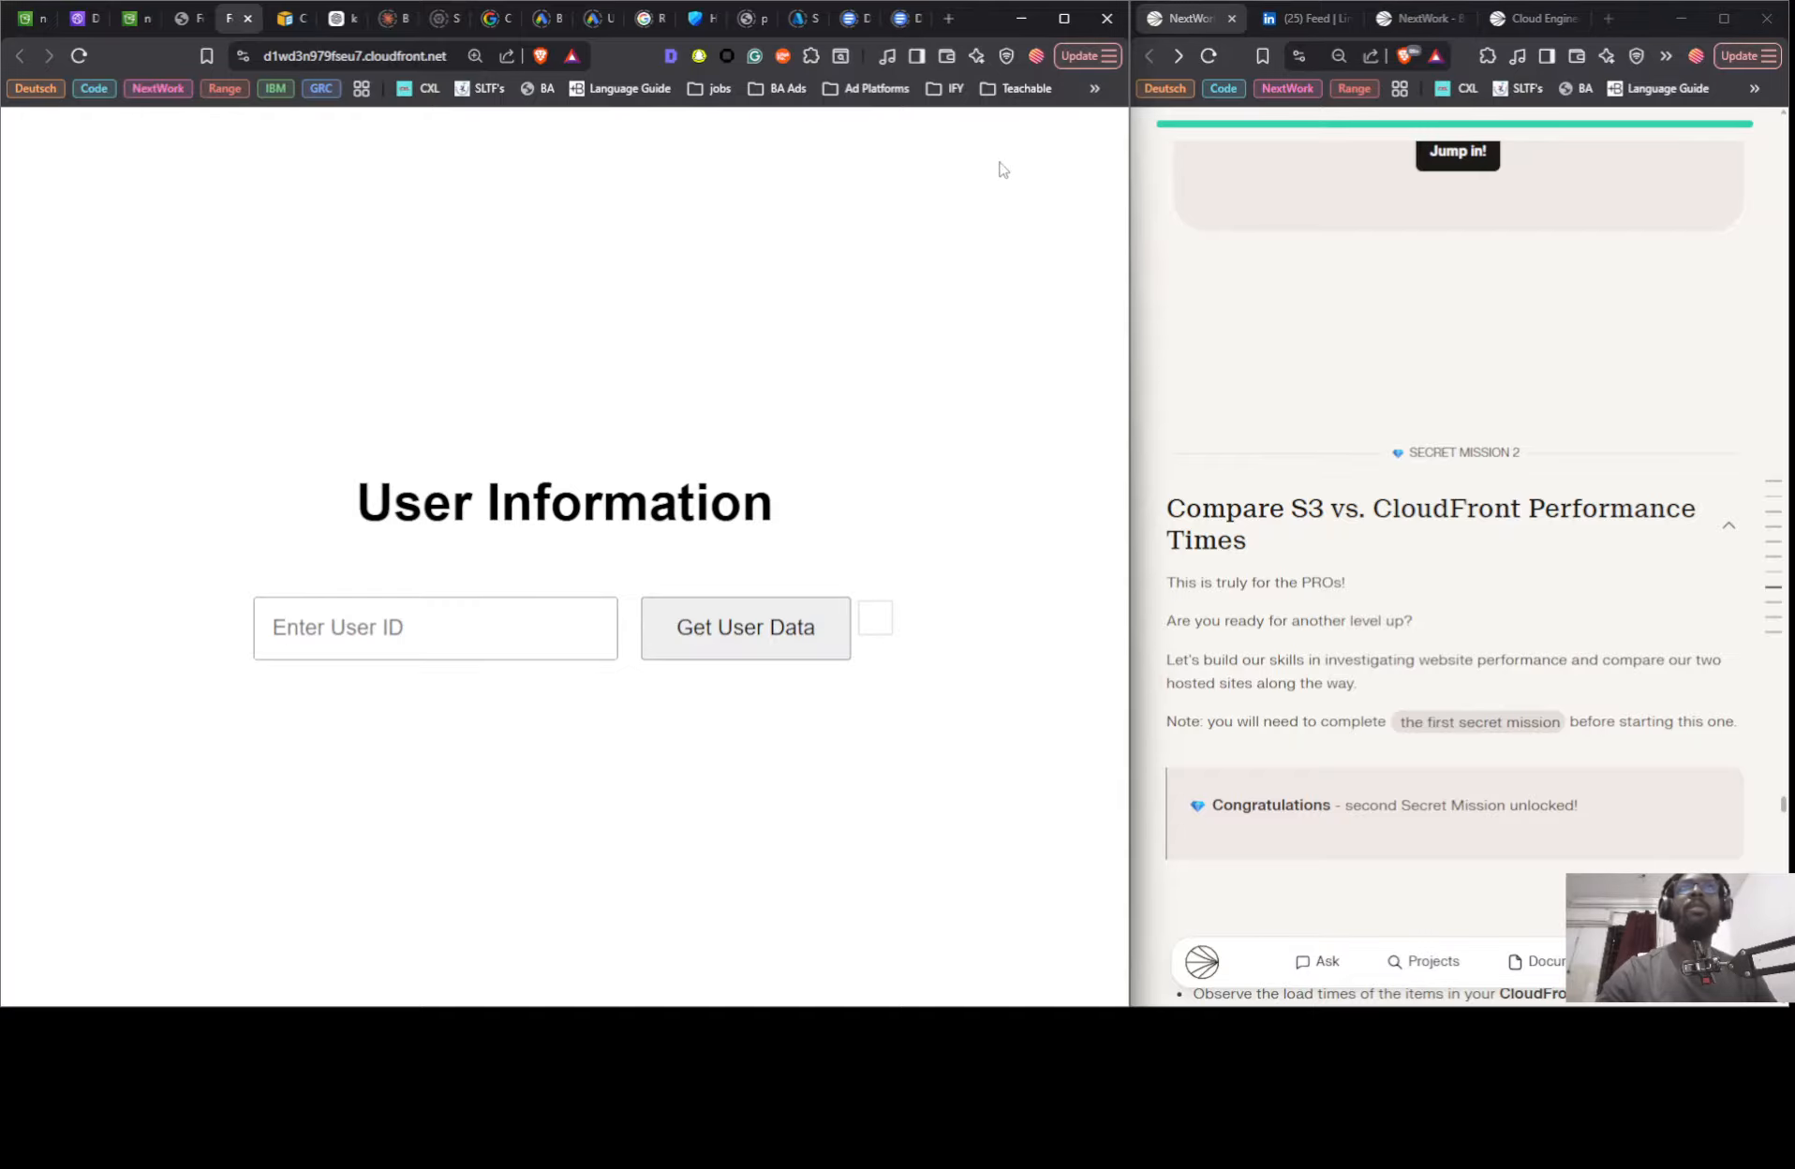
{"action": "key", "text": "F12"}
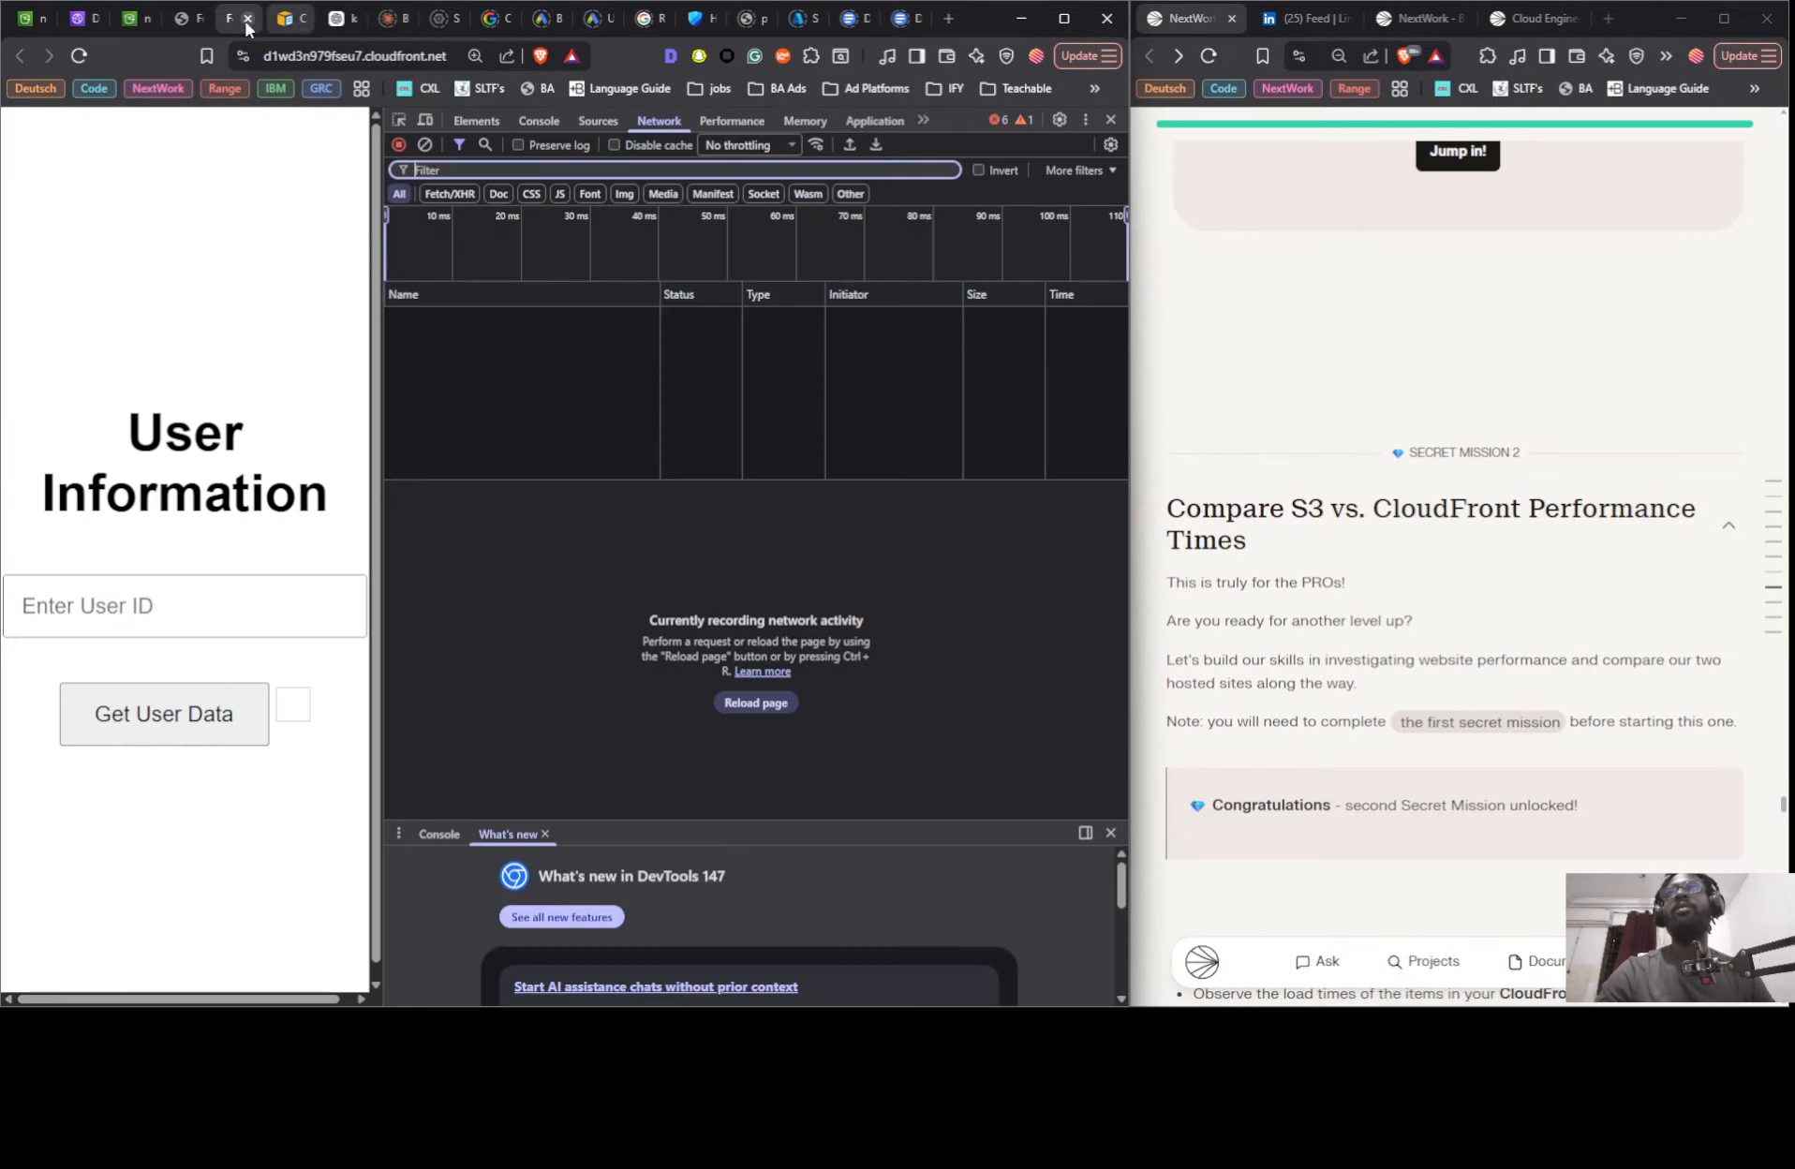
{"action": "left_click", "coordinate": [188, 20]}
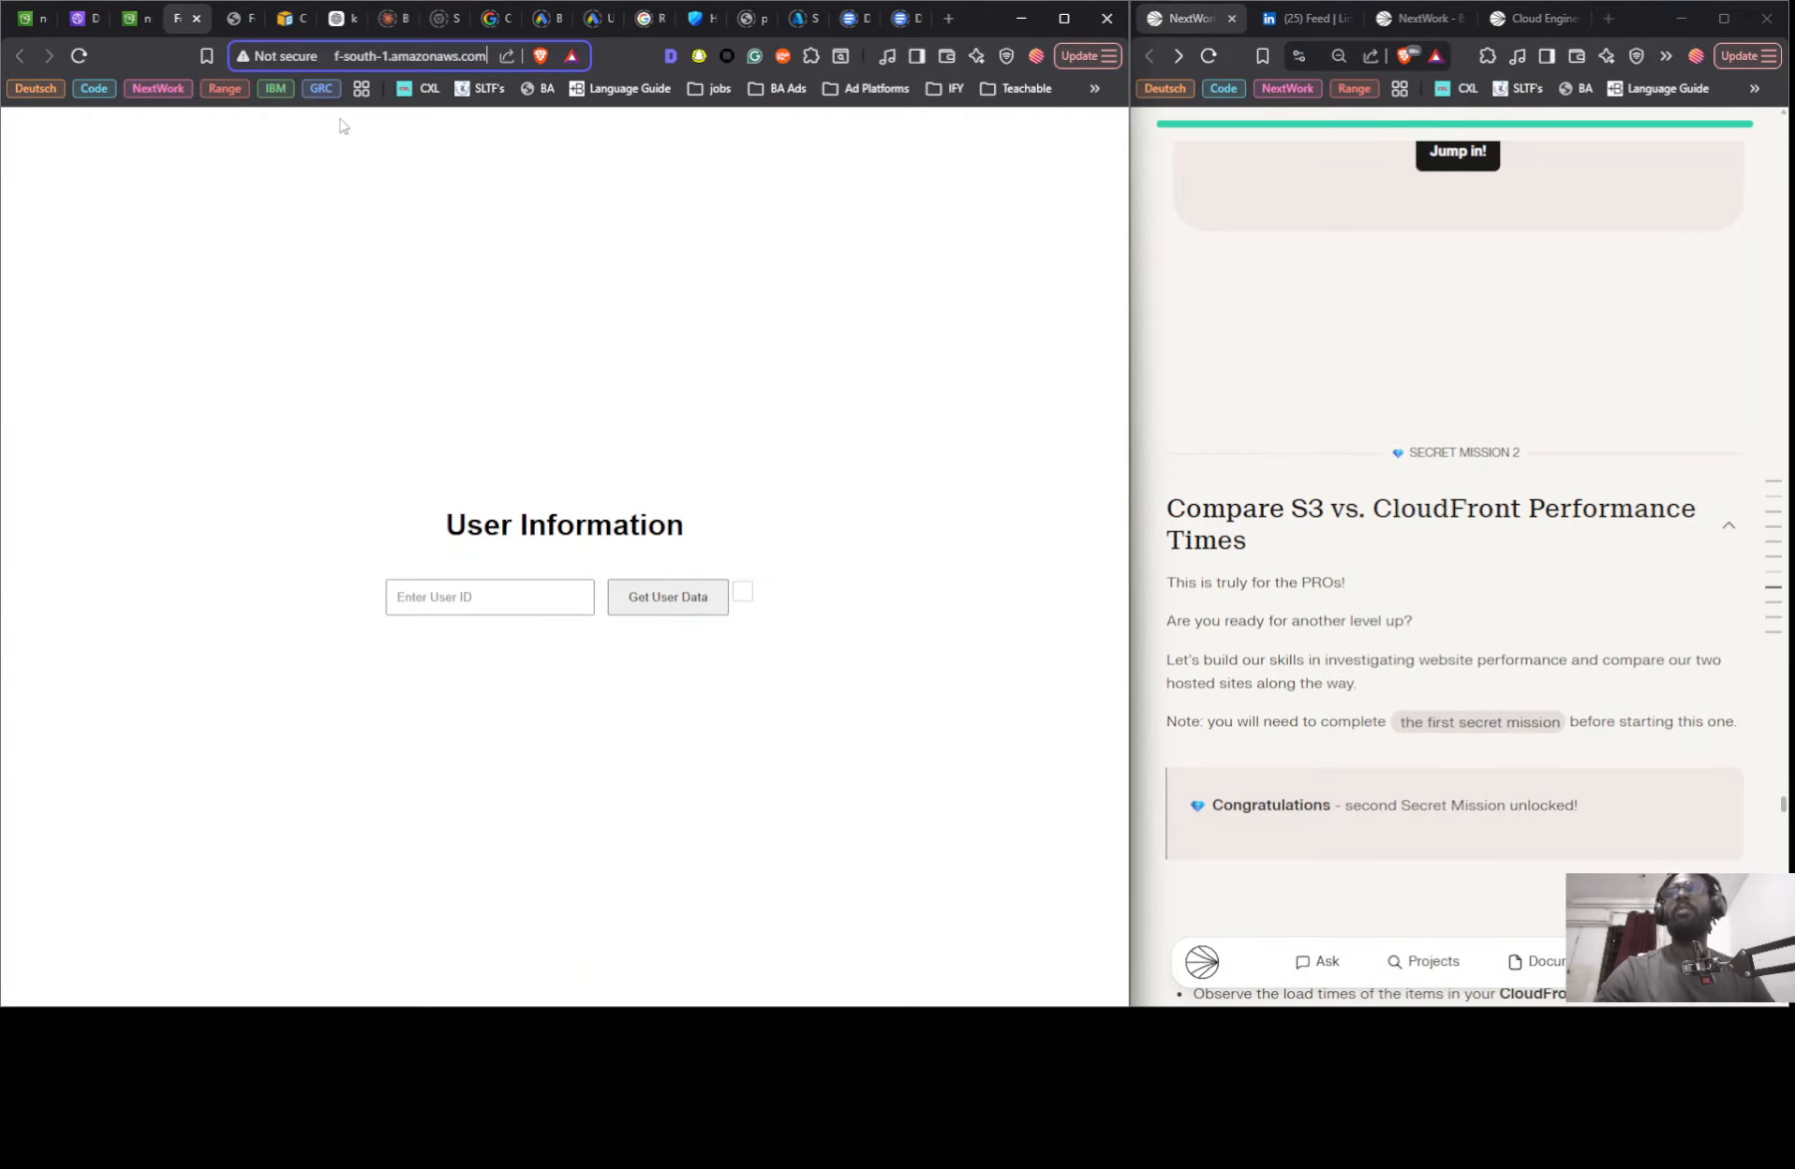
{"action": "left_click", "coordinate": [581, 224]}
{"action": "key", "text": "F12"}
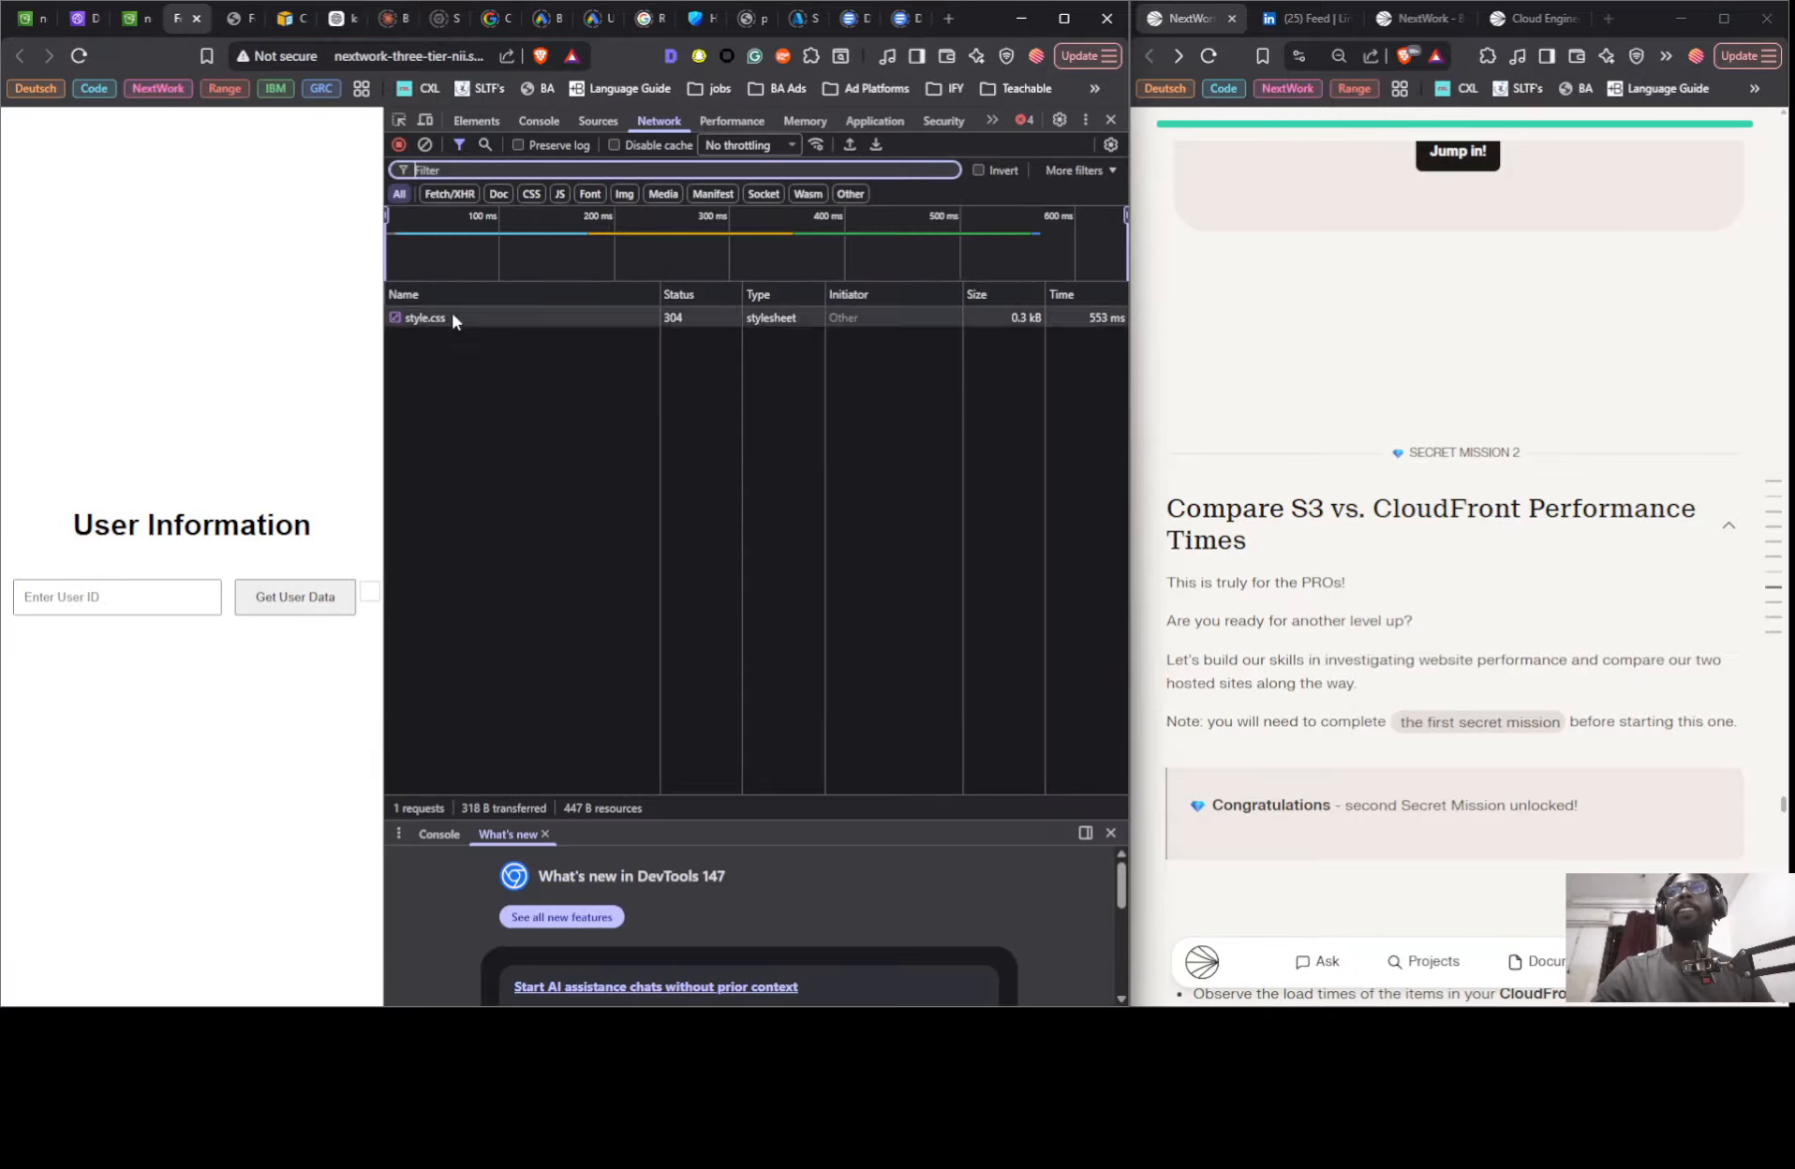
- Reload the S3 website page three times to record the load times of its files
{"action": "left_click", "coordinate": [82, 55]}
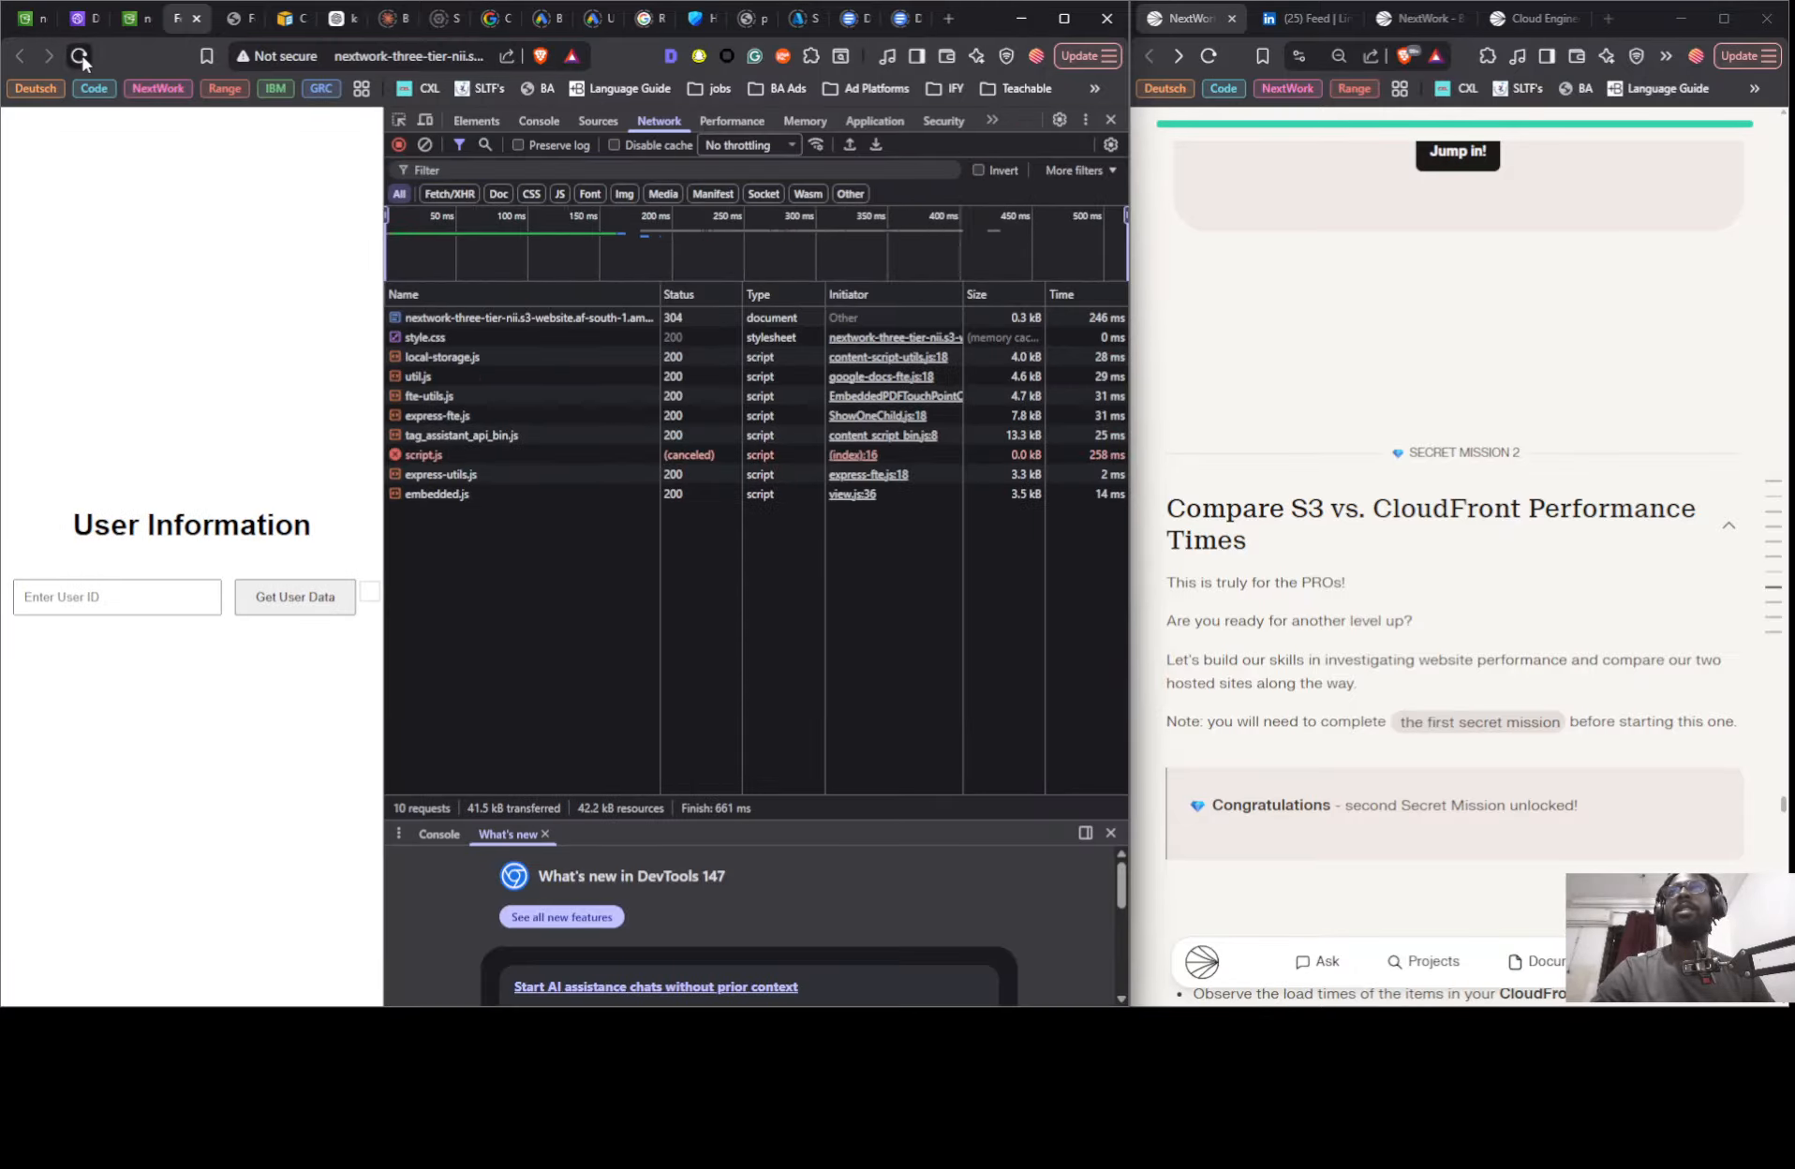
{"action": "left_click", "coordinate": [82, 54]}
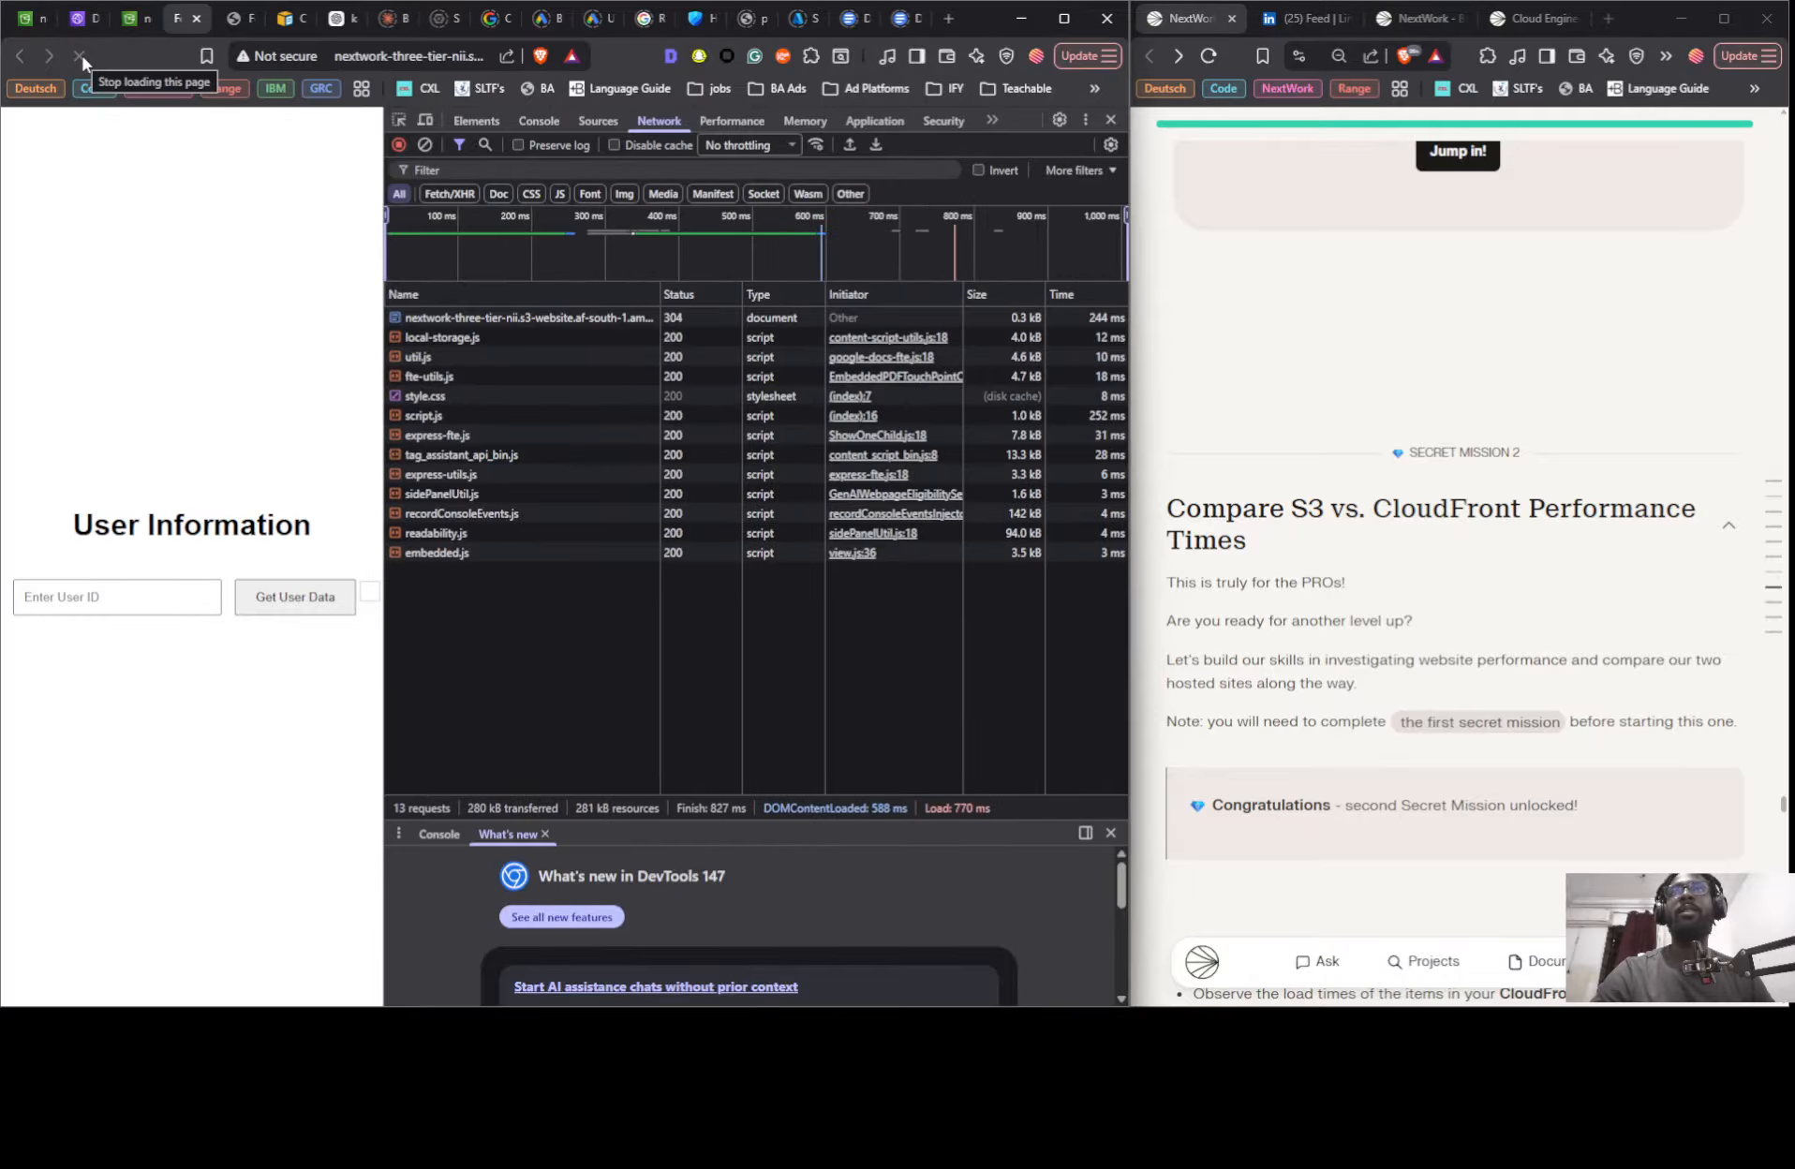
{"action": "left_click", "coordinate": [82, 54]}
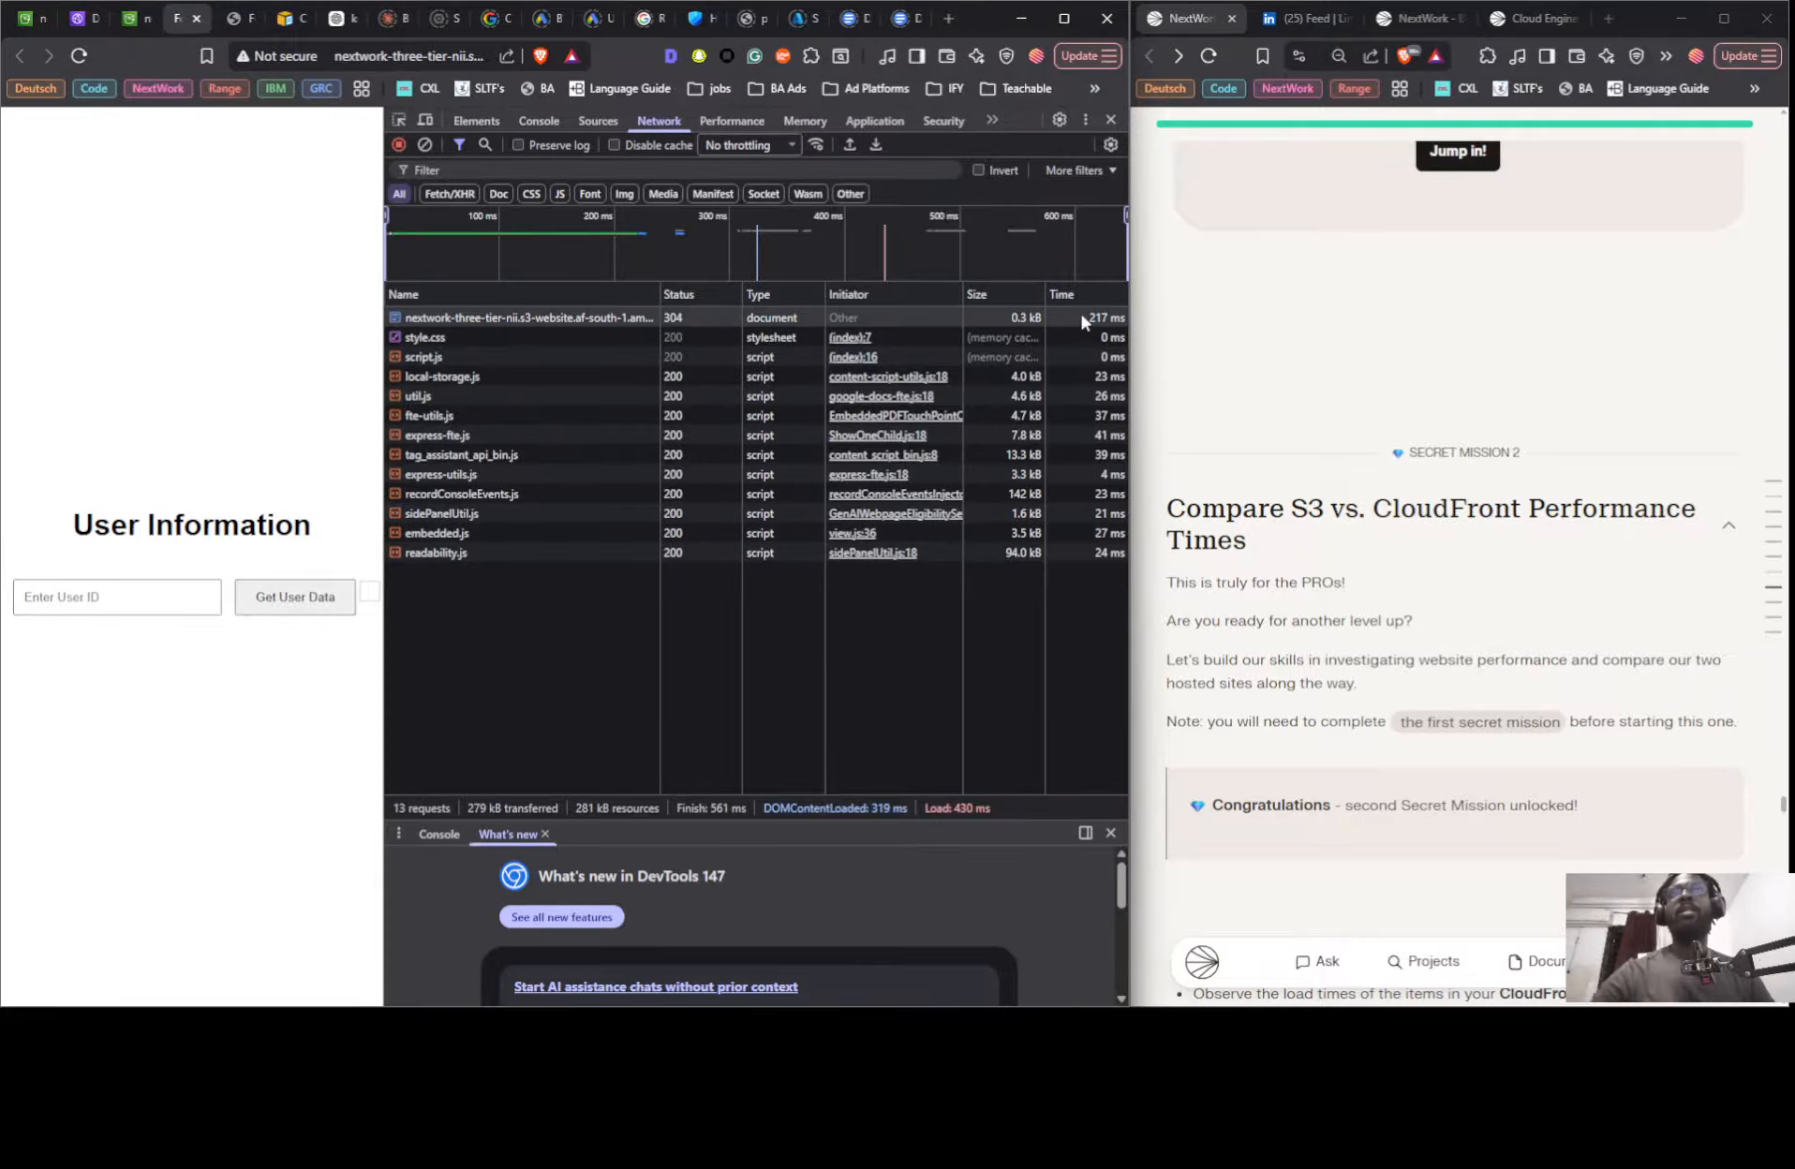
- Reload the CloudFront page repeatedly to record its load times, and widen the page area beside the developer tools
{"action": "left_click", "coordinate": [228, 19]}
{"action": "left_click", "coordinate": [79, 59]}
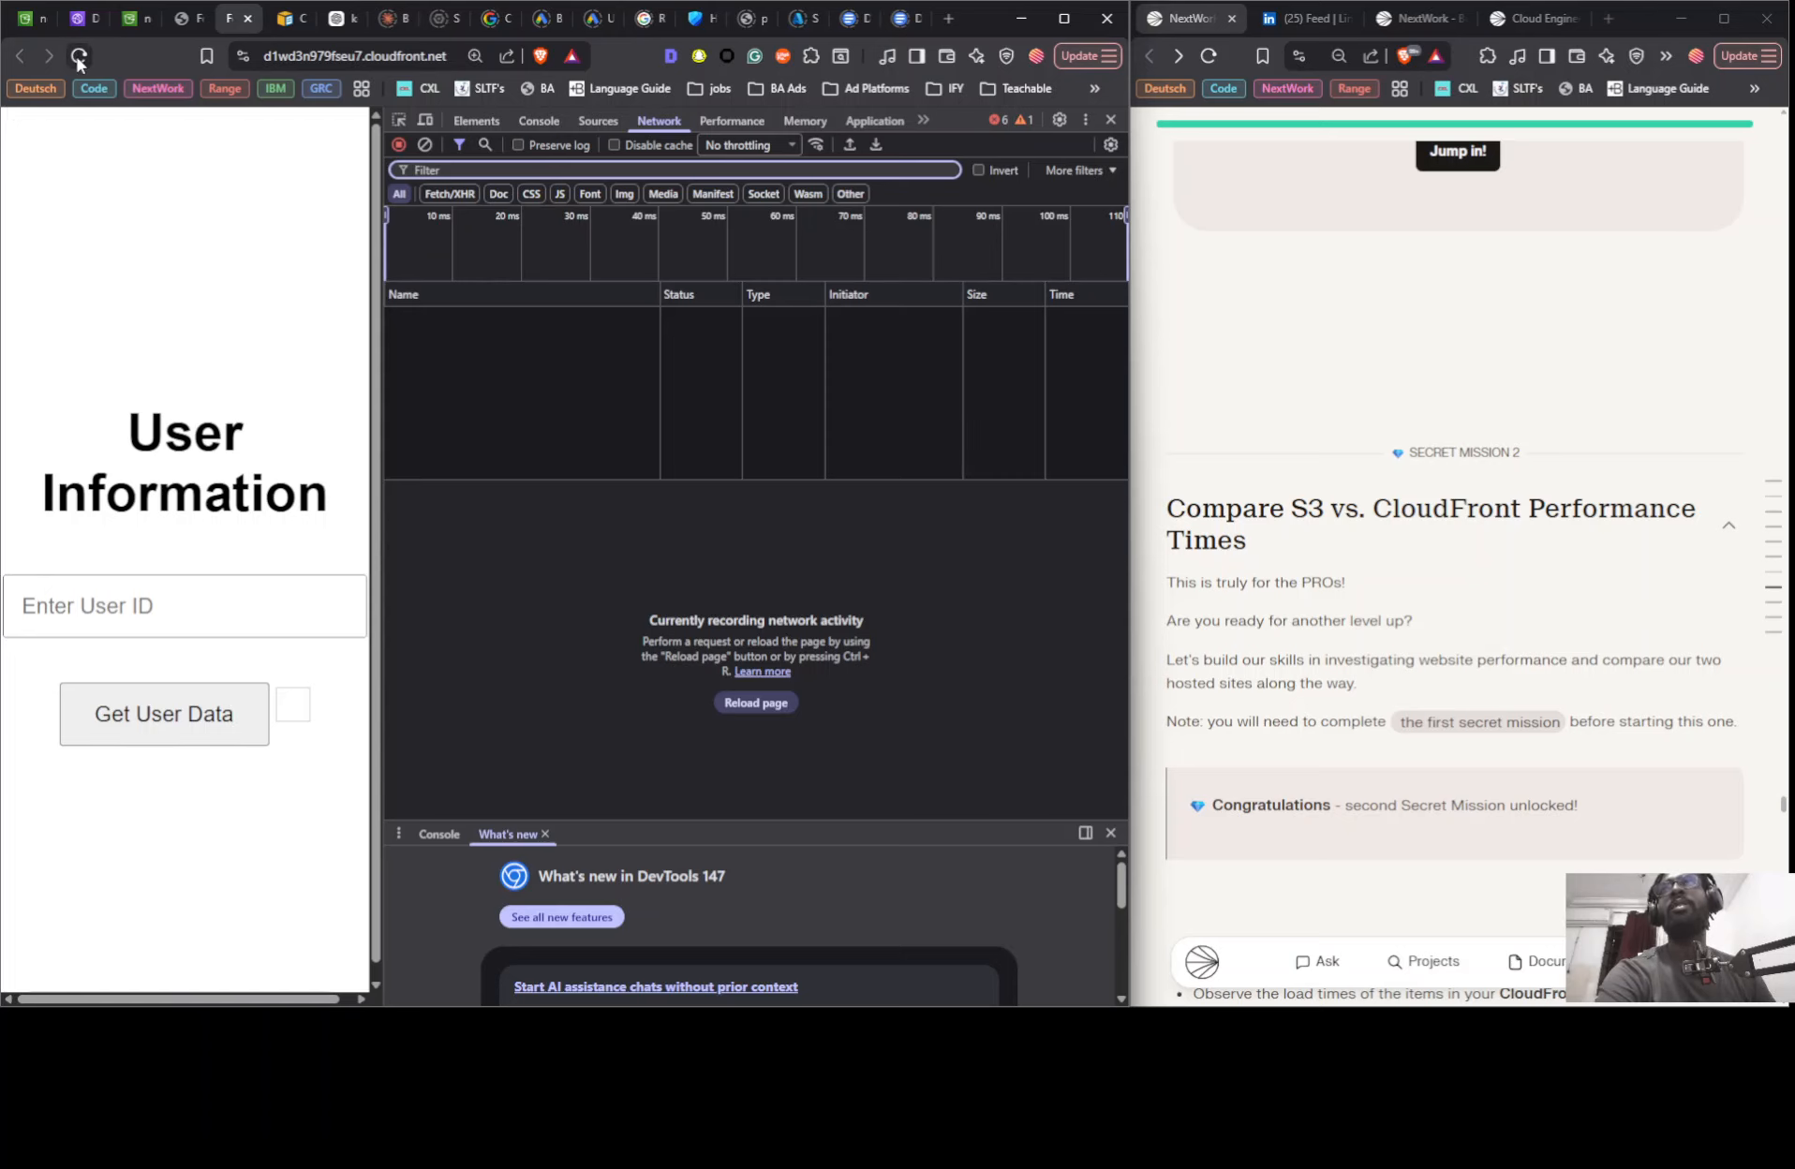
{"action": "left_click", "coordinate": [79, 58]}
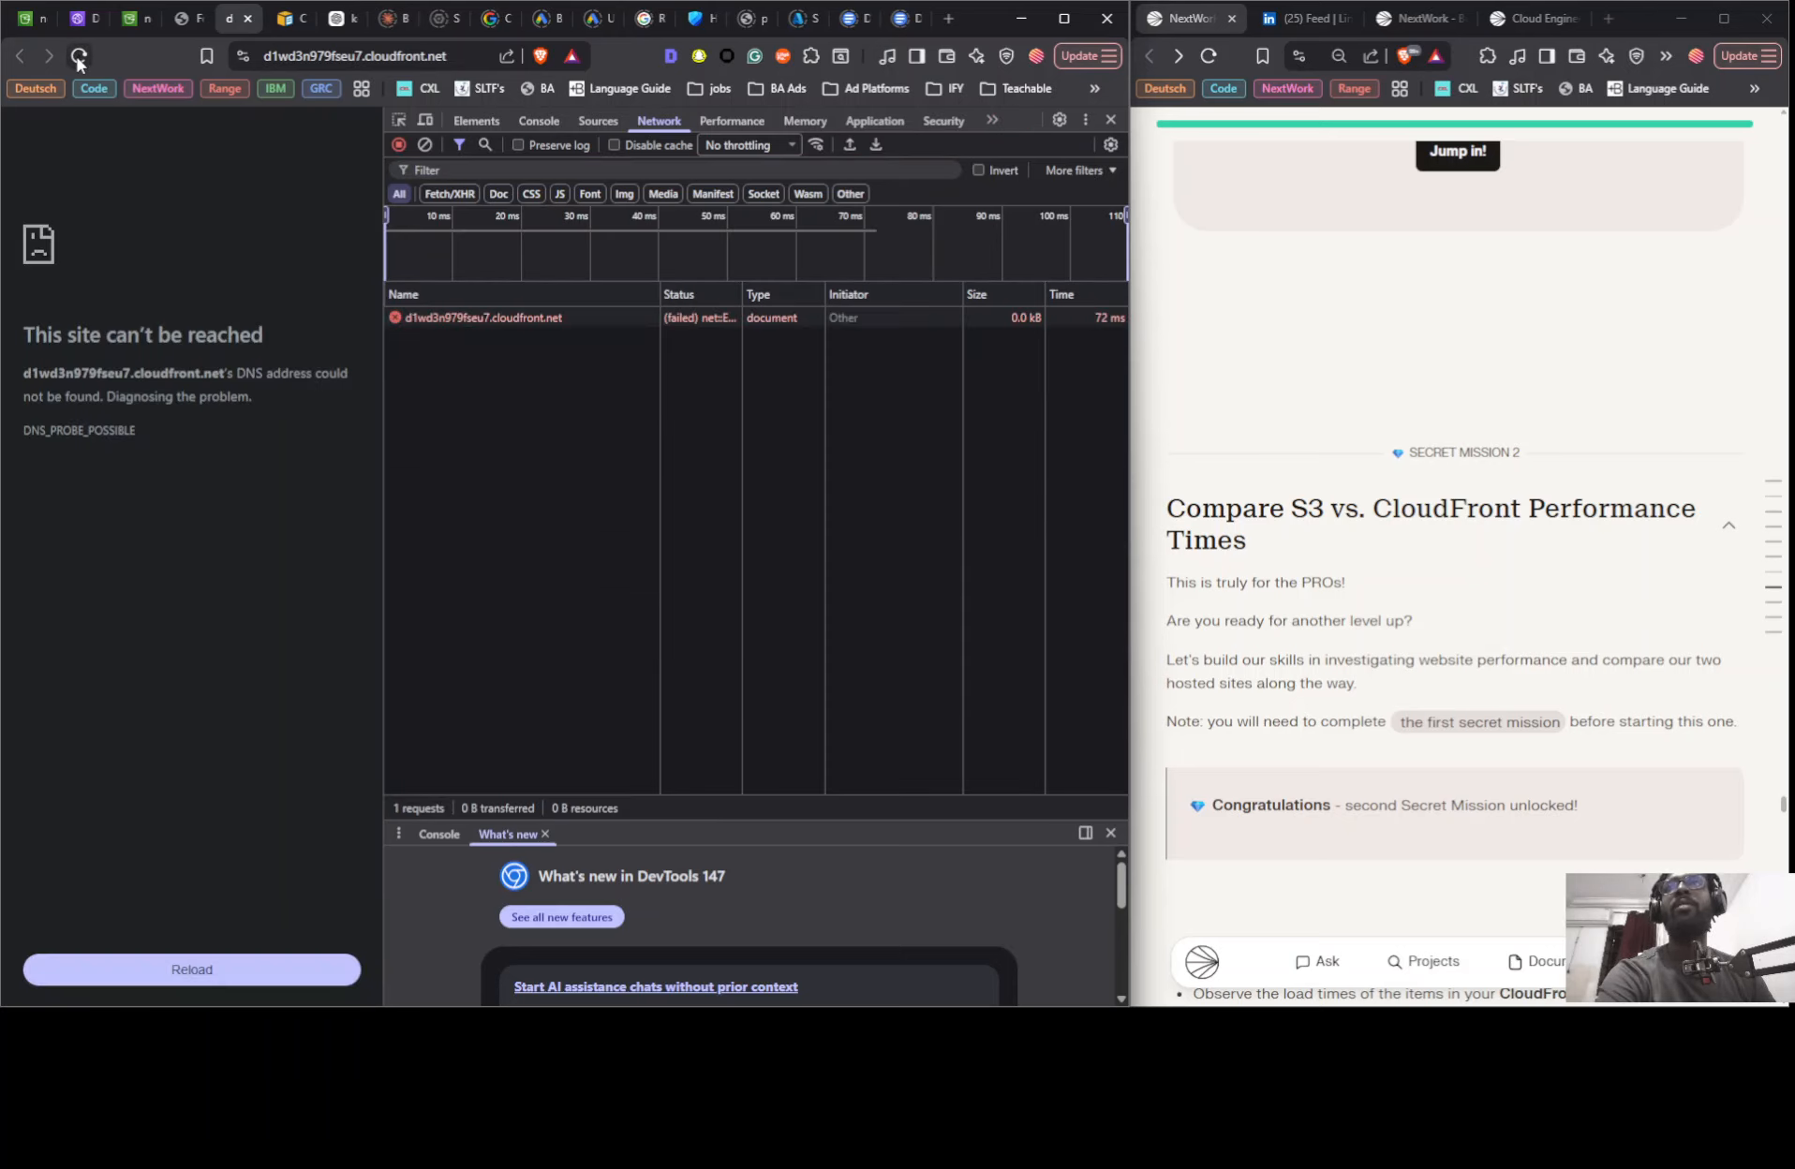
{"action": "left_click", "coordinate": [79, 58]}
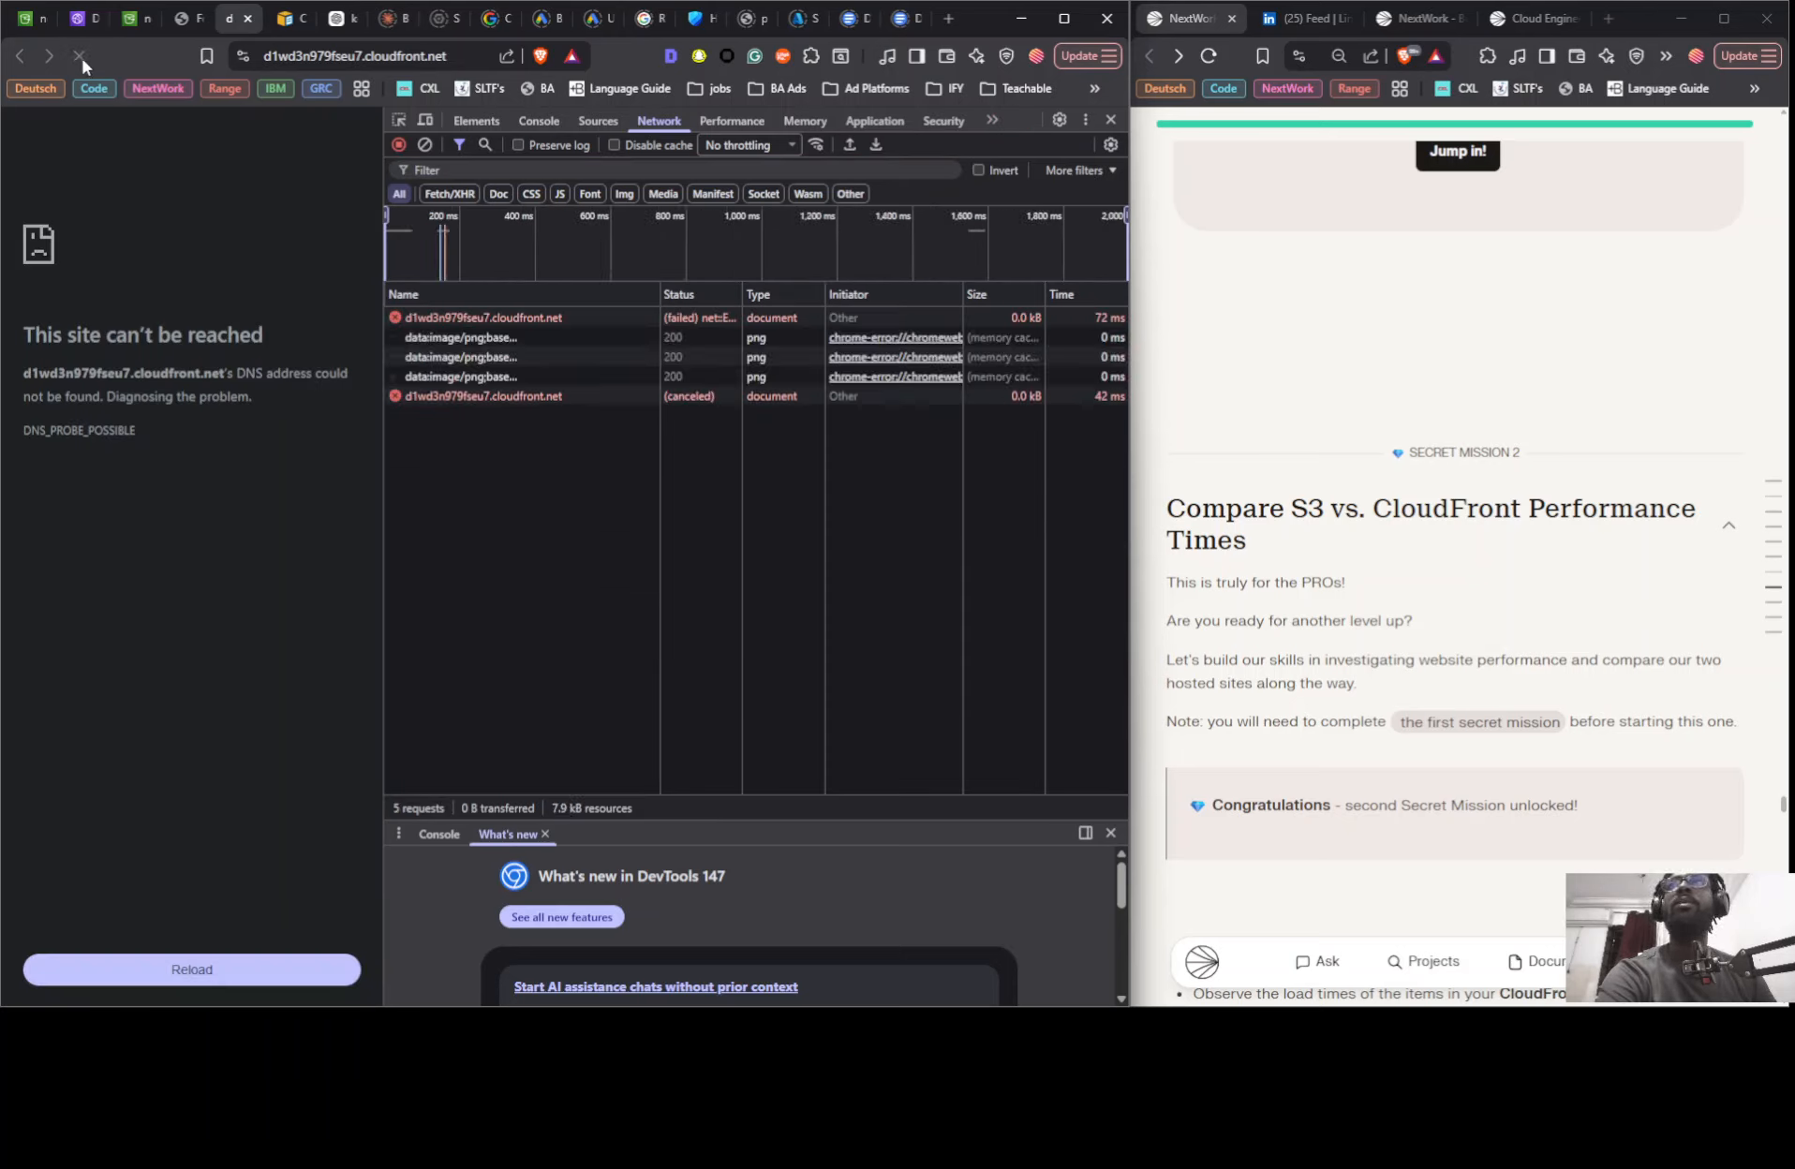
{"action": "left_click", "coordinate": [80, 56]}
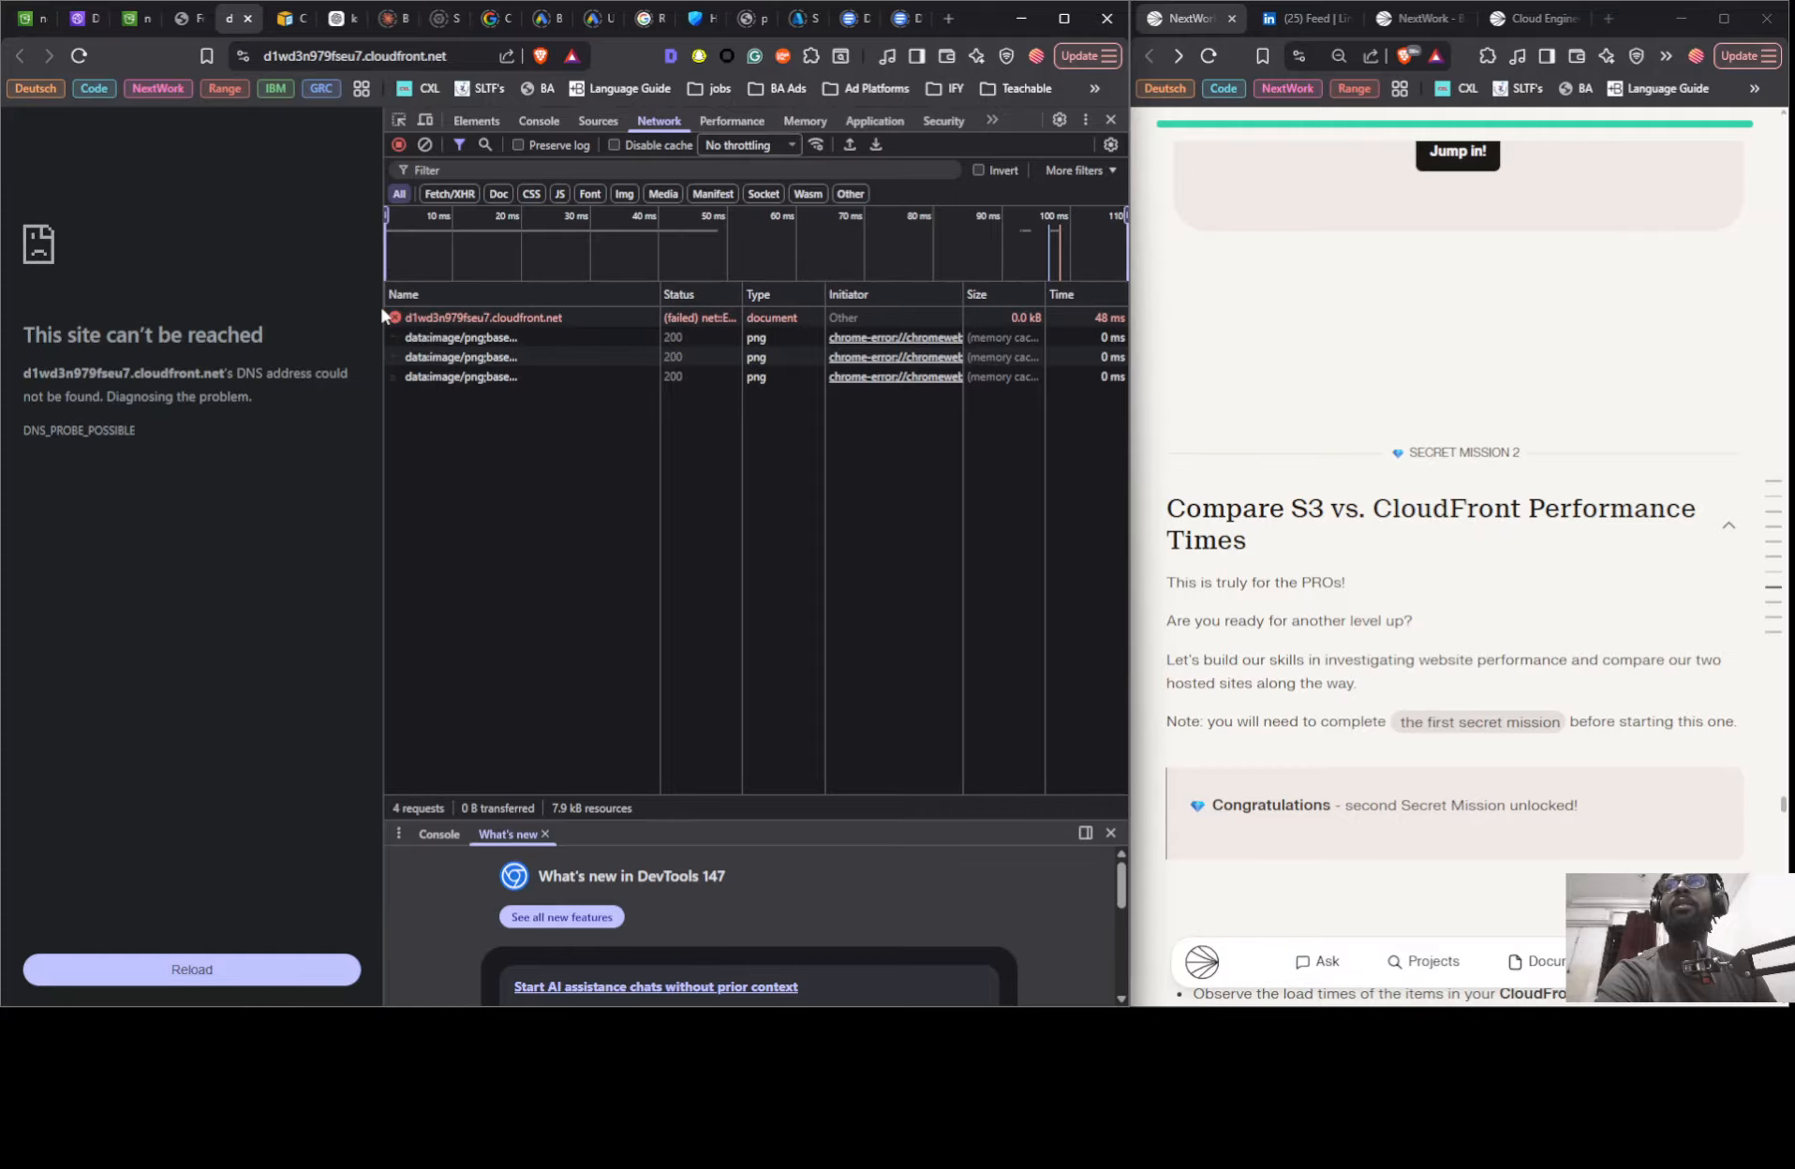
{"action": "left_click_drag", "start_coordinate": [384, 306], "coordinate": [456, 310]}
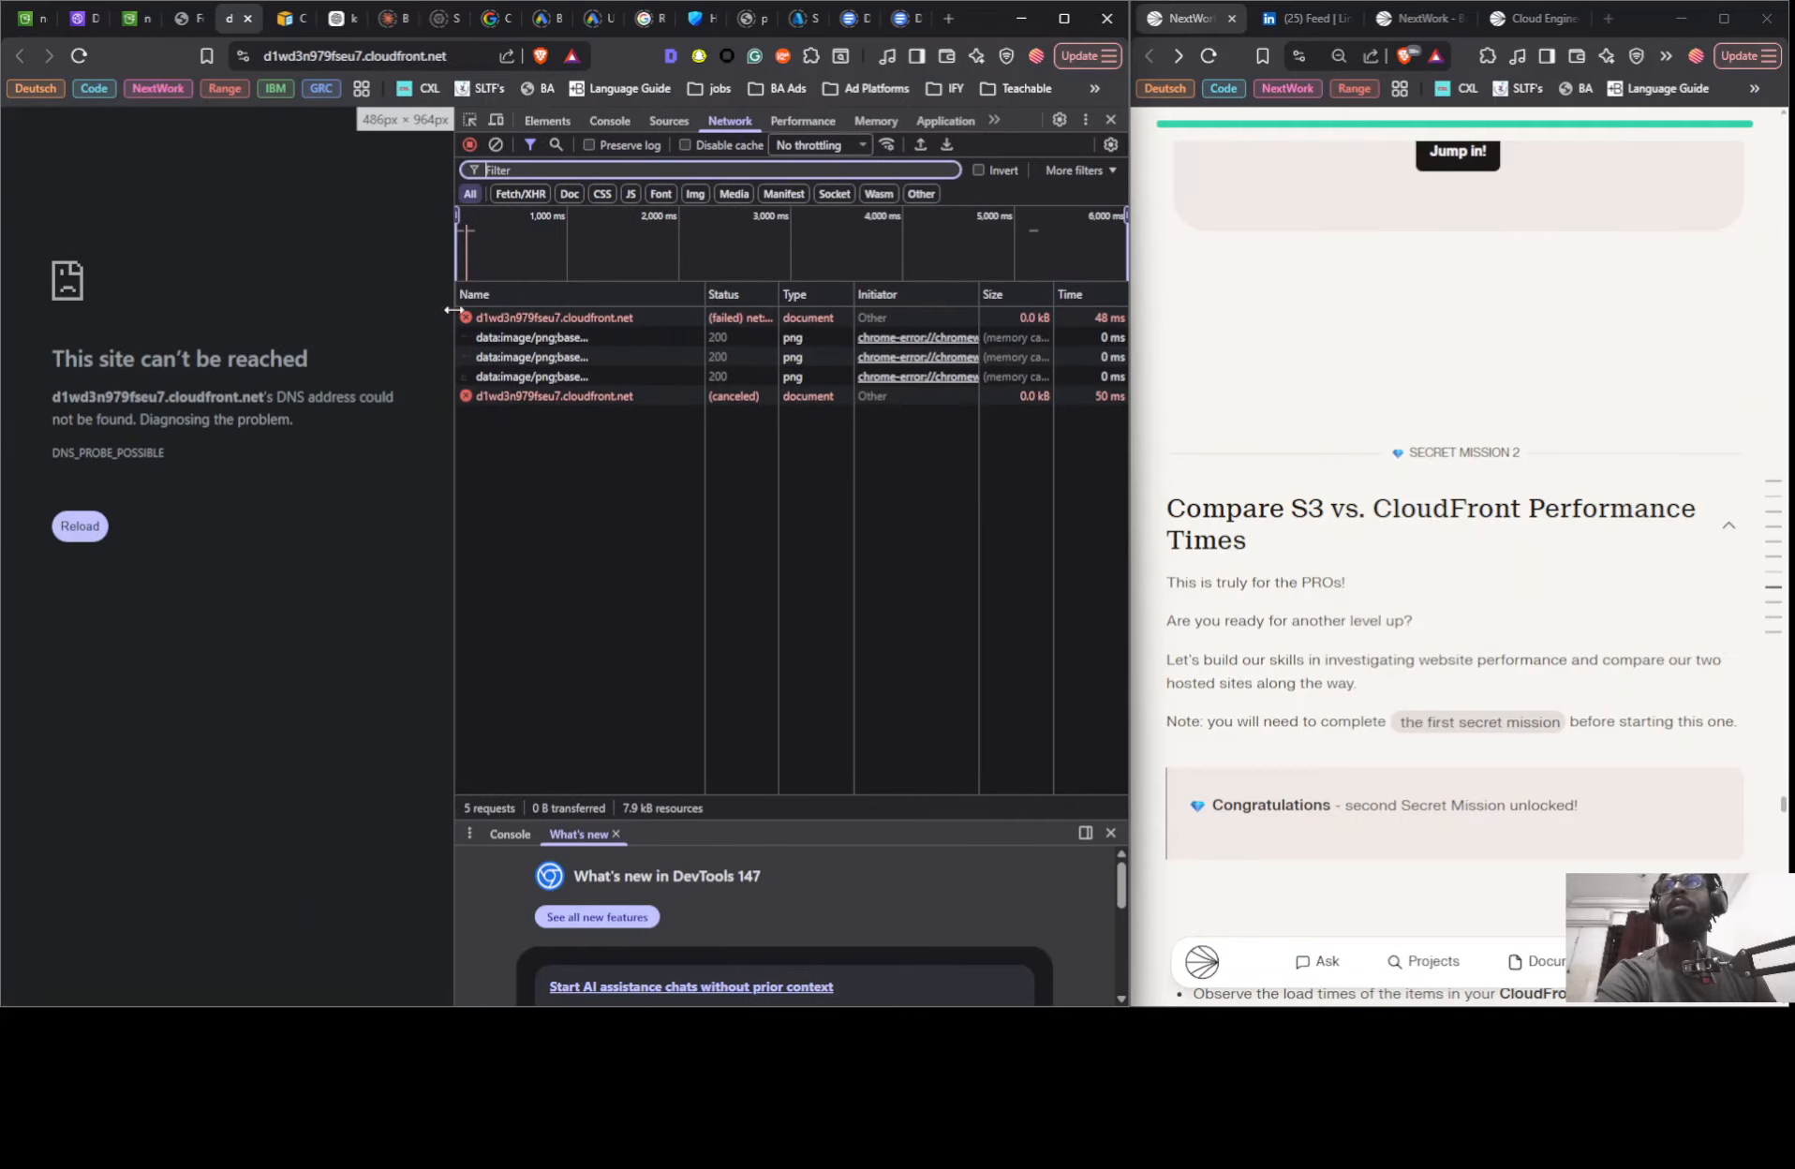
{"action": "left_click", "coordinate": [81, 526]}
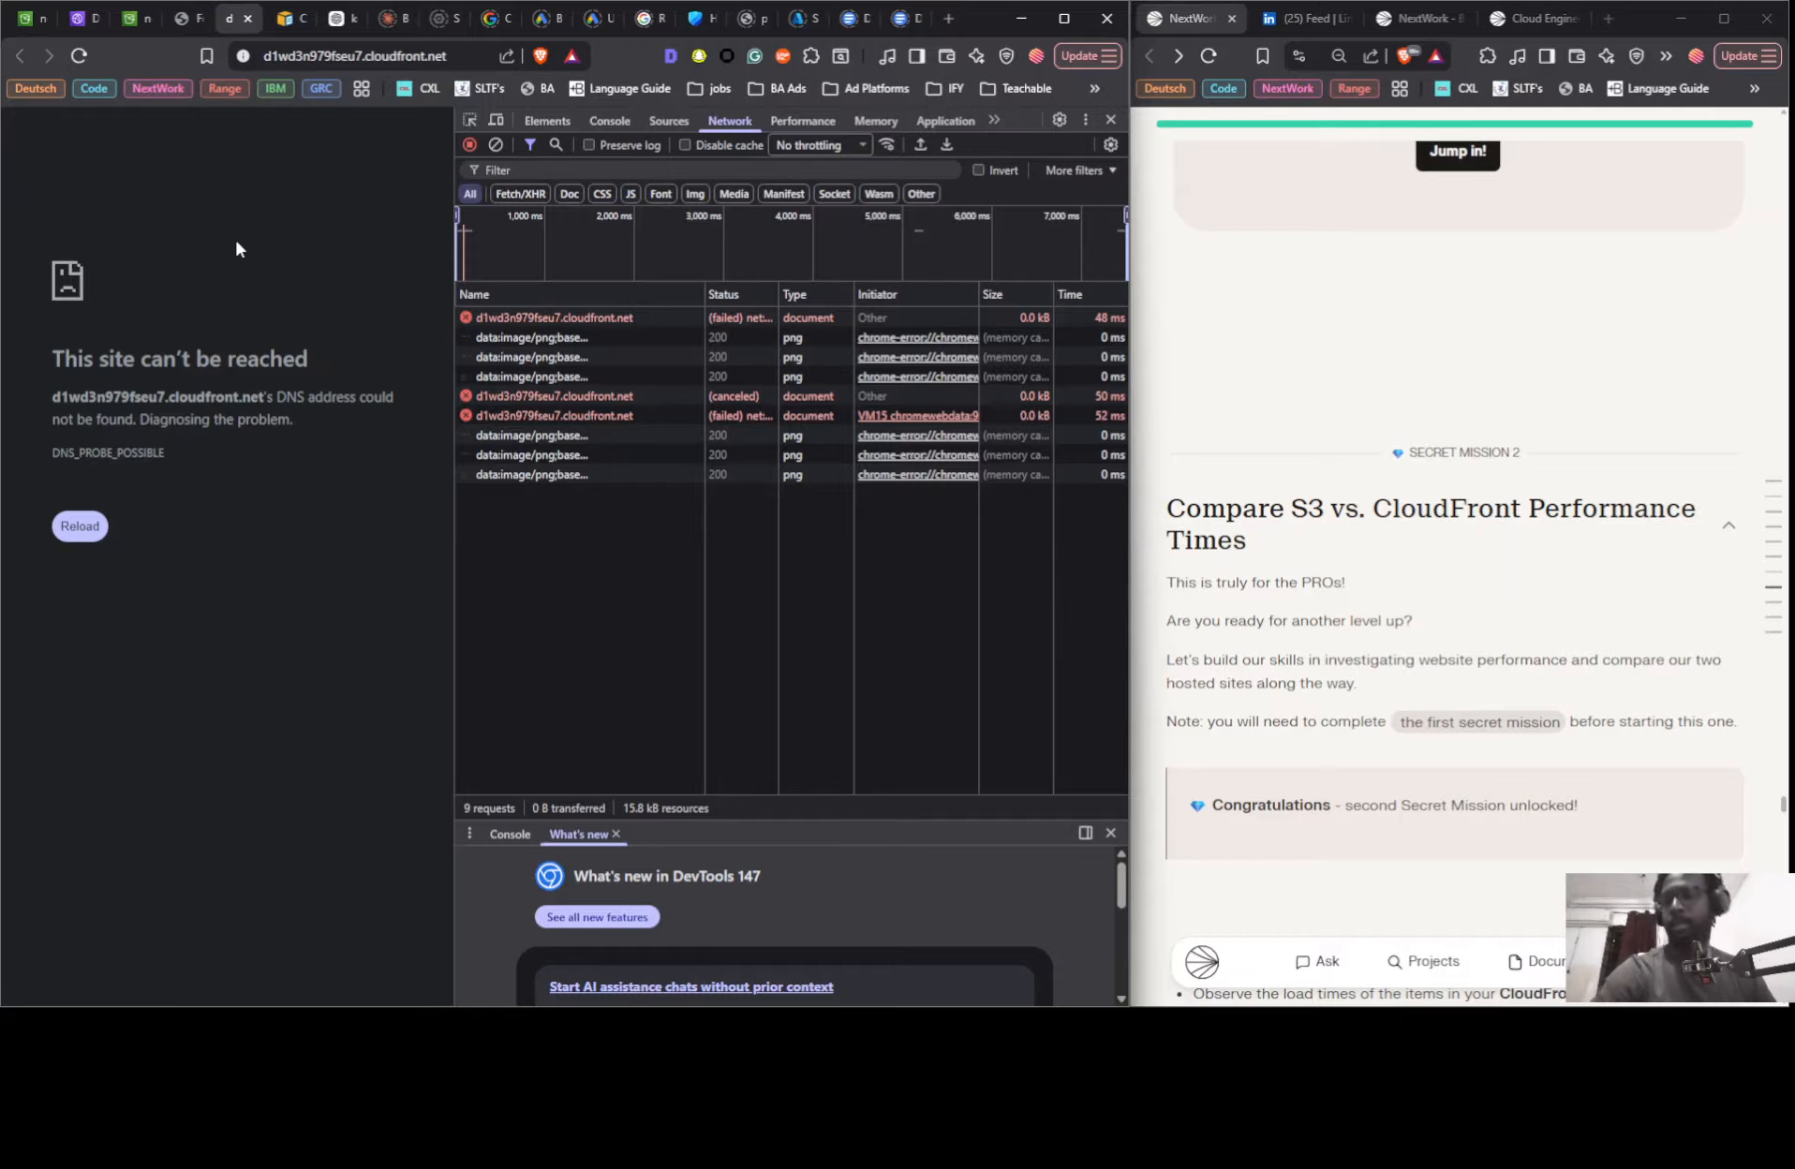
- Open a private browser window and look through the clipboard history for the CloudFront address
{"action": "key", "text": "ctrl+shift+n"}
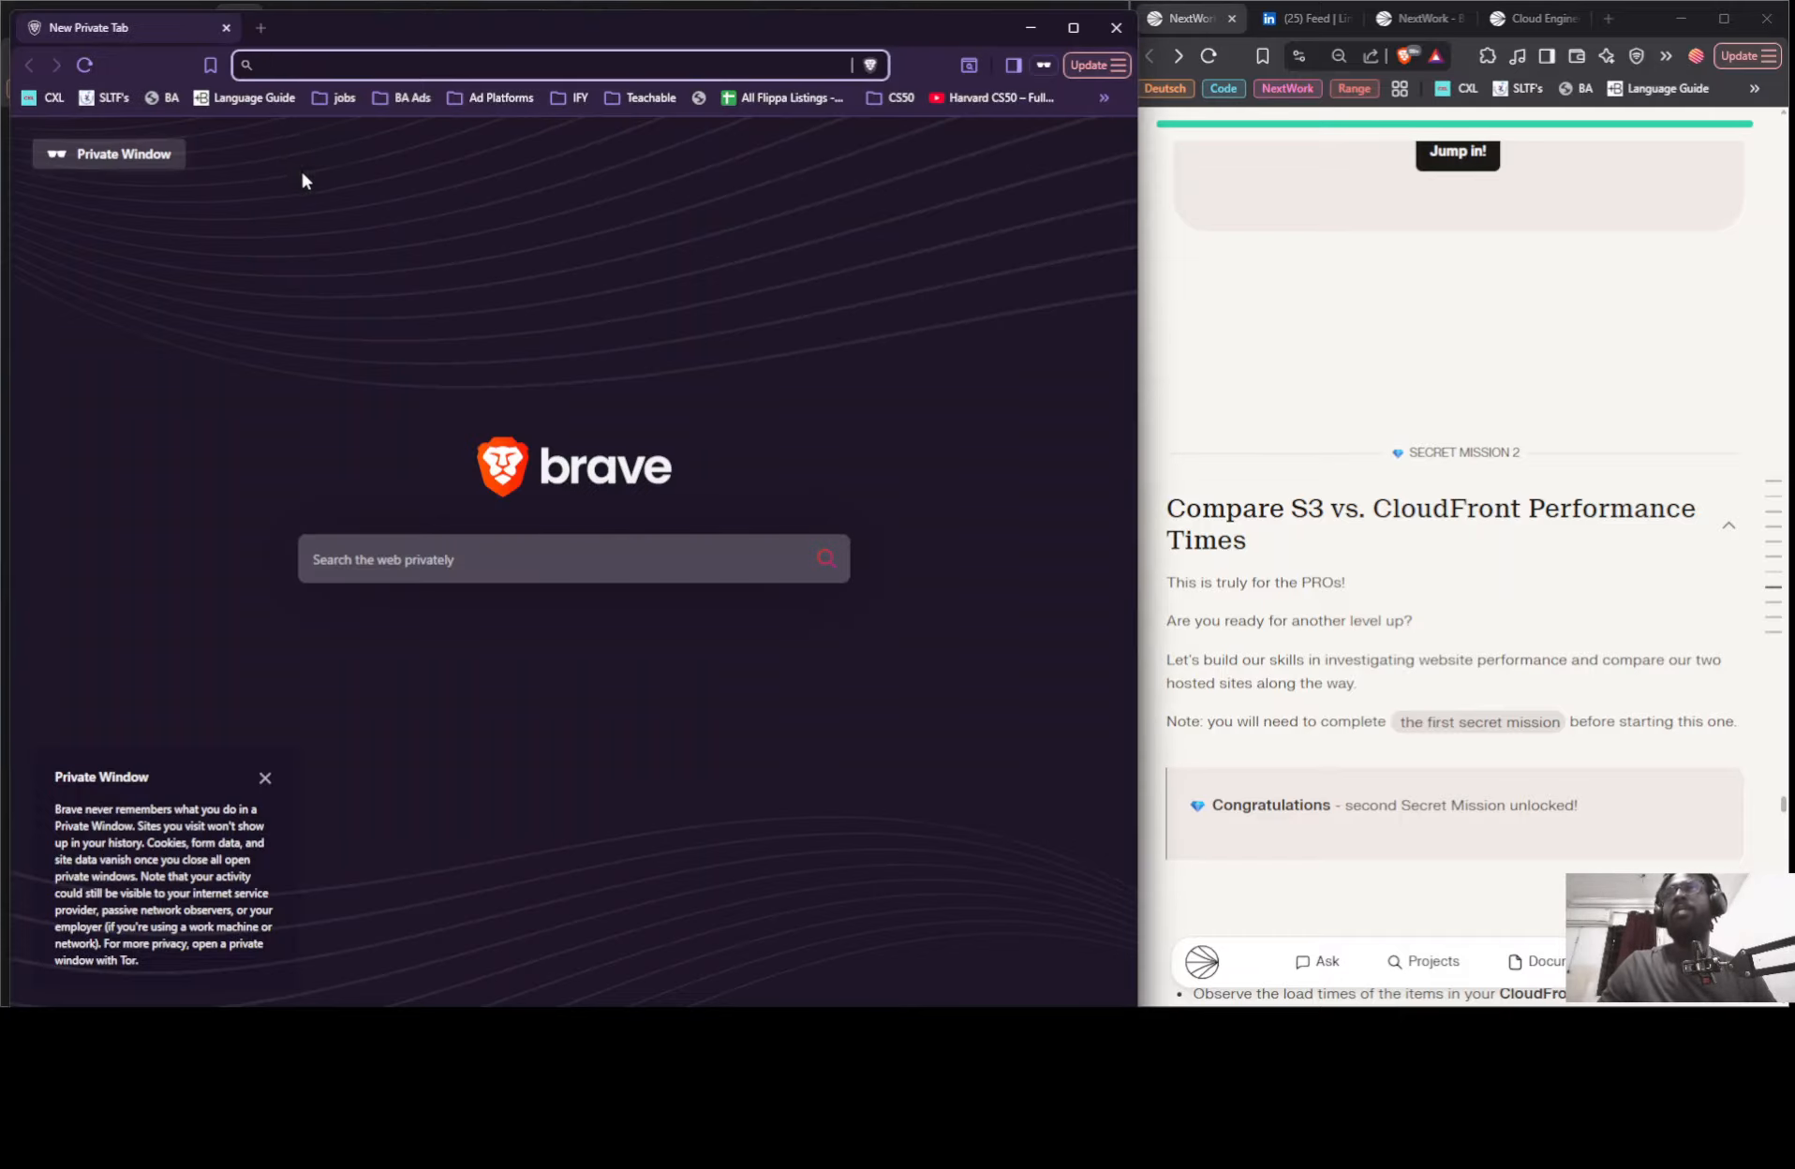
{"action": "key", "text": "super+v"}
{"action": "scroll", "coordinate": [381, 277], "scroll_direction": "down", "scroll_amount": 5}
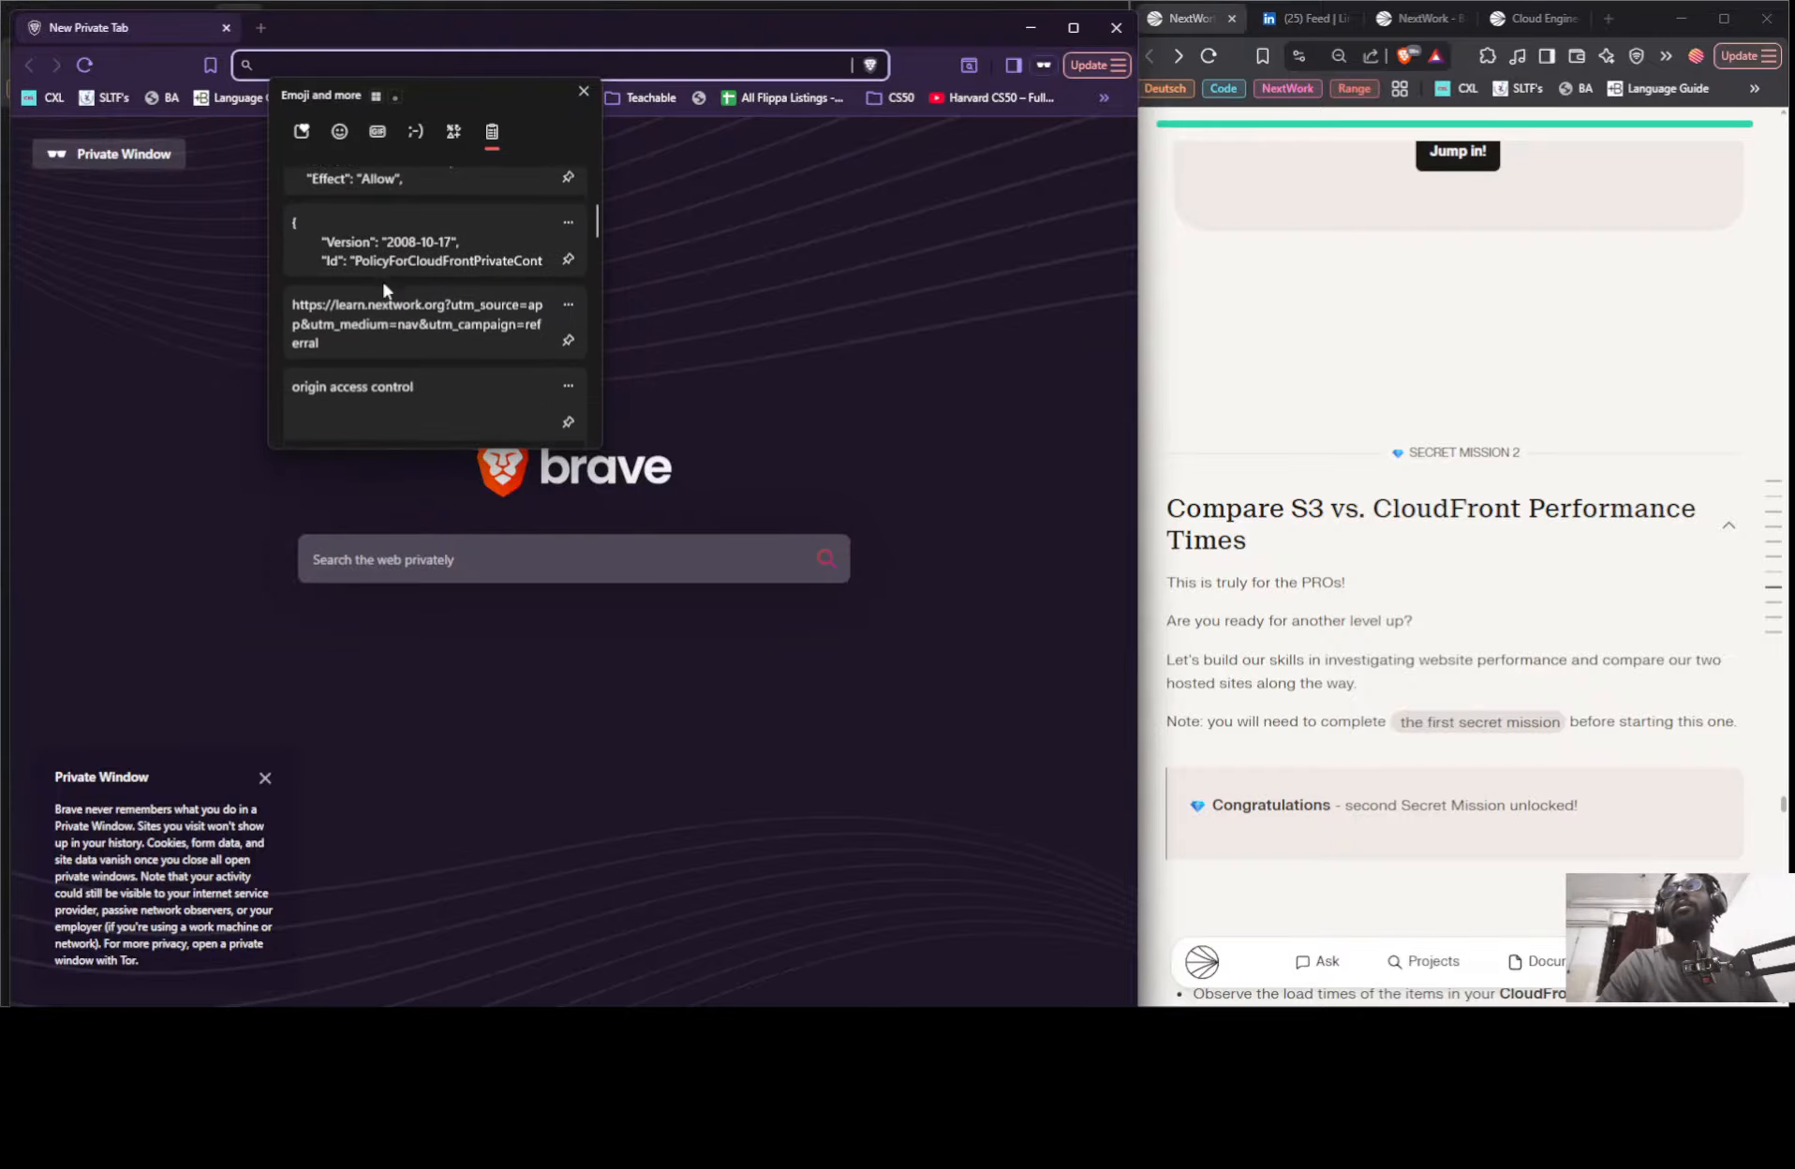
{"action": "scroll", "coordinate": [382, 308], "scroll_direction": "down", "scroll_amount": 2}
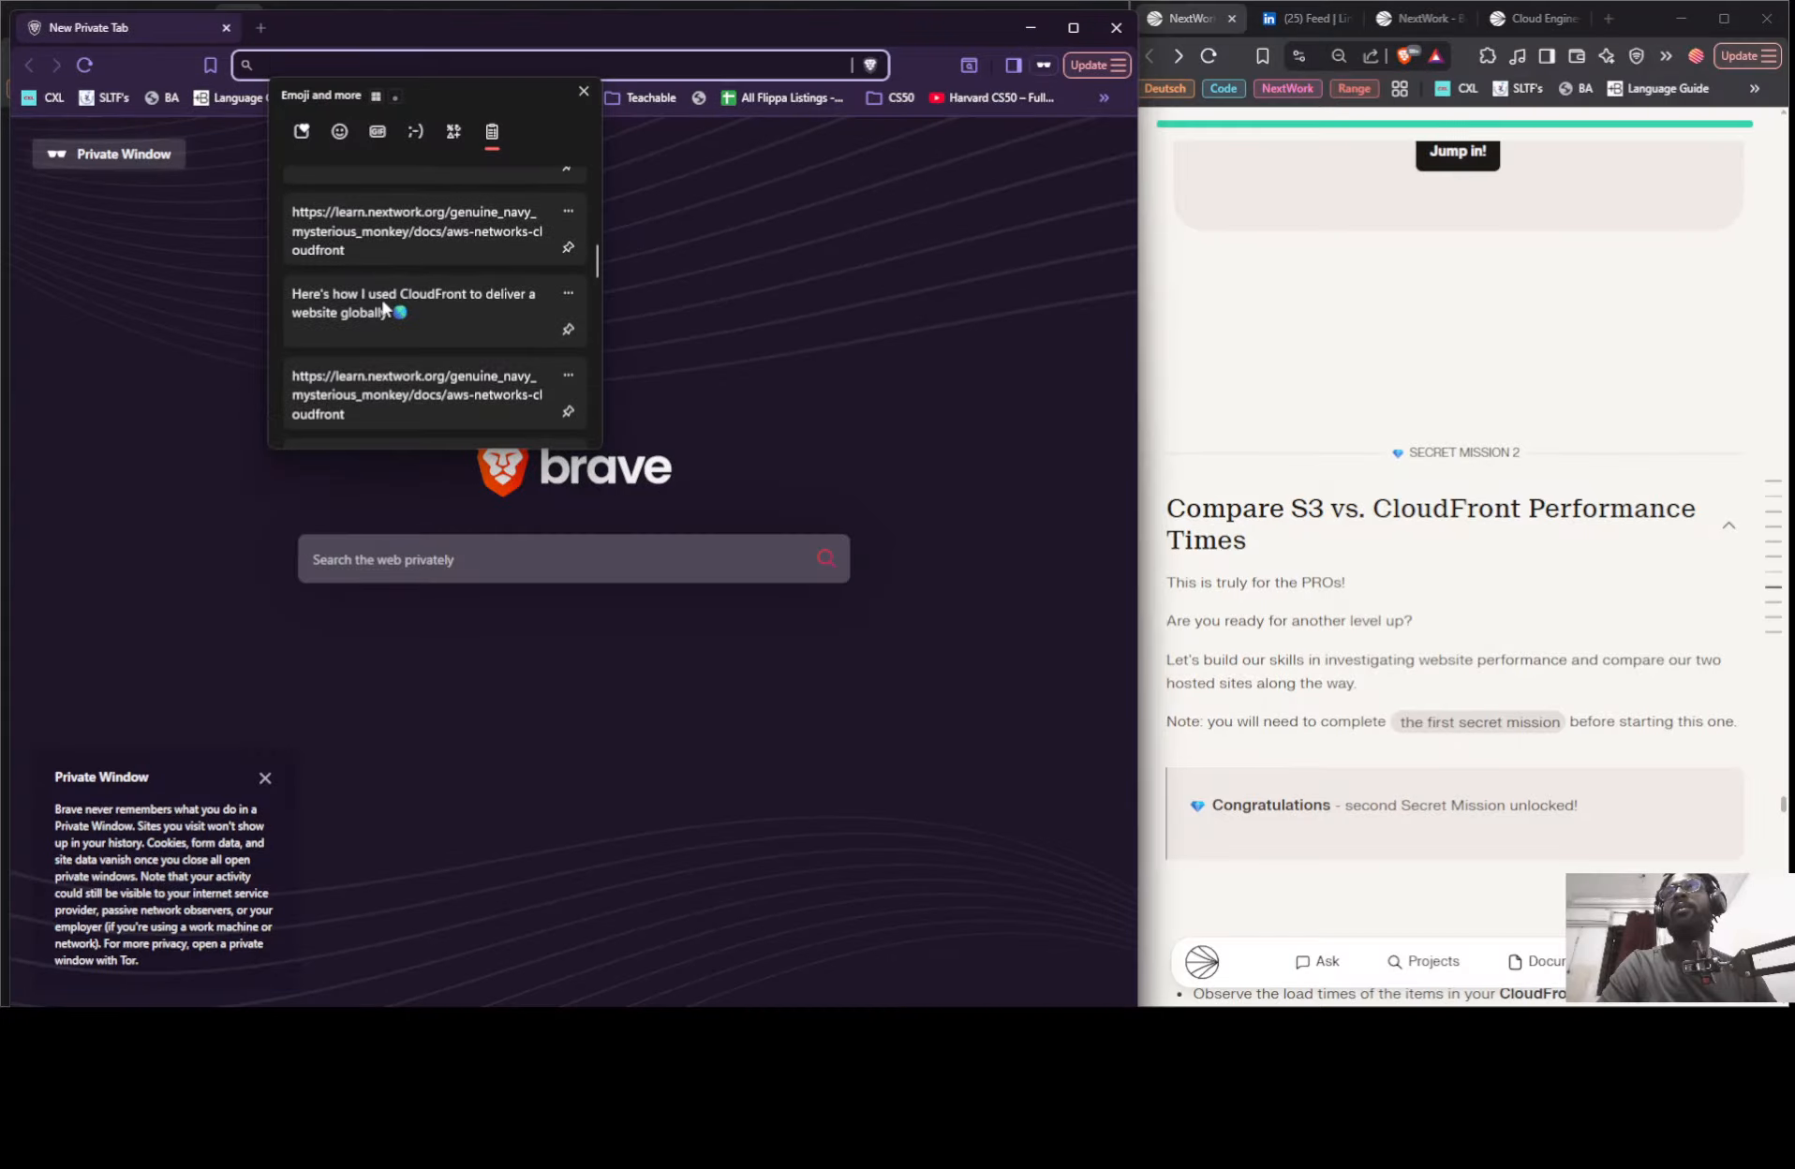
{"action": "scroll", "coordinate": [382, 300], "scroll_direction": "down", "scroll_amount": 4}
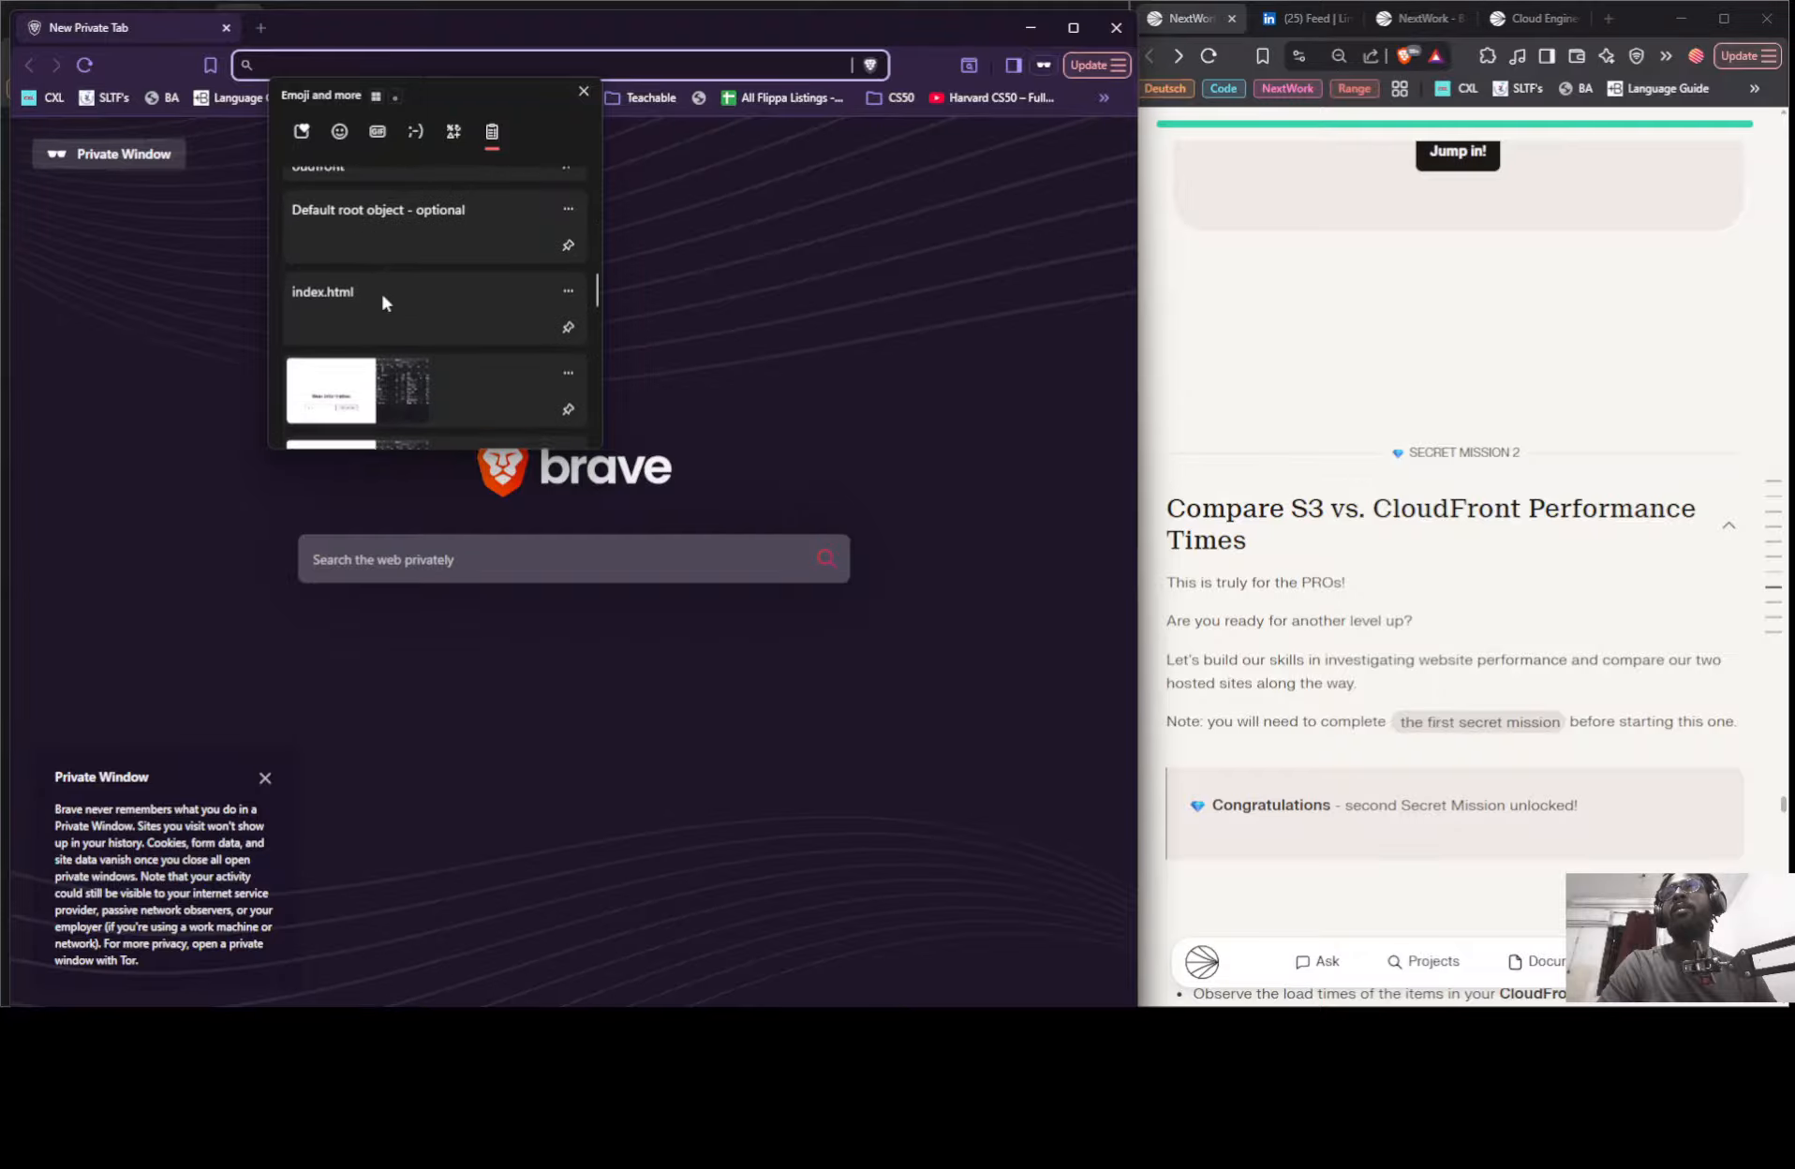
{"action": "scroll", "coordinate": [409, 365], "scroll_direction": "up", "scroll_amount": 10}
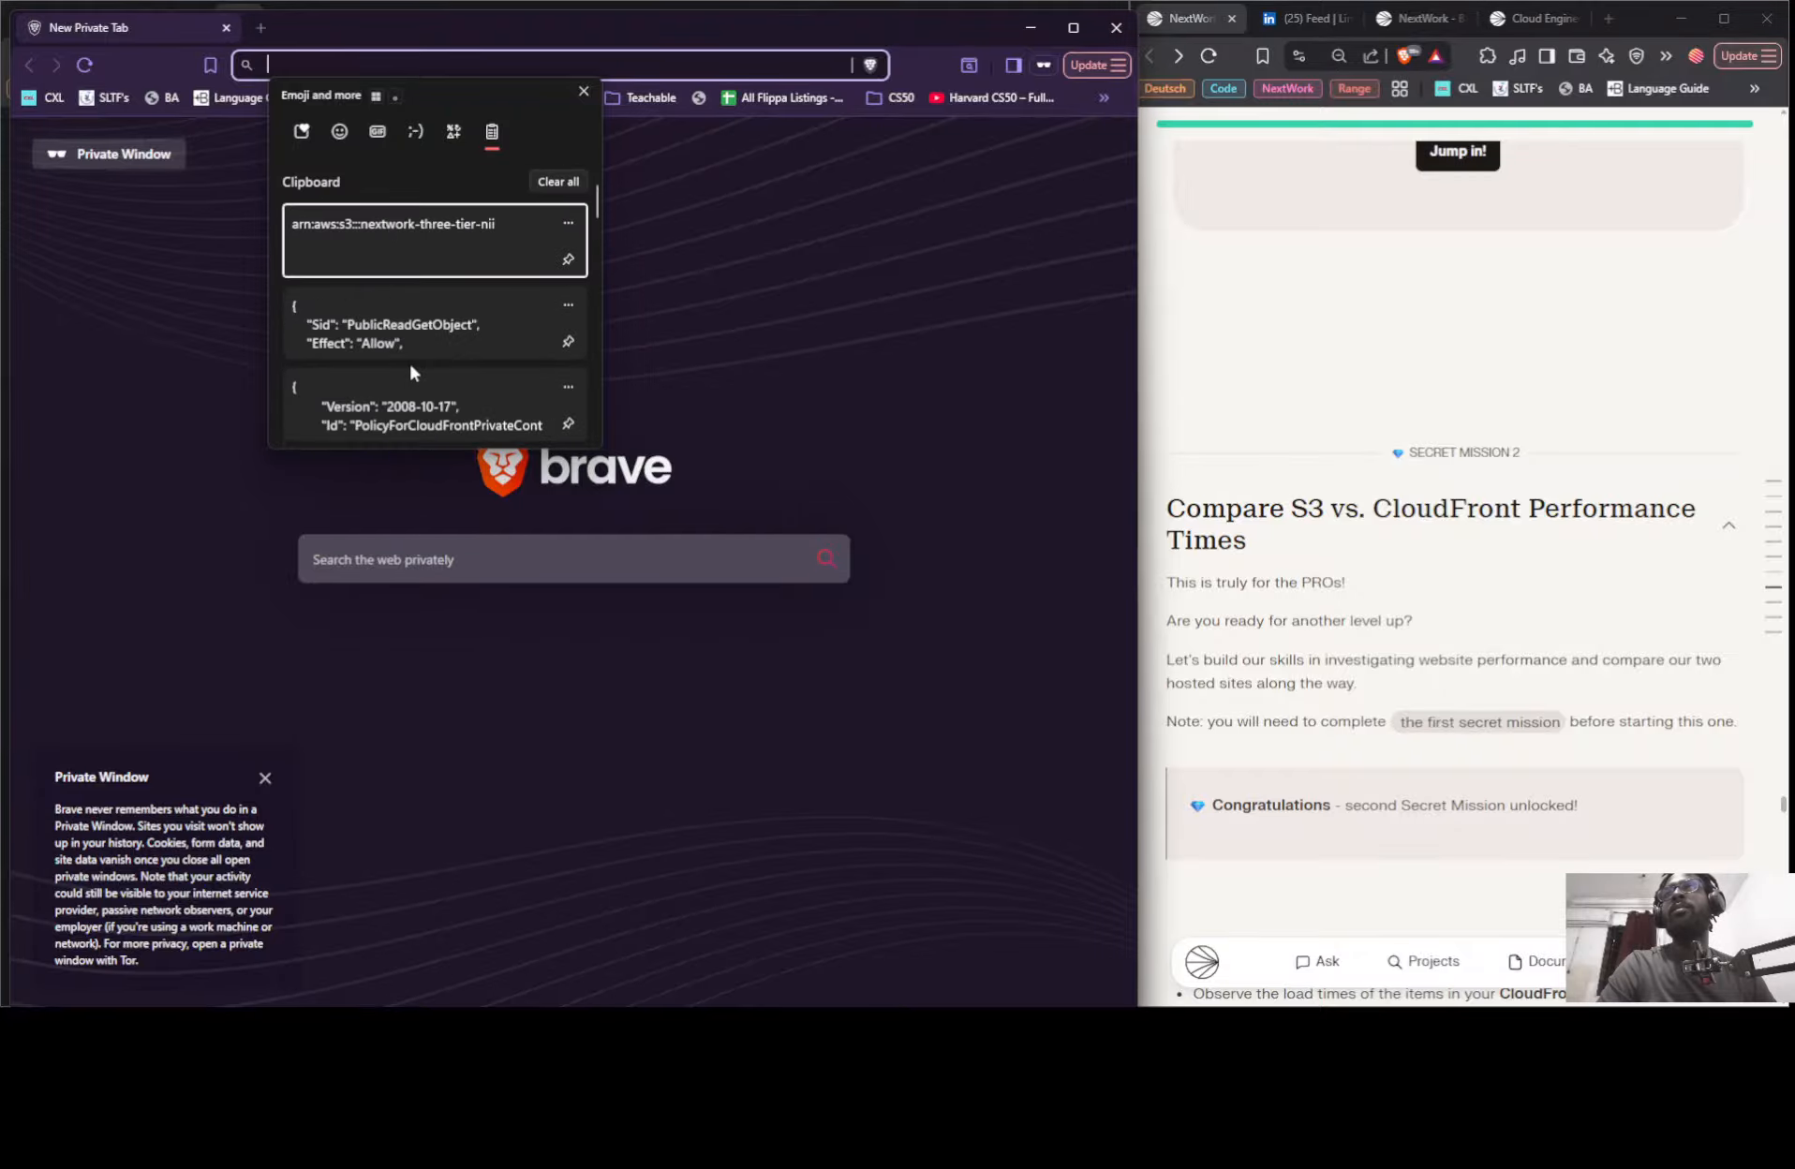
{"action": "scroll", "coordinate": [397, 319], "scroll_direction": "down", "scroll_amount": 3}
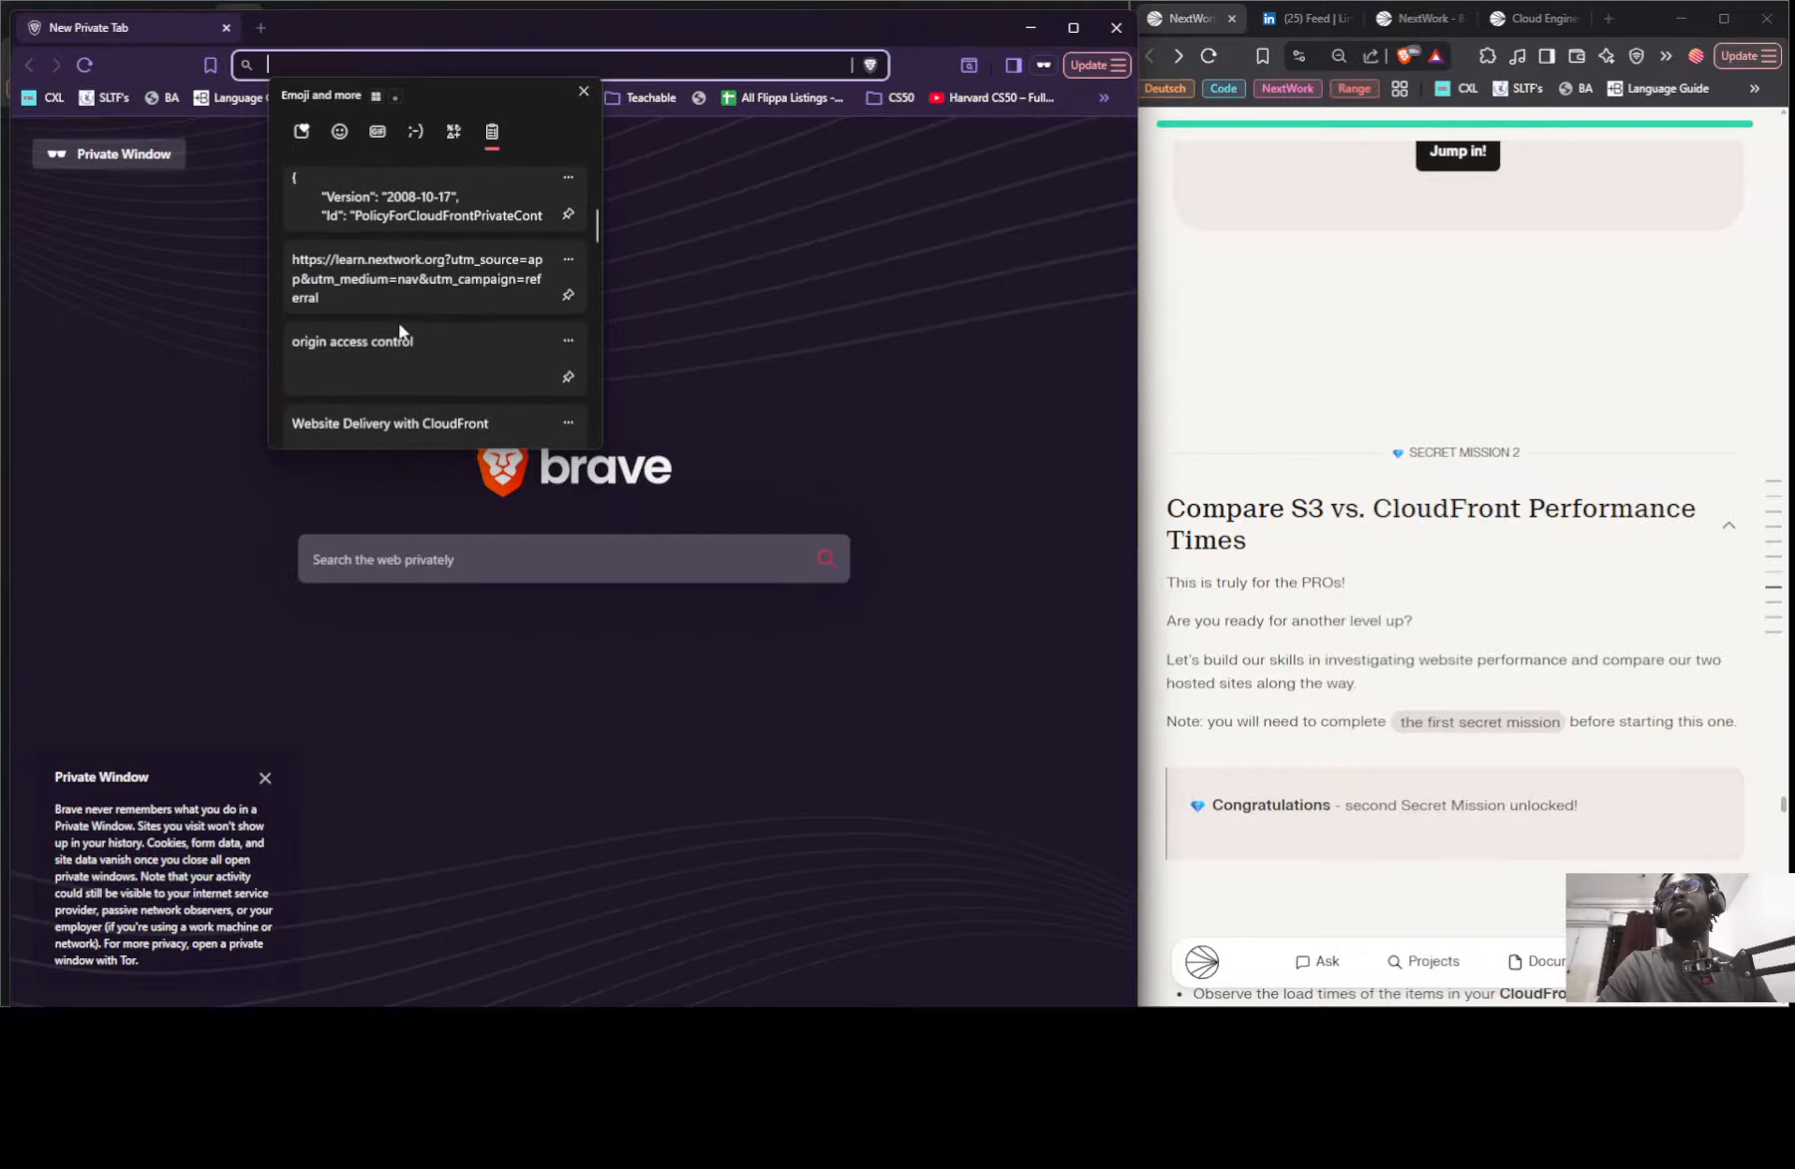
- Move the private window aside and copy the distribution domain name from the nextwork-three-tier-nii-123 details in CloudFront
{"action": "left_click_drag", "start_coordinate": [463, 34], "coordinate": [458, 193]}
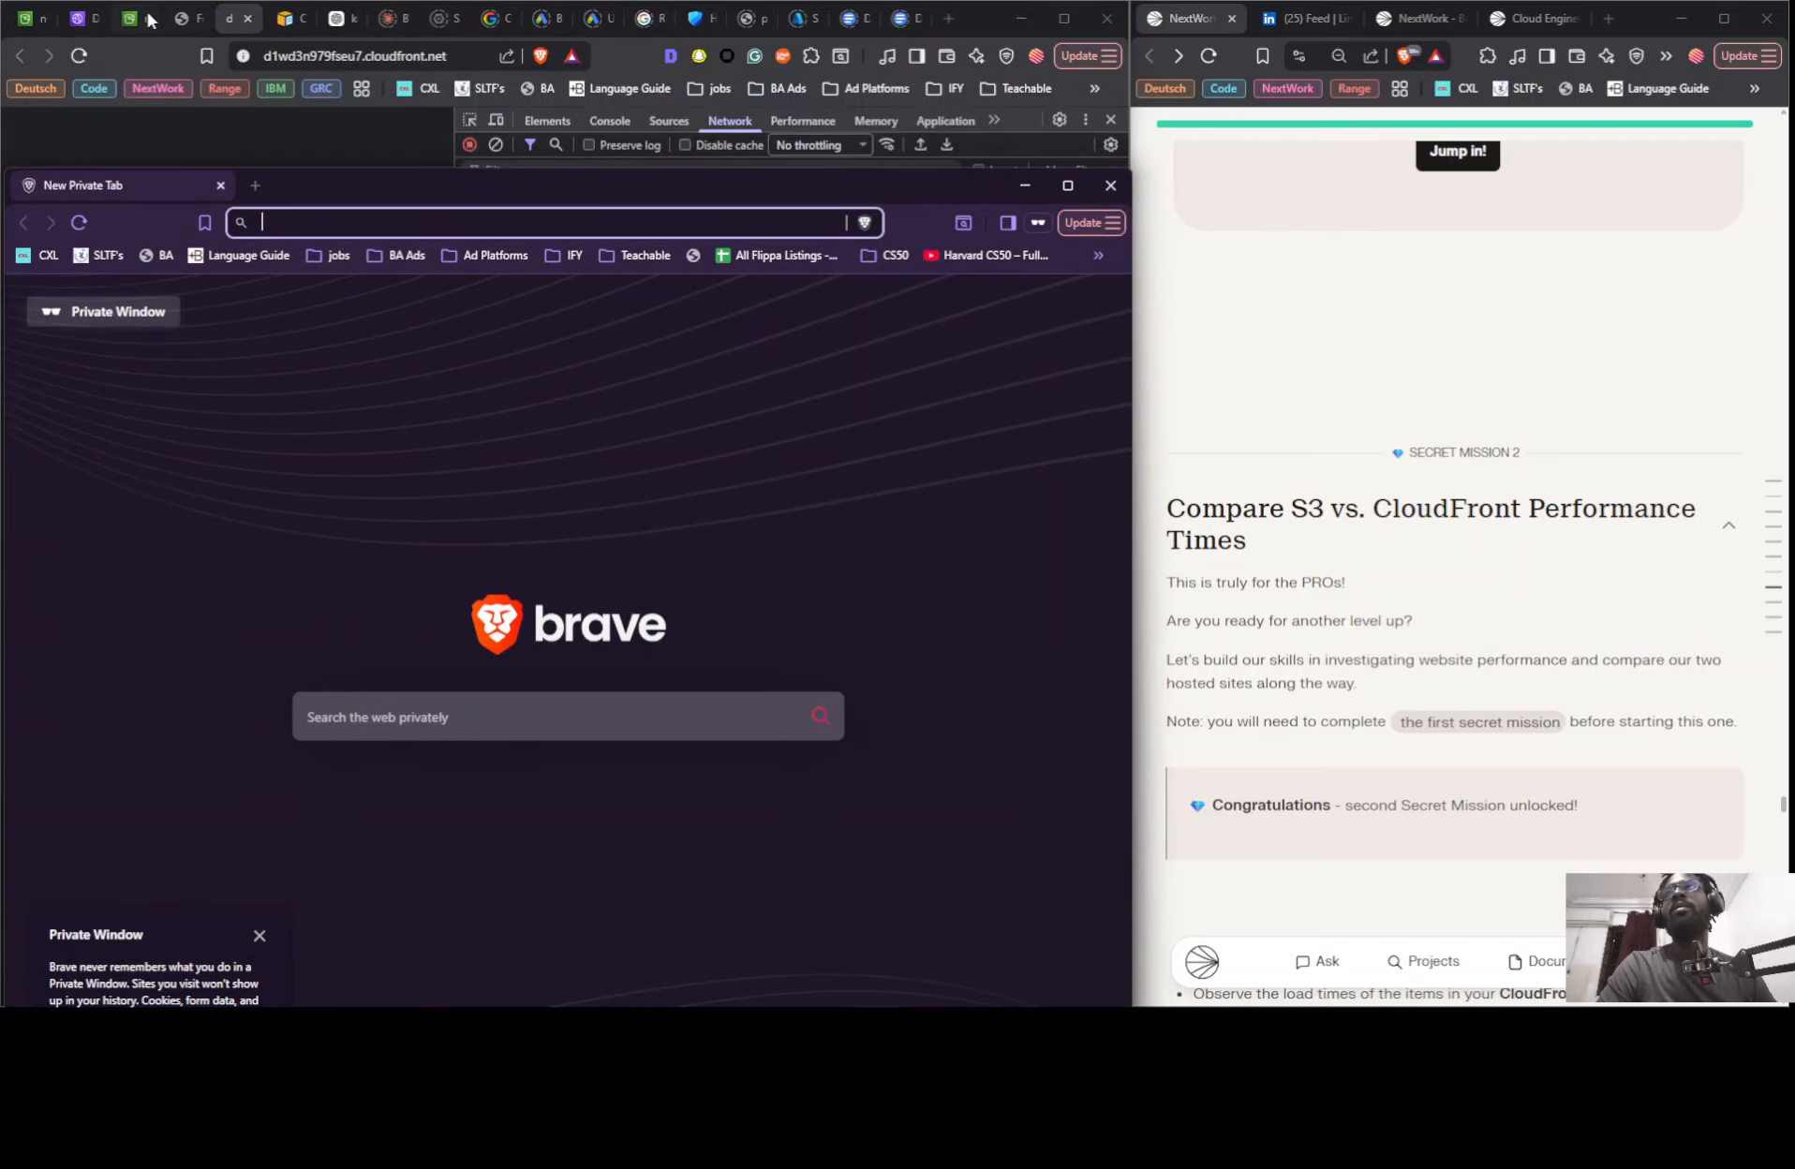
{"action": "left_click", "coordinate": [136, 20]}
{"action": "left_click", "coordinate": [135, 17]}
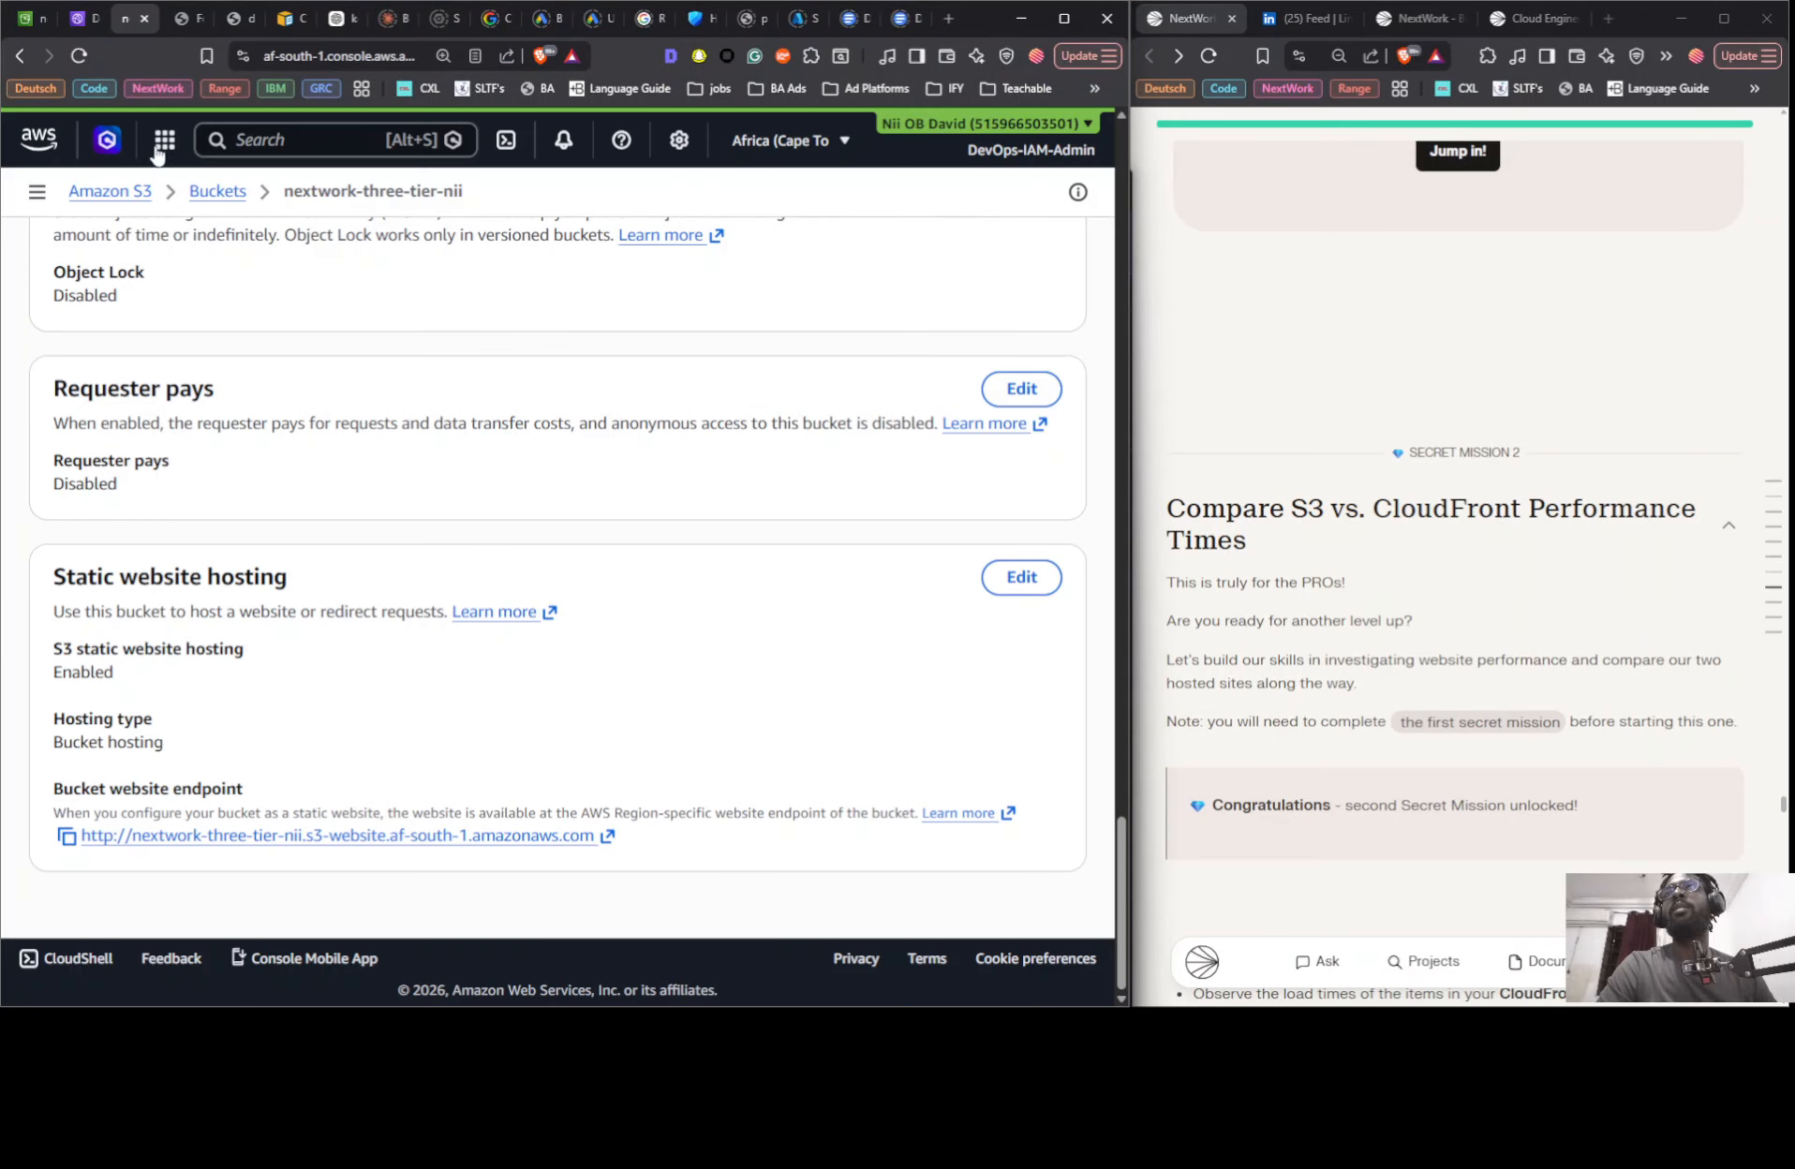
{"action": "left_click", "coordinate": [83, 24]}
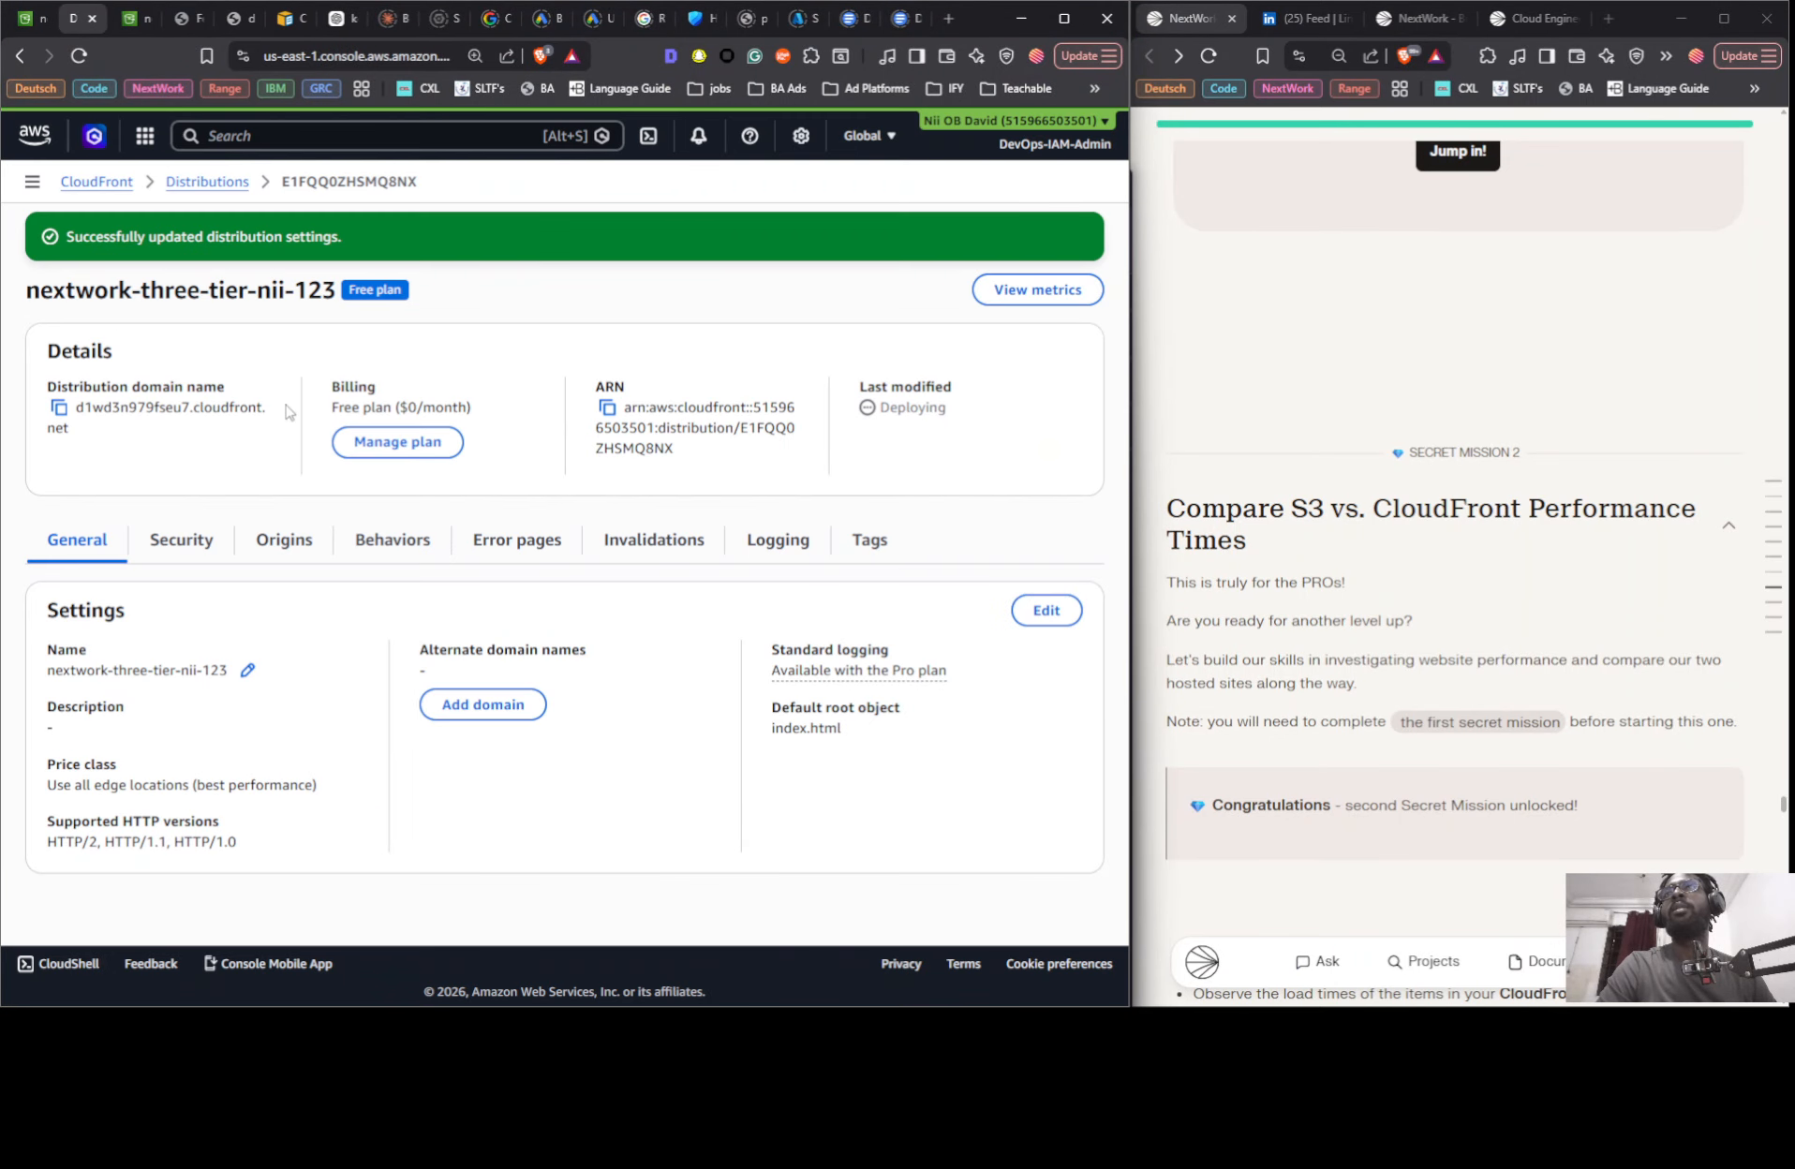
{"action": "left_click", "coordinate": [59, 410]}
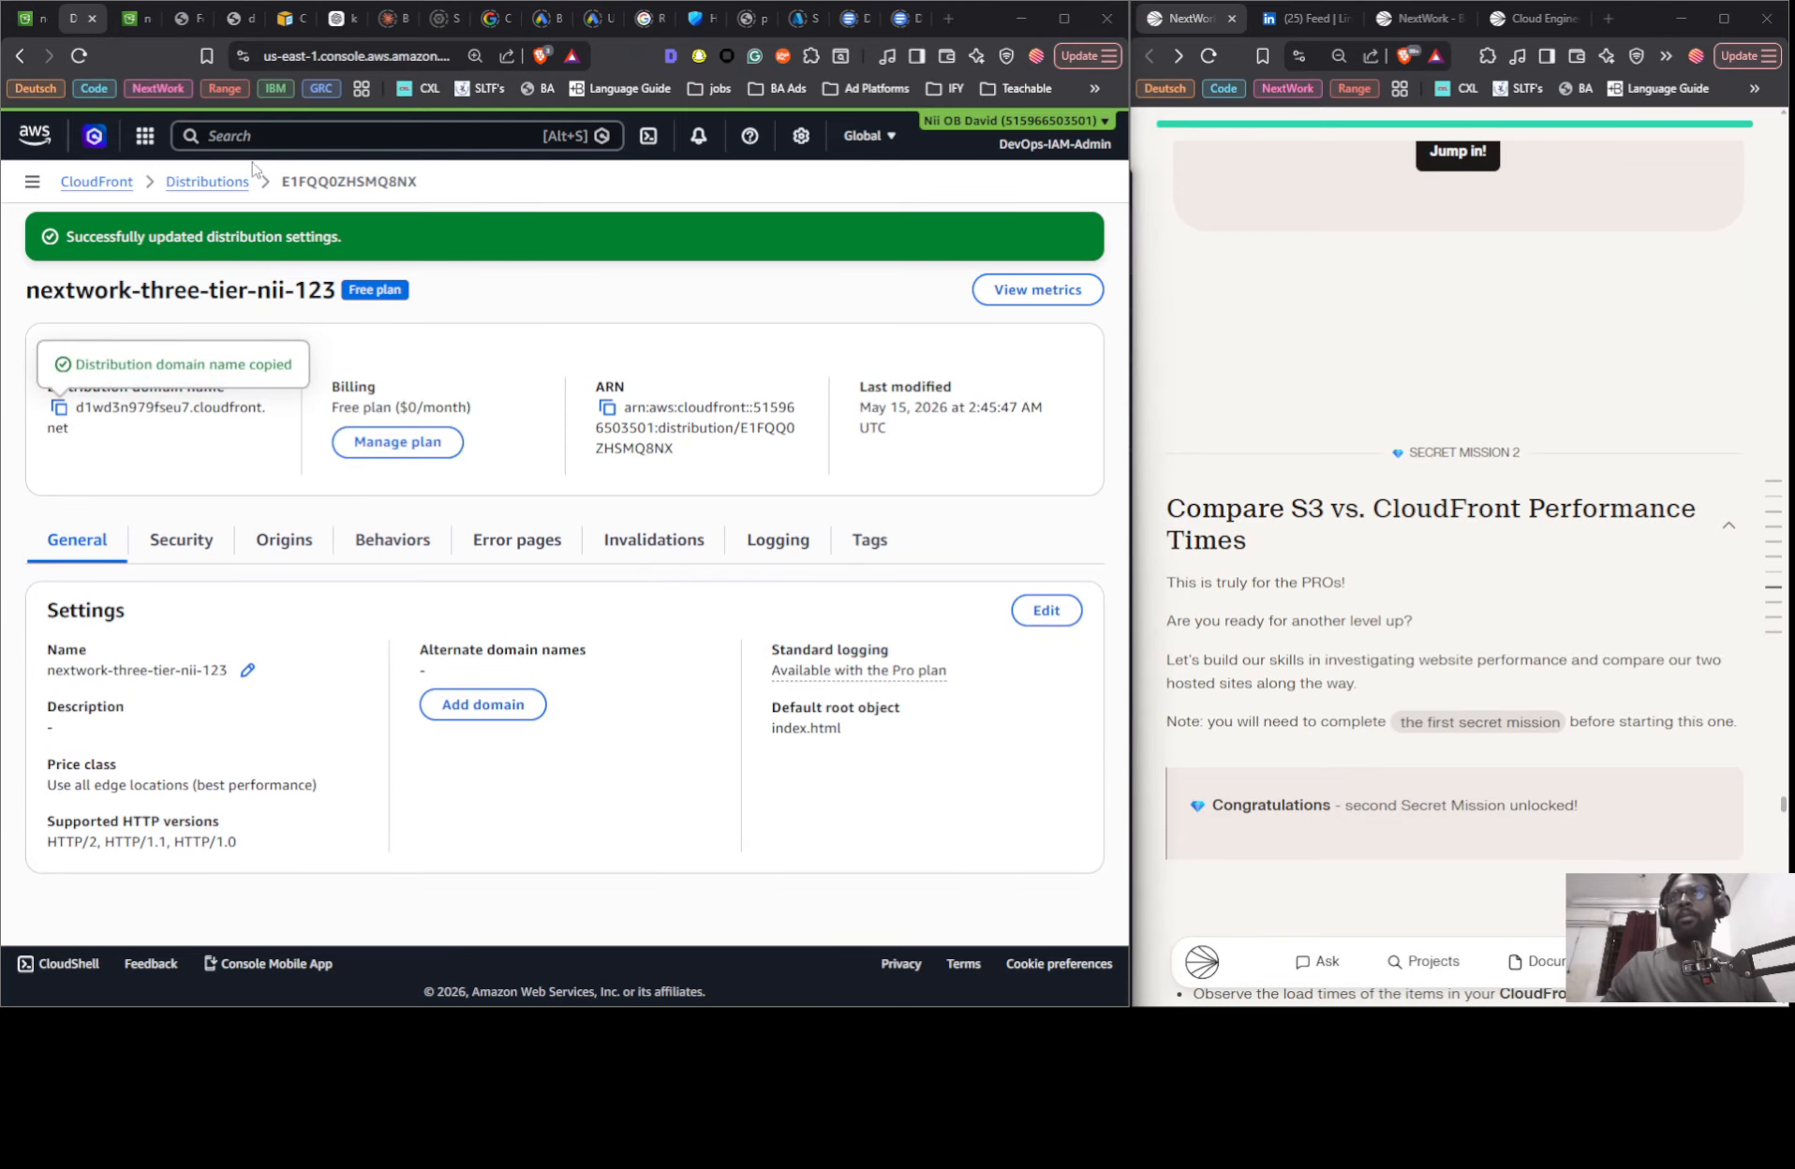
- Load d1wd3n979fseu7.cloudfront.net in the private window and retry the page
{"action": "key", "text": "alt+Tab"}
{"action": "key", "text": "ctrl+v"}
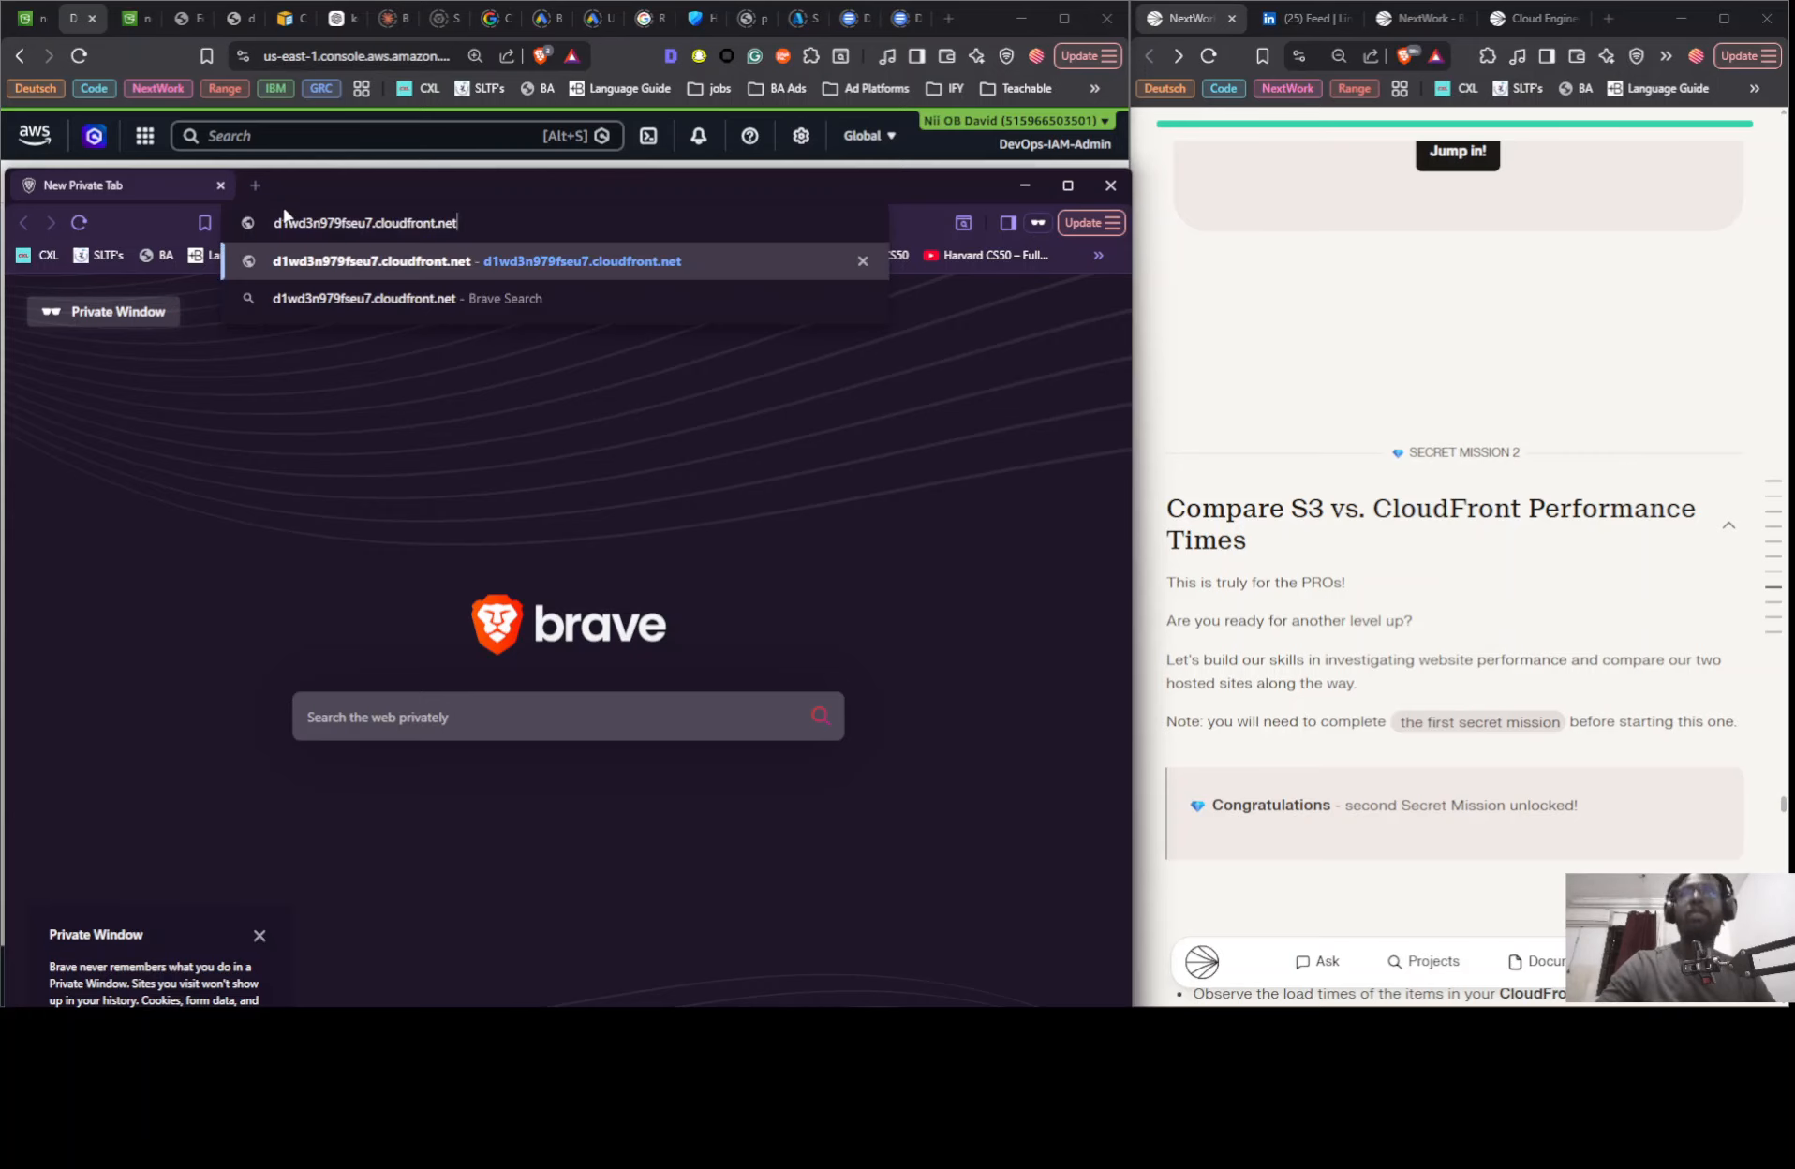
{"action": "key", "text": "Return"}
{"action": "left_click", "coordinate": [318, 687]}
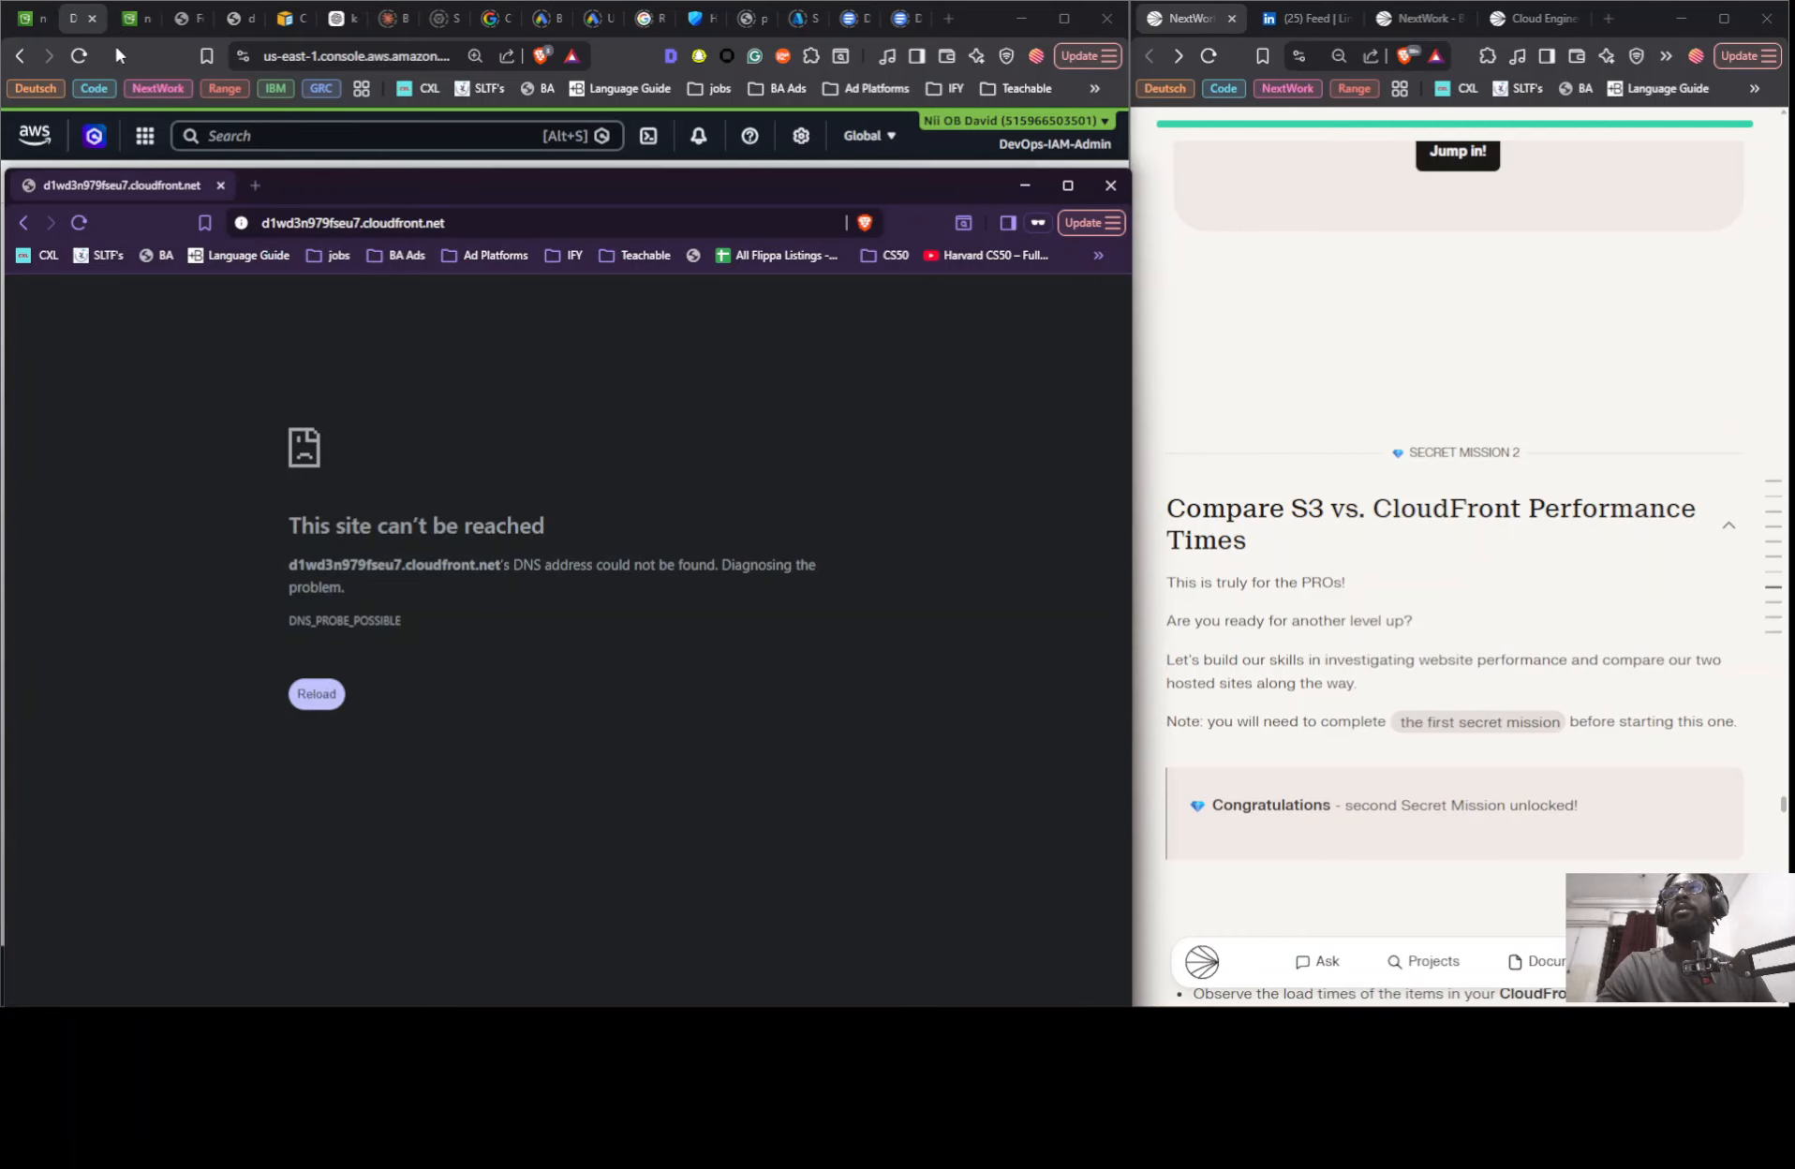
- Check the private window's address against the distribution domain name in the CloudFront console
{"action": "key", "text": "alt+Tab"}
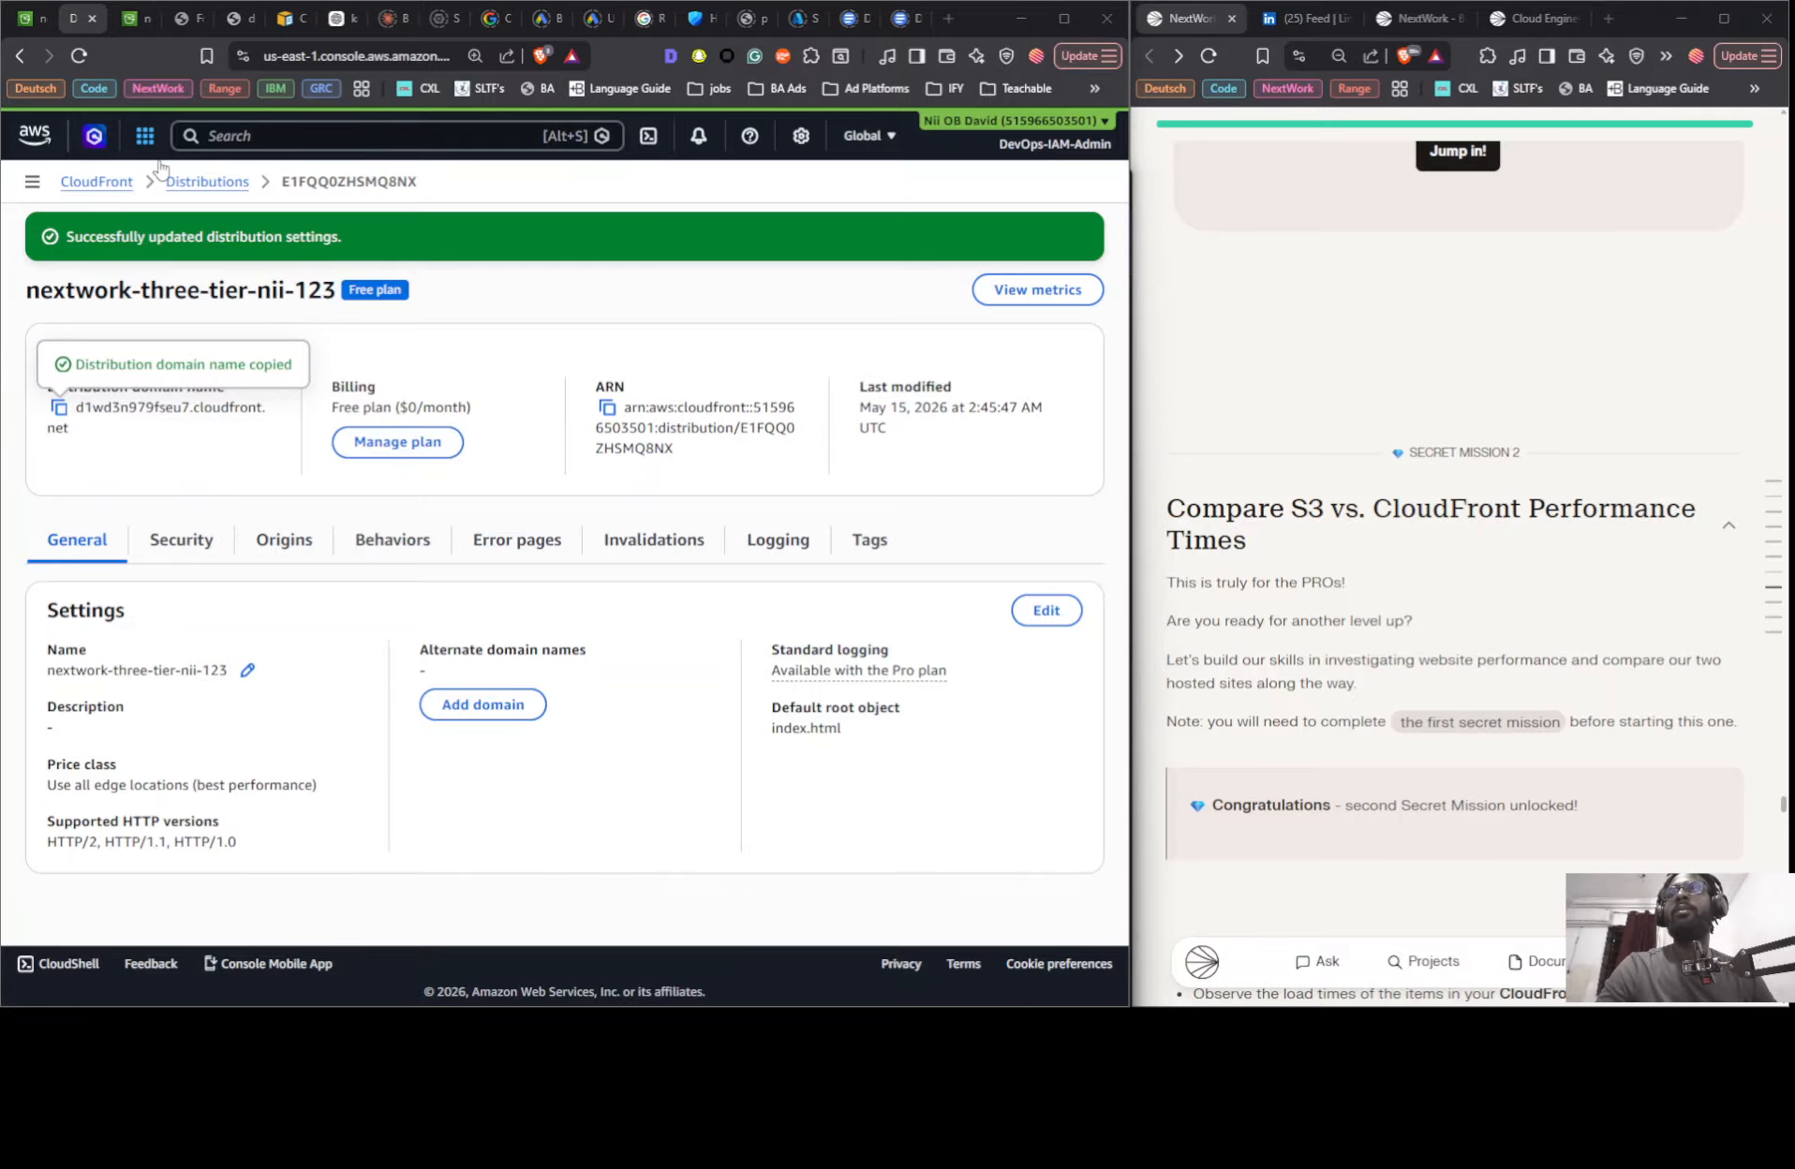
{"action": "key", "text": "alt+Tab"}
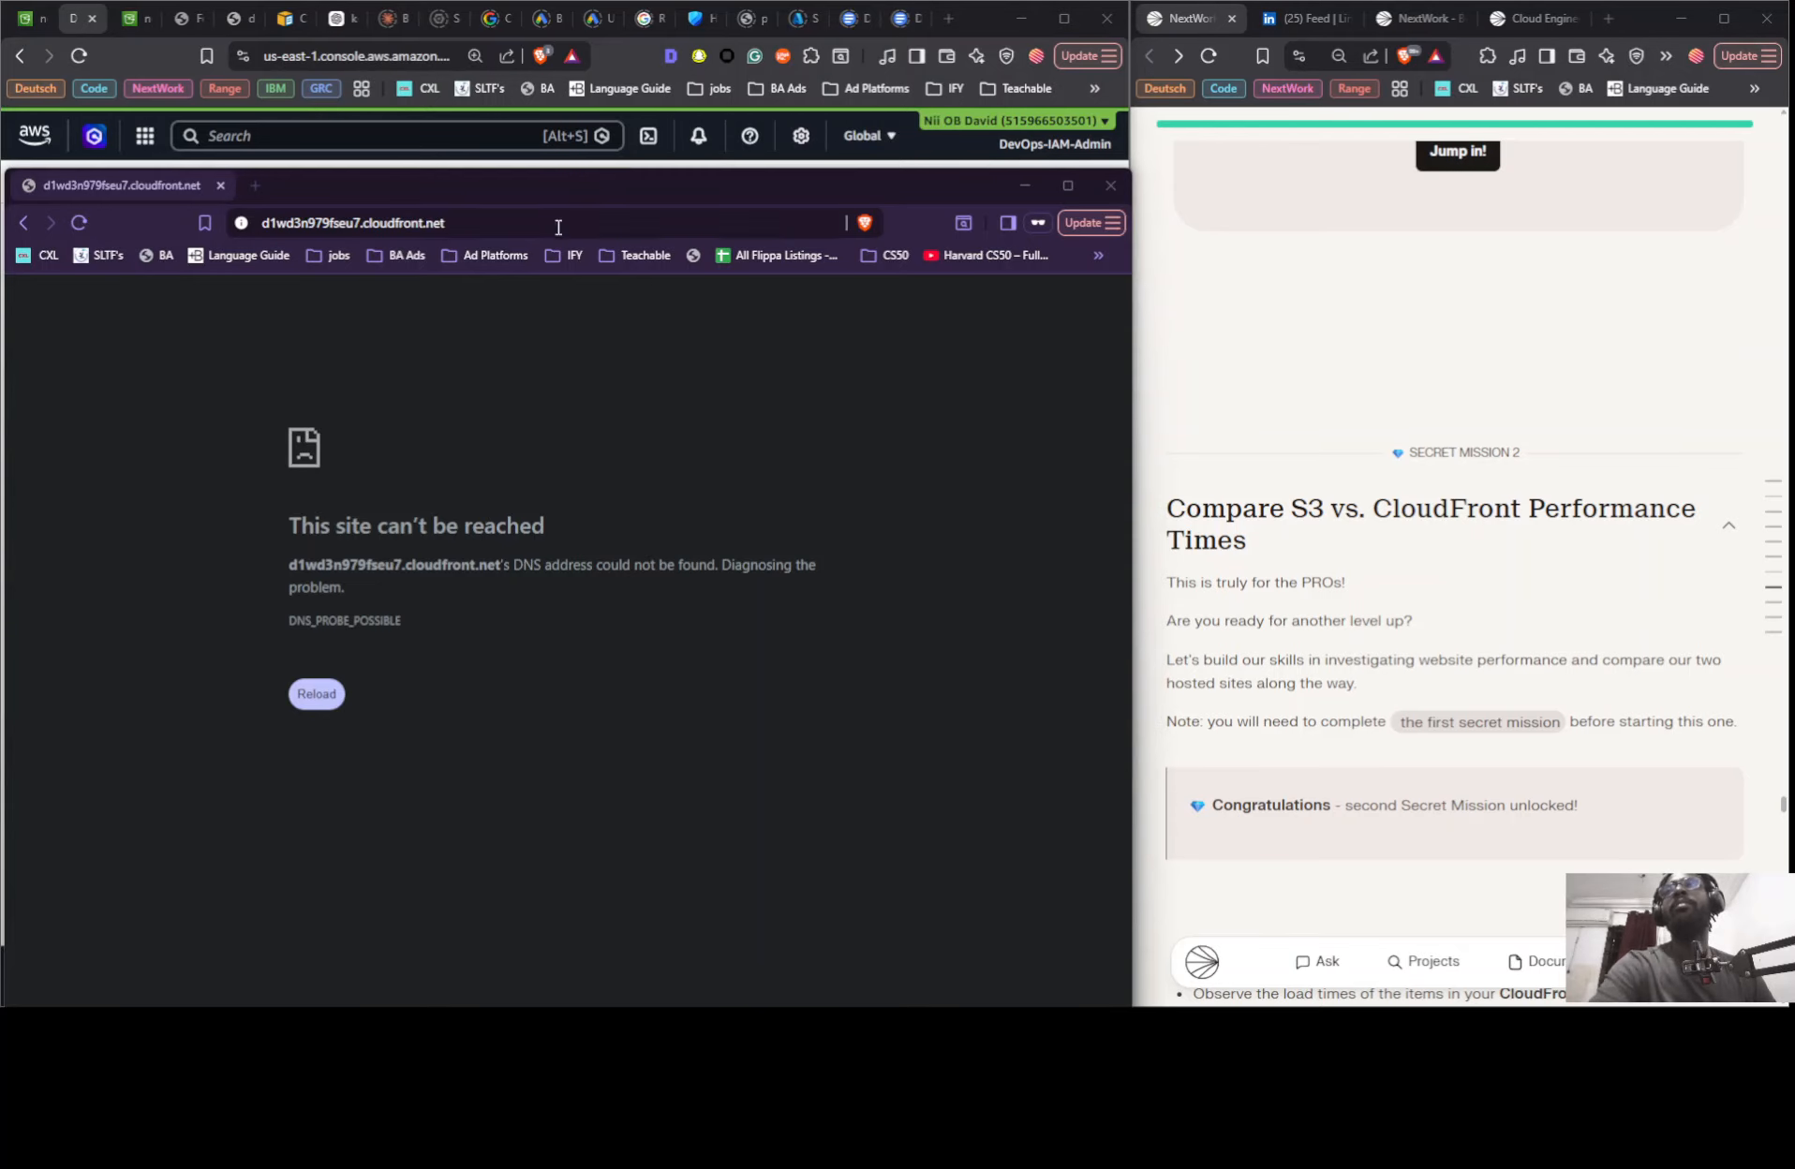
{"action": "key", "text": "alt+Tab"}
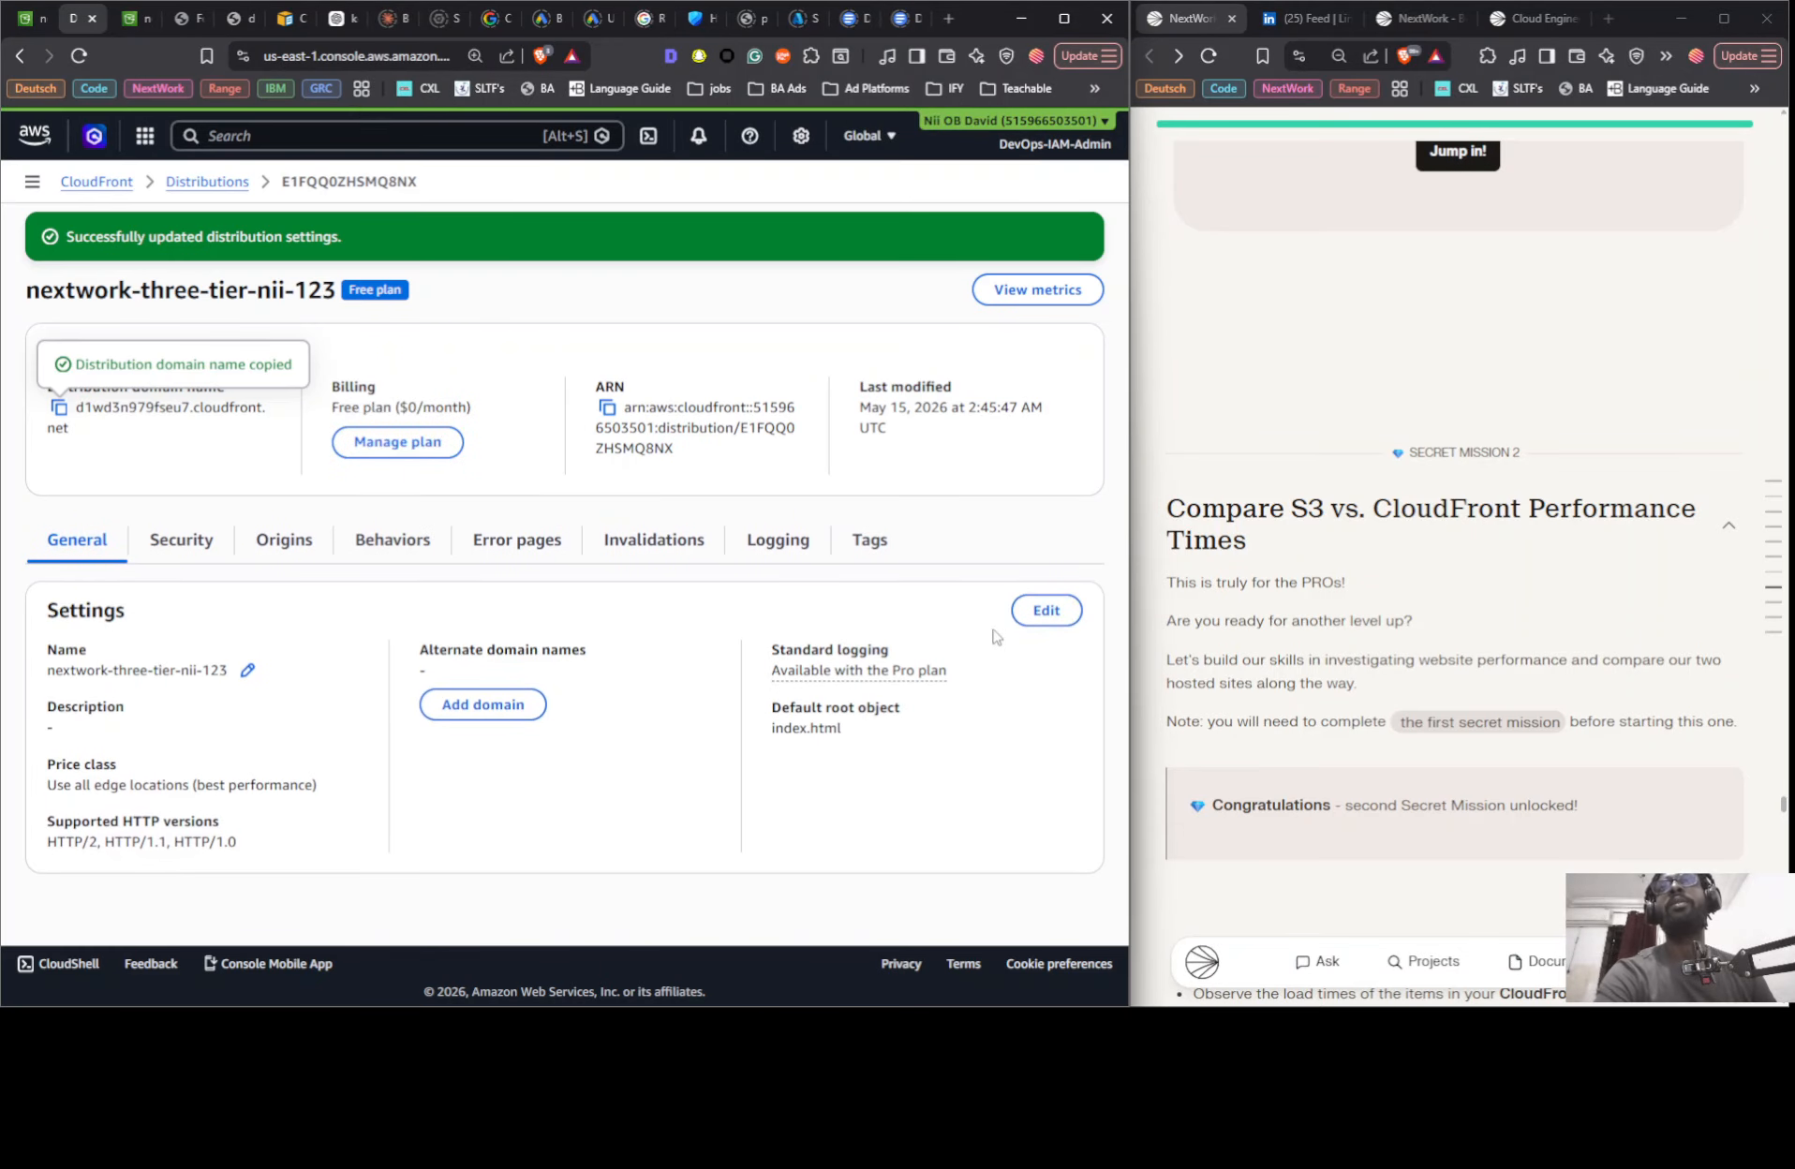
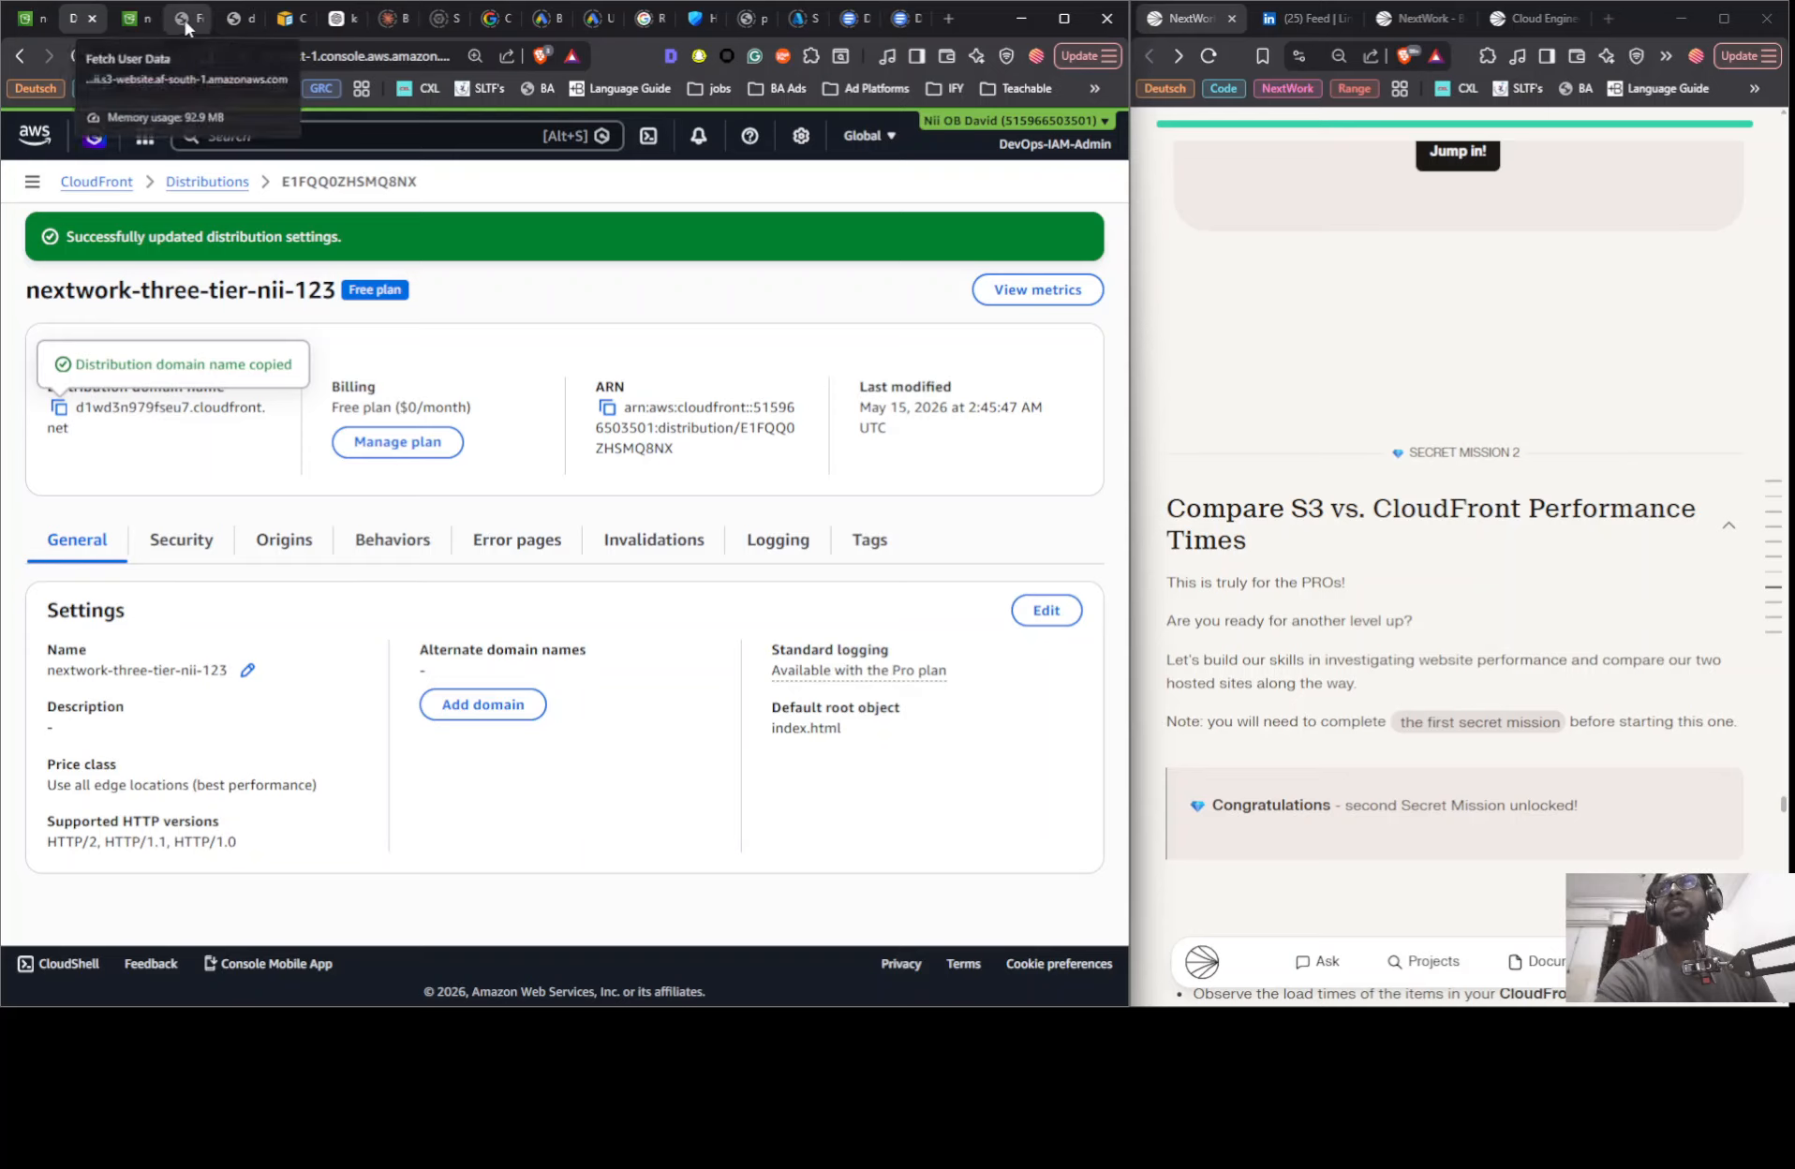
- Disable static website hosting on the nextwork-three-tier-nii S3 bucket and save the change
{"action": "left_click", "coordinate": [230, 20]}
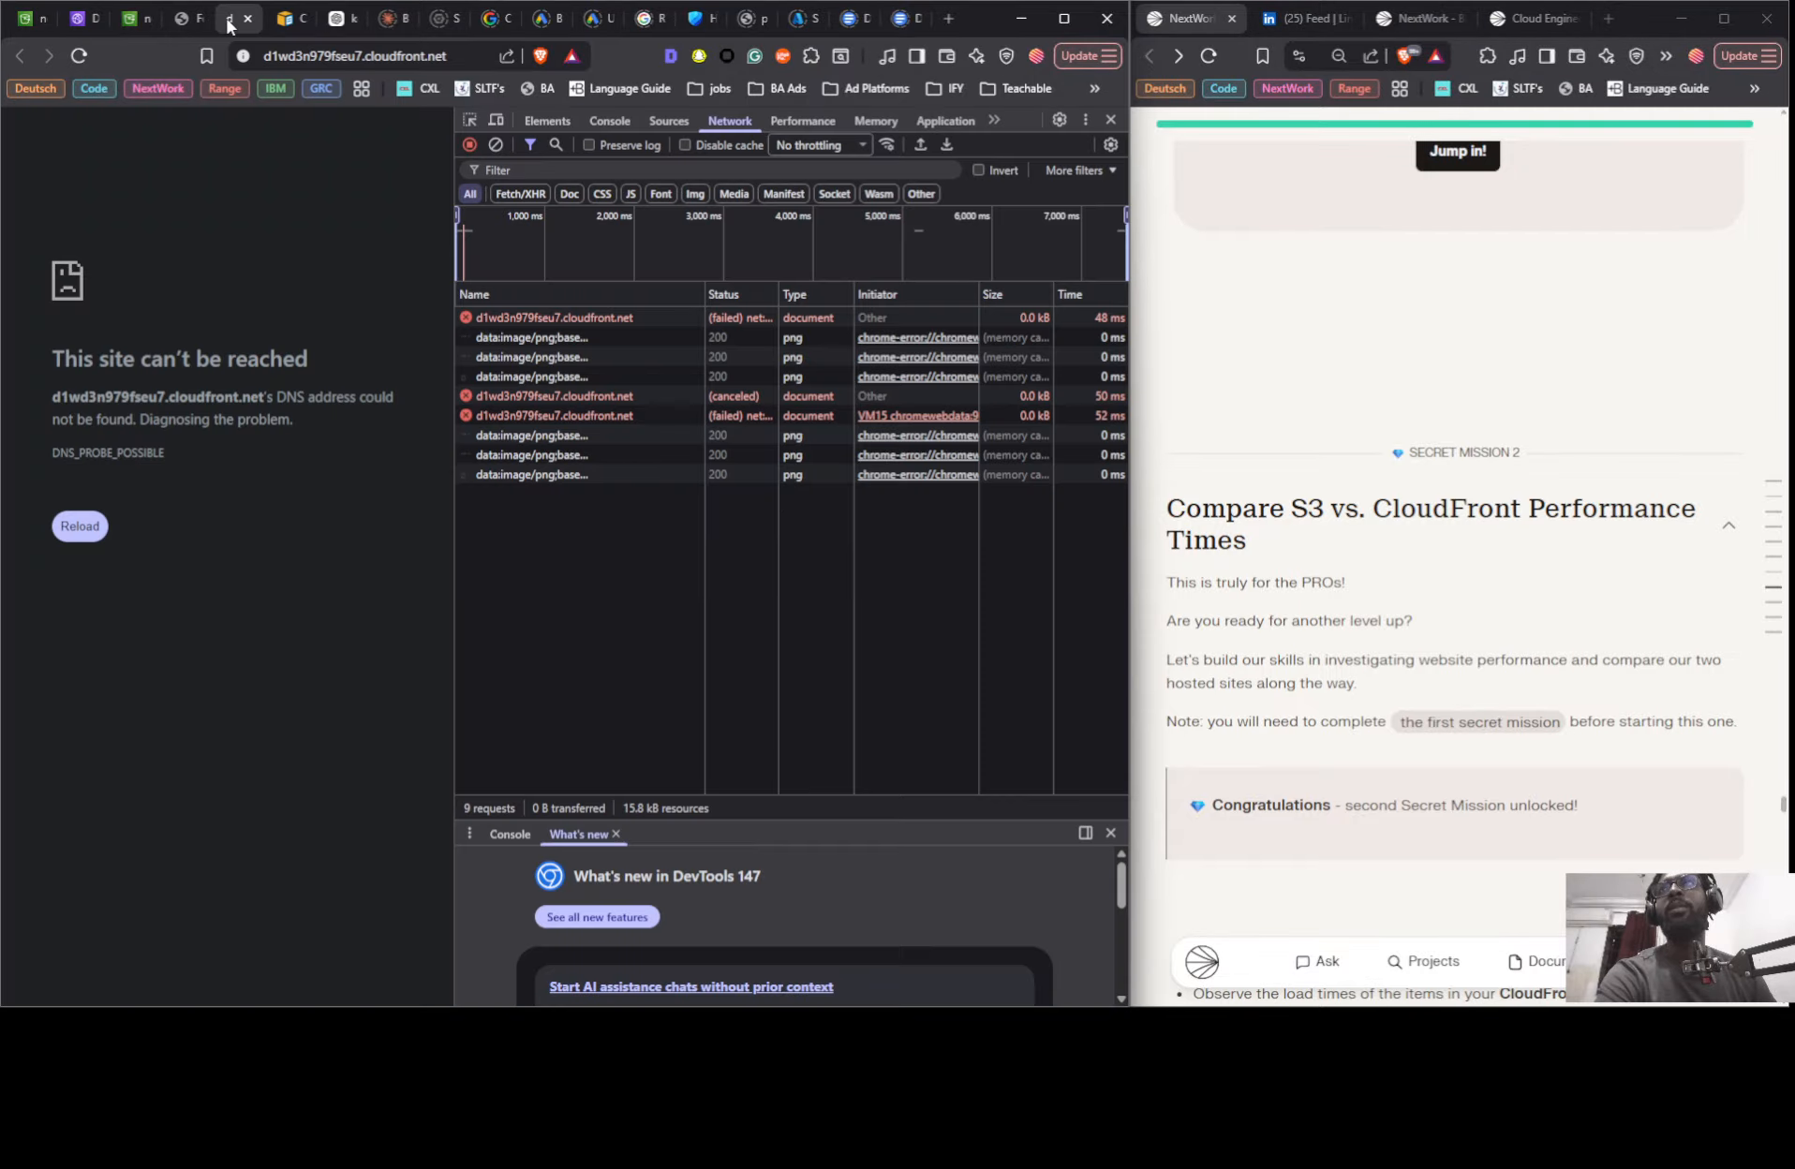
{"action": "left_click", "coordinate": [184, 18]}
{"action": "left_click", "coordinate": [131, 18]}
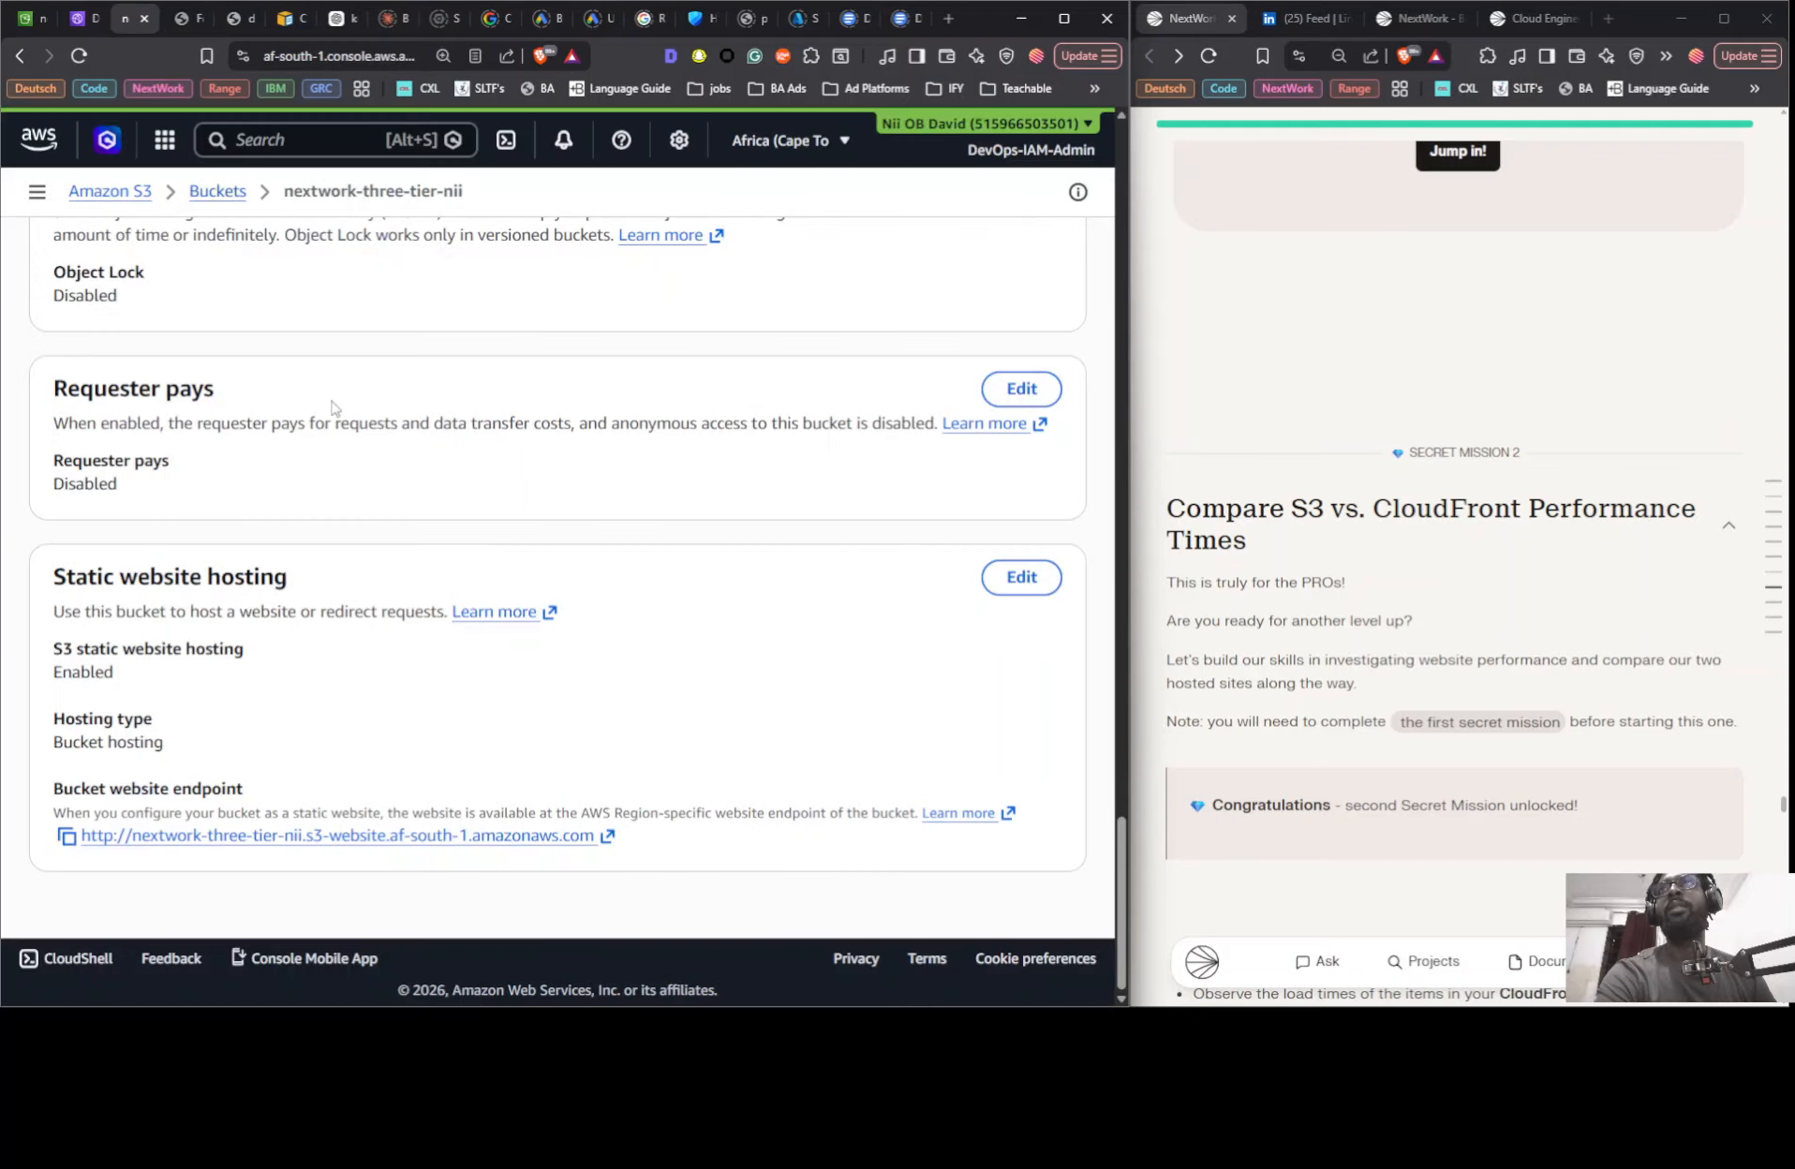
{"action": "left_click", "coordinate": [1021, 577]}
{"action": "left_click", "coordinate": [111, 426]}
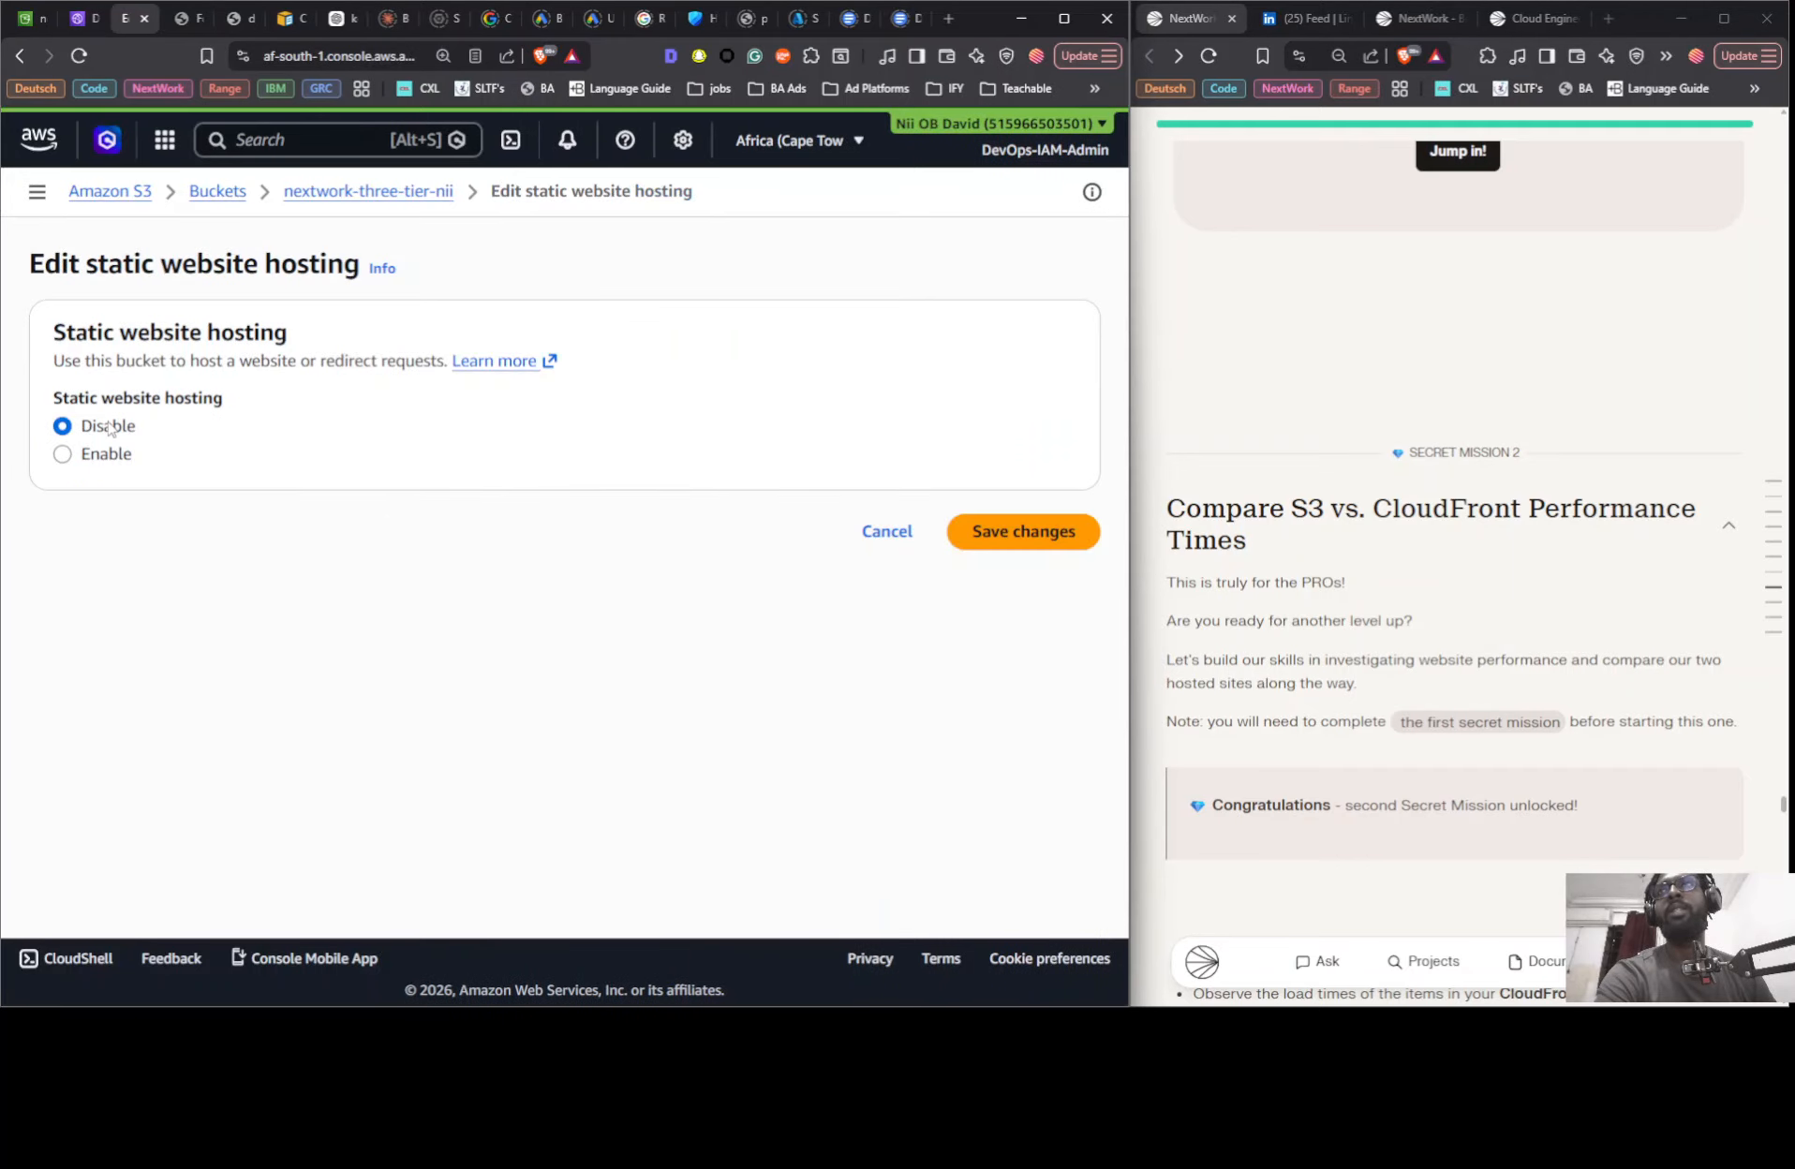
{"action": "left_click", "coordinate": [974, 536]}
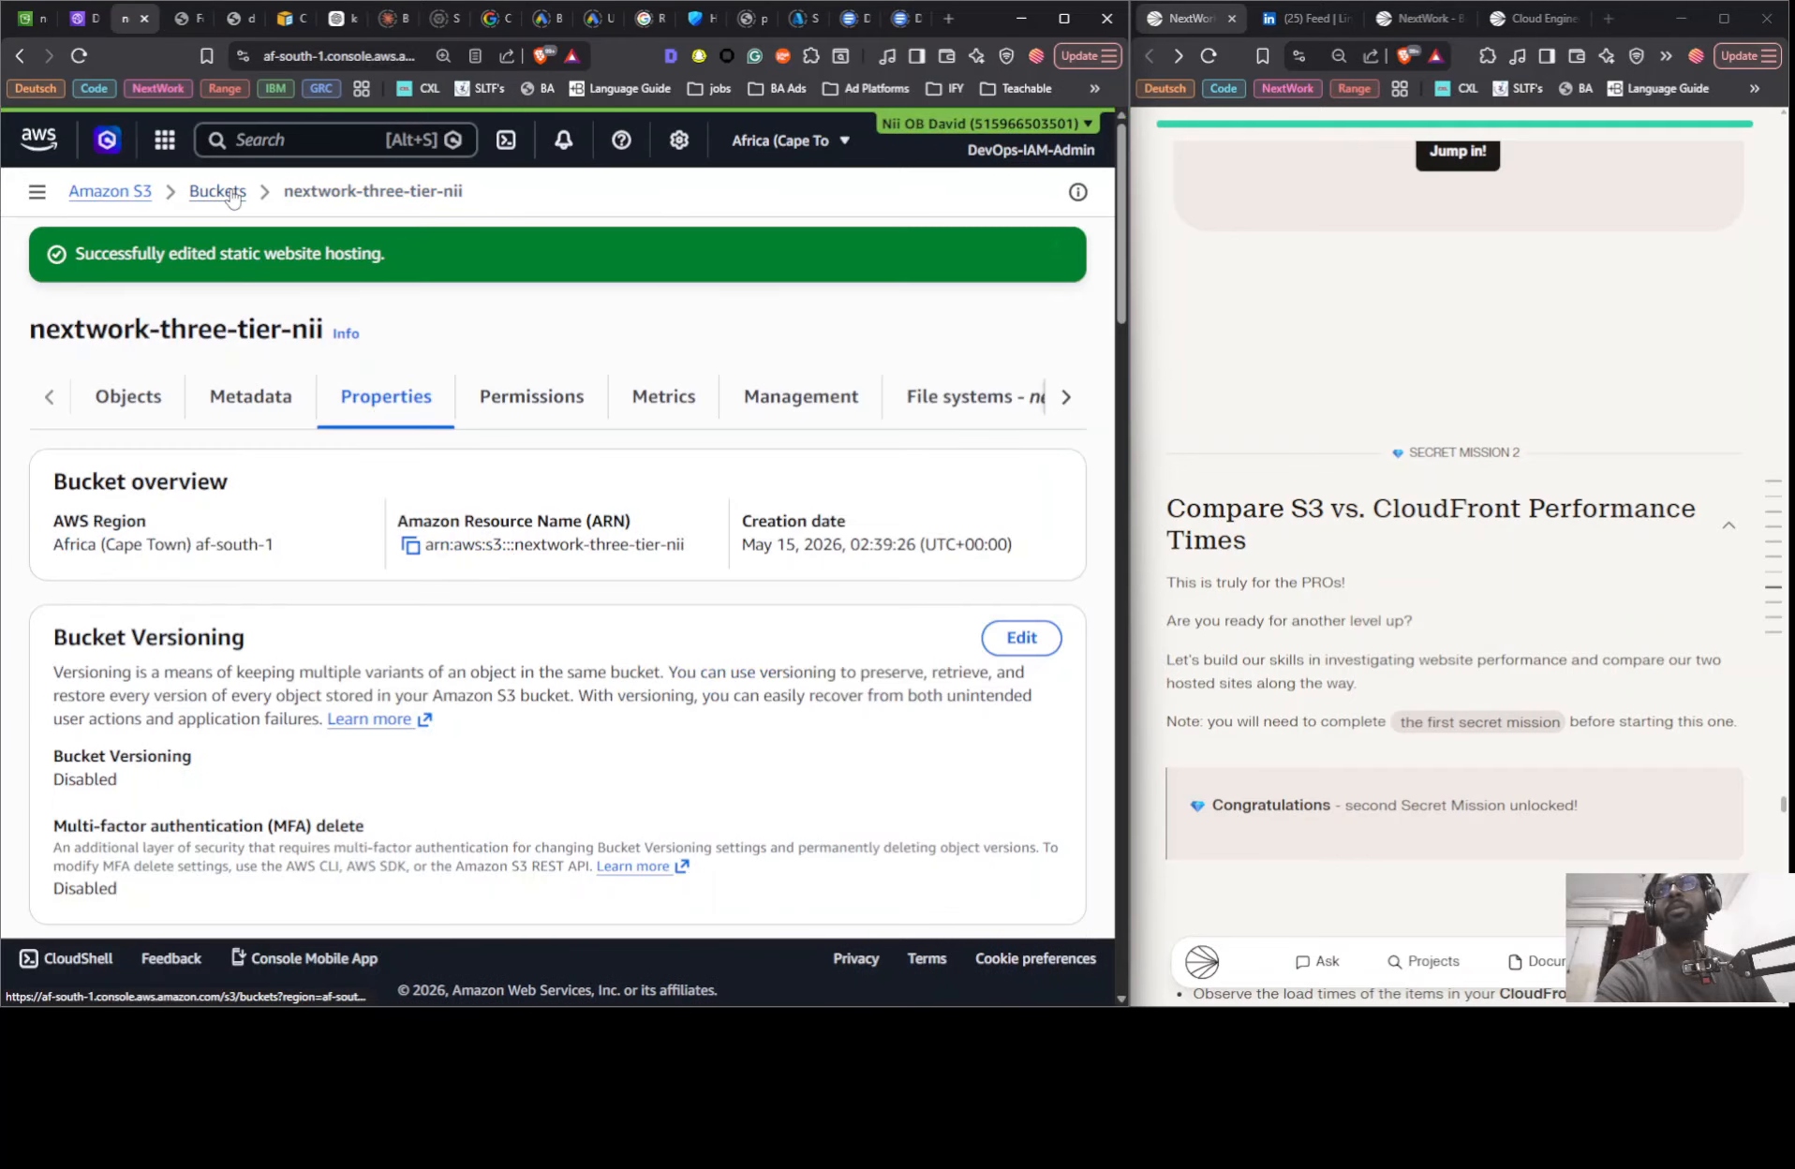
- Move the private window aside and re-enable static website hosting on the nextwork-three-tier-nii bucket with index.html as index document
{"action": "key", "text": "alt+Tab"}
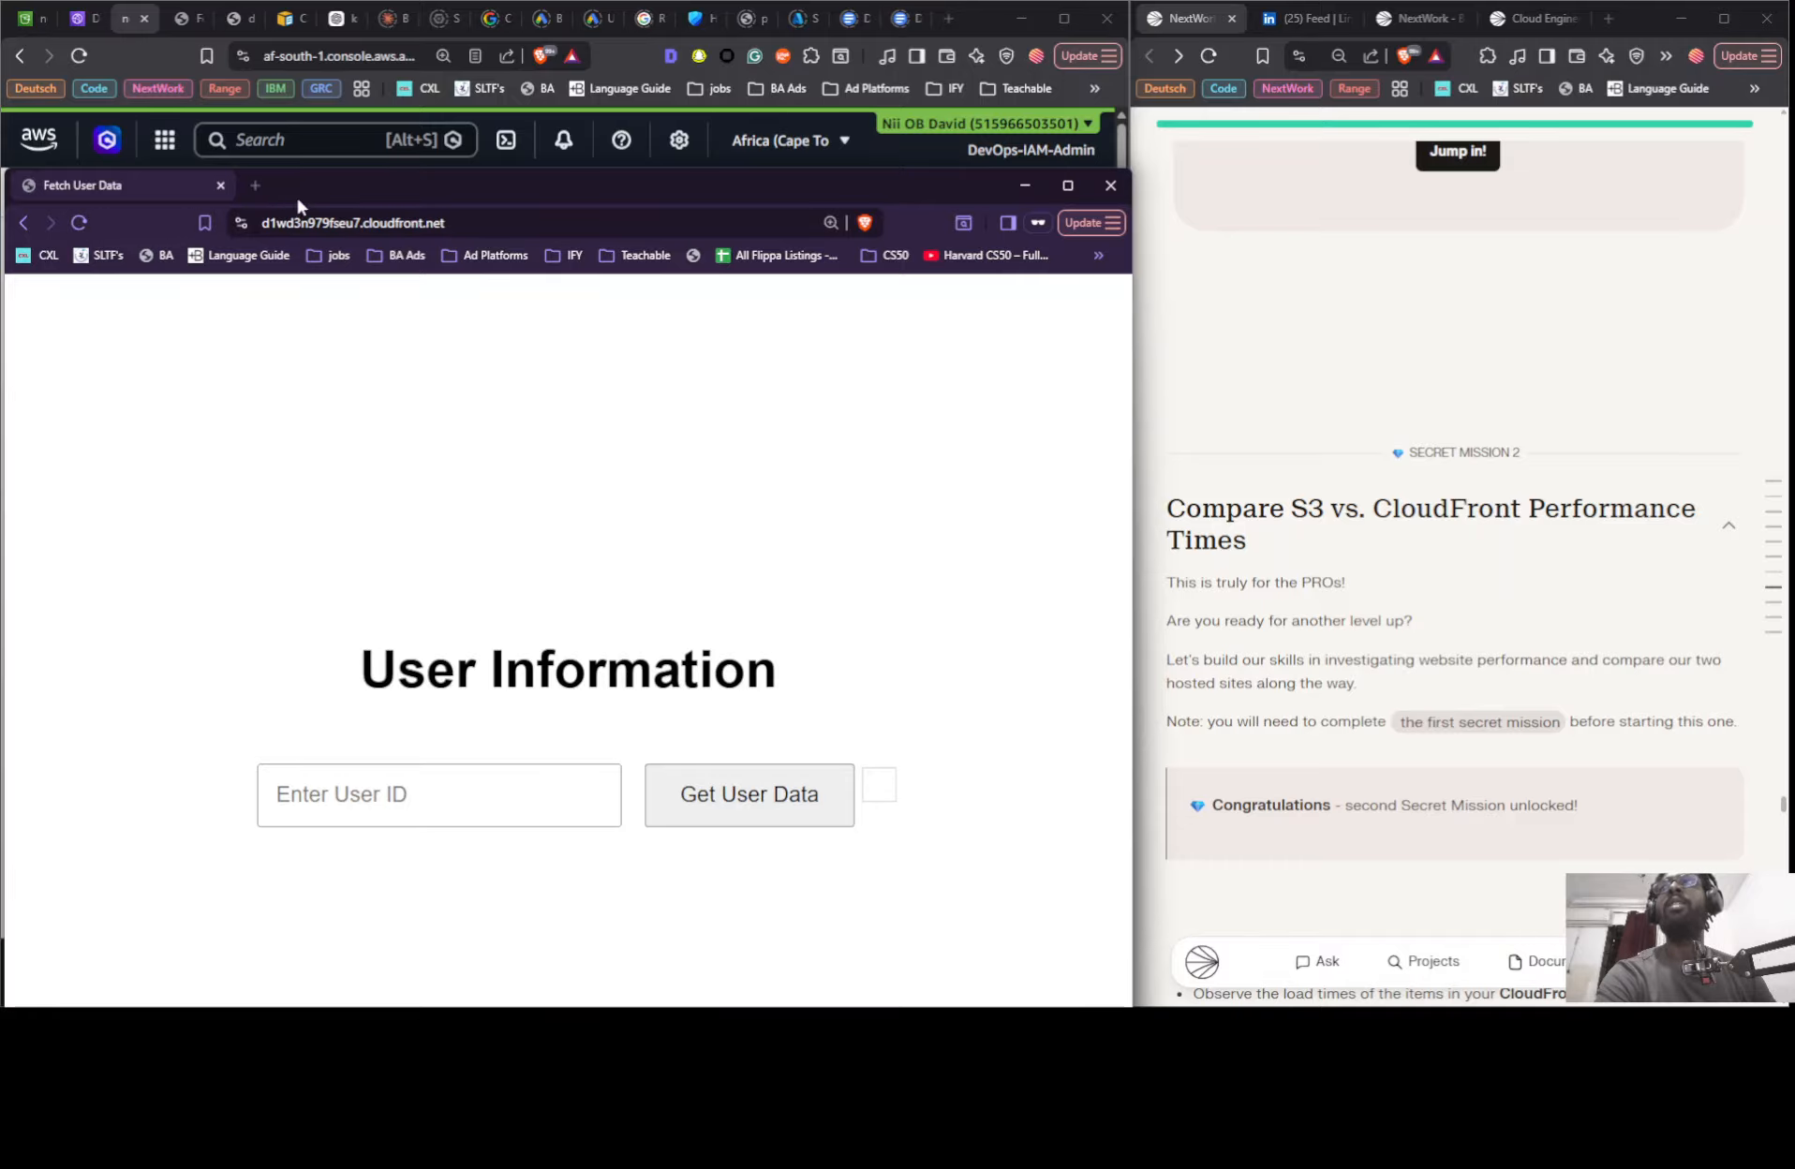
{"action": "left_click_drag", "start_coordinate": [297, 197], "coordinate": [1021, 204]}
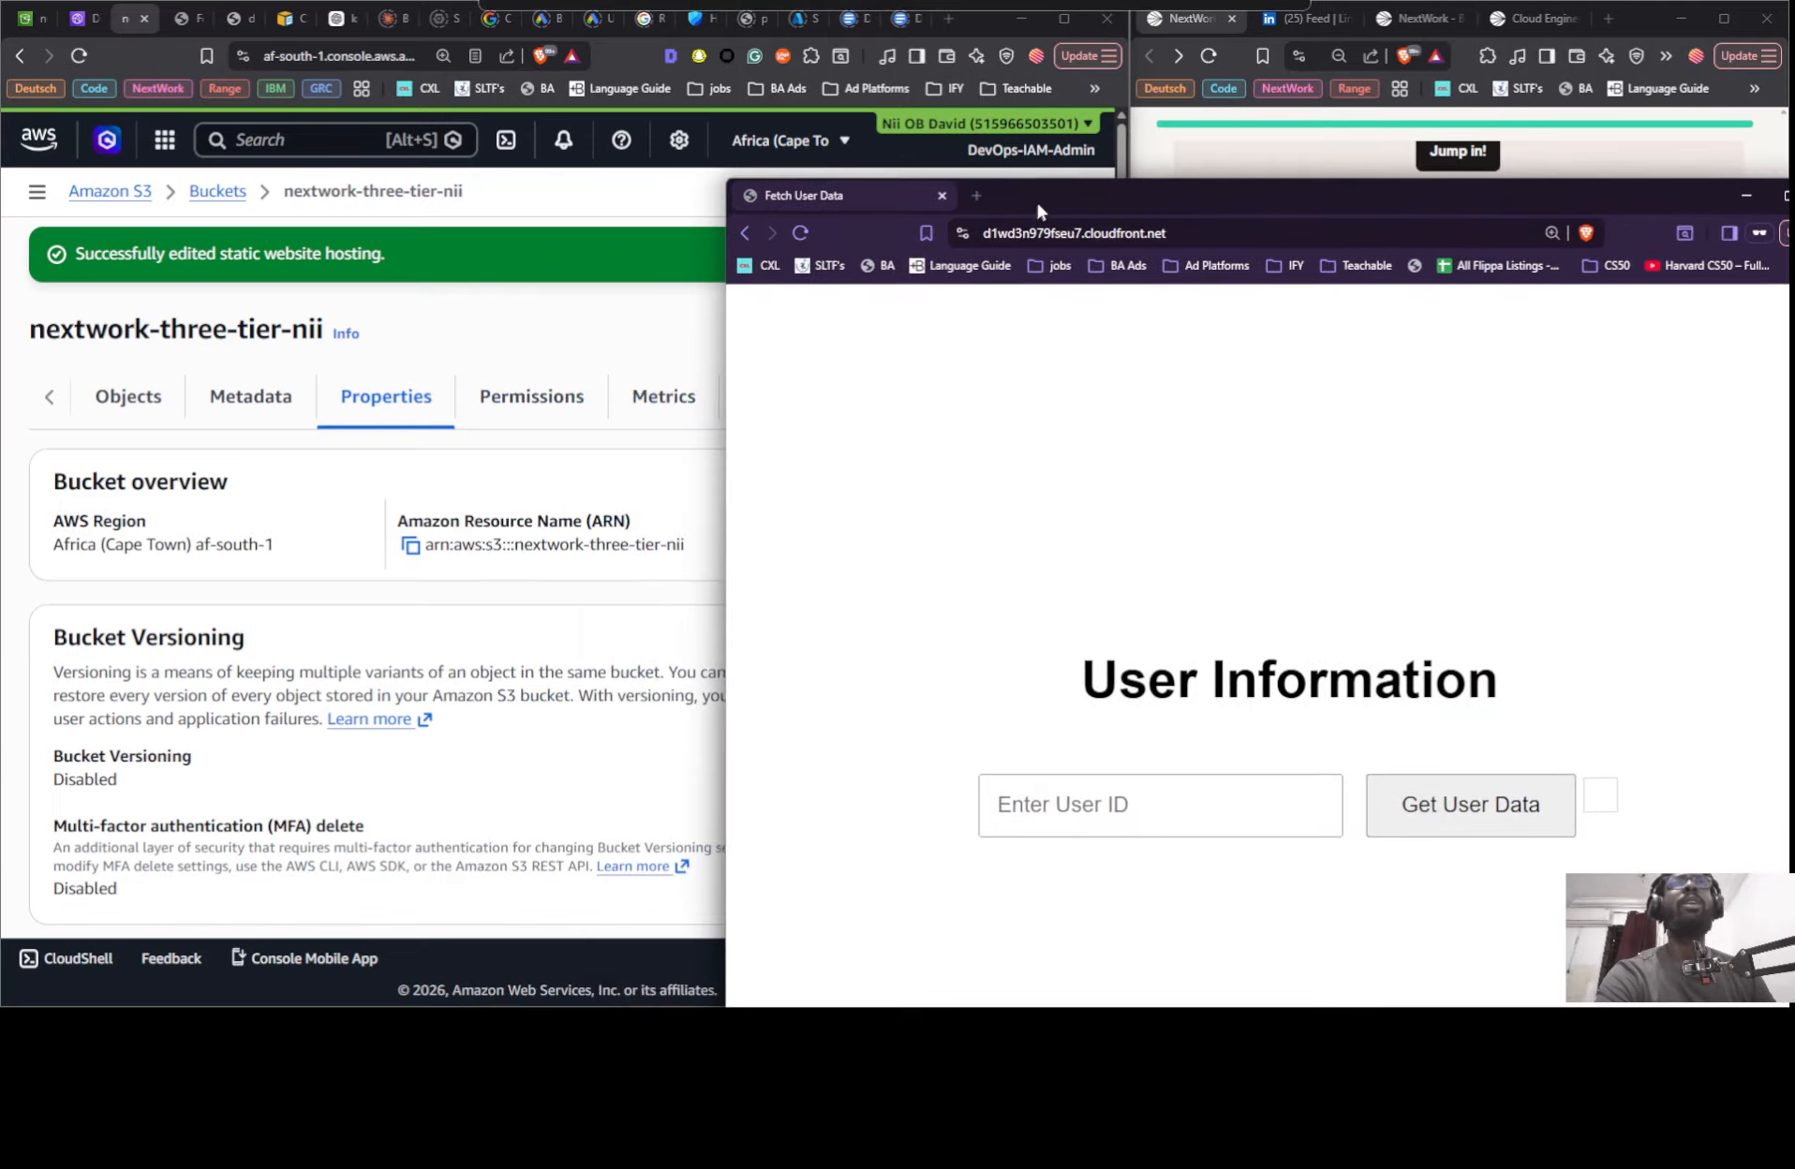
{"action": "left_click", "coordinate": [469, 328]}
{"action": "scroll", "coordinate": [543, 595], "scroll_direction": "down", "scroll_amount": 15}
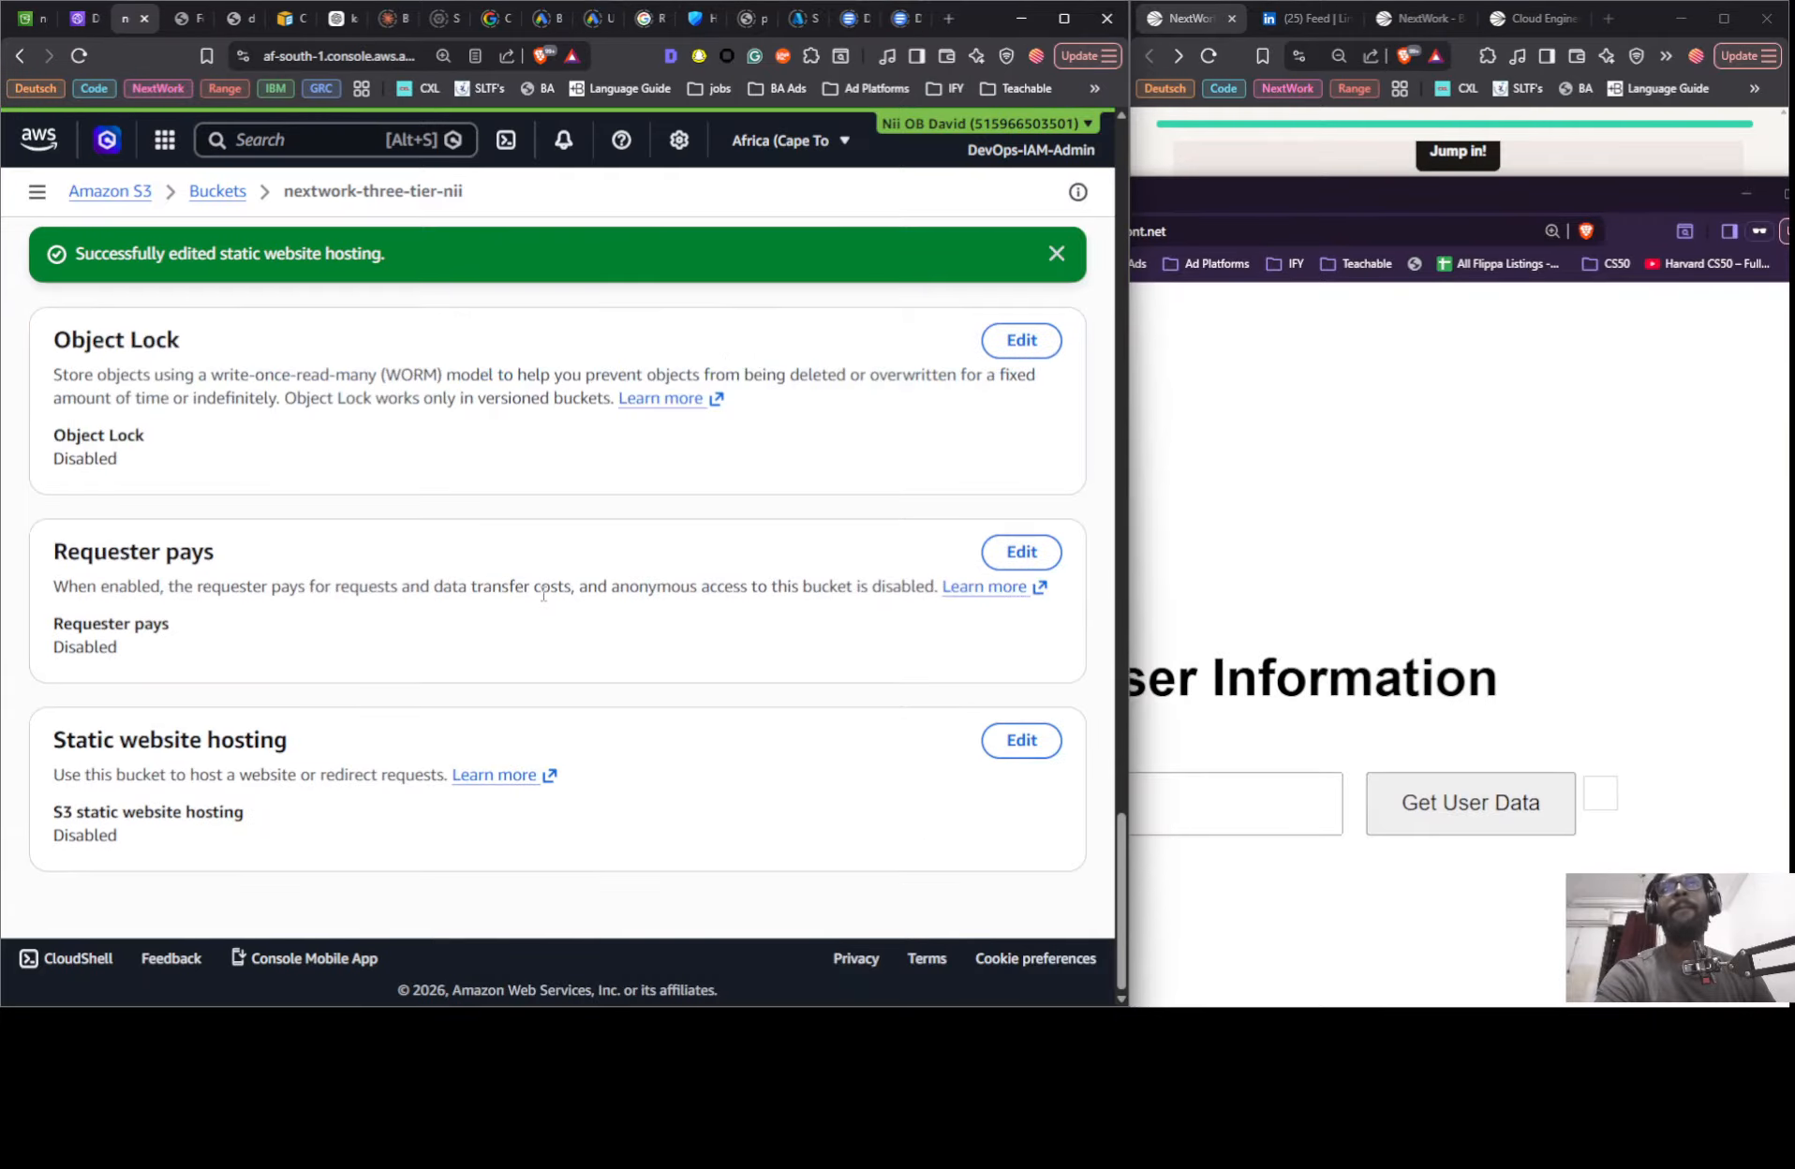
{"action": "left_click", "coordinate": [1014, 745]}
{"action": "left_click", "coordinate": [63, 455]}
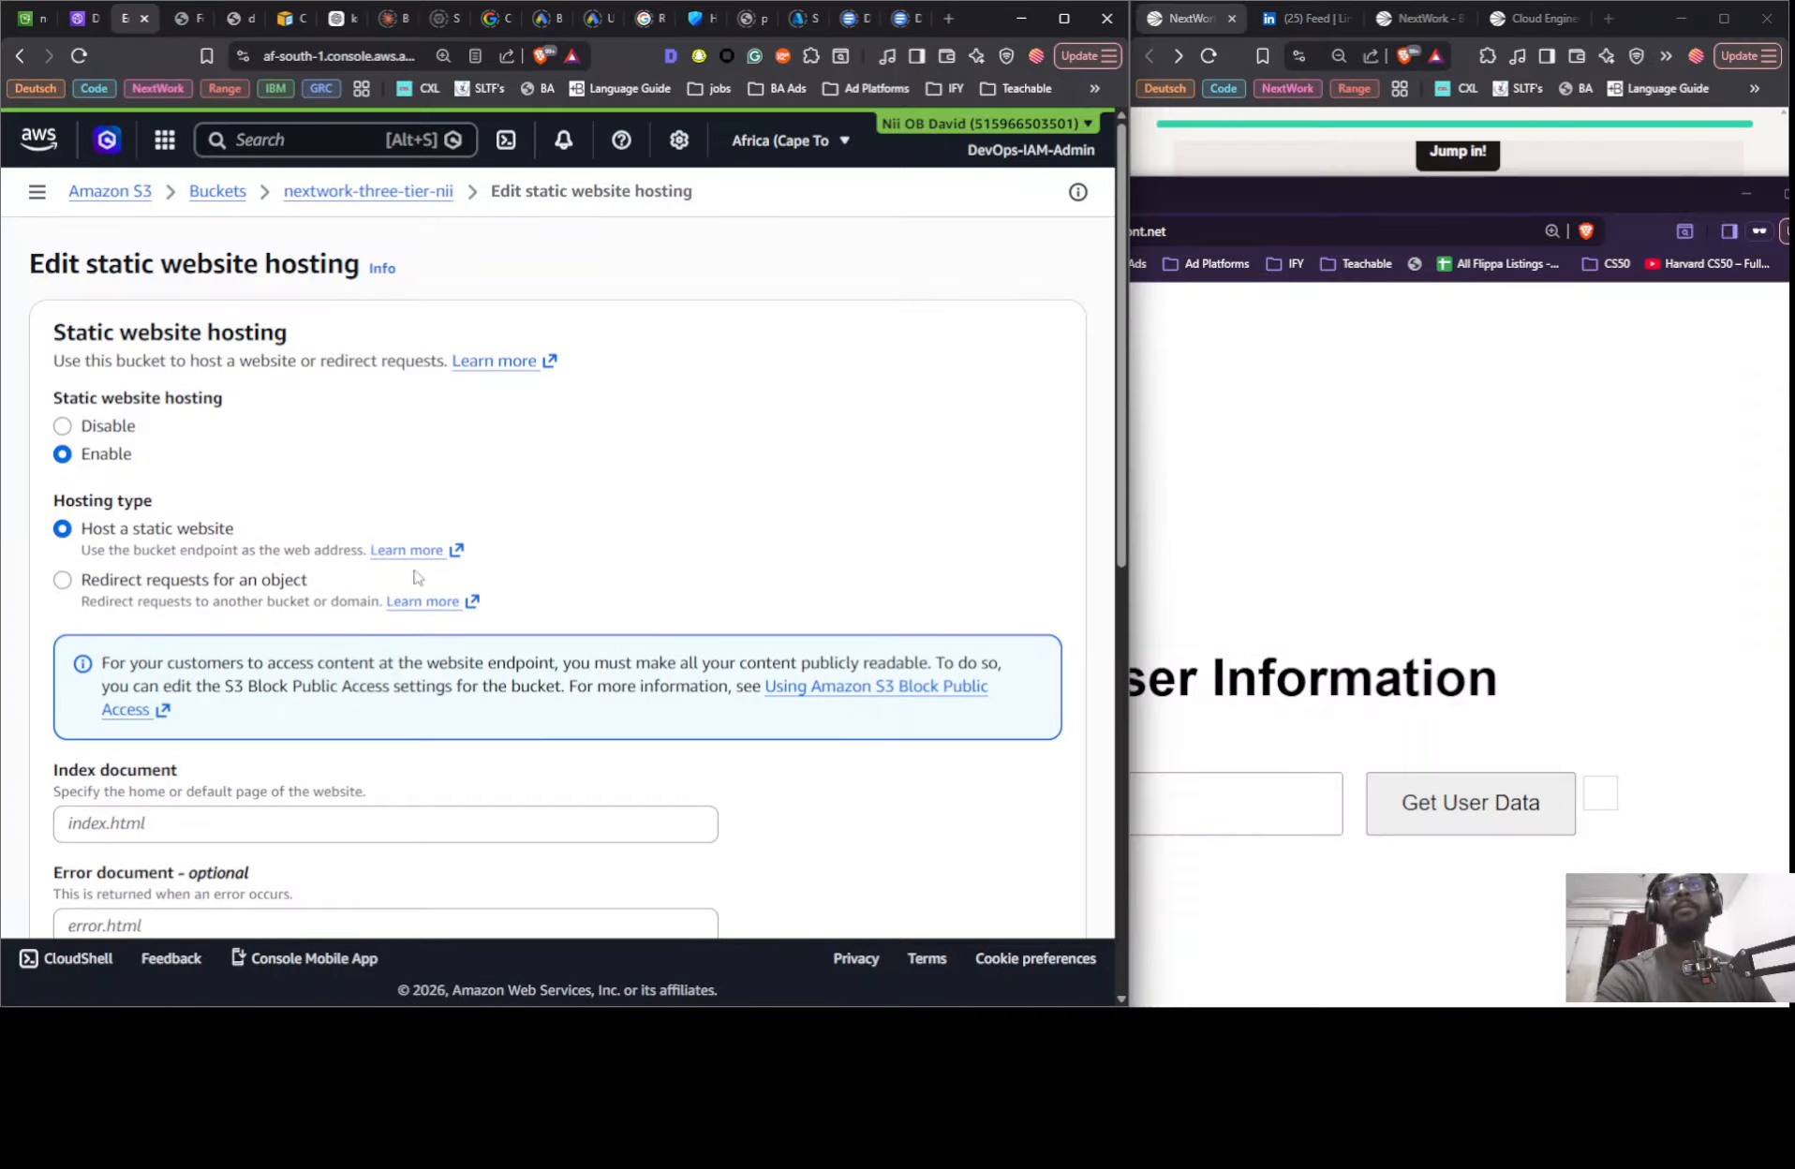
{"action": "left_click", "coordinate": [174, 825]}
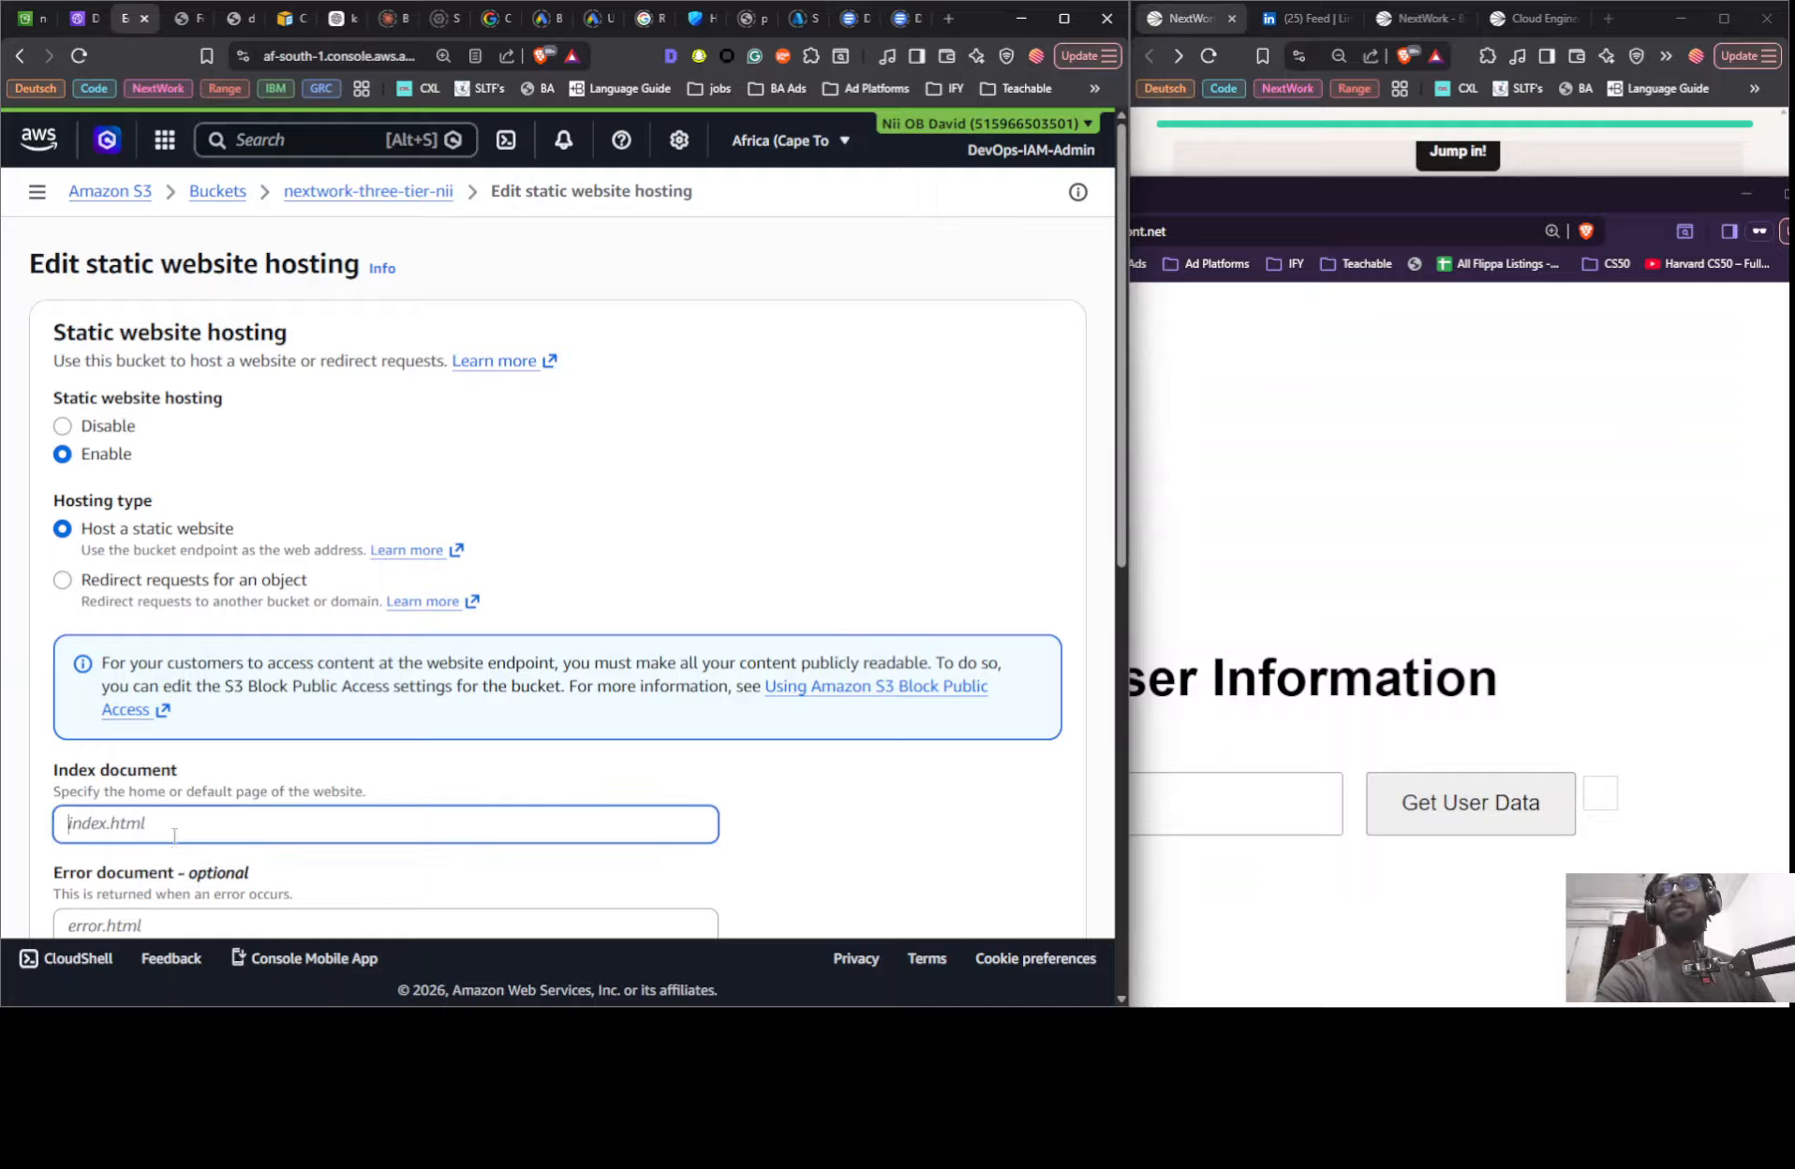
{"action": "type", "text": "index."}
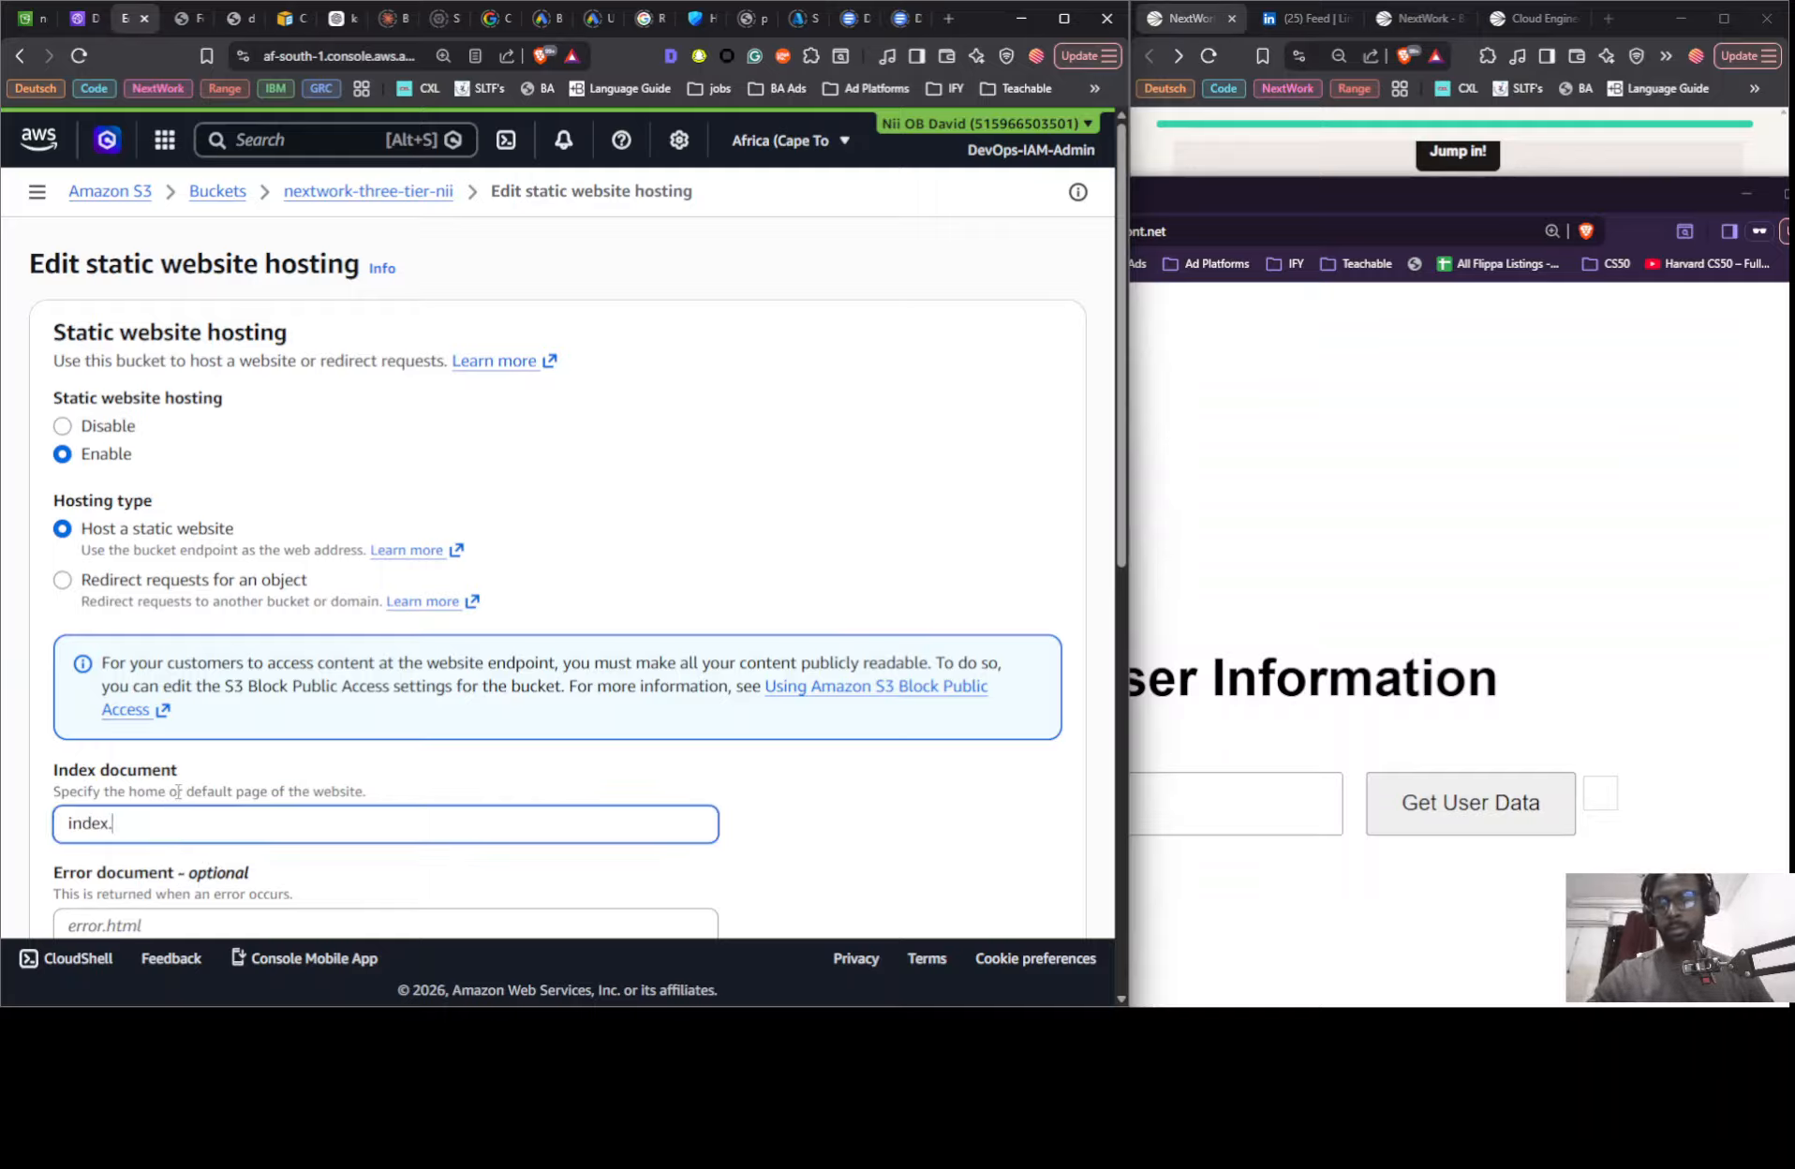
{"action": "type", "text": "html"}
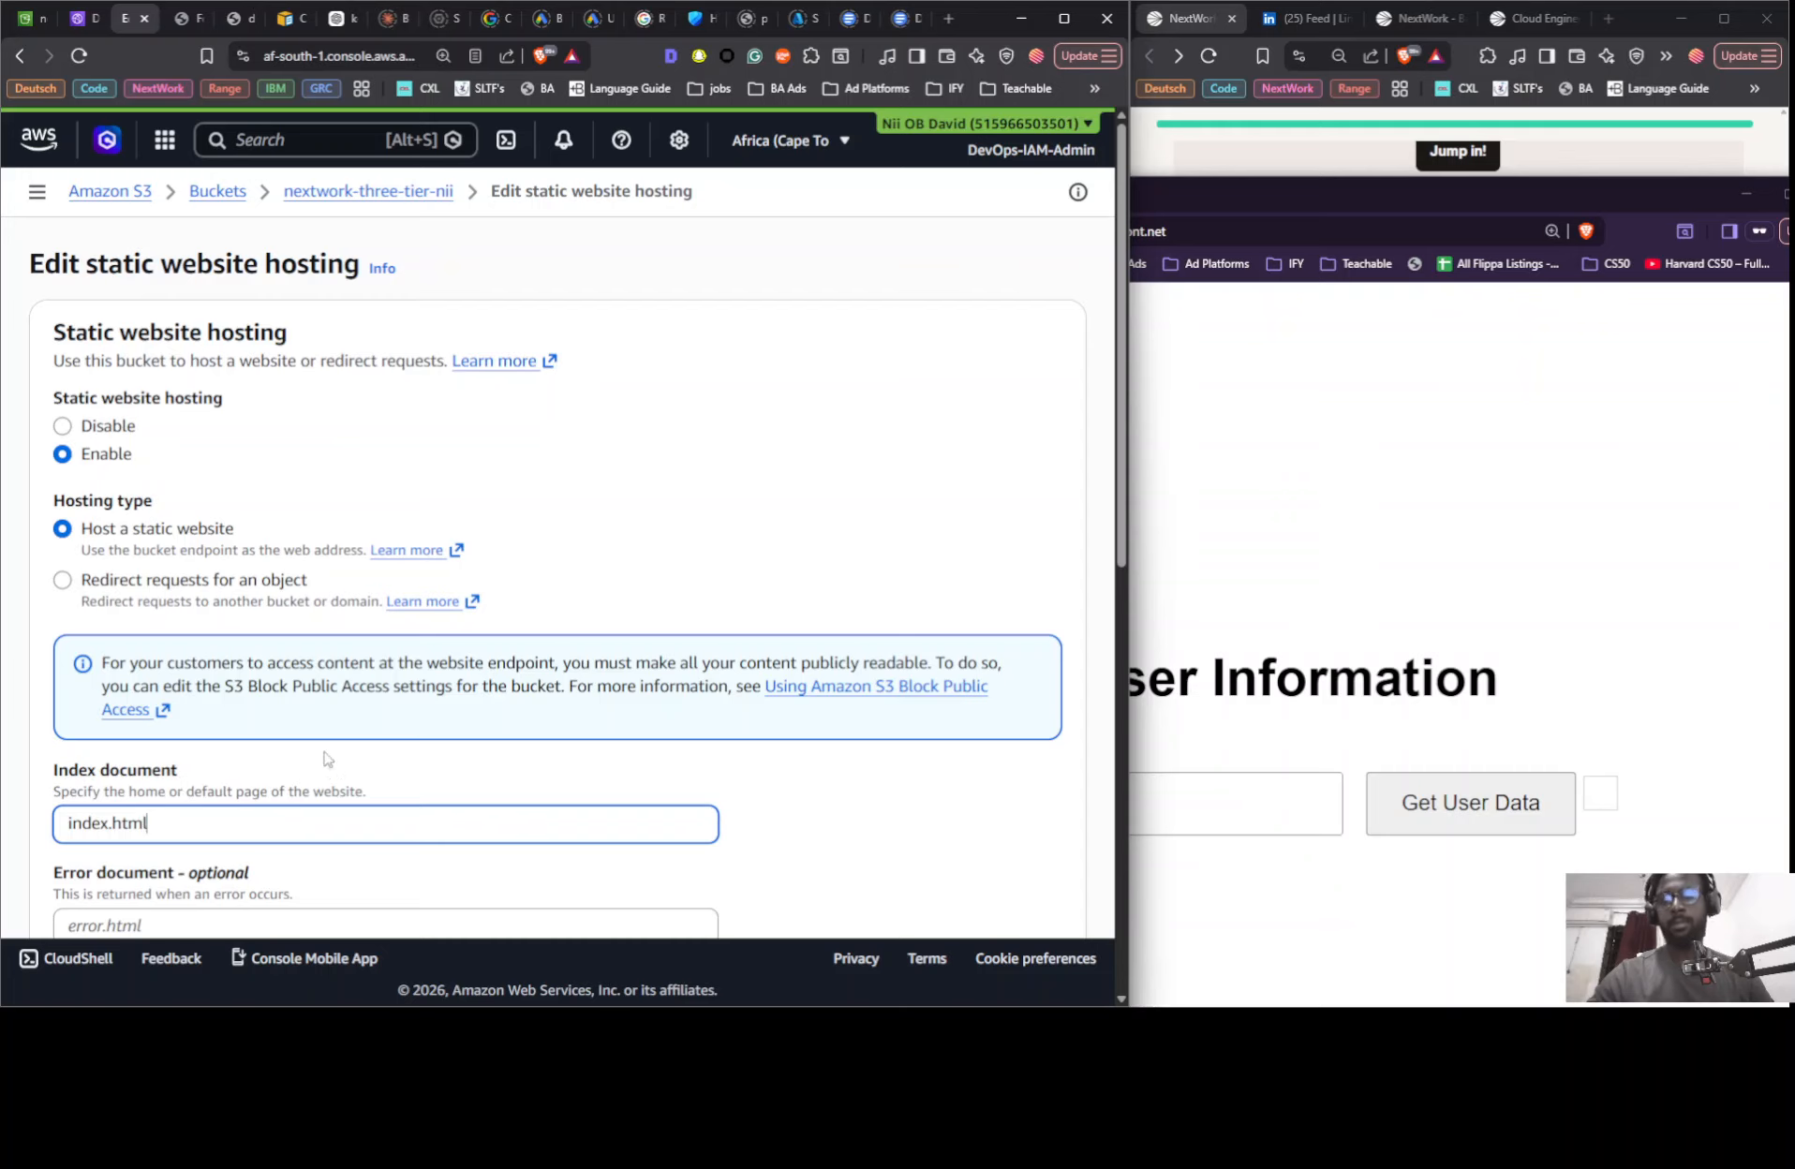
{"action": "scroll", "coordinate": [513, 661], "scroll_direction": "down", "scroll_amount": 10}
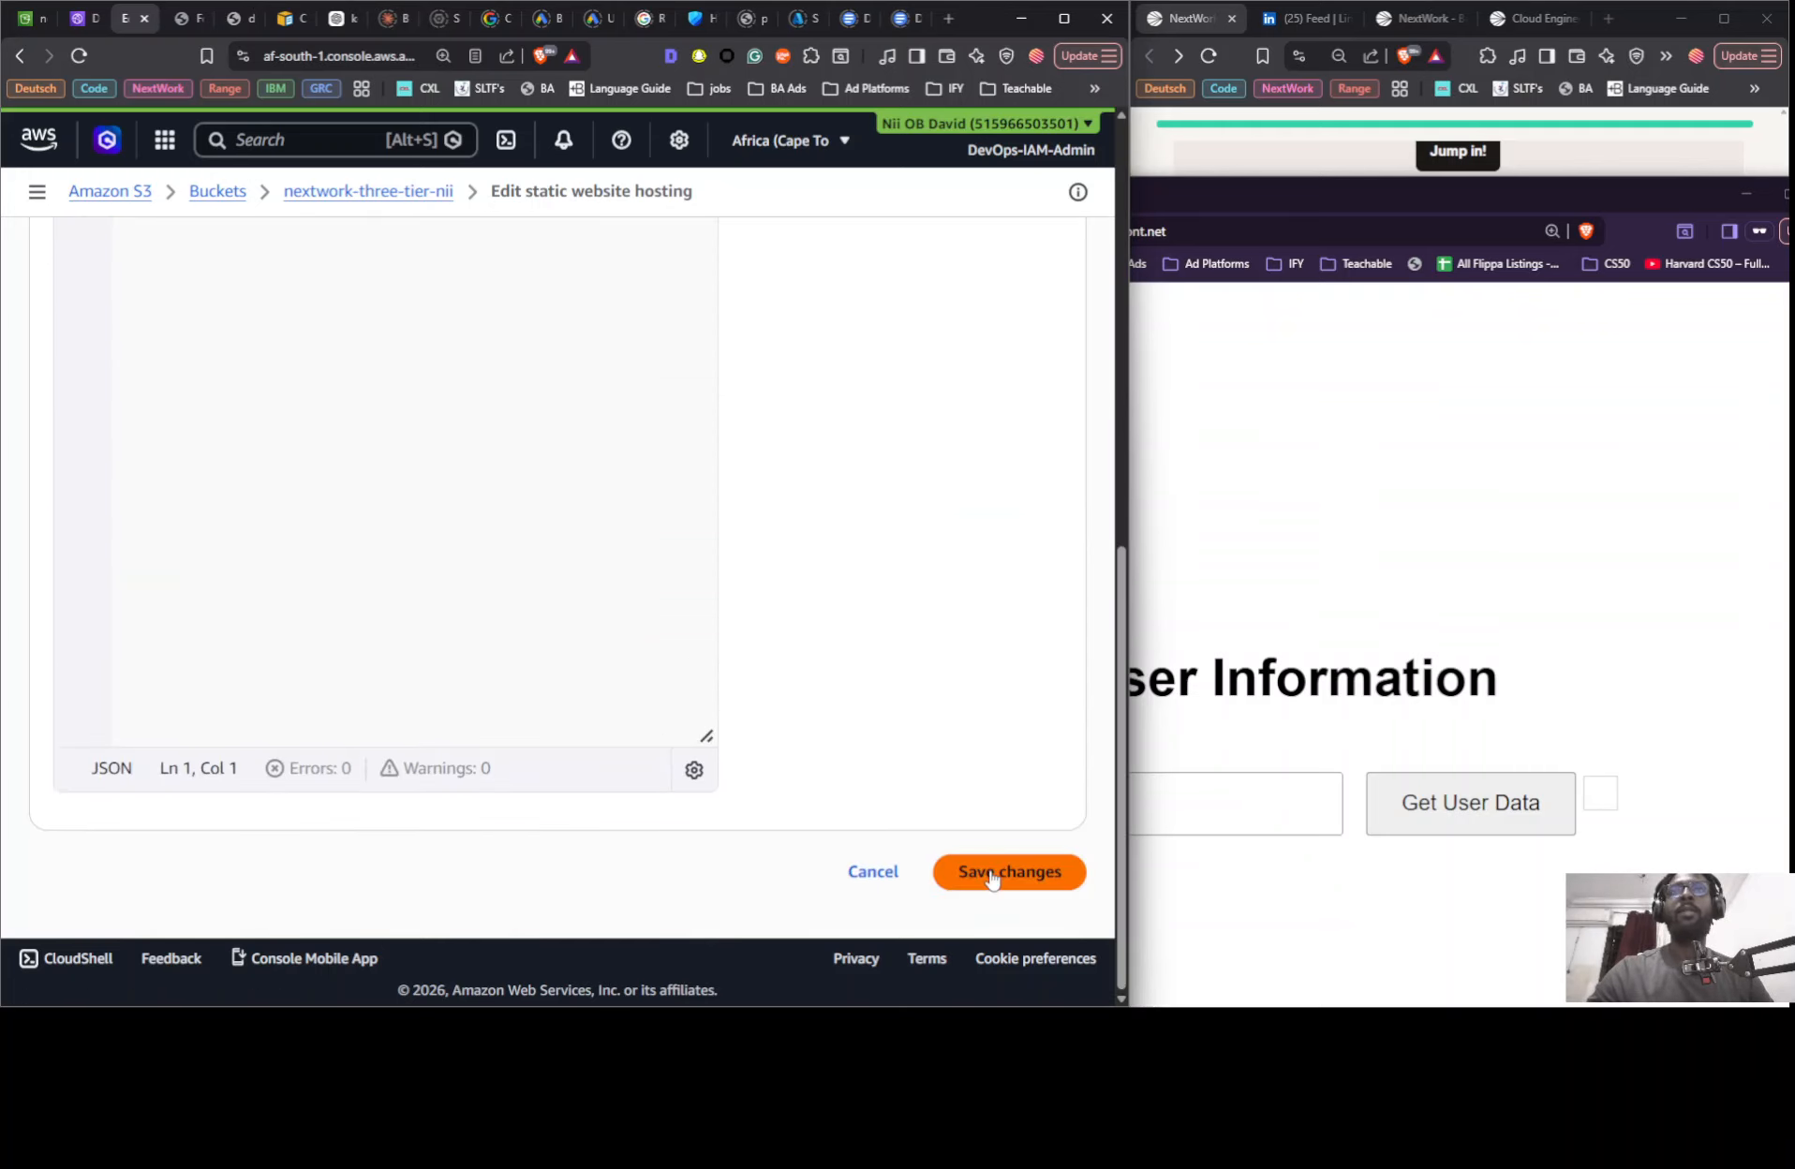
{"action": "left_click", "coordinate": [1009, 891]}
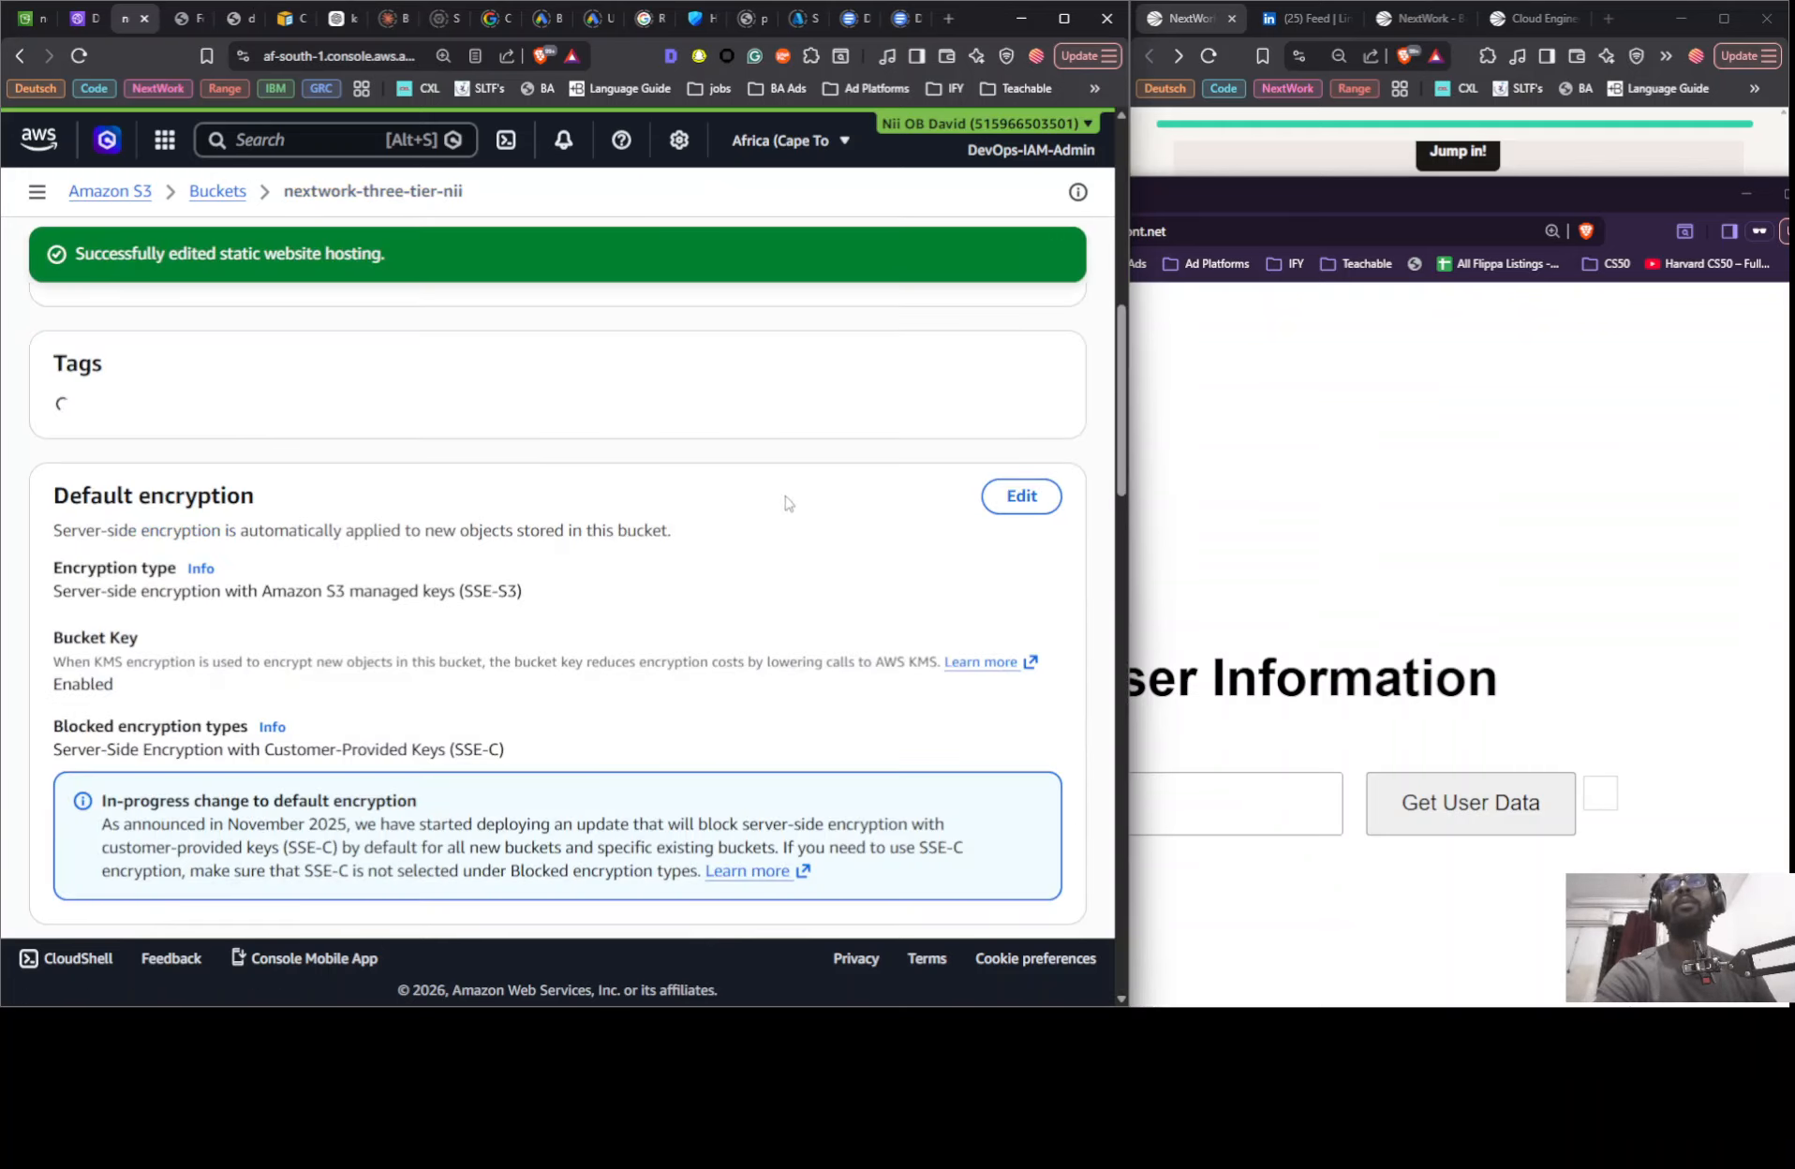
- Close the unreachable CloudFront tab and reload the CloudFront page in the private window
{"action": "left_click", "coordinate": [215, 25]}
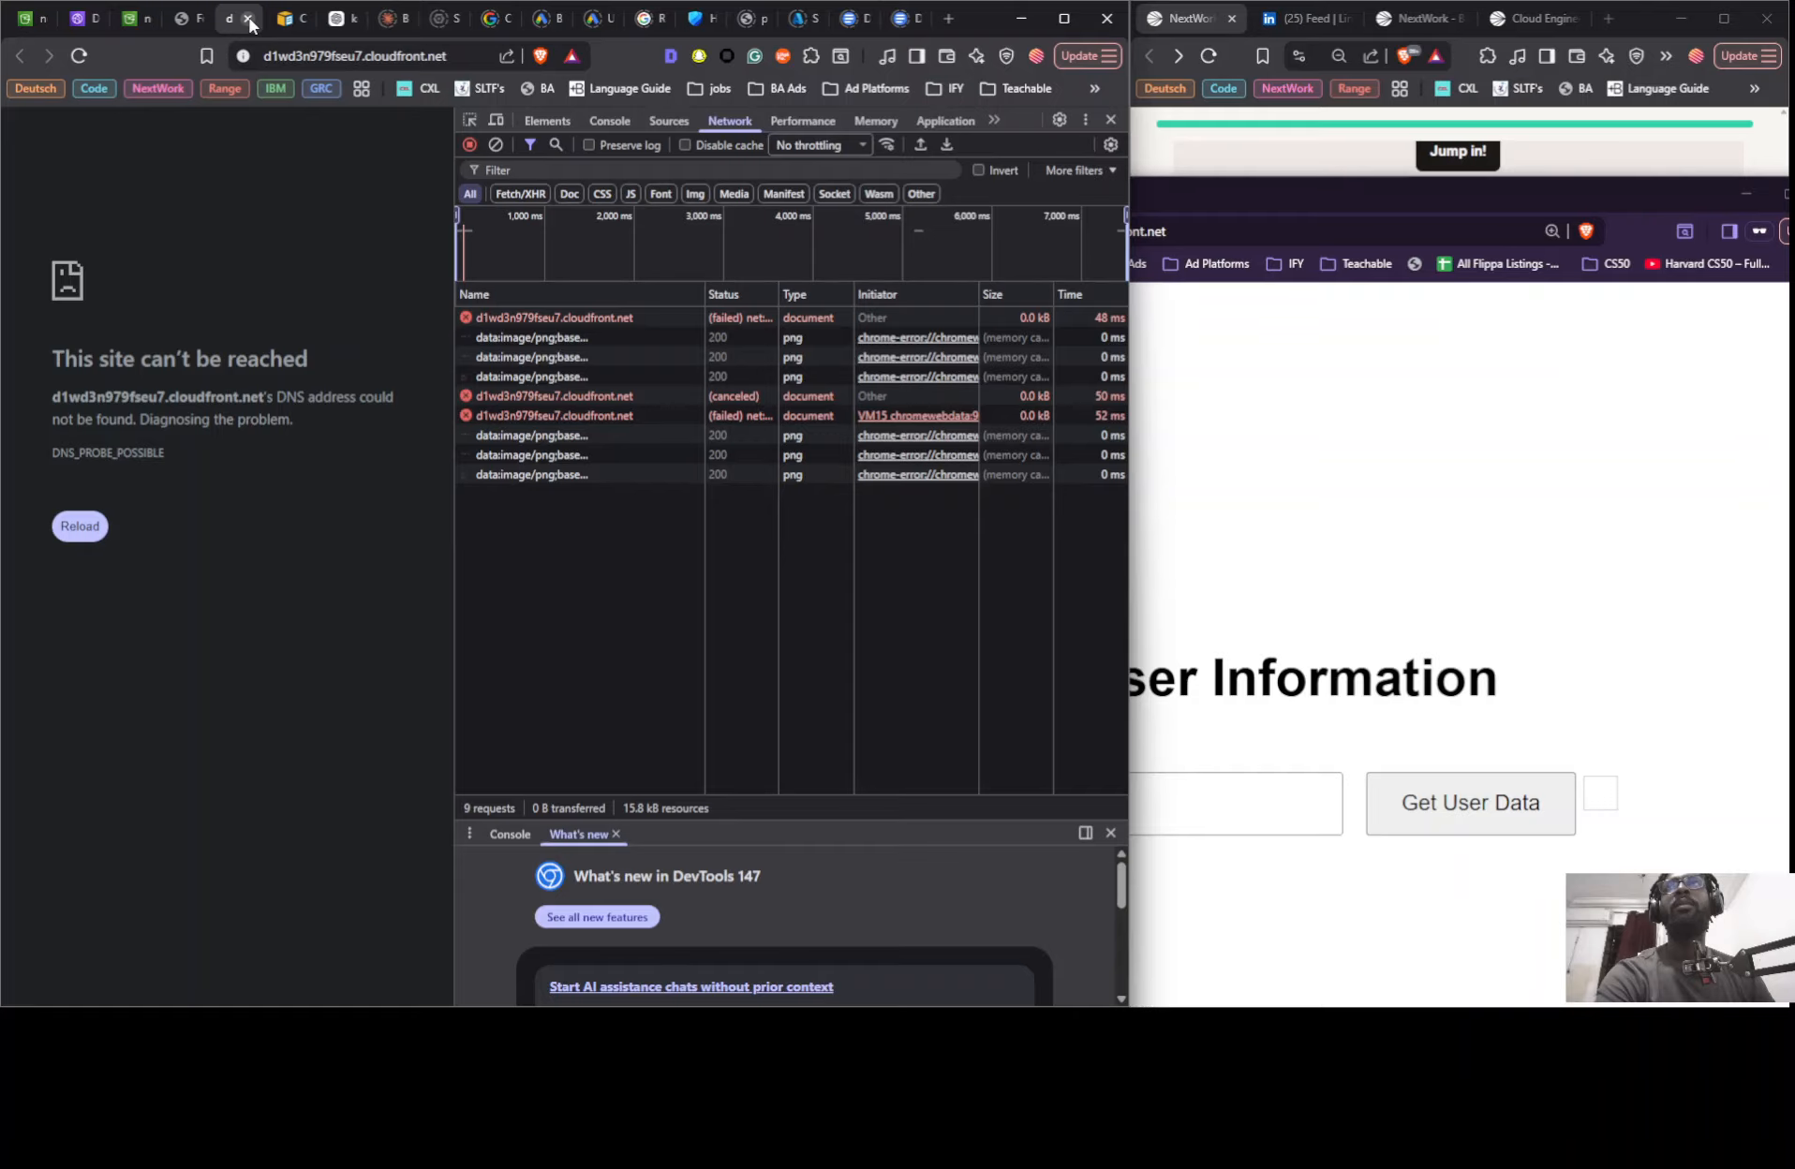
{"action": "left_click", "coordinate": [249, 26]}
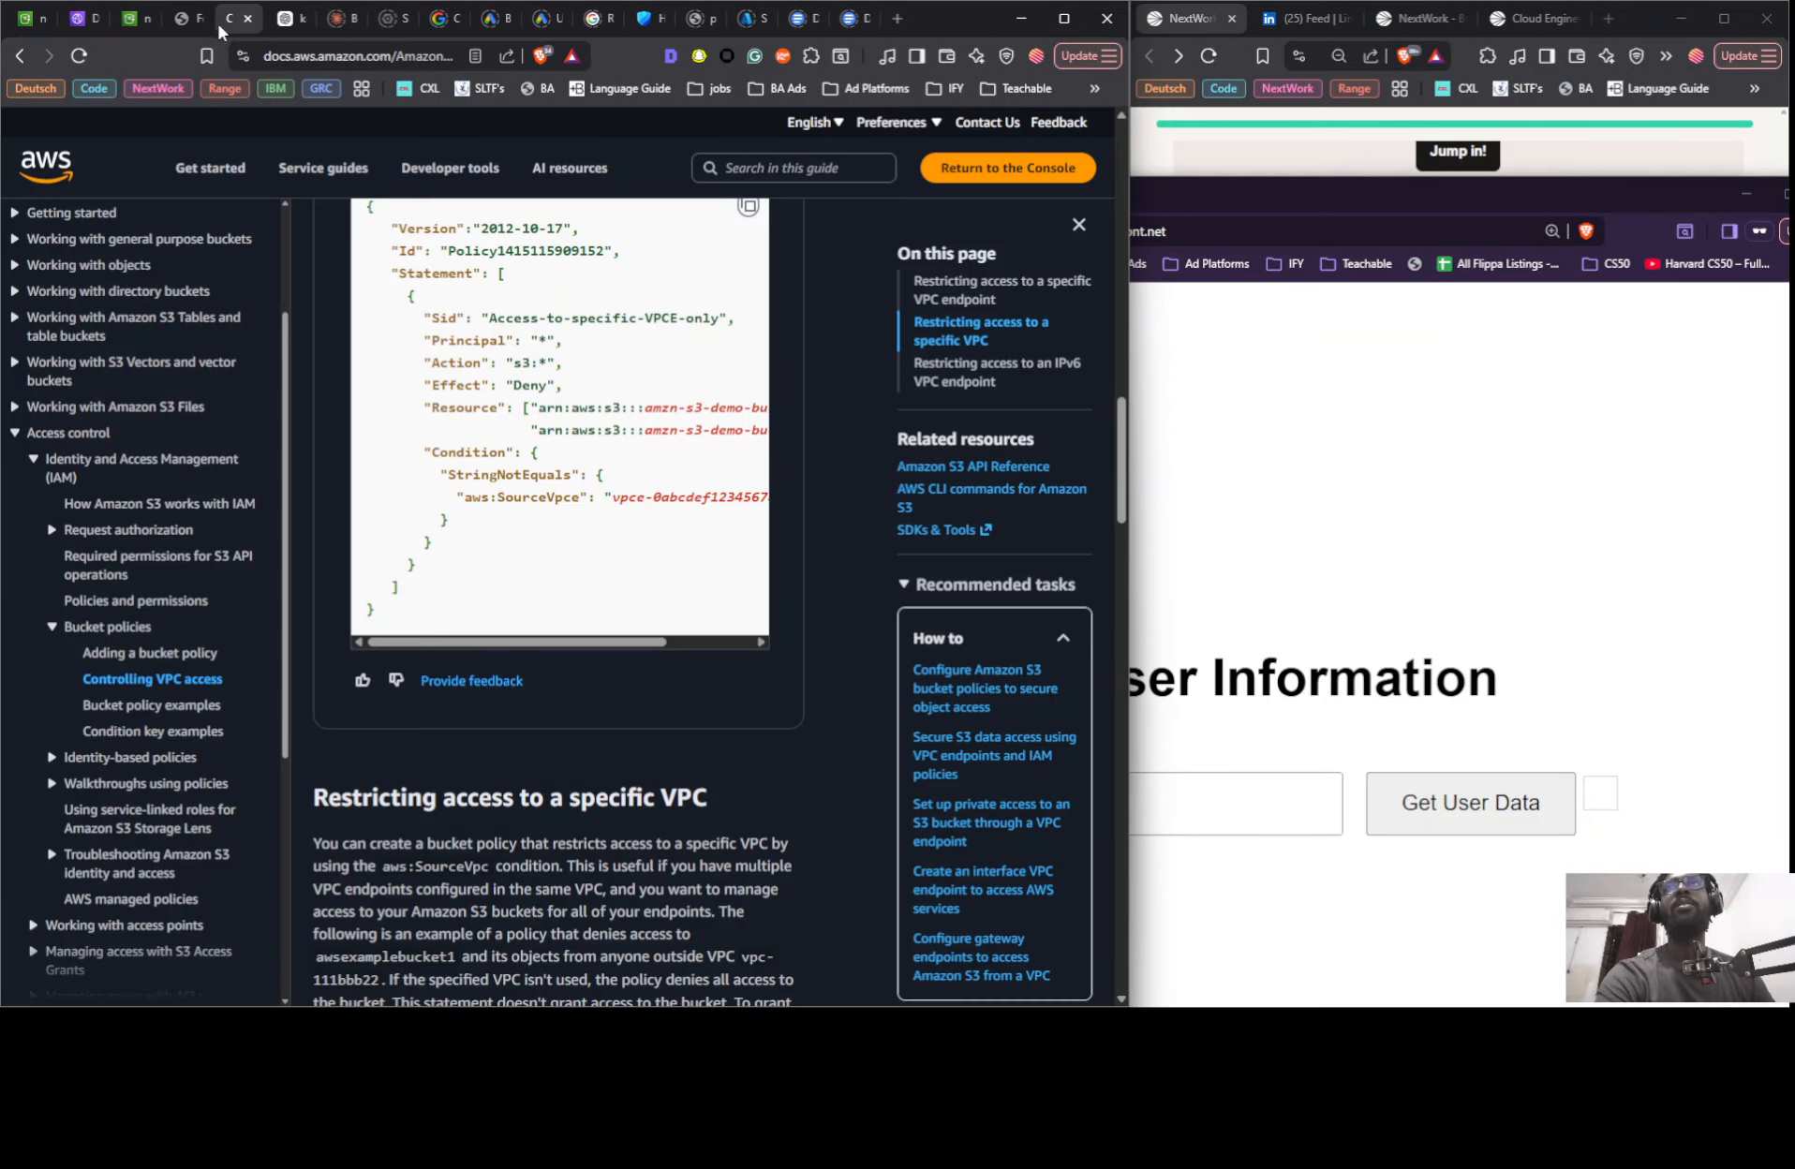
{"action": "left_click", "coordinate": [190, 26]}
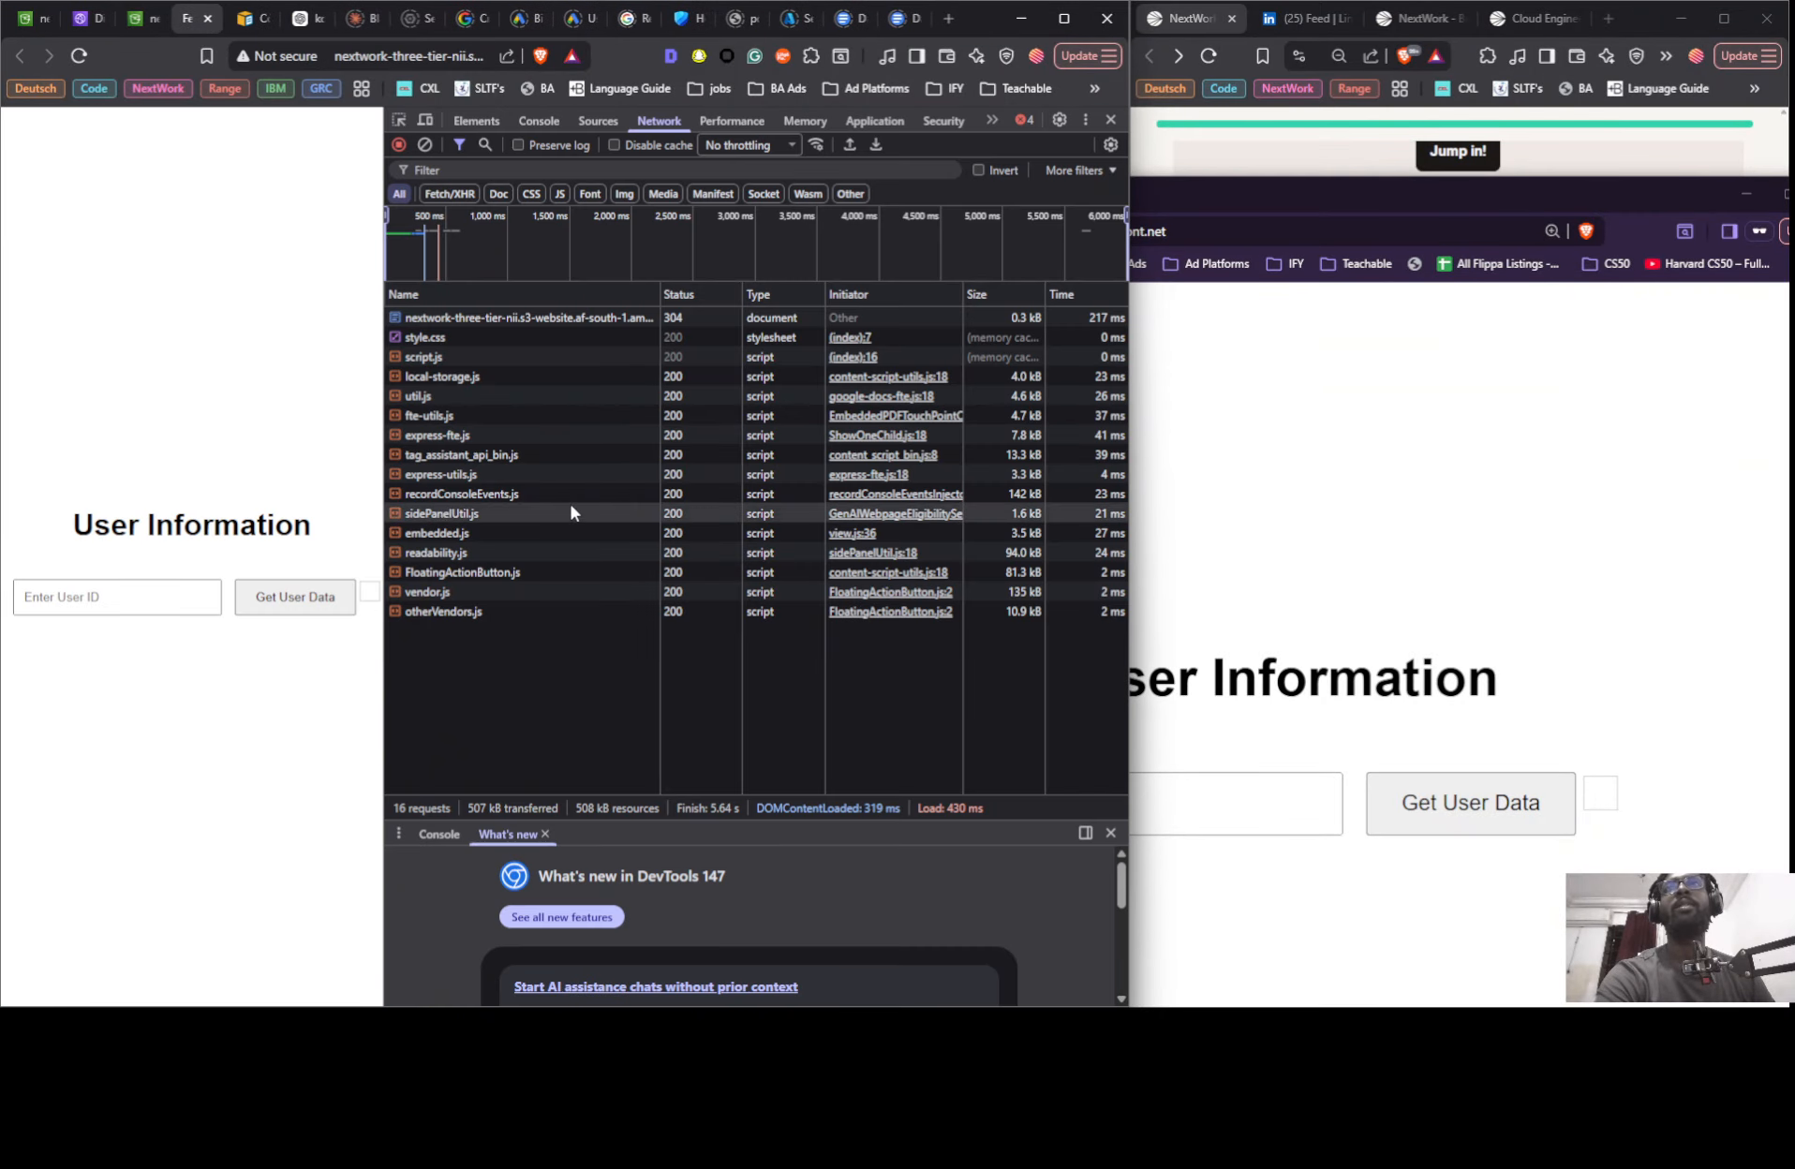
{"action": "left_click", "coordinate": [1375, 356]}
{"action": "left_click", "coordinate": [801, 234]}
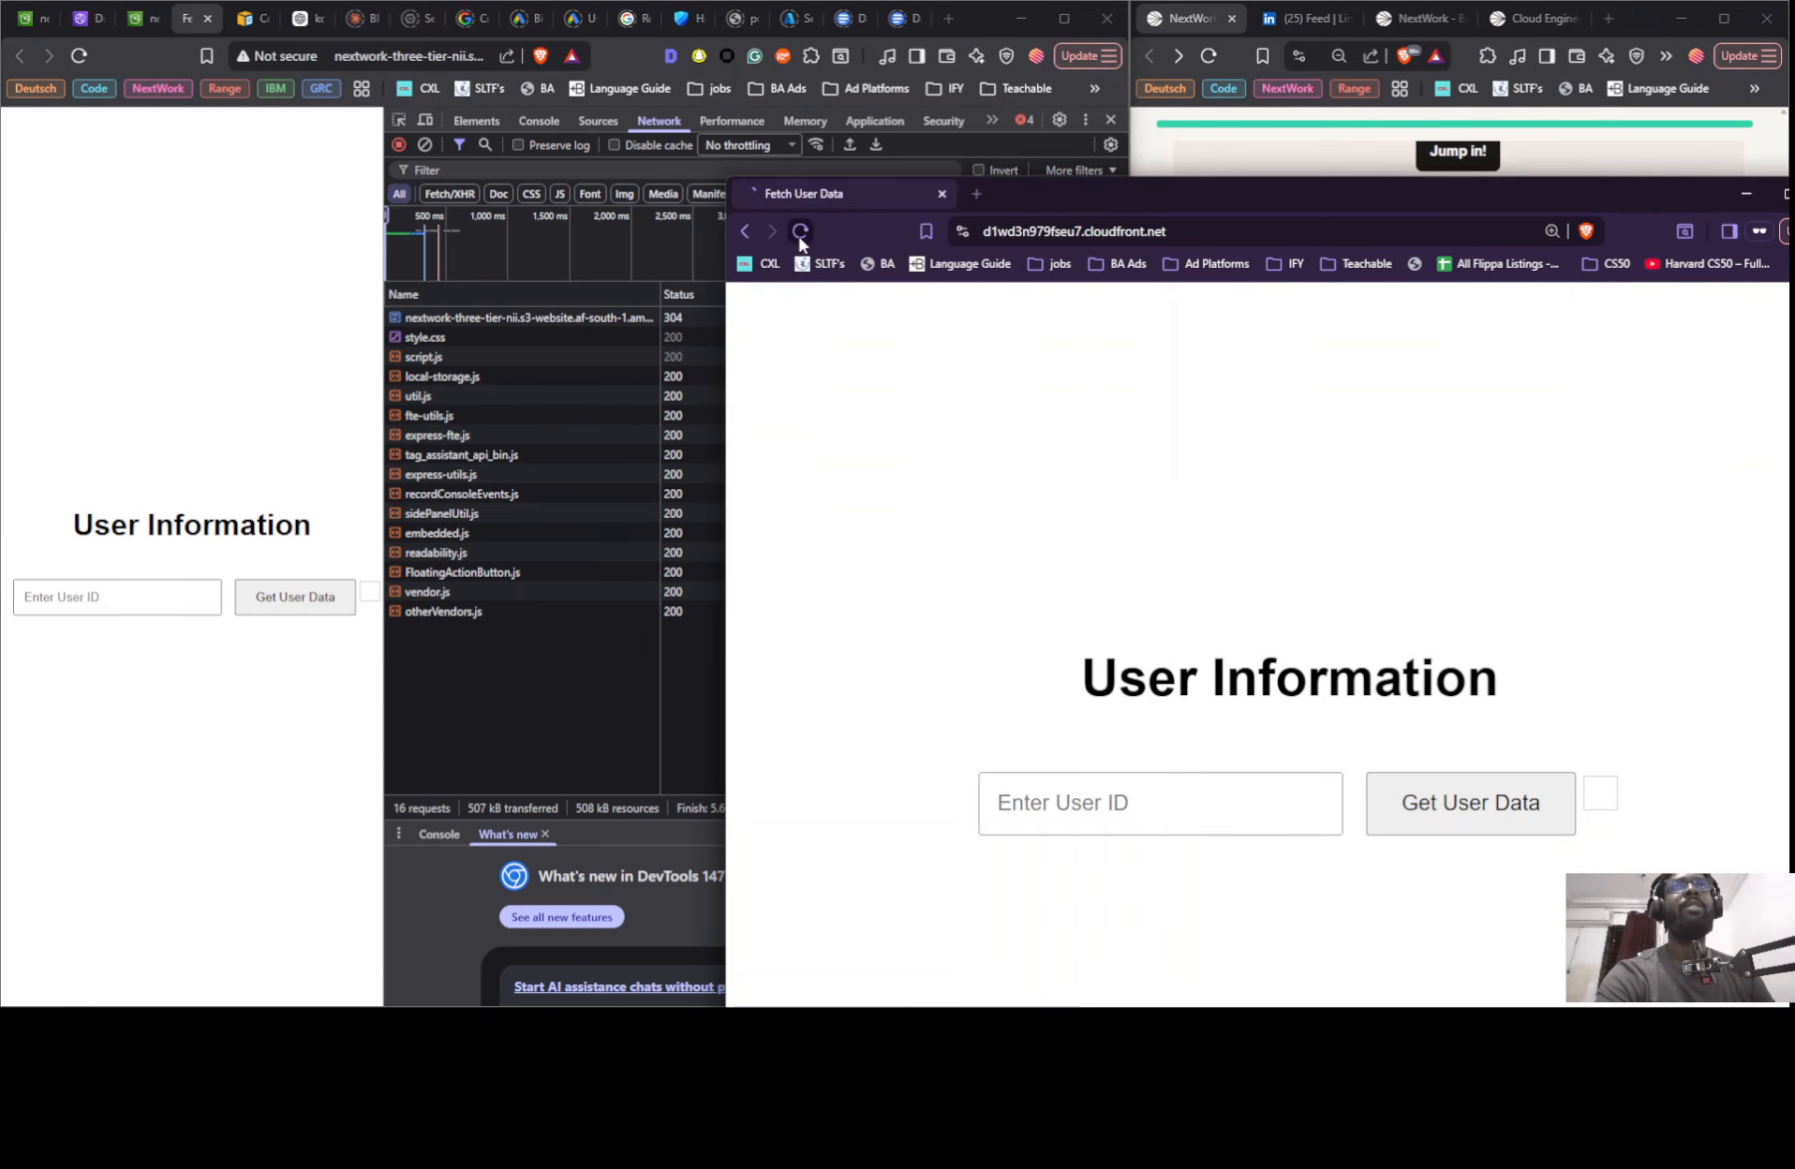
{"action": "left_click", "coordinate": [800, 240]}
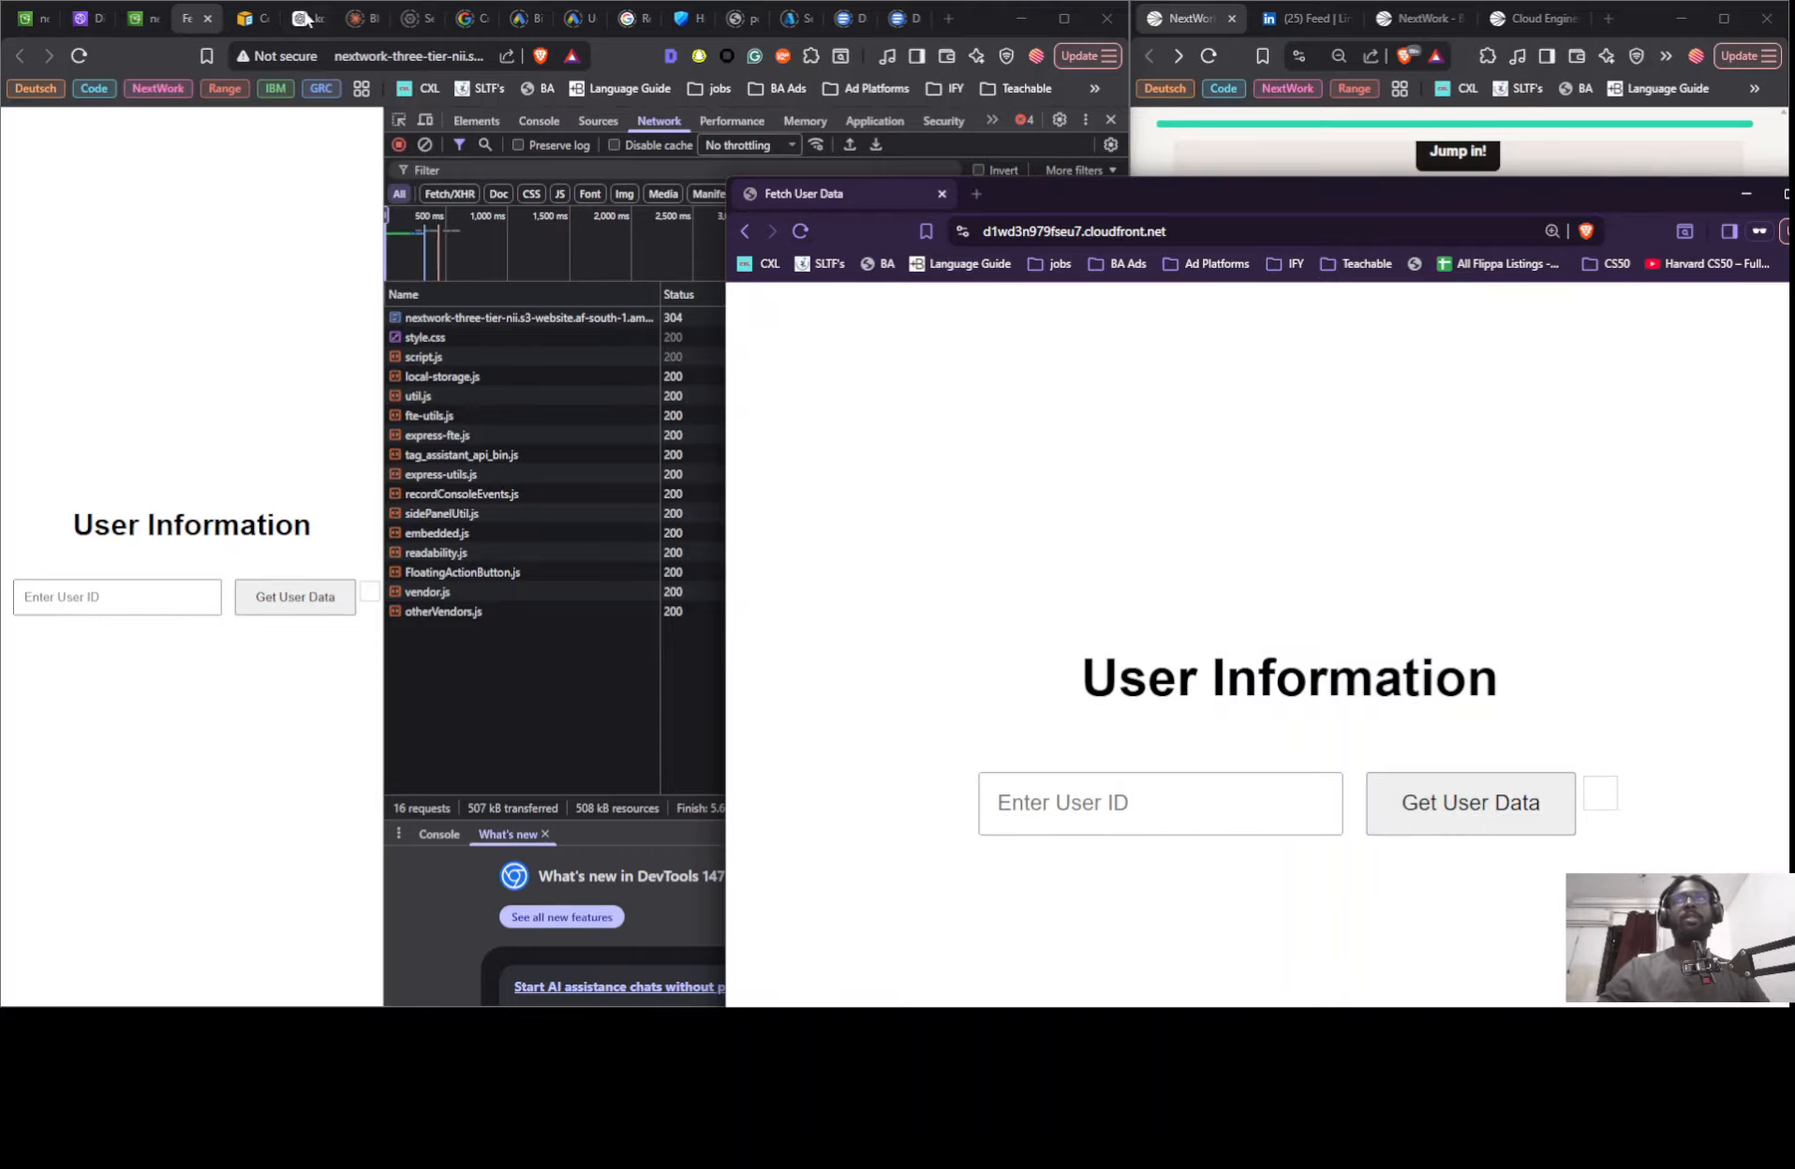
- Reload the S3-hosted website to record fresh load times in its Network view
{"action": "left_click", "coordinate": [147, 17]}
{"action": "left_click", "coordinate": [194, 18]}
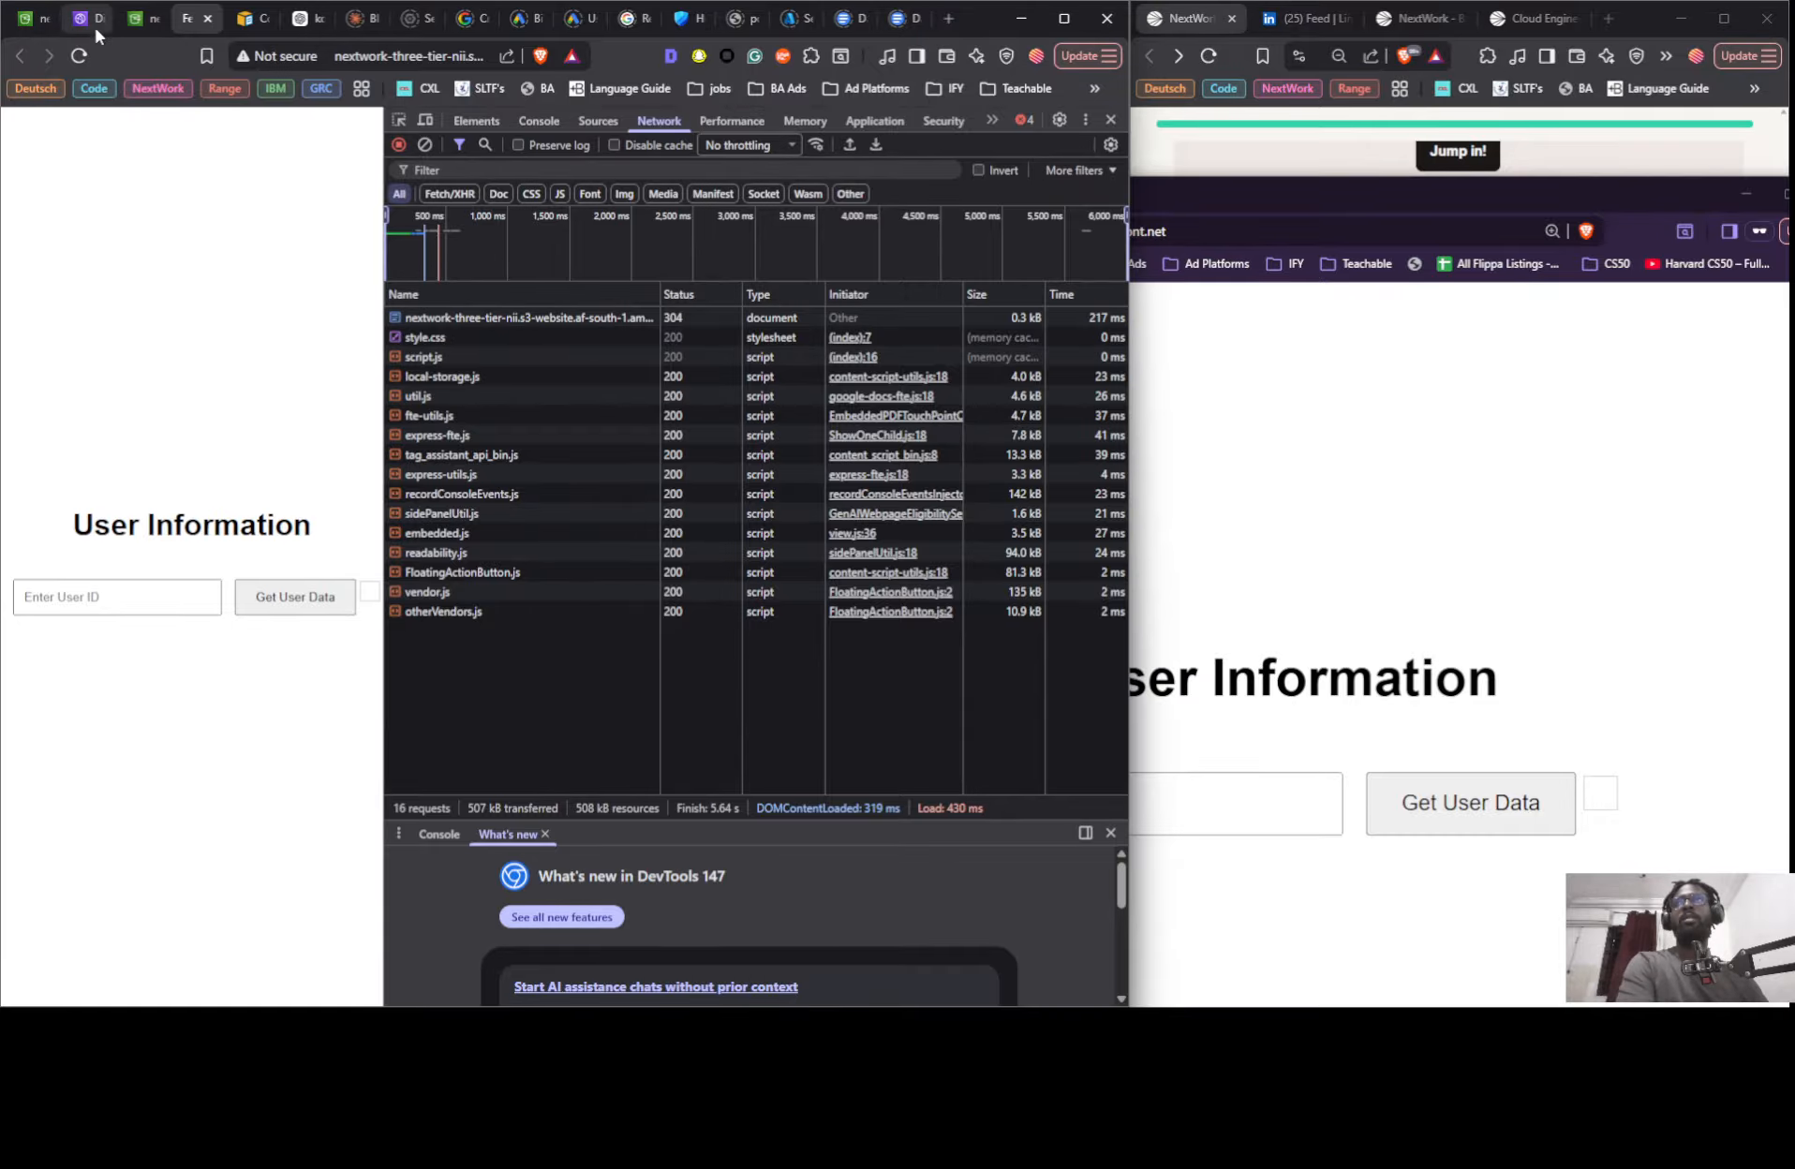
{"action": "left_click", "coordinate": [79, 55]}
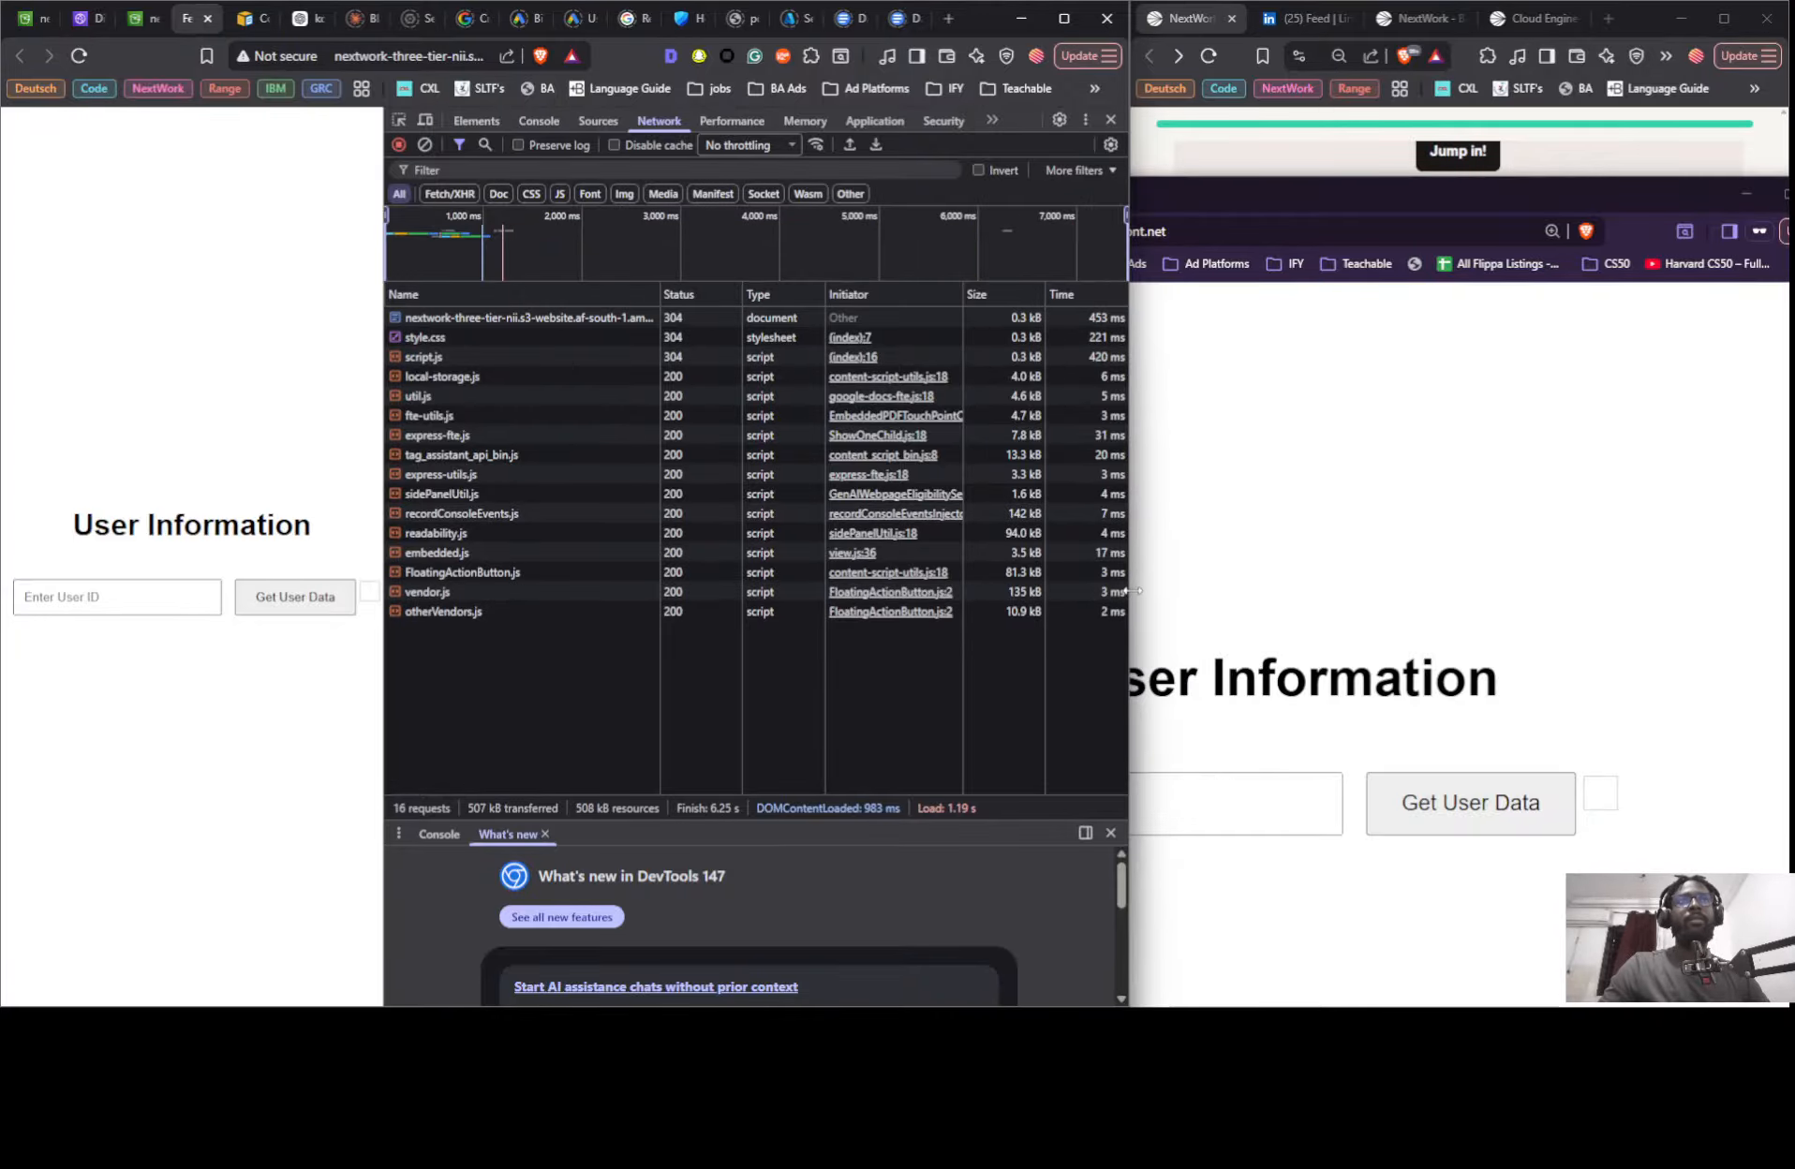
- Record the CloudFront page's load times in the private window's Network view and place that window where the S3 timings stay visible
{"action": "left_click", "coordinate": [1255, 451]}
{"action": "key", "text": "ctrl+shift+i"}
{"action": "left_click", "coordinate": [800, 230]}
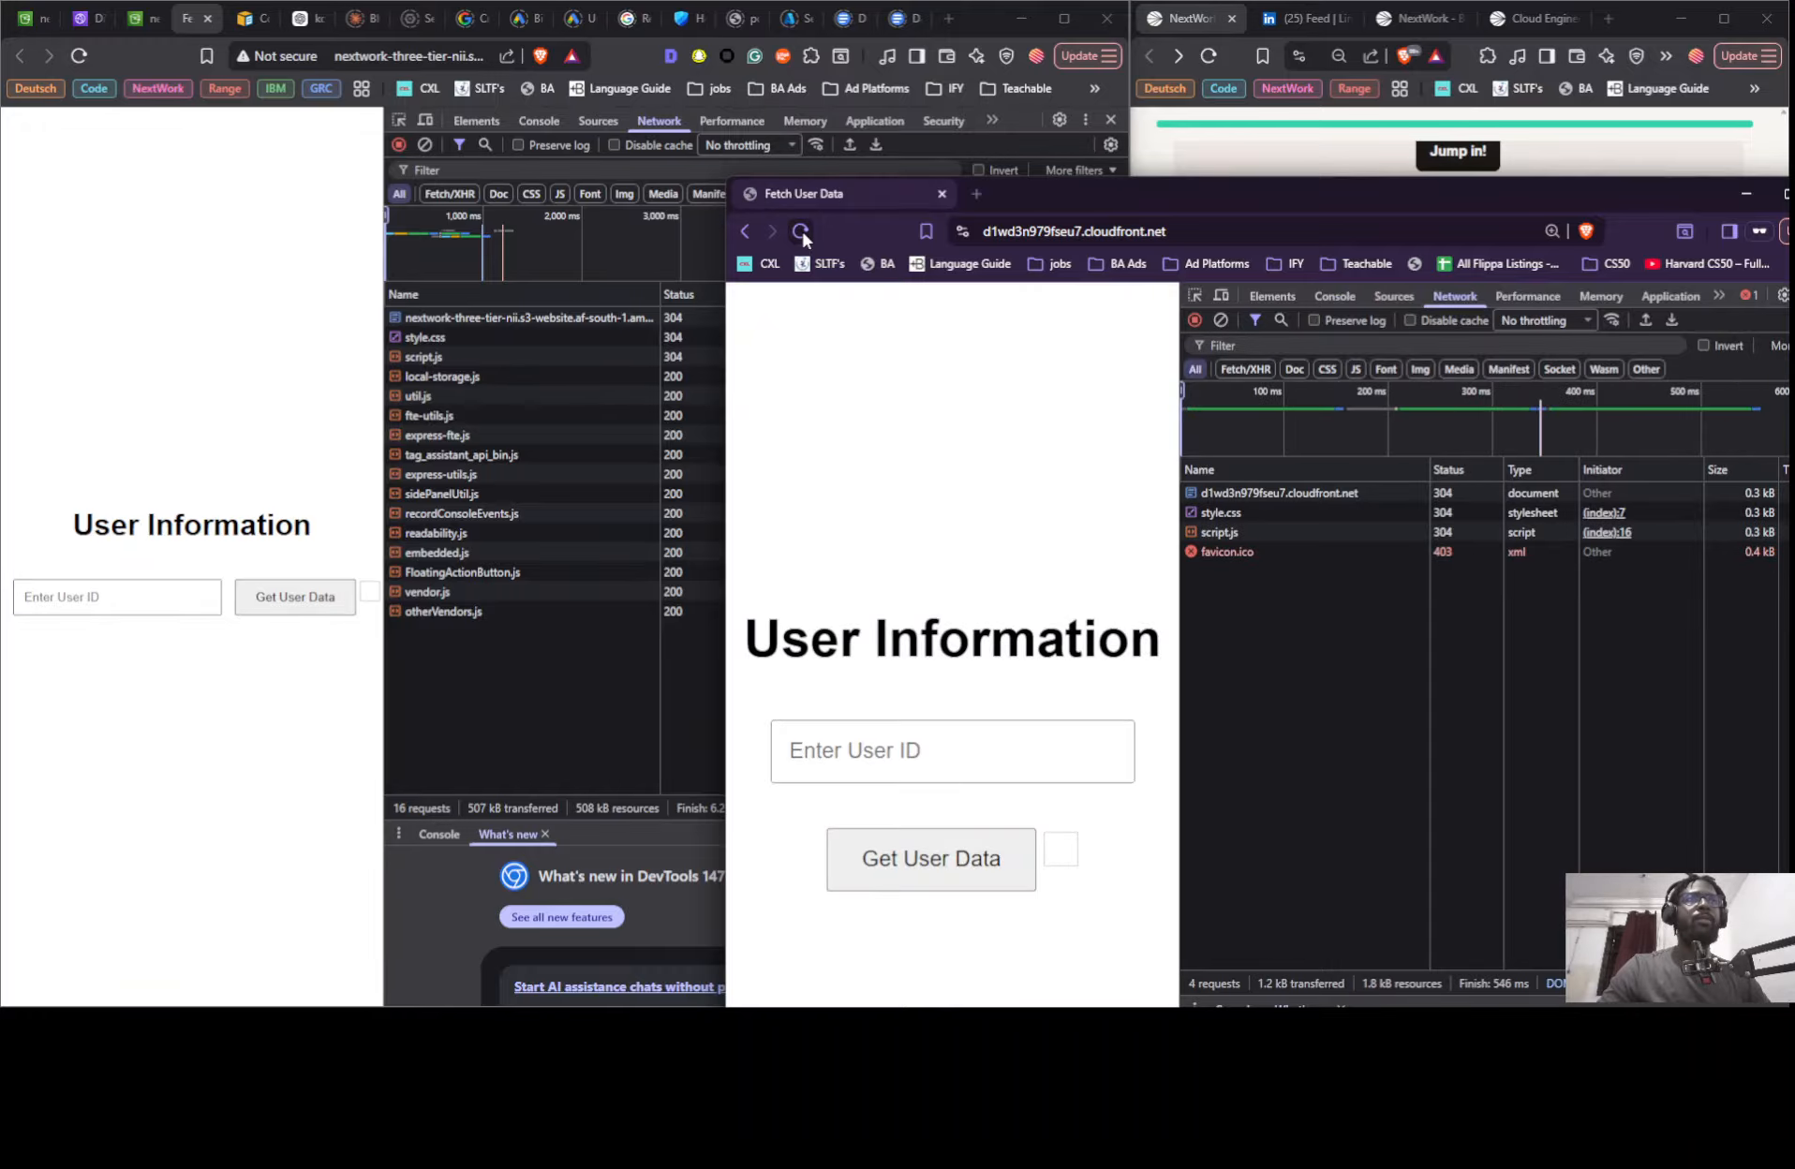
{"action": "left_click", "coordinate": [801, 230]}
{"action": "left_click", "coordinate": [801, 231]}
{"action": "left_click_drag", "start_coordinate": [1108, 197], "coordinate": [798, 138]}
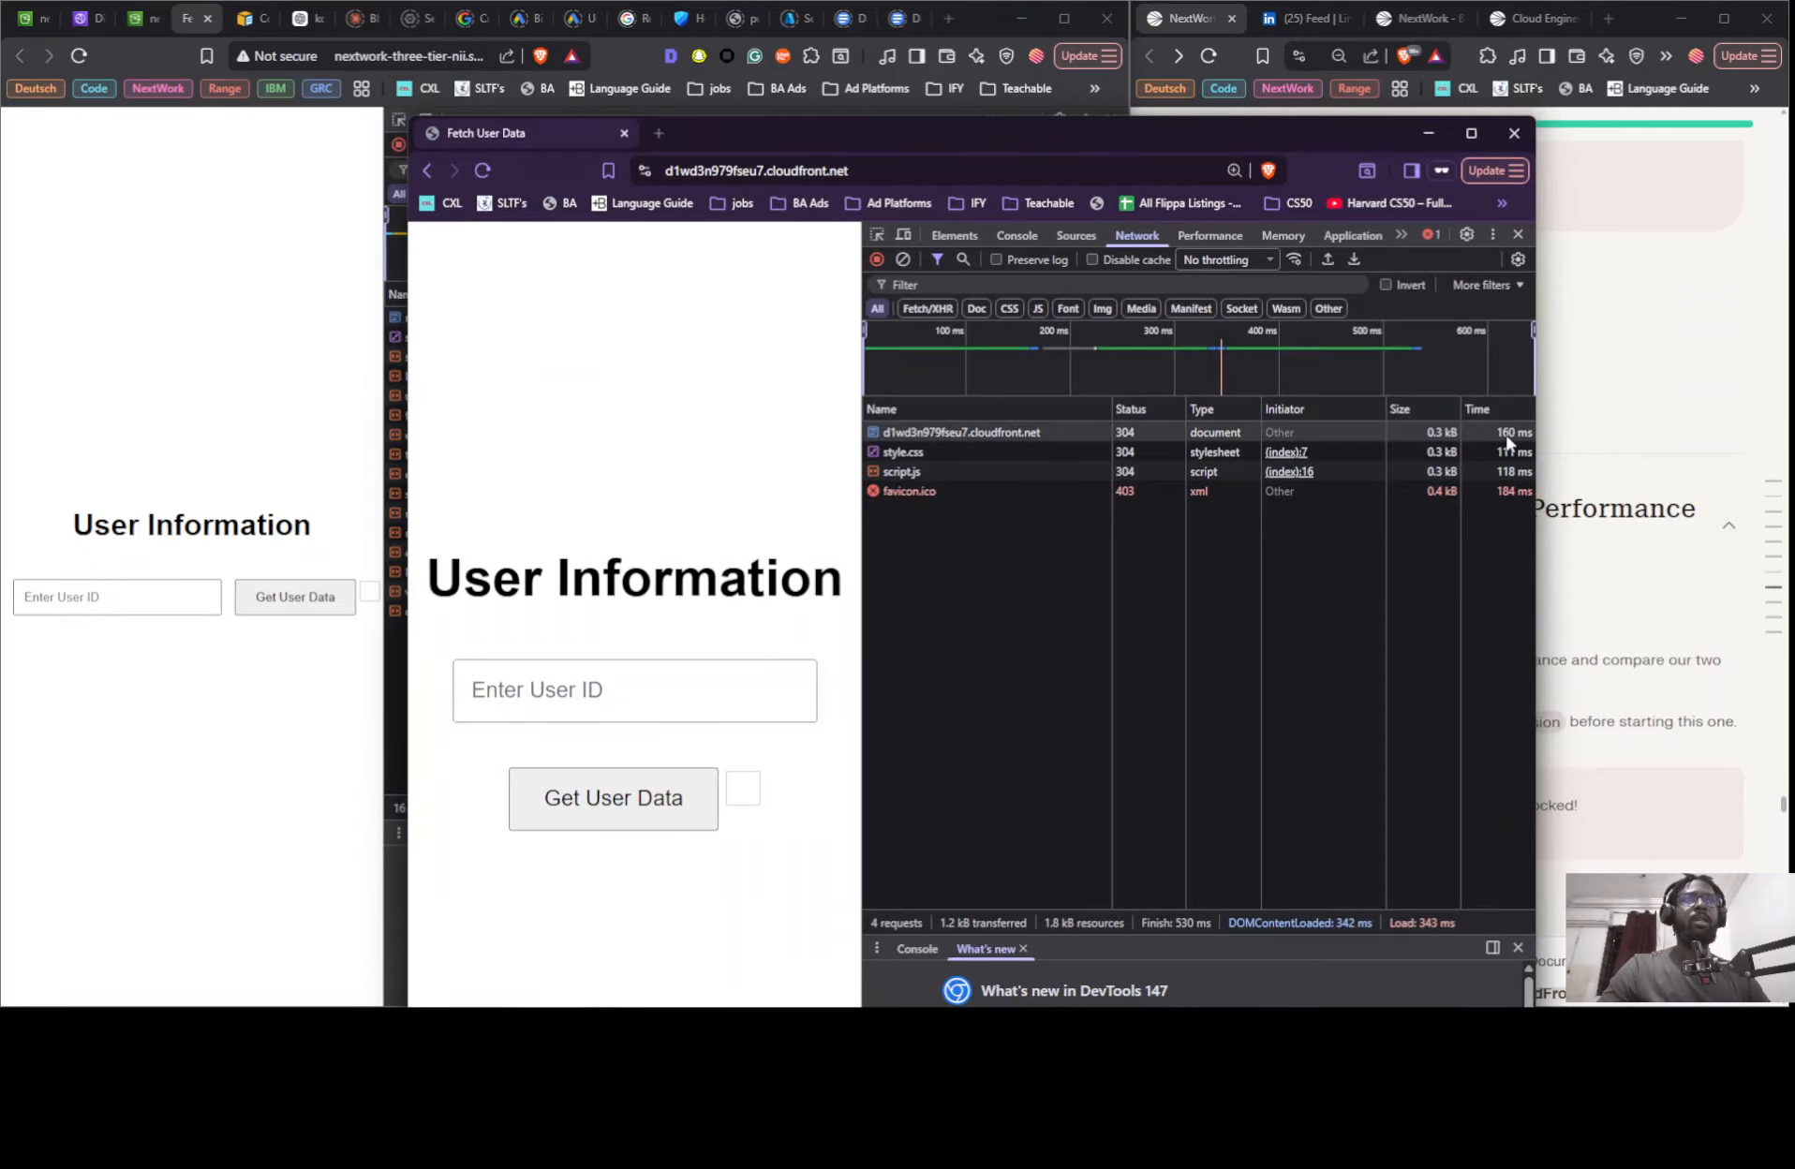
{"action": "left_click_drag", "start_coordinate": [1301, 141], "coordinate": [1032, 442]}
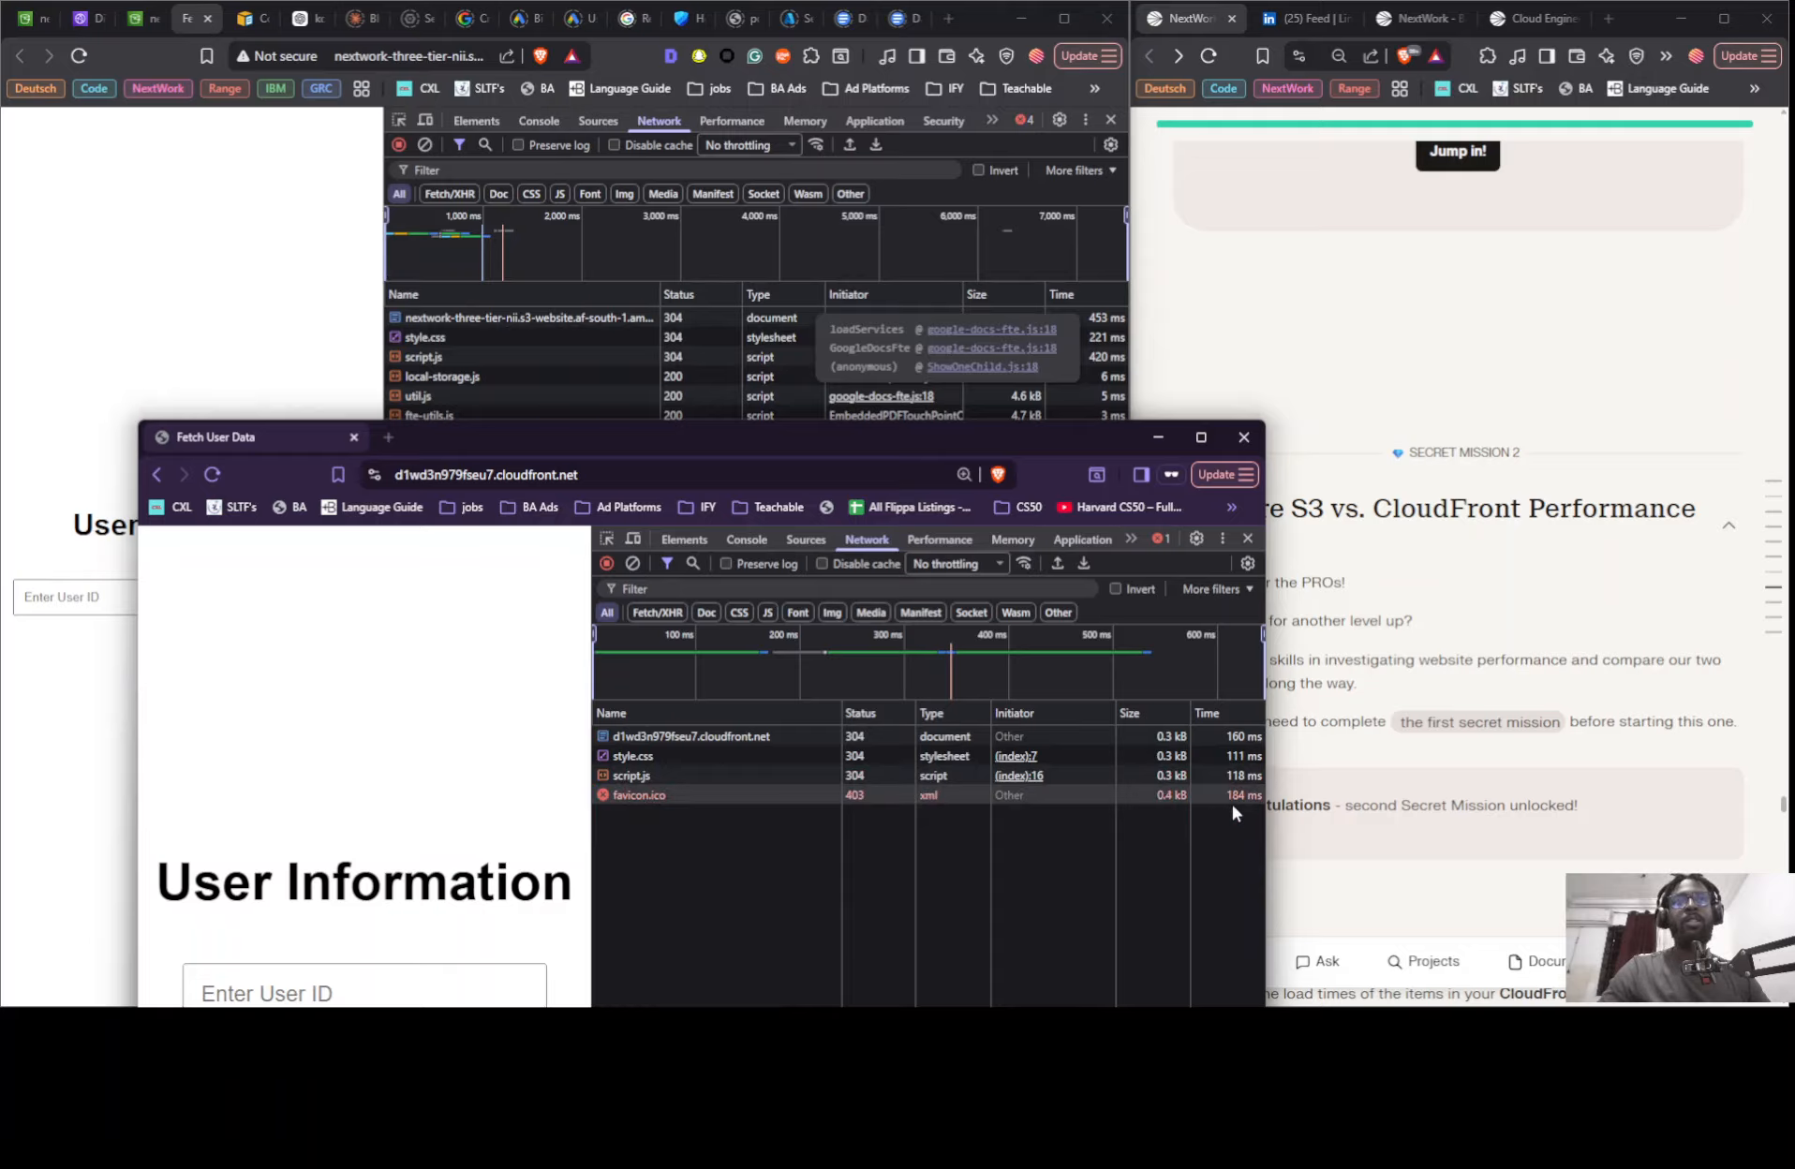
- Review the Secret Mission 2 load-time instructions in the NextWork guide and look through its earlier steps
{"action": "scroll", "coordinate": [1319, 412], "scroll_direction": "down", "scroll_amount": 4}
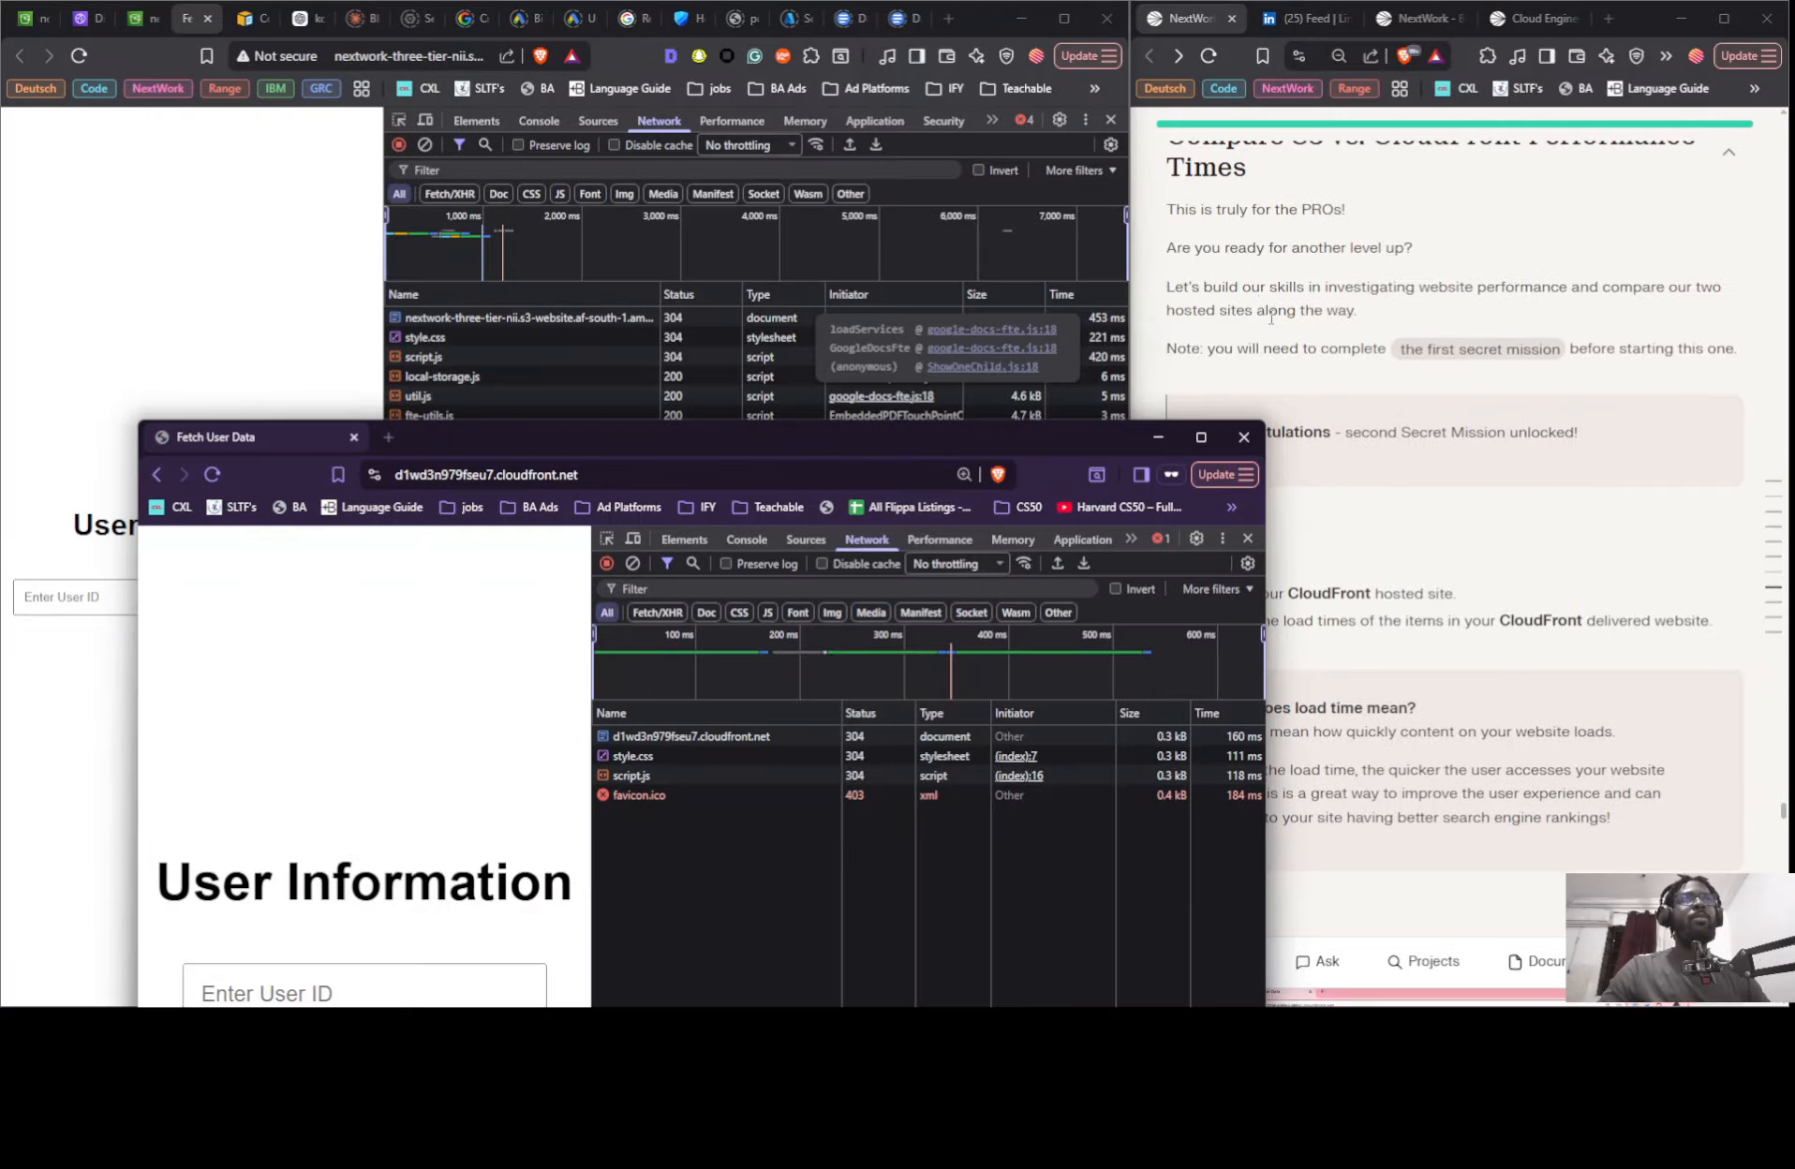
{"action": "scroll", "coordinate": [1355, 241], "scroll_direction": "up", "scroll_amount": 1}
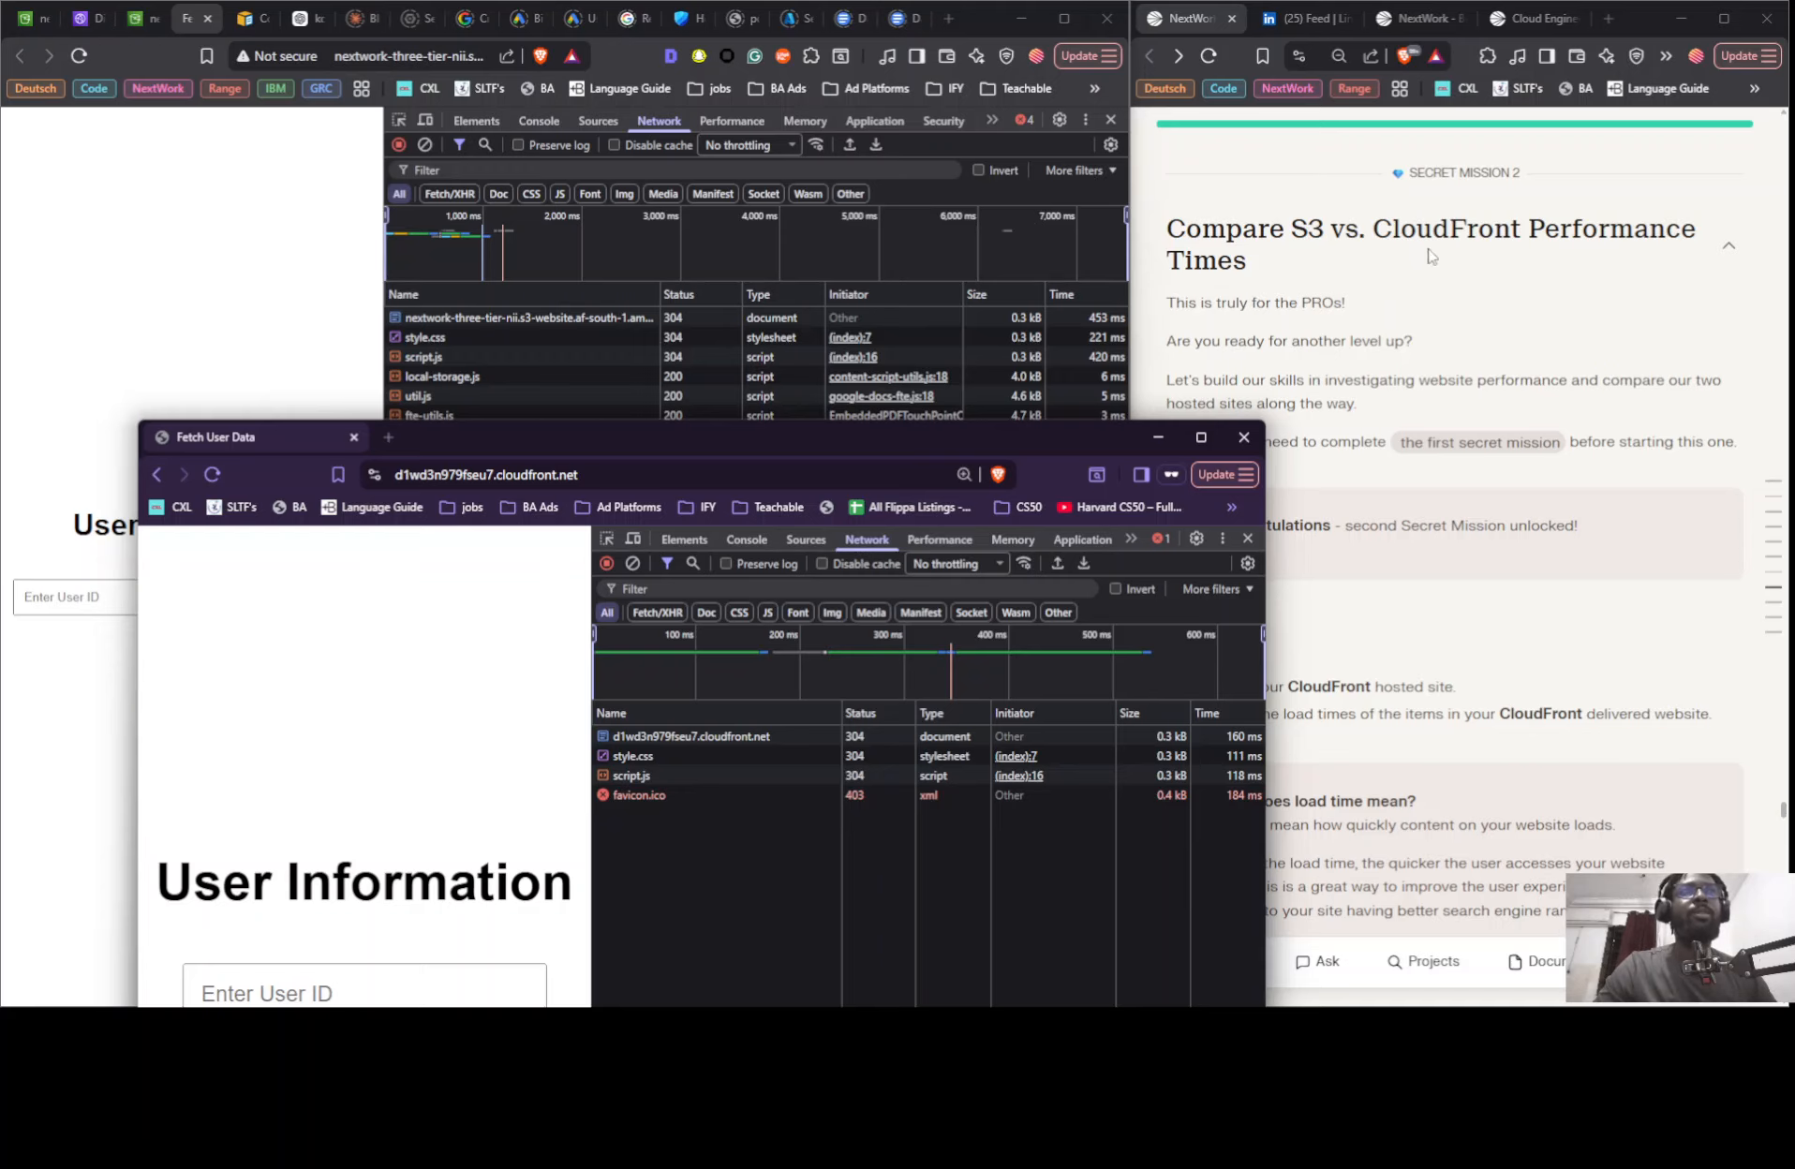
{"action": "scroll", "coordinate": [1414, 281], "scroll_direction": "down", "scroll_amount": 8}
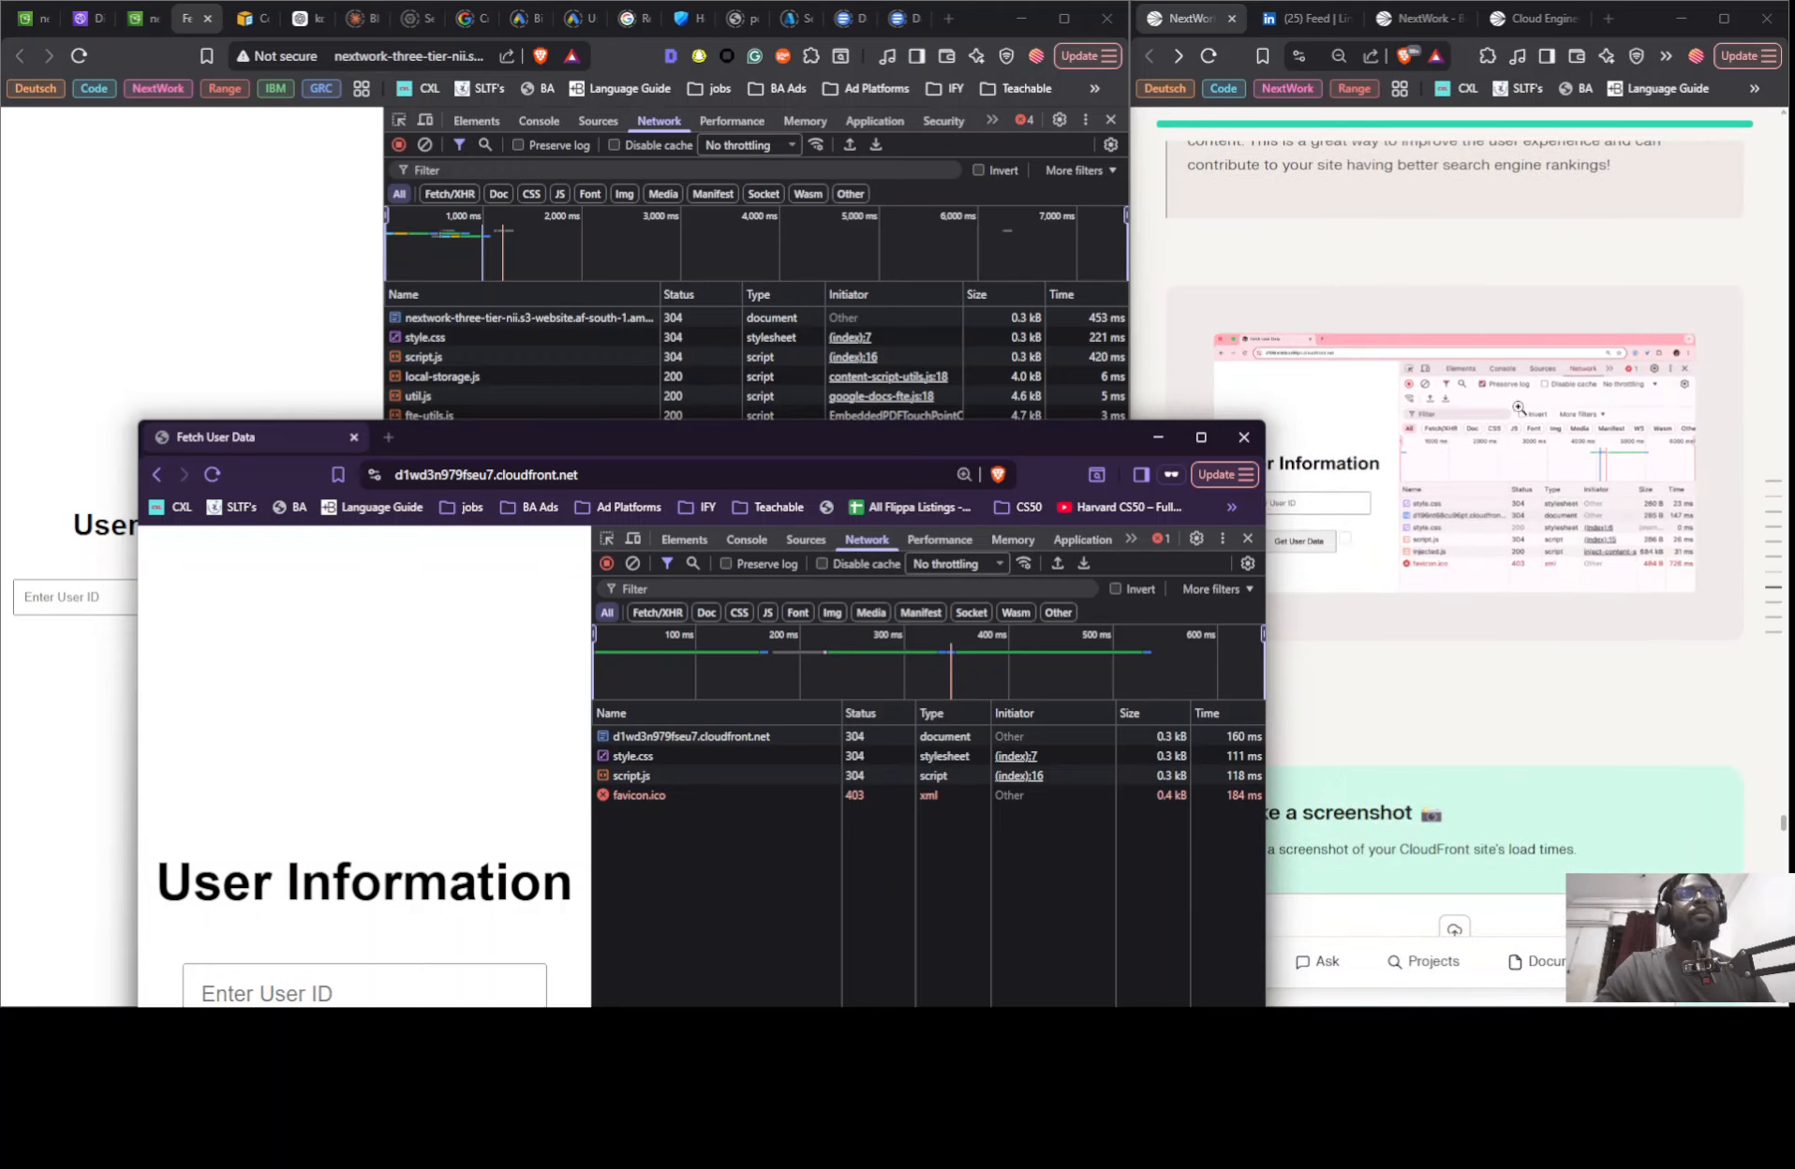
{"action": "scroll", "coordinate": [1415, 402], "scroll_direction": "down", "scroll_amount": 15}
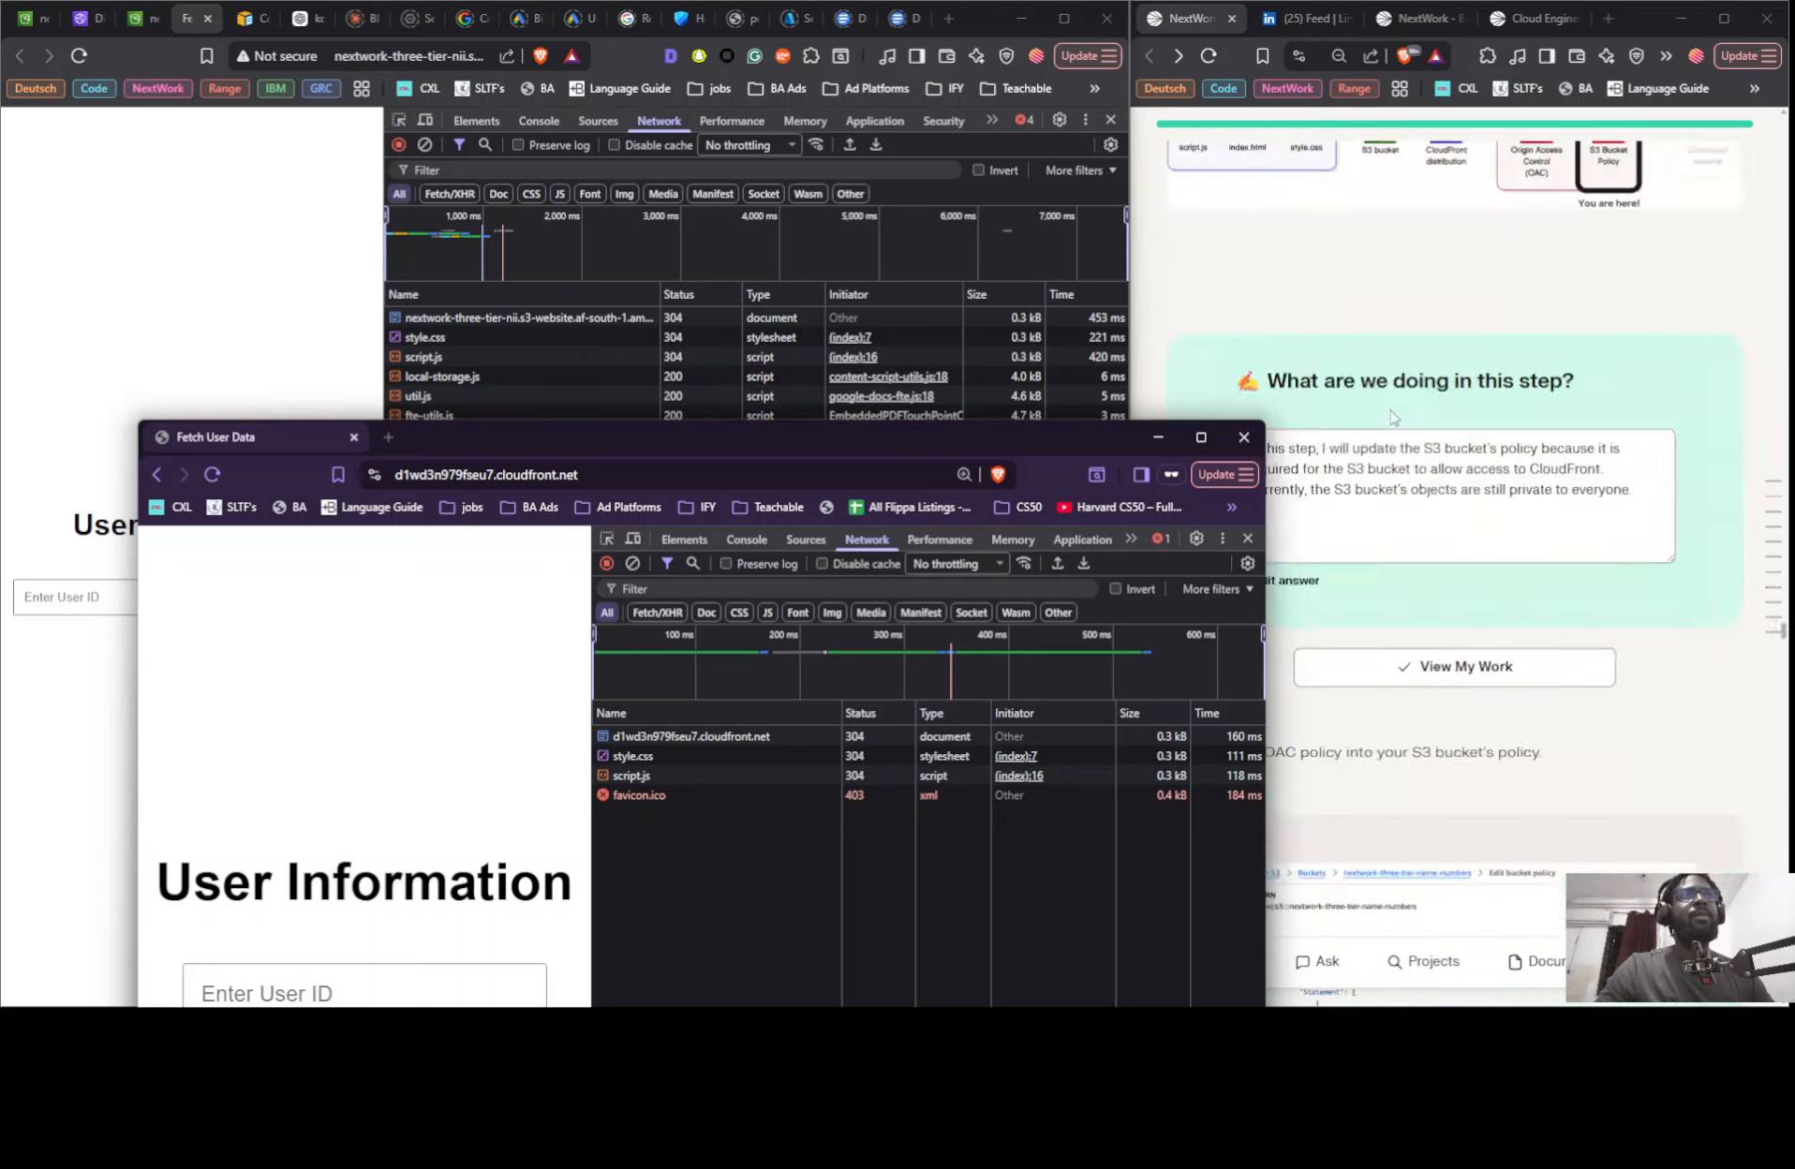
{"action": "scroll", "coordinate": [1414, 417], "scroll_direction": "up", "scroll_amount": 20}
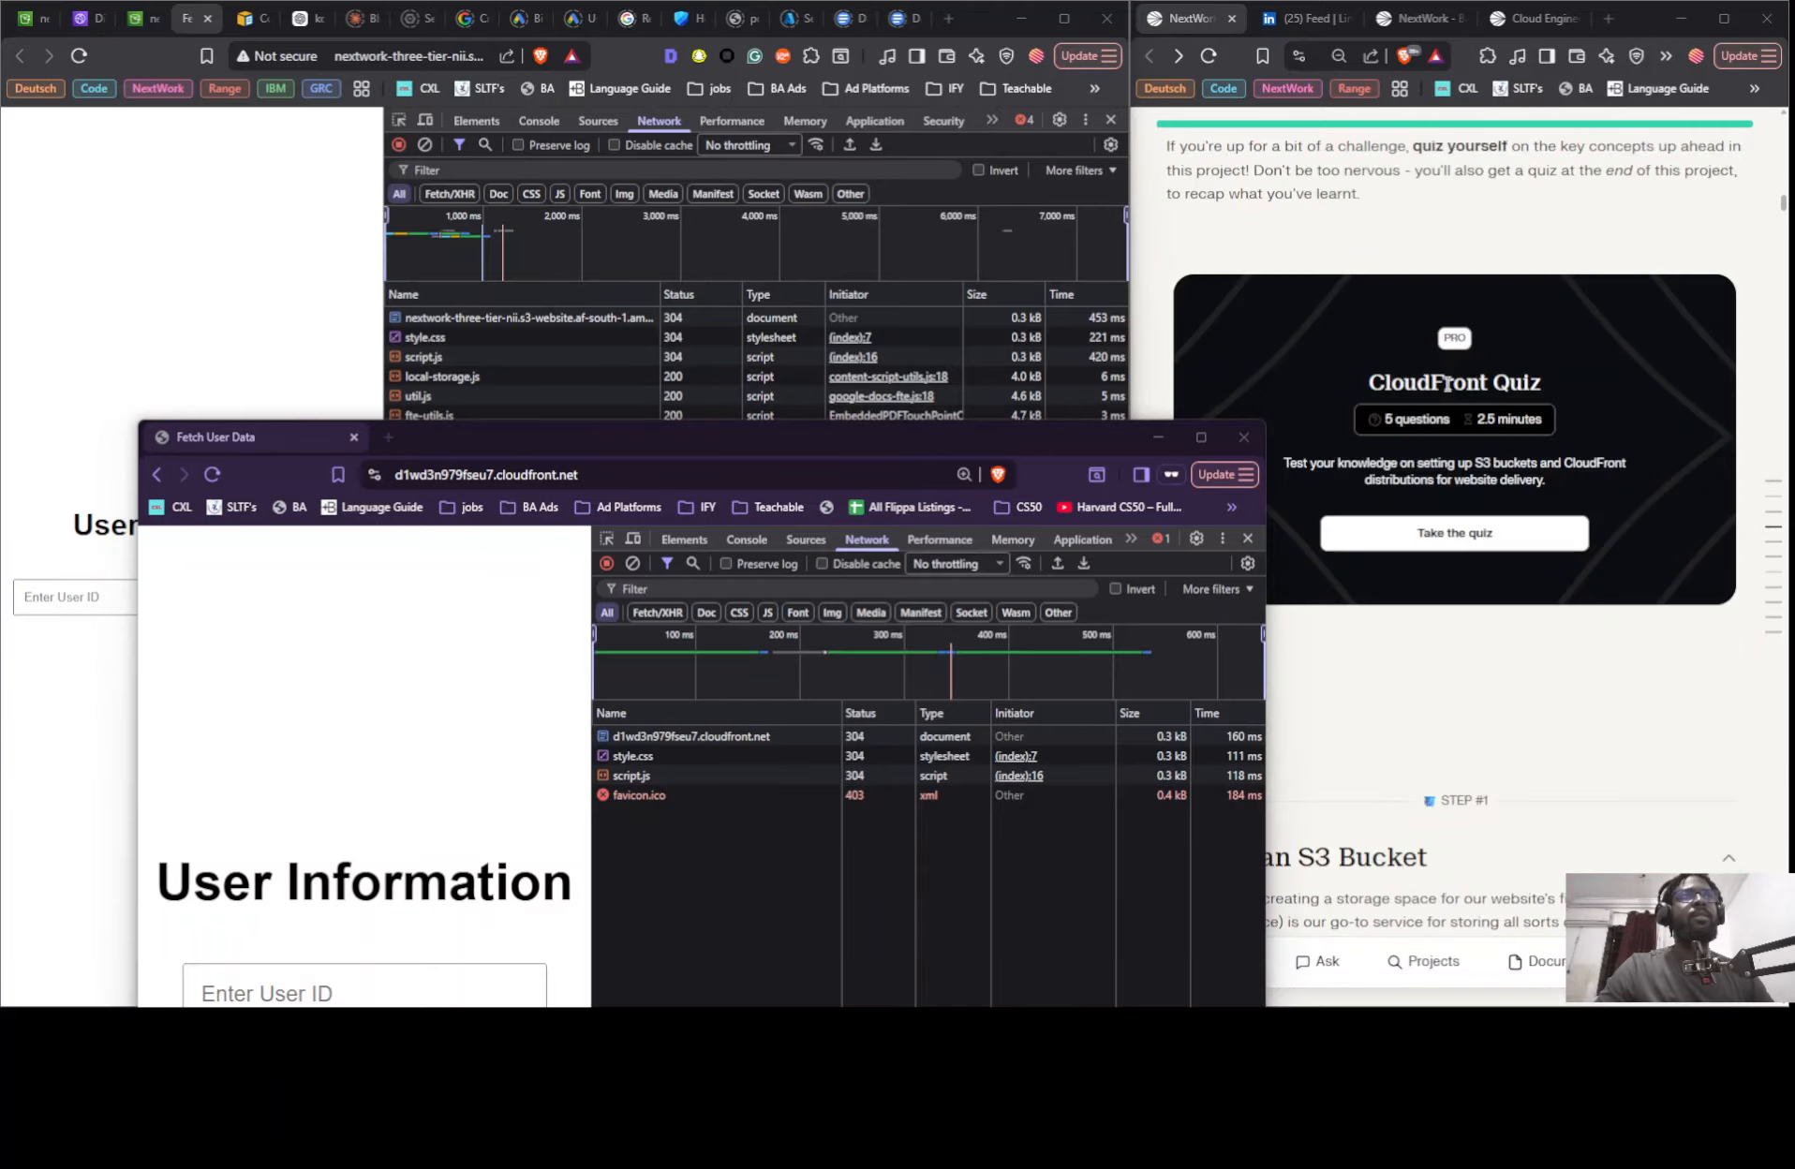
{"action": "scroll", "coordinate": [1399, 377], "scroll_direction": "down", "scroll_amount": 15}
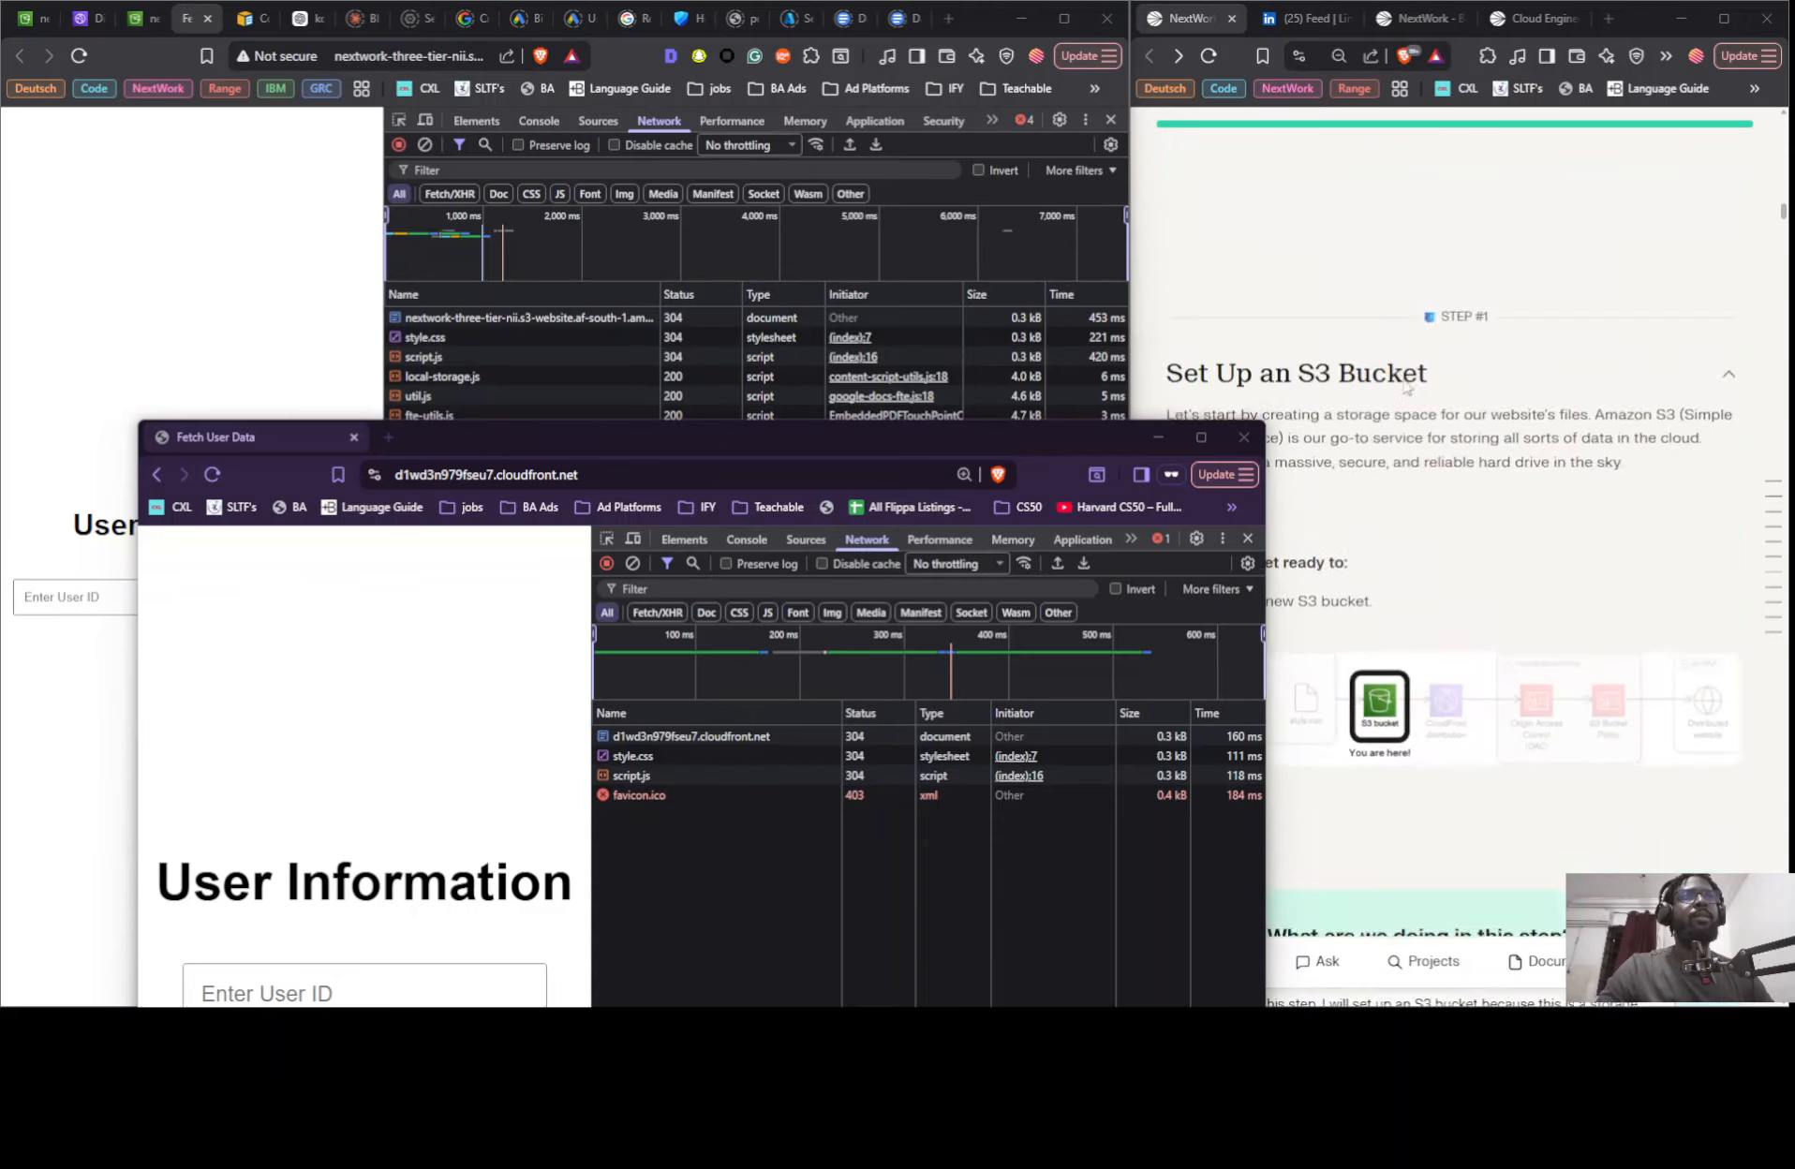
{"action": "scroll", "coordinate": [1396, 374], "scroll_direction": "down", "scroll_amount": 15}
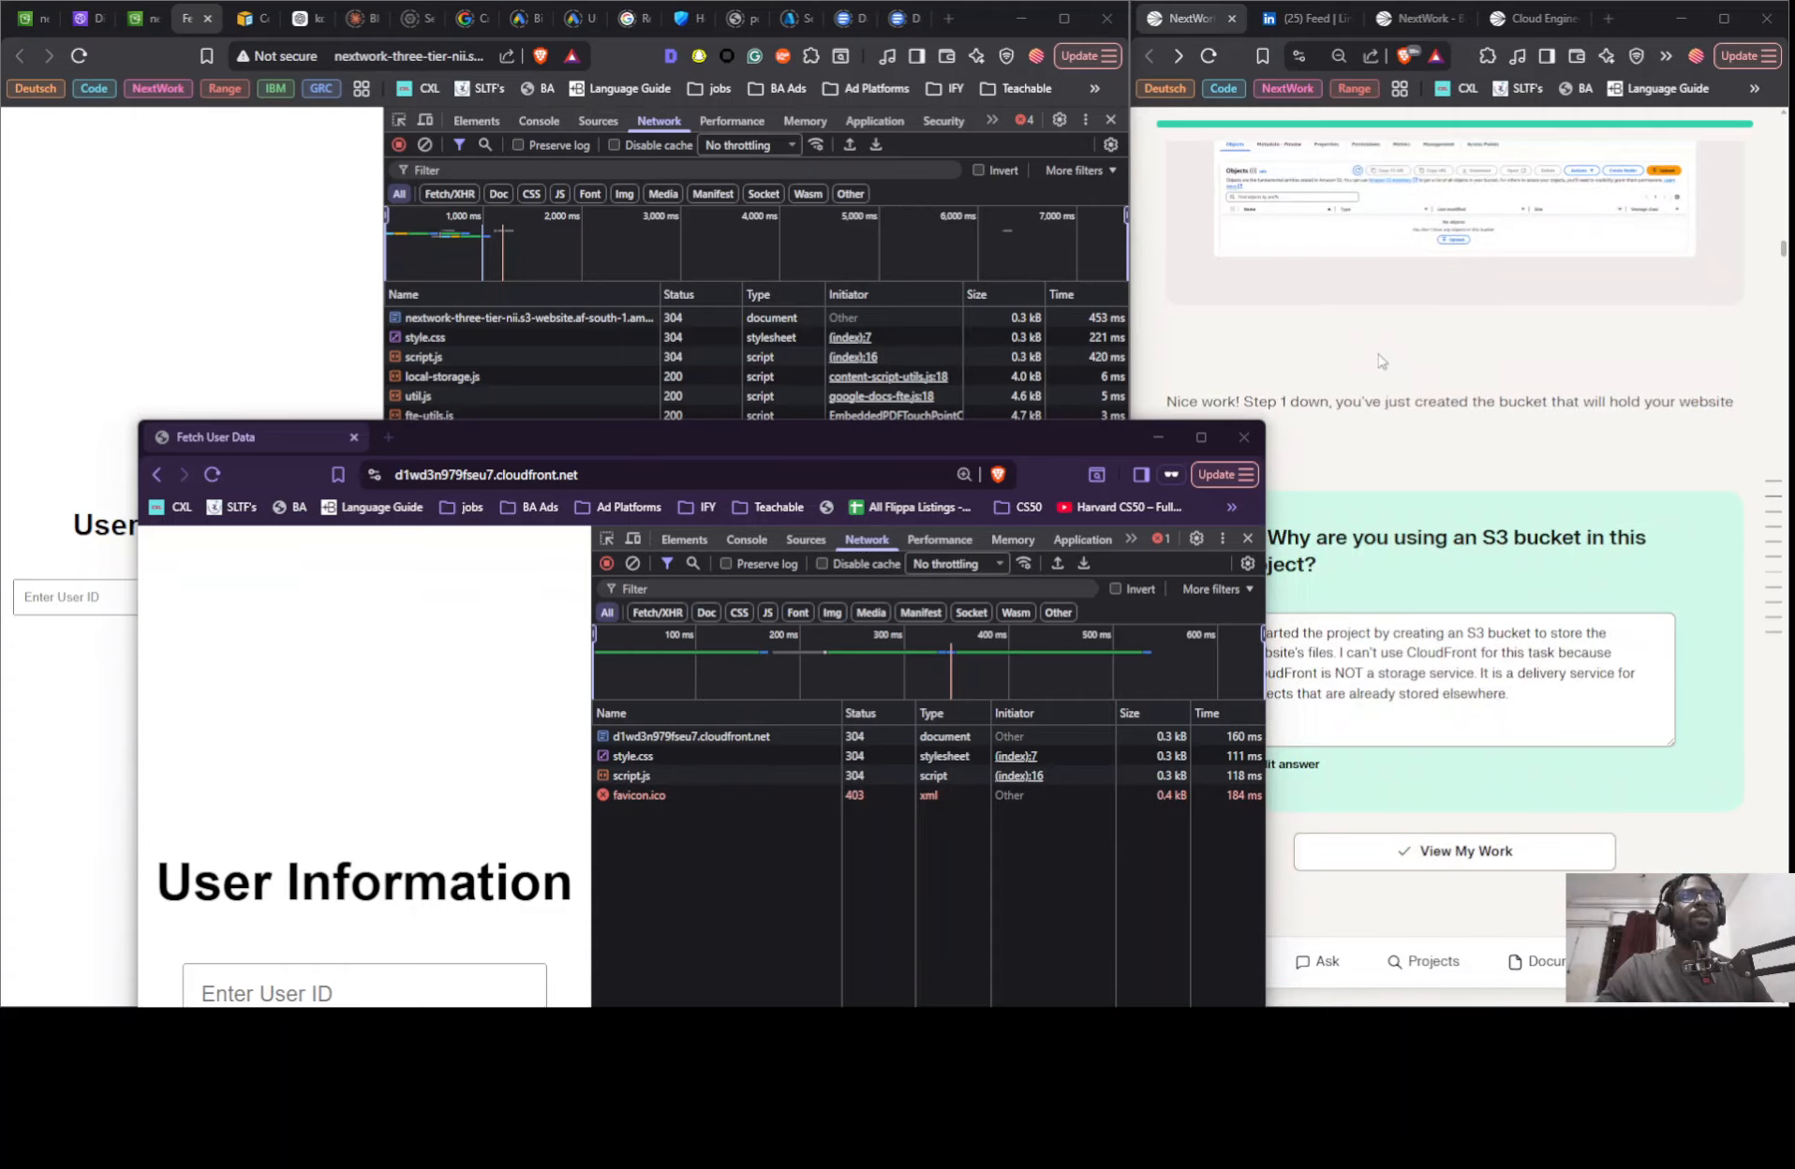
{"action": "scroll", "coordinate": [1494, 464], "scroll_direction": "down", "scroll_amount": 6}
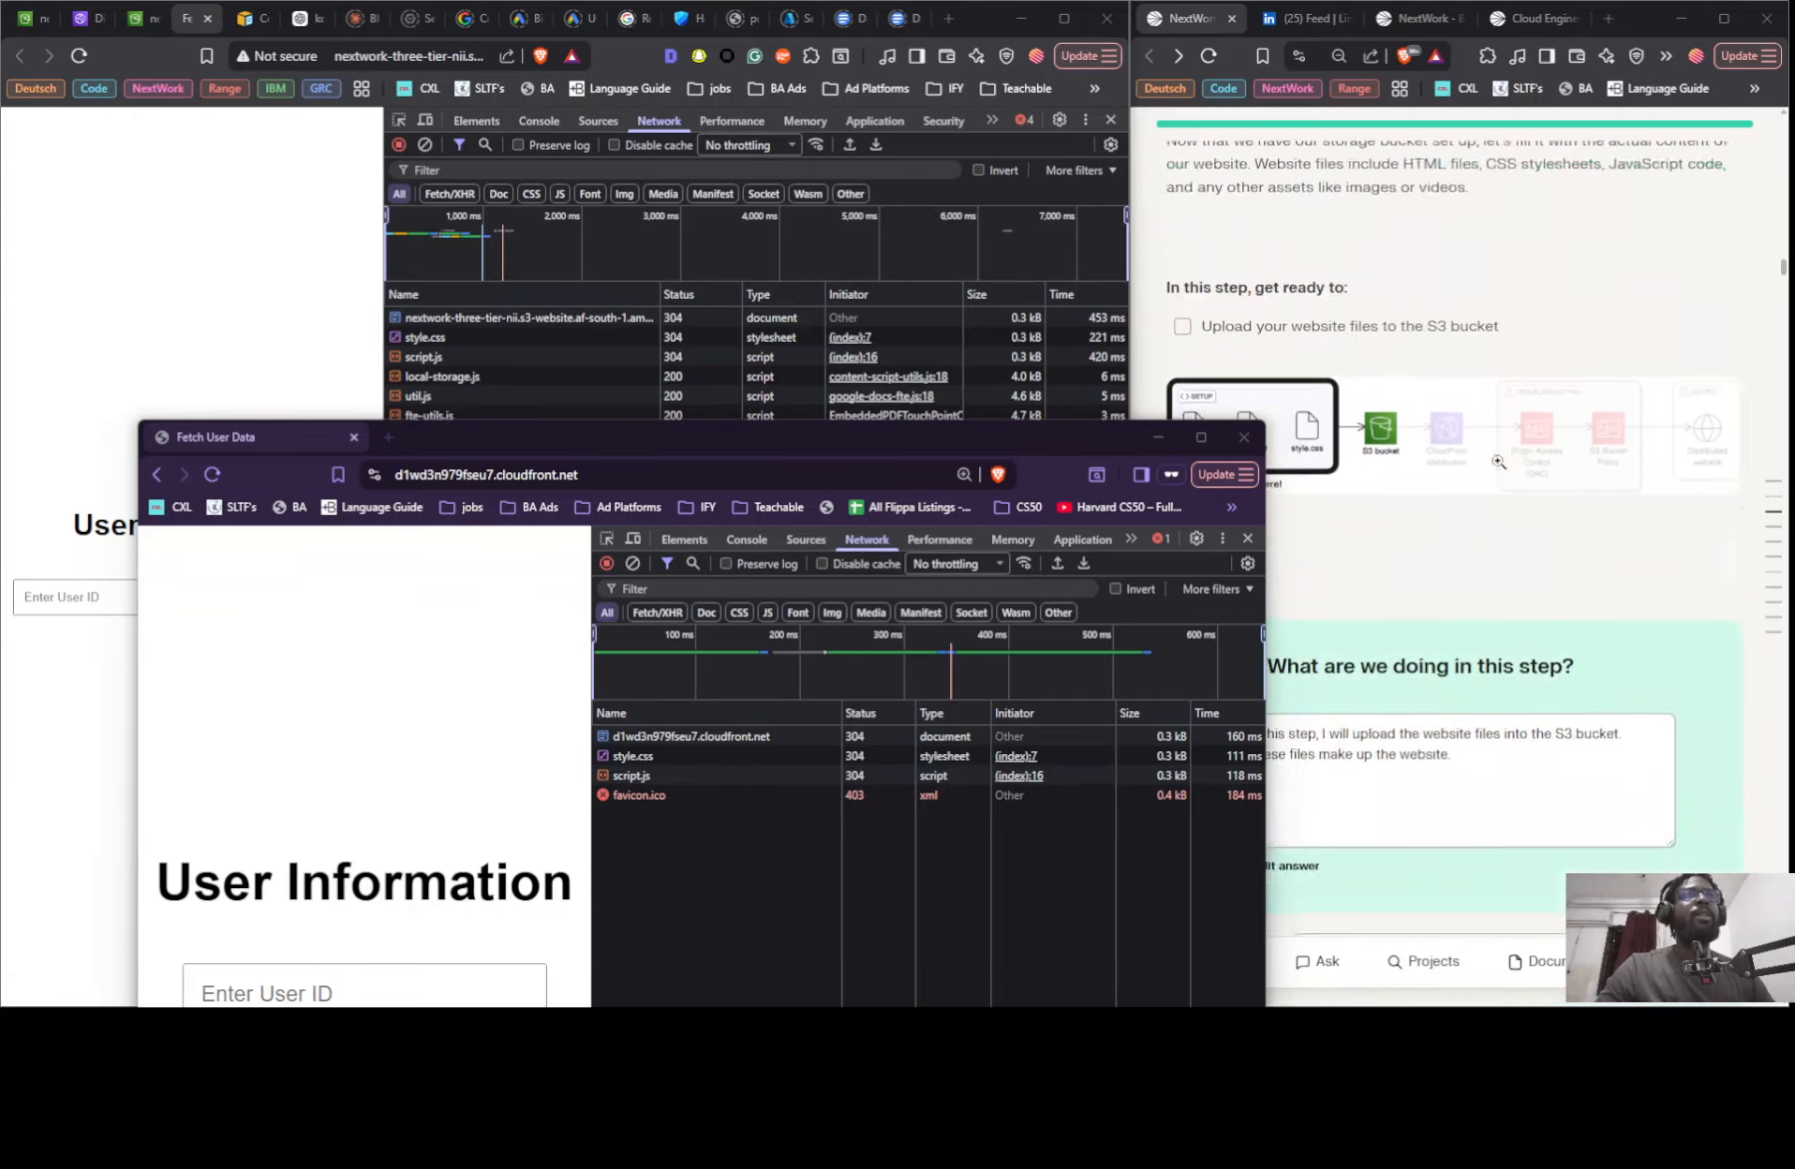
- Switch the NextWork project guide to its On Your Own mode with the page zoomed out to 75%
{"action": "left_click", "coordinate": [1773, 506]}
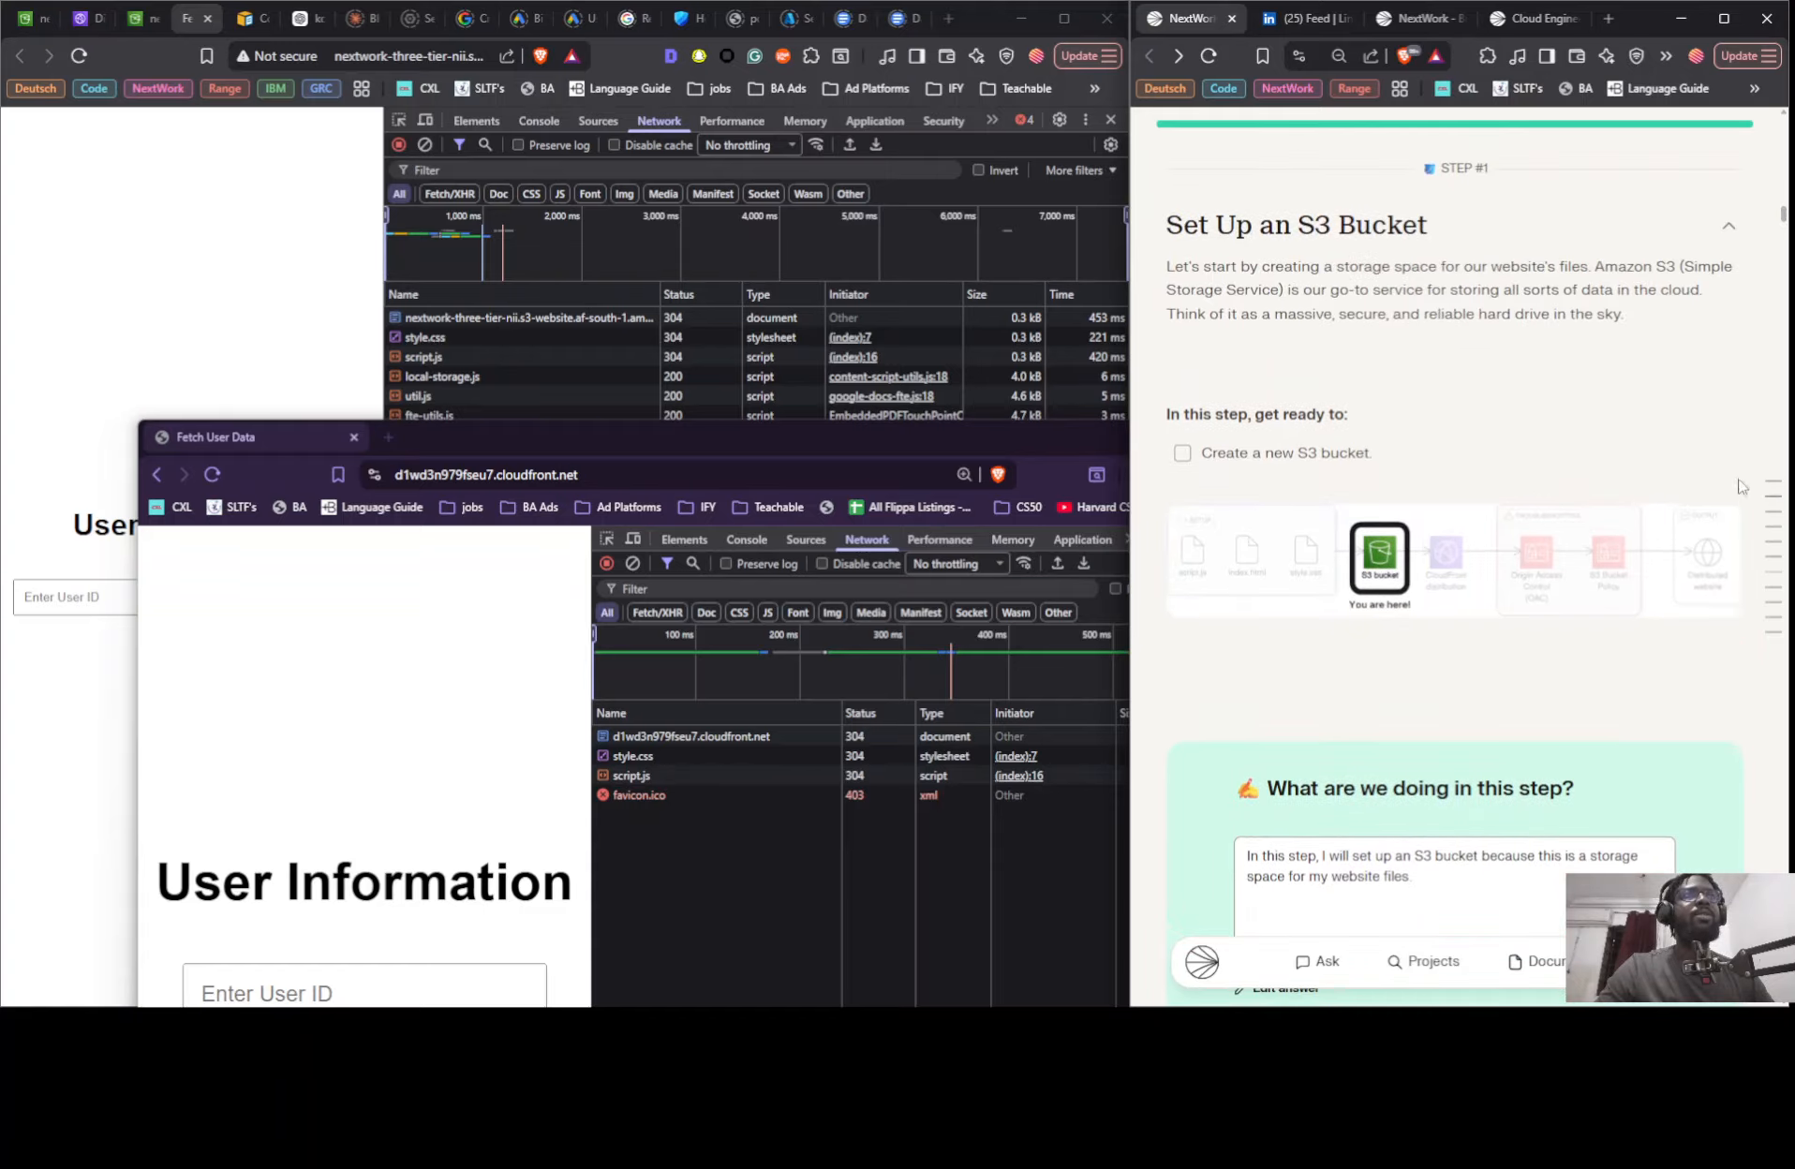
{"action": "key", "text": "ctrl+minus"}
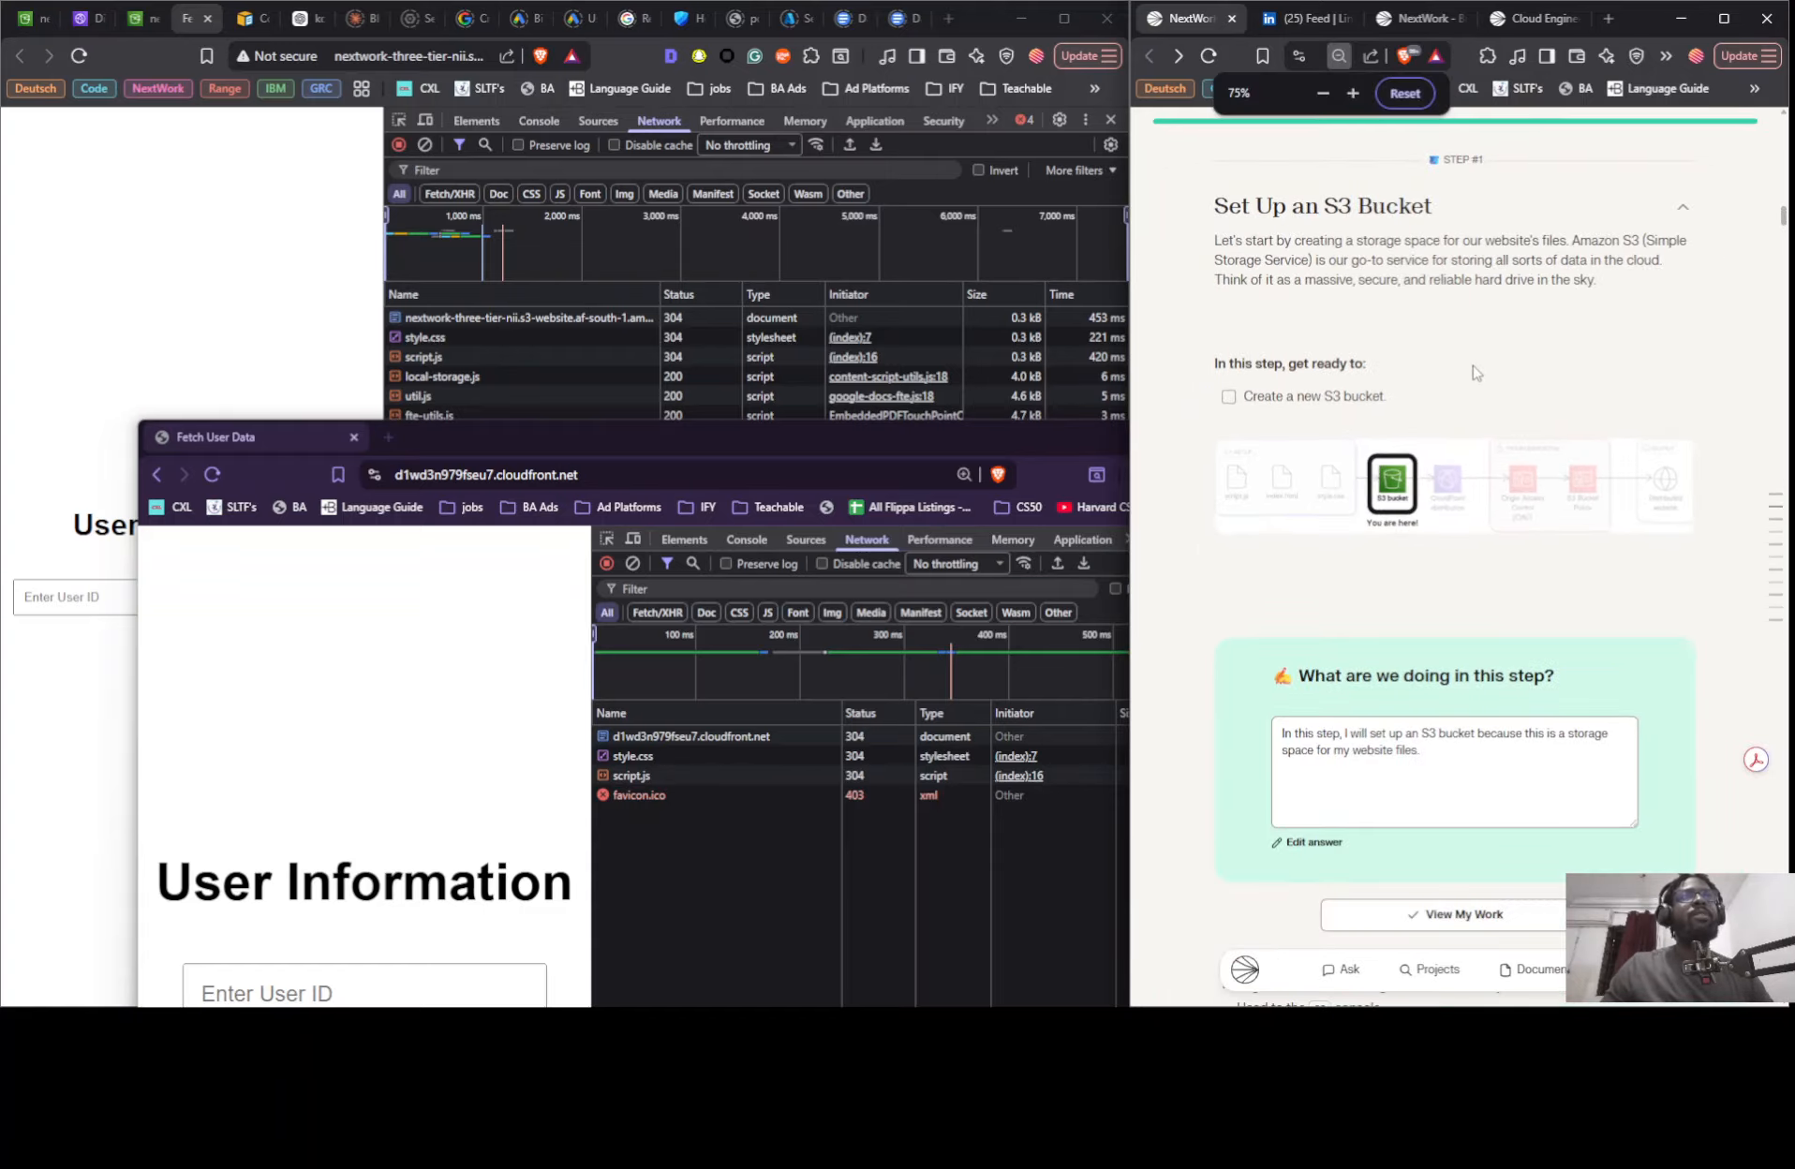
{"action": "scroll", "coordinate": [1475, 372], "scroll_direction": "up", "scroll_amount": 15}
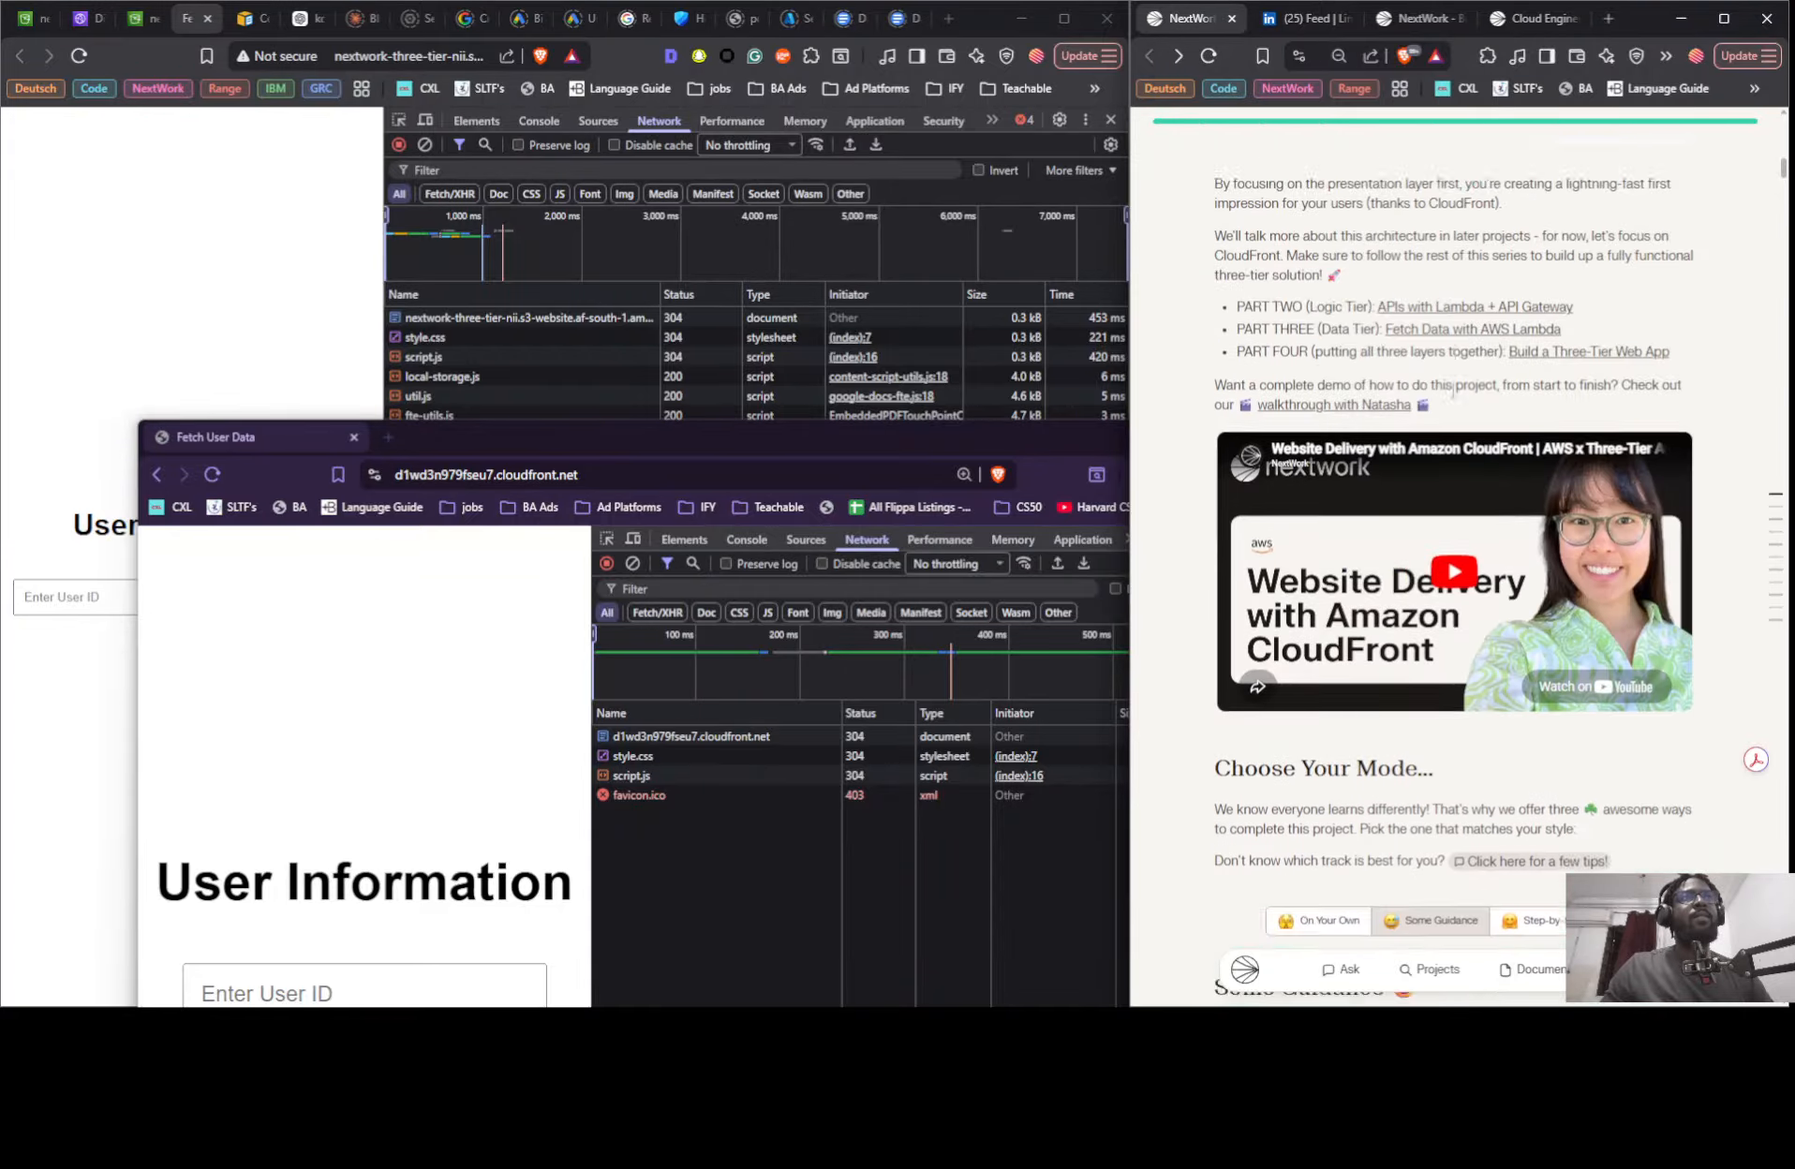
{"action": "scroll", "coordinate": [1453, 394], "scroll_direction": "up", "scroll_amount": 4}
{"action": "scroll", "coordinate": [1453, 394], "scroll_direction": "down", "scroll_amount": 7}
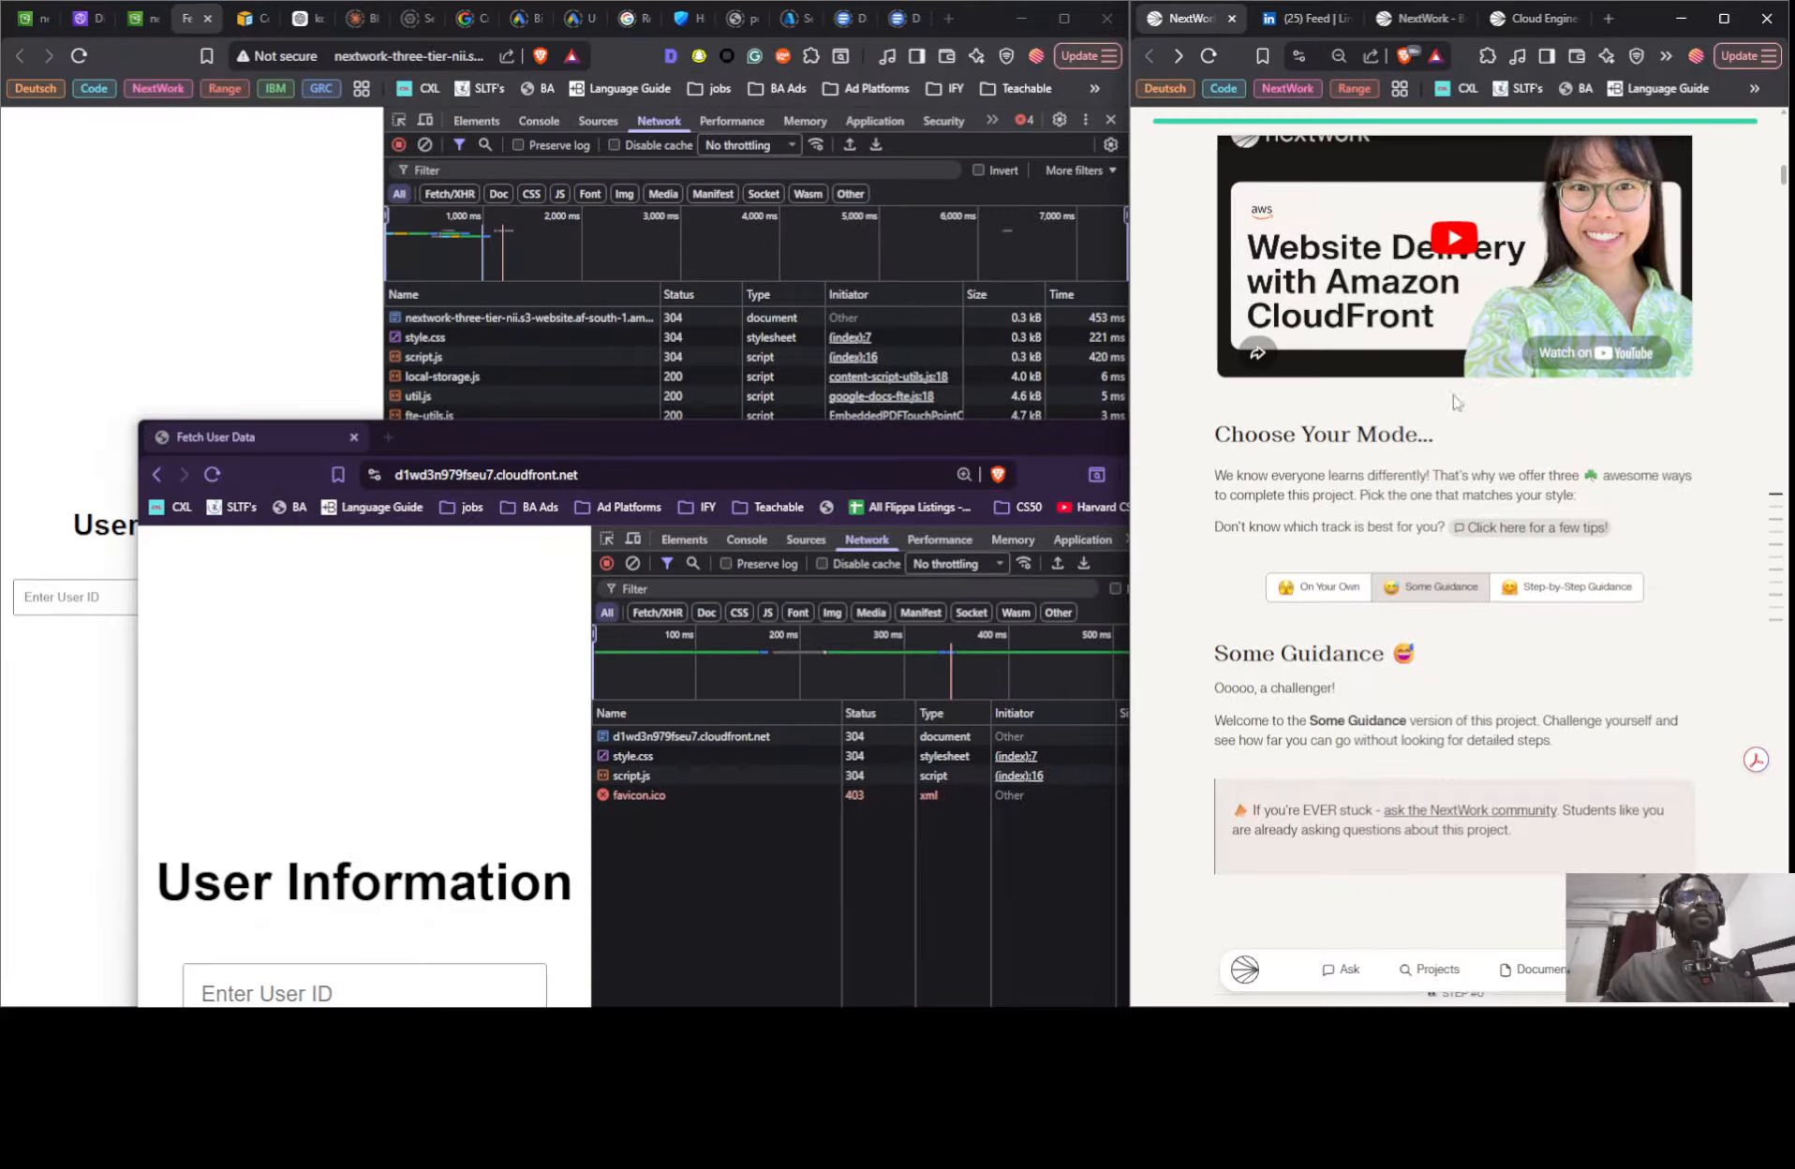
{"action": "left_click", "coordinate": [1351, 595]}
- Review the guide's secret mission checklist and the instructions for deleting the project's resources
{"action": "scroll", "coordinate": [1490, 389], "scroll_direction": "down", "scroll_amount": 10}
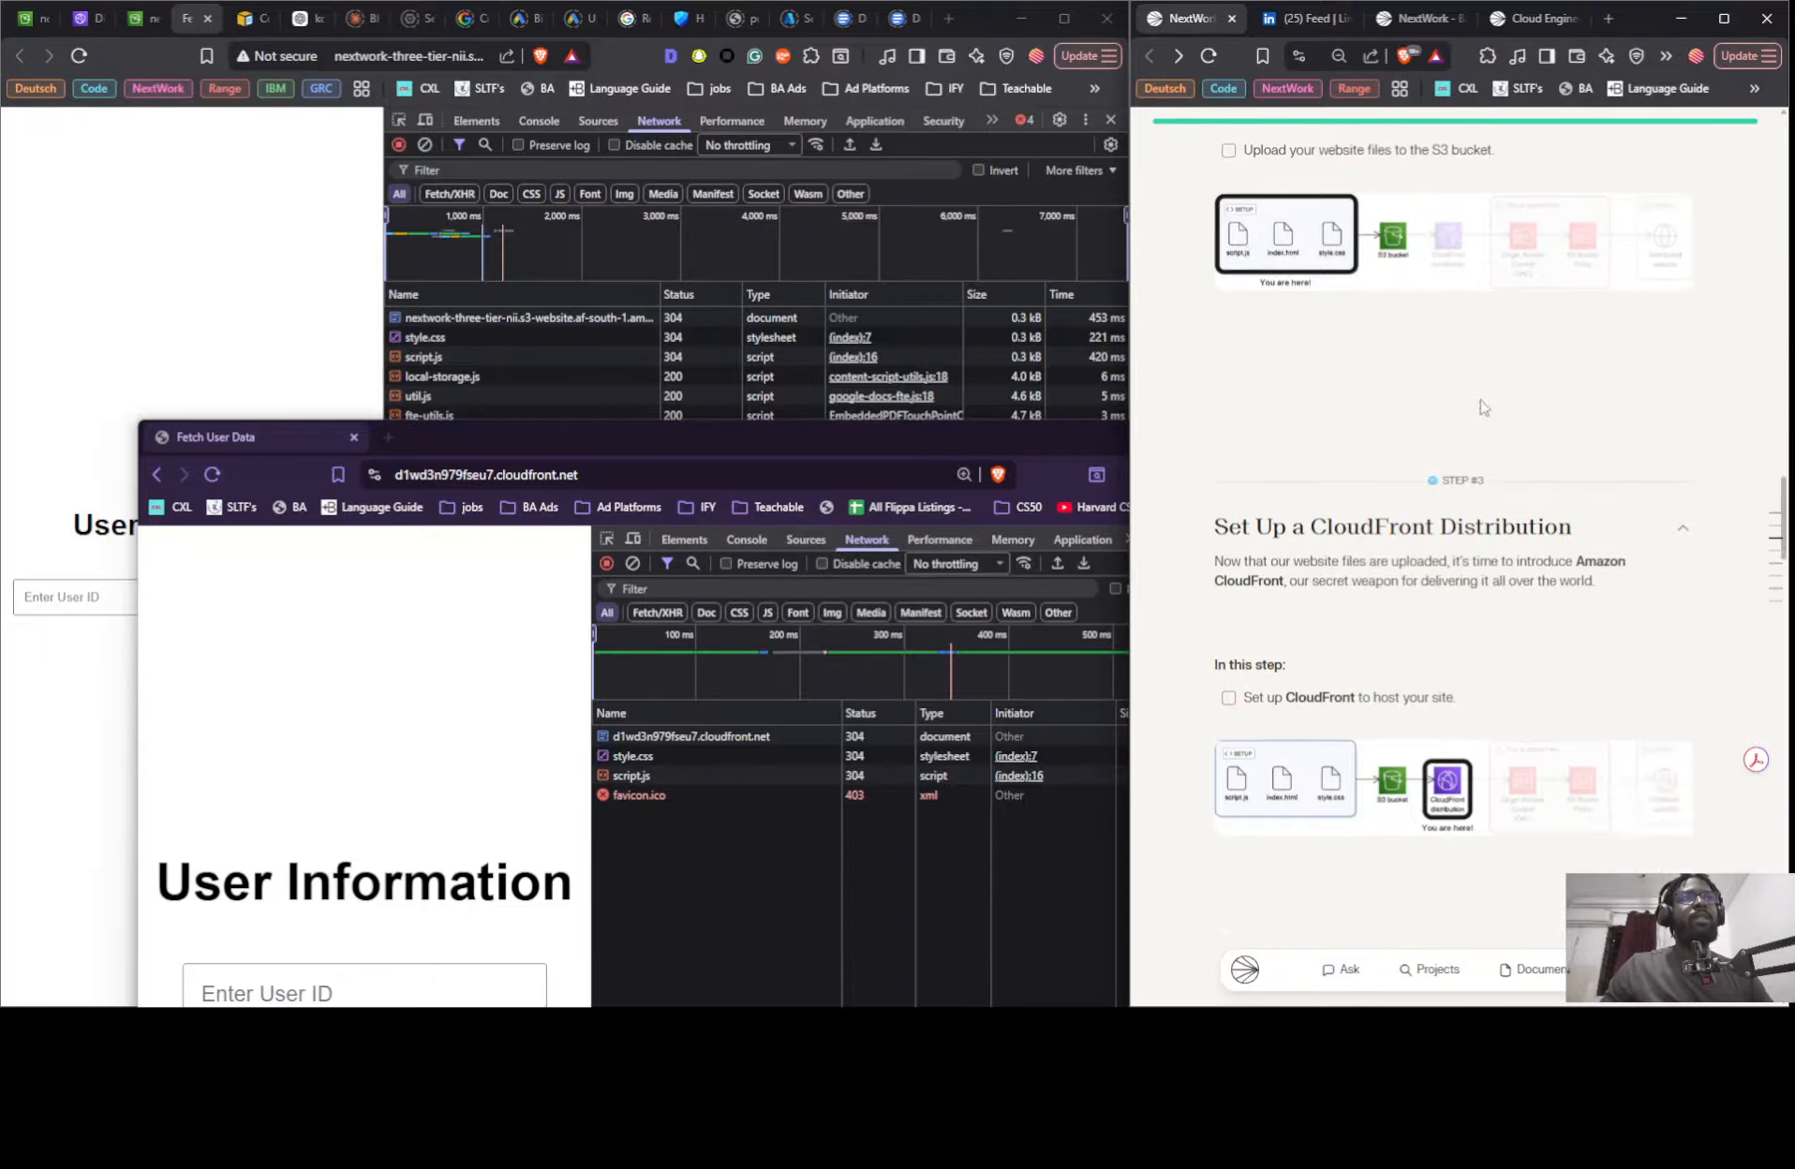
{"action": "scroll", "coordinate": [1483, 407], "scroll_direction": "down", "scroll_amount": 15}
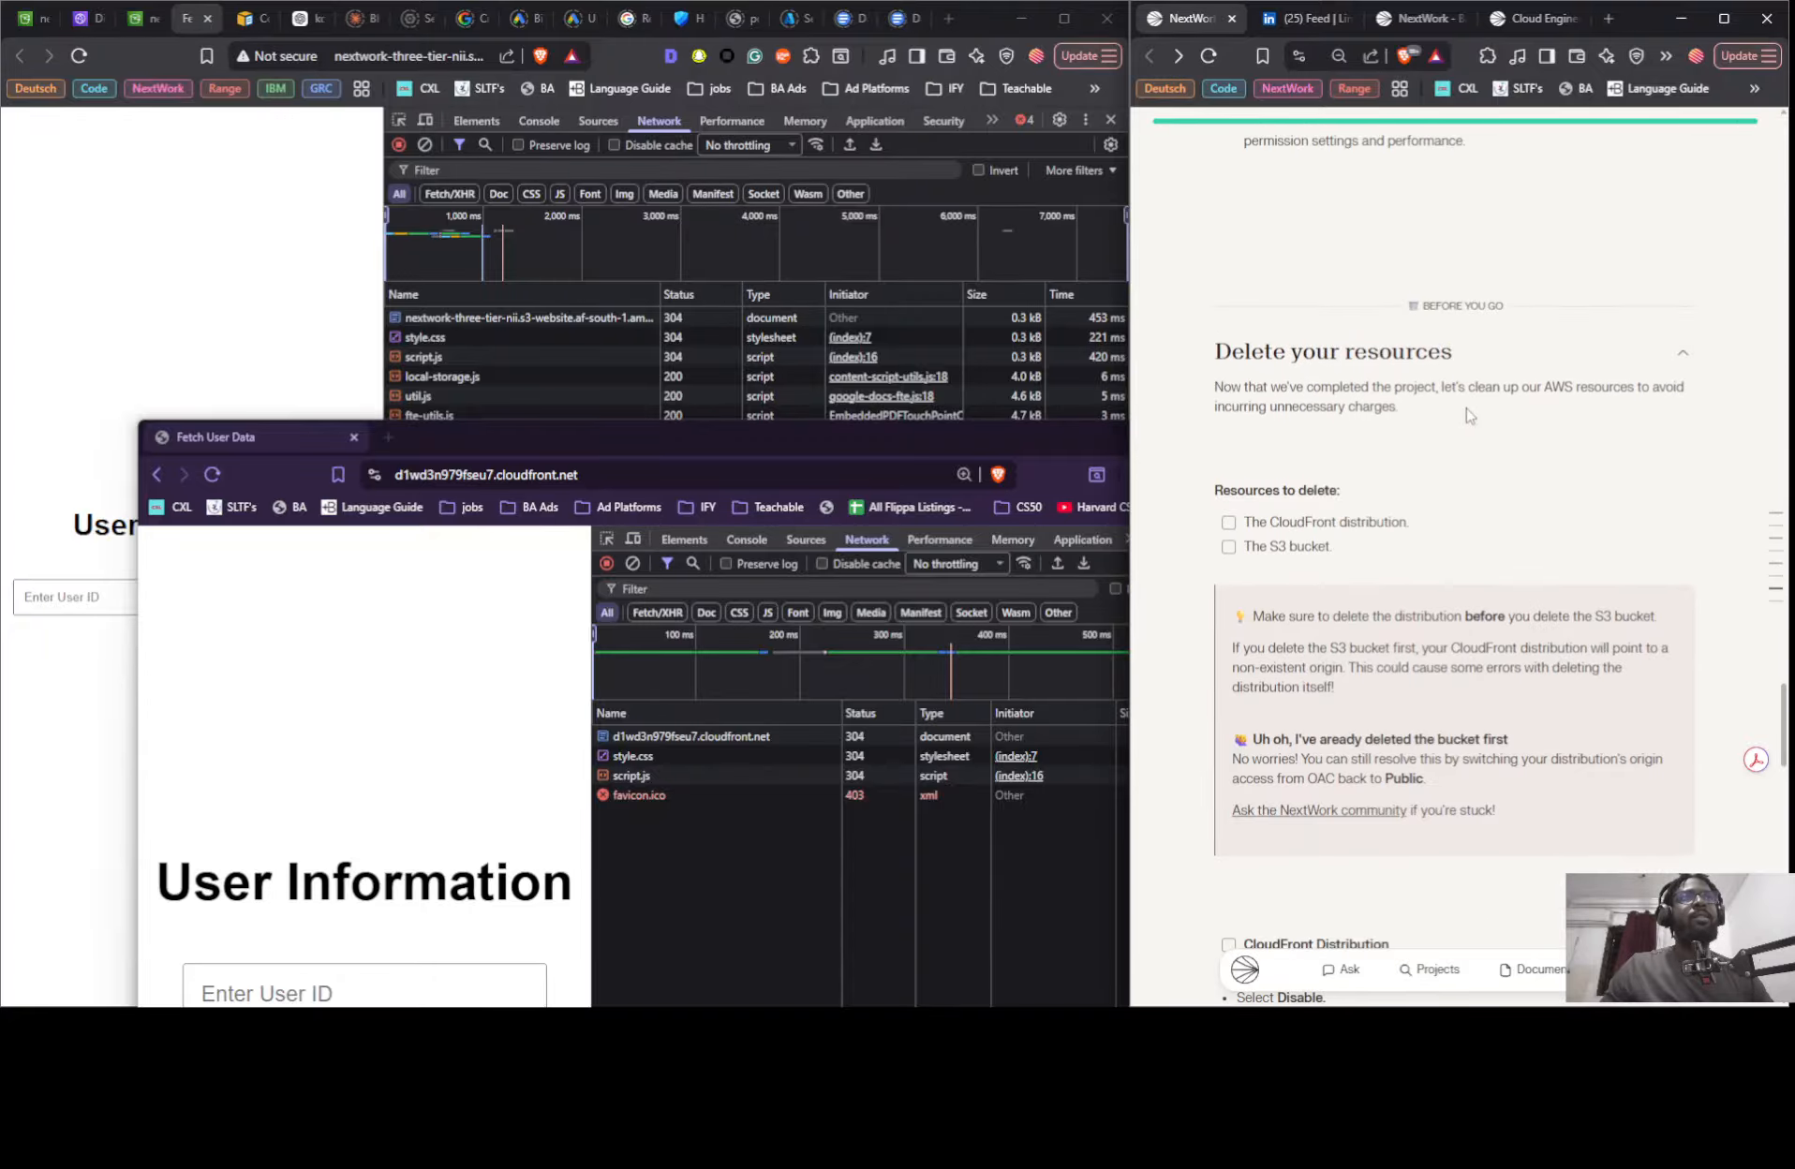
{"action": "scroll", "coordinate": [1468, 415], "scroll_direction": "down", "scroll_amount": 8}
{"action": "scroll", "coordinate": [1461, 418], "scroll_direction": "up", "scroll_amount": 15}
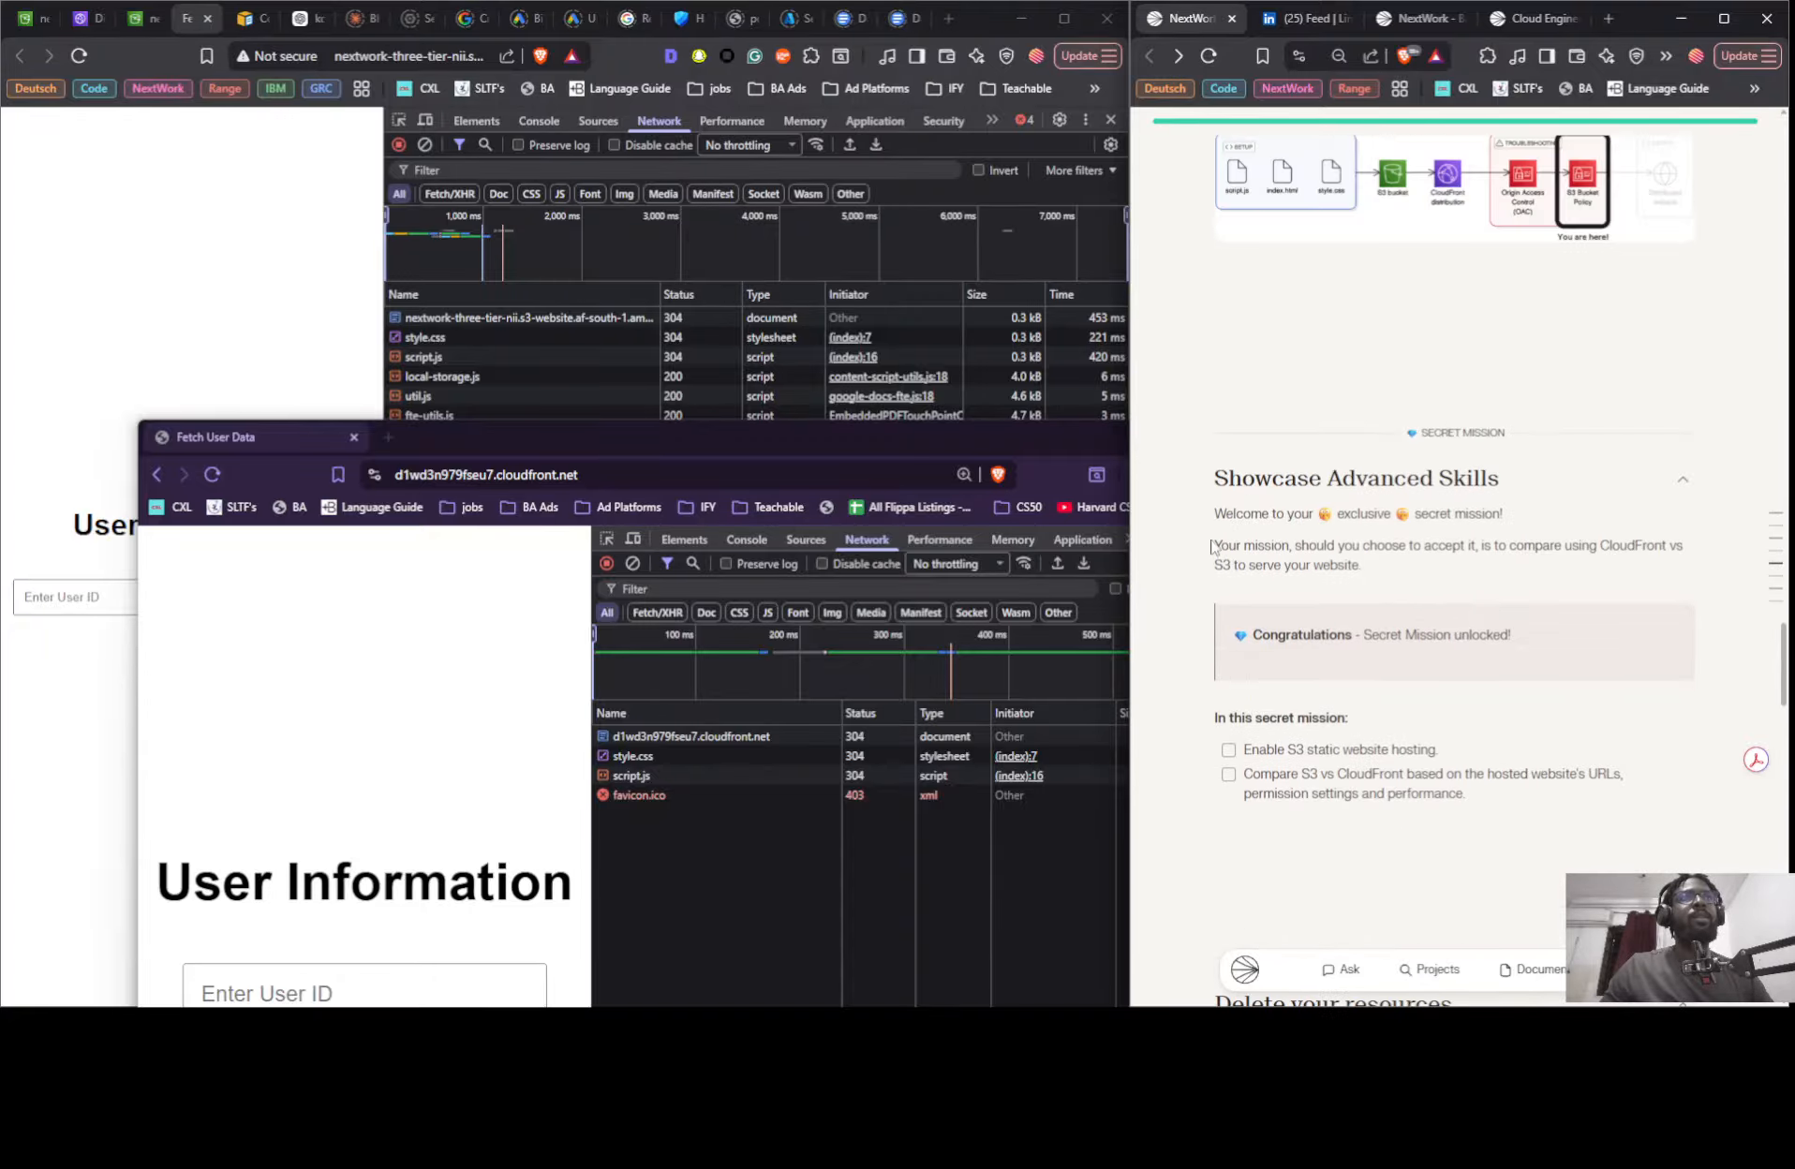
{"action": "scroll", "coordinate": [1211, 548], "scroll_direction": "up", "scroll_amount": 5}
{"action": "scroll", "coordinate": [1298, 547], "scroll_direction": "down", "scroll_amount": 7}
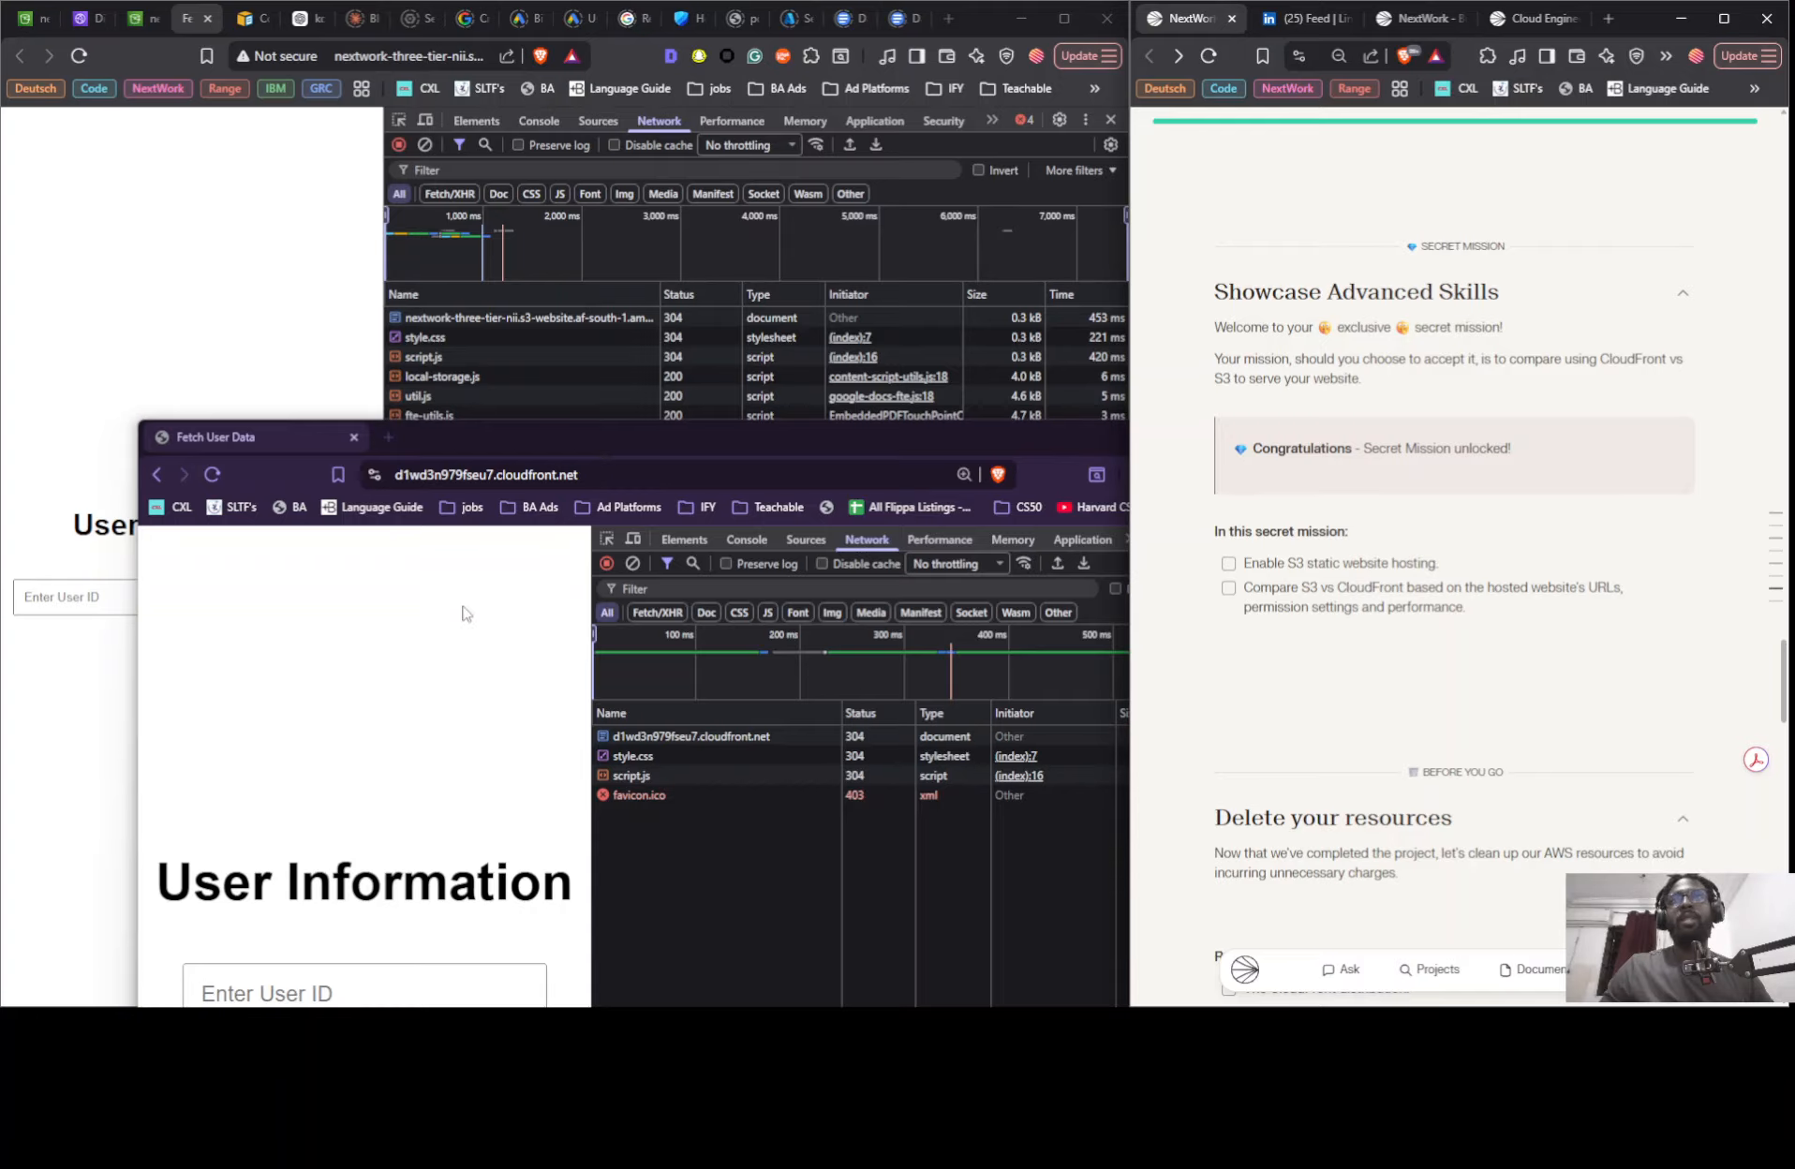
{"action": "left_click", "coordinate": [409, 669]}
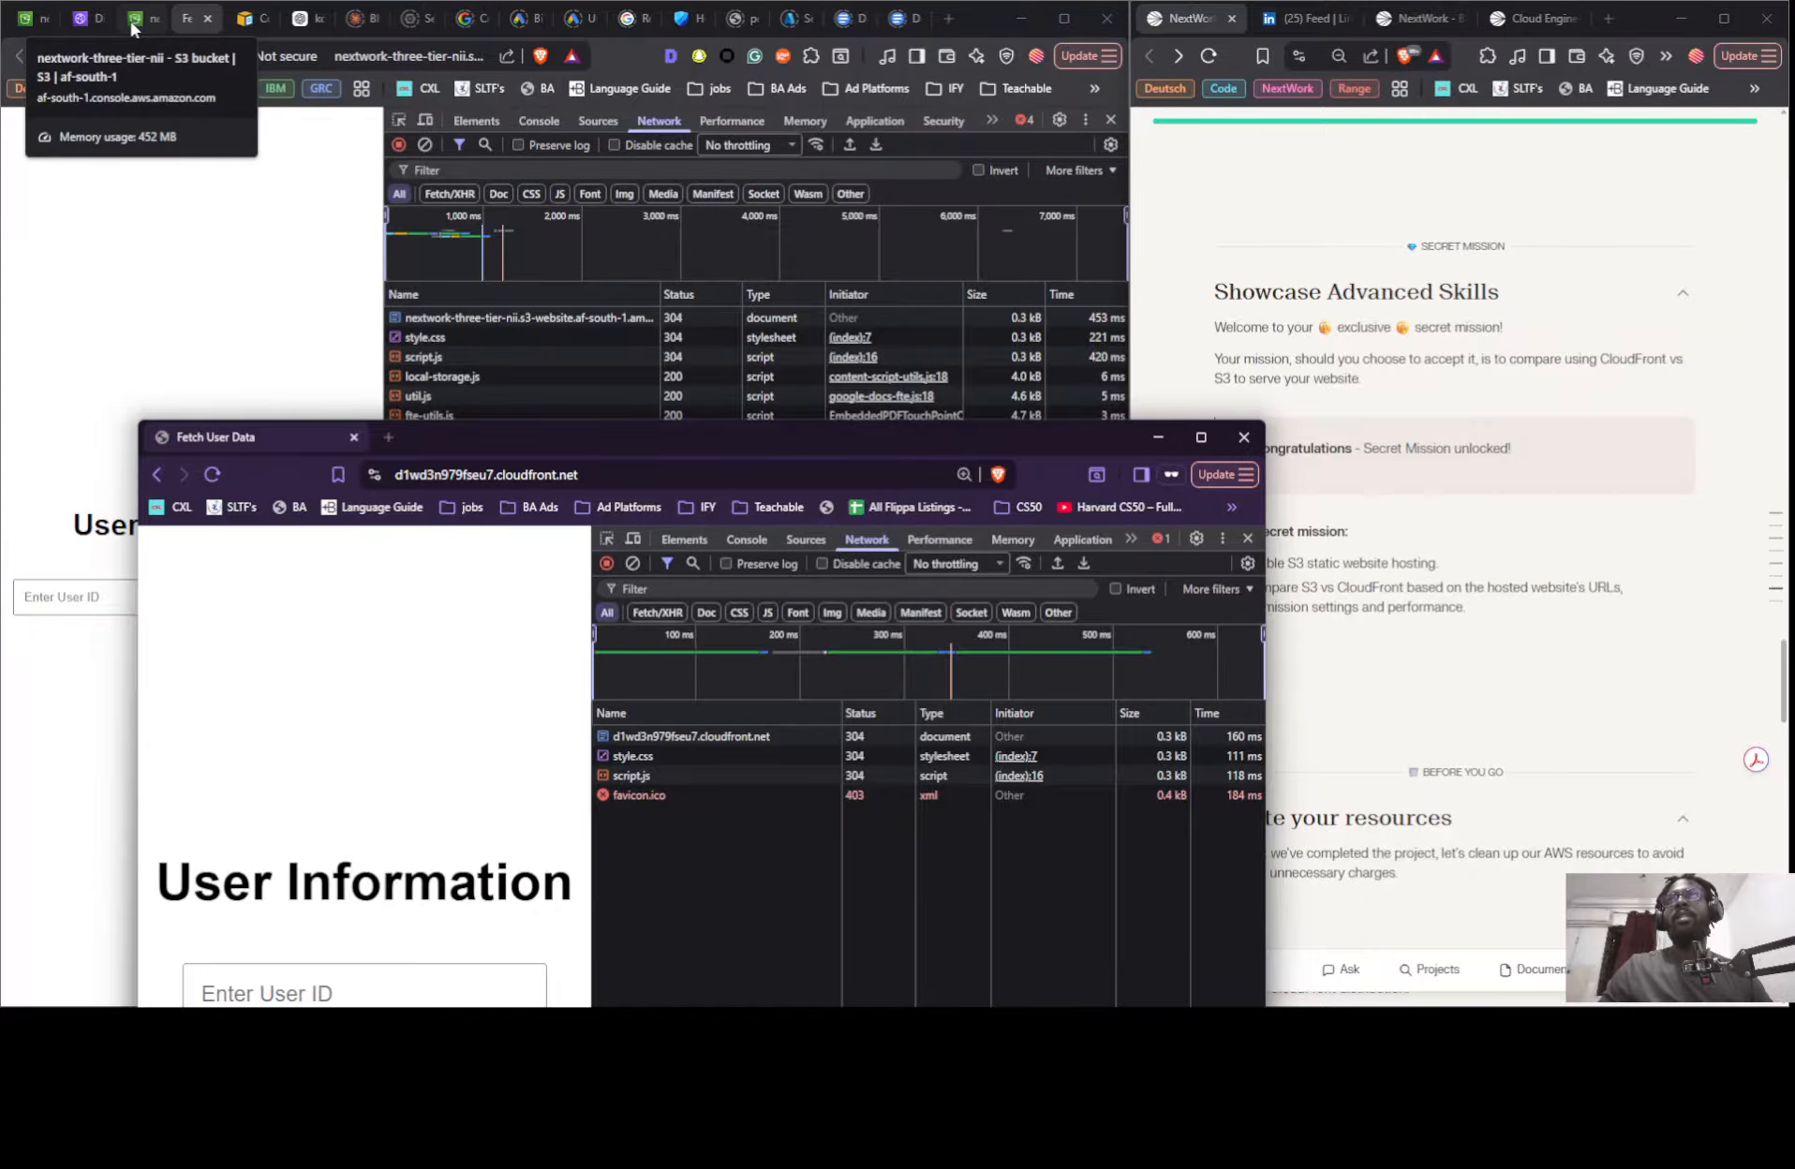
- Disable the enabled nextwork-three-tier-nii-123 CloudFront distribution and refresh the distributions list to check its deployment status
{"action": "left_click", "coordinate": [79, 18]}
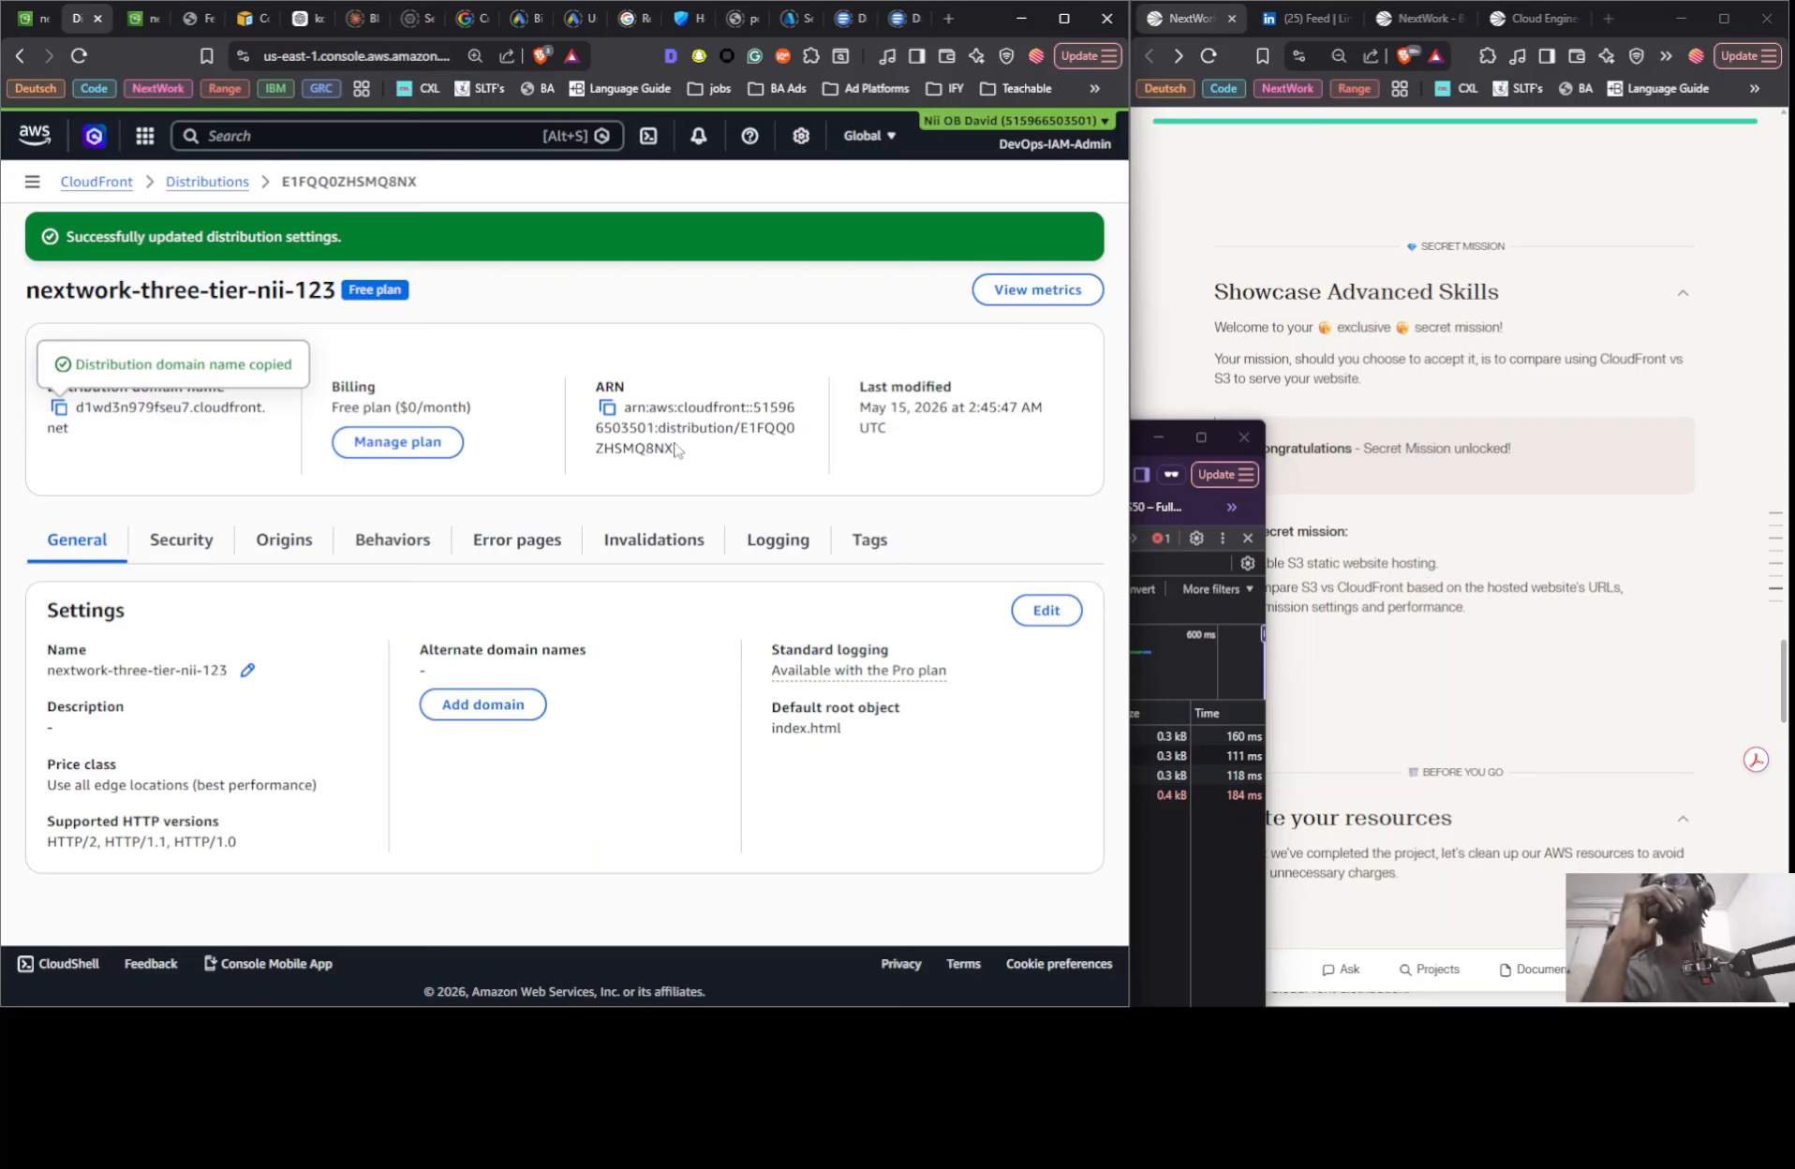
{"action": "left_click", "coordinate": [202, 185]}
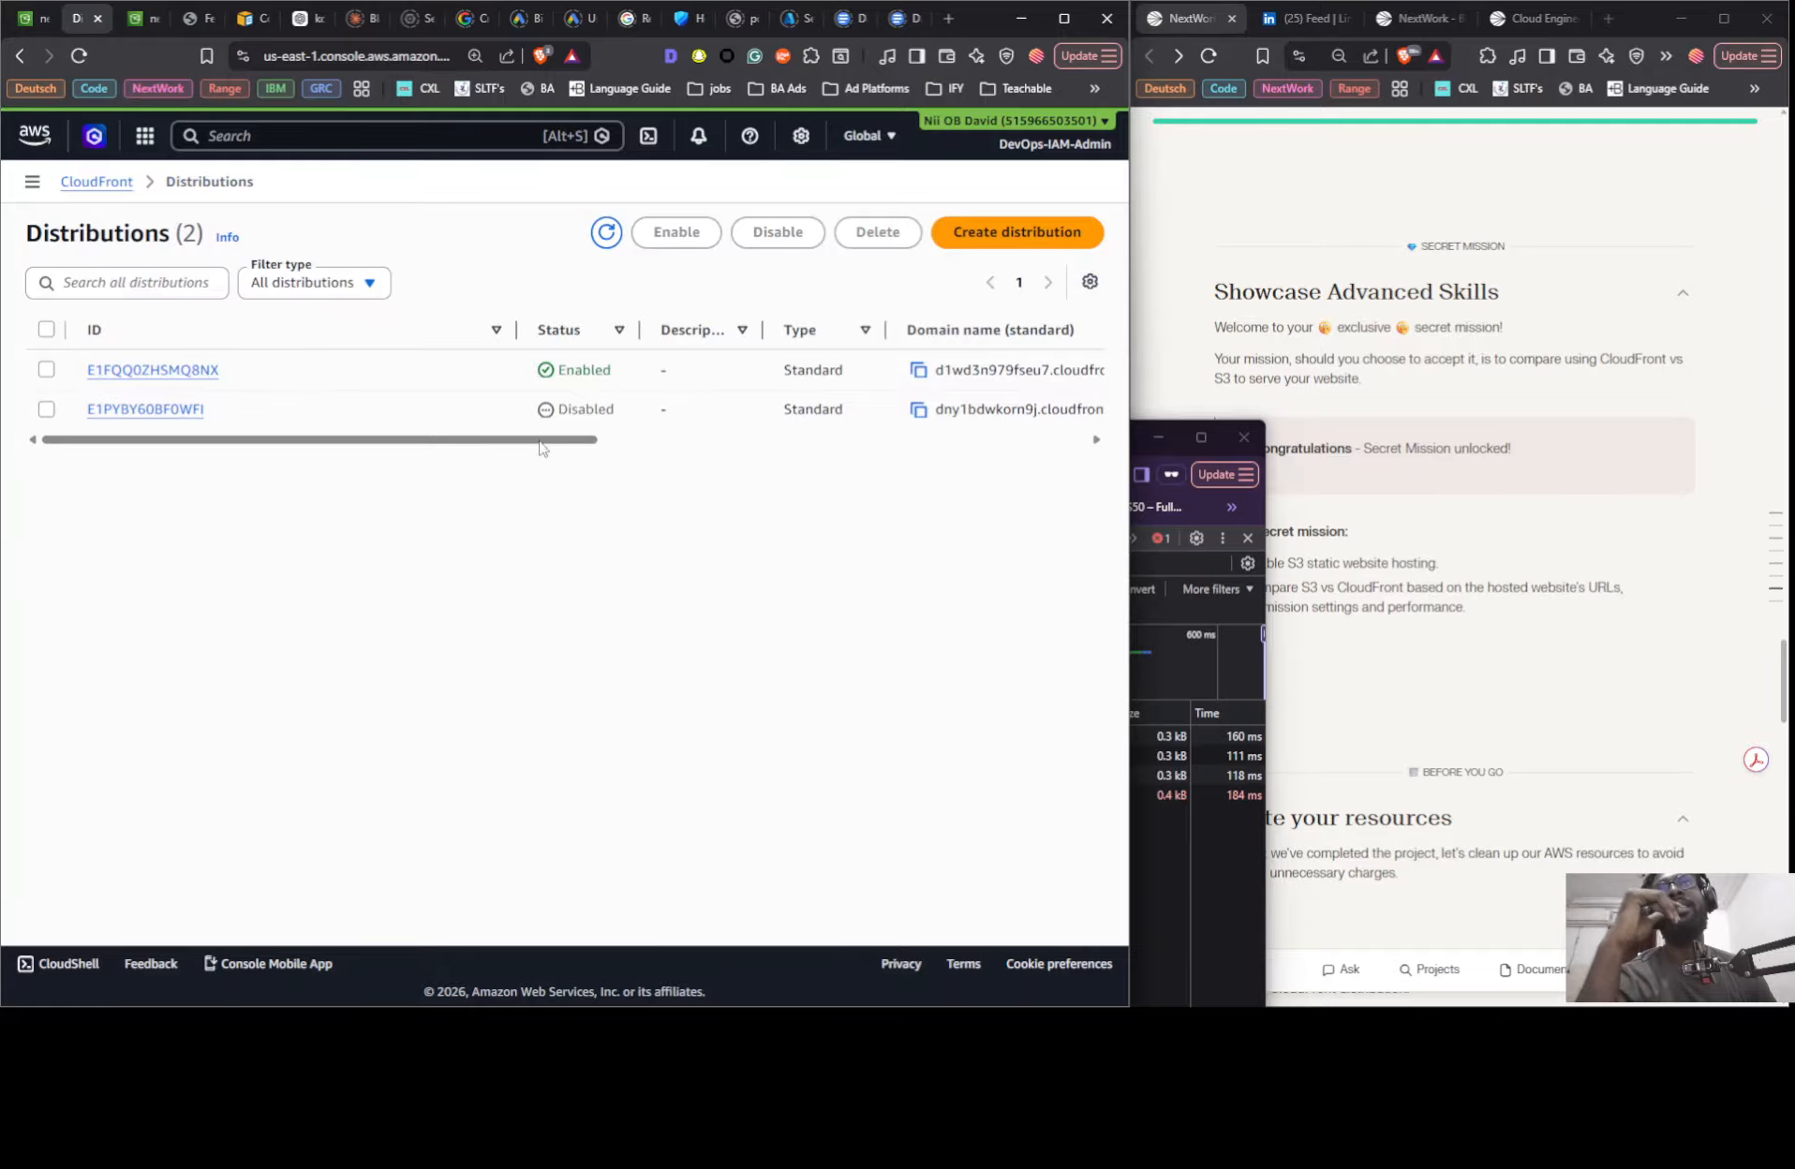
{"action": "left_click_drag", "start_coordinate": [541, 444], "coordinate": [341, 451]}
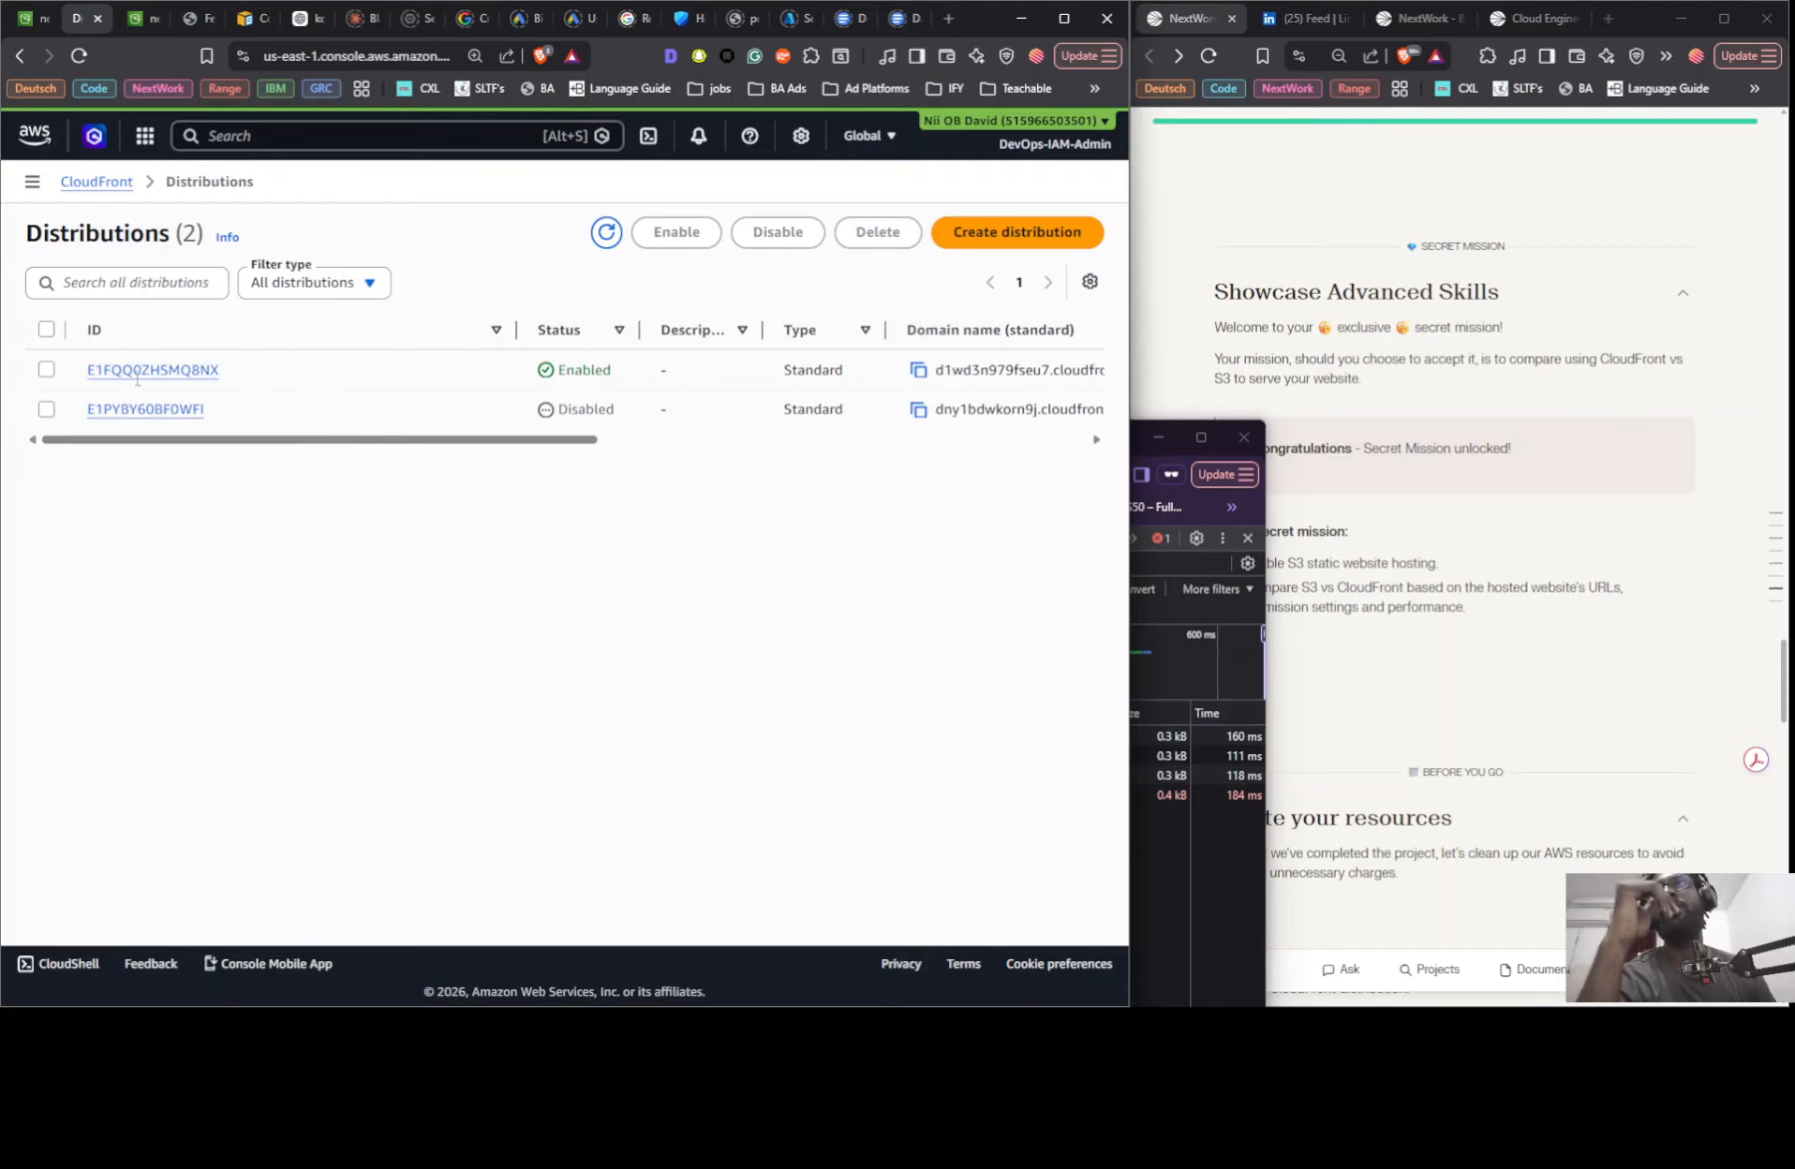
{"action": "left_click", "coordinate": [49, 371]}
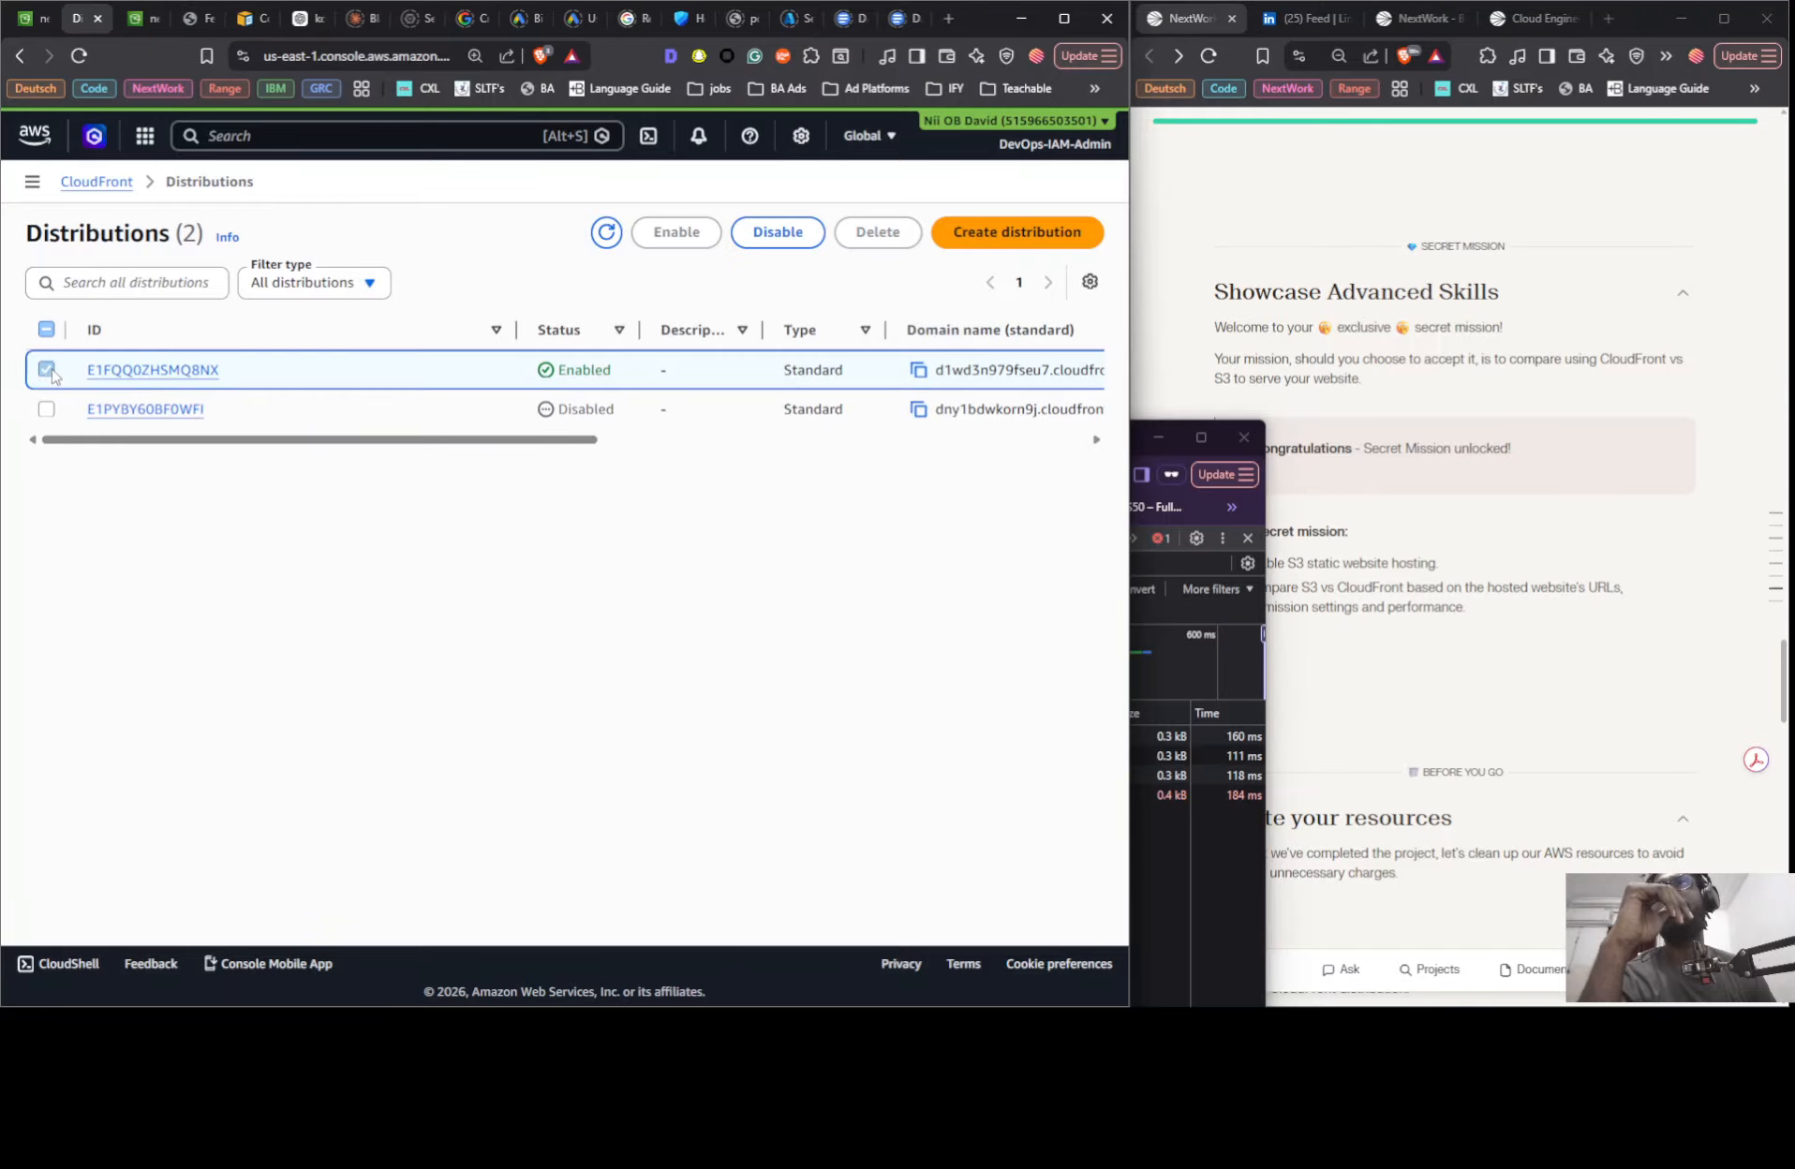
{"action": "left_click", "coordinate": [777, 233]}
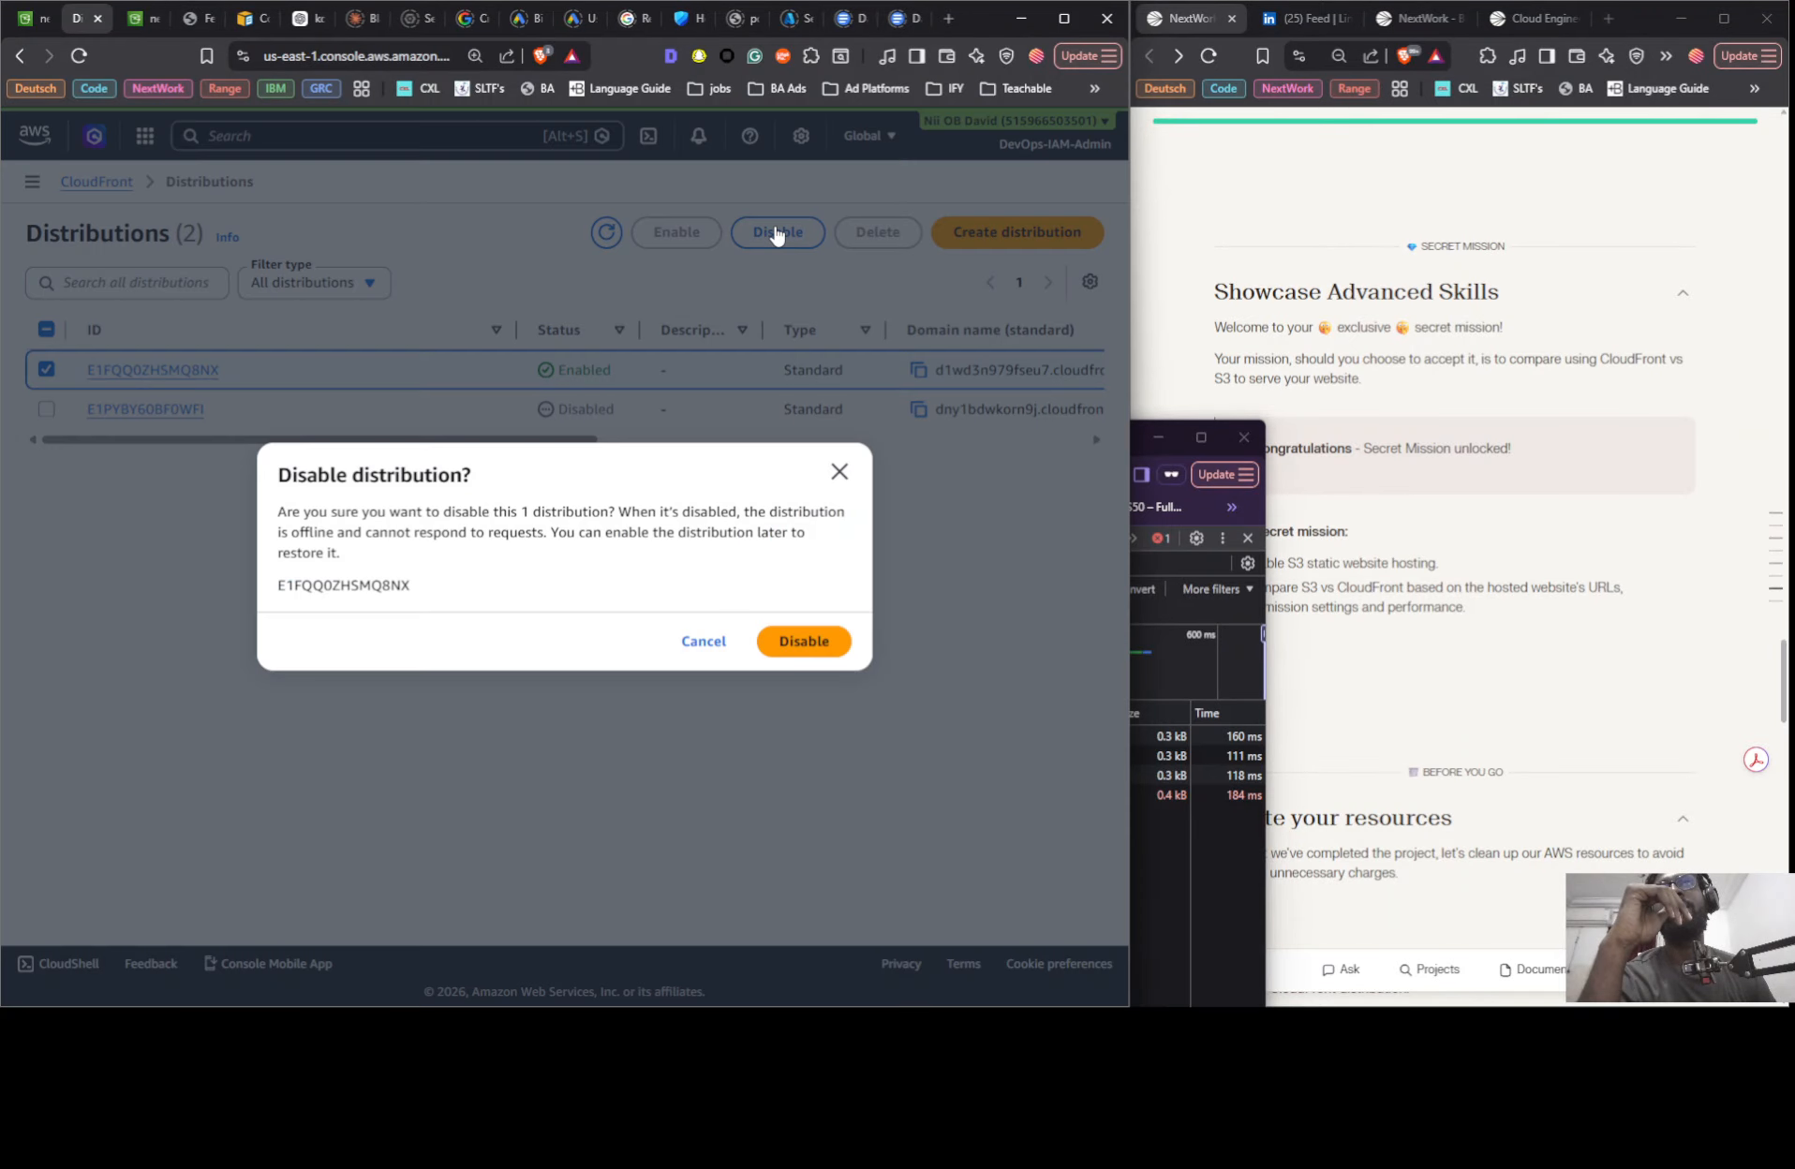
{"action": "left_click", "coordinate": [785, 646]}
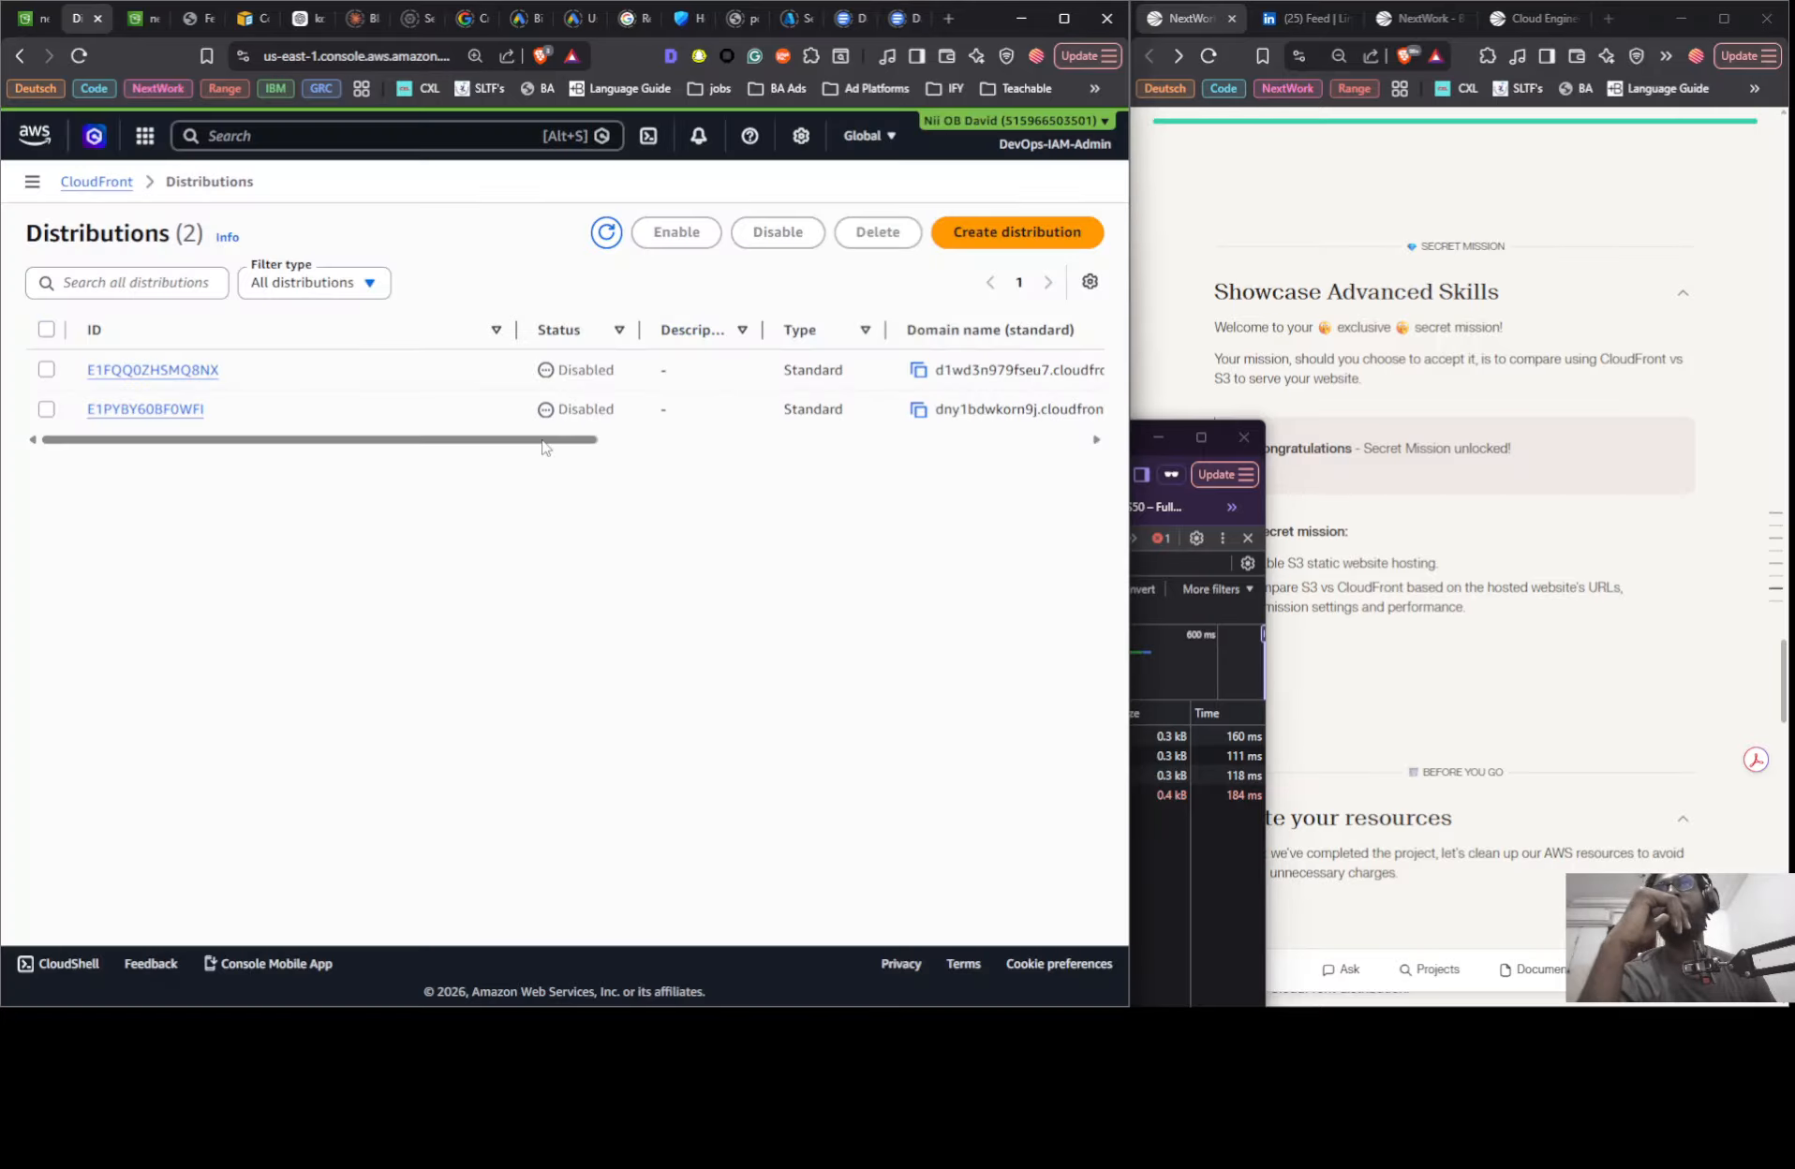
{"action": "left_click_drag", "start_coordinate": [548, 448], "coordinate": [1061, 440]}
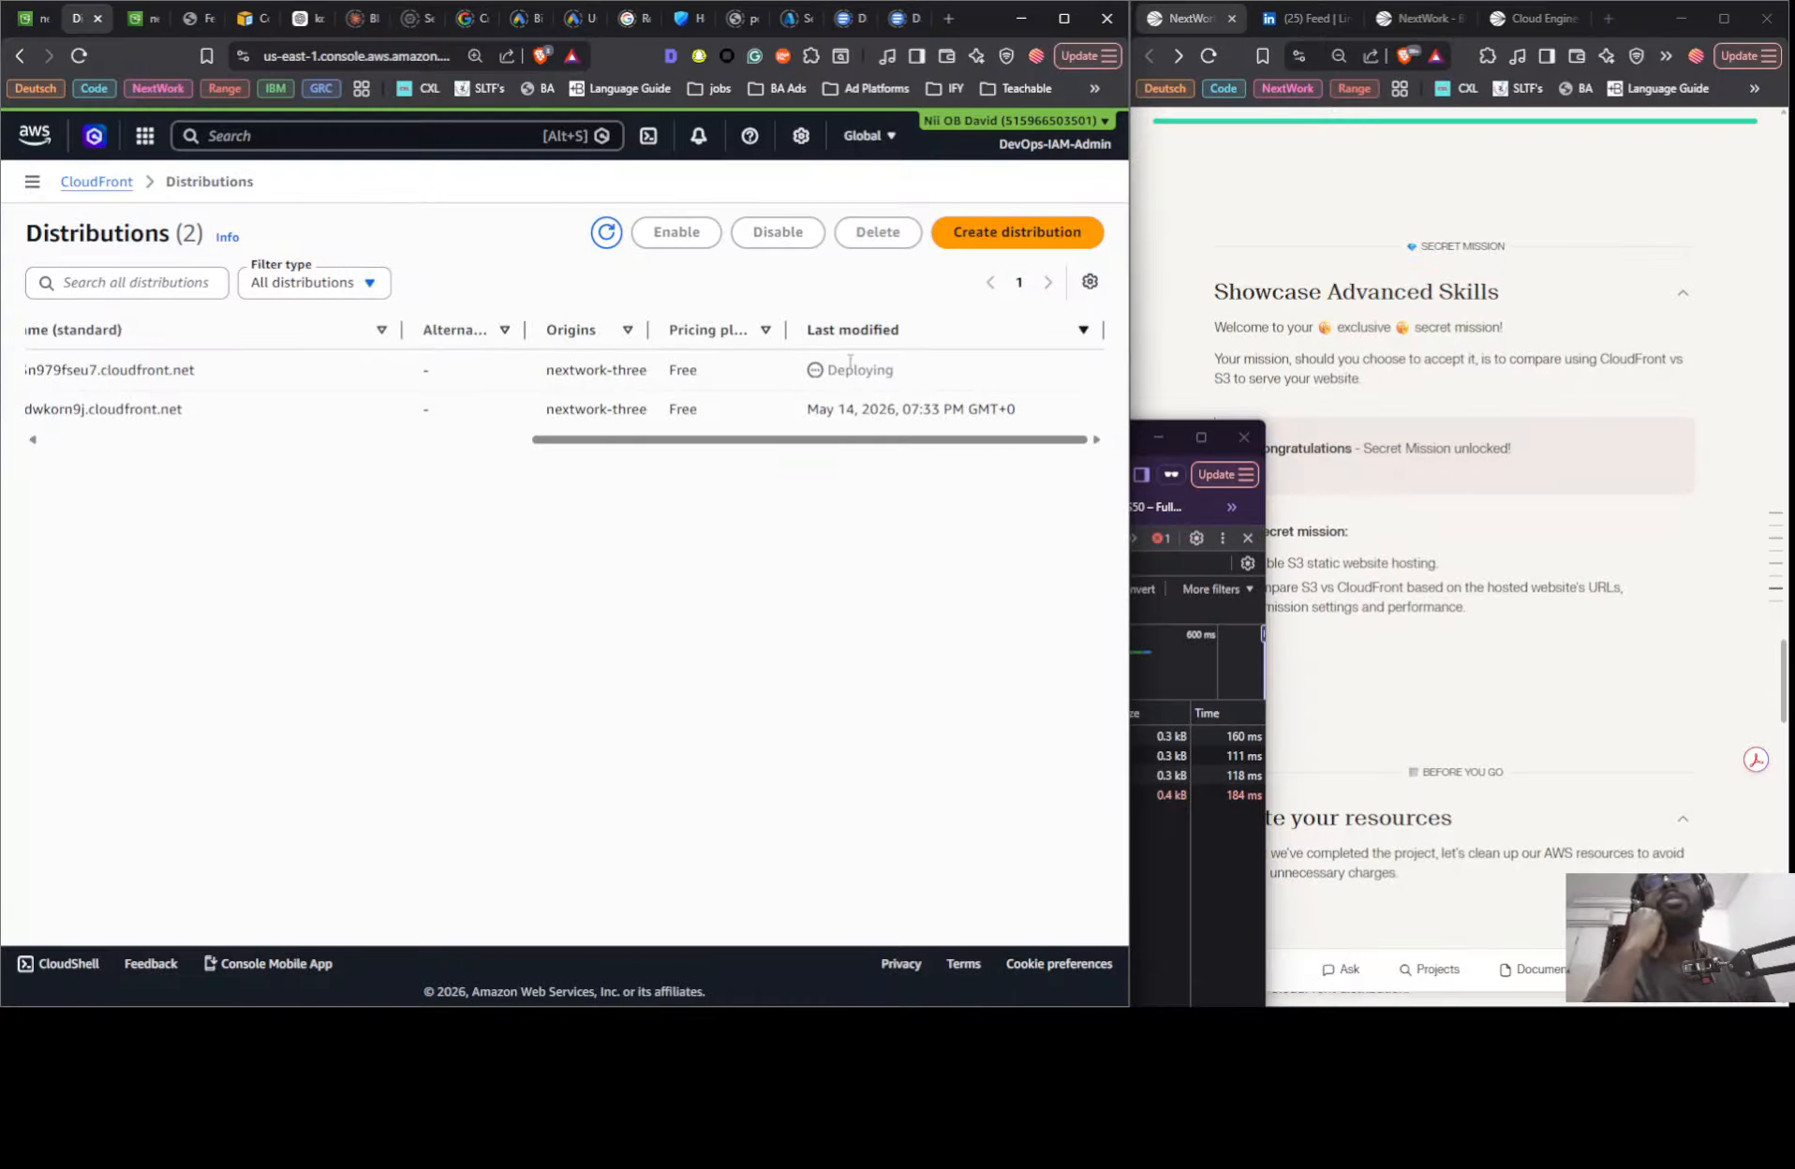
{"action": "left_click", "coordinate": [605, 234]}
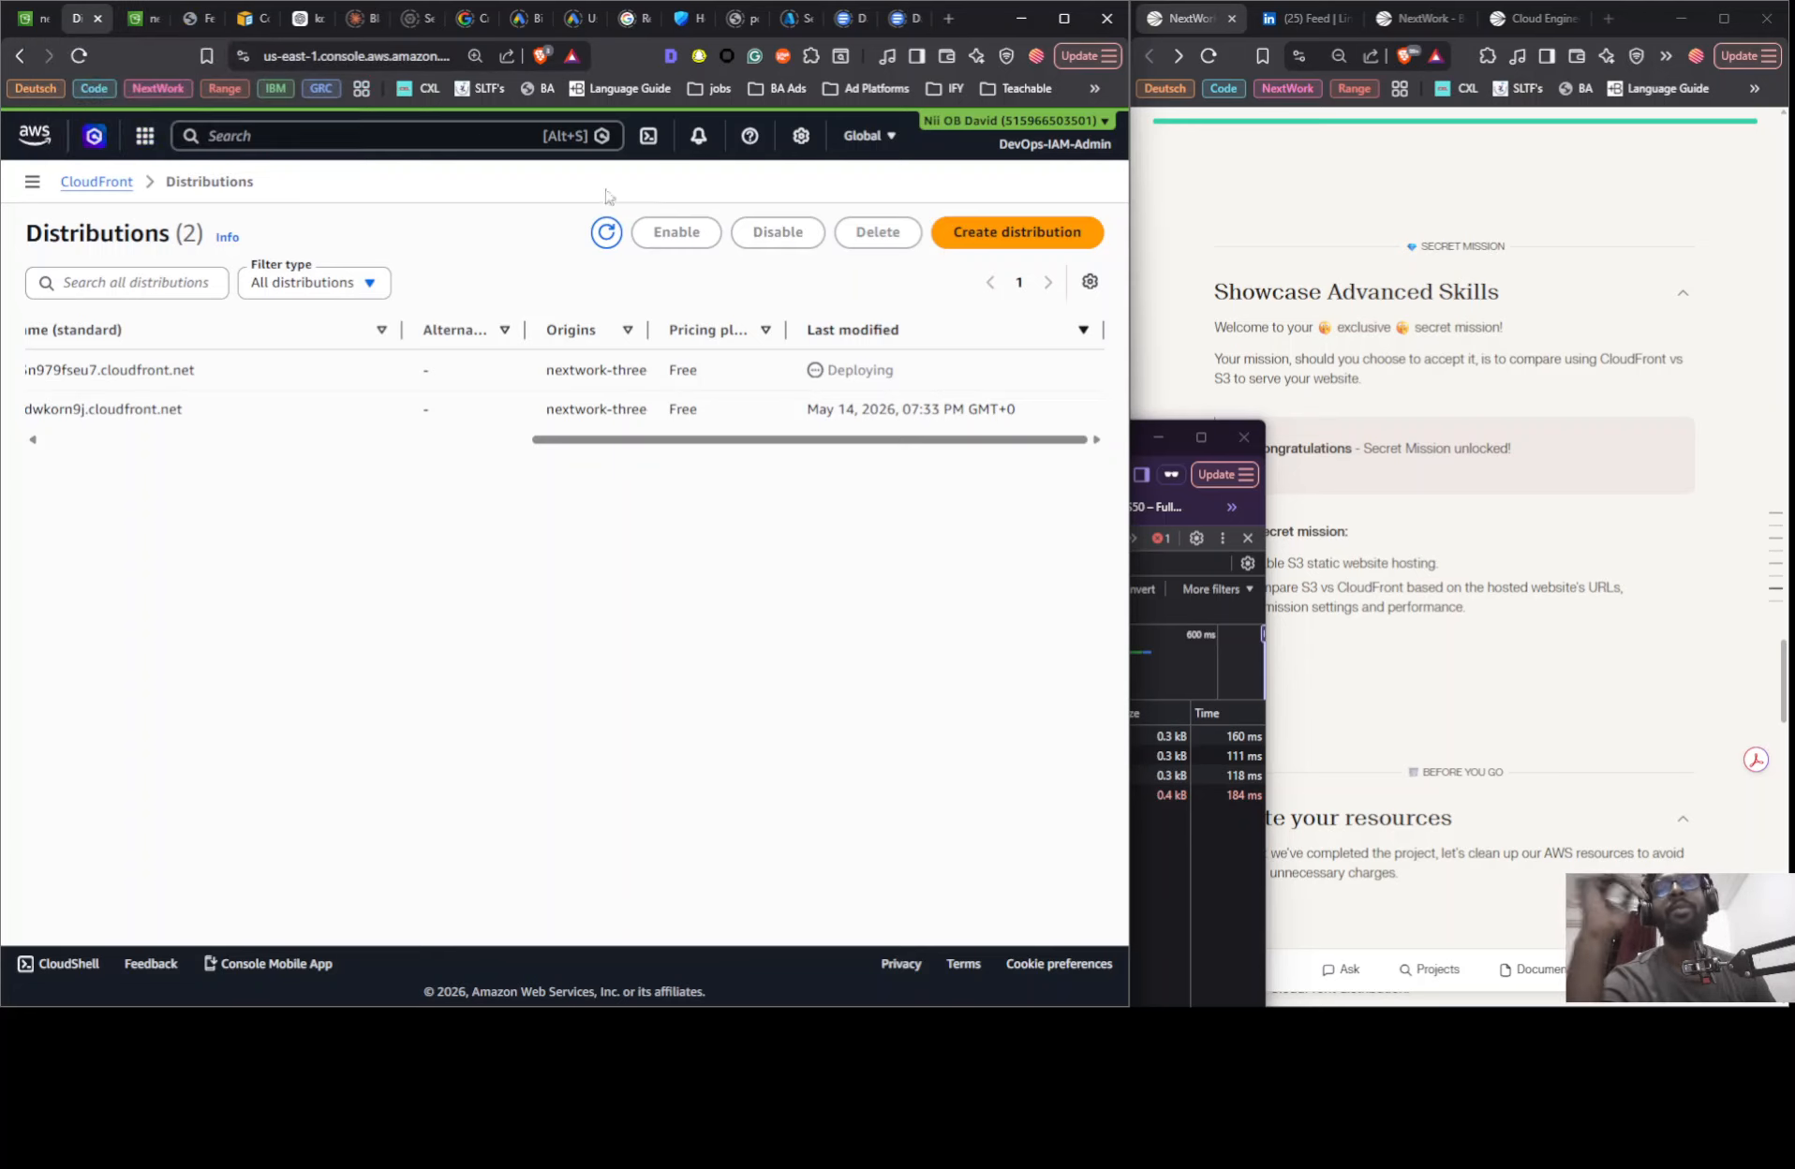
- Test whether the CloudFront and S3-hosted pages still load, closing the private window after the CloudFront check
{"action": "left_click", "coordinate": [1139, 439]}
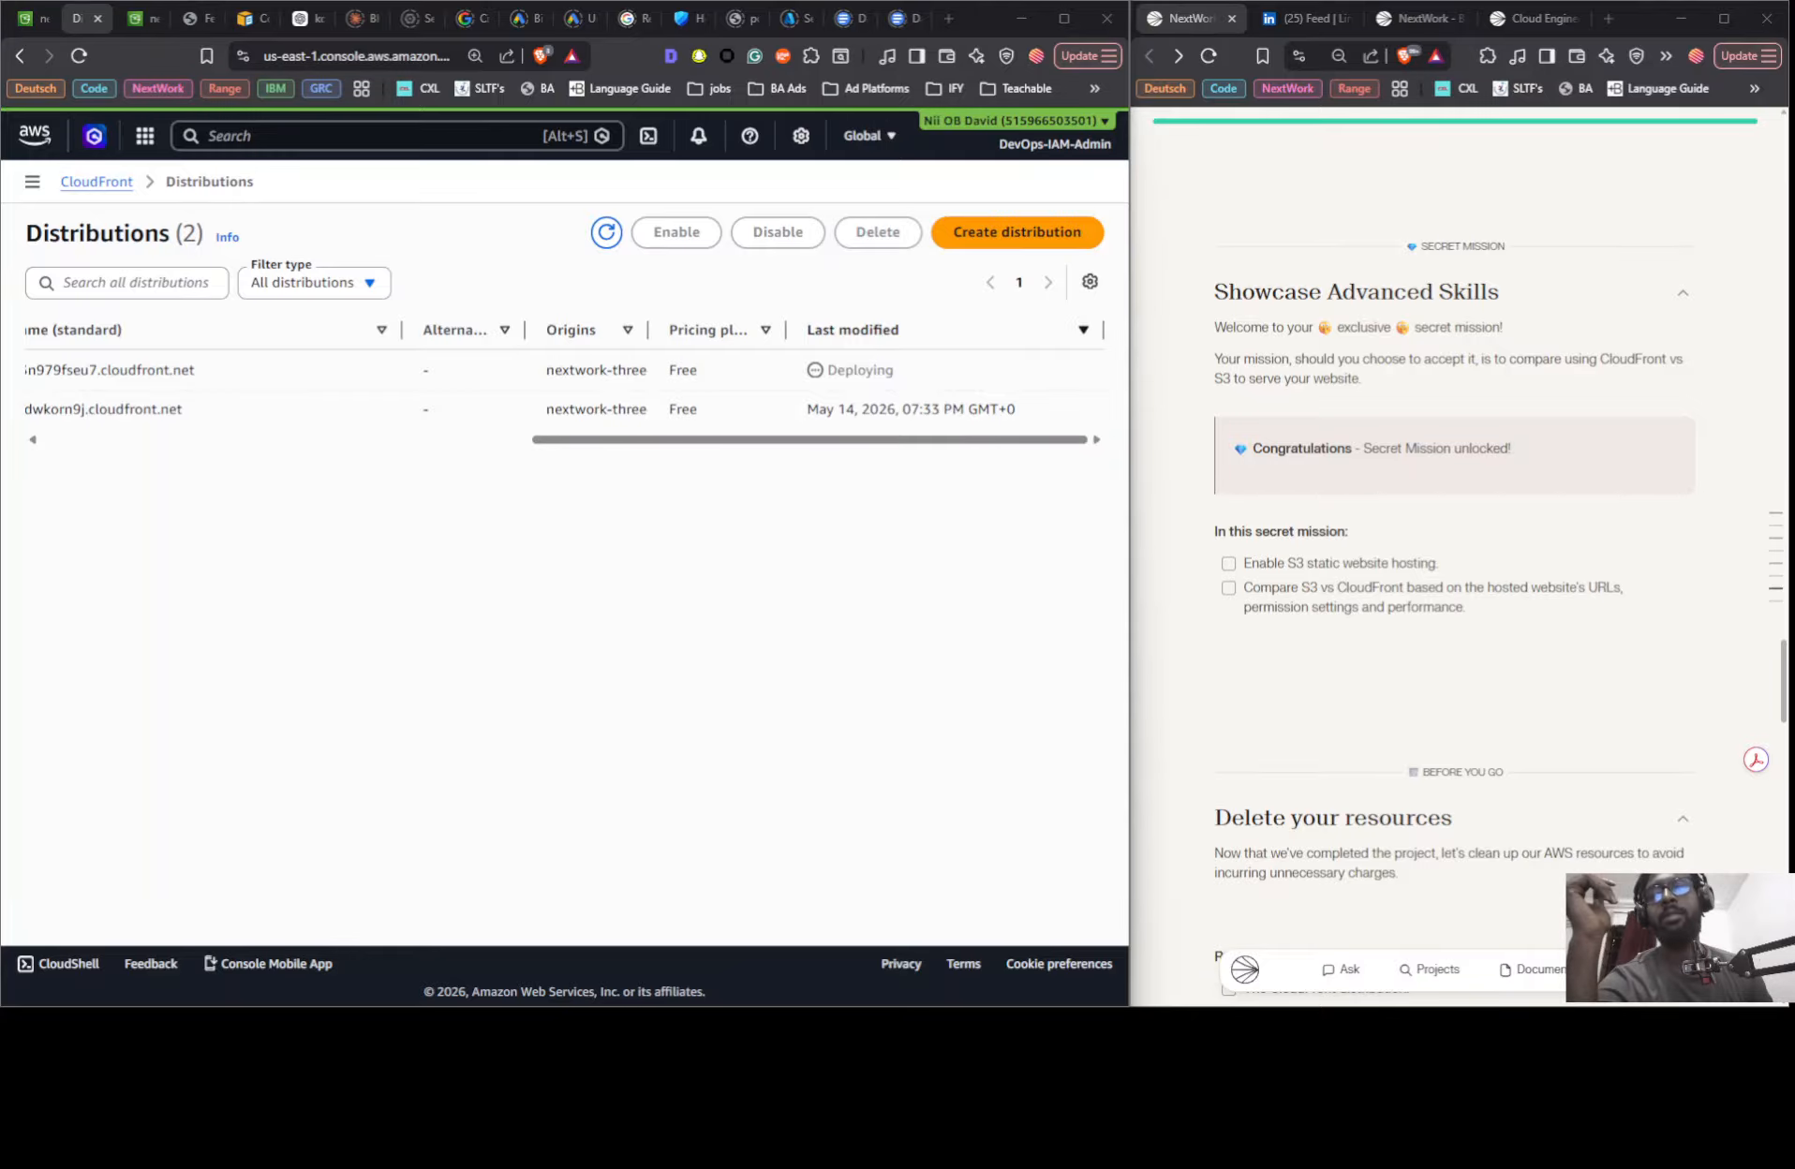
{"action": "left_click", "coordinate": [656, 1030]}
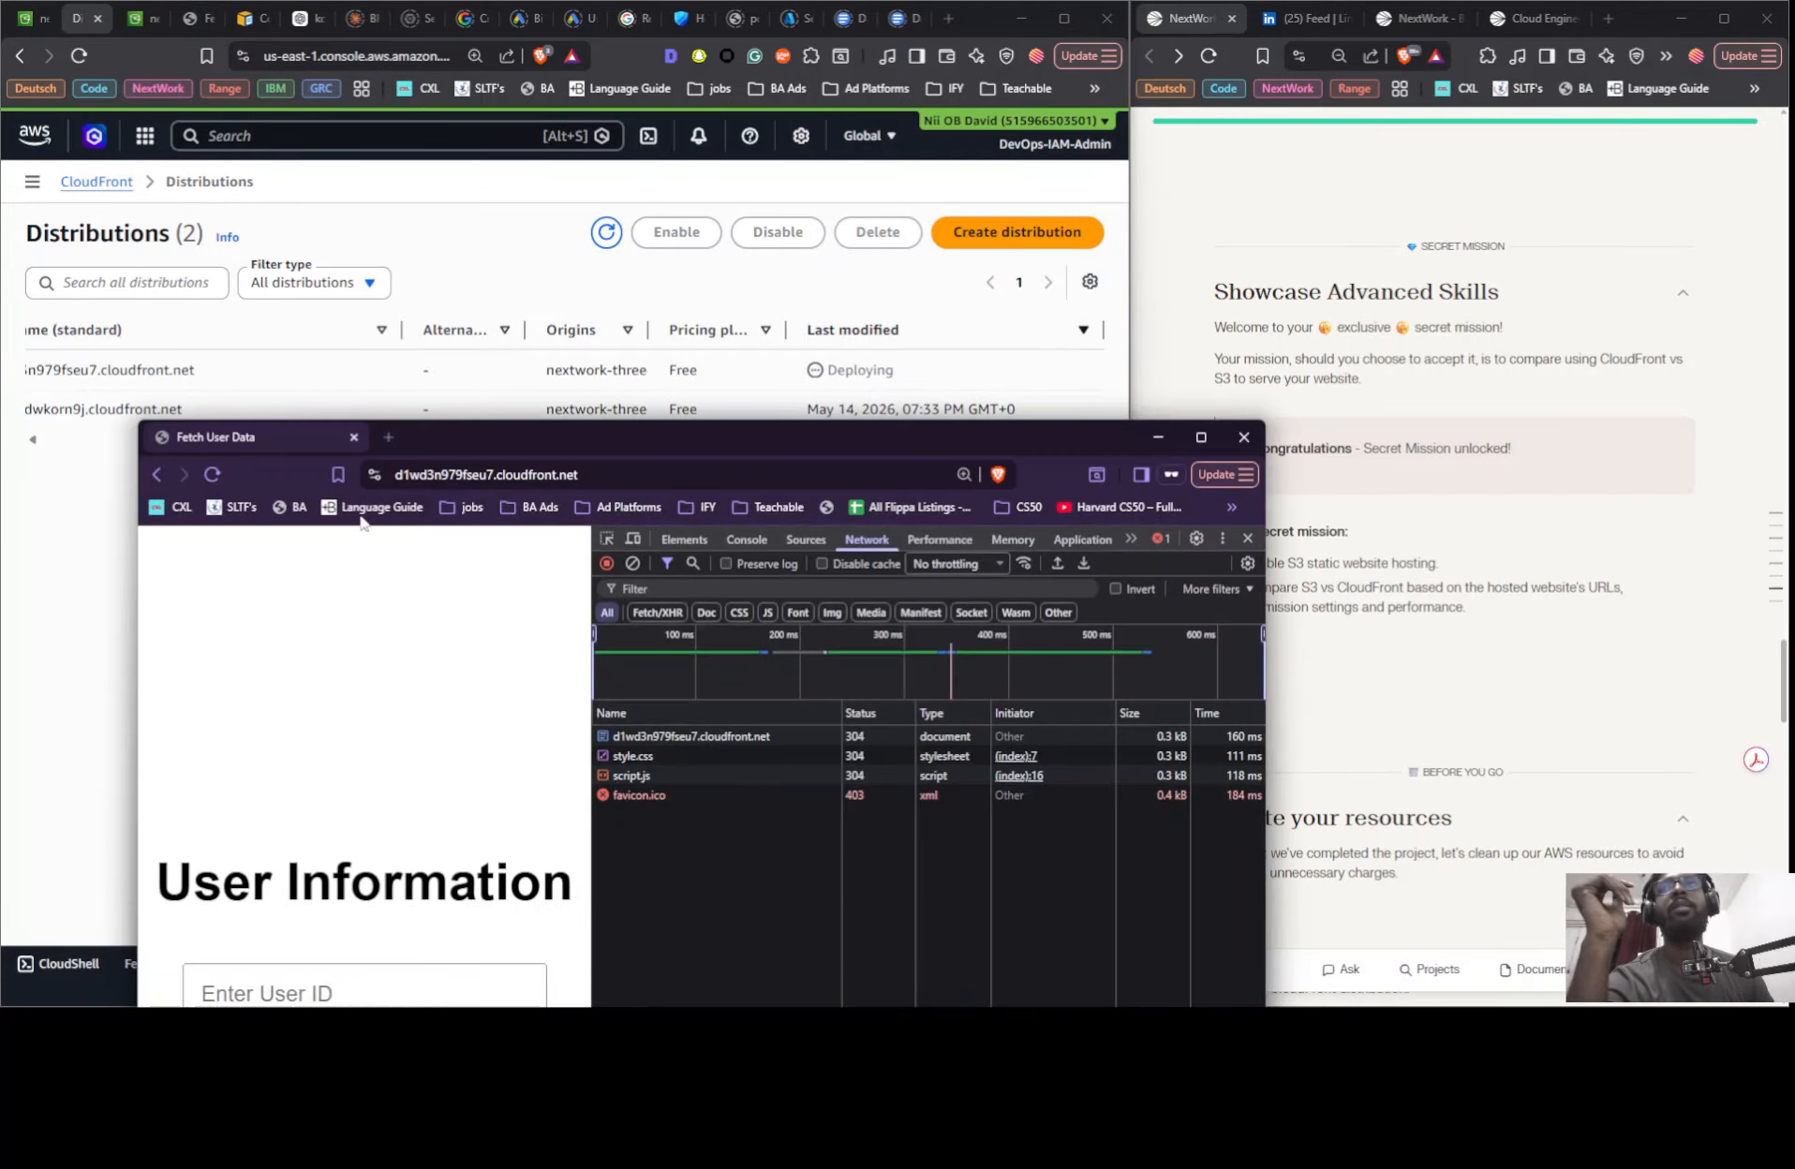
{"action": "left_click", "coordinate": [212, 476]}
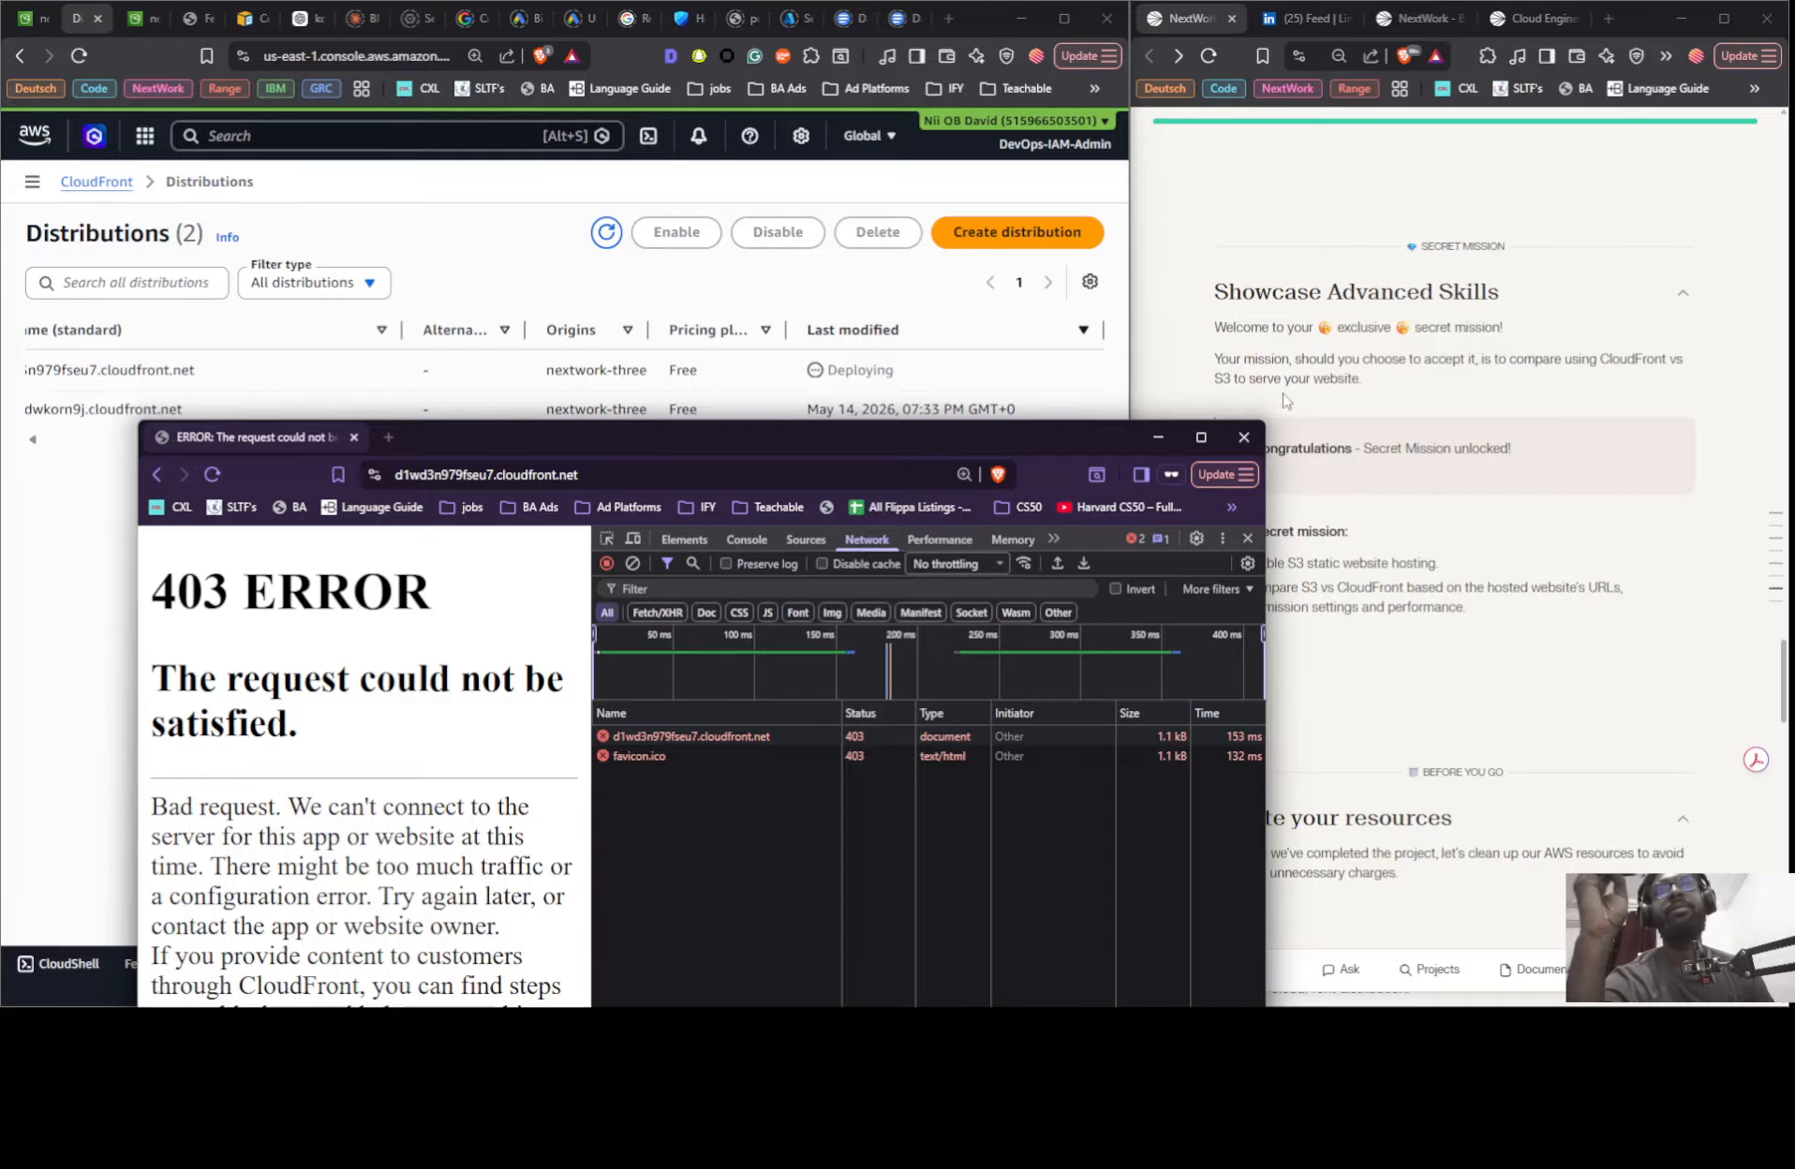
{"action": "left_click", "coordinate": [1243, 436]}
{"action": "left_click", "coordinate": [198, 17]}
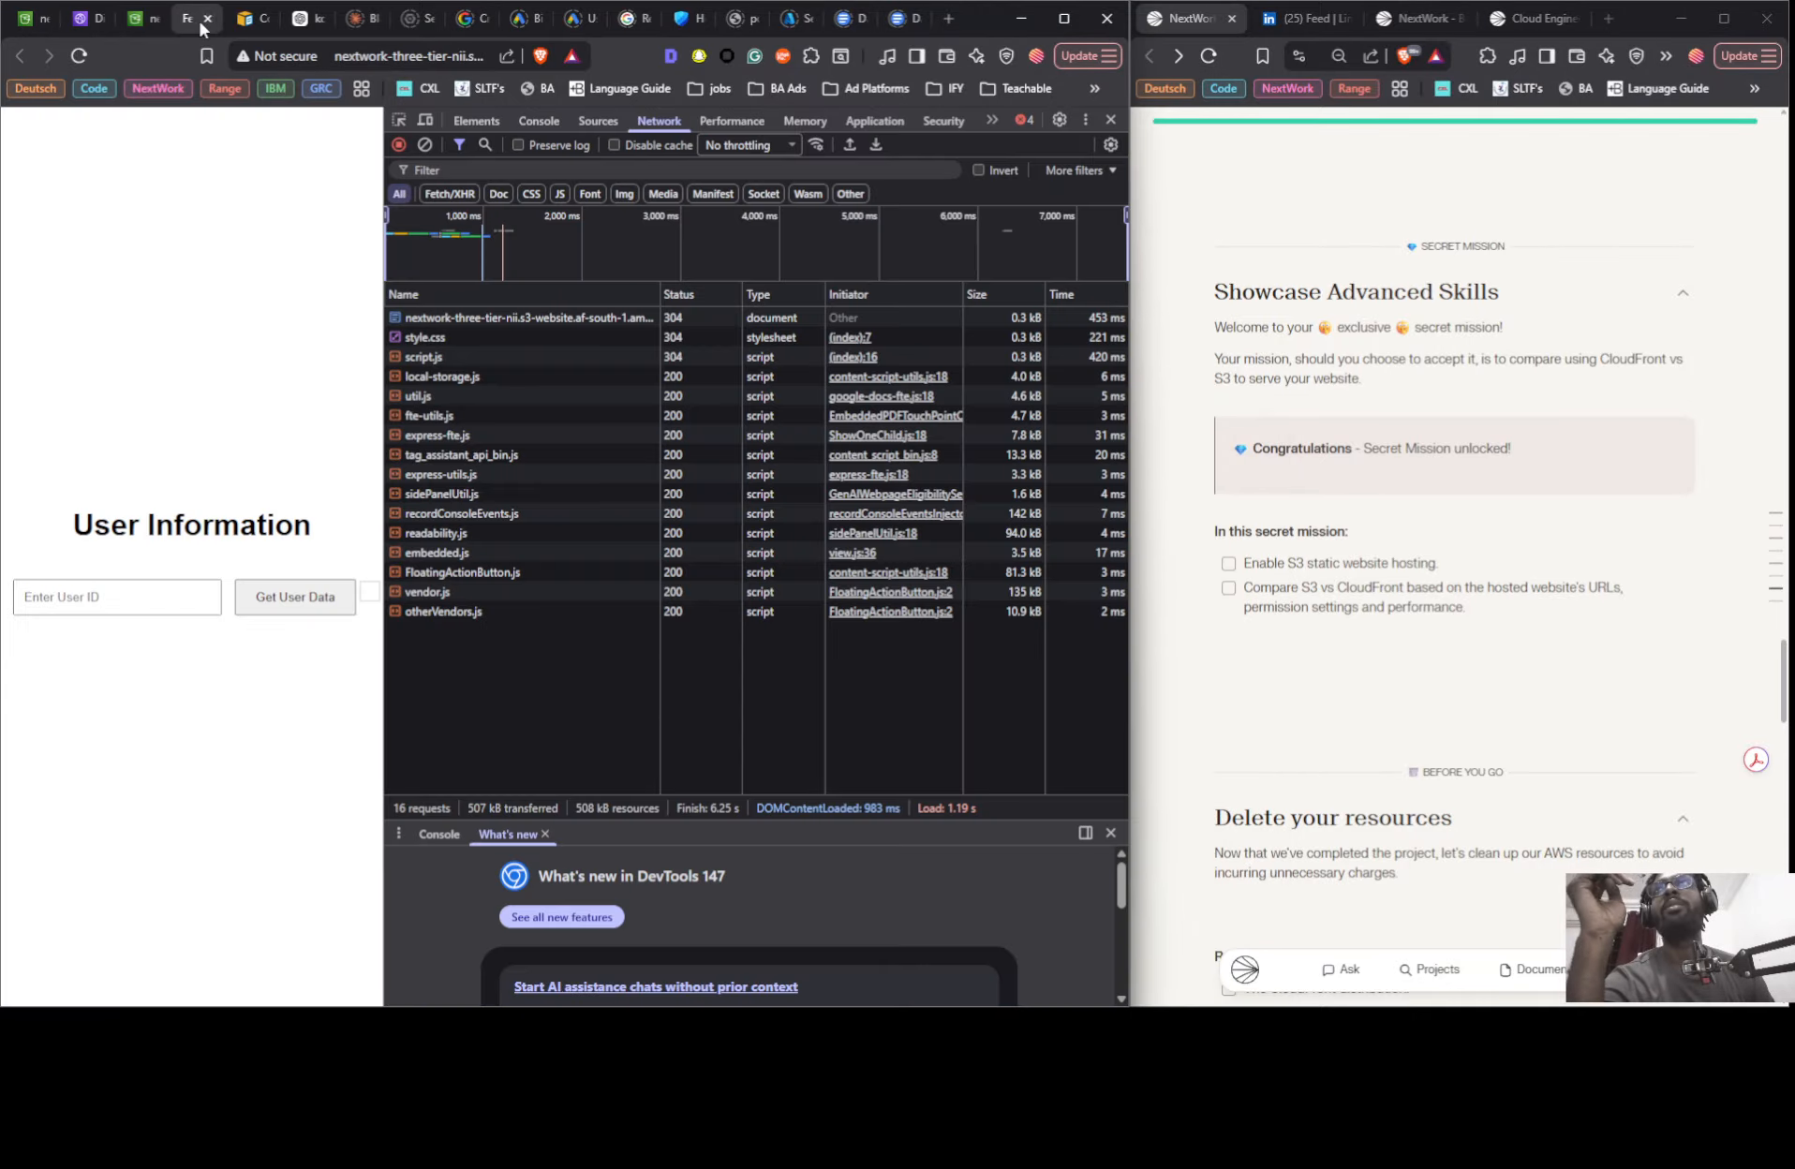
{"action": "left_click", "coordinate": [84, 58]}
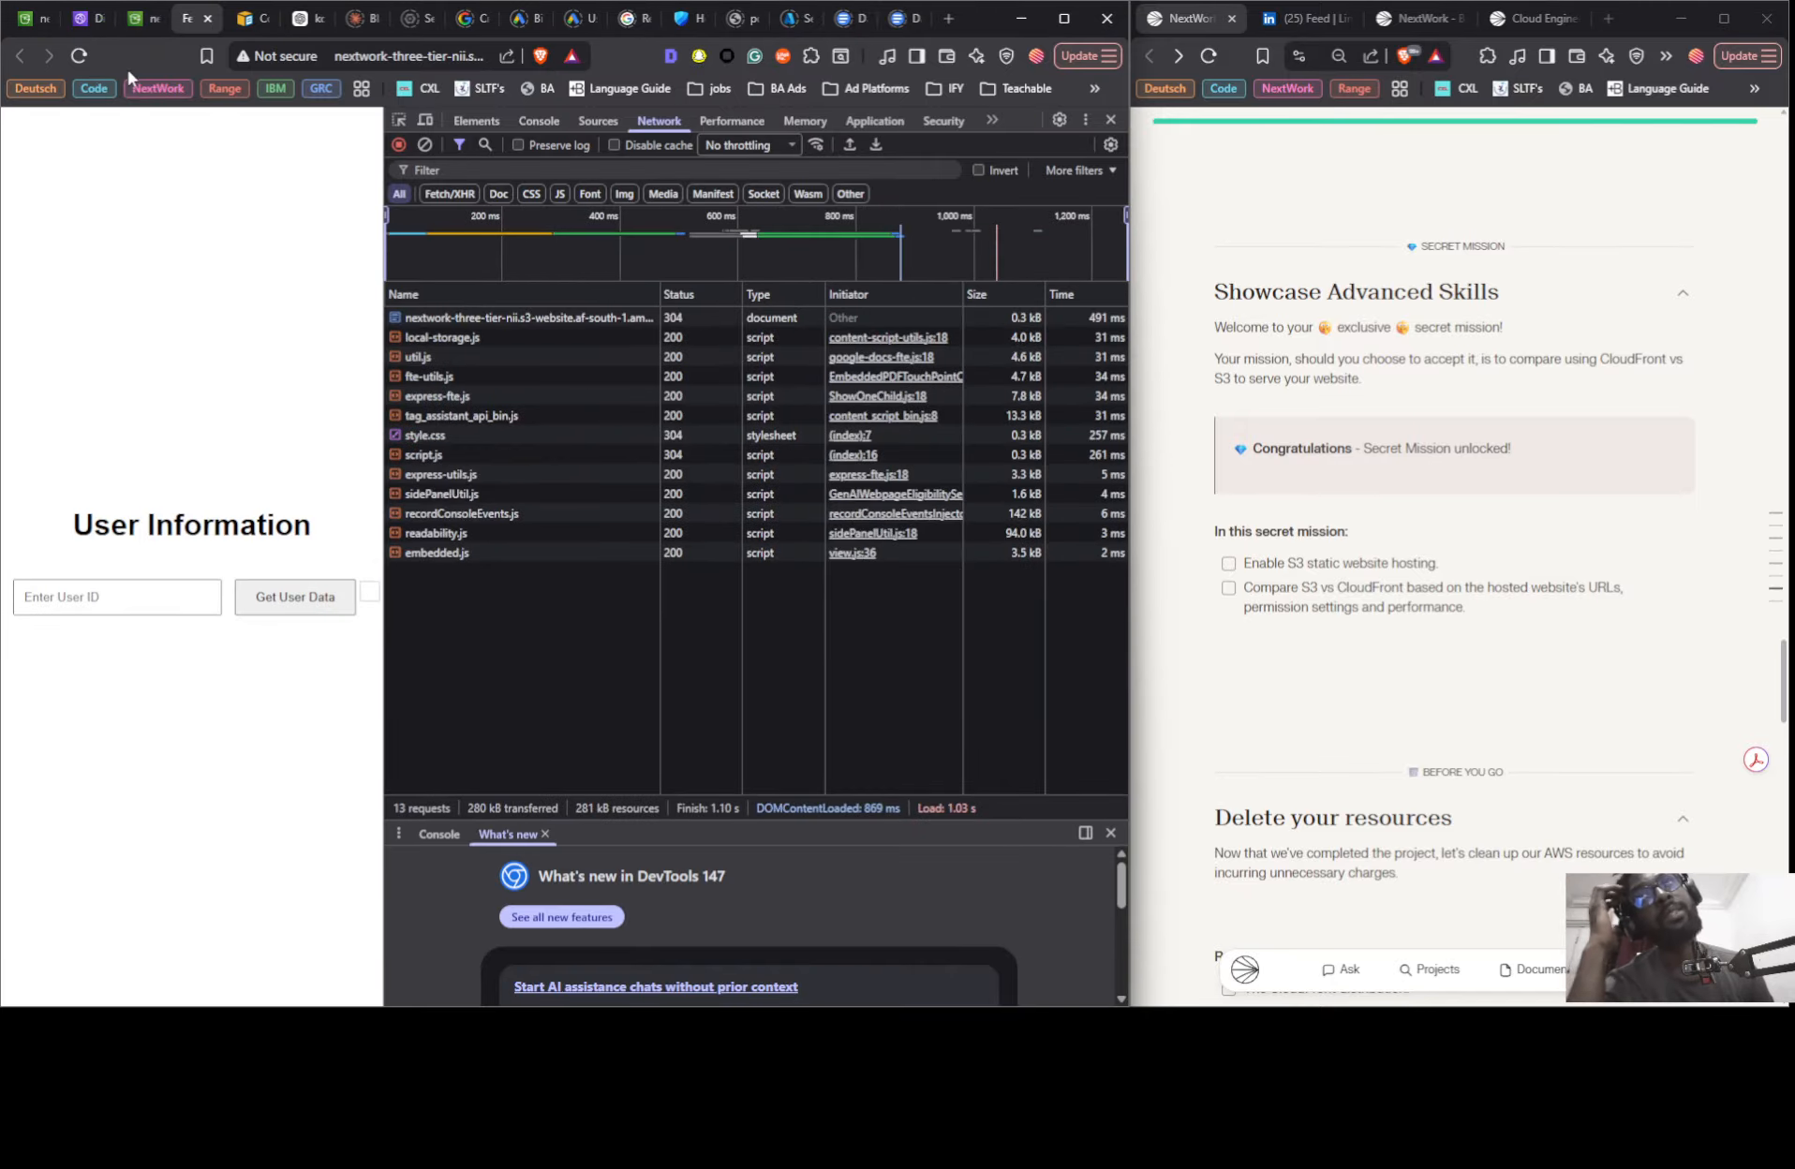
- Try to delete the older, already disabled CloudFront distribution last modified on May 14, 2026
{"action": "left_click", "coordinate": [82, 22]}
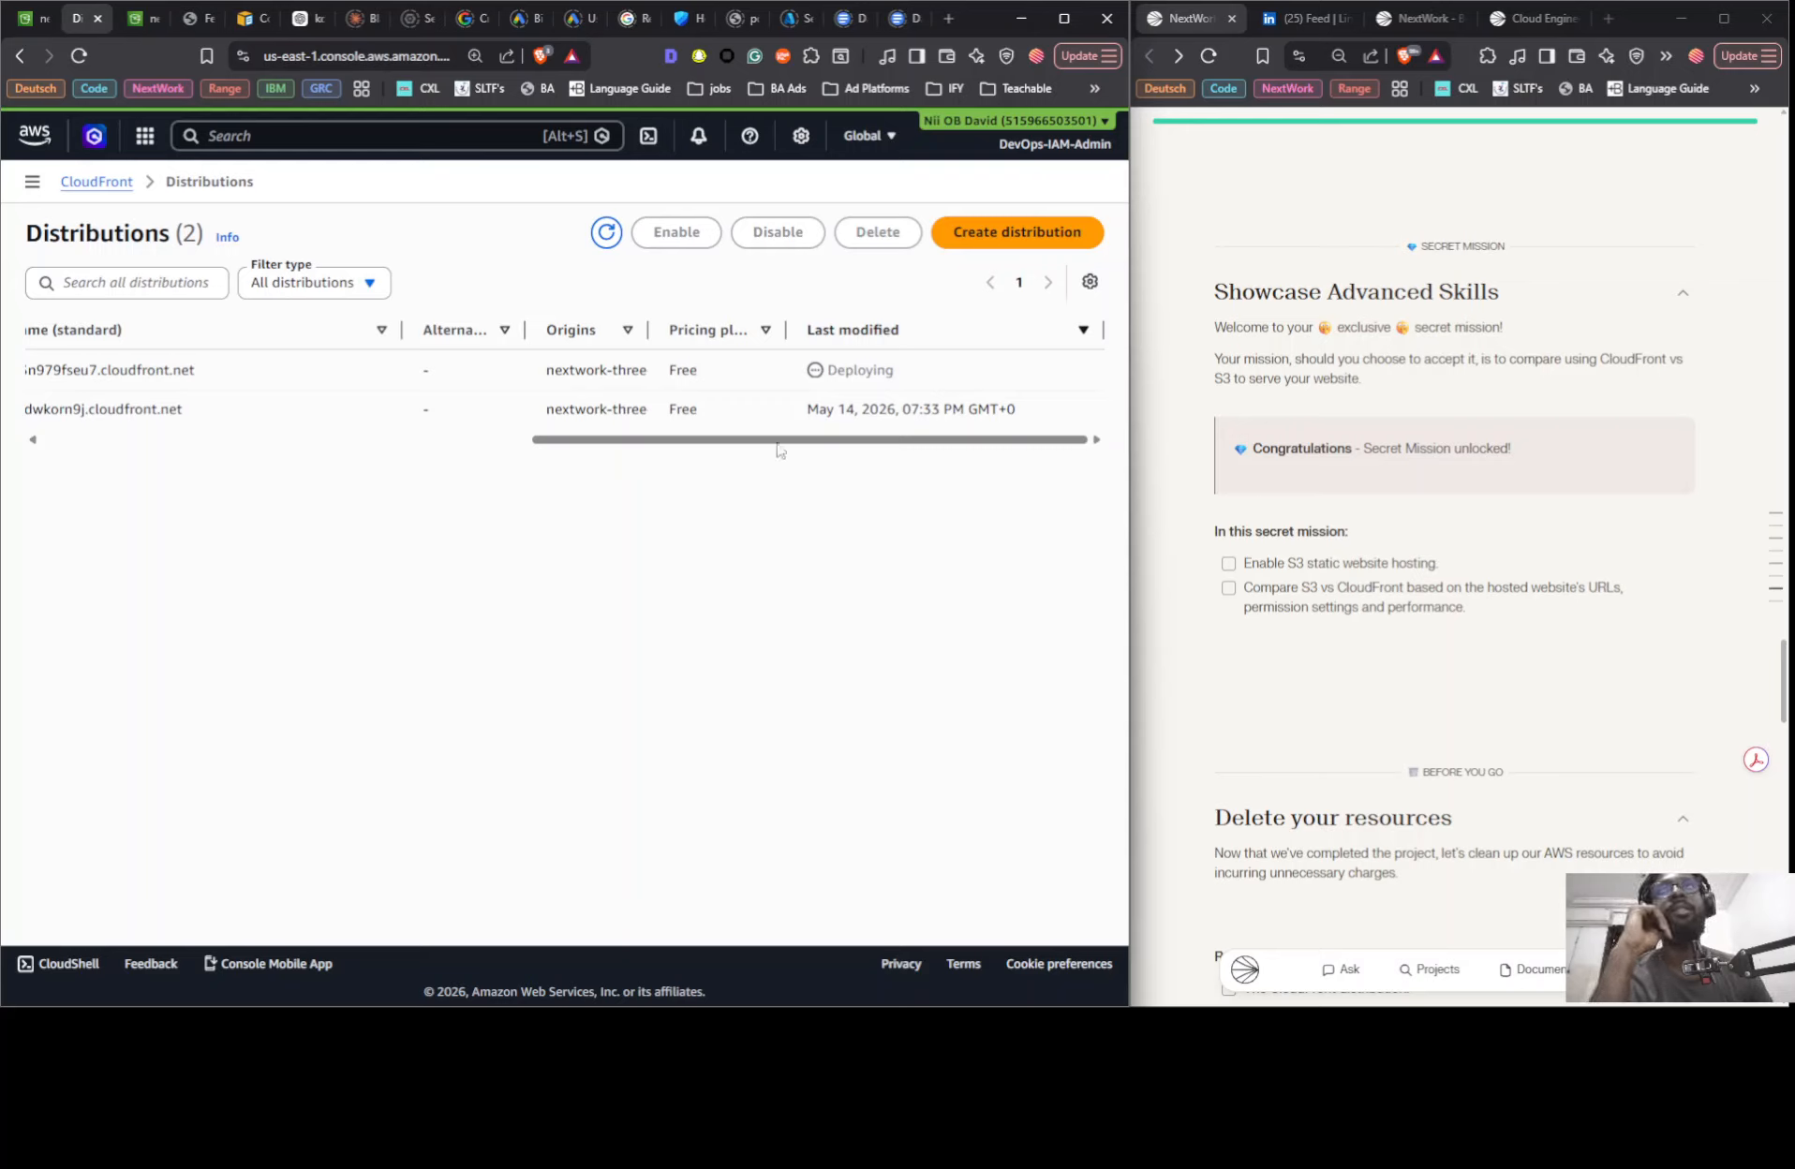
{"action": "left_click_drag", "start_coordinate": [704, 451], "coordinate": [144, 501]}
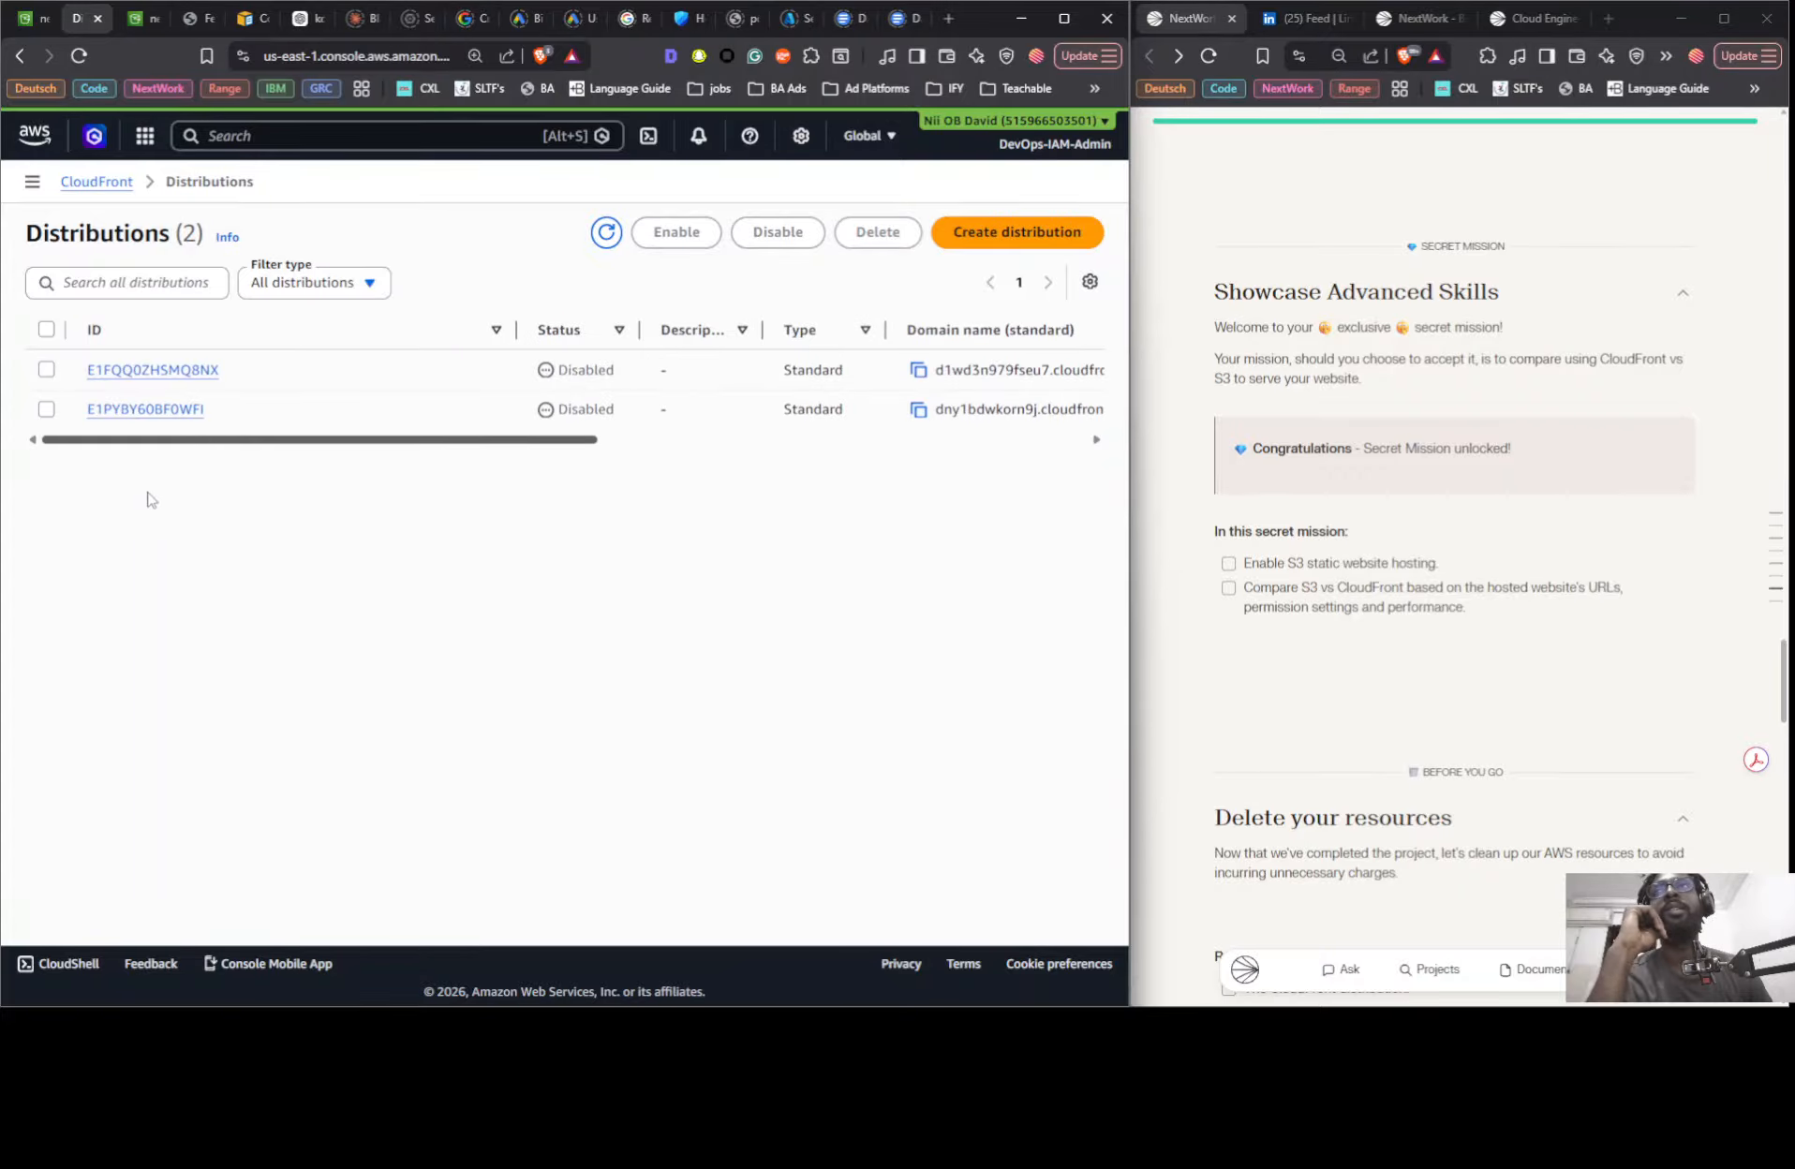
{"action": "left_click", "coordinate": [47, 409]}
{"action": "left_click_drag", "start_coordinate": [206, 440], "coordinate": [796, 447]}
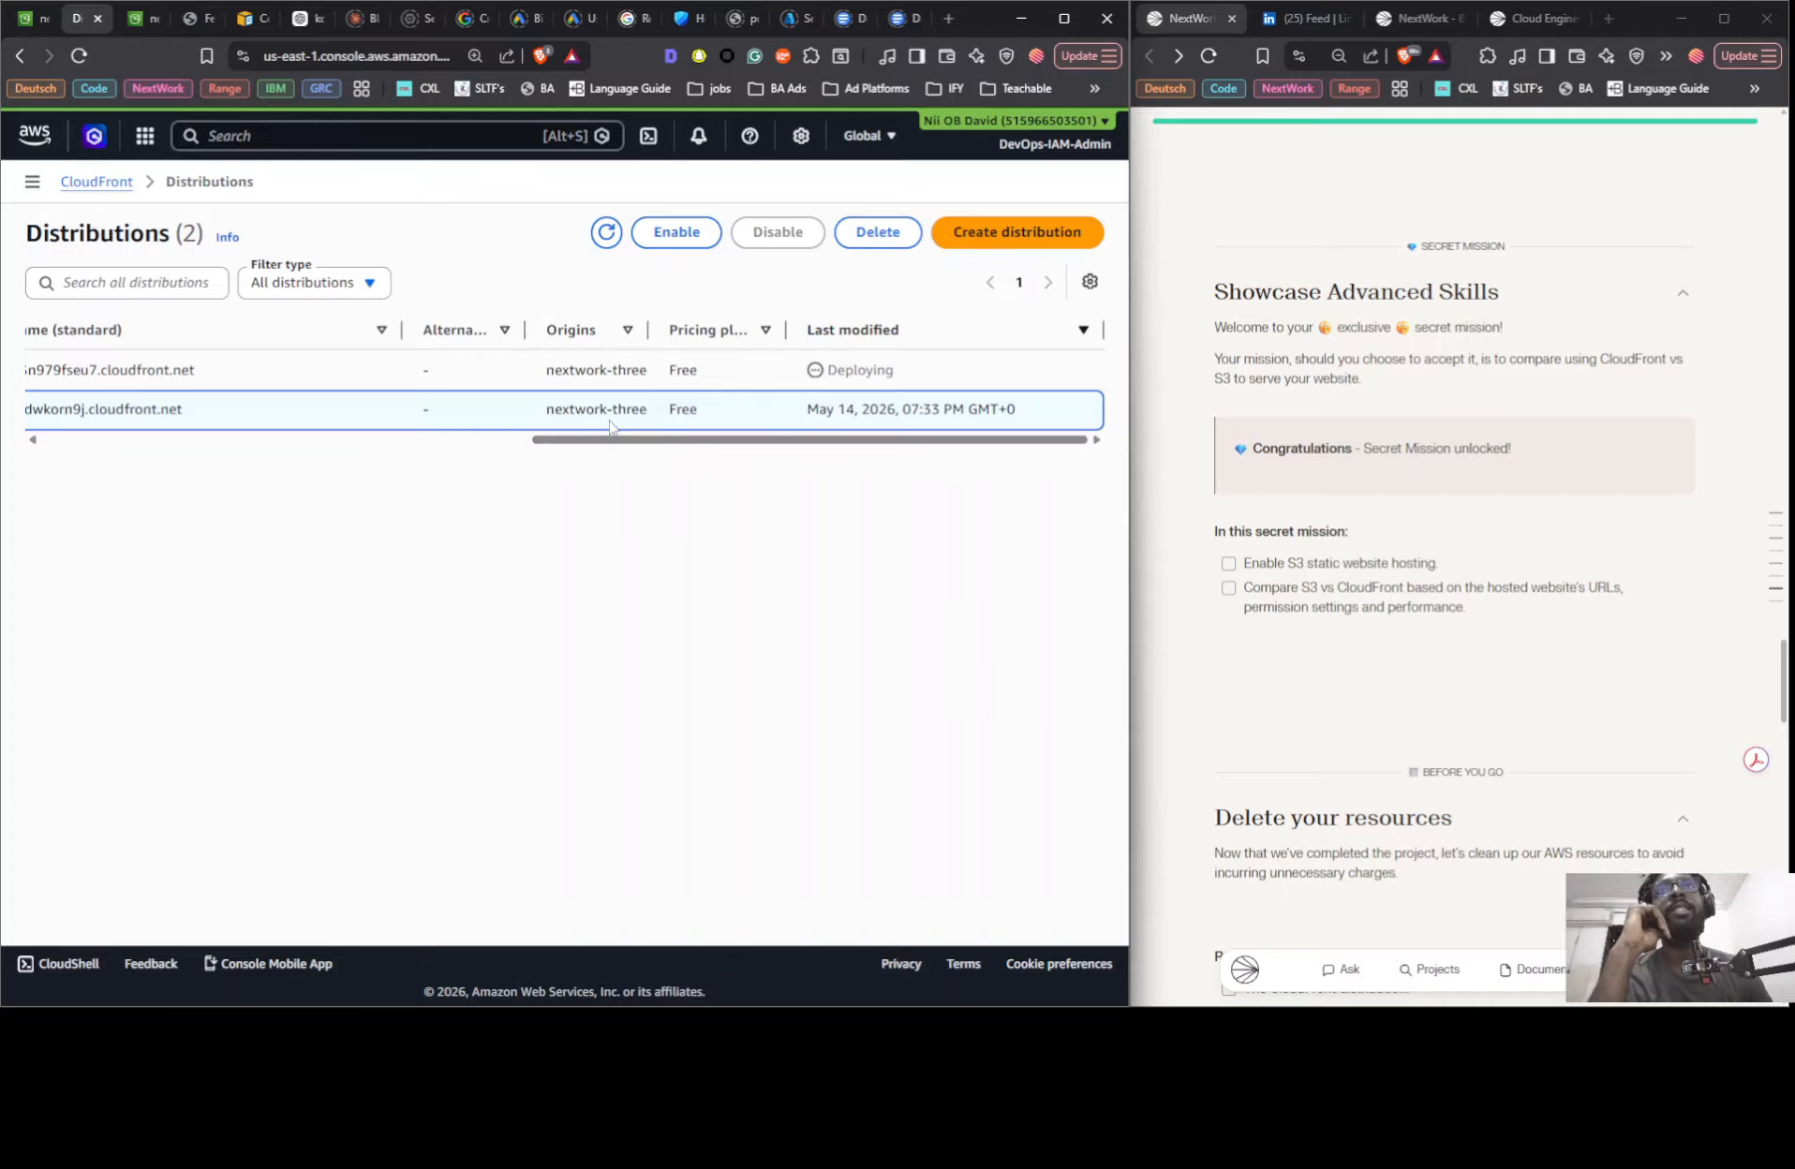
{"action": "left_click", "coordinate": [871, 234]}
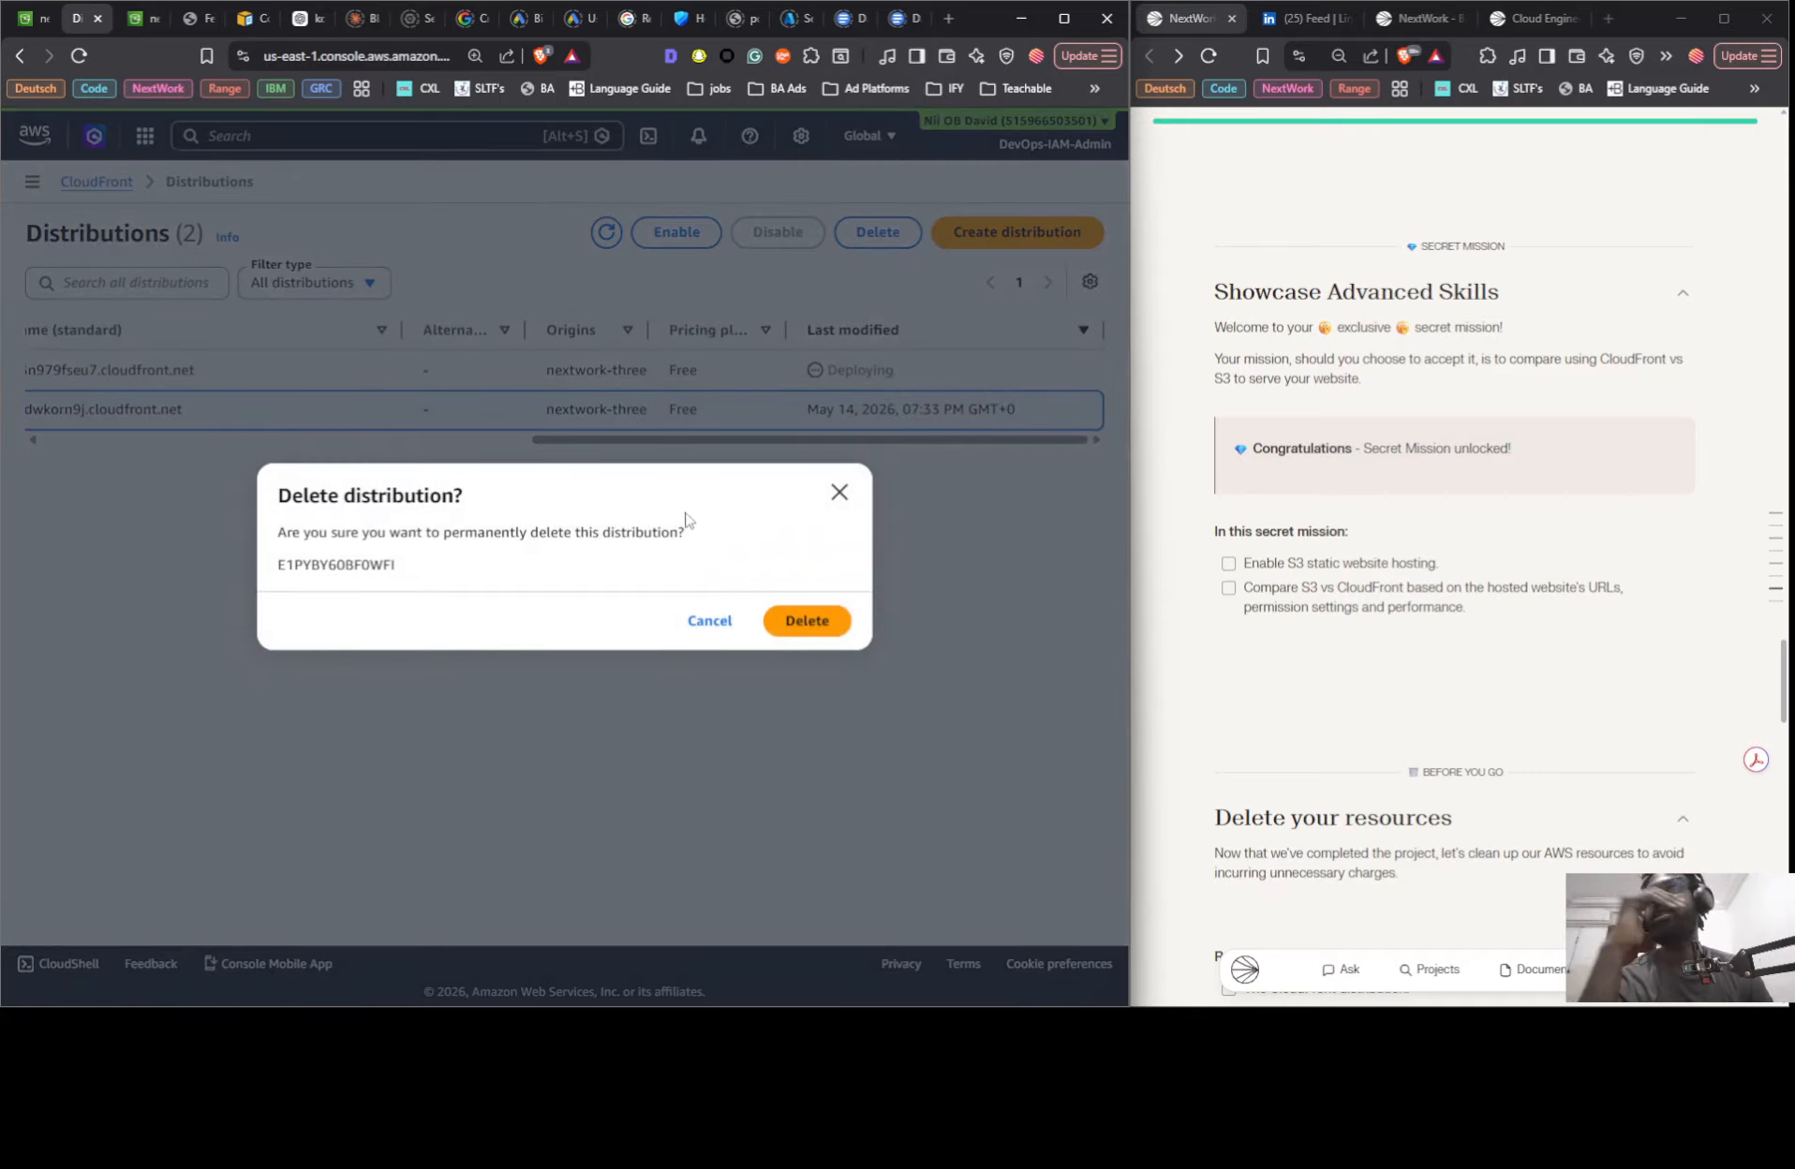
{"action": "left_click", "coordinate": [823, 622]}
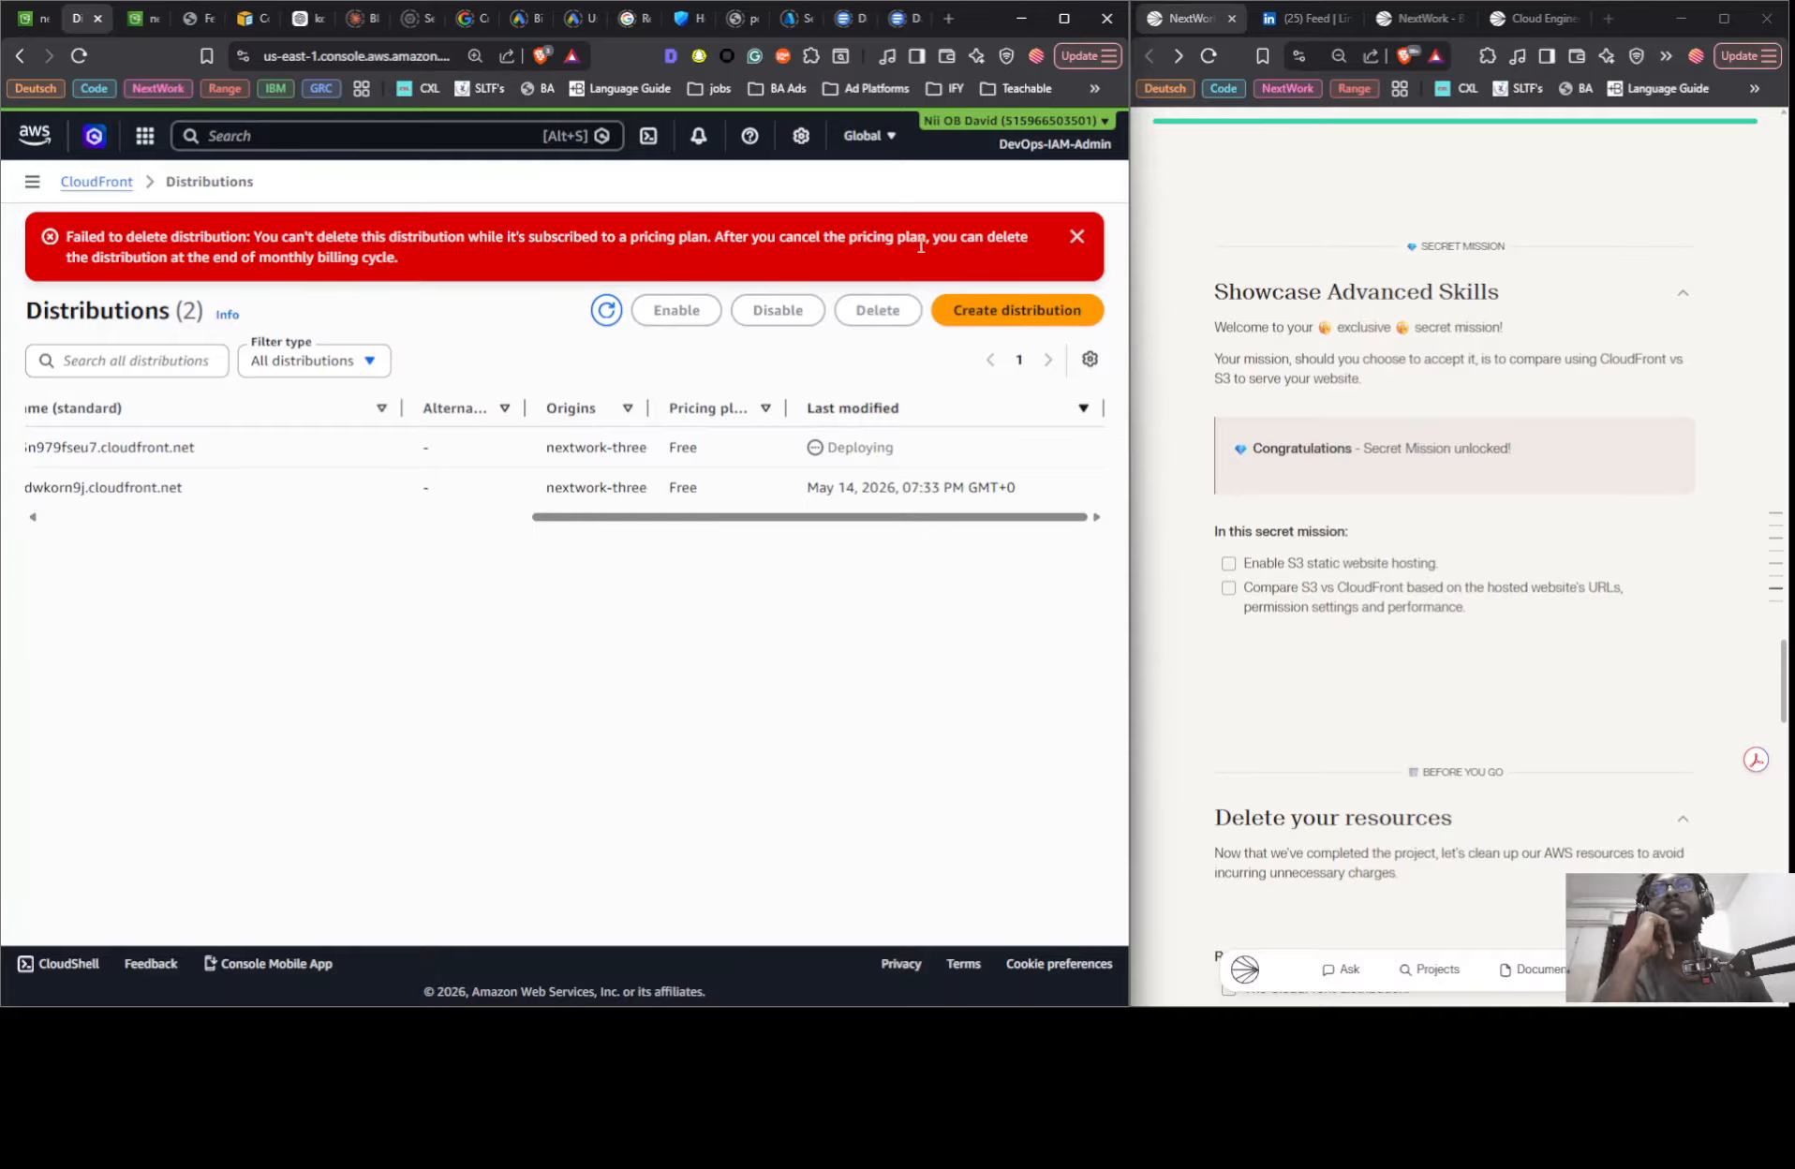
- Copy the failed-deletion error text into the message box of ChatGPT's AWS S3 Region Ghana chat
{"action": "right_click", "coordinate": [134, 251]}
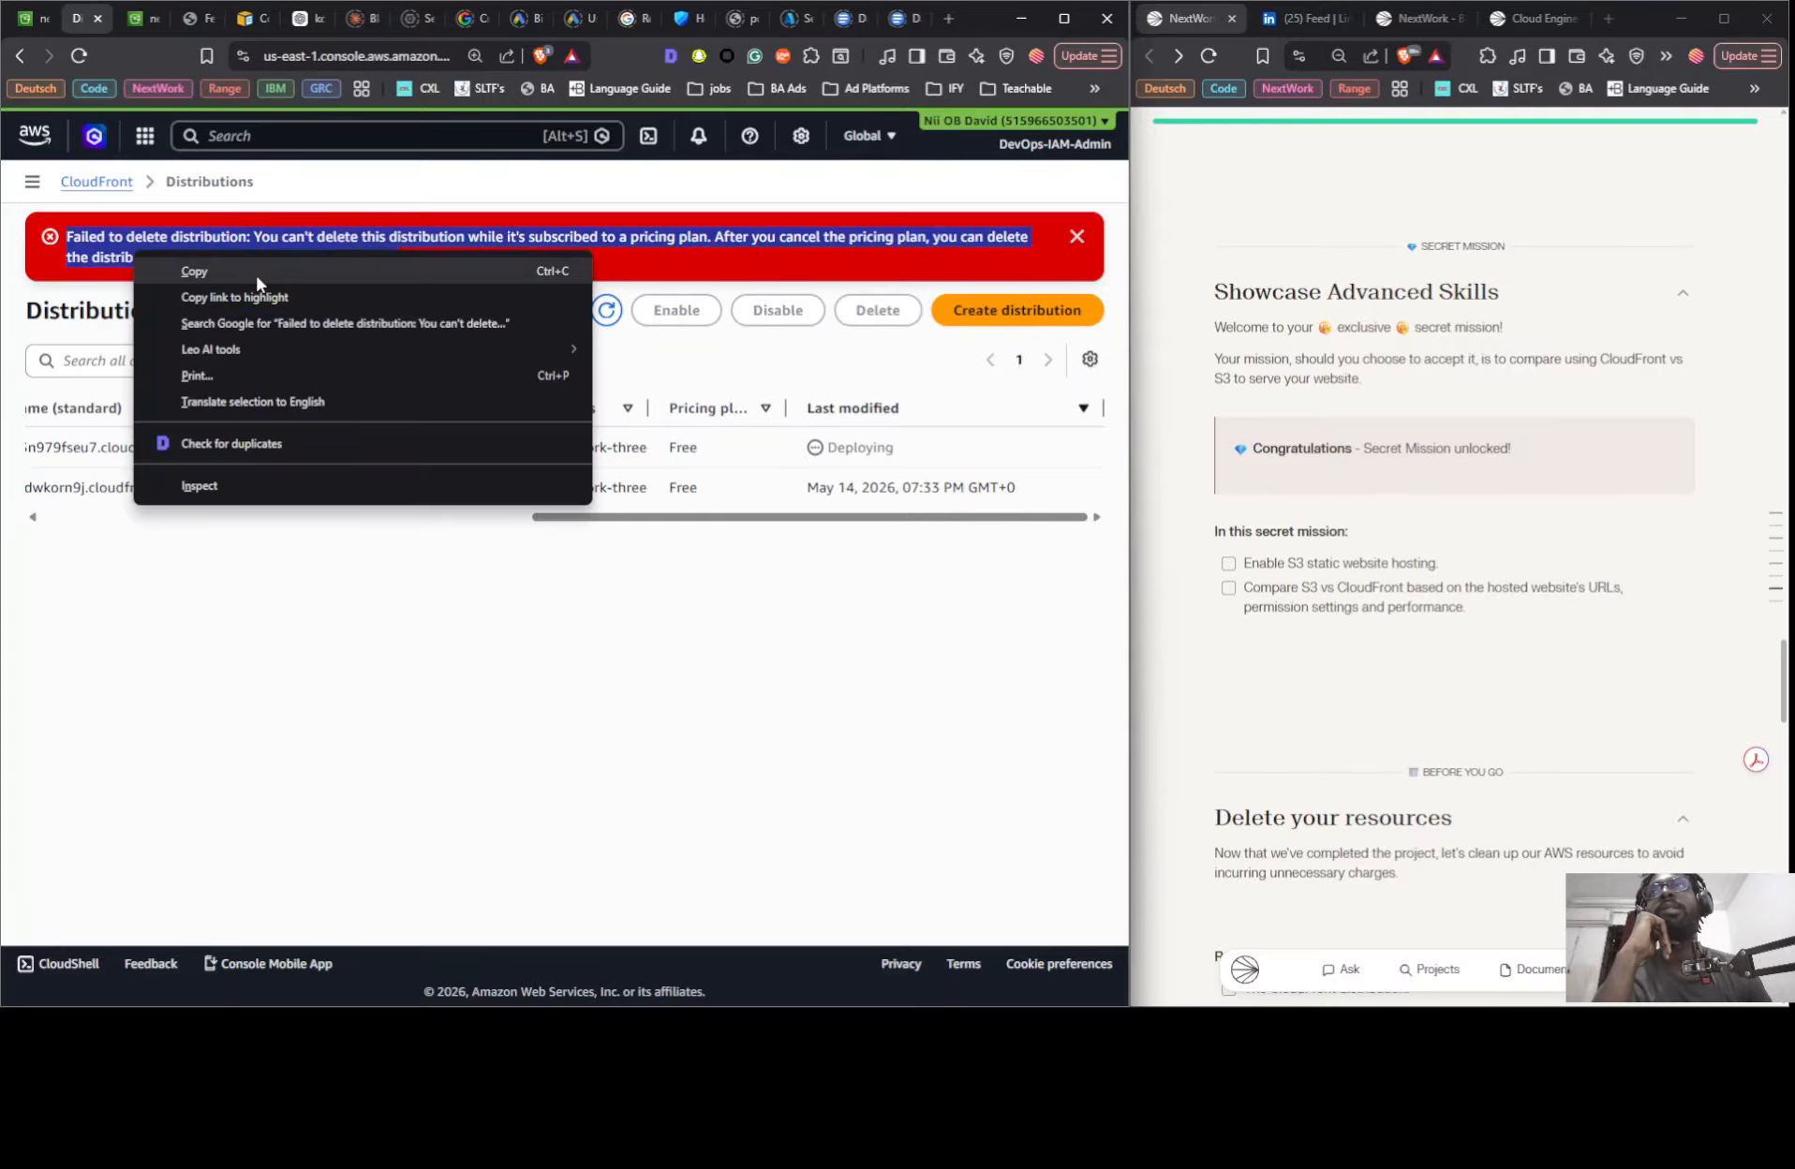
{"action": "left_click", "coordinate": [255, 274]}
{"action": "left_click", "coordinate": [299, 22]}
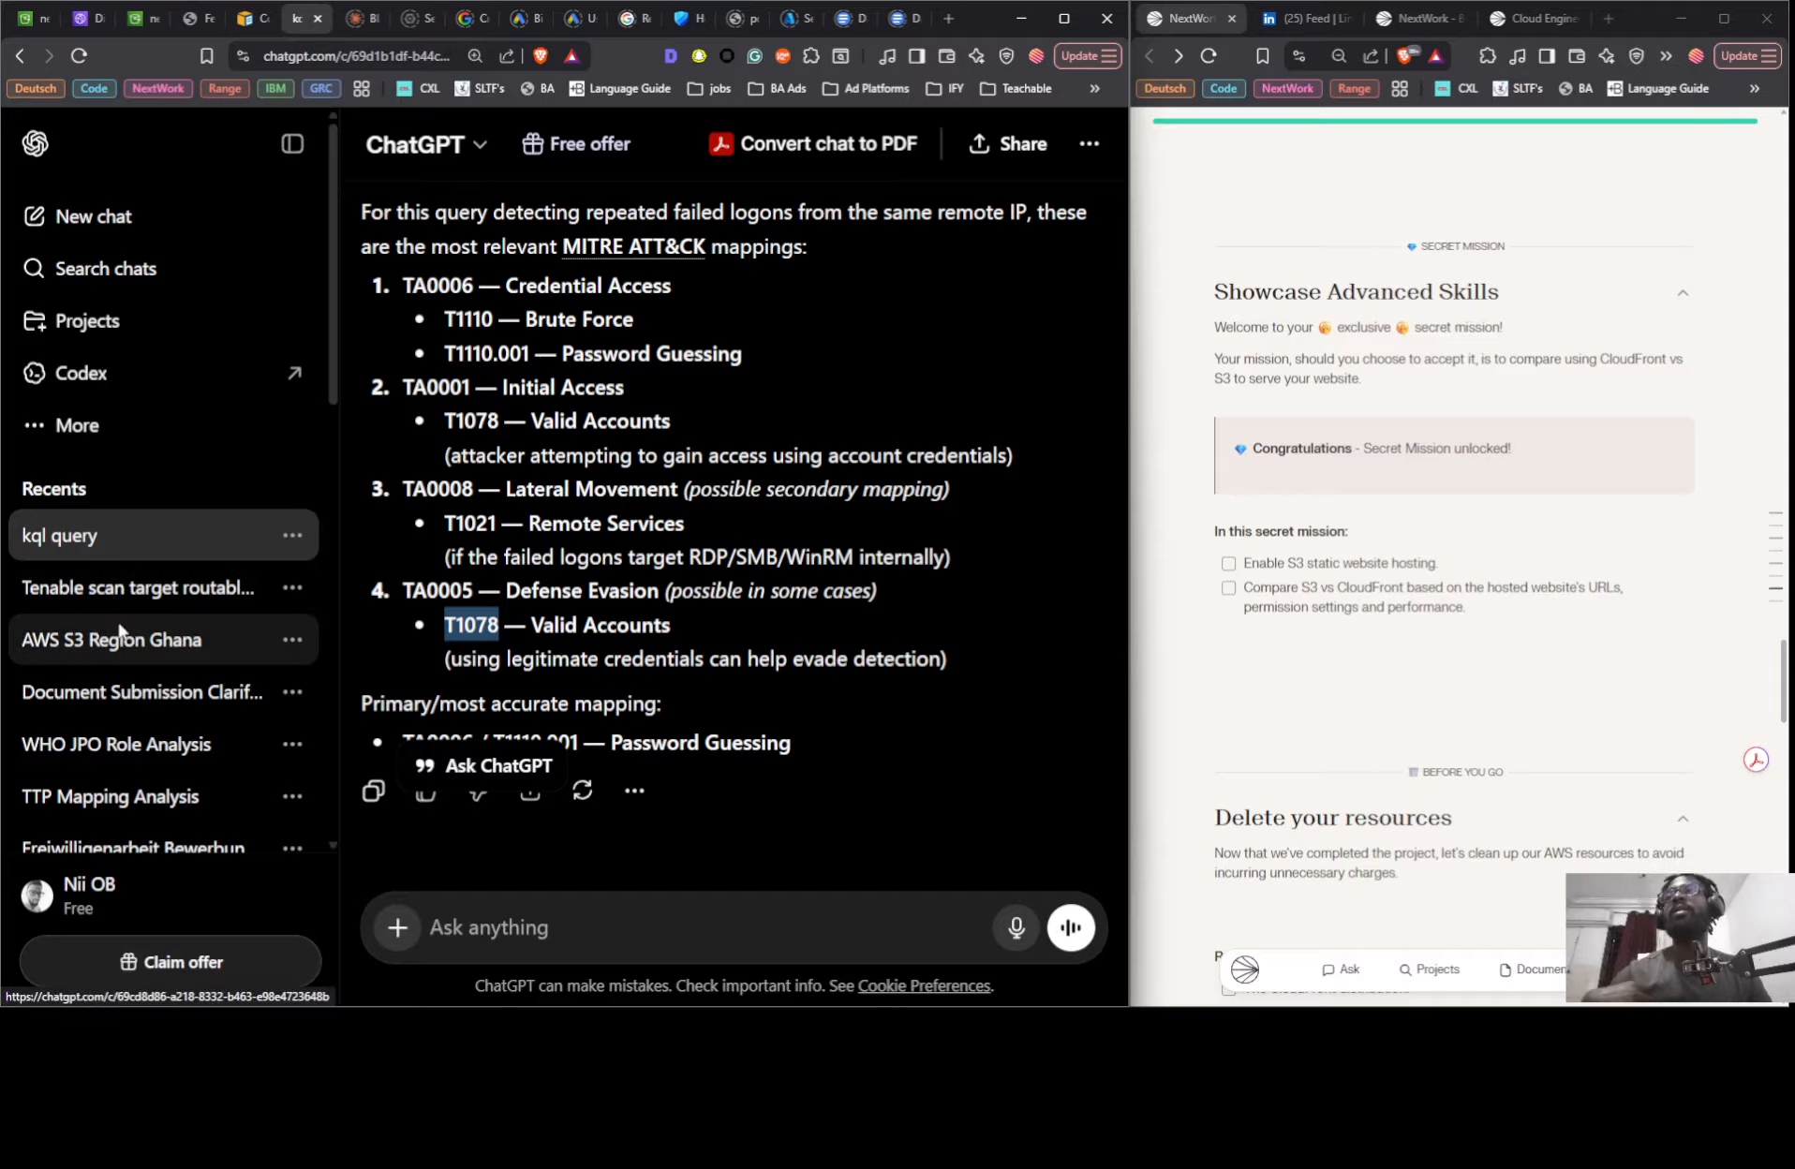
{"action": "left_click", "coordinate": [120, 640]}
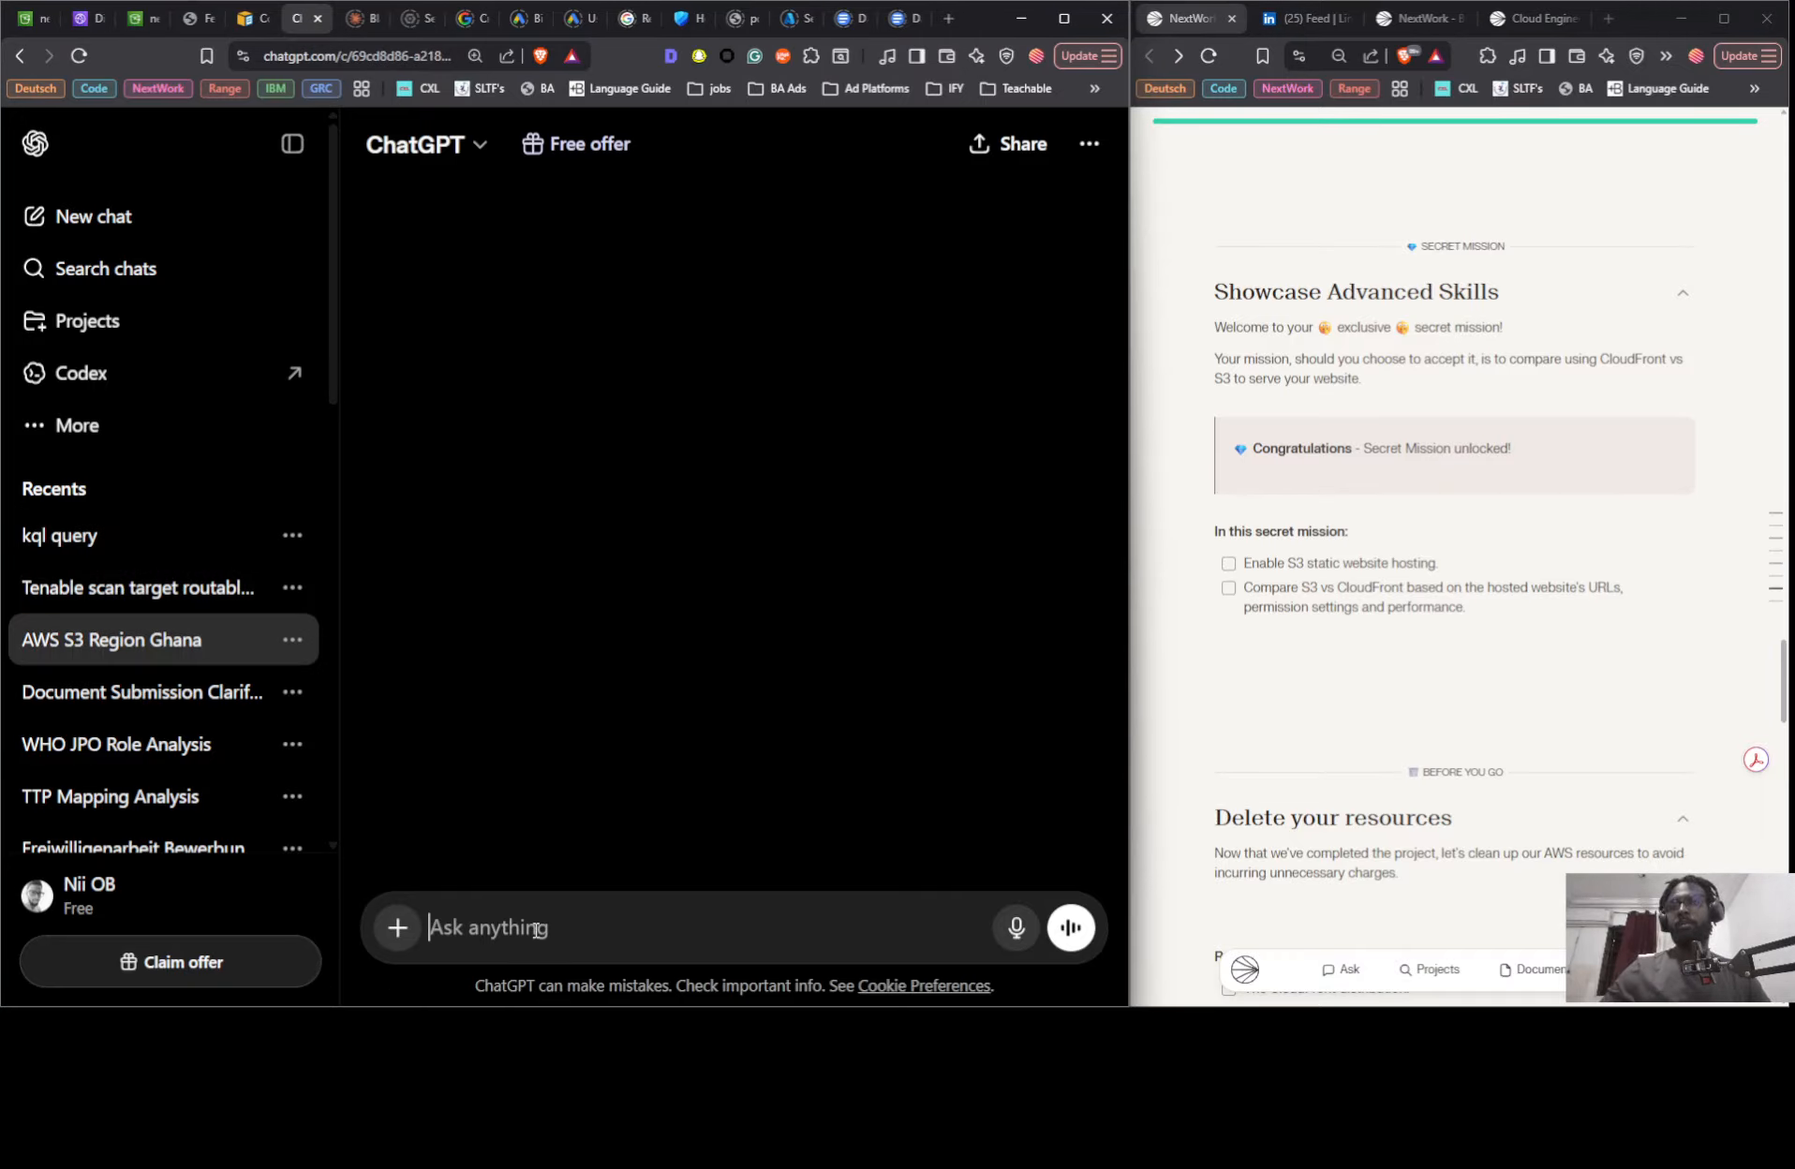
{"action": "left_click", "coordinate": [536, 927]}
{"action": "type", "text": "Failed to delete distribution: You can't delete this distribution while it's subscribed to a pricing plan. After you cancel the pricing plan, you can delete the distribution at the end of monthly billing cycle."}
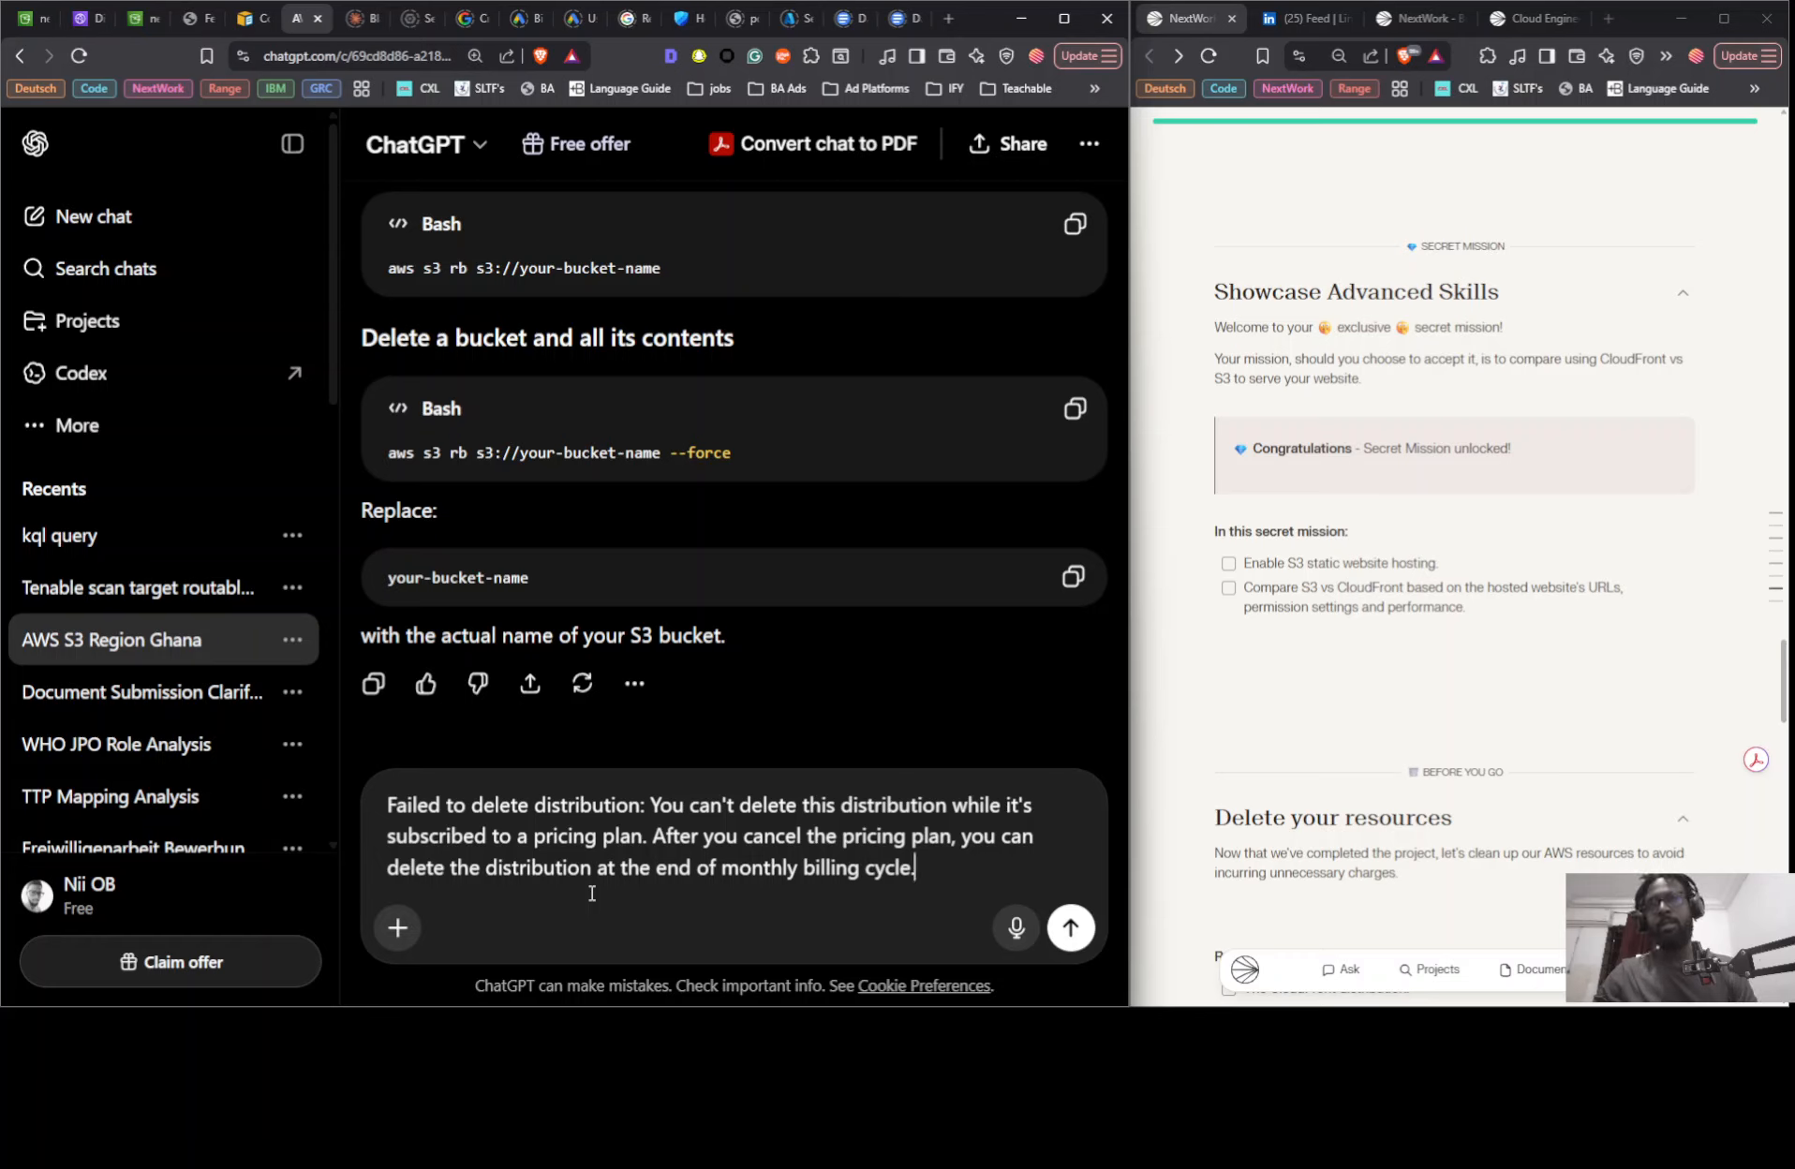
- Add a new line below the pasted error reading "Can't delete cloudfront distribution... I get the above message"
{"action": "key", "text": "shift+Return"}
{"action": "type", "text": "Can"}
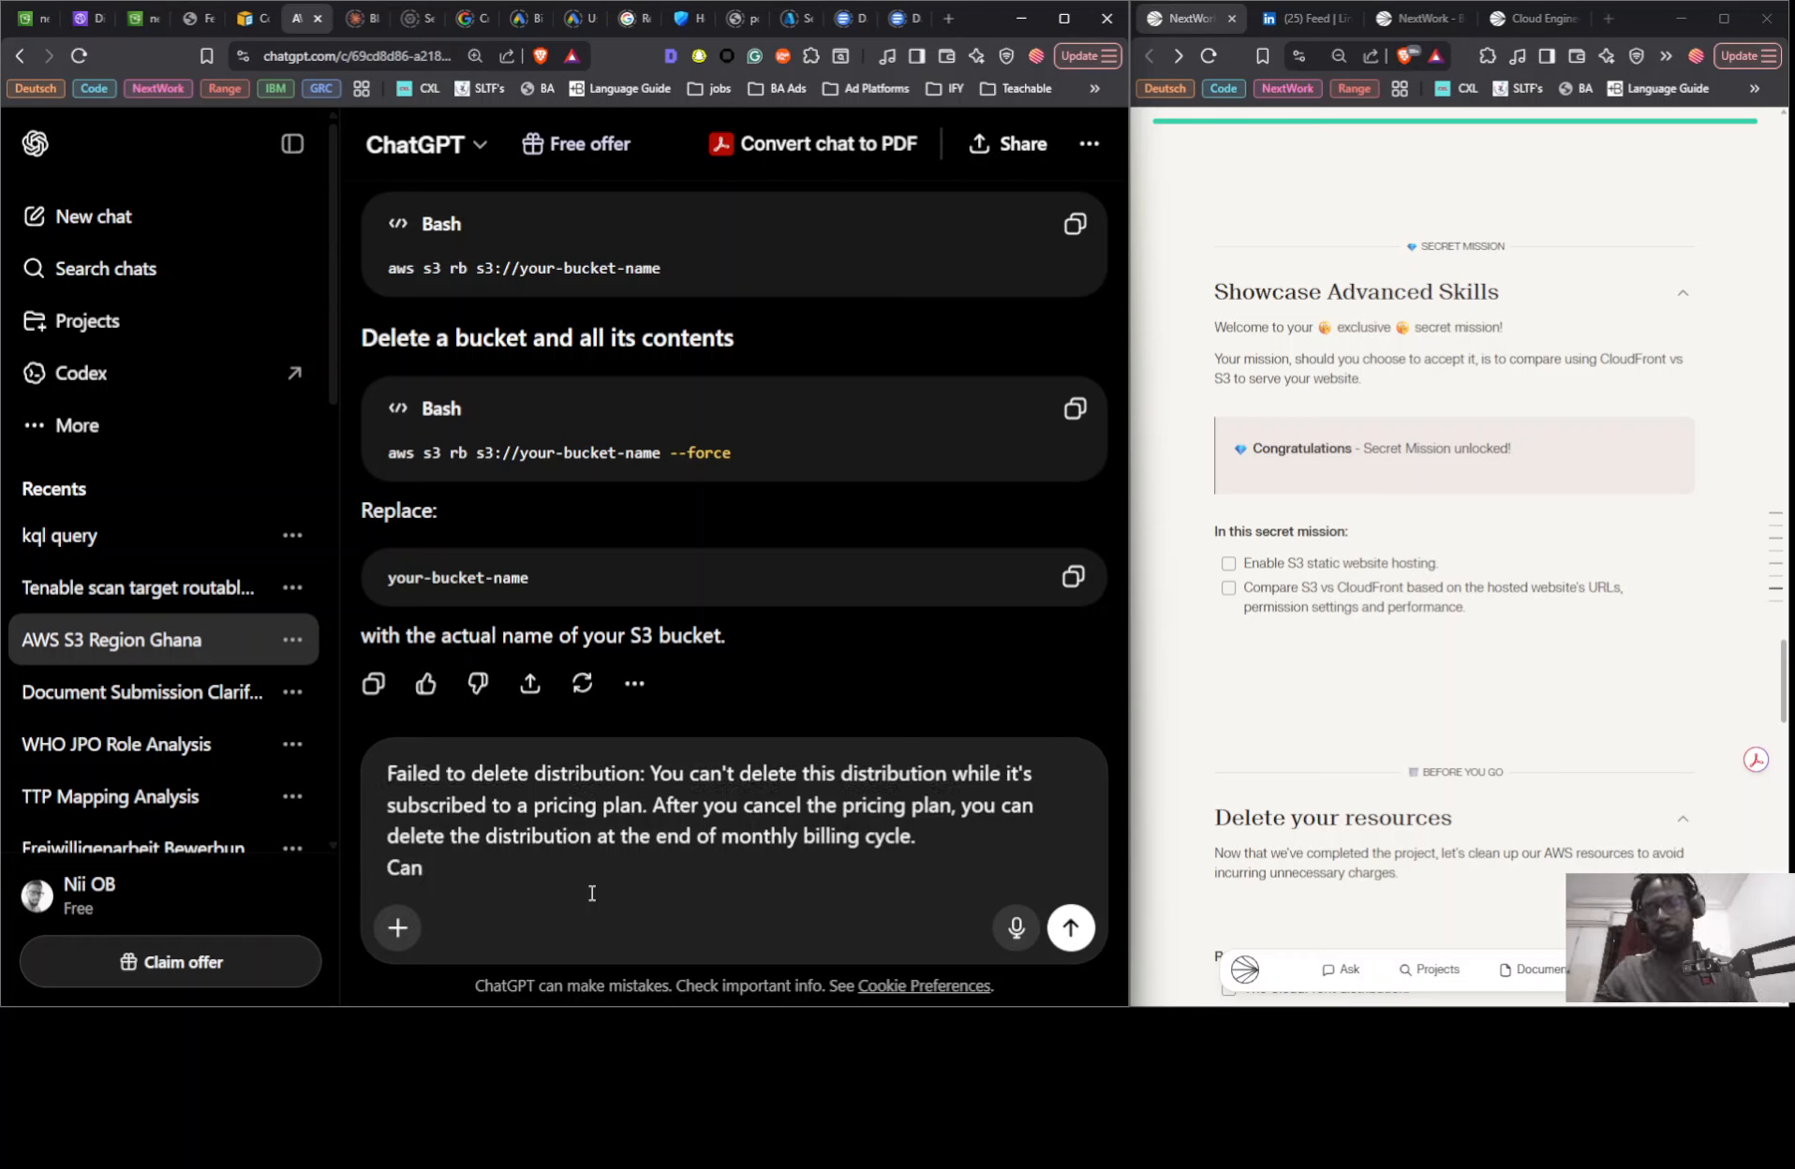
{"action": "type", "text": "t't dele"}
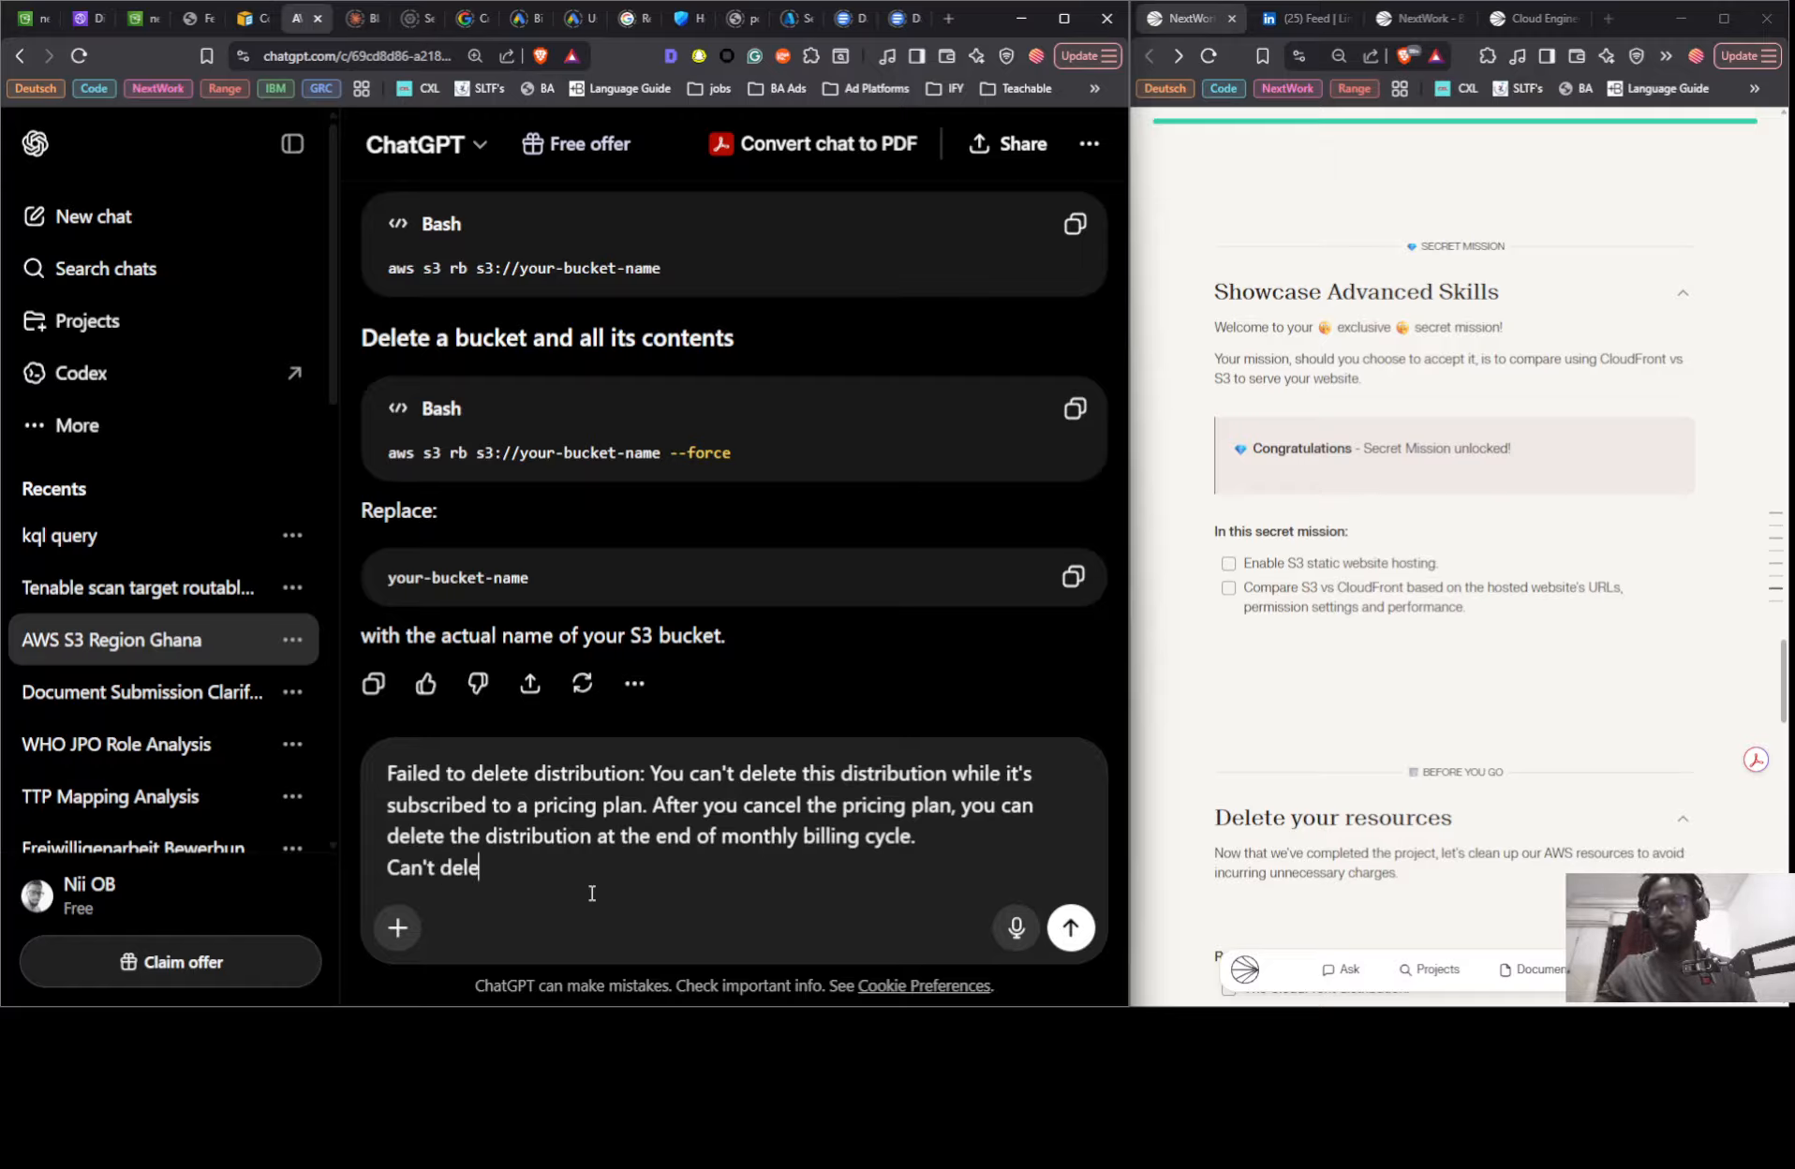
{"action": "type", "text": "te"}
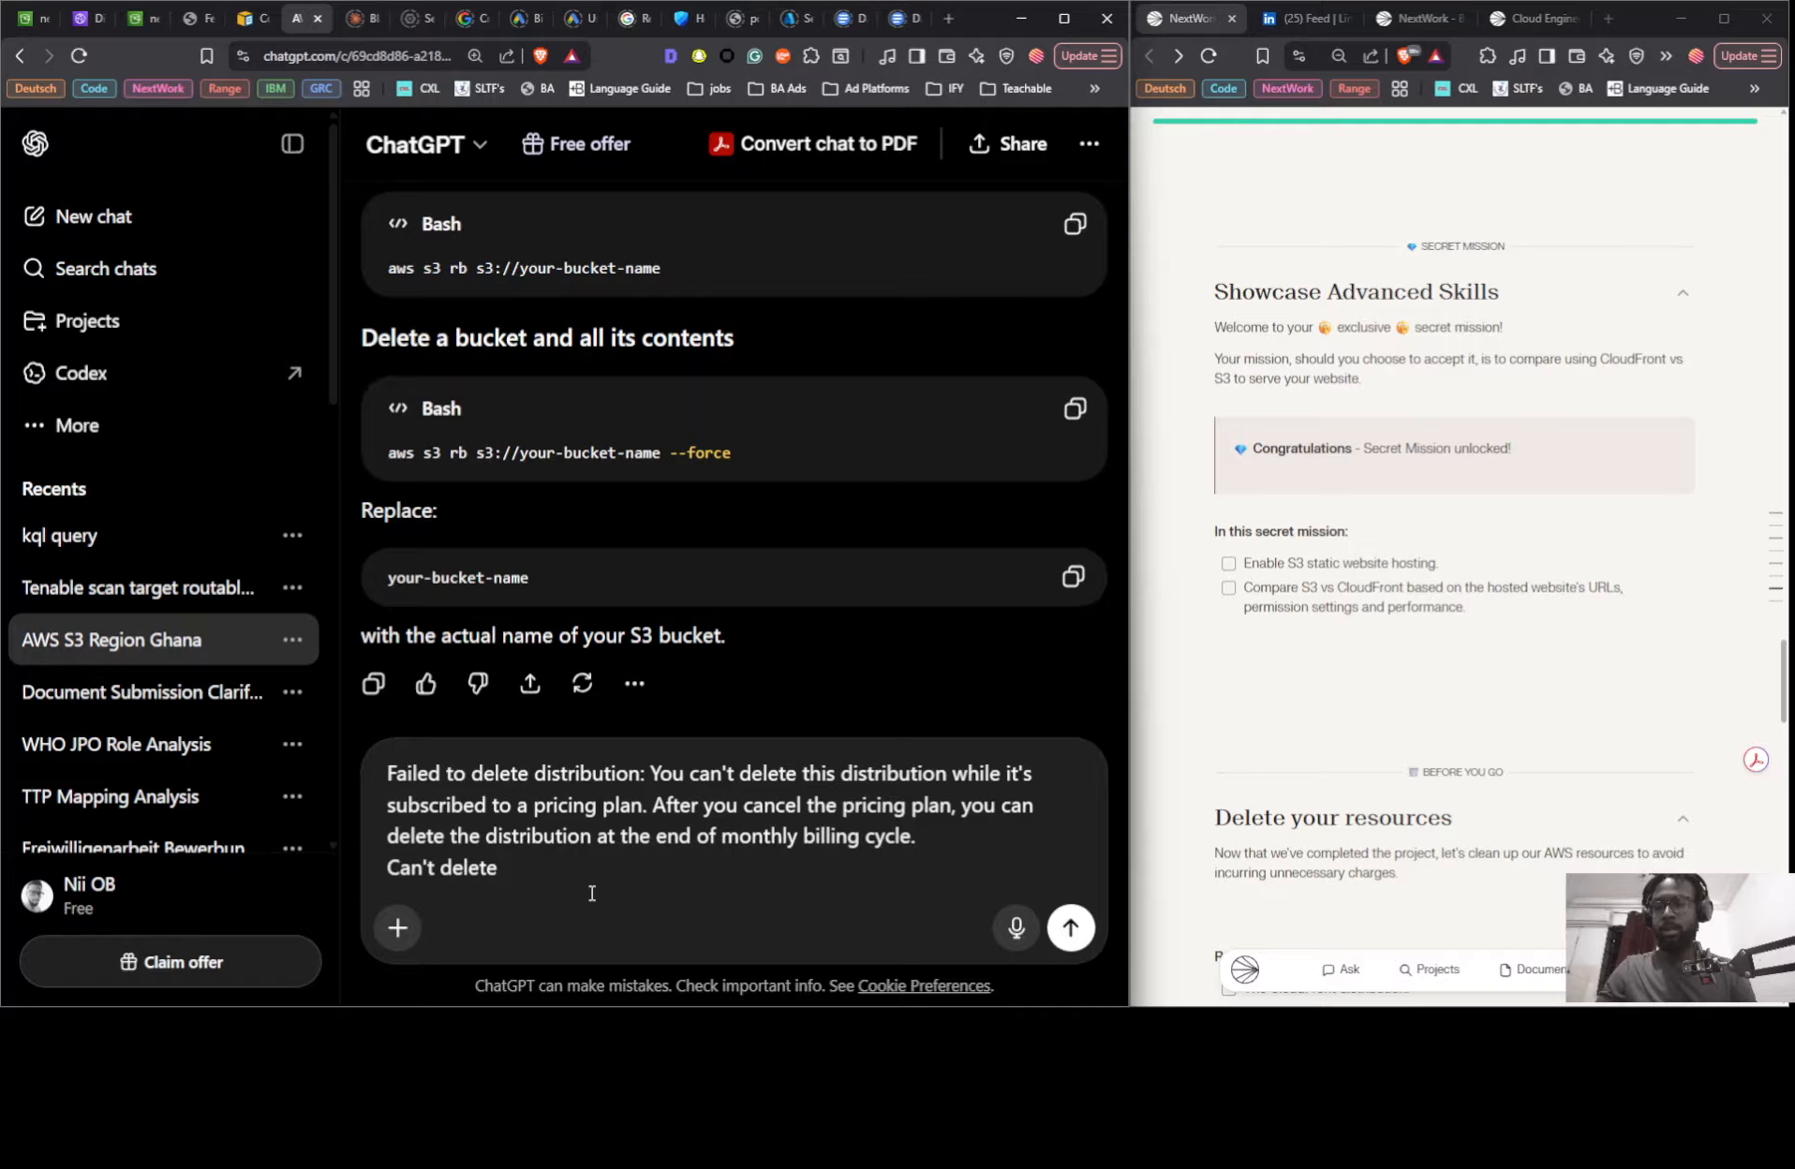
{"action": "type", "text": " cloud"}
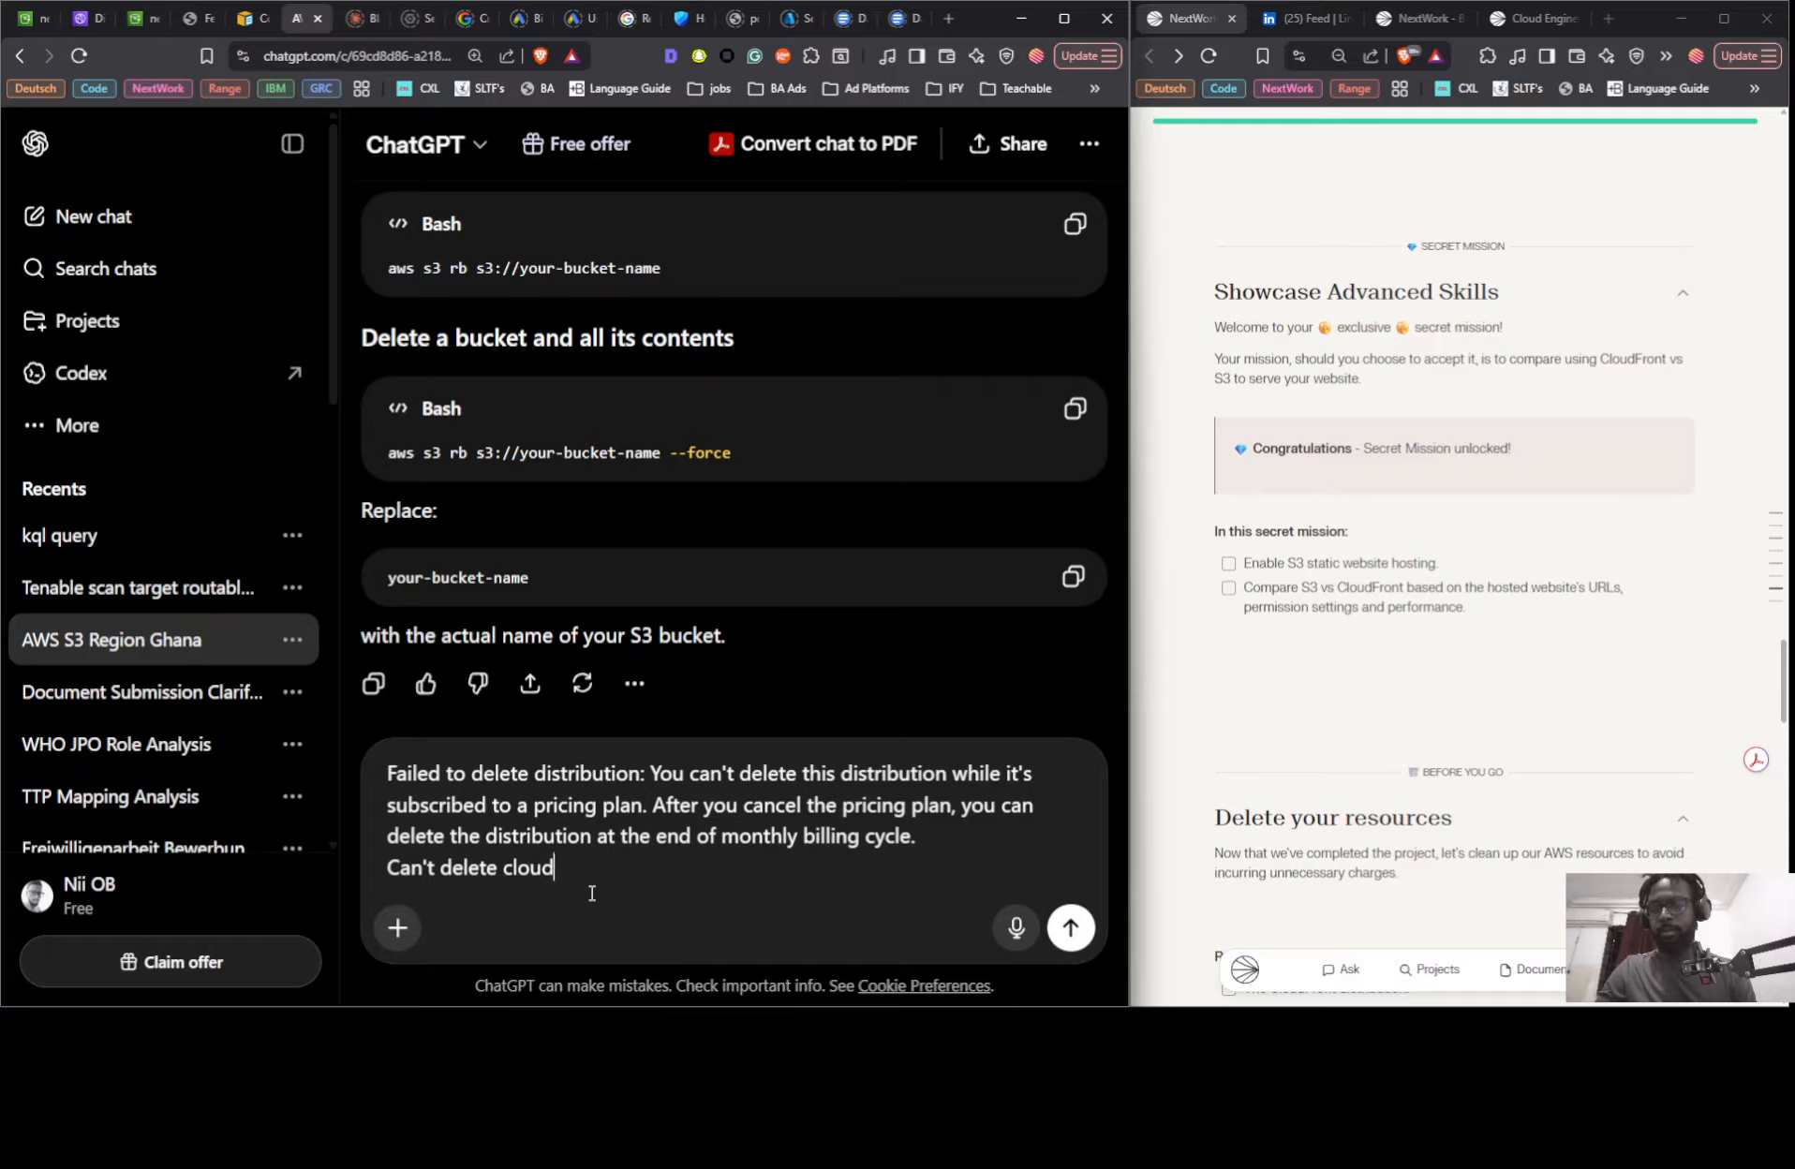
{"action": "type", "text": "fron =t"}
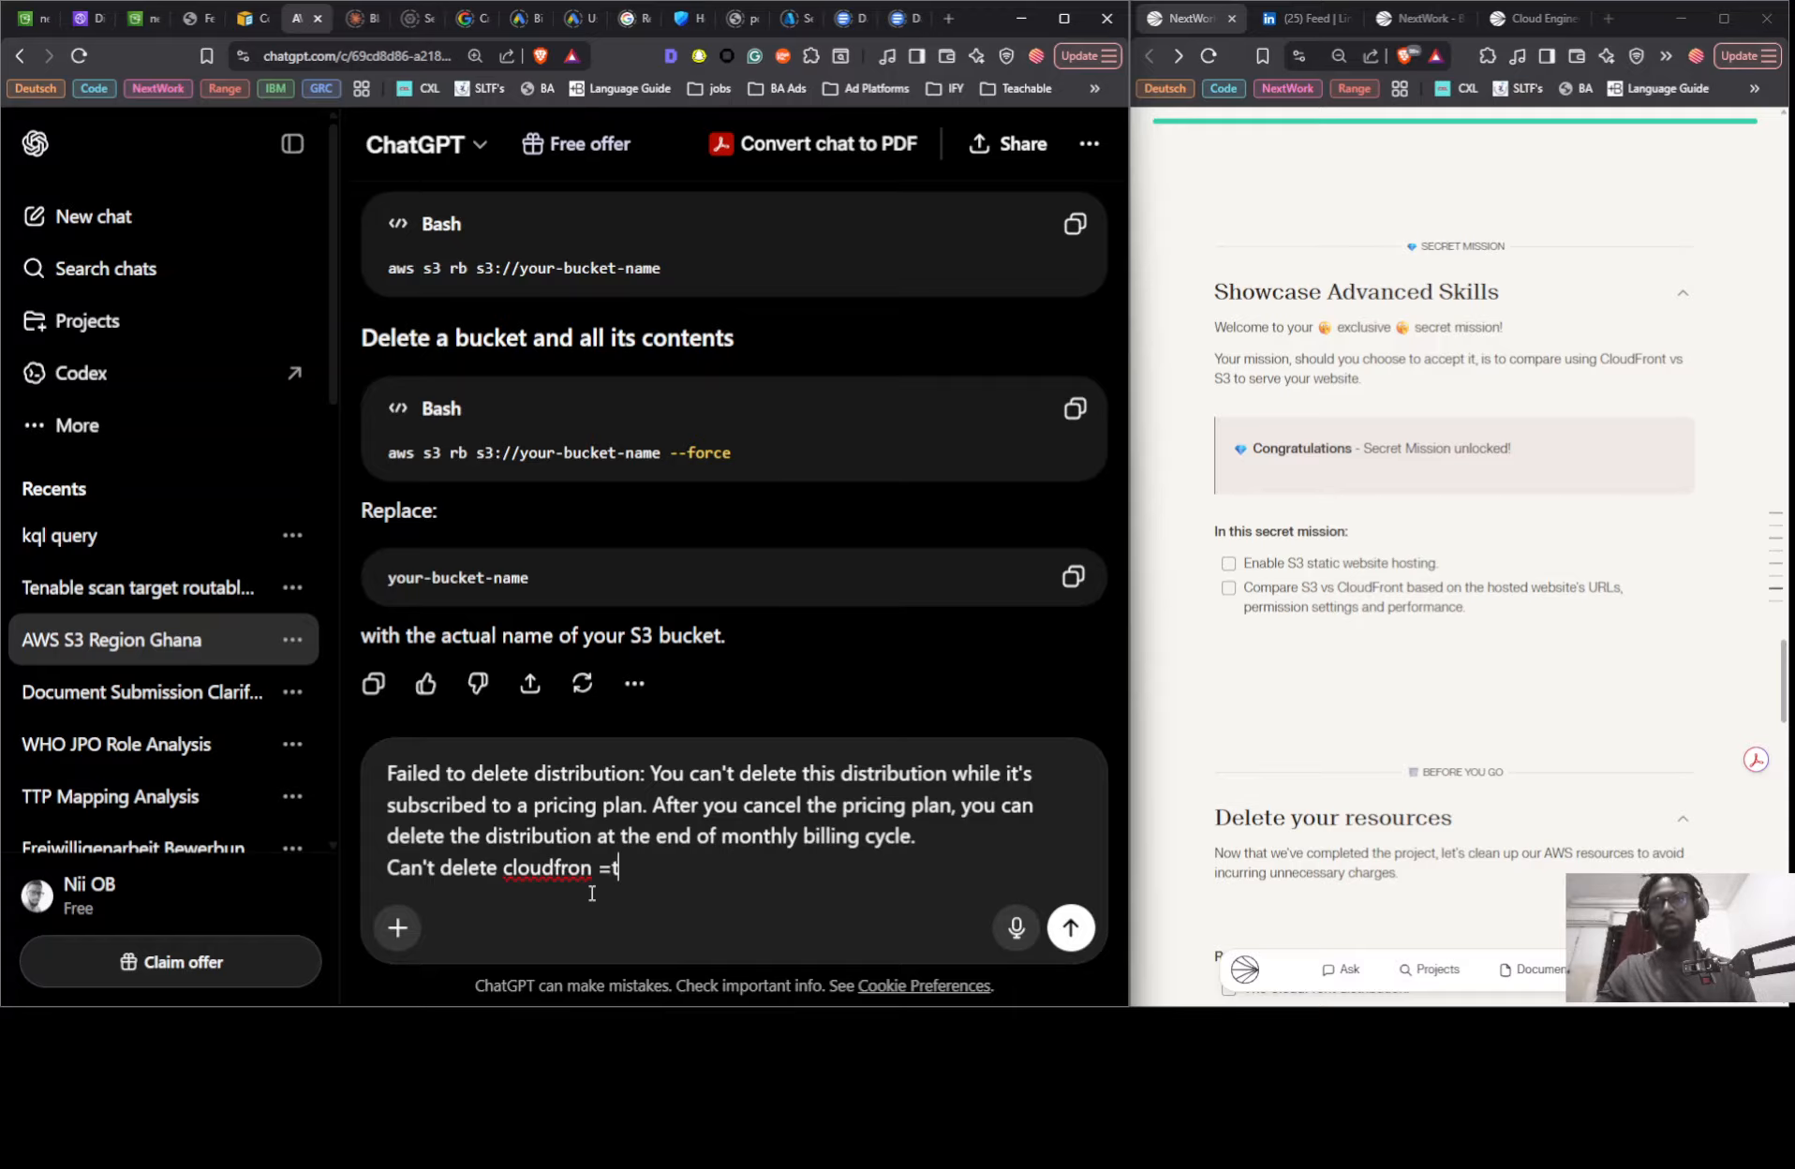
{"action": "key", "text": "BackSpace"}
{"action": "key", "text": "BackSpace"}
{"action": "type", "text": "t di"}
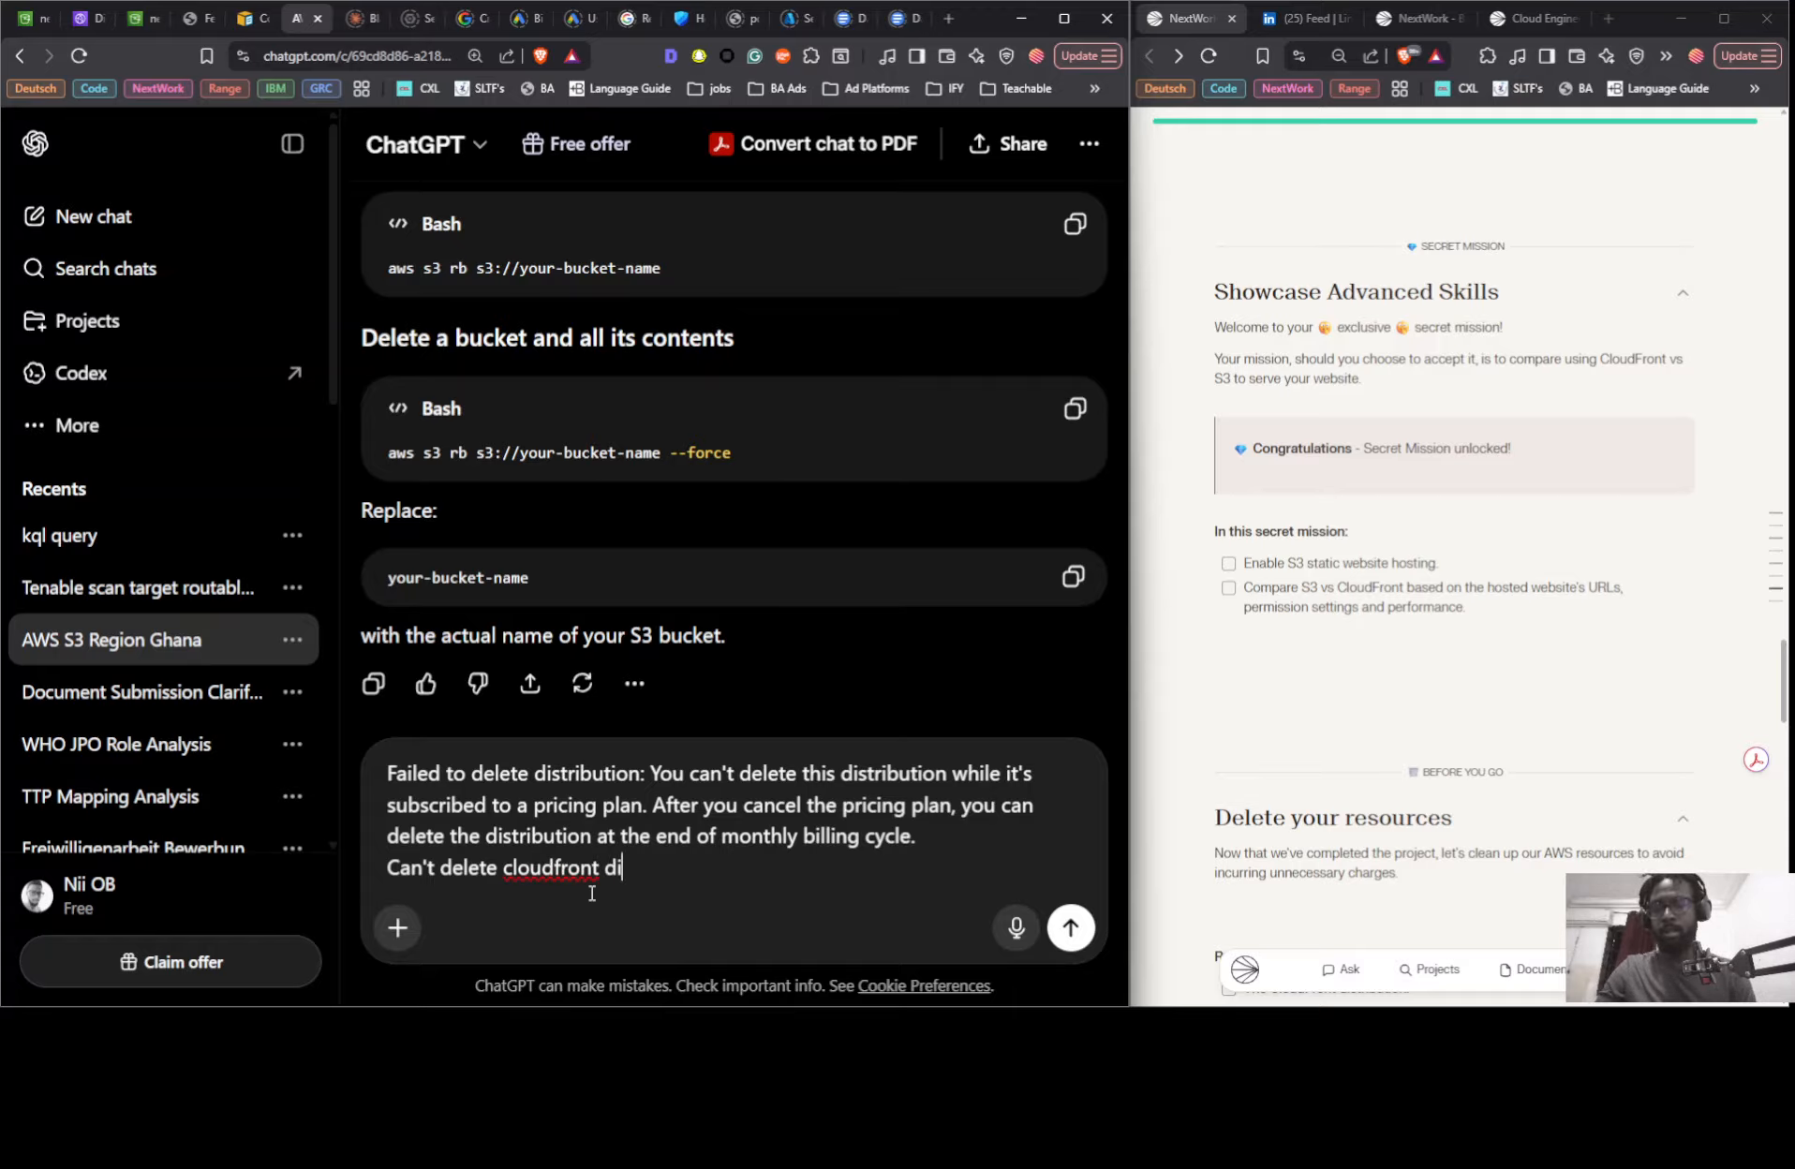
{"action": "type", "text": "stri"}
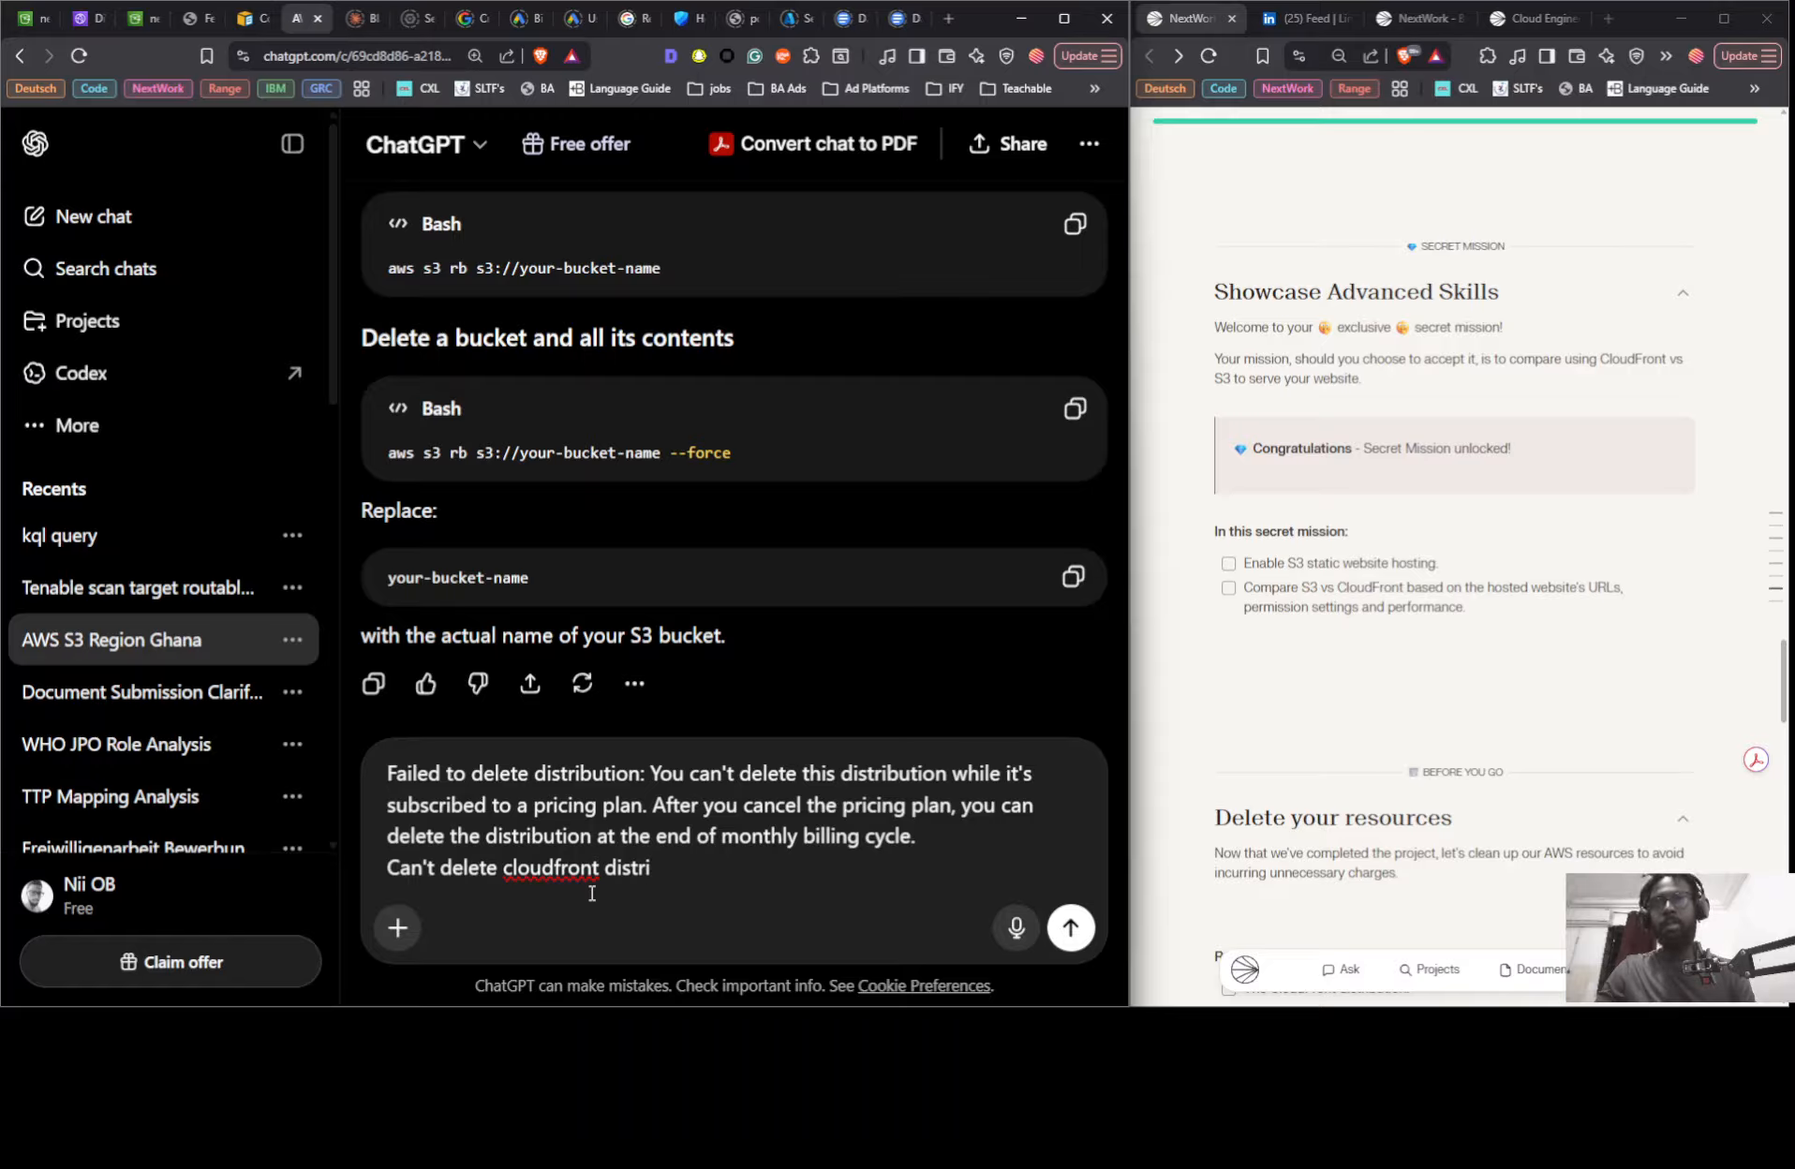
{"action": "type", "text": "but"}
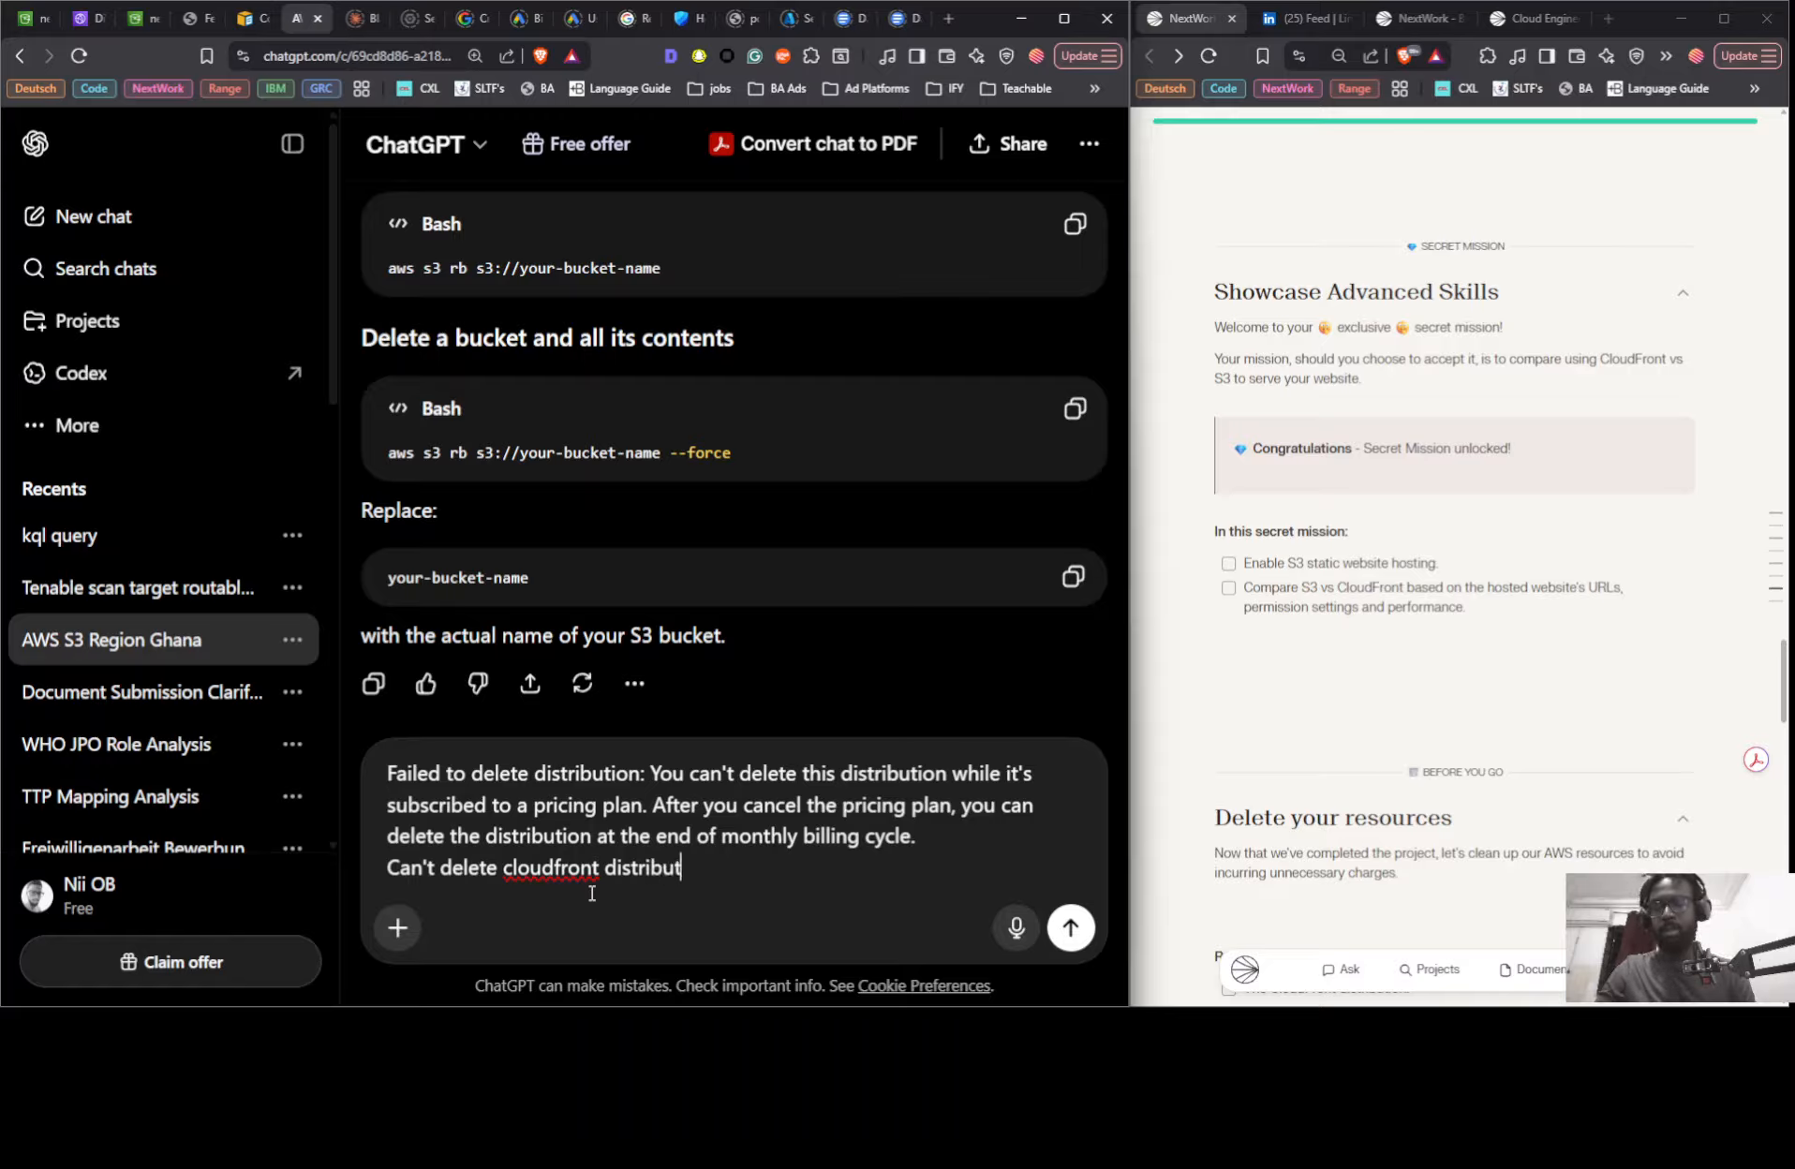
{"action": "type", "text": "ion.."}
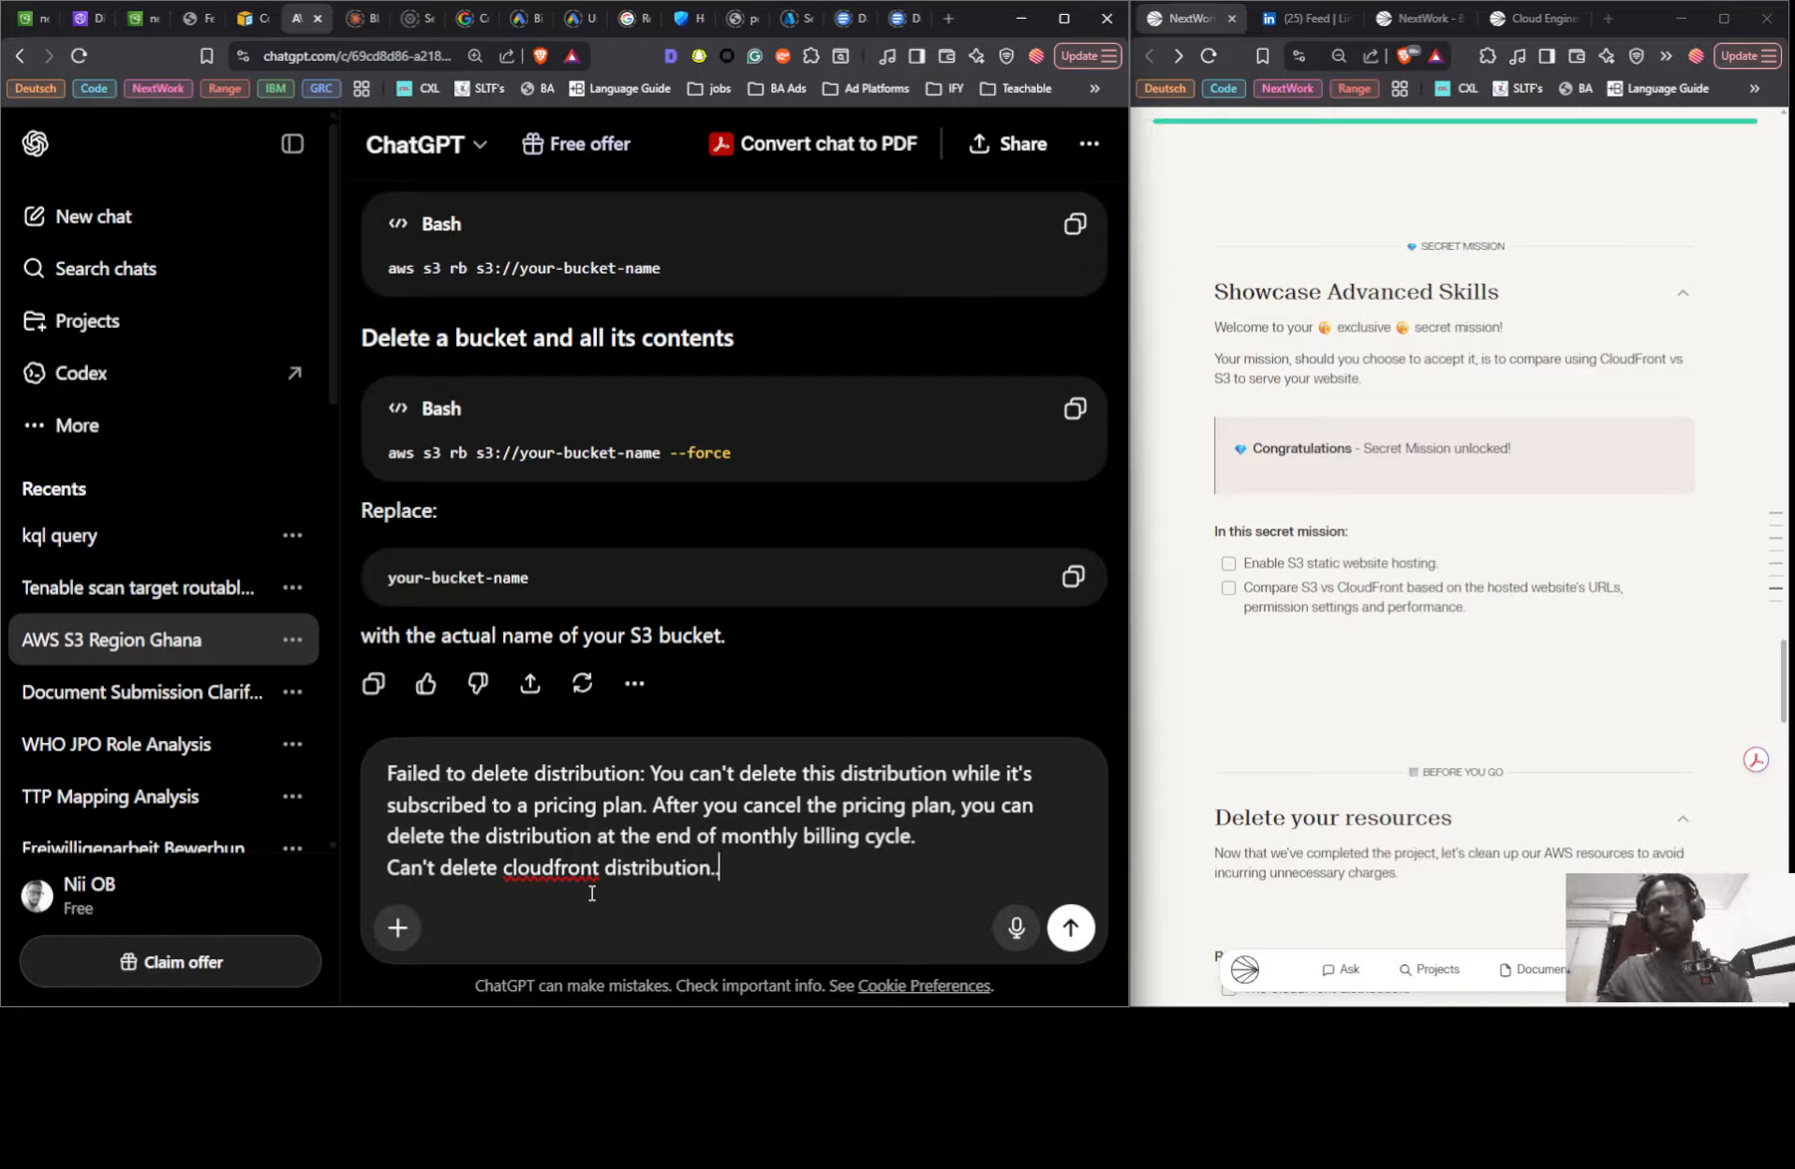
{"action": "type", "text": ". I e"}
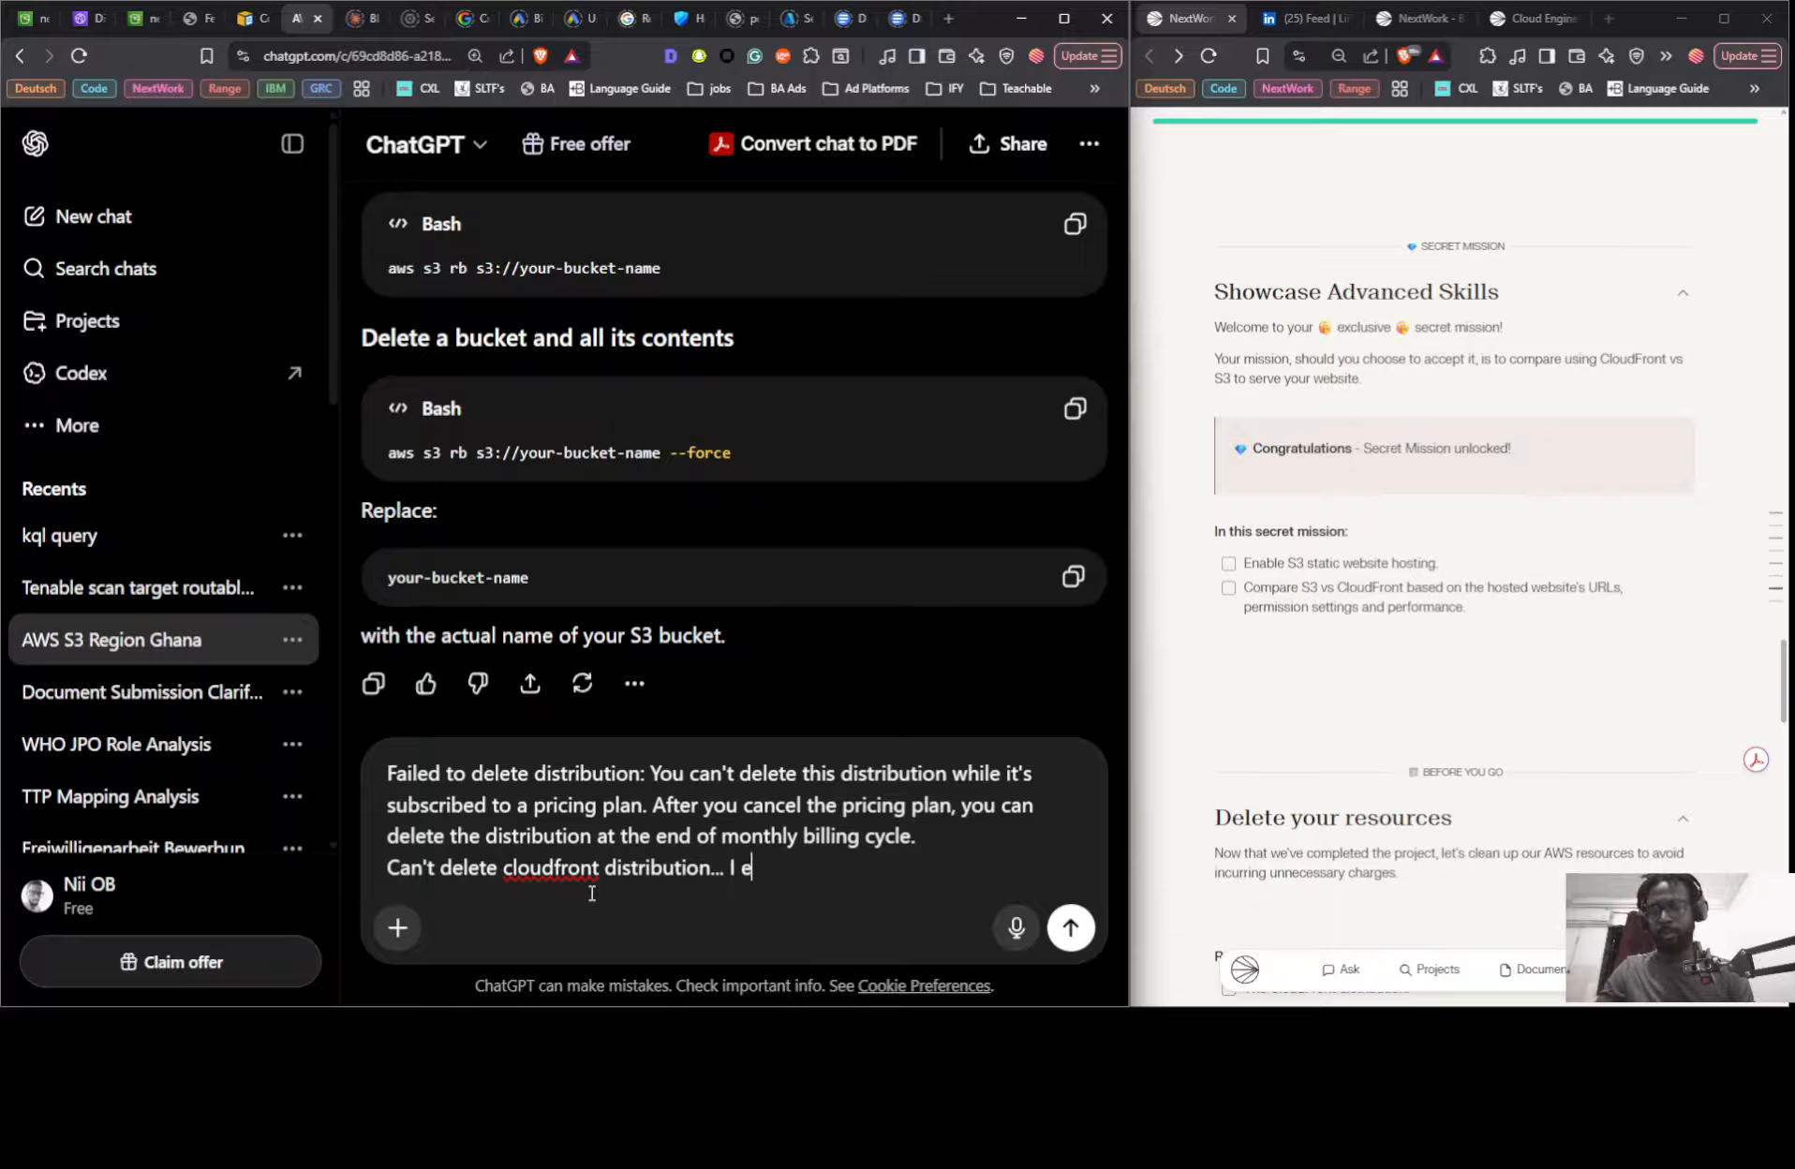
{"action": "key", "text": "BackSpace"}
{"action": "type", "text": "get"}
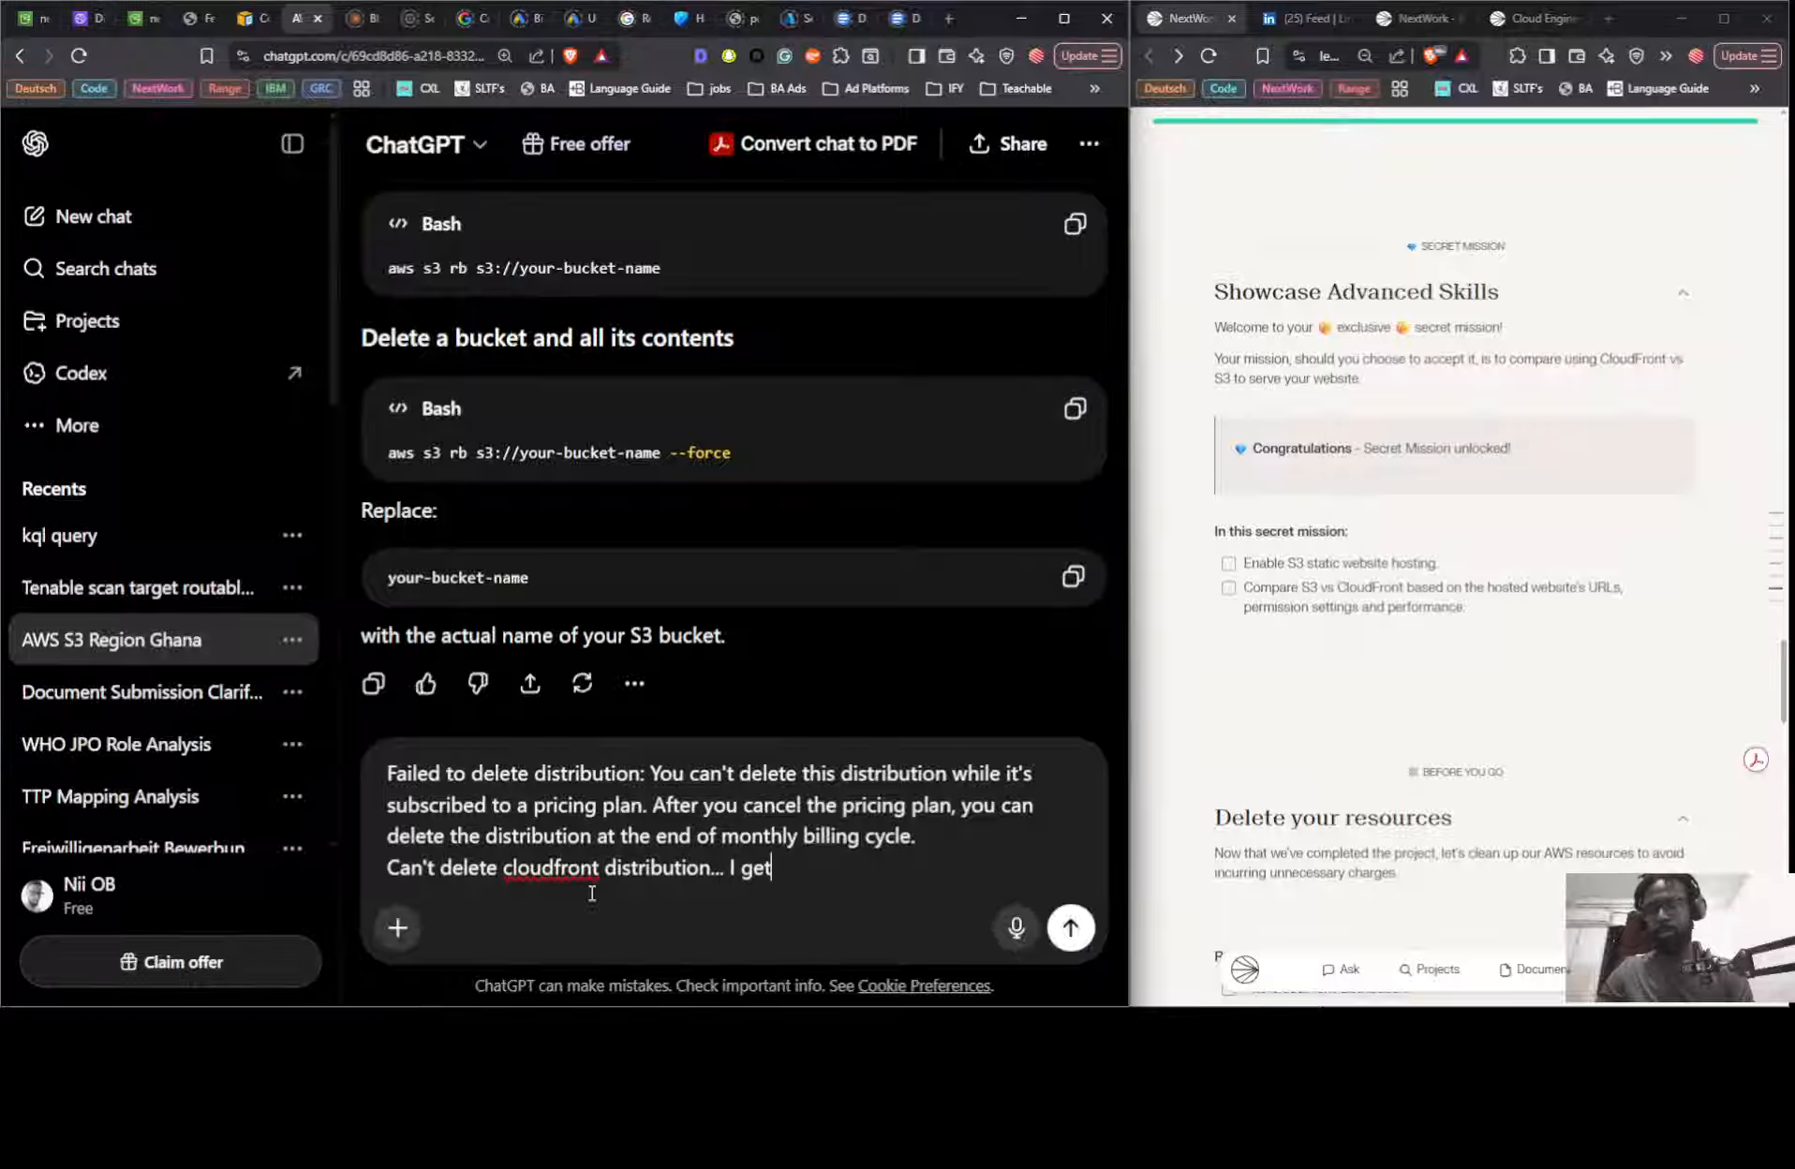
{"action": "type", "text": " the ab"}
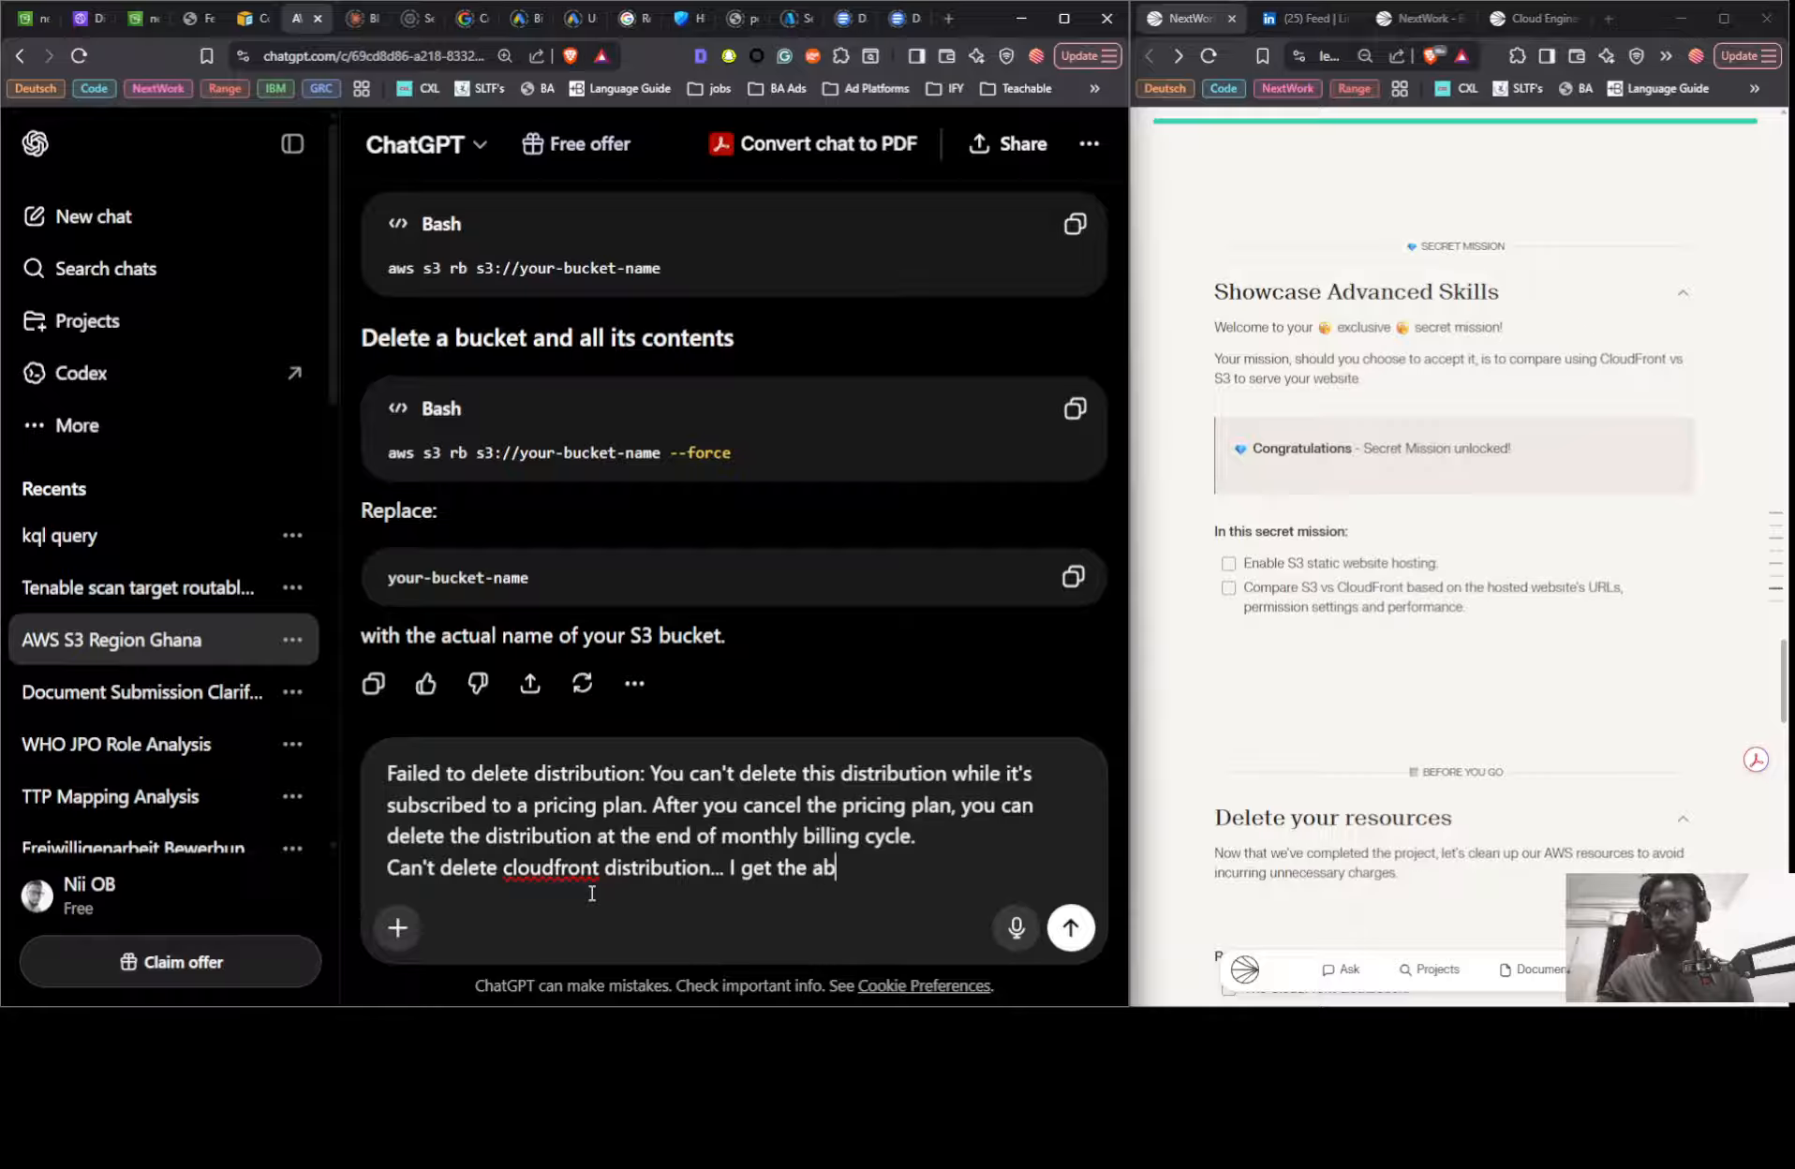
{"action": "type", "text": "ove message"}
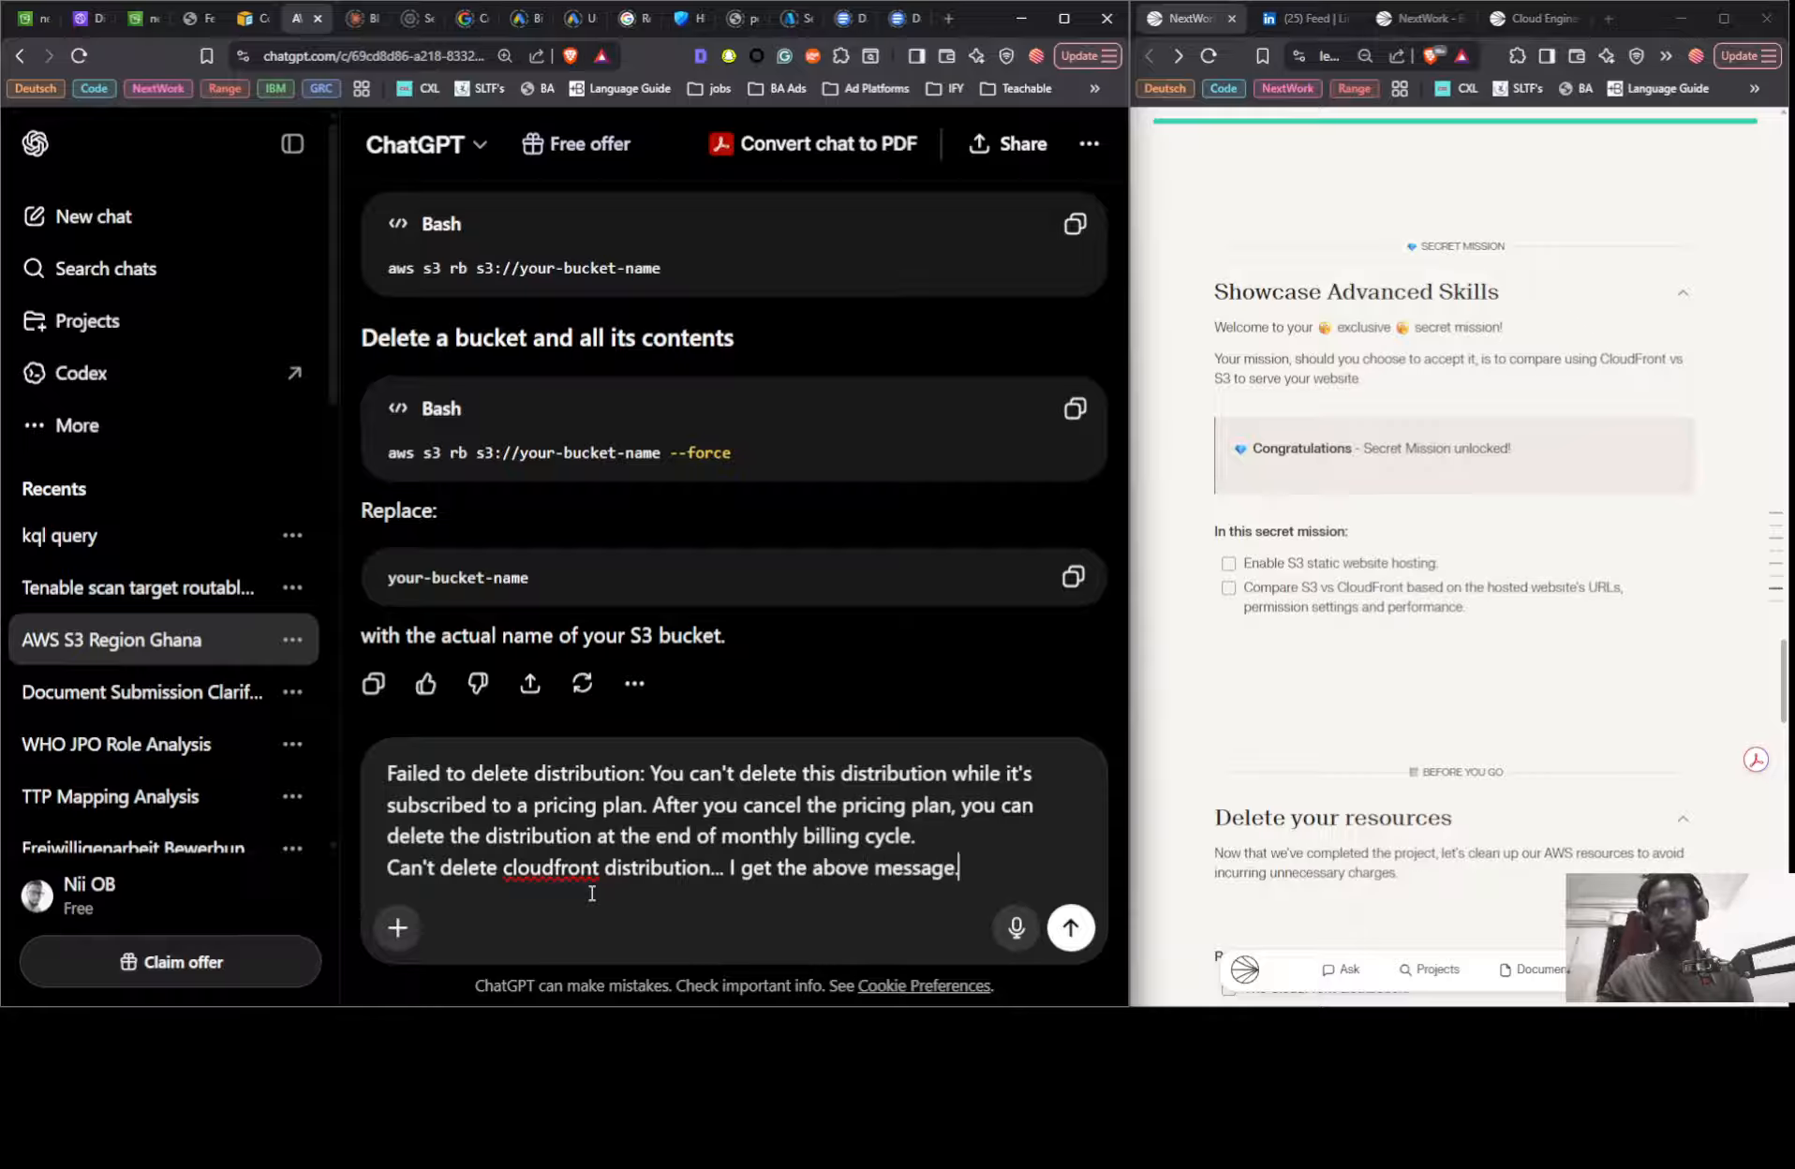
{"action": "type", "text": ". How do I"}
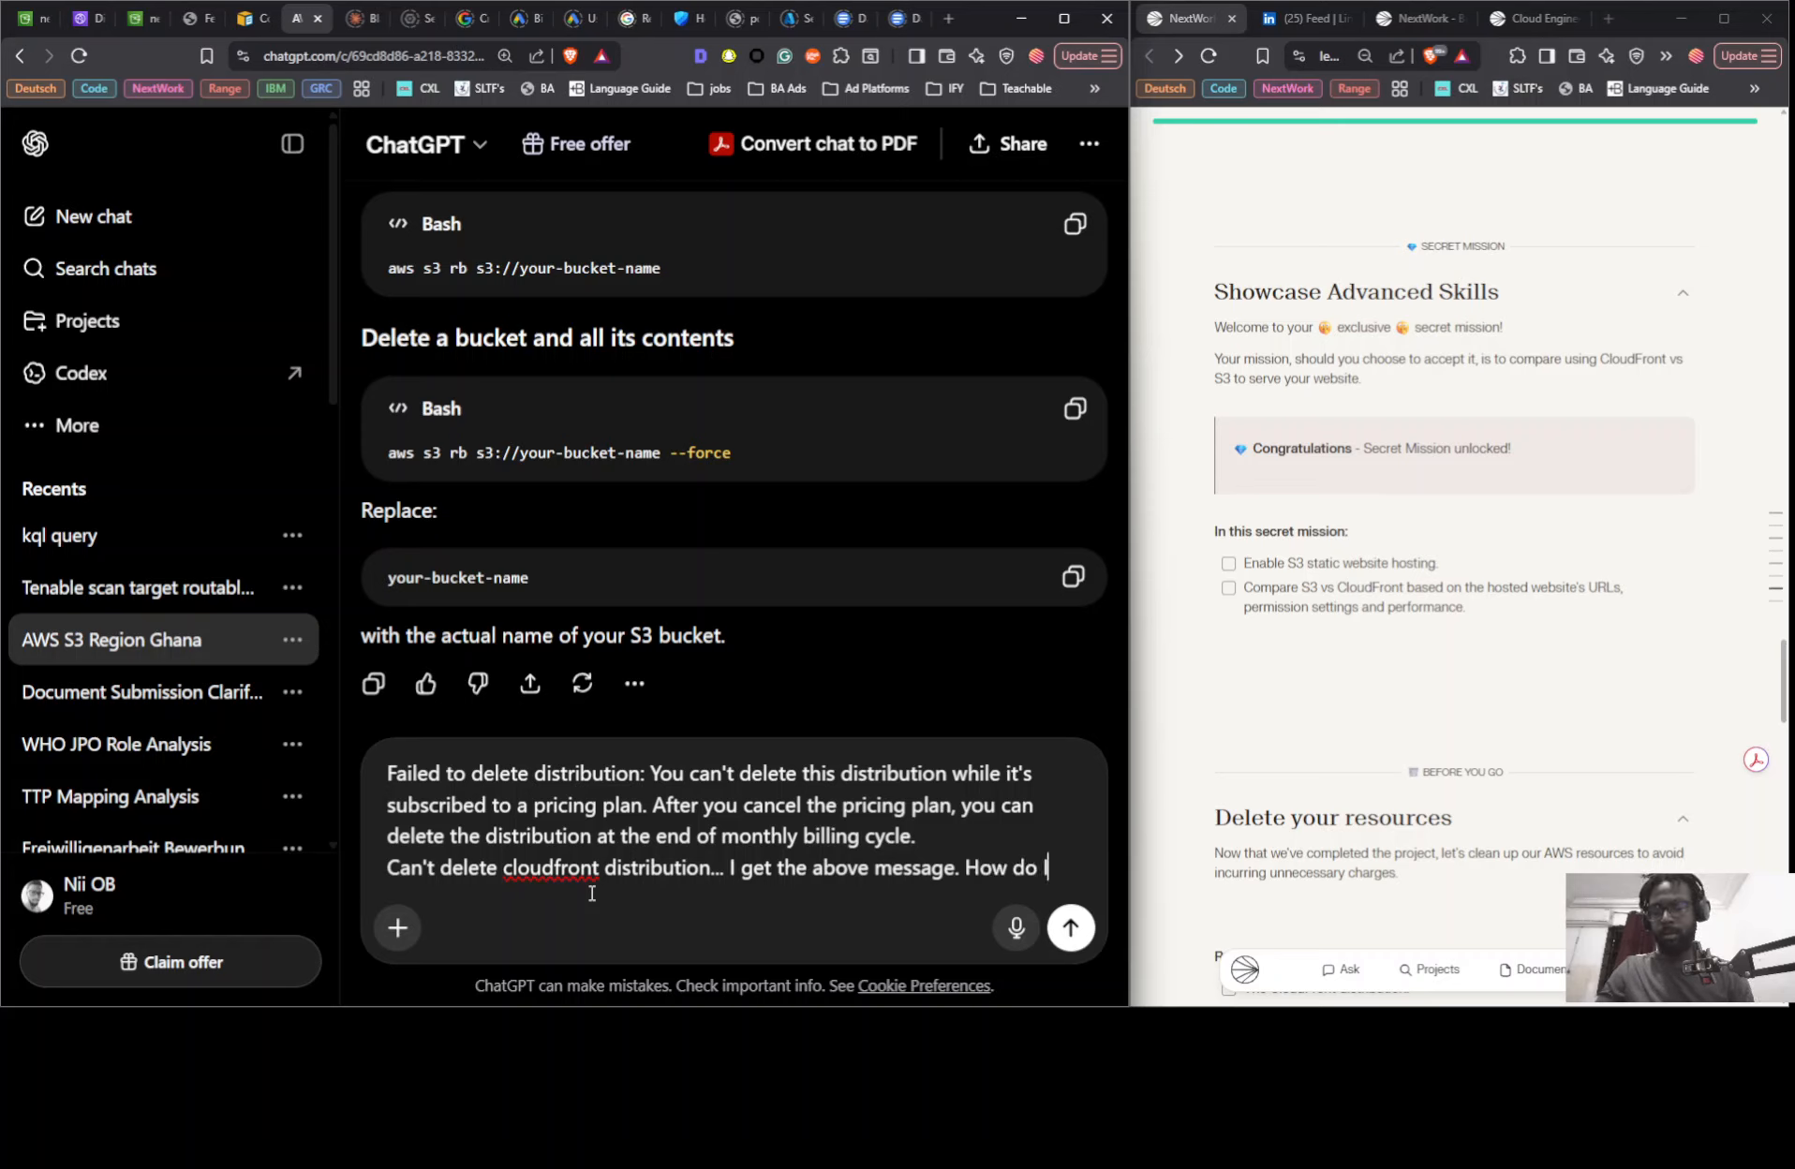
{"action": "type", "text": " remov"}
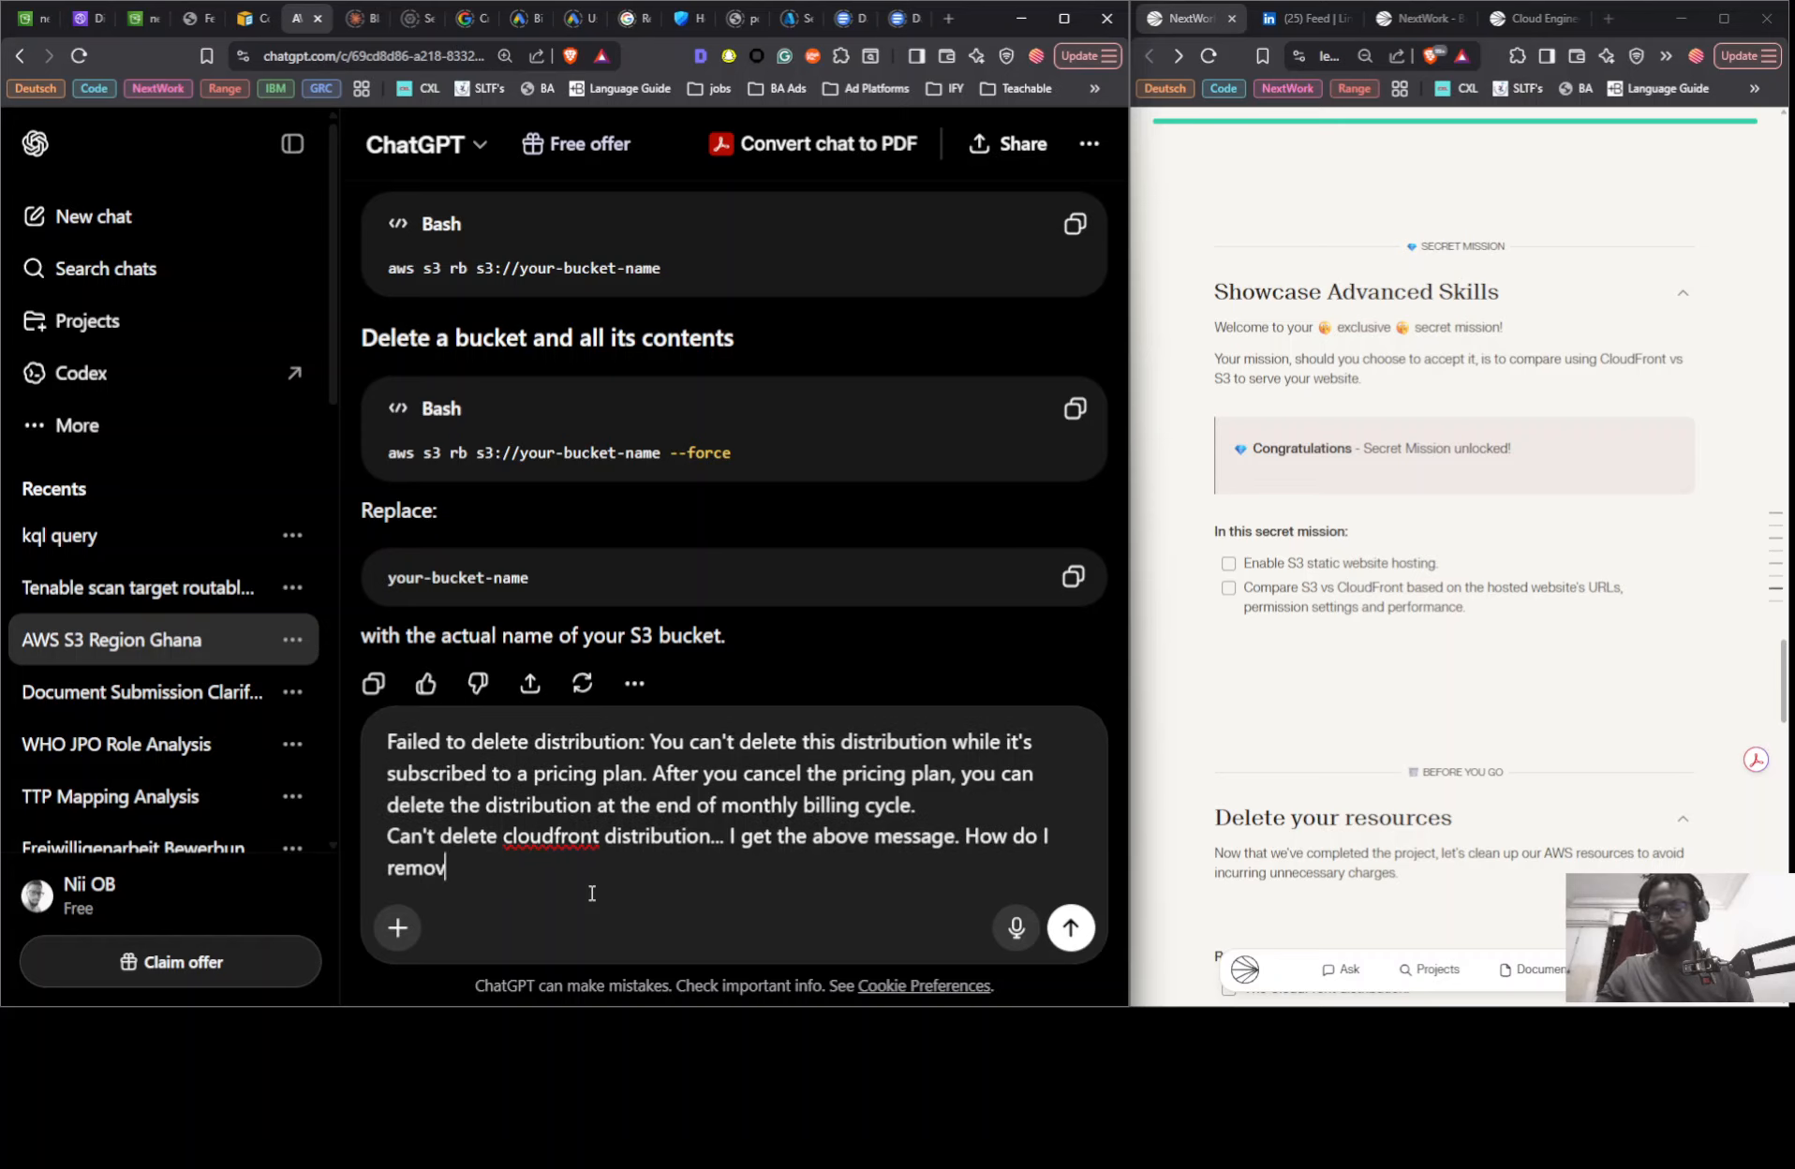
{"action": "type", "text": "e the di"}
{"action": "type", "text": "str"}
{"action": "type", "text": "ibution"}
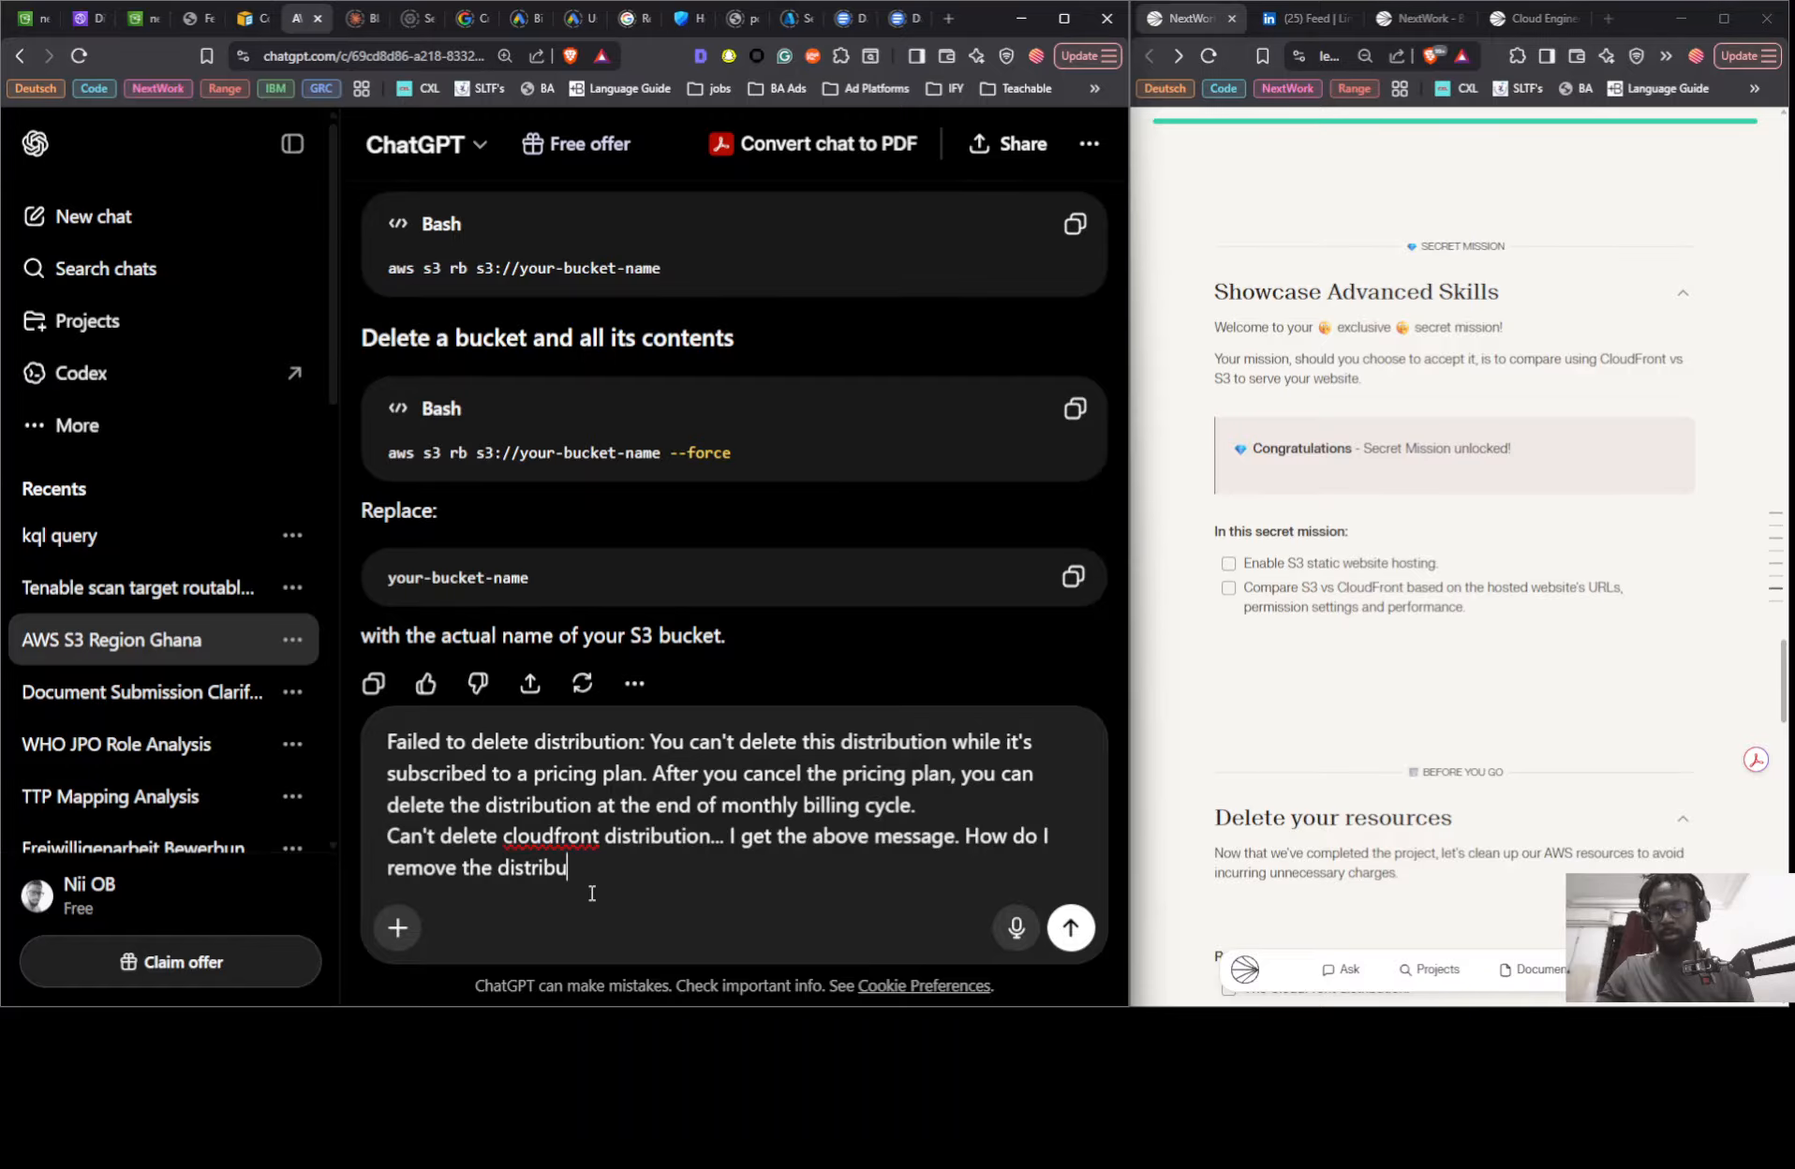
- Complete the message with "How do I remove the distribution", send it and read the start of the reply
{"action": "key", "text": "Return"}
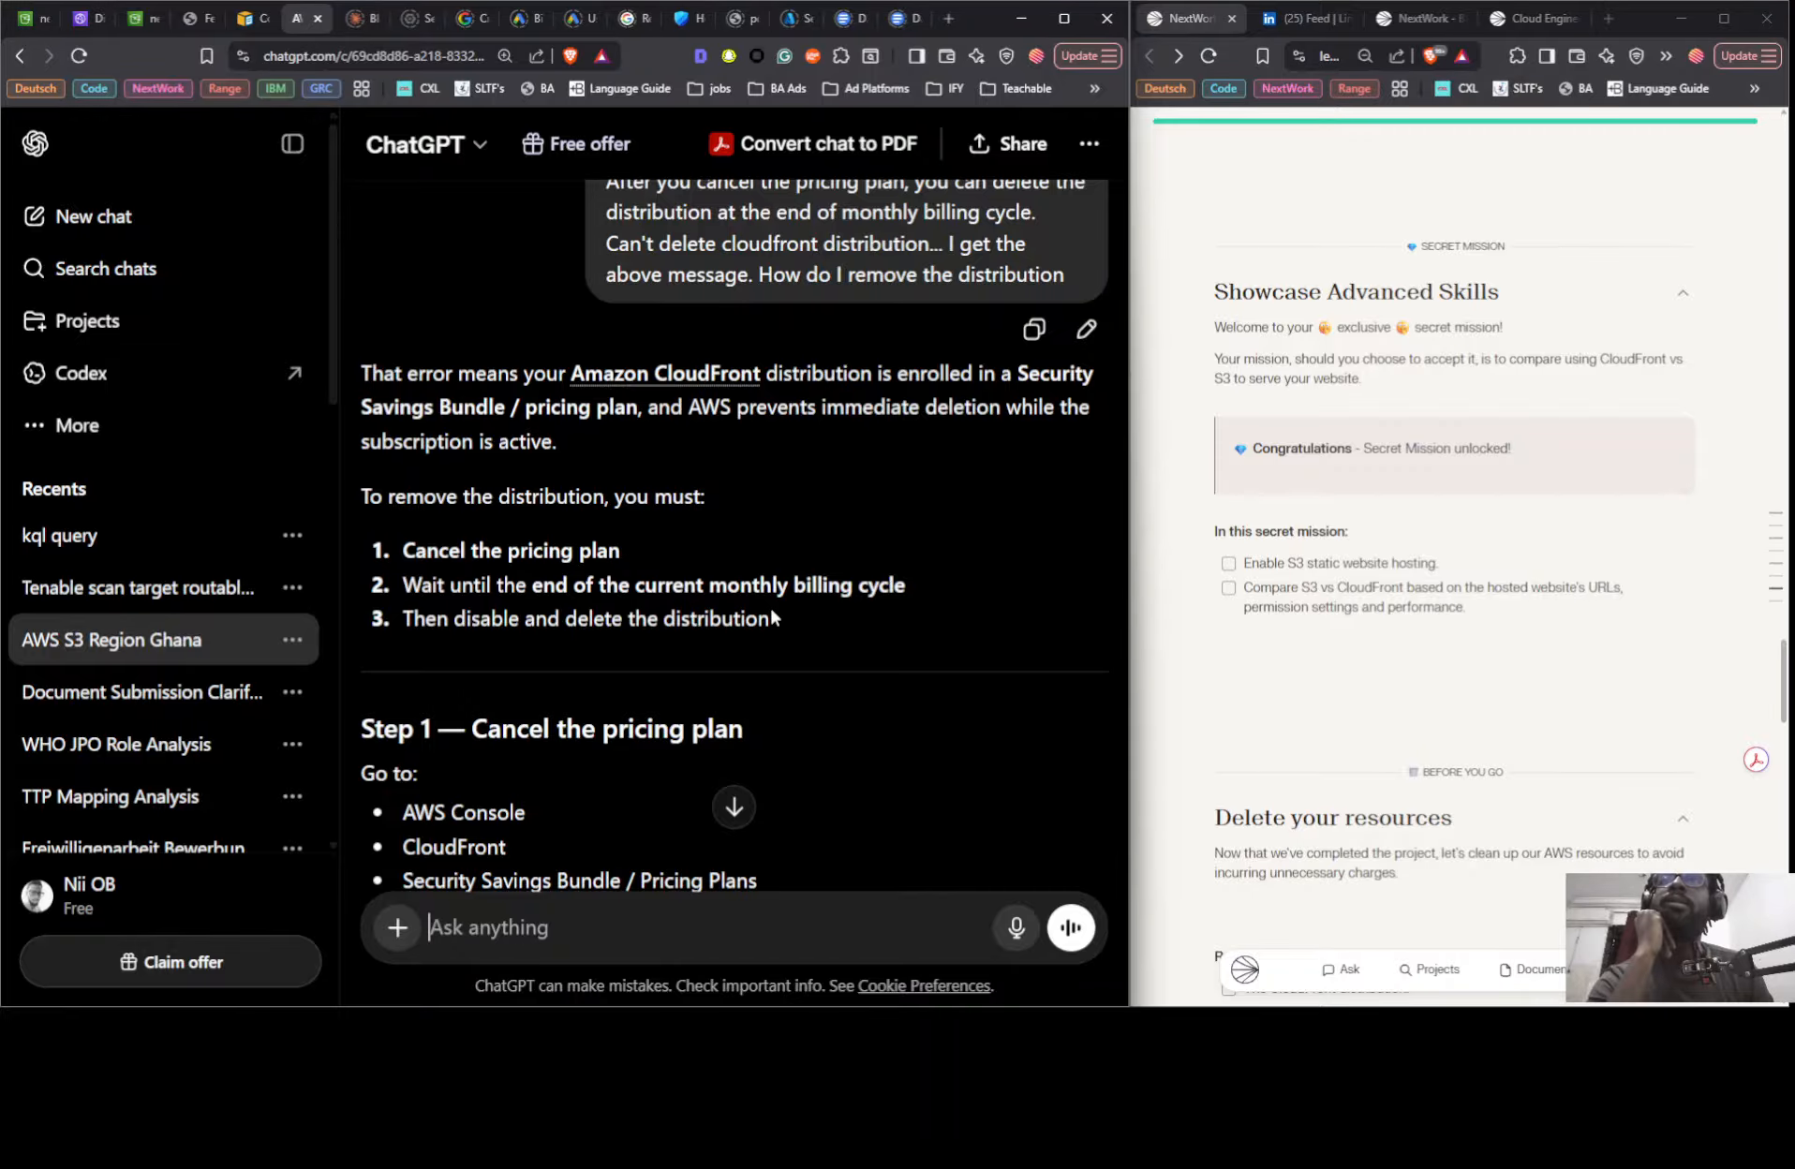
{"action": "scroll", "coordinate": [557, 627], "scroll_direction": "down", "scroll_amount": 1}
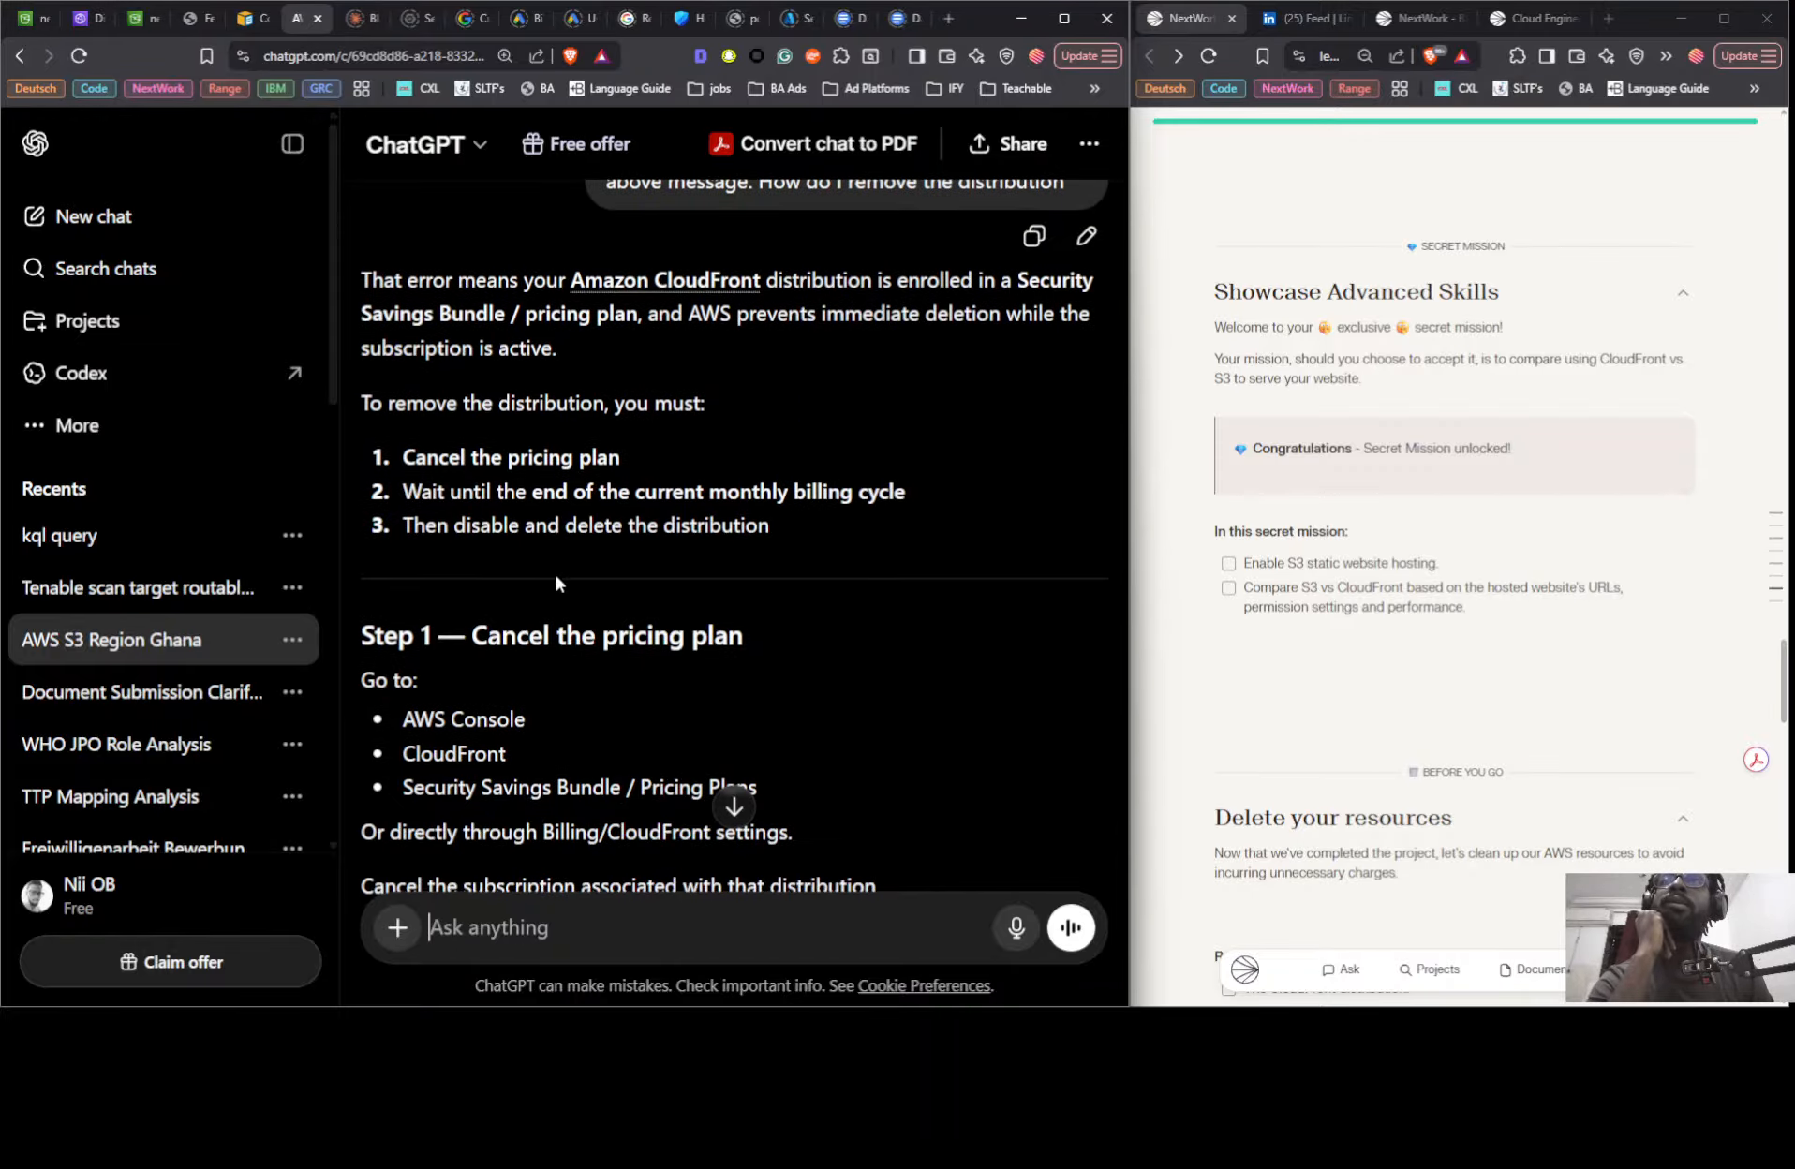
- Return to the CloudFront distributions list, refresh it repeatedly to check the deployment status, and skim the rest of the NextWork project guide
{"action": "left_click", "coordinate": [91, 23]}
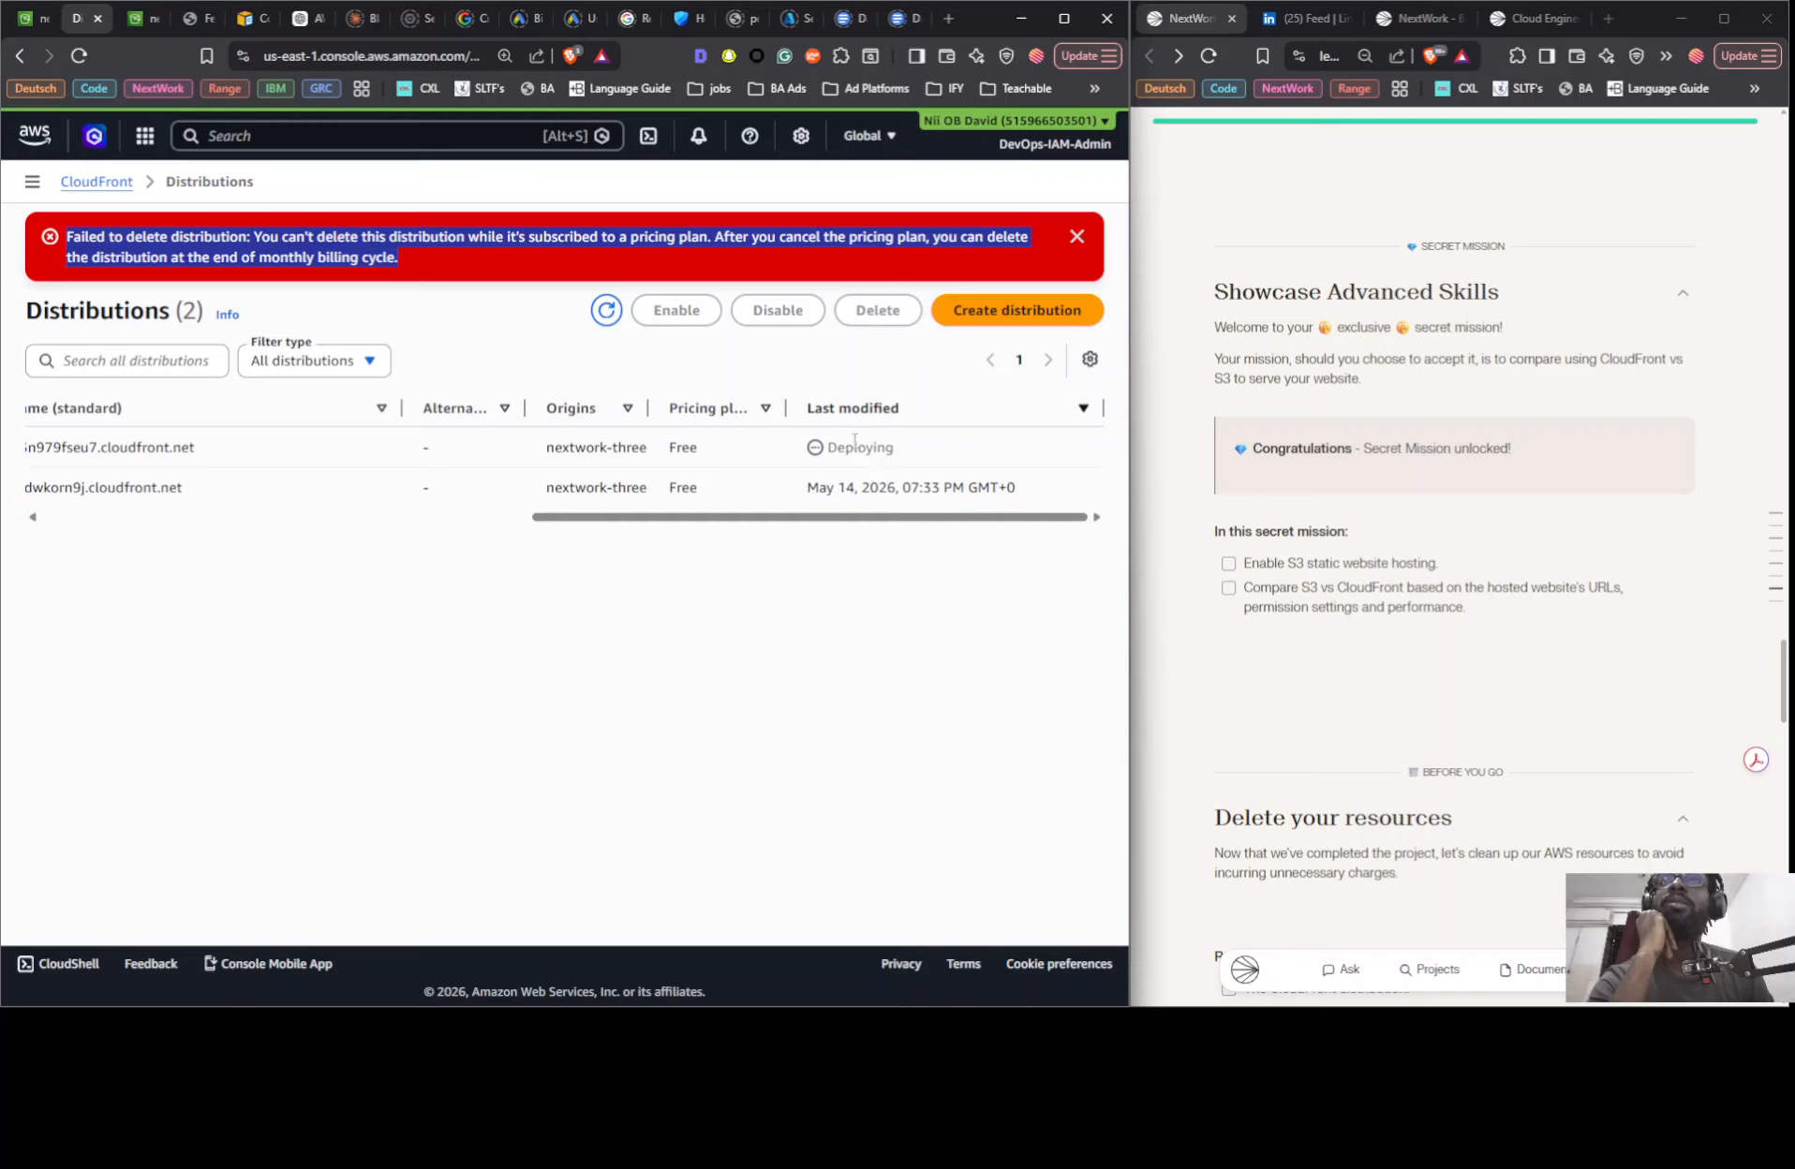
{"action": "left_click", "coordinate": [606, 310]}
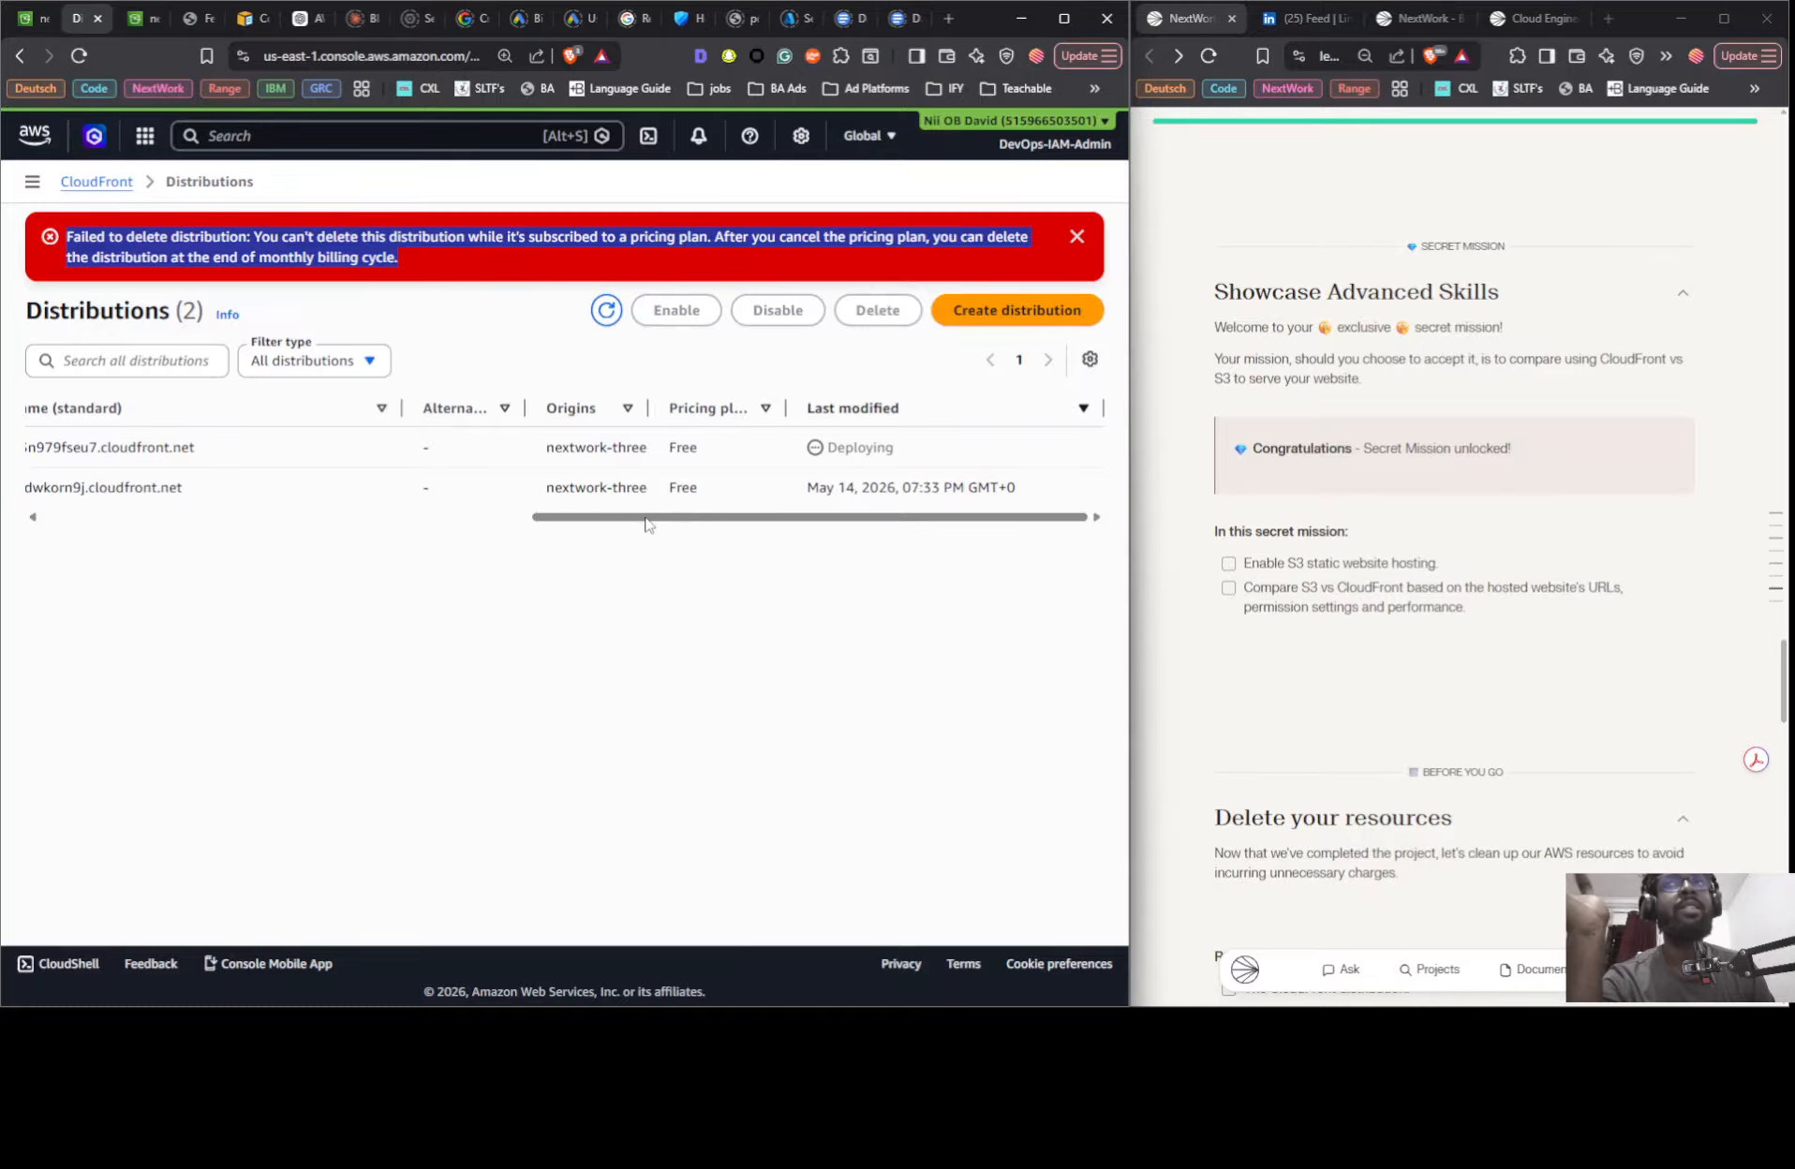
{"action": "left_click_drag", "start_coordinate": [653, 515], "coordinate": [811, 547]}
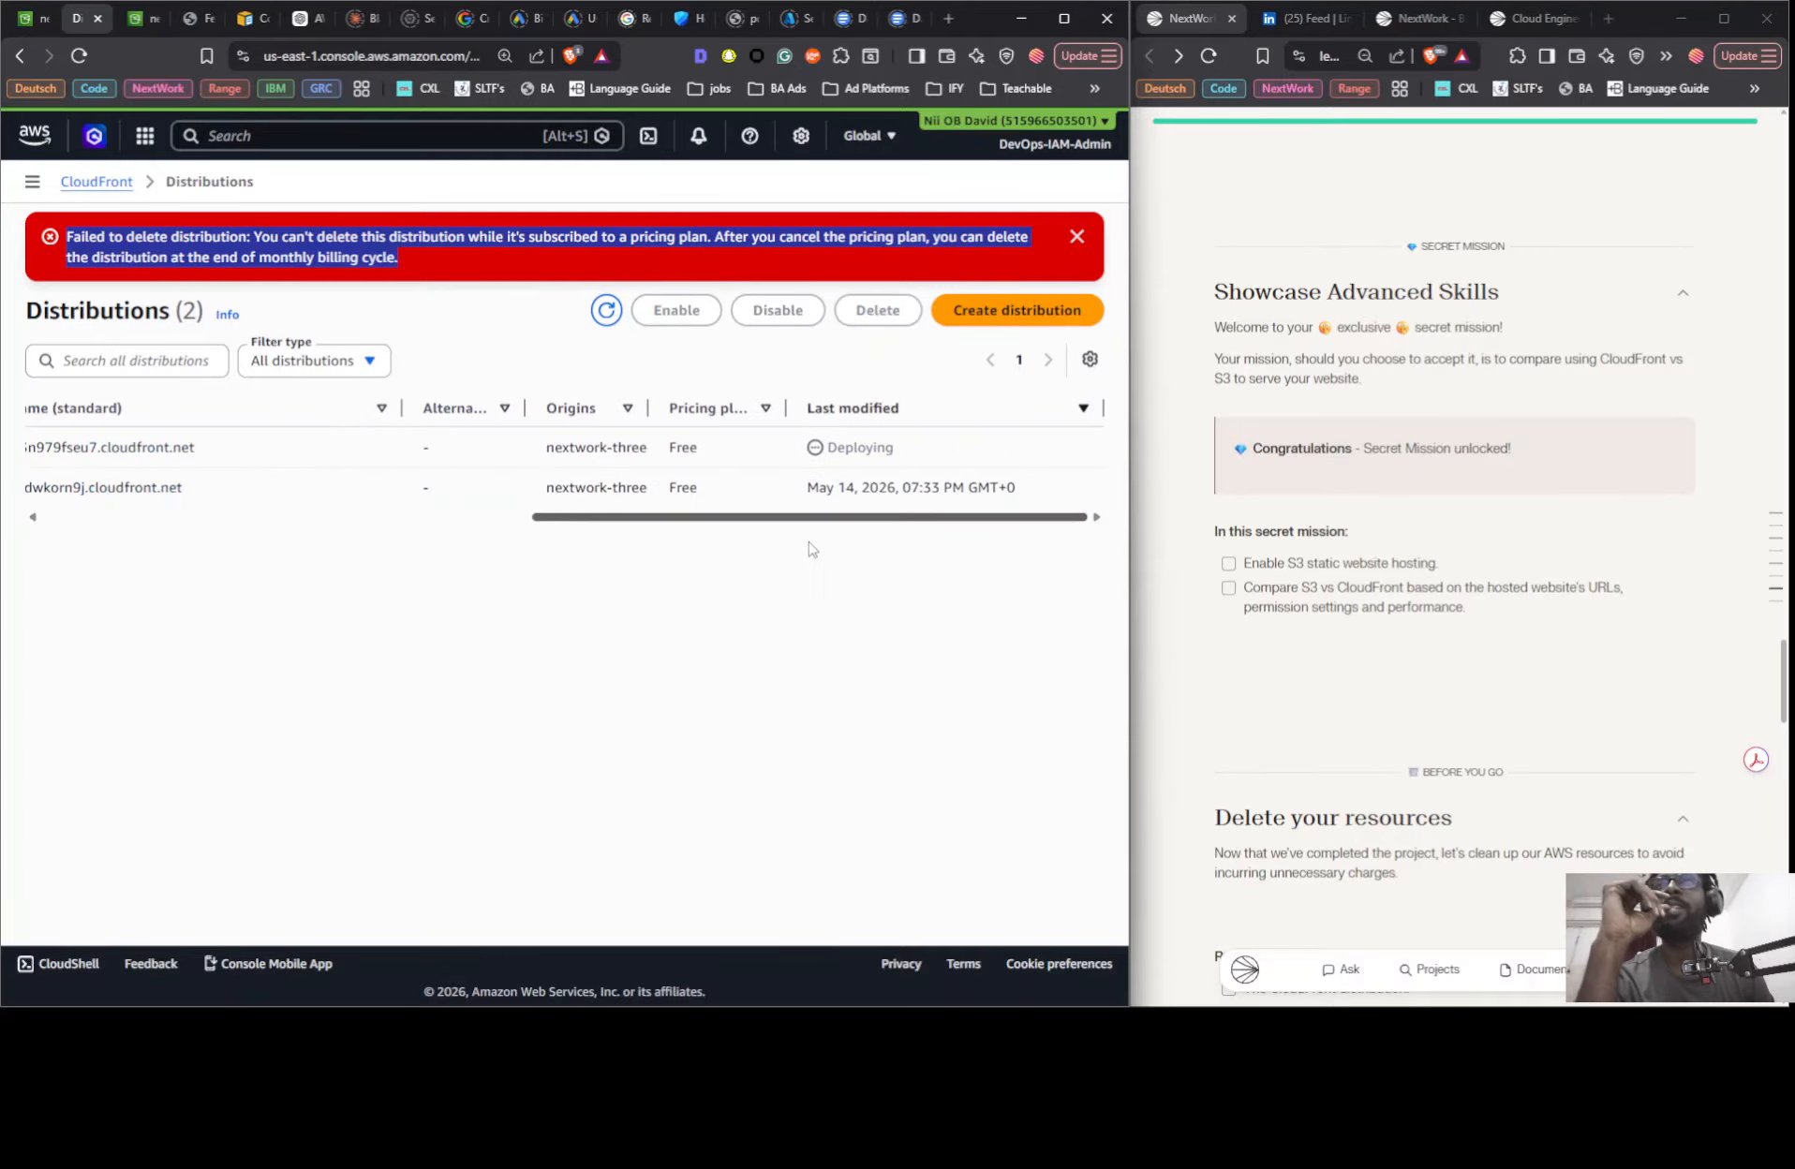
{"action": "left_click", "coordinate": [607, 310]}
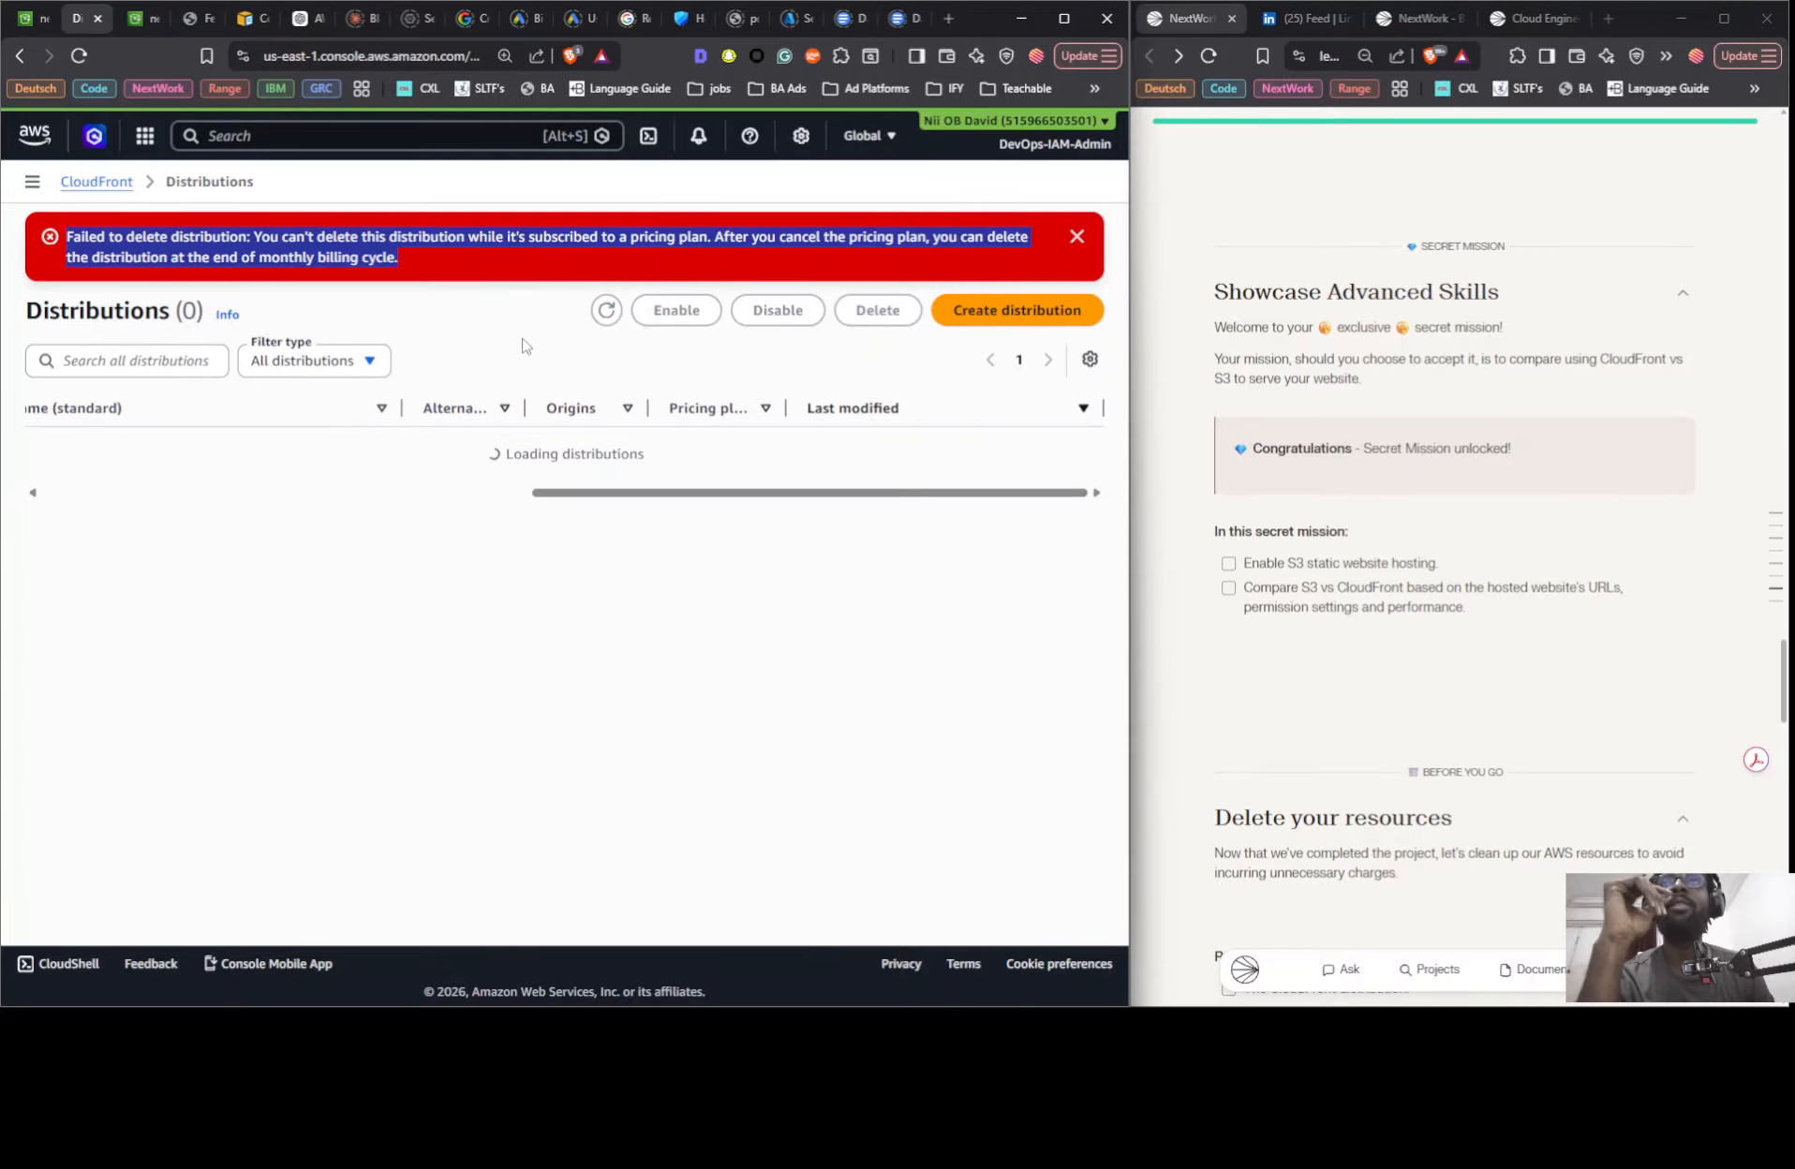
{"action": "left_click", "coordinate": [609, 313]}
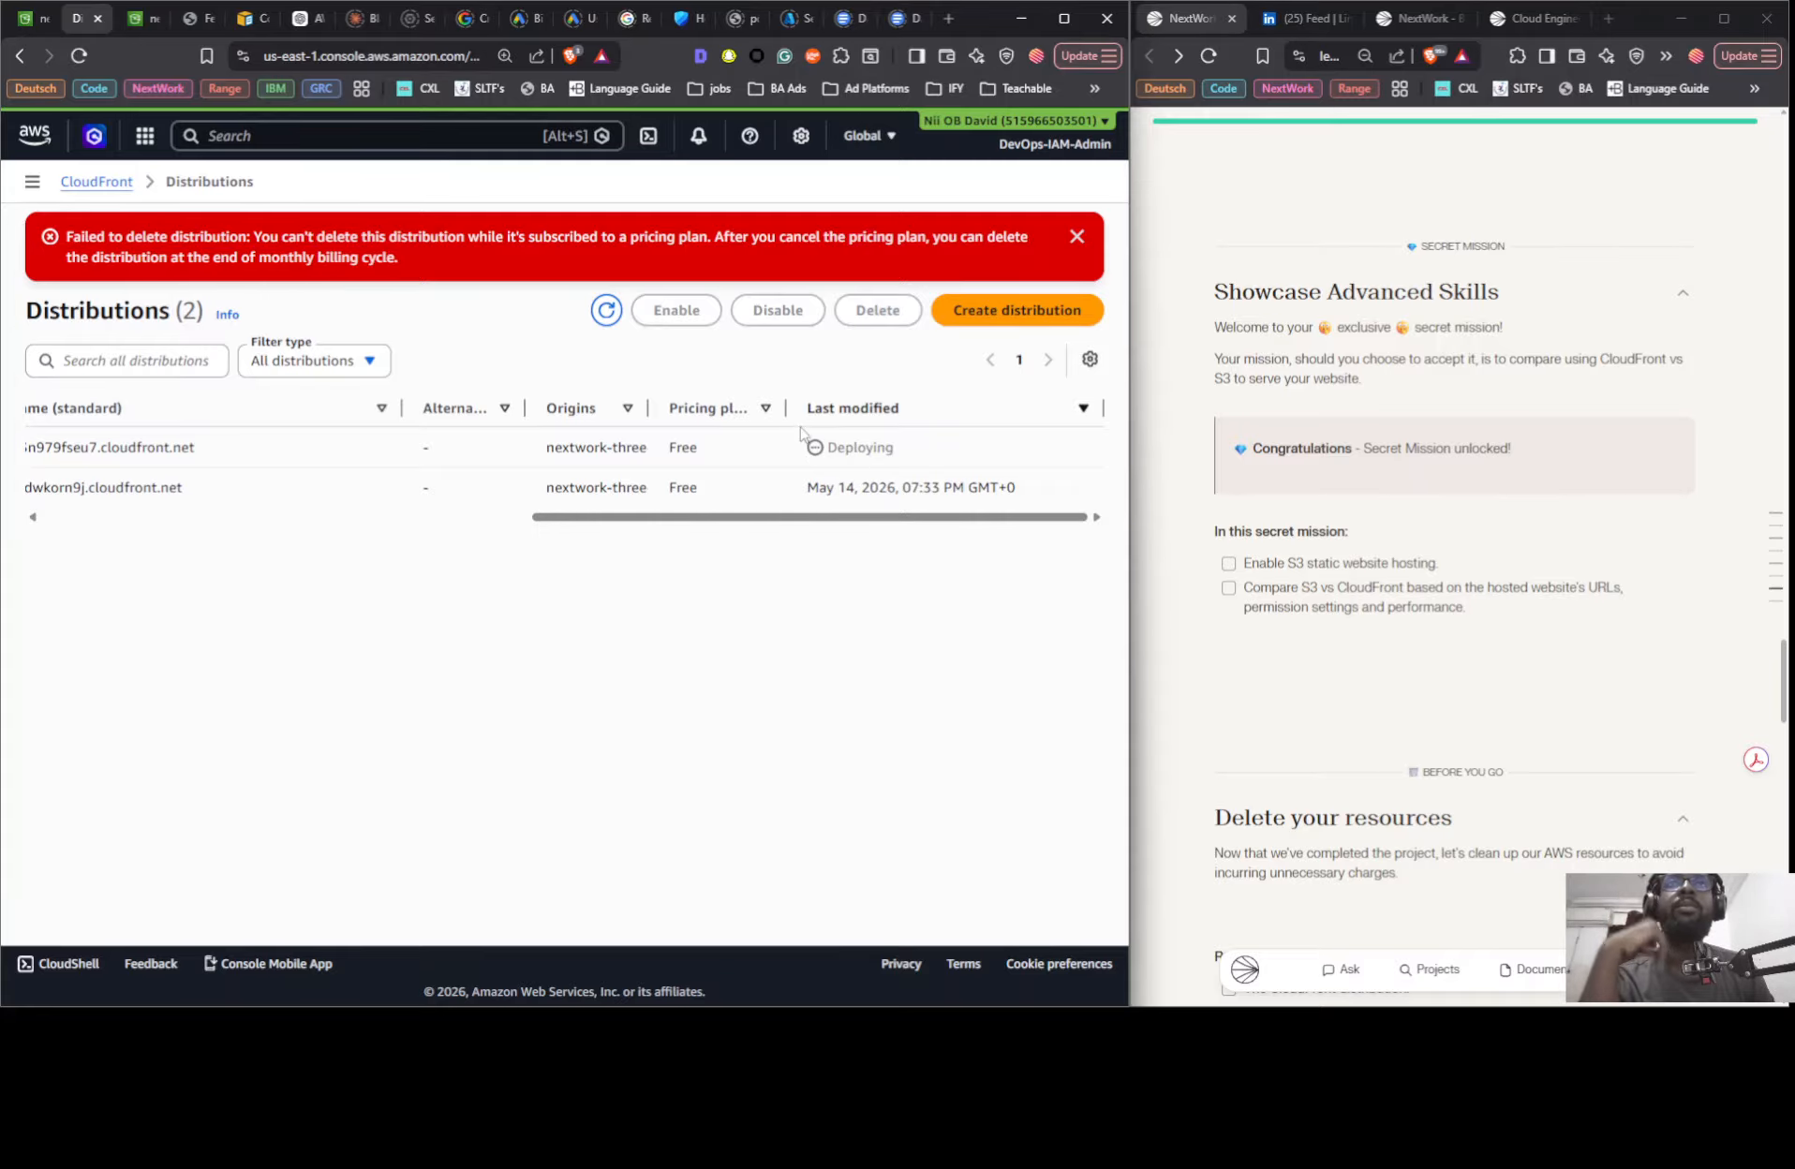
{"action": "left_click", "coordinate": [607, 311]}
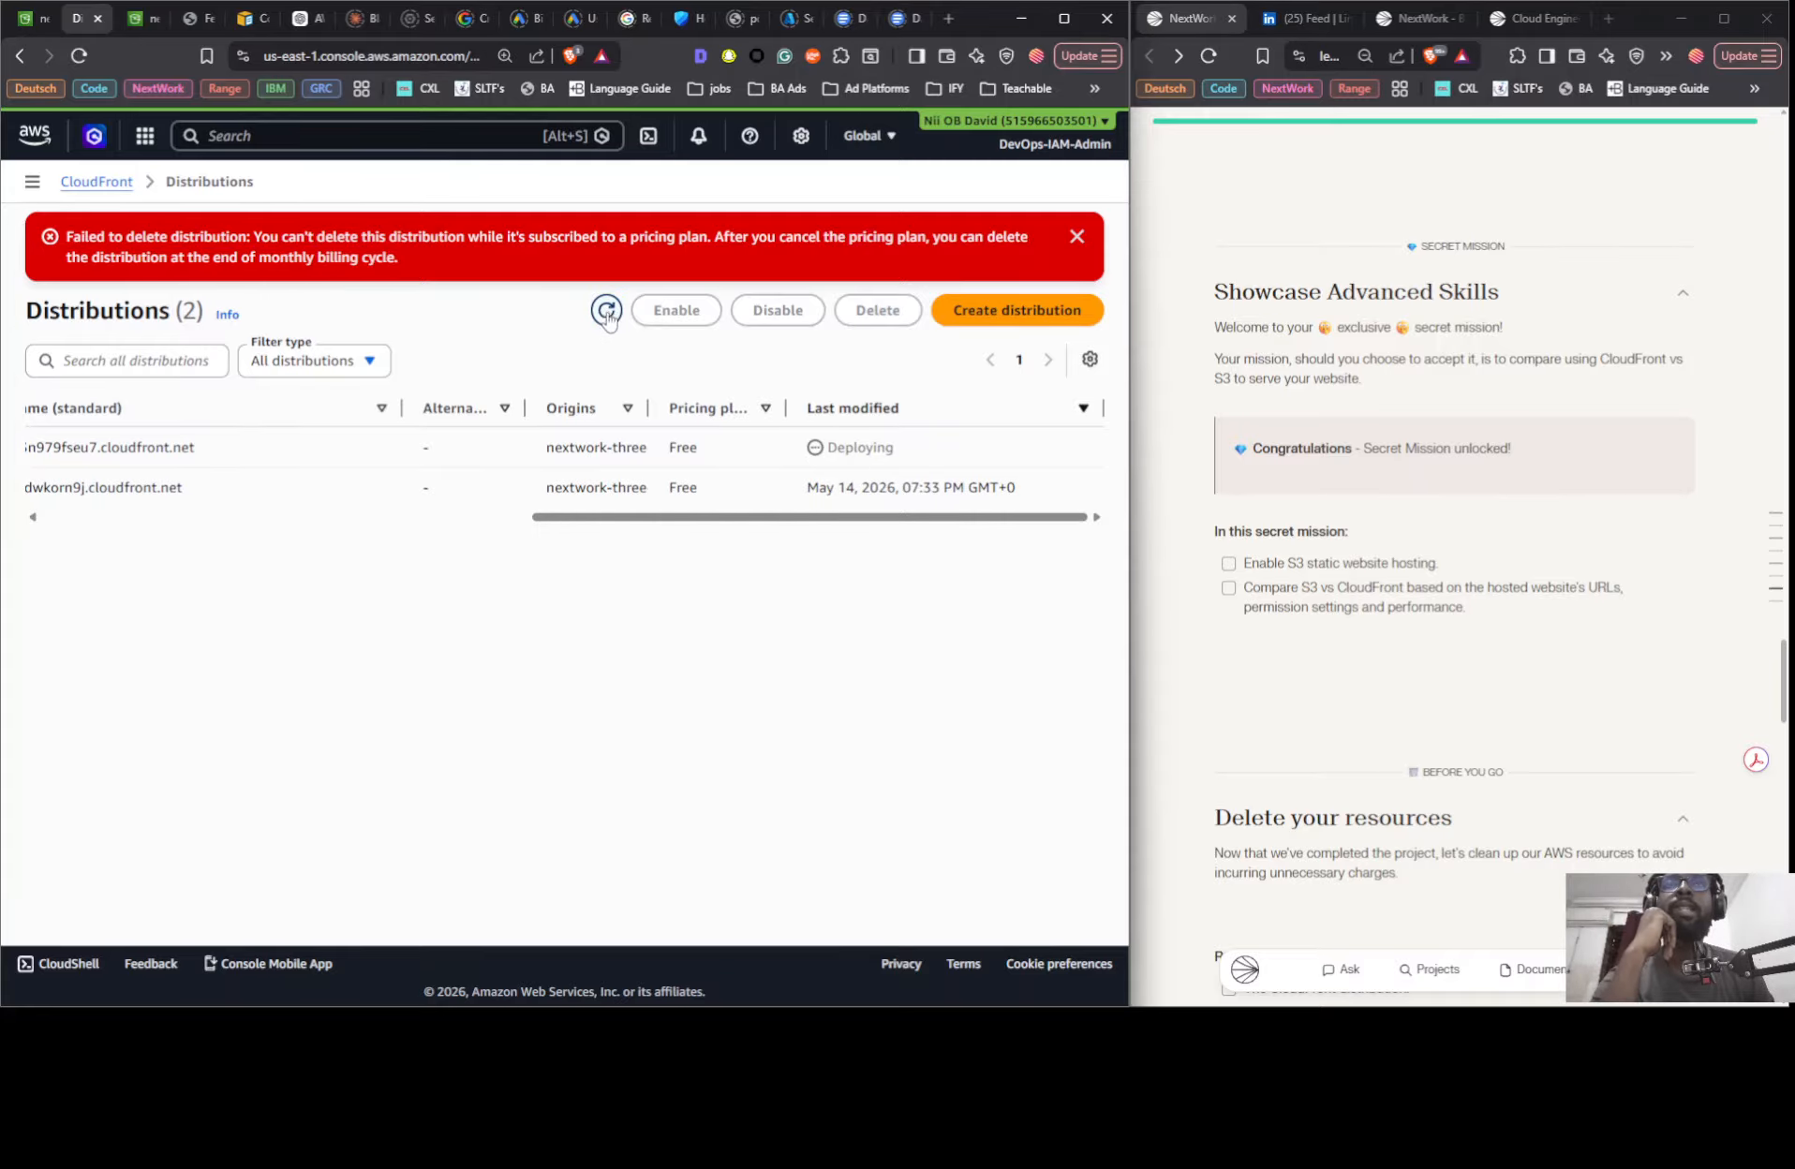
{"action": "scroll", "coordinate": [1472, 709], "scroll_direction": "down", "scroll_amount": 20}
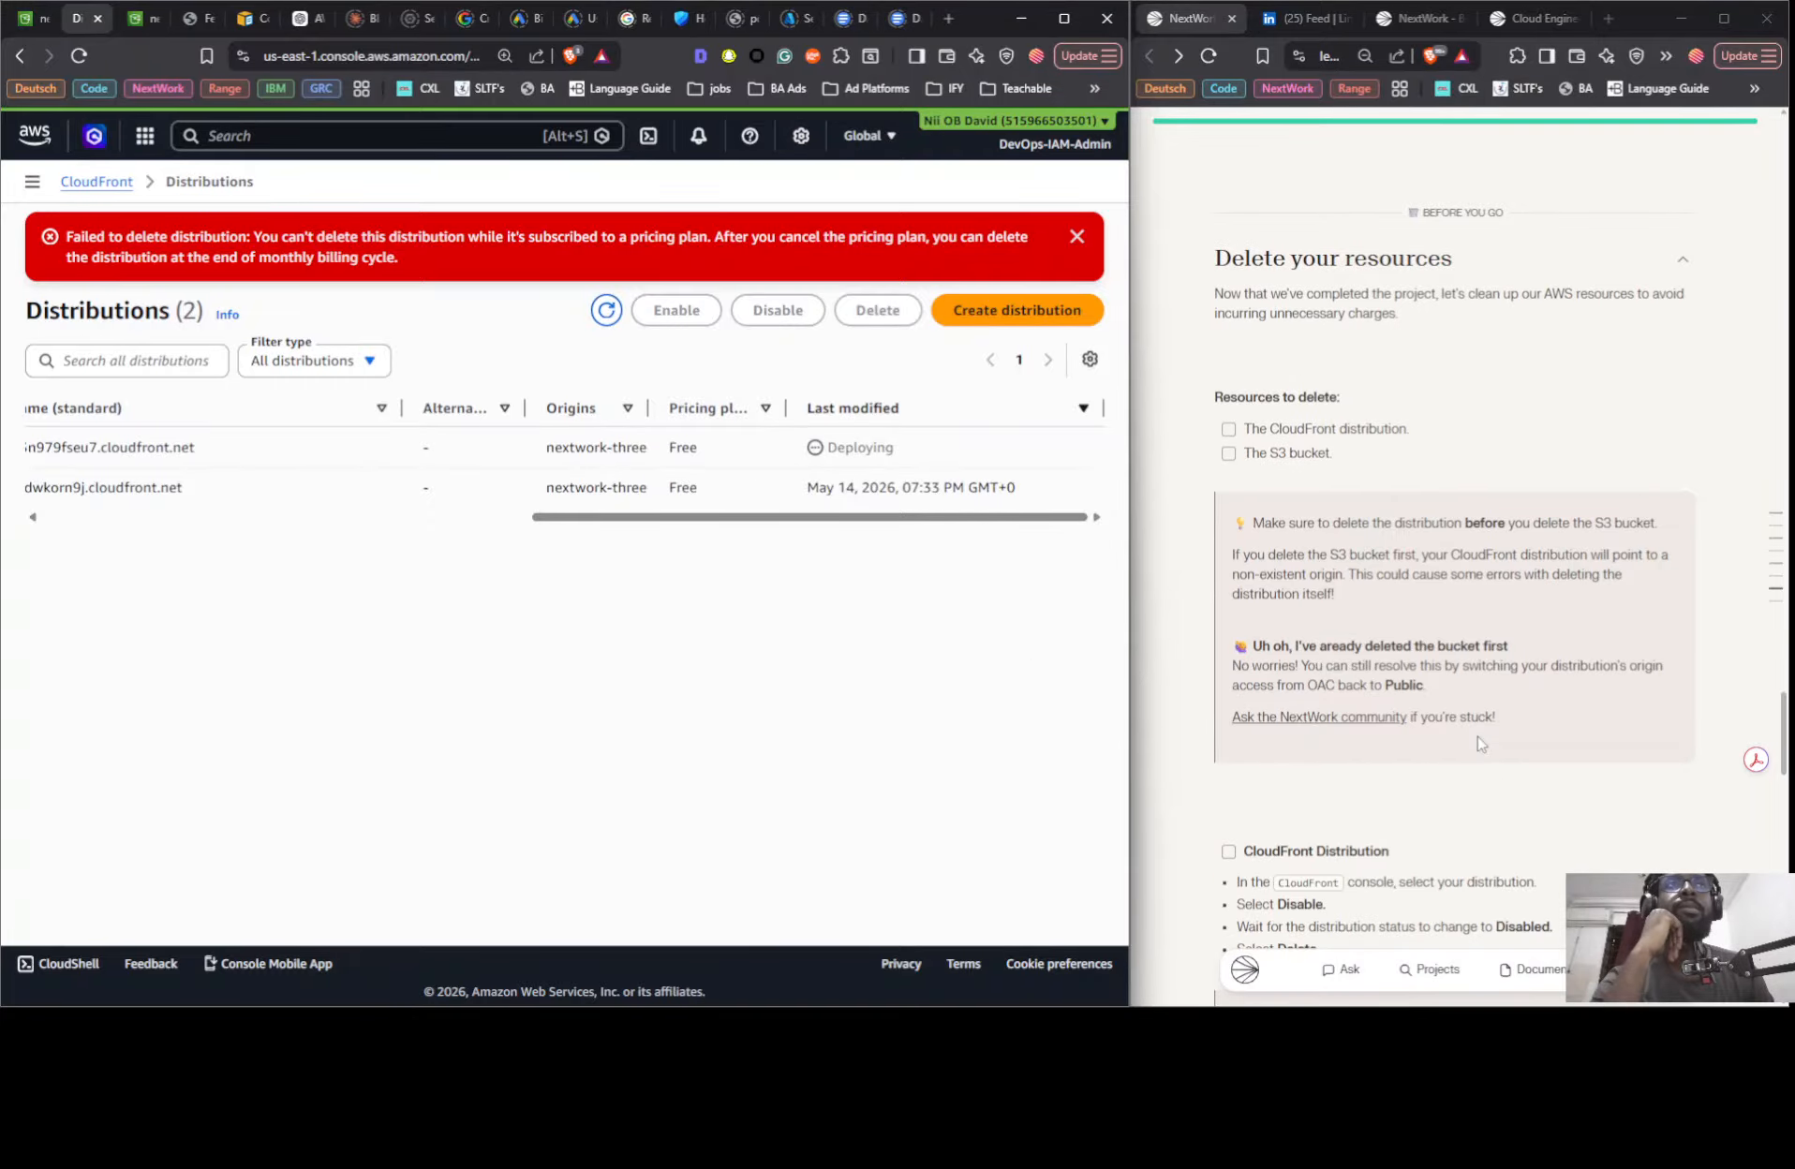
{"action": "scroll", "coordinate": [1479, 739], "scroll_direction": "down", "scroll_amount": 5}
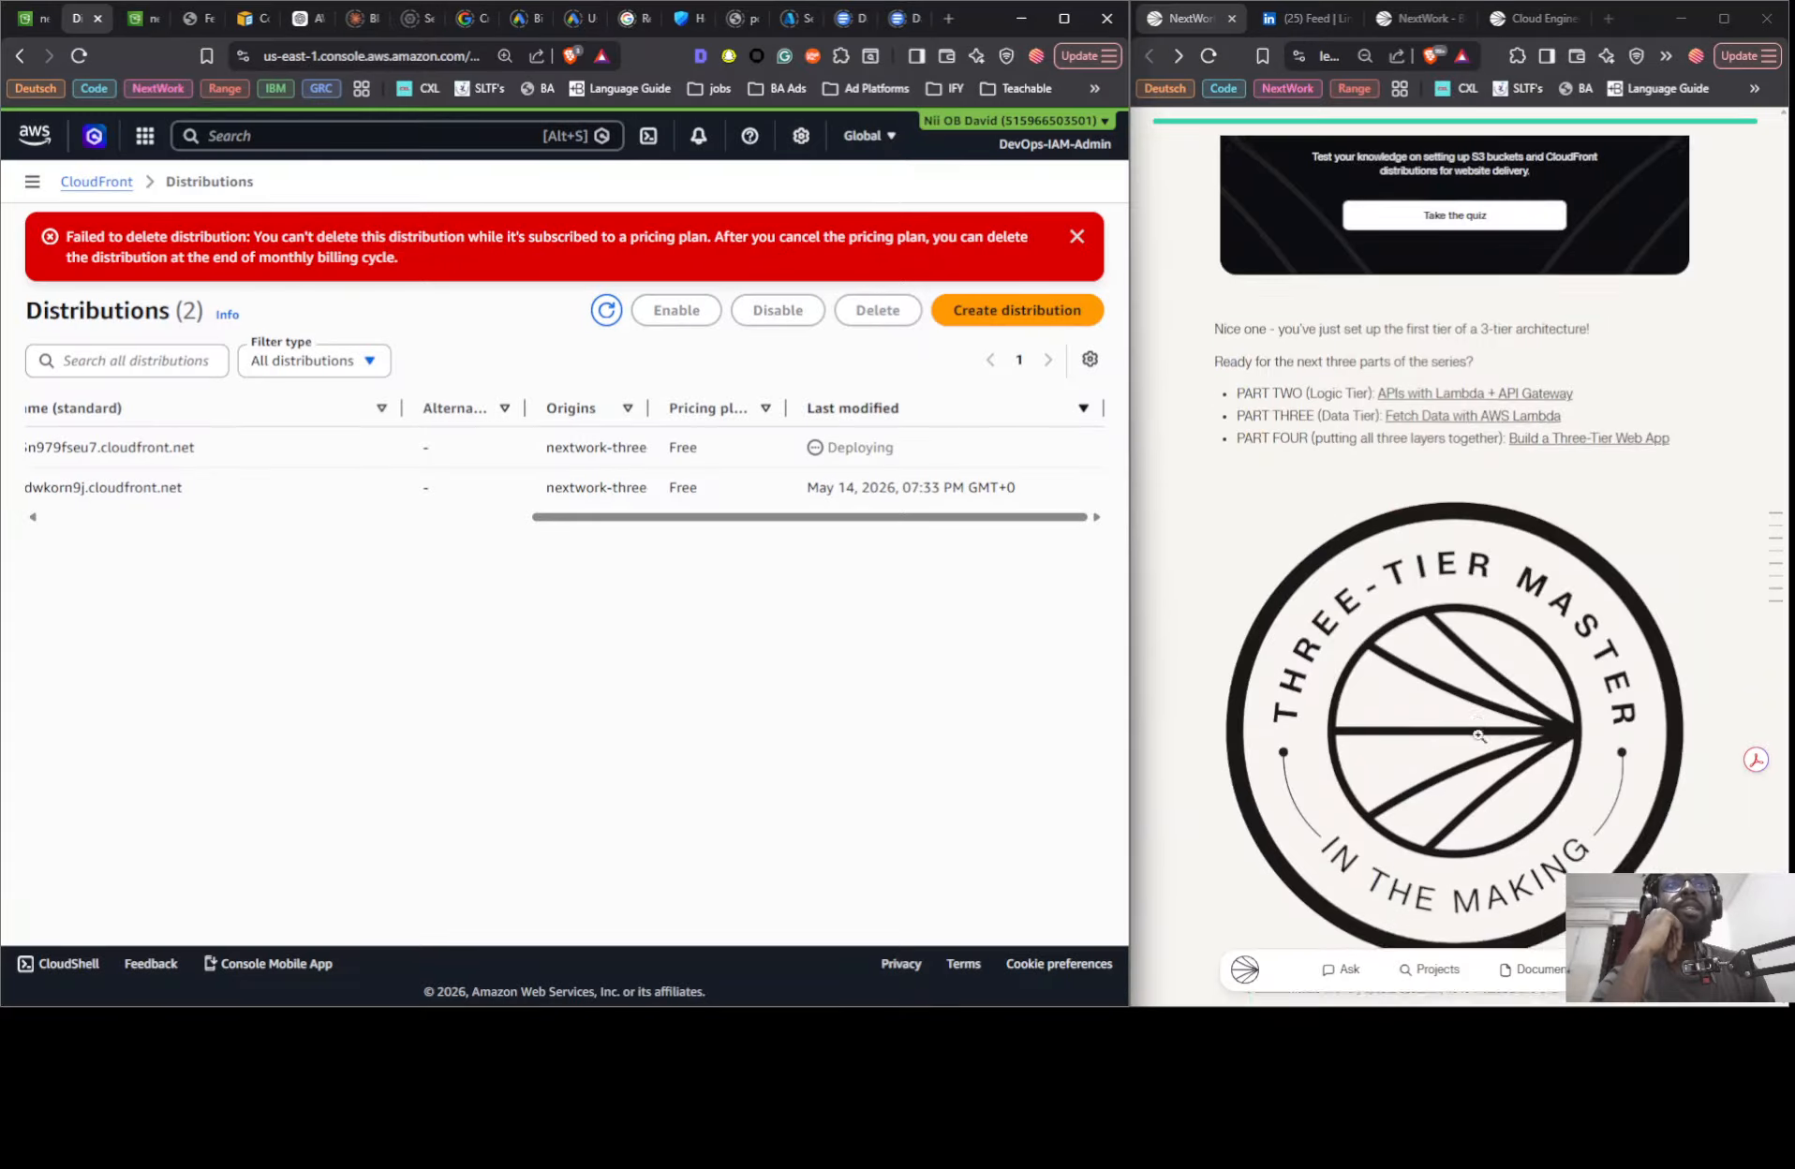
- Switch to LinkedIn, look over the home feed, then open the account's own profile and look through its sections
{"action": "left_click", "coordinate": [1320, 18]}
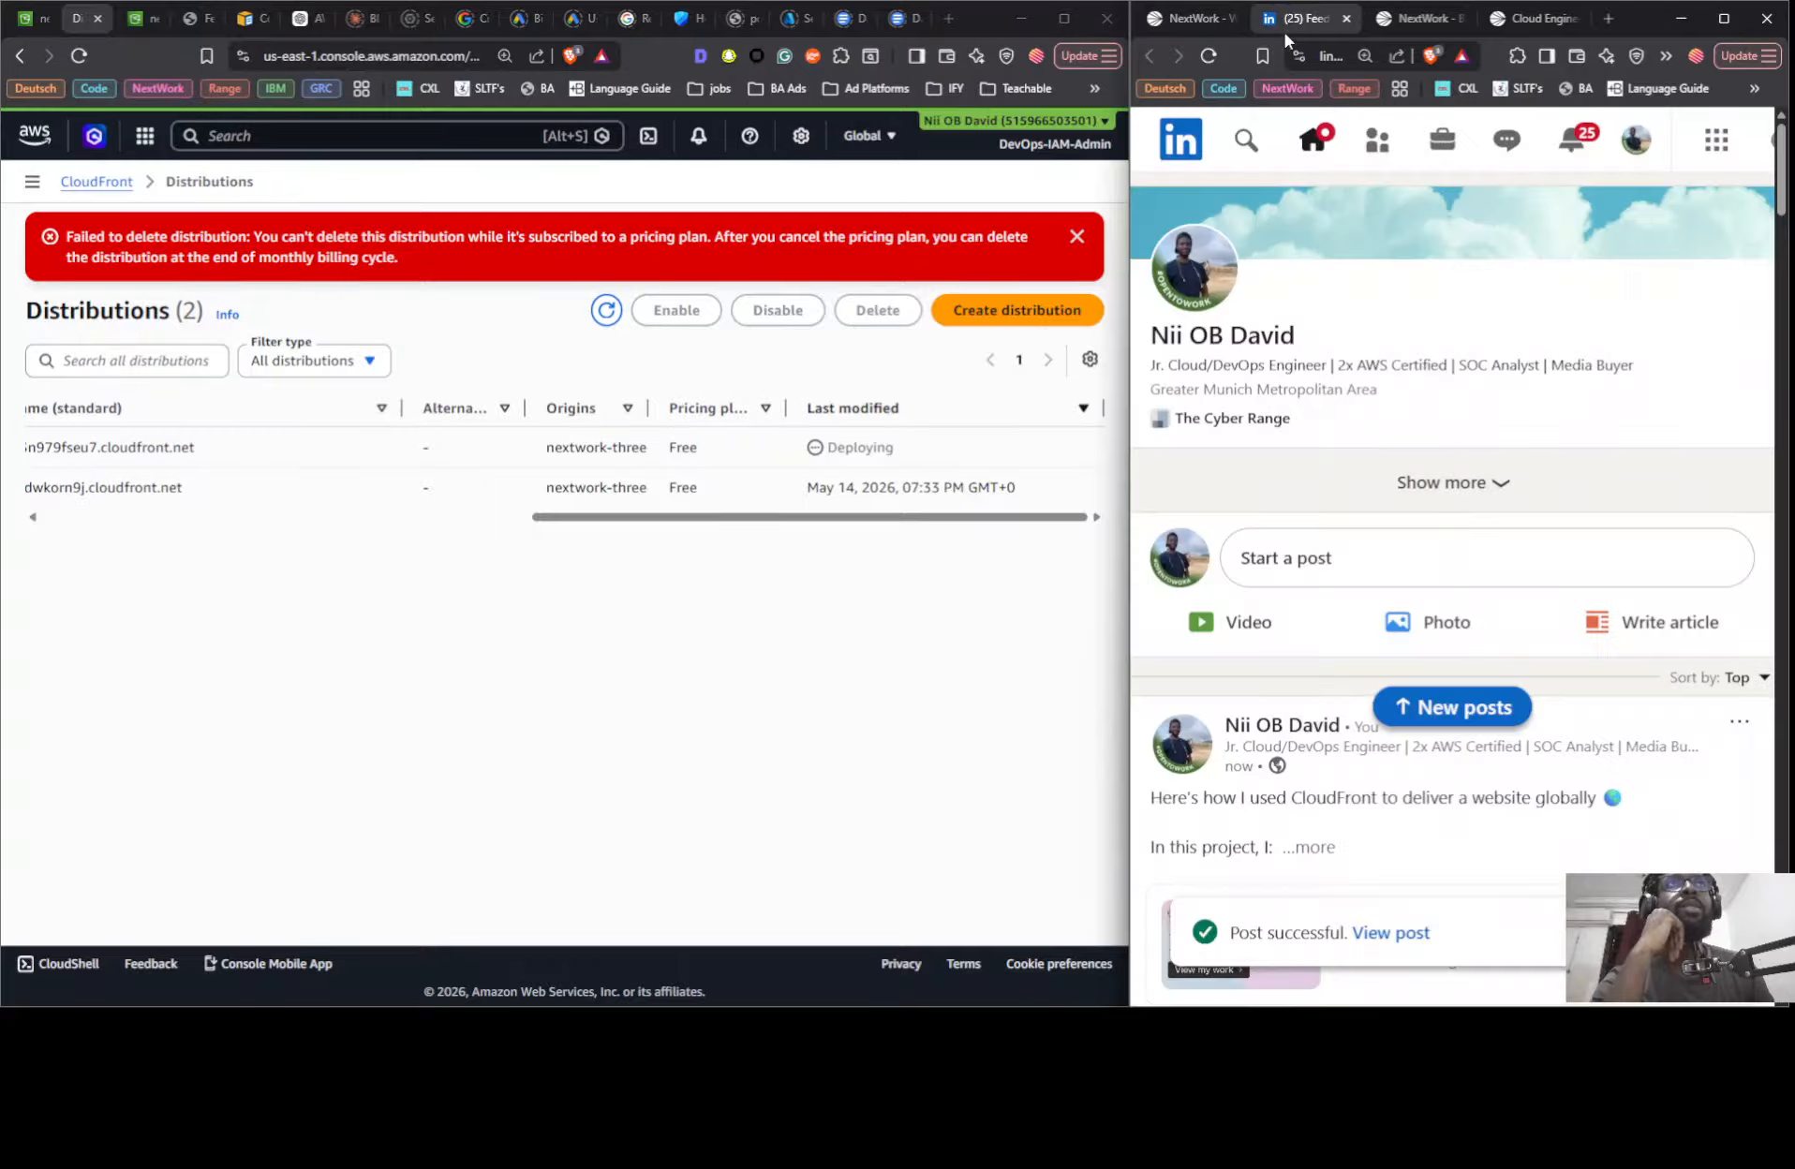
{"action": "scroll", "coordinate": [1349, 513], "scroll_direction": "down", "scroll_amount": 8}
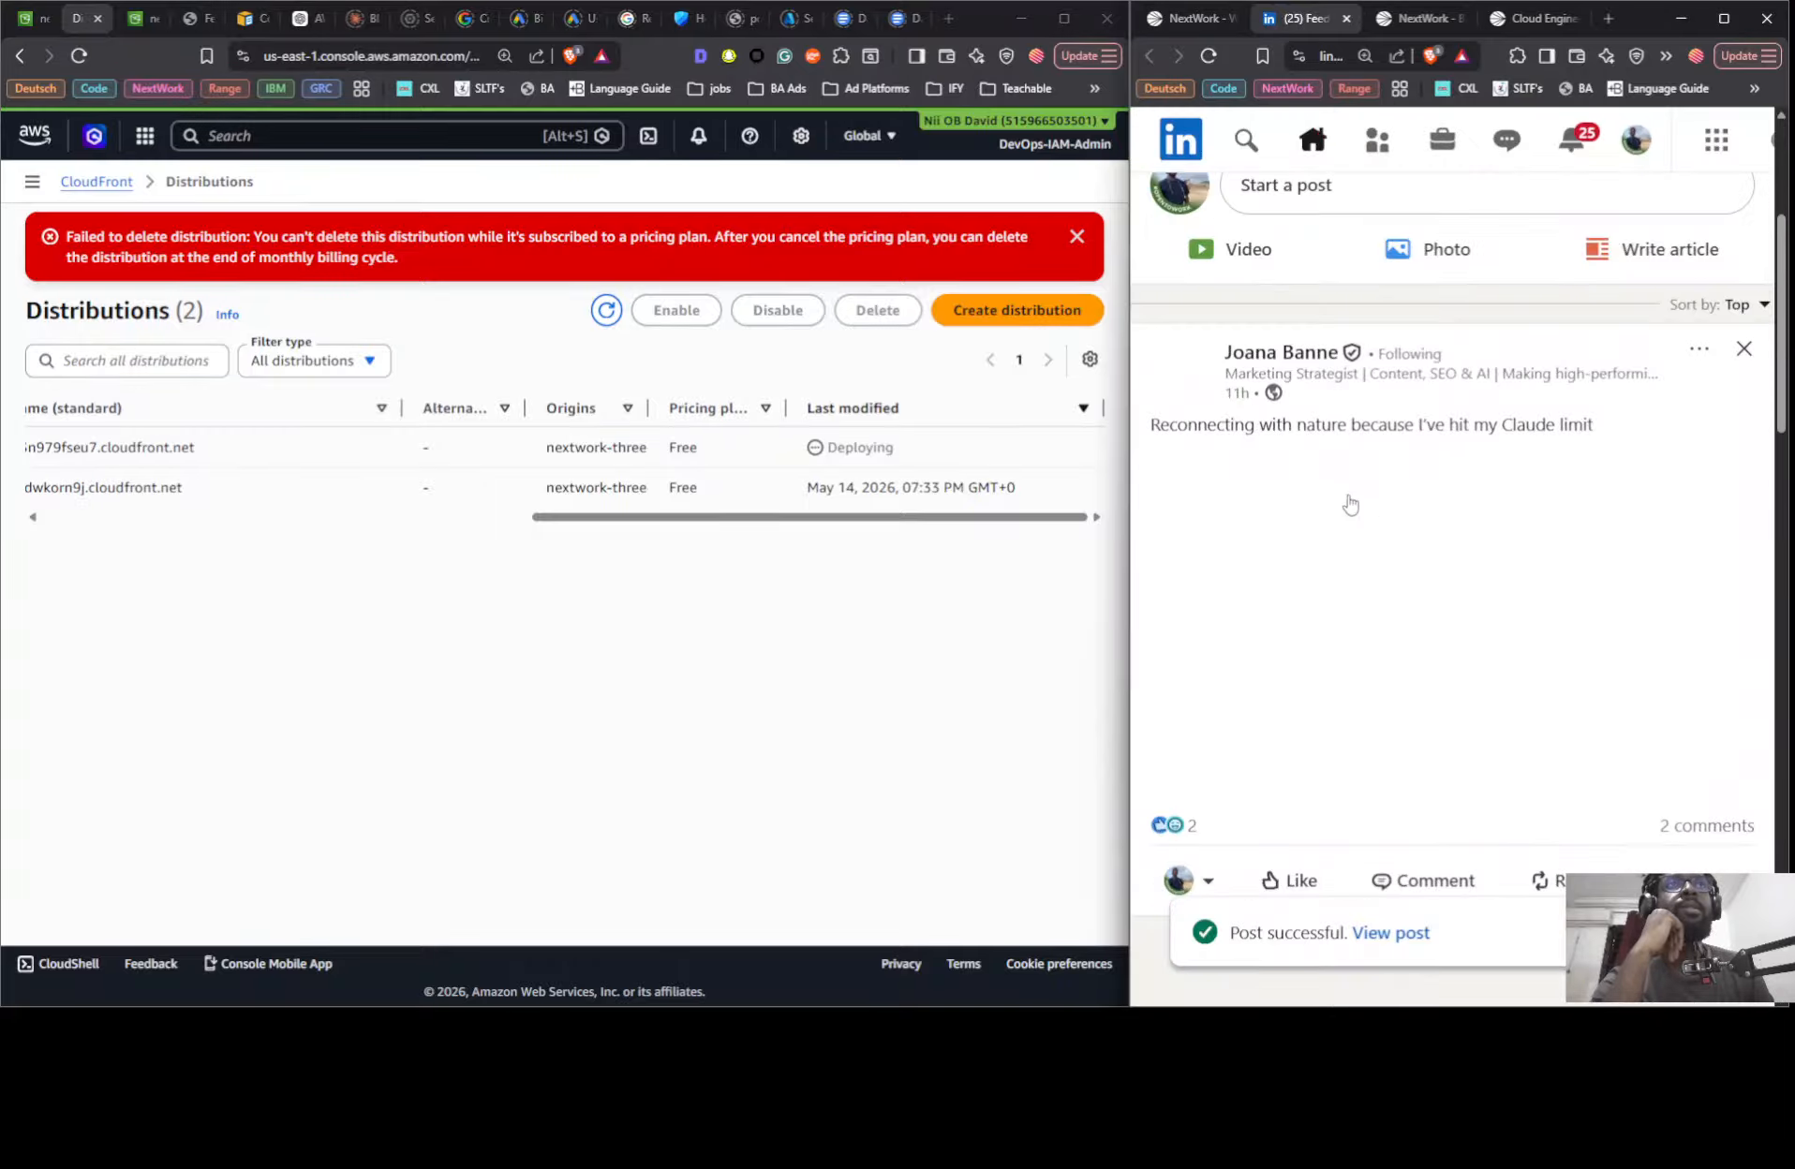
{"action": "scroll", "coordinate": [1348, 501], "scroll_direction": "up", "scroll_amount": 3}
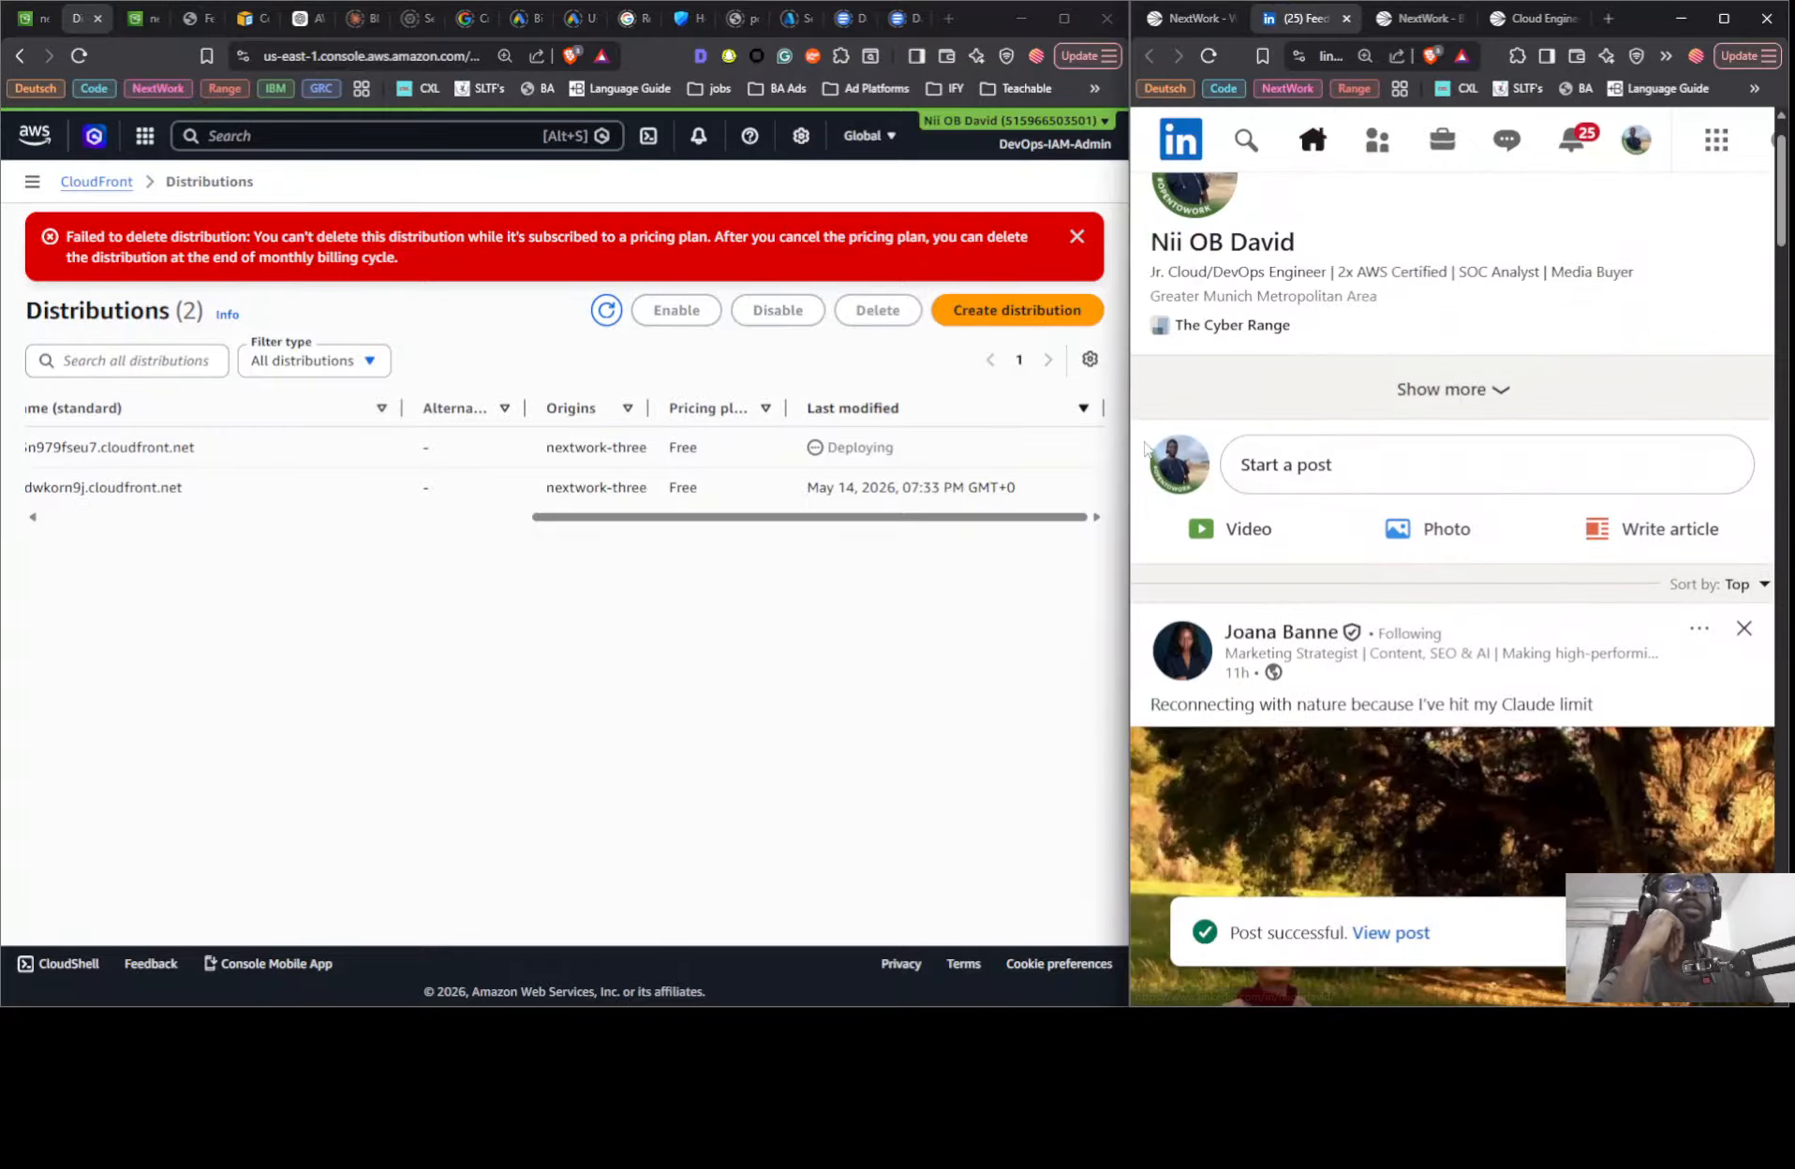
{"action": "scroll", "coordinate": [1190, 459], "scroll_direction": "down", "scroll_amount": 1}
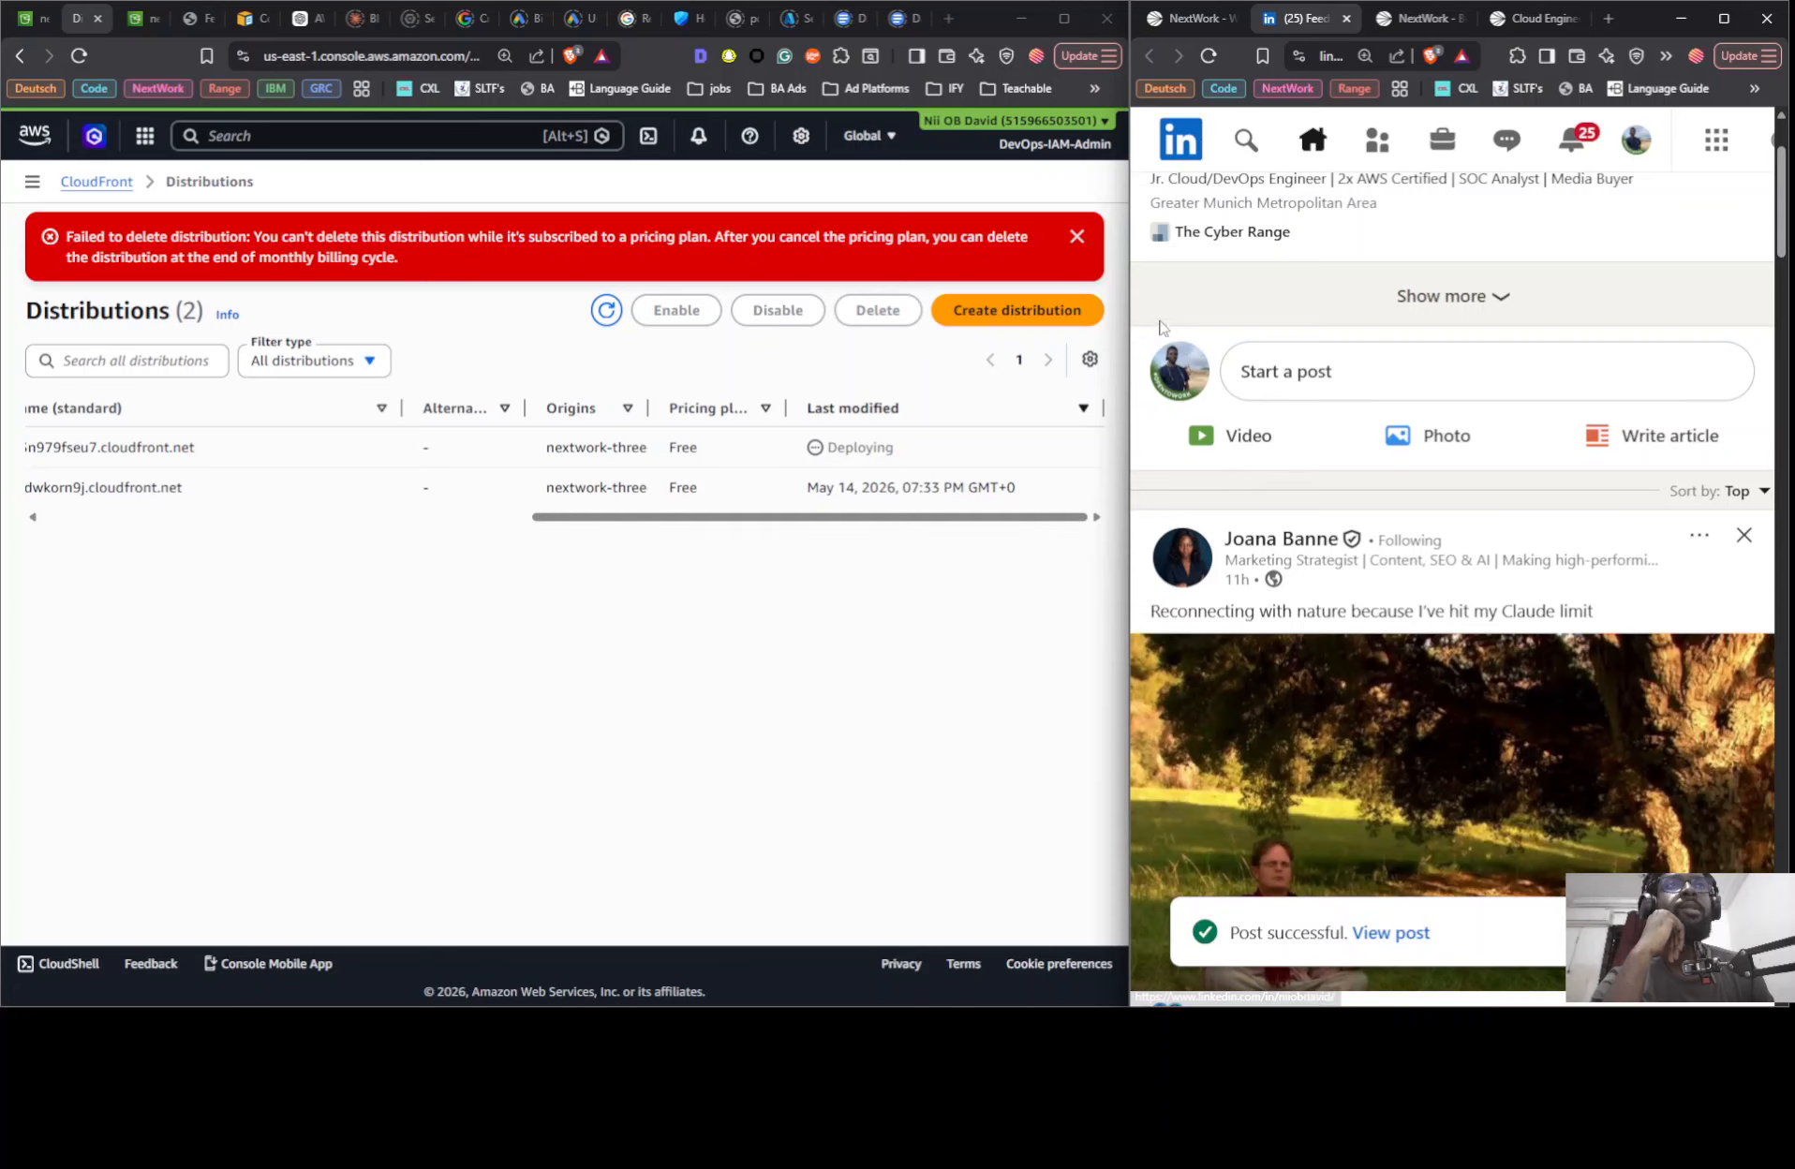
{"action": "left_click", "coordinate": [1176, 361]}
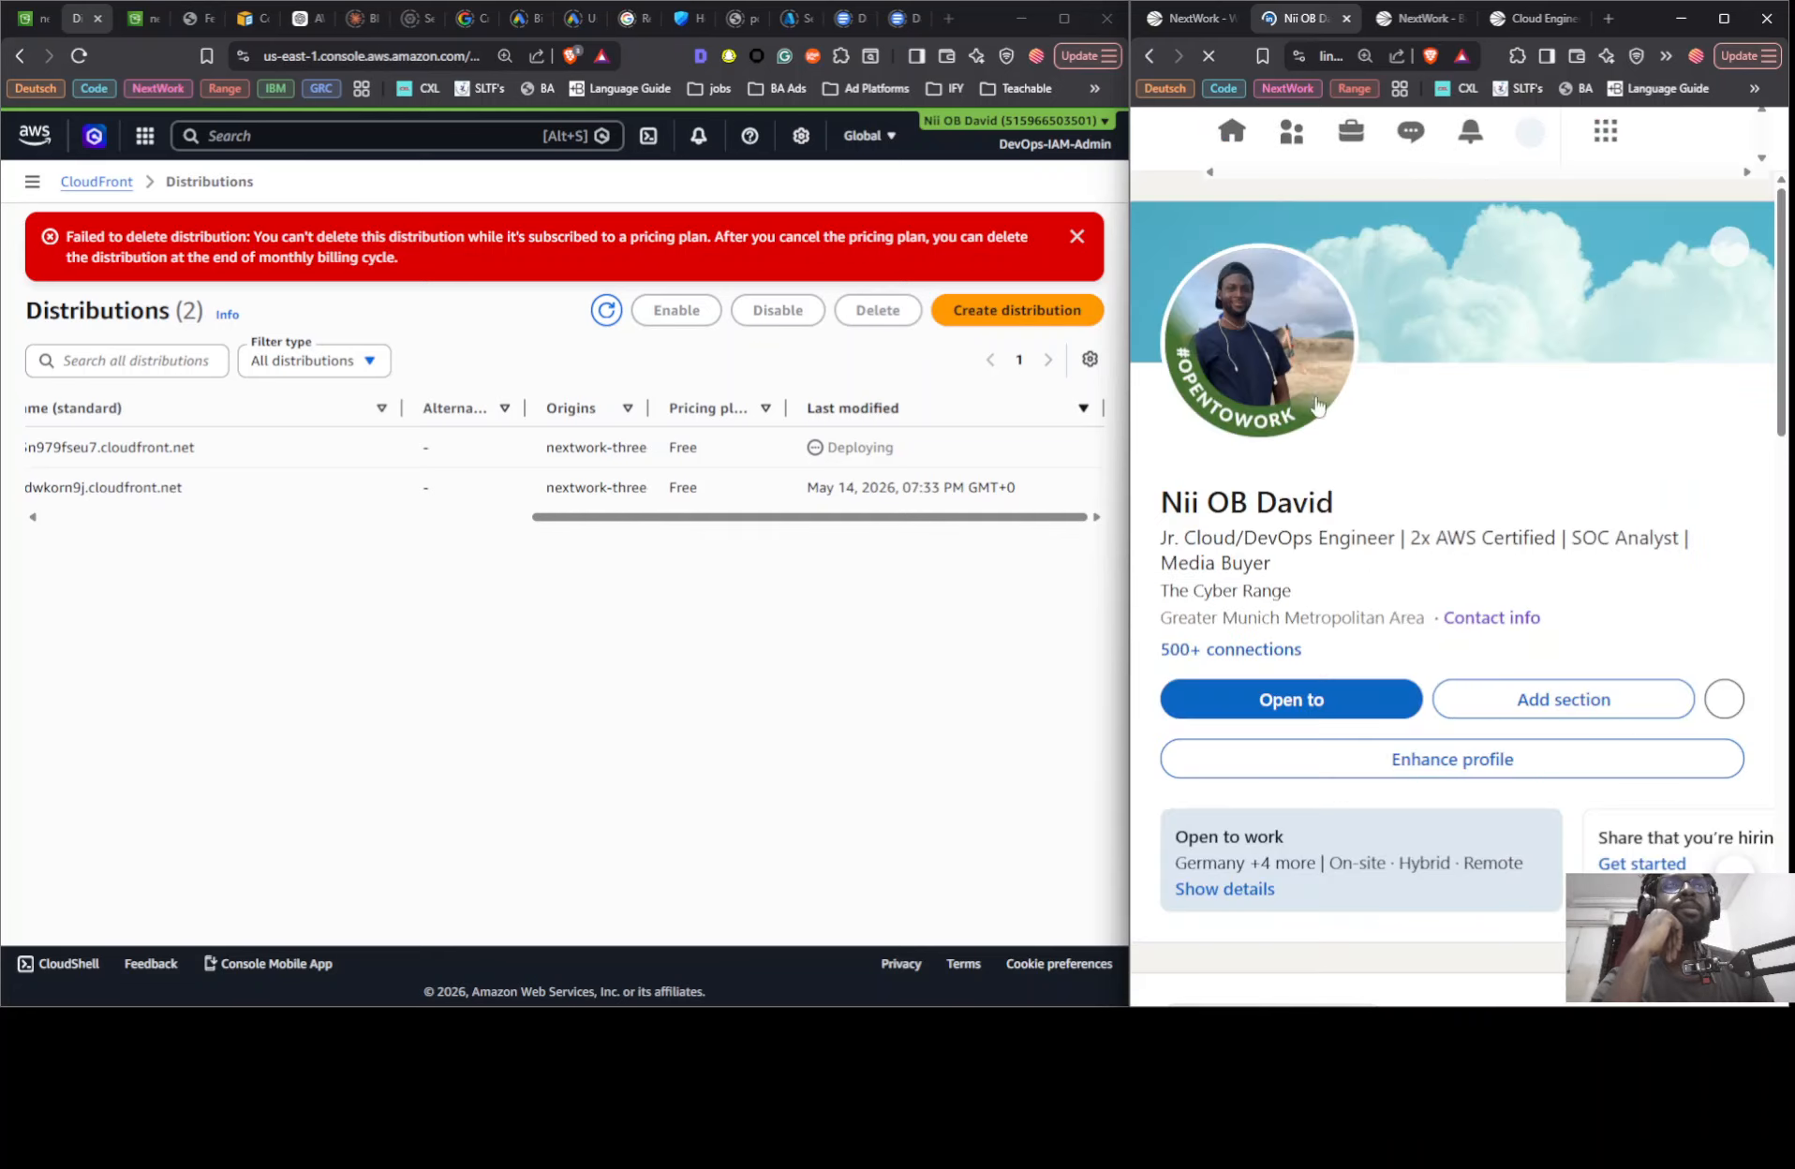
{"action": "scroll", "coordinate": [1527, 657], "scroll_direction": "down", "scroll_amount": 15}
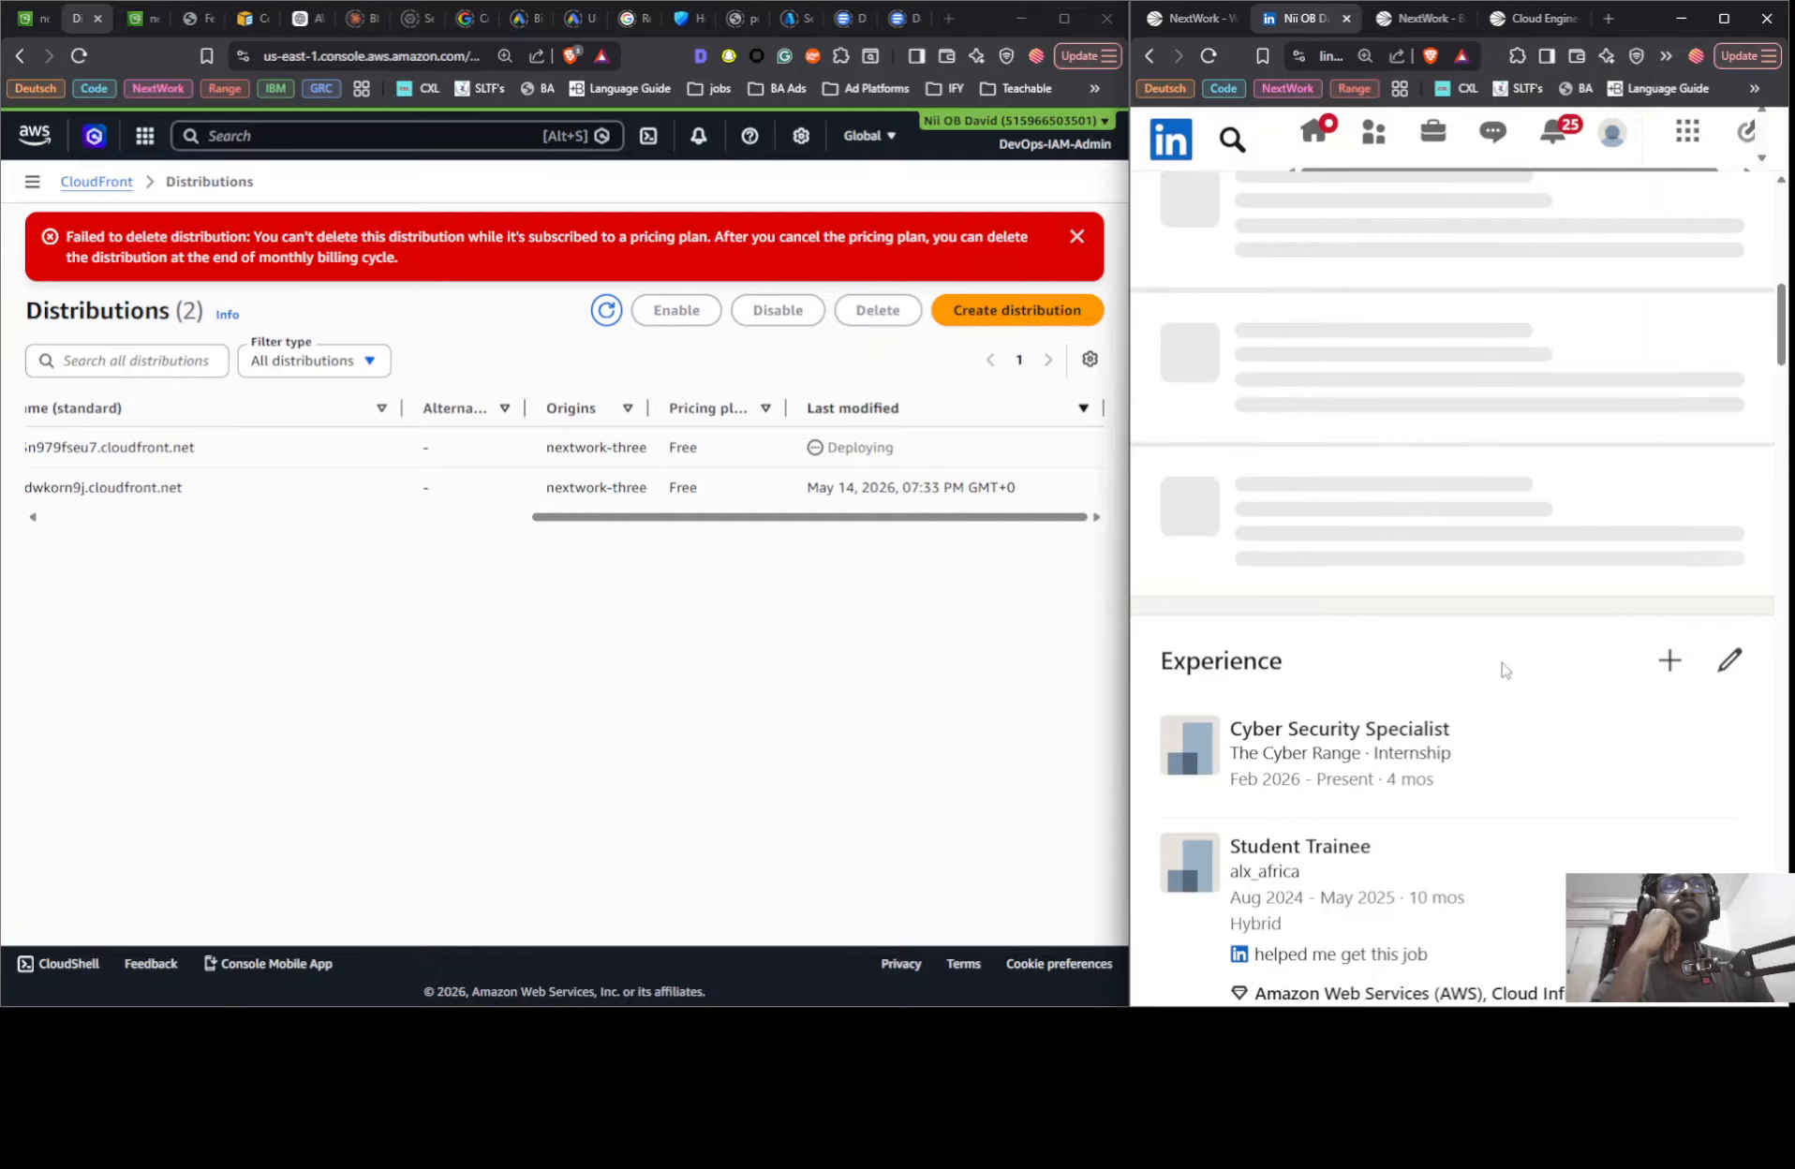
{"action": "scroll", "coordinate": [1350, 562], "scroll_direction": "up", "scroll_amount": 5}
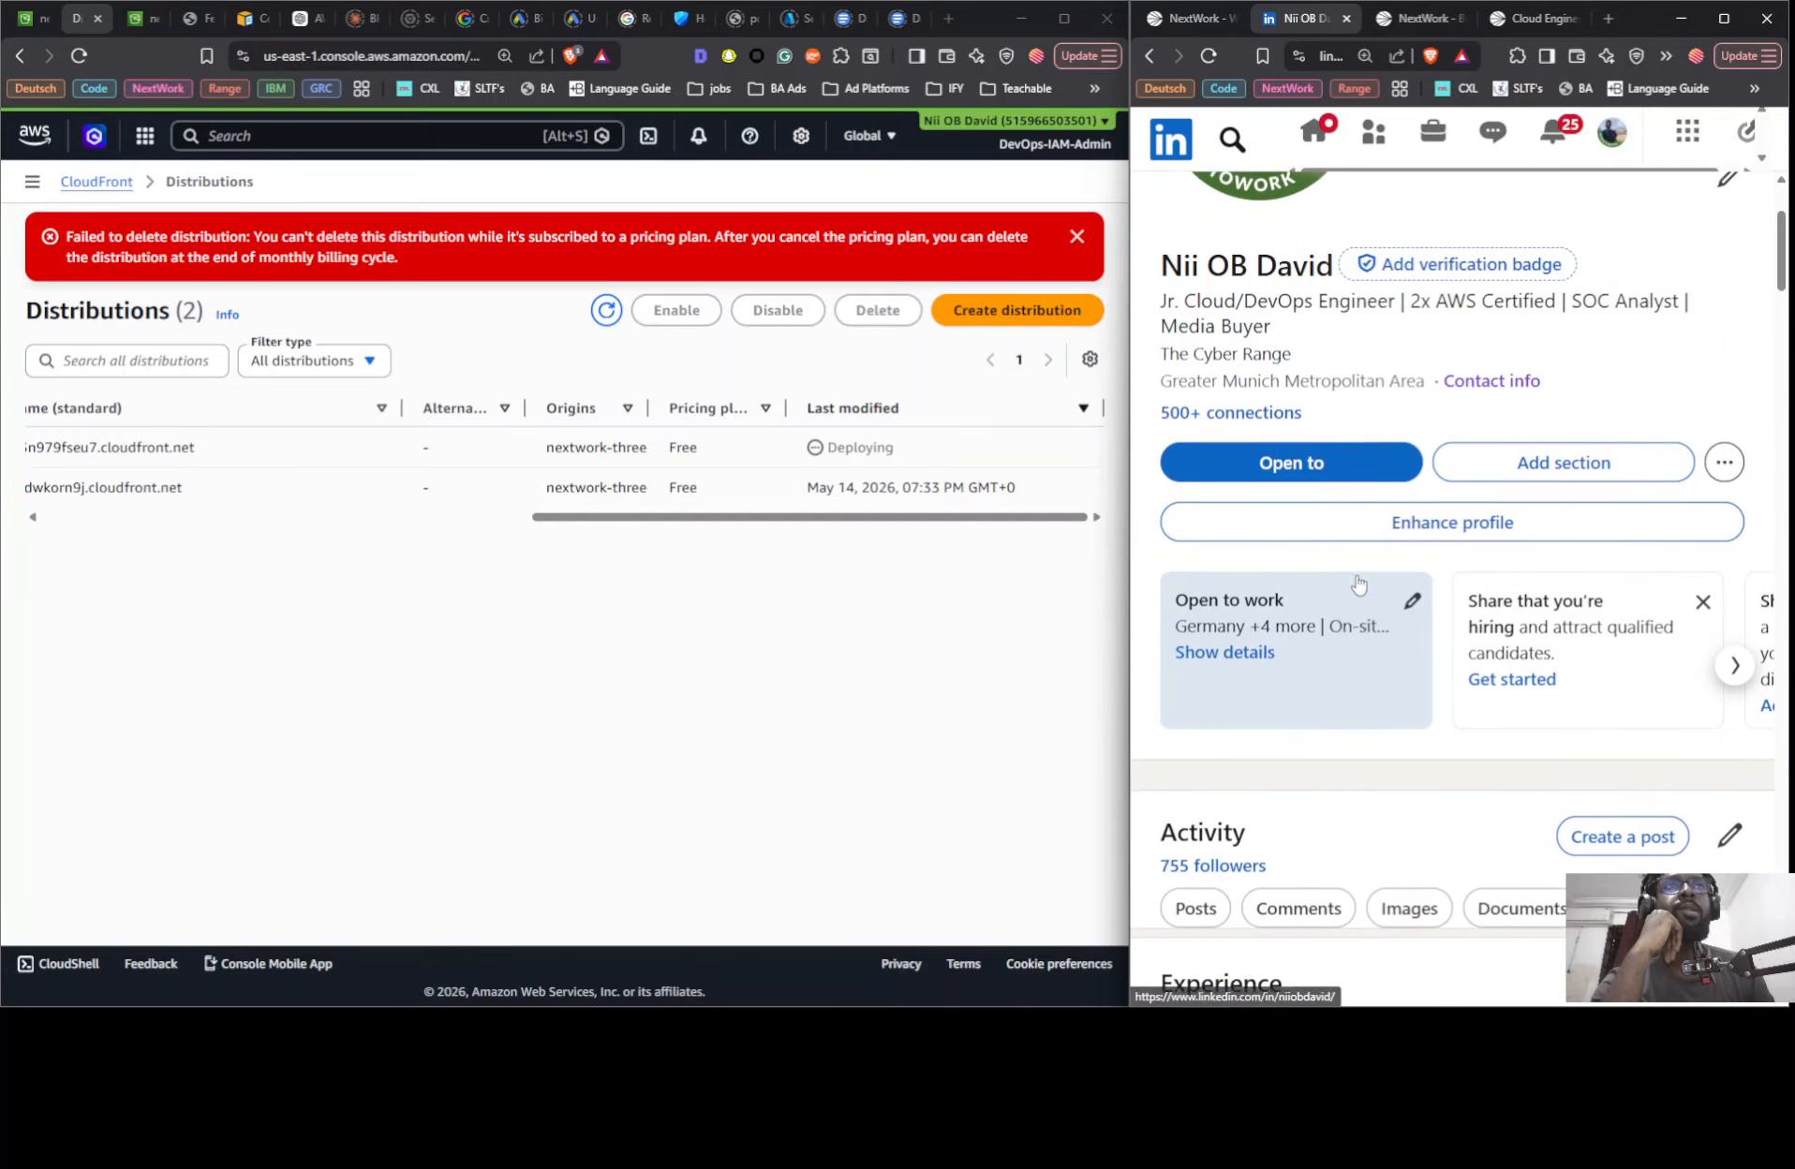
{"action": "scroll", "coordinate": [1352, 590], "scroll_direction": "down", "scroll_amount": 7}
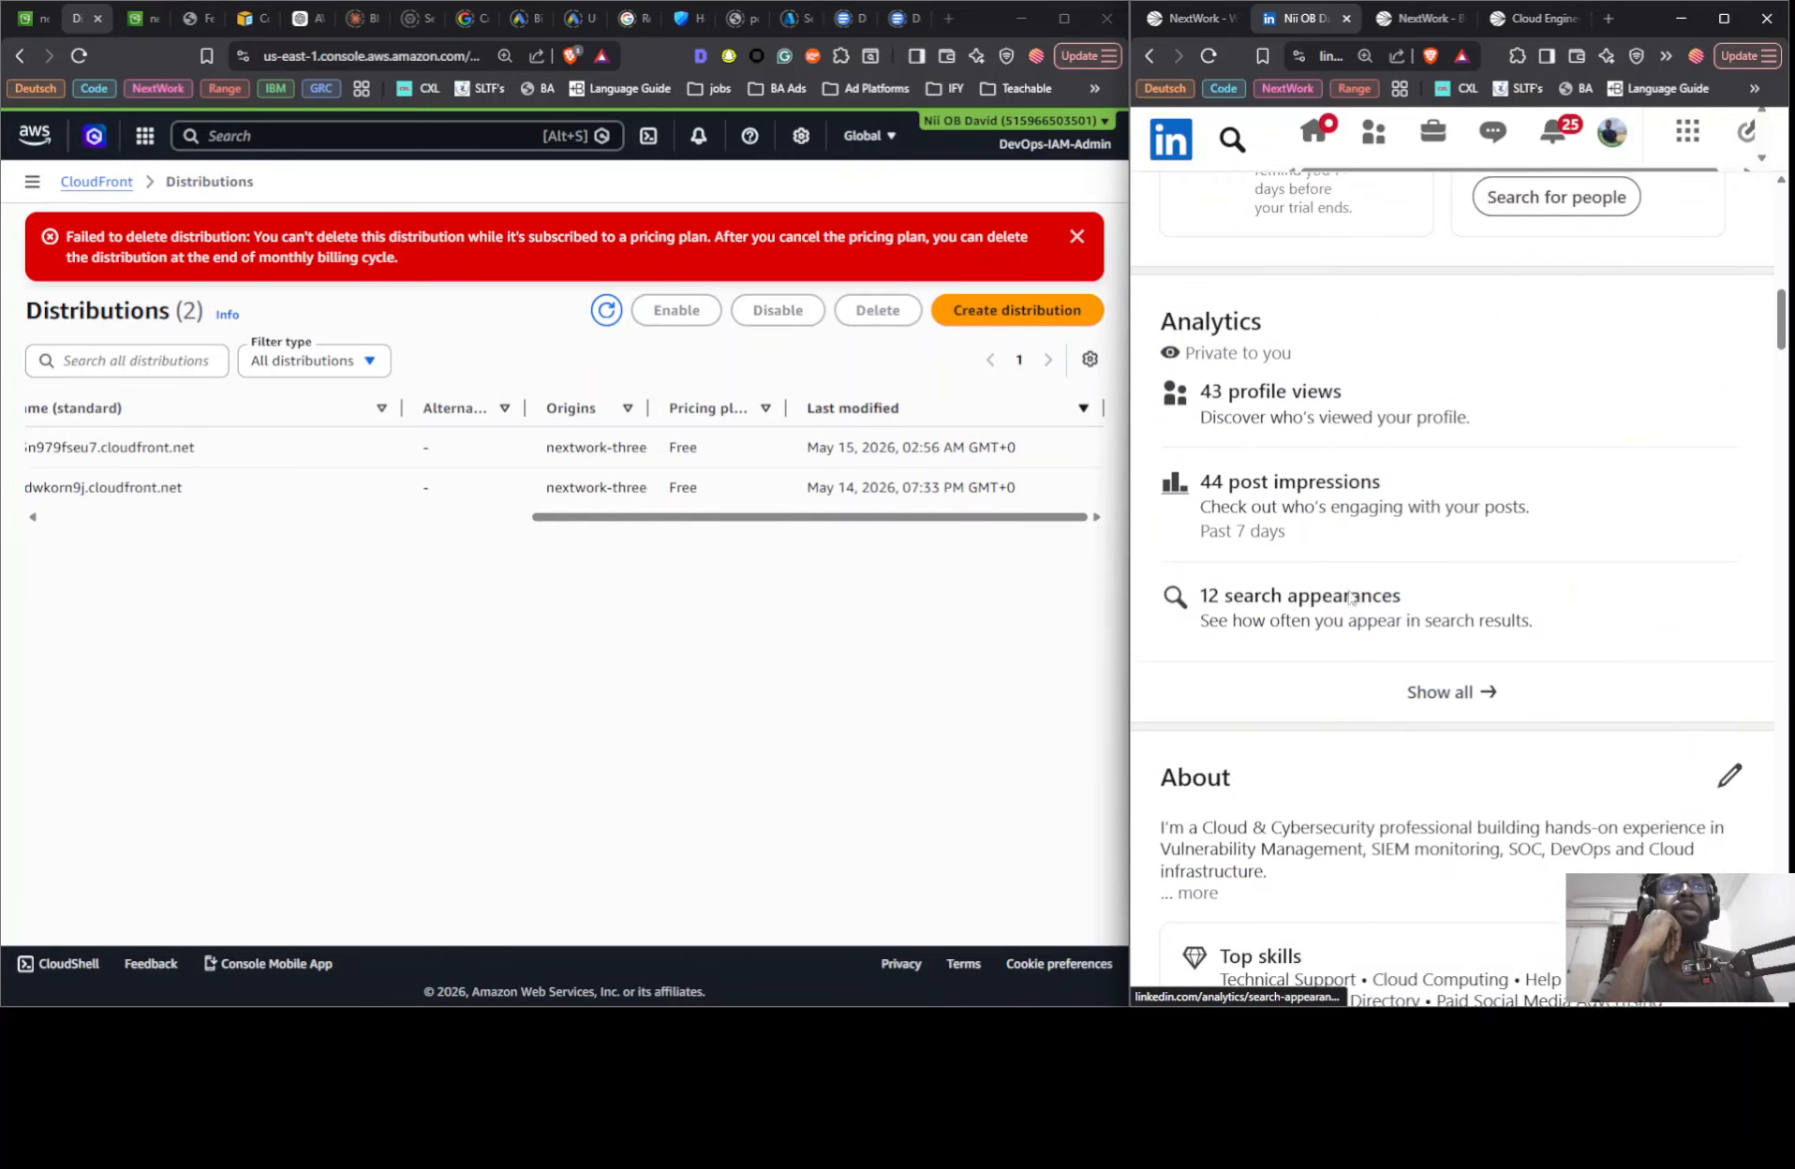
{"action": "scroll", "coordinate": [1350, 597], "scroll_direction": "up", "scroll_amount": 2}
{"action": "scroll", "coordinate": [1350, 598], "scroll_direction": "up", "scroll_amount": 5}
{"action": "scroll", "coordinate": [1350, 598], "scroll_direction": "up", "scroll_amount": 5}
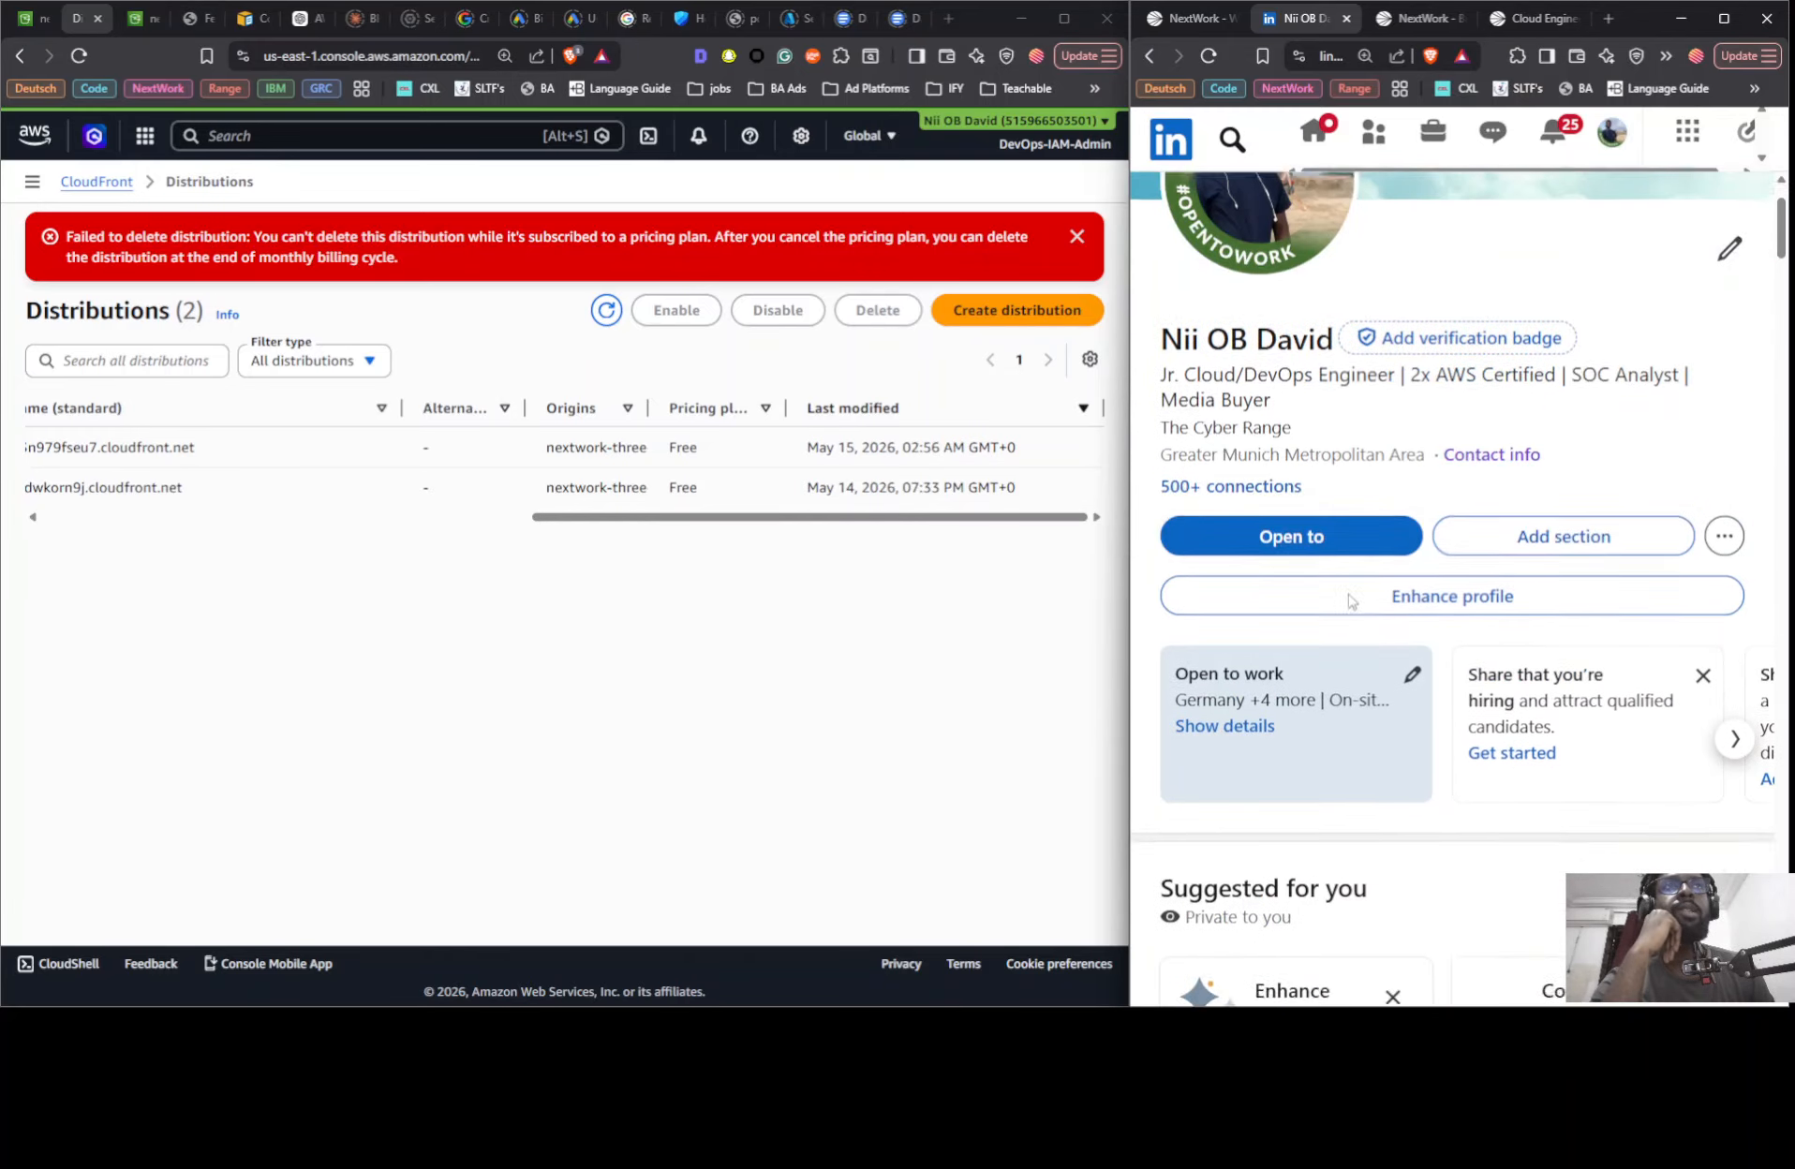
- Set the LinkedIn page zoom to 110% and look through the profile from the suggestions to the Activity section
{"action": "scroll", "coordinate": [1349, 600], "scroll_direction": "down", "scroll_amount": 5}
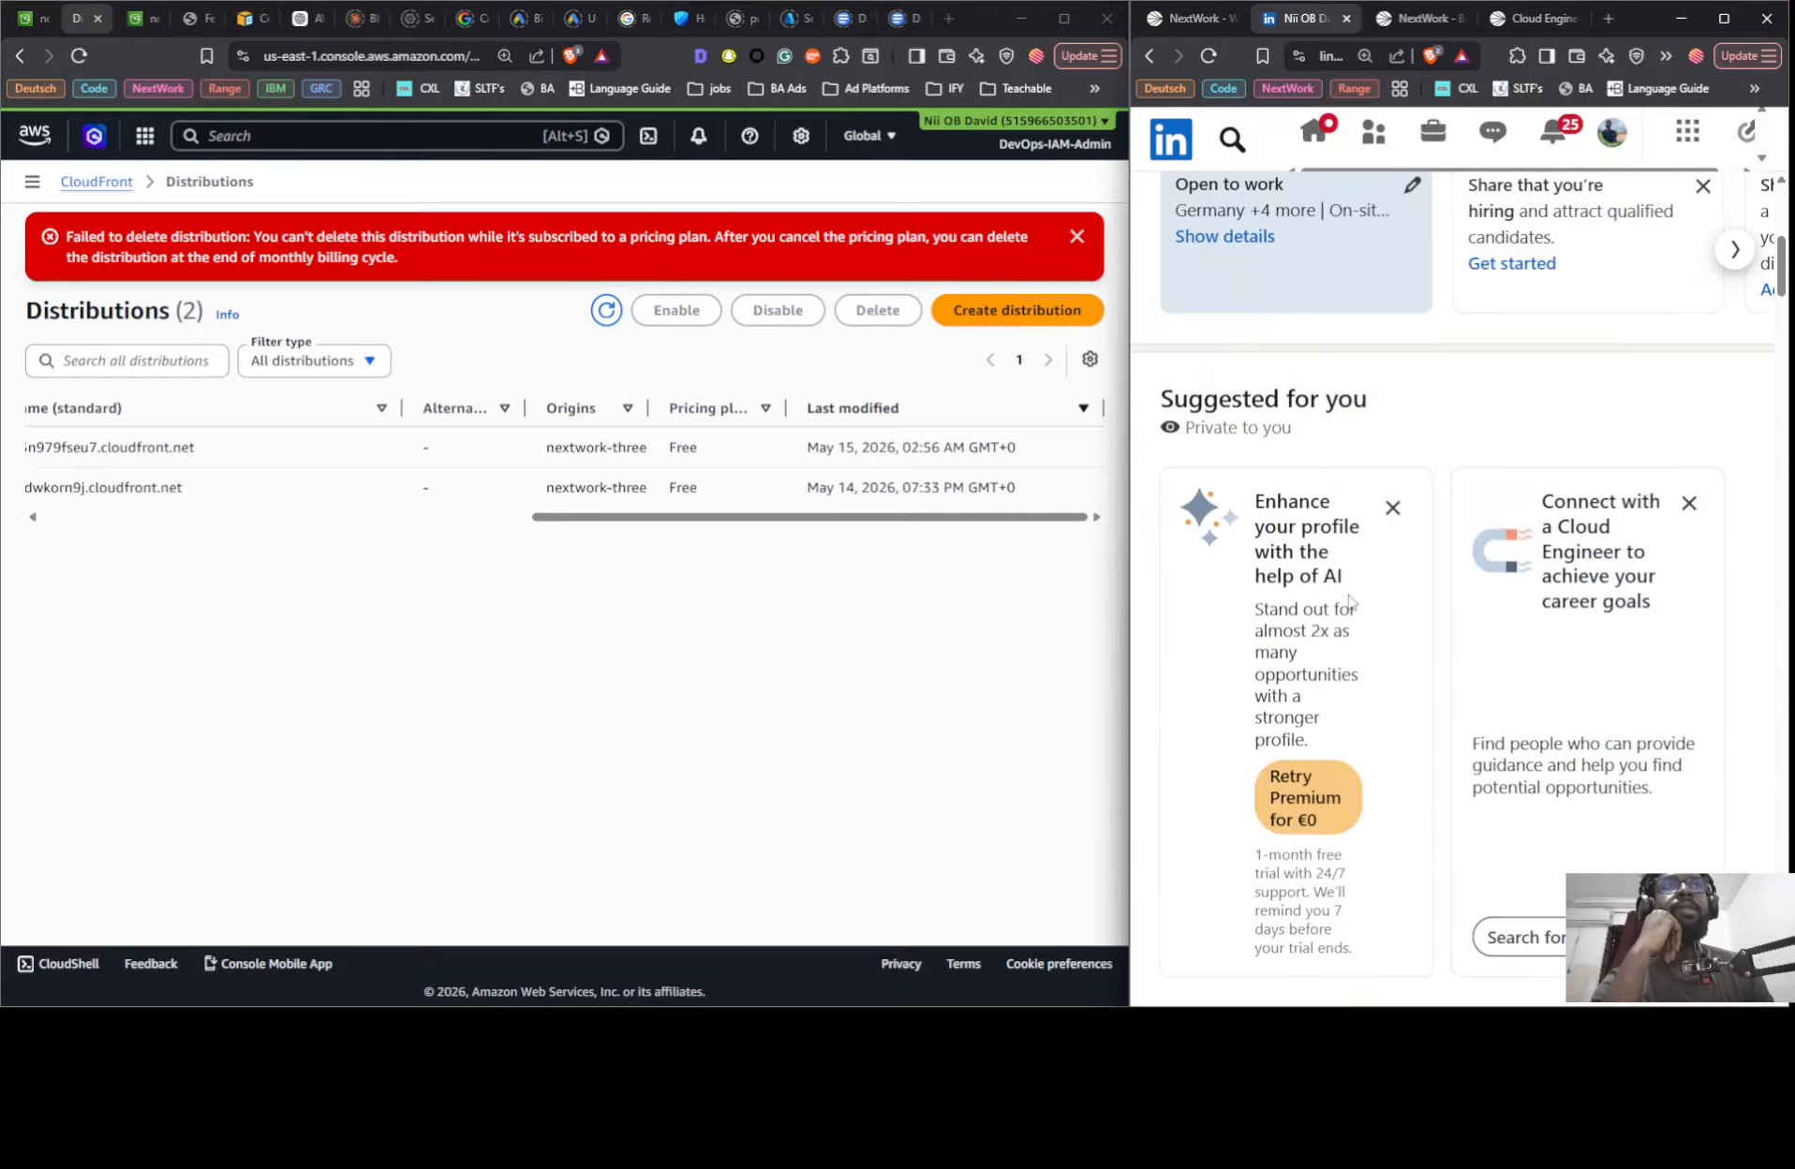
{"action": "key", "text": "ctrl+plus"}
{"action": "scroll", "coordinate": [1351, 603], "scroll_direction": "down", "scroll_amount": 12}
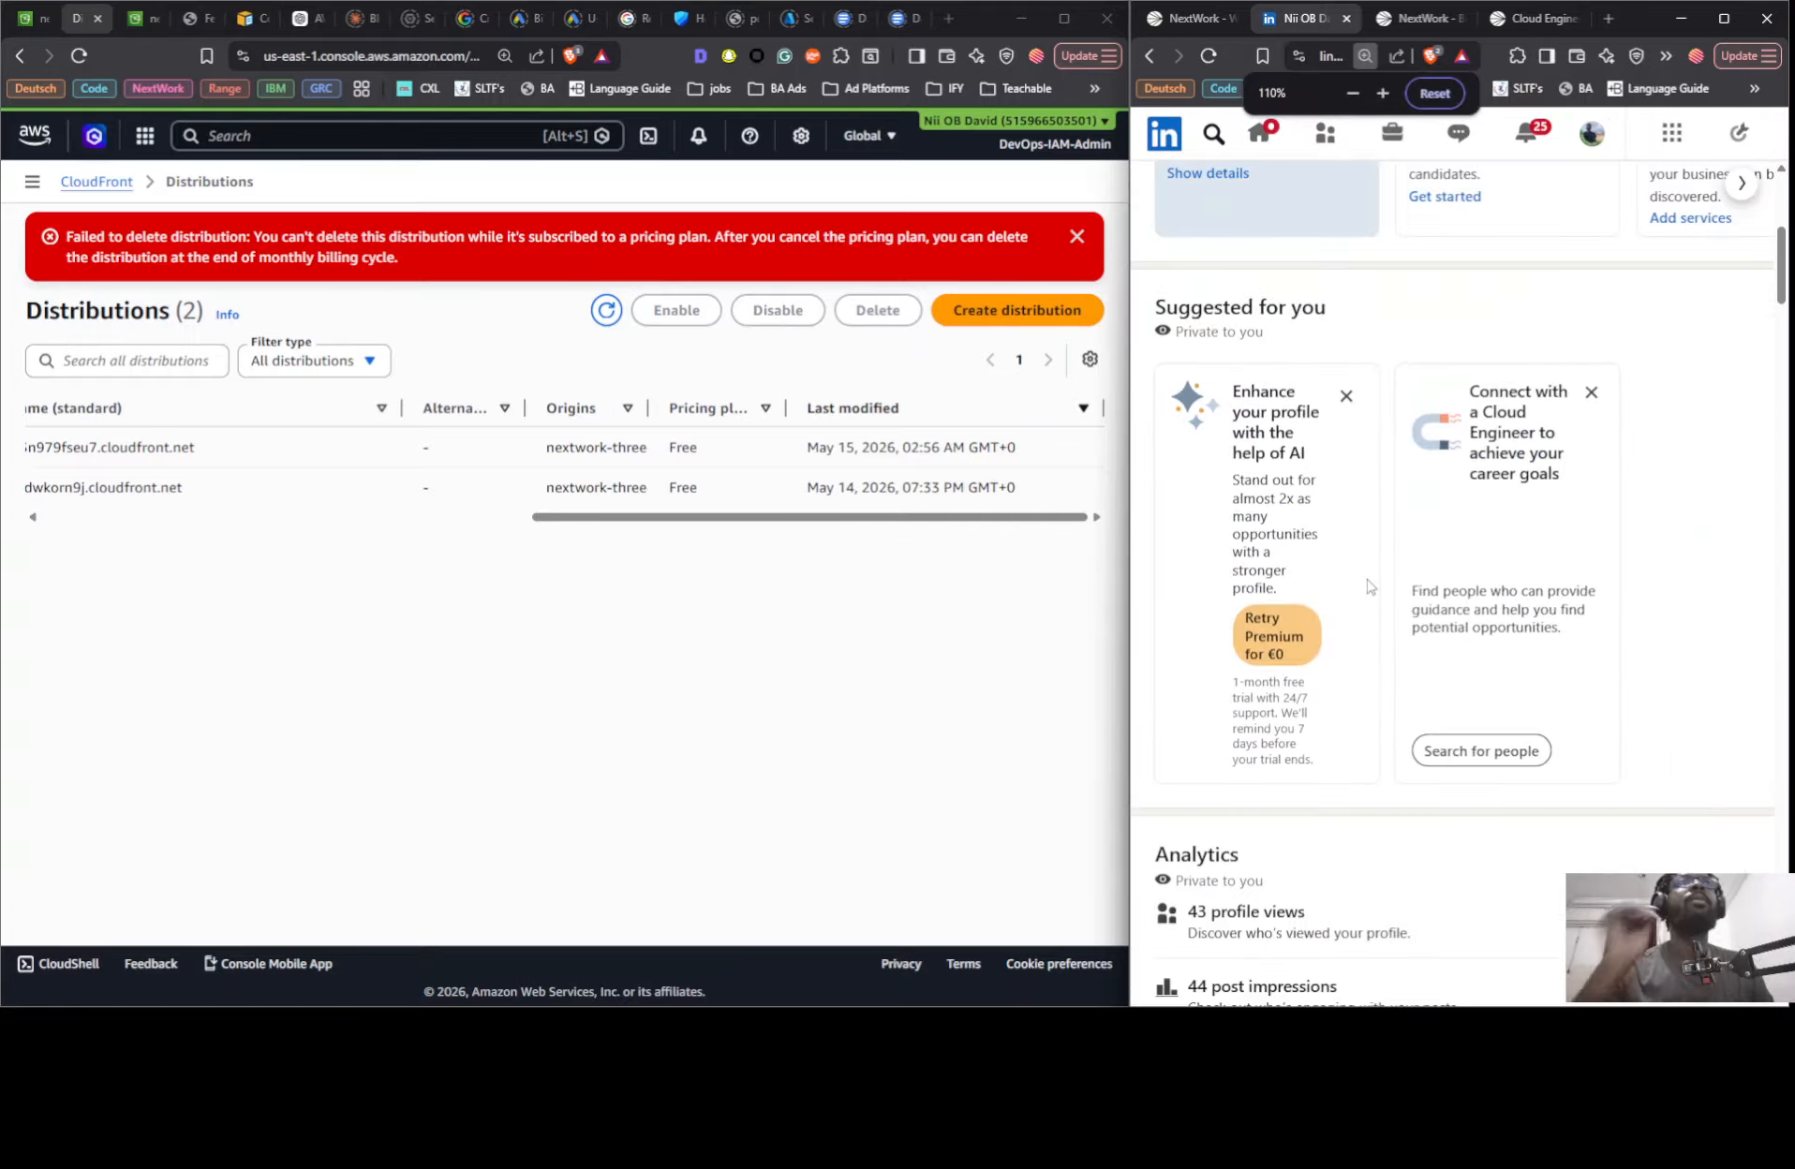
{"action": "scroll", "coordinate": [1363, 588], "scroll_direction": "down", "scroll_amount": 4}
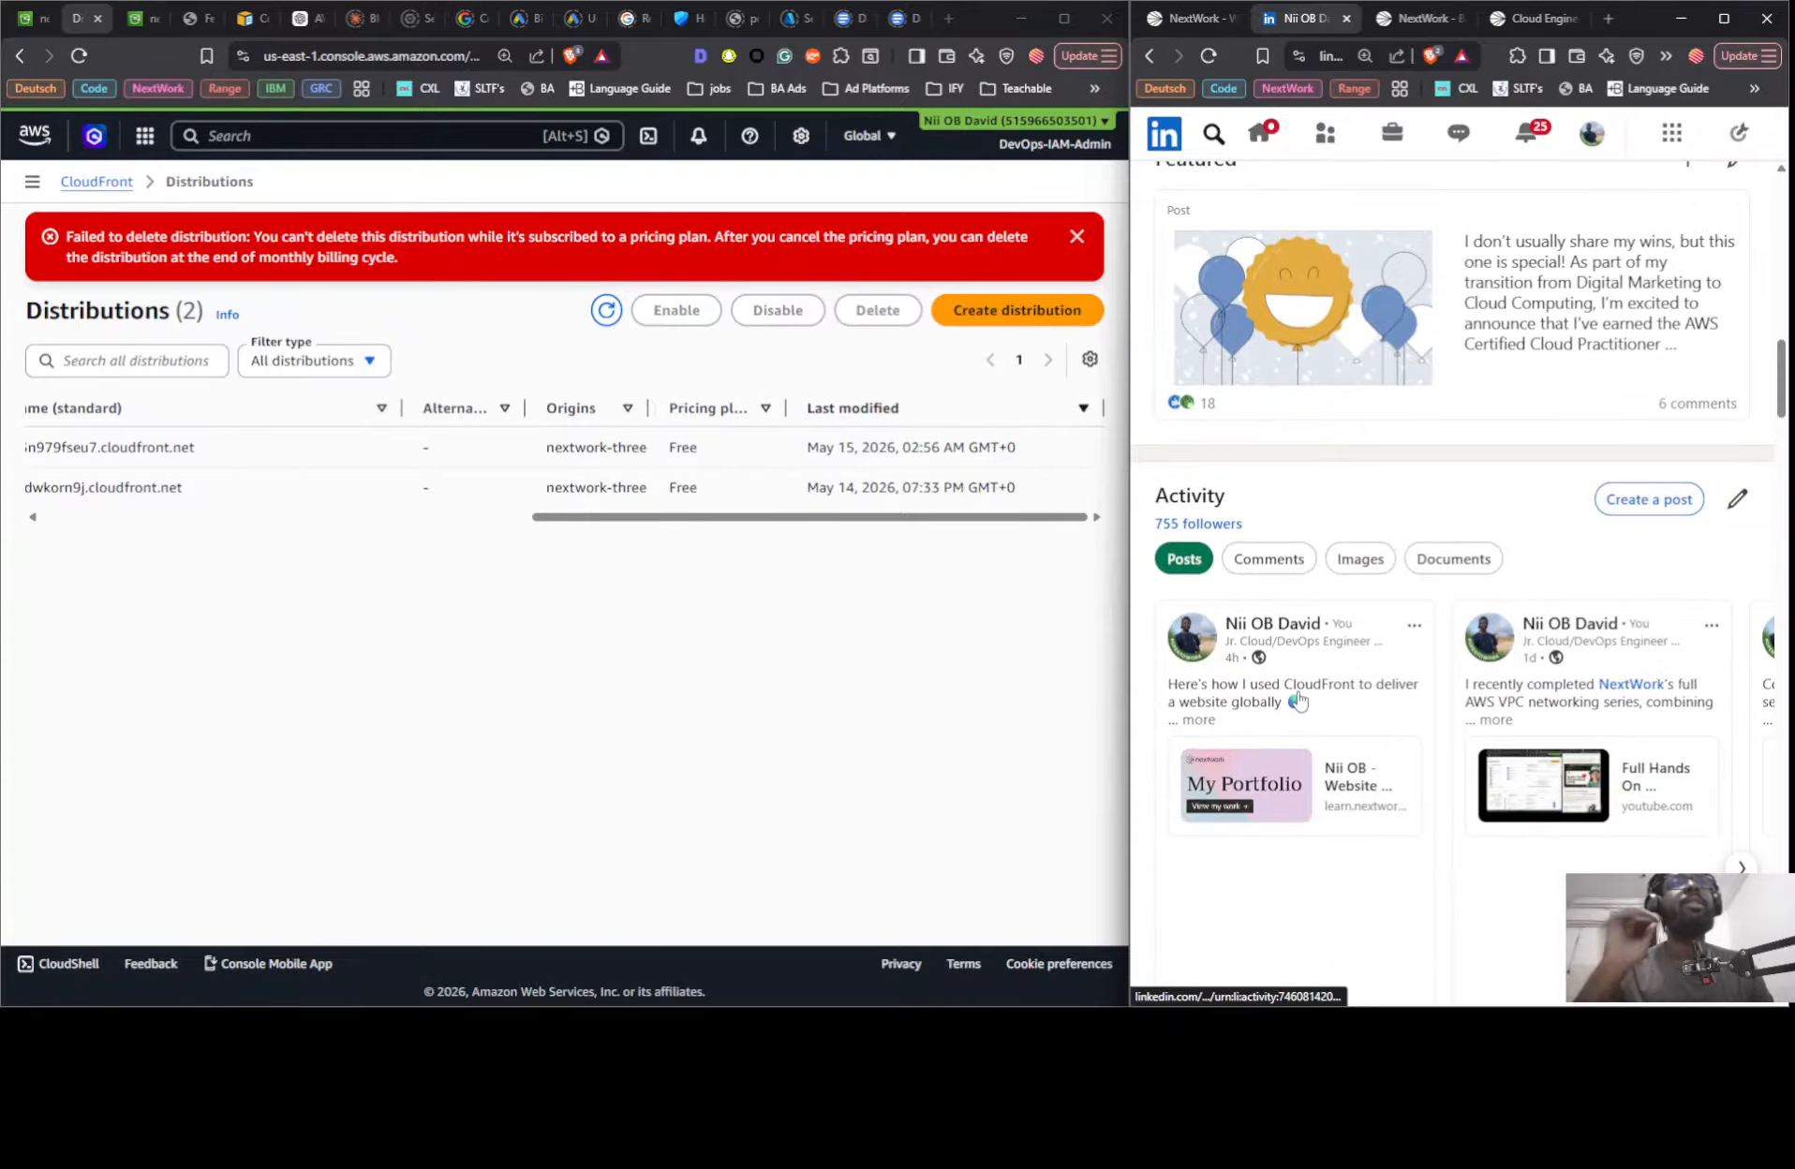
- Refresh the CloudFront distributions list, try to delete the first listed distribution, and dismiss the error banner
{"action": "left_click", "coordinate": [605, 313]}
{"action": "left_click_drag", "start_coordinate": [700, 519], "coordinate": [211, 518]}
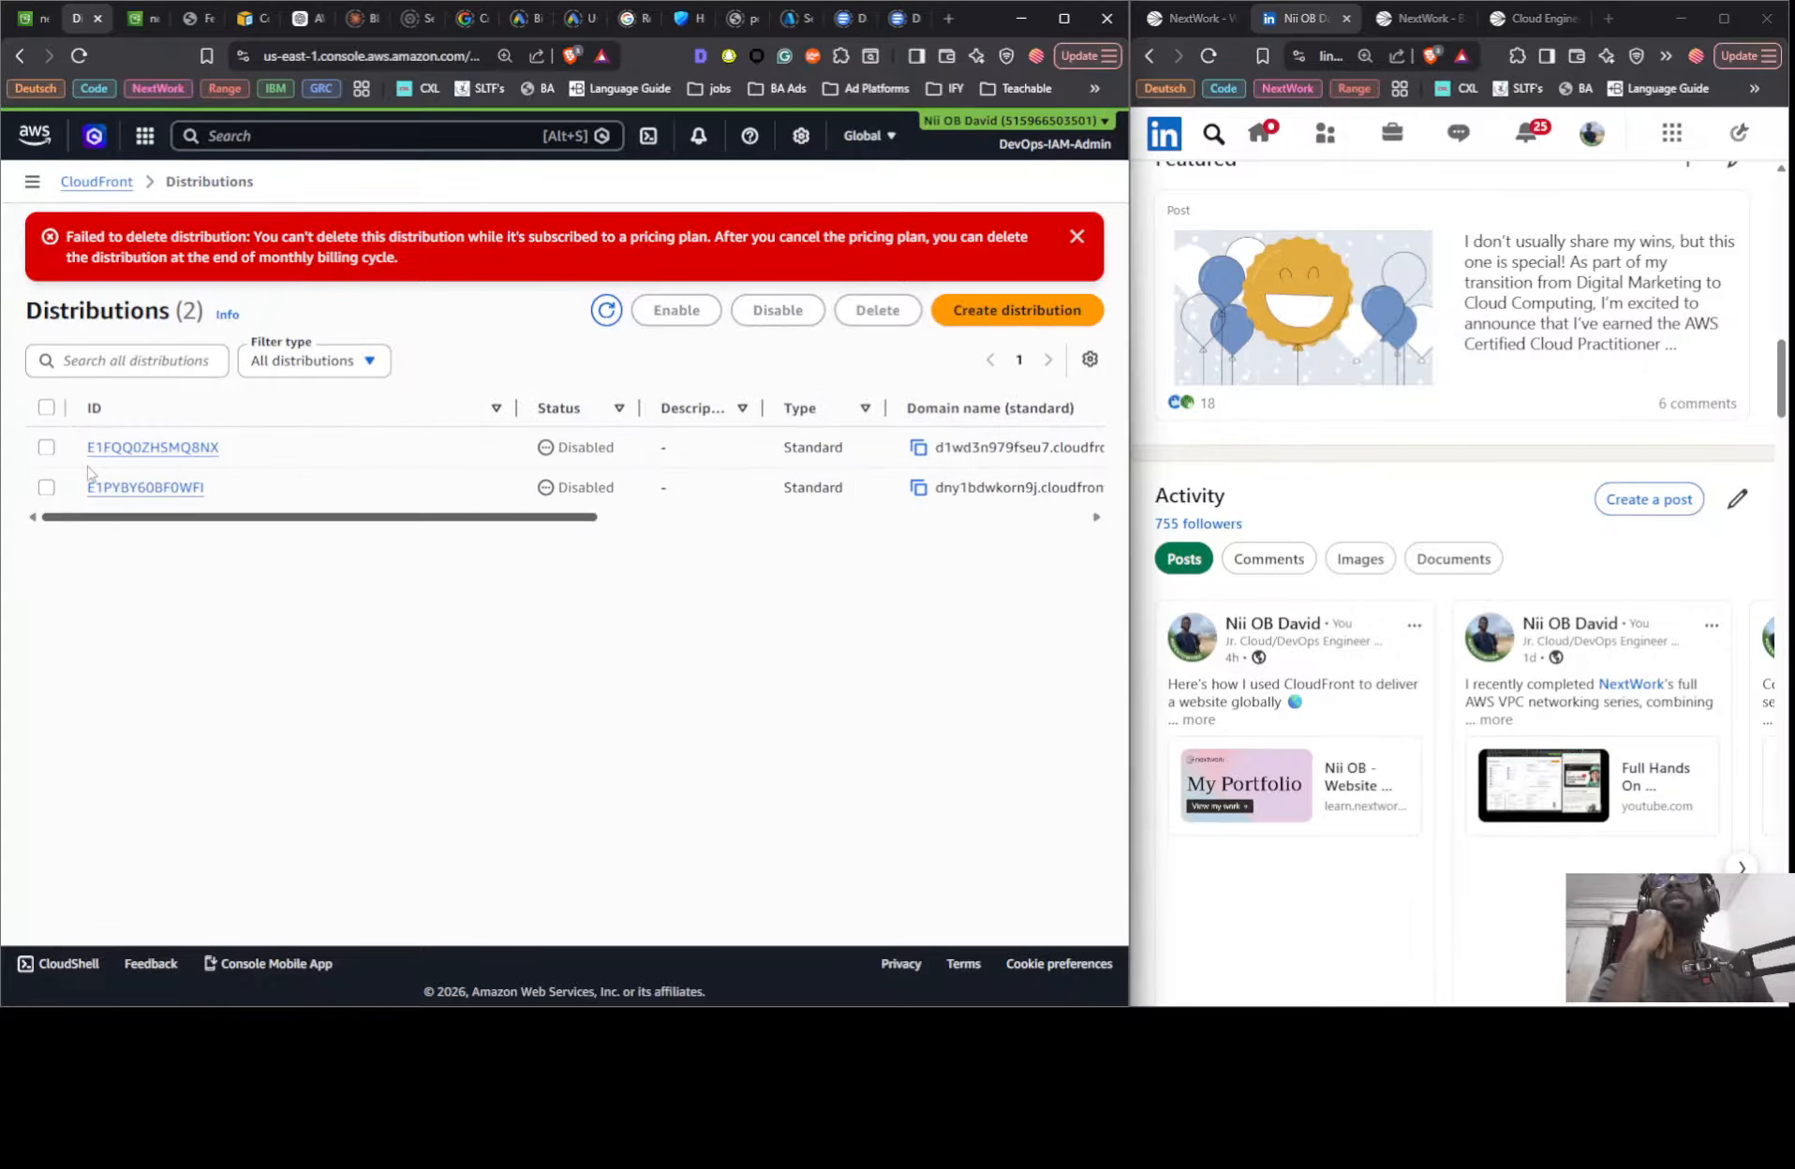
{"action": "left_click", "coordinate": [47, 447]}
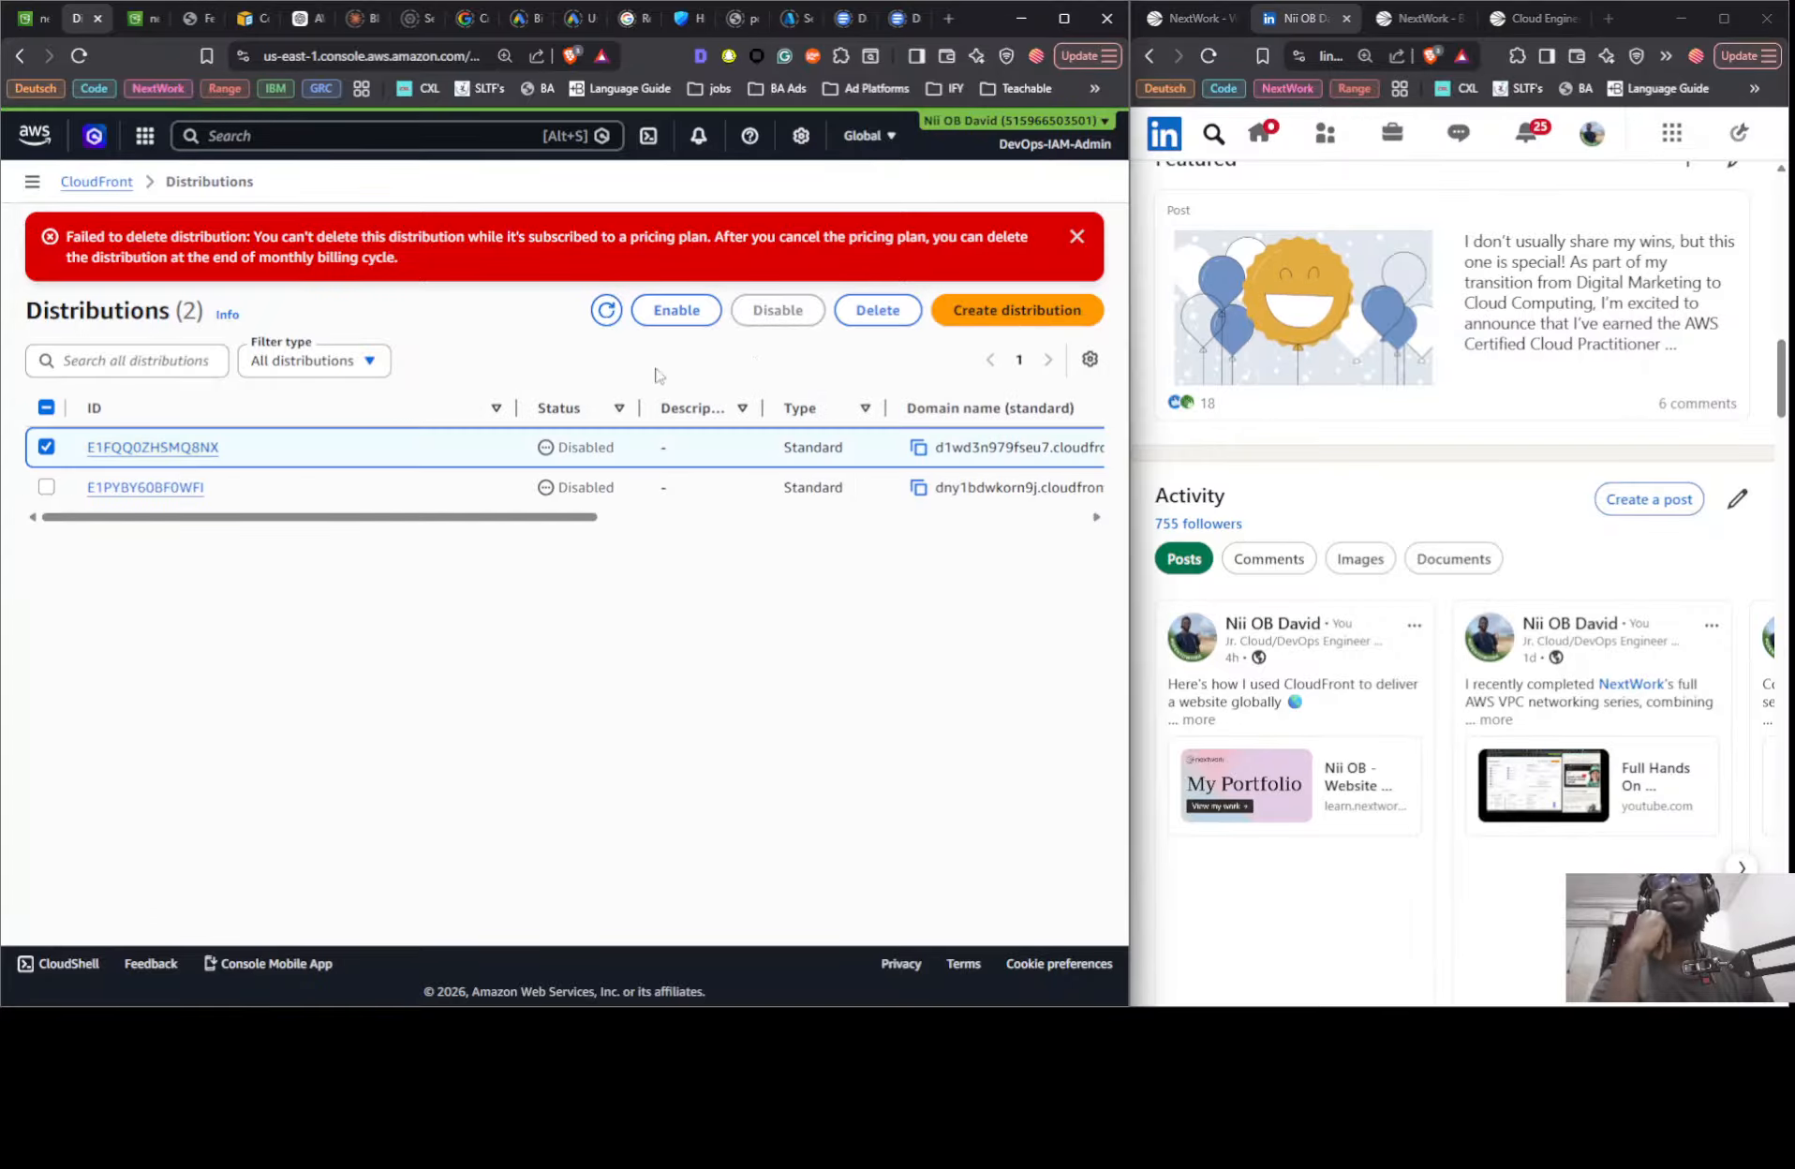
{"action": "left_click", "coordinate": [869, 317]}
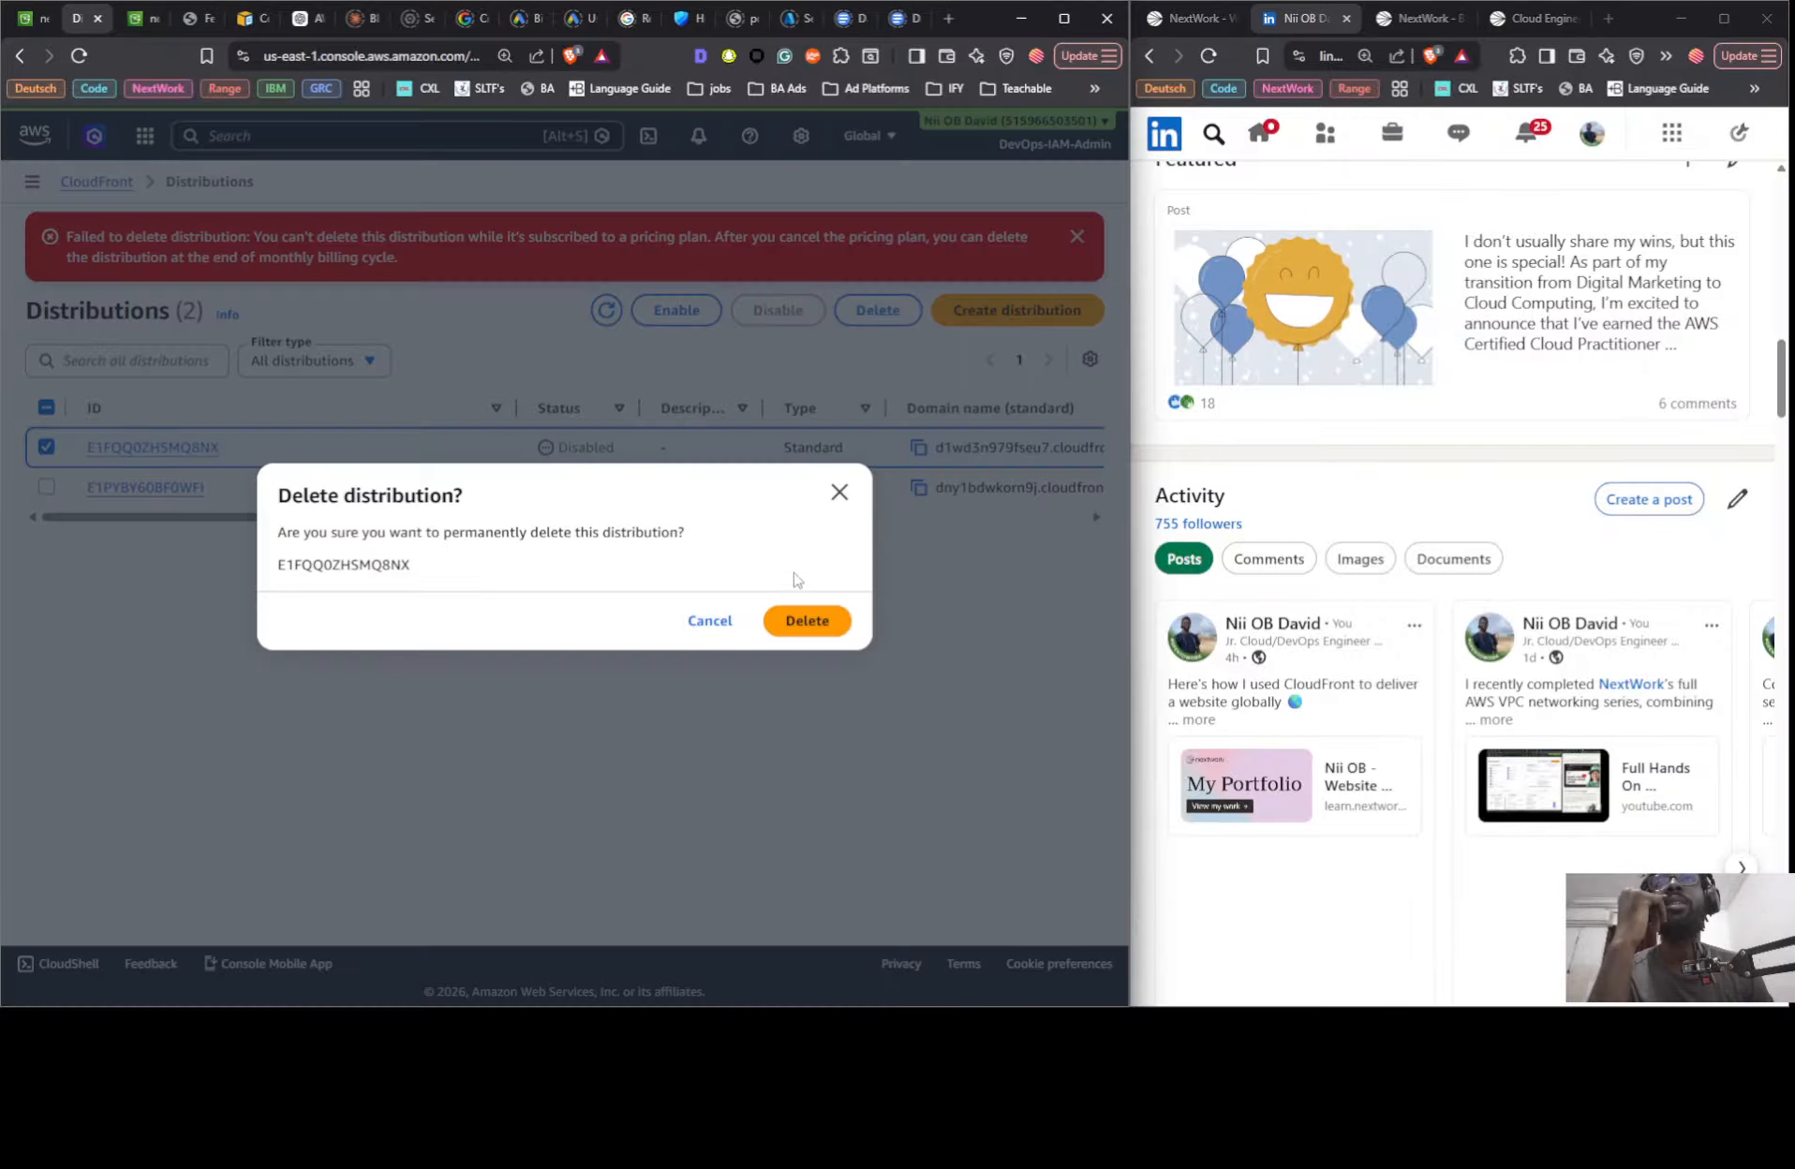
{"action": "left_click", "coordinate": [804, 621]}
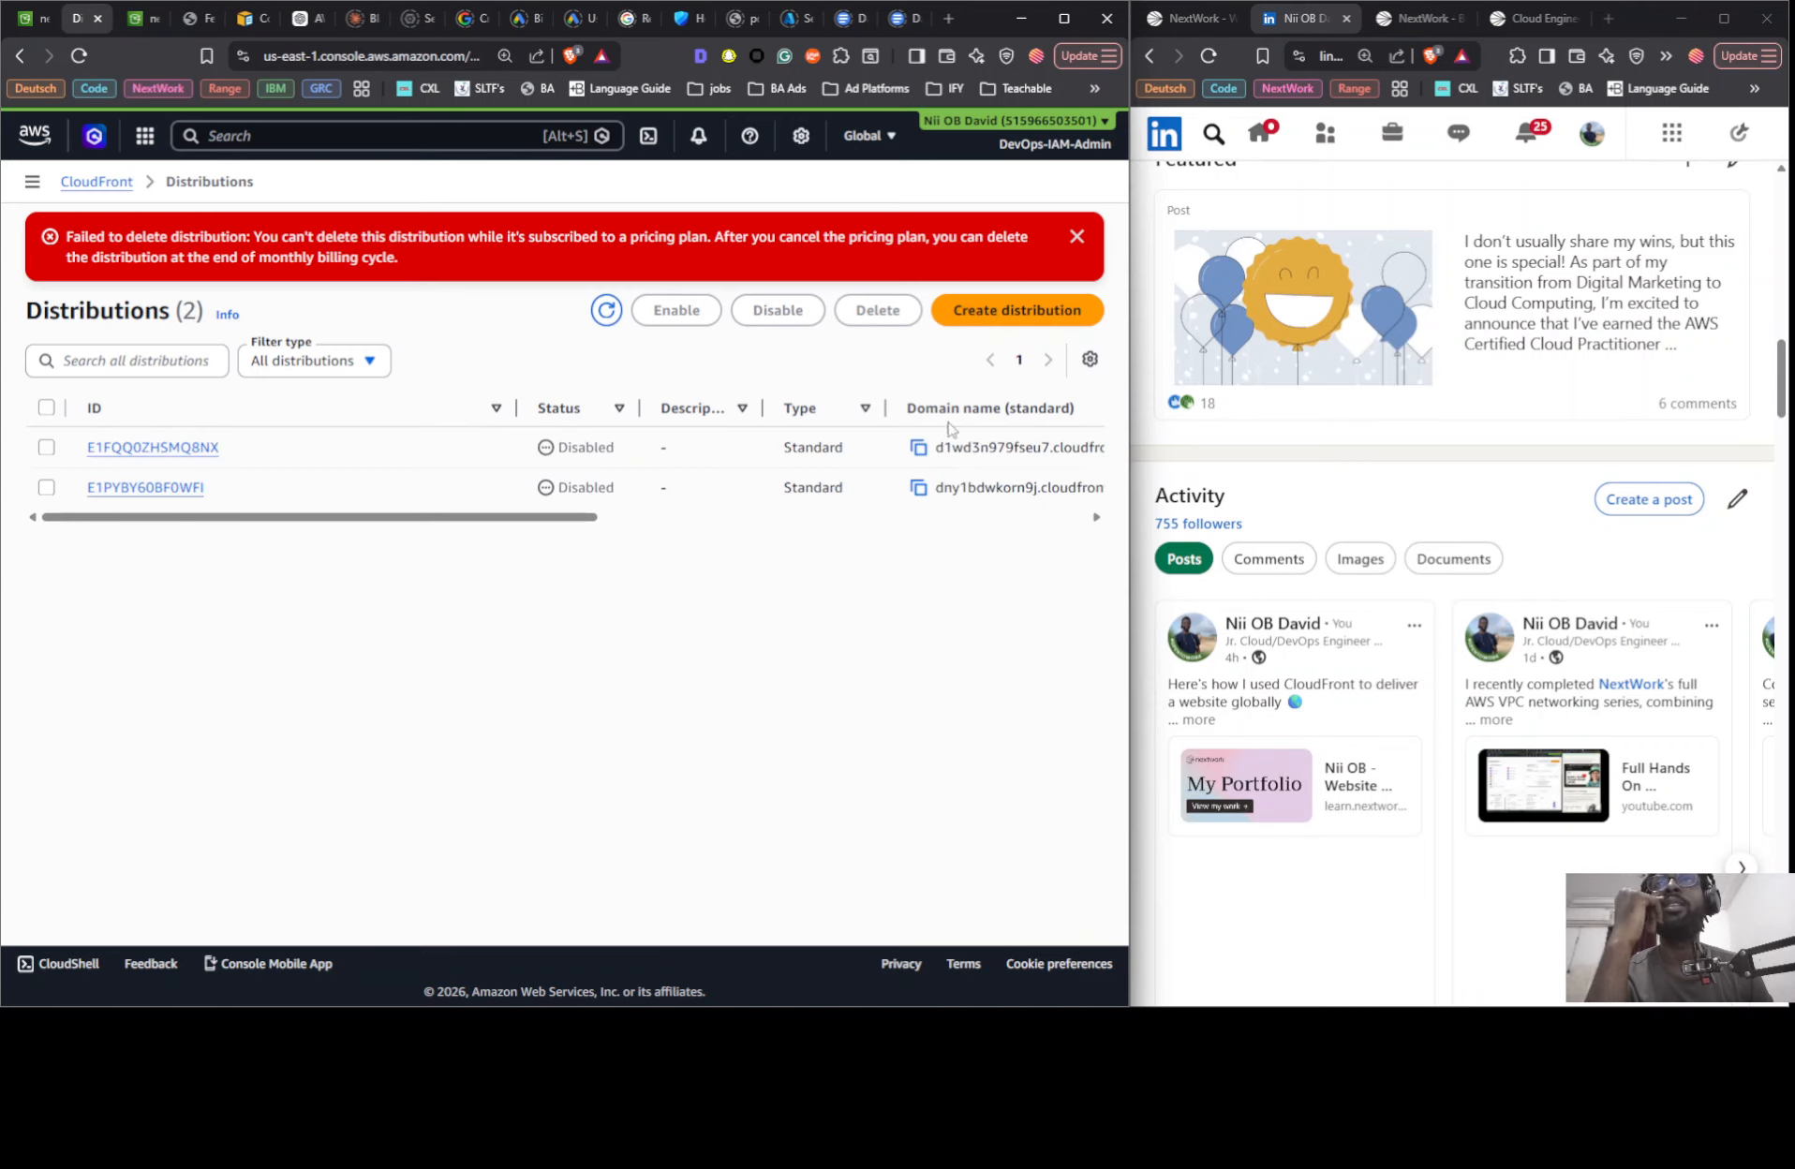
{"action": "left_click", "coordinate": [1077, 237]}
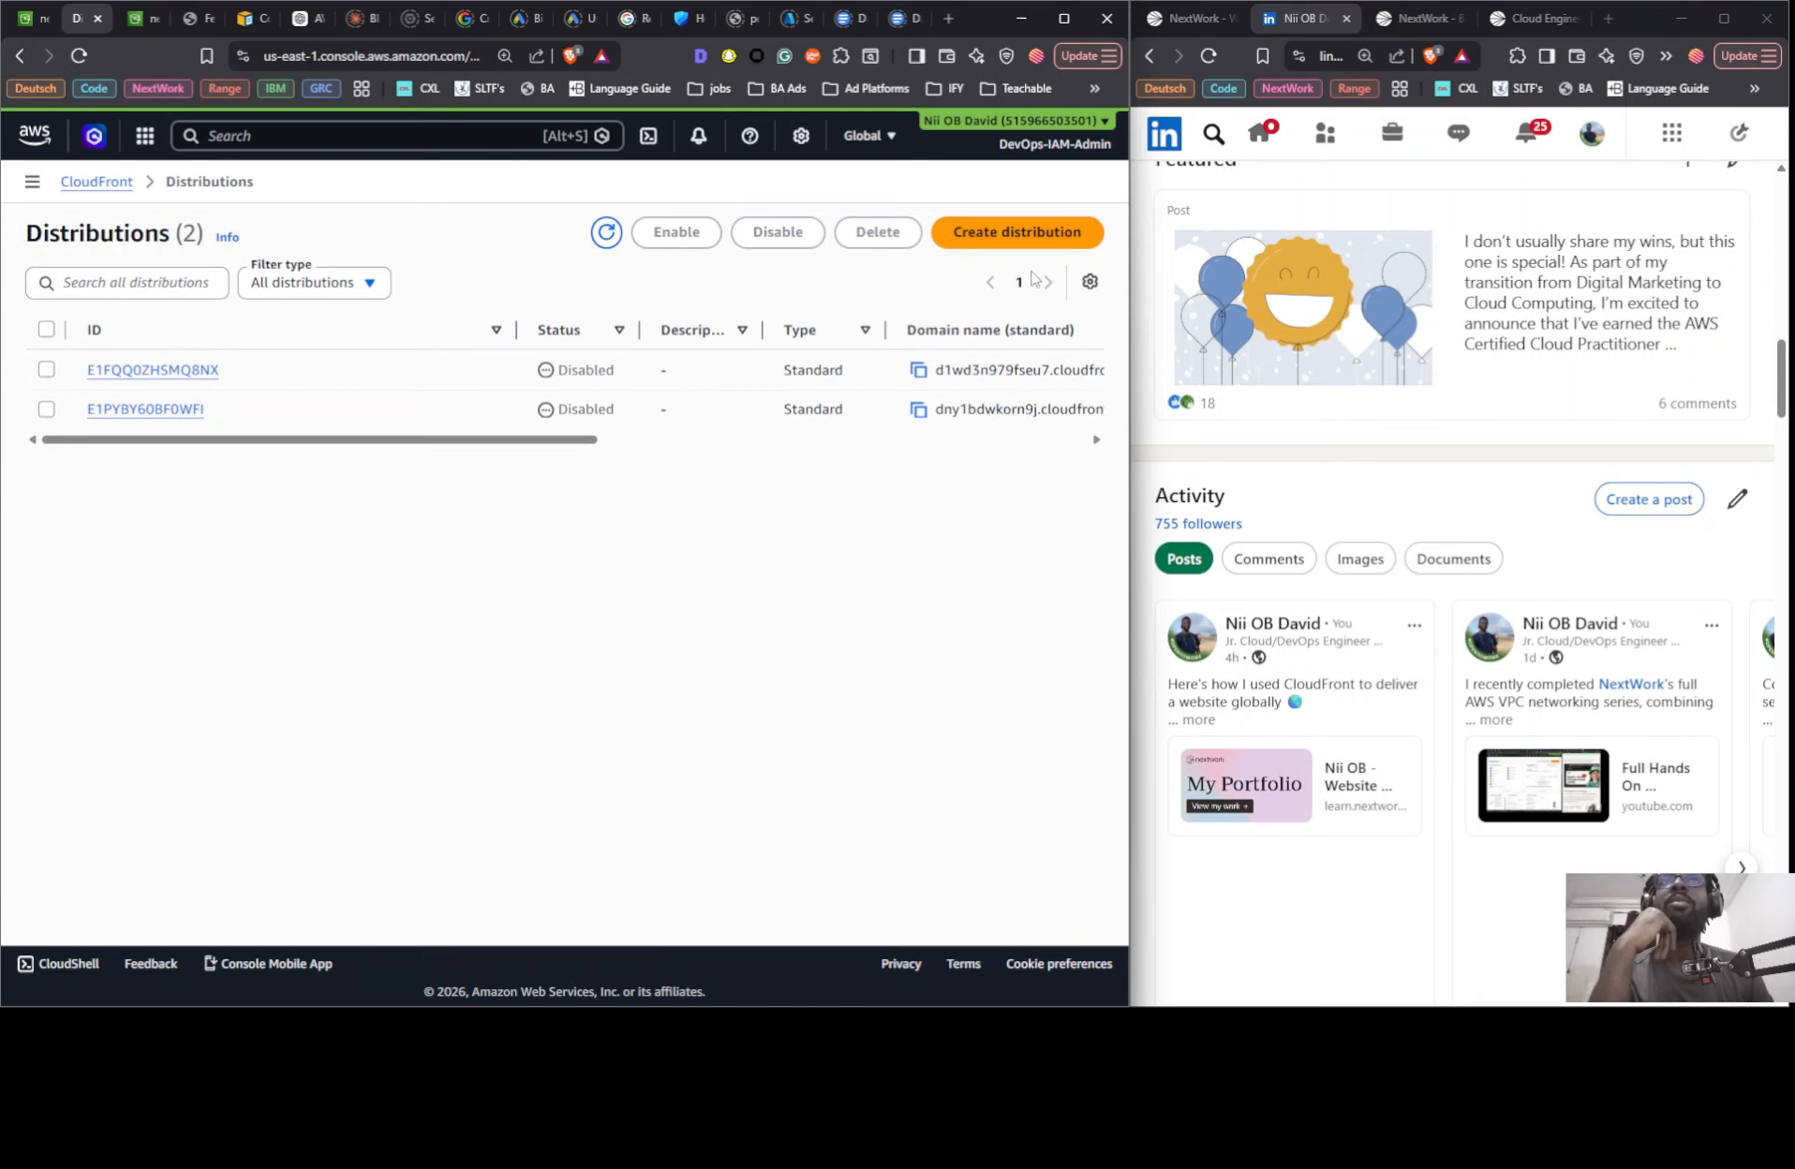
- Try to delete both disabled CloudFront distributions together, checking their pricing plan and last modified columns
{"action": "left_click", "coordinate": [45, 330]}
{"action": "left_click_drag", "start_coordinate": [399, 440], "coordinate": [890, 440]}
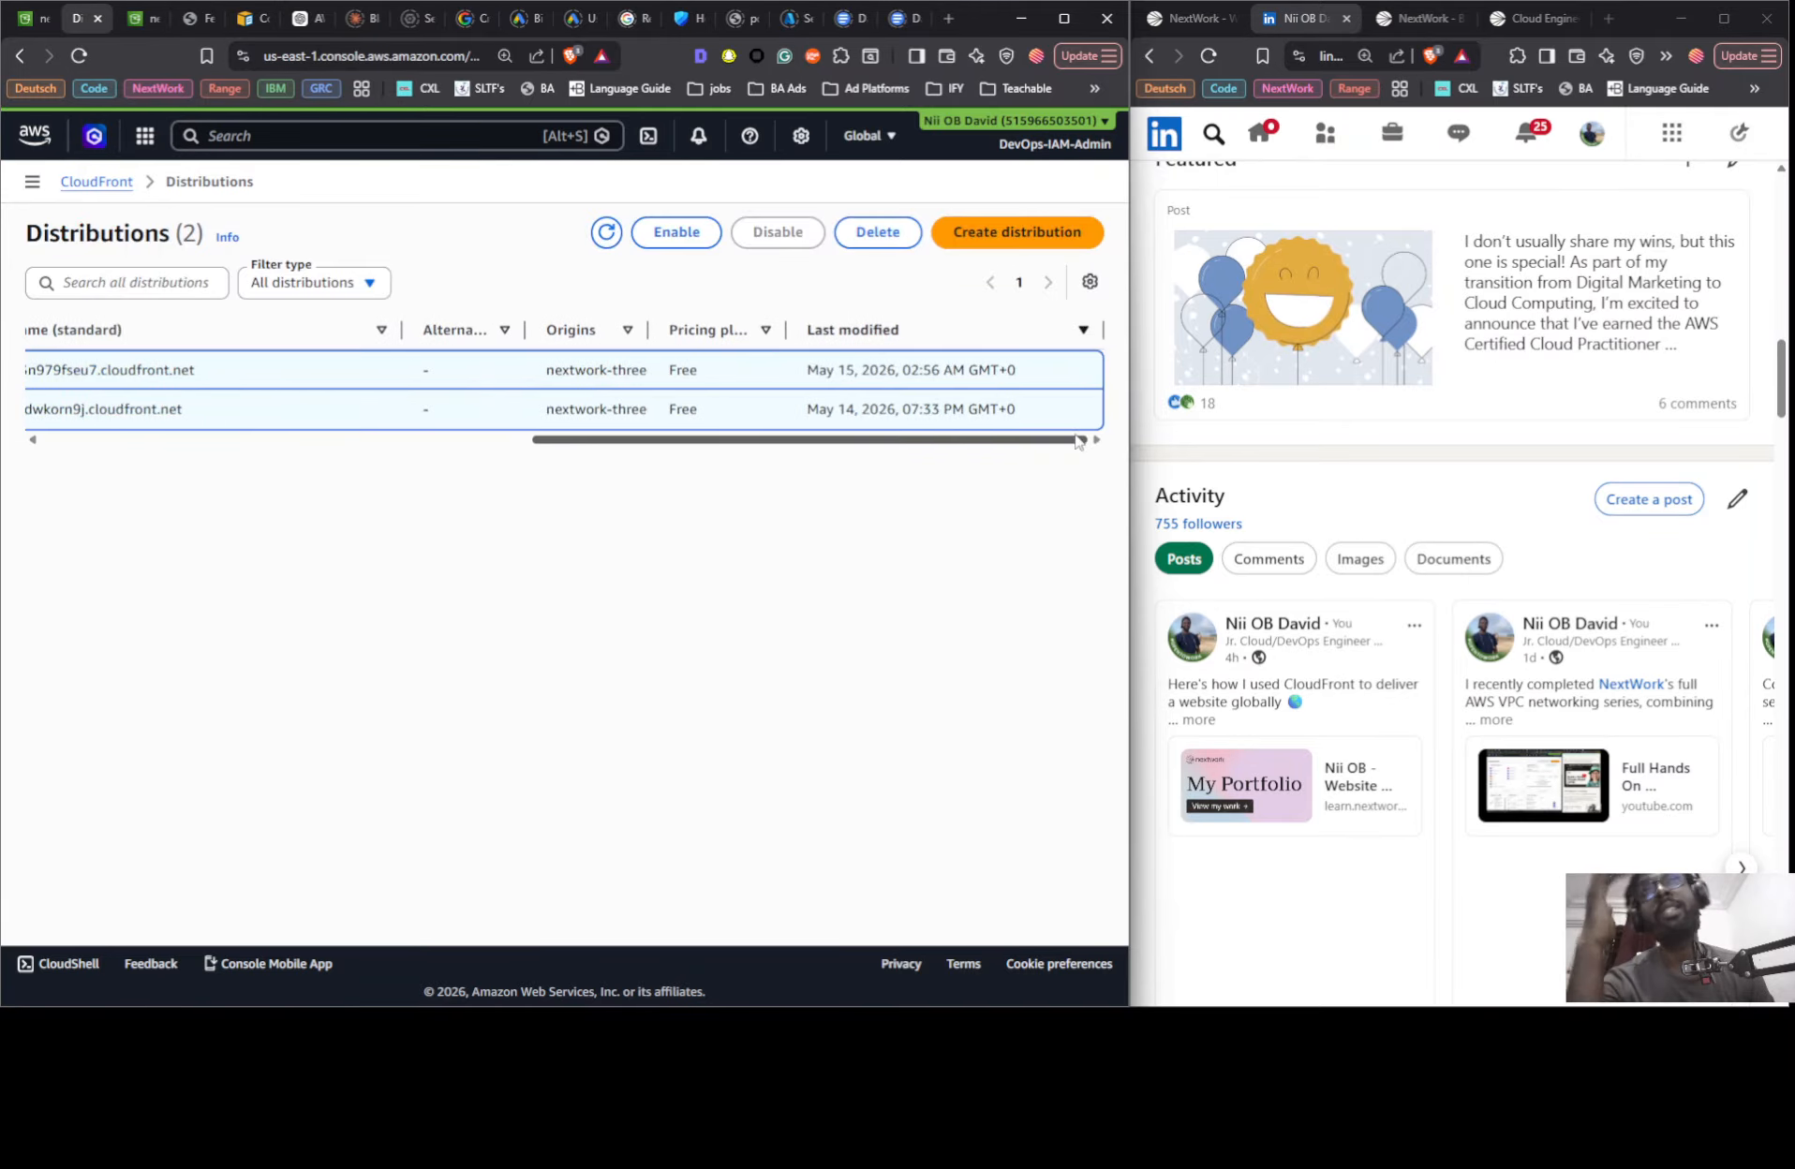
{"action": "left_click", "coordinate": [853, 244]}
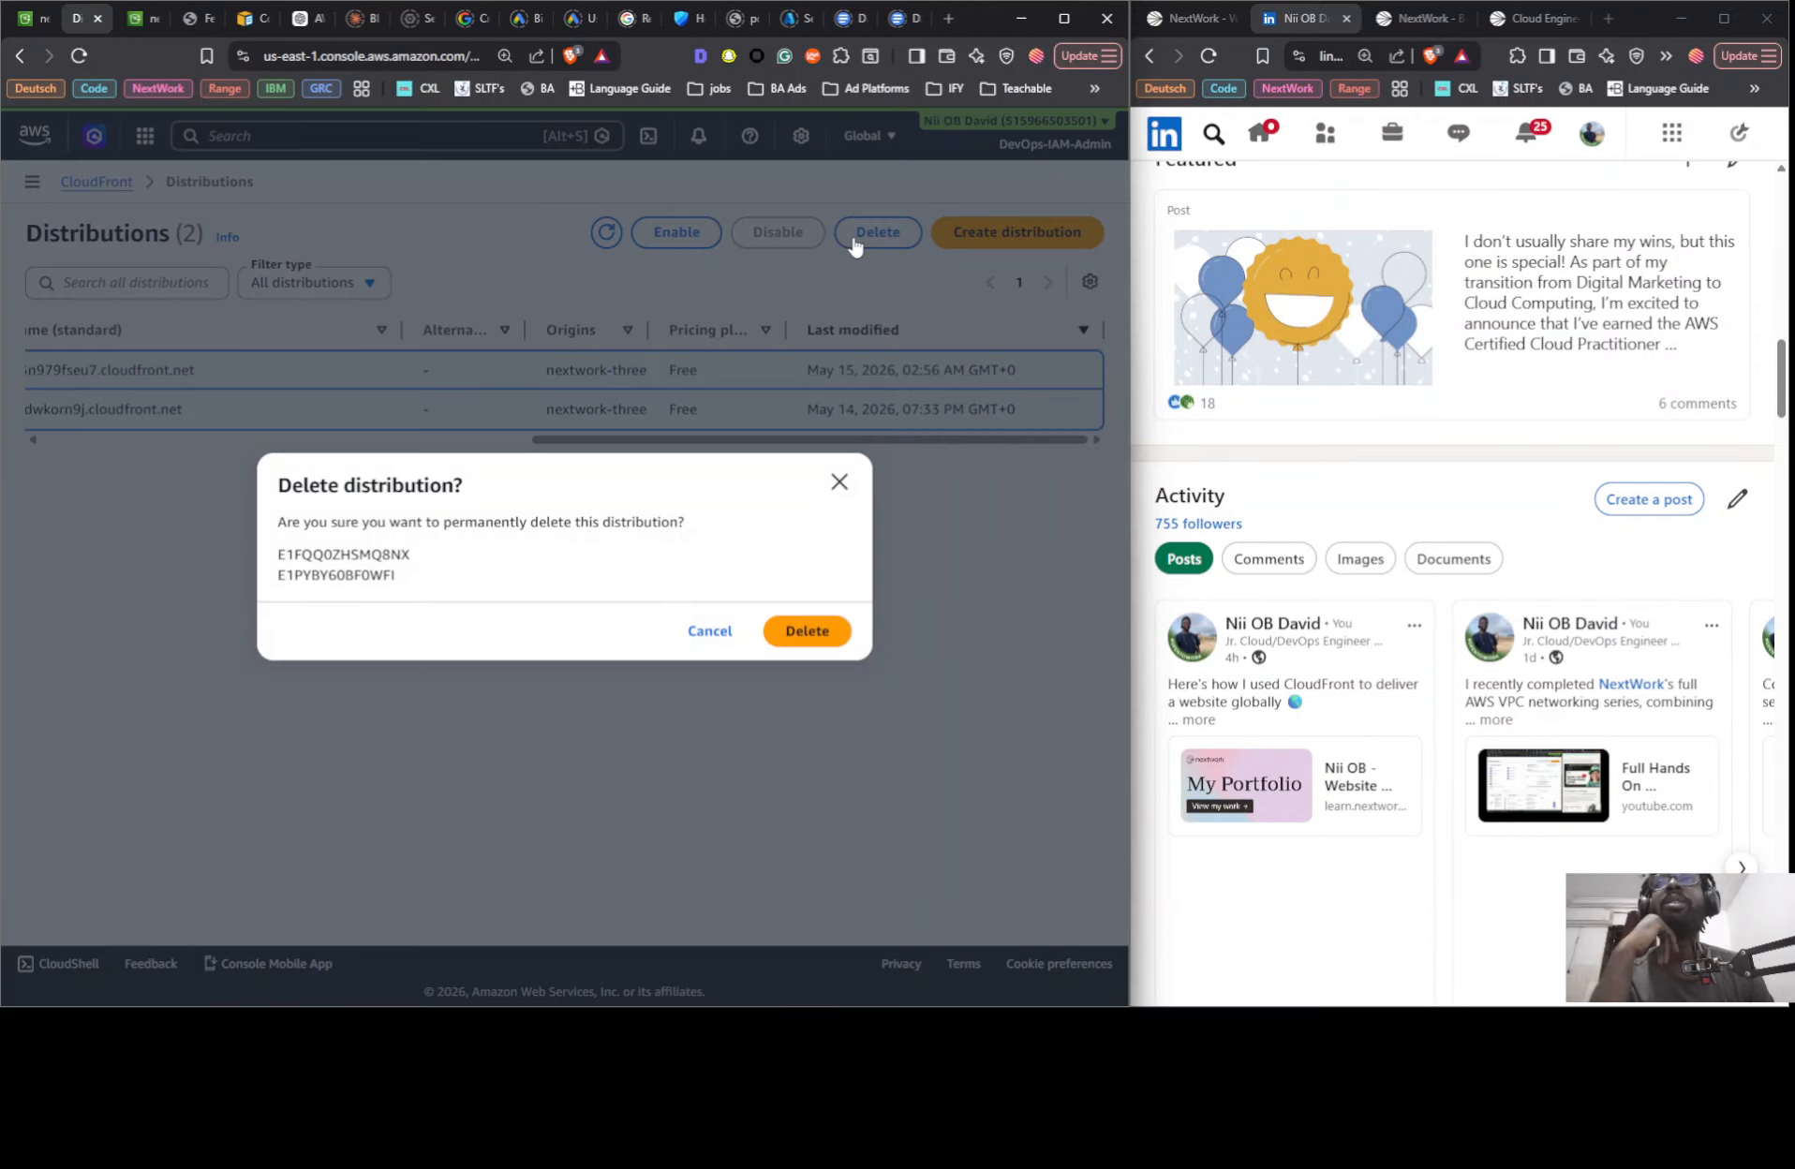
{"action": "left_click", "coordinate": [787, 636]}
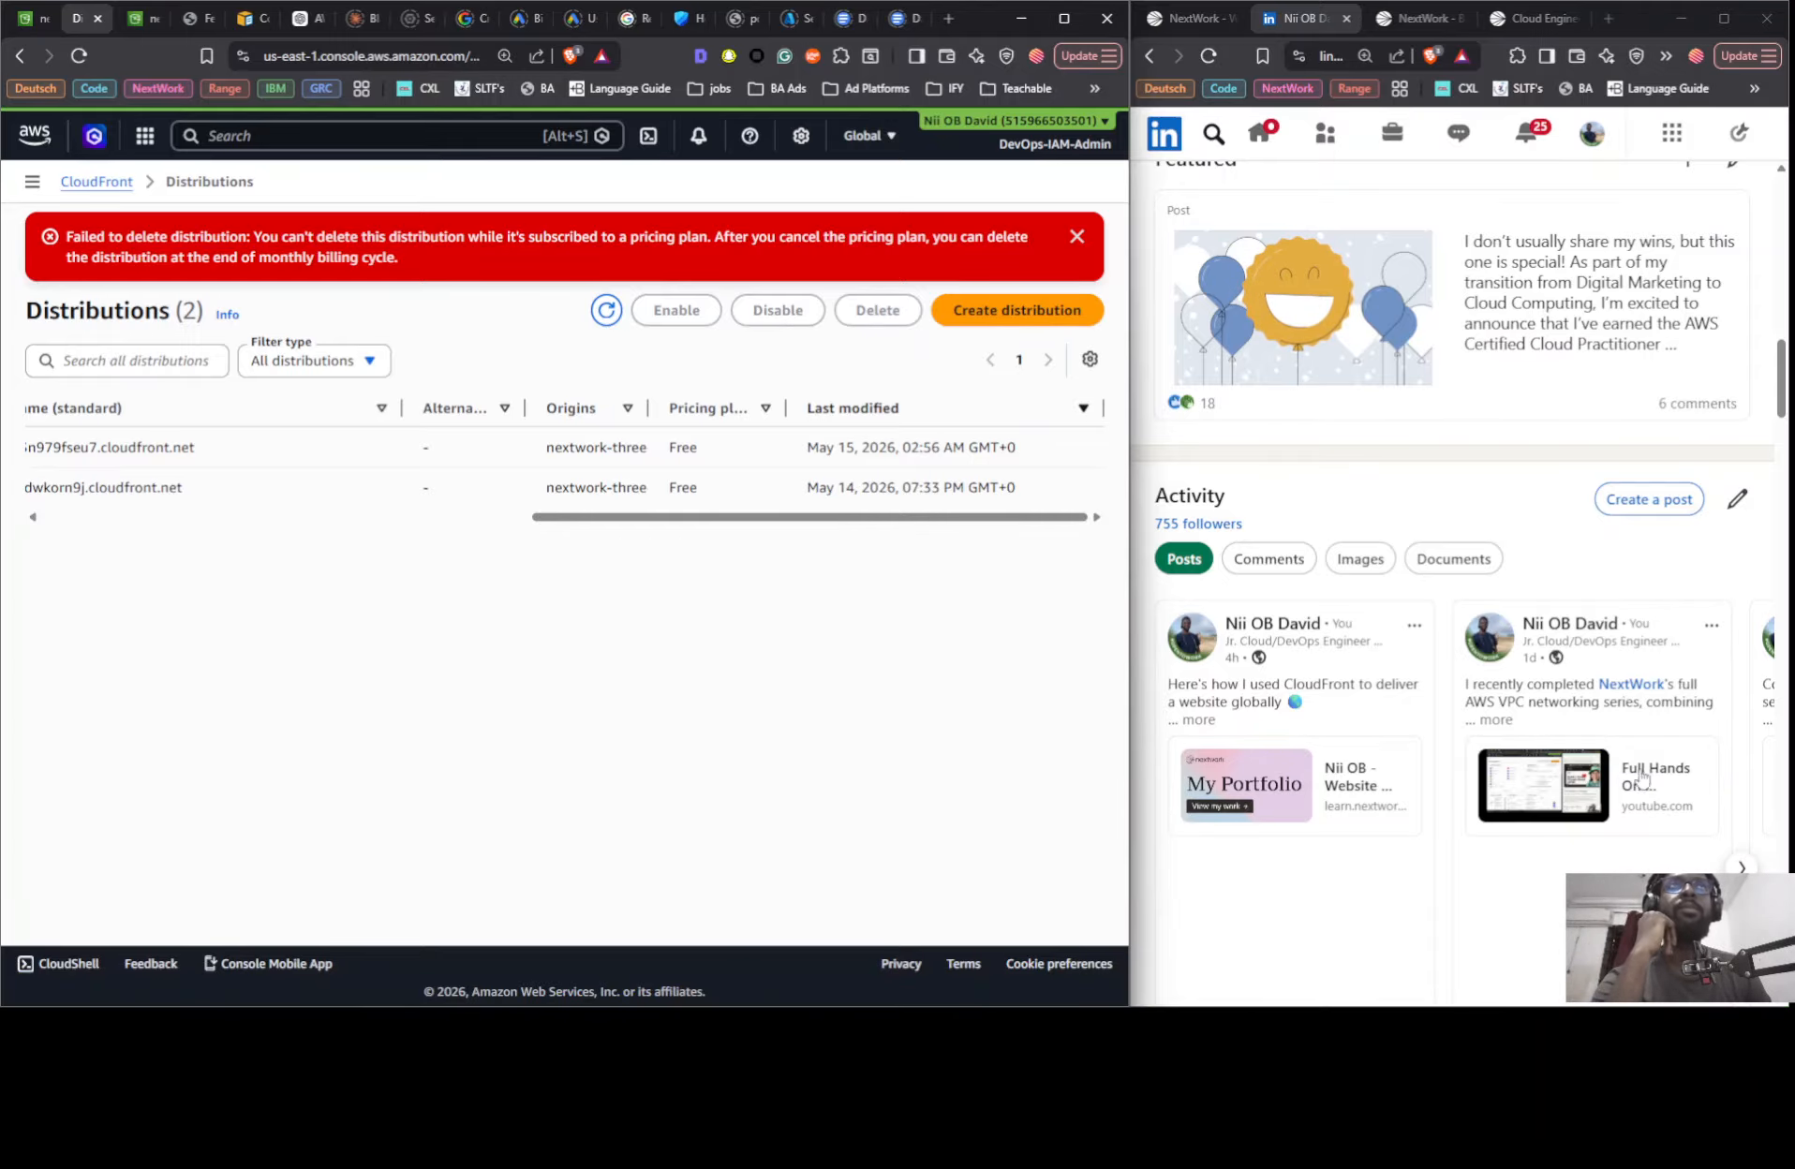
- From the NextWork "Build a Three-Tier Web App" project, open "APIs with Lambda + API Gateway" in a new tab placed beside the CloudFront project
{"action": "left_click", "coordinate": [1206, 22]}
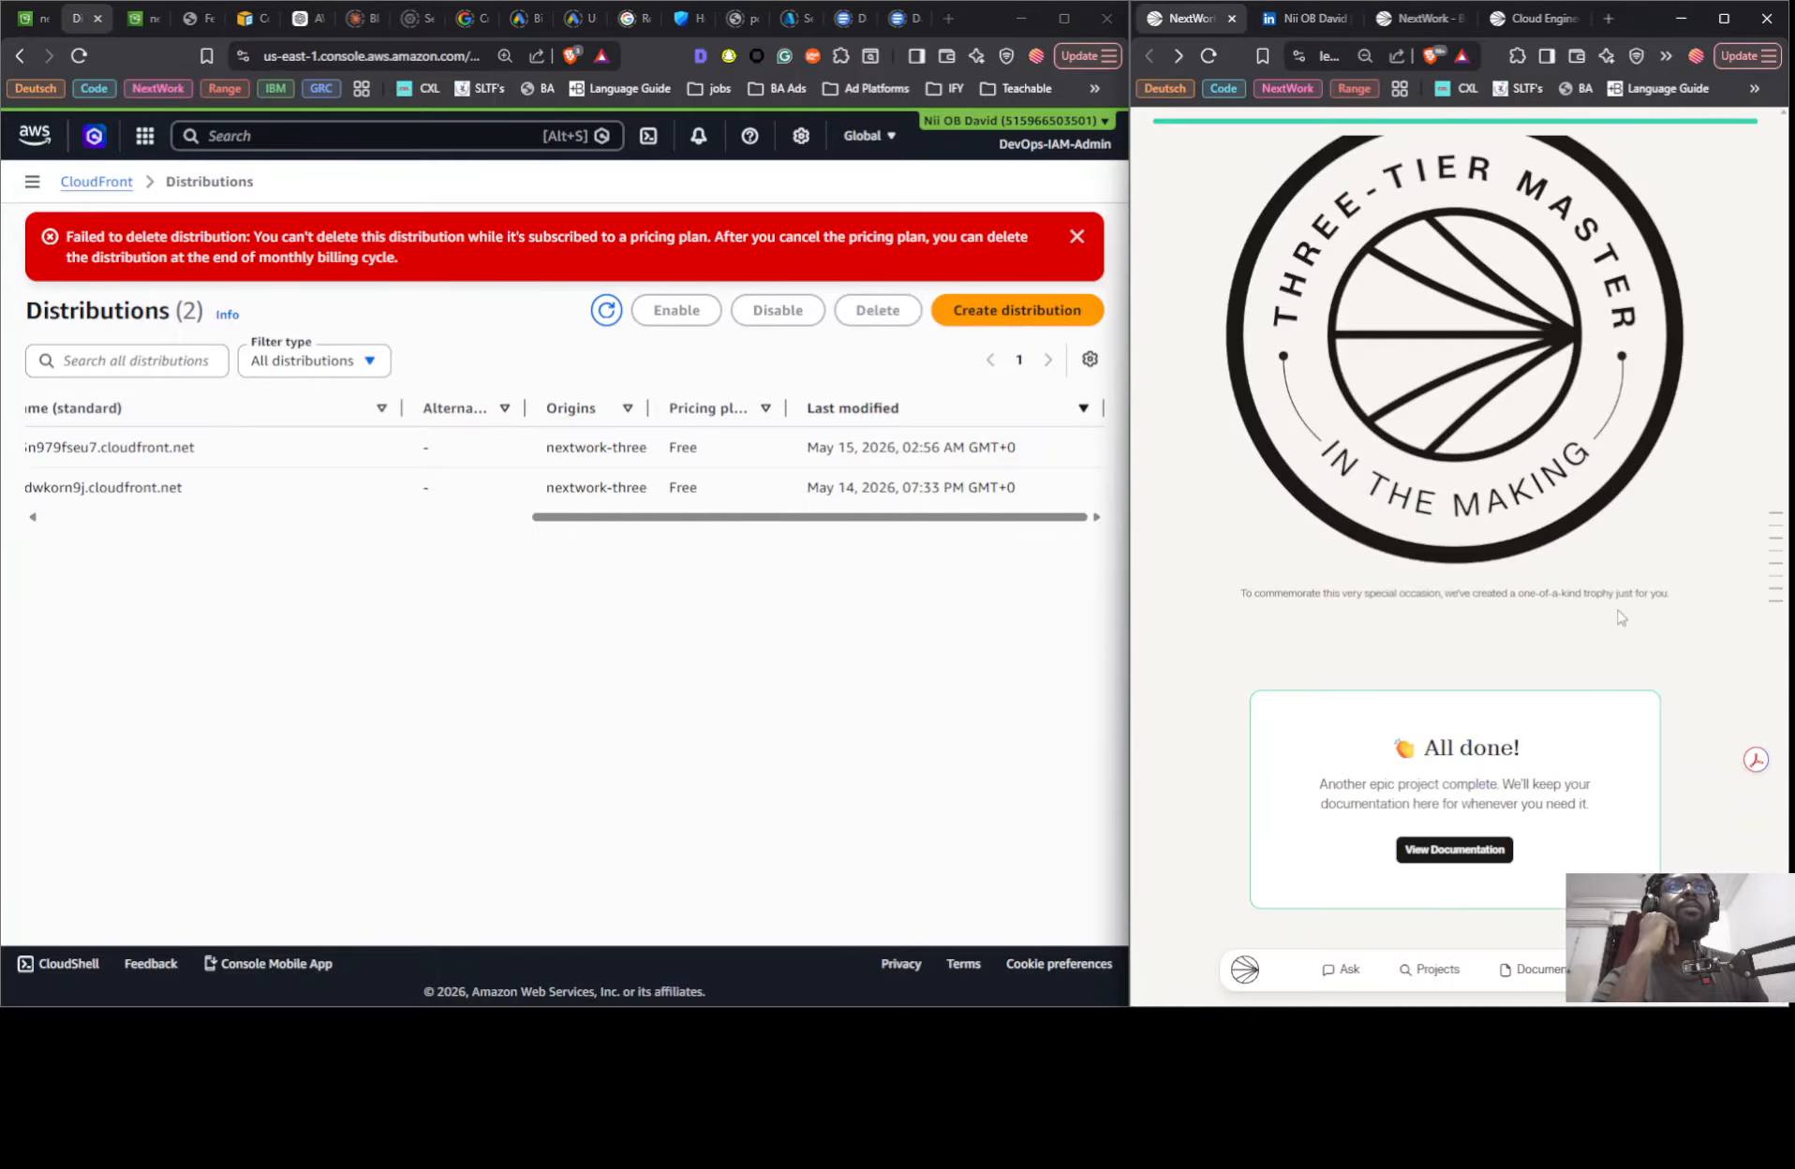
{"action": "scroll", "coordinate": [1691, 597], "scroll_direction": "up", "scroll_amount": 20}
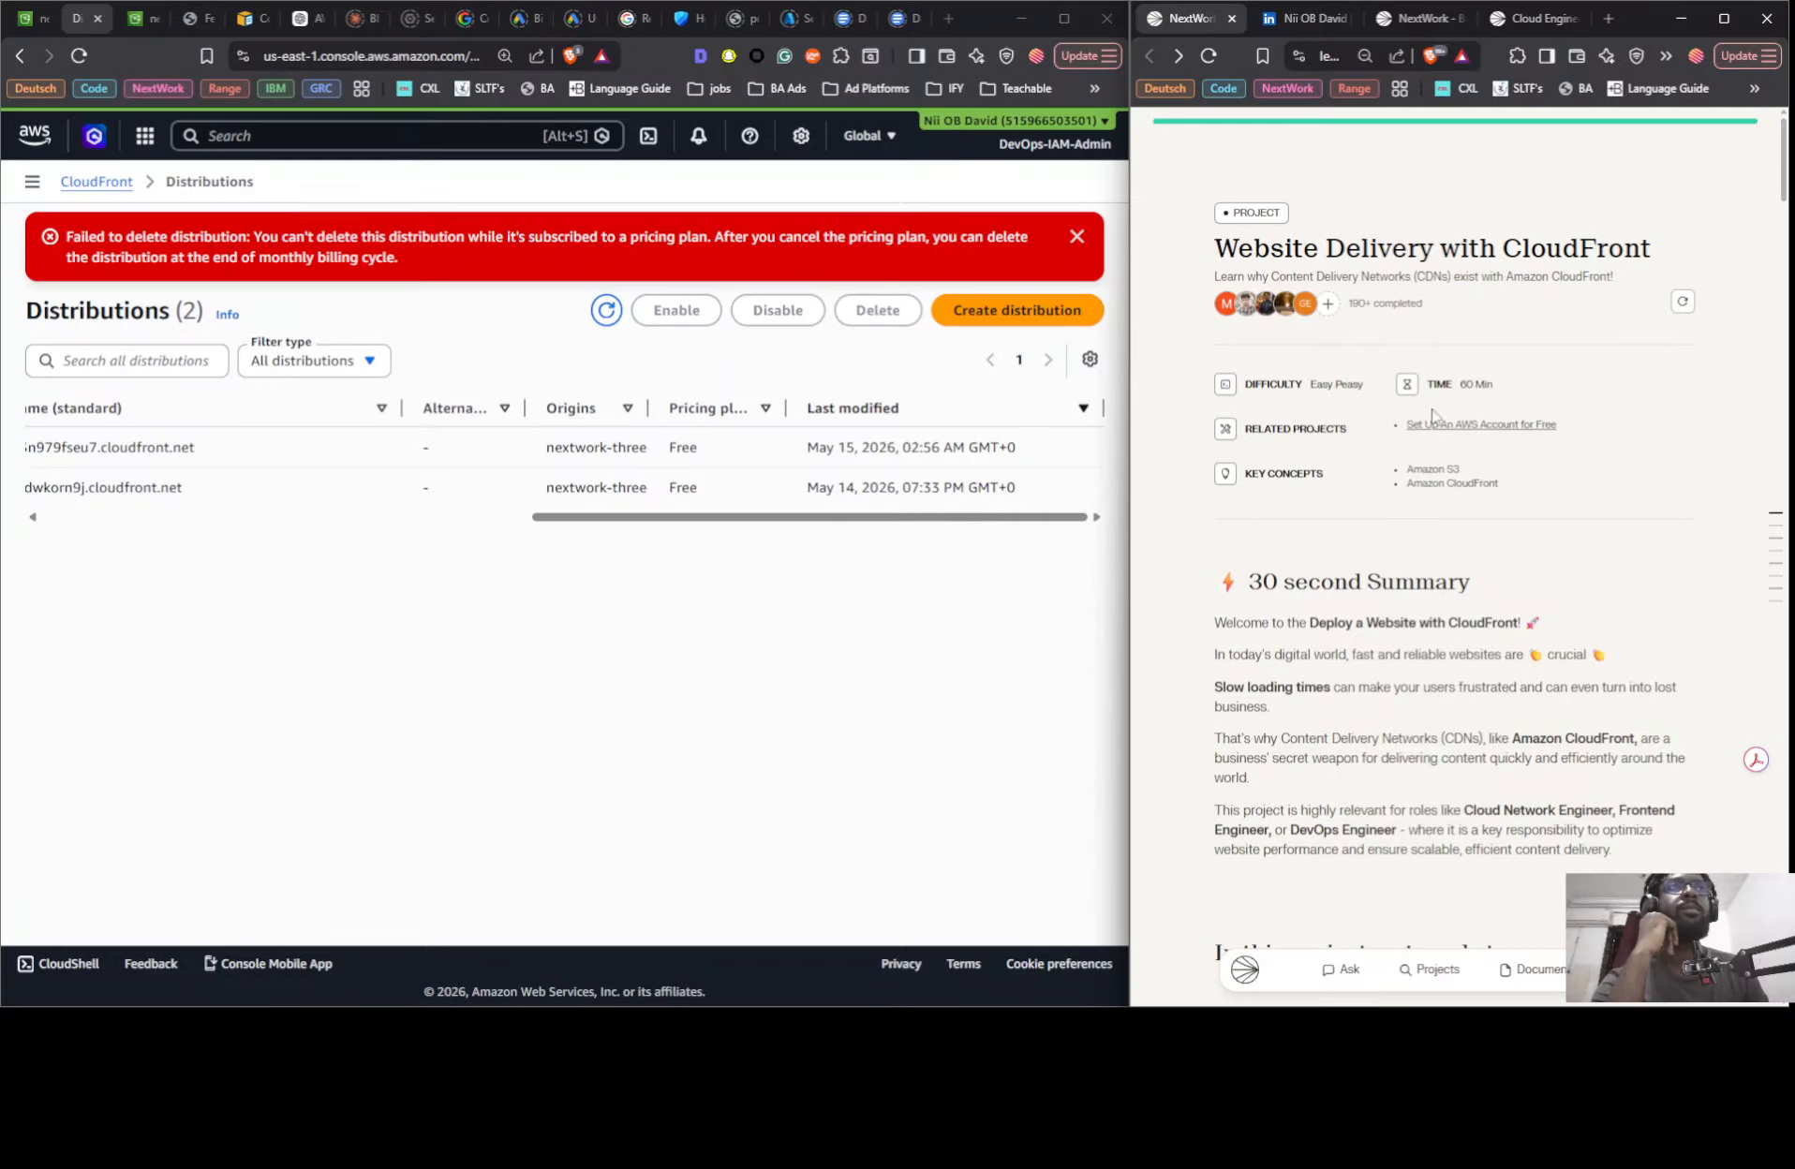
{"action": "left_click", "coordinate": [1395, 34]}
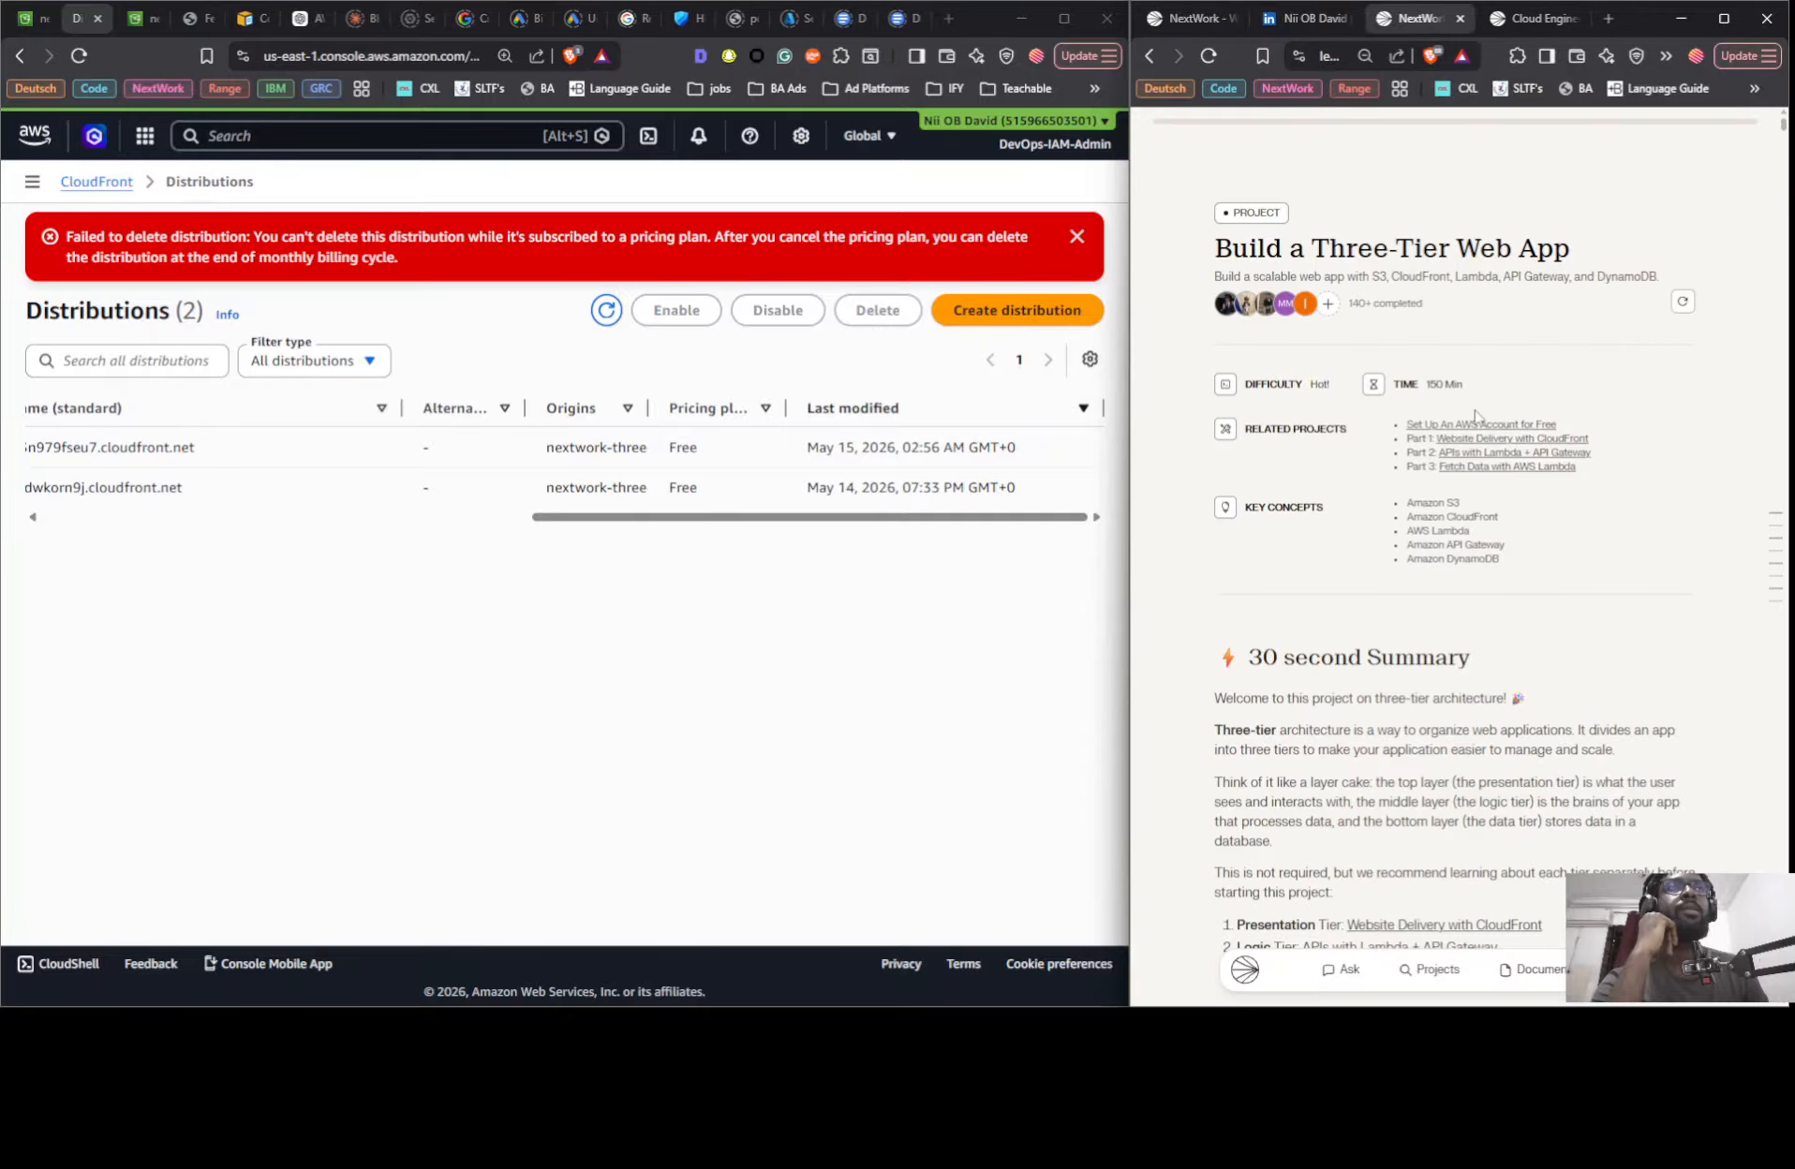
{"action": "right_click", "coordinate": [1469, 457]}
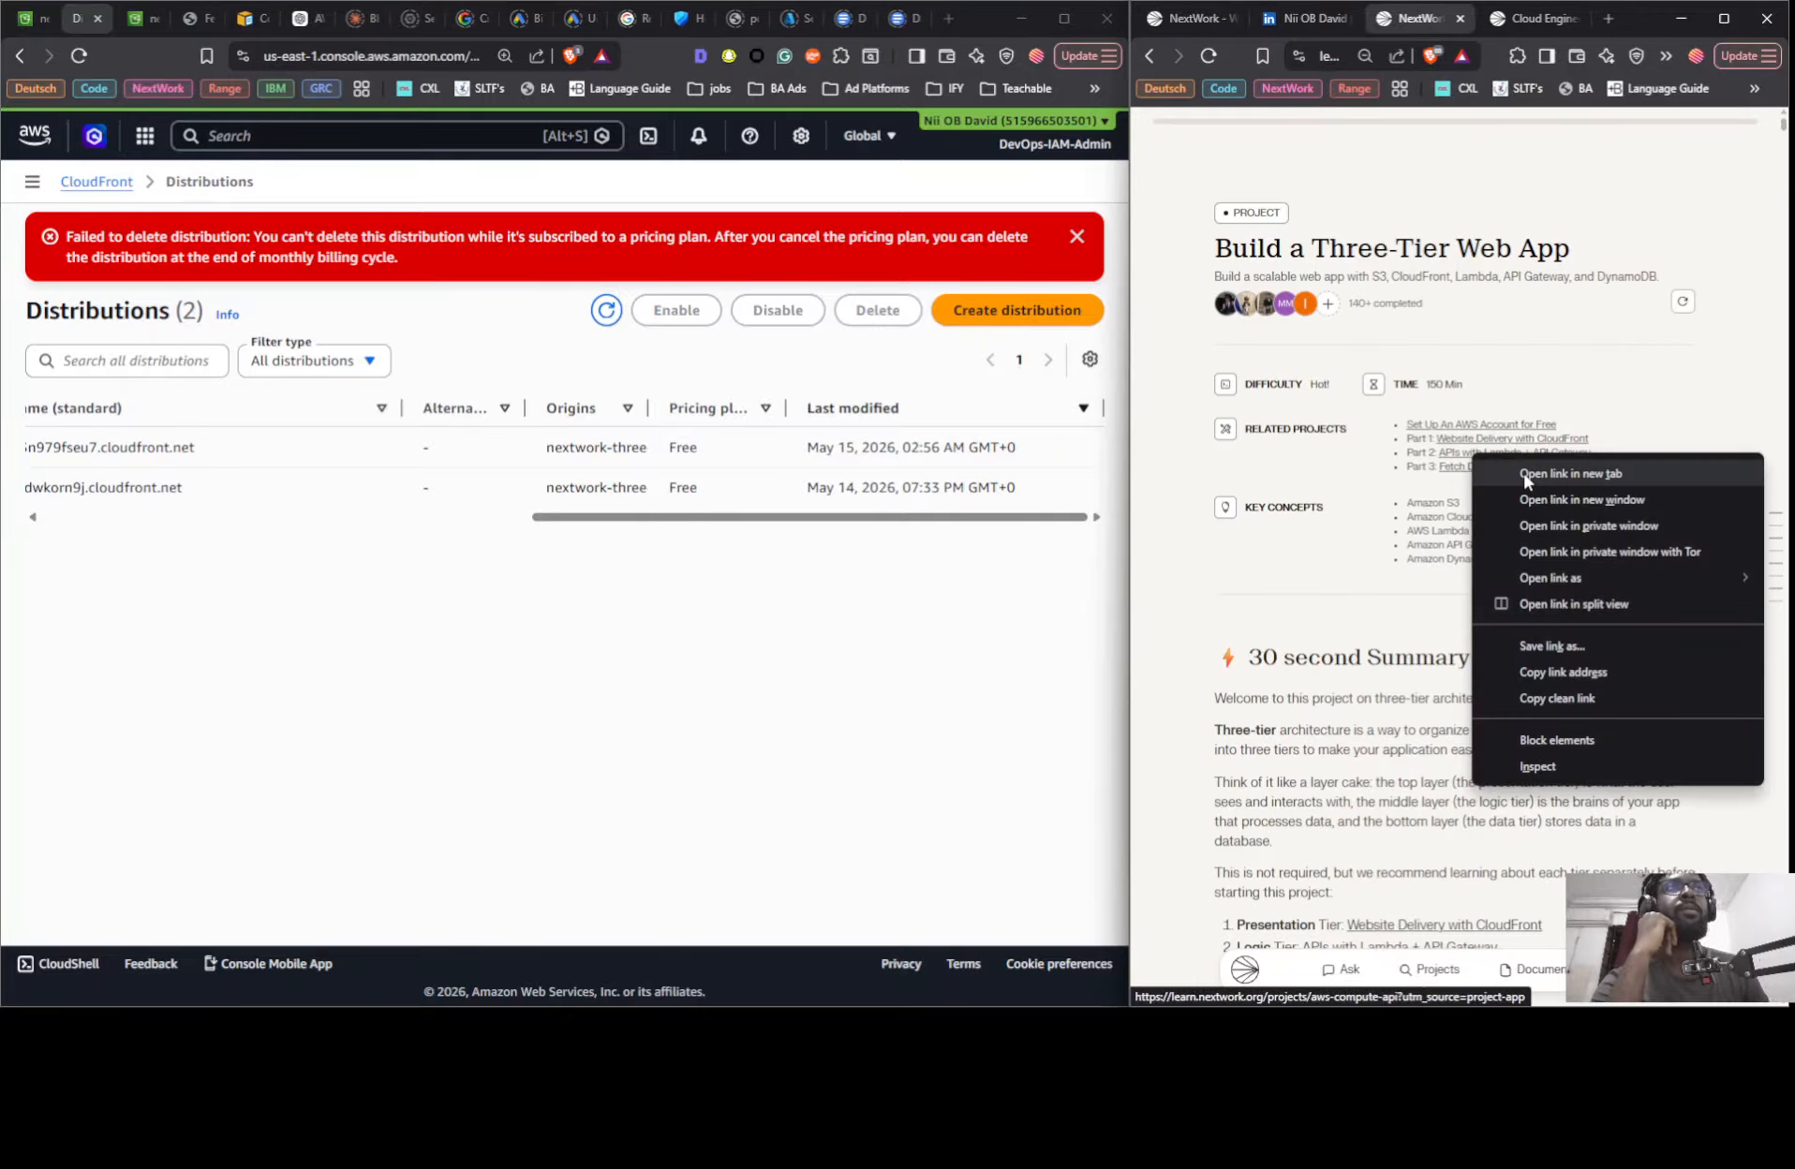
{"action": "left_click", "coordinate": [1454, 451]}
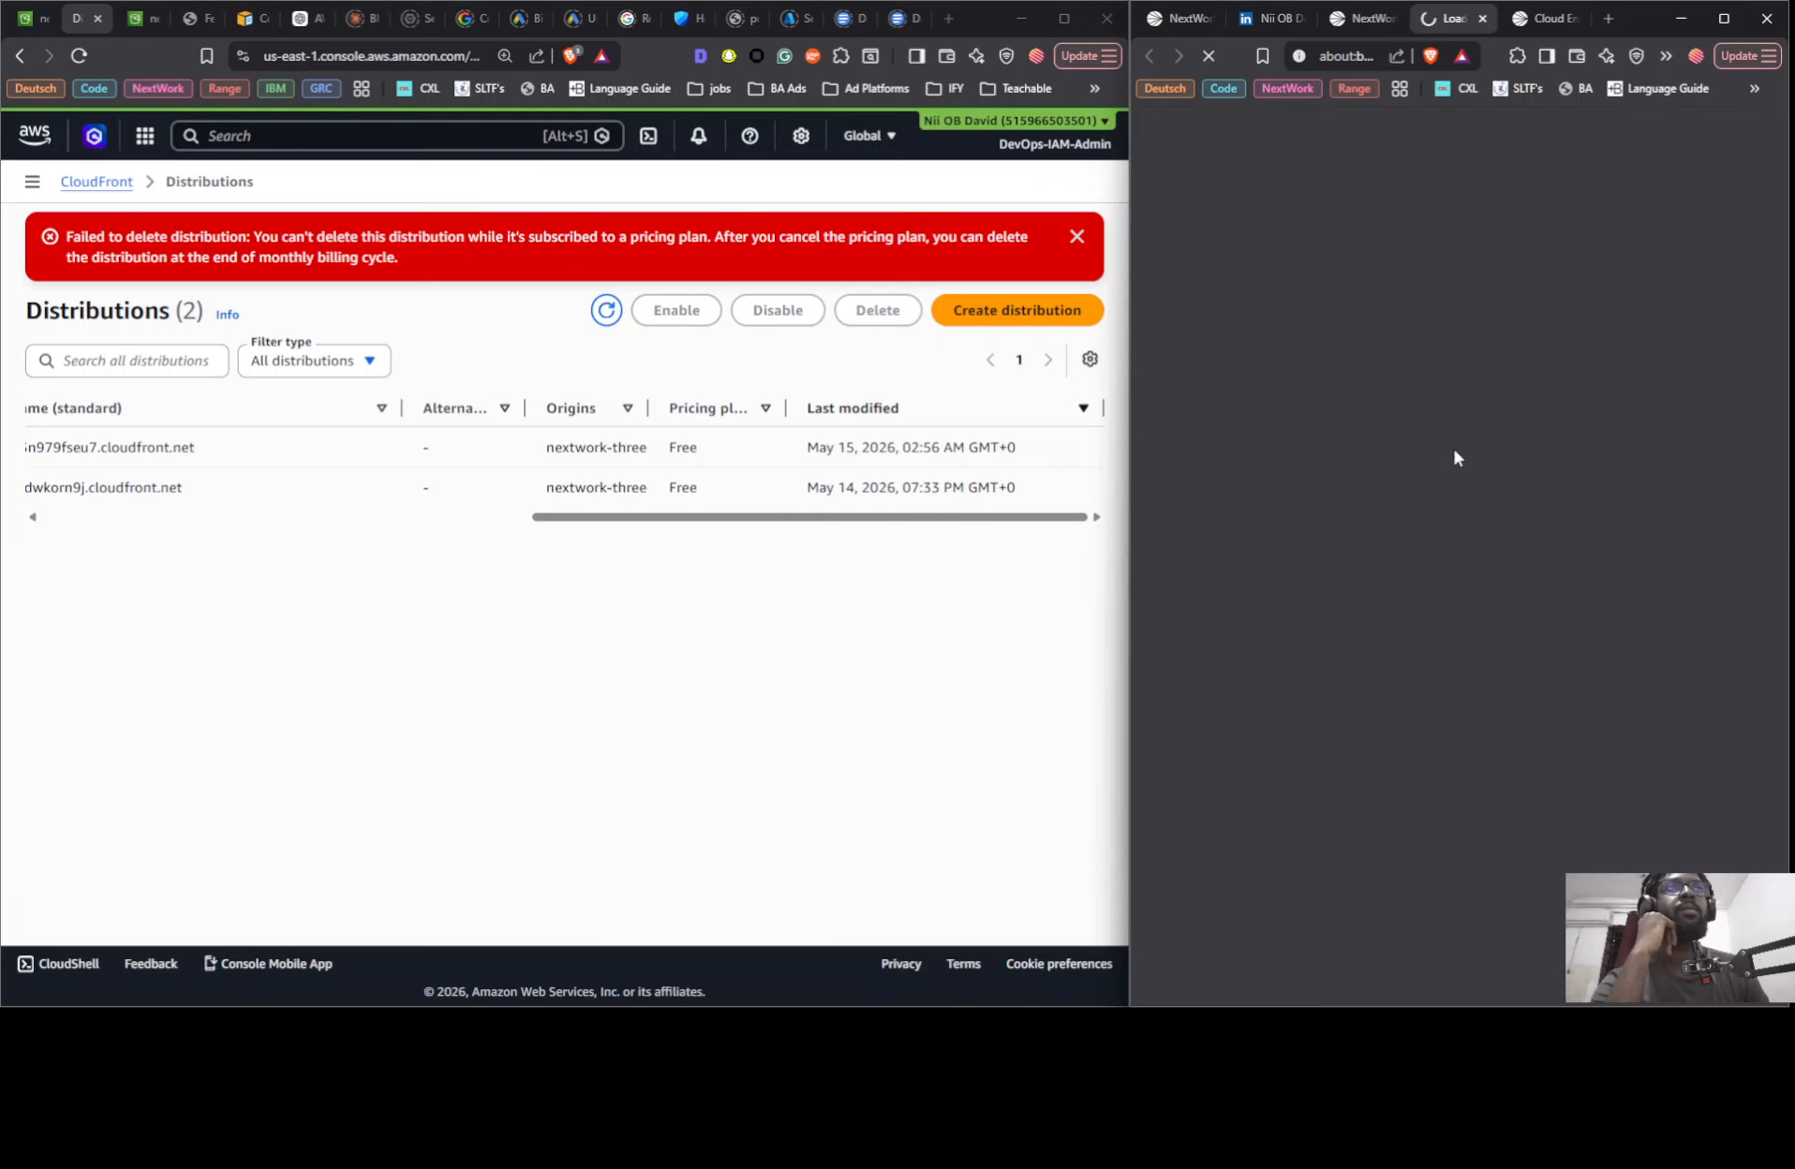
{"action": "left_click_drag", "start_coordinate": [1434, 18], "coordinate": [1258, 18]}
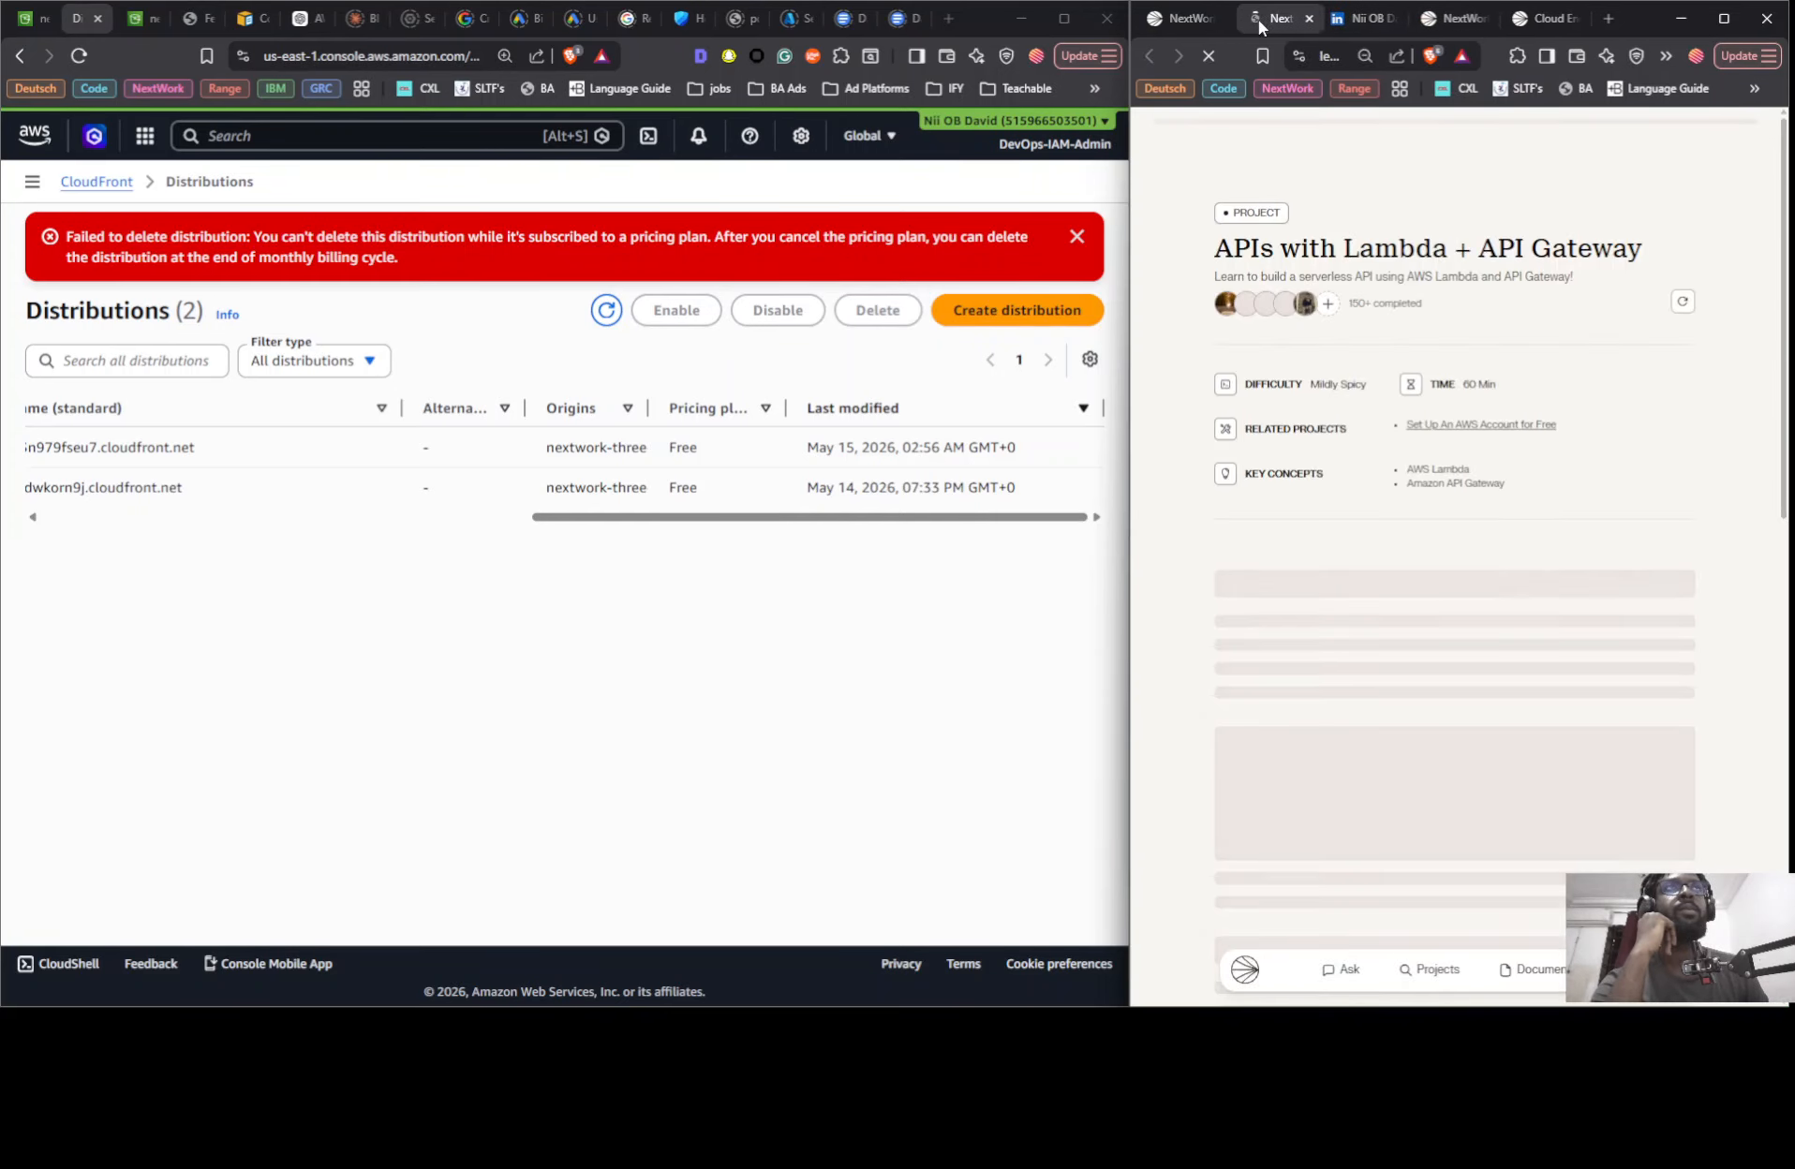